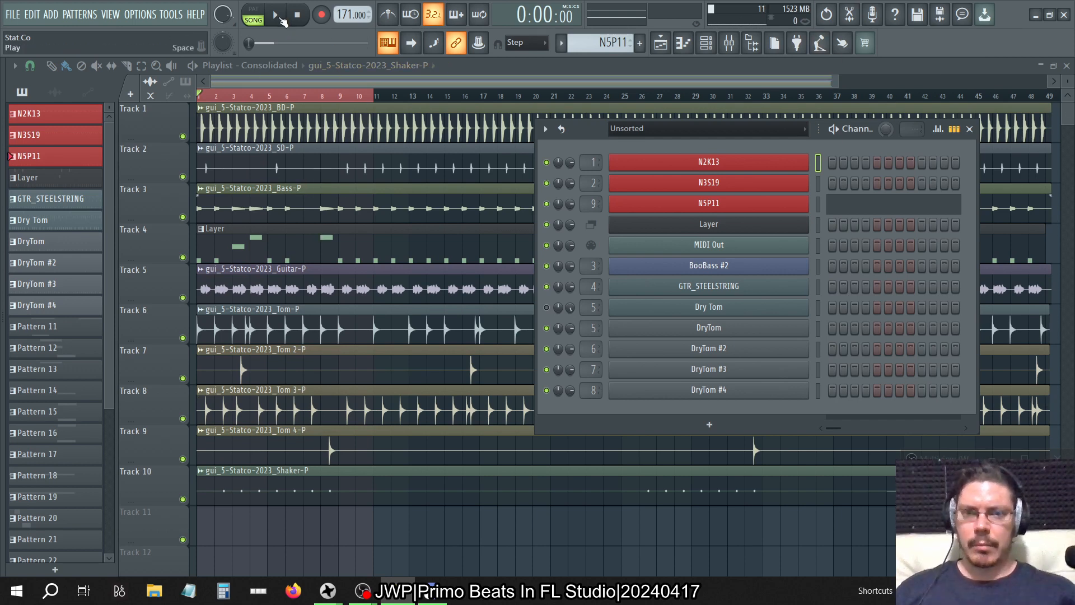
- Play the song from the beginning with the mixer opened to check the current mix, and stop playback
left_click(280, 18)
left_click(300, 17)
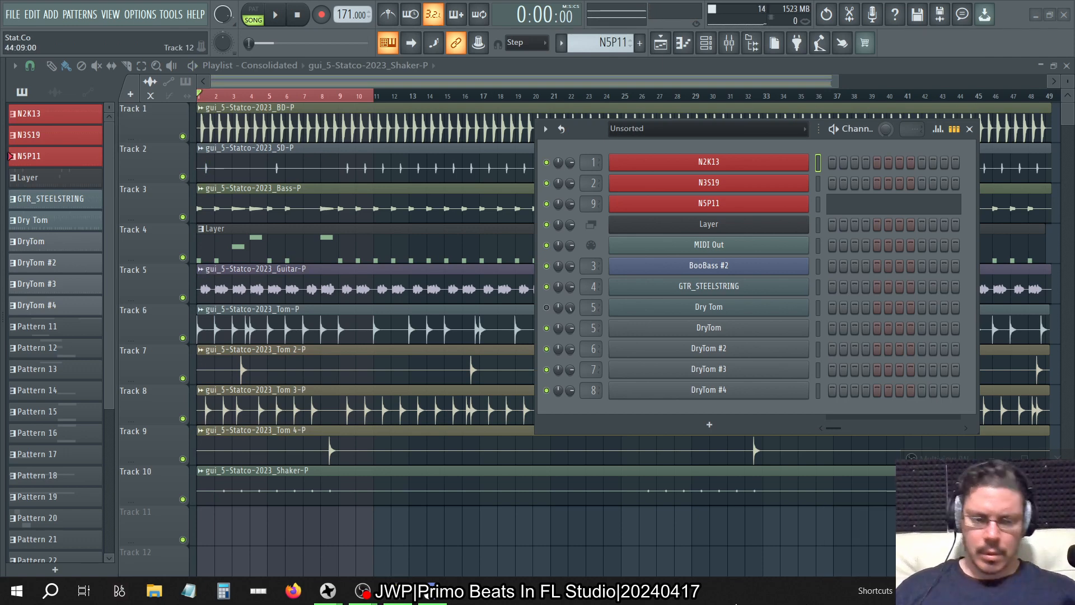
left_click(274, 17)
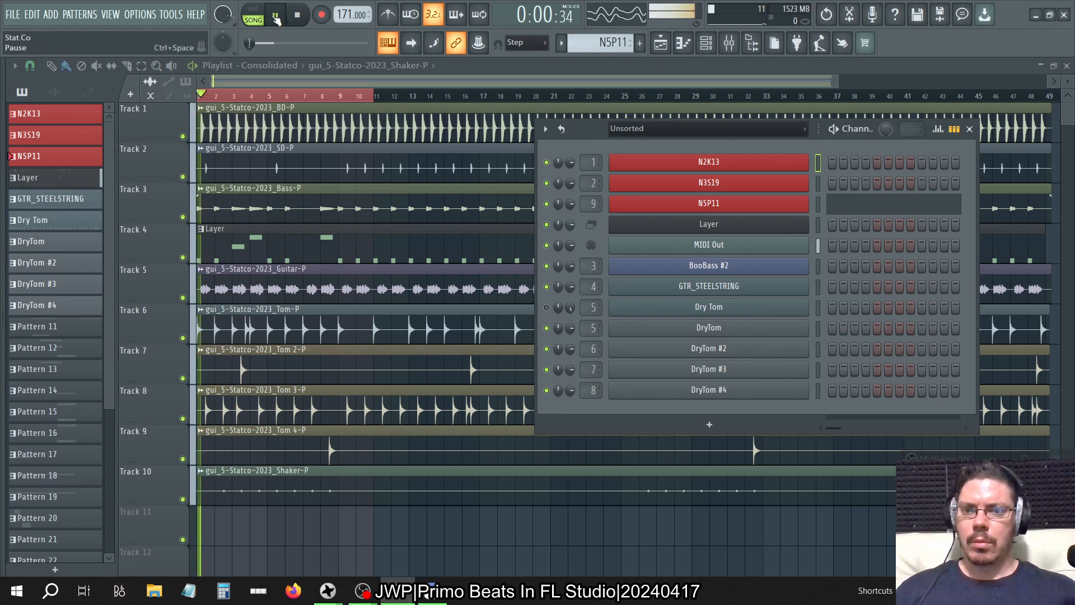
left_click(730, 49)
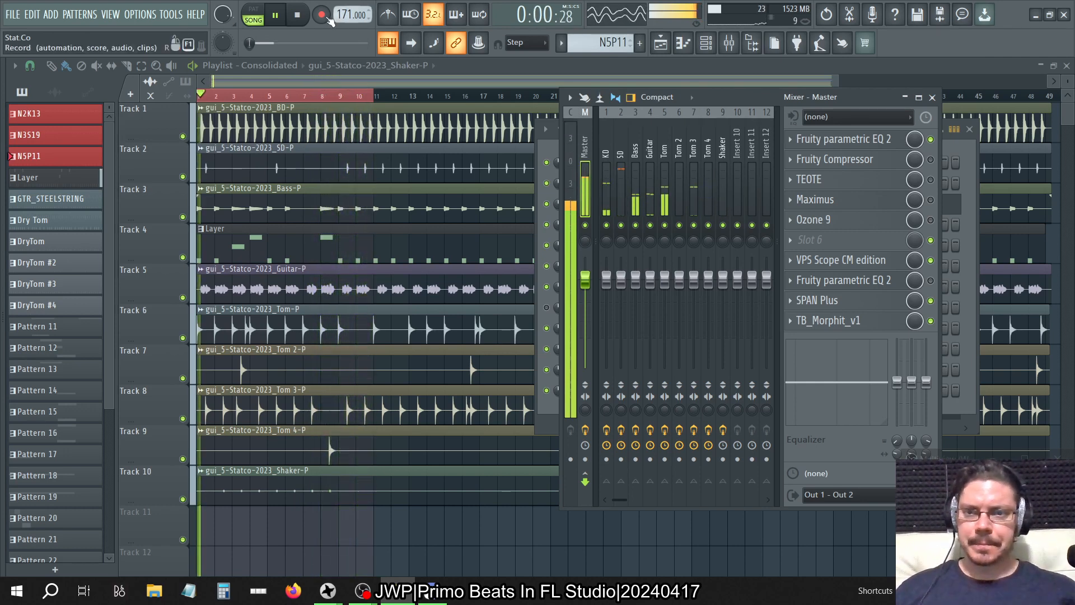
key("space")
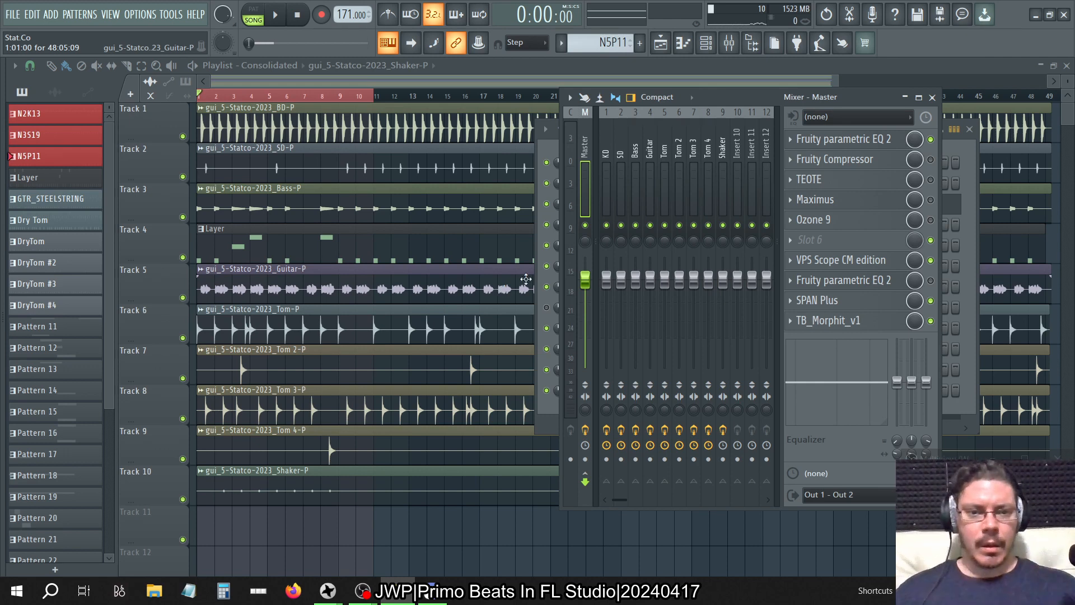
- Open the Fruity Compressor on the Shaker mixer track, inspect its Gain control options and close the plugin
left_click(721, 150)
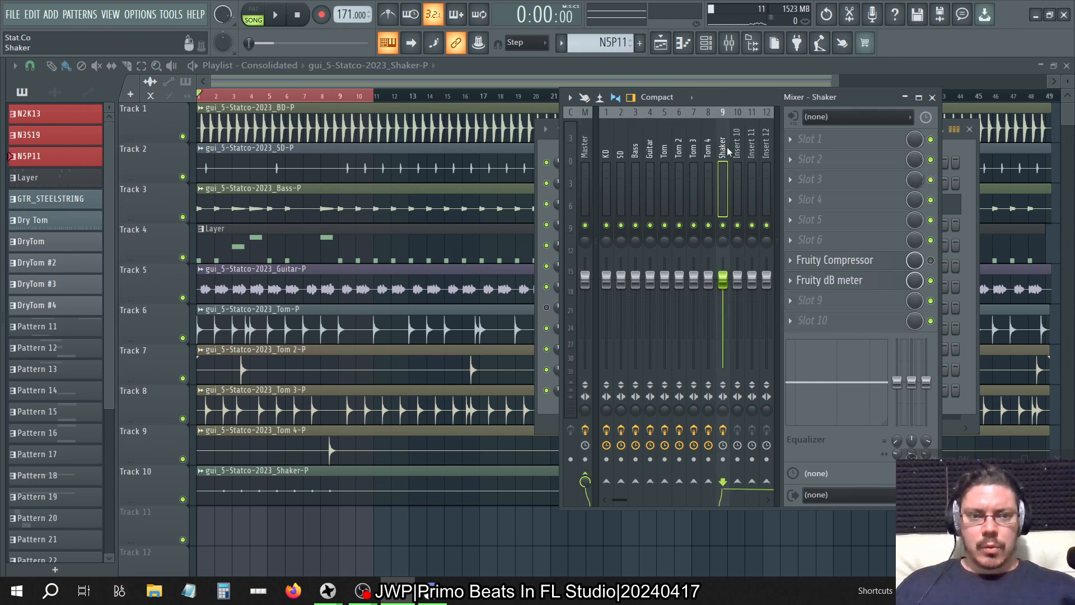
left_click(885, 265)
left_click(885, 265)
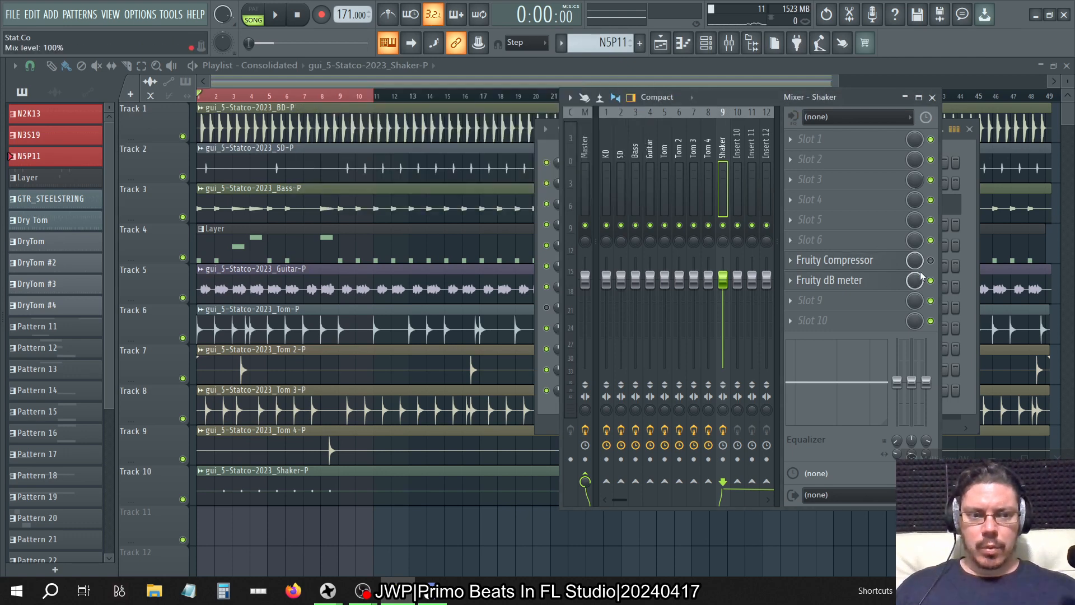
left_click(896, 264)
right_click(549, 147)
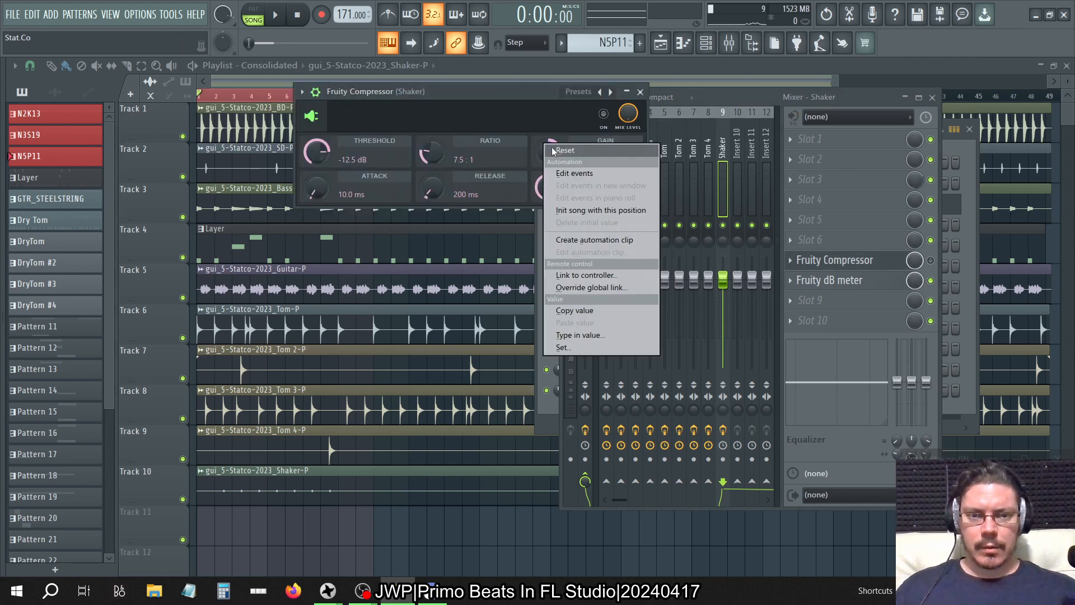
left_click(564, 345)
left_click(642, 92)
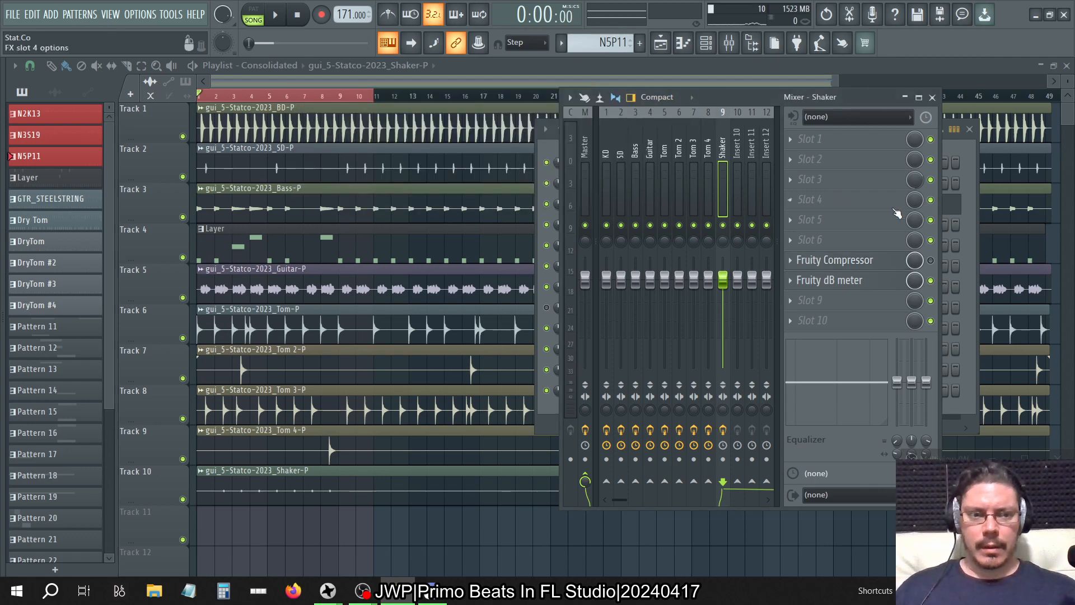
- Add Fruity Parametric EQ 2 to slot 1 of the Shaker track and move its window clear of the mixer
left_click(789, 142)
left_click(620, 449)
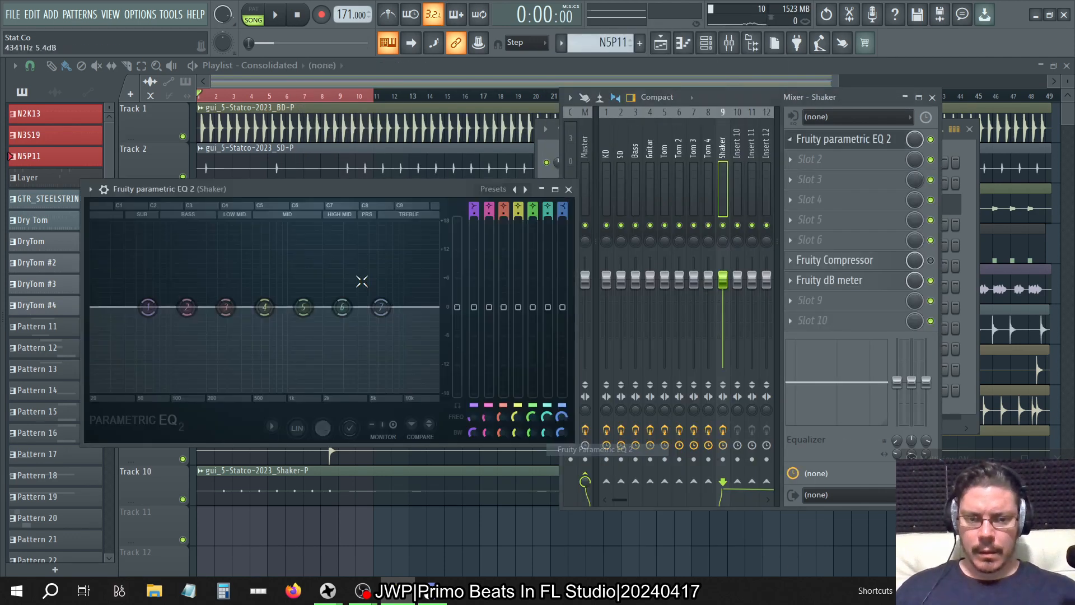
left_click_drag(417, 187, 350, 165)
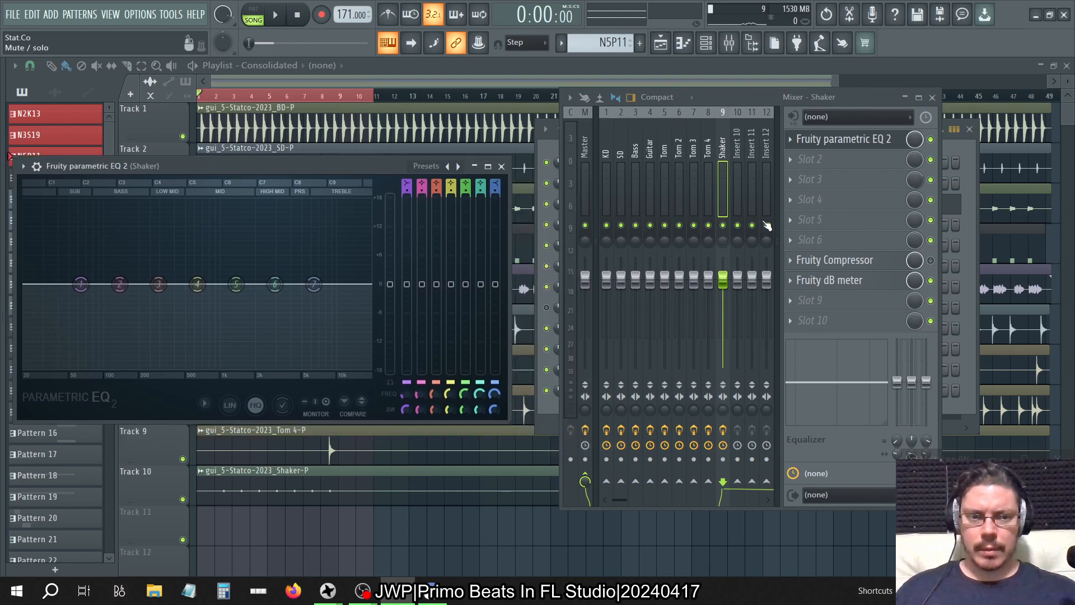
- Solo the Shaker track during playback, raise its EQ's main level to 15 dB and close the EQ
right_click(723, 225)
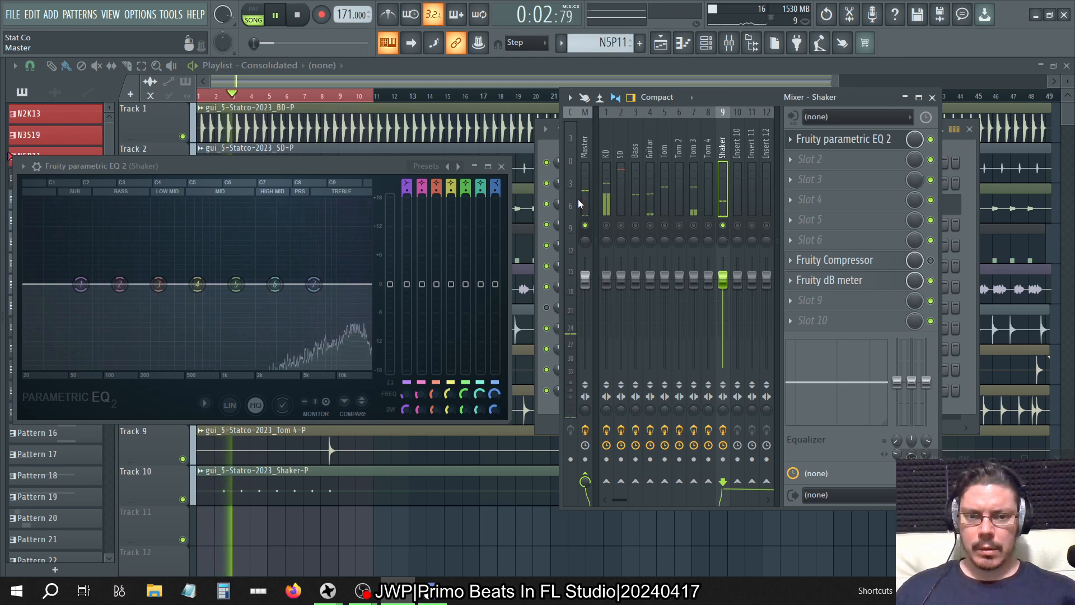
left_click_drag(390, 284, 390, 211)
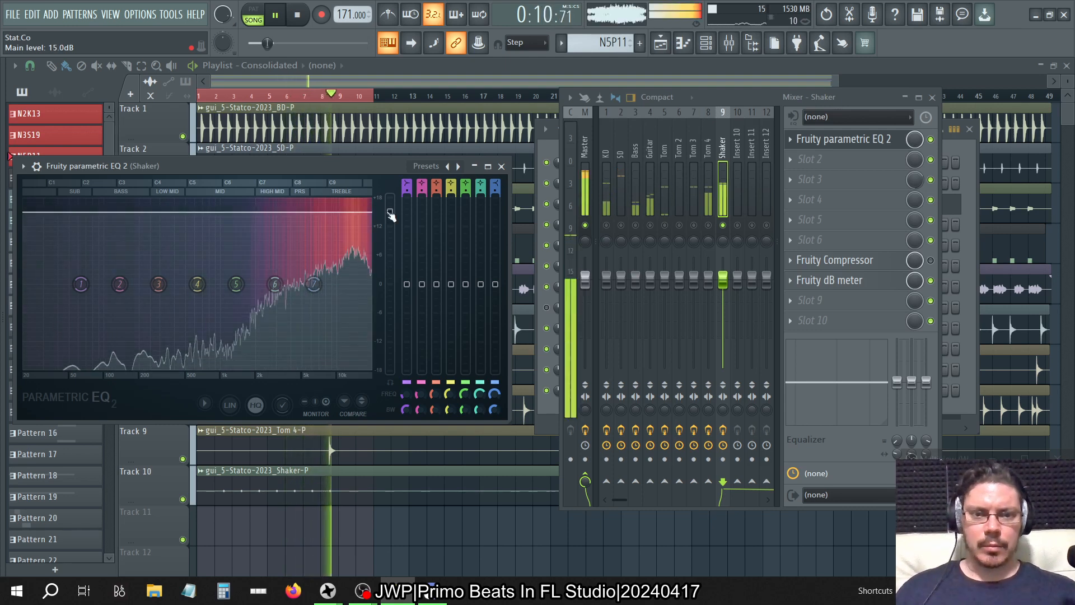
left_click(501, 167)
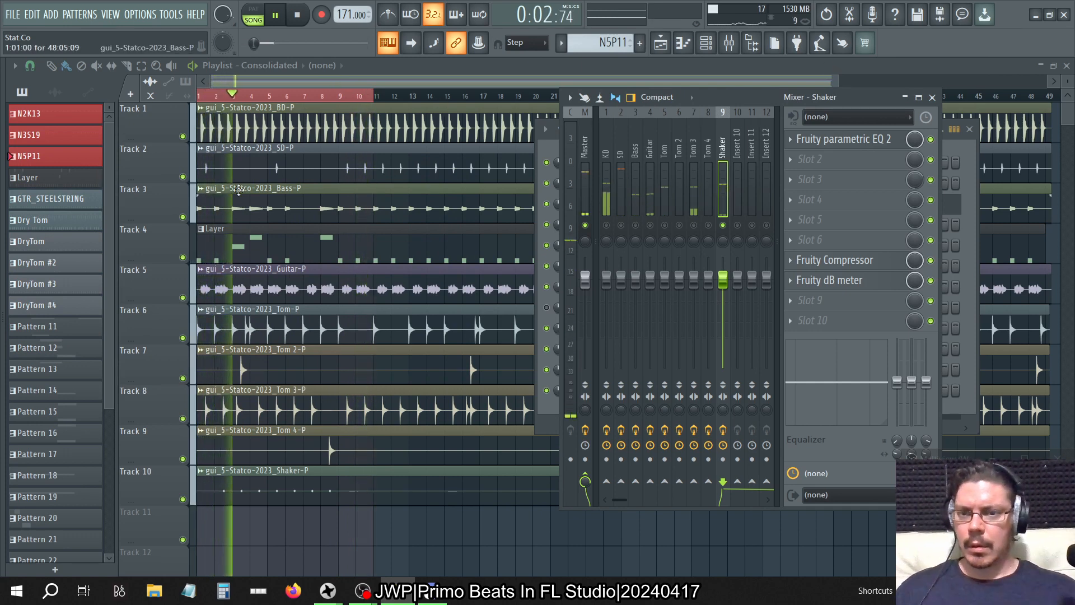
- Set the playlist's playback loop to bars 3 through 8 and restore the playlist from its maximized size
left_click_drag(238, 94, 325, 111)
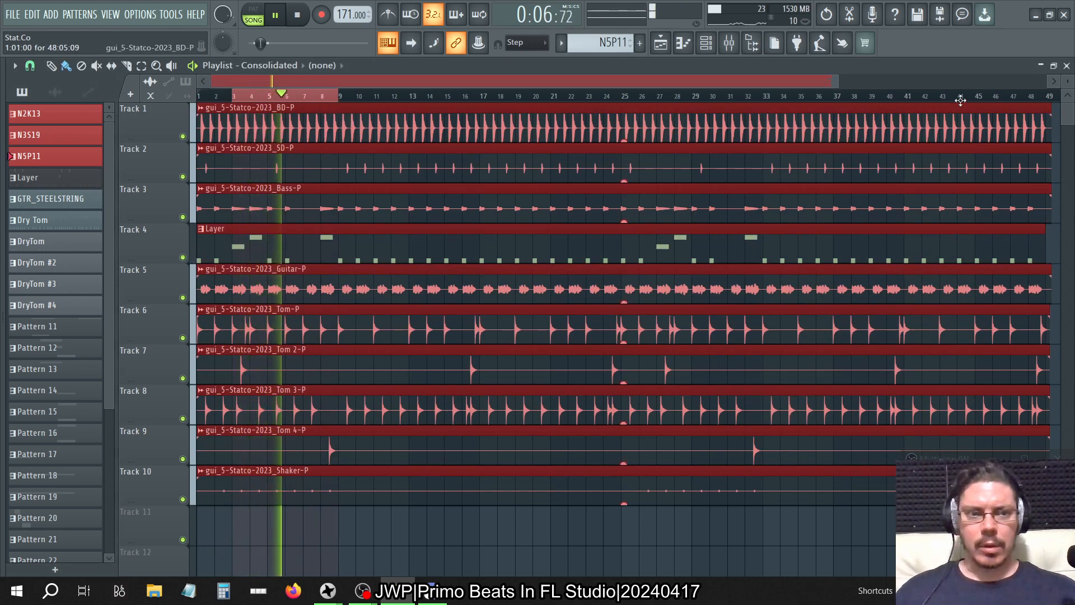
double_click(982, 66)
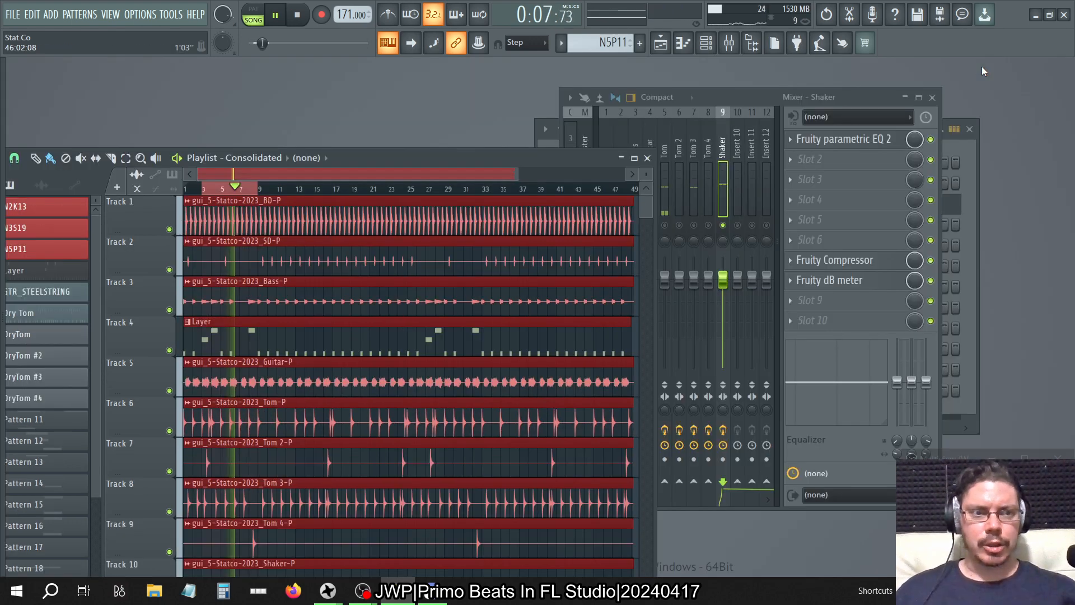
- Open VPS Scope CM edition from the Master track and reposition the playlist window so it fits beside the scope
left_click(600, 135)
left_click(856, 261)
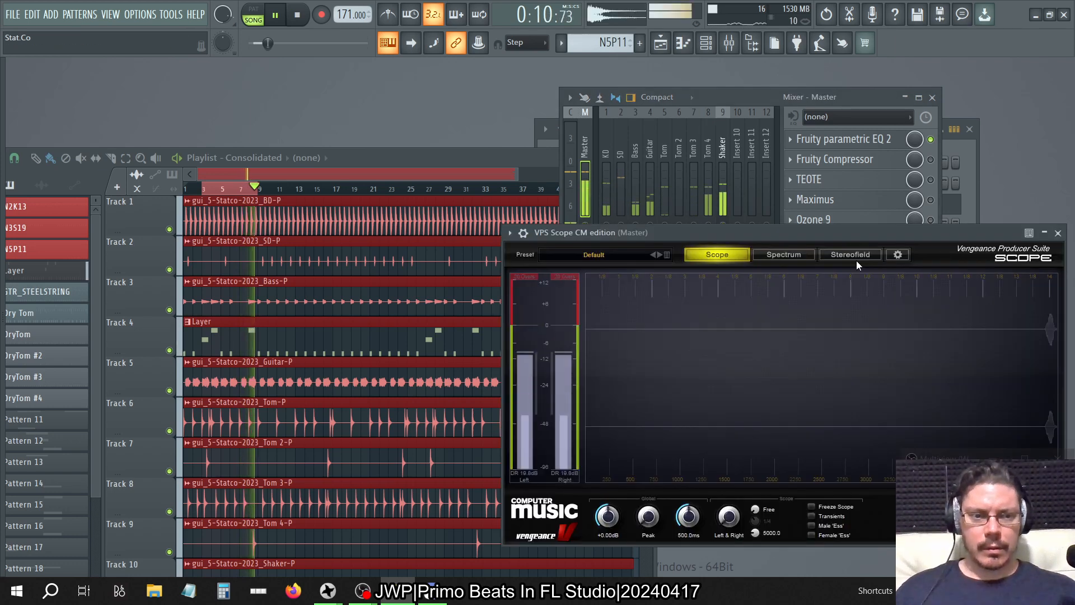
left_click_drag(431, 155, 450, 64)
left_click_drag(810, 235, 640, 235)
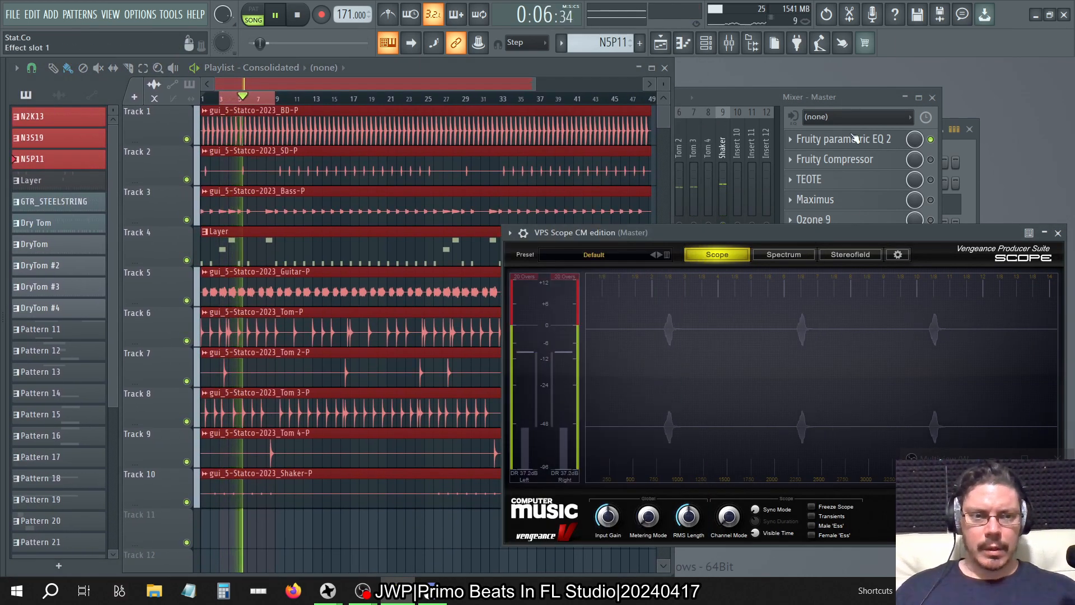
- Bring the mixer forward, select the Shaker track and move the mixer so the scope's waveform display is uncovered
left_click(763, 97)
left_click(683, 127)
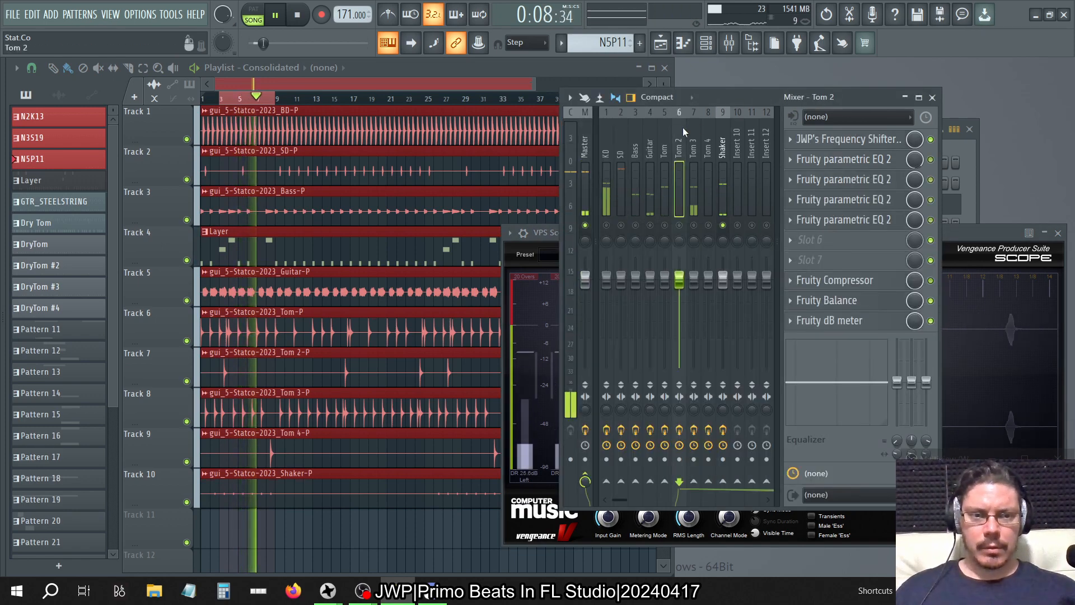
left_click(722, 139)
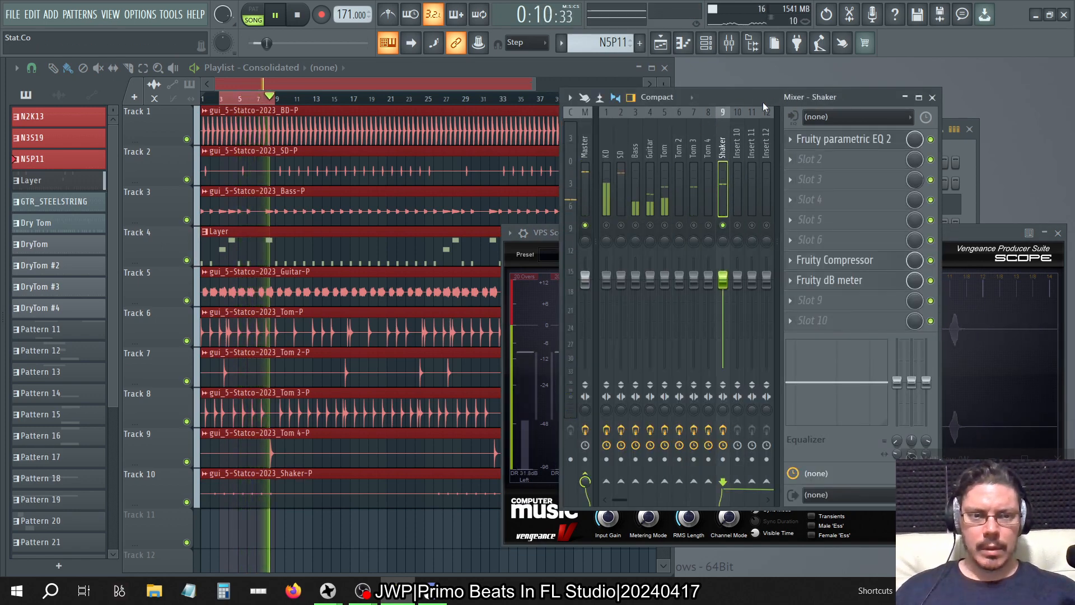
left_click_drag(762, 101, 534, 98)
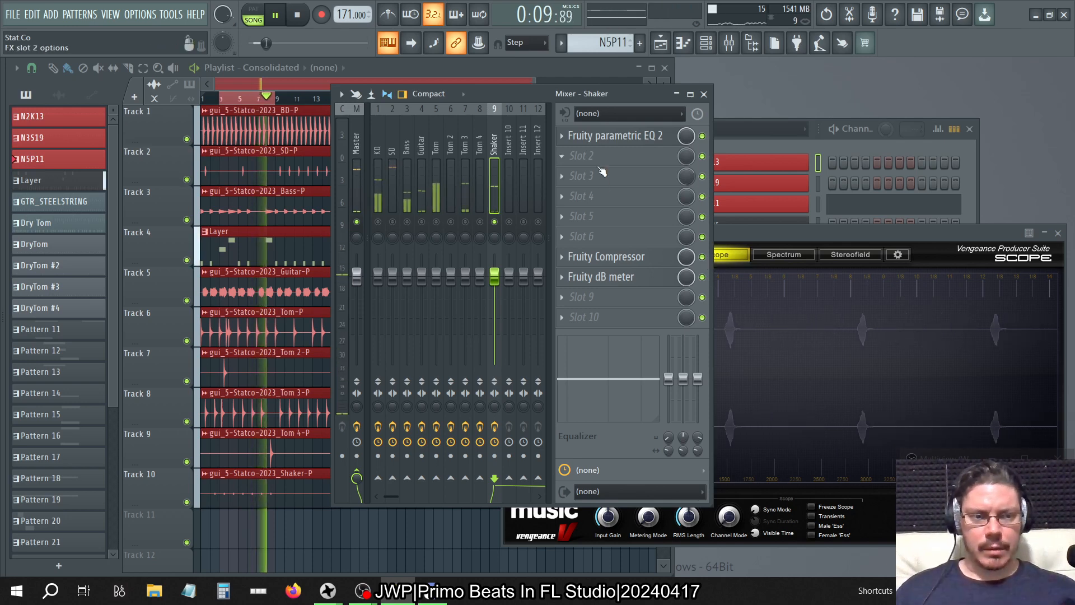
- Lower the system volume to 36
key("XF86AudioLowerVolume")
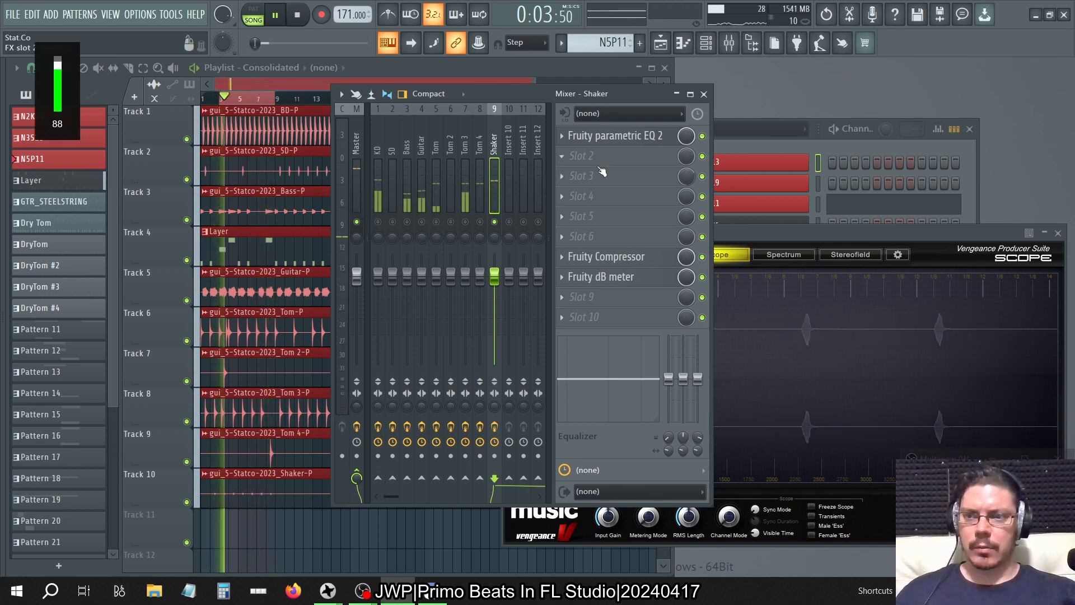
key("XF86AudioLowerVolume")
key("XF86AudioLowerVolume")
key("XF86AudioLowerVolume")
key("XF86AudioLowerVolume")
key("XF86AudioLowerVolume")
key("XF86AudioLowerVolume")
key("XF86AudioLowerVolume")
key("XF86AudioLowerVolume")
key("XF86AudioLowerVolume")
key("XF86AudioLowerVolume")
key("XF86AudioLowerVolume")
key("XF86AudioLowerVolume")
key("XF86AudioLowerVolume")
key("XF86AudioLowerVolume")
key("XF86AudioLowerVolume")
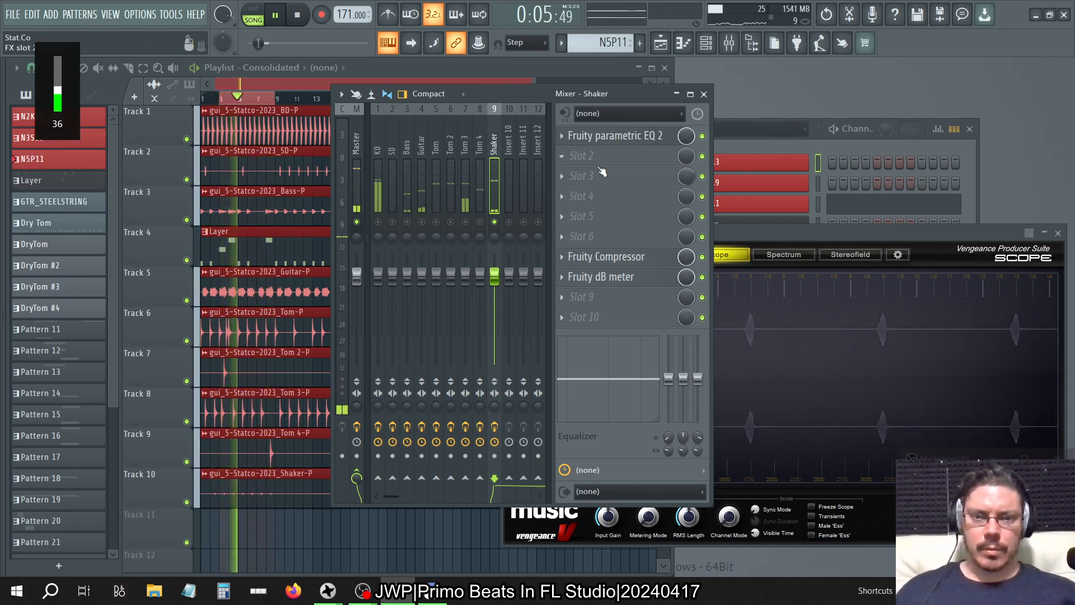
- Check the SPAN Plus analyzer on the Master track and close it
left_click(357, 145)
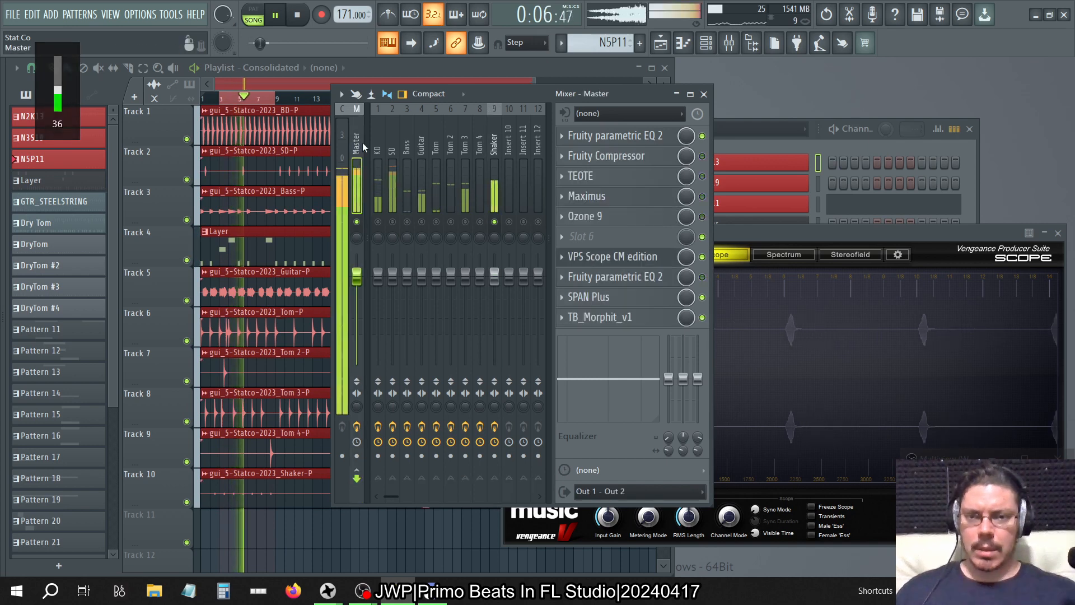
left_click(656, 298)
left_click(481, 216)
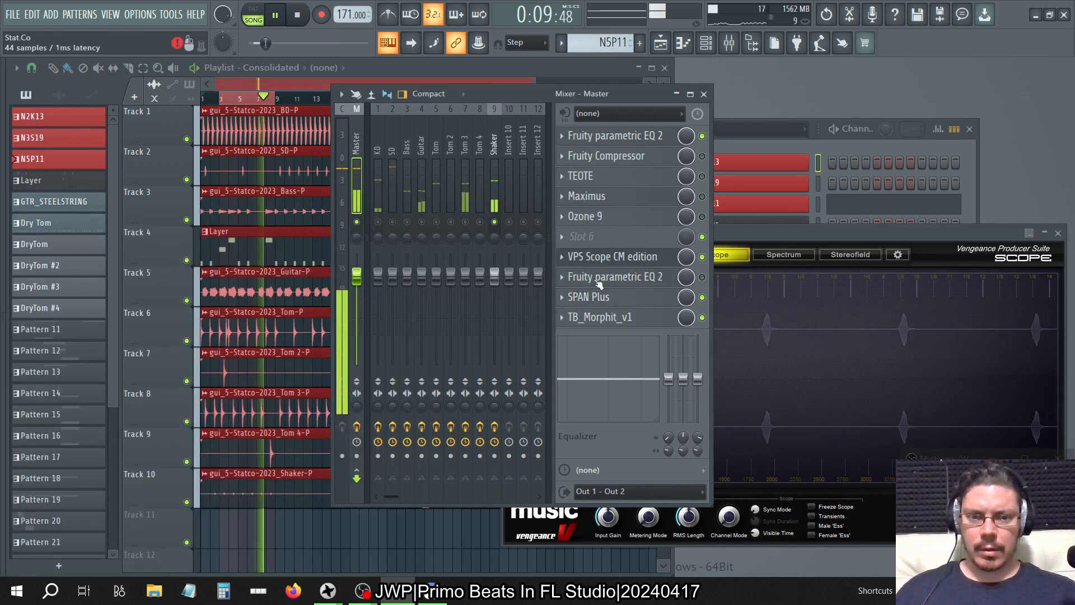
- Run TB_Morphit_v1 on the Master track in demo mode, set its gain to 0.0 dB and close it
left_click(607, 317)
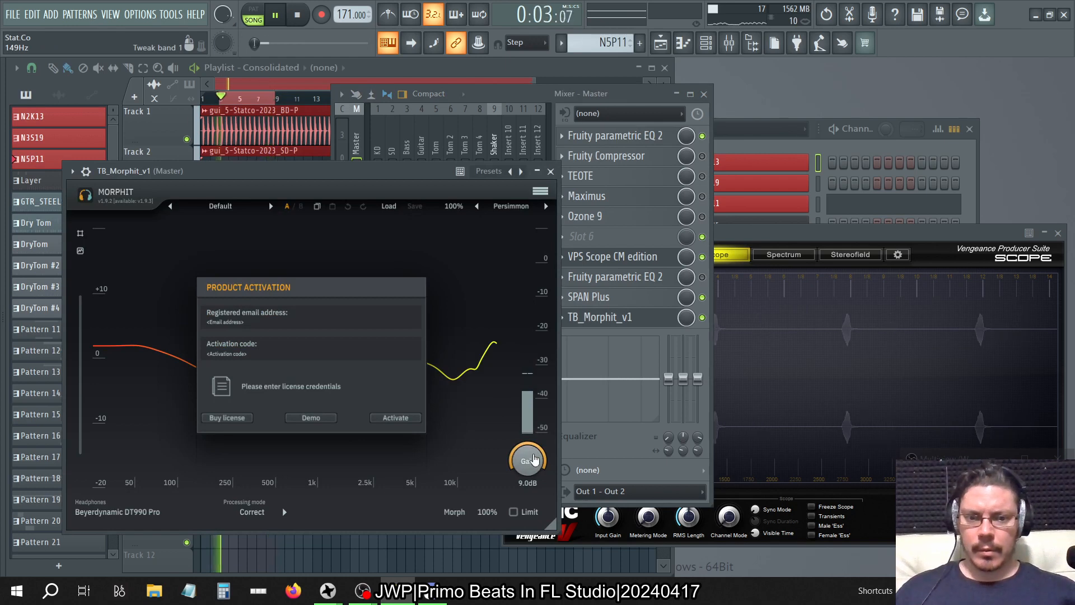
left_click(311, 417)
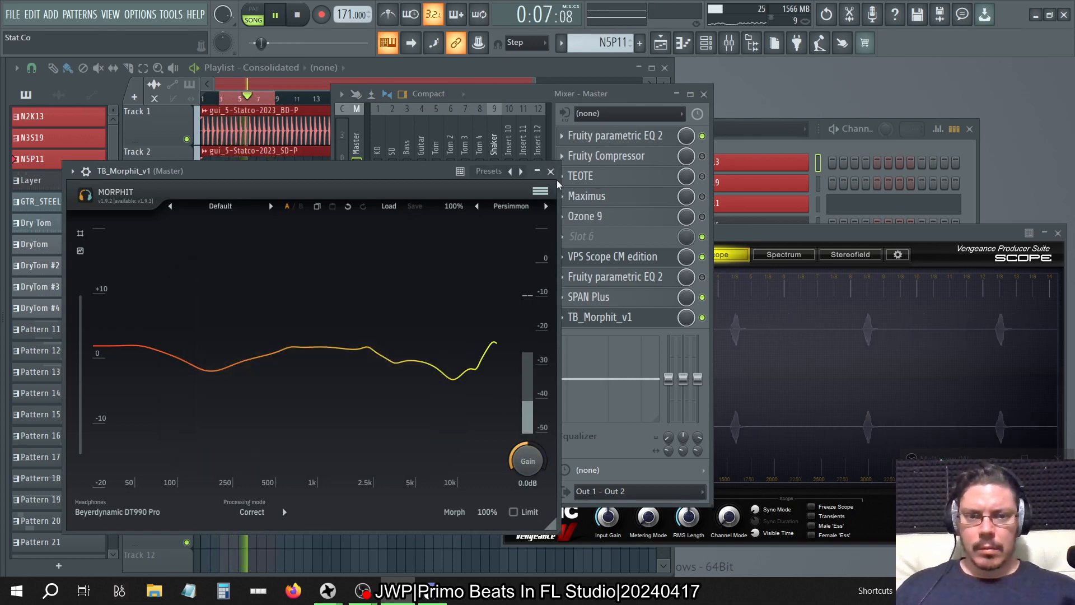
left_click(550, 171)
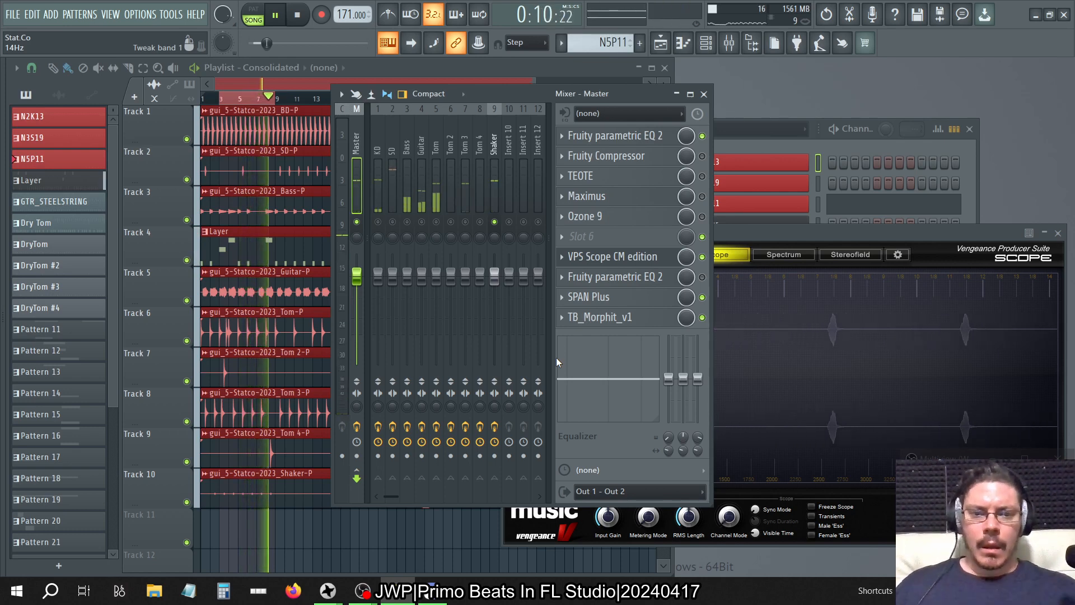
- Add a second Fruity Parametric EQ 2 to slot 2 of the Shaker track and raise its main level to 18 dB
left_click(495, 150)
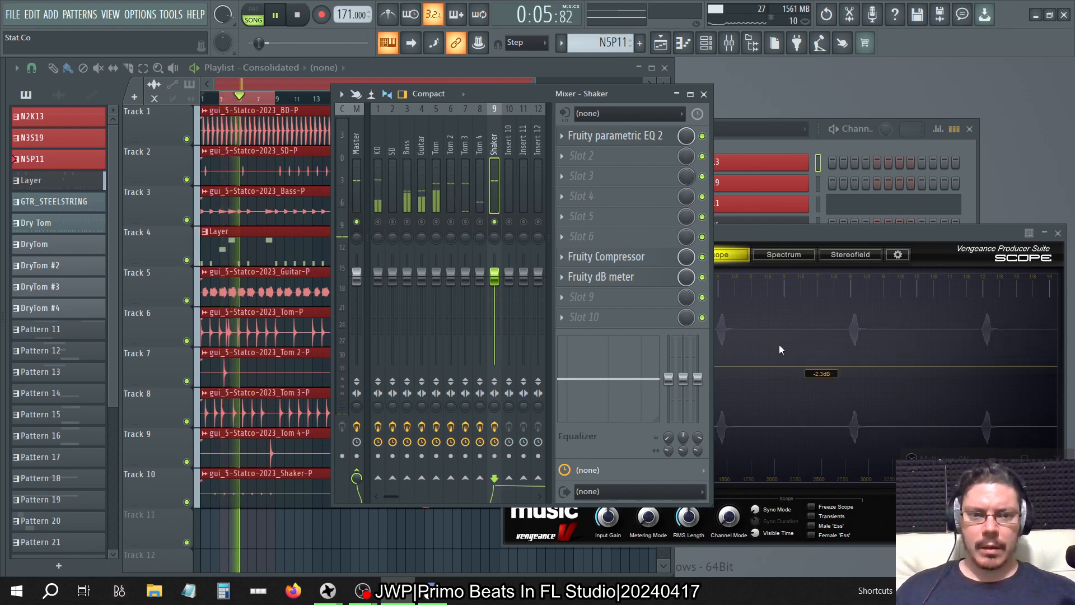
left_click(564, 157)
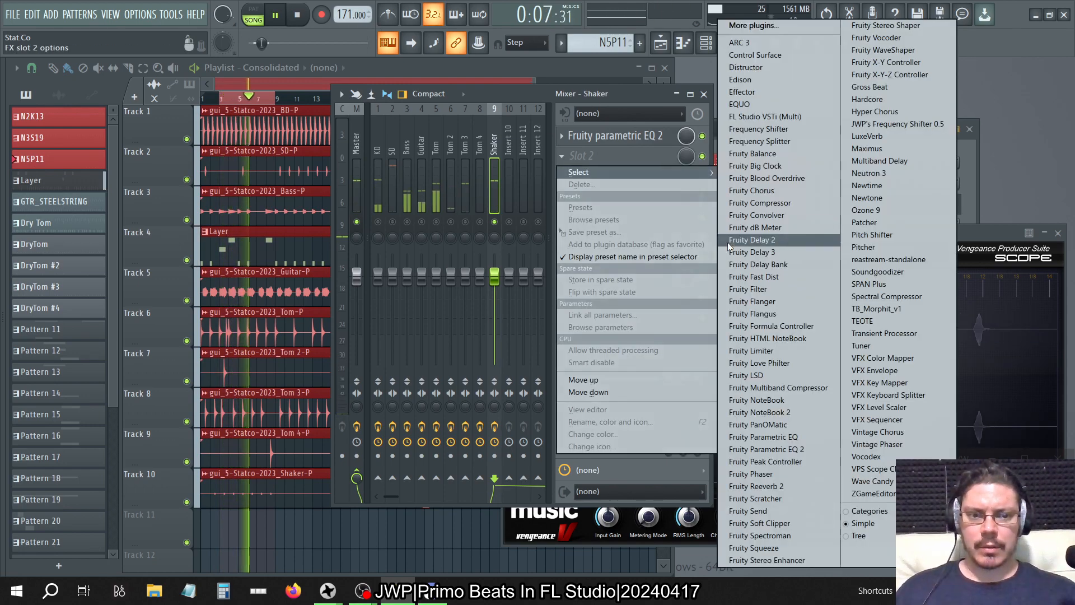
left_click(753, 449)
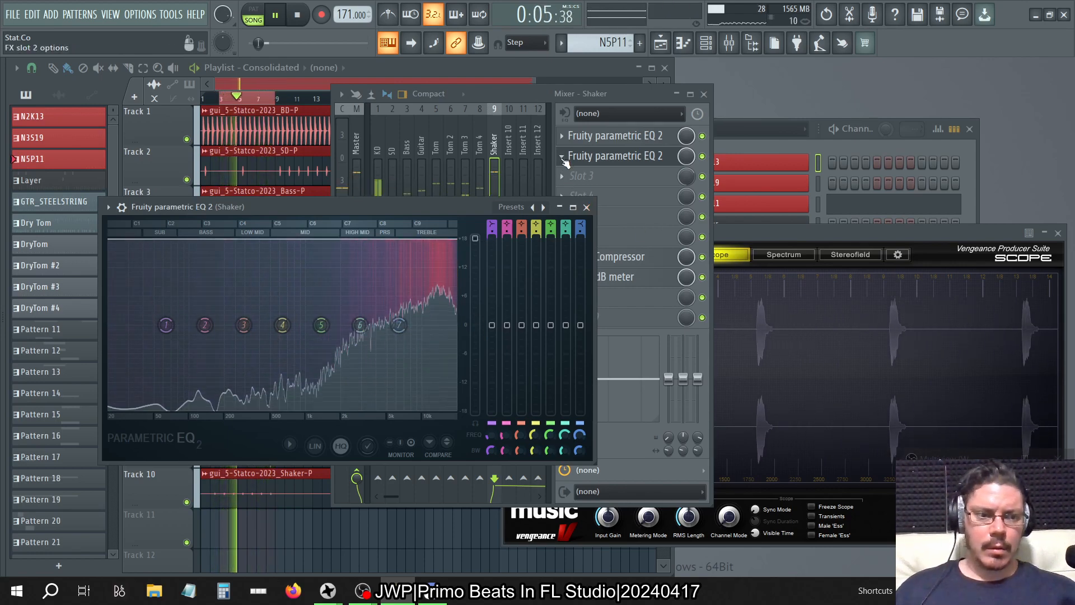
- Copy the Shaker track's slot 2 Fruity Parametric EQ 2 with its settings into slot 3
left_click(563, 161)
left_click_drag(598, 232, 655, 180)
left_click(658, 182)
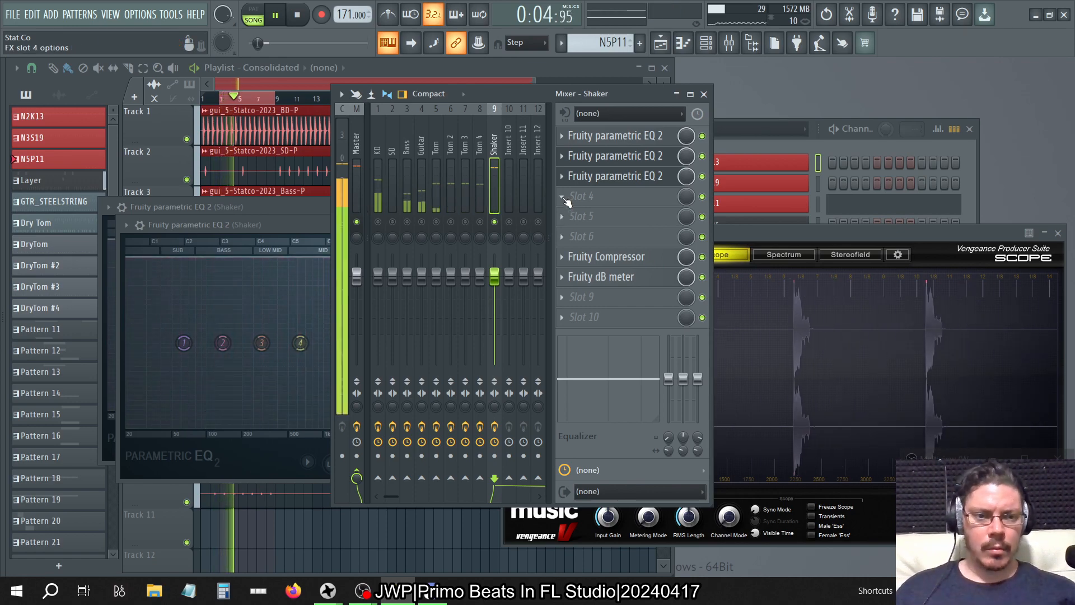
- Copy the Shaker track's slot 3 Fruity Parametric EQ 2 with its settings into slot 4
left_click(562, 196)
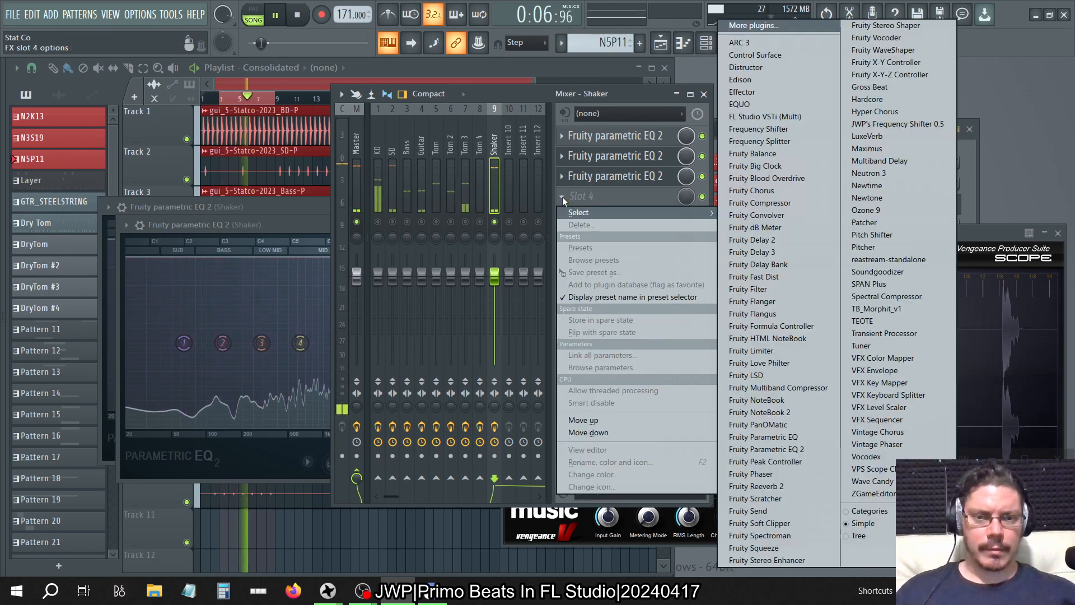
left_click(563, 177)
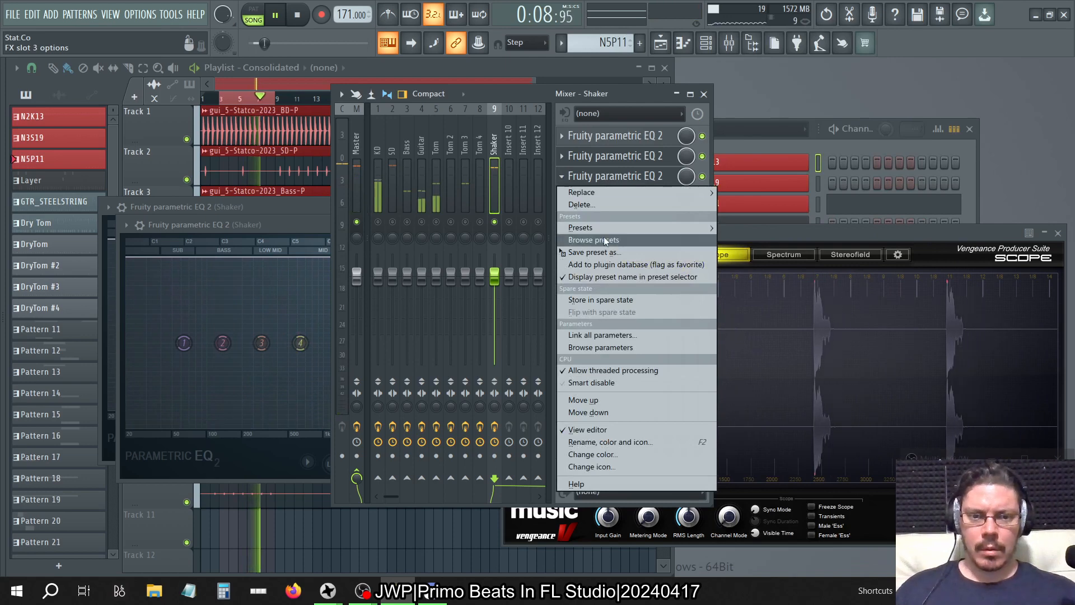
left_click_drag(604, 237, 642, 197)
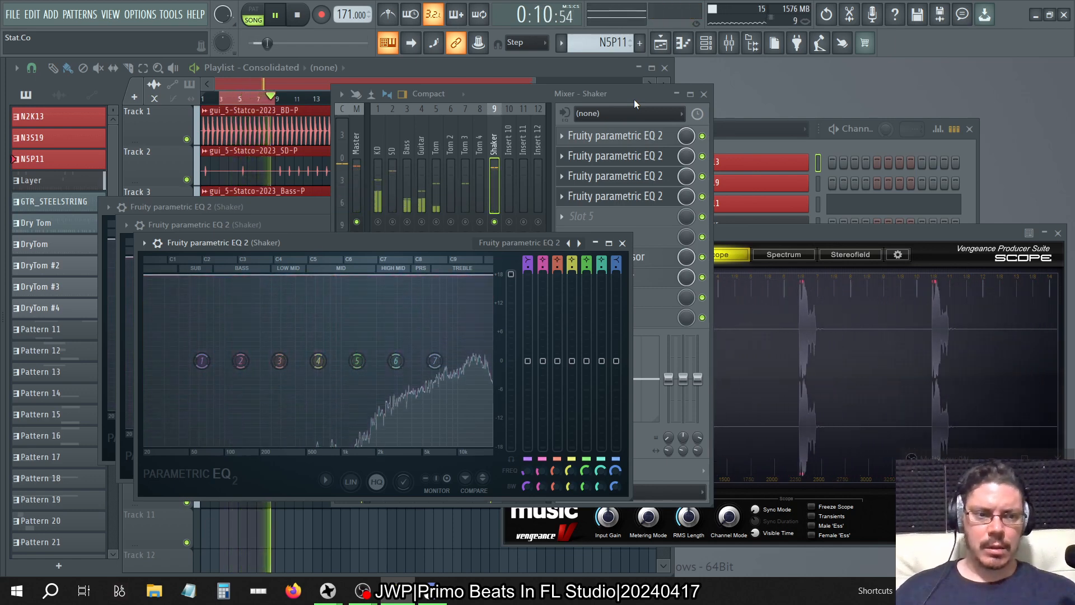
left_click(559, 217)
left_click(559, 205)
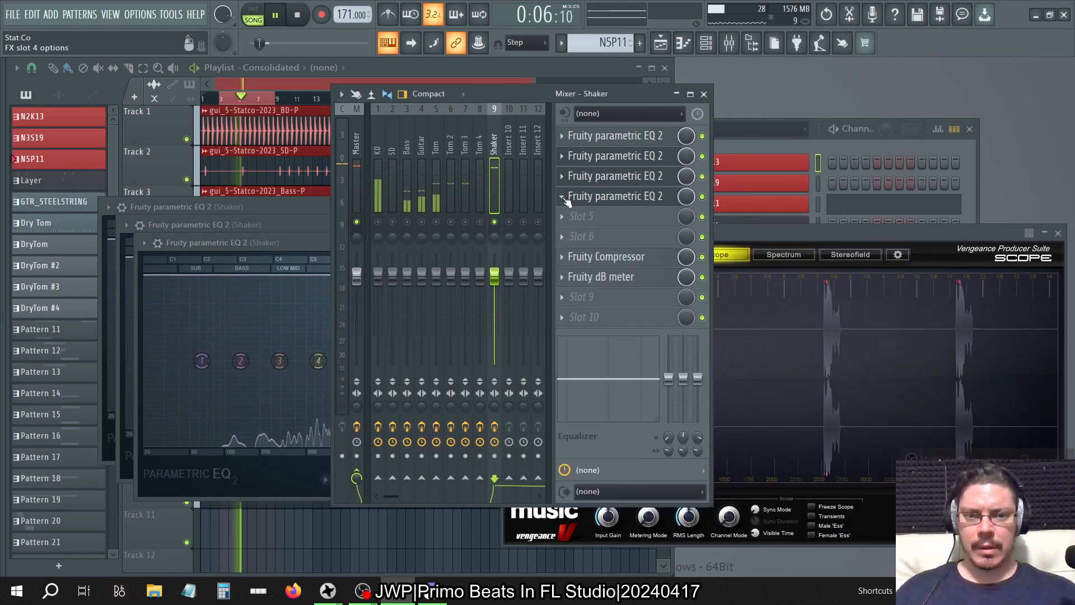
left_click(561, 196)
left_click(593, 272)
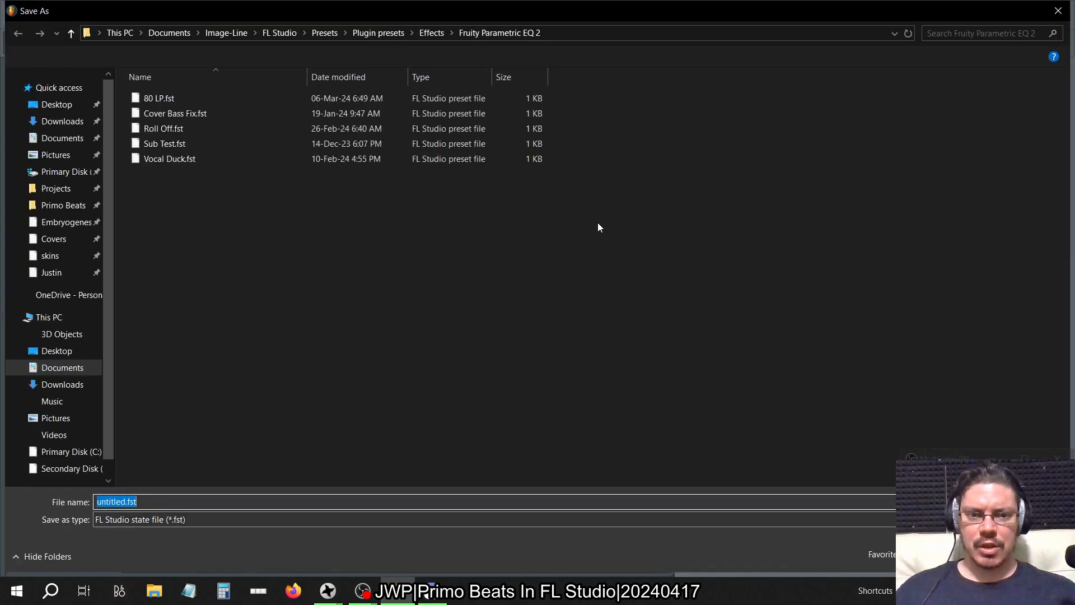
left_click(1058, 10)
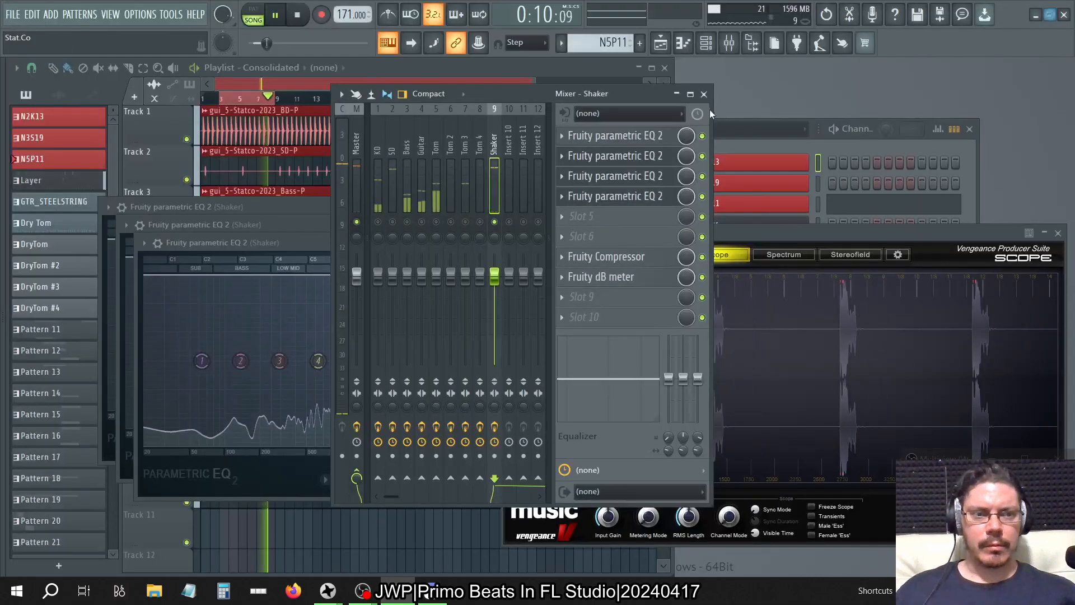
- Copy the Shaker track's slot 4 Fruity Parametric EQ 2 with its settings into slot 5
left_click(562, 196)
left_click_drag(595, 273, 638, 216)
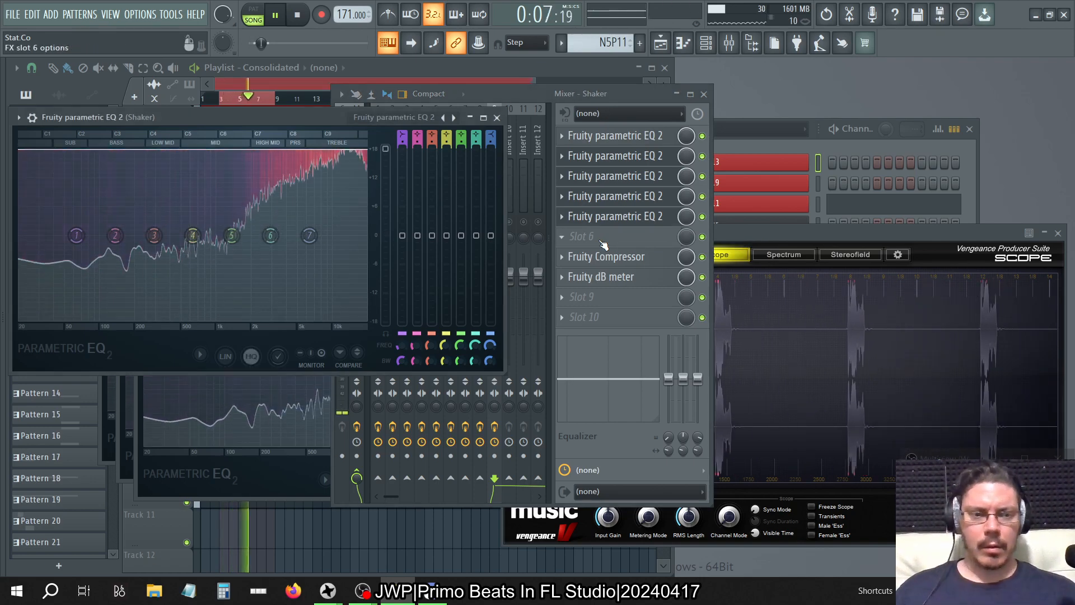
- Move the Shaker track's Fruity dB Meter down to slot 10 and its Fruity Compressor down to slot 8
right_click(576, 277)
left_click(593, 480)
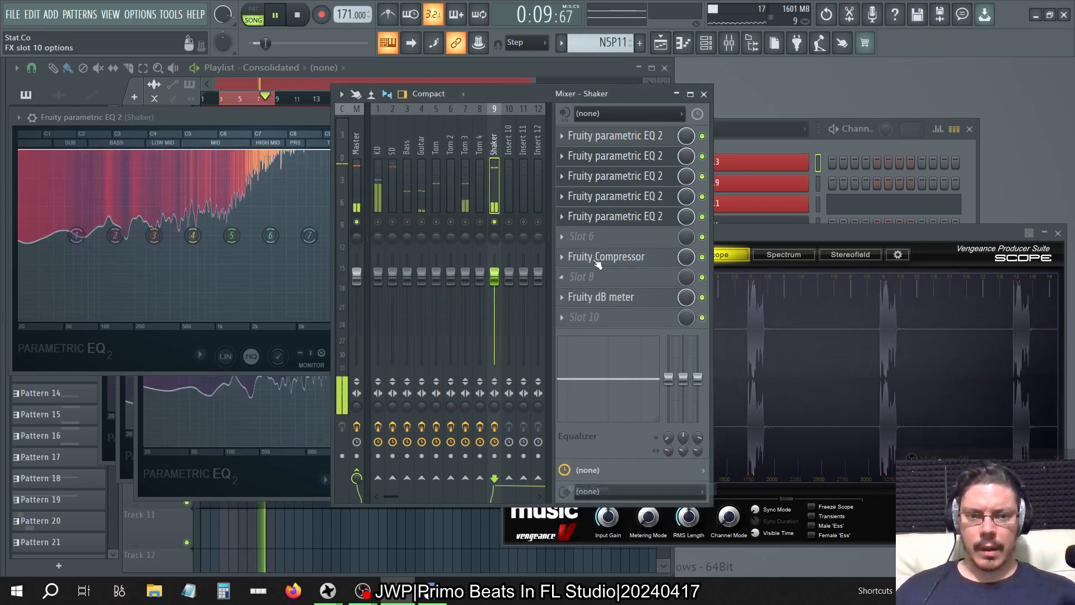
right_click(576, 278)
left_click(596, 491)
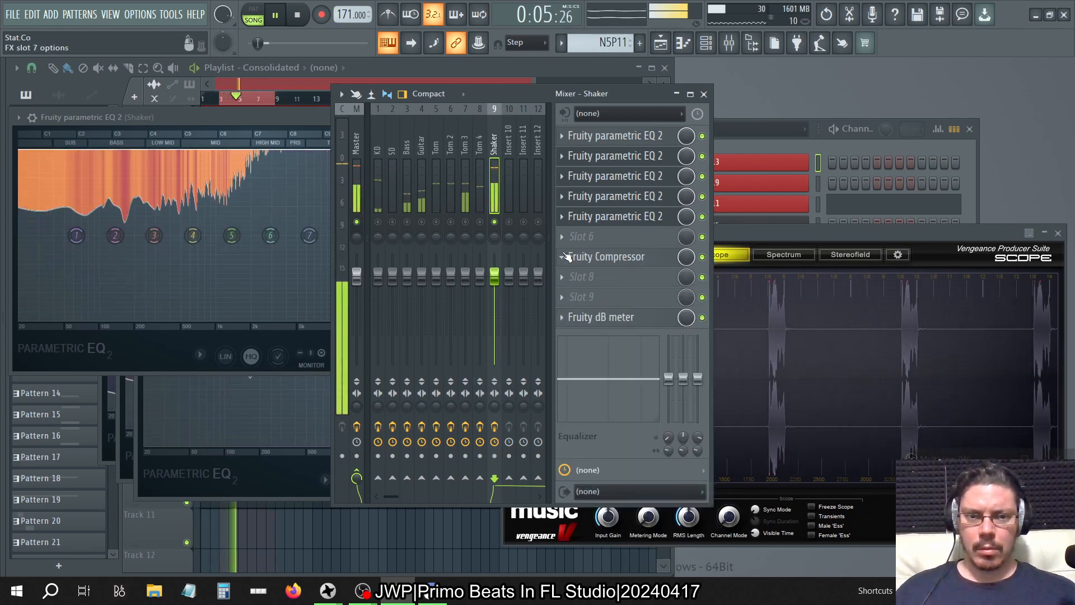
right_click(566, 262)
left_click(594, 488)
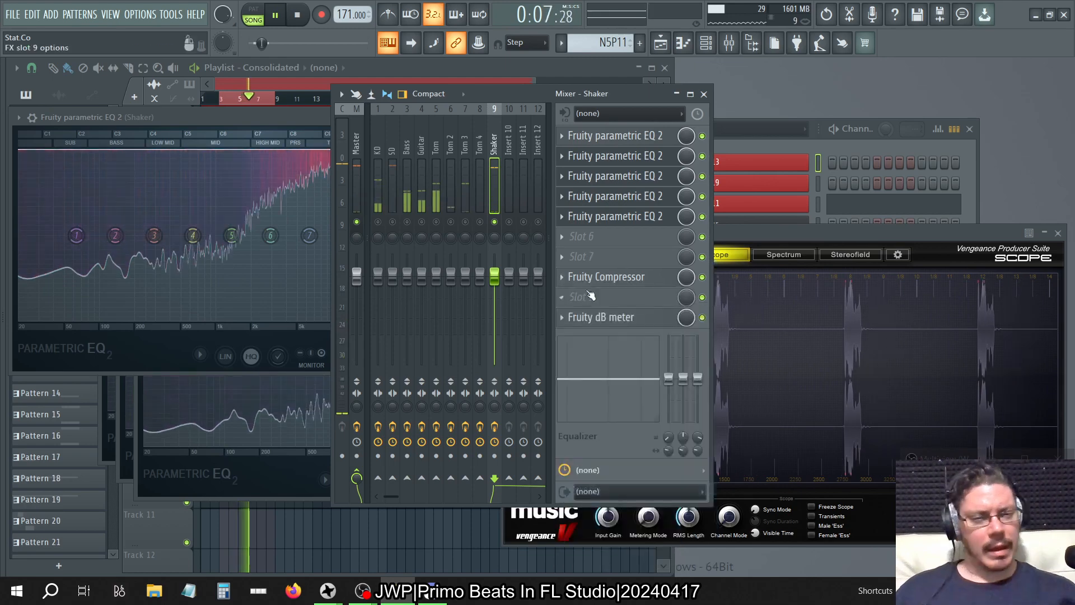
- Copy the Shaker track's slot 5 Fruity Parametric EQ 2 with its settings into slot 6 and close its window
right_click(562, 216)
key("Escape")
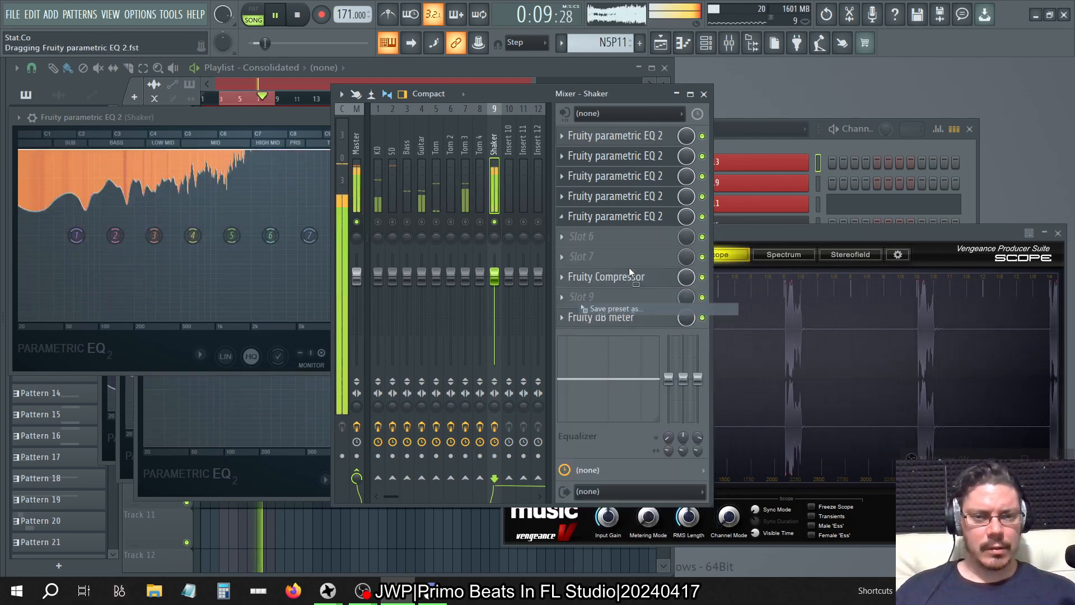
left_click(598, 237)
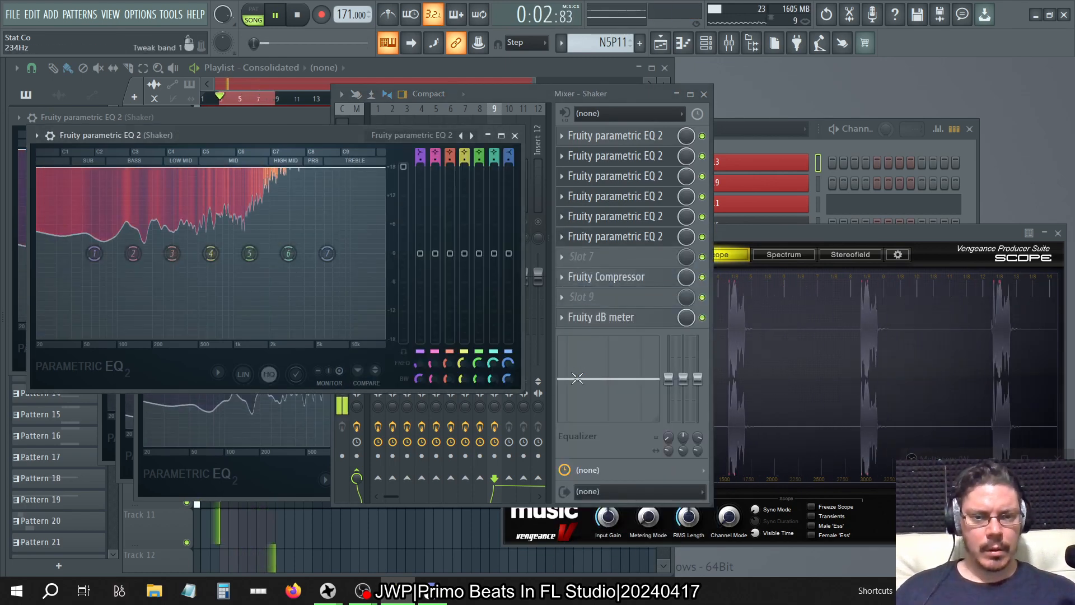
left_click(515, 135)
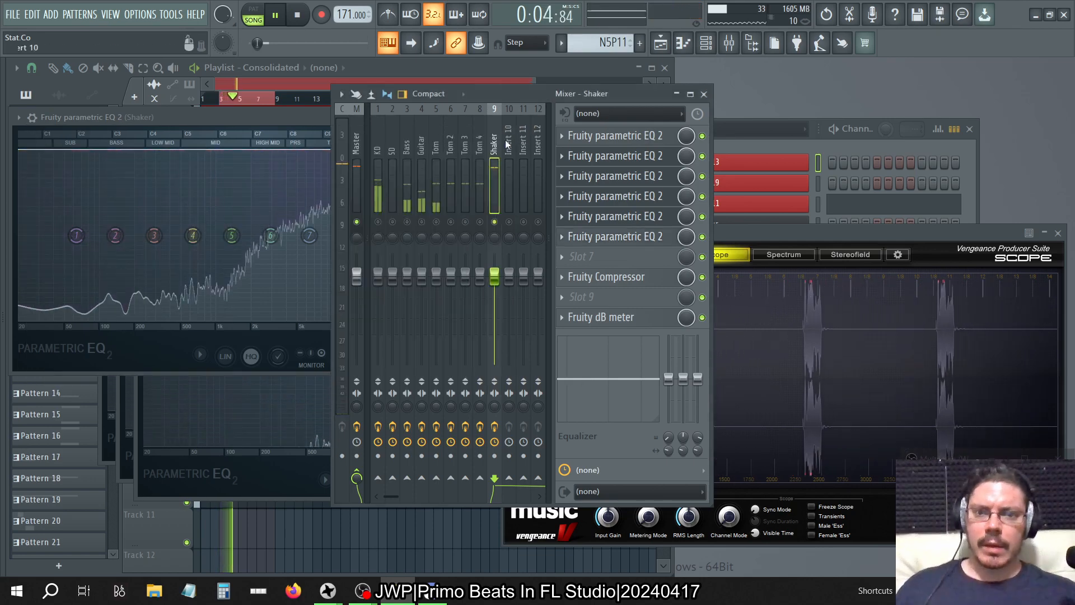
- Run TB_Morphit_v1 on the Master track in demo mode again and close its window
left_click(356, 148)
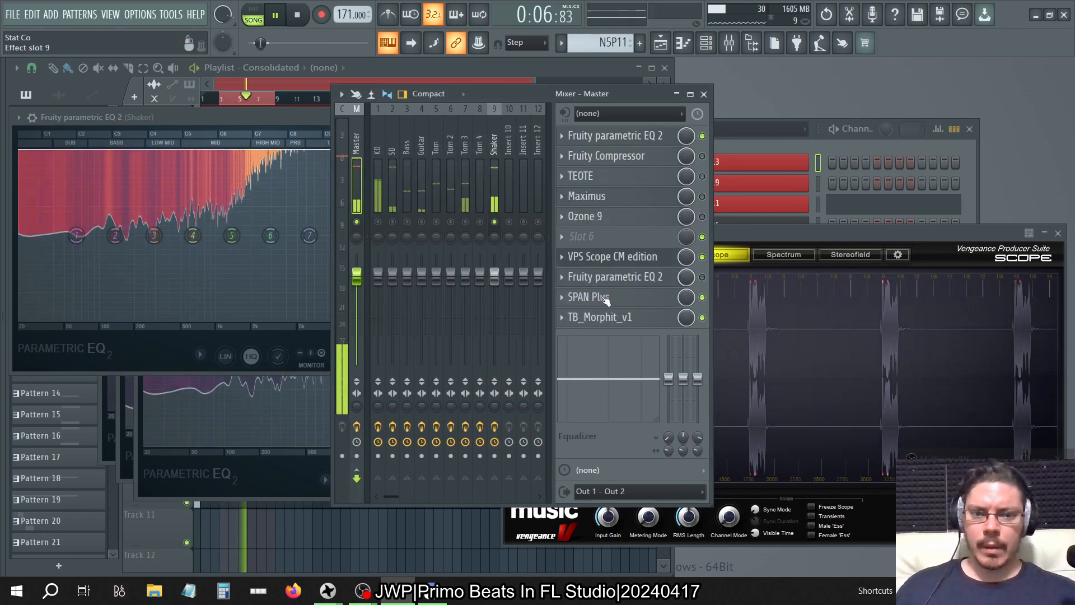
left_click(628, 323)
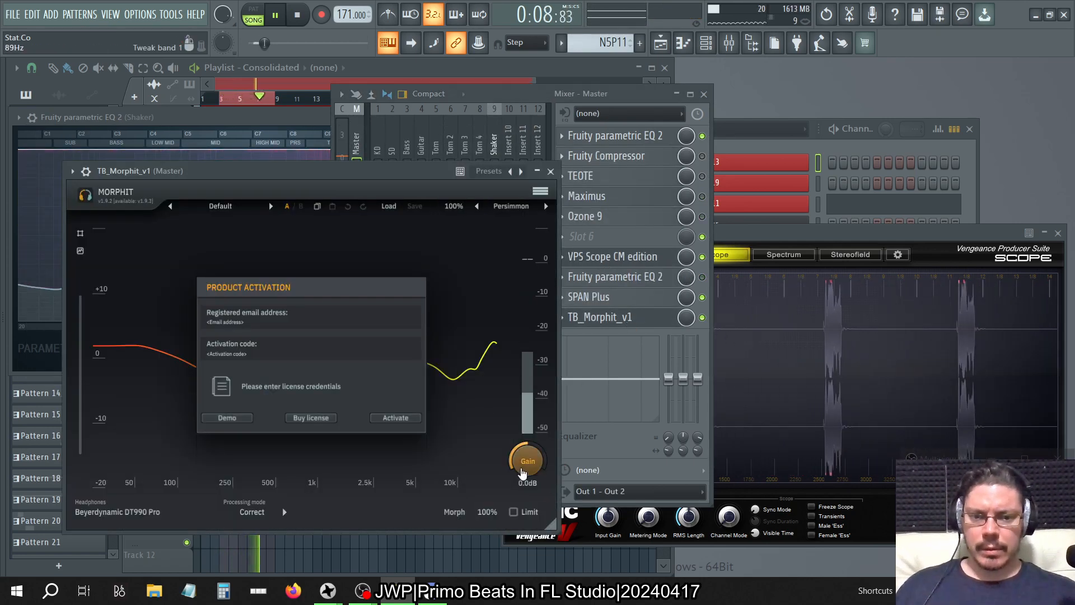
left_click(238, 424)
left_click(485, 135)
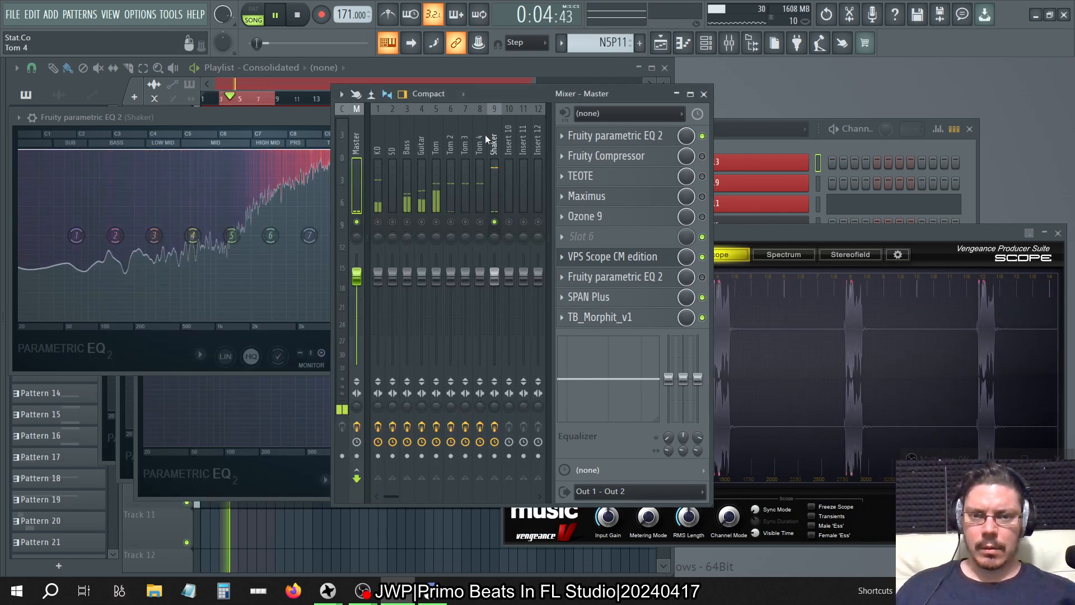
- Set the main level of the Shaker track's slot 6 Fruity Parametric EQ 2 to 9.1 dB and close its window
left_click(491, 137)
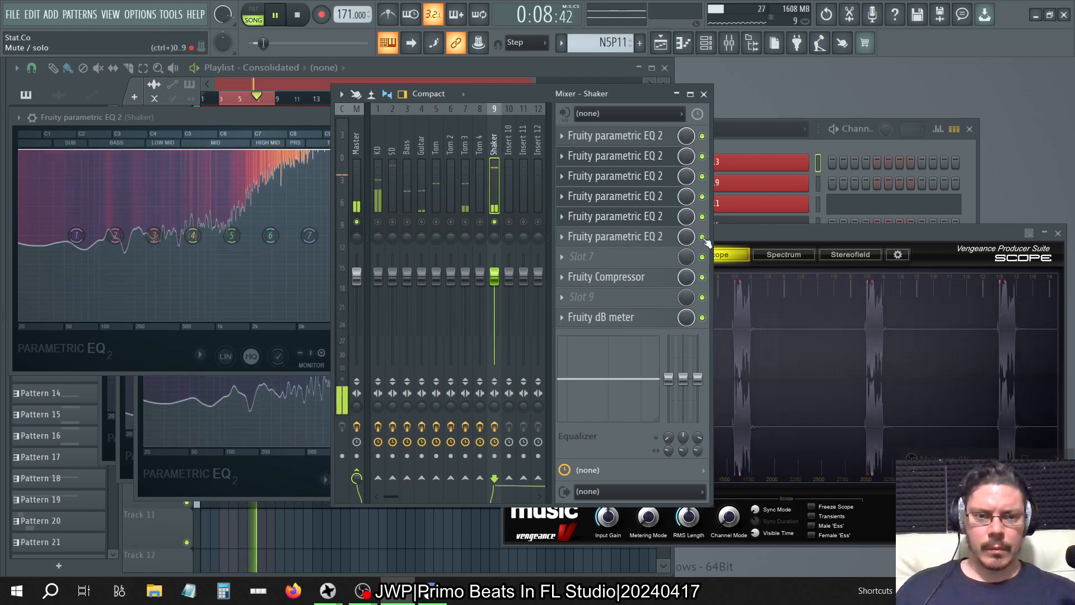
left_click(665, 240)
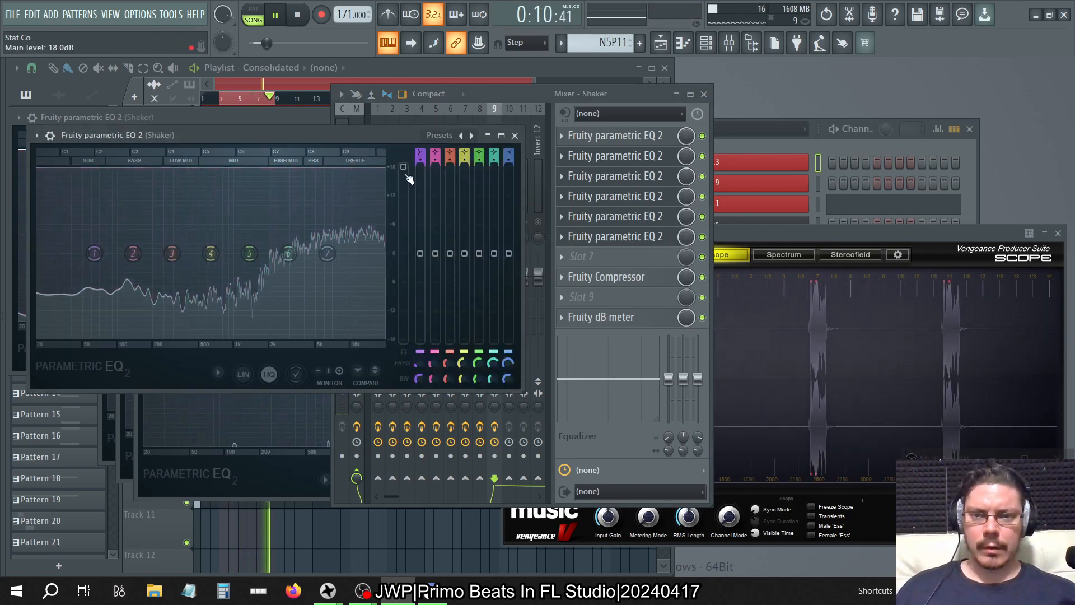
left_click_drag(404, 167, 403, 209)
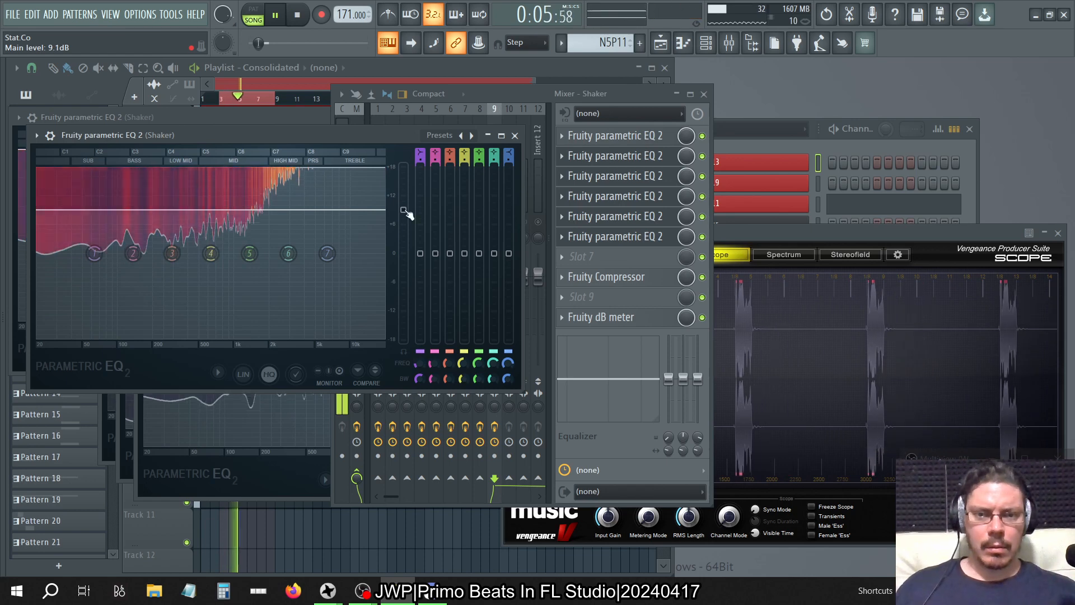
left_click(514, 136)
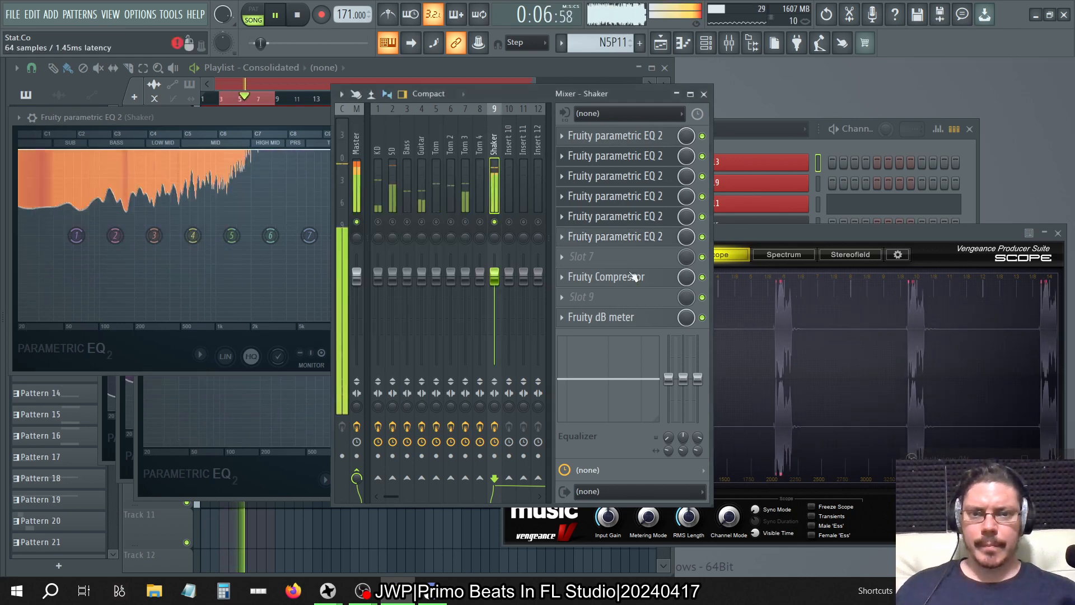
- Bypass the Fruity Parametric EQ 2 instances in slots 3 to 6 of the Shaker track
left_click(297, 15)
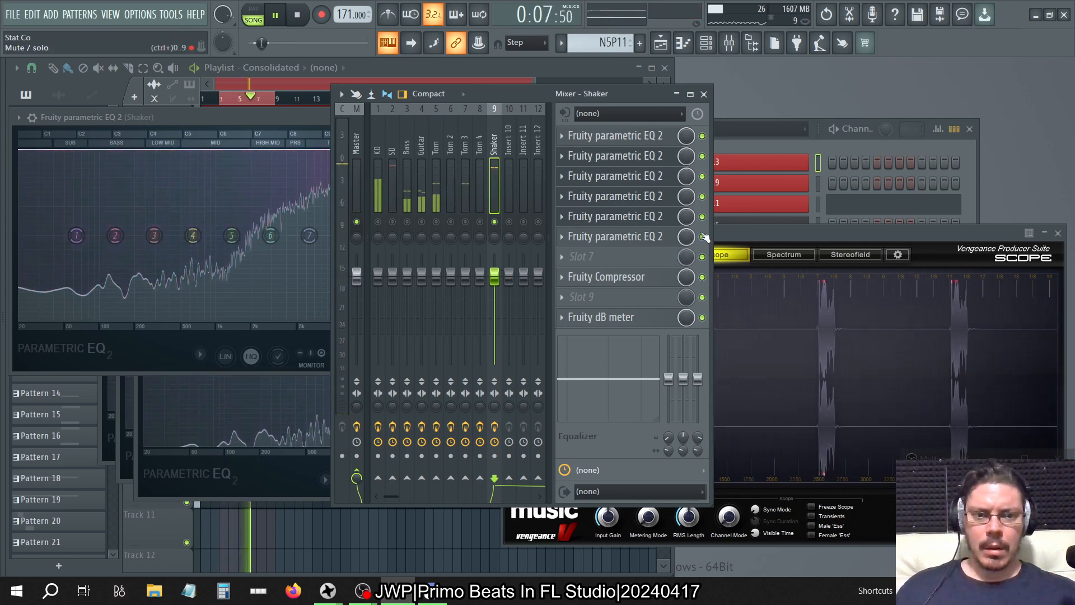
left_click(702, 236)
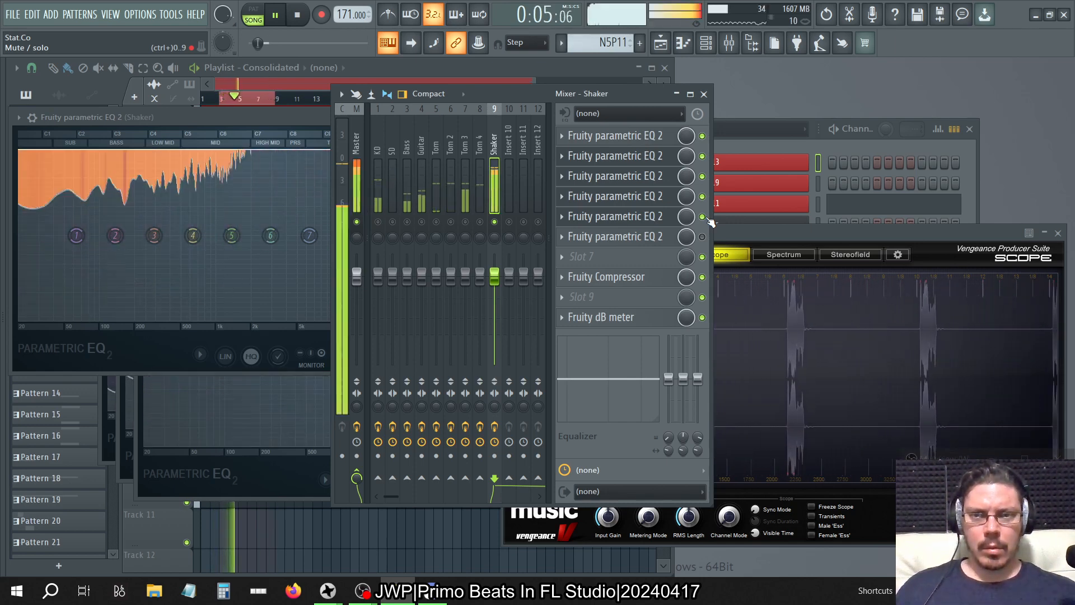
left_click(702, 217)
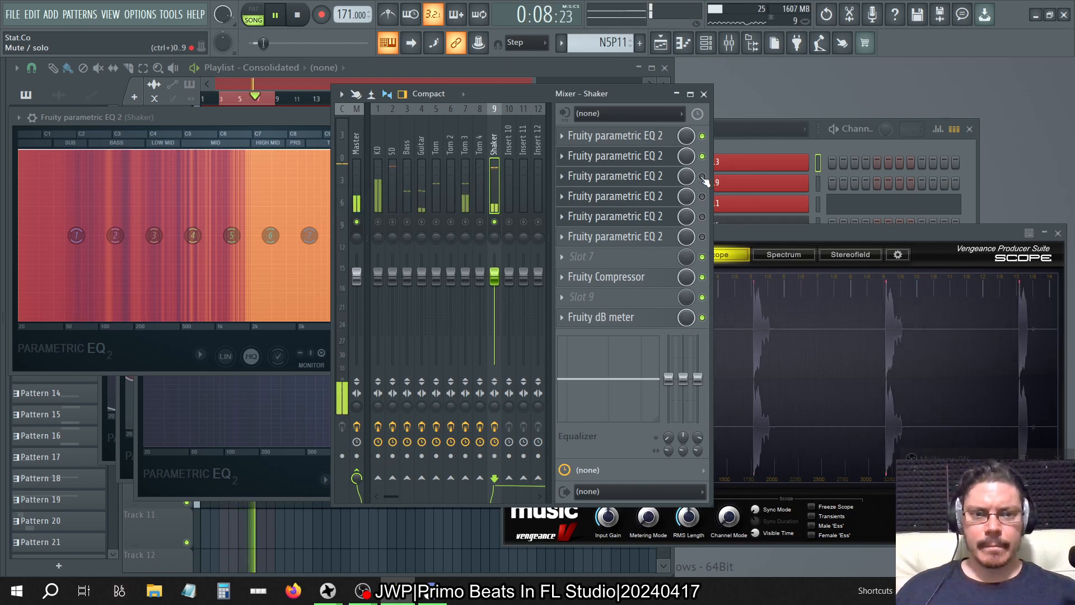
left_click(653, 157)
left_click(652, 157)
left_click(652, 158)
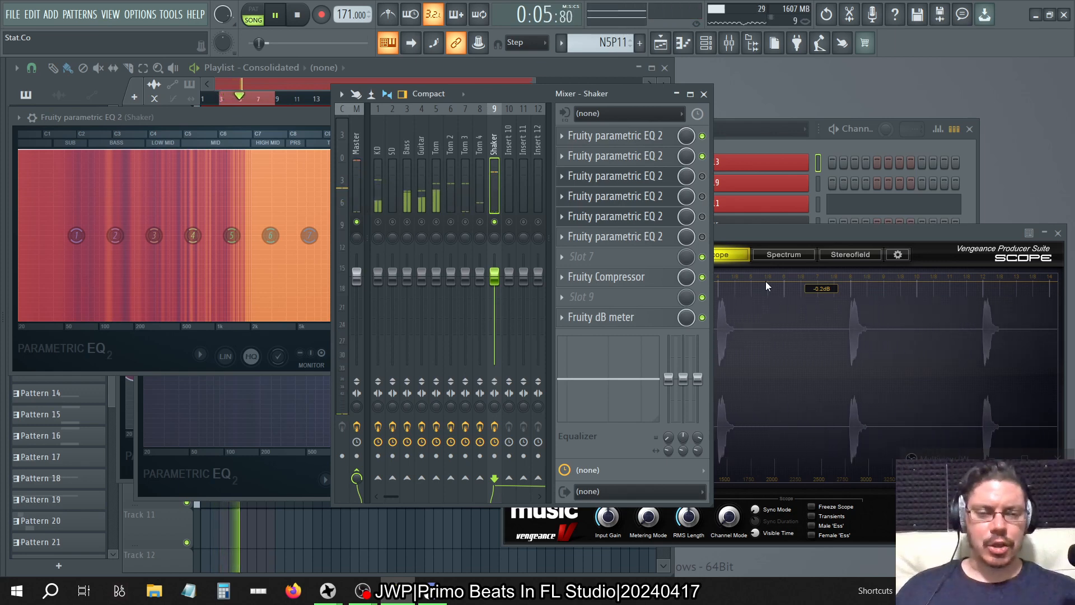
- Re-enable the Shaker track's slot 3 Fruity Parametric EQ 2, set its main level slightly below 5.2 dB and close its window
left_click(643, 178)
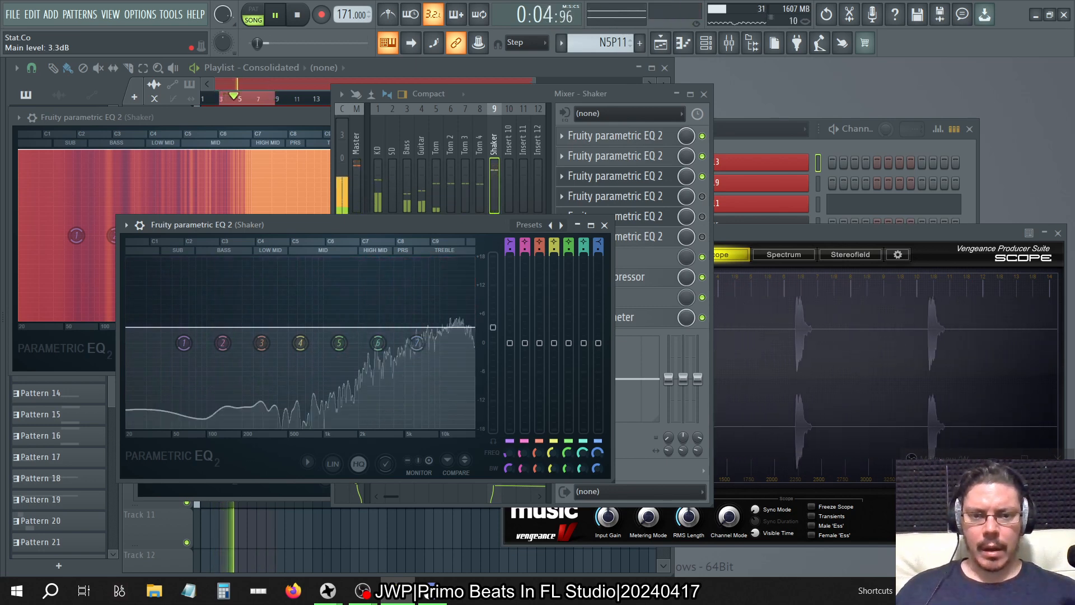
left_click_drag(493, 327, 492, 314)
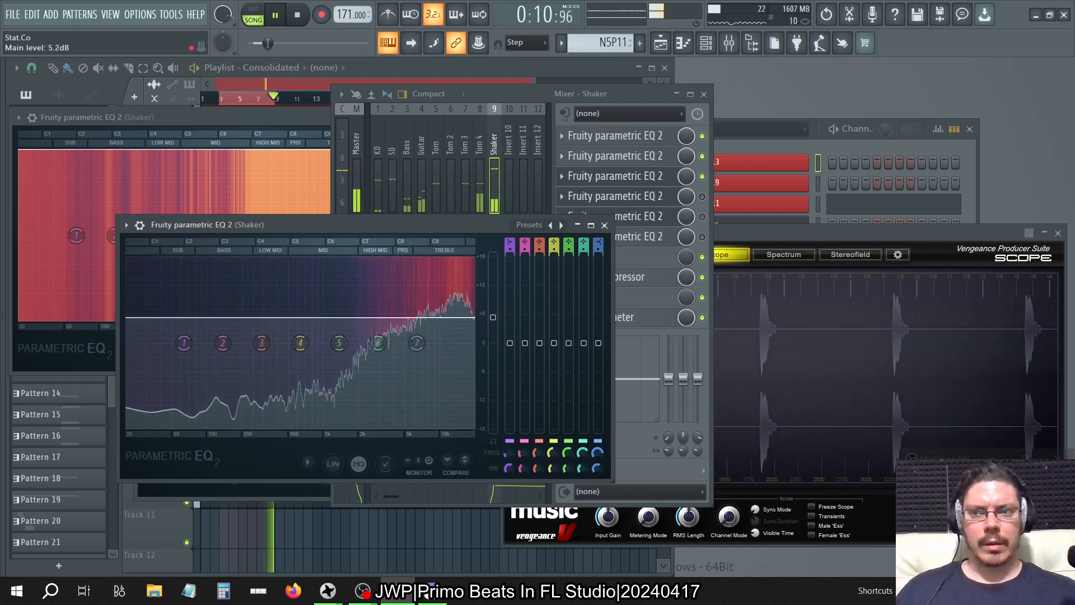
left_click_drag(493, 317, 493, 321)
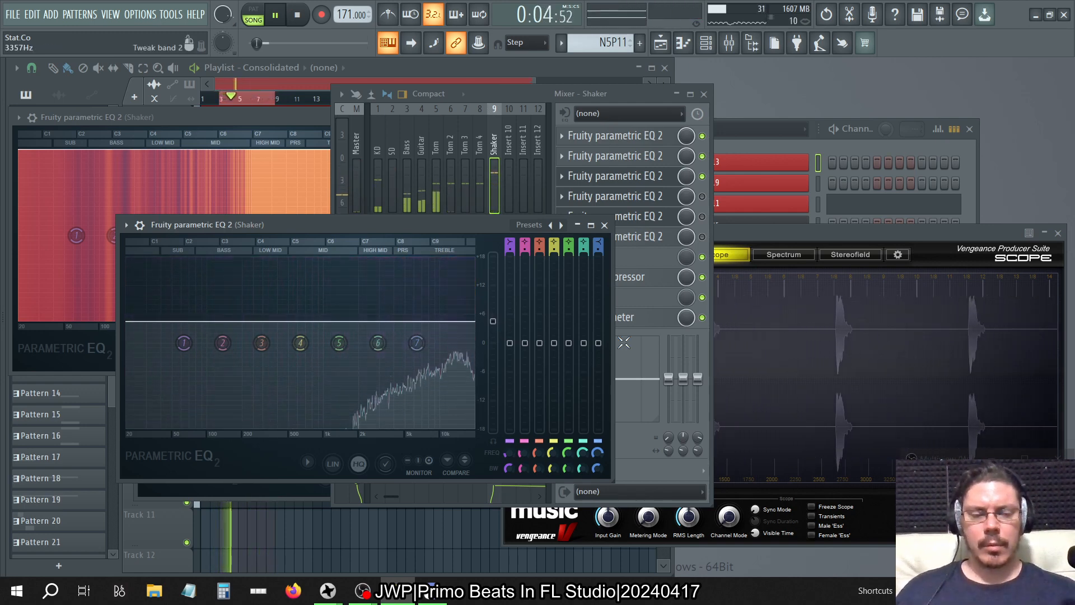
left_click(612, 235)
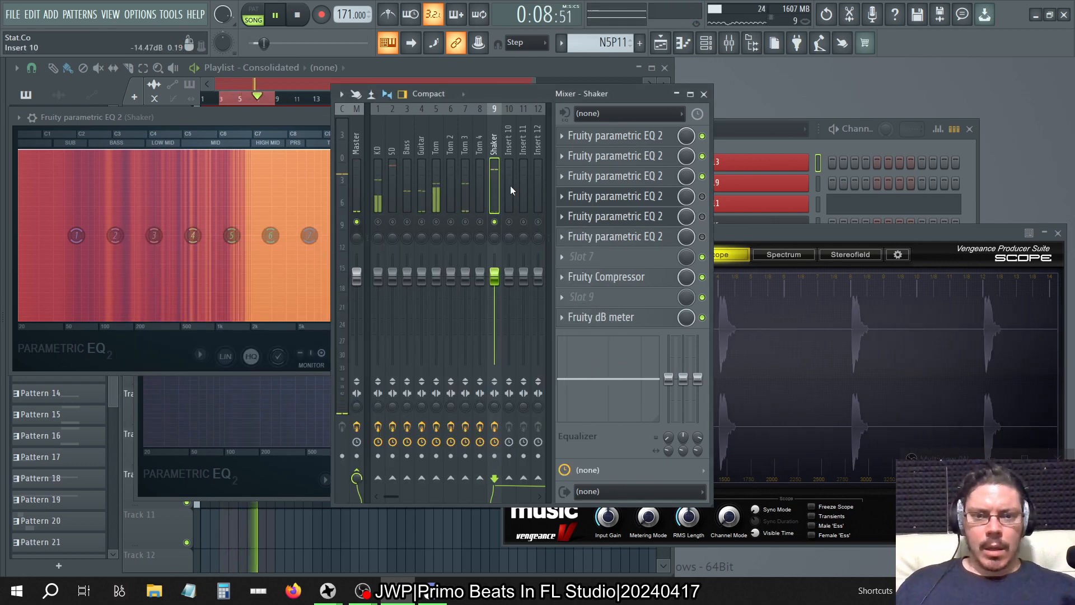
- Check the Shaker track's Fruity Compressor settings and examine the output spectrum in SPAN Plus on the Master track
left_click(606, 276)
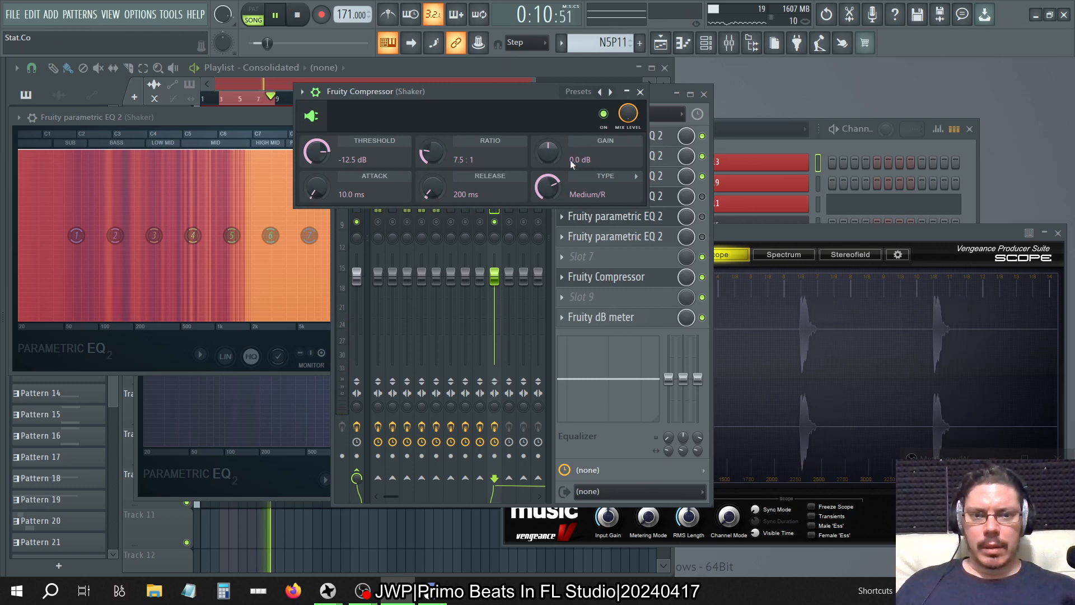
left_click(646, 98)
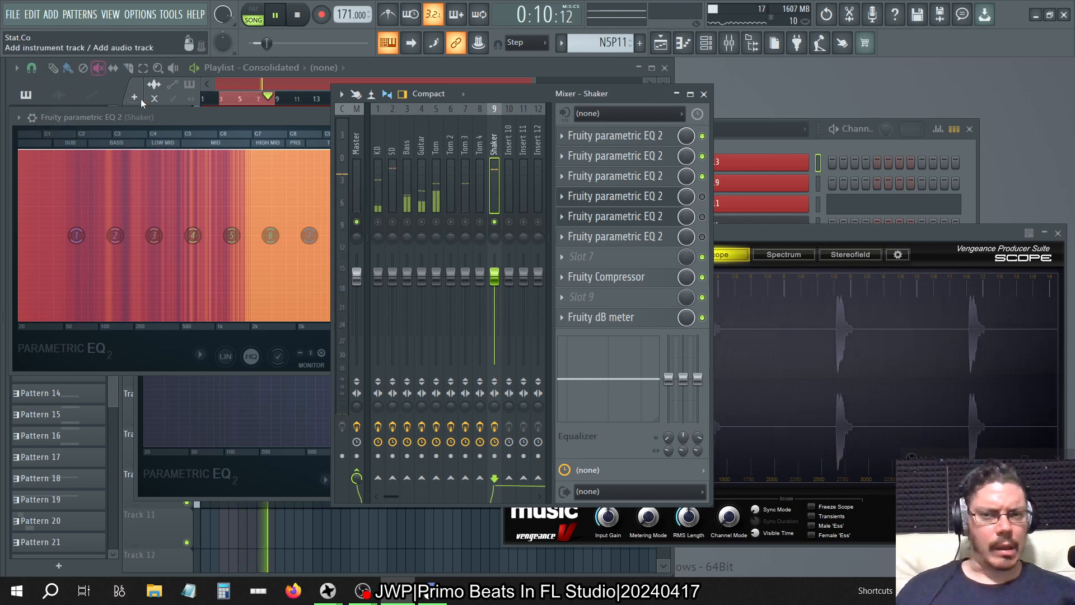
left_click(355, 135)
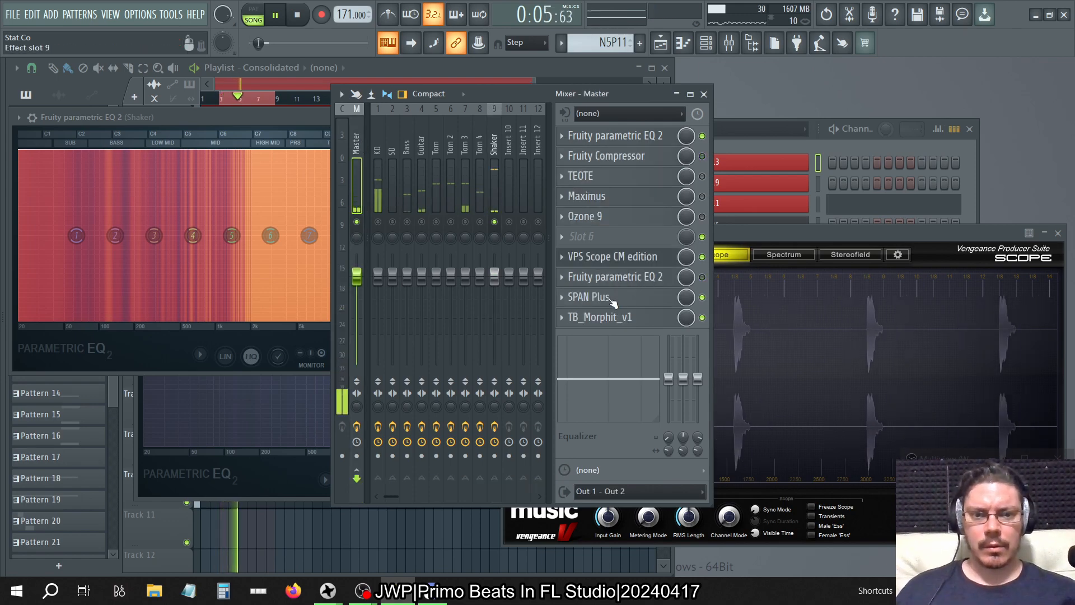
left_click(612, 300)
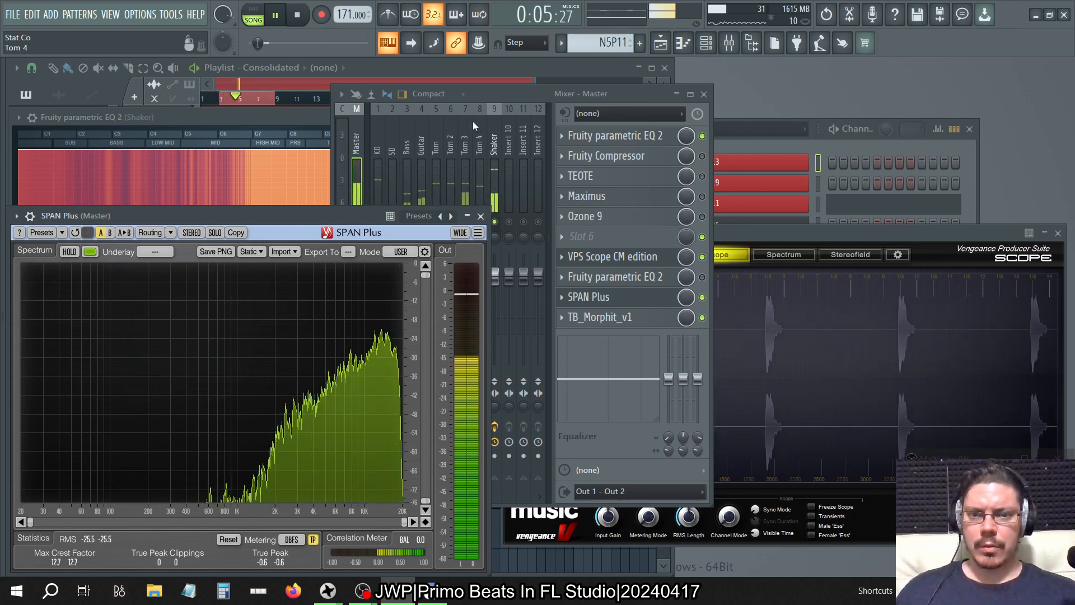
- Move the Shaker track's Fruity Compressor up to slot 7 and add a Fruity Parametric EQ 2 in slot 8
left_click(493, 143)
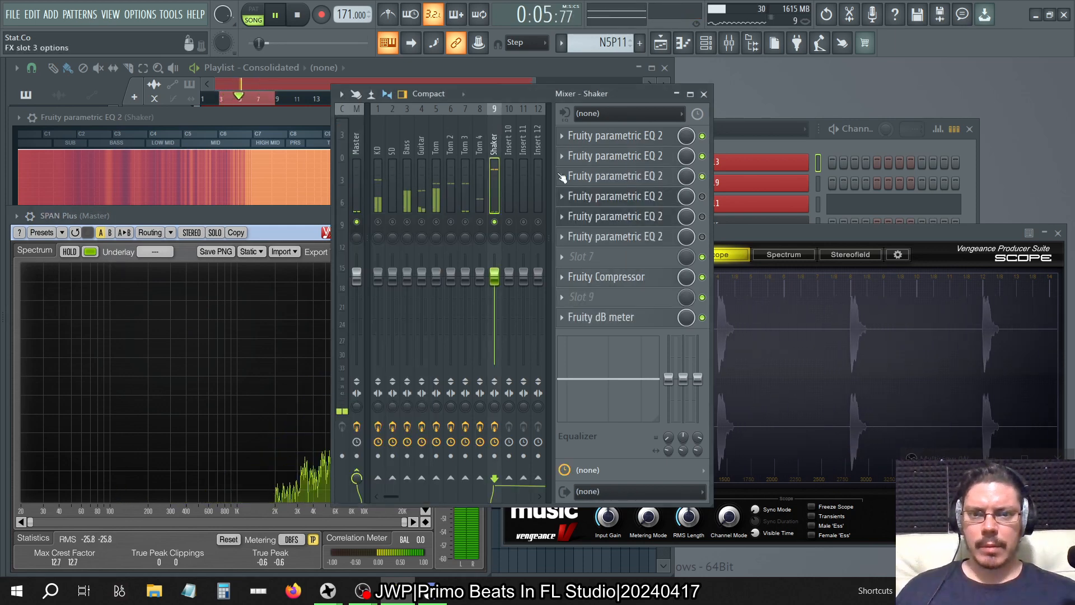
left_click(563, 260)
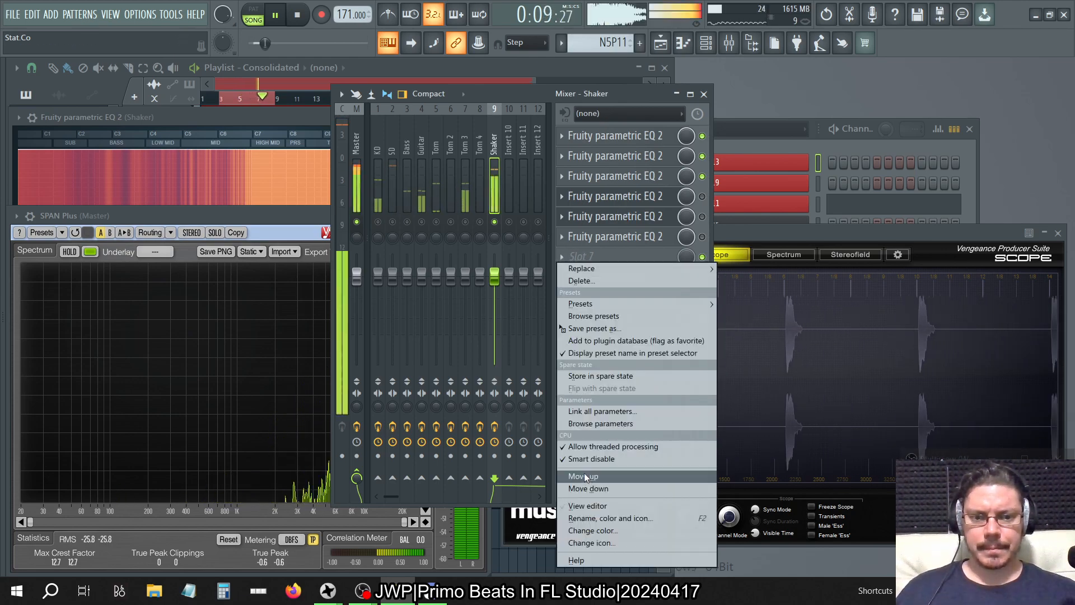
left_click(583, 473)
left_click(582, 276)
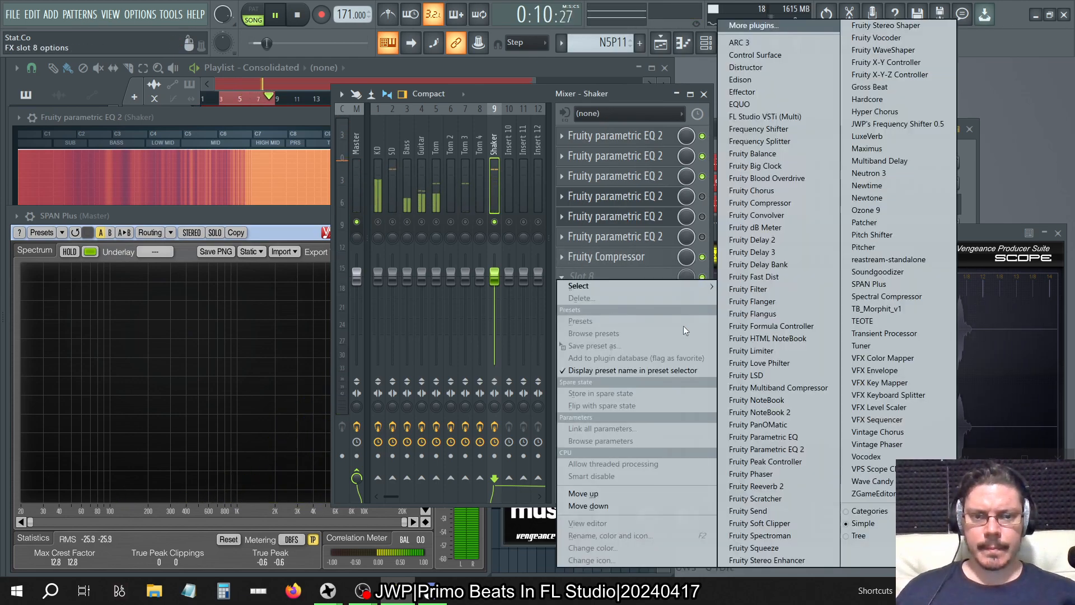
left_click(774, 445)
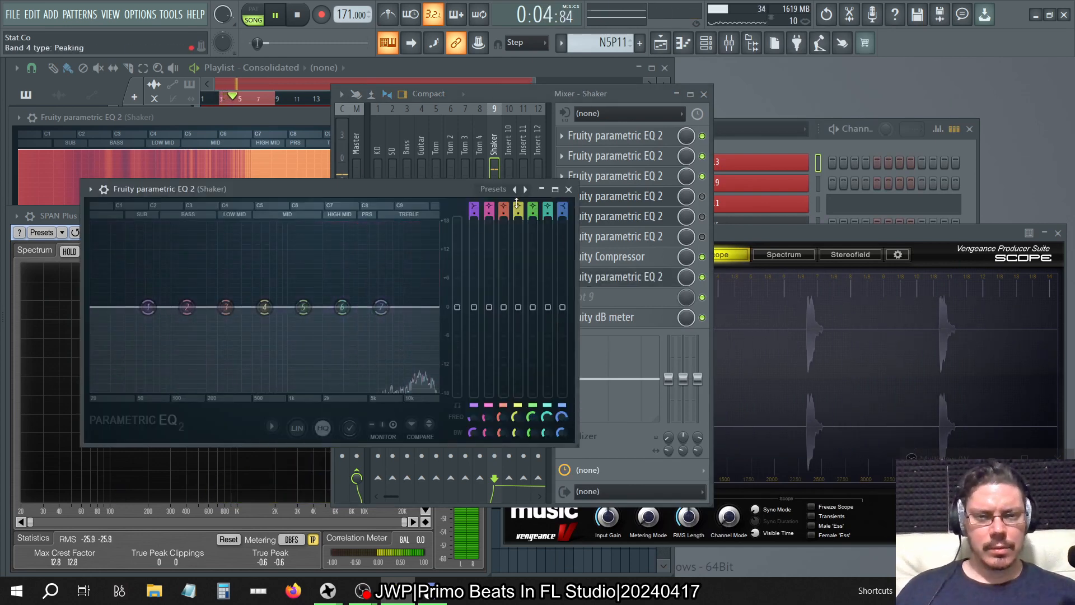
- Tune band 7 of the Shaker's slot 8 Fruity Parametric EQ 2 to E9 (10548.1 Hz), with peaking type and 26% bandwidth
right_click(381, 307)
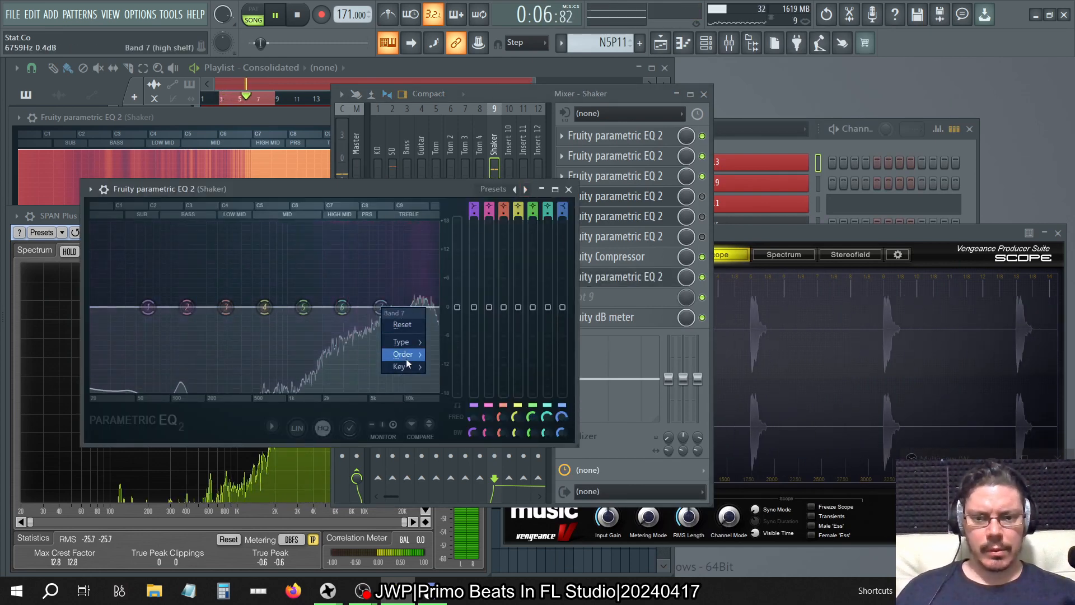
mouse_move(443, 453)
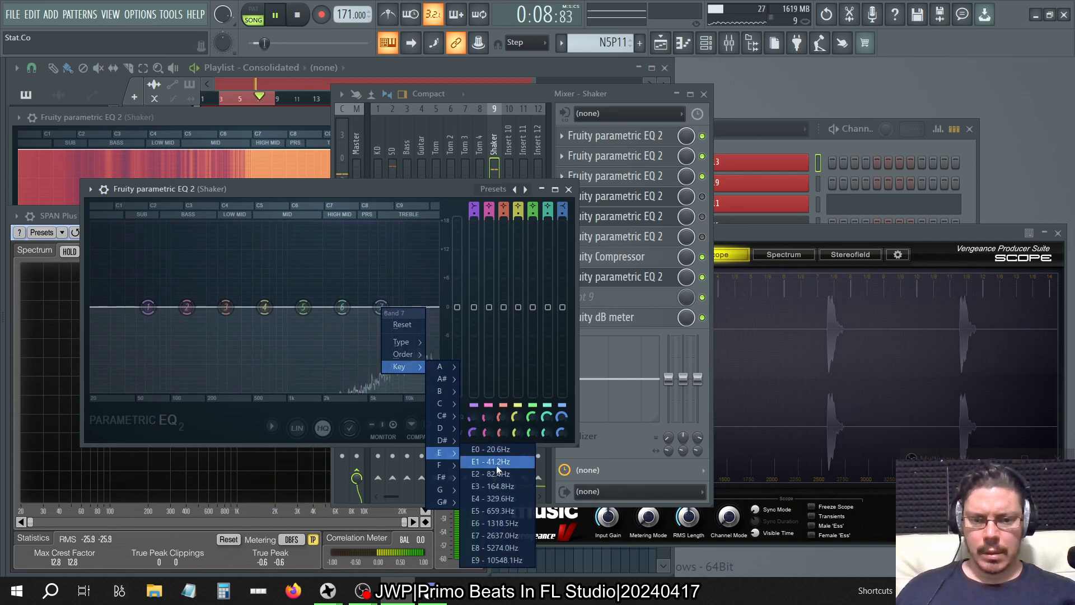
left_click(496, 560)
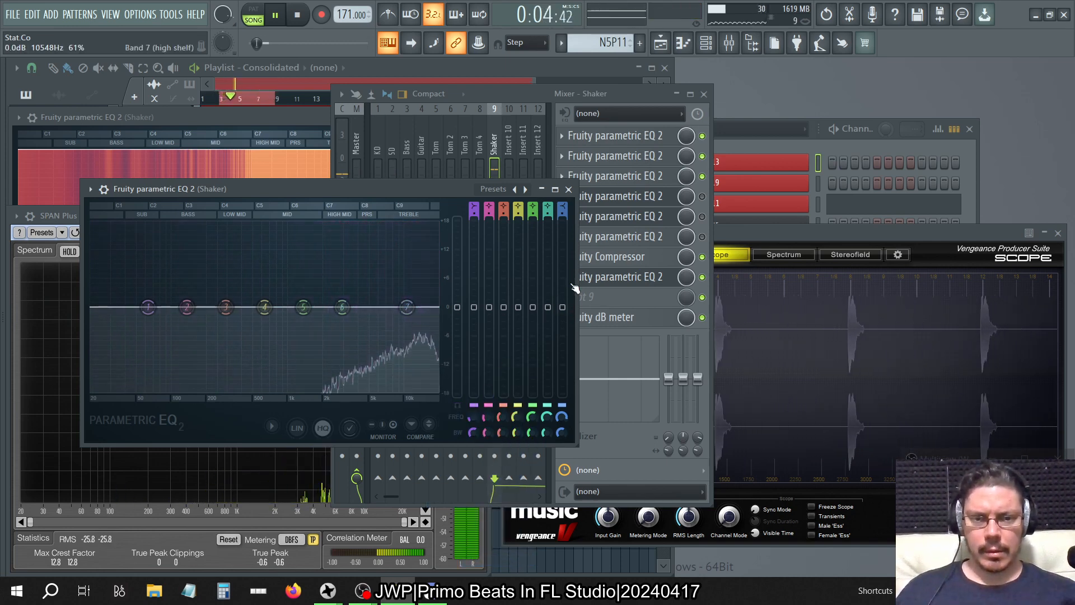
left_click_drag(563, 205, 563, 211)
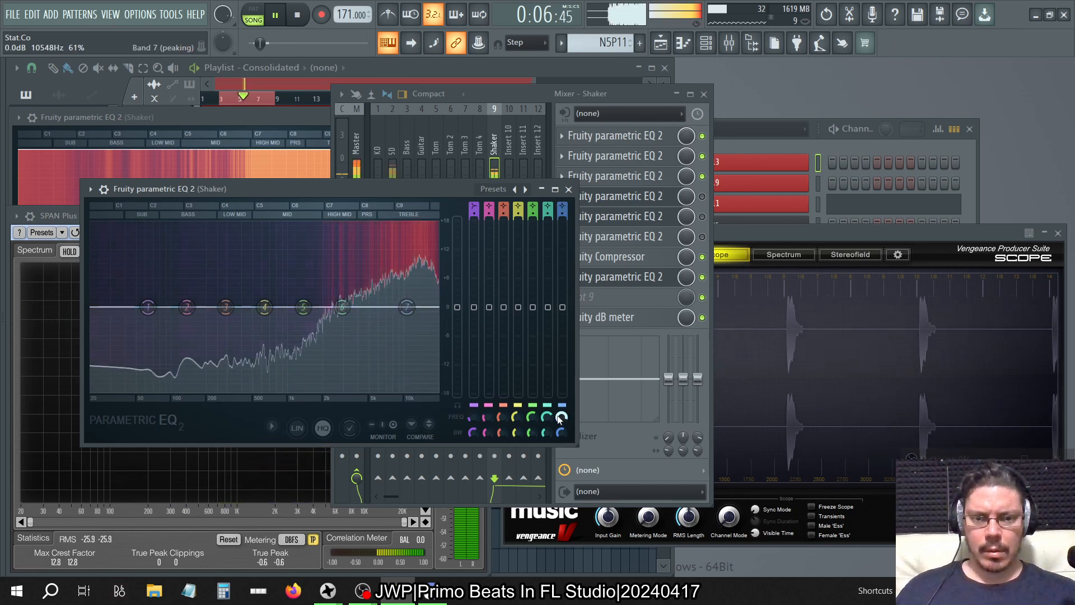
left_click_drag(561, 433, 561, 449)
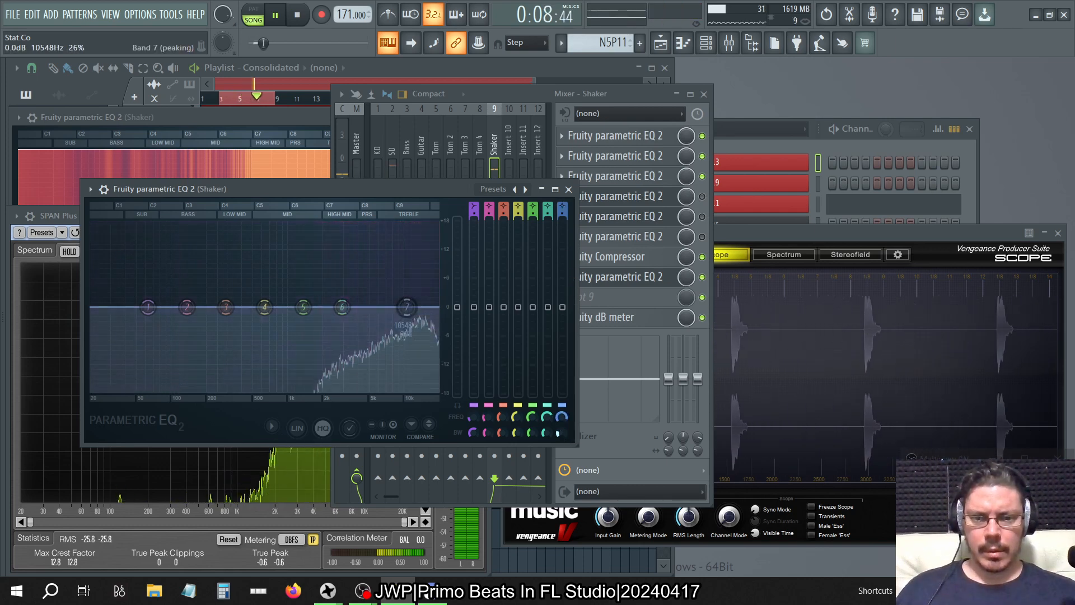
- Boost band 7 to 8.8 dB and narrow its bandwidth to 5%, checking the spectrum in SPAN Plus
left_click_drag(563, 307, 562, 264)
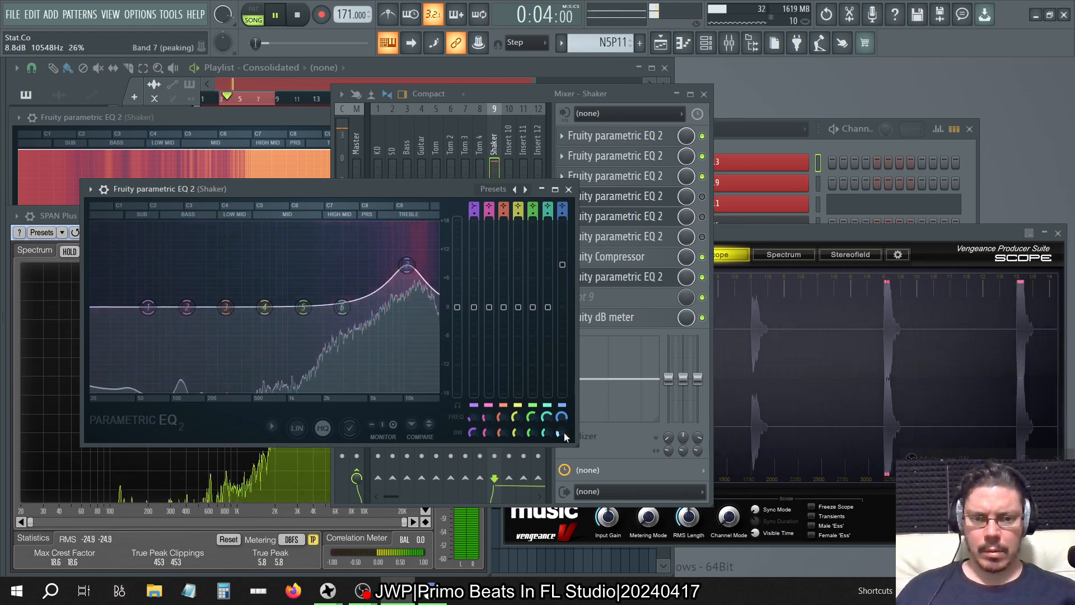
left_click_drag(564, 434, 564, 444)
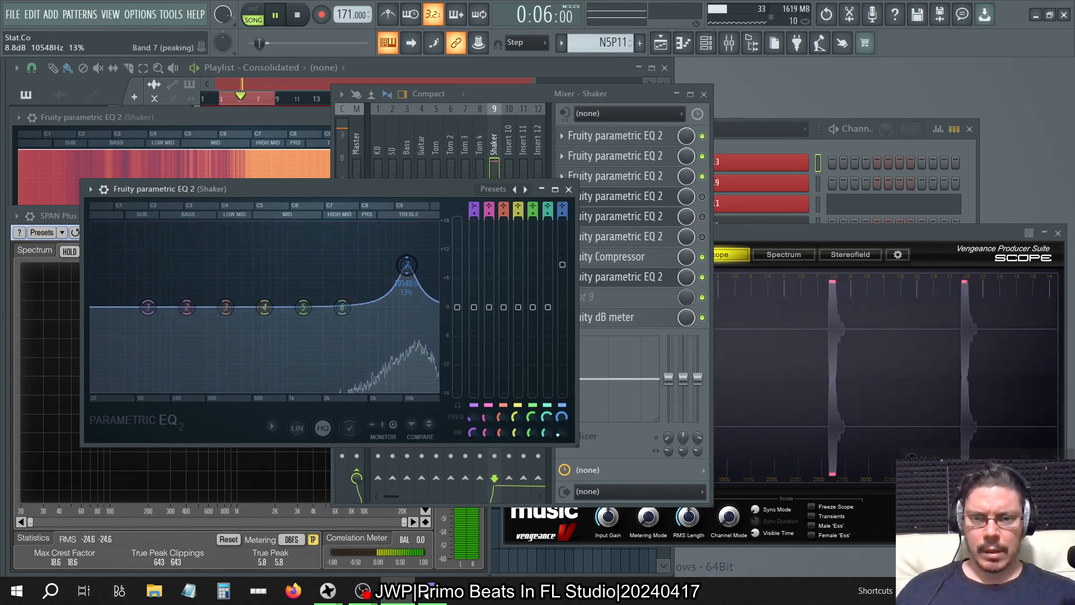
left_click(67, 217)
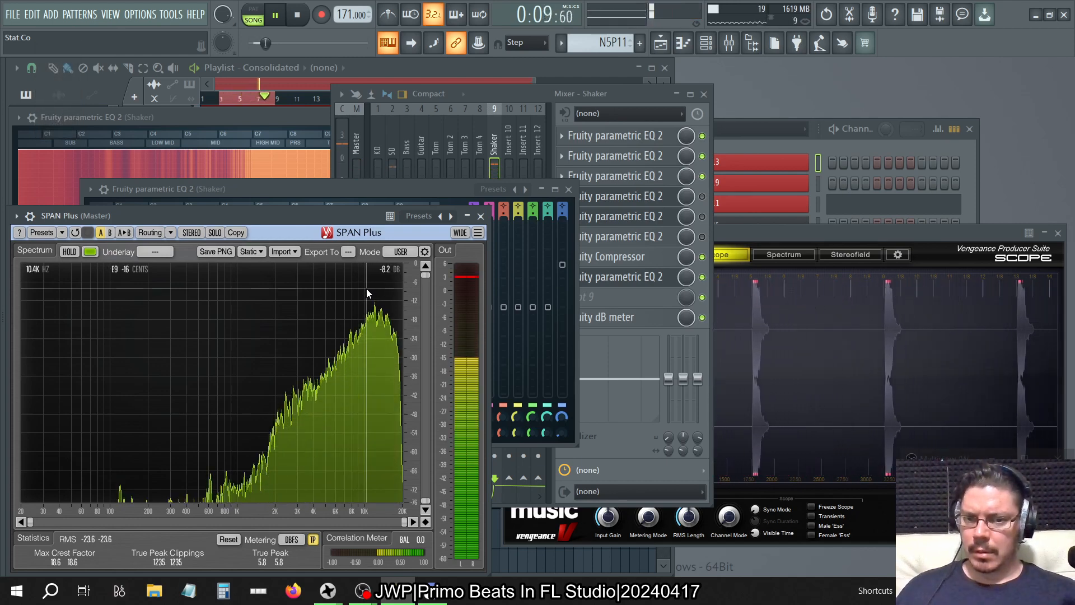
left_click(431, 190)
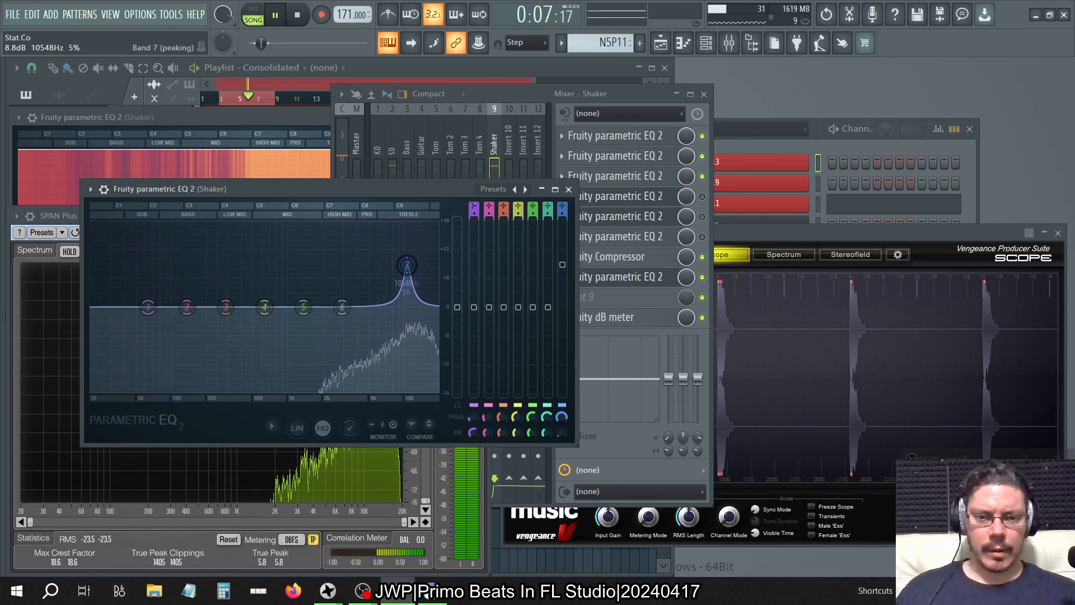
- Raise band 7 to 12 dB, check the spectrum in SPAN Plus and set the band's bandwidth to 8%
left_click_drag(407, 265, 407, 249)
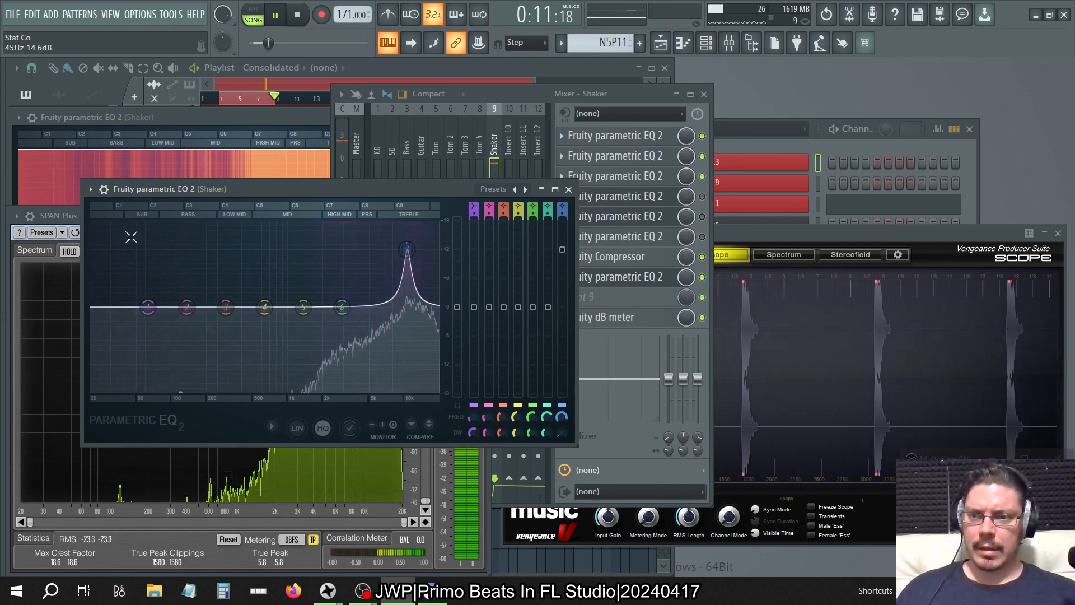
left_click(66, 220)
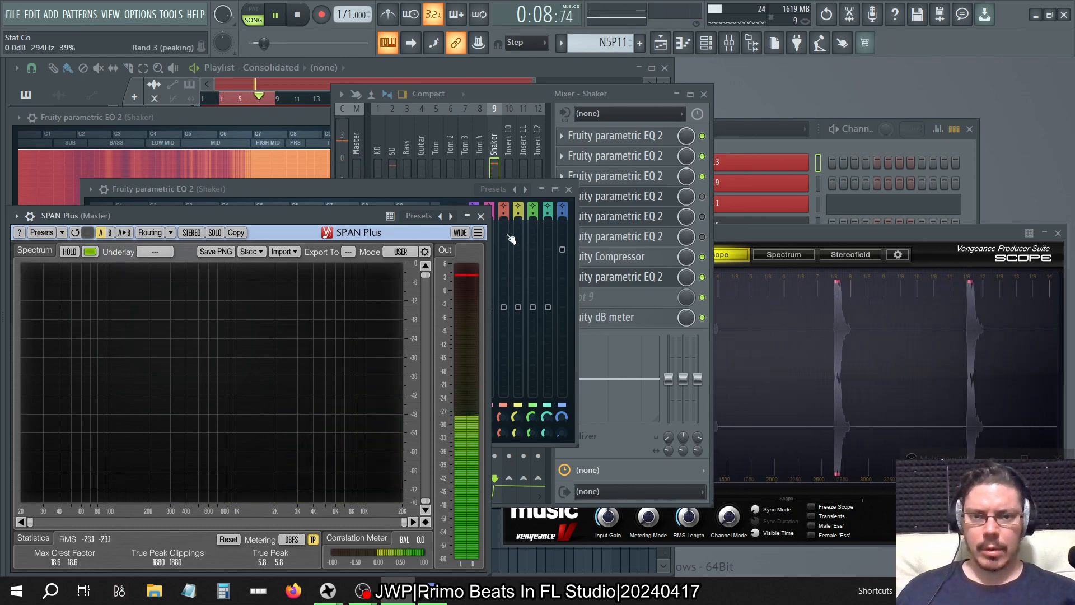
left_click(481, 217)
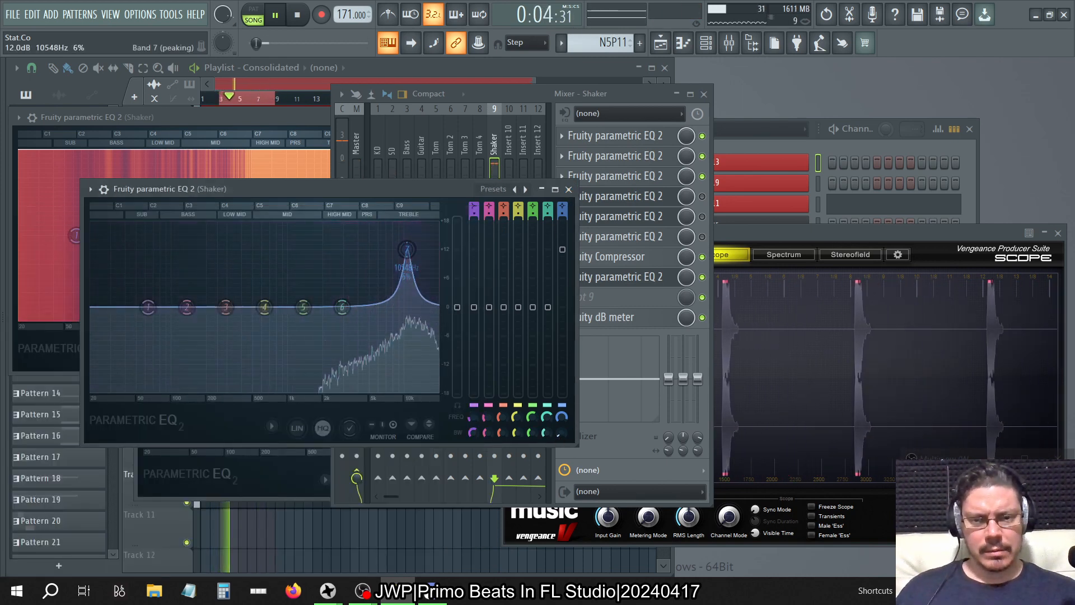
scroll(559, 433, "up", 3)
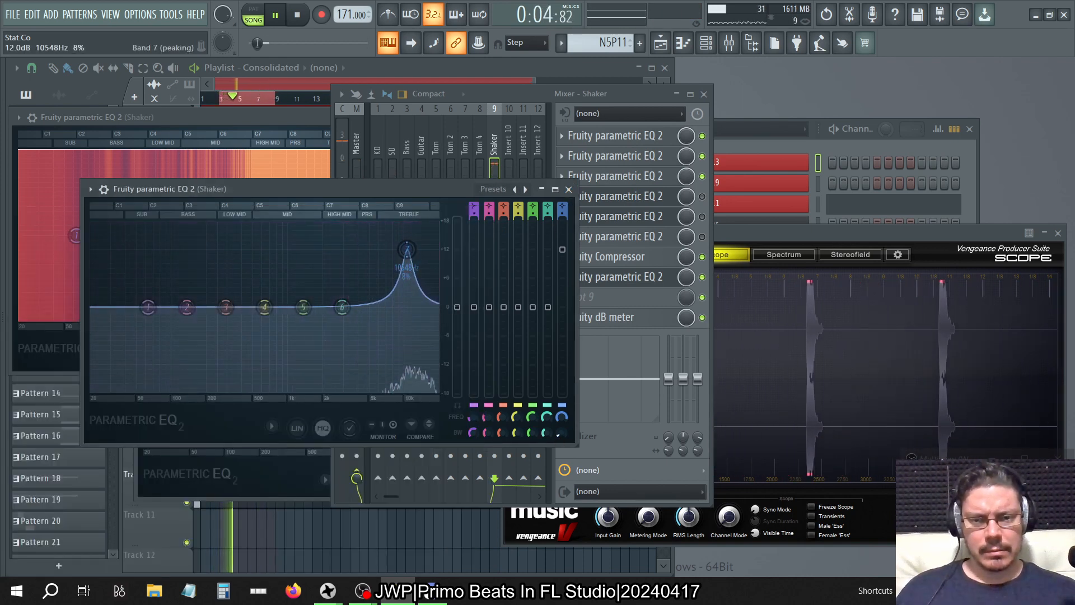
- Examine the boosted Shaker's output spectrum in SPAN Plus on the Master track and close the analyzer
left_click(361, 134)
left_click(589, 300)
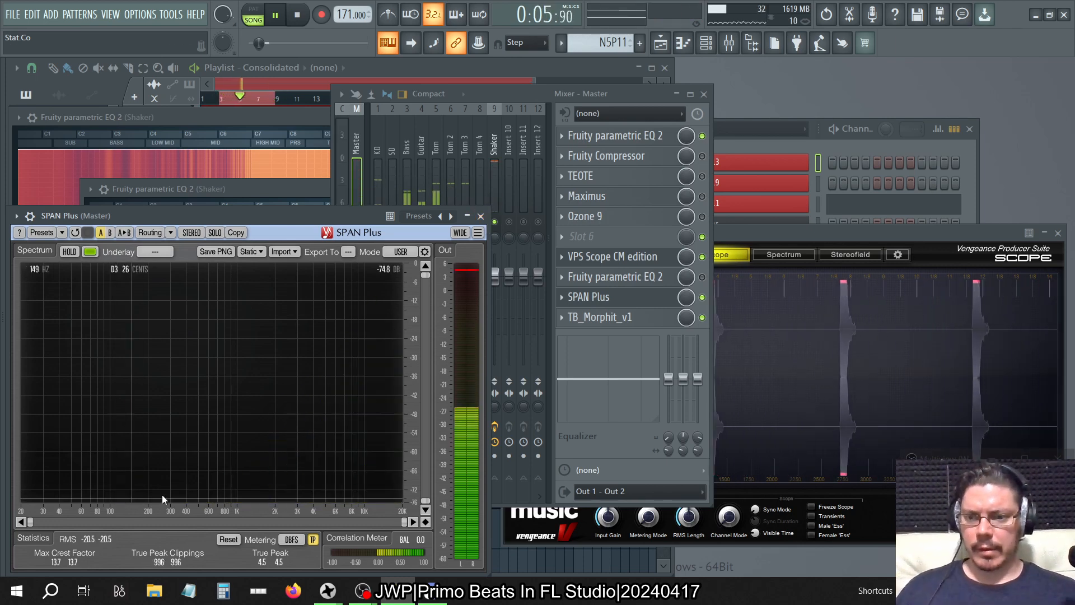
left_click(480, 215)
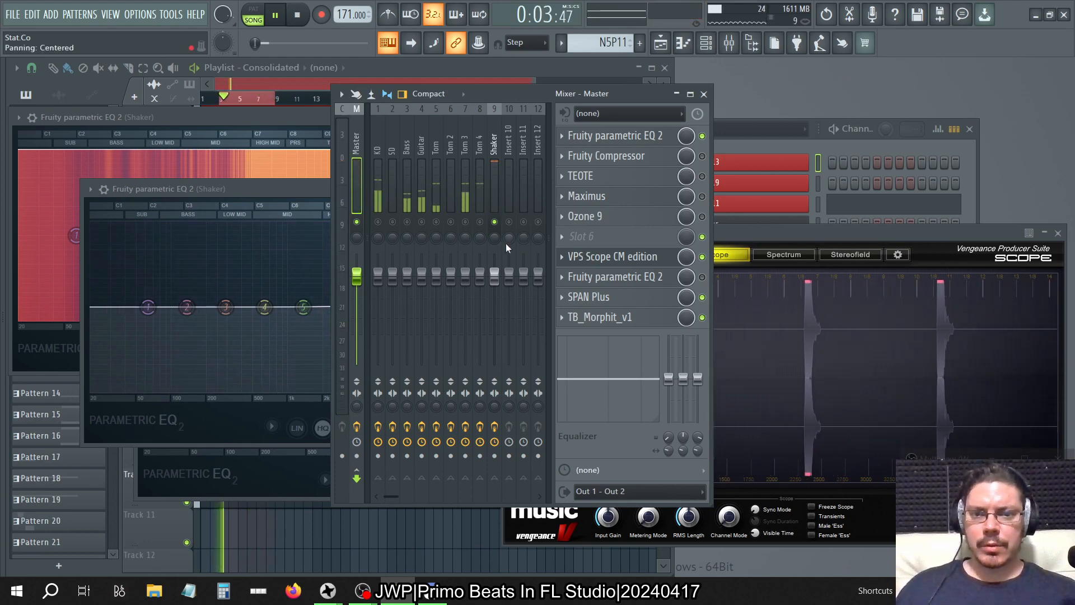
- Add a Fruity Balance in slot 9 of the Shaker track and set its volume to -17.7 dB with the track unsoloed
left_click(492, 156)
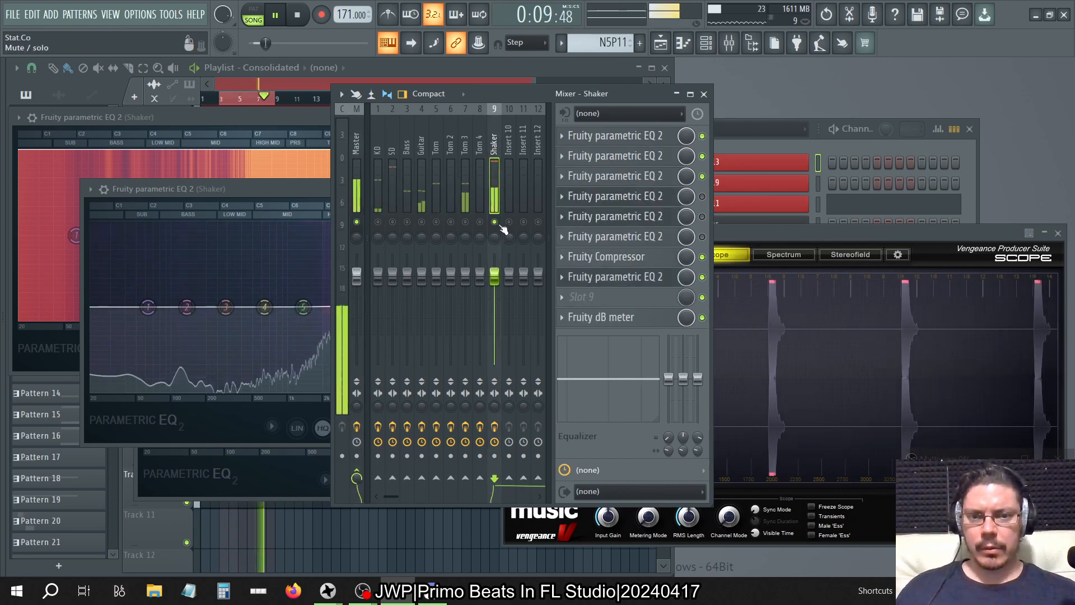
left_click(582, 296)
mouse_move(694, 286)
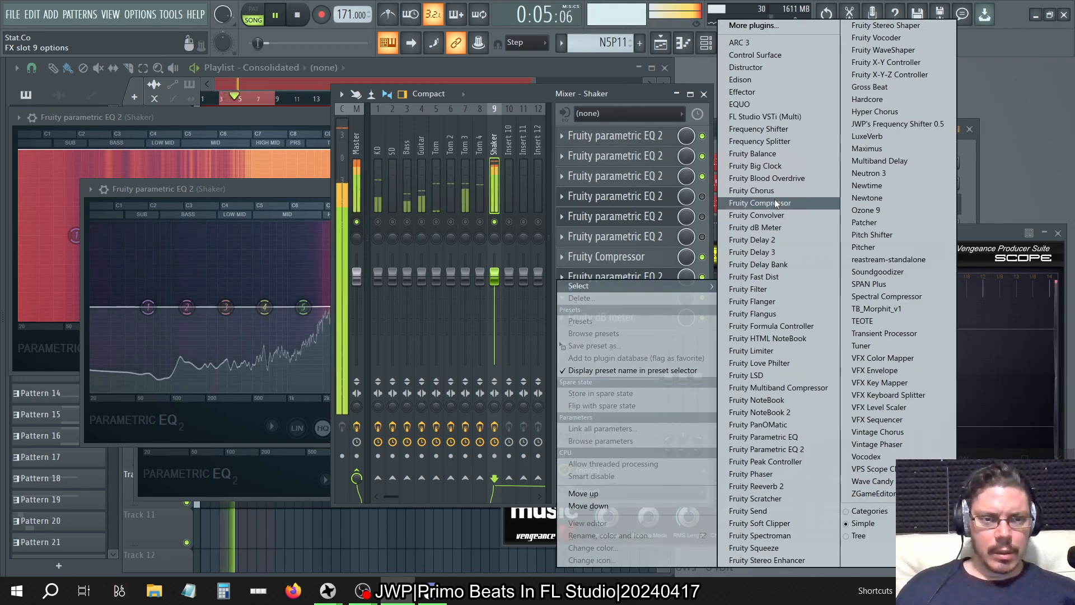
left_click(751, 154)
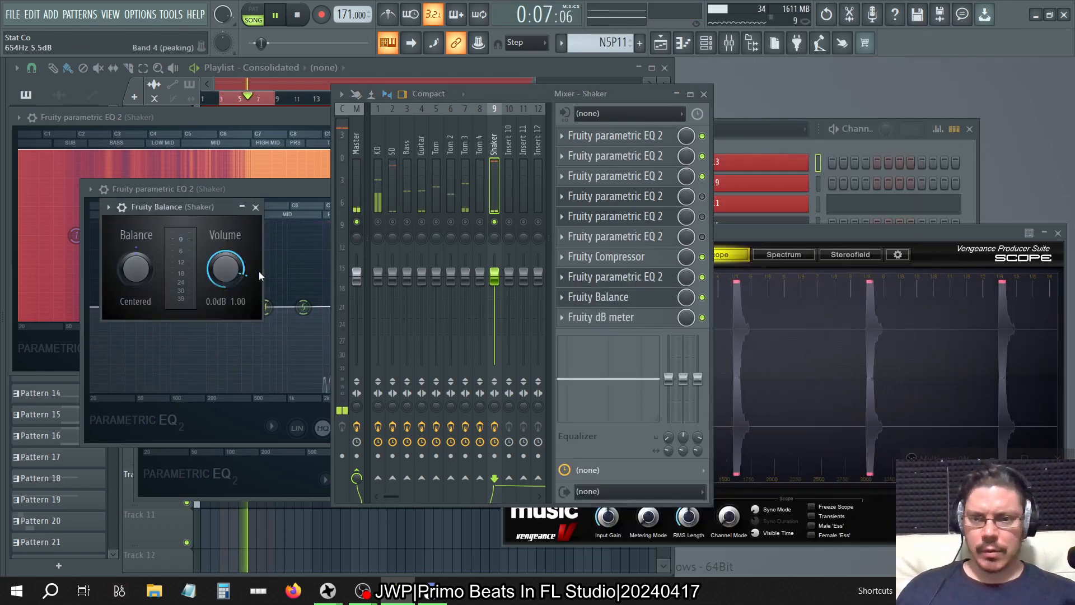
right_click(495, 222)
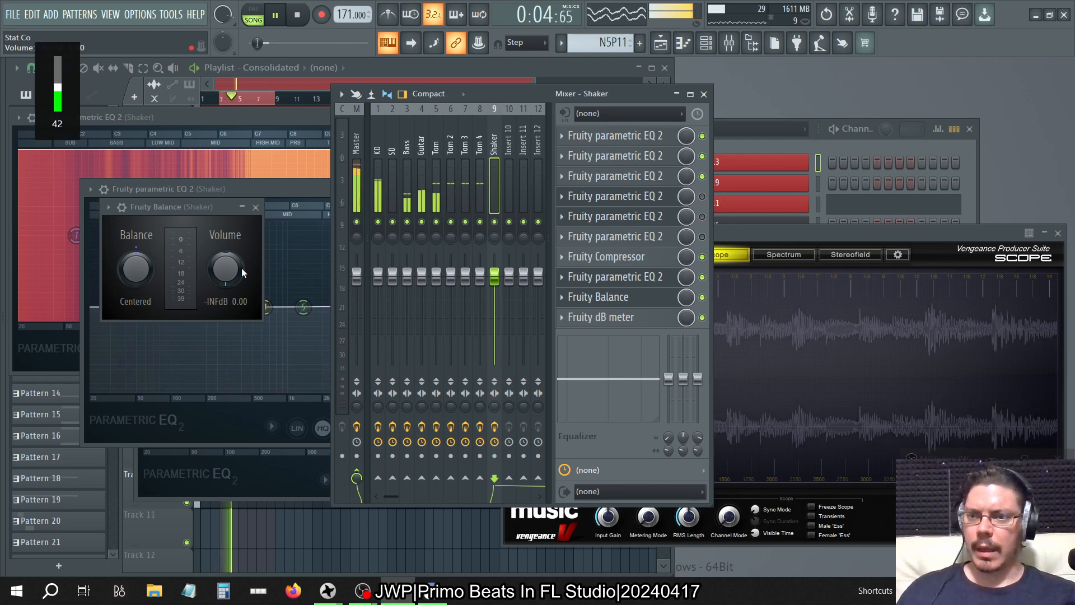
left_click_drag(241, 267, 240, 256)
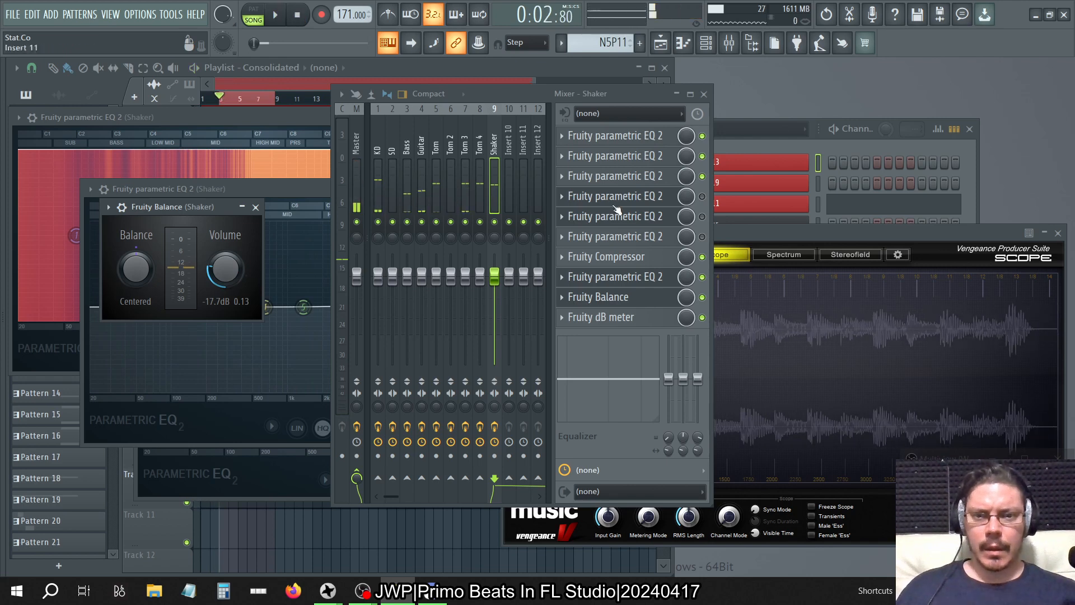
- Bypass the Shaker track's slot 8 Fruity Parametric EQ 2 while the full mix plays
left_click(644, 277)
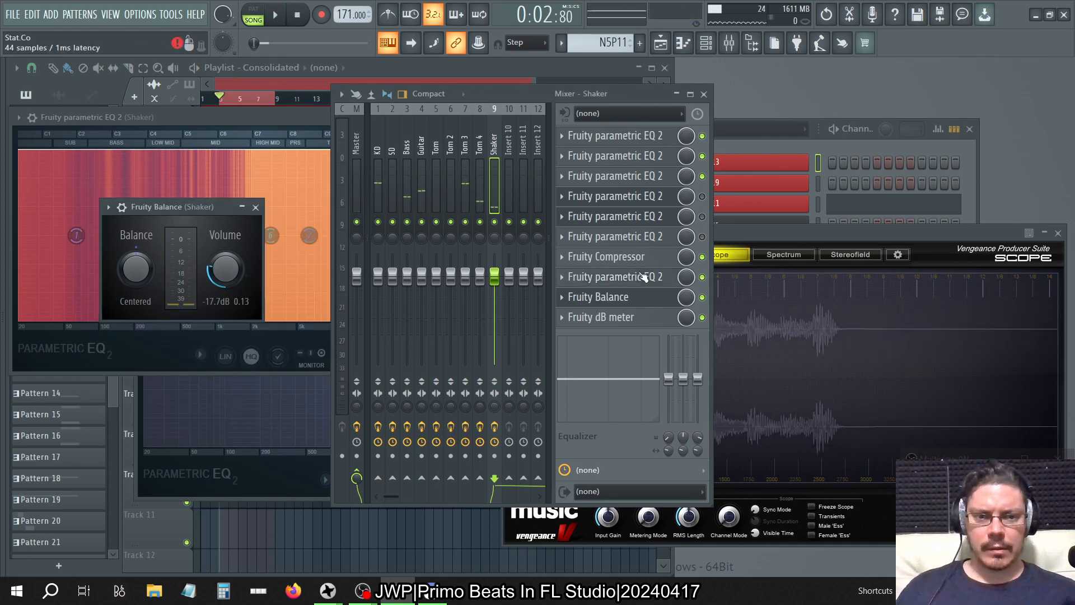
left_click(644, 277)
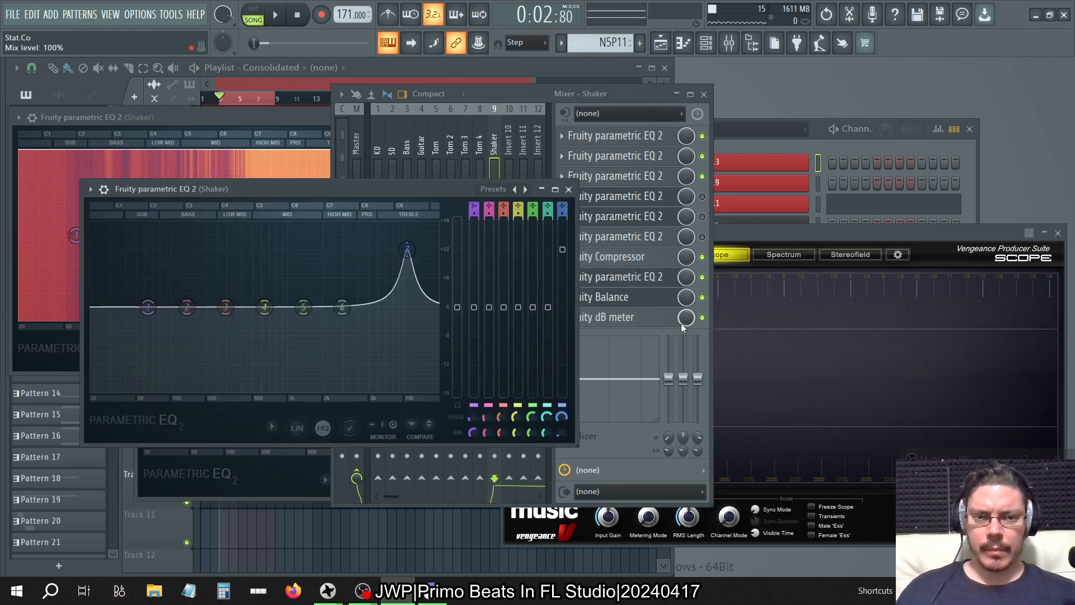
left_click(704, 277)
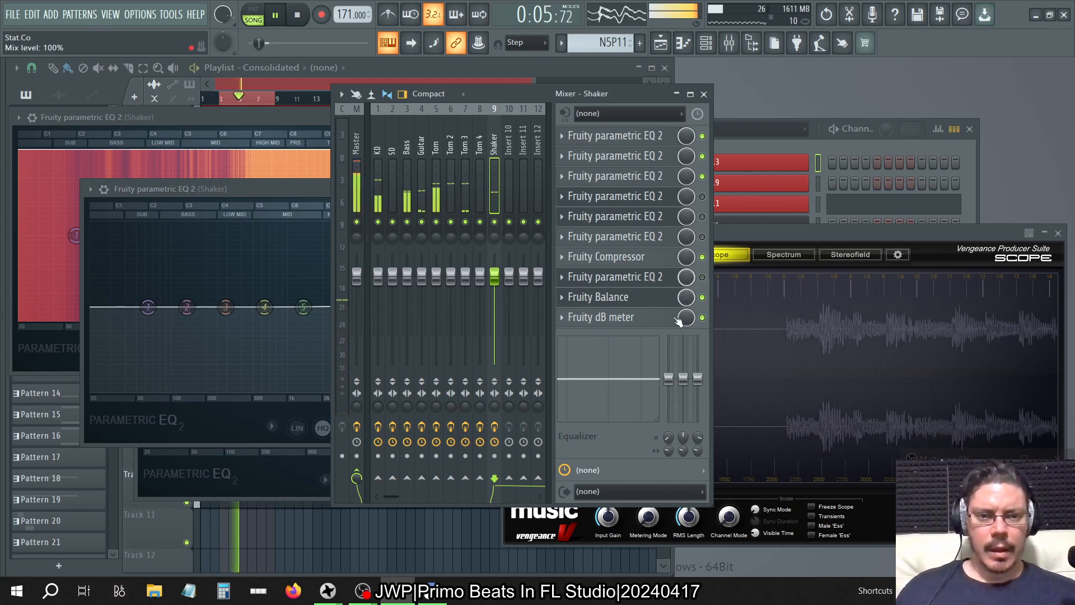
- Open SPAN Plus on the Master track, keeping the slot 8 EQ window beside it, and examine the soloed Shaker's spectrum
left_click(357, 127)
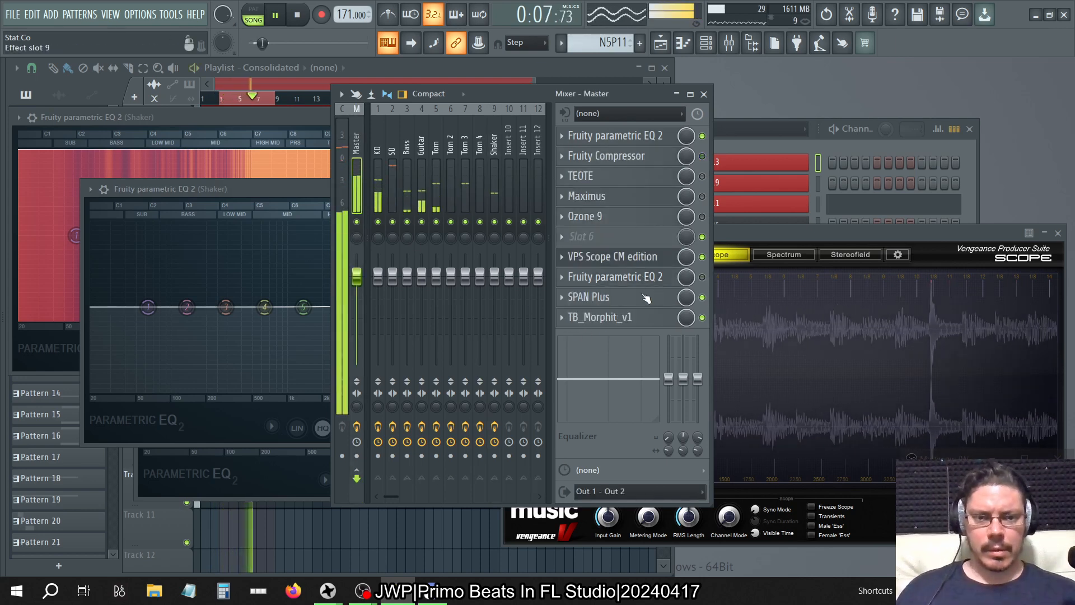
left_click(584, 301)
left_click_drag(301, 189, 663, 219)
left_click(526, 110)
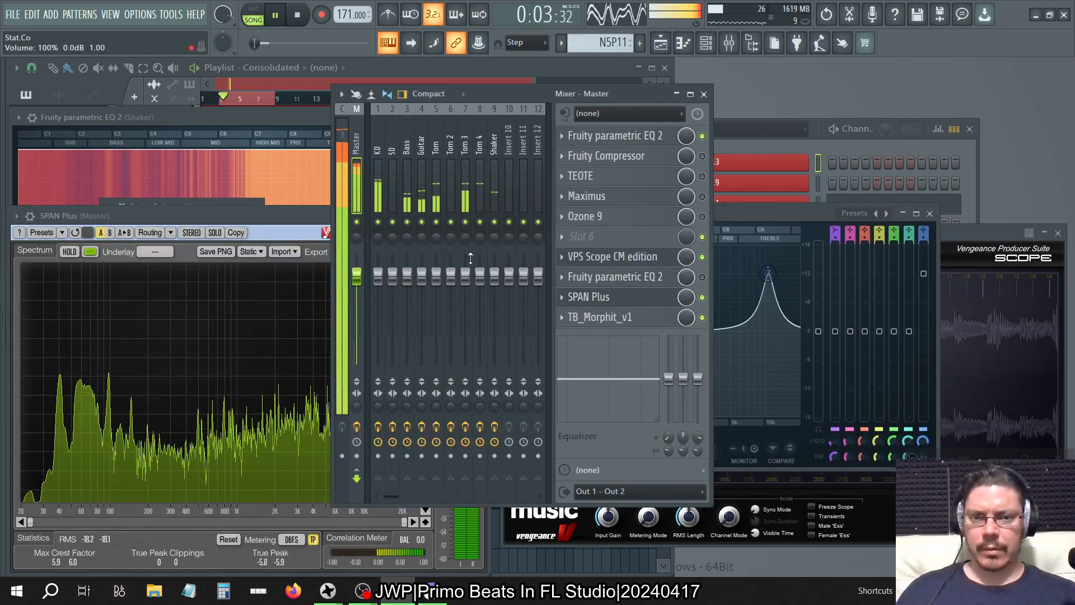
left_click(328, 217)
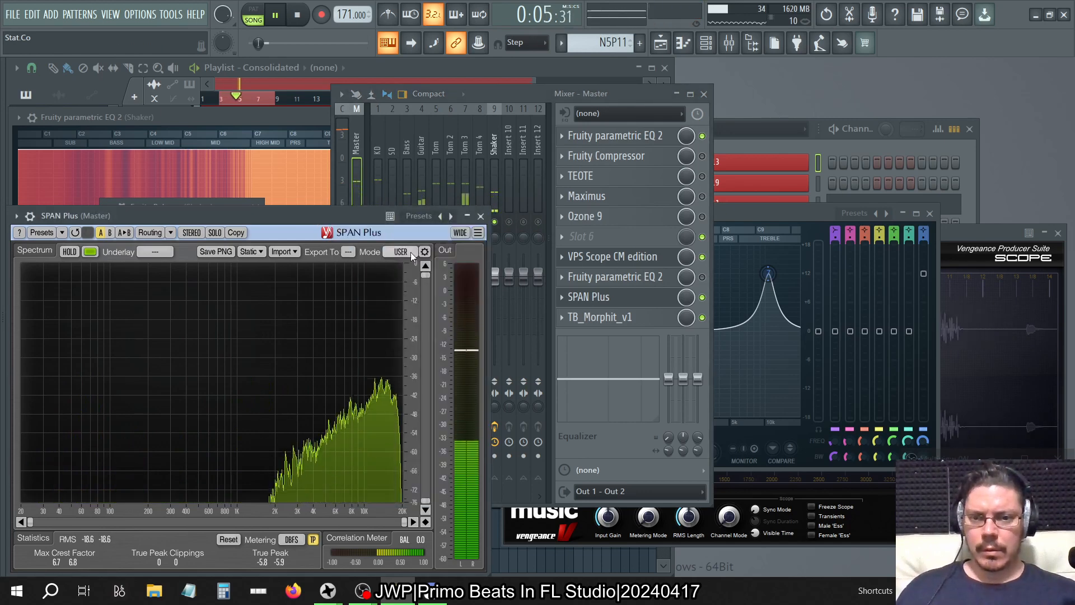
- Re-enable the Shaker's slot 8 Fruity Parametric EQ 2 and lower band 7 to 6 dB with 4% bandwidth
left_click(494, 139)
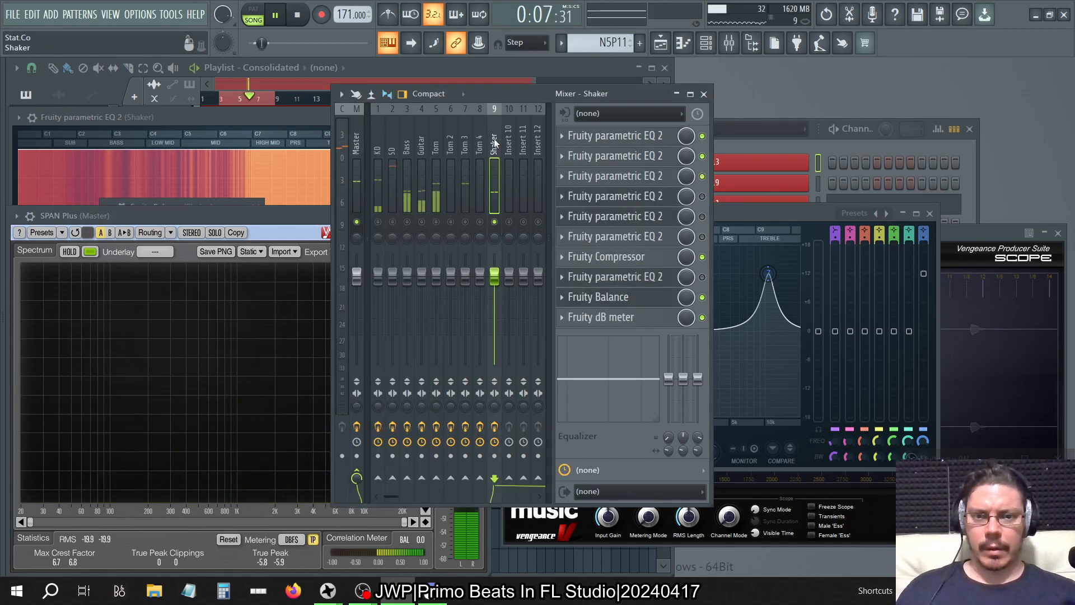
left_click(315, 212)
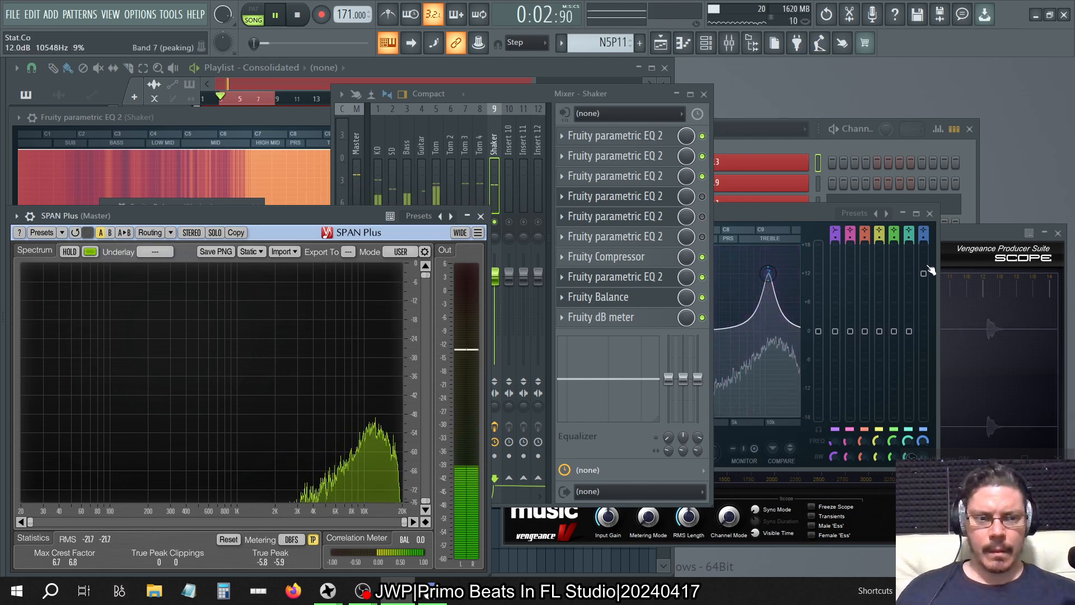
left_click_drag(923, 273, 923, 303)
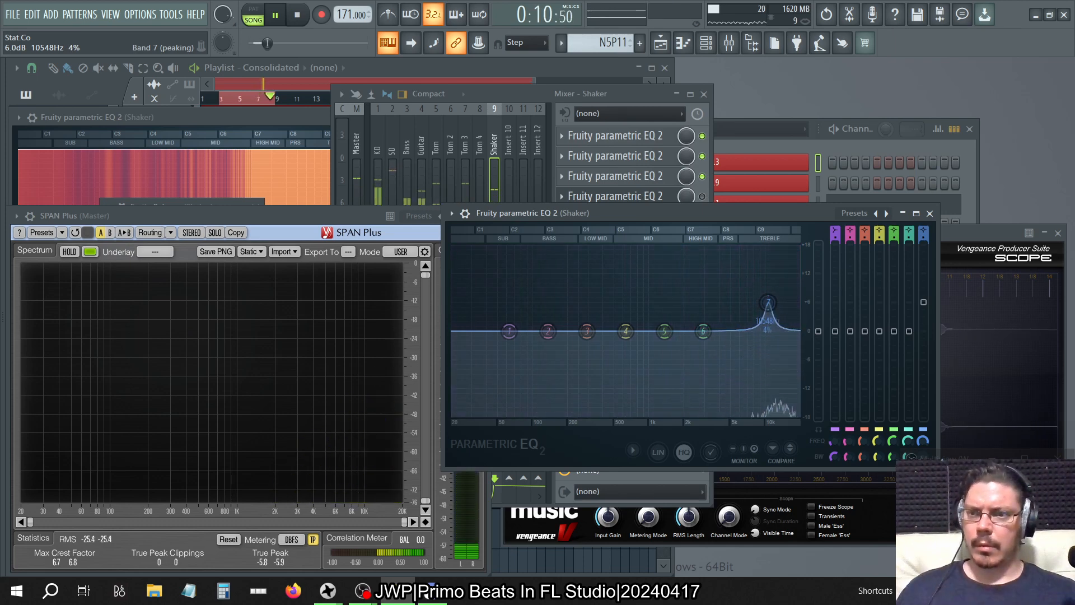
- Set band 7's boost slightly above 9.8 dB with 5% bandwidth and close the EQ window
scroll(768, 303, "up", 1)
mouse_move(923, 303)
left_mouse_down()
mouse_move(924, 245)
mouse_move(924, 296)
left_mouse_up()
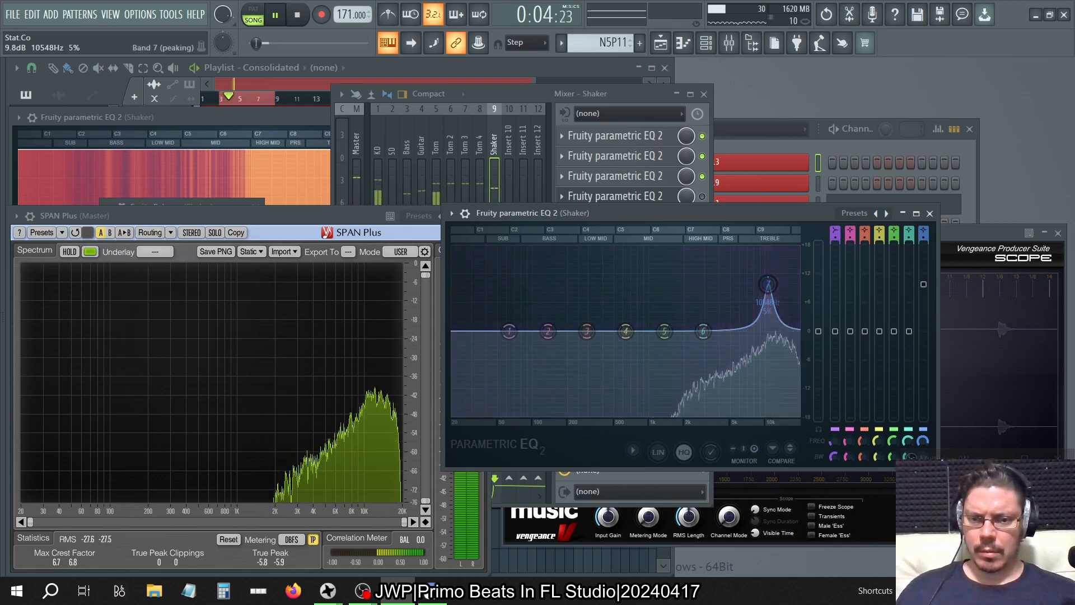
left_click_drag(768, 284, 768, 279)
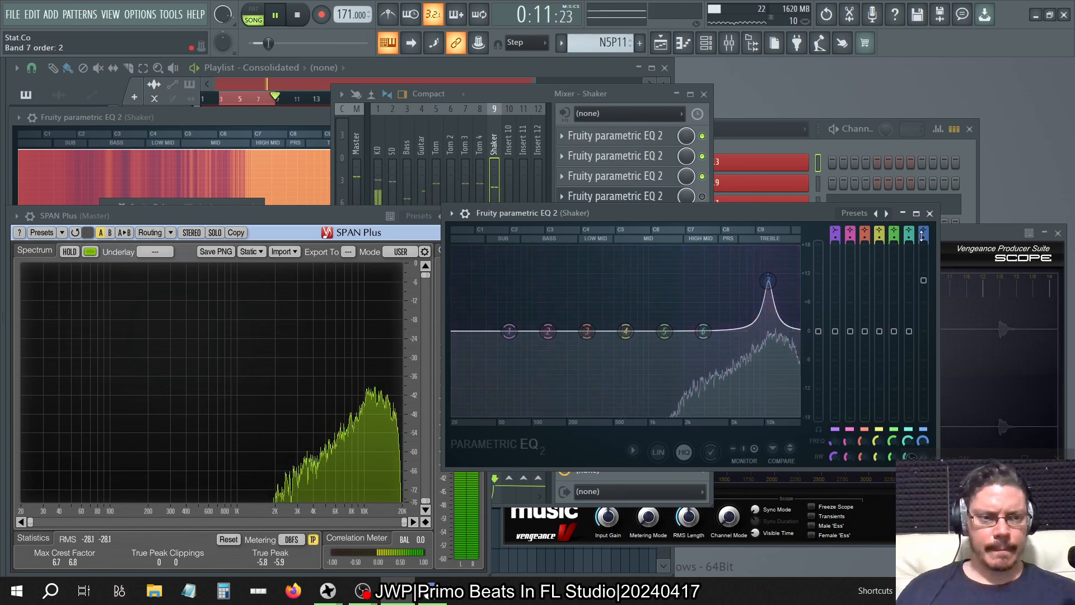
left_click(931, 214)
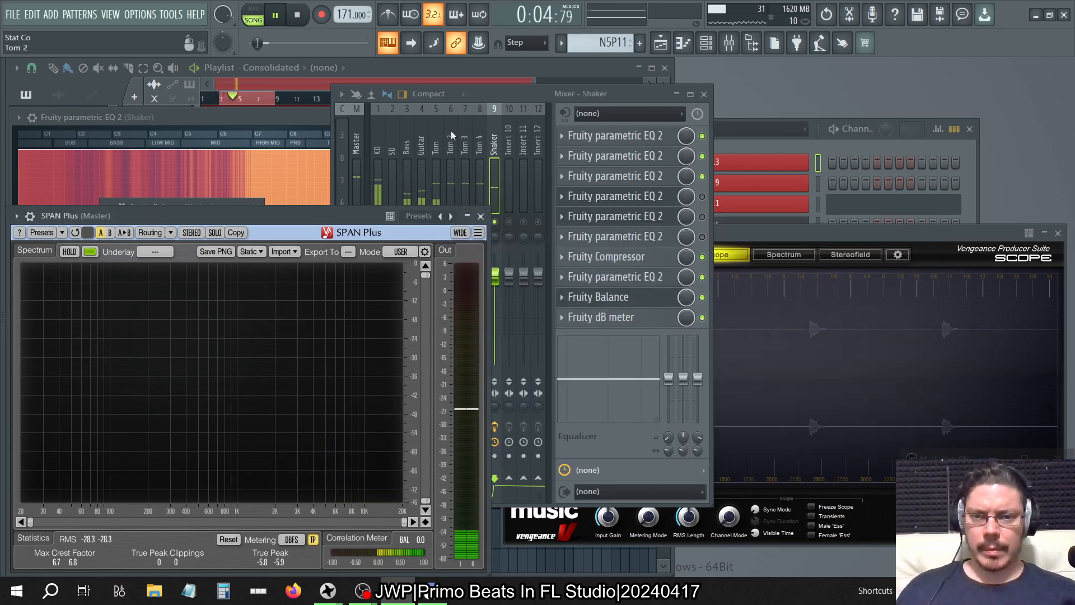
- Unsolo the Shaker track and open its Fruity Balance in slot 9
left_click(358, 144)
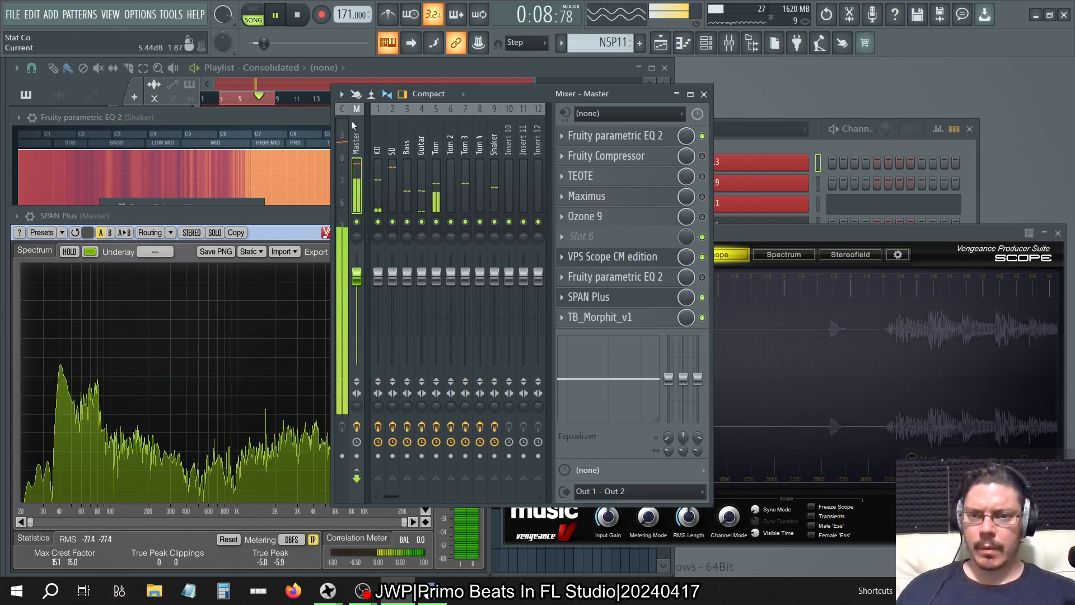
left_click(495, 185)
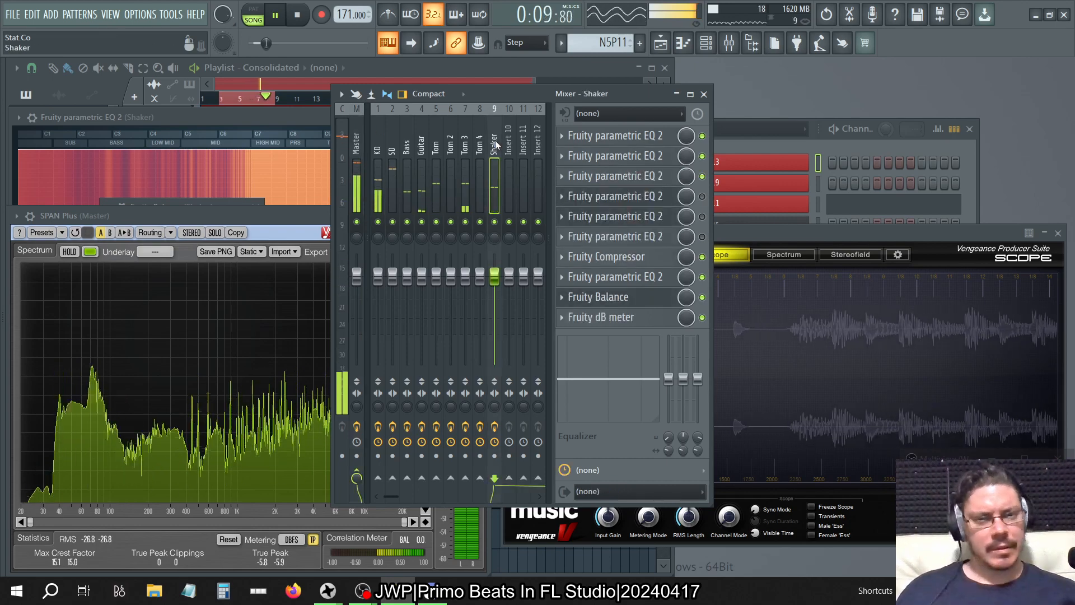
left_click(639, 299)
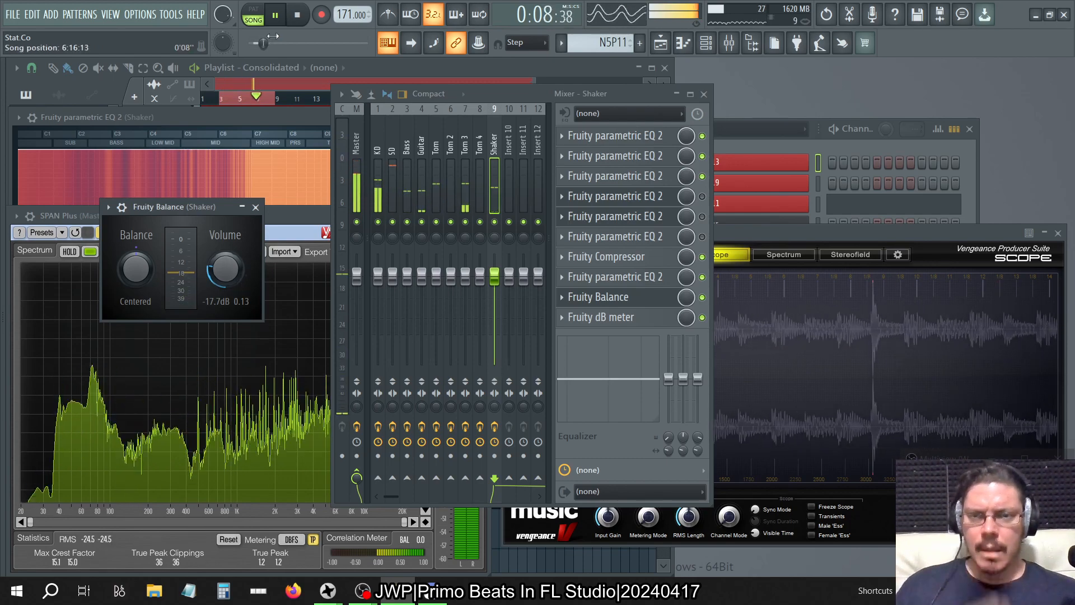
- Play the full mix from bar 3 and listen to how the Shaker sits among the other tracks
key("space")
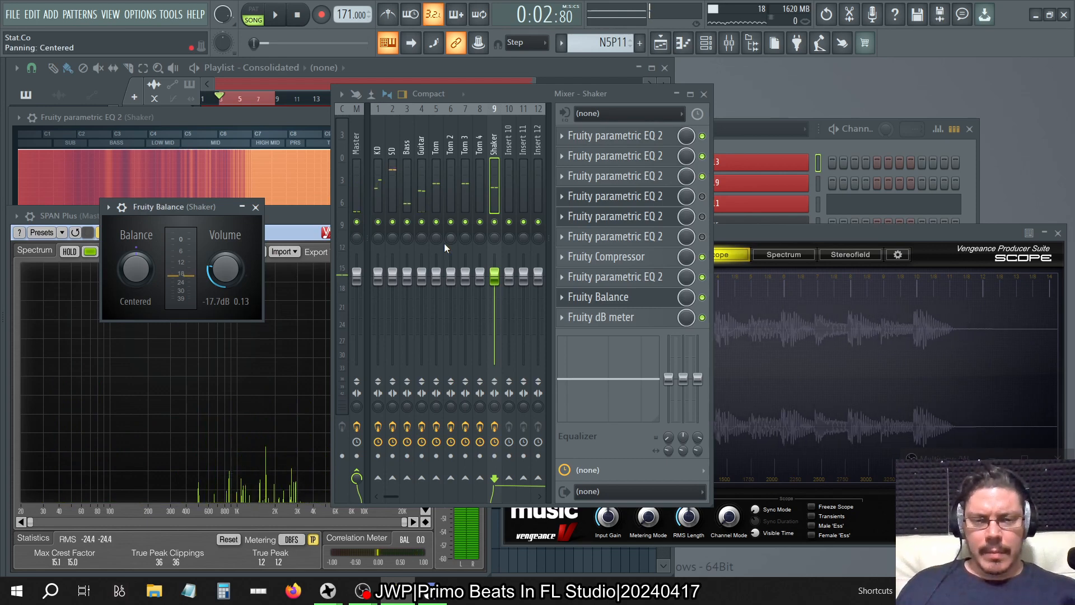
left_click(469, 165)
mouse_move(469, 165)
left_mouse_down()
mouse_move(449, 113)
mouse_move(417, 144)
mouse_move(490, 161)
left_mouse_up()
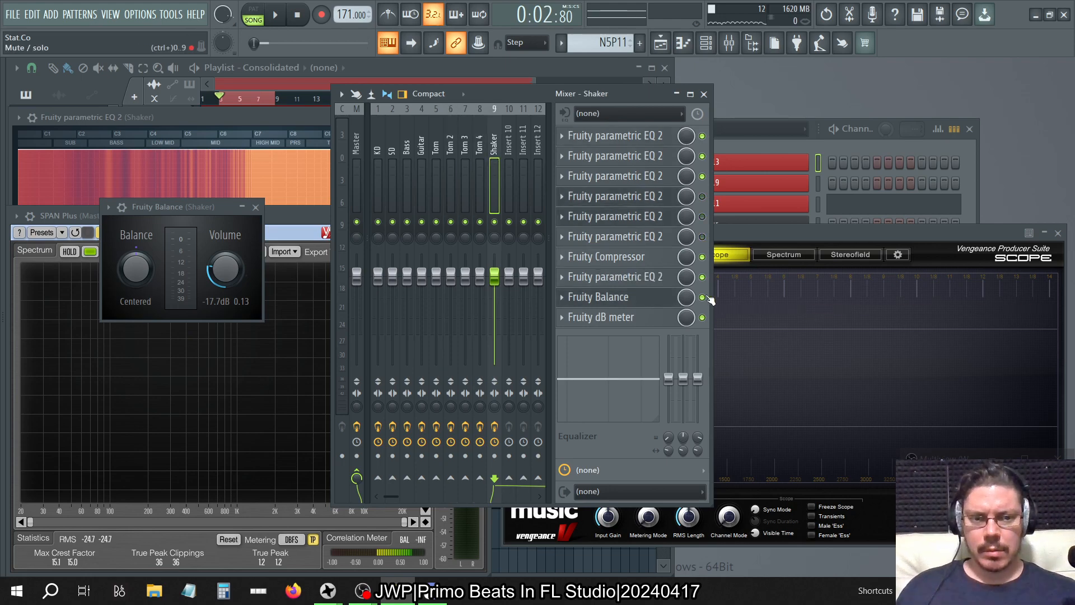
key("space")
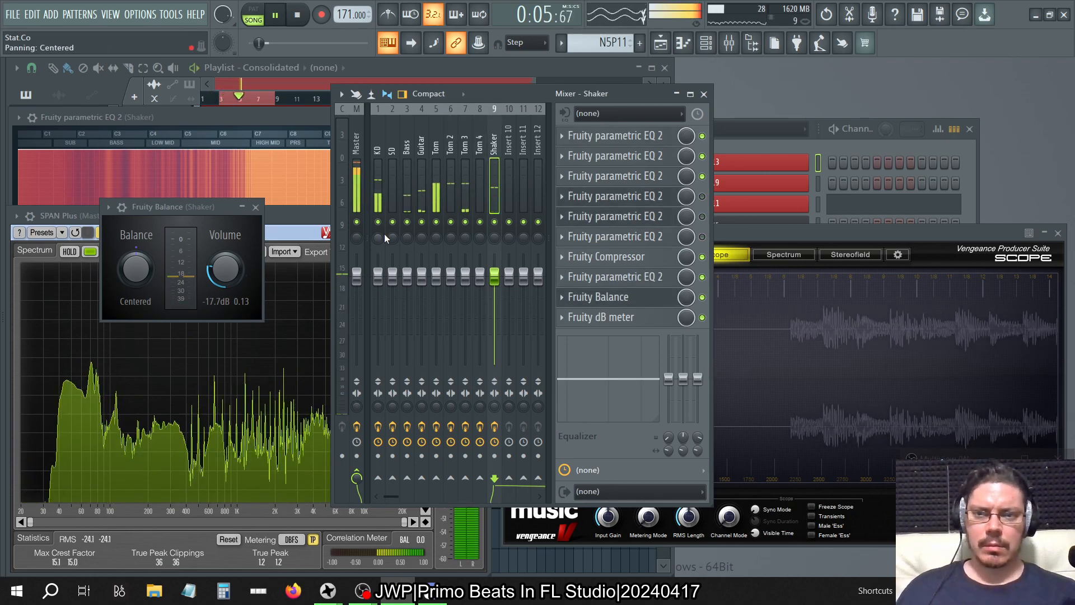
key("space")
- Show the Playlist, clear the time selection over the early bars, and play the song from its start
left_click(662, 43)
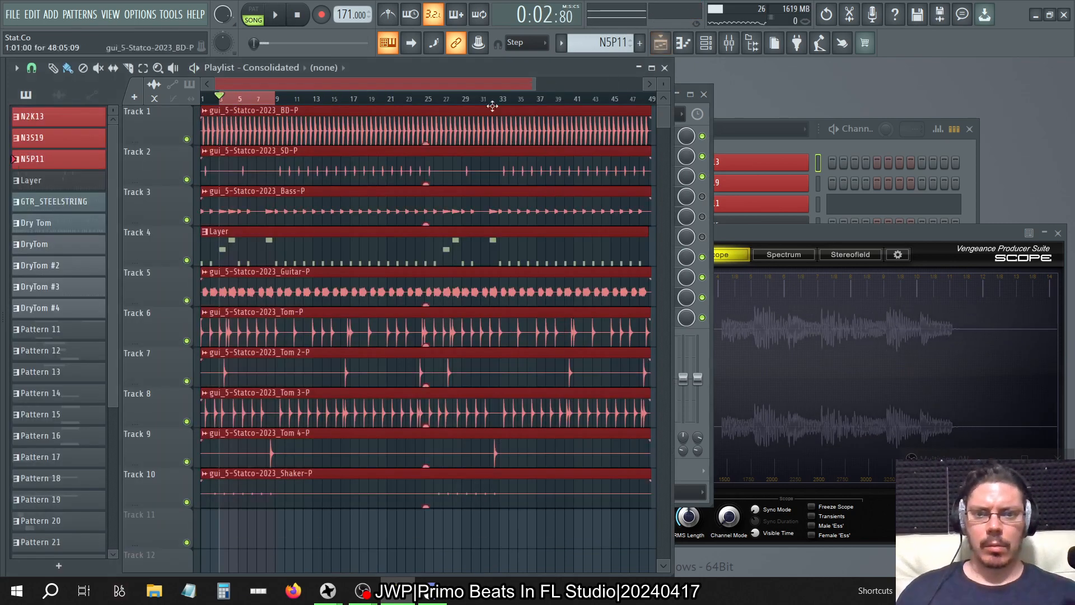
left_click(297, 16)
left_click(276, 16)
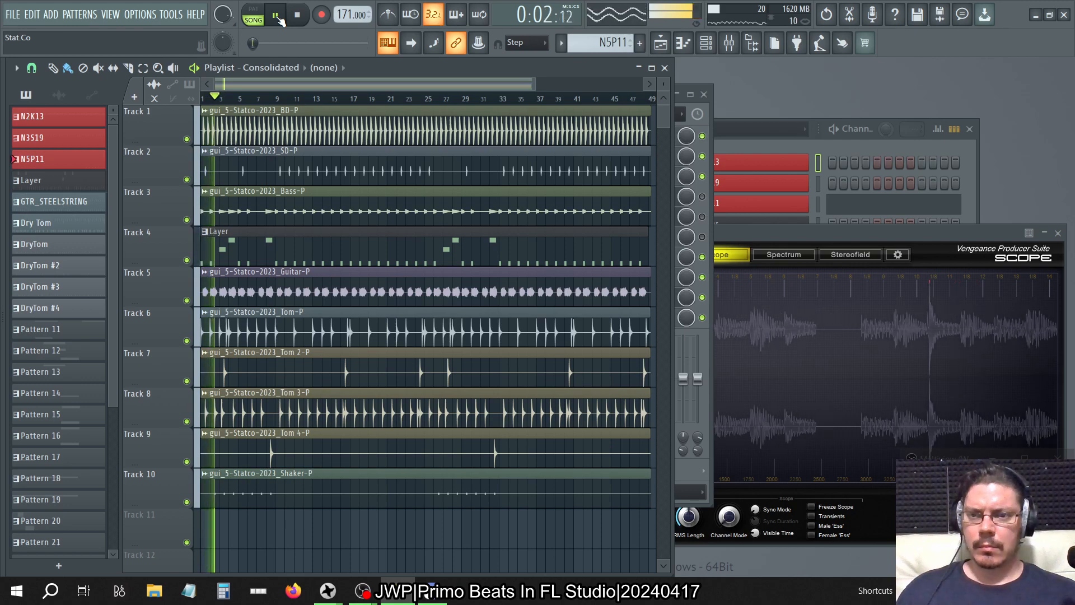
left_click(298, 18)
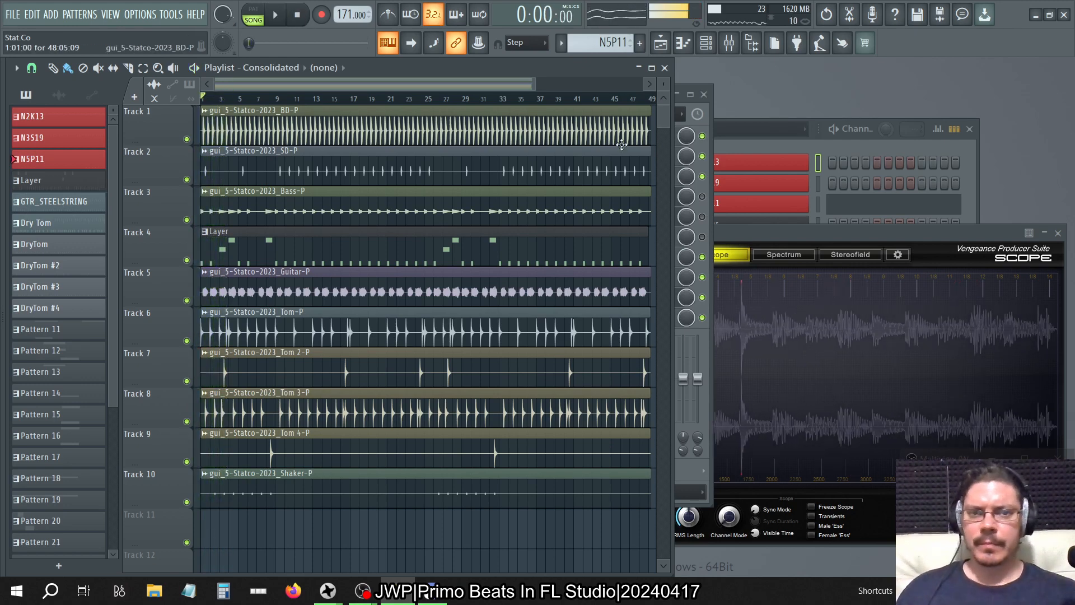
- Delete the disabled EQs from Shaker slots 6, 5 and 4, switch those slots back on, and audition the mix
key("F9")
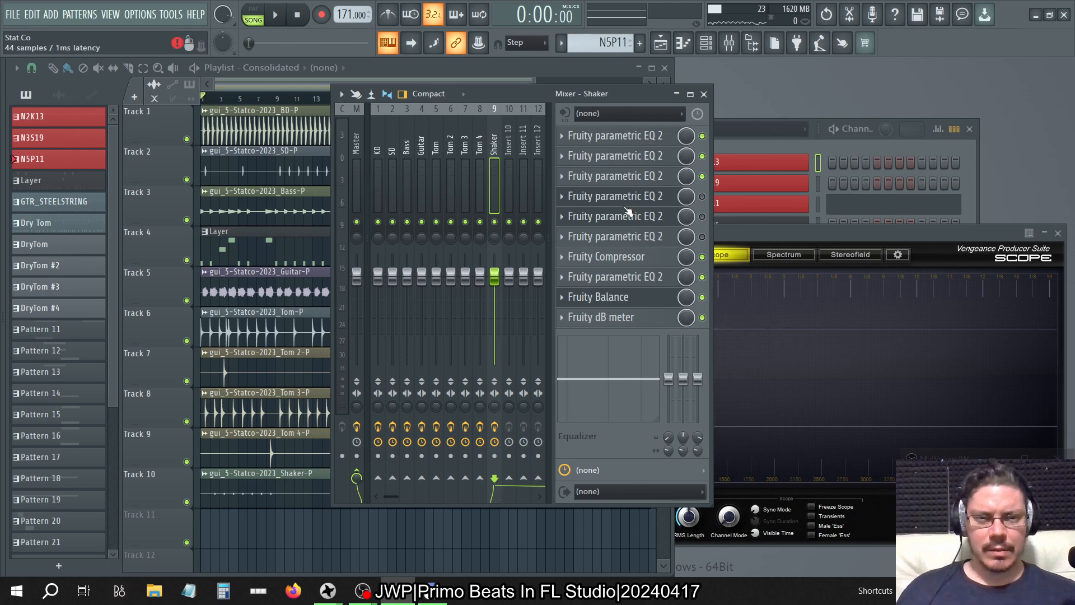
left_click(560, 238)
left_click(575, 265)
left_click(592, 343)
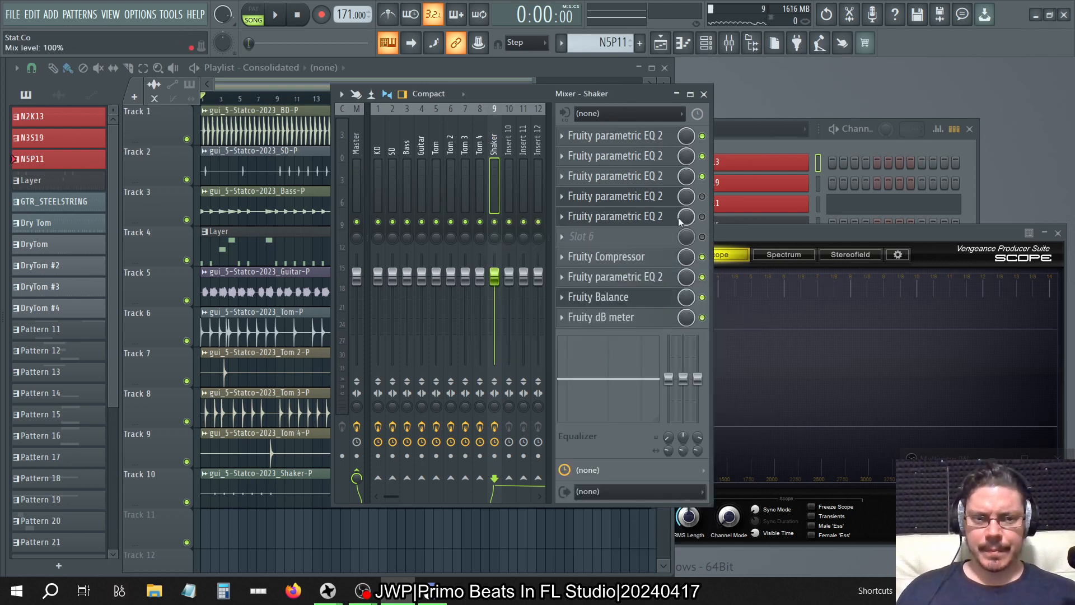
left_click(565, 219)
left_click(569, 246)
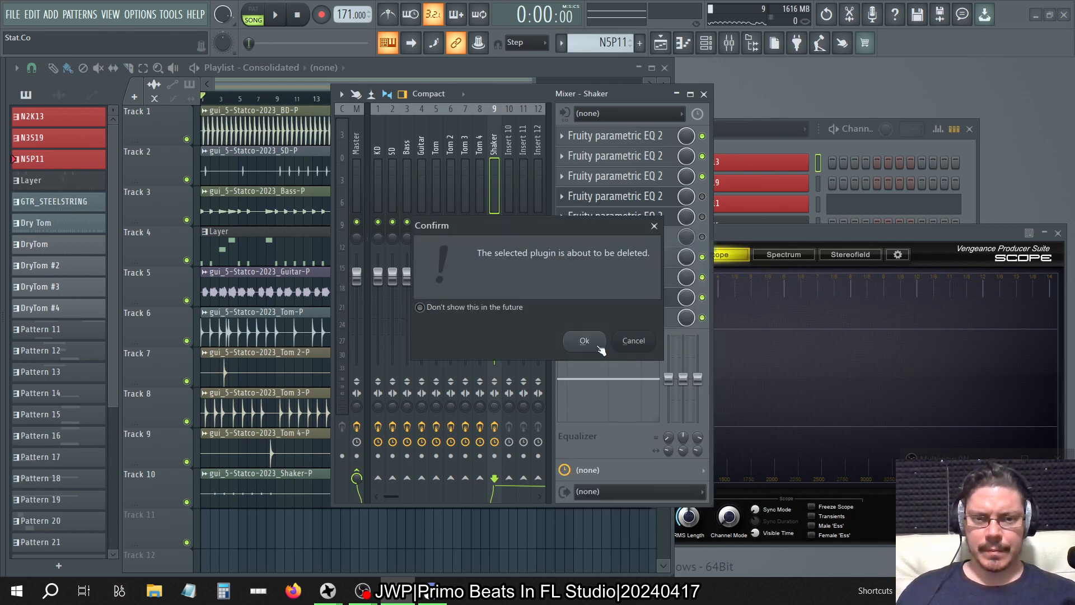
left_click(589, 343)
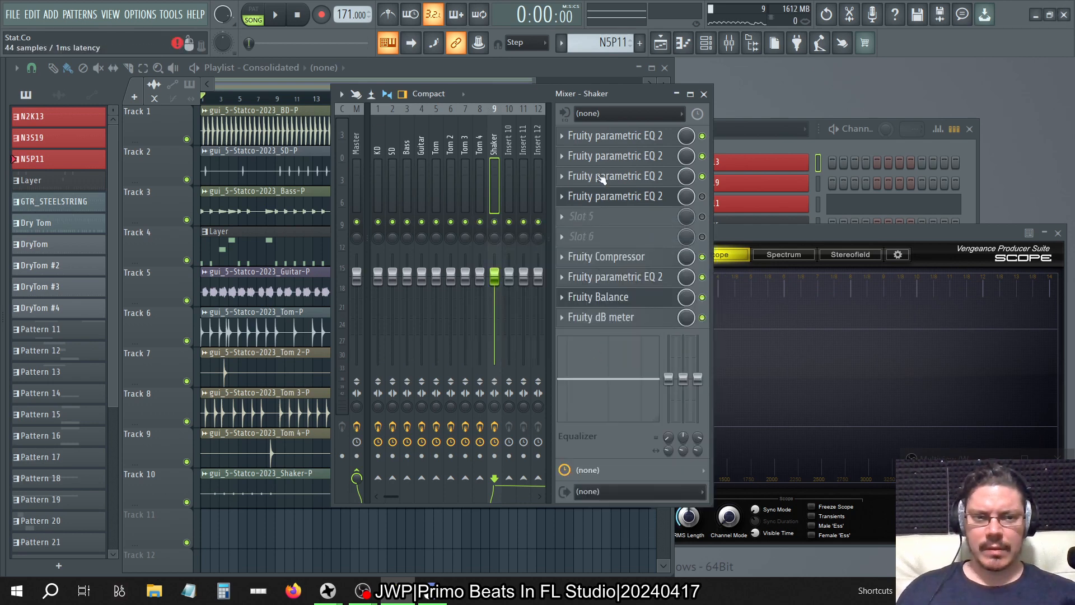
left_click(561, 199)
left_click(580, 225)
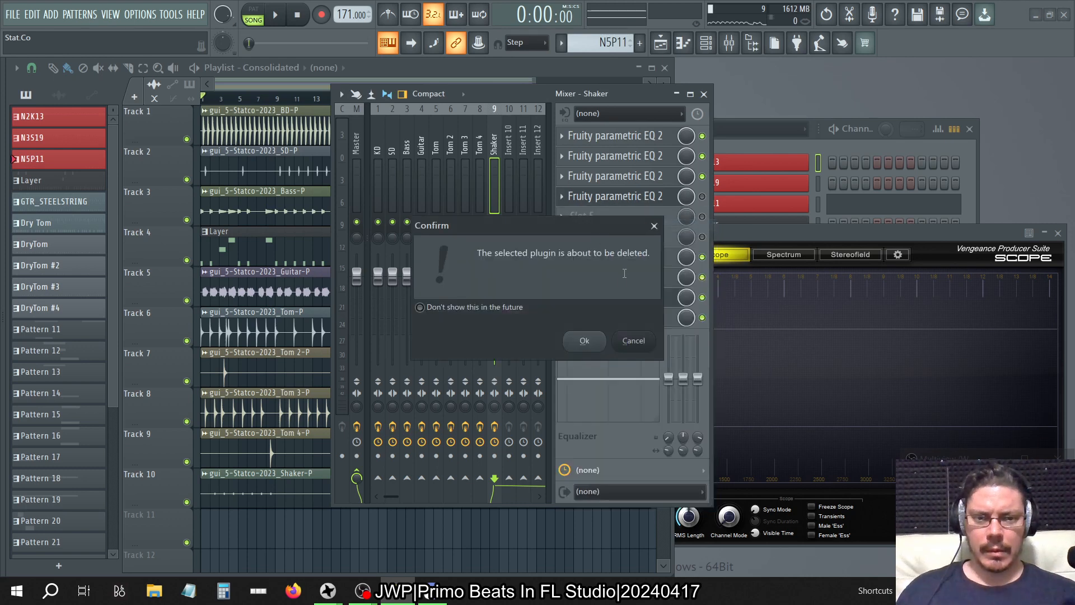
left_click(584, 343)
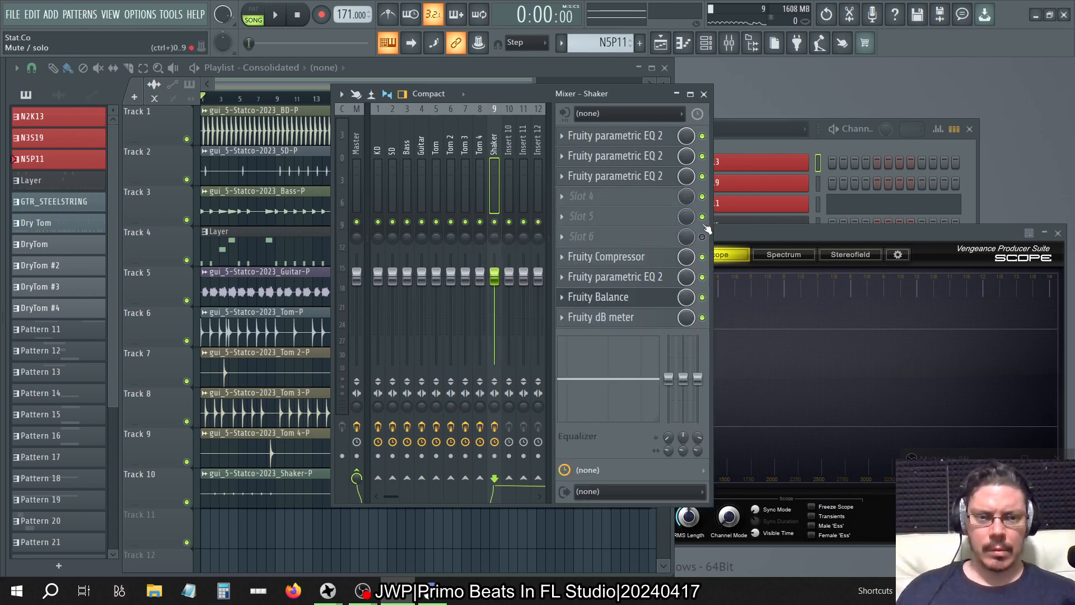
left_click(275, 15)
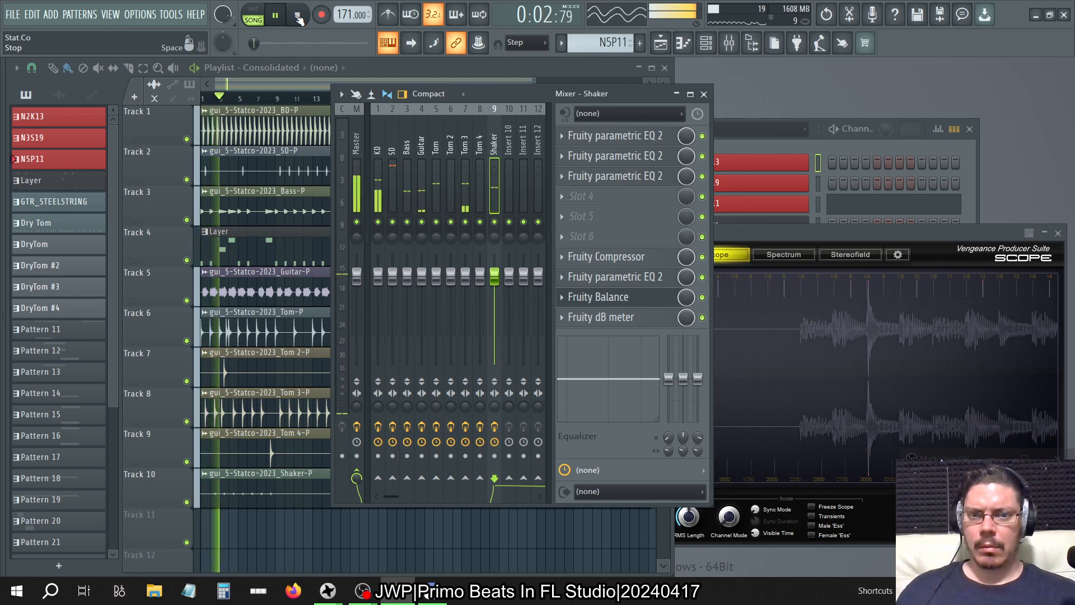
left_click(298, 17)
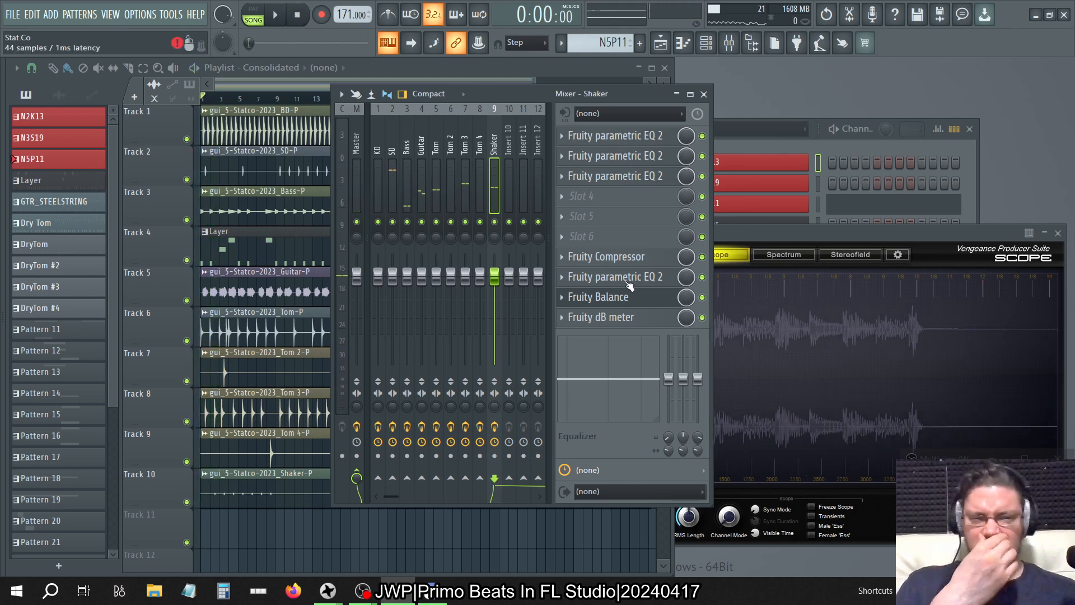
- Move the Shaker's three remaining EQs in slots 1 to 3 down one slot each to free slot 1
left_click(561, 178)
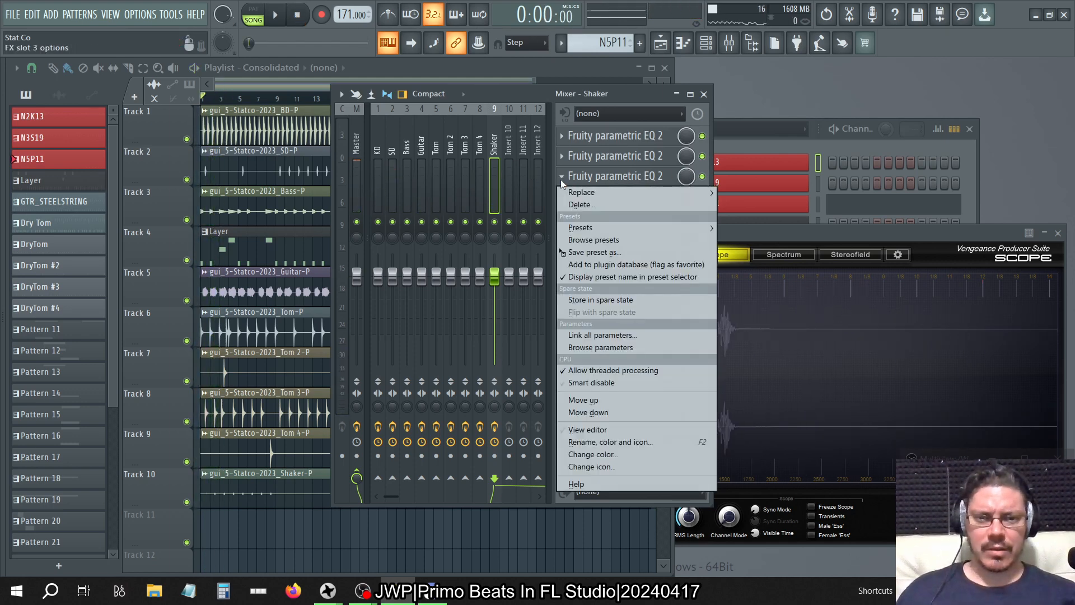
left_click(598, 417)
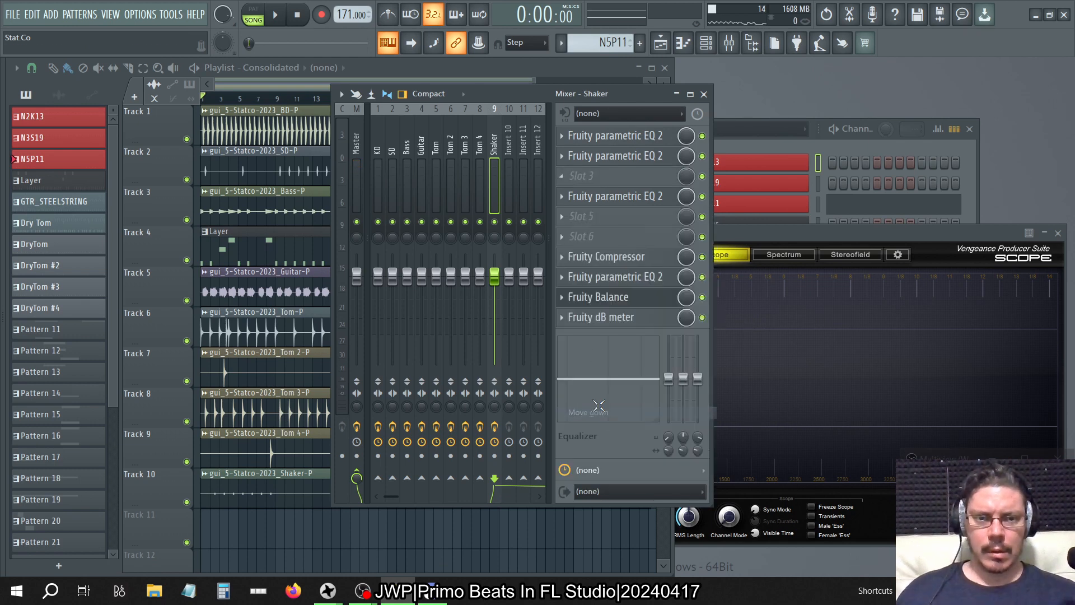
left_click(560, 158)
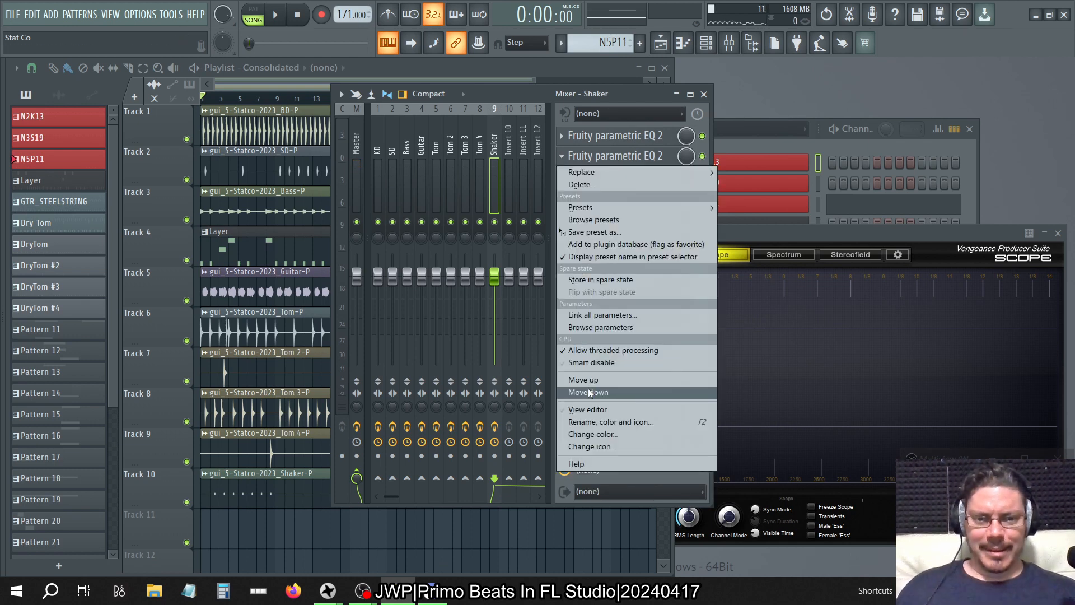
left_click(590, 392)
left_click(560, 135)
left_click(593, 373)
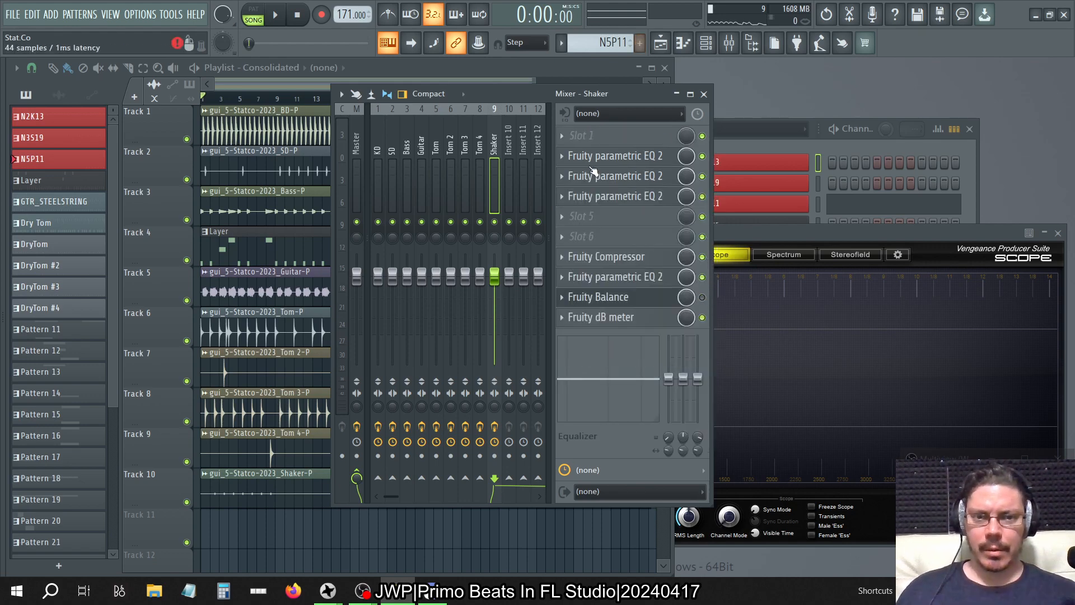
- Load JWP's Frequency Shifter 0.5 into Shaker slot 1 and bypass it together with the EQs and compressor
left_click(563, 136)
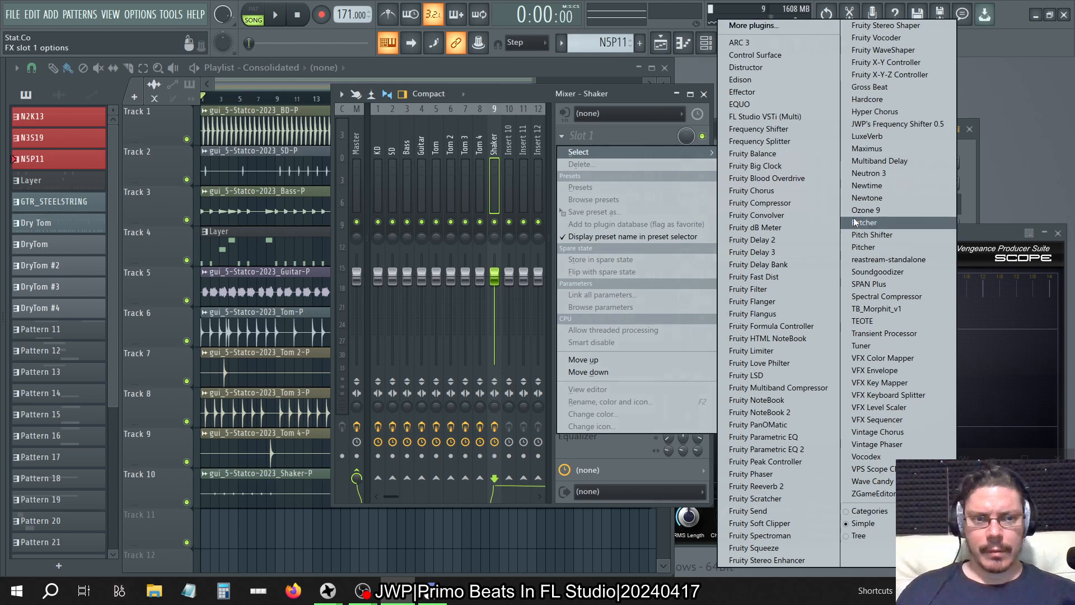
left_click(933, 125)
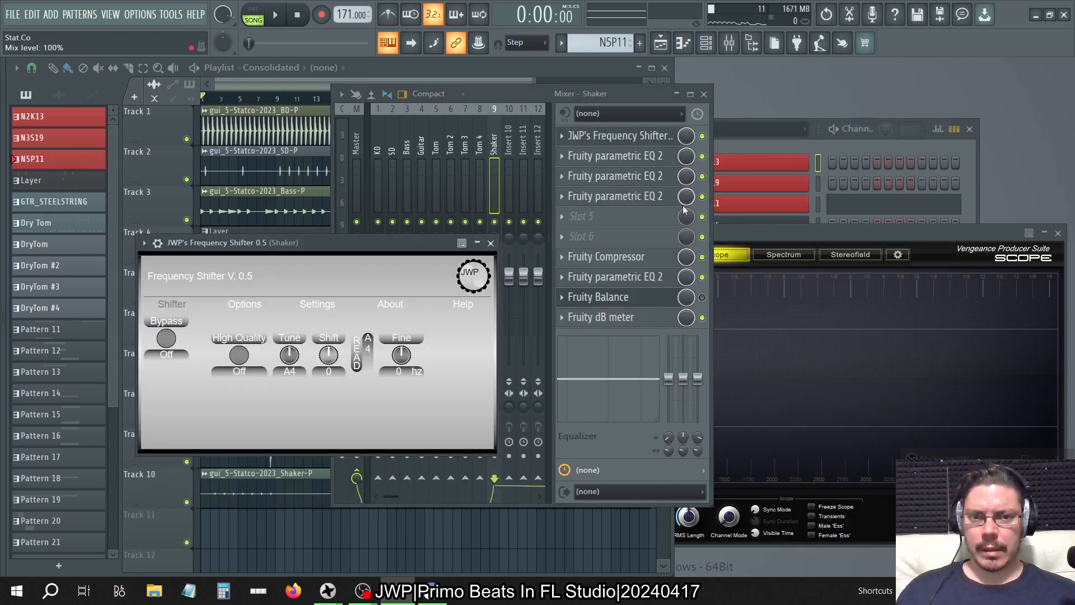
left_click(702, 136)
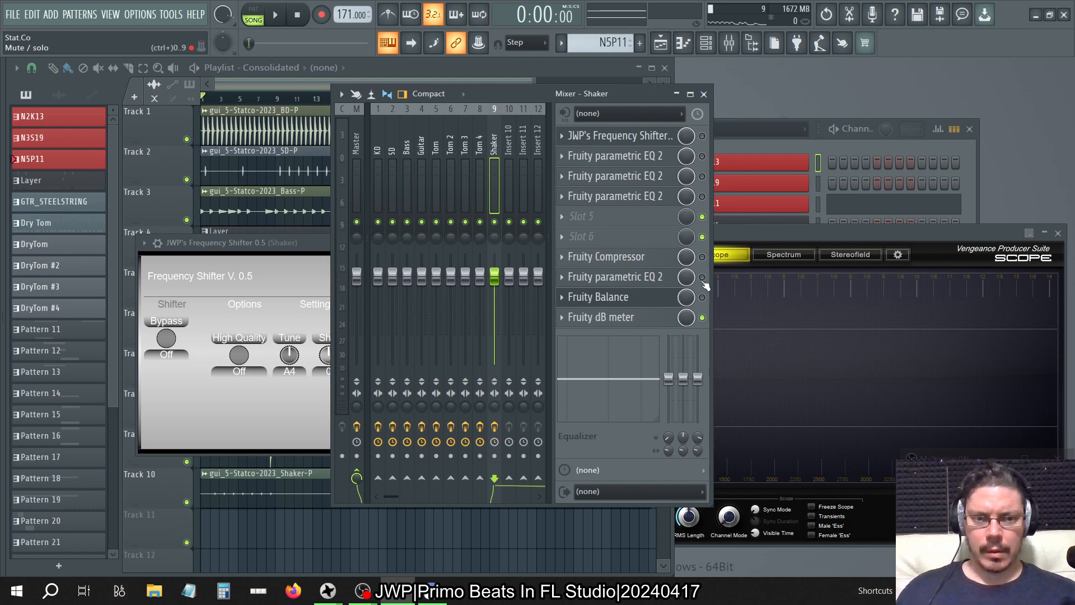
- Open SPAN Plus on the Master track and close the Playlist
left_click(355, 141)
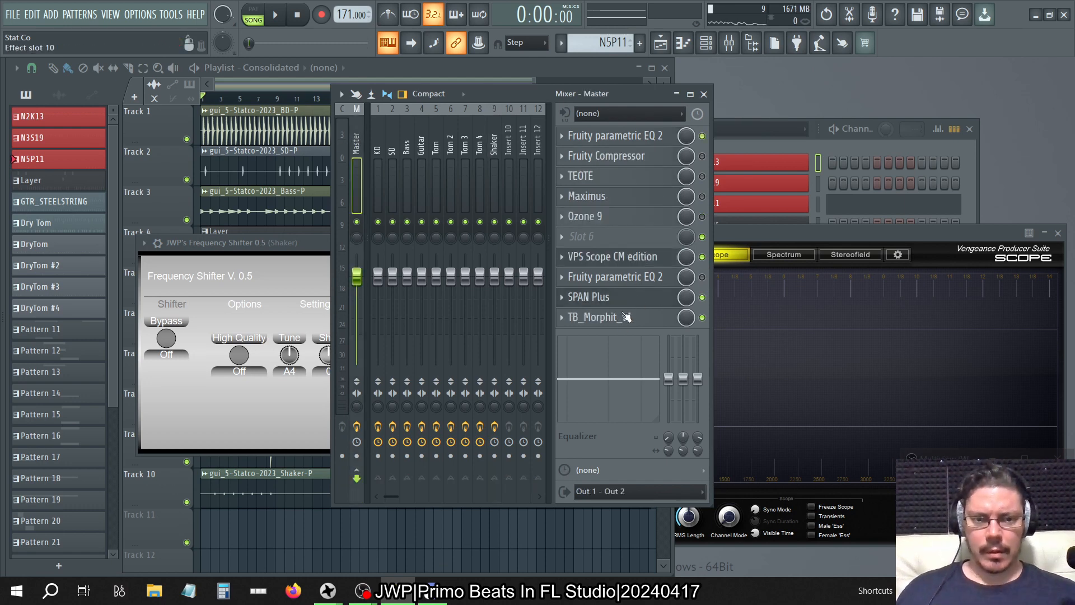
left_click(626, 317)
left_click(619, 318)
left_click(615, 306)
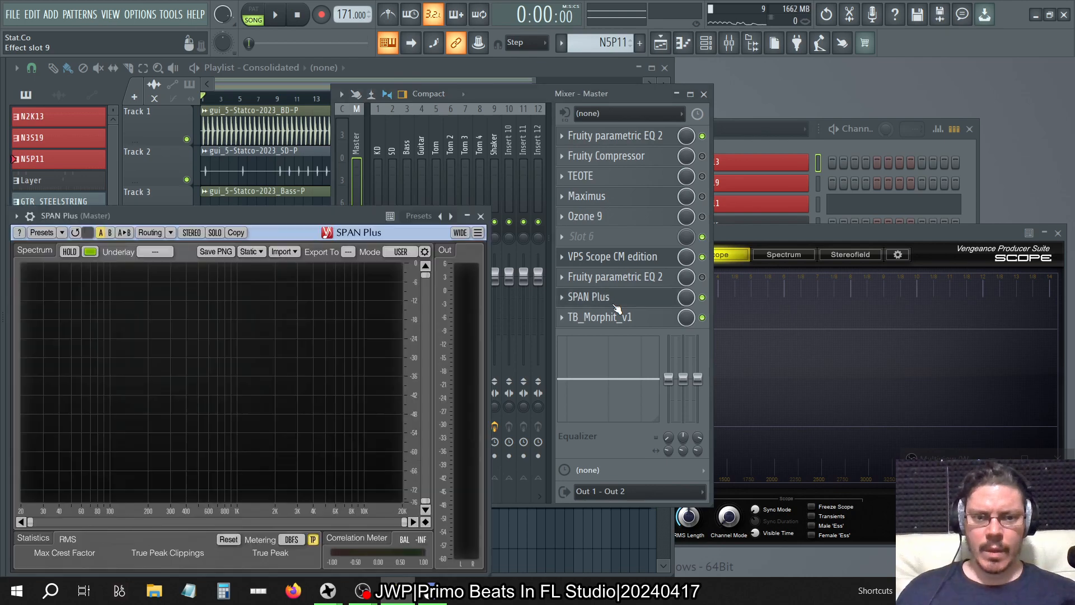
left_click(664, 67)
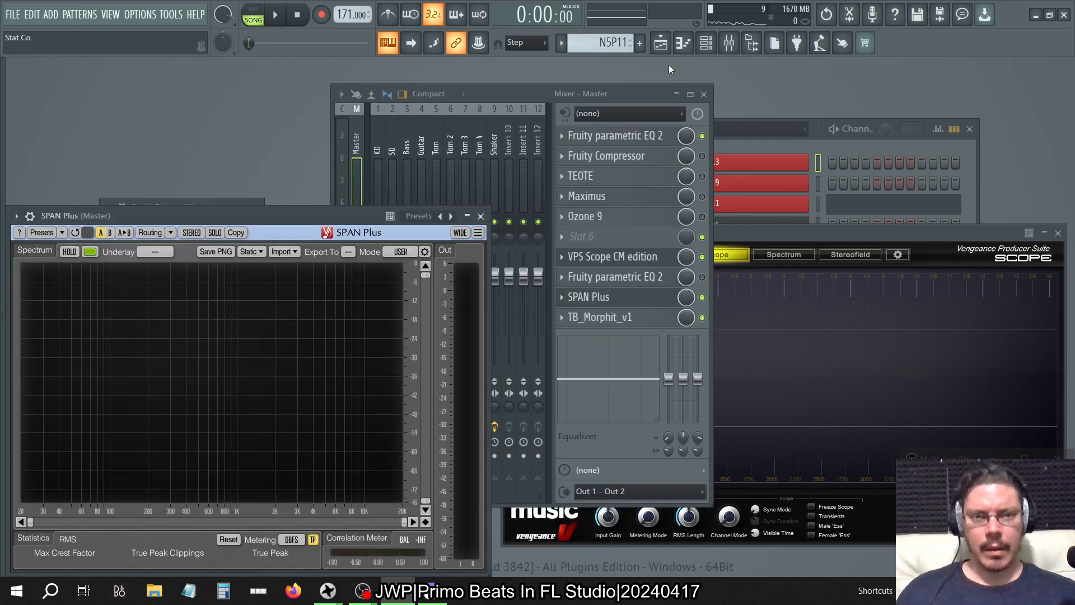
- Play the song, solo the Shaker track, and examine its unprocessed spectrum in SPAN Plus
left_click(276, 17)
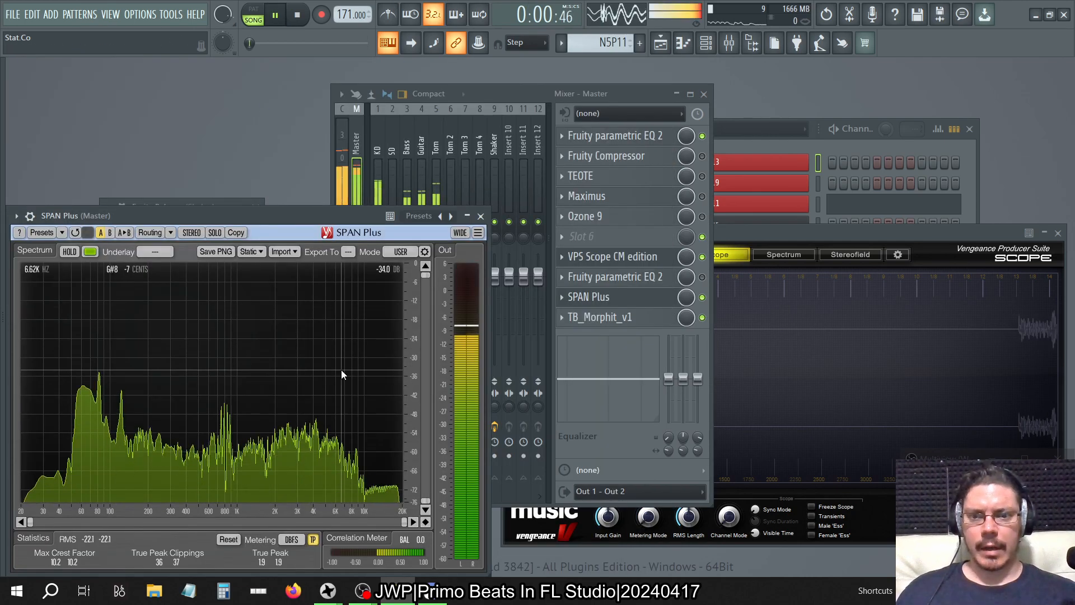
left_click(500, 101)
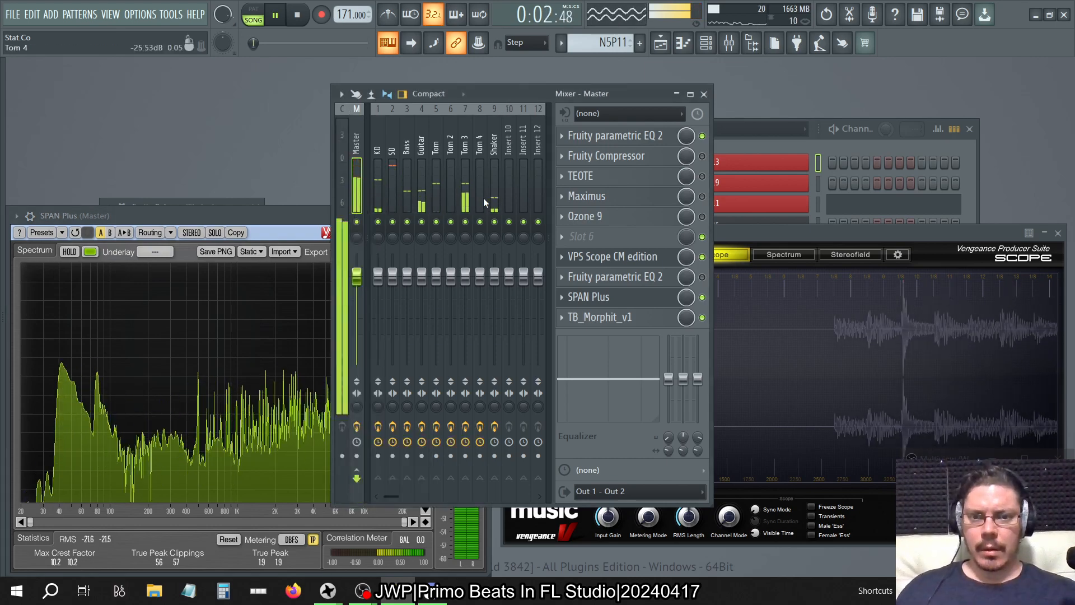
left_click(287, 228)
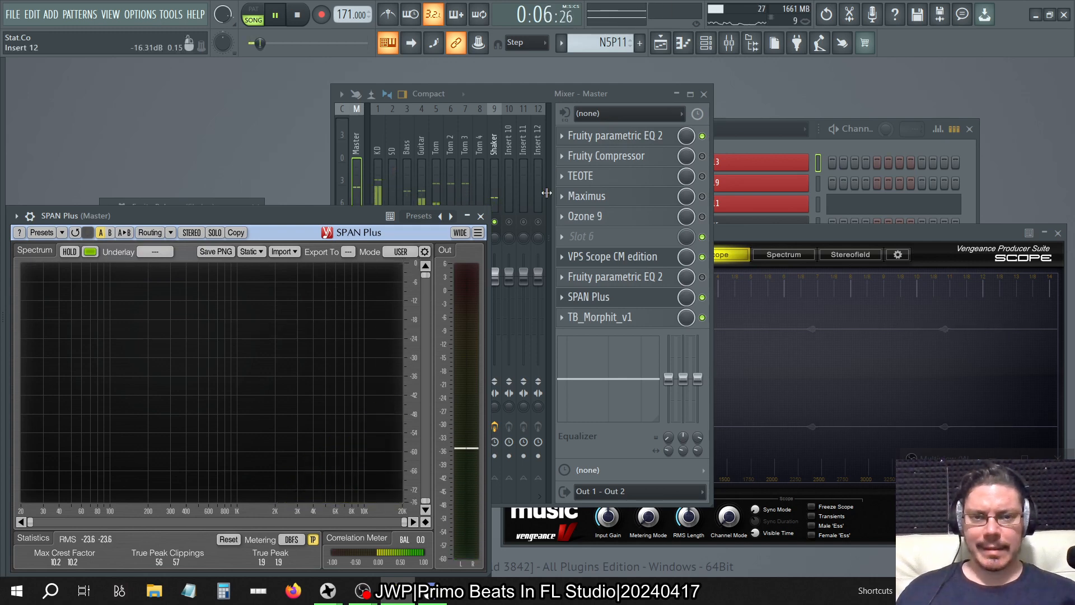
- Enable the Shaker's Frequency Shifter and set its Tune to G9 and Shift to -15
left_click(493, 146)
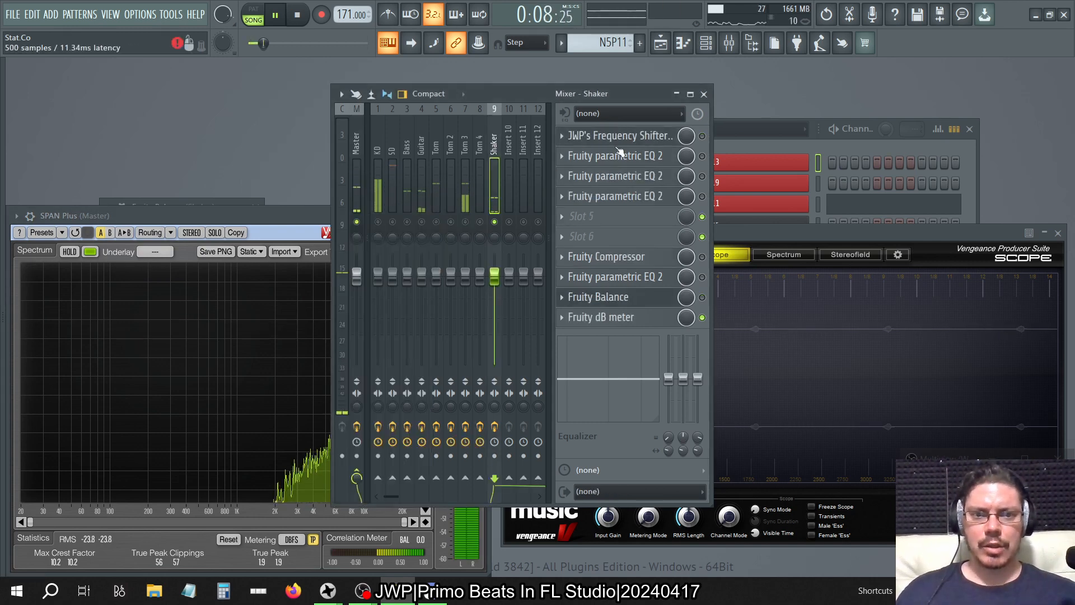
left_click(582, 156)
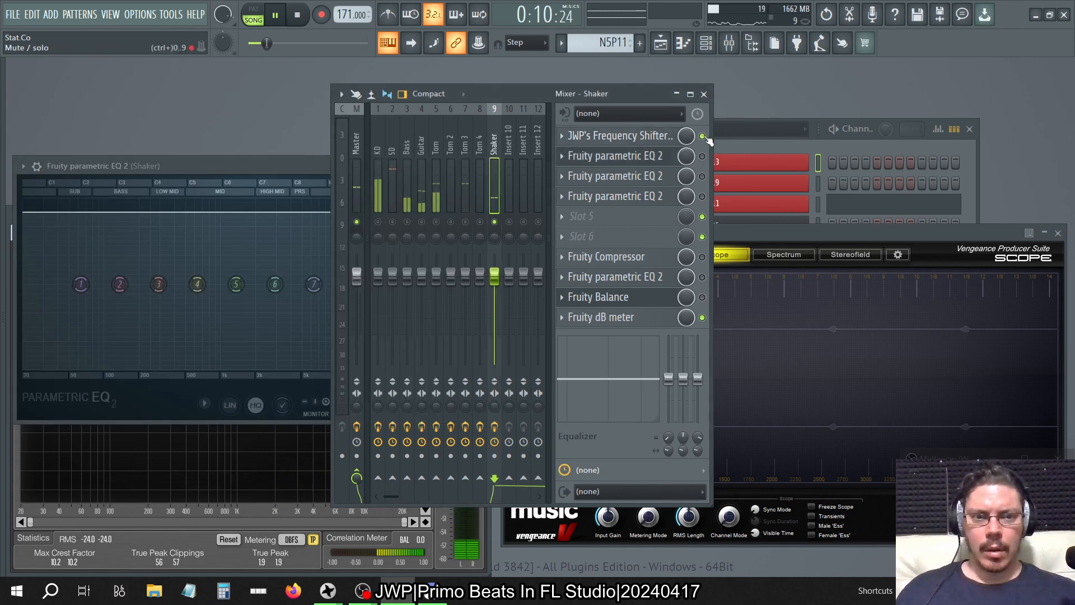
left_click(644, 137)
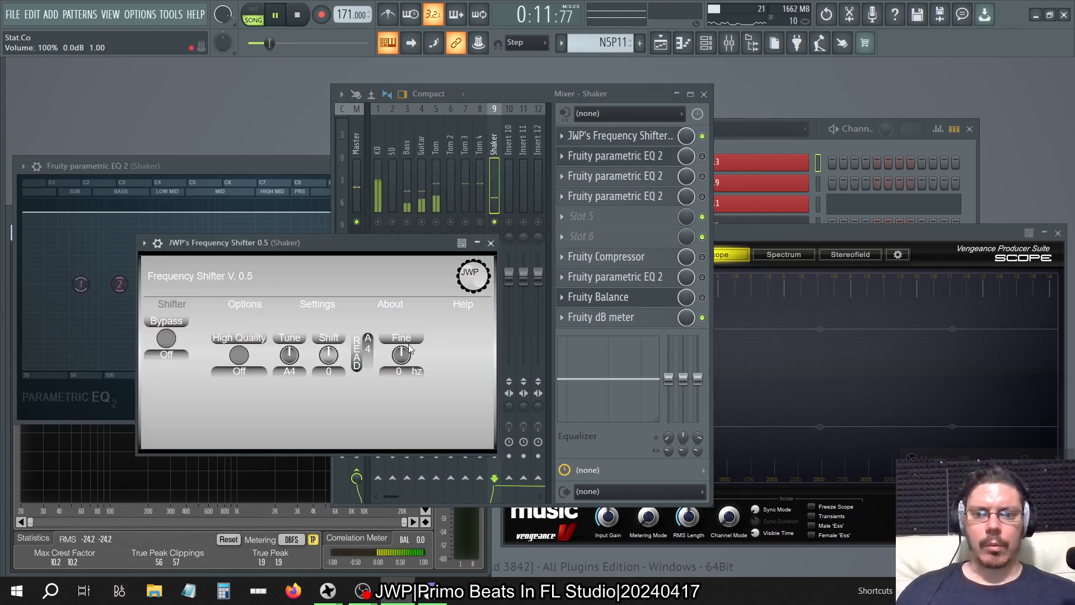
left_click(296, 372)
left_click(438, 447)
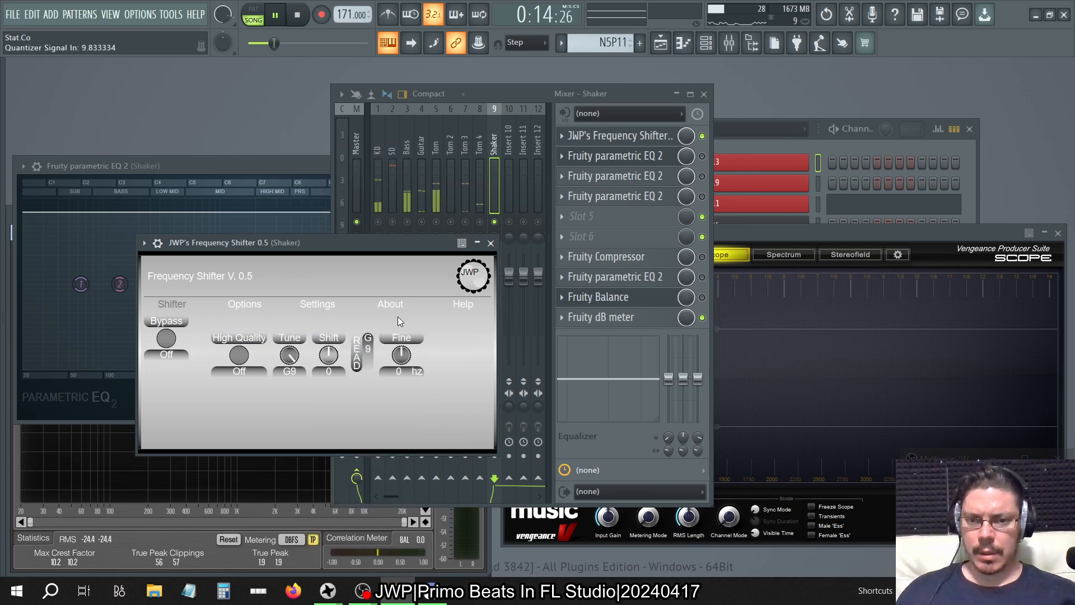
left_click_drag(329, 370, 329, 369)
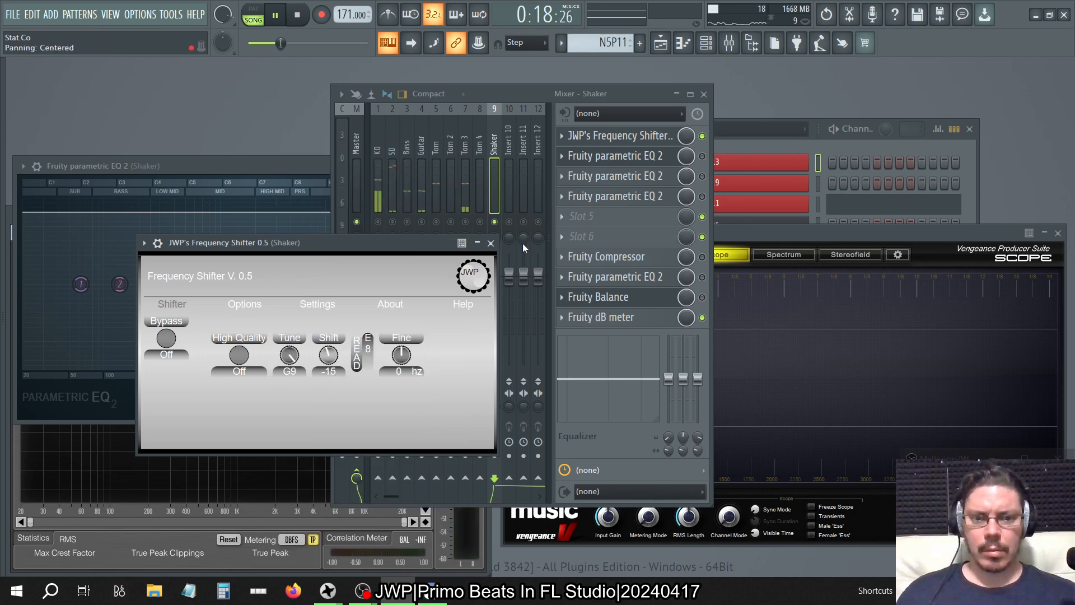
- Examine the frequency-shifted Shaker's spectrum in SPAN Plus and return to the mixer
left_click(510, 81)
left_click(511, 92)
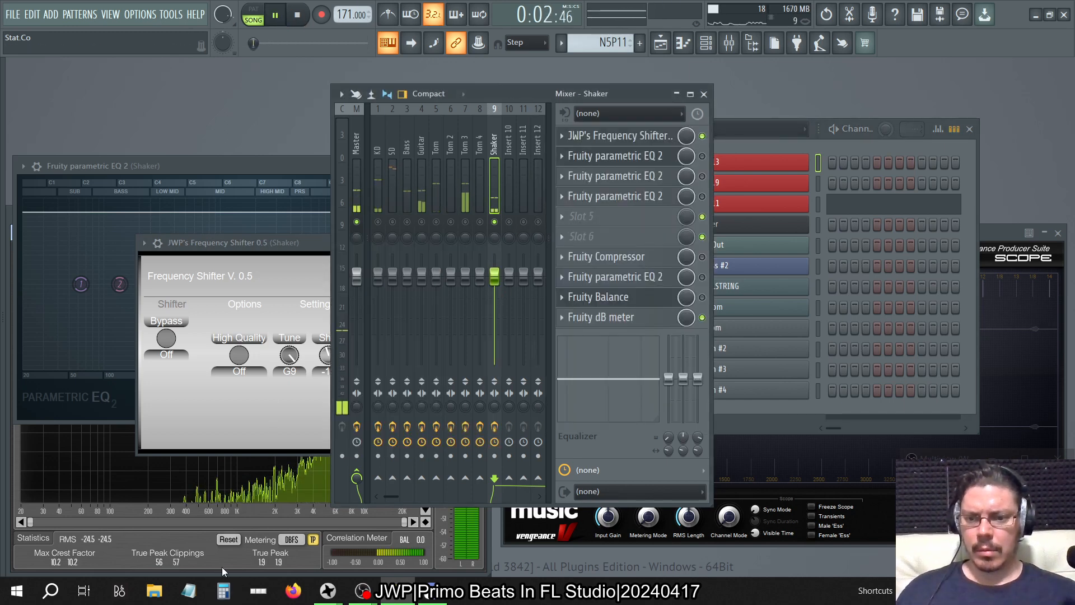
left_click(485, 546)
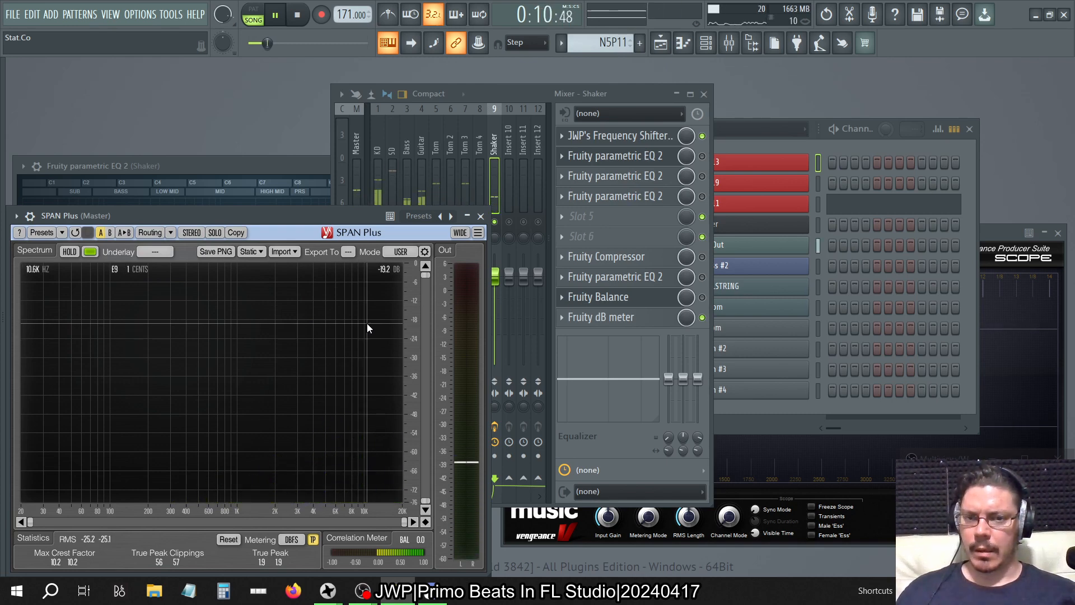
left_click(488, 122)
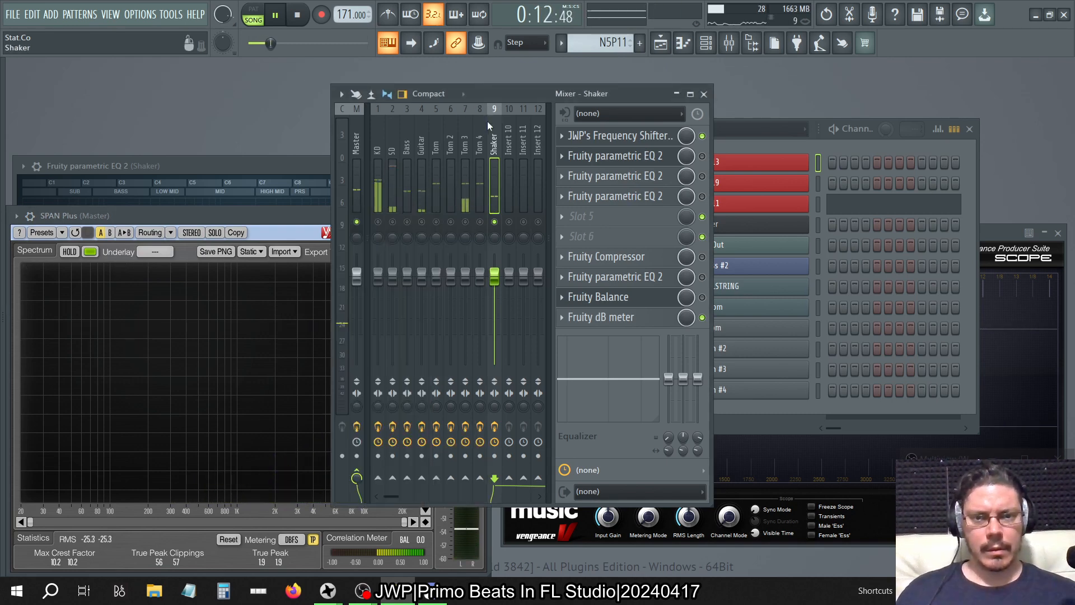
- Set the Shaker's Frequency Shifter Shift to -3, check the spectrum in SPAN Plus, and return to the mixer
left_click(603, 137)
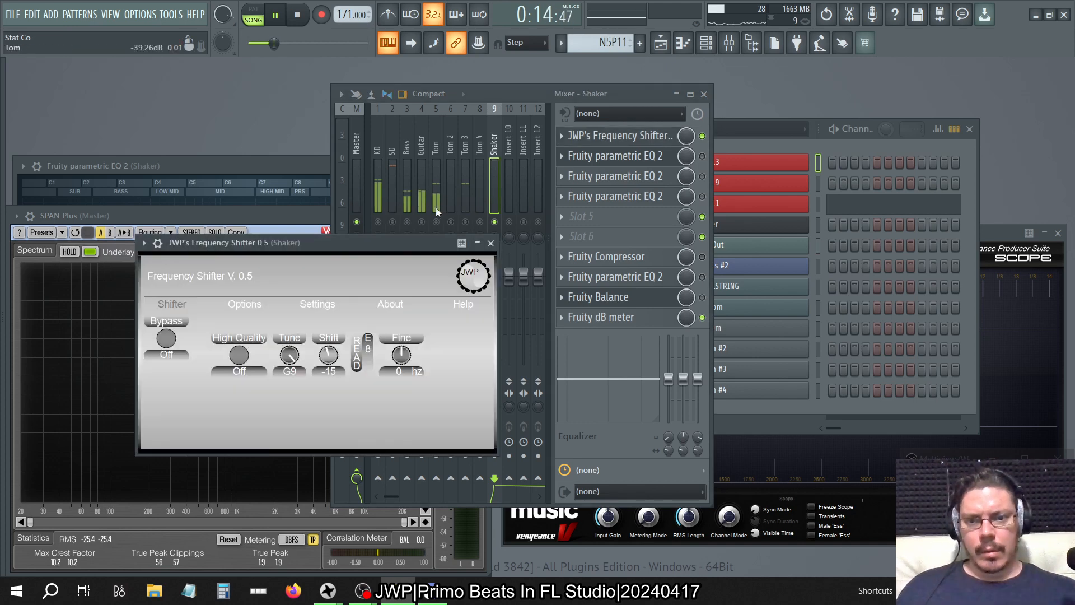
left_click_drag(408, 244, 811, 232)
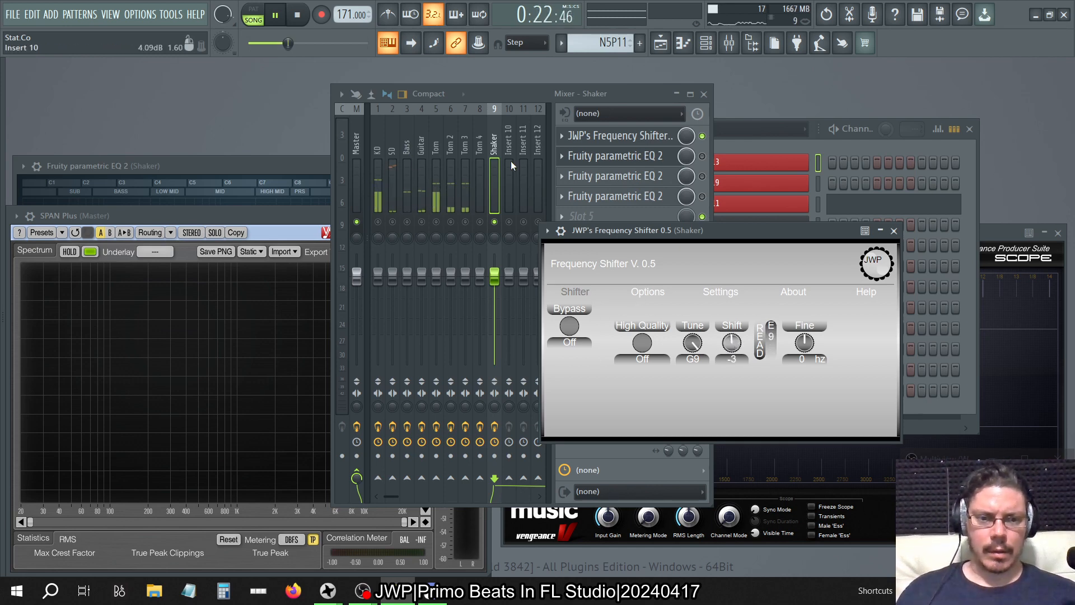
left_click(281, 228)
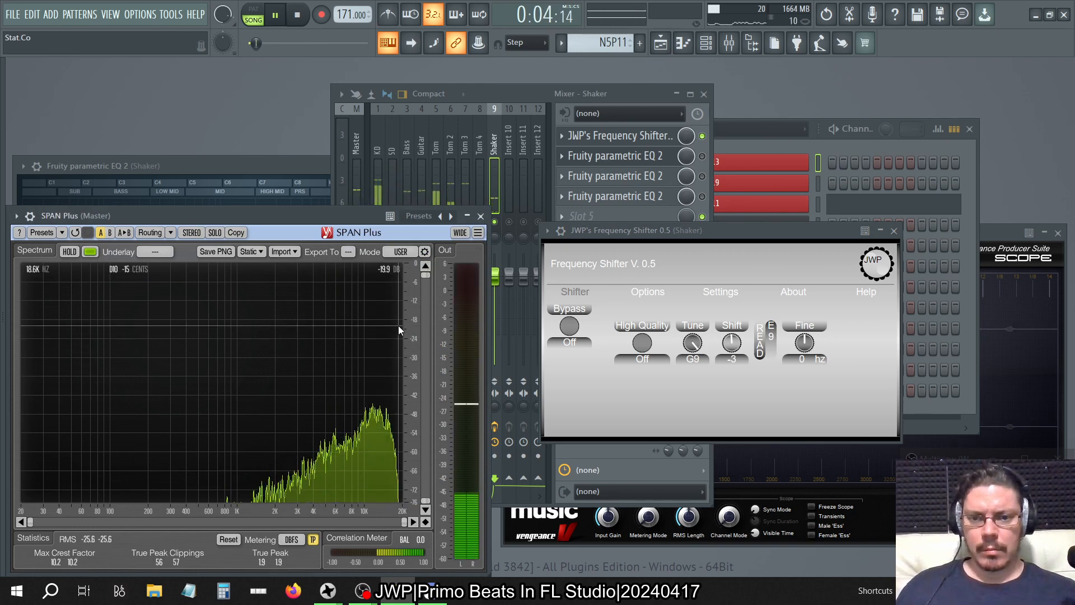
left_click(894, 231)
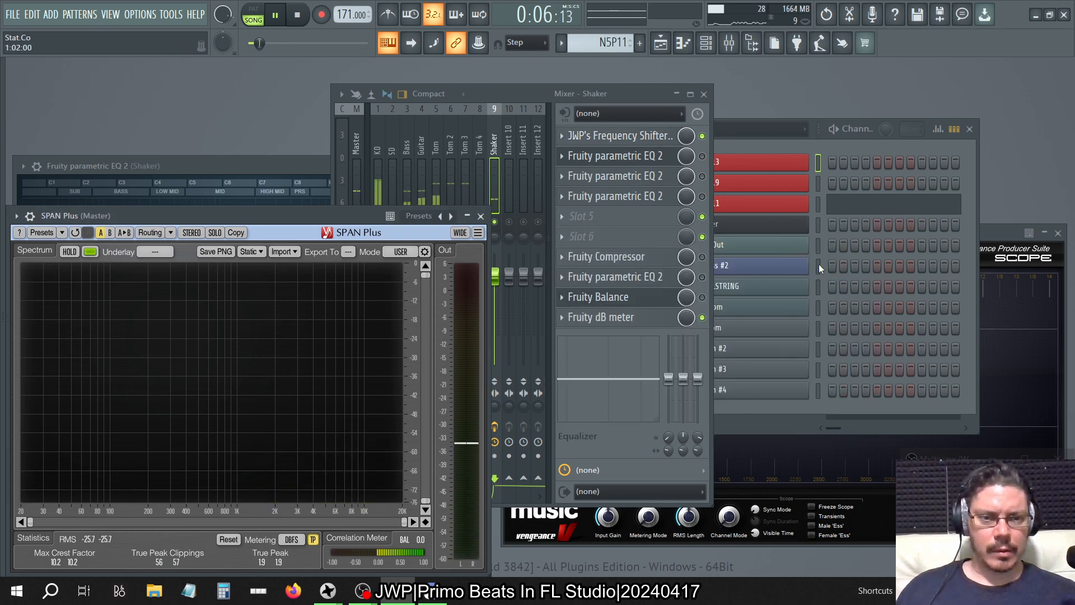
left_click(513, 92)
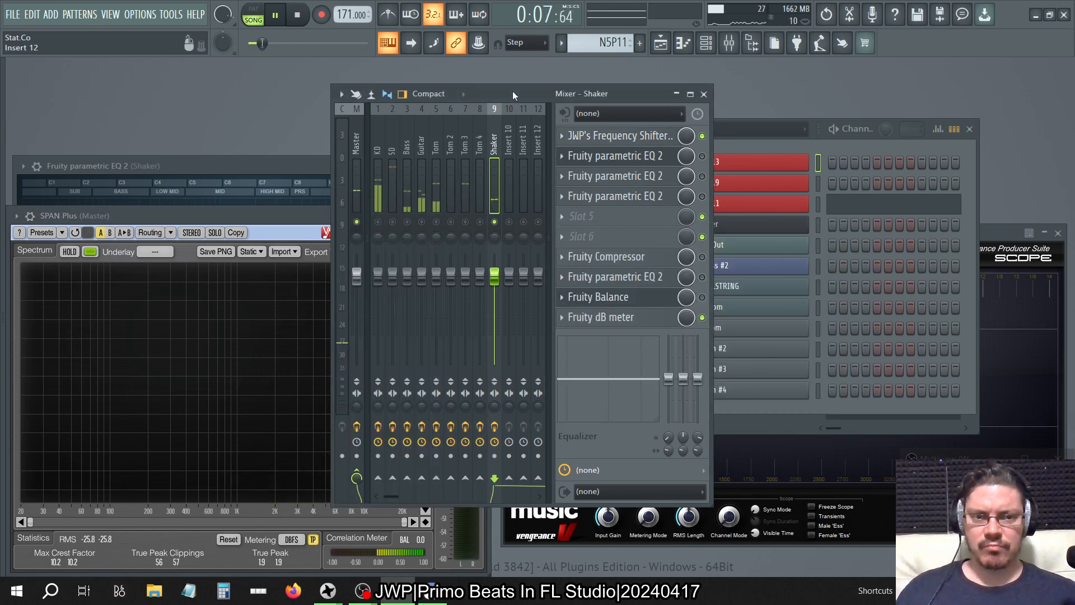
- Compare the Shaker's EQs and compressor by toggling them, leaving the first EQ and Fruity Compressor enabled and the next two EQs bypassed
left_click(702, 157)
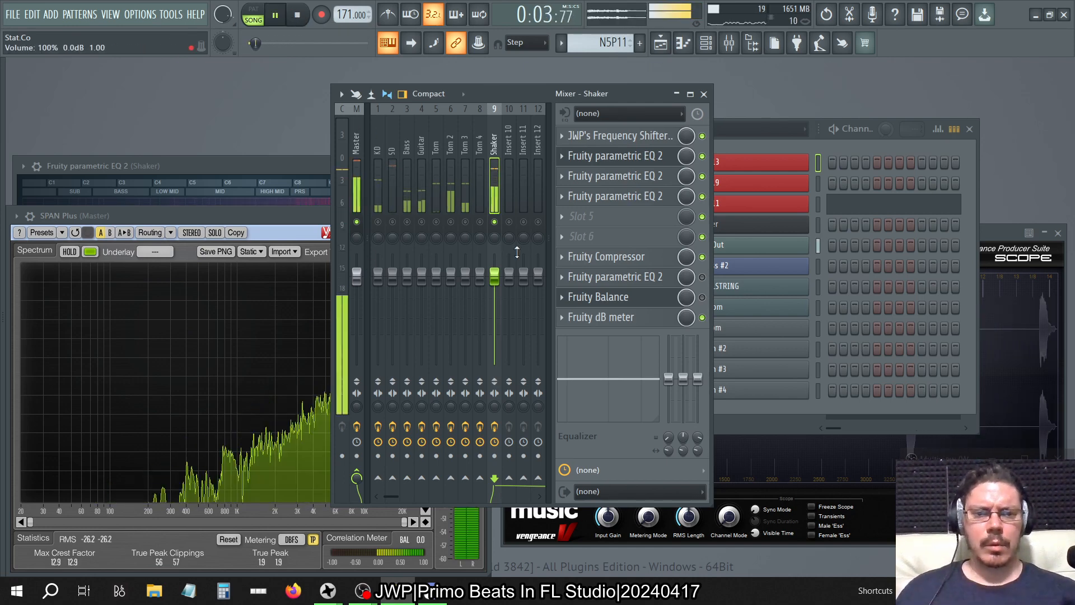
left_click(702, 257)
left_click(702, 197)
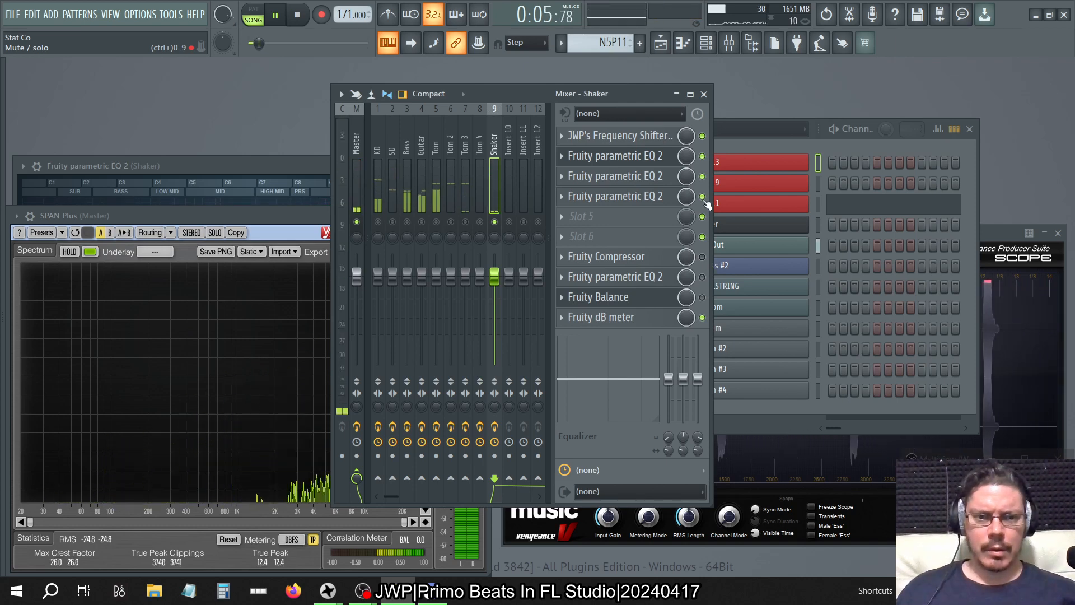
left_click(702, 177)
left_click(702, 257)
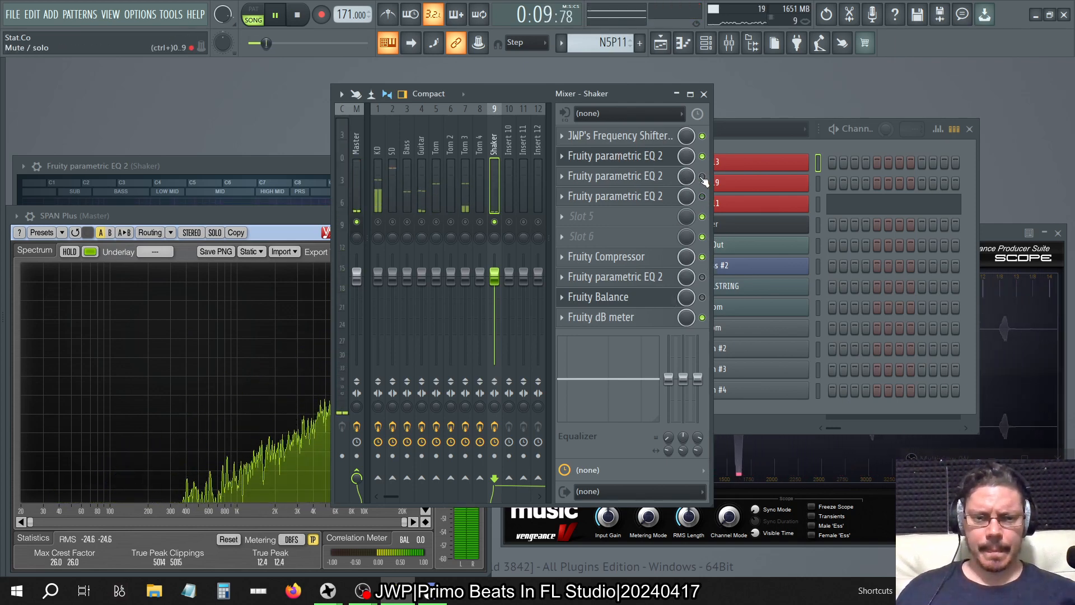
- Delete the Fruity parametric EQ 2 that follows the compressor from slot 8 of the Shaker track
left_click(653, 280)
left_click(930, 214)
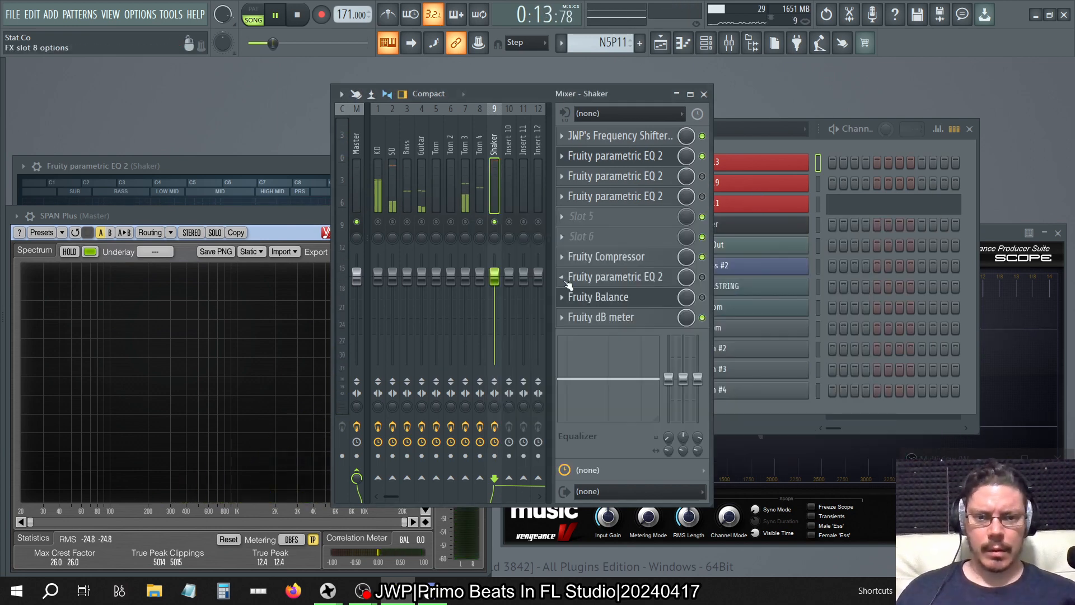
left_click(568, 282)
left_click(576, 281)
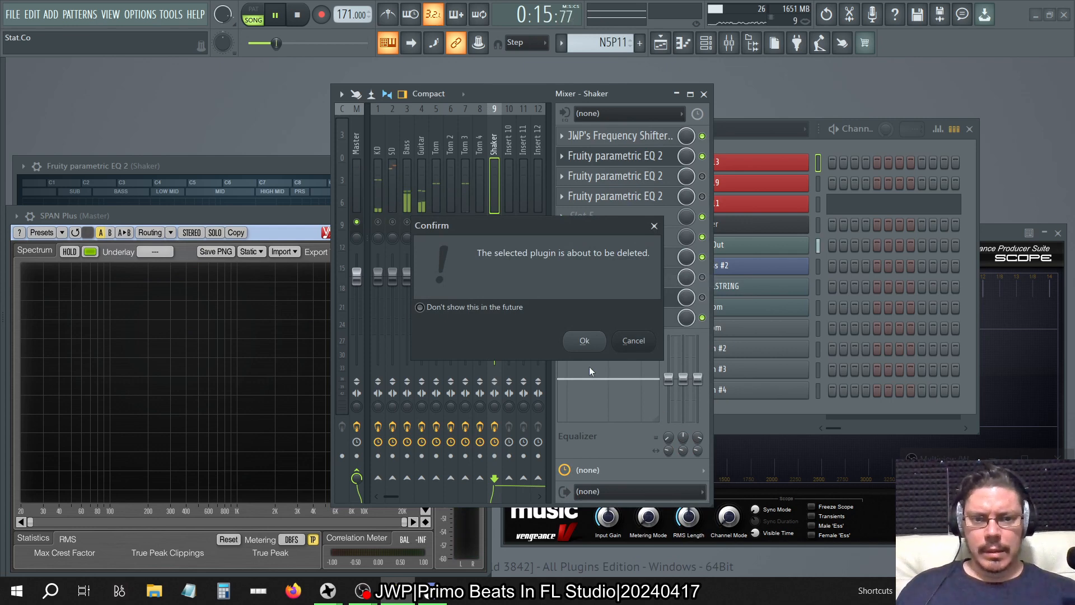
left_click(584, 340)
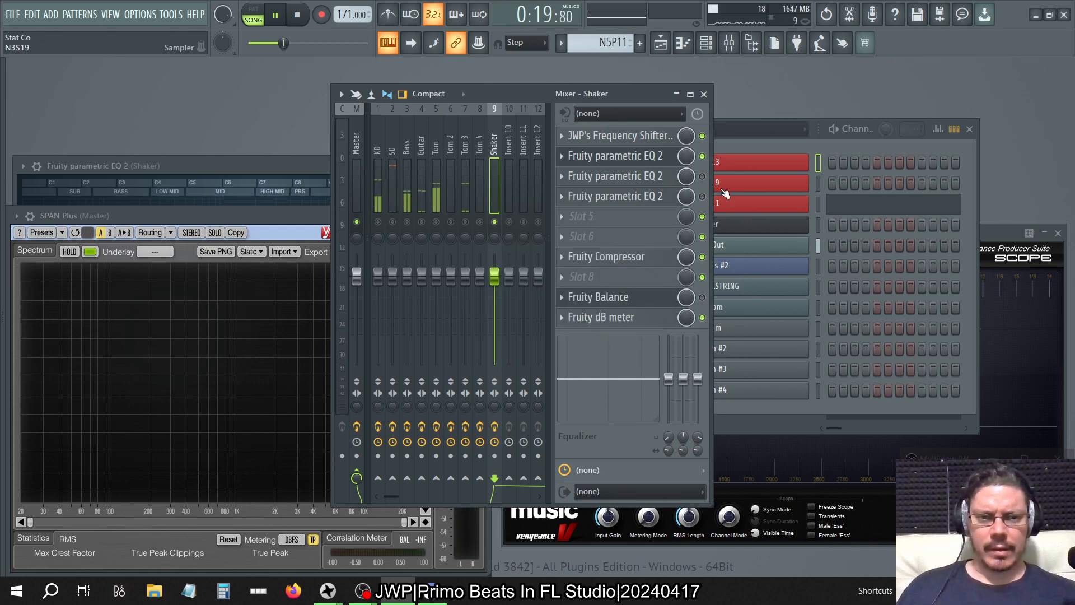
- Lower the system audio volume during playback
key("XF86AudioLowerVolume")
key("XF86AudioLowerVolume")
key("XF86AudioLowerVolume")
key("XF86AudioLowerVolume")
key("XF86AudioLowerVolume")
key("XF86AudioLowerVolume")
key("XF86AudioLowerVolume")
key("XF86AudioLowerVolume")
key("XF86AudioLowerVolume")
key("XF86AudioLowerVolume")
key("XF86AudioLowerVolume")
key("XF86AudioLowerVolume")
key("XF86AudioLowerVolume")
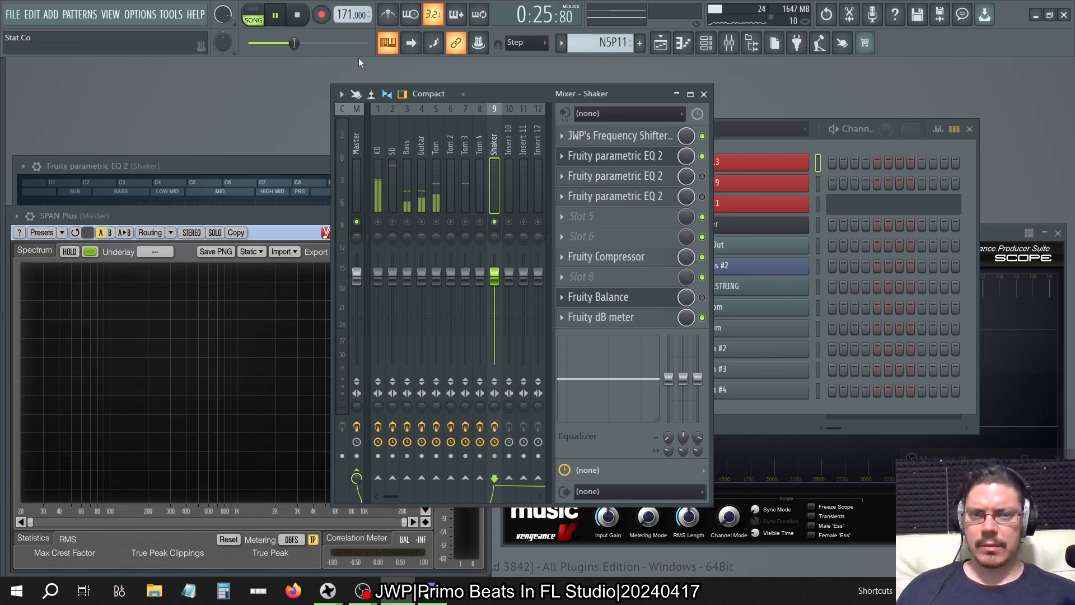
- Select bars 4 to 11 in the Playlist as the playback loop and return to the mixer
left_click(669, 43)
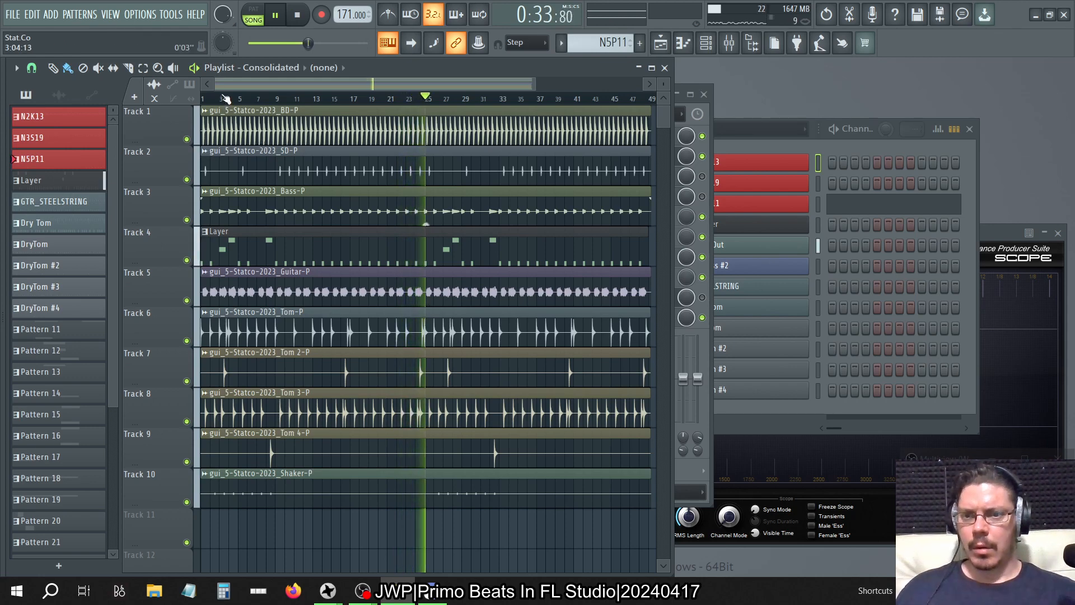
left_click_drag(226, 99, 294, 99)
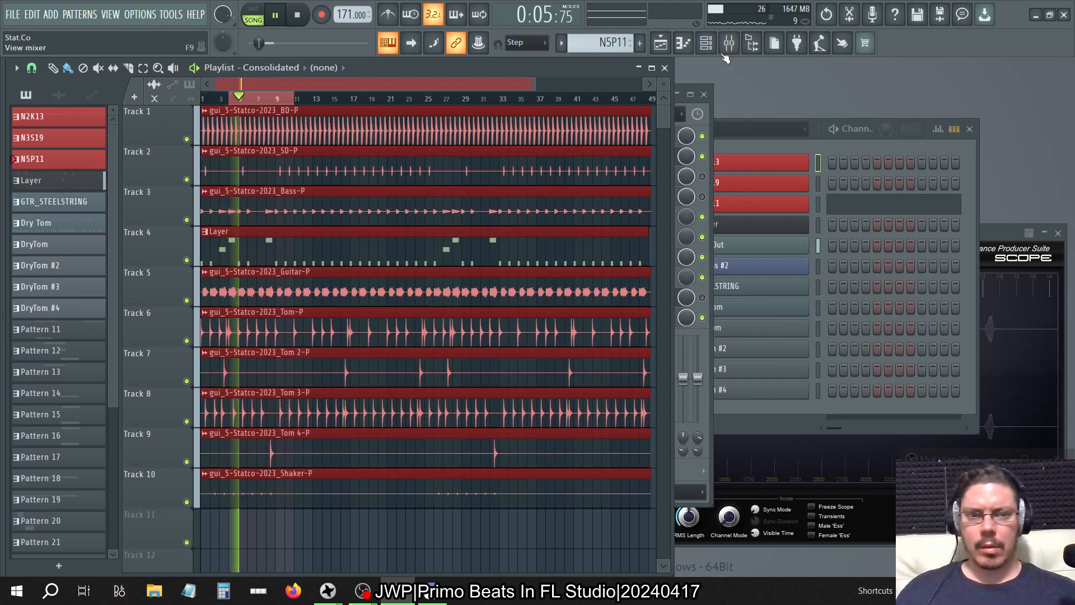
left_click(711, 120)
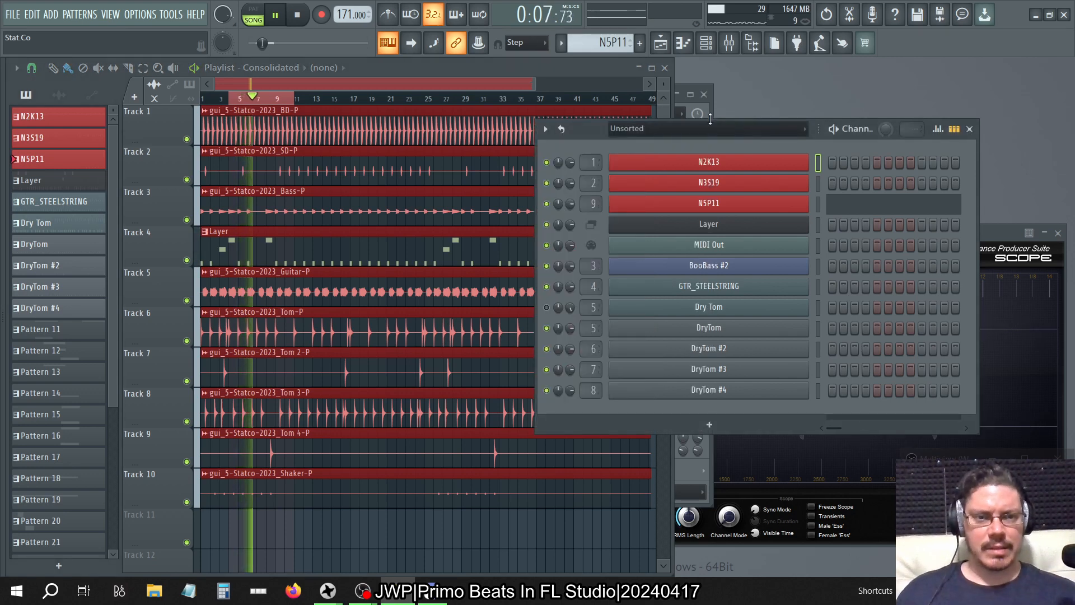
left_click(707, 113)
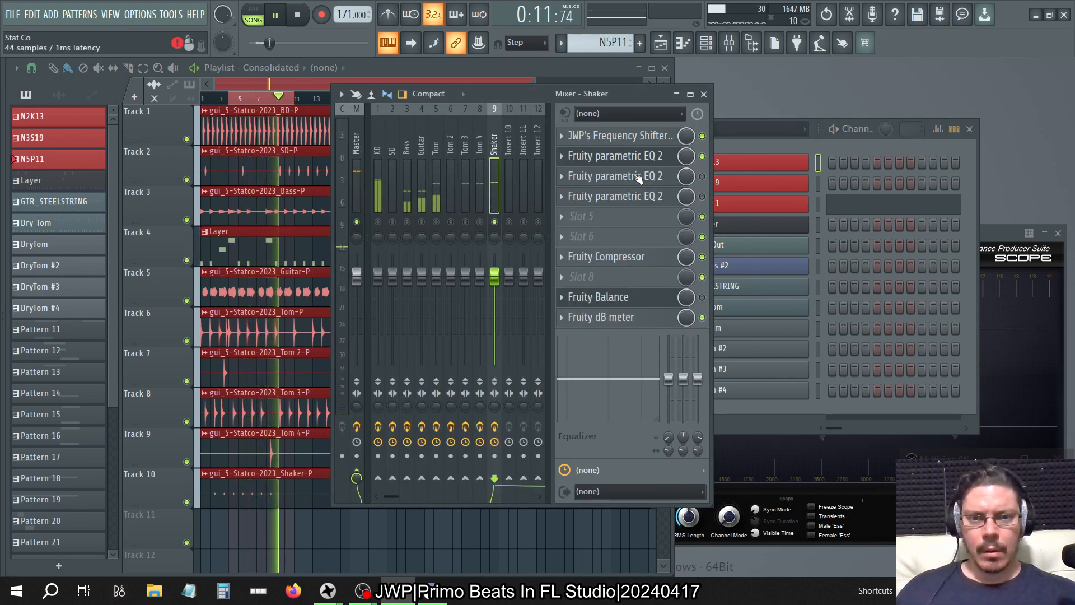
- Compare the looped Shaker with its second EQ on and off in VPS Scope, leaving that EQ enabled
left_click(701, 176)
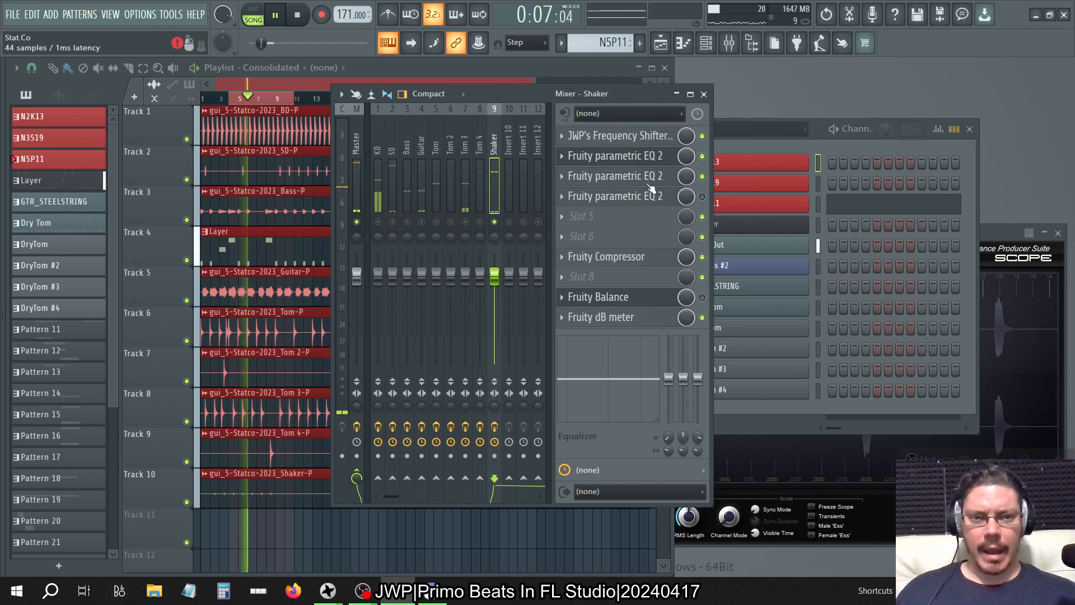
left_click(672, 178)
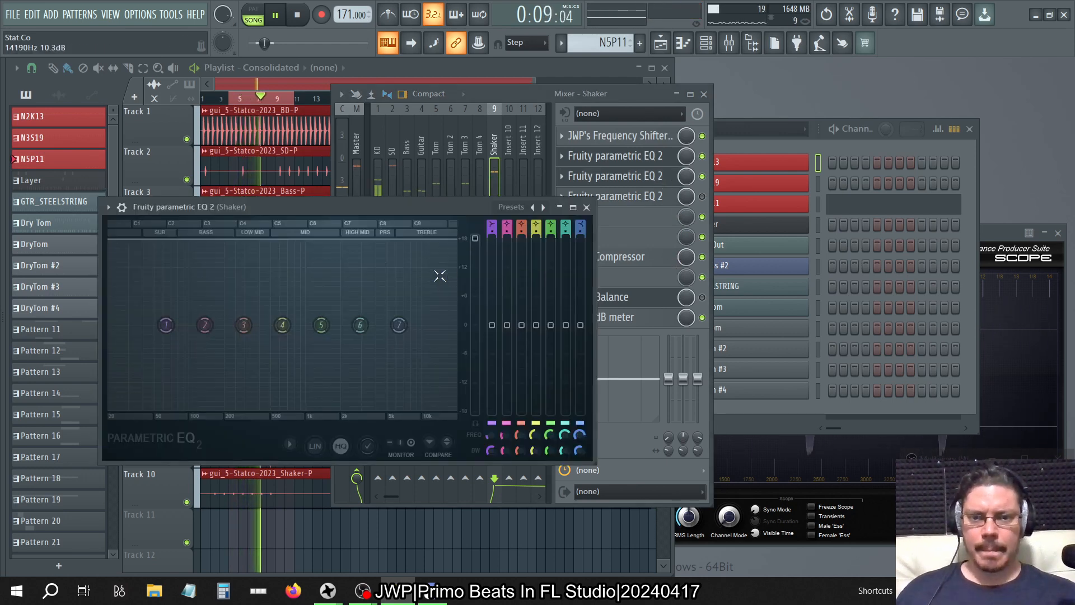
left_click(1019, 236)
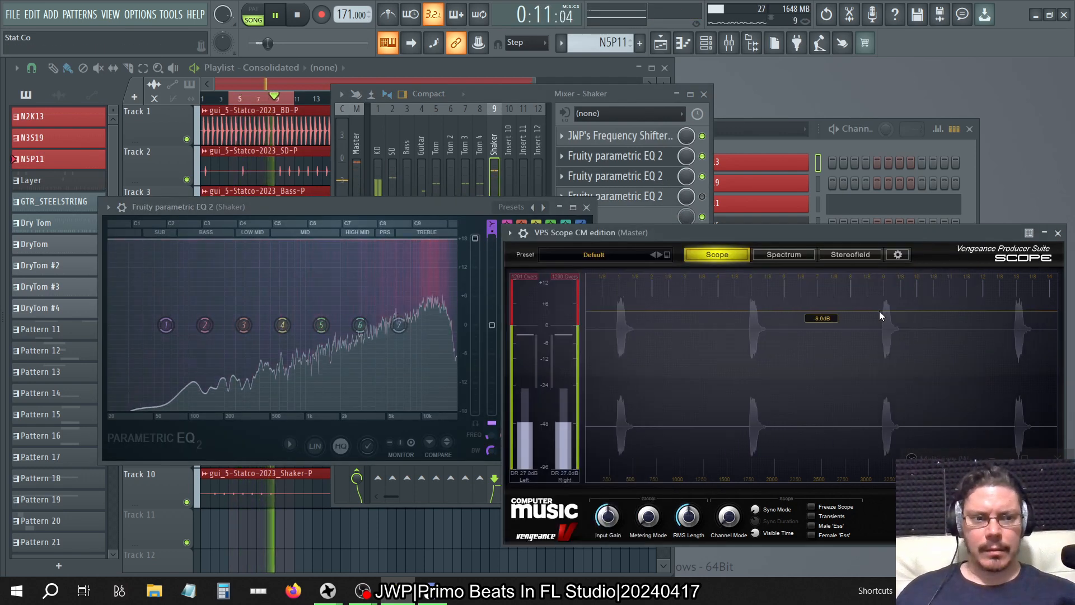
left_click(703, 177)
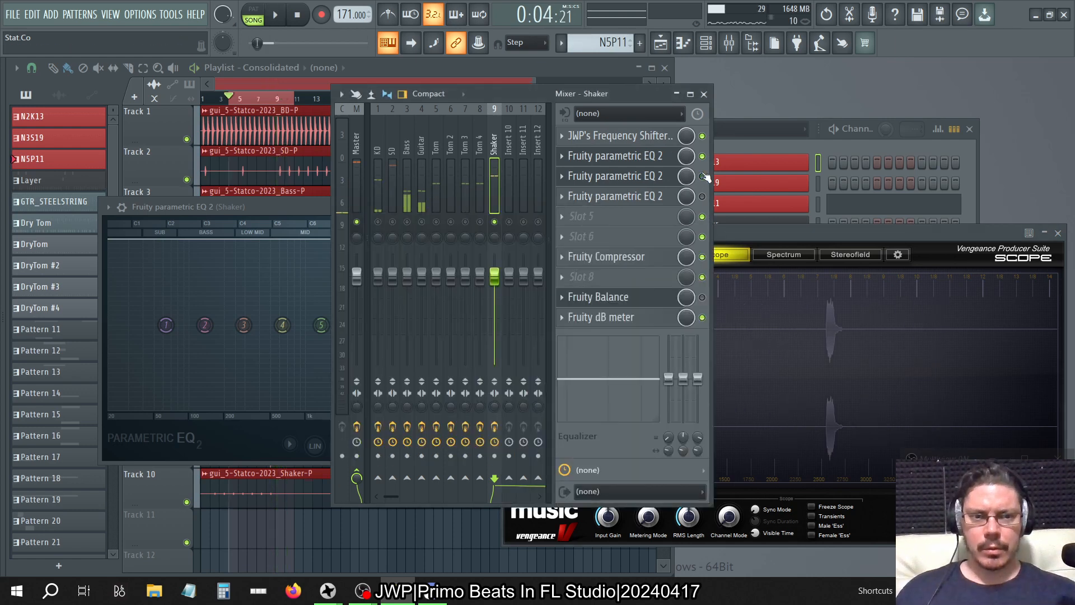
key("space")
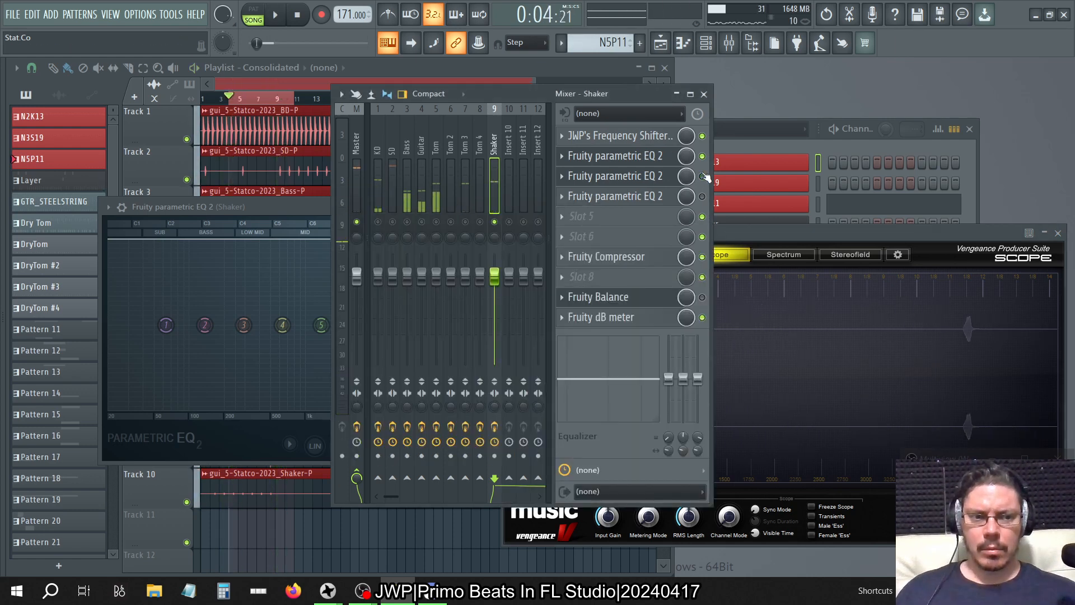
key("space")
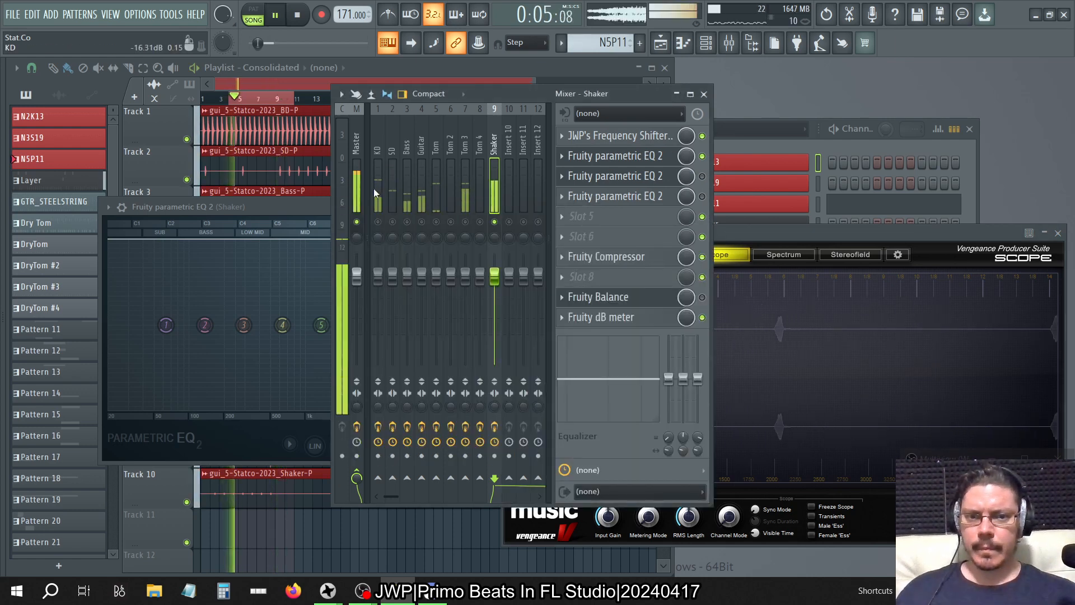
left_click(702, 177)
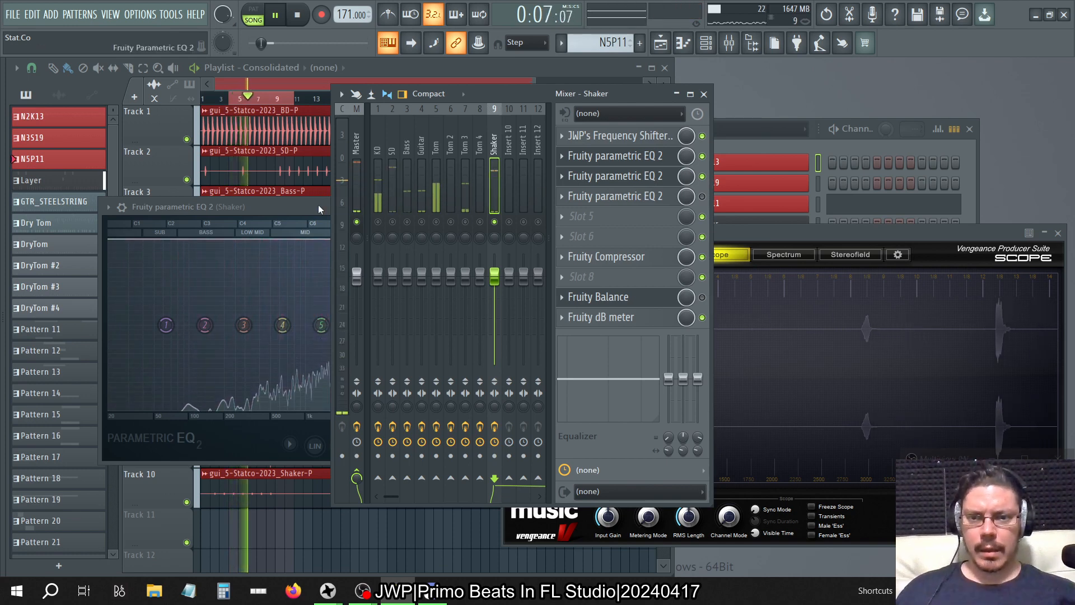
- Audition different main levels on the Shaker's second EQ over the loop and settle on 7.5 dB
left_click(262, 207)
left_click_drag(474, 239, 475, 294)
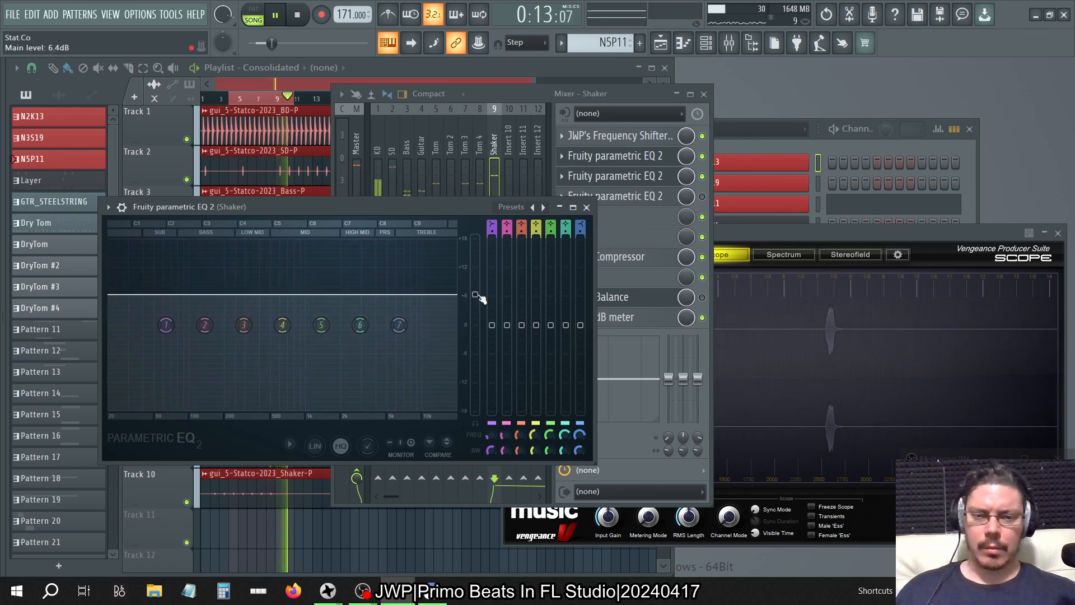
left_click_drag(475, 294, 475, 307)
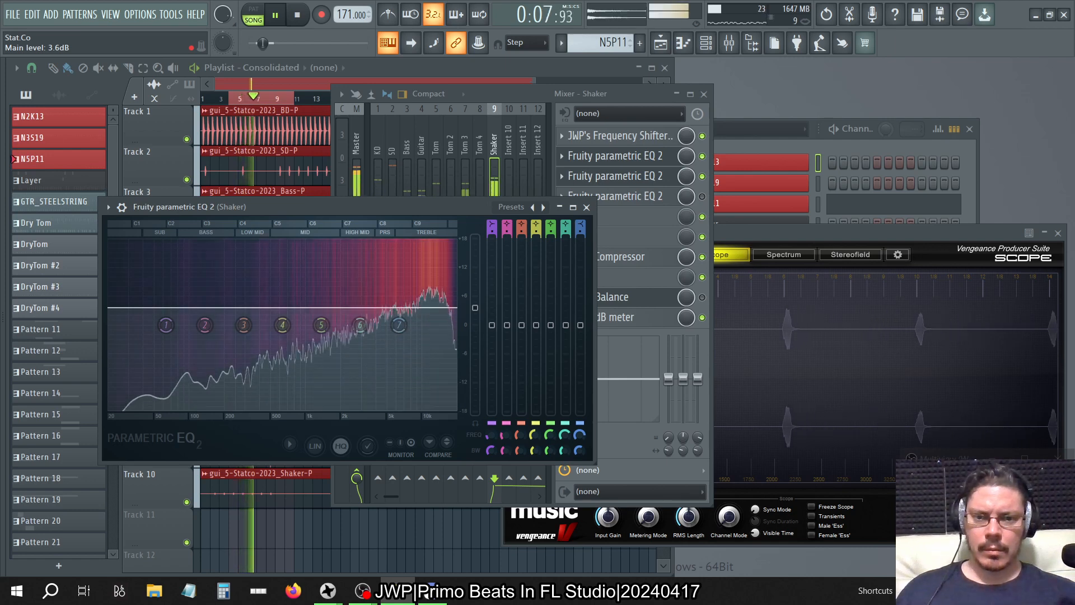
left_click_drag(475, 308, 475, 309)
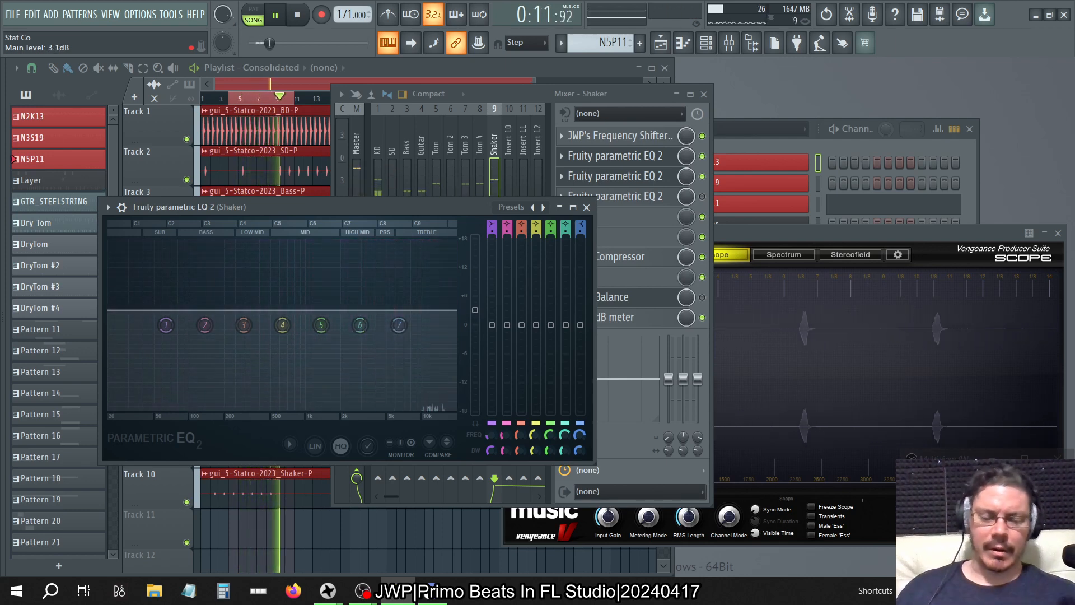
left_click_drag(477, 311, 475, 295)
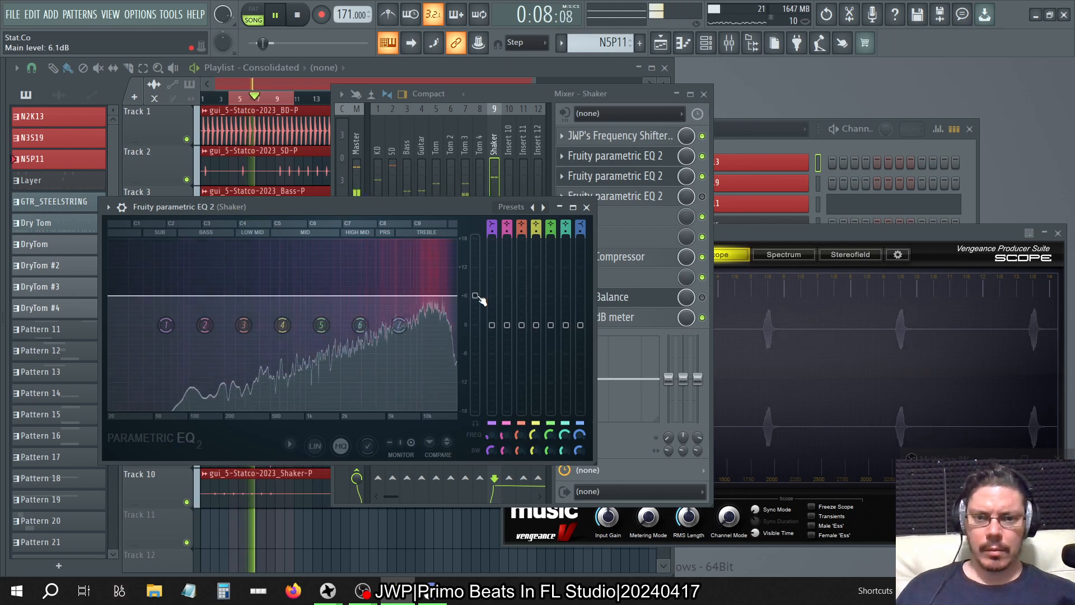
left_click_drag(475, 295, 475, 267)
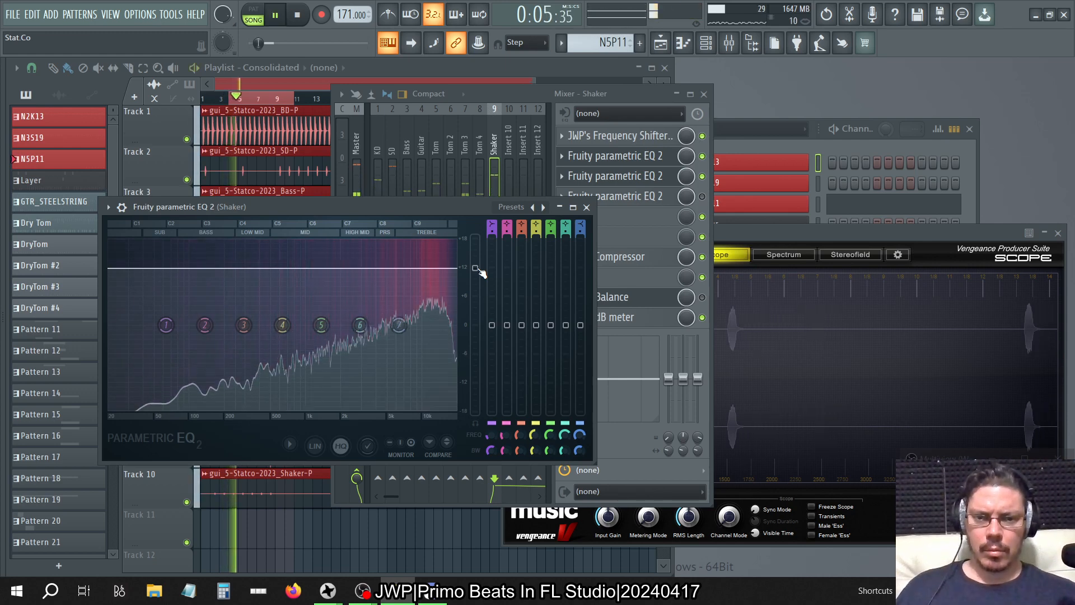
left_click_drag(475, 268, 474, 238)
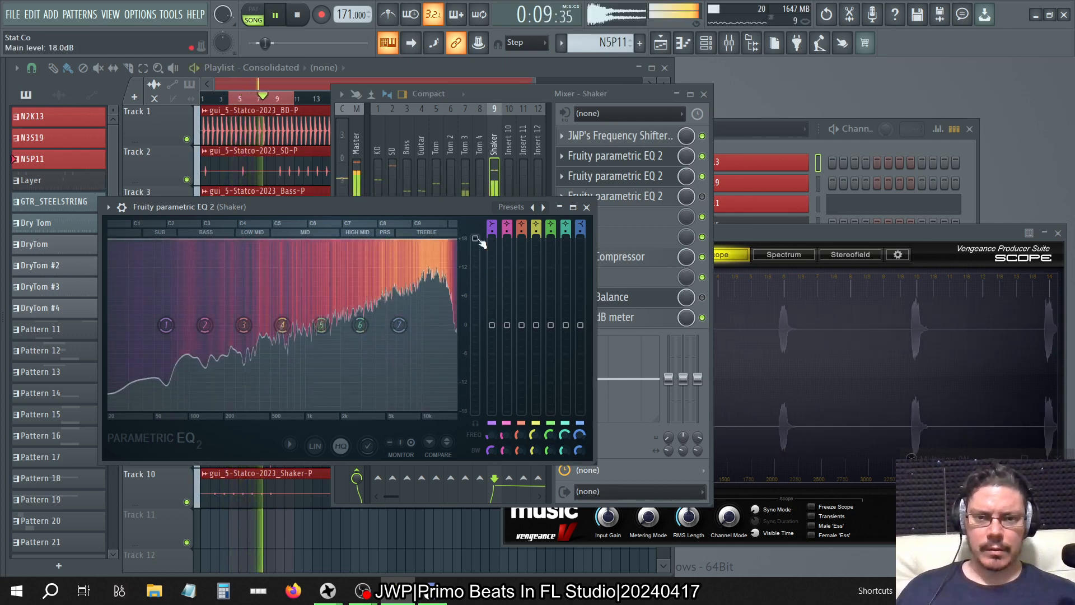
left_click_drag(474, 238, 474, 279)
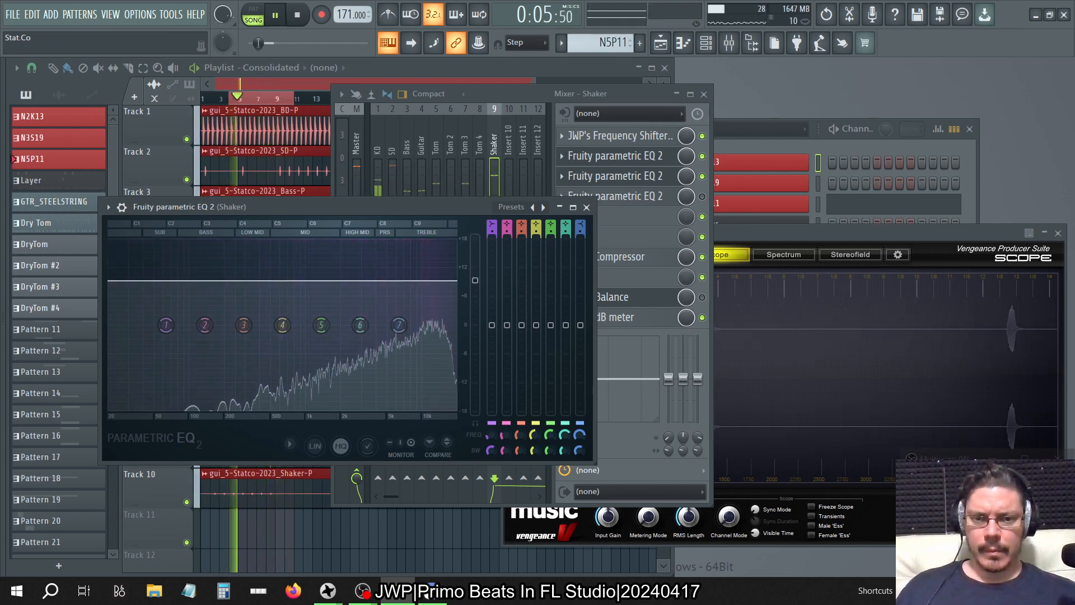
left_click_drag(475, 280, 475, 324)
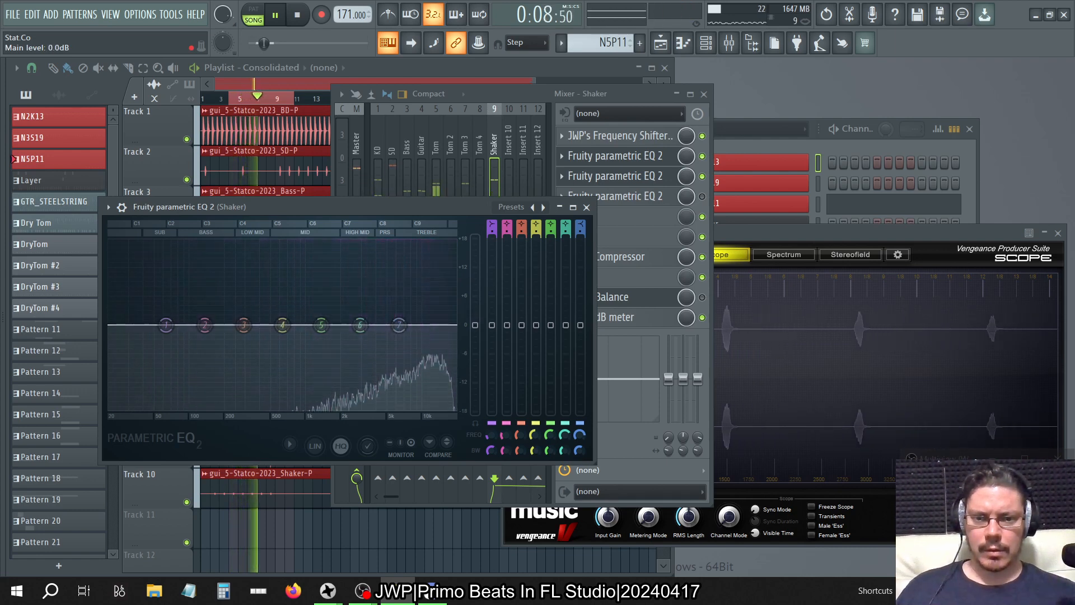
left_click_drag(475, 325, 475, 308)
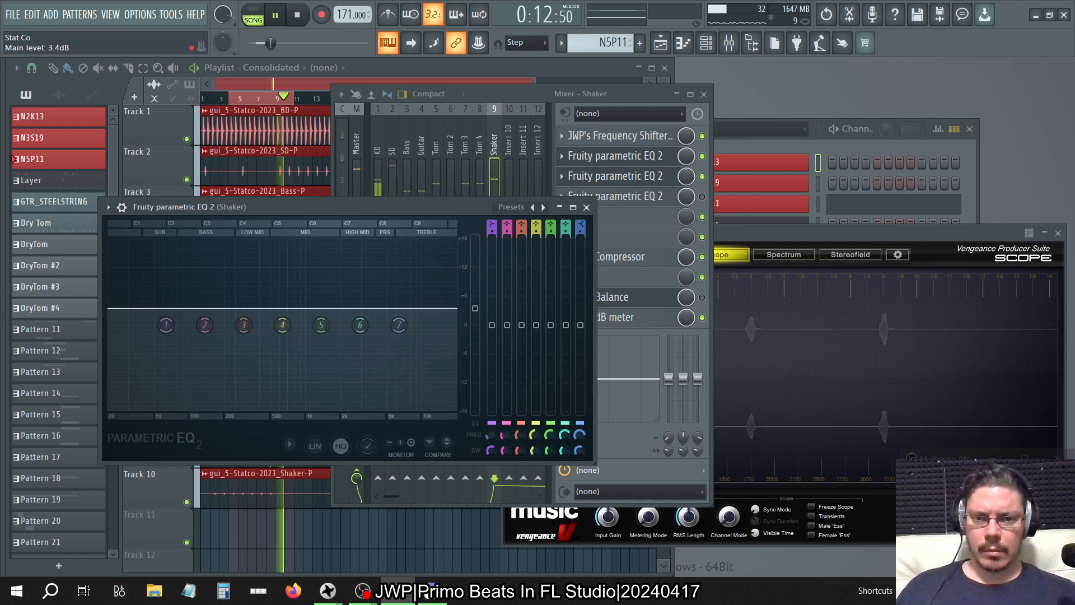
key("space")
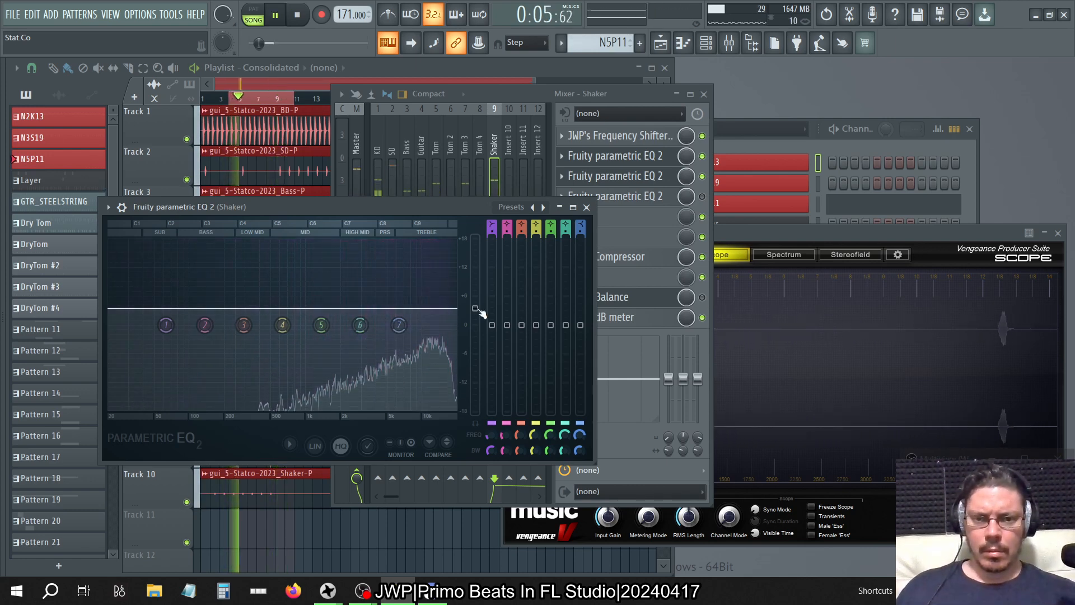
left_click_drag(475, 308, 475, 280)
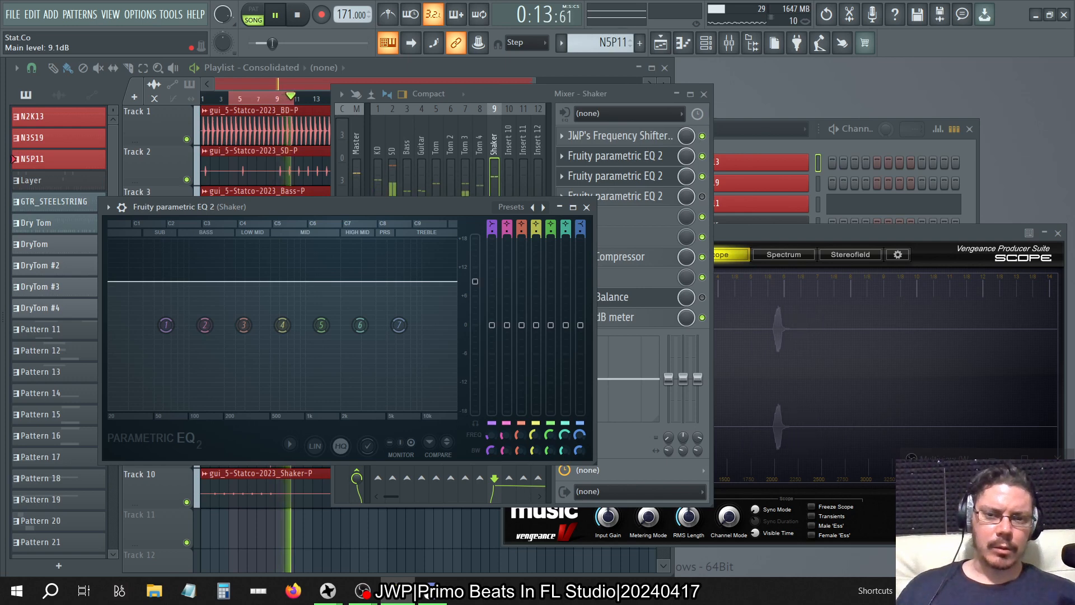
mouse_move(475, 281)
left_mouse_down()
mouse_move(475, 267)
mouse_move(474, 288)
left_mouse_up()
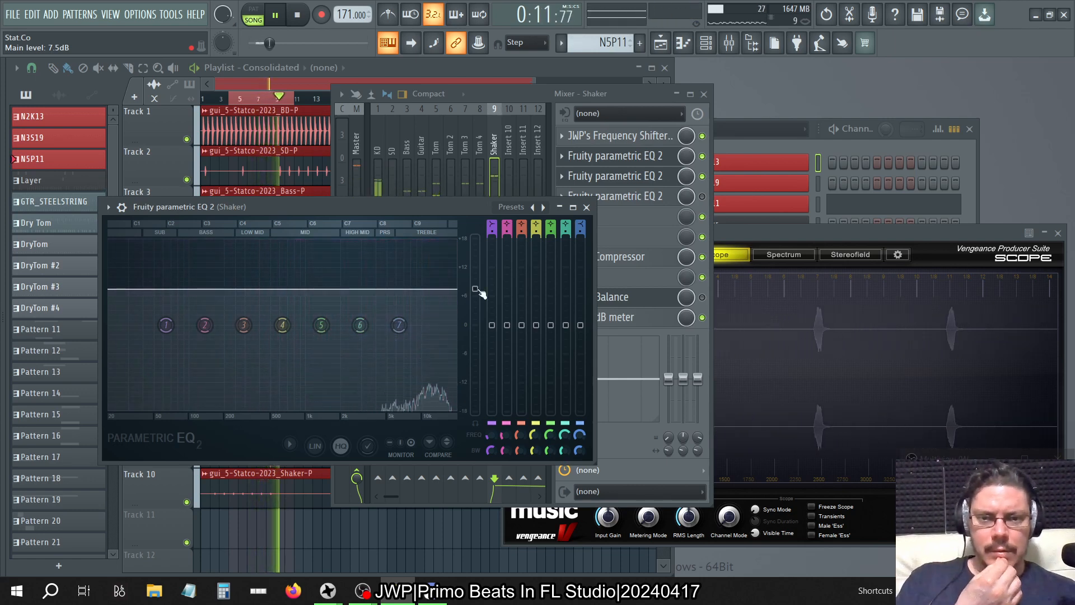
- Lower the main level of the Shaker's second EQ to 6.0 dB and check its bypass state over the loop
left_click_drag(479, 291, 479, 297)
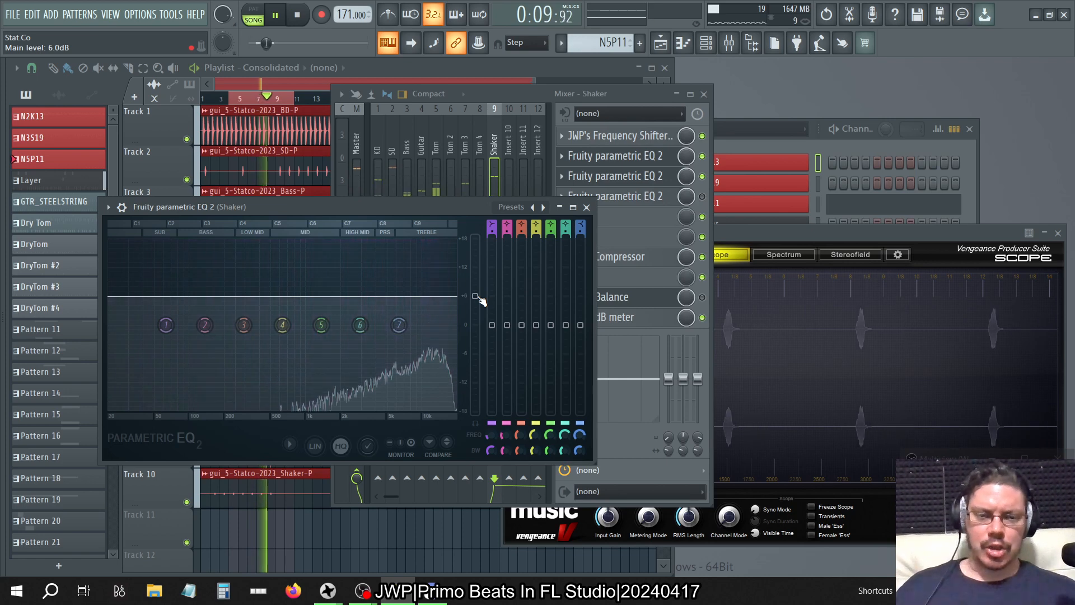
left_click(703, 177)
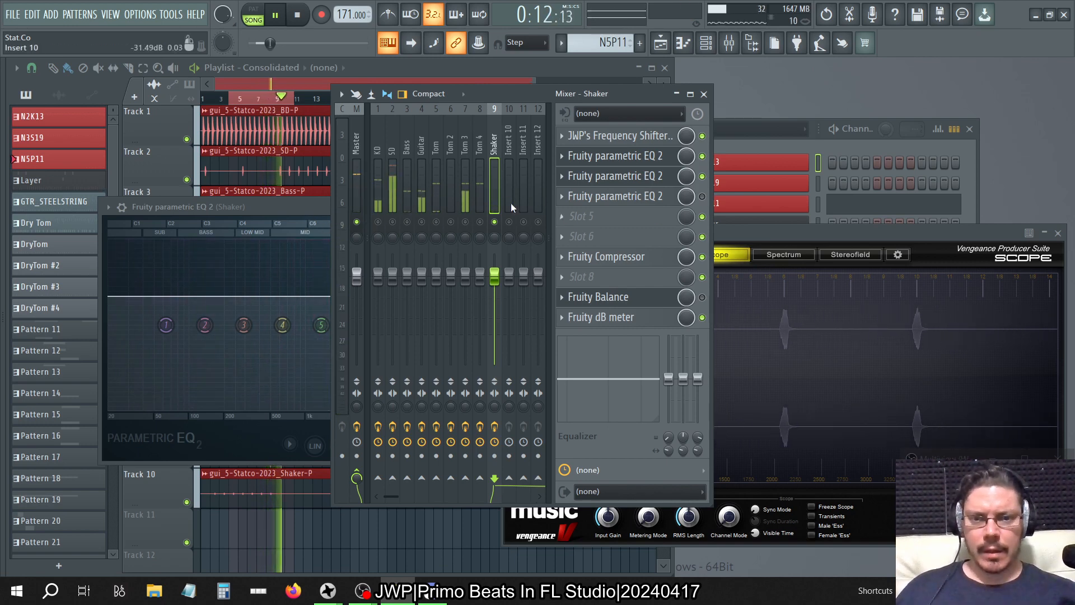
- Enable the Shaker's Fruity Balance and unsolo the Shaker so the full mix plays
left_click(702, 298)
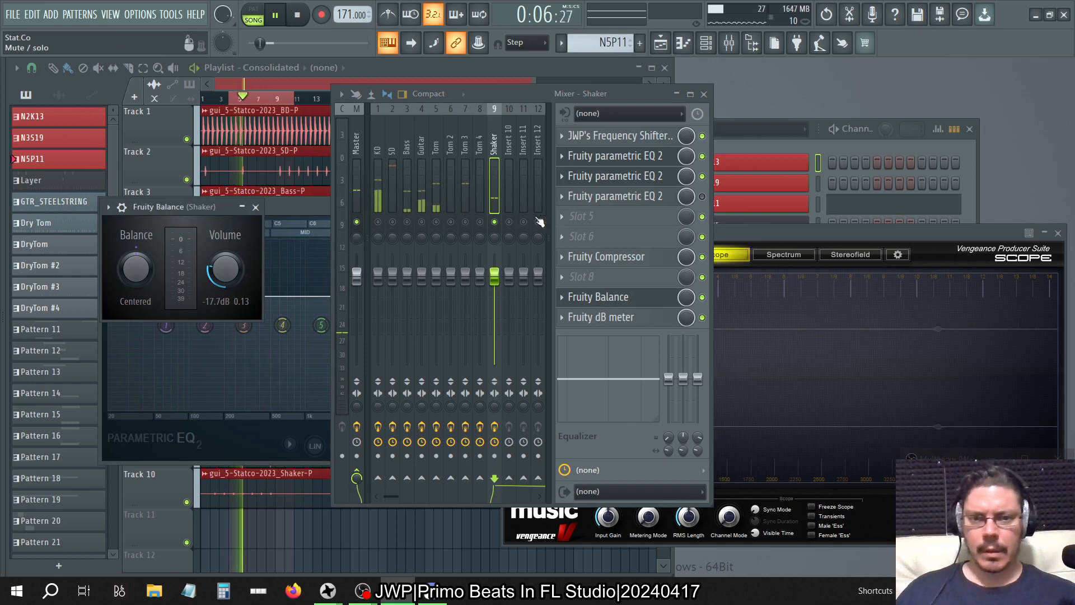
right_click(496, 224)
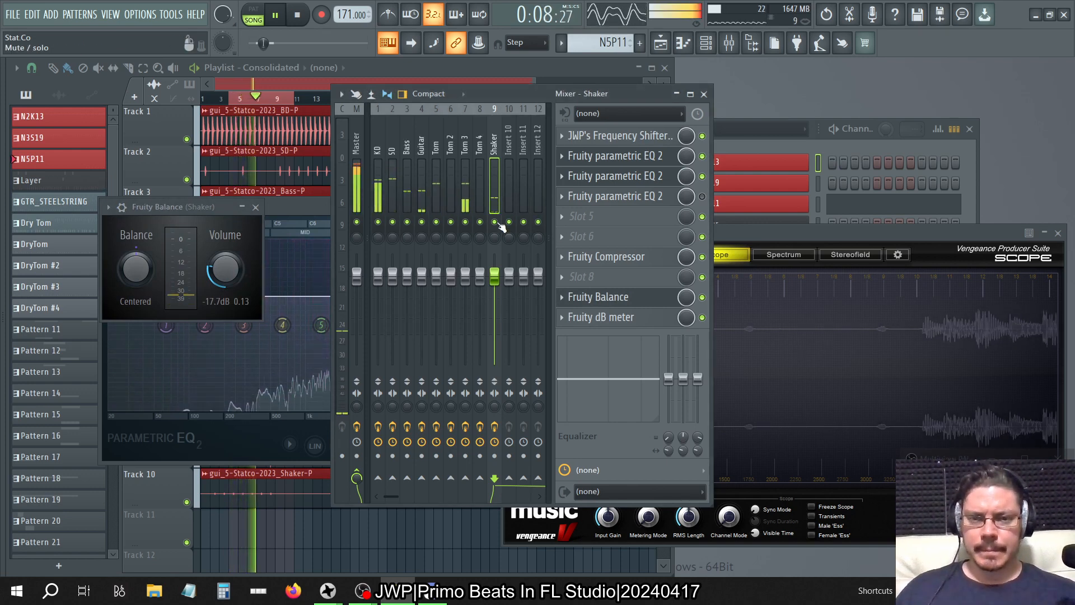
- Raise the system audio volume while the full mix loops
key("XF86AudioRaiseVolume")
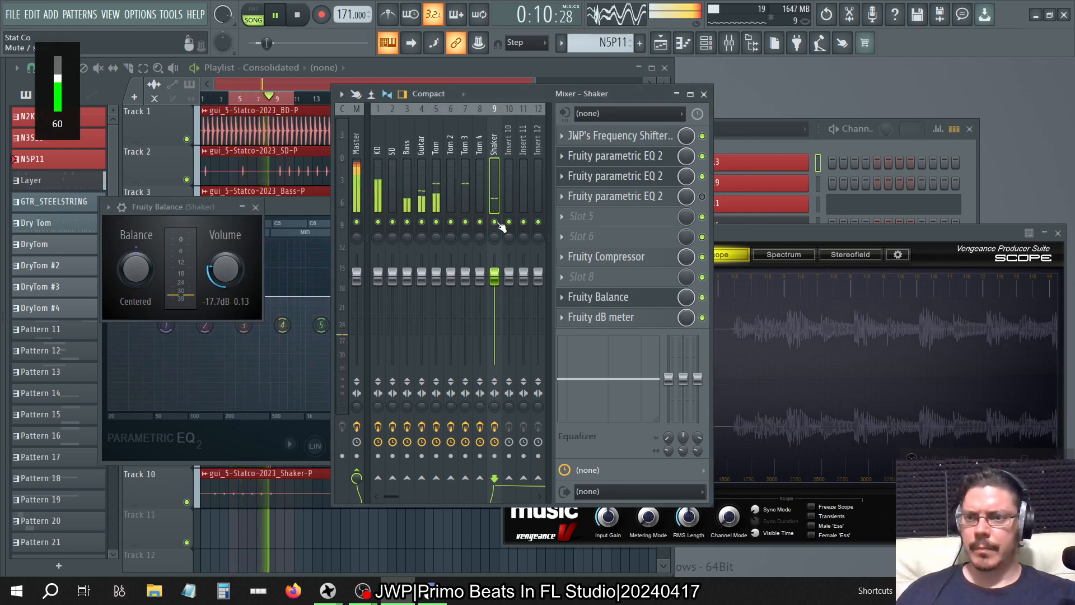
key("XF86AudioRaiseVolume")
key("XF86AudioRaiseVolume")
key("XF86AudioRaiseVolume")
key("XF86AudioRaiseVolume")
key("XF86AudioRaiseVolume")
key("XF86AudioRaiseVolume")
key("XF86AudioRaiseVolume")
key("XF86AudioRaiseVolume")
key("XF86AudioRaiseVolume")
key("XF86AudioRaiseVolume")
key("XF86AudioRaiseVolume")
key("XF86AudioRaiseVolume")
key("XF86AudioRaiseVolume")
key("XF86AudioRaiseVolume")
key("XF86AudioRaiseVolume")
key("XF86AudioRaiseVolume")
key("XF86AudioRaiseVolume")
key("XF86AudioRaiseVolume")
key("XF86AudioRaiseVolume")
key("XF86AudioRaiseVolume")
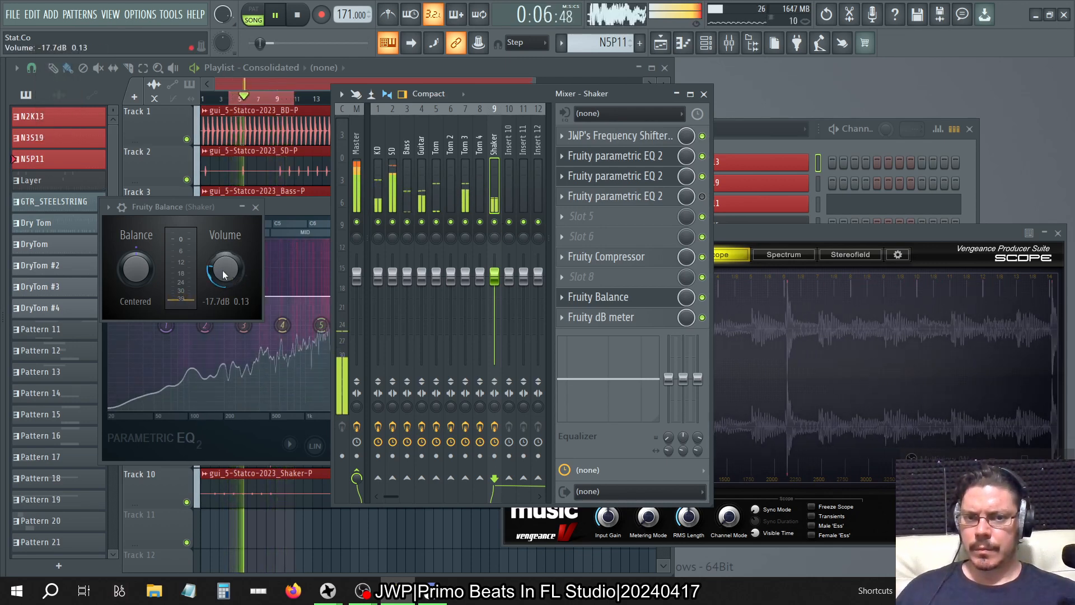
- Raise the Shaker's Fruity Balance volume to -8.0 dB over the loop and stop playback
left_click_drag(225, 268, 225, 236)
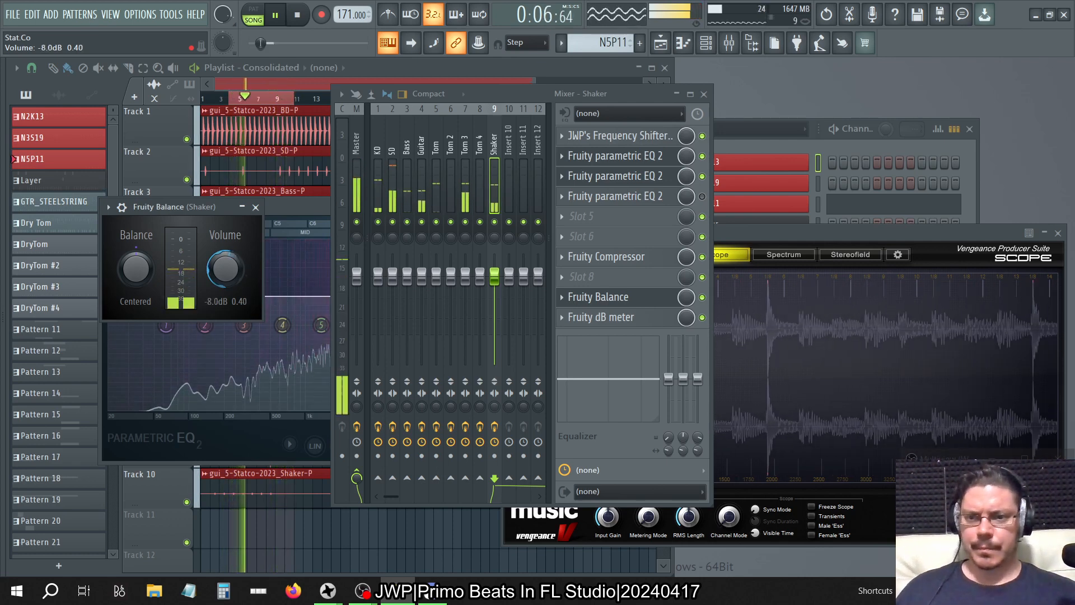
key("space")
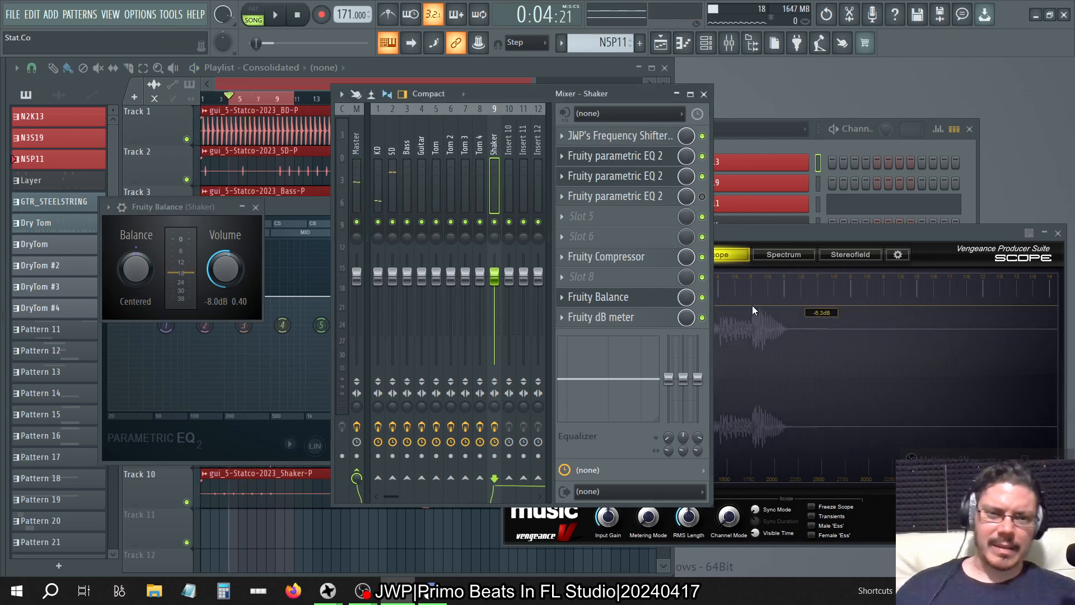
- Audition the main level of the Shaker's second EQ at 4.4 dB and 3.0 dB within the full mix
left_click(659, 177)
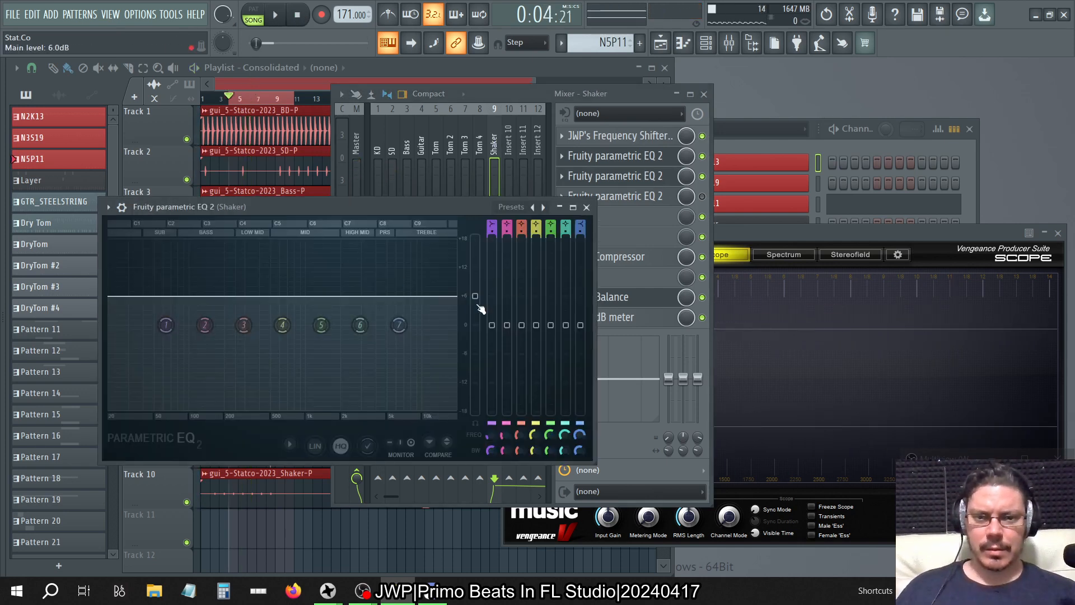
left_click_drag(474, 297, 474, 304)
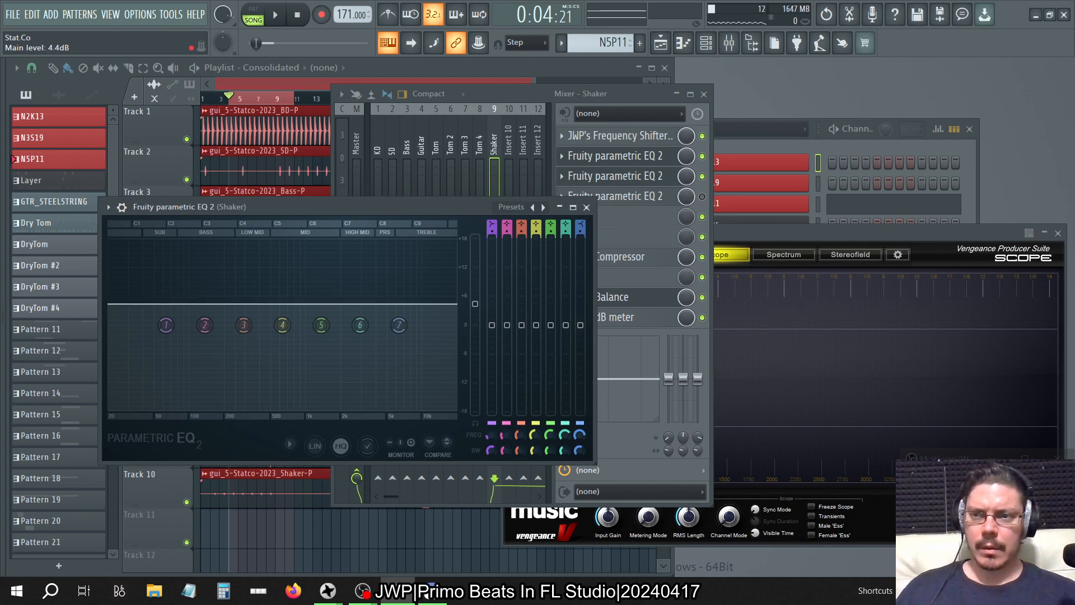
key("space")
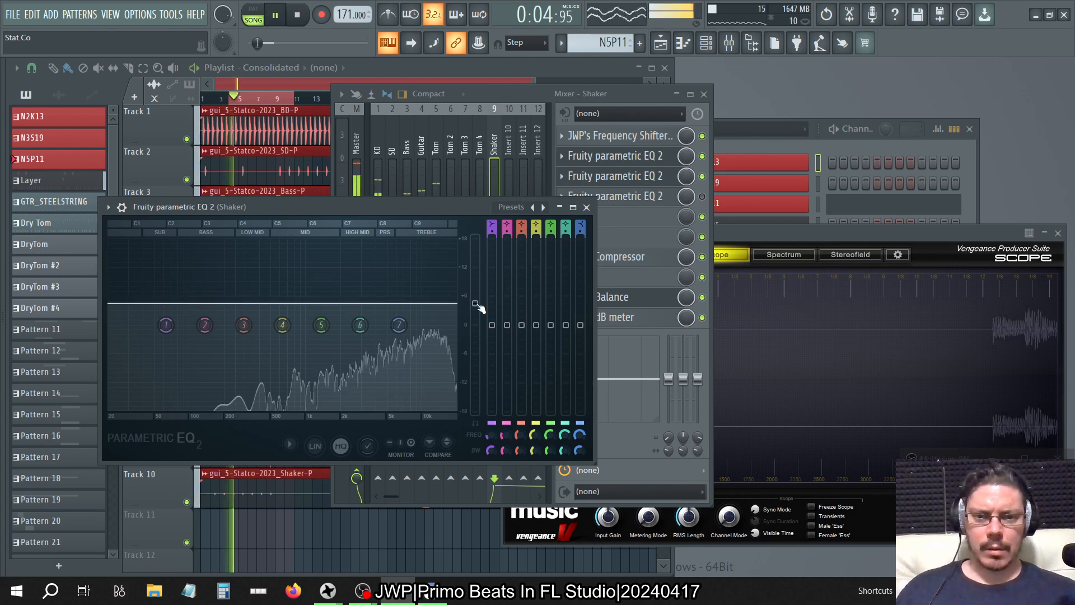
left_click_drag(475, 303, 474, 310)
key("space")
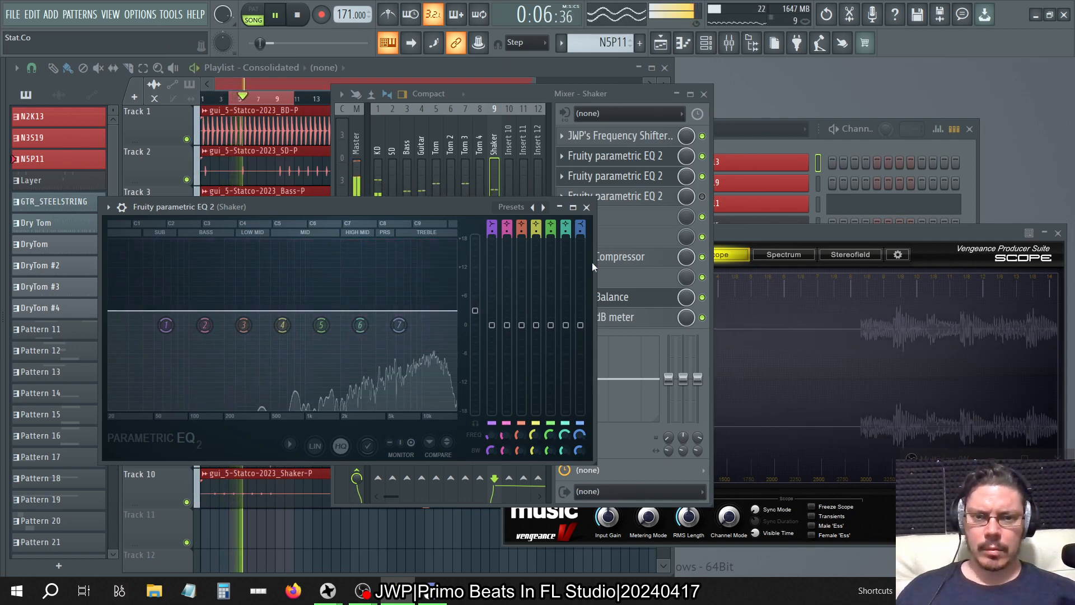
key("space")
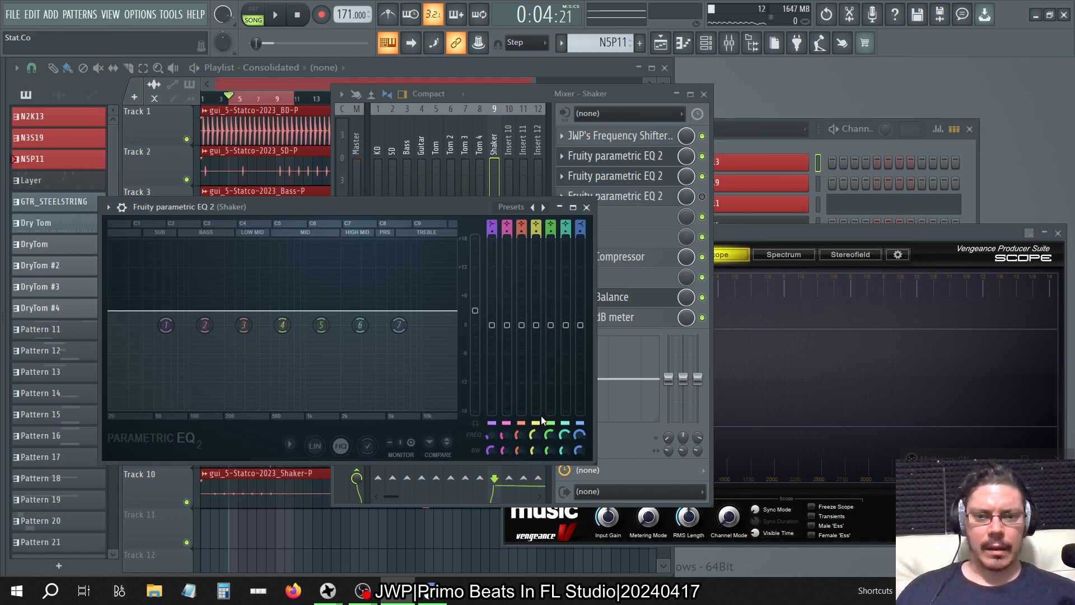
- Compare the looped full mix with the Shaker's second EQ off and on, leaving that EQ enabled
left_click(703, 177)
key("space")
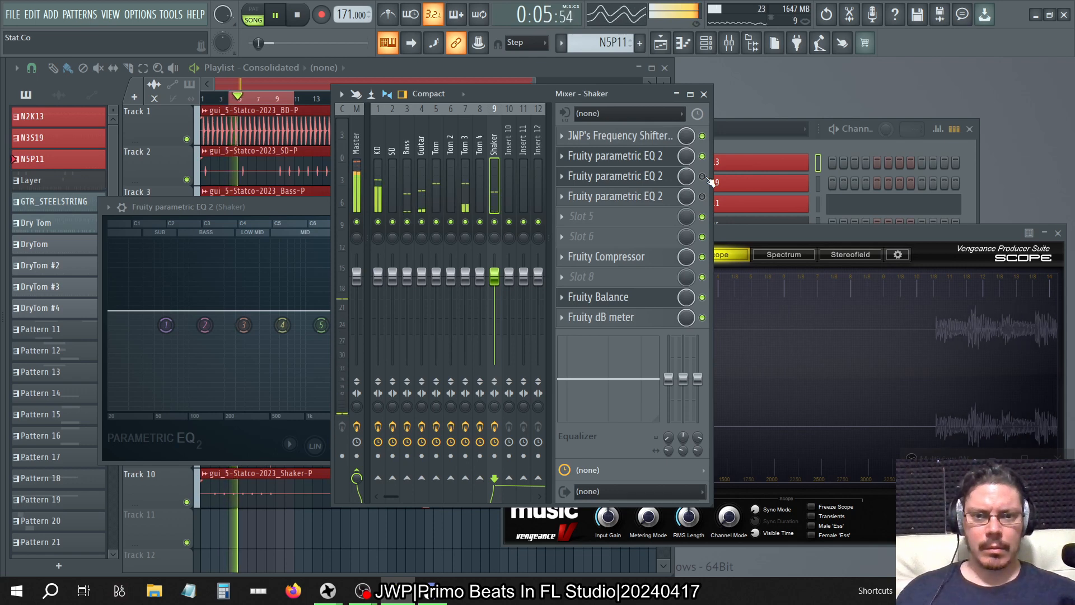
key("space")
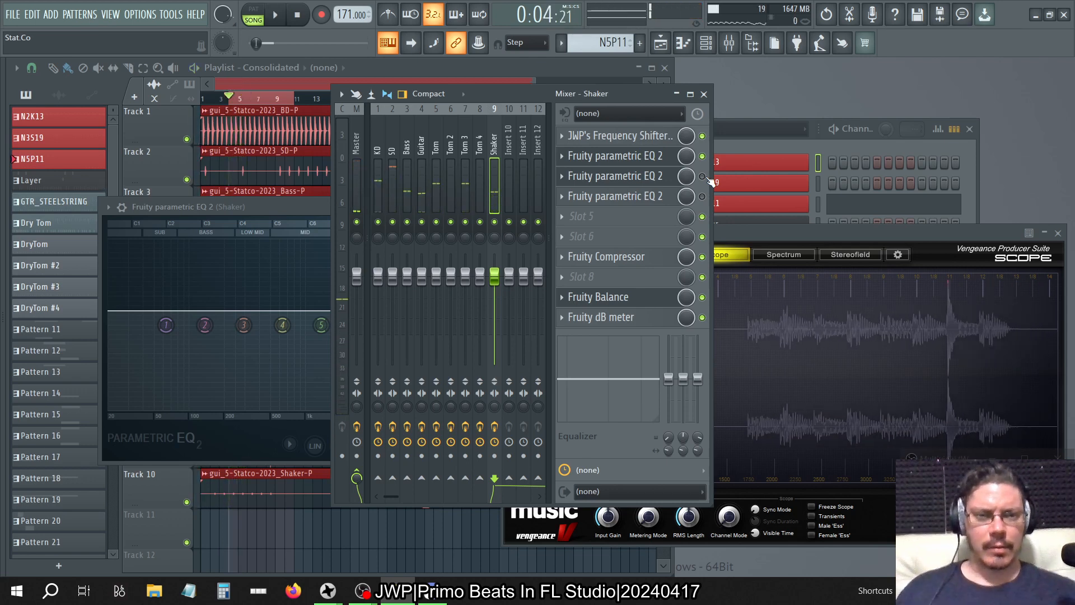
left_click(703, 177)
key("space")
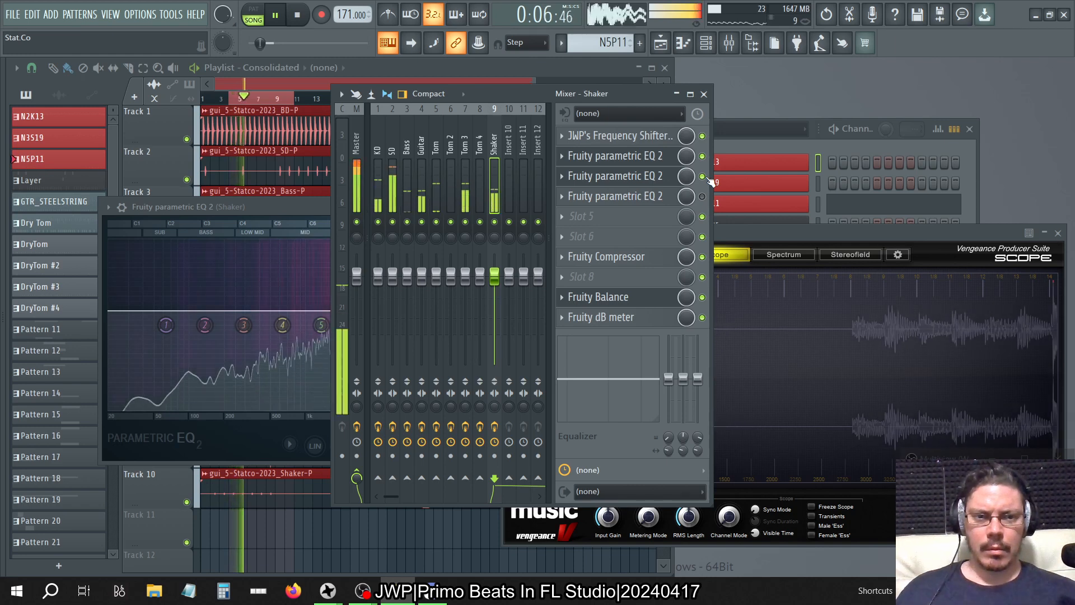
key("space")
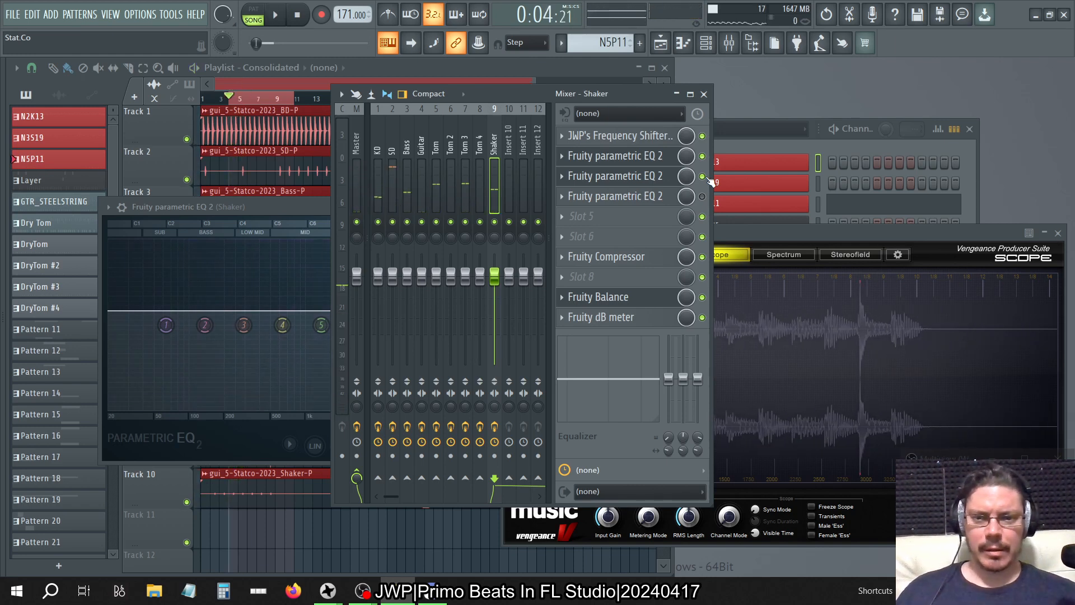
- Set the main level of the Shaker's second EQ to 4.5 dB, audition it in the mix and close the EQ
left_click(312, 212)
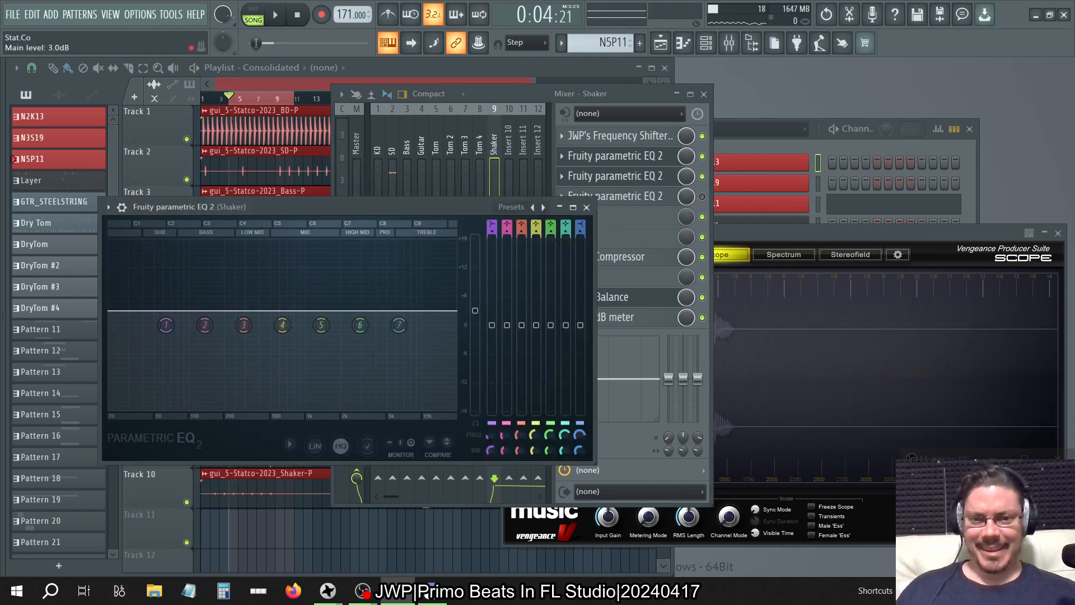
left_click_drag(474, 310, 475, 306)
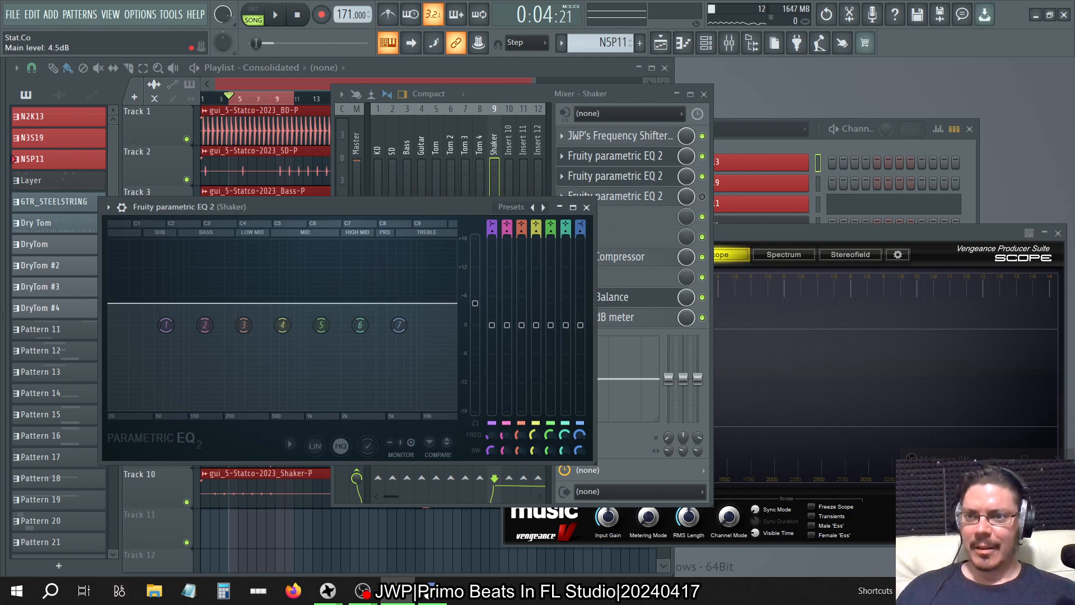
key("space")
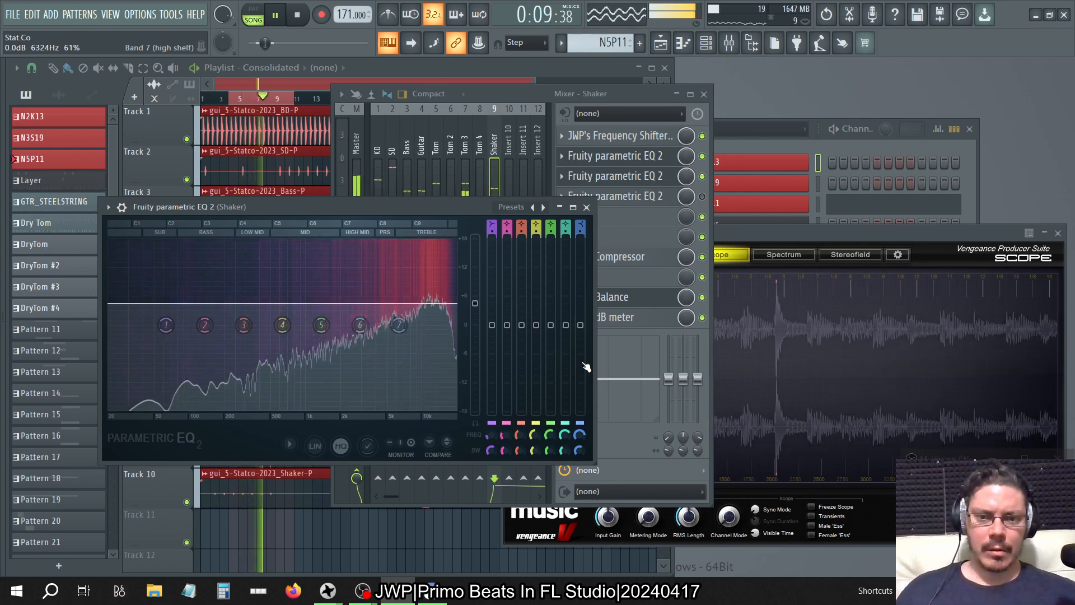
left_click(586, 207)
key("space")
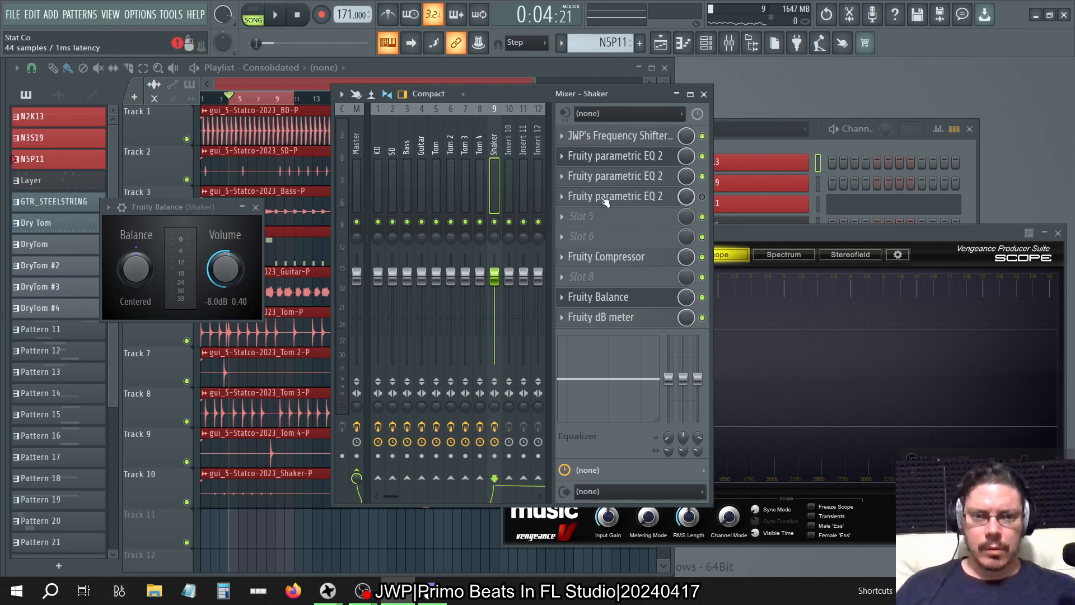
- Delete the disabled third Fruity parametric EQ 2 from slot 4 of the Shaker's effect chain
right_click(574, 202)
left_click(572, 225)
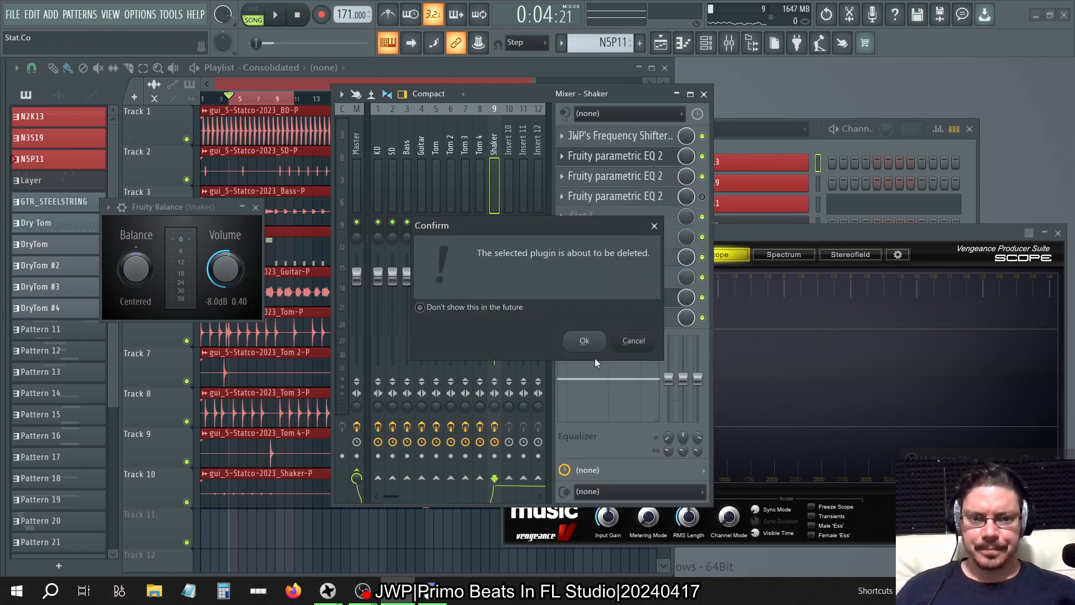
left_click(584, 341)
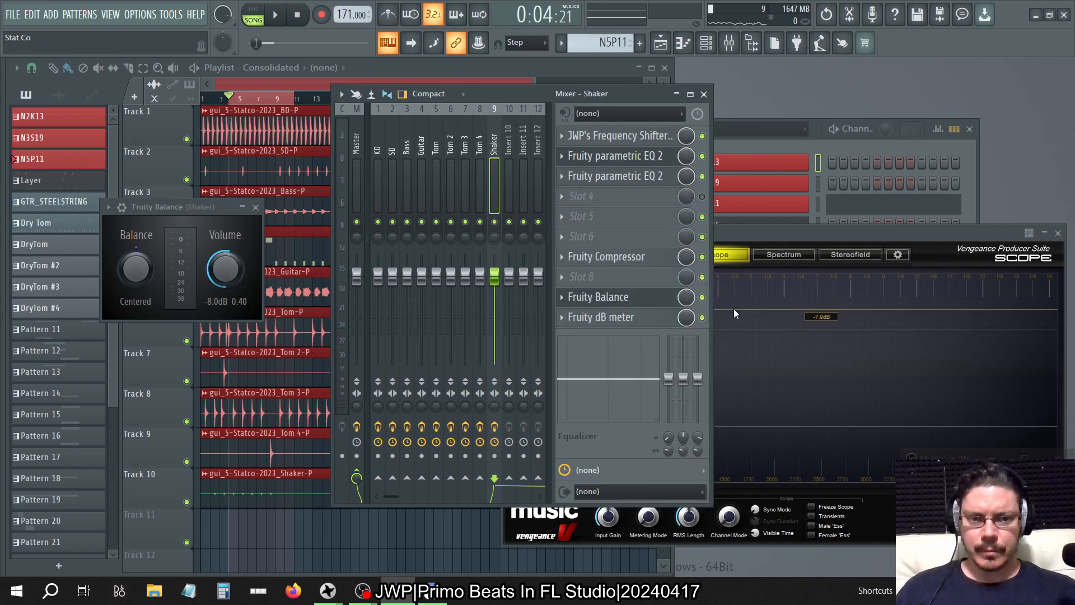
- Close all windows, reopen the mixer and the Shaker's Fruity Balance, and place the plugin beside the mixer
left_click(609, 297)
left_click(609, 301)
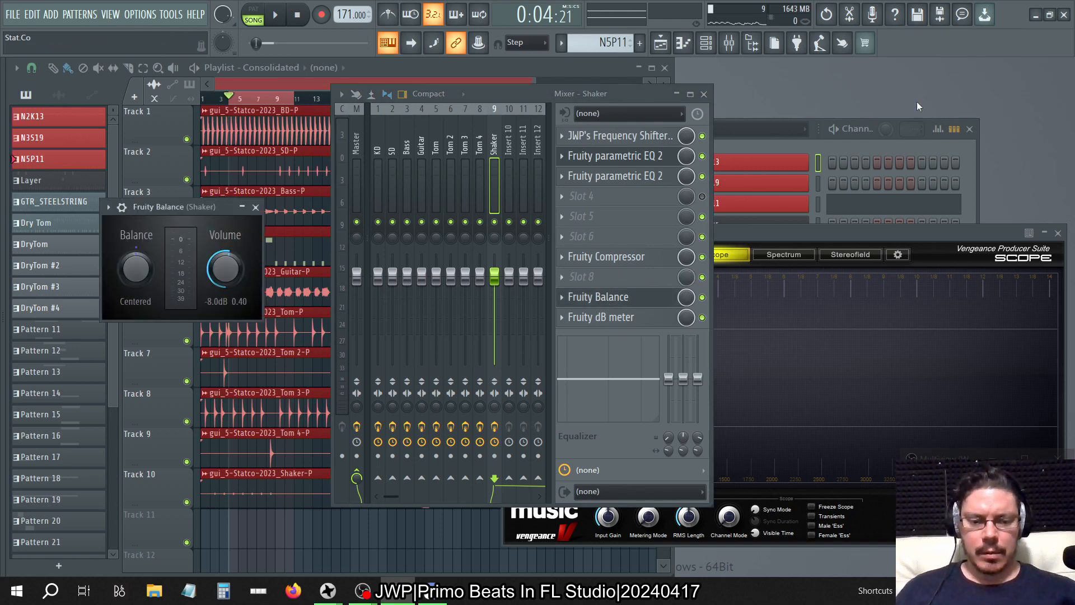
key("F12")
left_click(728, 44)
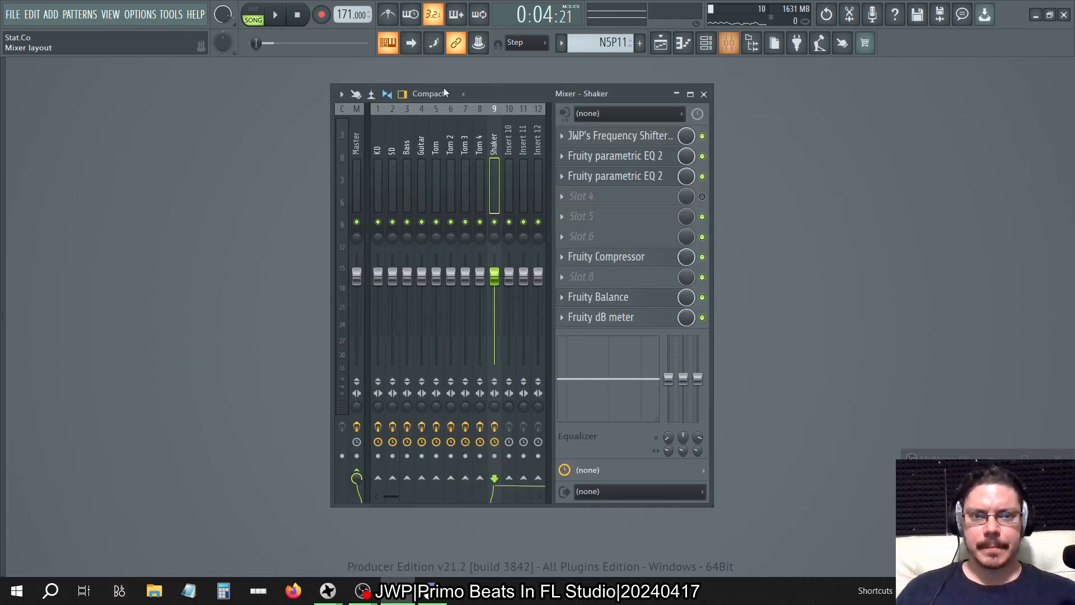
left_click(619, 302)
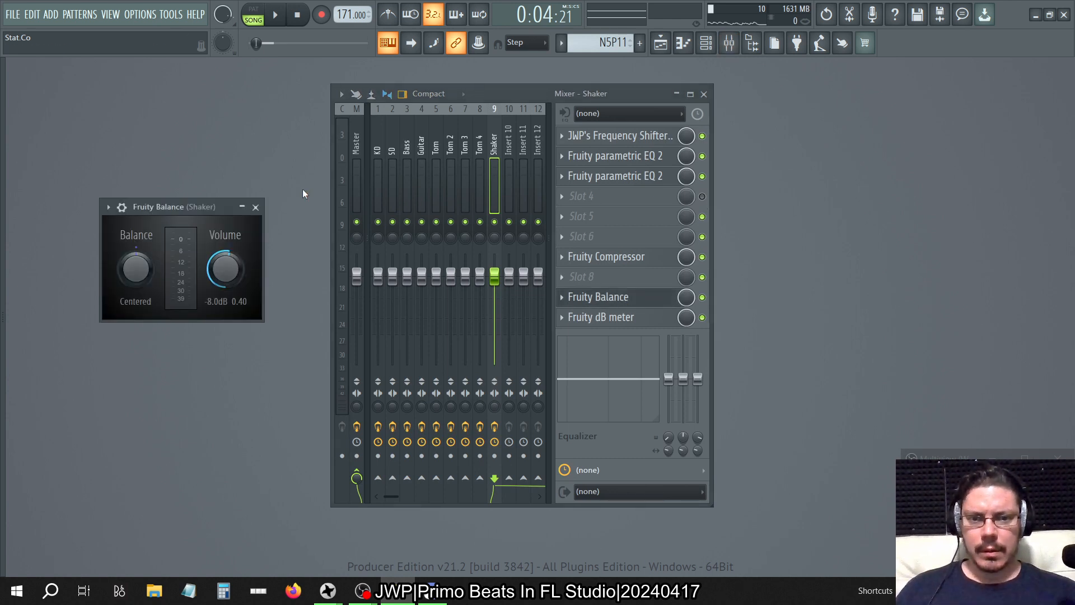
left_click_drag(189, 209, 831, 192)
- Try the Shaker's Fruity Balance volume at -26.6 dB during playback of the full mix
key("space")
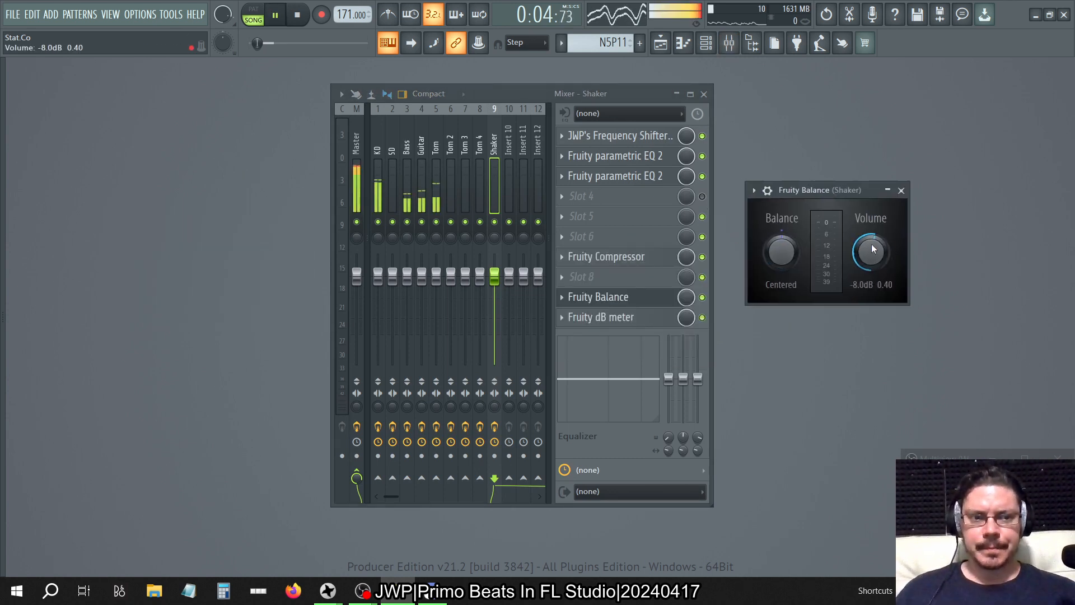
scroll(862, 247, "down", 10)
left_click_drag(865, 249, 865, 238)
key("space")
- Clear the Playlist's loop selection and audition Fruity Balance volumes between -10.3 and -7.5 dB from the song start, settling on -9.0 dB
left_click(660, 43)
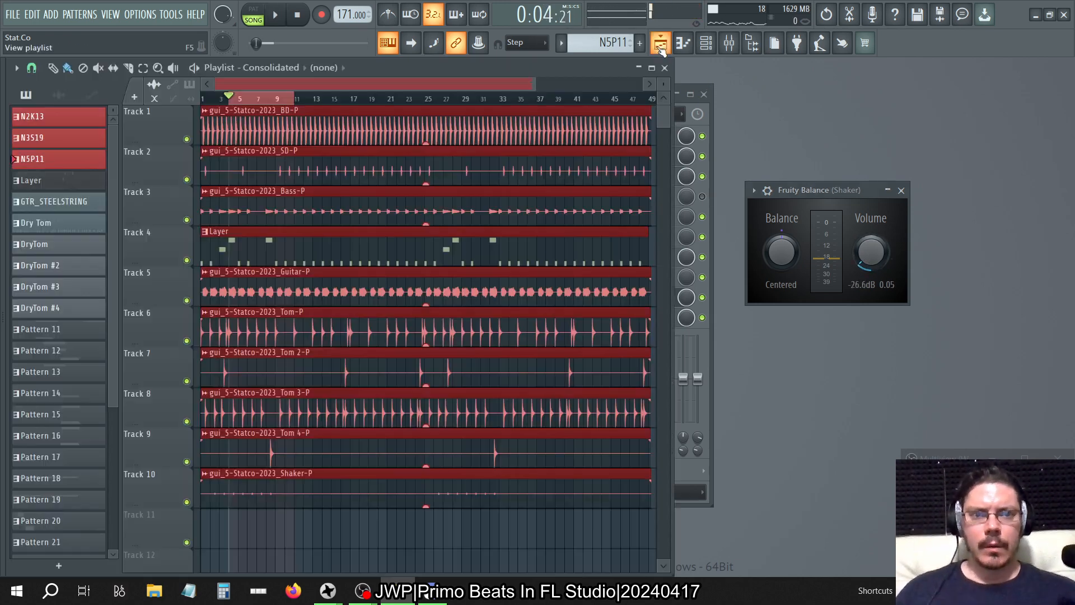
left_click(503, 99, "ctrl")
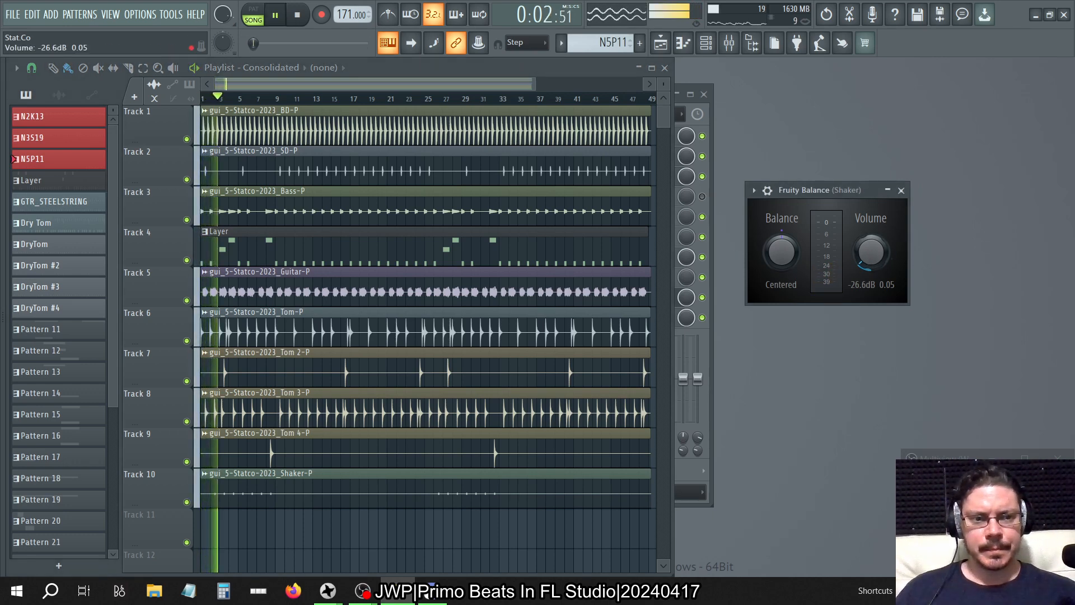
left_click_drag(871, 252, 871, 234)
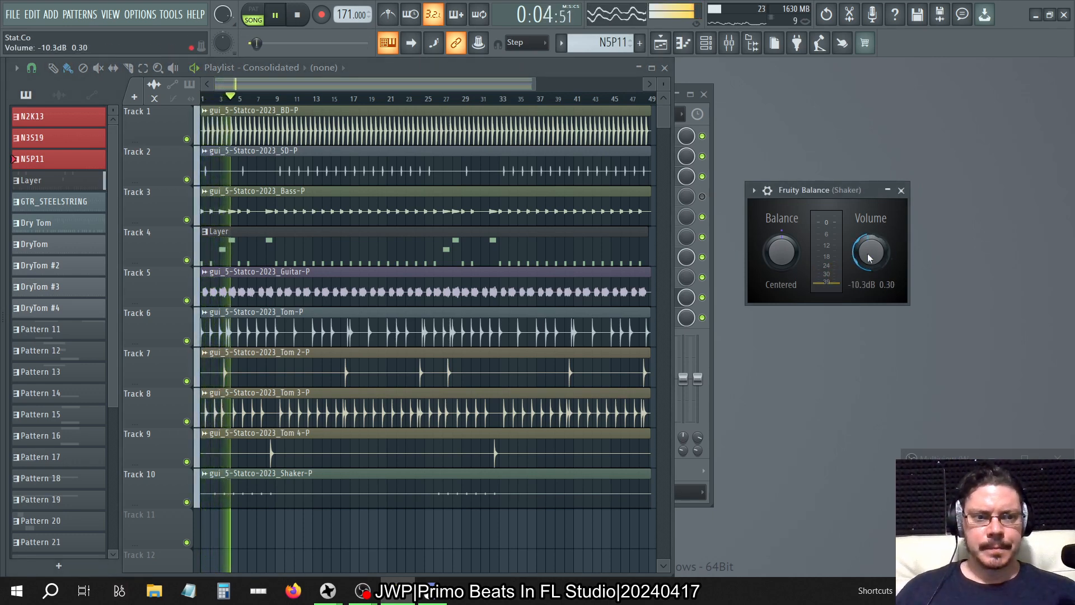
key("space")
key("space")
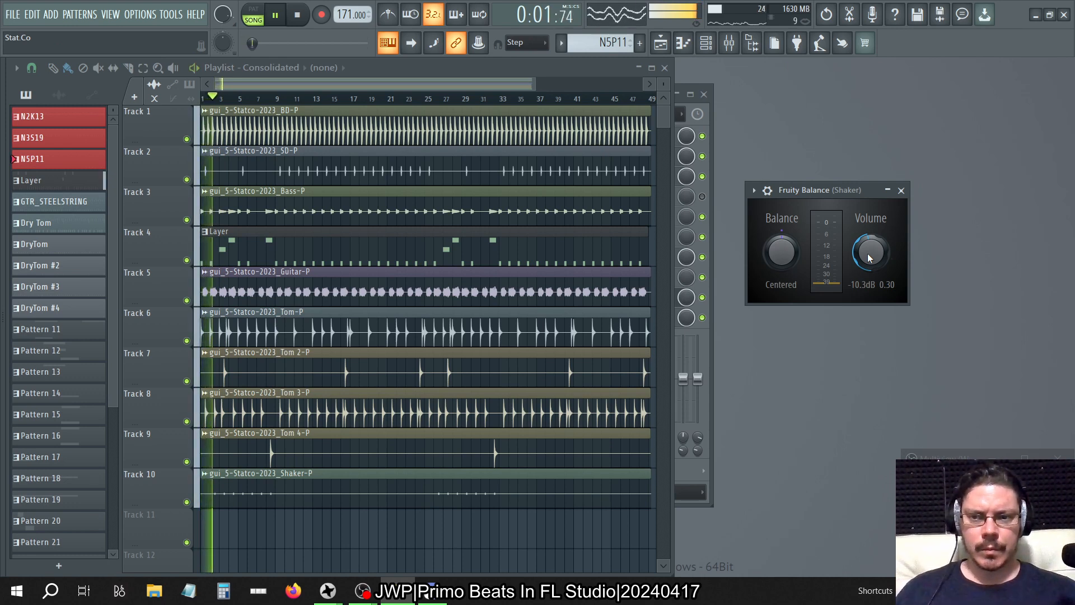
key("space")
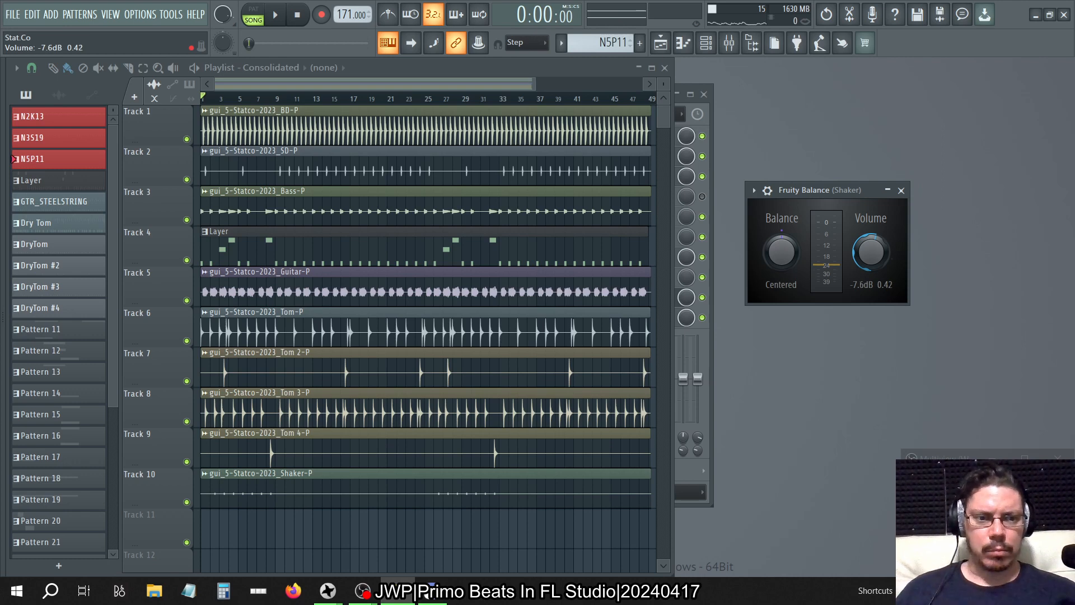
key("space")
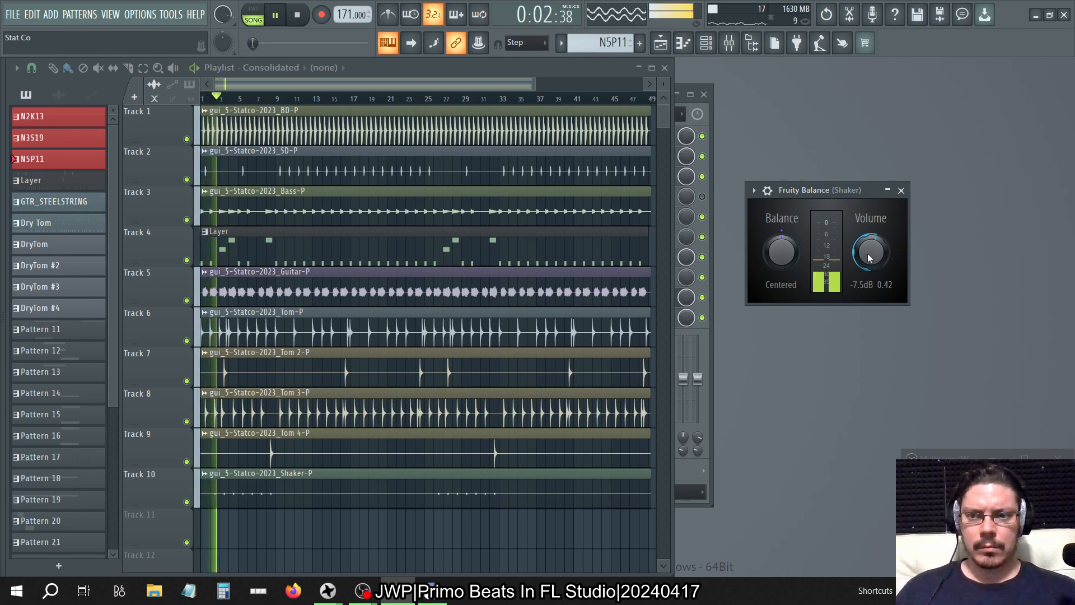
key("space")
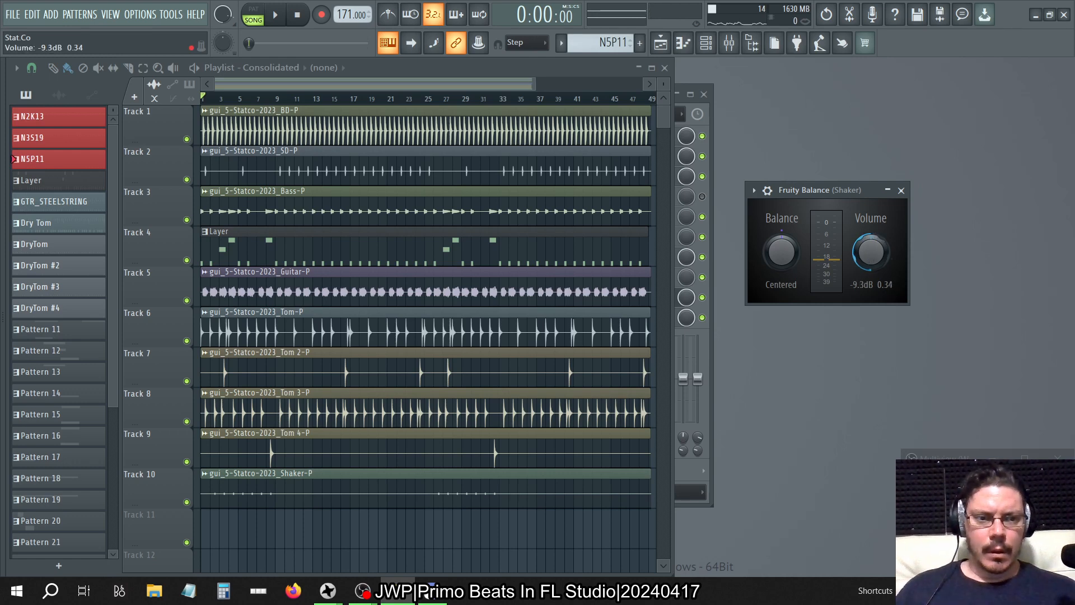
key("space")
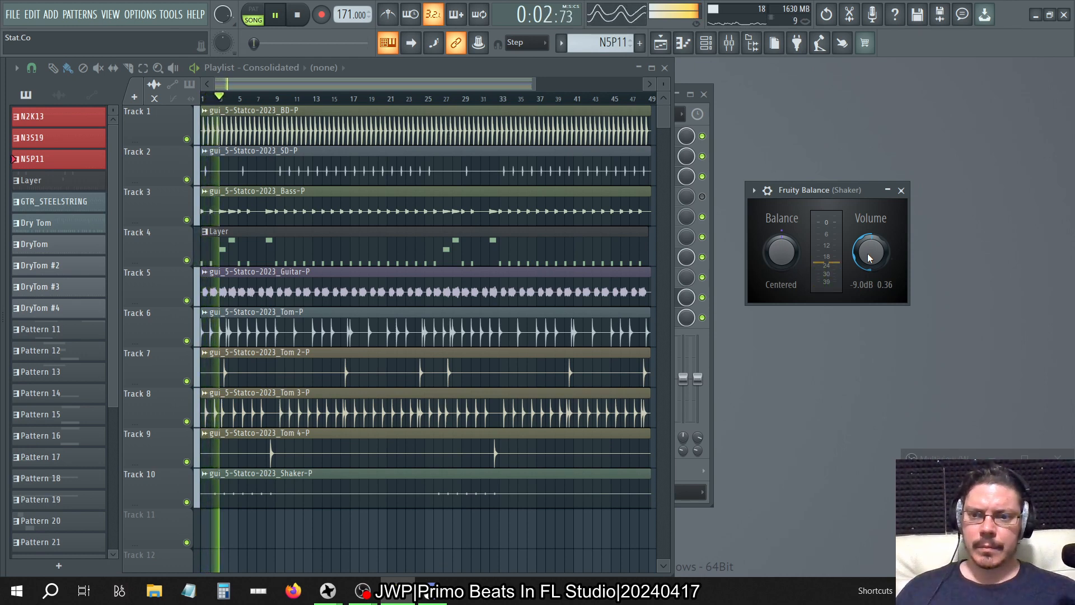
- Try the Shaker's Fruity Balance volume at -10.5 dB, replay the mix from the start, and close the Playlist and plugin
mouse_move(869, 257)
left_mouse_down()
mouse_move(870, 282)
mouse_move(869, 272)
left_mouse_up()
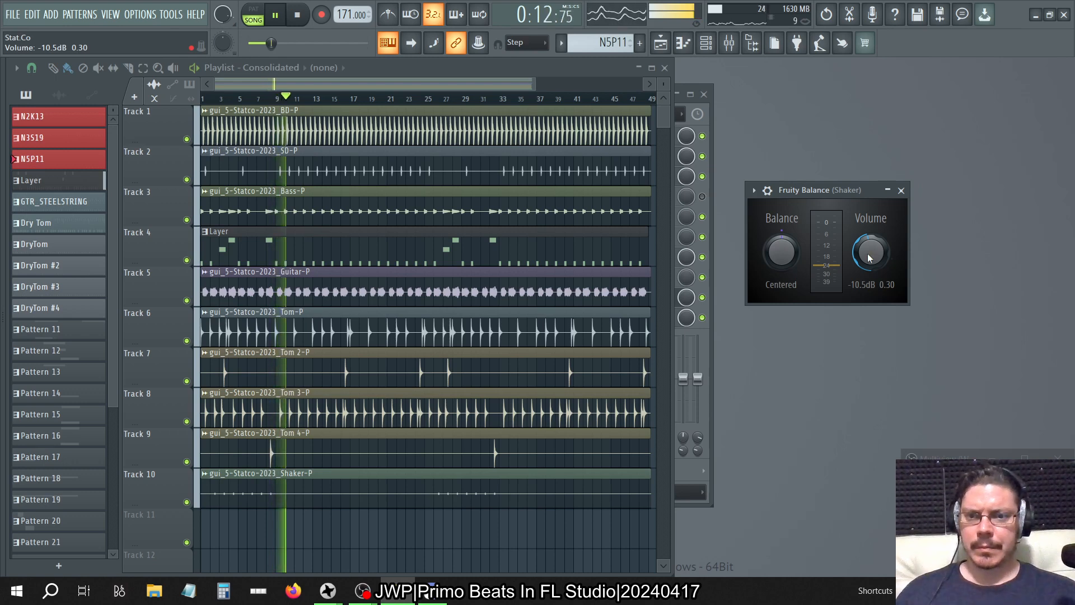
key("space")
key("space")
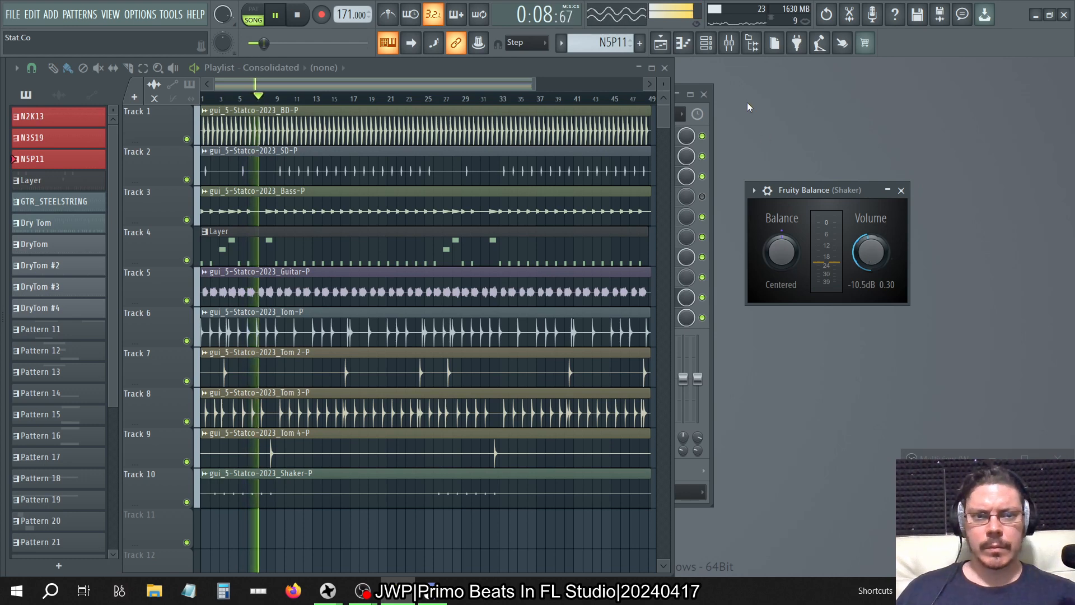
left_click(665, 67)
left_click(901, 190)
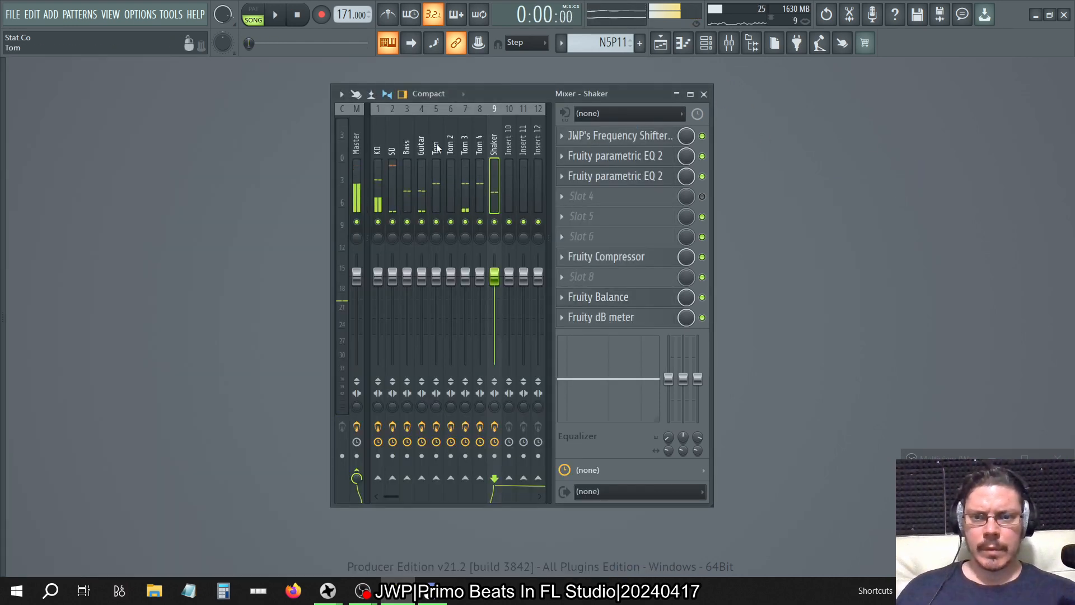
- Check the Master track and the Shaker's Fruity Balance, and play the full mix from the start with the Master track selected
left_click(358, 143)
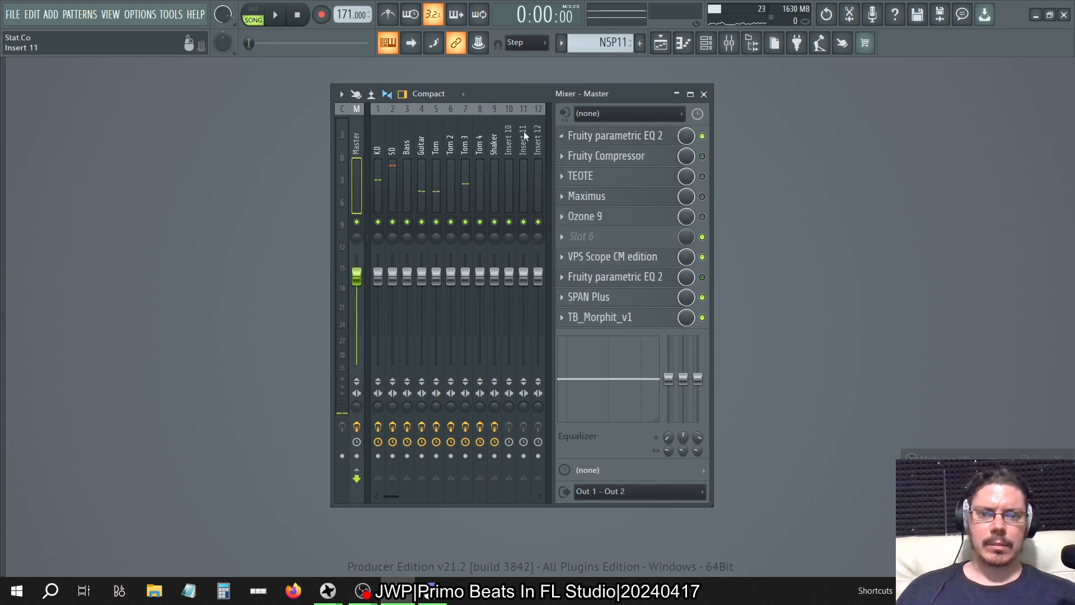
left_click(498, 137)
left_click(623, 302)
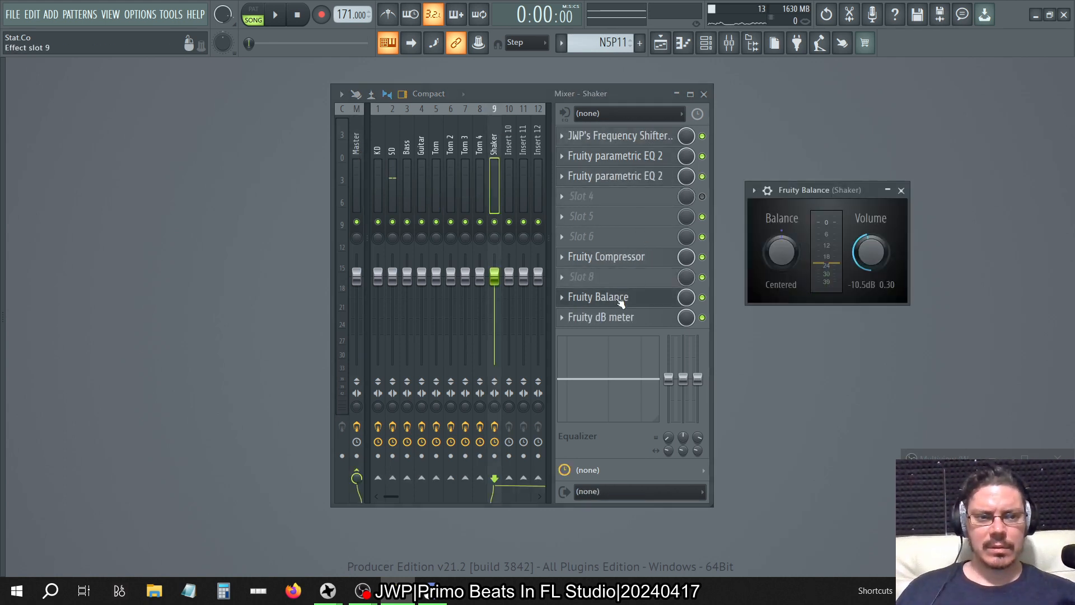
left_click(621, 303)
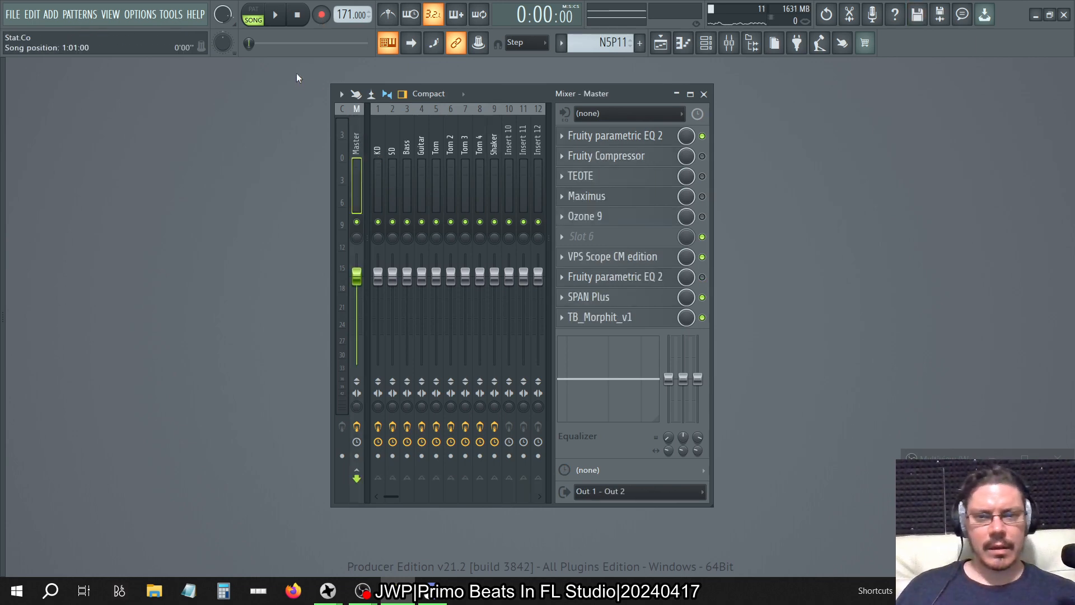
left_click(276, 16)
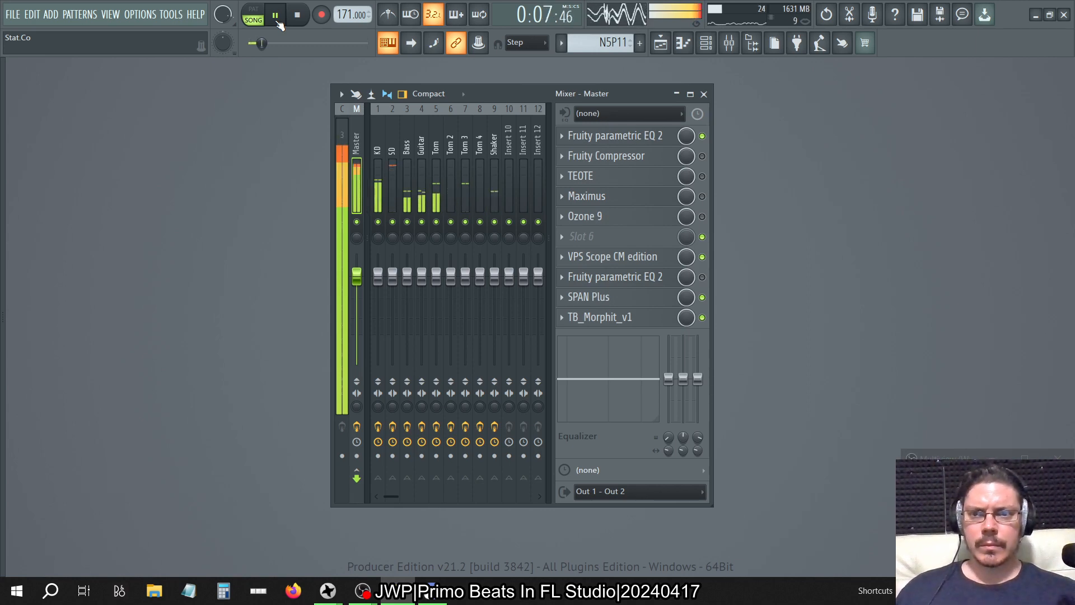
left_click(298, 16)
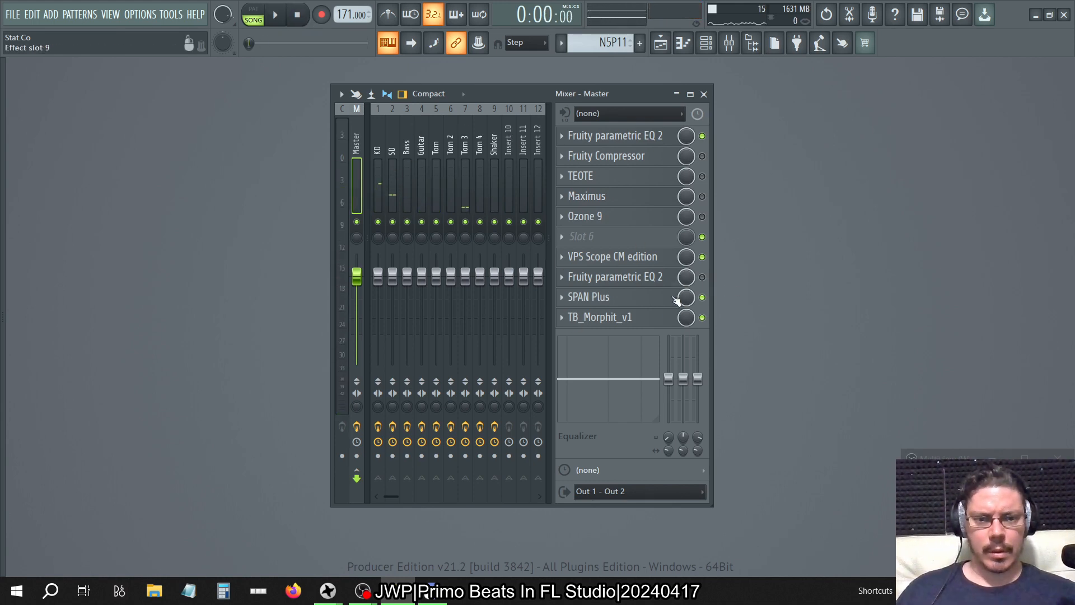
- Try a TB_Morphit_v1 gain of -9.0 dB on the Master during playback and check the Shaker's Fruity Compressor settings
left_click(645, 322)
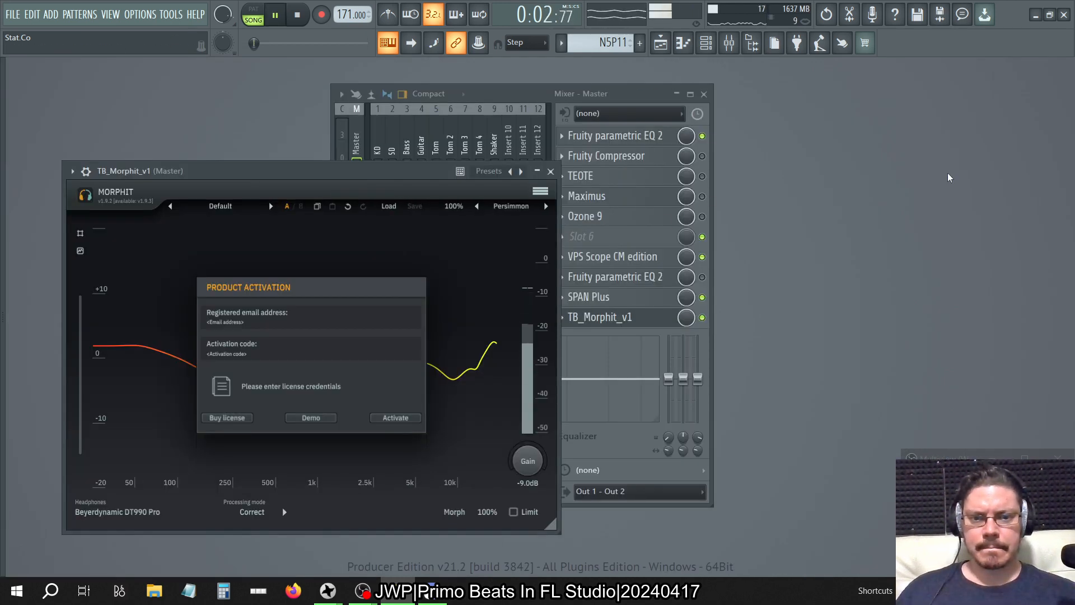
left_click(500, 147)
left_click(608, 257)
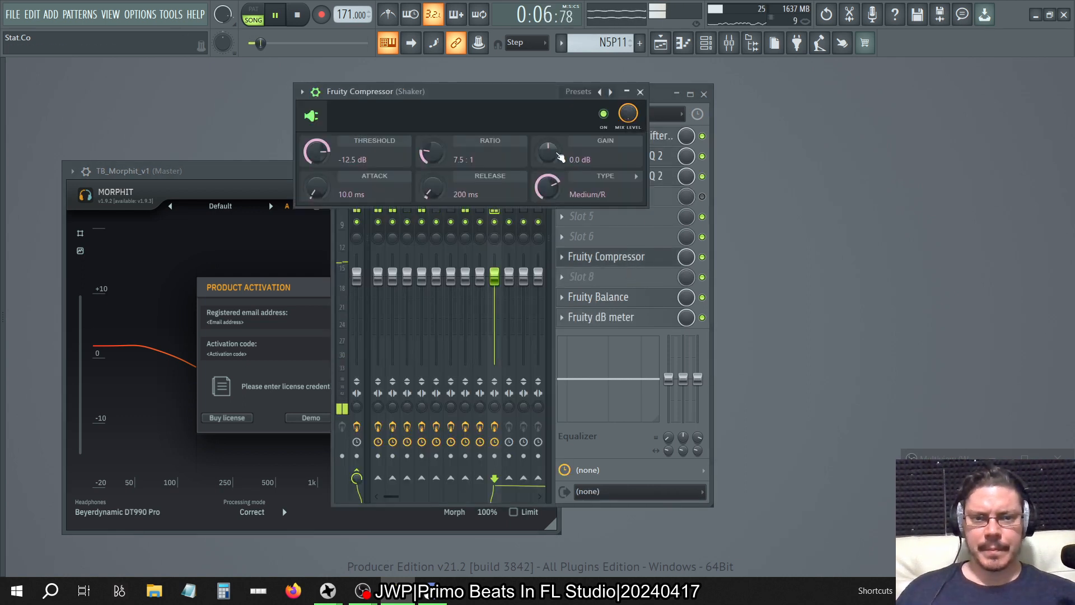
left_click(640, 91)
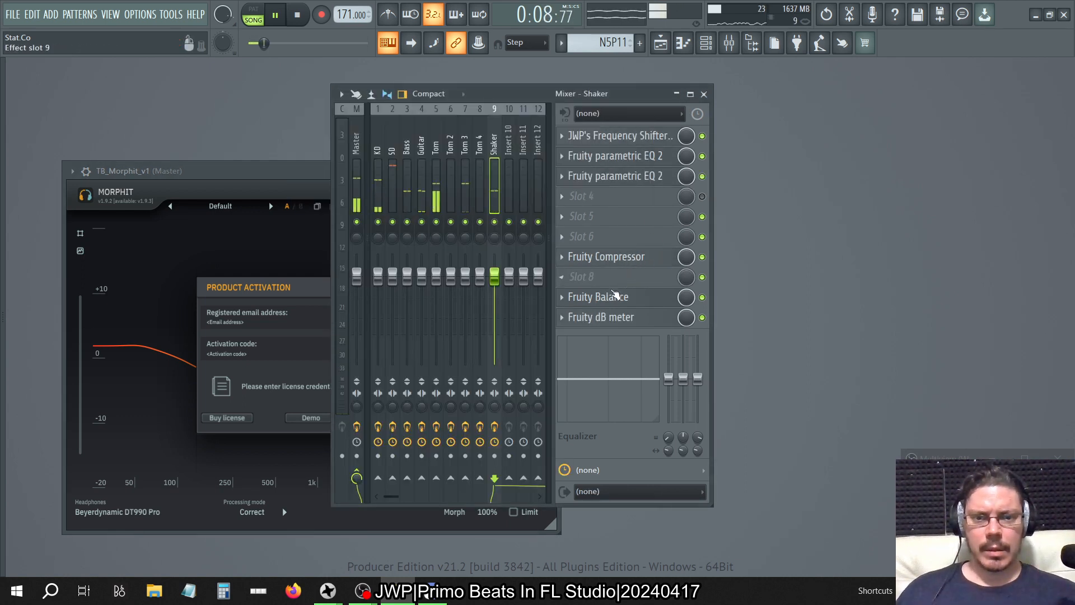
- Raise the Shaker's Fruity Balance volume to -9.1 dB and finally -7.5 dB during playback, and replay the mix from the start
left_click(614, 295)
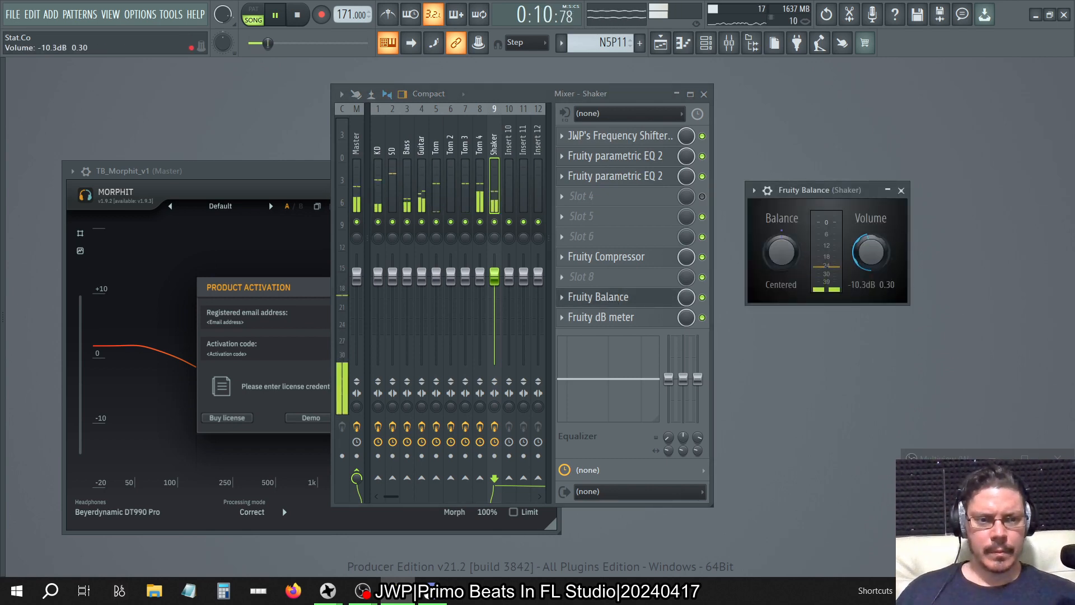
left_click_drag(870, 252, 871, 247)
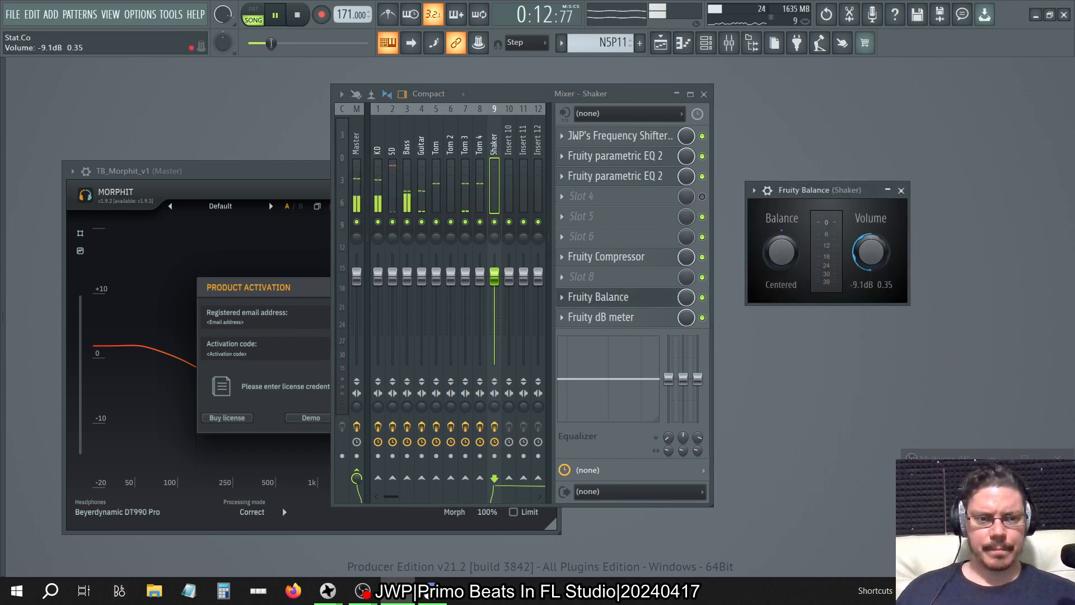
left_click(901, 191)
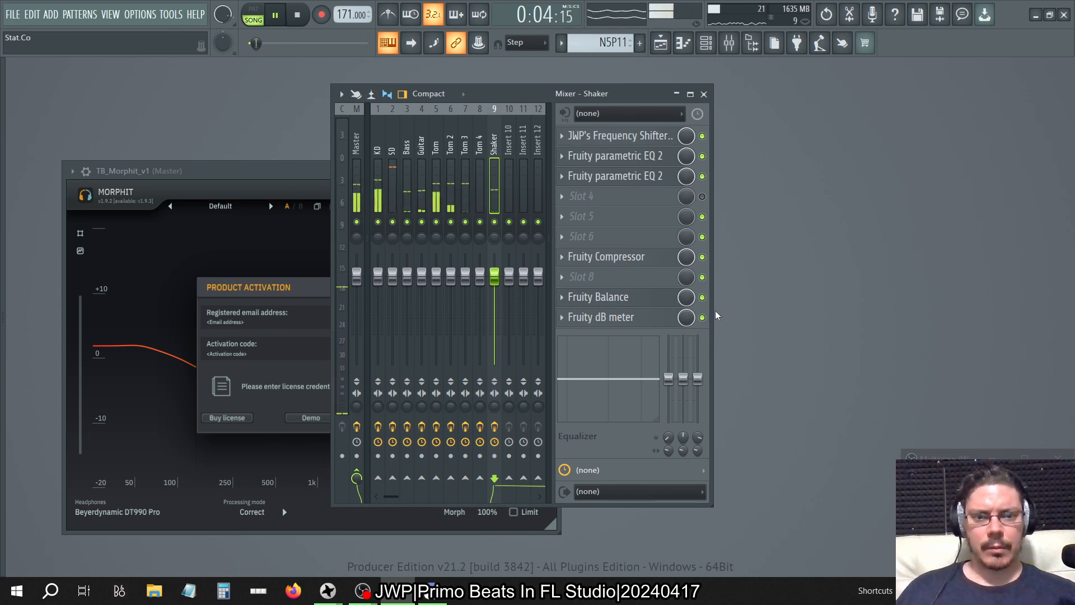
left_click(668, 300)
left_click_drag(870, 252, 871, 250)
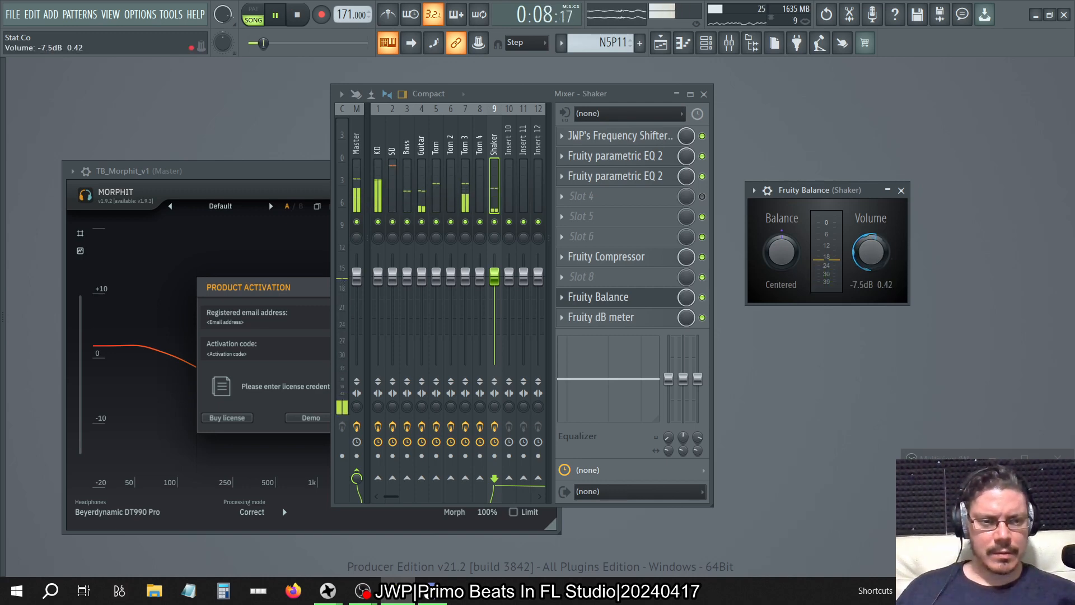
left_click(899, 189)
key("space")
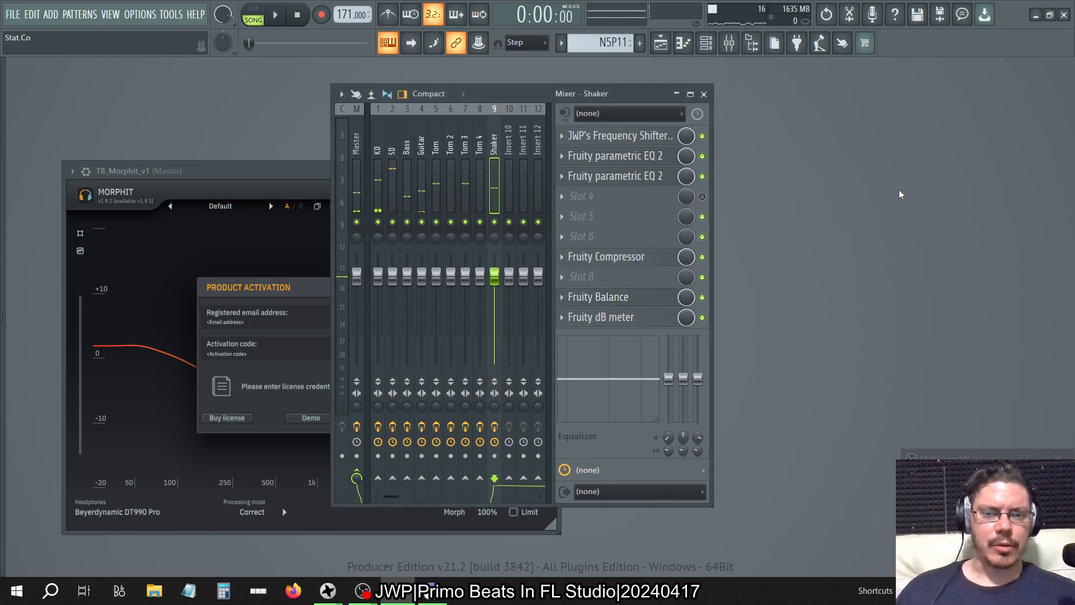
key("space")
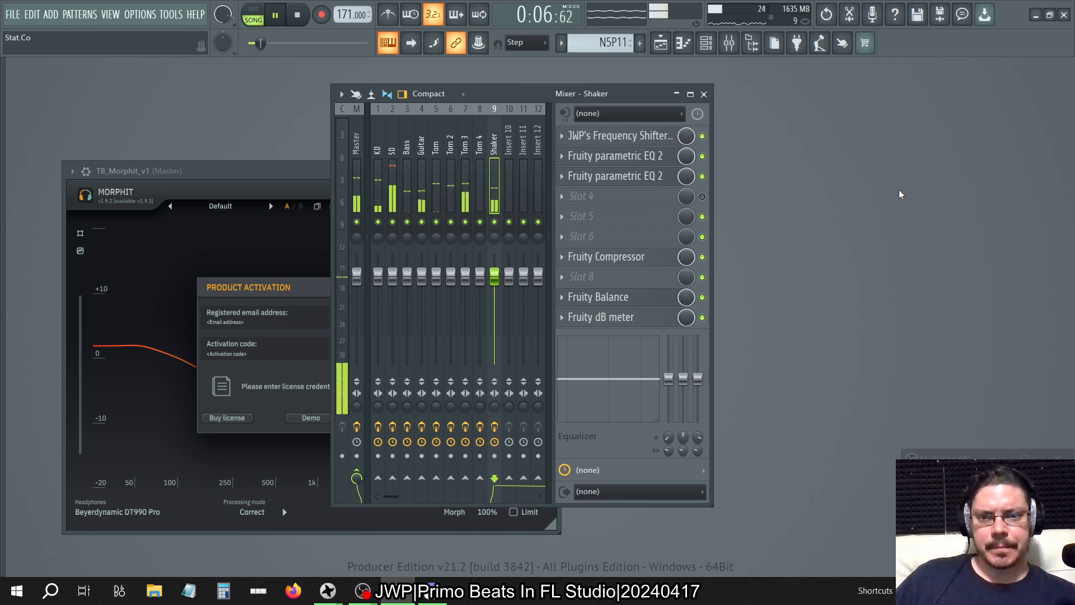
left_click(298, 16)
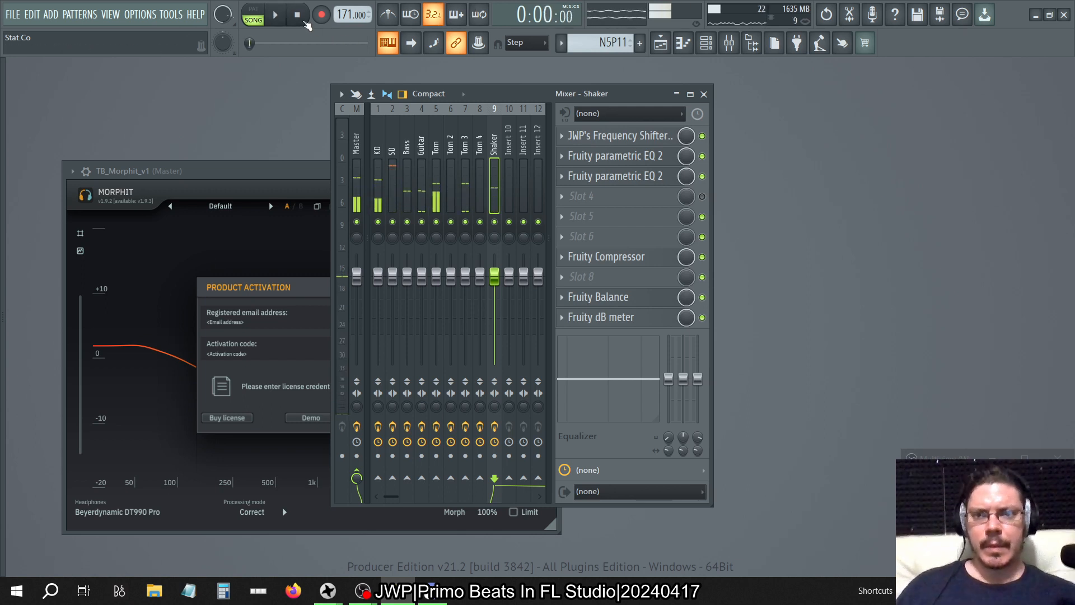
- Try TB_Morphit_v1 at 9.0 dB gain, play the mix from the start twice, and close the plugin
left_click(297, 297)
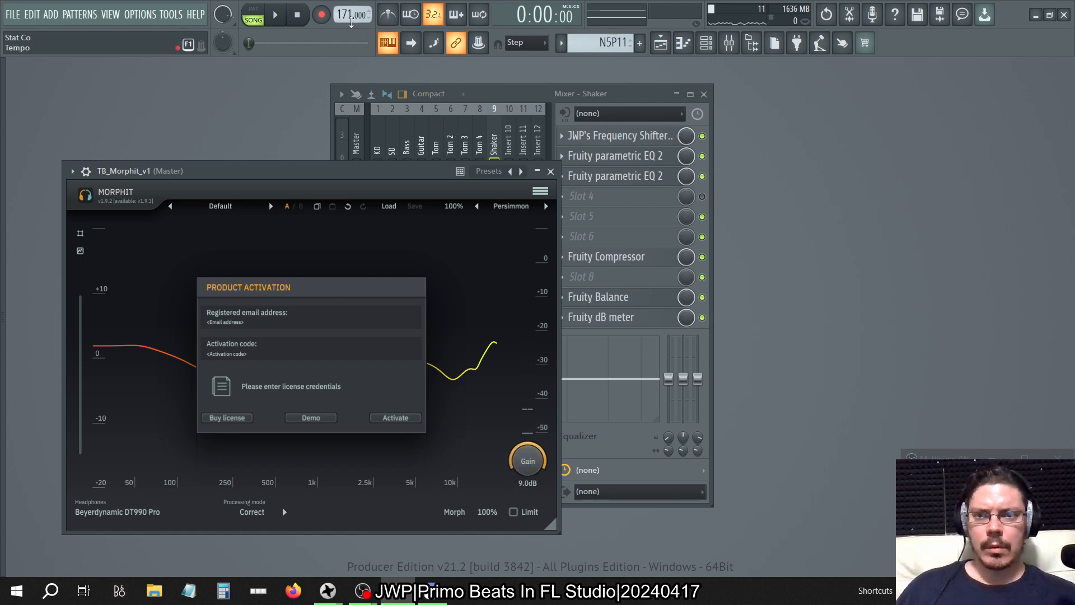
key("space")
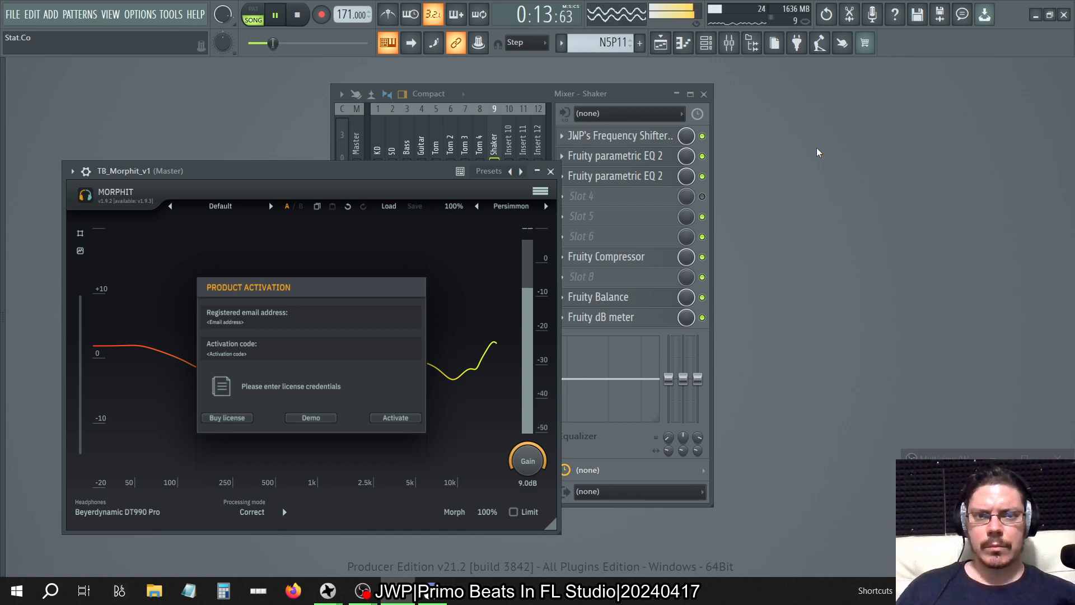
left_click(301, 16)
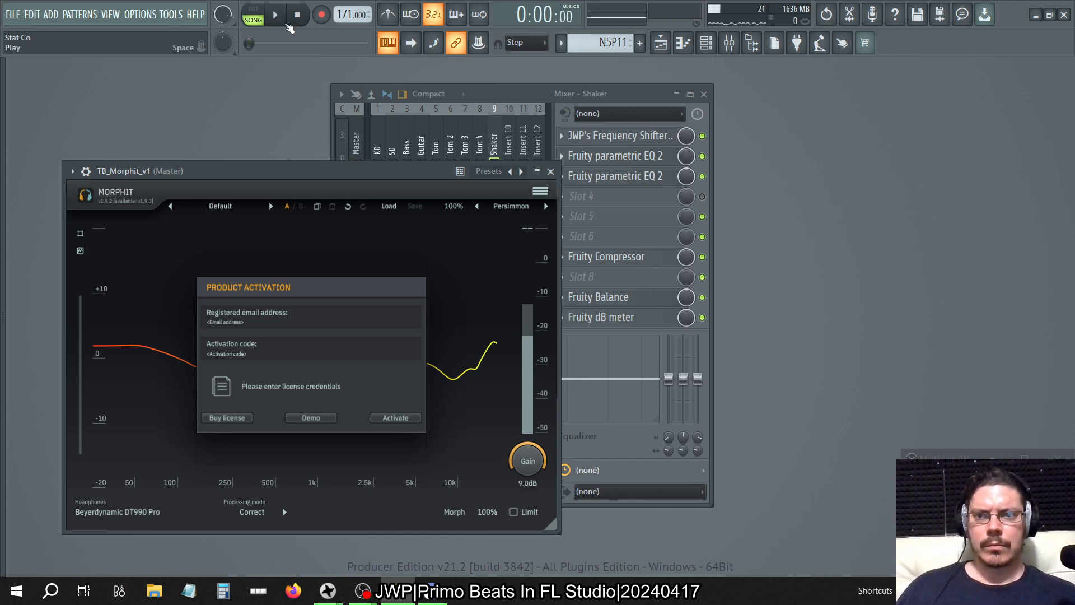
left_click(279, 21)
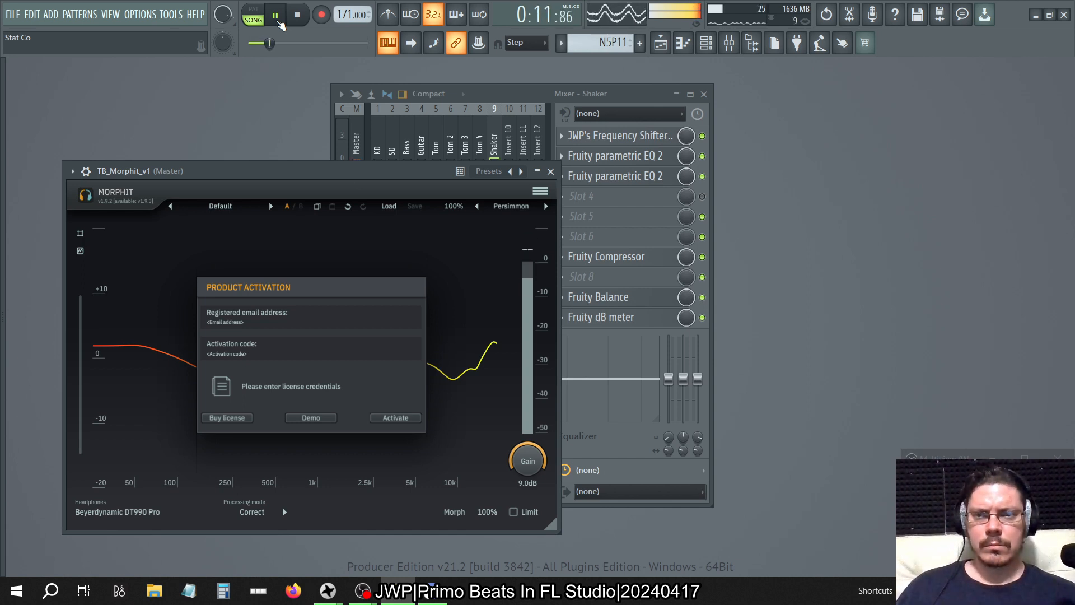
left_click(294, 19)
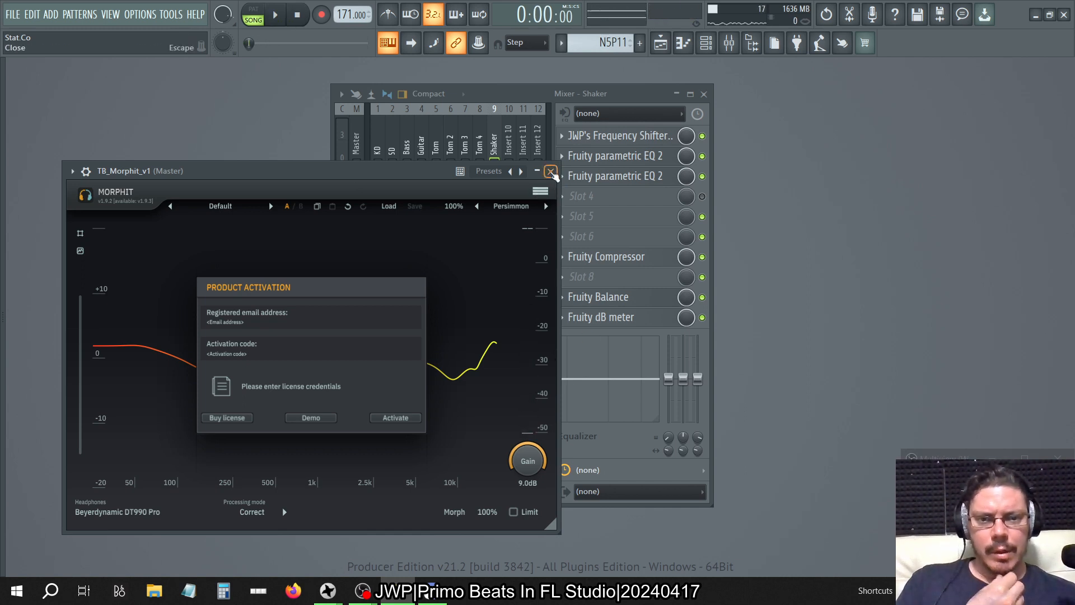
left_click(551, 172)
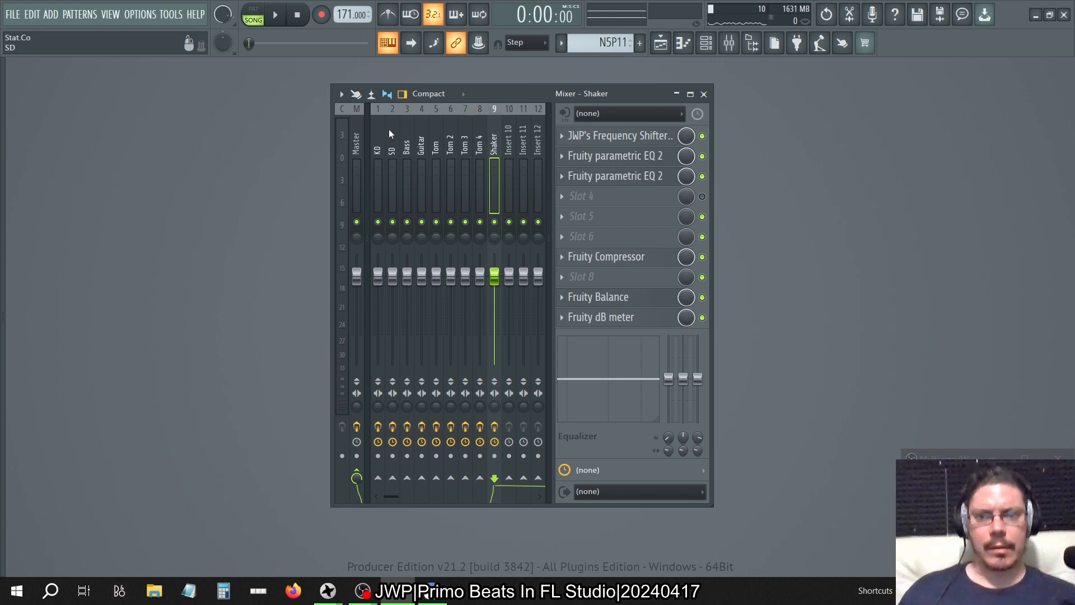
- Reopen TB_Morphit_v1 on the Master track and set its gain to 0.0 dB while the mix plays
left_click(357, 134)
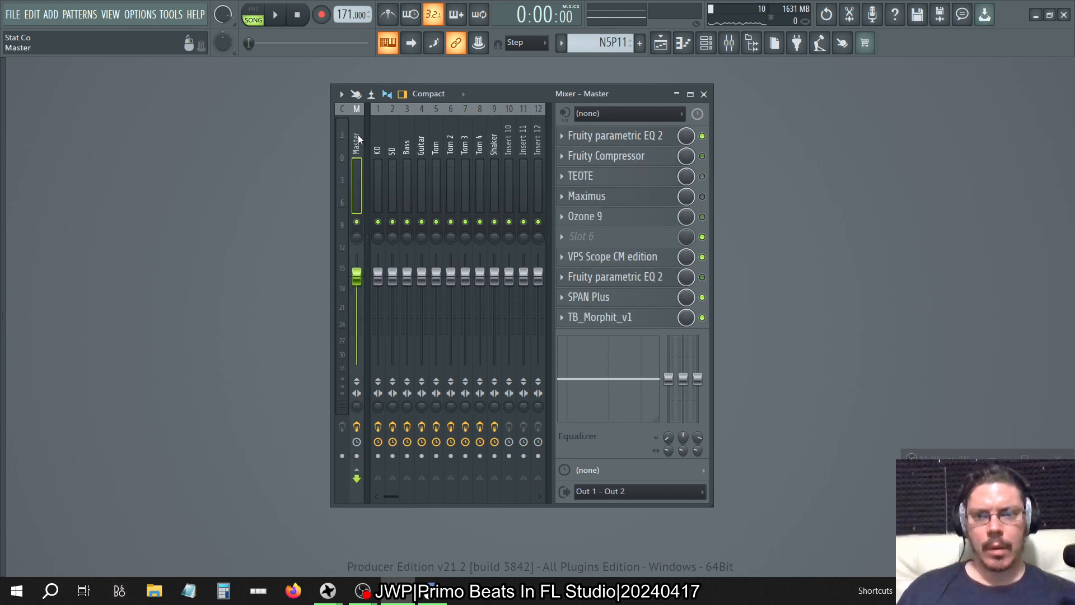
left_click(637, 317)
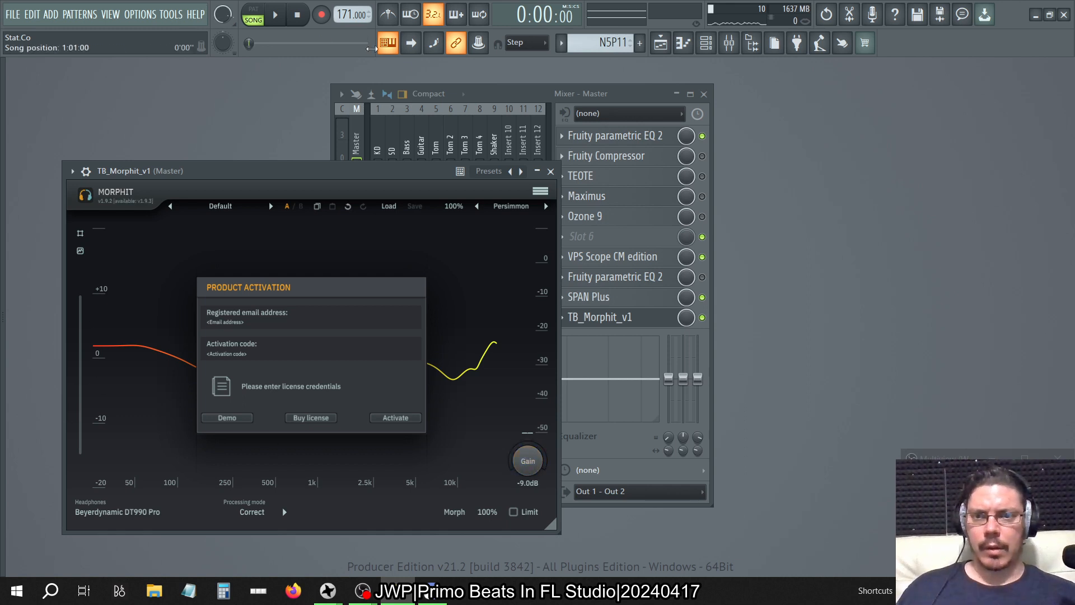
key("space")
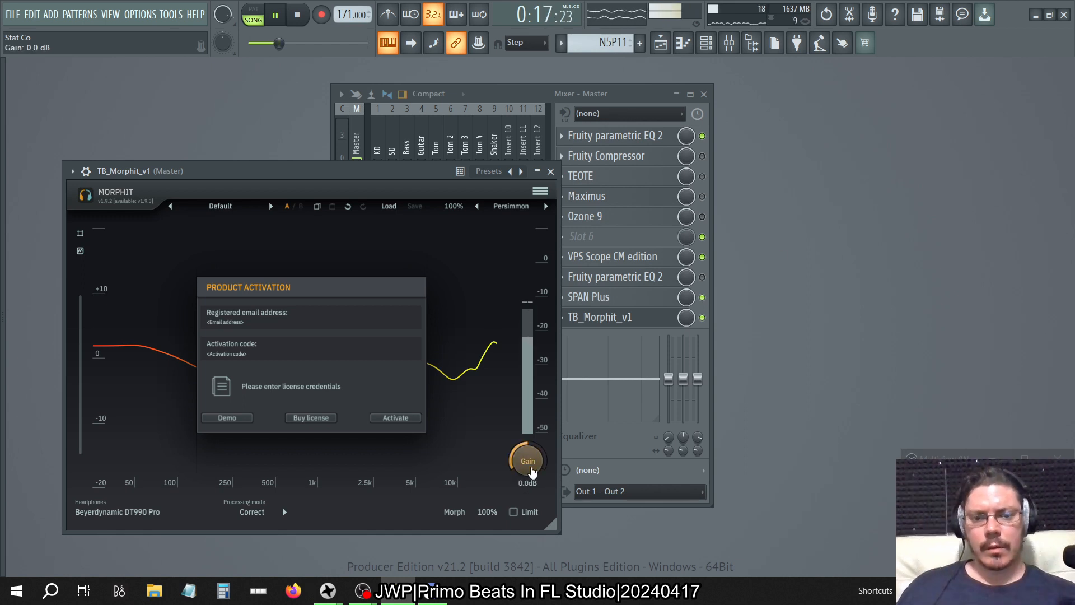
key("space")
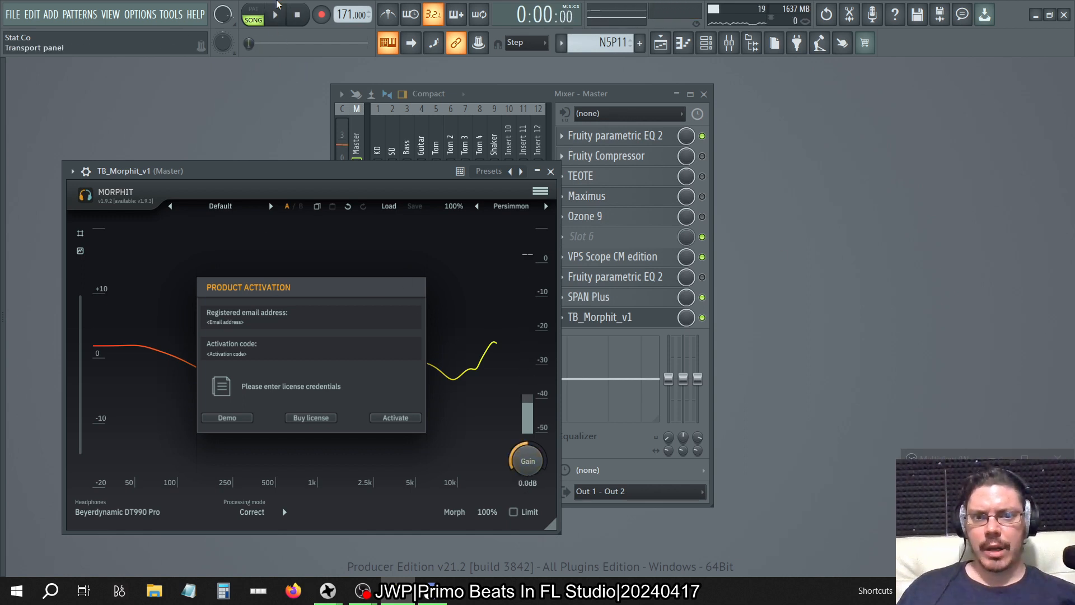
- Open the Playlist and audition the full mix from bar 23
key("F5")
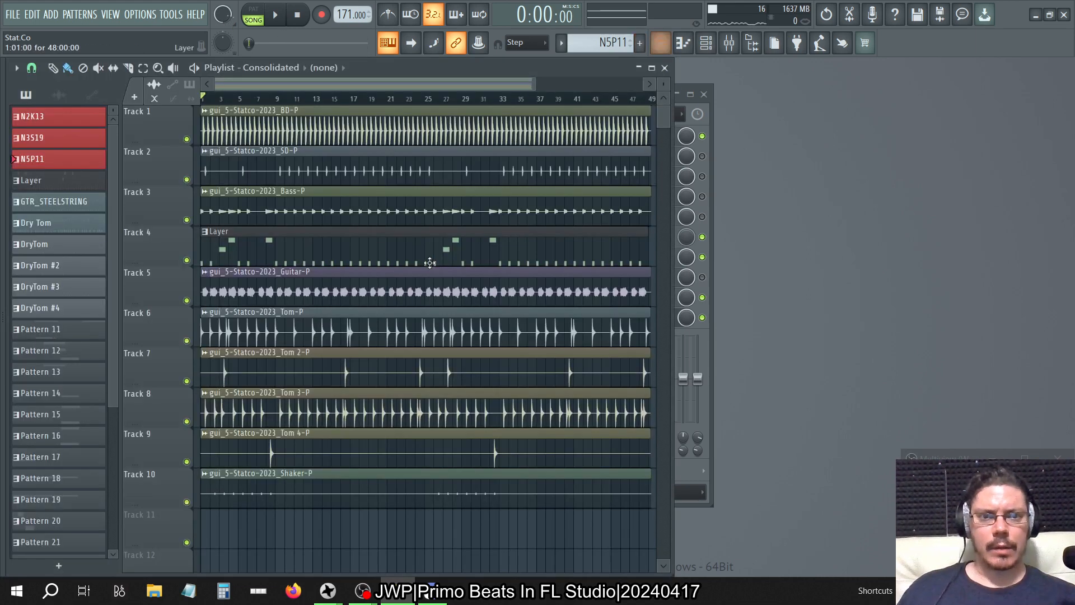
left_click(407, 99)
left_click(275, 15)
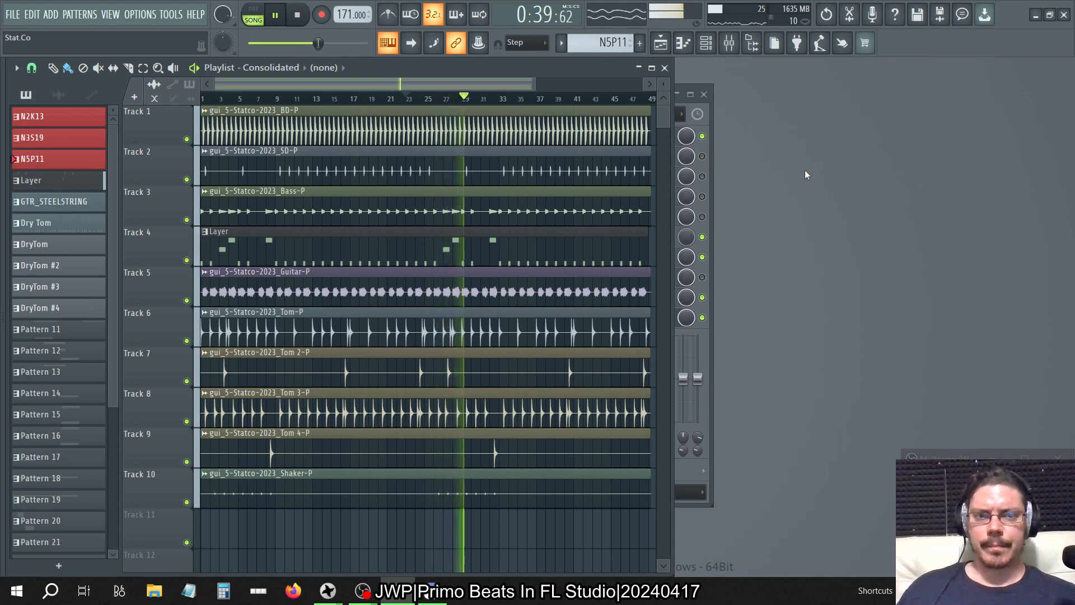
key("space")
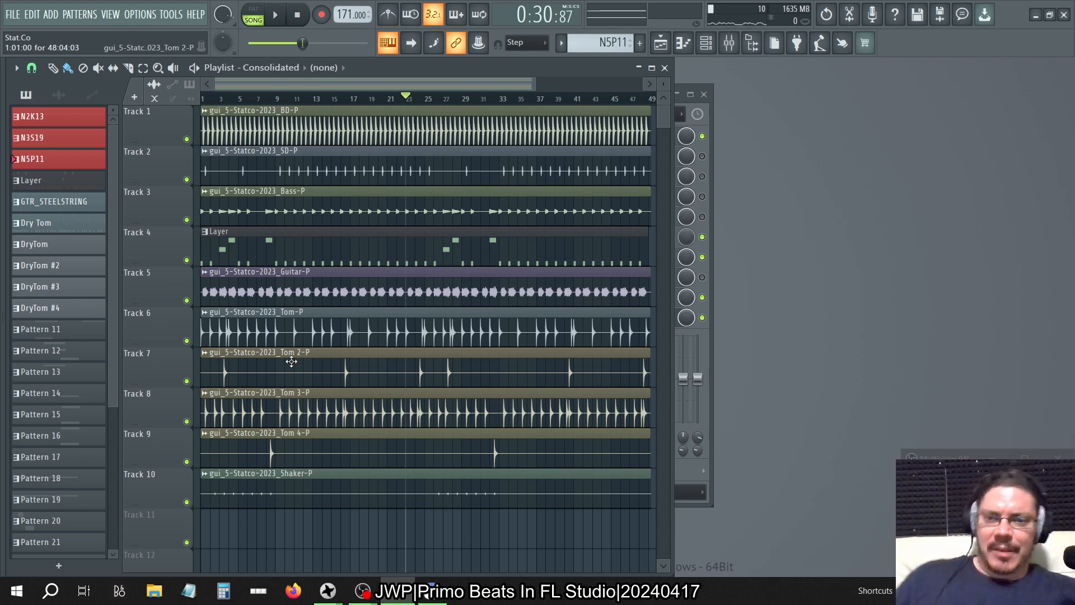
left_click(275, 15)
left_click(297, 15)
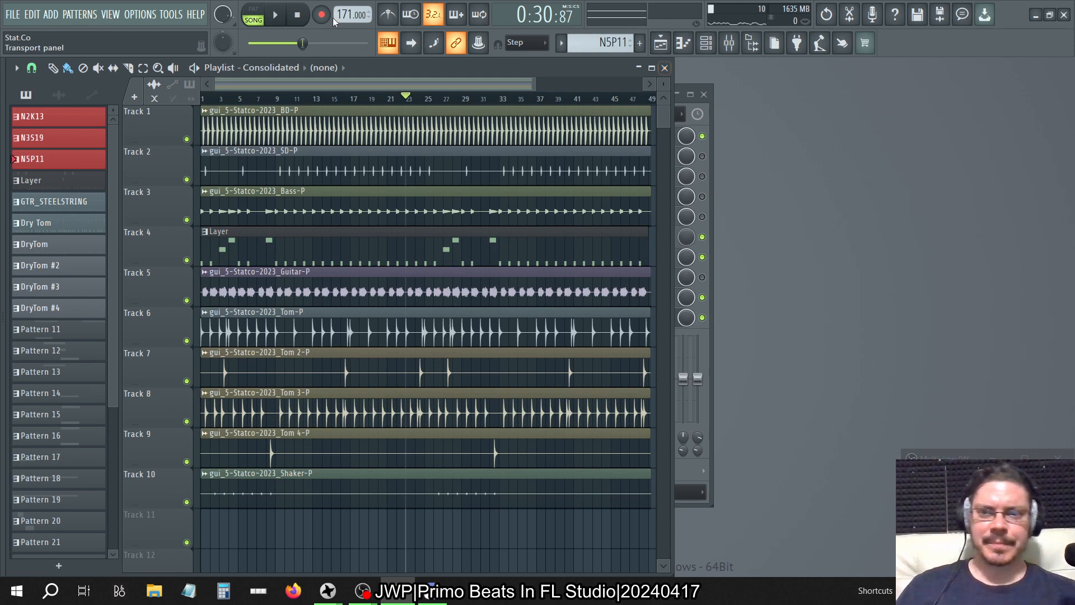
- Play the opening bars of the mix from the song start, stop playback, and close the Playlist
left_click(296, 15)
left_click(276, 15)
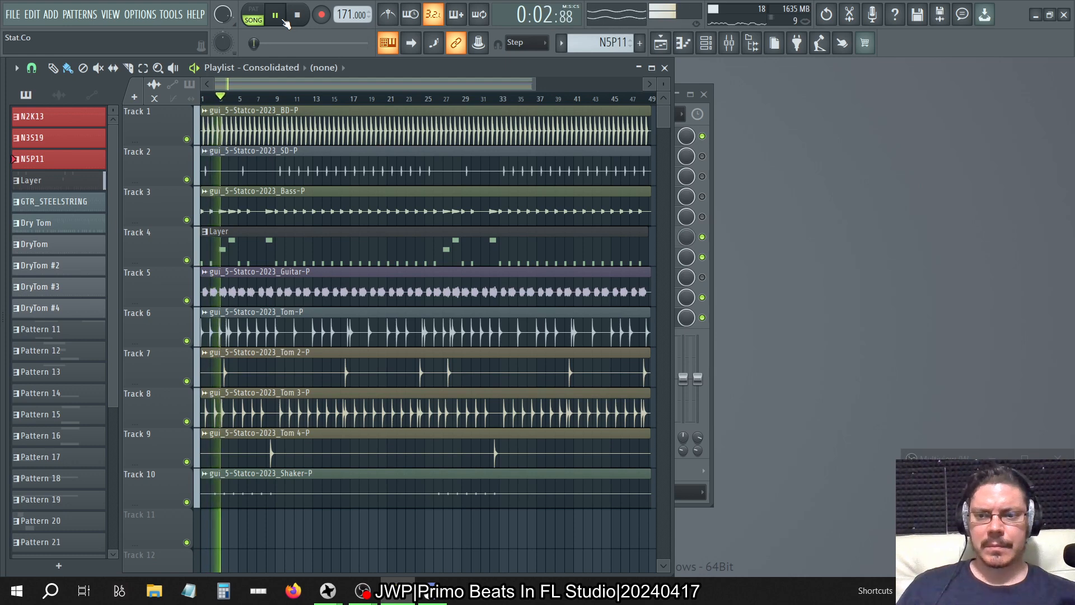
left_click(306, 15)
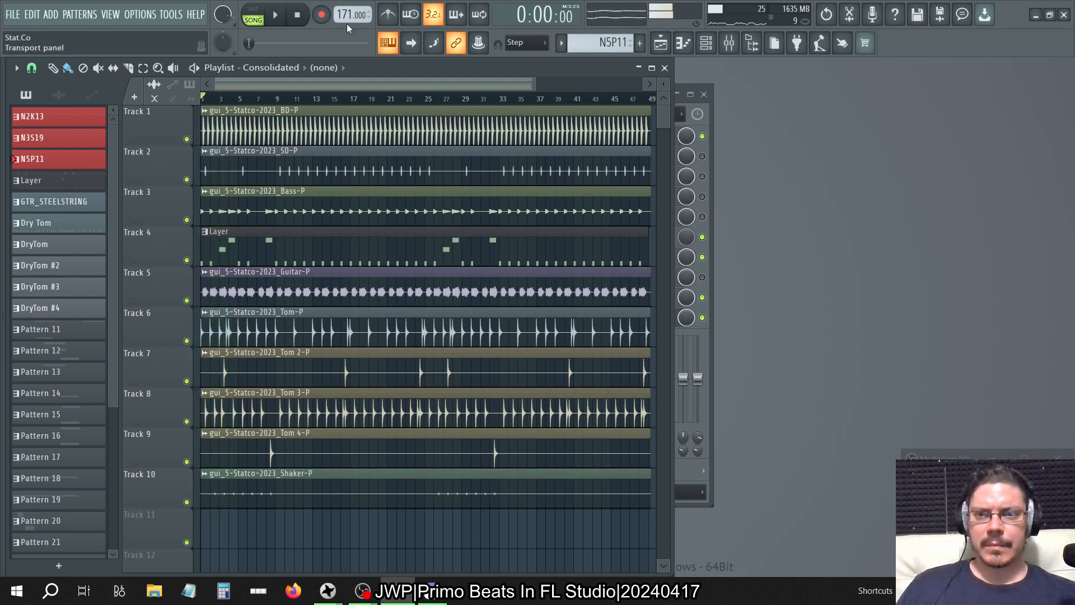
left_click(665, 68)
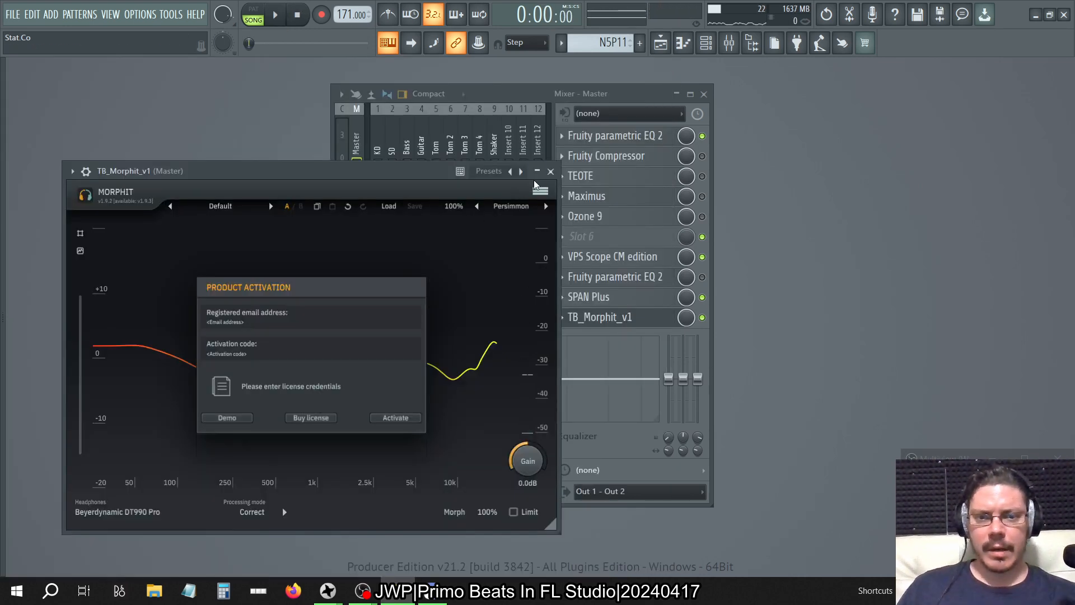
- Close TB_Morphit_v1 and look through the effect chains of the KD, Tom and Shaker mixer tracks
left_click(550, 171)
left_click(449, 147)
left_click(508, 147)
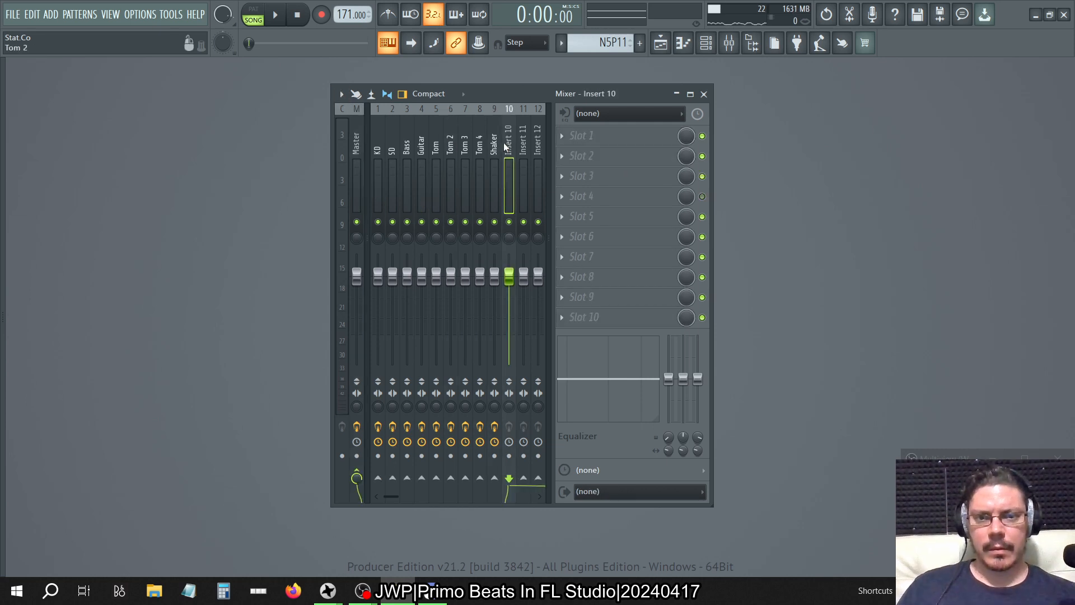
left_click(479, 147)
left_click(436, 146)
left_click(406, 147)
left_click(374, 148)
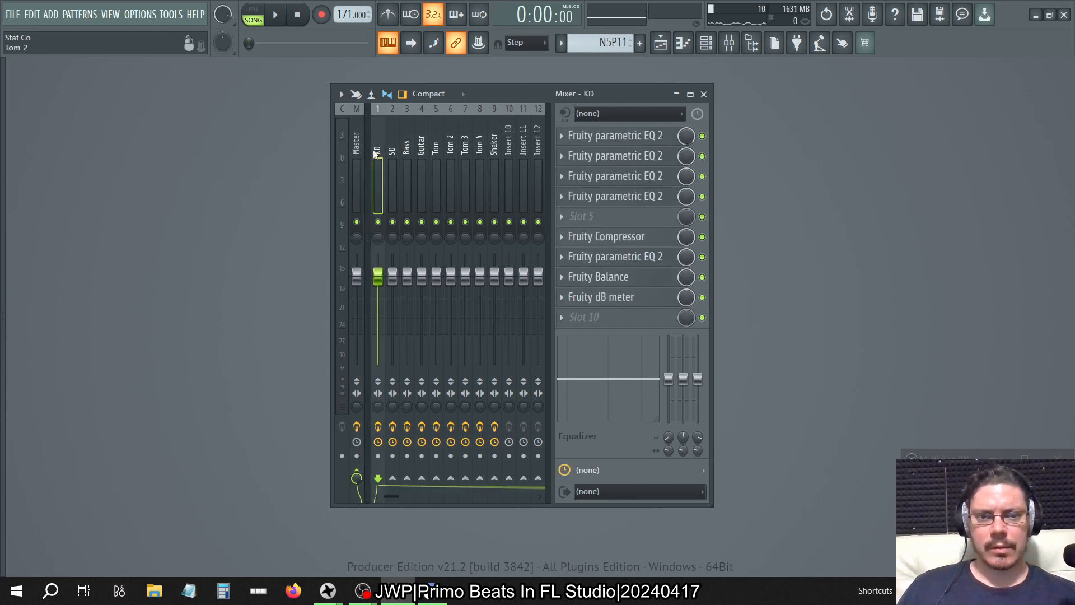
left_click(435, 146)
left_click(422, 124)
left_click(450, 147)
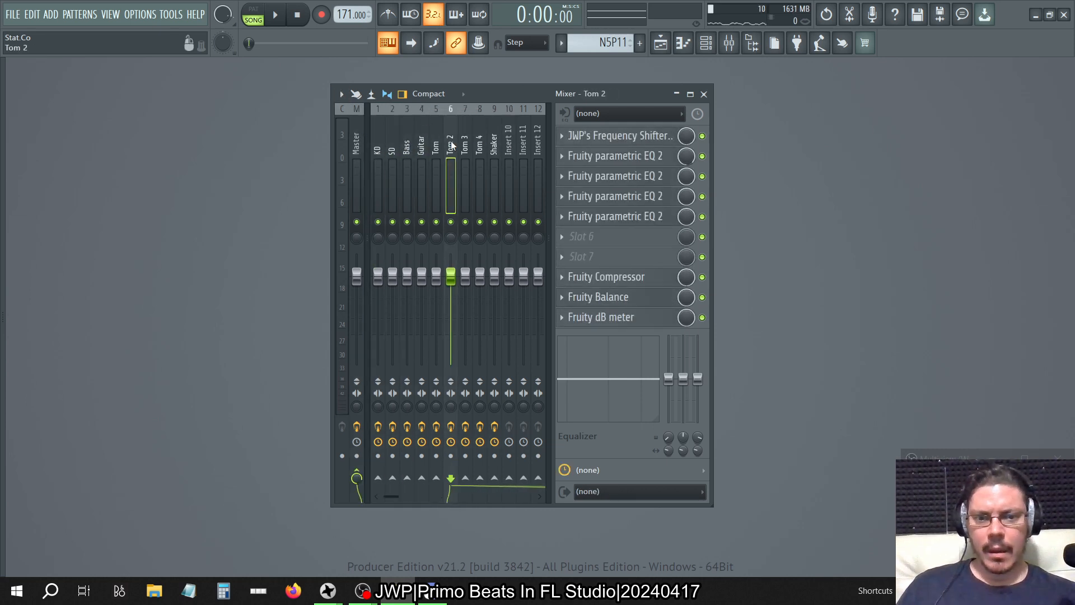
left_click(494, 146)
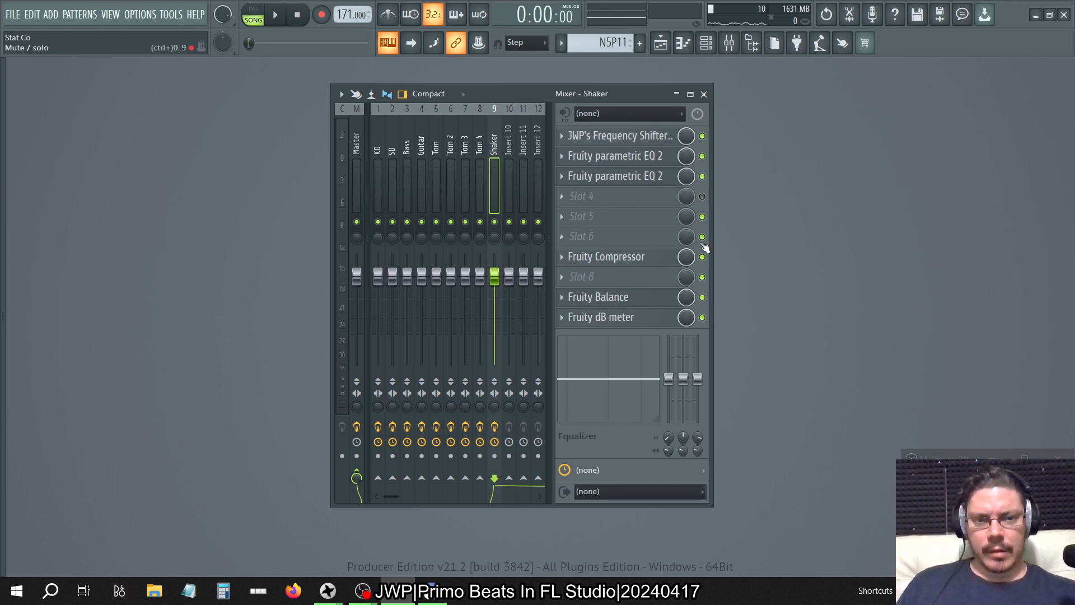
- Enable TEOTE on the Master track and dismiss the plugin picker
left_click(357, 140)
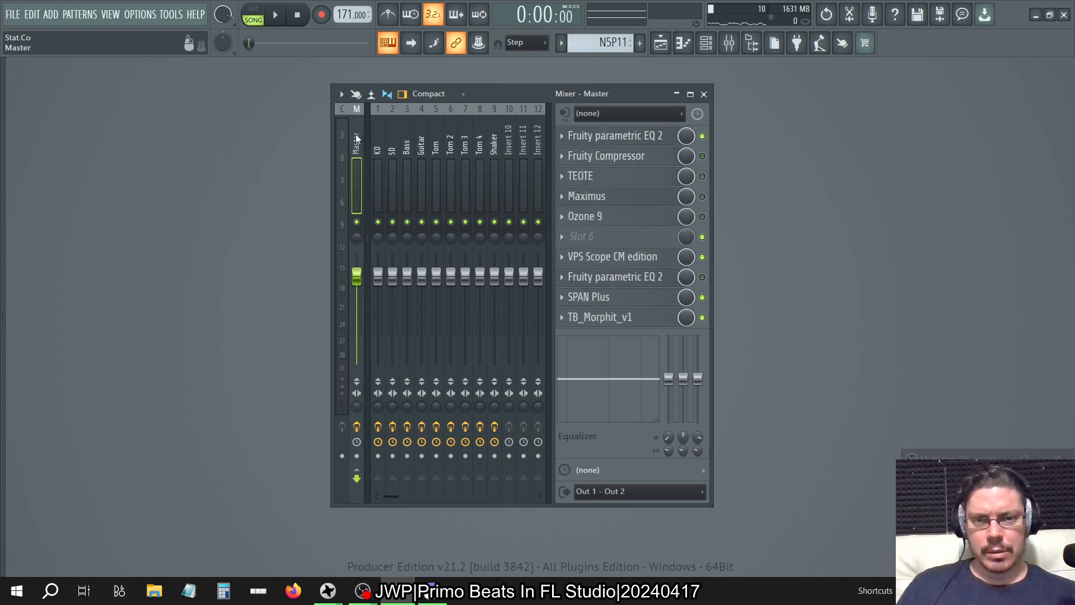
left_click(702, 177)
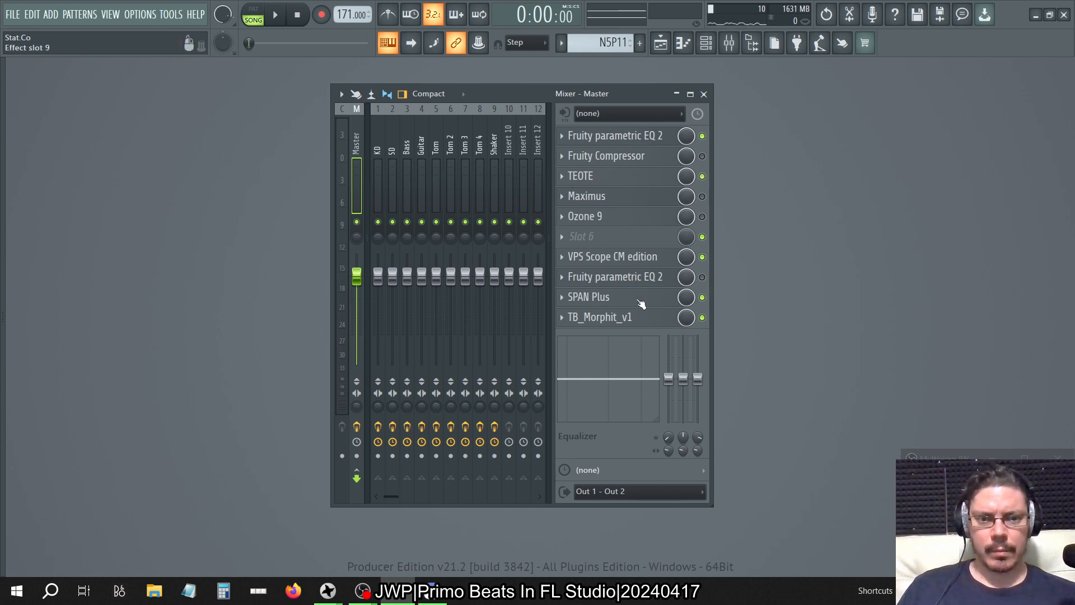
key("XF86AudioRaiseVolume")
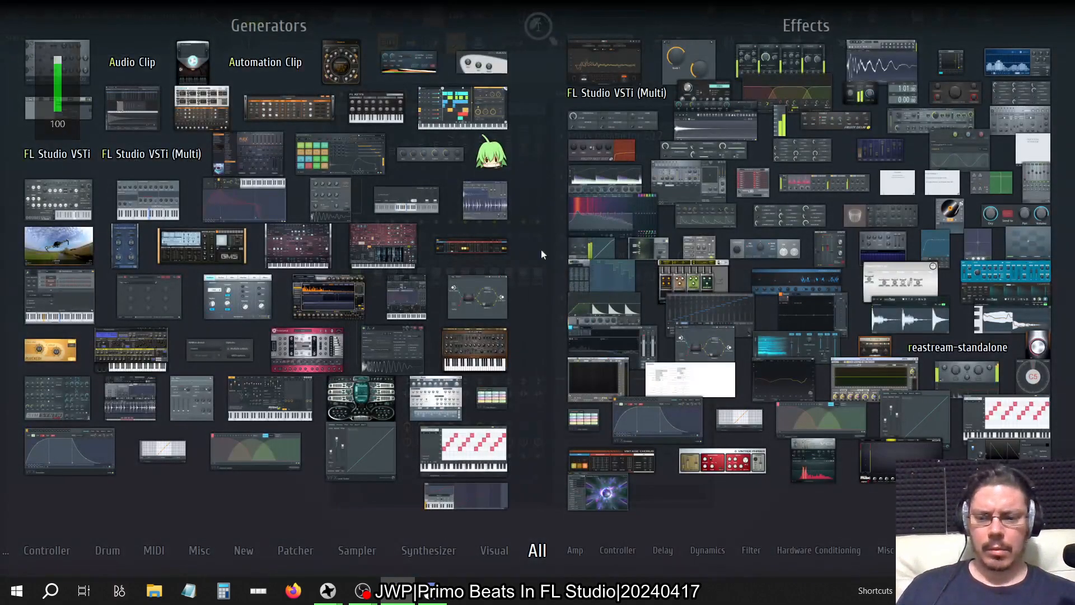
left_click(541, 250)
- Check the Bass and Guitar effect chains and view the Guitar track's Patcher routing
left_click(477, 179)
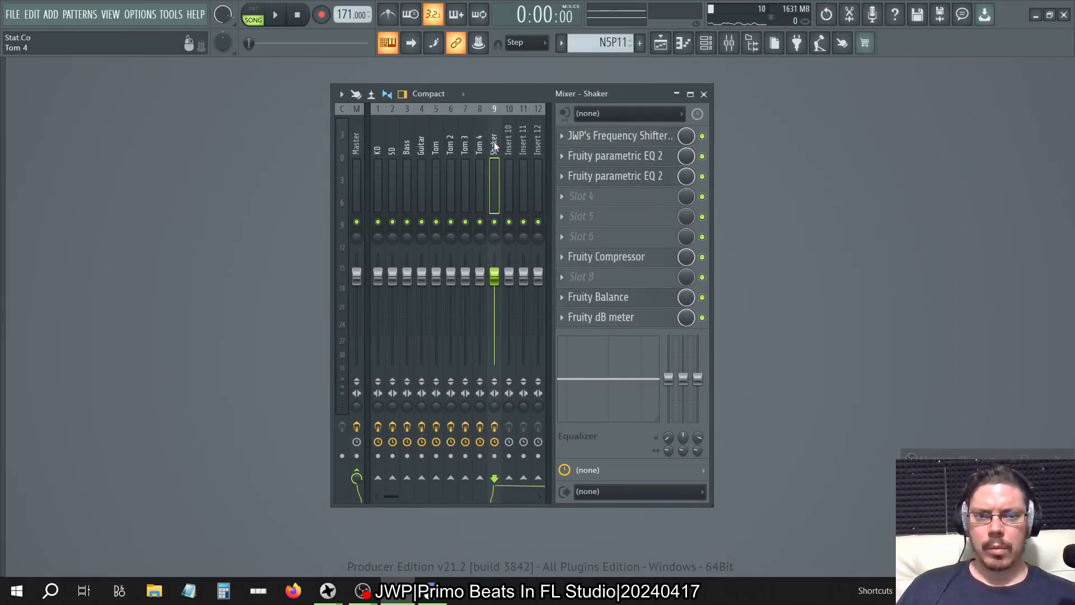
left_click(407, 147)
left_click(421, 145)
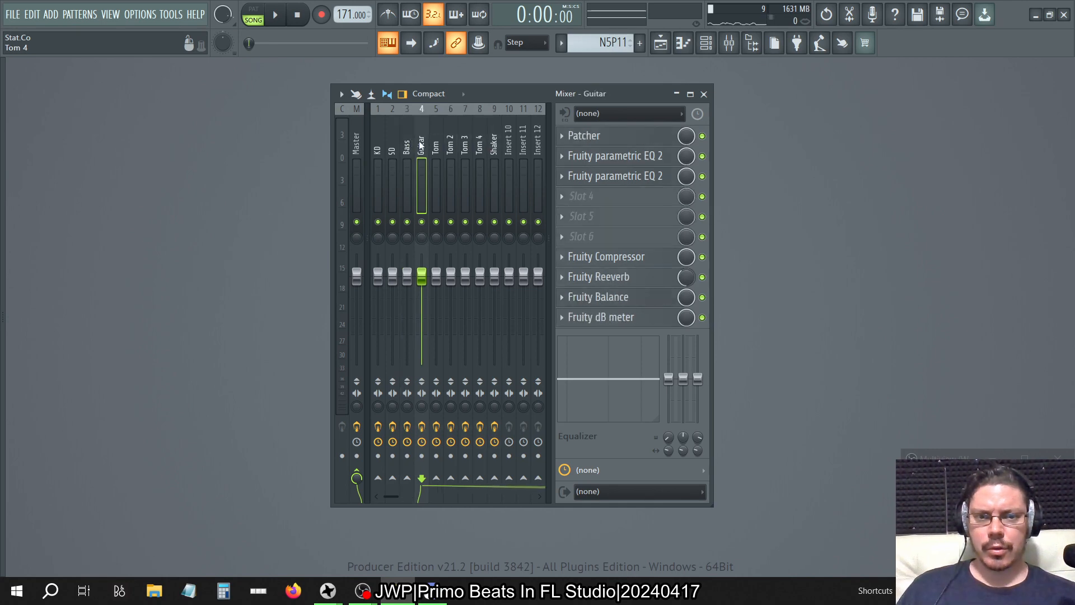
left_click(659, 137)
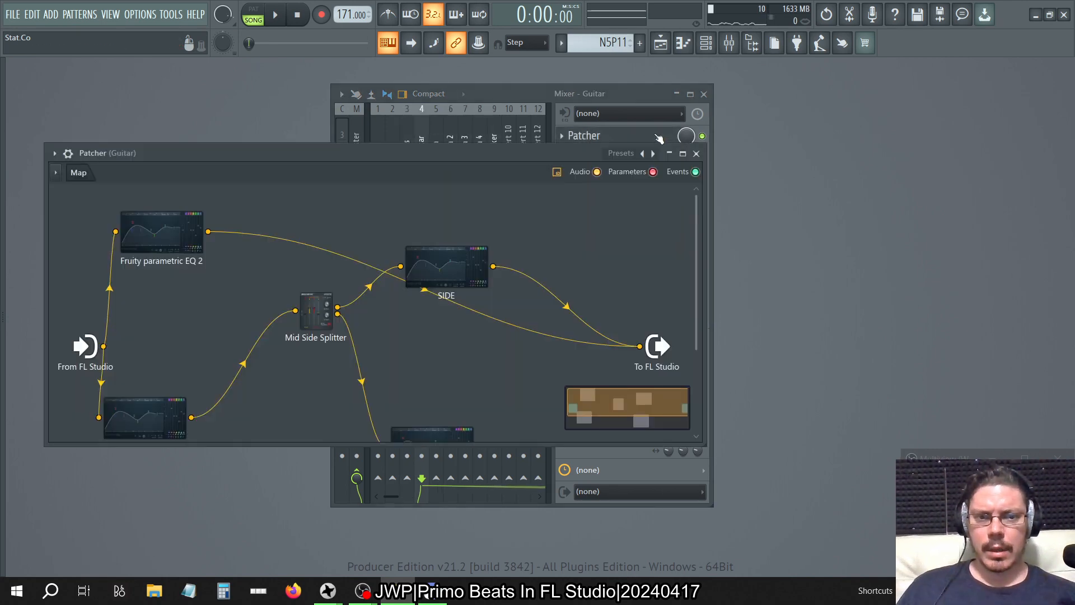
left_click(696, 154)
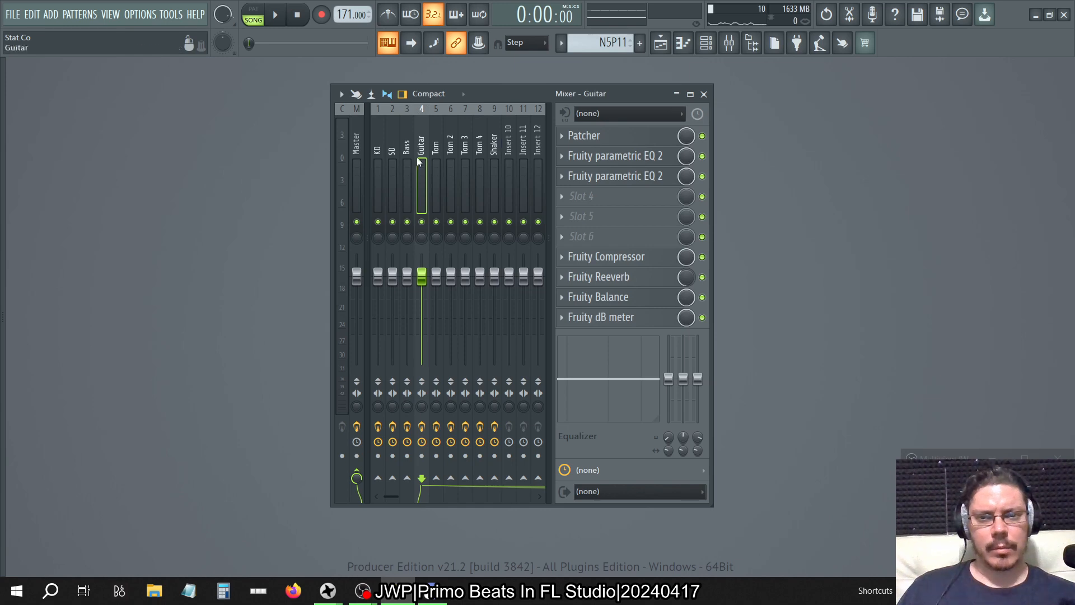
- Reorder the Master effects so the lower Fruity parametric EQ 2 sits in slot 6 and VPS Scope CM edition in slot 8
left_click(356, 137)
left_click(562, 257)
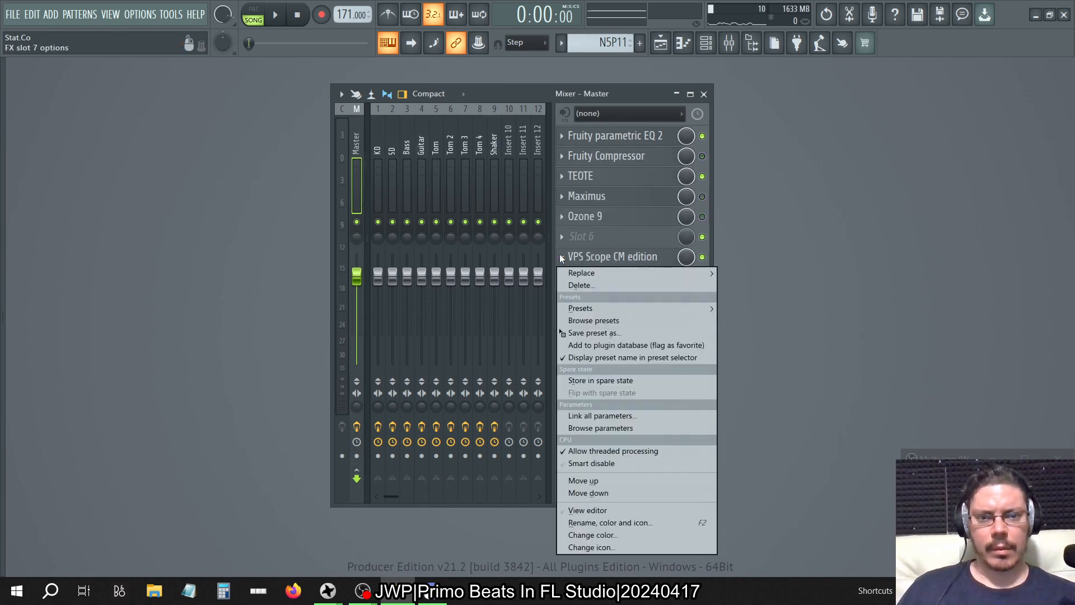
left_click(583, 480)
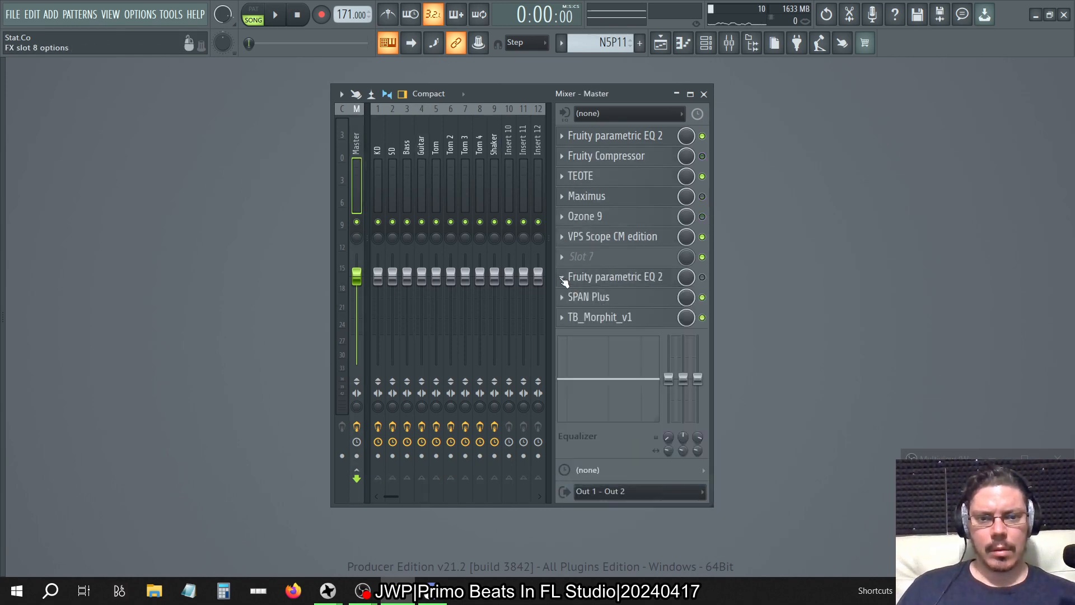
left_click(562, 278)
left_click(624, 477)
left_click(561, 257)
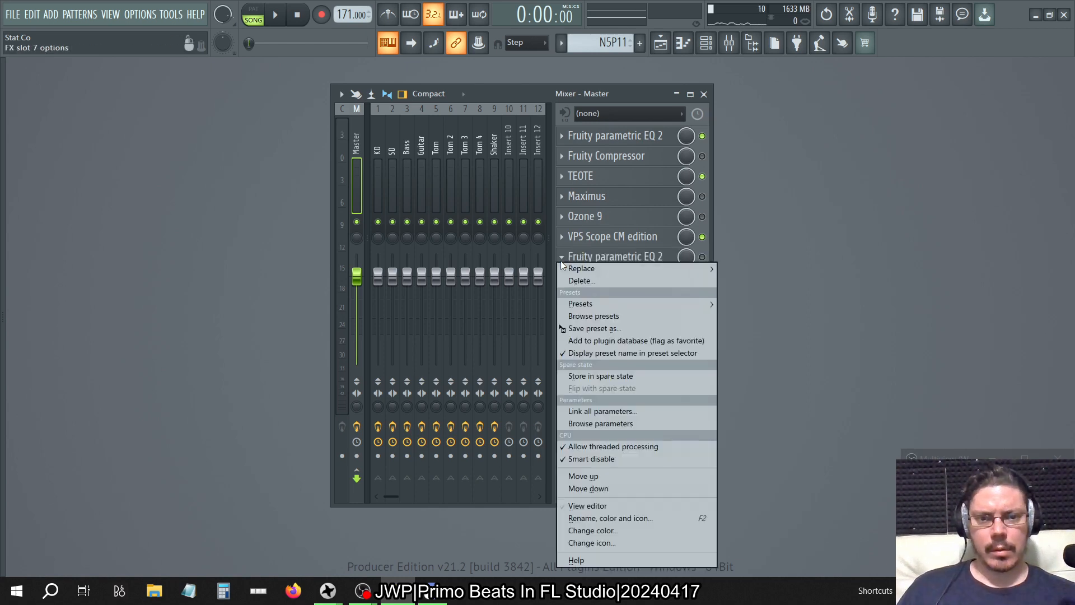
left_click(604, 475)
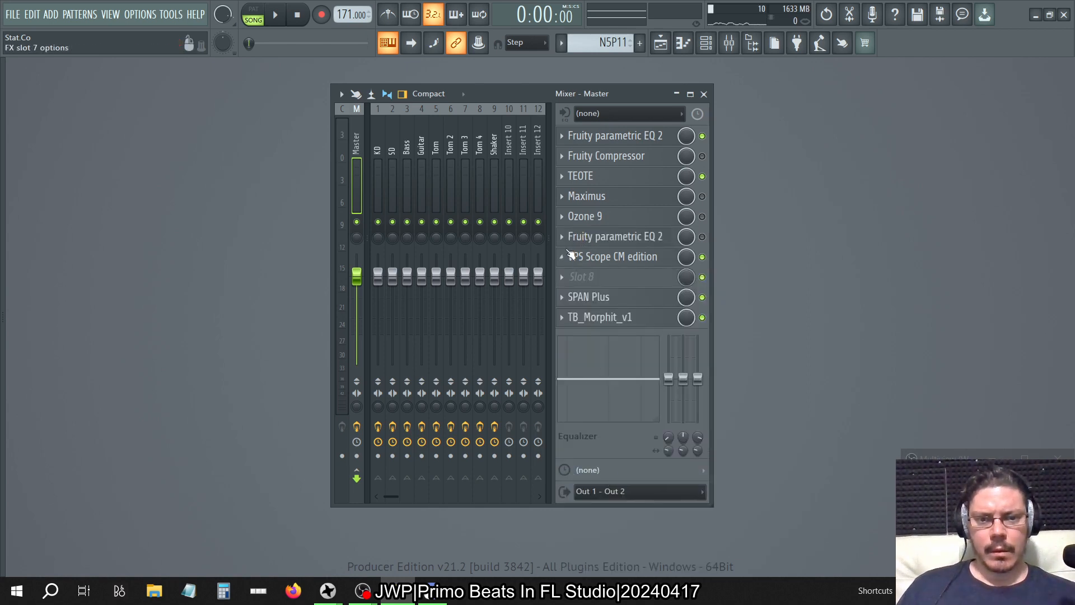
left_click(562, 257)
left_click(594, 491)
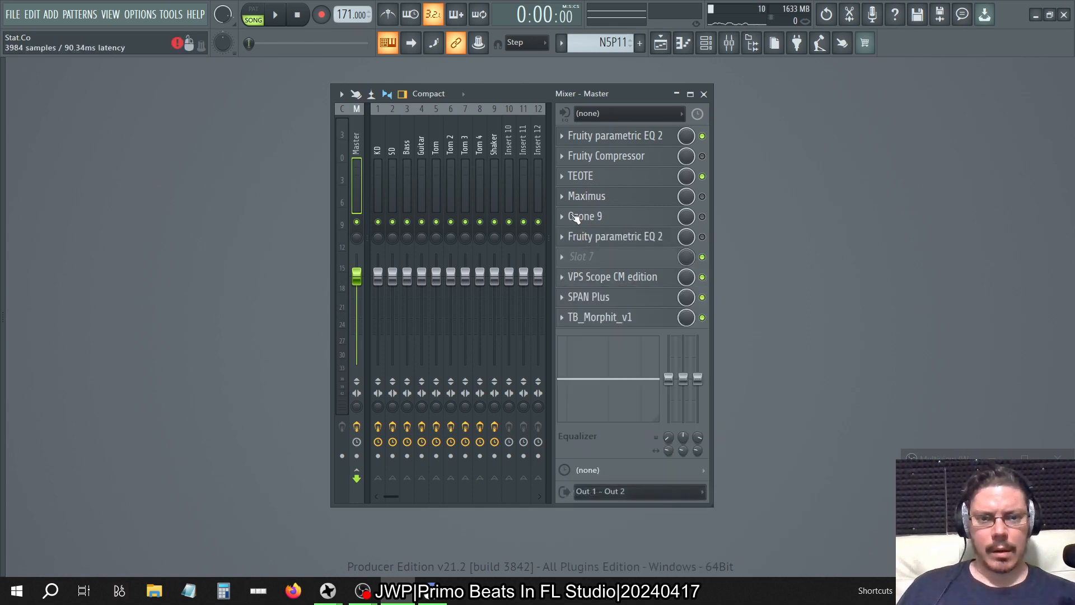
- Load Fruity Stereo Enhancer into slot 7 of the Master track and enable the Fruity parametric EQ 2 in slot 6
left_click(562, 256)
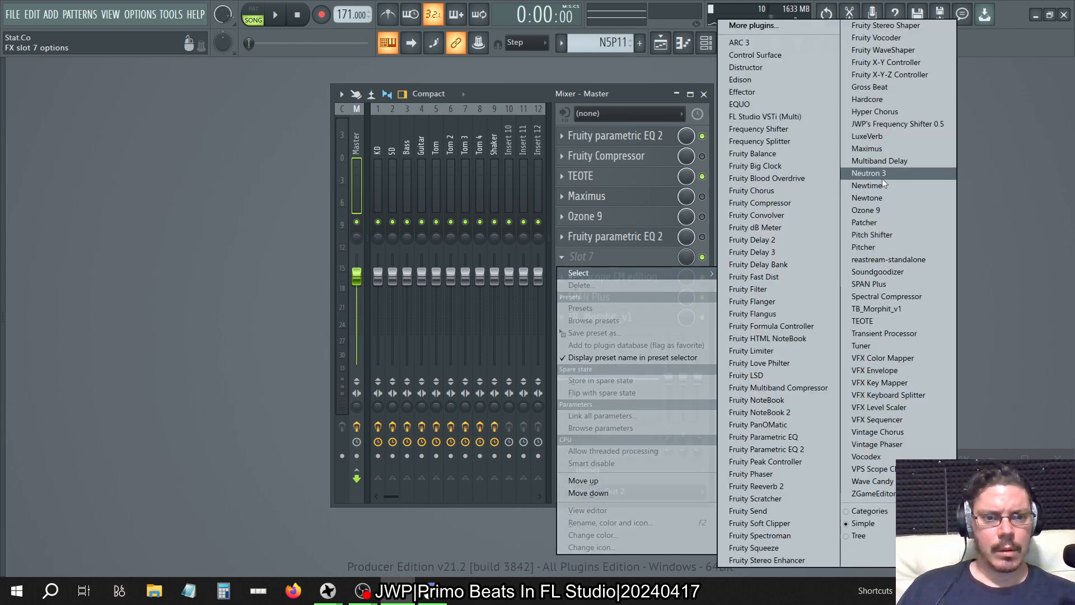
left_click(801, 560)
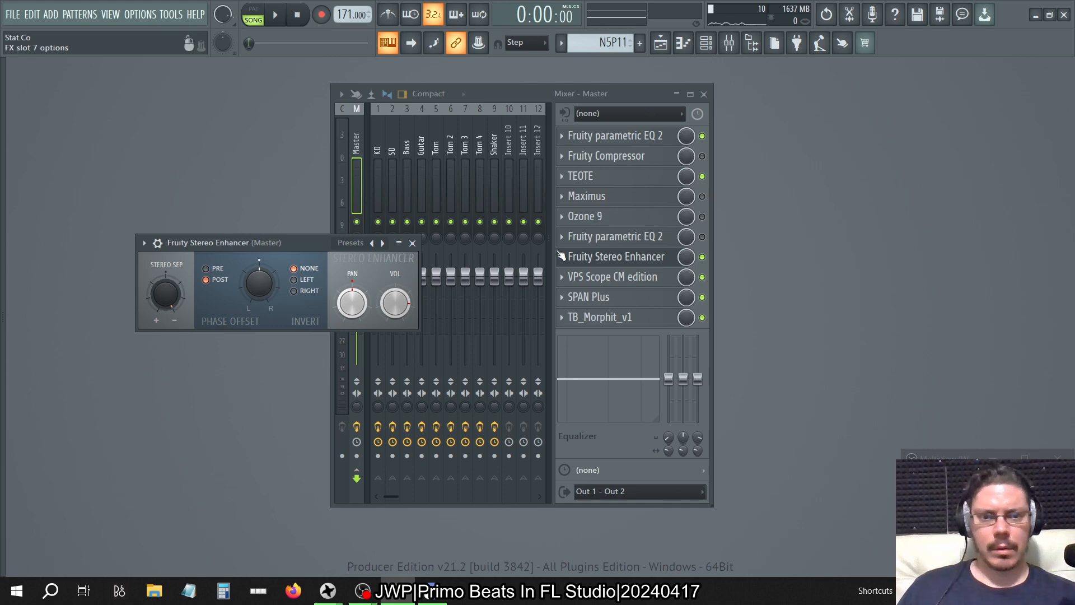
left_click(672, 238)
left_click(671, 238)
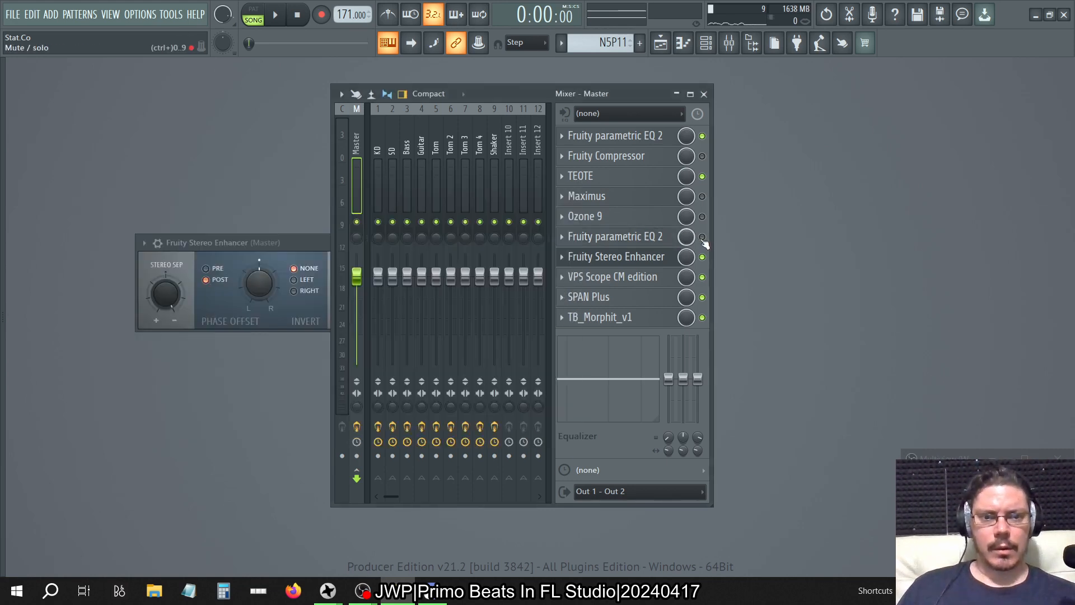
- Play the mix and set TB_Morphit_v1's gain on the Master track to 9.0 dB
key("space")
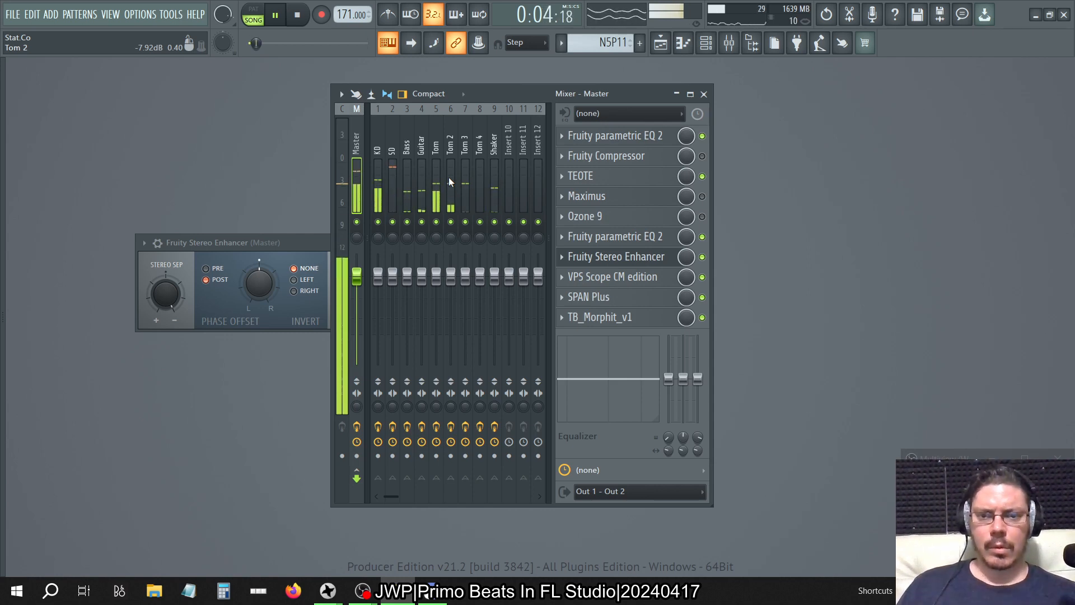
key("XF86AudioRaiseVolume")
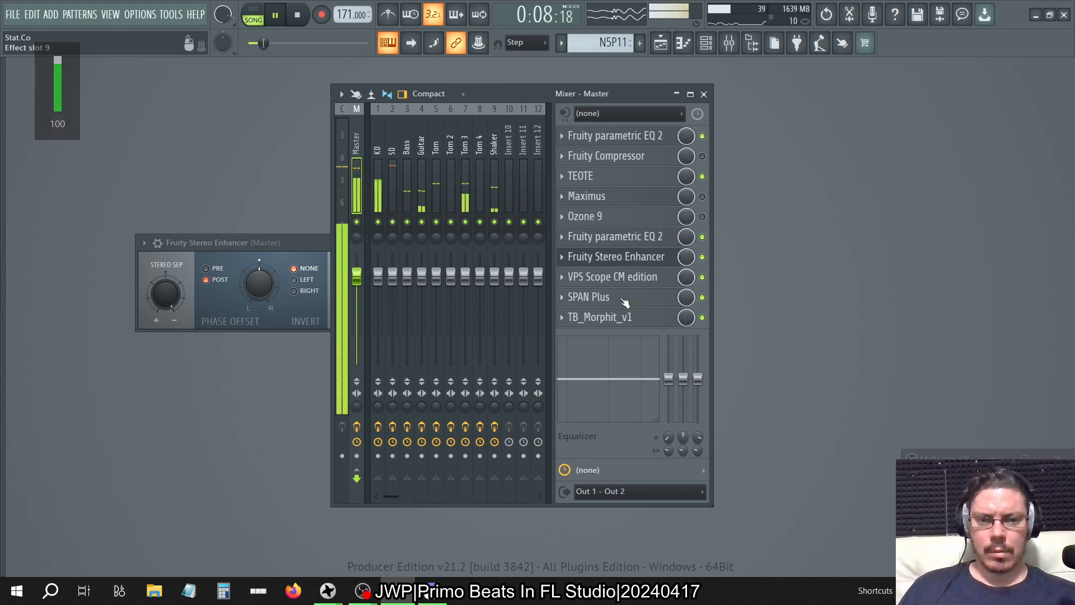
left_click(648, 320)
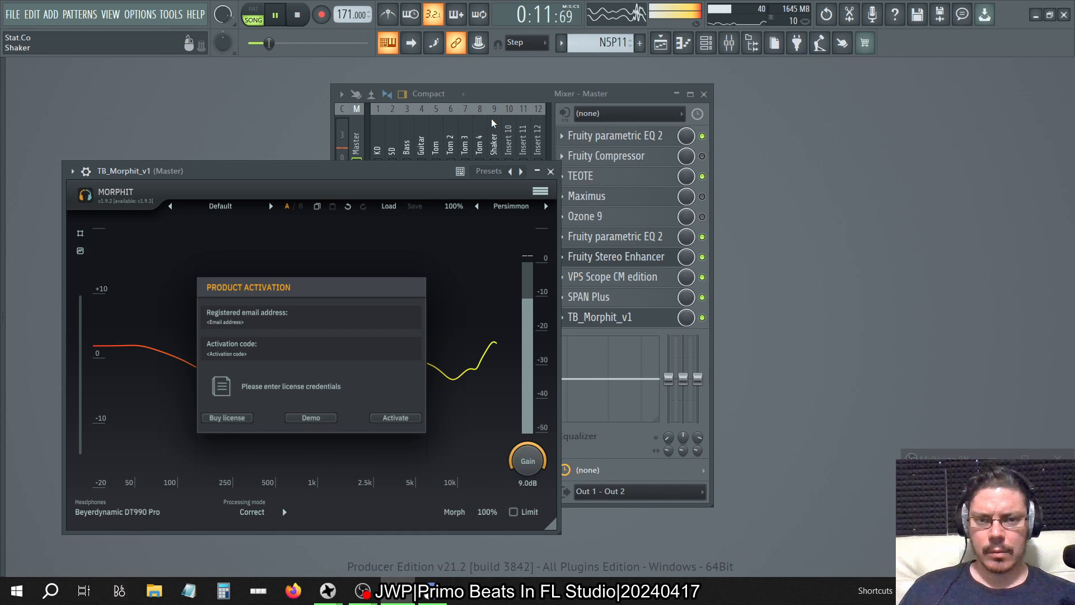
left_click(550, 171)
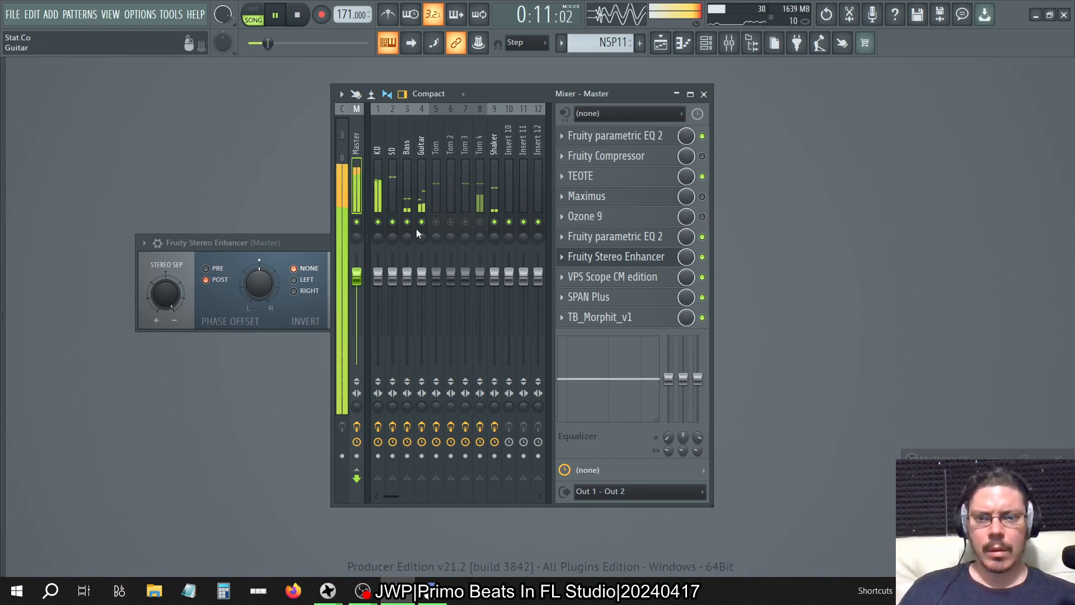
- Show the Master's SPAN Plus analyzer and solo the Bass track while the song plays
left_click(645, 300)
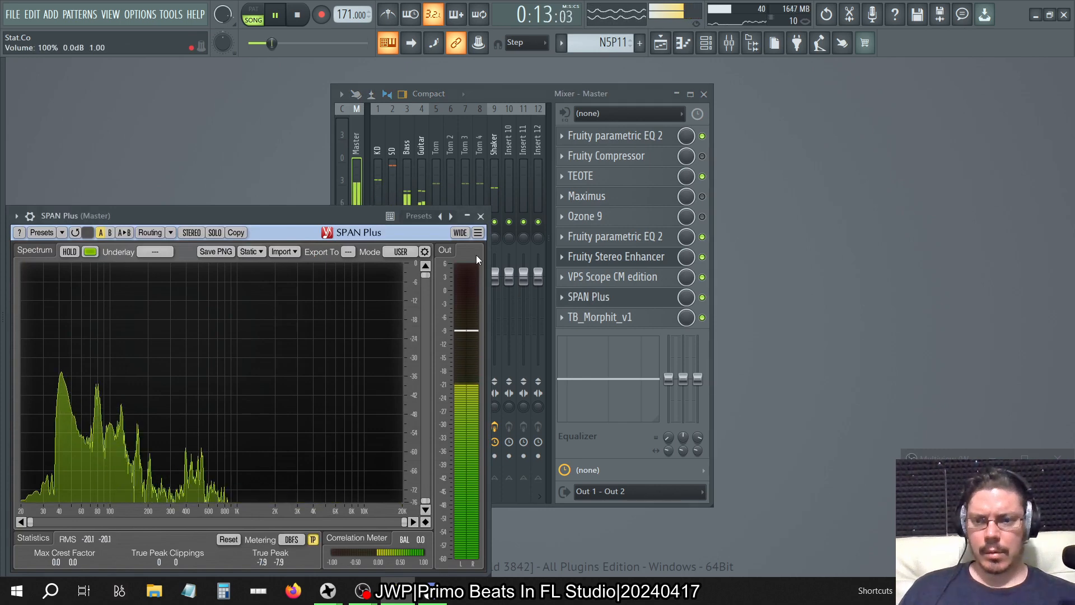
left_click_drag(256, 215, 578, 202)
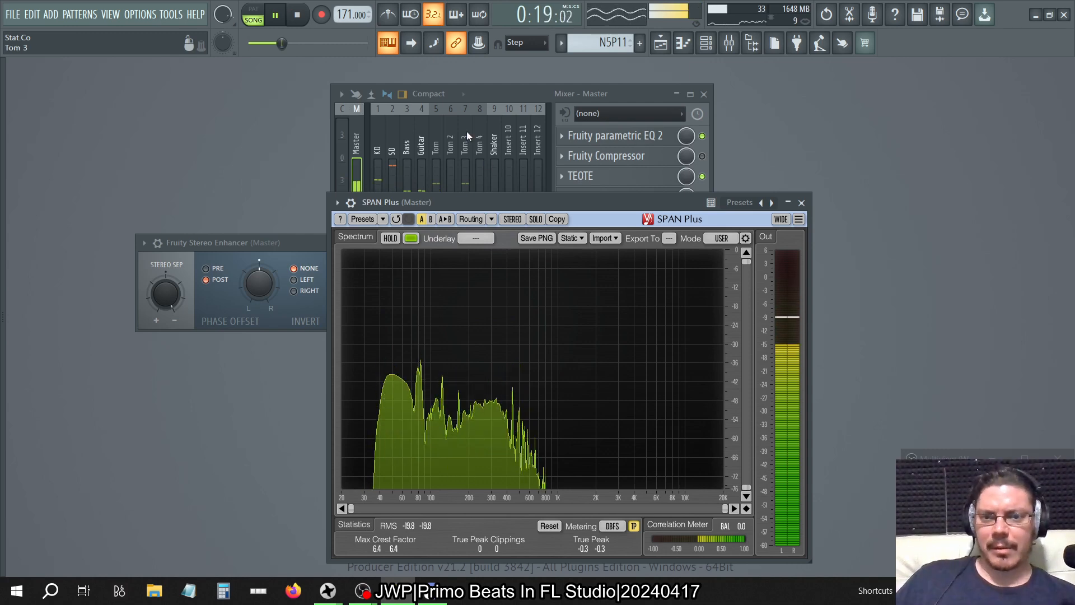
left_click(495, 92)
right_click(406, 222)
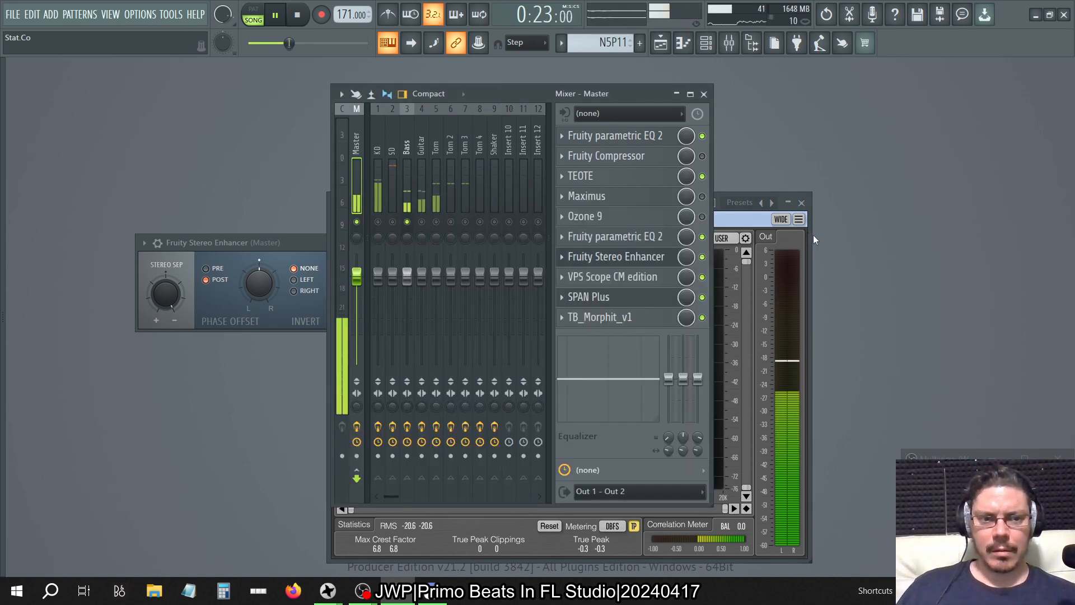
- Arrange SPAN Plus and the Mixer side by side and compare the soloed KD and Bass spectra
left_click(793, 230)
left_click_drag(588, 201, 759, 159)
left_click_drag(470, 91, 257, 113)
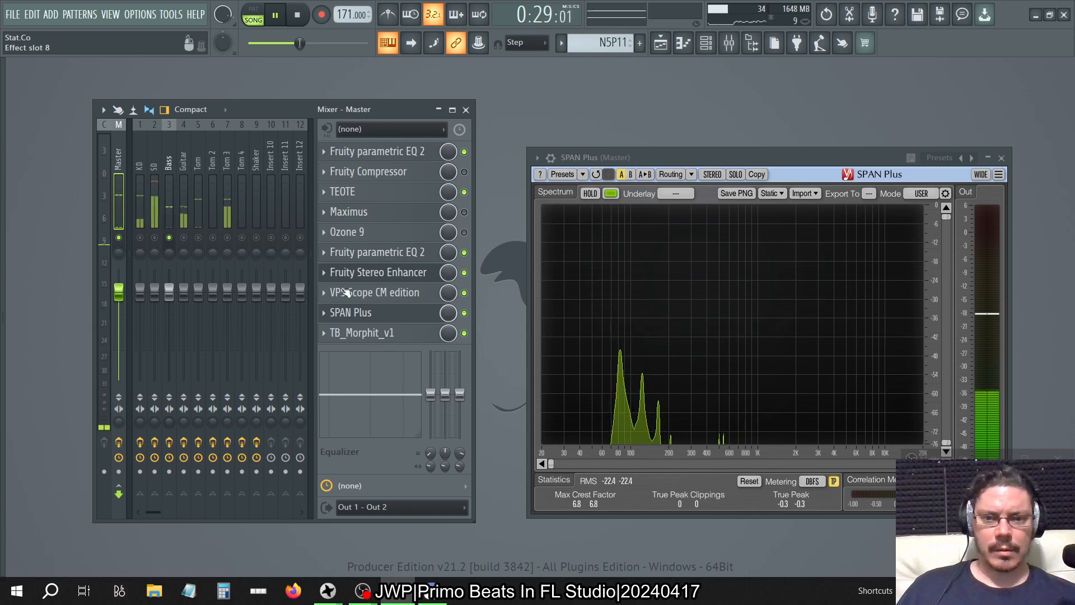
left_click(140, 237)
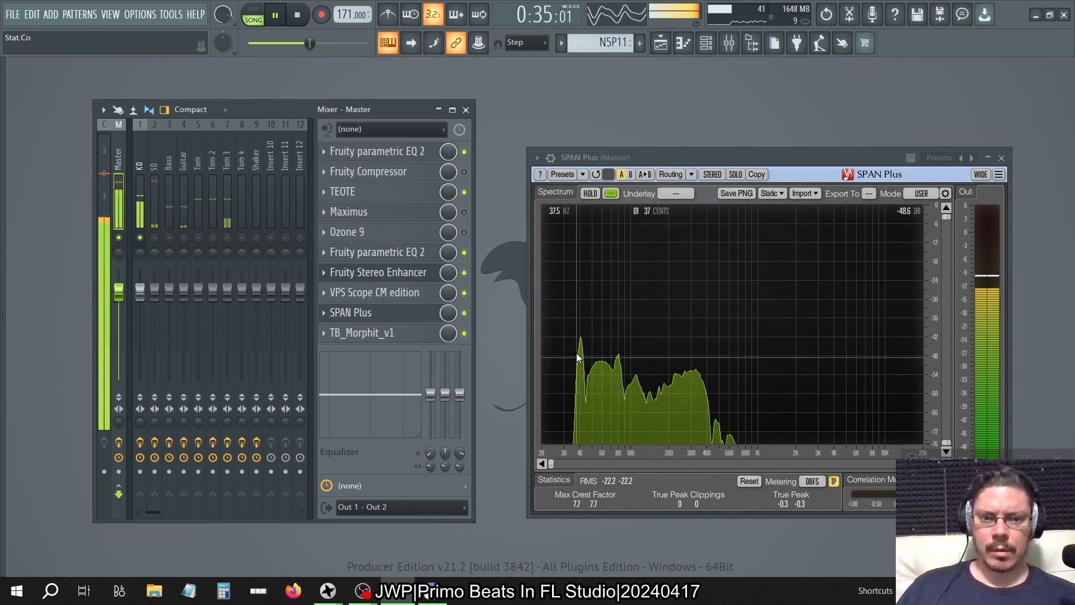
right_click(169, 238)
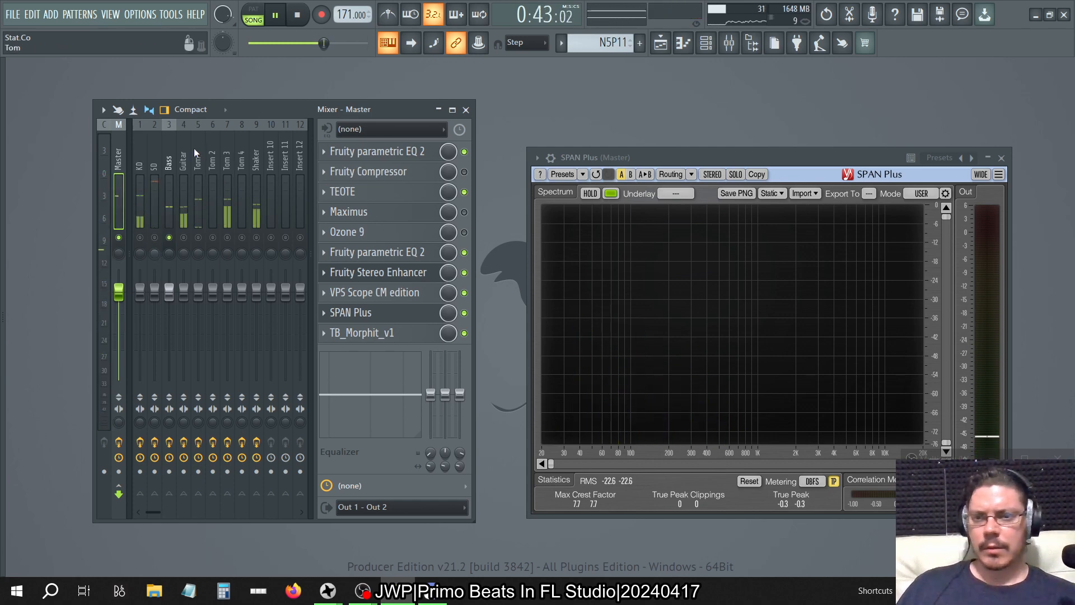
- Inspect Neutron 3 Equalizer and Sweet Spots - Bass Guitar on the soloed Bass track
left_click(174, 149)
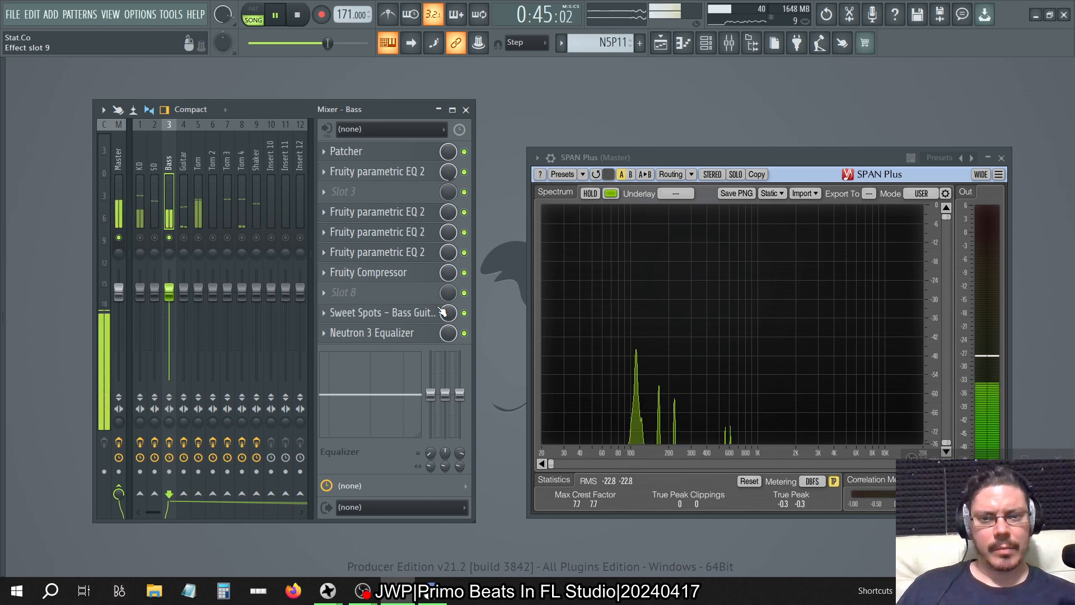
left_click(394, 331)
left_click(931, 171)
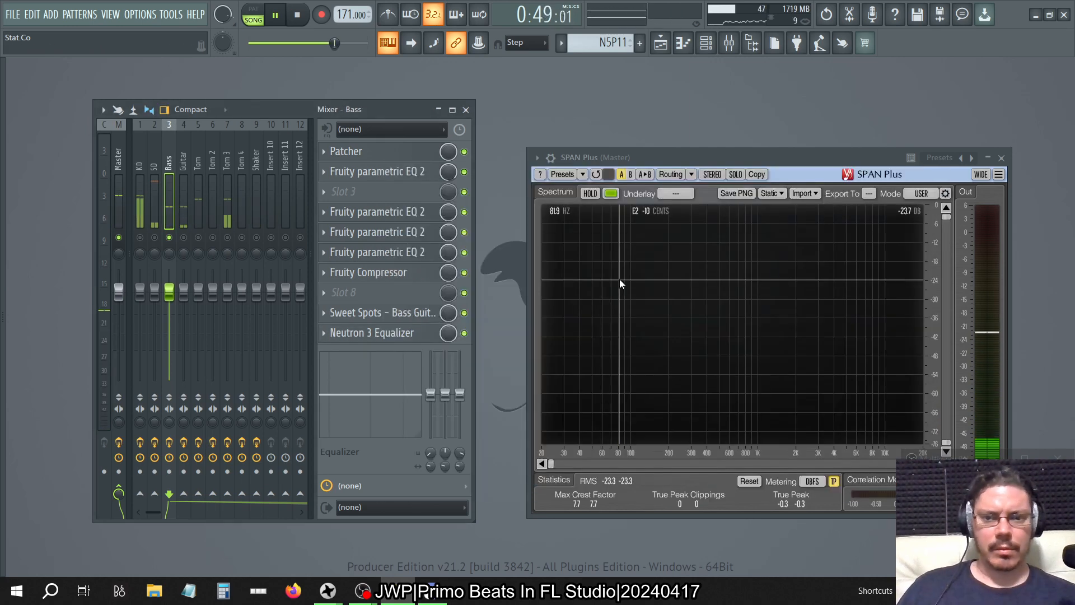
left_click(381, 312)
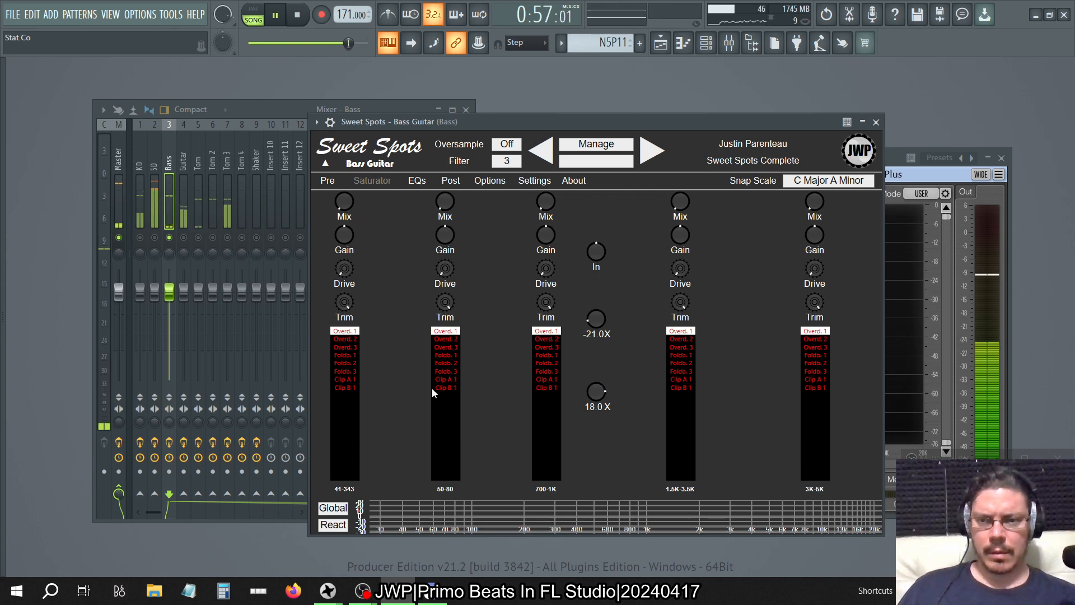
left_click(876, 122)
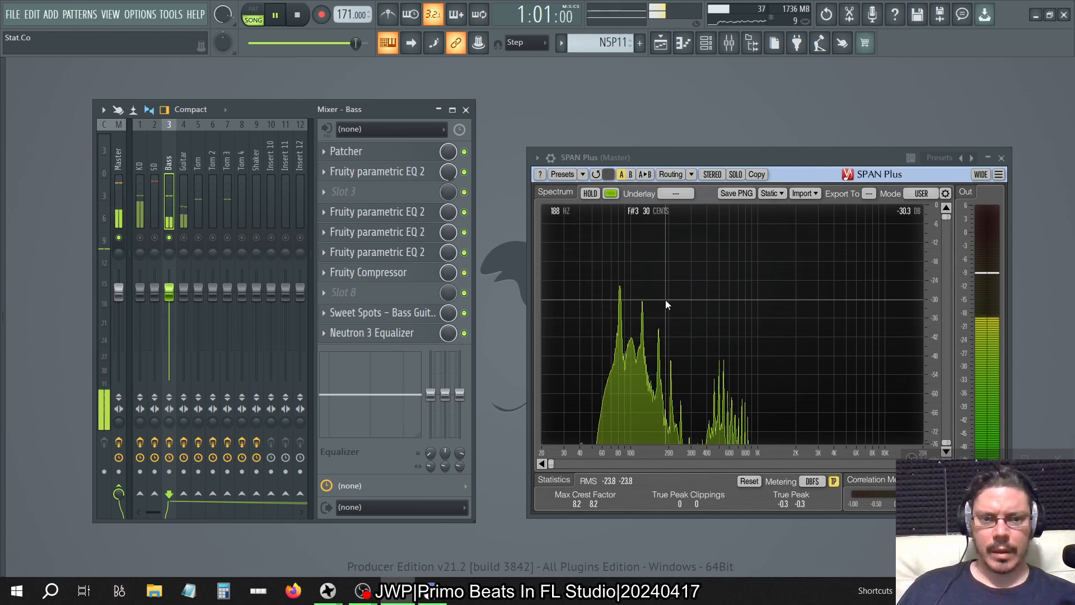
- Check Neutron 3 Equalizer on the Bass track and try 12.0 X for the lower multiplier in Sweet Spots - Bass Guitar
left_click(374, 332)
left_click(936, 175)
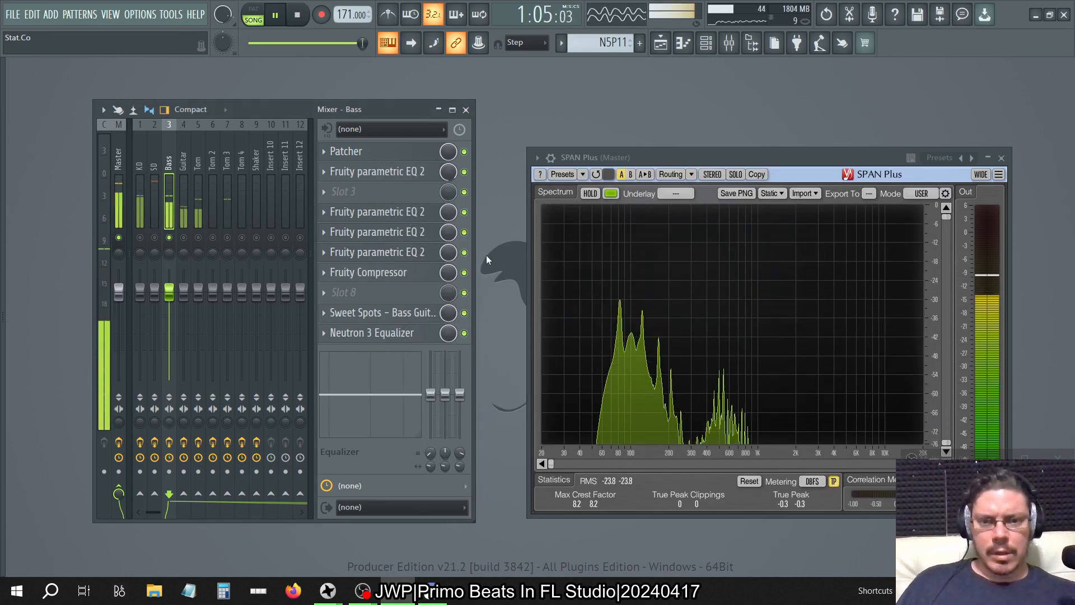
left_click(433, 319)
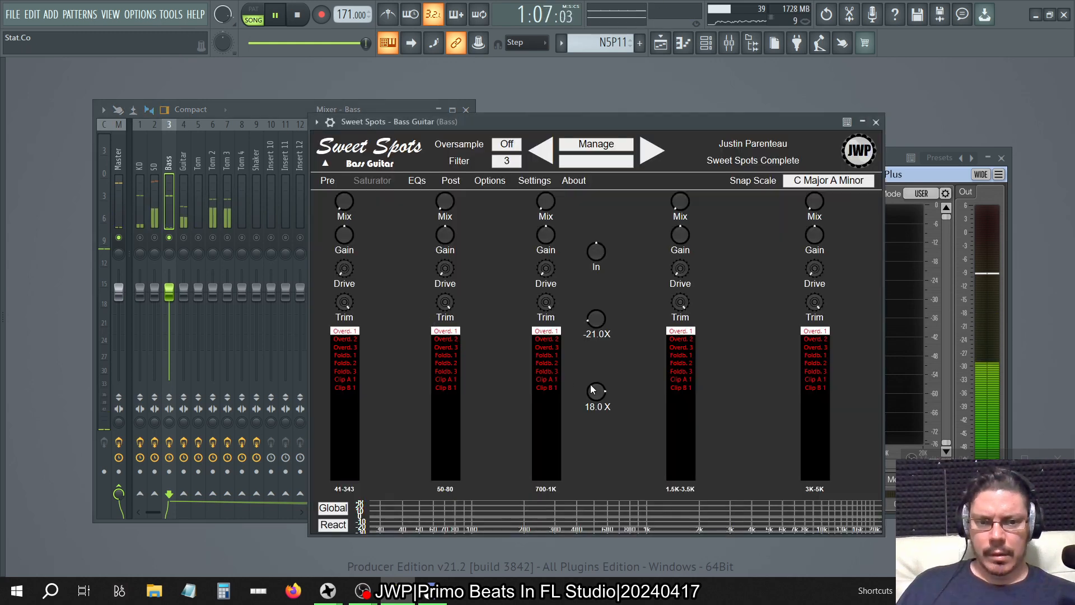
left_click_drag(604, 396, 605, 410)
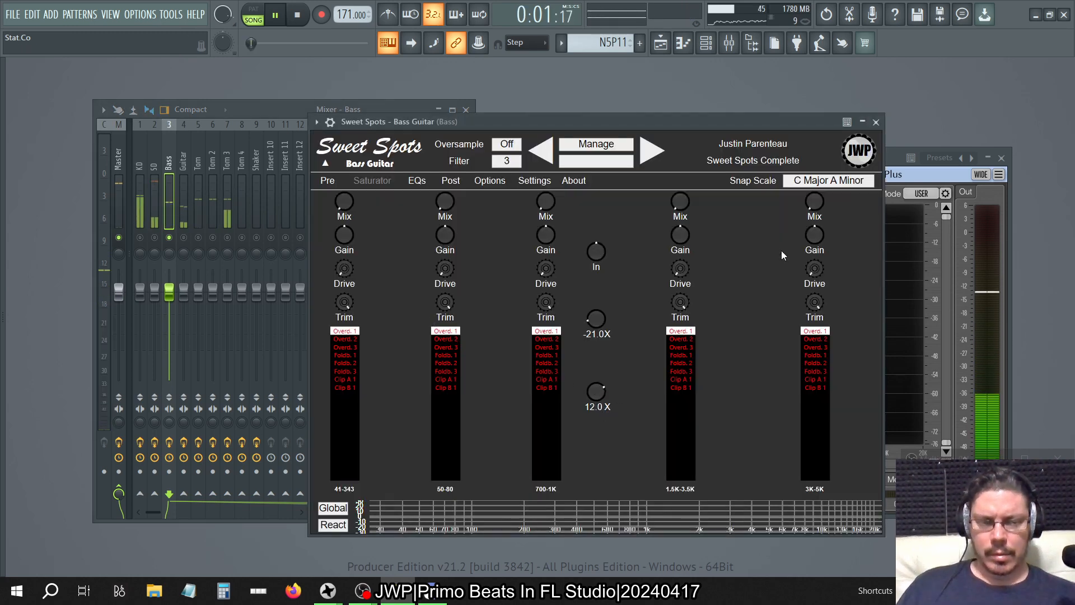
left_click(876, 122)
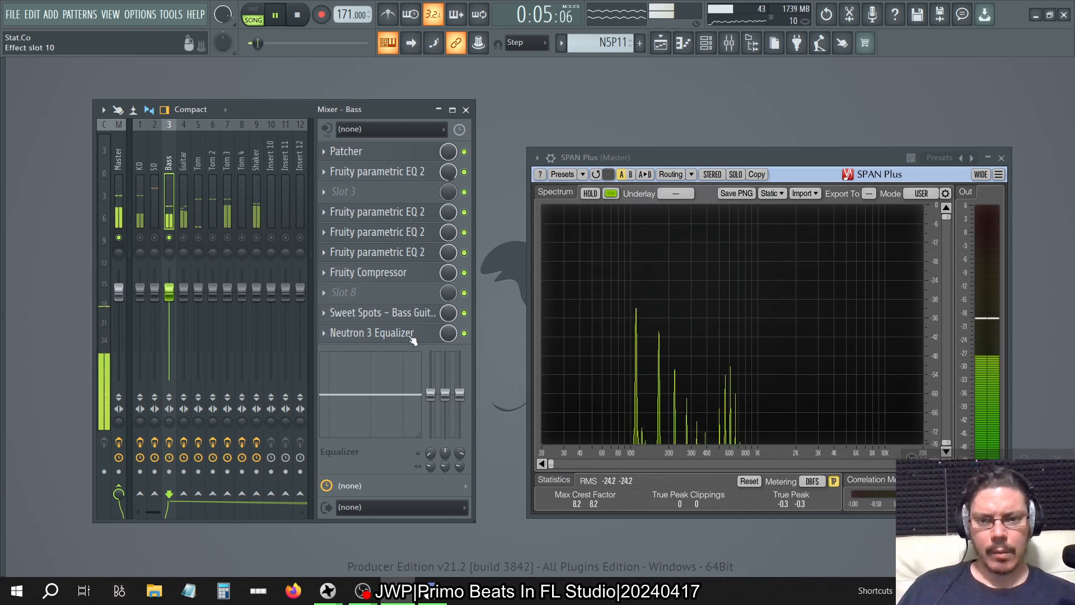
left_click(939, 173)
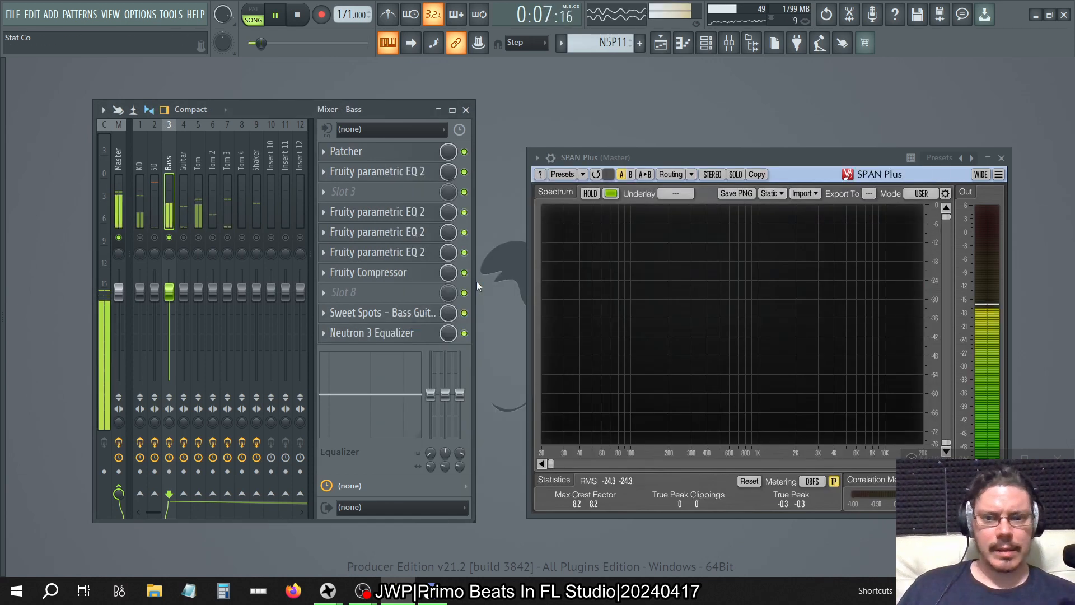
- Set the lower multiplier in Sweet Spots - Bass Guitar on the Bass track to 15.0 X
left_click(402, 313)
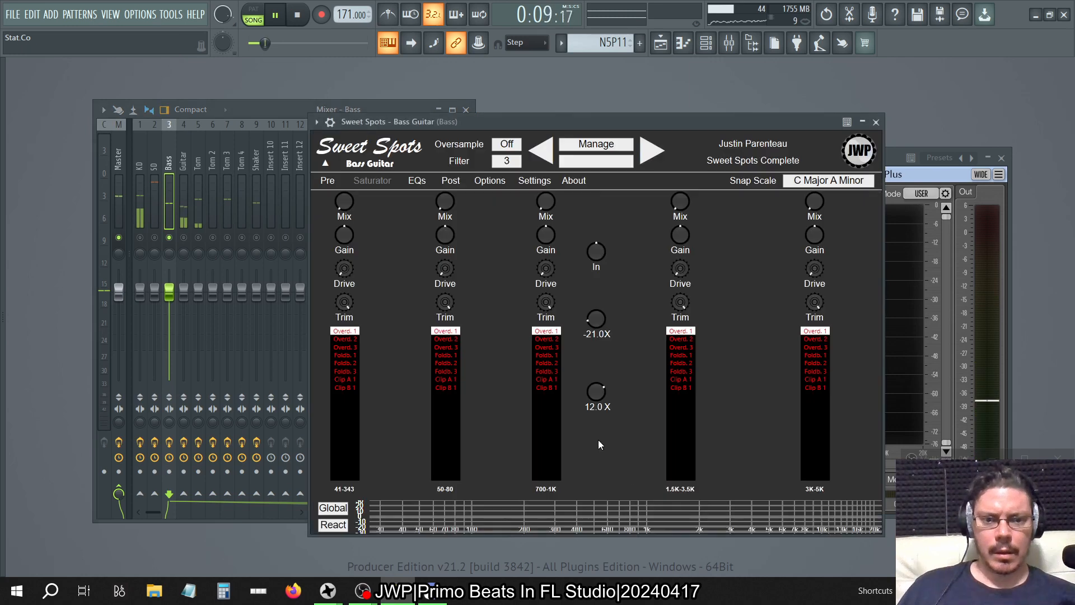
scroll(595, 395, "up", 3)
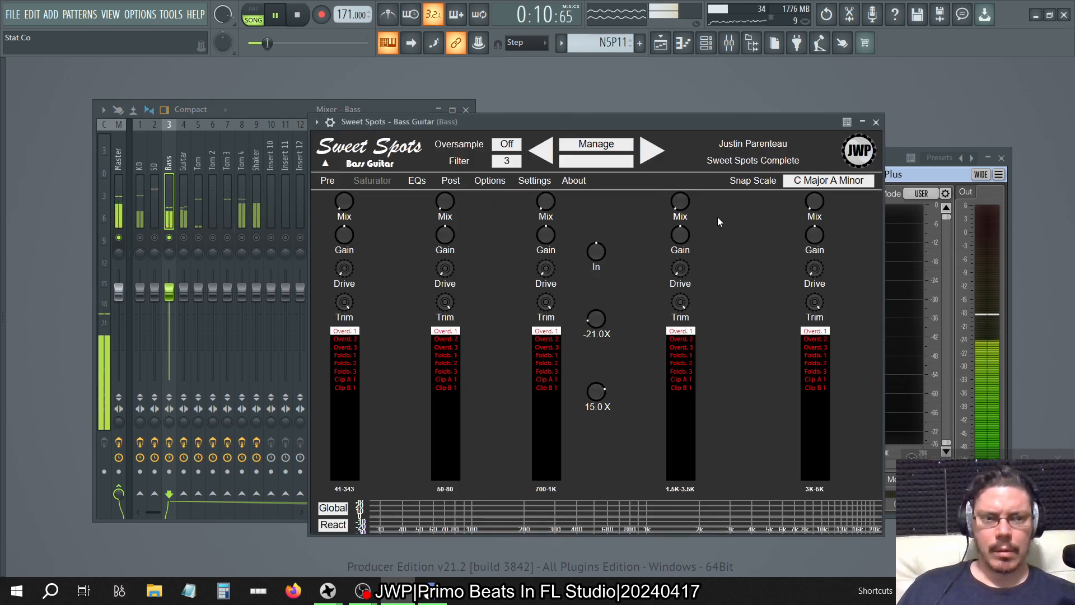
left_click(876, 122)
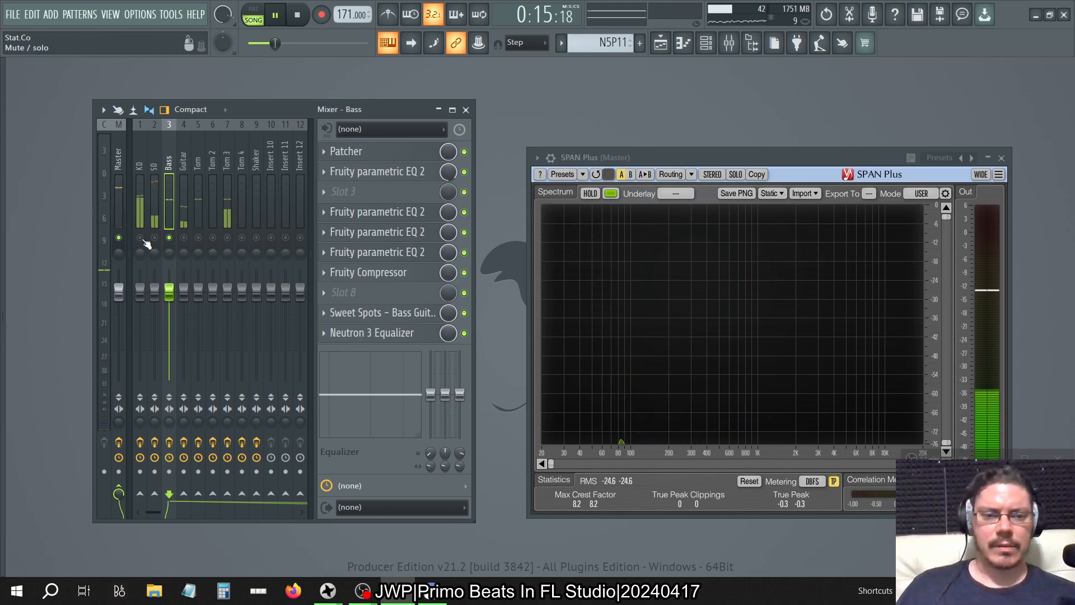
- Play KD and Bass together from the song's start and add Tom, Tom 2, Tom 3 and Tom 4 while watching SPAN Plus
key("space")
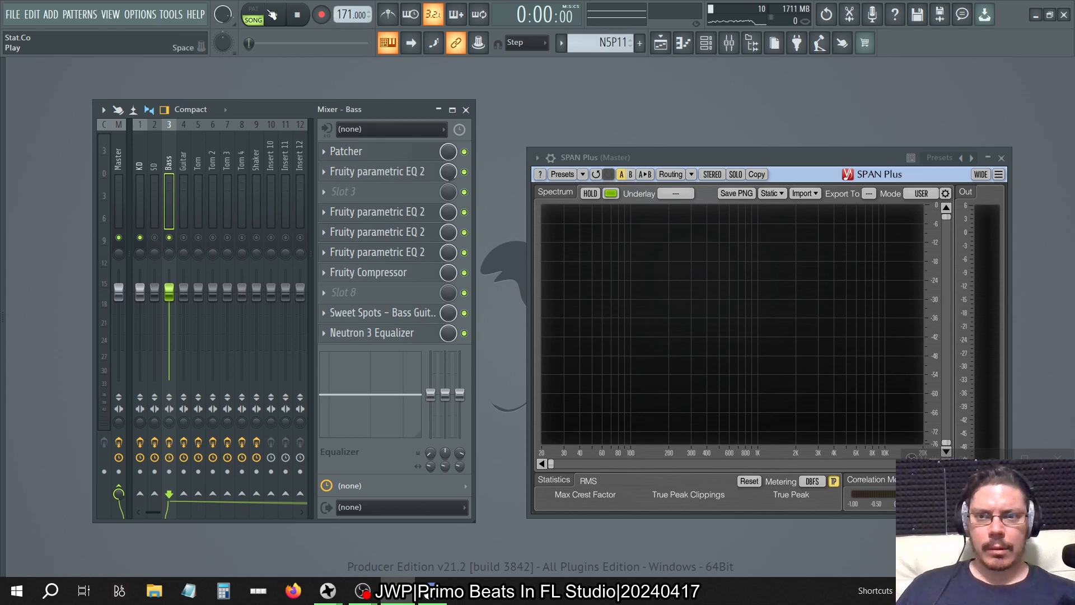
left_click(283, 19)
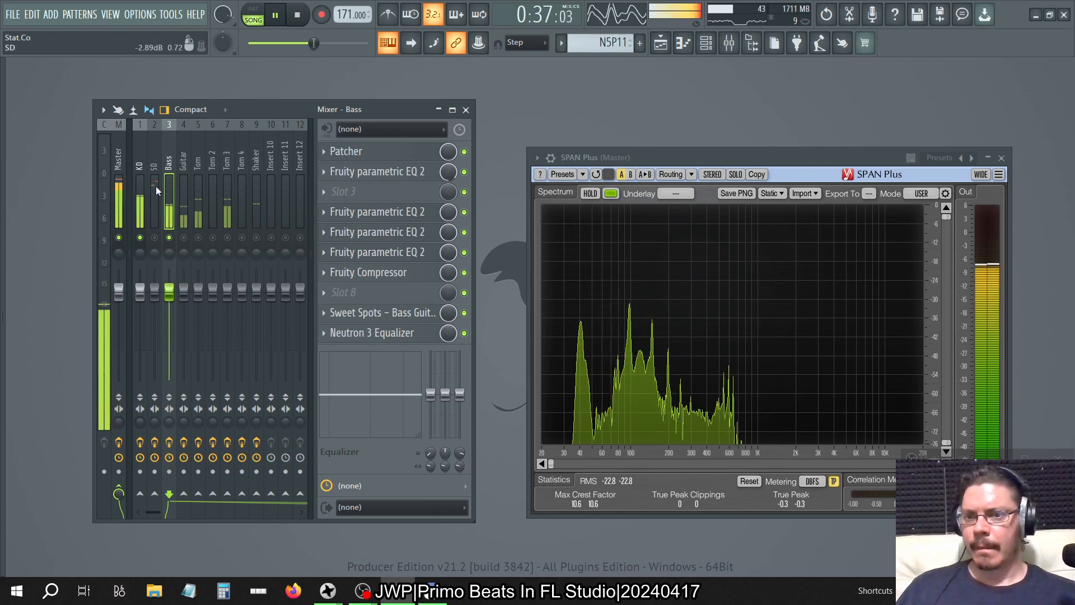
left_click(198, 237)
left_click(212, 237)
left_click(227, 238)
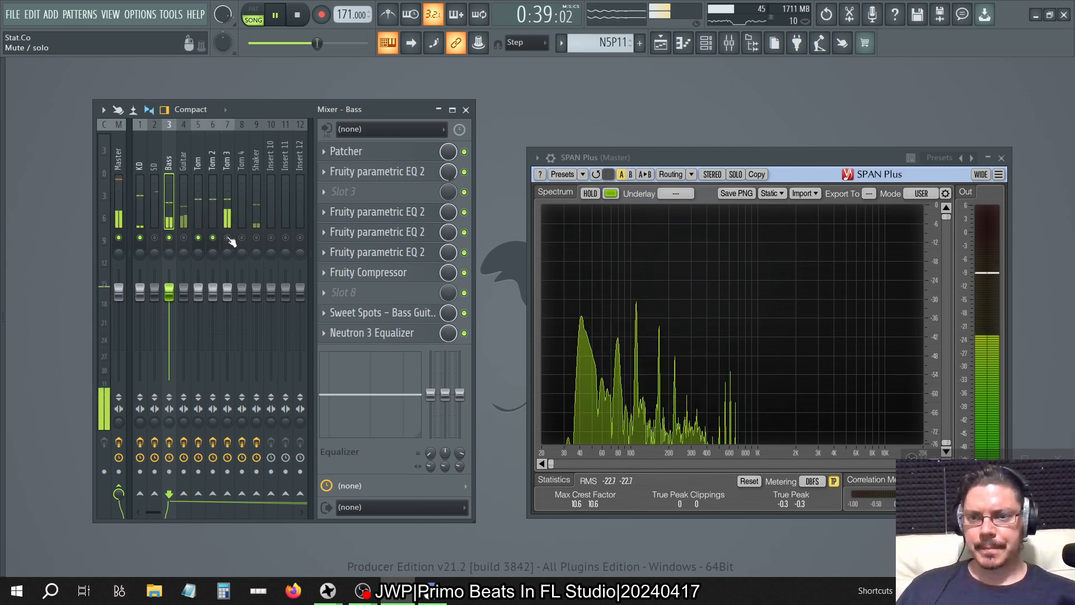
left_click(243, 238)
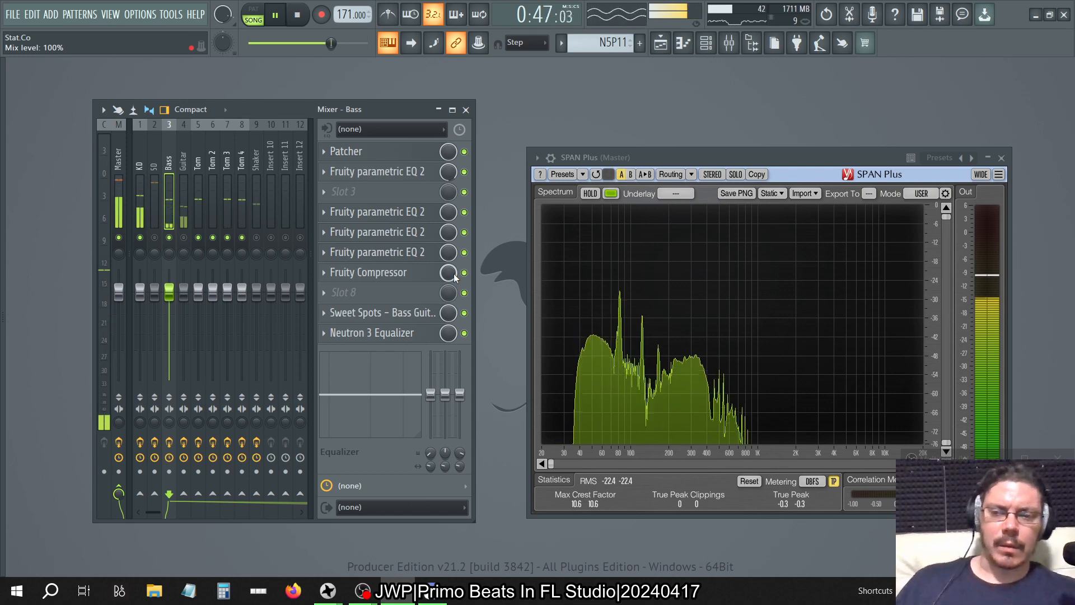
left_click(300, 15)
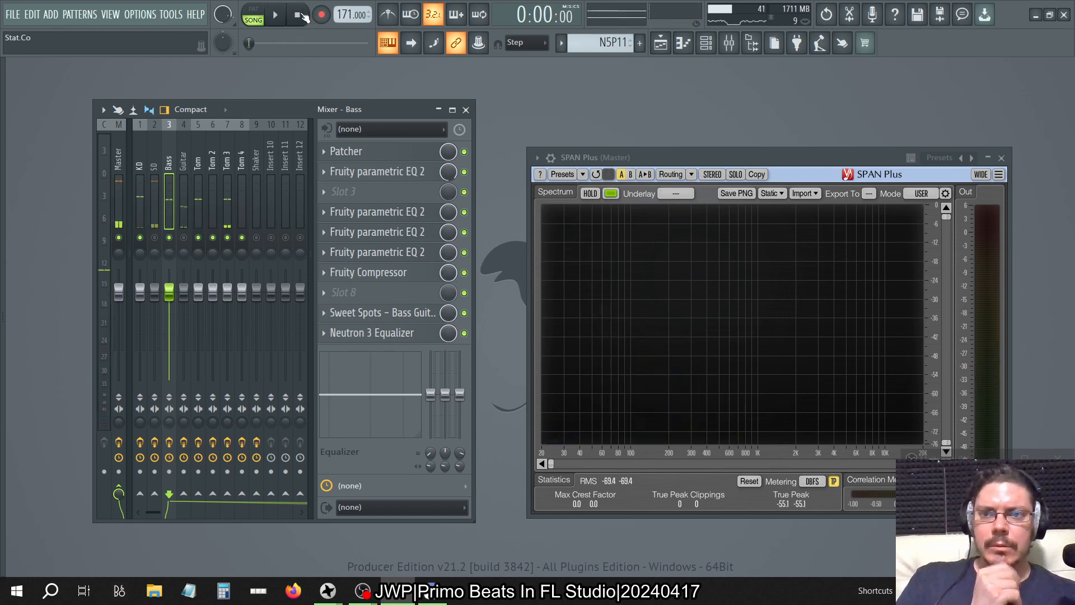
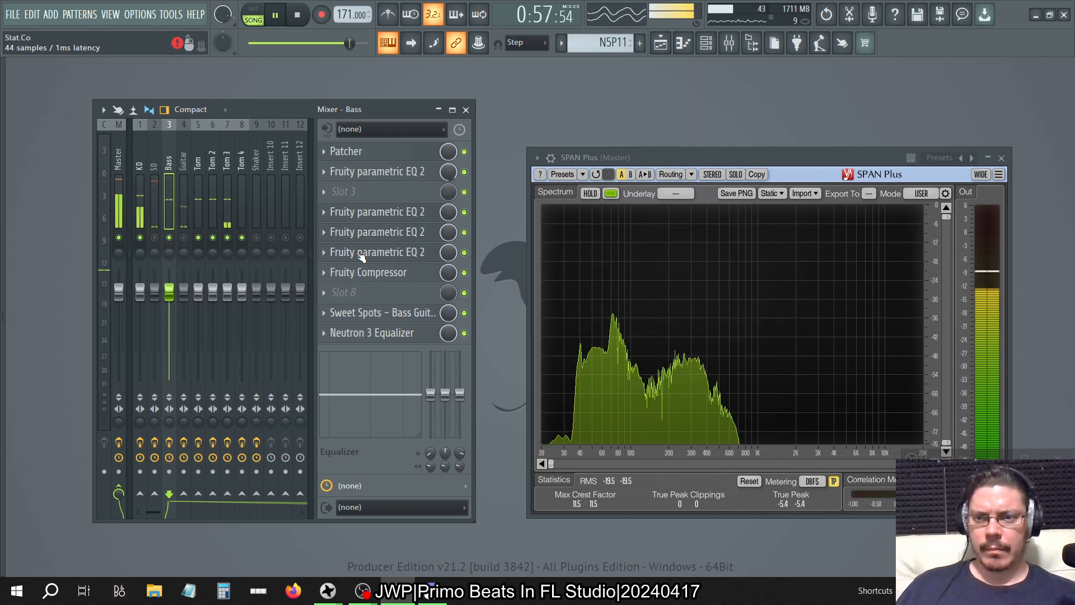
- Stop playback and move Fruity Compressor up to slot 7 on the Tom track
left_click(188, 156)
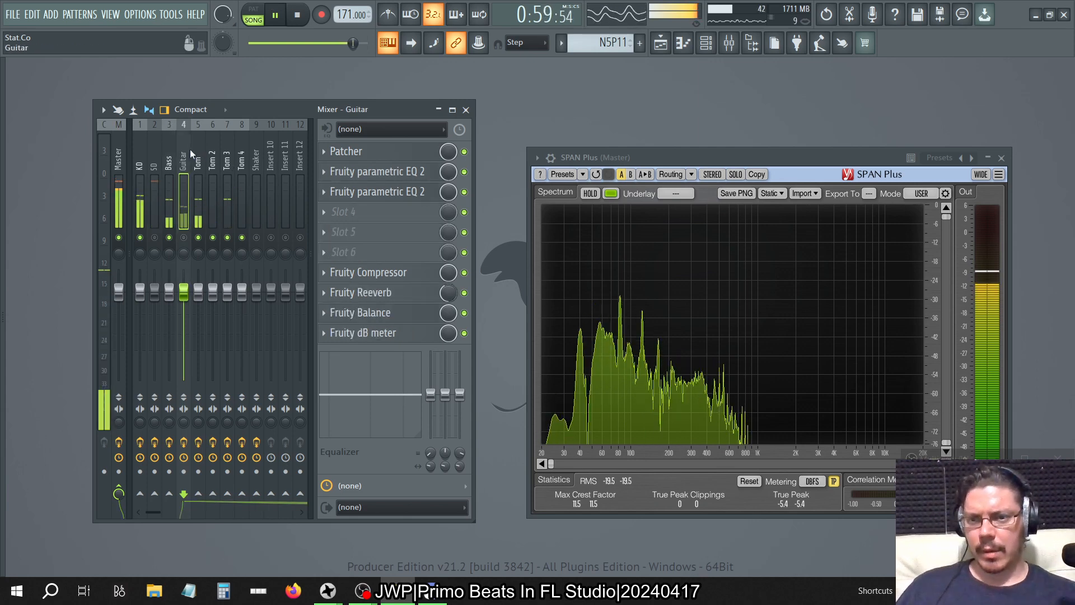
left_click(199, 158)
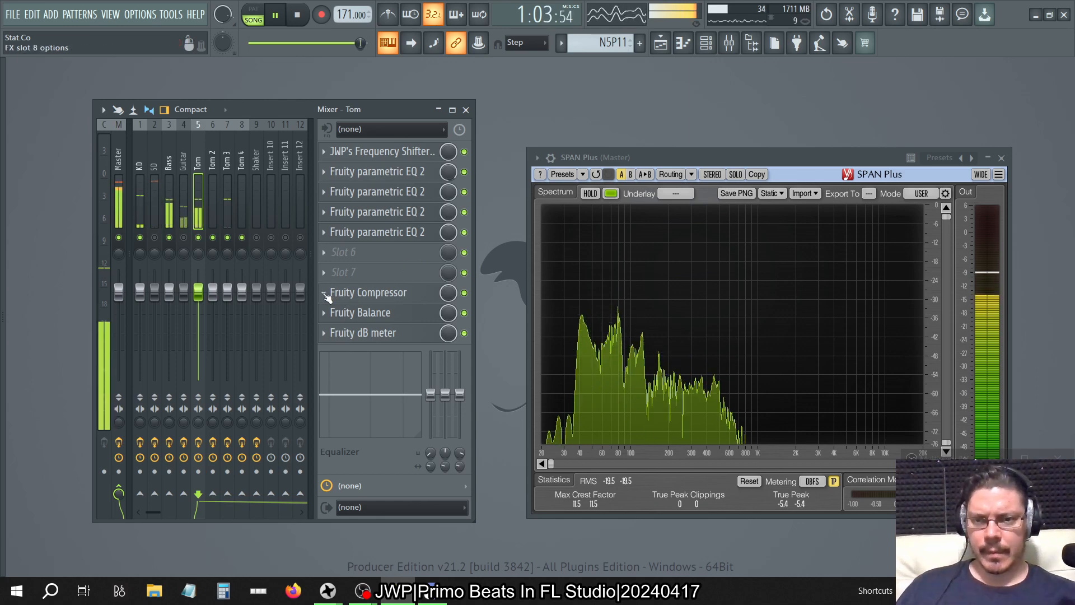
key("space")
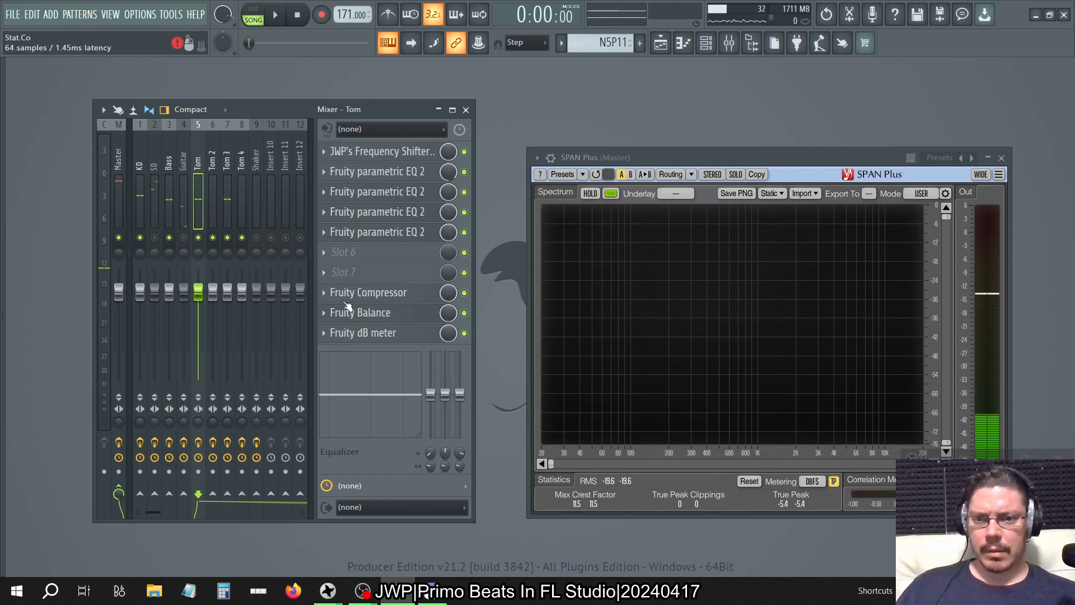
left_click(327, 294)
left_click(378, 474)
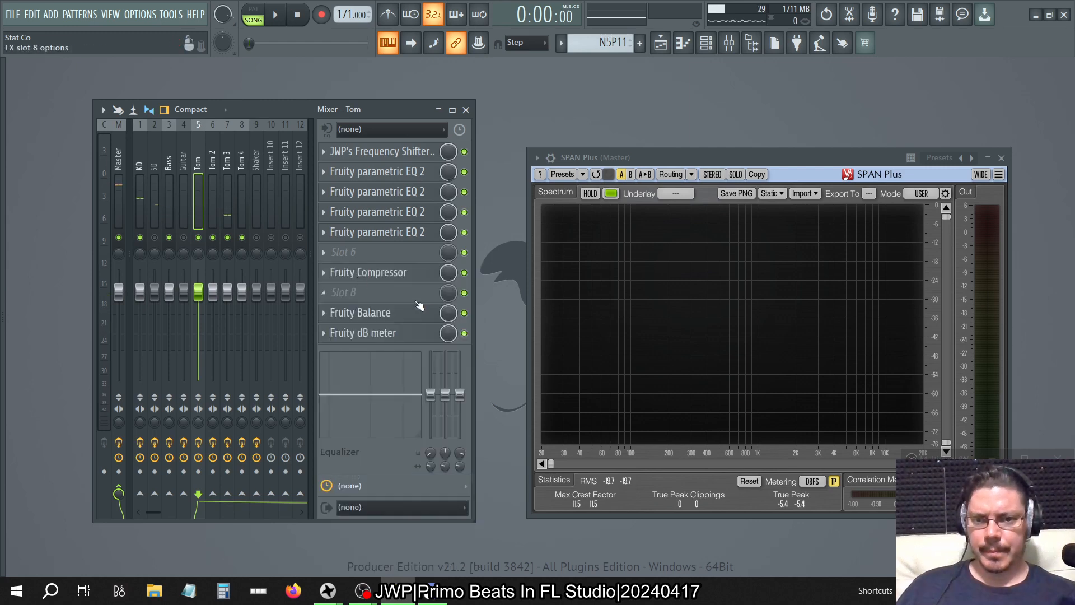
- Load Patcher with the Sub Cleaner preset into slot 8 of the Tom track
left_click(322, 293)
mouse_move(342, 286)
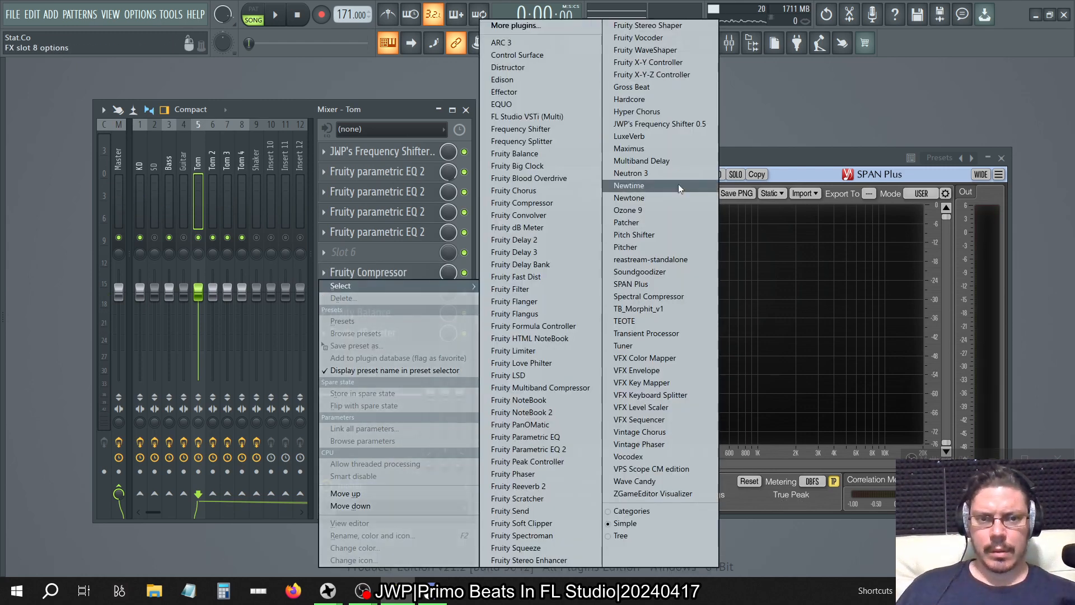
left_click(624, 223)
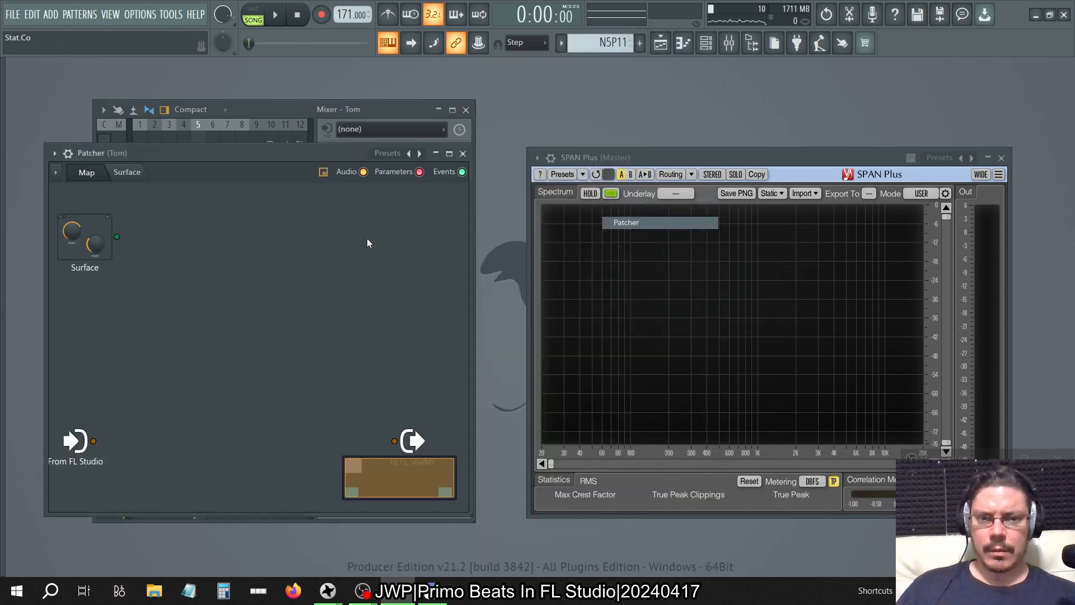
left_click(415, 156)
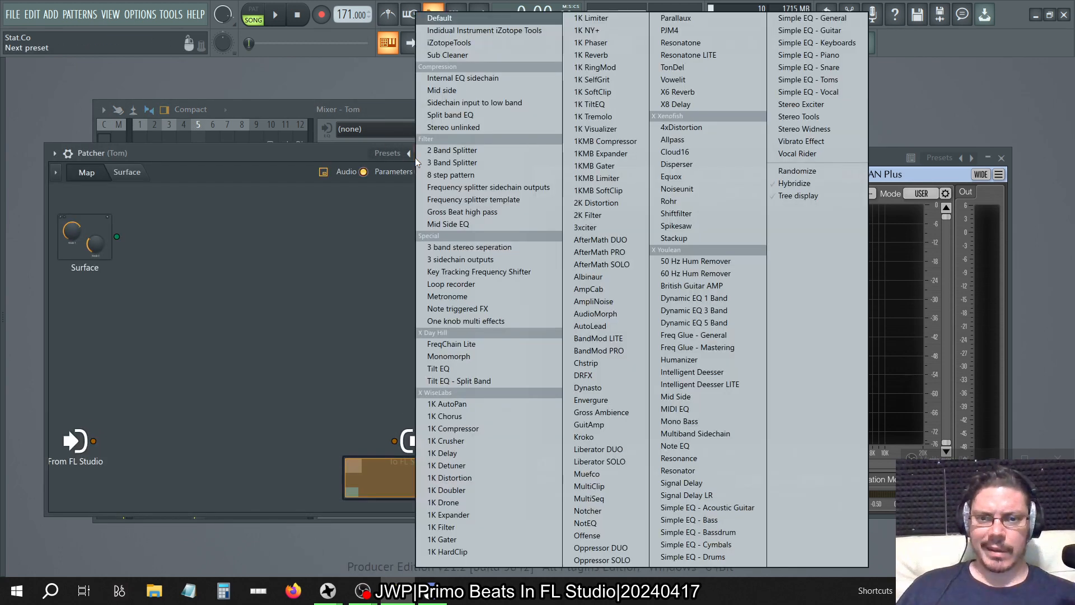
left_click(510, 56)
left_click(721, 154)
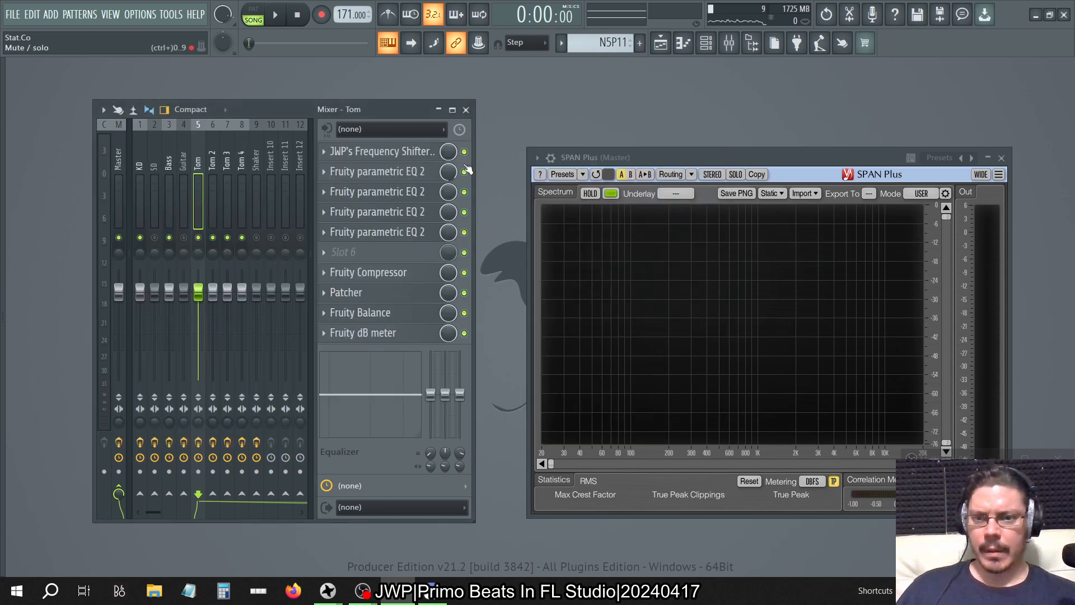
- On Tom 2, move Fruity Compressor up to slot 7 and load Patcher with the Sub Cleaner preset into slot 8
left_click(222, 177)
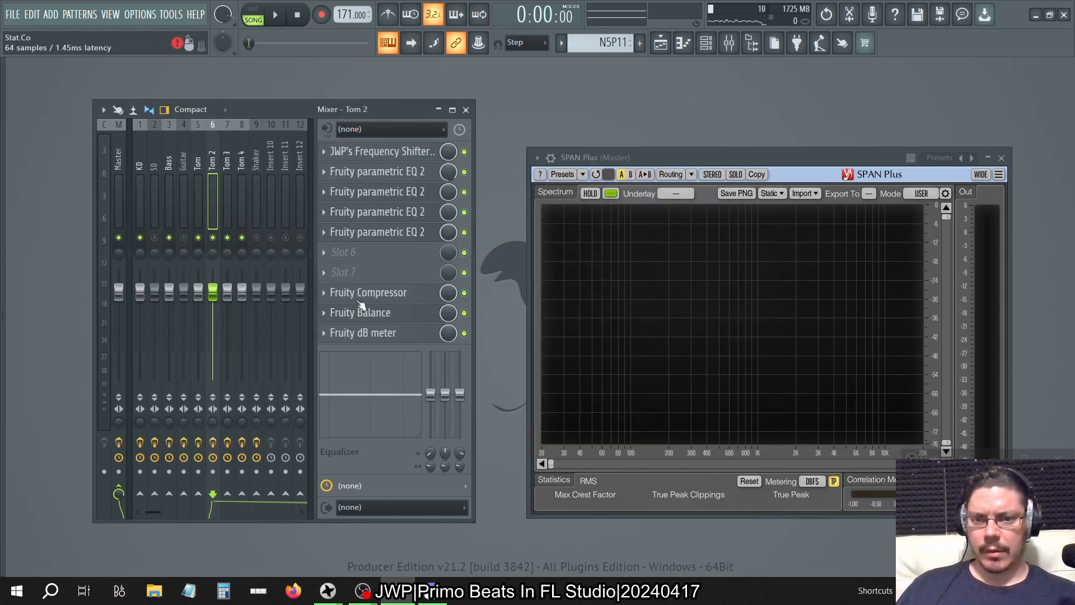
left_click(323, 293)
left_click(360, 476)
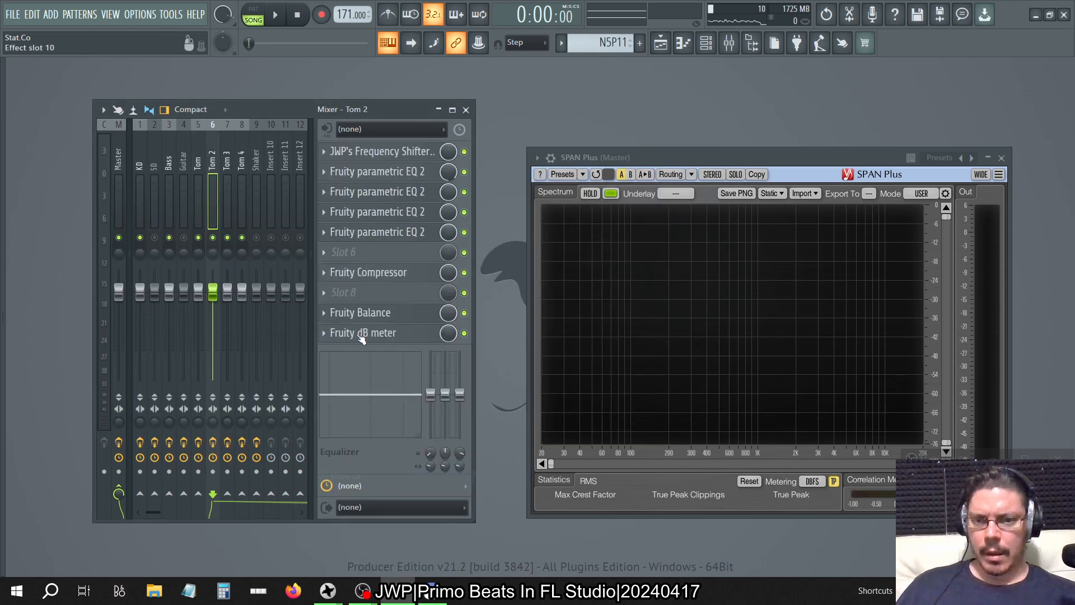
left_click(325, 295)
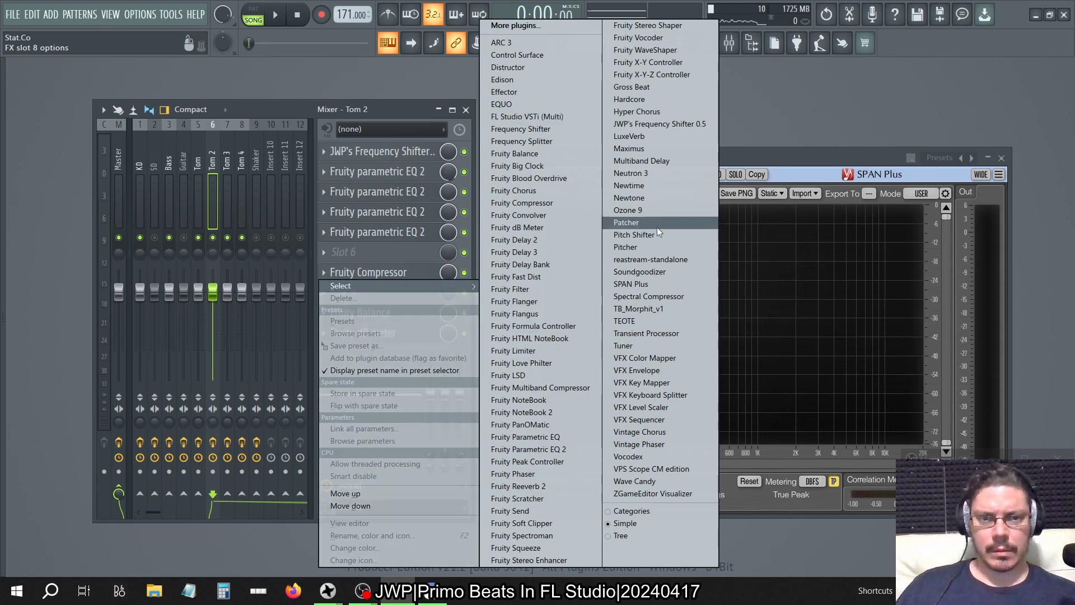
left_click(643, 223)
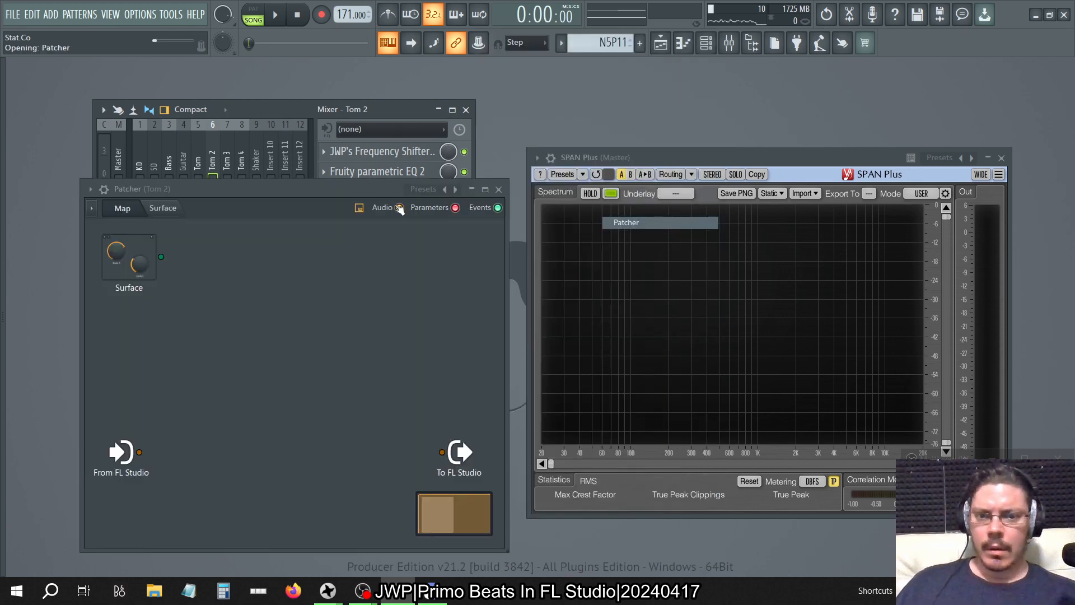
right_click(449, 189)
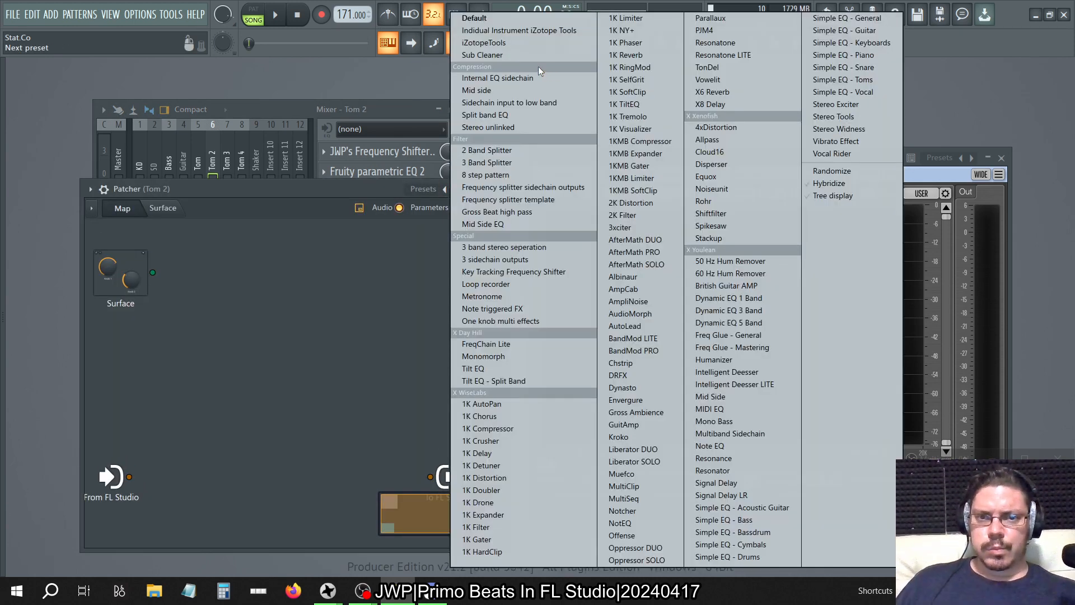
left_click(529, 54)
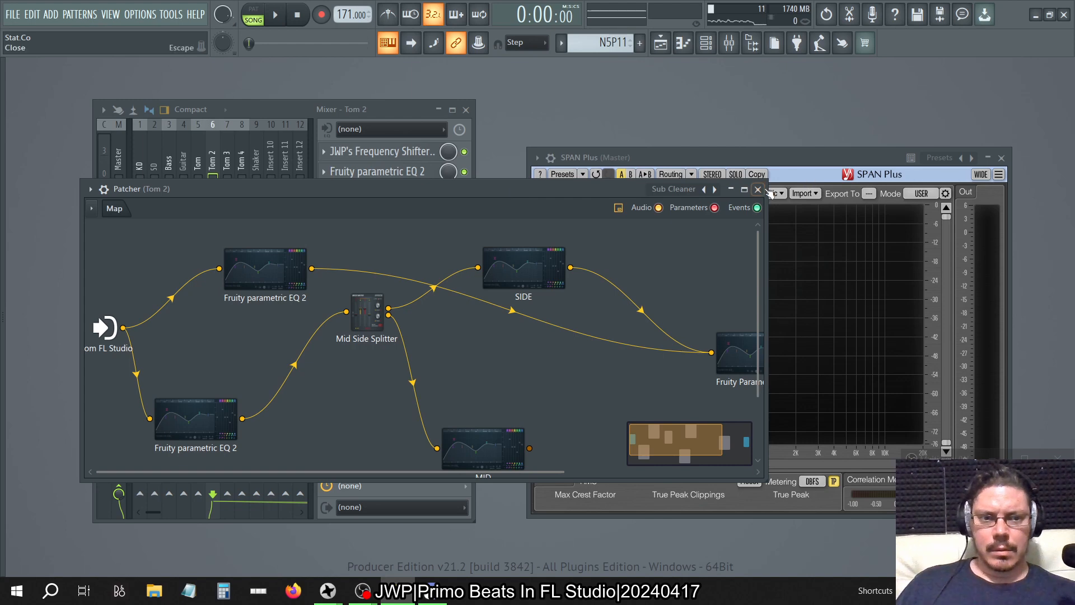
left_click(758, 189)
- Re-enable all mixer tracks and play the full mix from the start
right_click(198, 237)
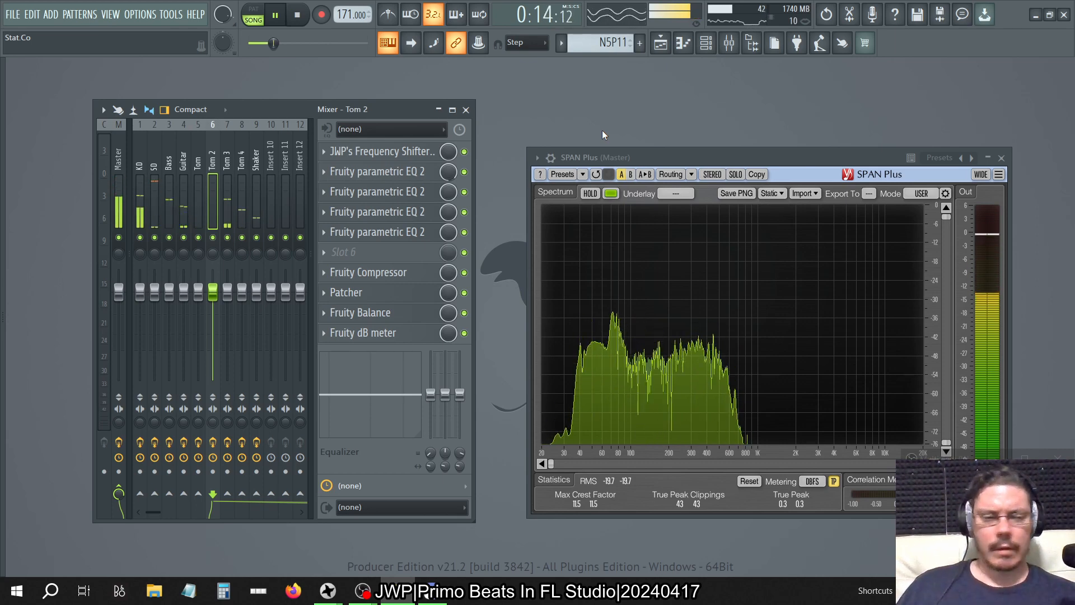
left_click(199, 168)
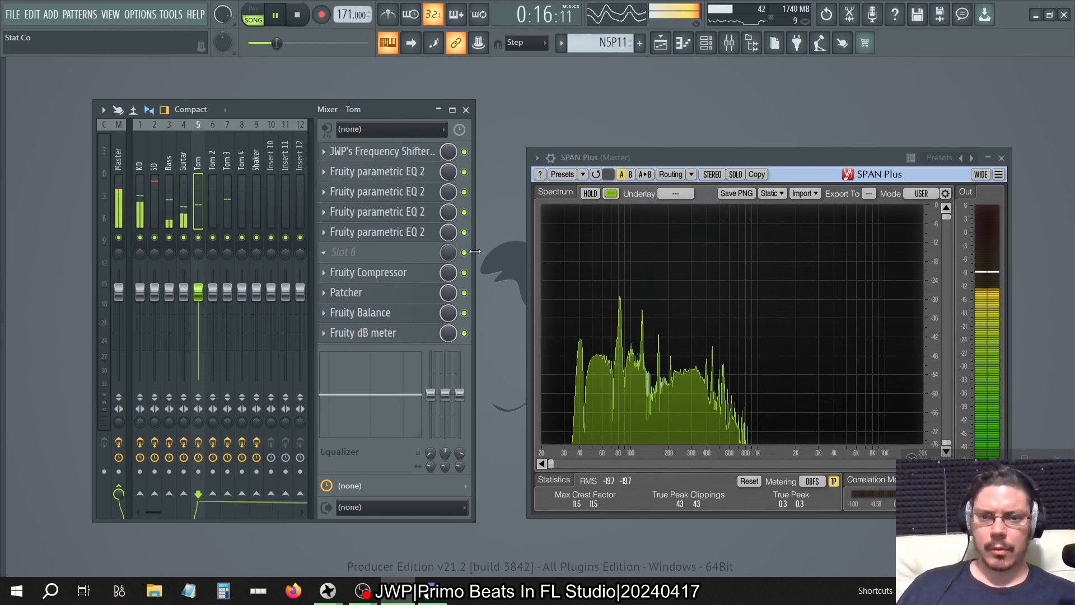
key("space")
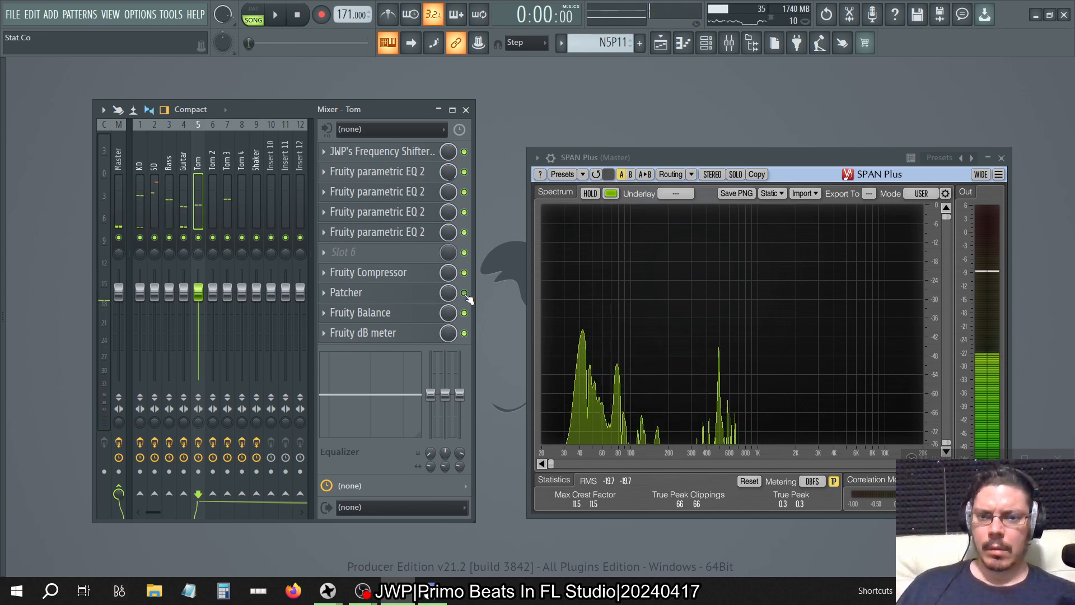
- Bypass Patcher on the Tom and Tom 2 tracks and play the full mix without them
left_click(464, 293)
key("Right")
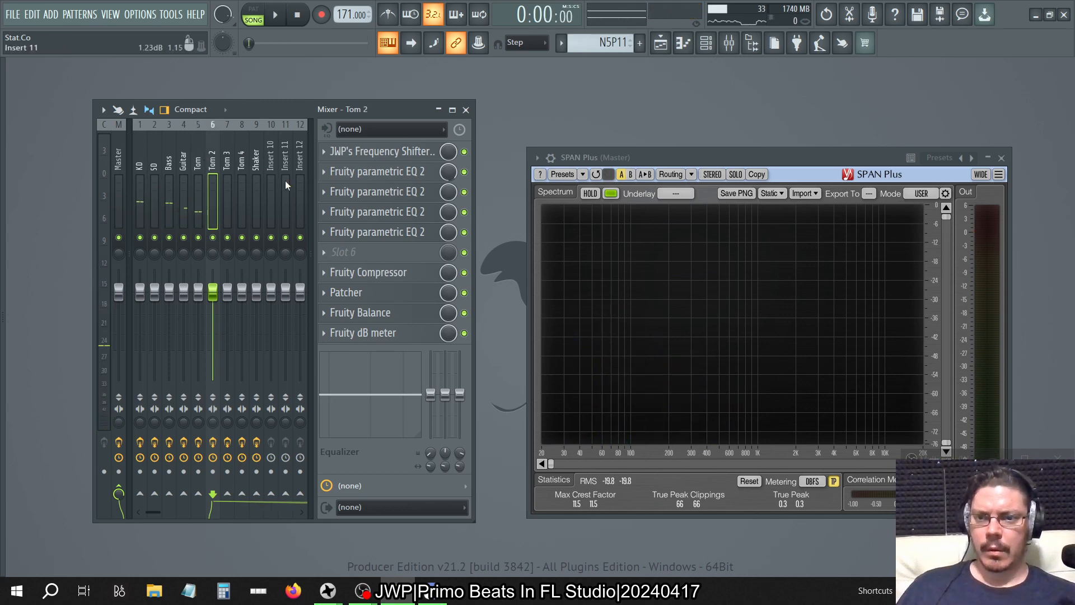
left_click(464, 294)
key("space")
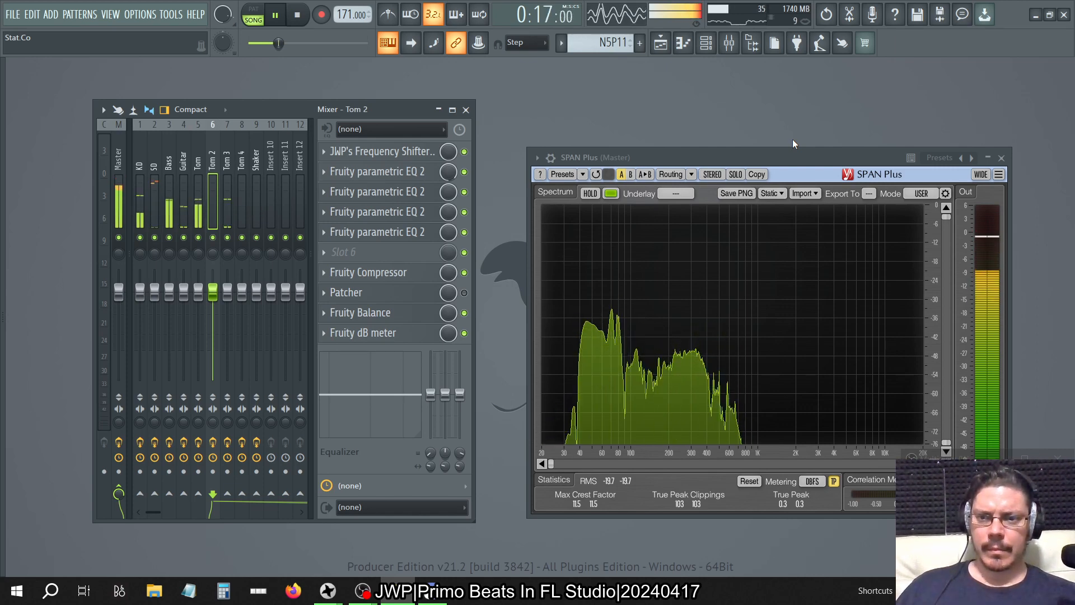
key("space")
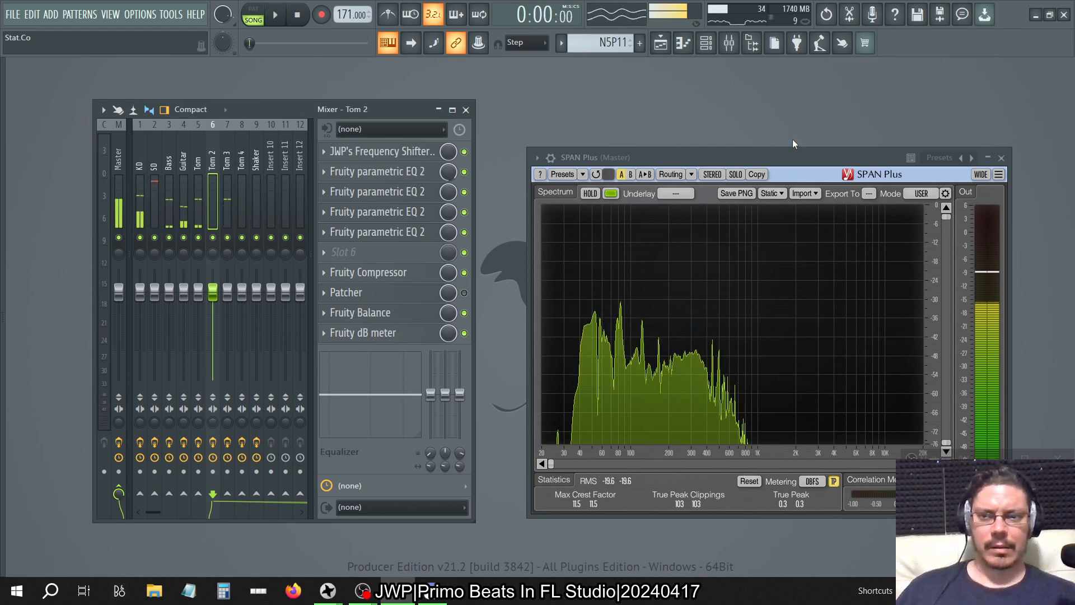
key("Left")
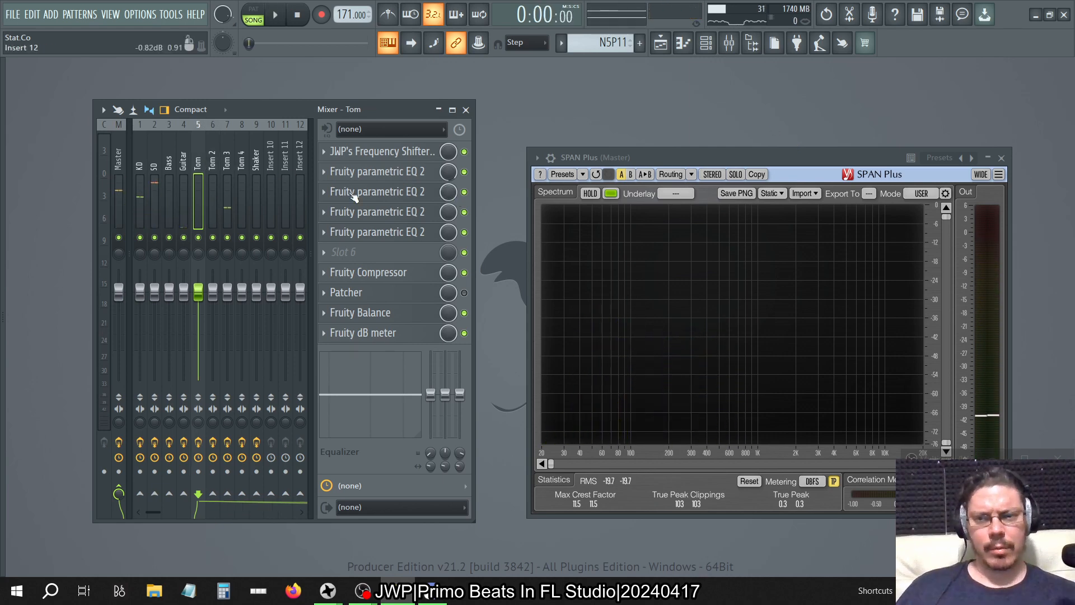
- Re-enable Patcher on the Tom and Tom 2 tracks and play the full mix, temporarily muting Tom 3 and Tom 4
left_click(209, 164)
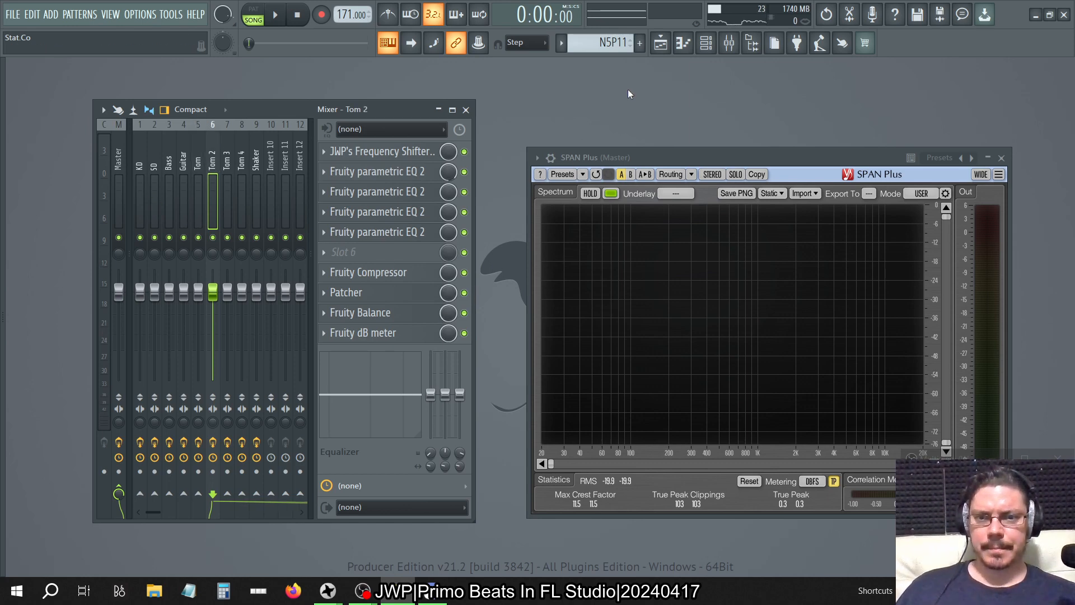
key("space")
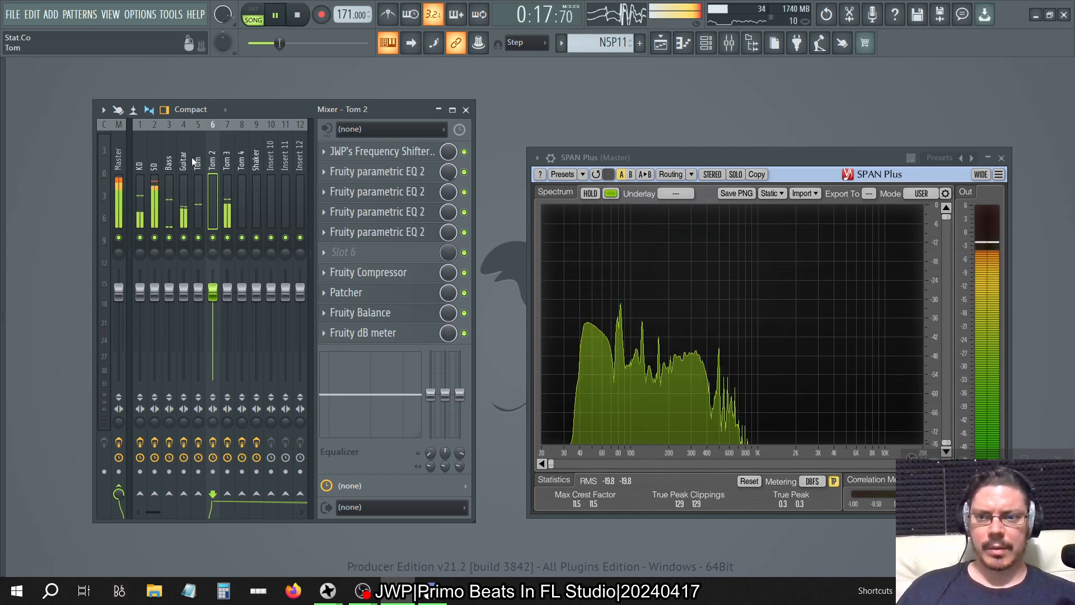
left_click(242, 237)
left_click(226, 237)
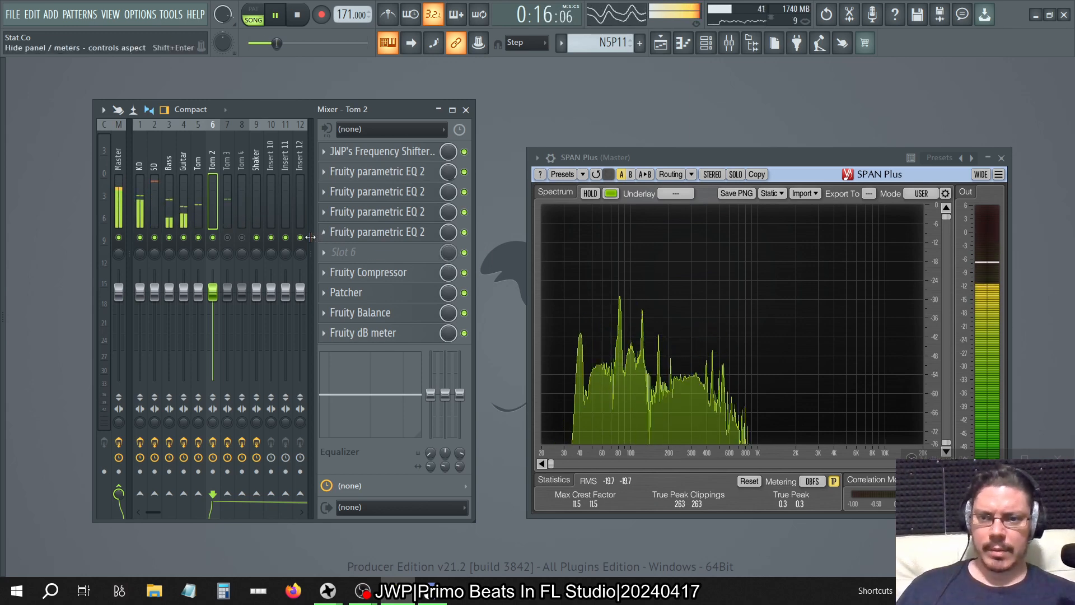
left_click(228, 238)
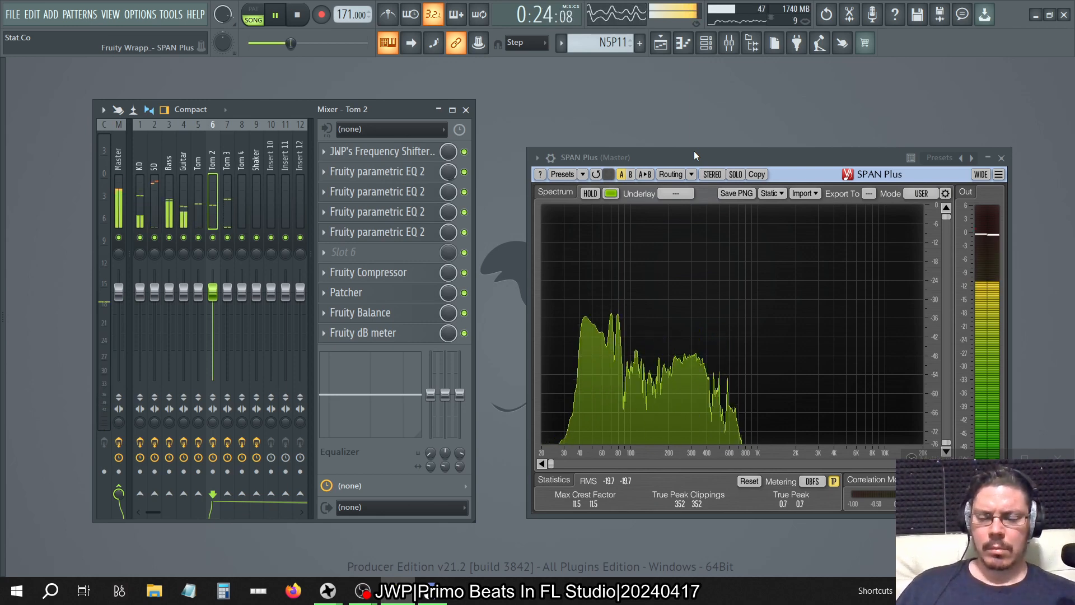
key("space")
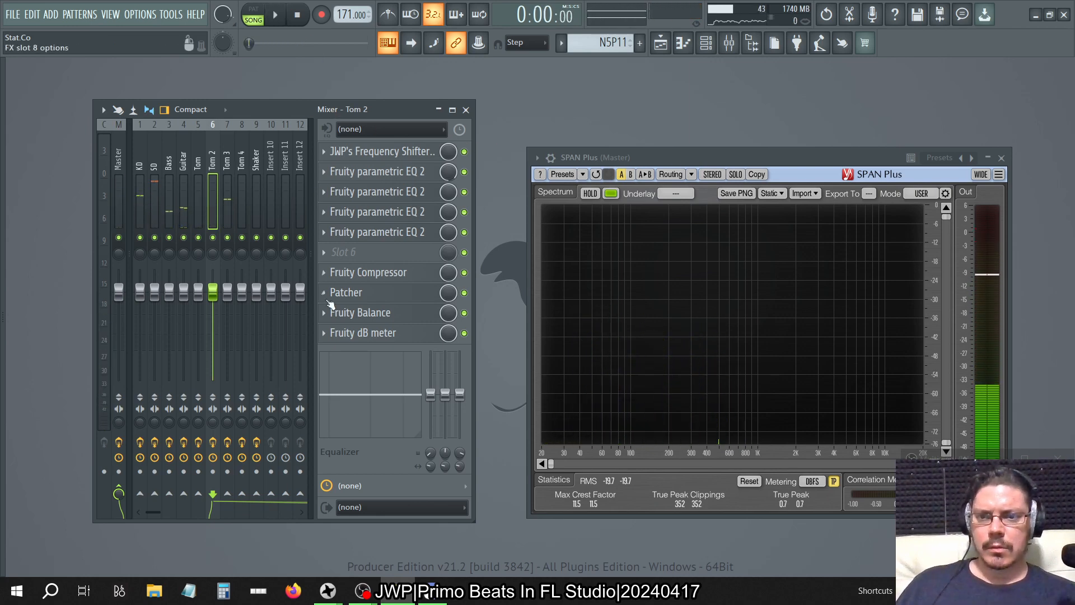
- Review the effect chains on the four tom tracks and the Master
left_click(230, 164)
left_click(242, 164)
left_click(227, 165)
left_click(212, 166)
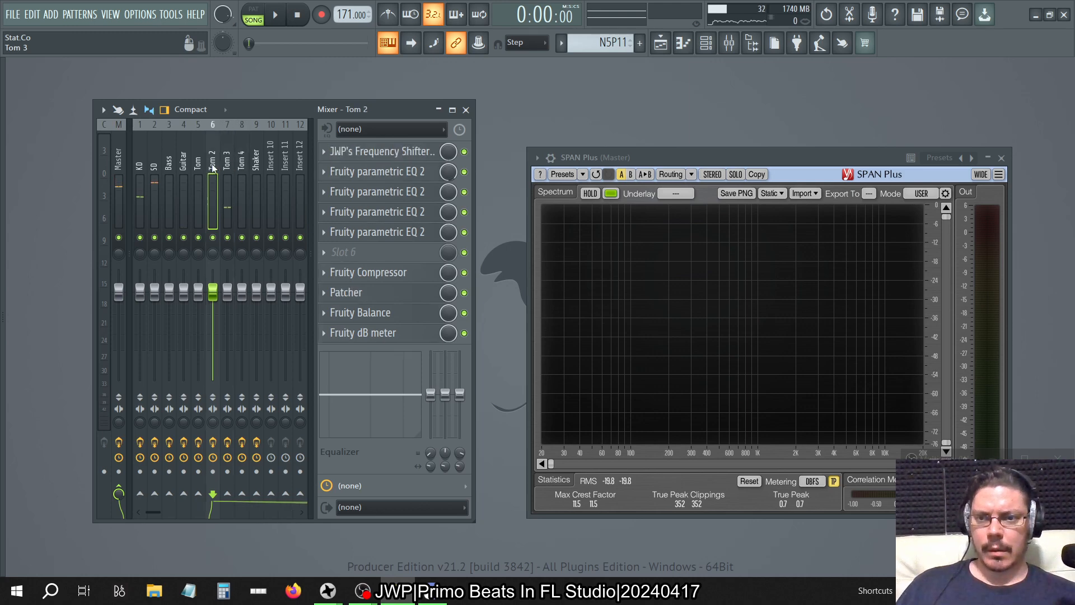
left_click(199, 165)
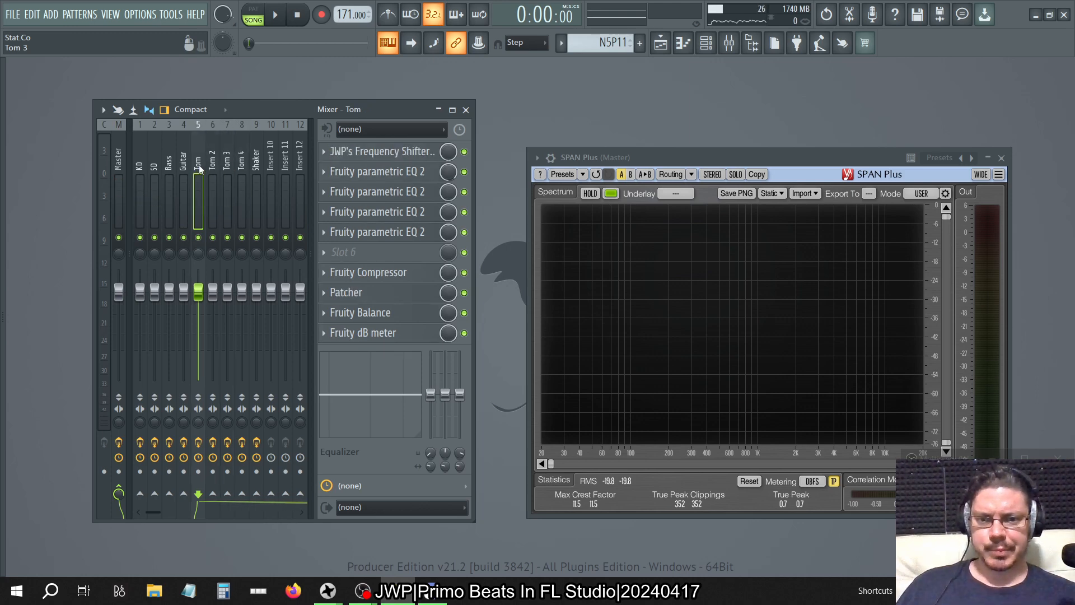
left_click(121, 159)
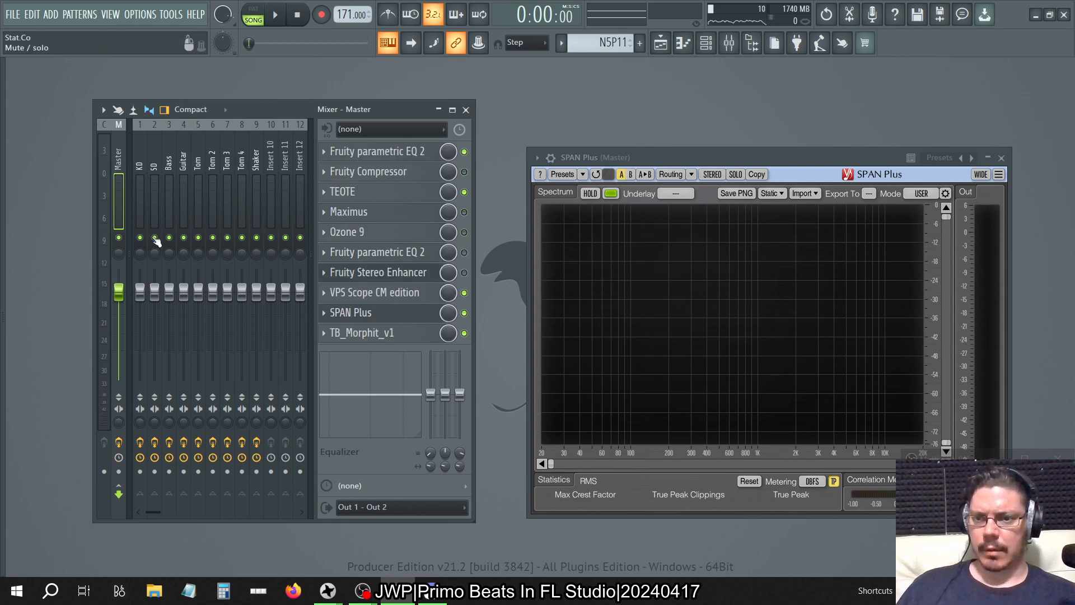
- Solo the Tom track and compare its playback with Patcher bypassed and enabled
right_click(213, 238)
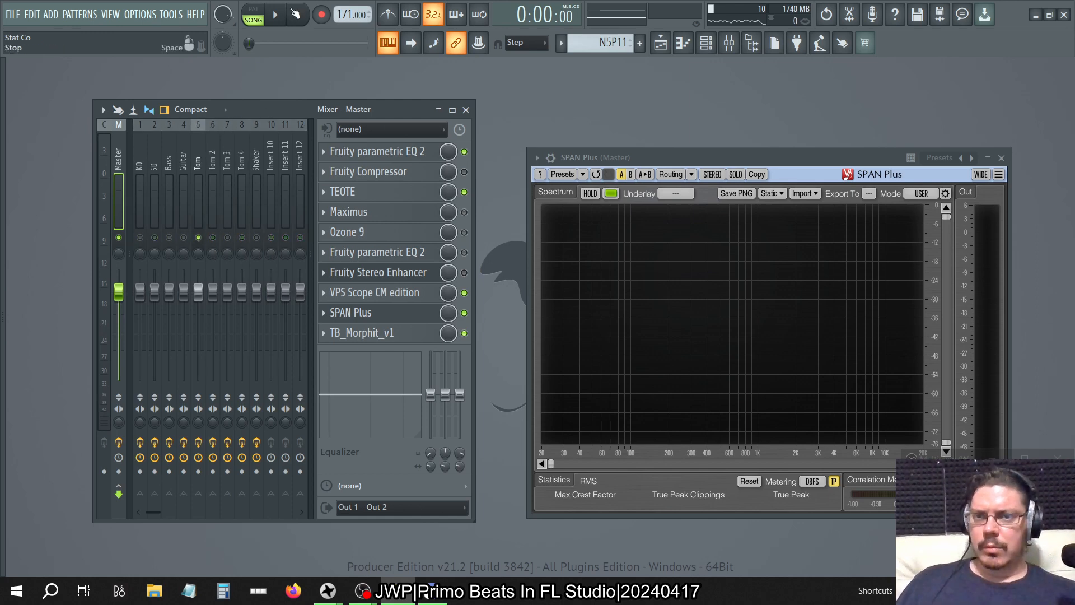
key("space")
left_click(199, 159)
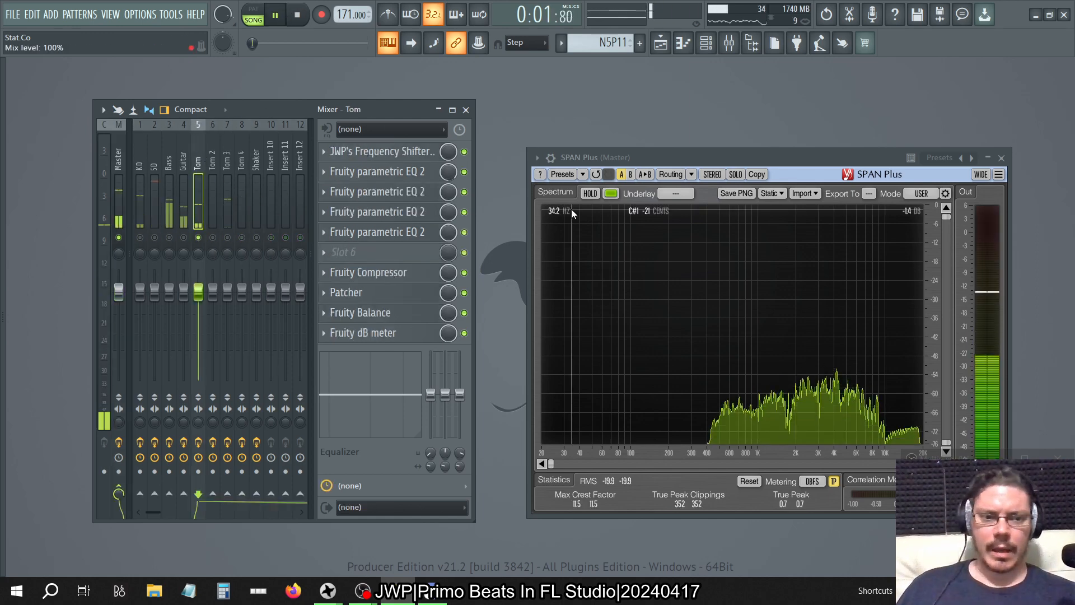
left_click(464, 293)
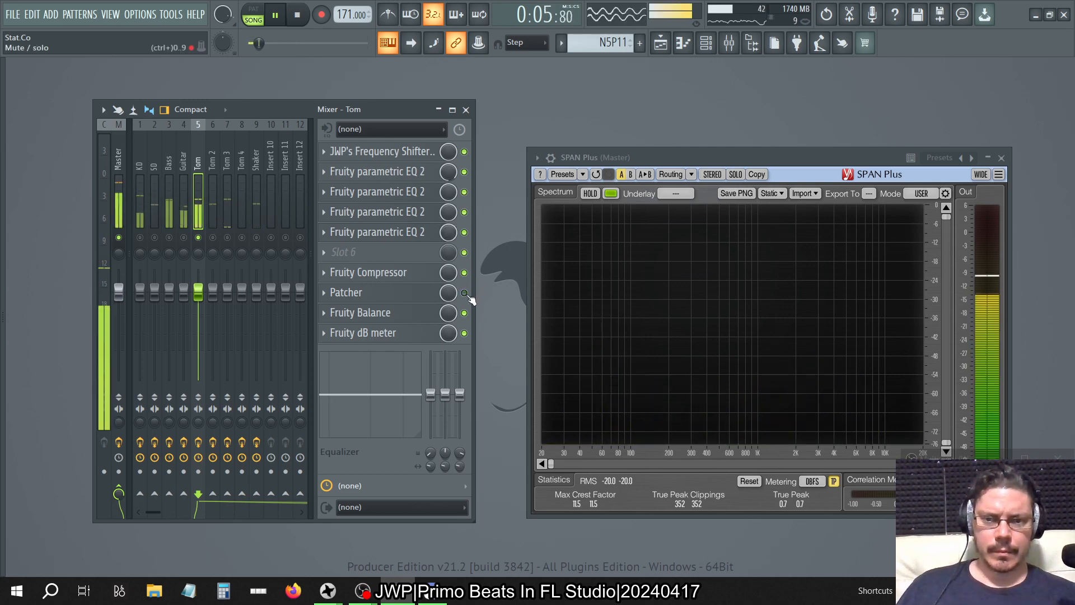
left_click(119, 159)
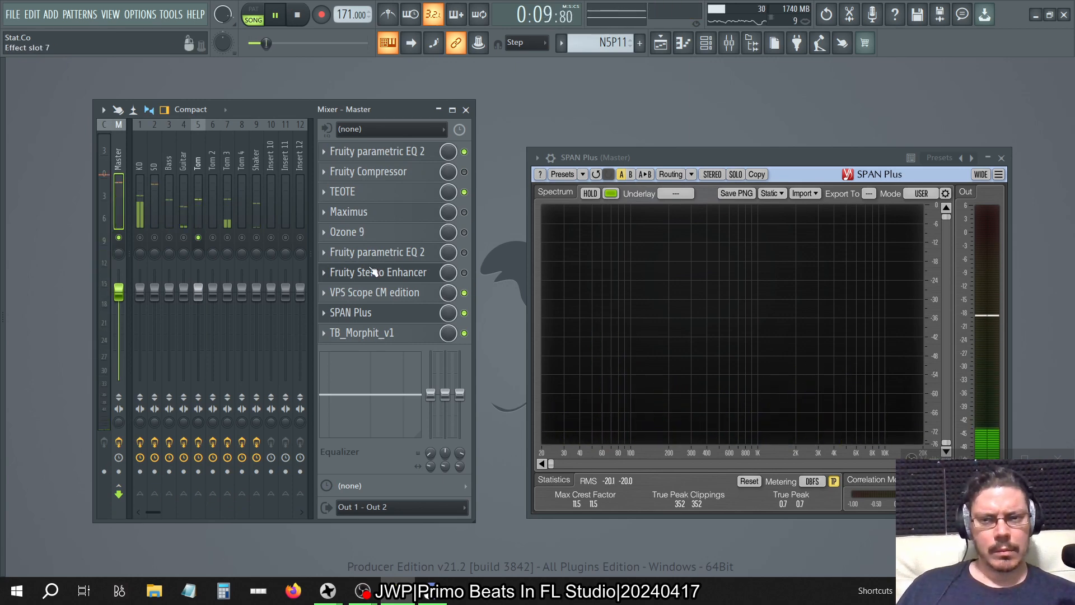
left_click(199, 168)
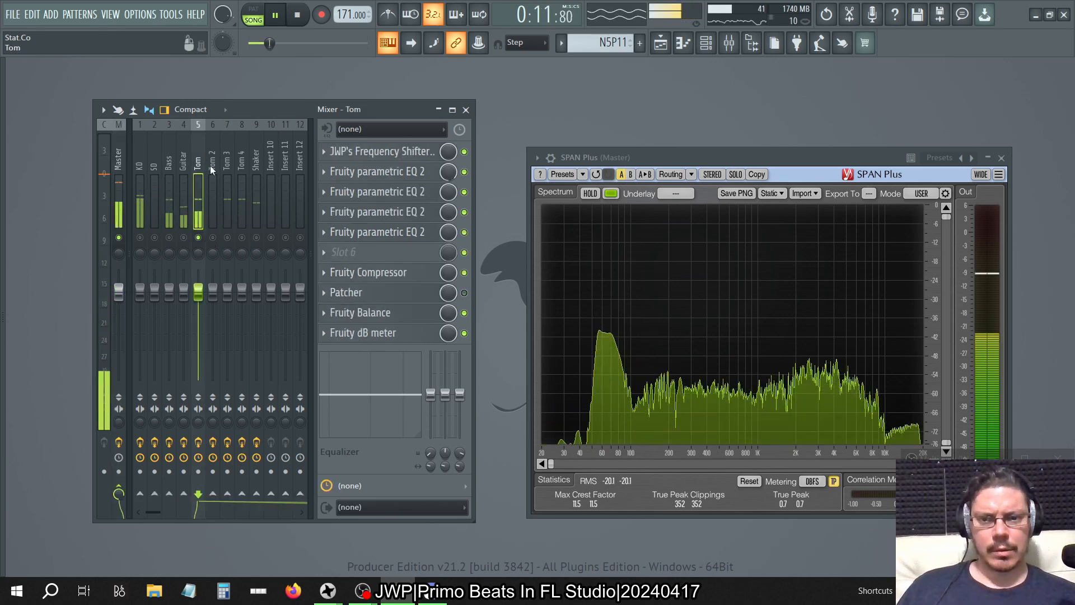
left_click(468, 293)
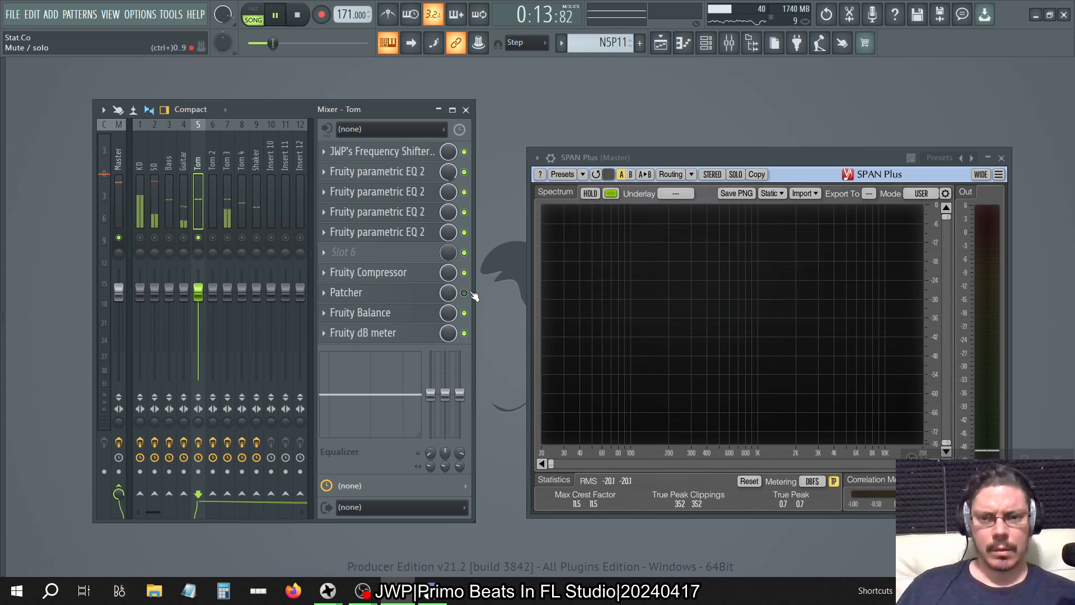
left_click(468, 293)
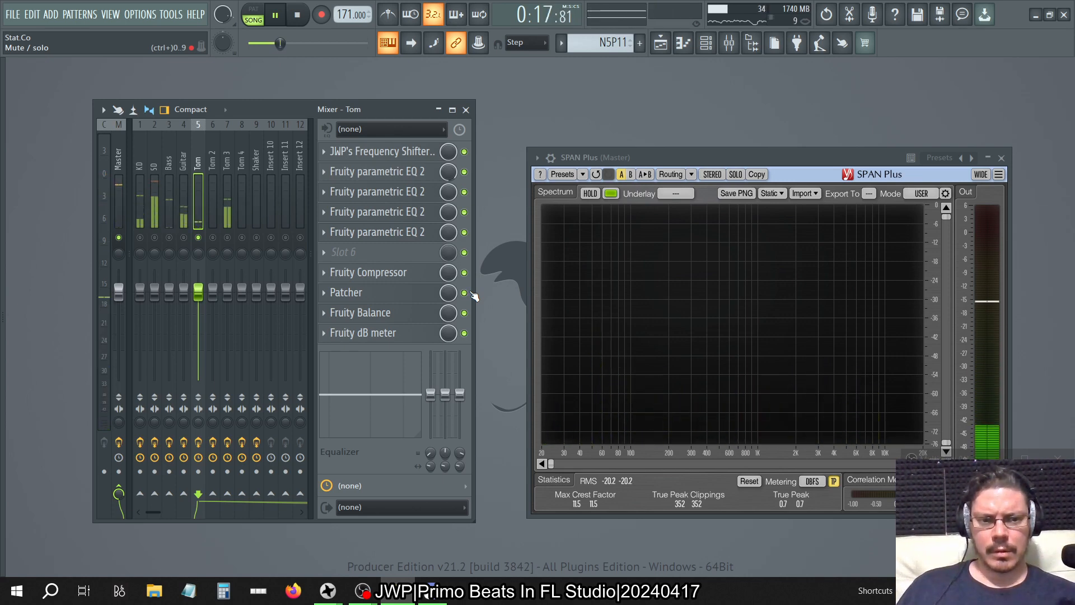
- Open the Tom track's Patcher and examine the input signal in its SIDE equalizer
left_click(439, 292)
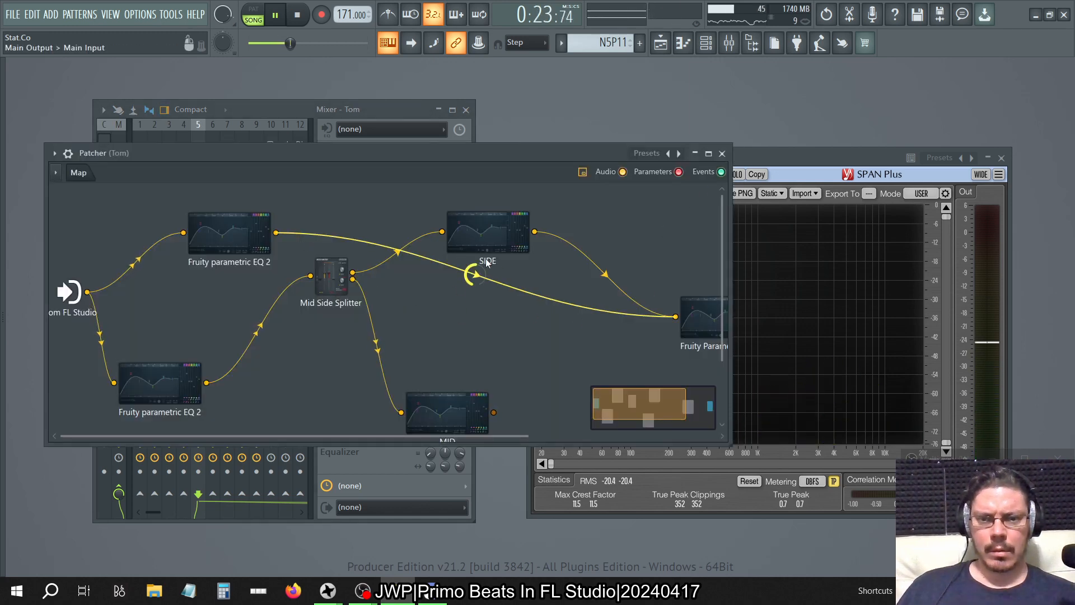
left_click(482, 242)
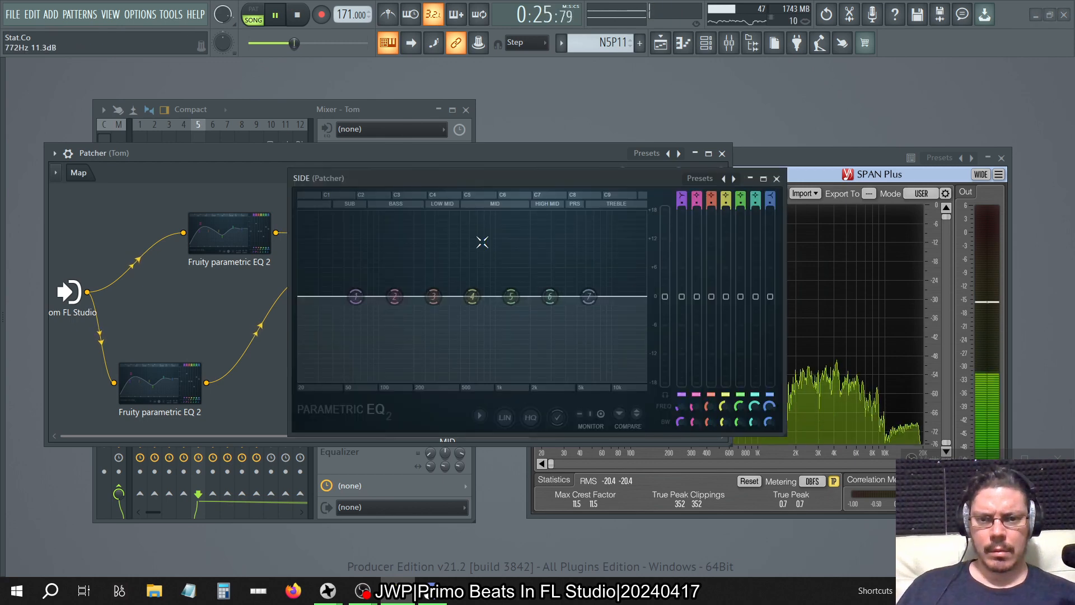
left_click_drag(582, 419, 597, 417)
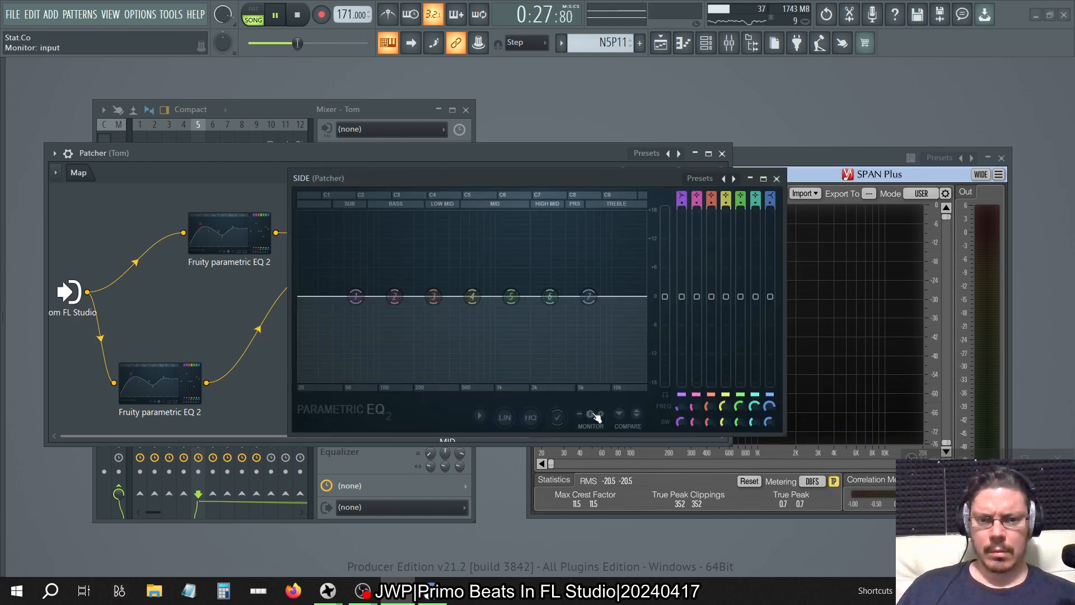
left_click(776, 178)
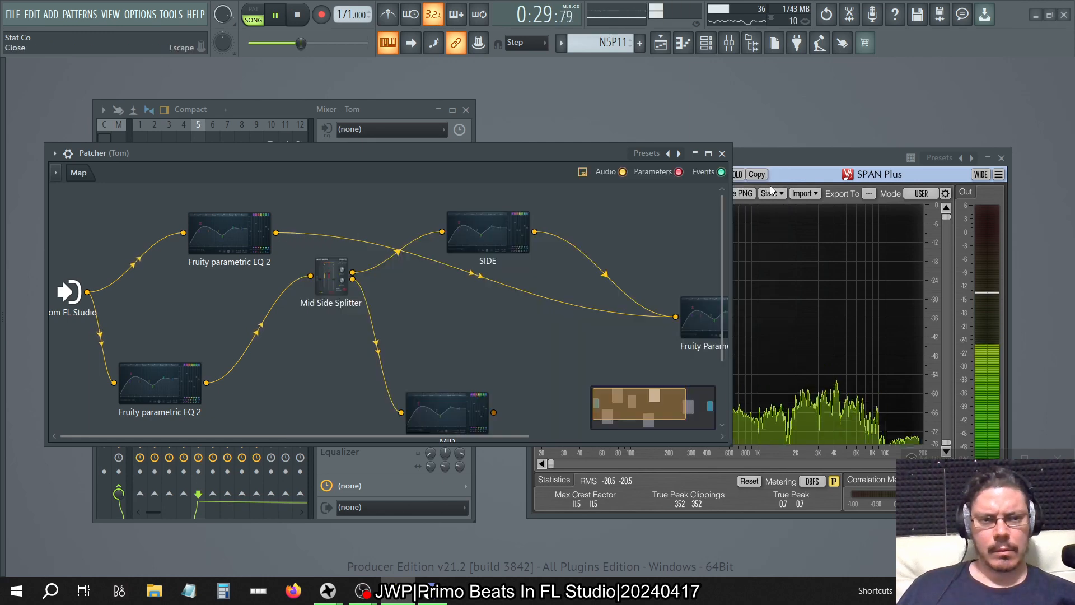
- Maximize the Patcher map, examine the MID and SIDE equalizers during playback, and close Patcher
left_click(708, 154)
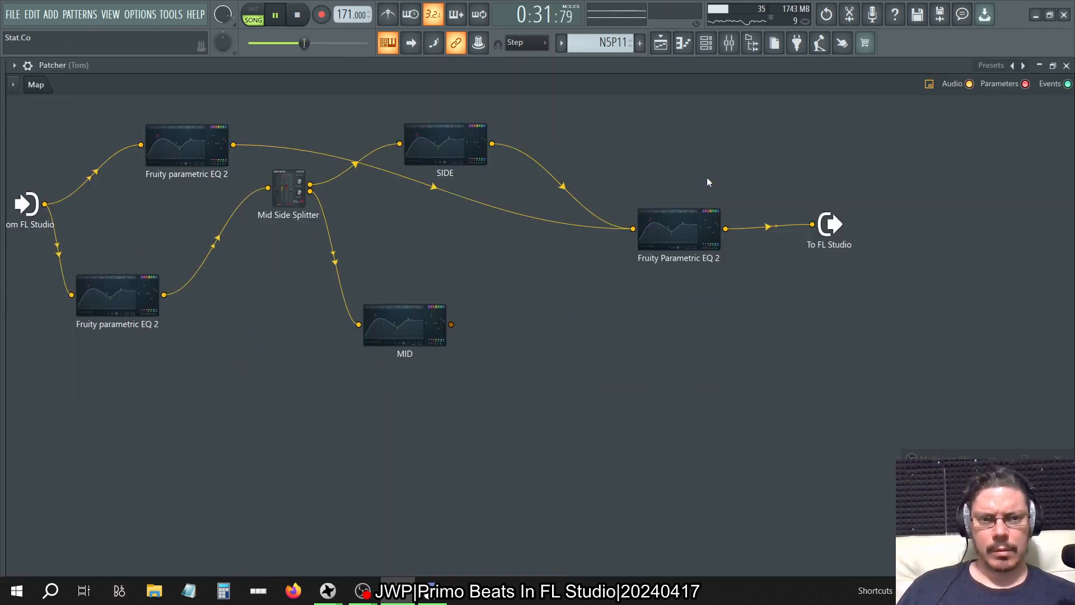
left_click_drag(675, 206, 678, 210)
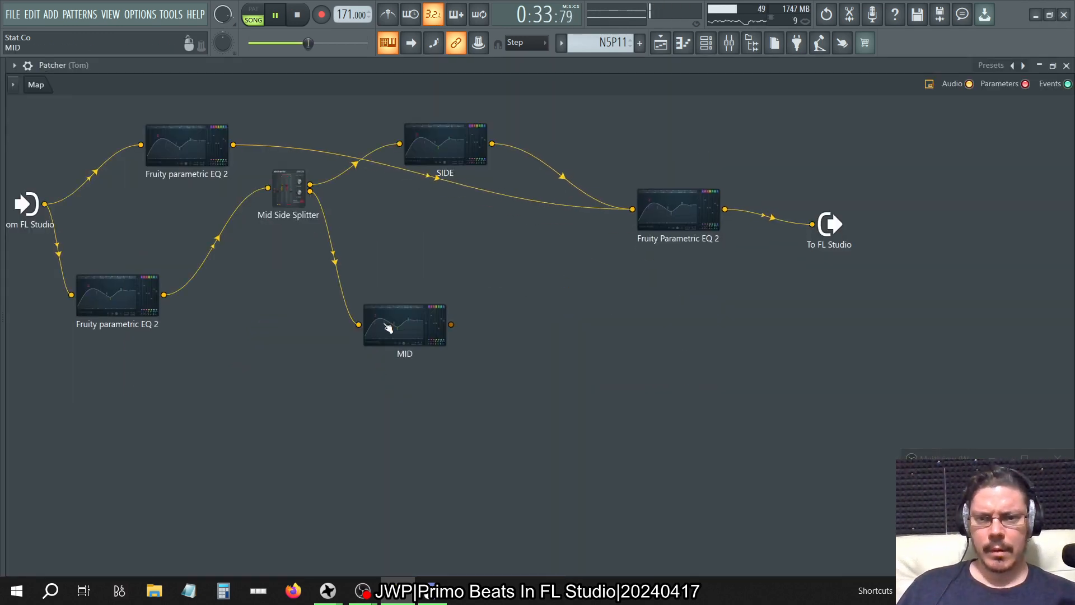
double_click(387, 328)
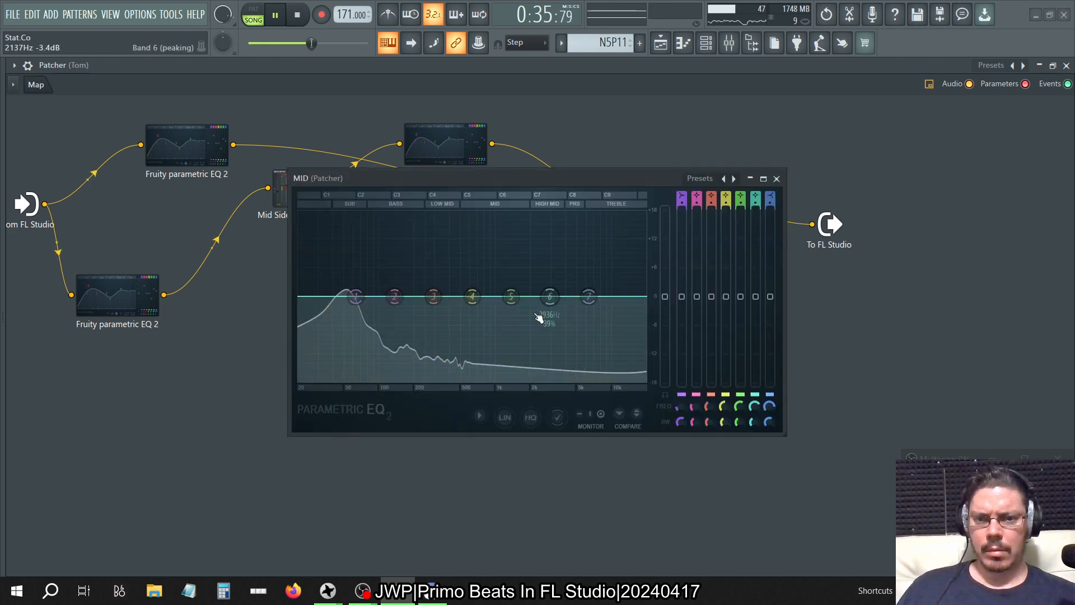
left_click(779, 178)
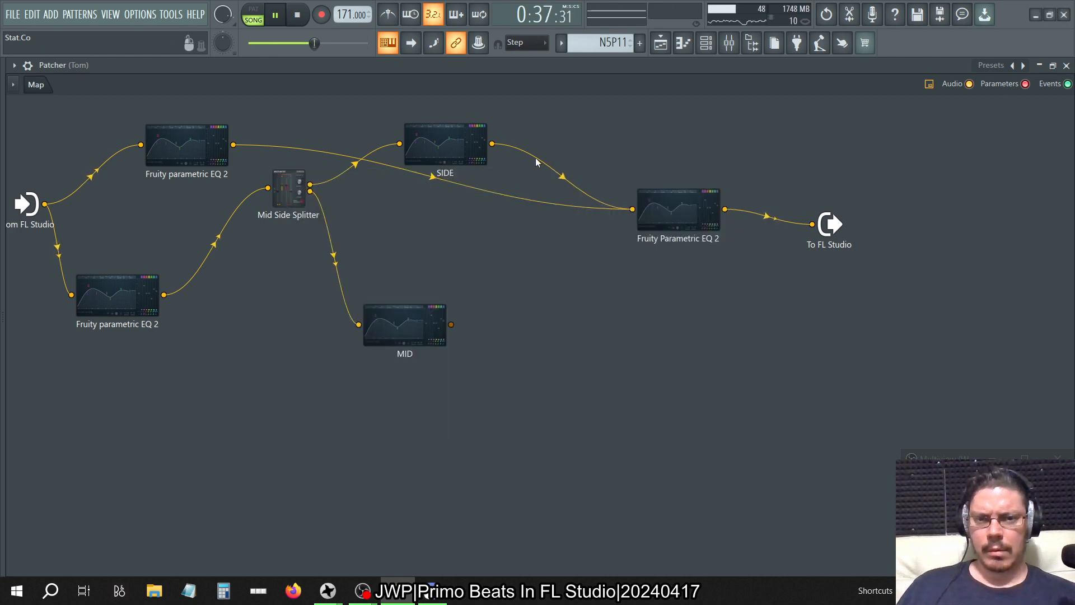
double_click(439, 140)
left_click(776, 178)
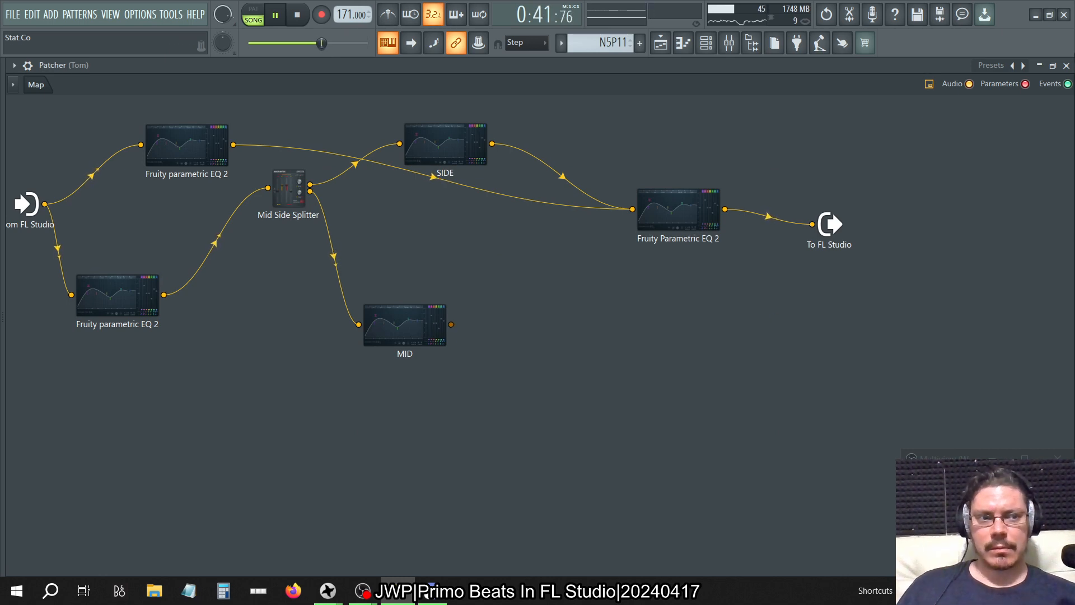
left_click(1066, 66)
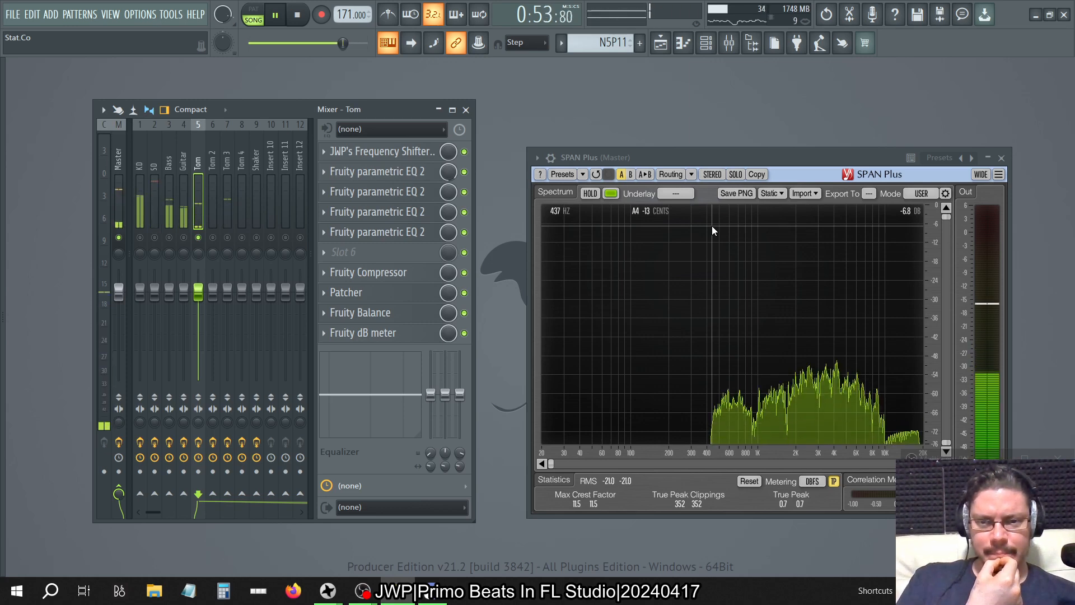
- Unsolo the Tom track and play the full mix from the start
right_click(204, 239)
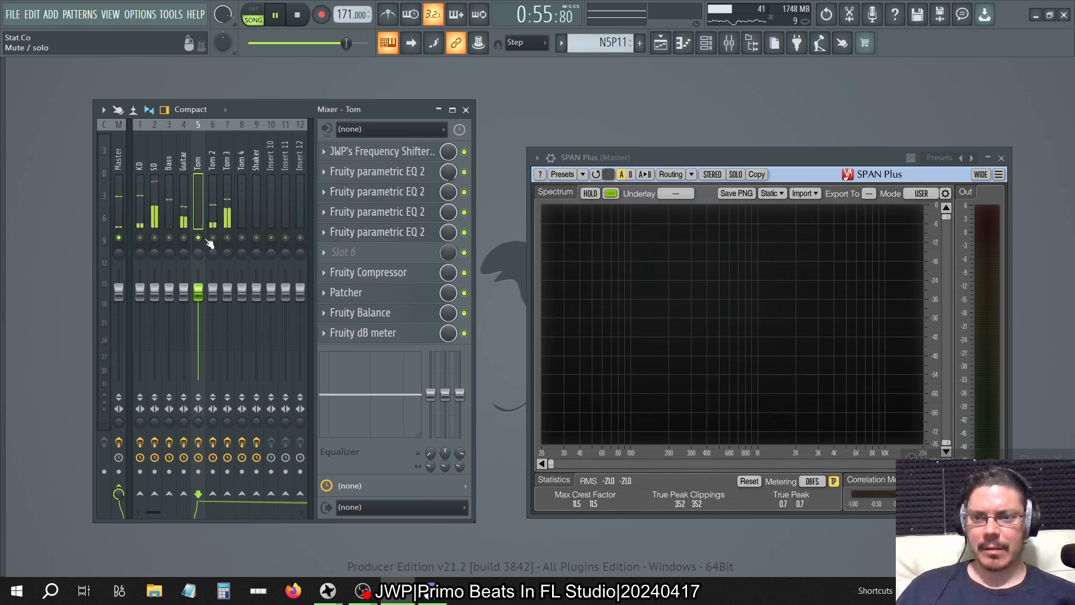
right_click(204, 239)
right_click(203, 238)
left_click(298, 16)
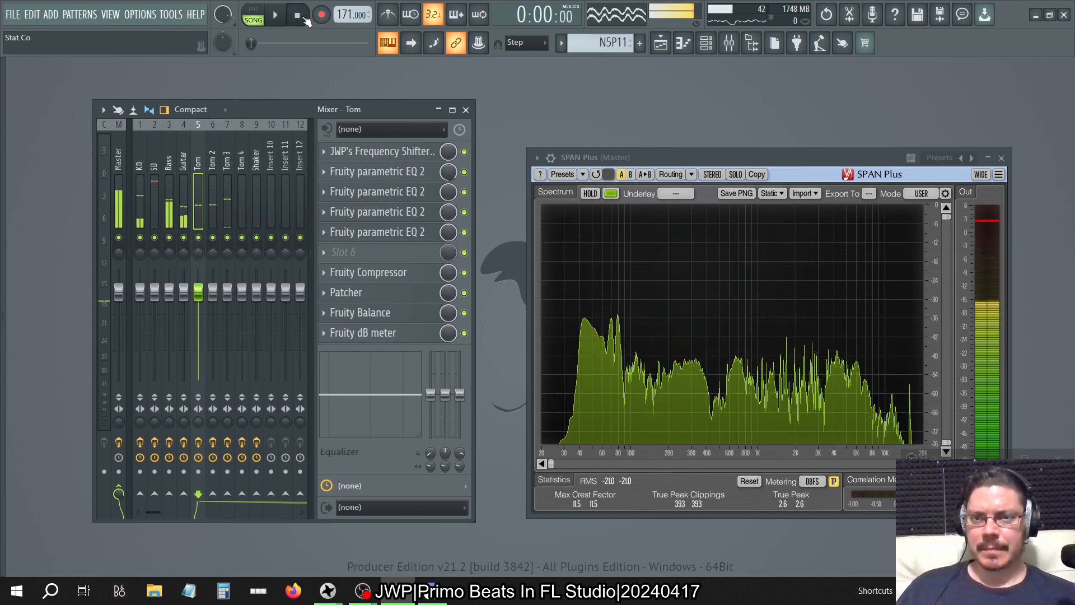
left_click(280, 16)
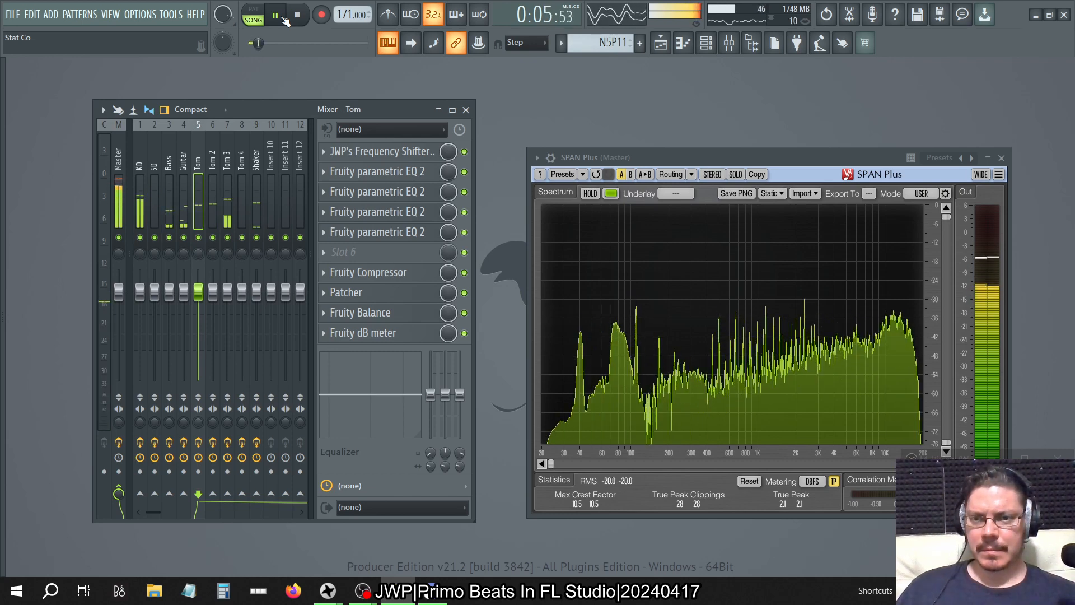
key("space")
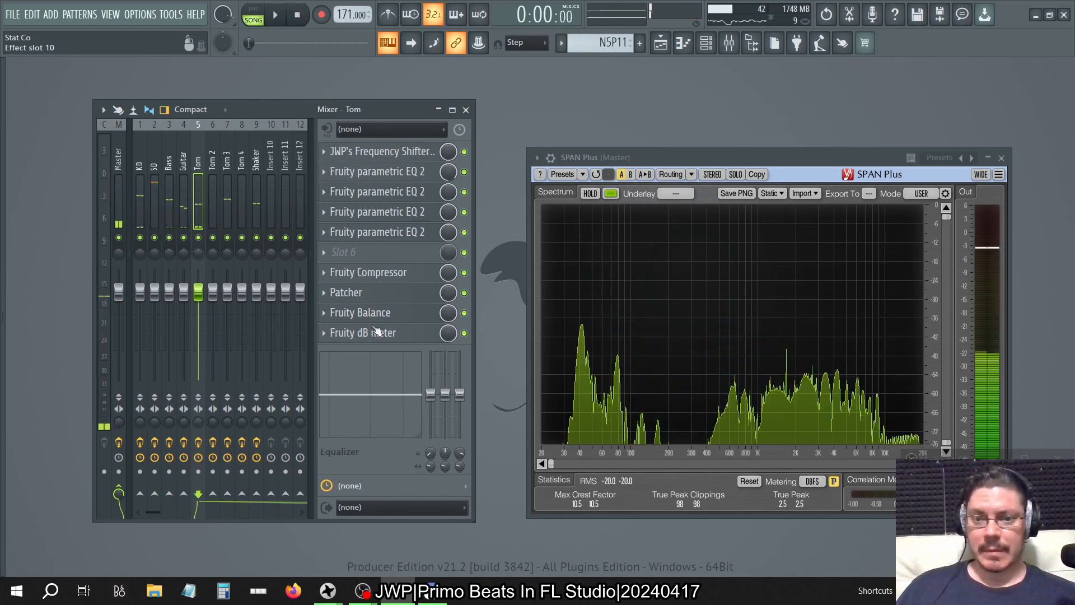
- On the Tom track, move Fruity Compressor up to slot 6 and load EQUO into slot 7
left_click(226, 153)
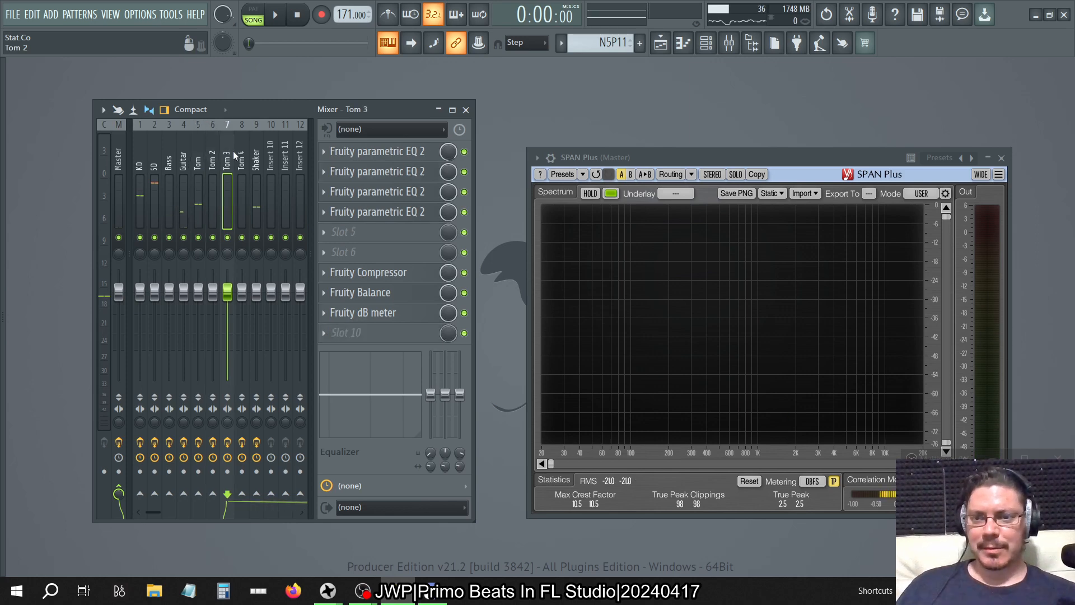
left_click(197, 165)
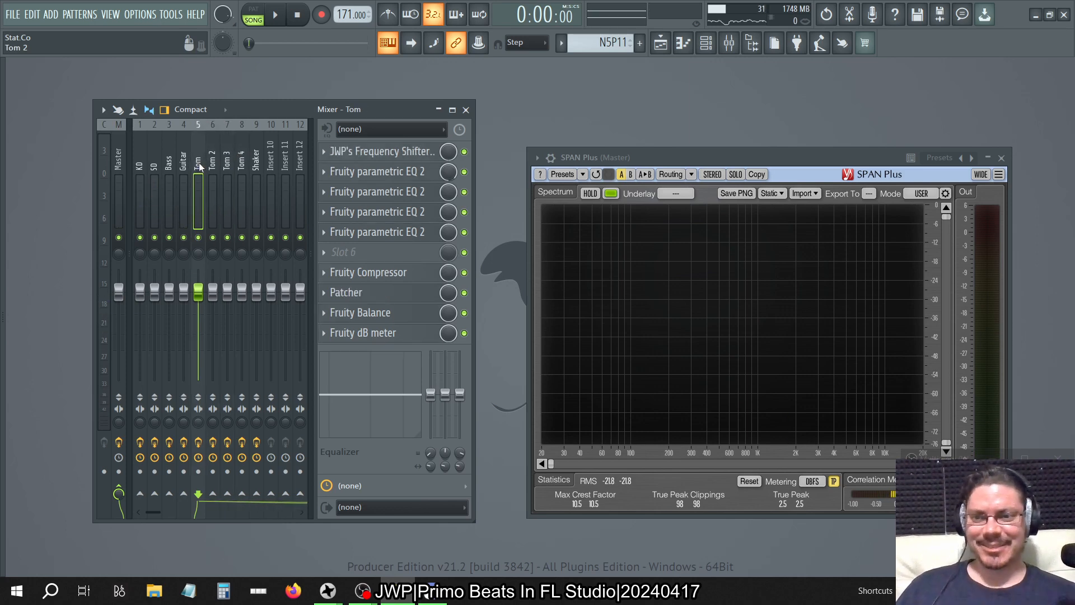
mouse_move(200, 167)
left_mouse_down()
mouse_move(242, 167)
mouse_move(199, 168)
left_mouse_up()
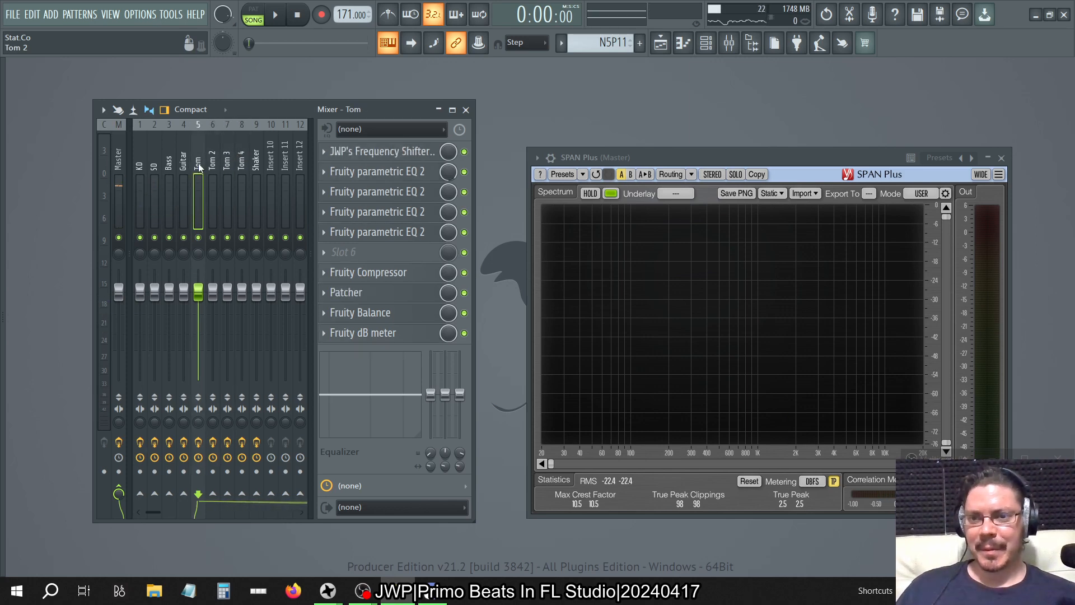
right_click(338, 272)
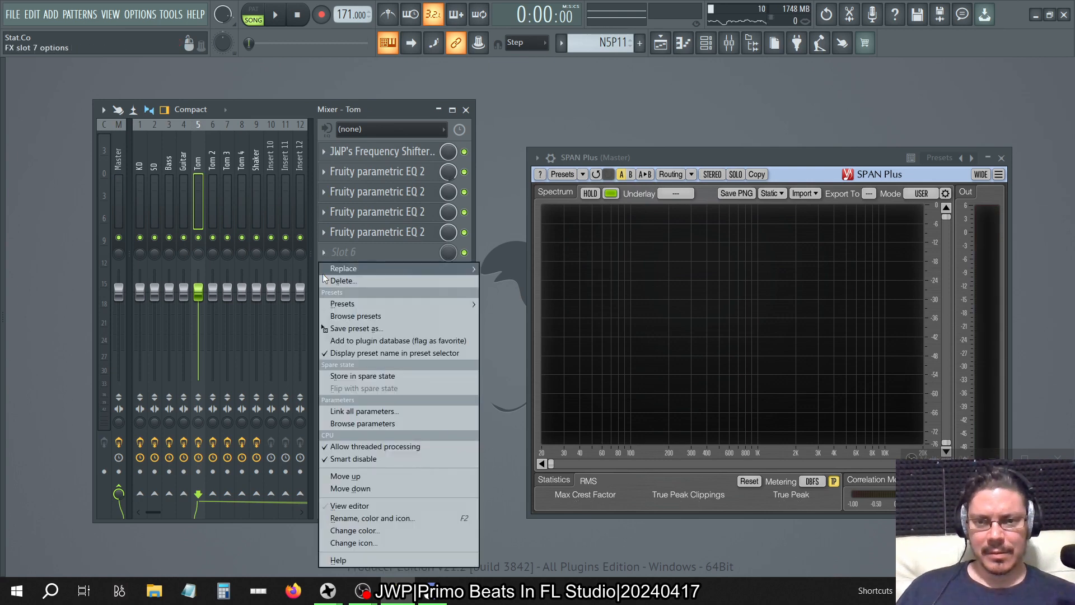
left_click(417, 474)
left_click(335, 272)
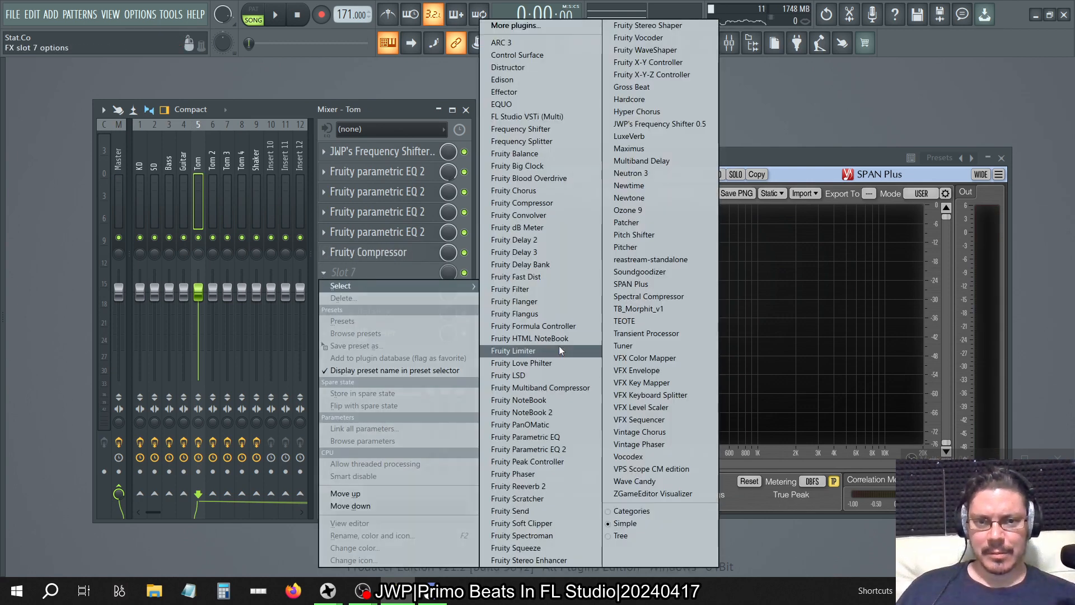
left_click(538, 106)
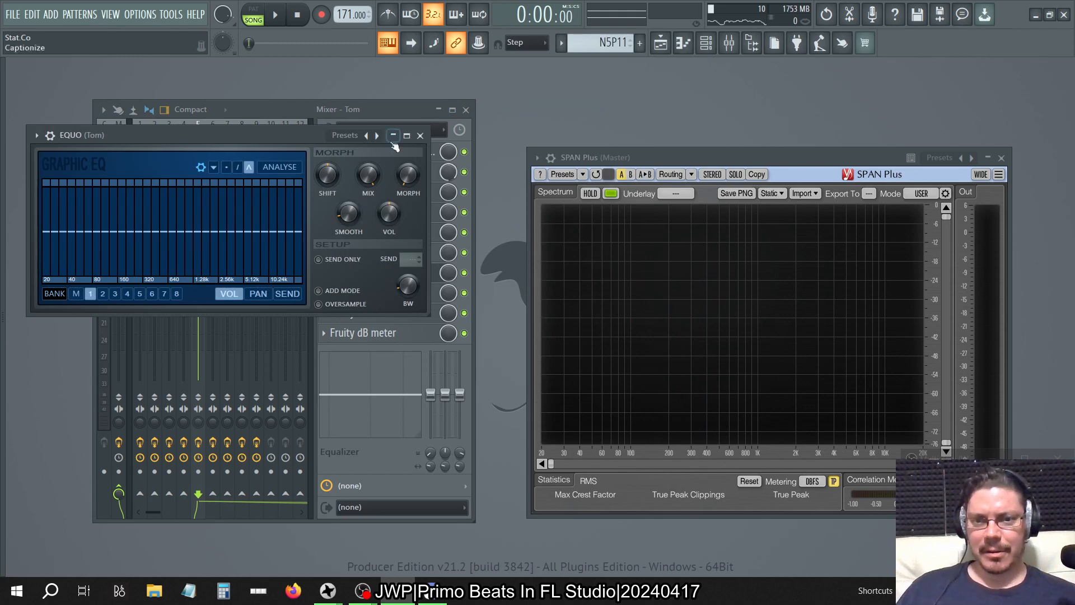
- Load the Stereo Seperation Fine preset in the Tom track's EQUO, switch off its upper bands, and close the plugin
right_click(376, 136)
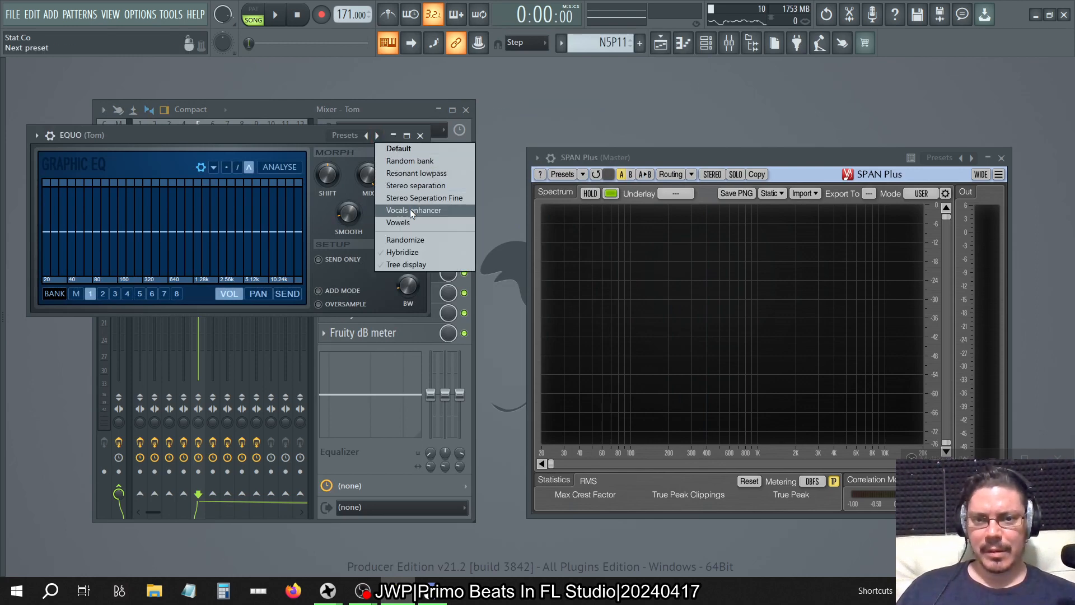
left_click(410, 210)
right_click(367, 135)
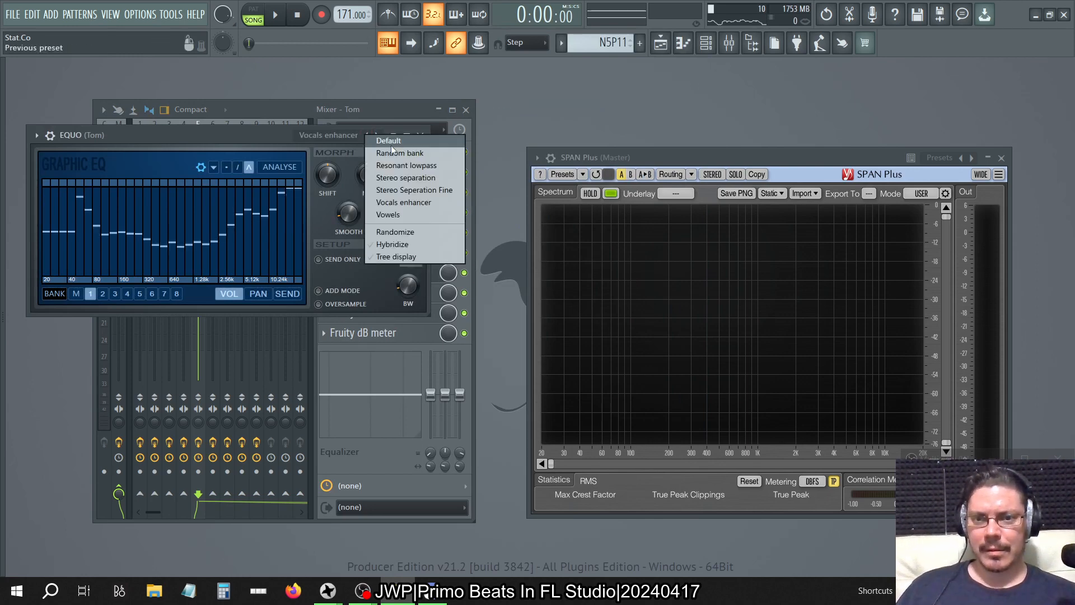
left_click(404, 190)
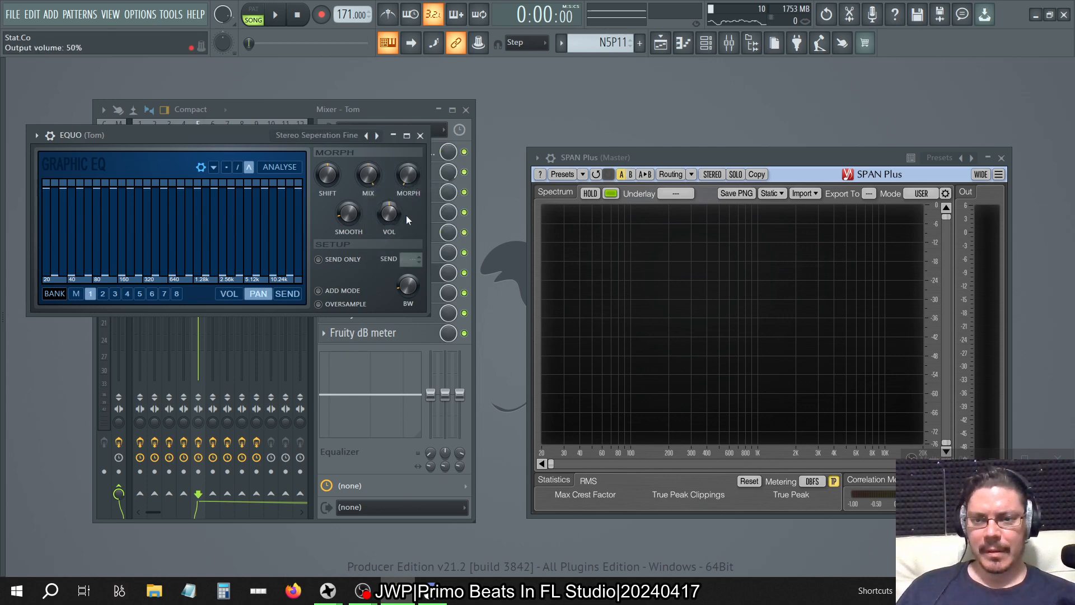
left_click_drag(246, 139, 694, 168)
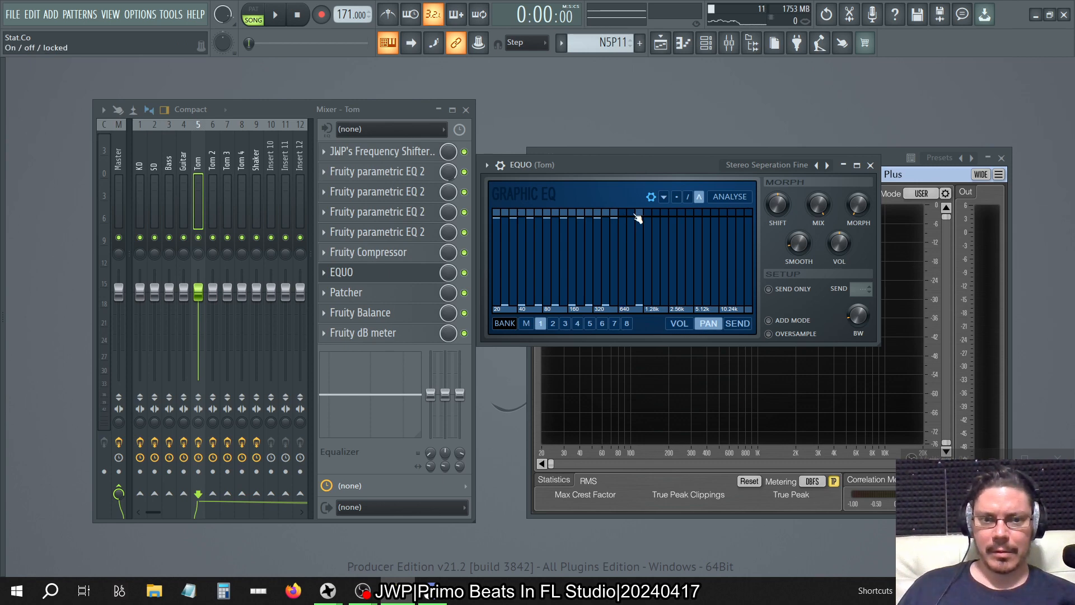
left_click(870, 165)
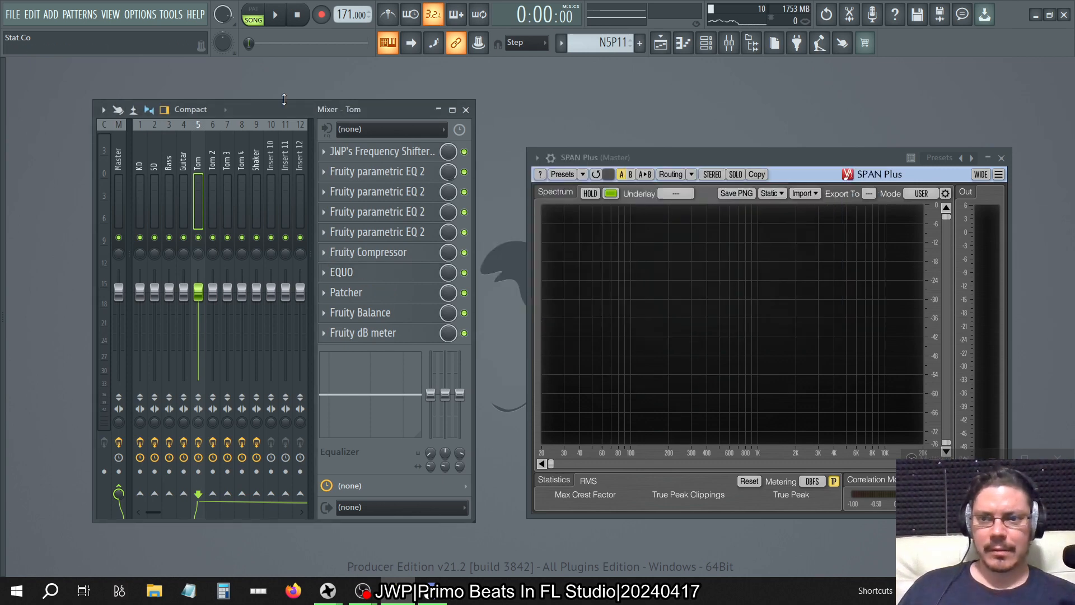
- Play the song with Tom soloed and enable the slot 6 Fruity parametric EQ 2 and Fruity Stereo Enhancer on Master
left_click(275, 21)
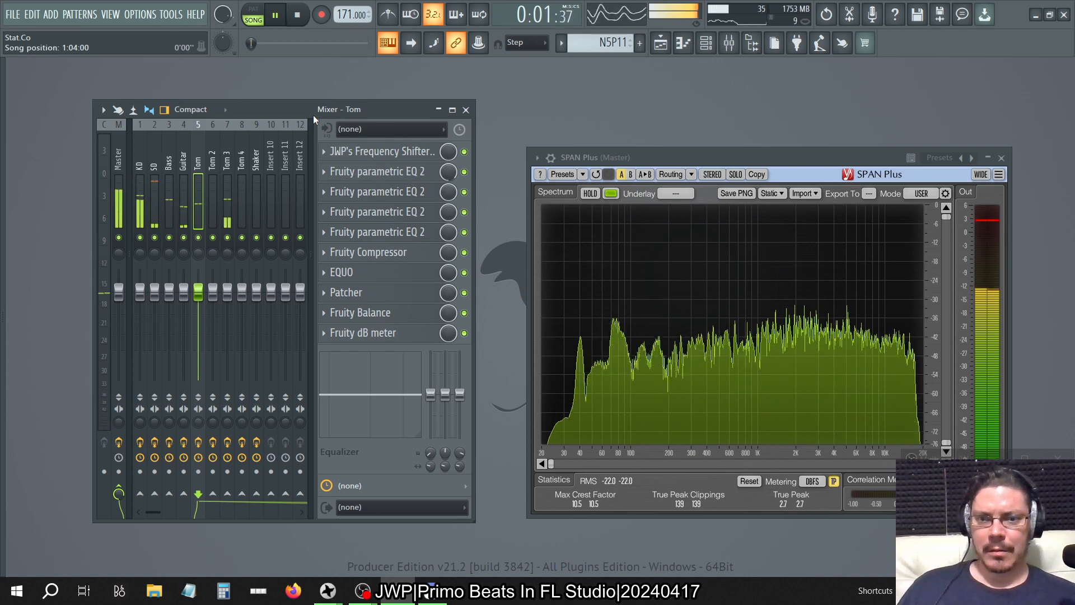
right_click(198, 237)
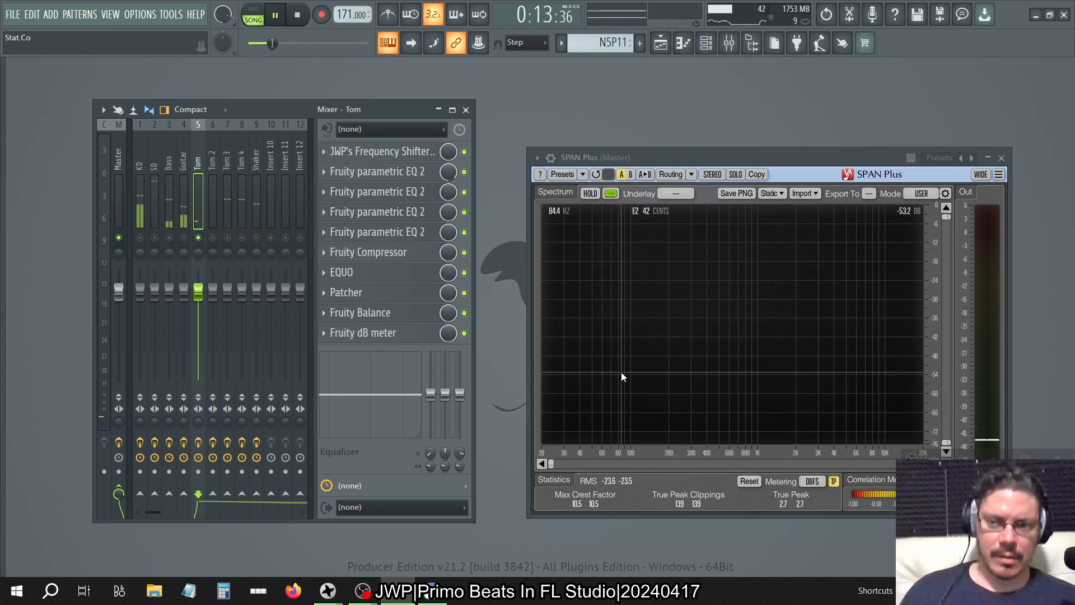
left_click(118, 155)
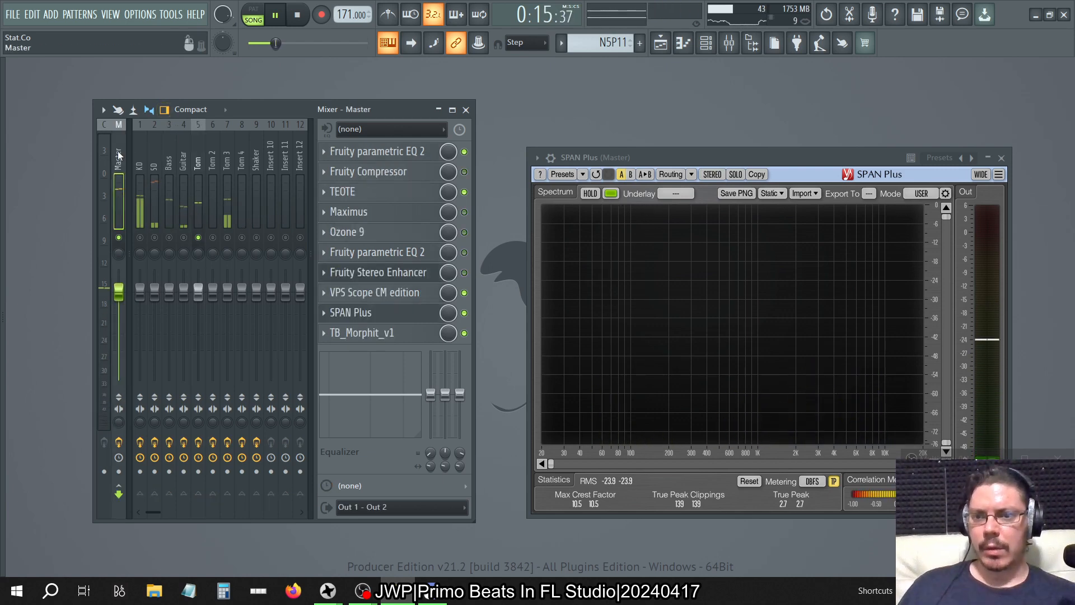
left_click(464, 272)
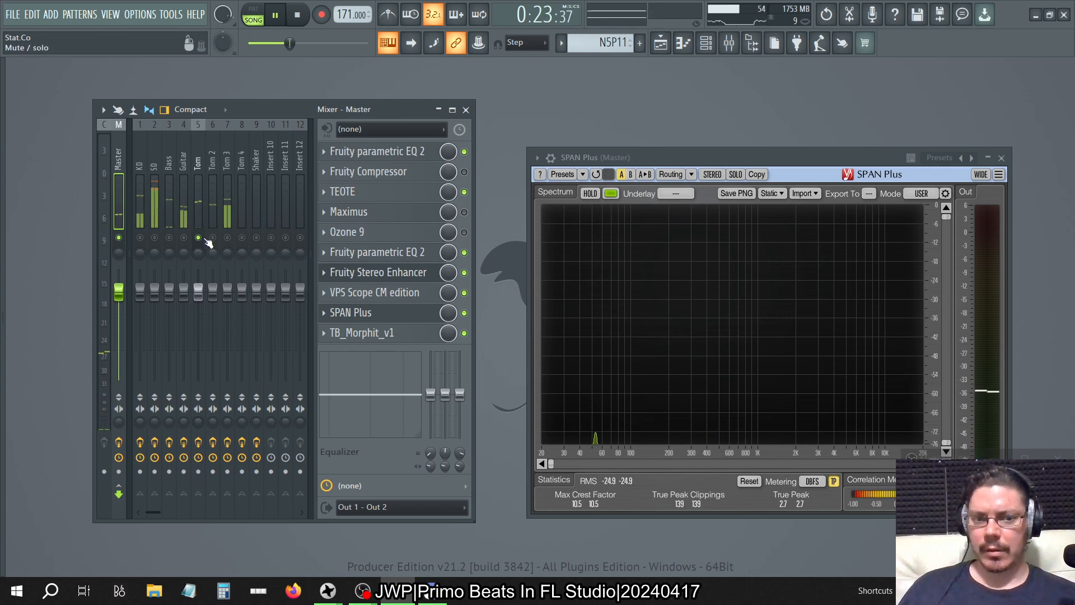
- Add Tom 3 to the soloed tracks and compare the effect chains of Tom and Tom 3 during playback
left_click(227, 237)
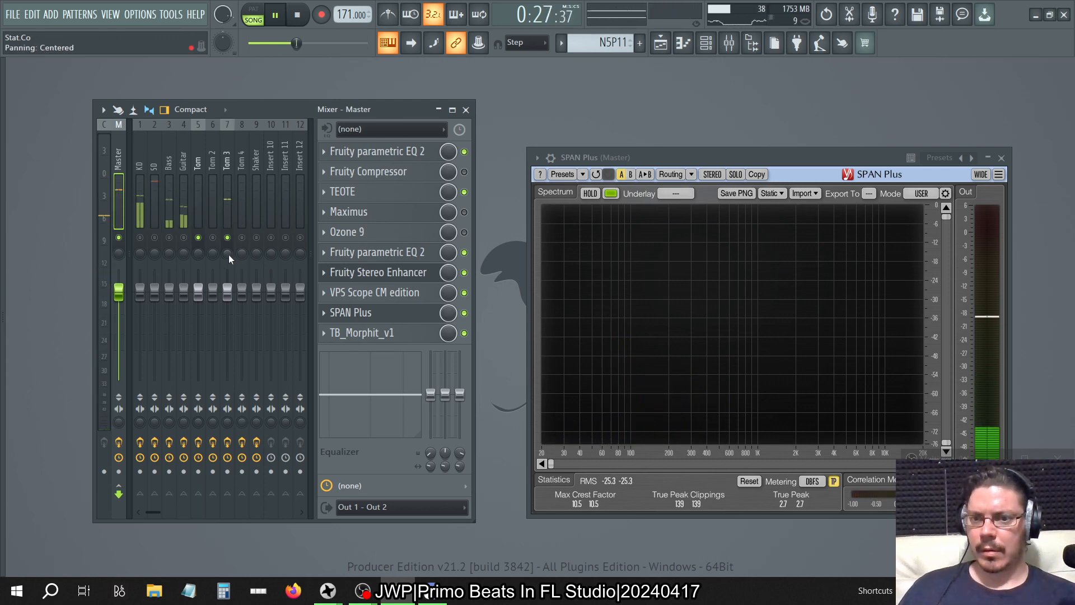
left_click(231, 179)
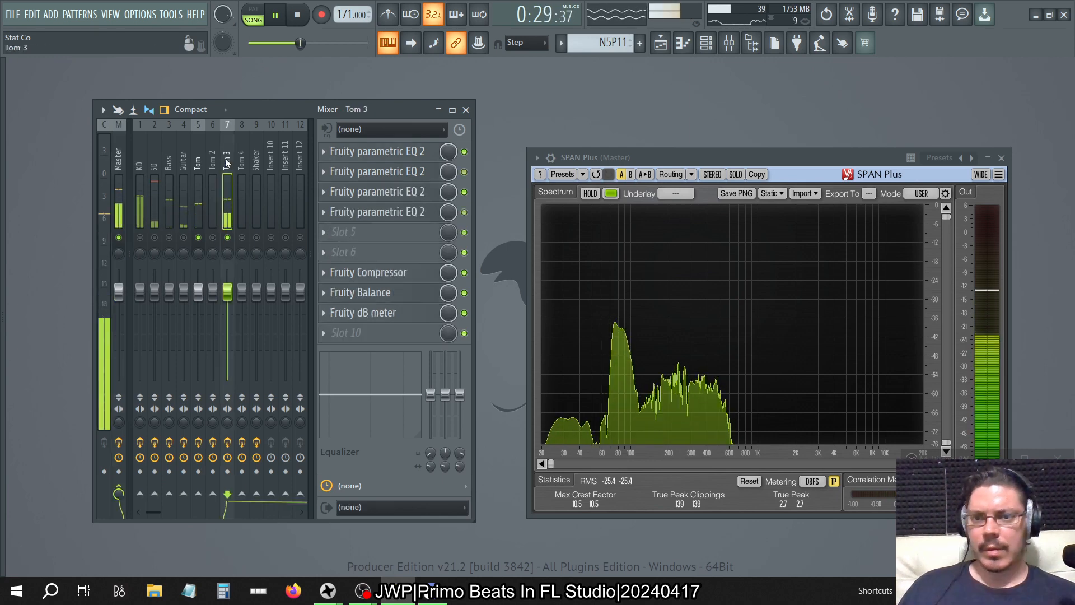
left_click(194, 155)
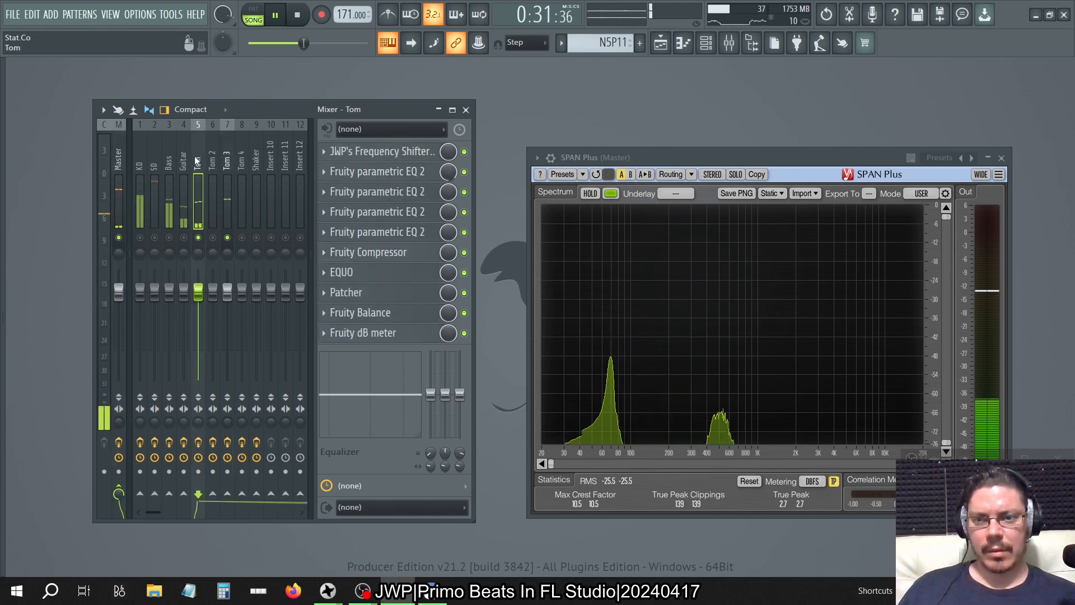
left_click(227, 162)
left_click(199, 162)
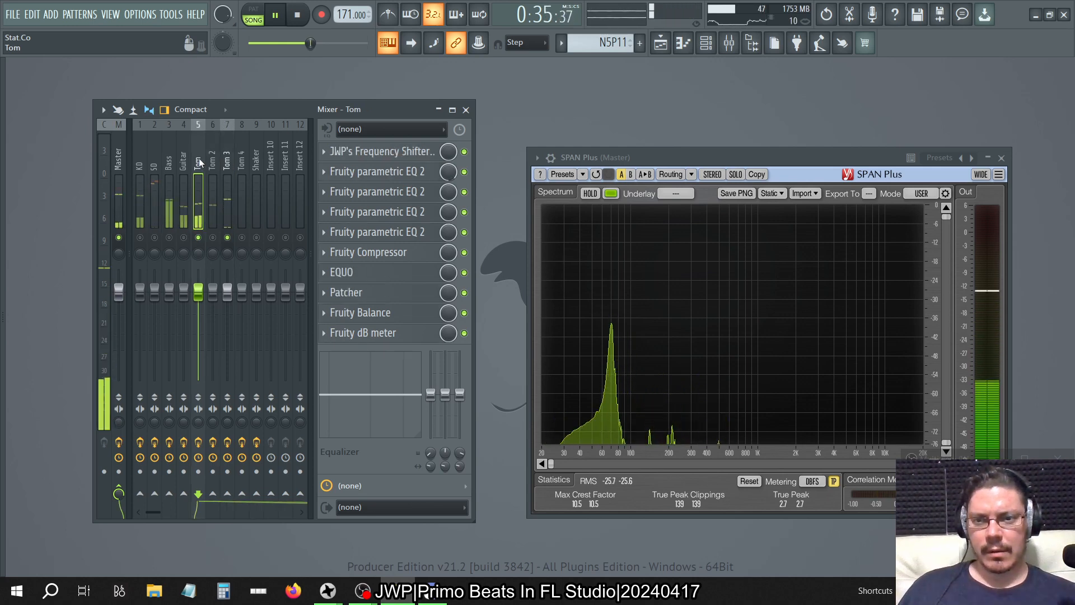
- Move Fruity Compressor up from slot 7 to slot 6 on both Tom 2 and Tom 3
left_click(213, 162)
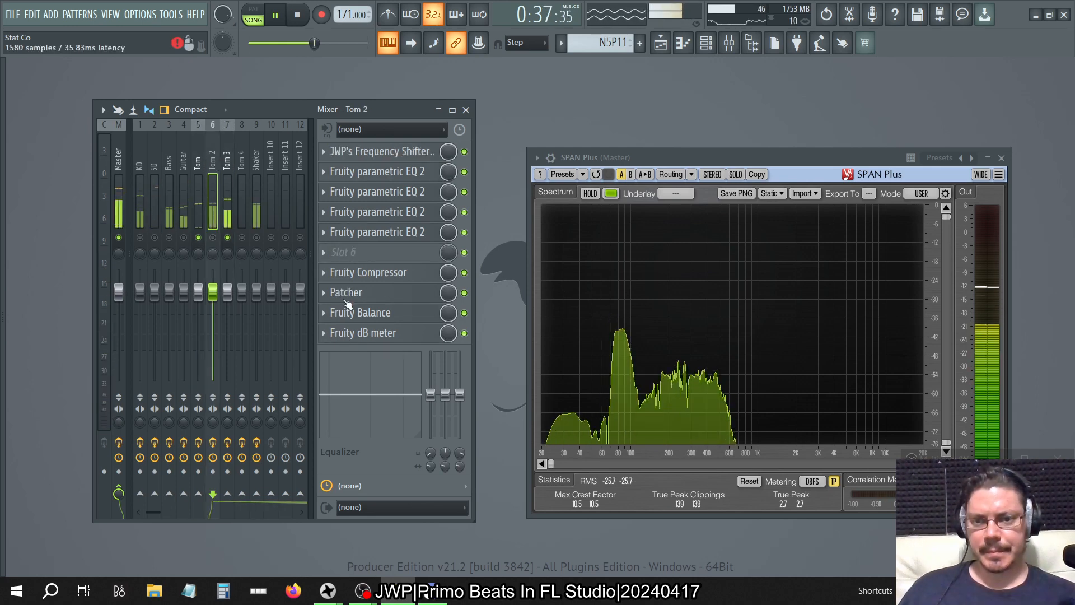
left_click(324, 253)
left_click(352, 478)
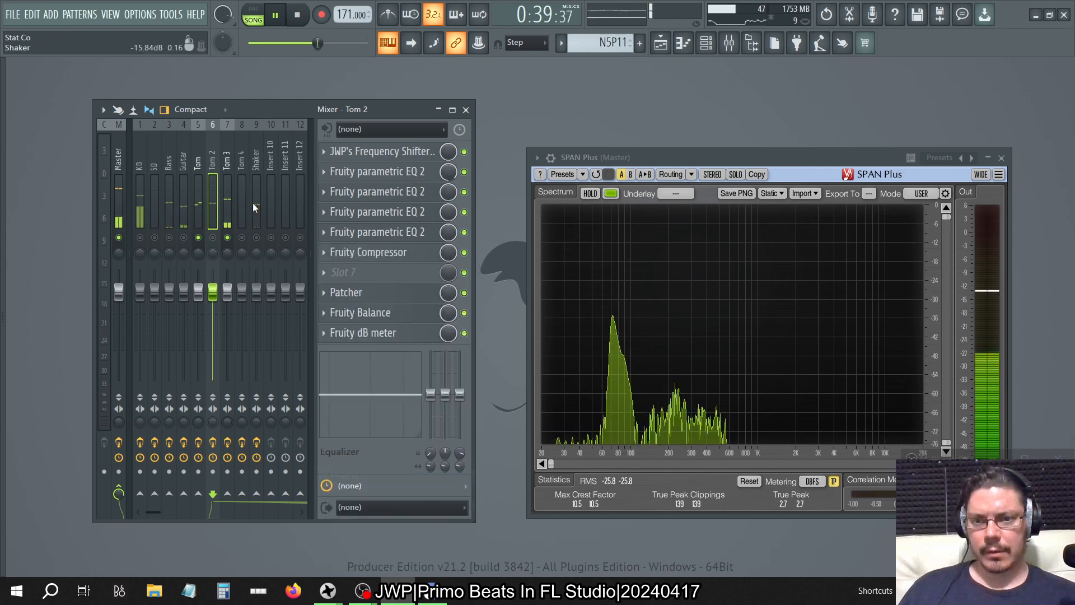
left_click(229, 162)
left_click(325, 273)
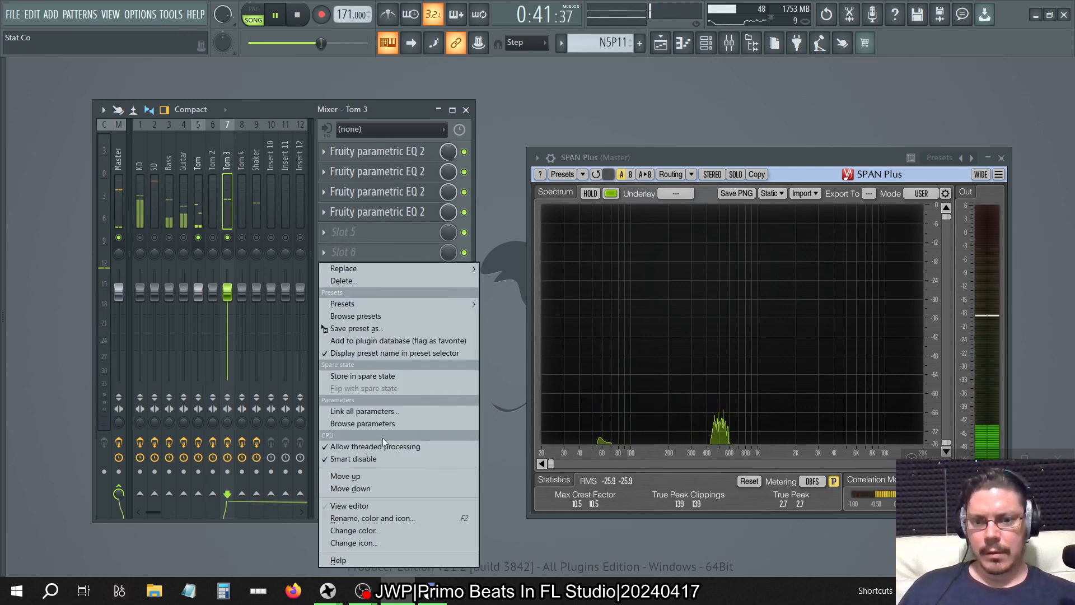
left_click(371, 475)
- Move Fruity Compressor up two positions on Tom 4 so that it occupies slot 6
left_click(242, 161)
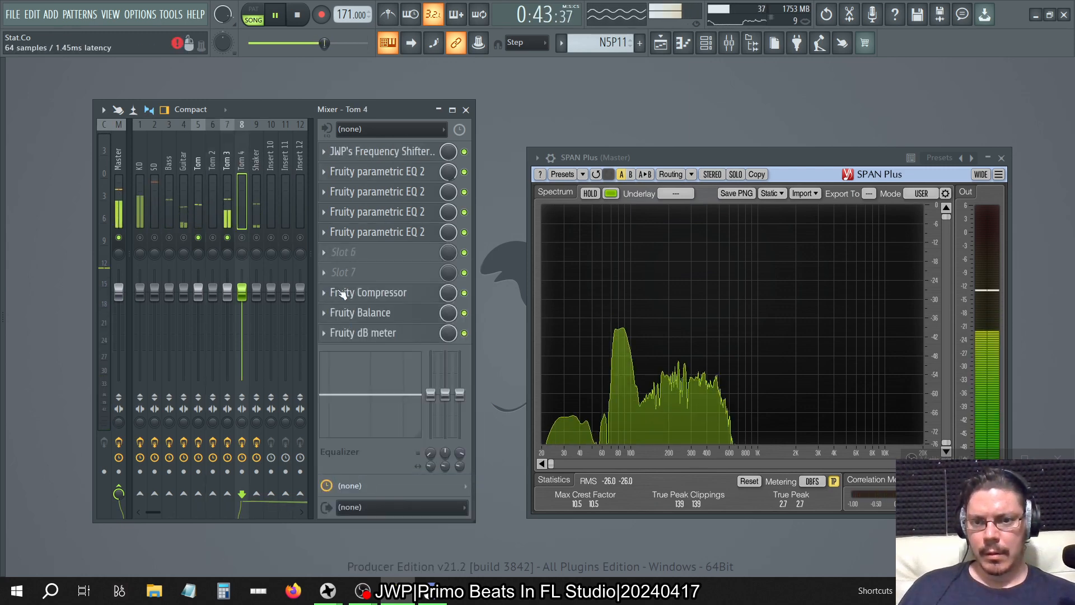
left_click(323, 252)
left_click(362, 475)
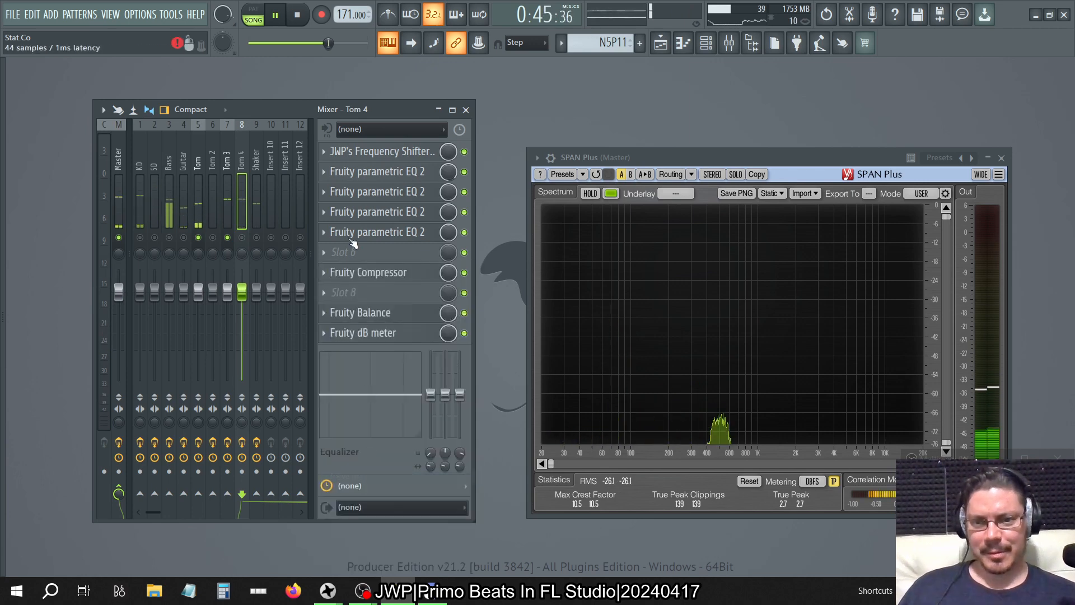
left_click(325, 272)
left_click(365, 475)
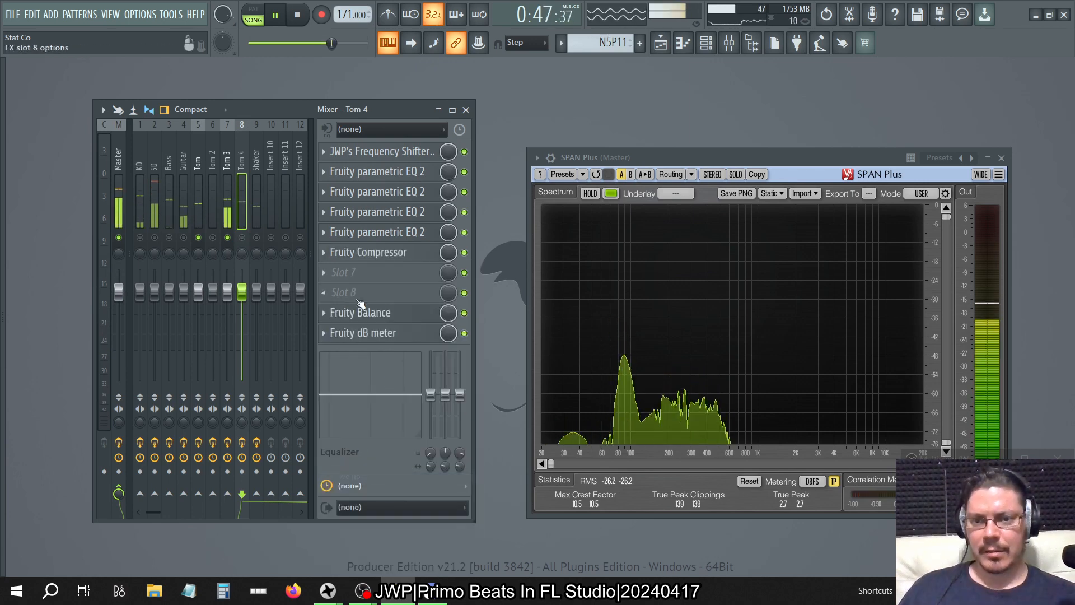
- Move Fruity Compressor on Tom 3 up once more, into slot 5
left_click(230, 147)
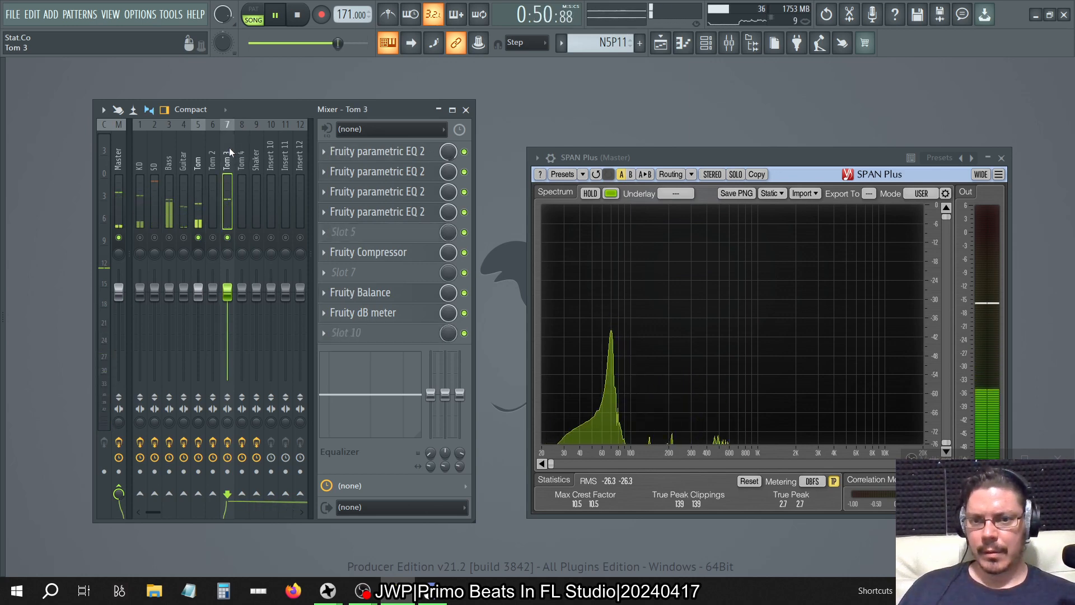
left_click(325, 252)
left_click(366, 475)
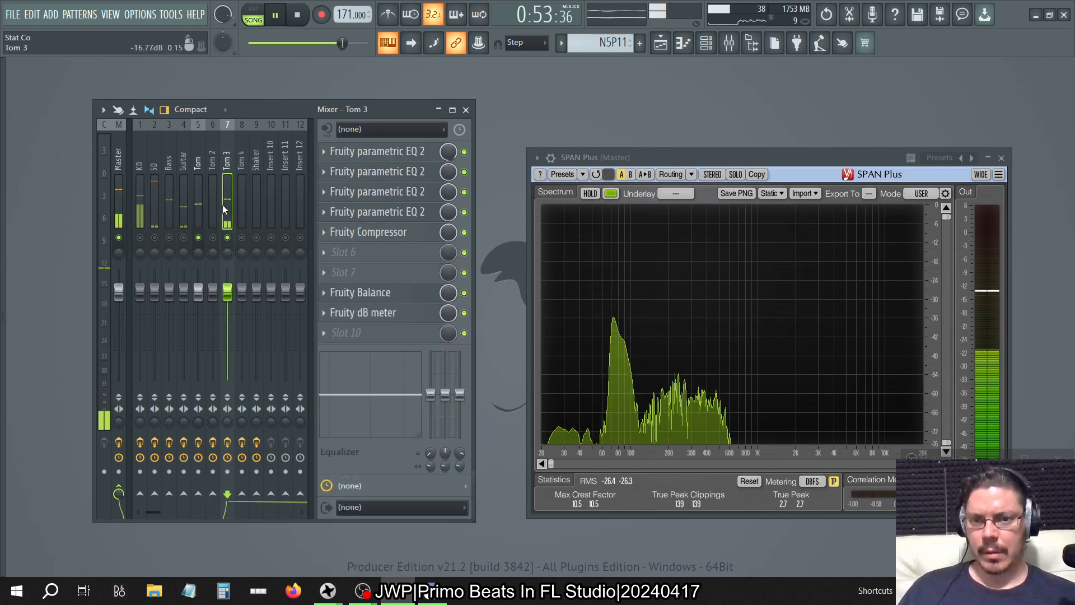
- Copy the Tom track's EQUO into slot 7 of Tom 2, and add Tom 2 and Tom 4 to the soloed tracks
left_click(244, 145)
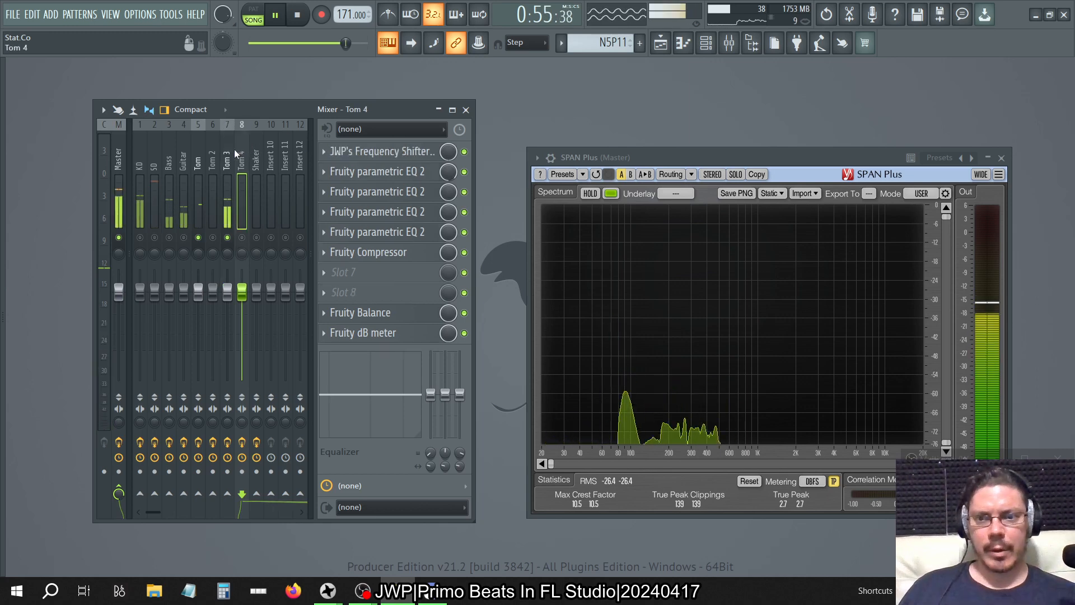
left_click(228, 150)
left_click(213, 152)
left_click(198, 156)
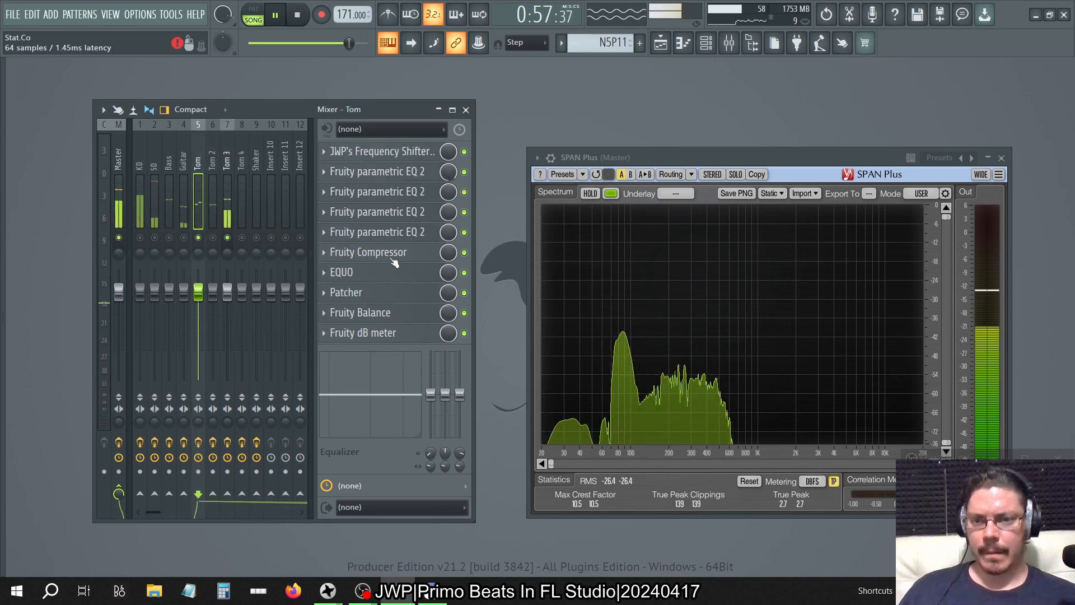
left_click(323, 272)
left_click_drag(371, 328, 214, 149)
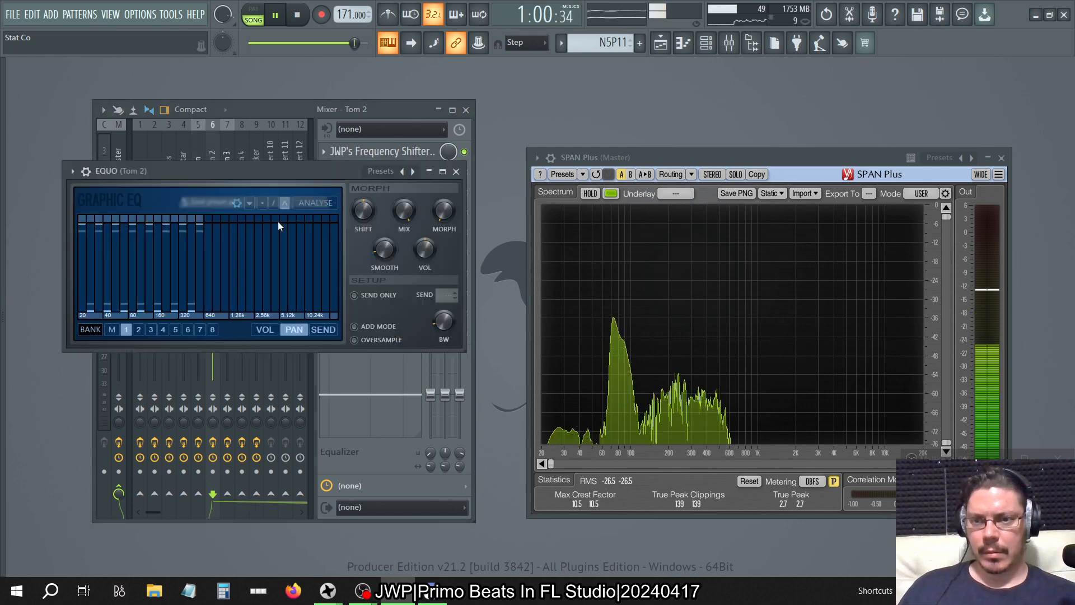
left_click(456, 171)
left_click(213, 237)
left_click(242, 238)
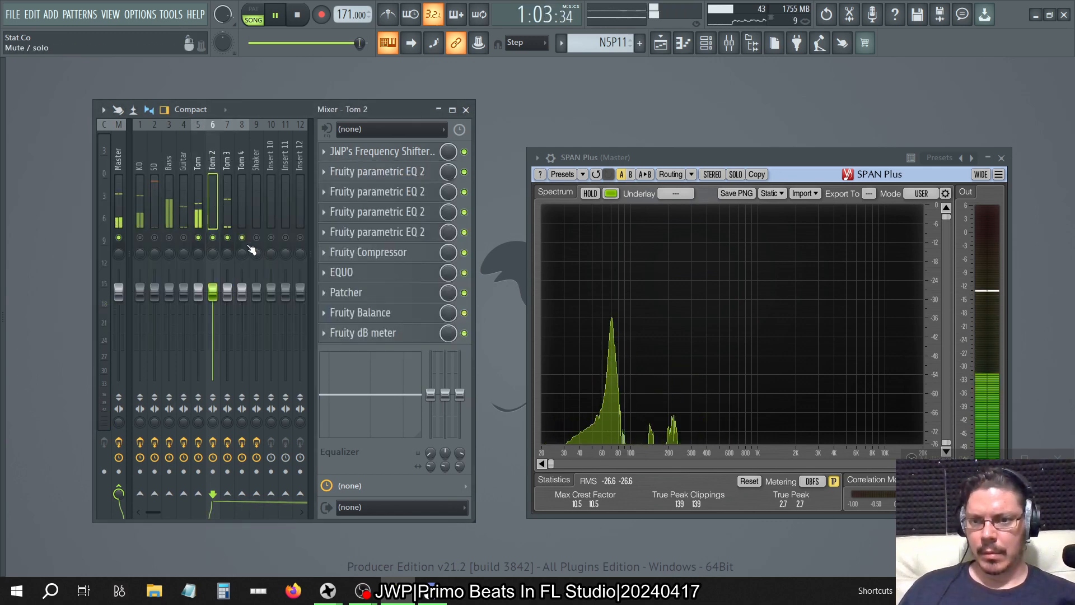
- Copy the same EQUO settings into slot 6 of Tom 3 and slot 7 of Tom 4, closing the plugin windows
left_click(324, 276)
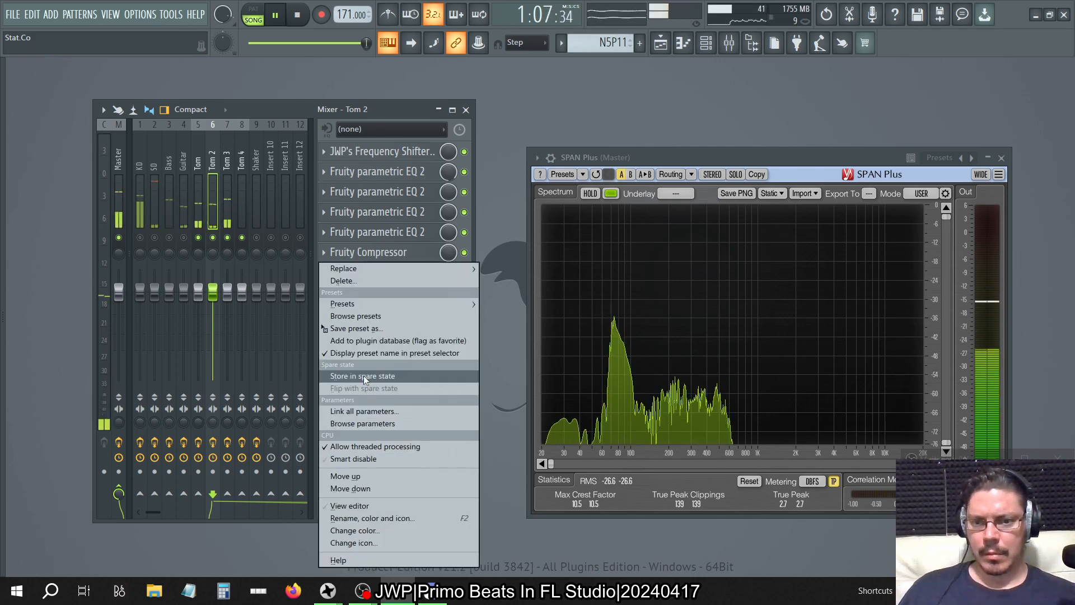
left_click_drag(357, 329, 327, 330)
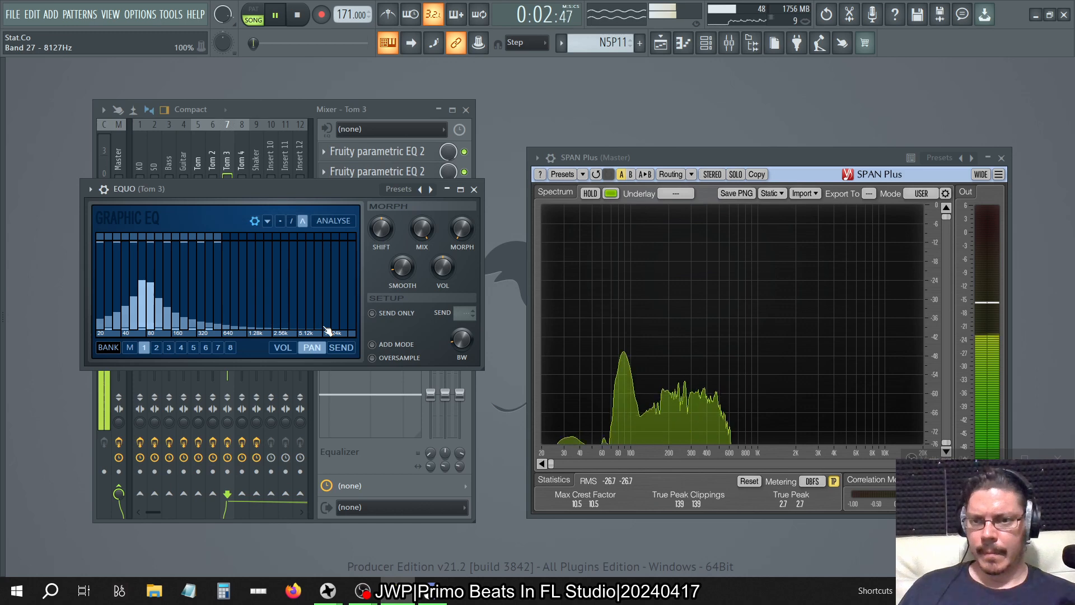
left_click(473, 189)
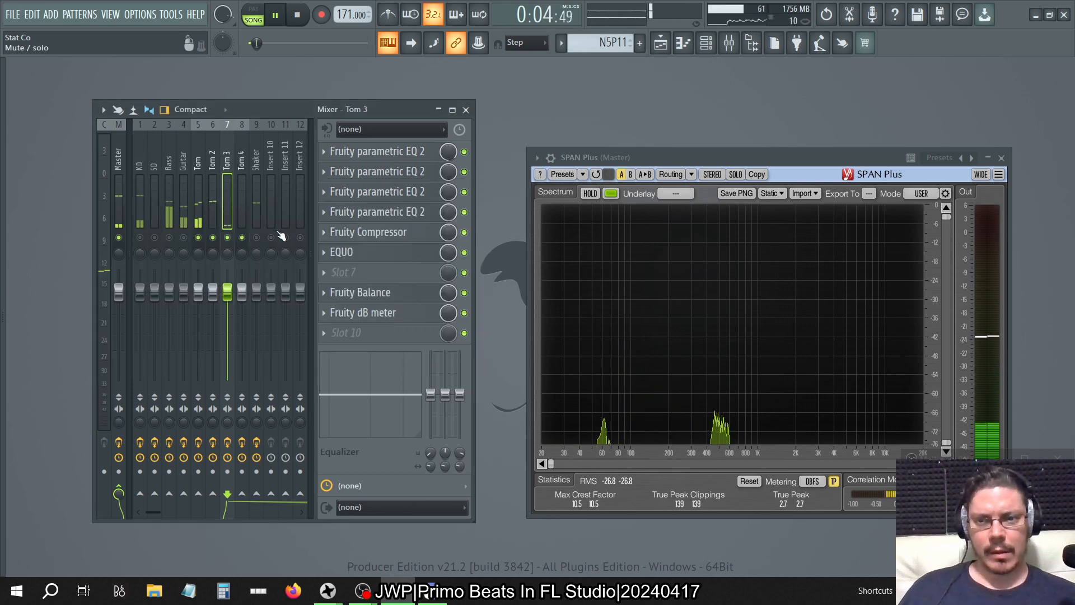
left_click(324, 252)
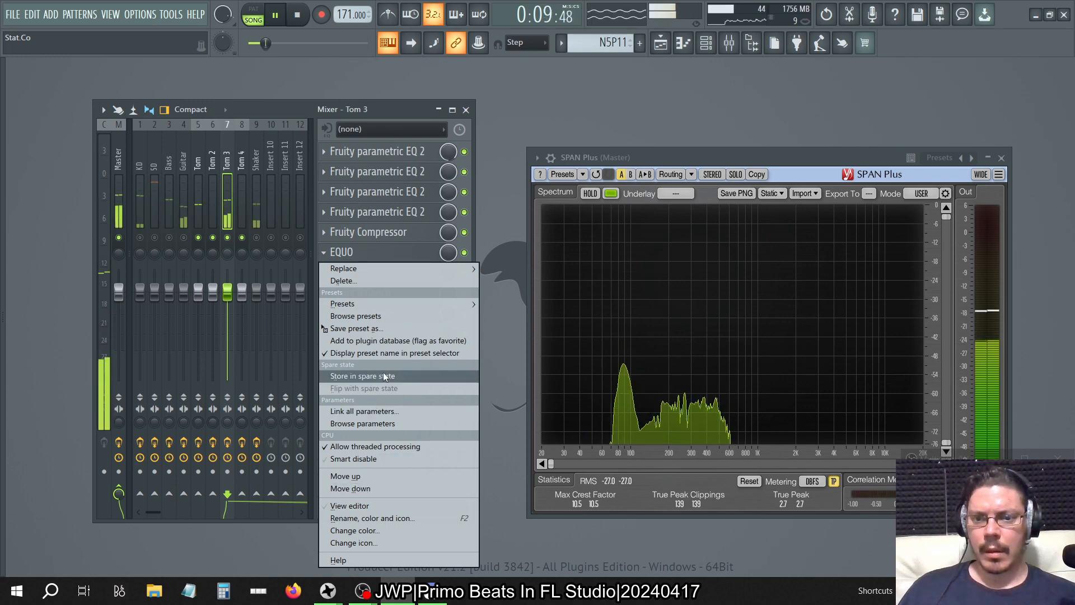
left_click_drag(358, 328, 242, 163)
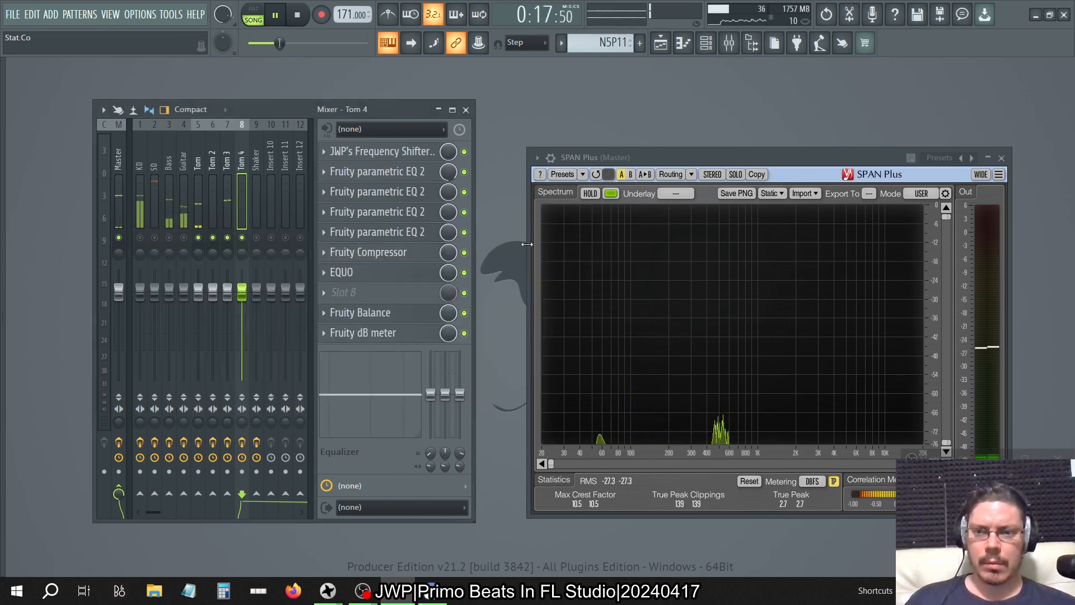
left_click(527, 243)
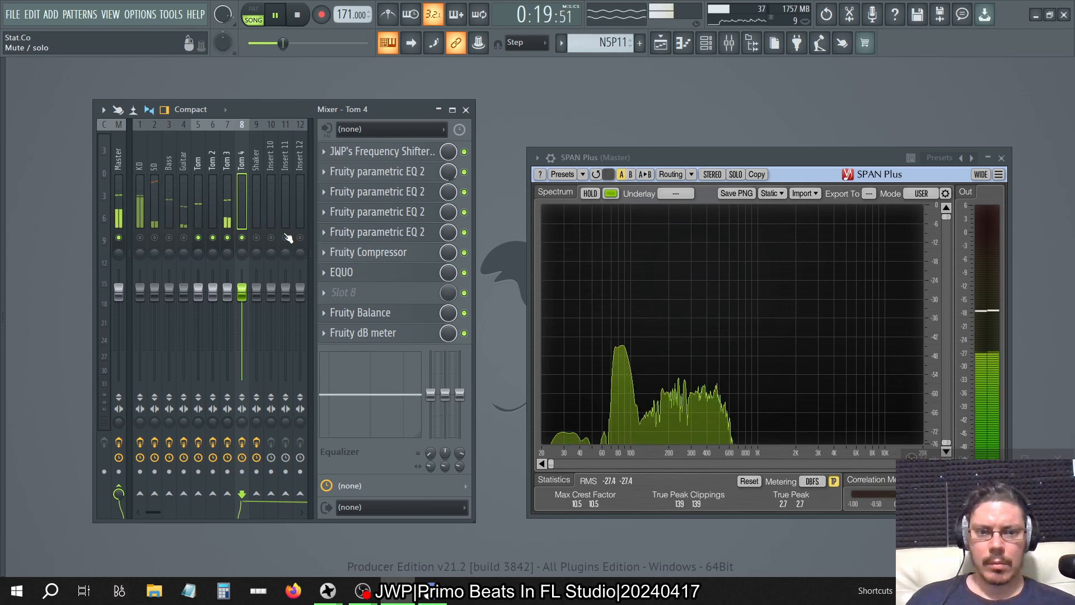
- Disable the slot 6 Fruity parametric EQ 2 and Fruity Stereo Enhancer on the Master track
left_click(119, 136)
left_click(464, 253)
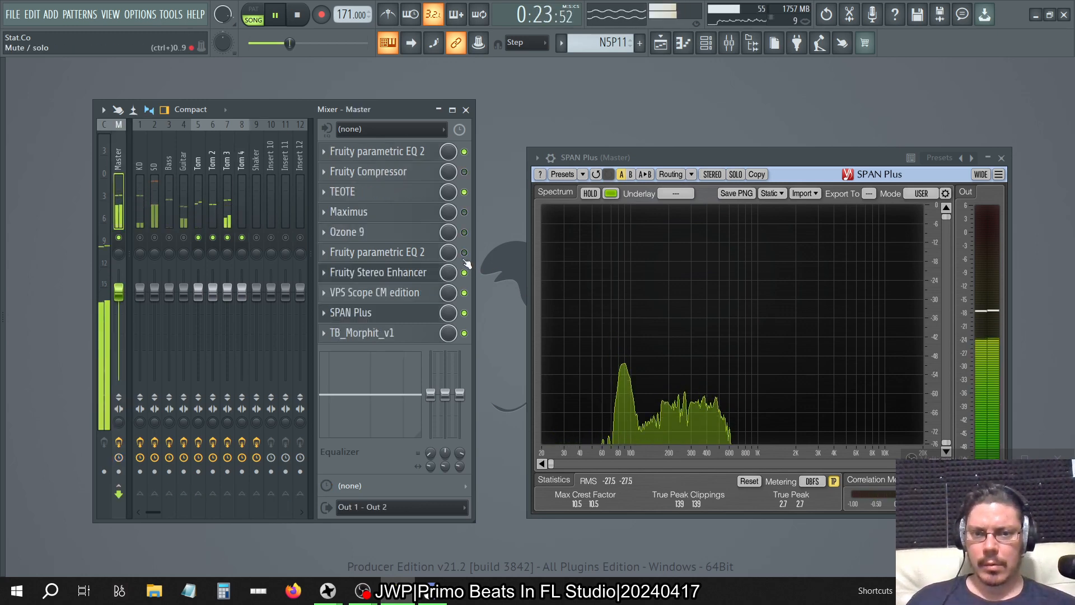
left_click(464, 273)
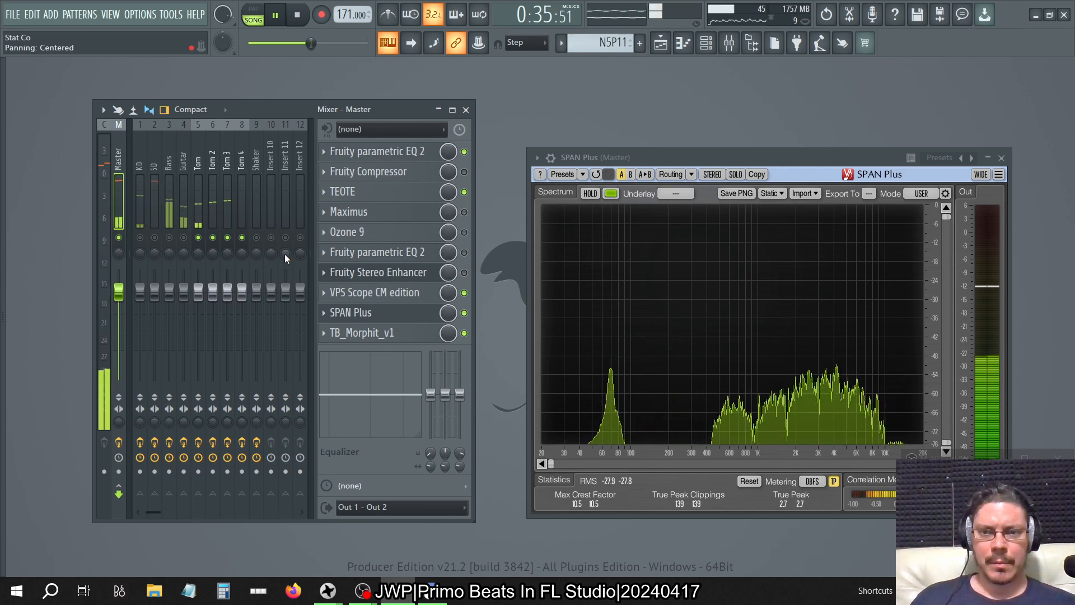
- Select Tom 3, loop playback in the Playlist from about bar 39 to bar 43, and return to the mixer
left_click(213, 158)
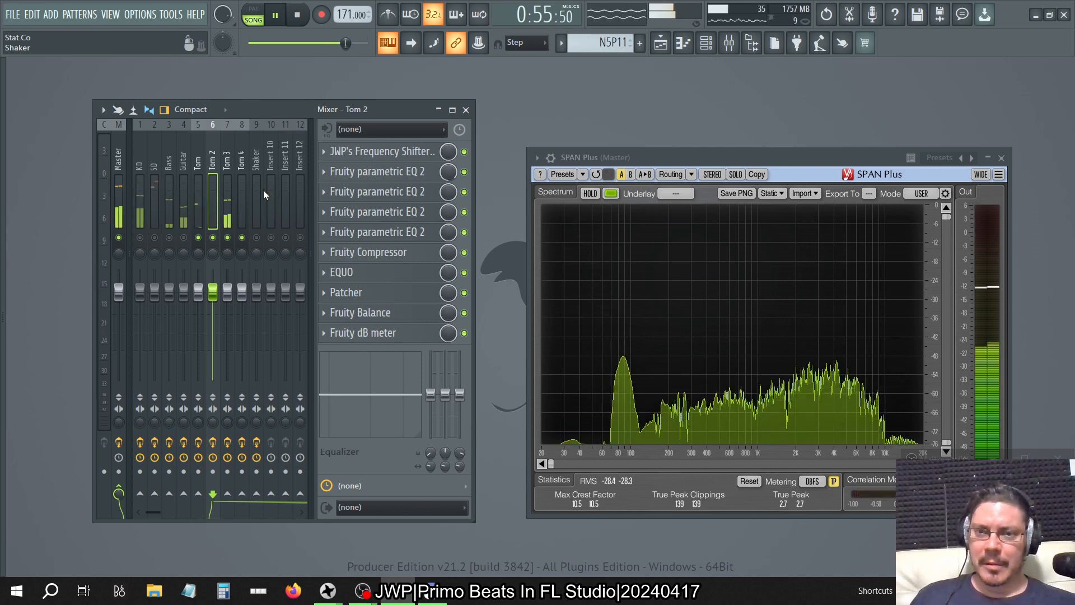
left_click(228, 174)
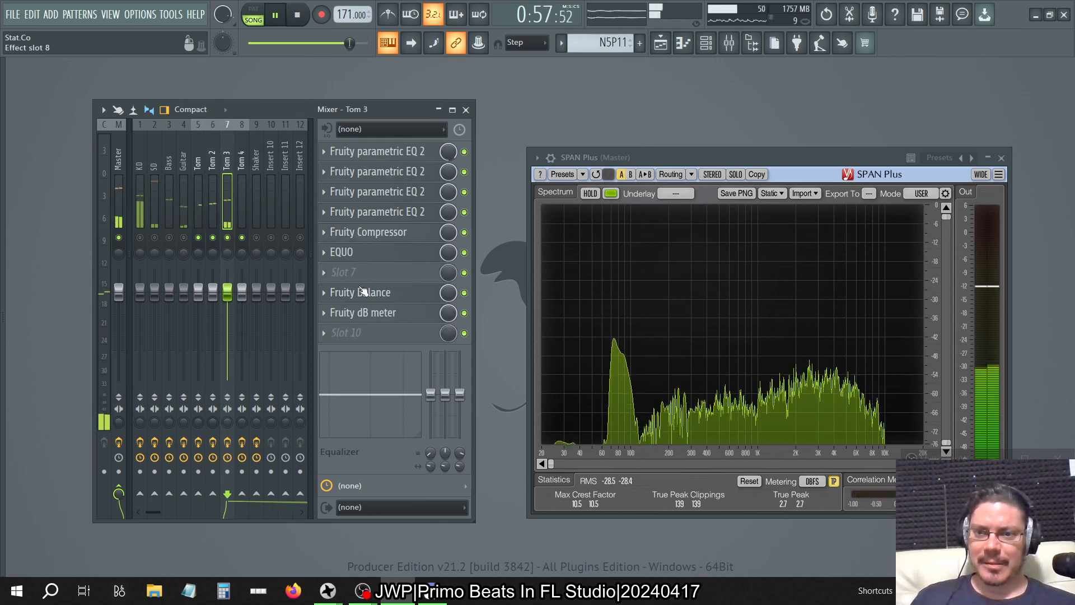
left_click(661, 44)
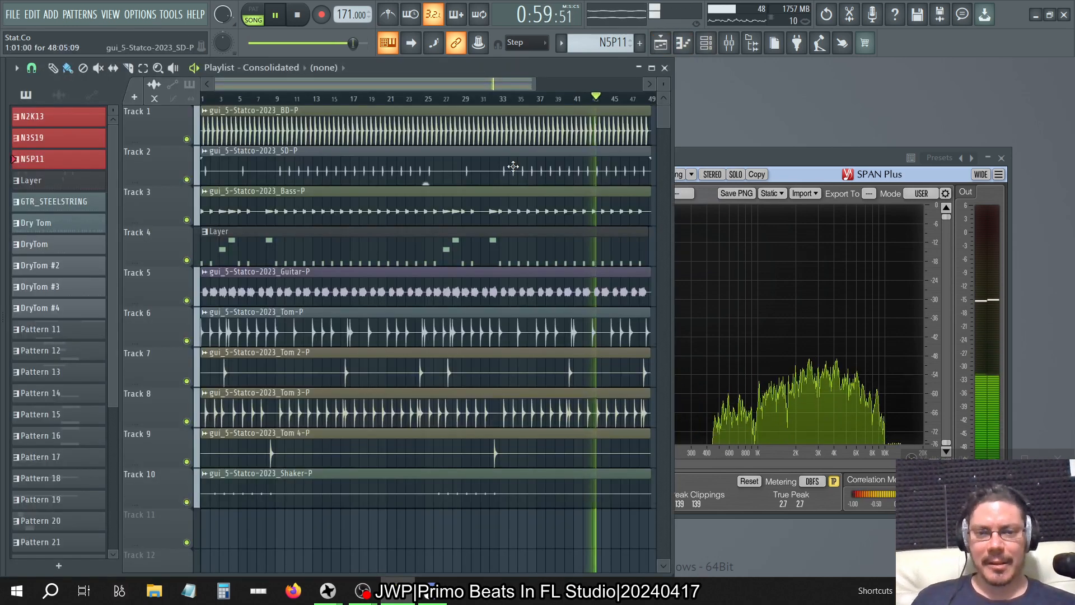
left_click_drag(557, 99, 588, 107)
left_click(729, 44)
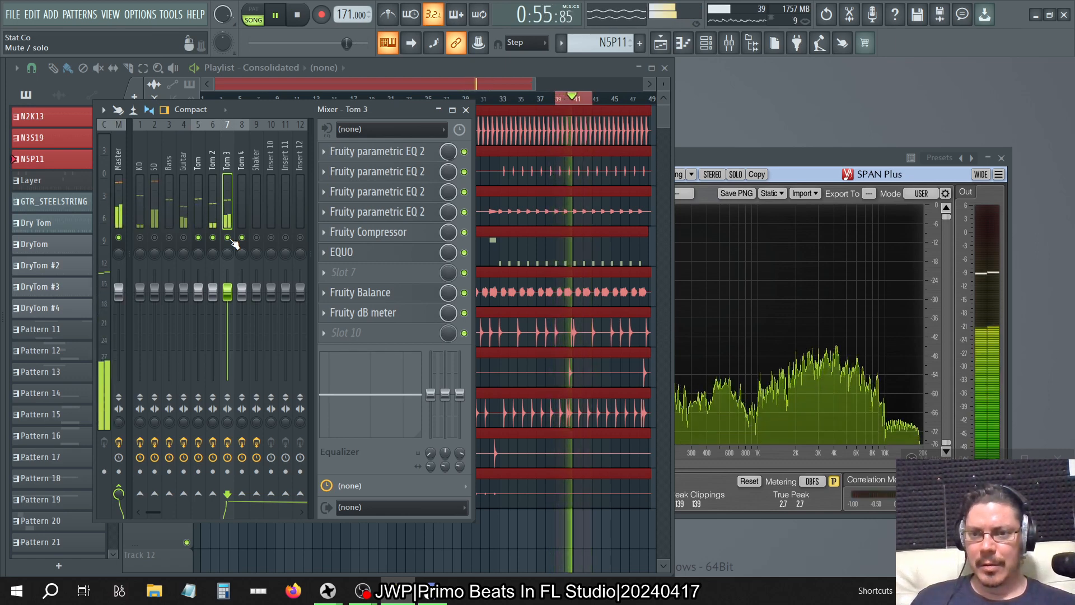
- Inspect the EQUO on the Tom 2 mixer track, checking its morph between banks
left_click(210, 157)
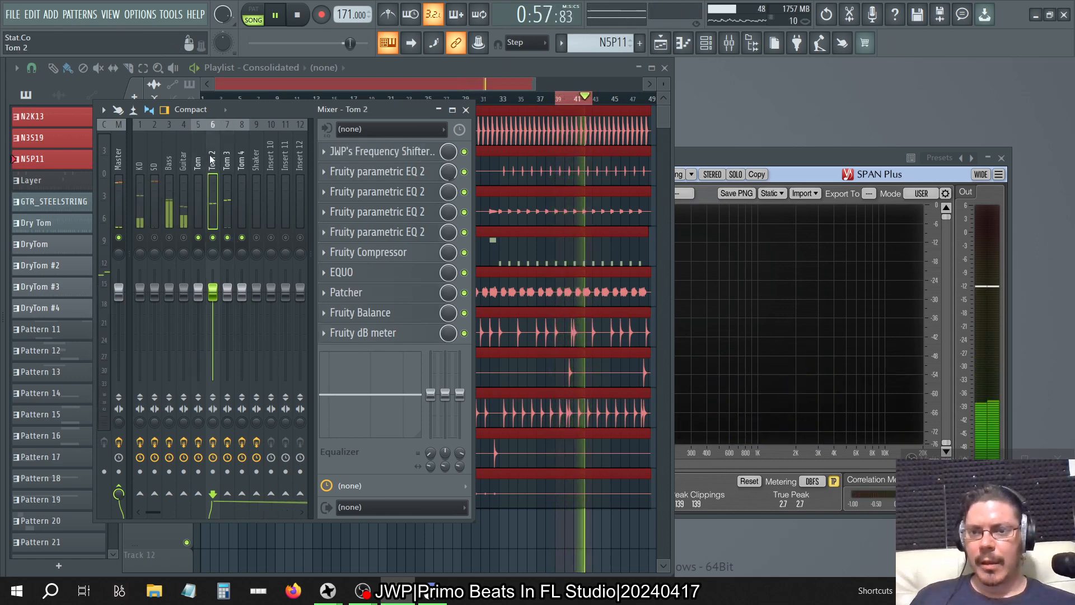
left_click(347, 272)
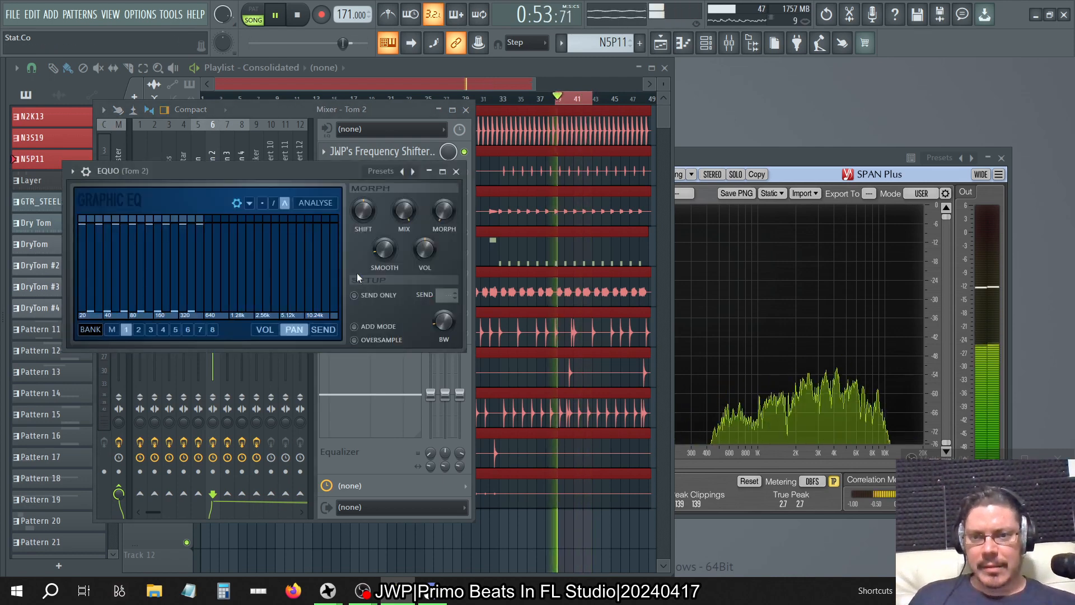
left_click(455, 172)
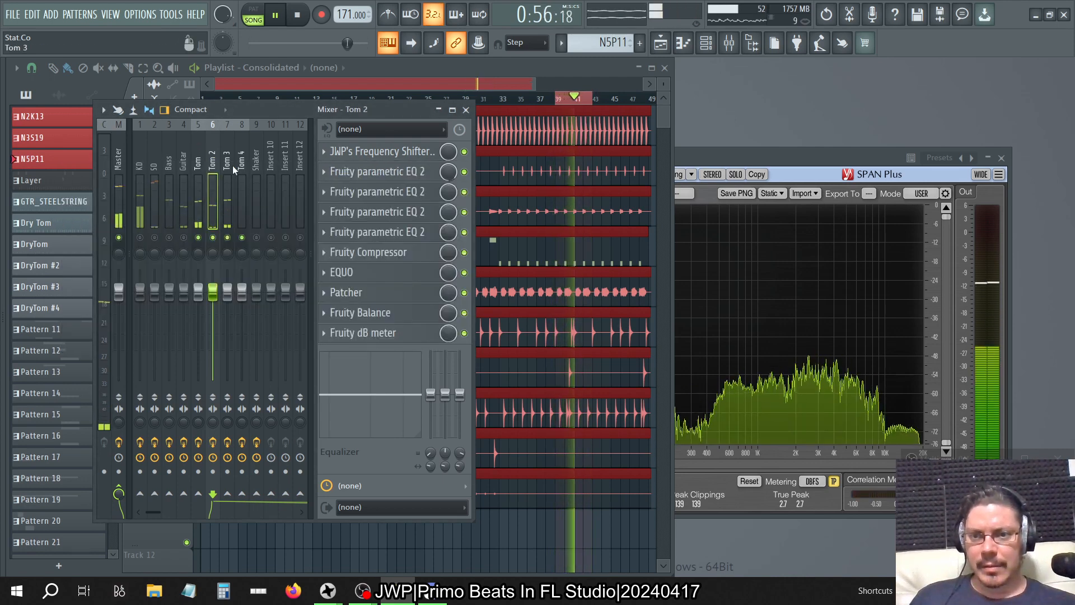
left_click(358, 272)
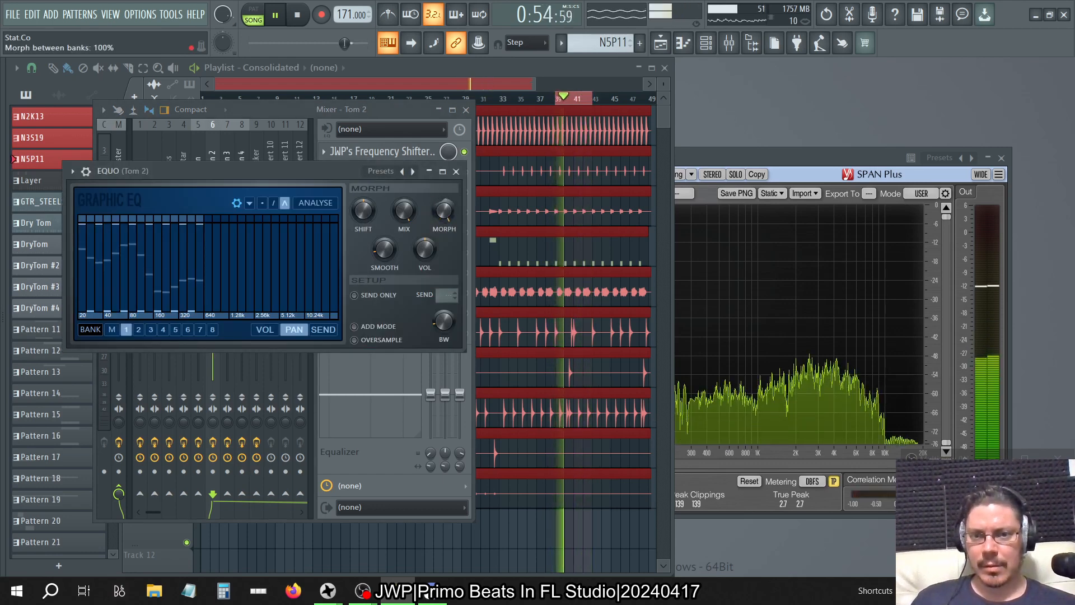
left_click(456, 171)
- Set the band mix of the EQUO on the Tom 4 mixer track to -100%
left_click(239, 165)
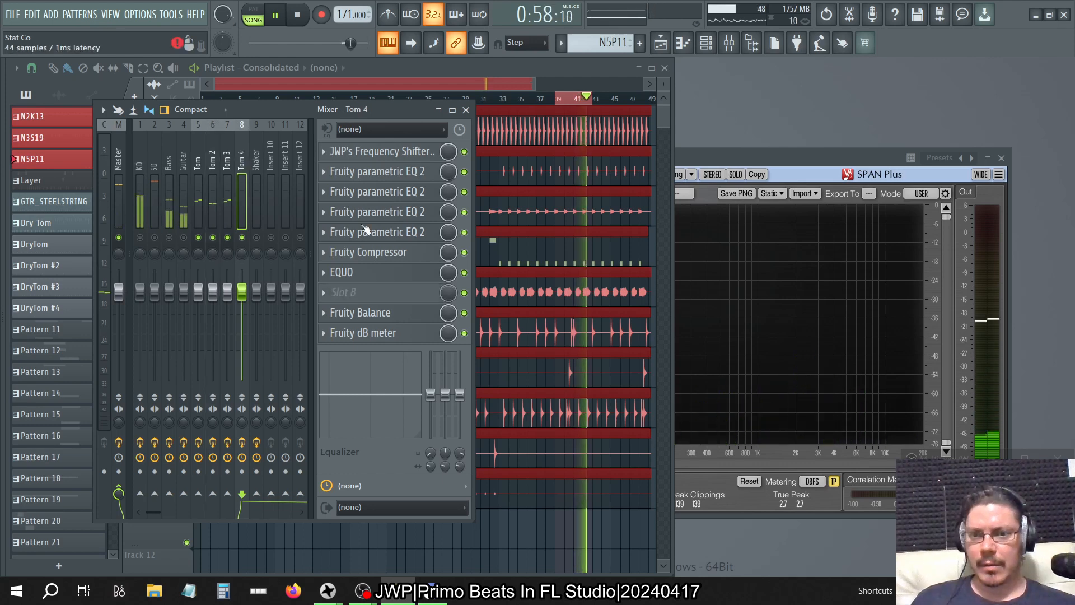
left_click(359, 272)
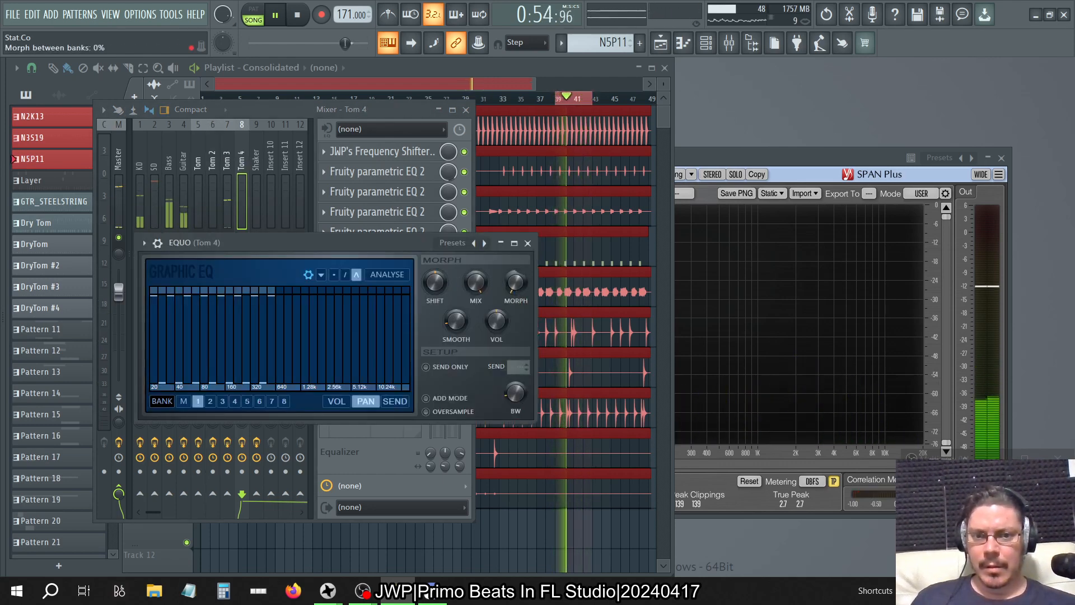
left_click_drag(479, 290, 478, 347)
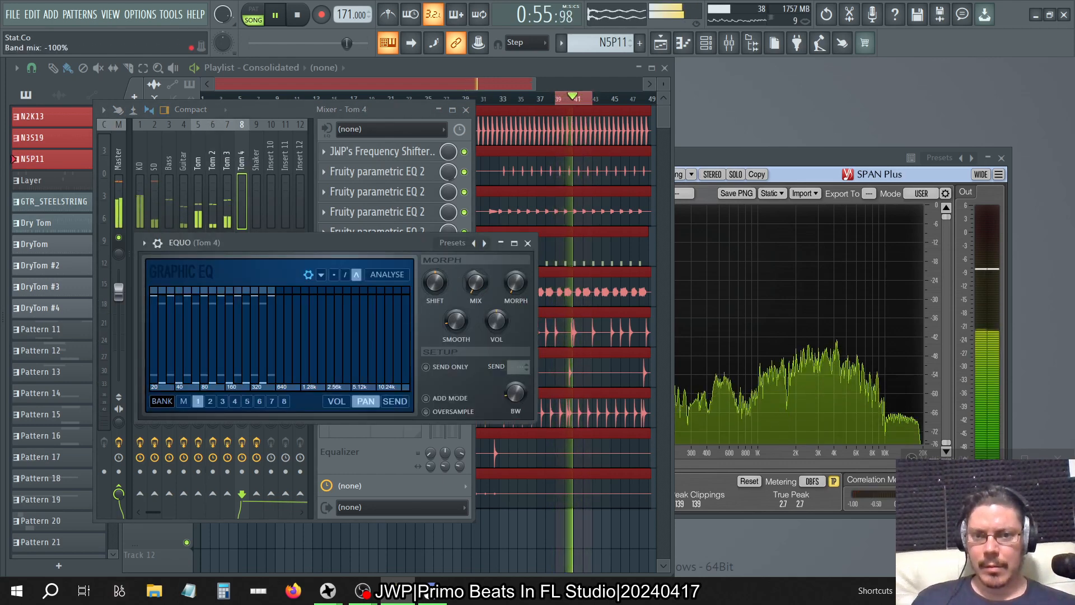
left_click(528, 243)
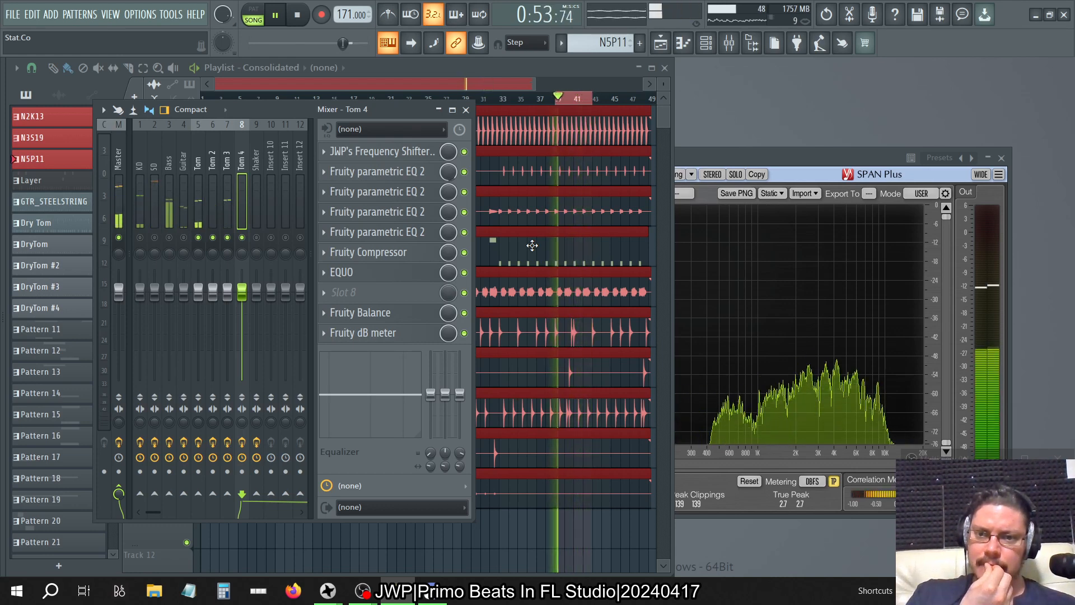
- Compare the four tom tracks with the full mix by releasing and restoring their solo
right_click(199, 240)
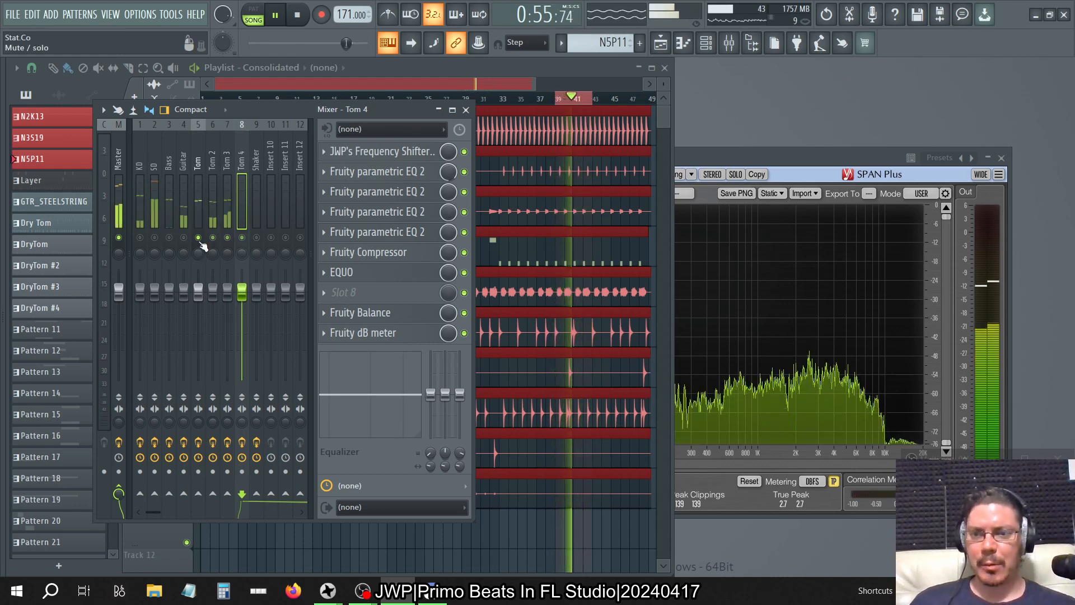
right_click(199, 241)
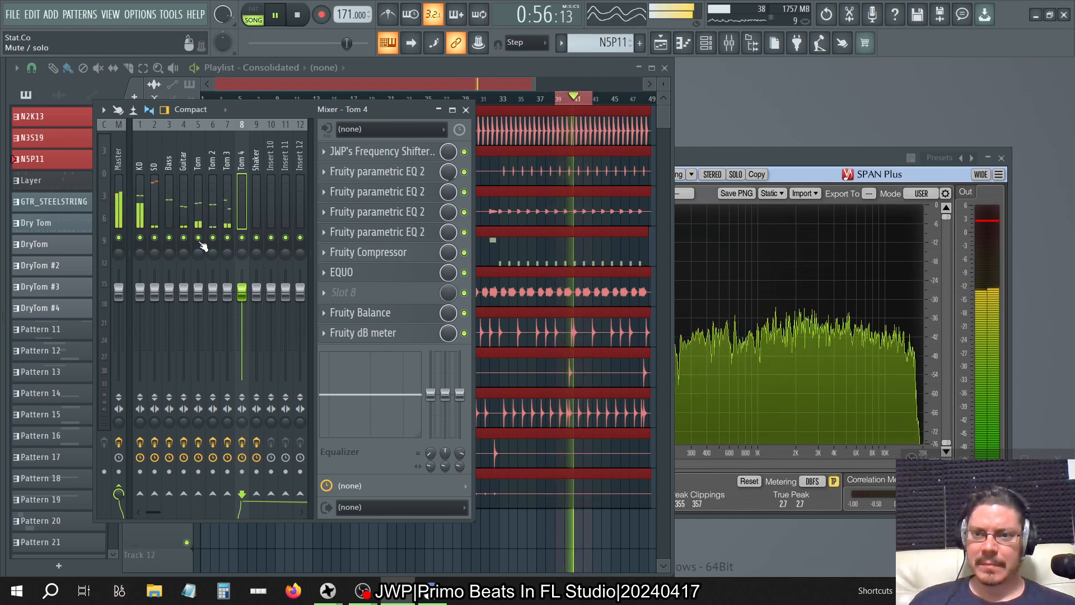
right_click(198, 238)
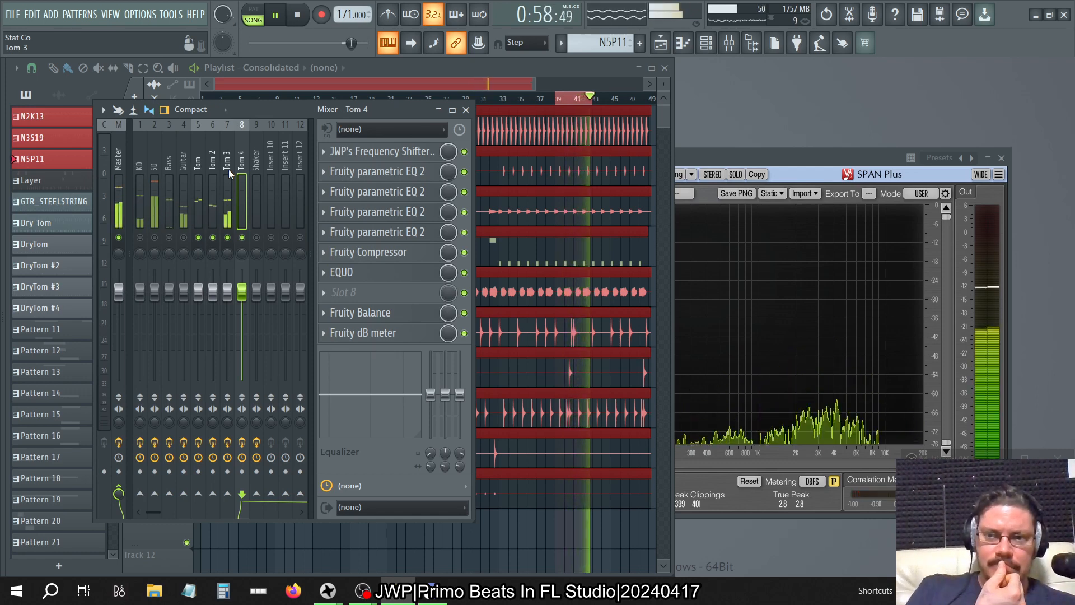
- Compare the levels and effect chains of the Tom, Tom 2, Tom 3 and Tom 4 mixer tracks during playback
left_click(197, 157)
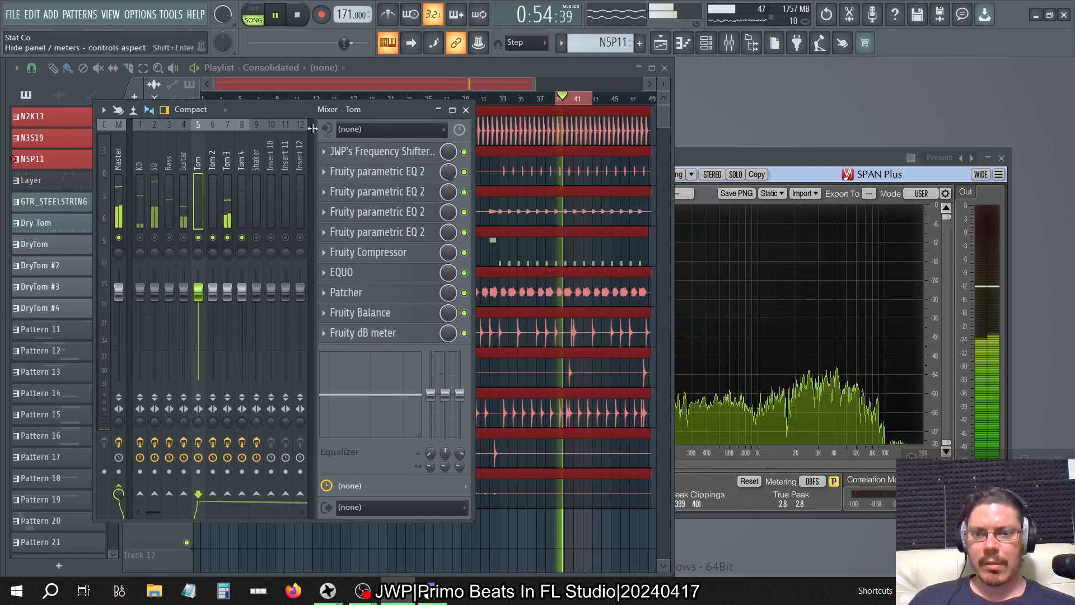
left_click(228, 162)
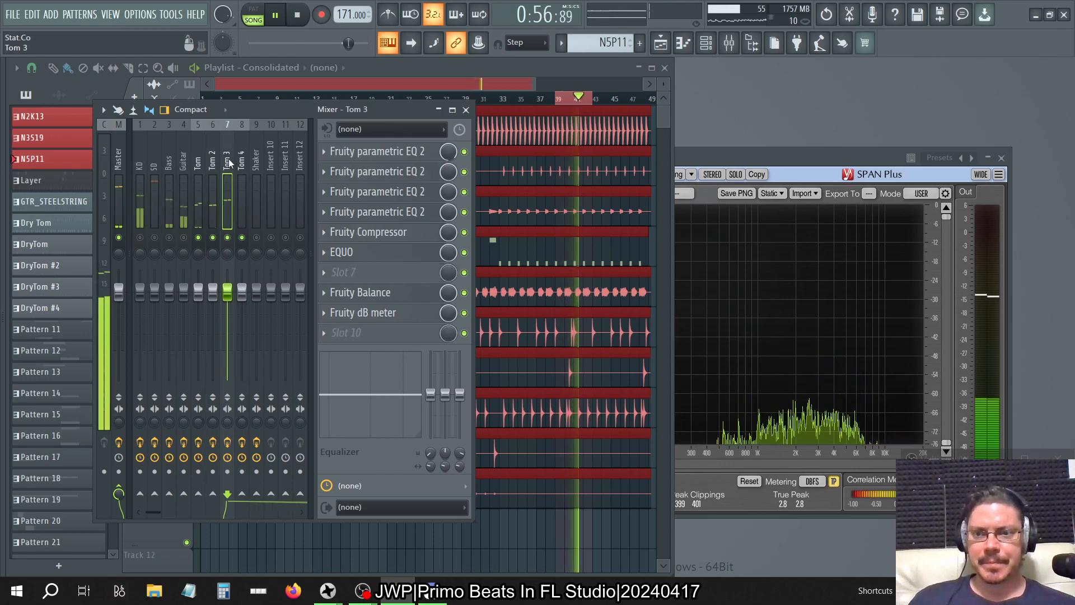
left_click(218, 163)
left_click(227, 164)
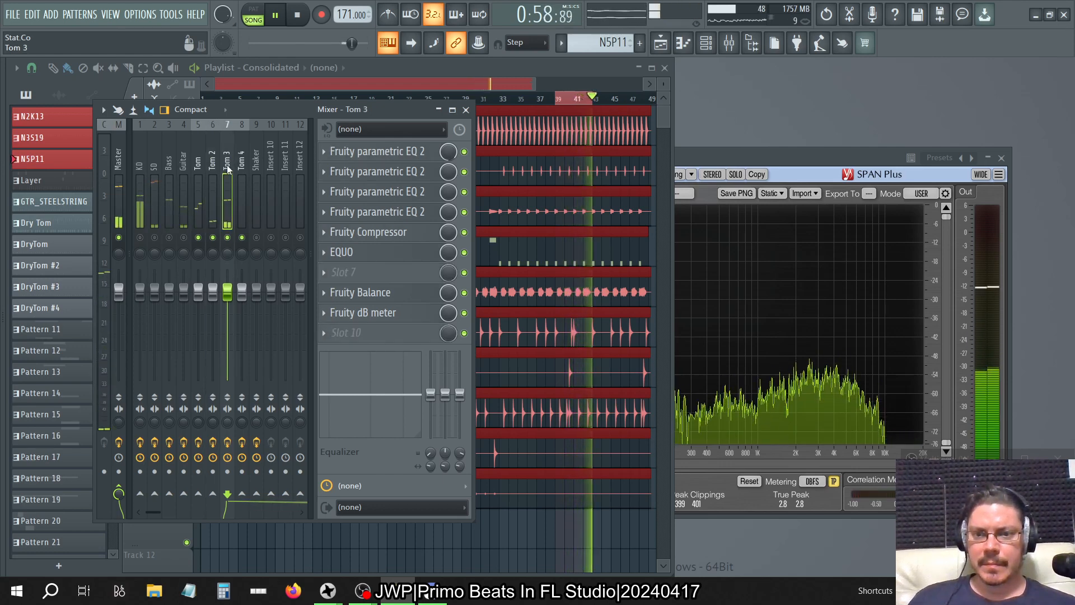
left_click(216, 164)
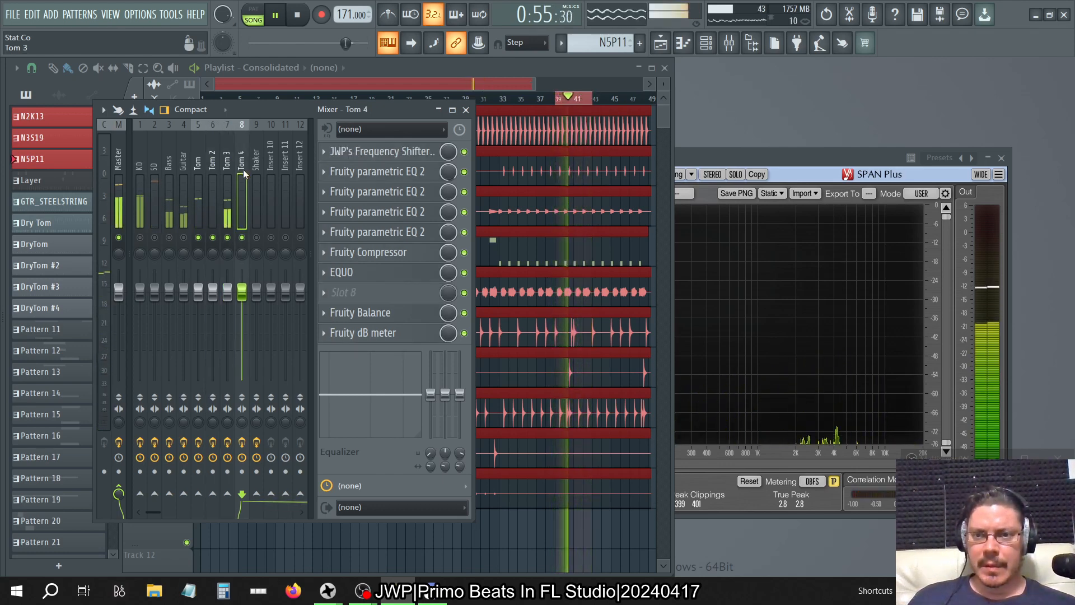
left_click(228, 165)
left_click(219, 167)
left_click(226, 166)
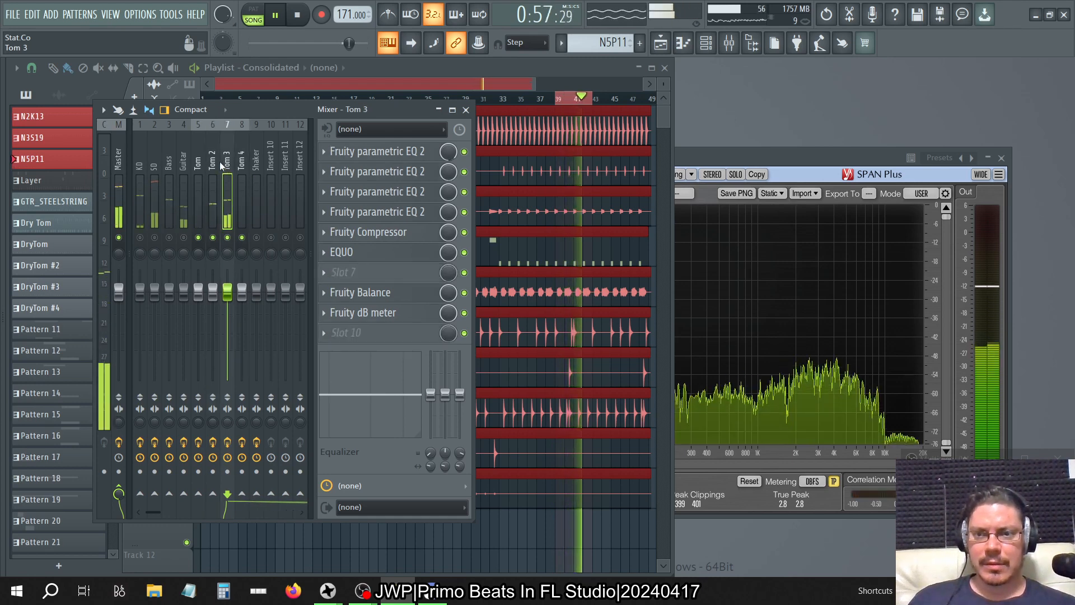
left_click(217, 165)
left_click(227, 165)
left_click(217, 163)
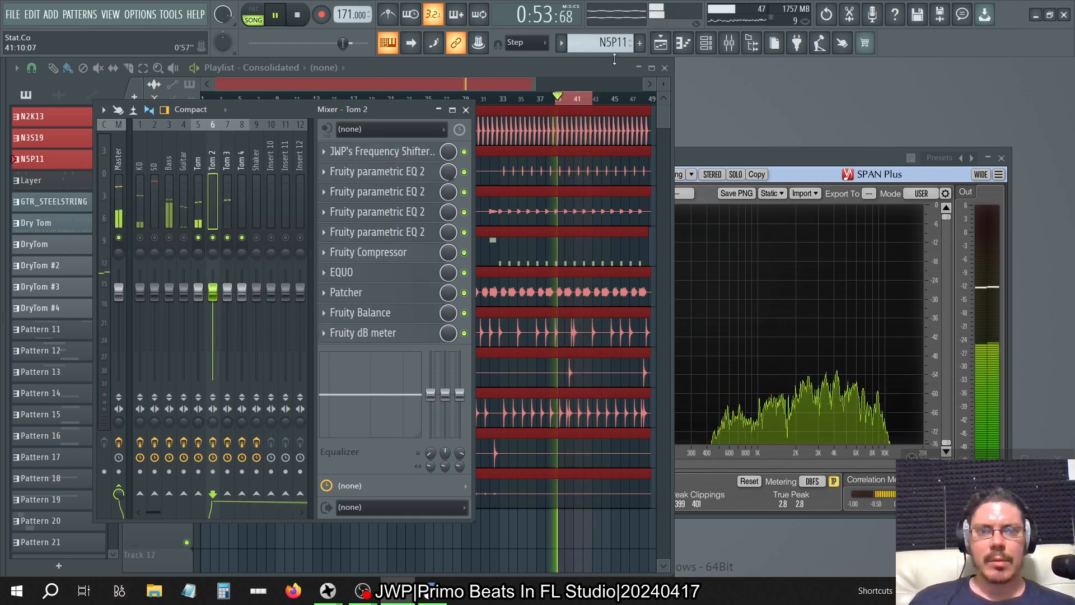
- Loop the playlist from bar 27 to bar 33 and check the toms in SPAN Plus and the mixer
left_click(660, 43)
scroll(515, 224, "right", 2)
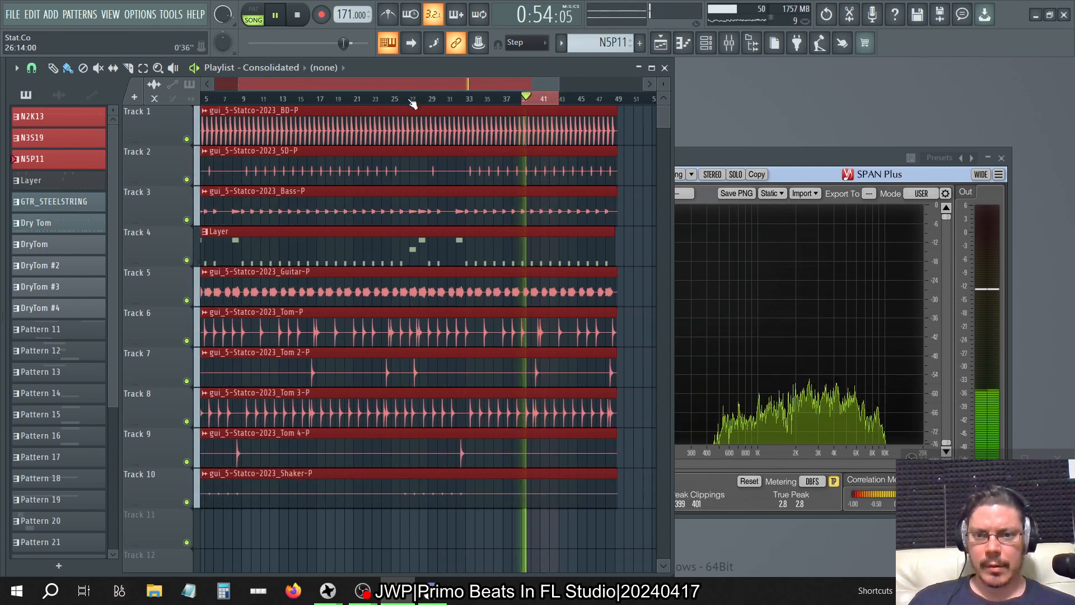
left_click_drag(411, 98, 465, 118)
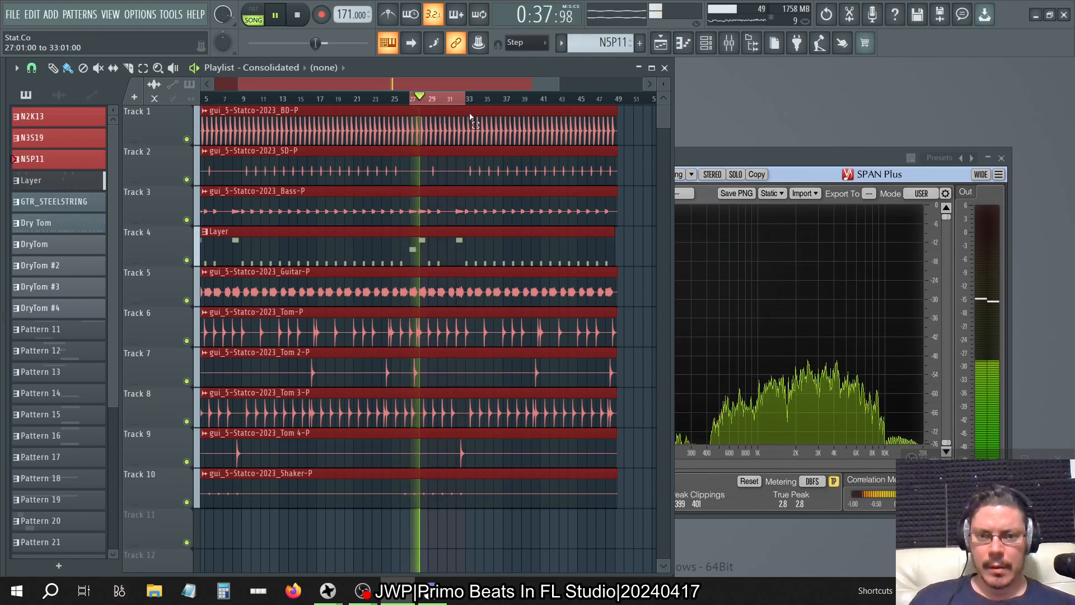
left_click(755, 155)
left_click(729, 43)
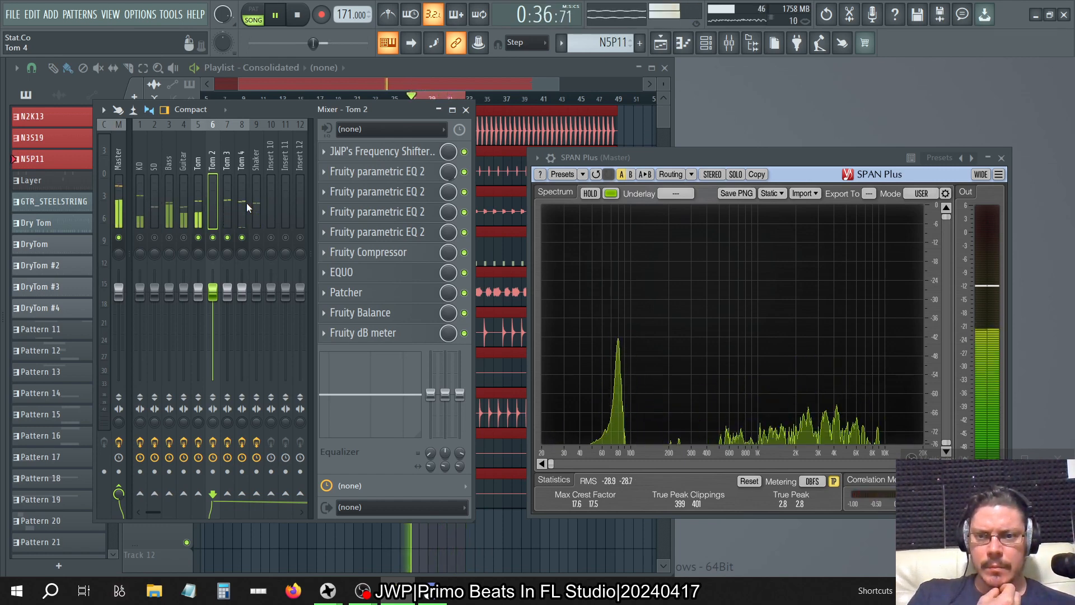
- Set the playlist loop to run from bar 24 to bar 33
left_click(419, 65)
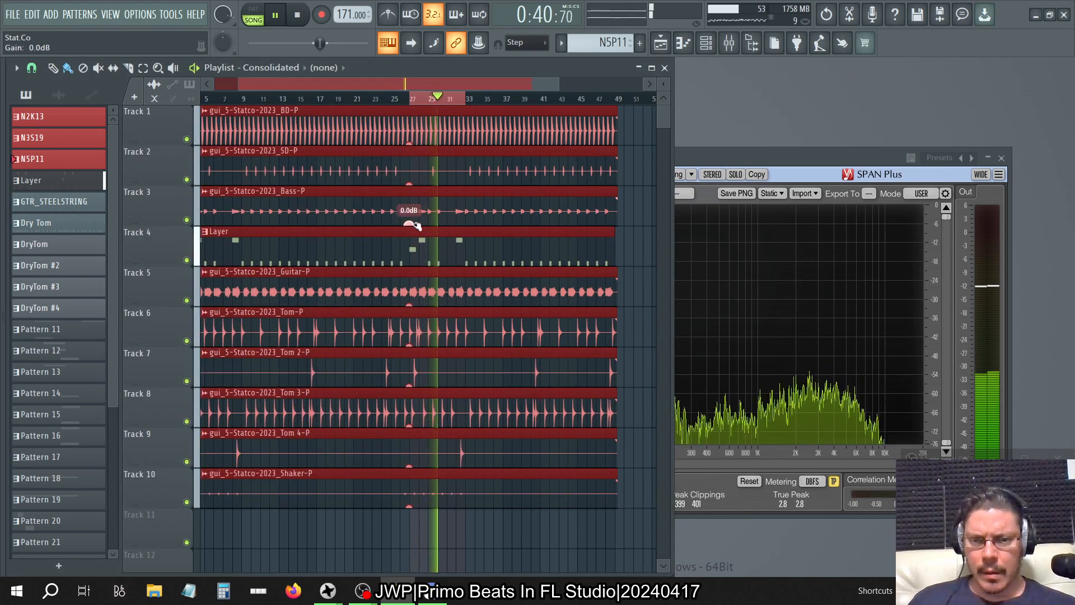
left_click(393, 101)
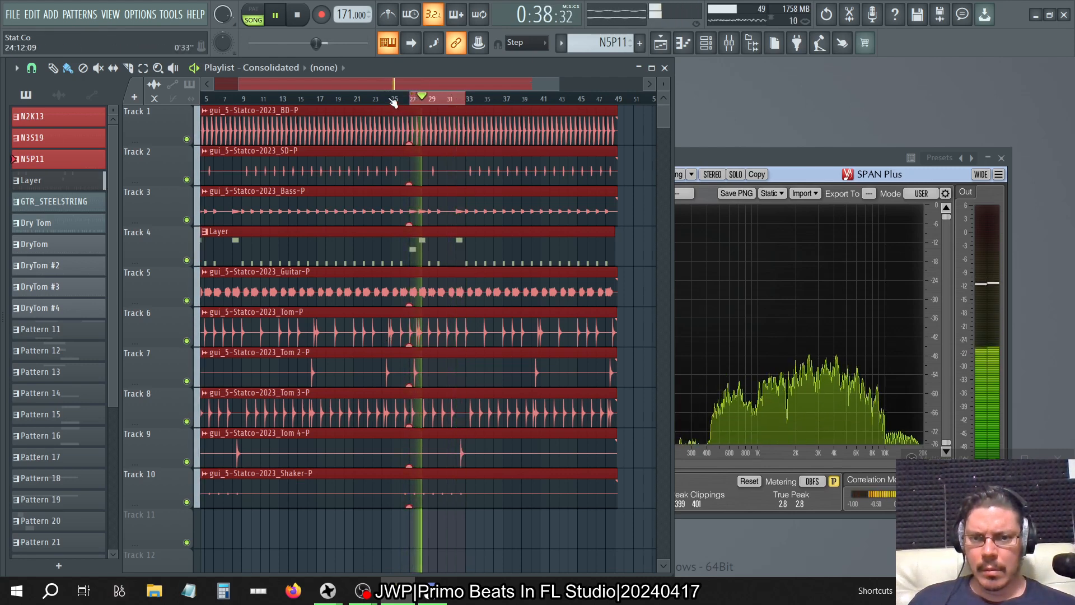
left_click(733, 48)
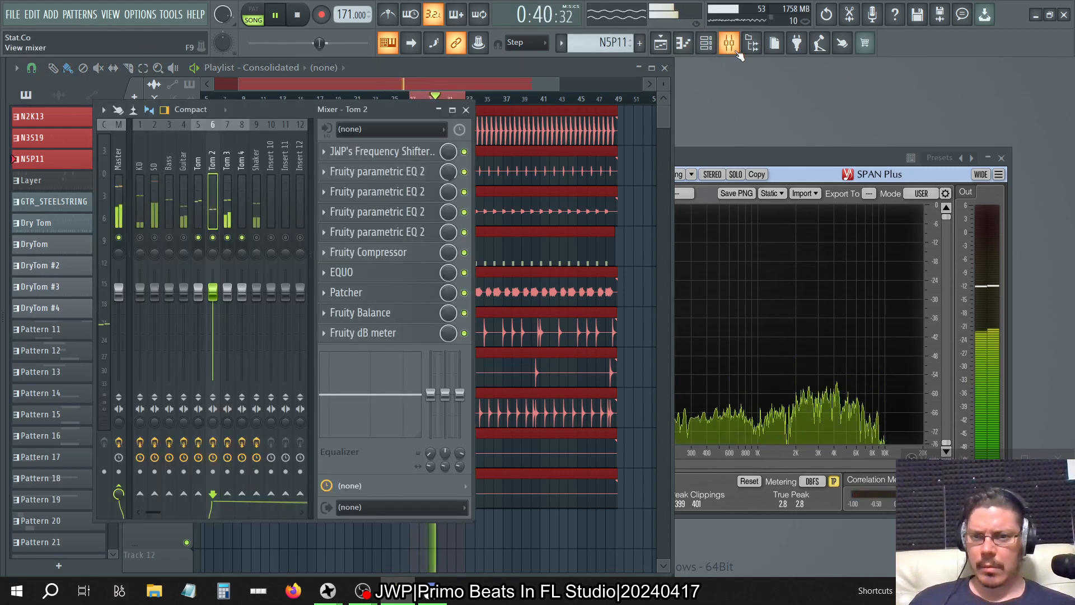
left_click(733, 48)
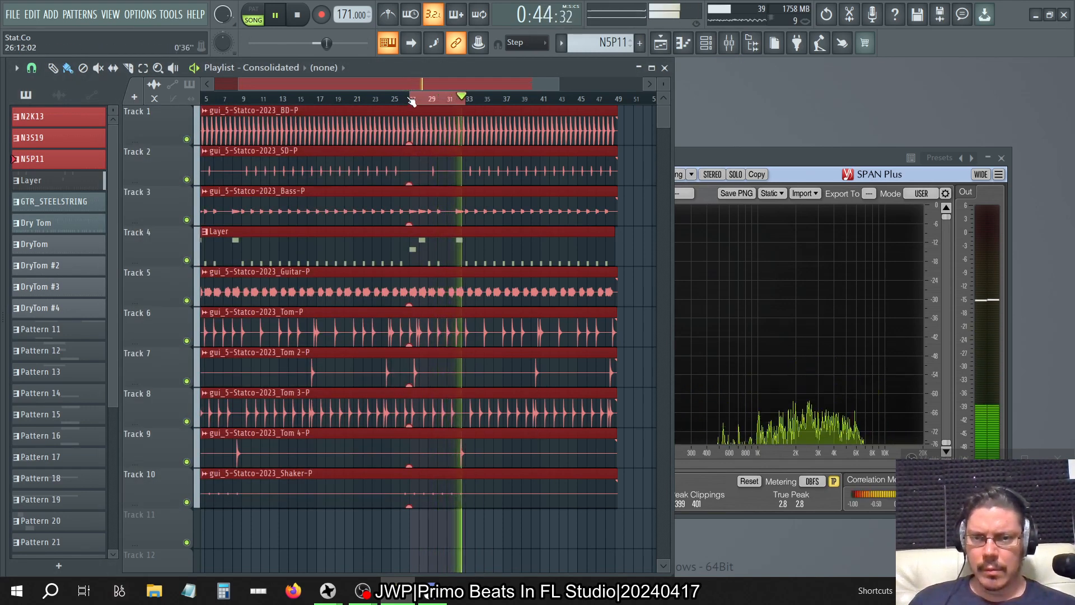
left_click(391, 100)
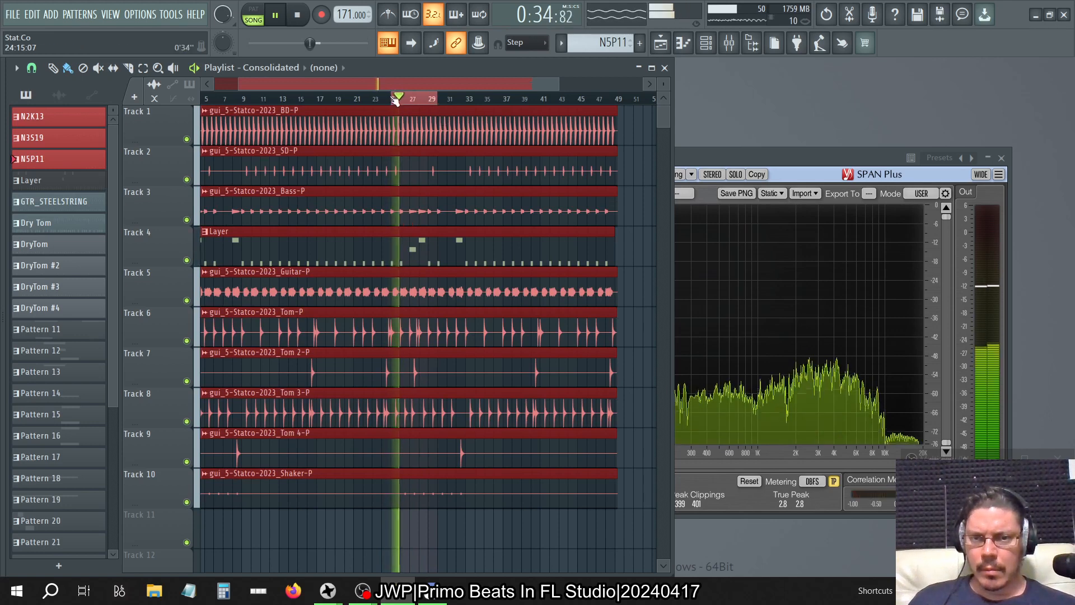
left_click_drag(384, 100, 465, 110)
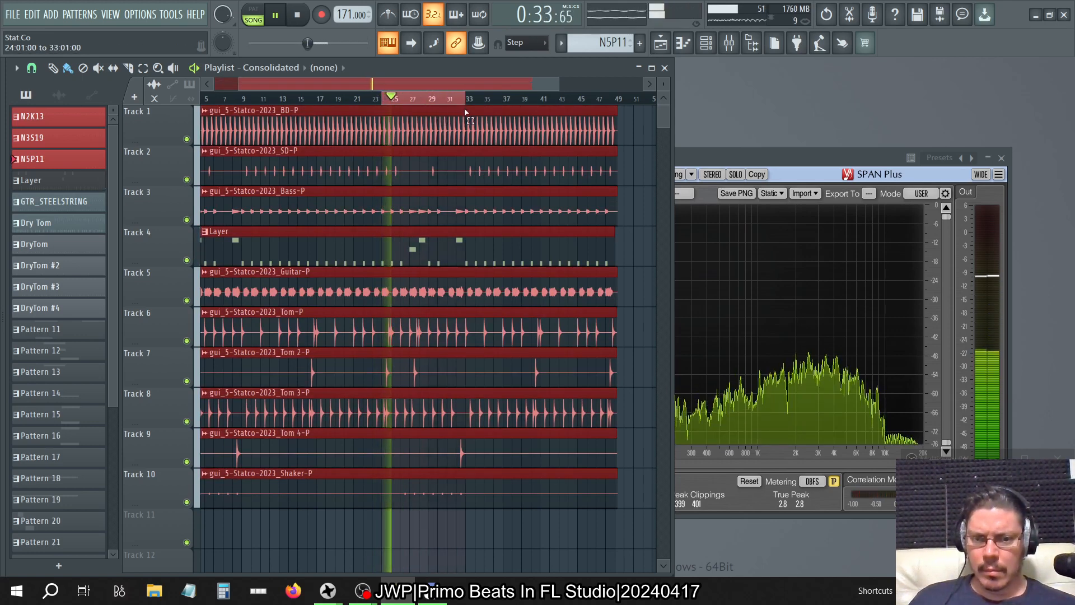
- Examine the EQUO curve and its available presets on the Tom mixer track
left_click(728, 43)
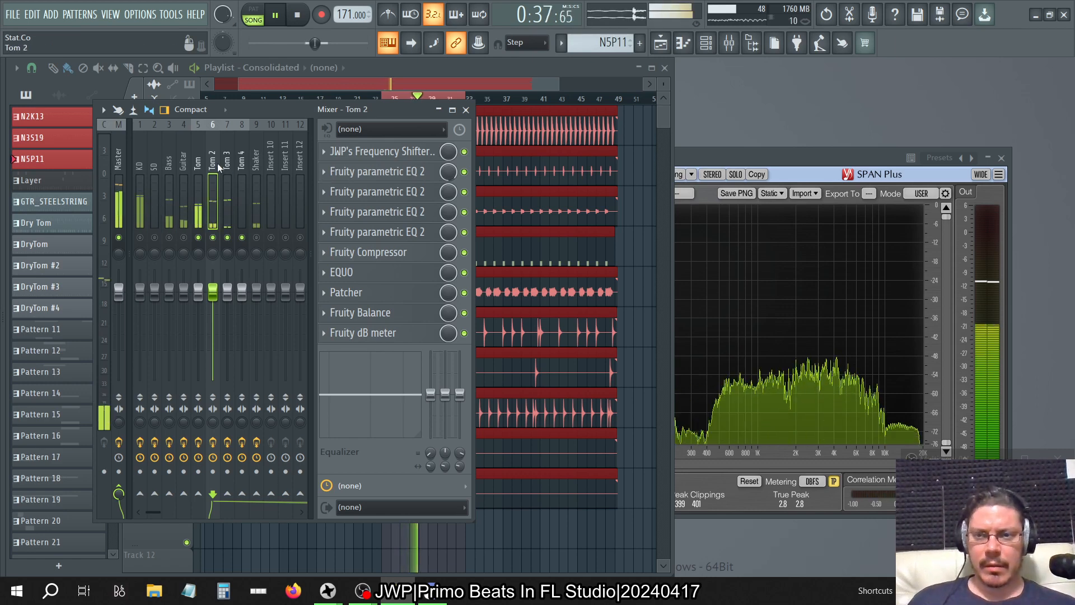
left_click(199, 168)
left_click(378, 274)
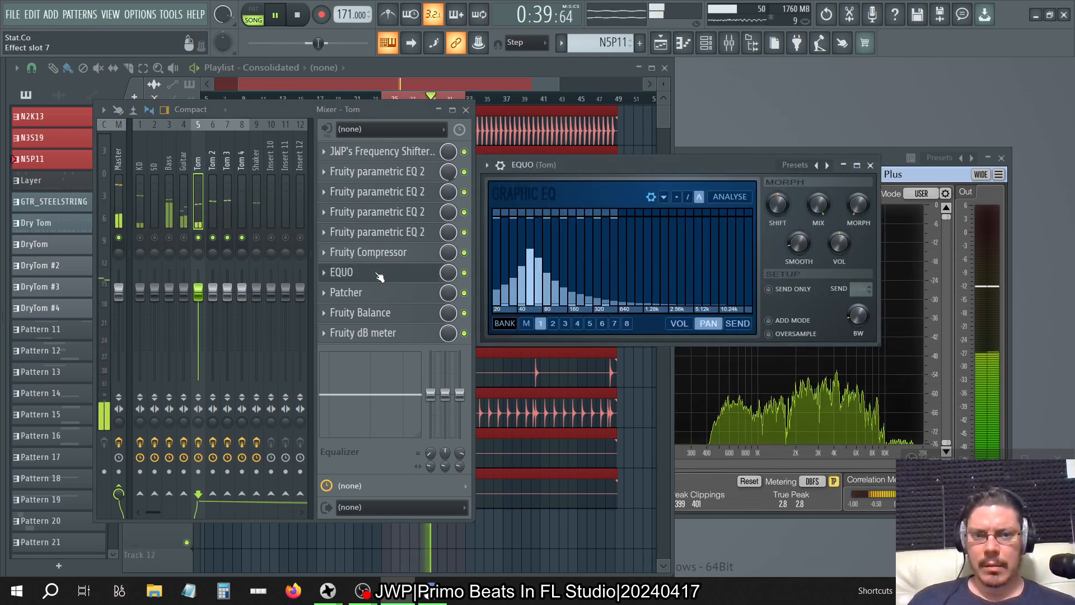
right_click(819, 164)
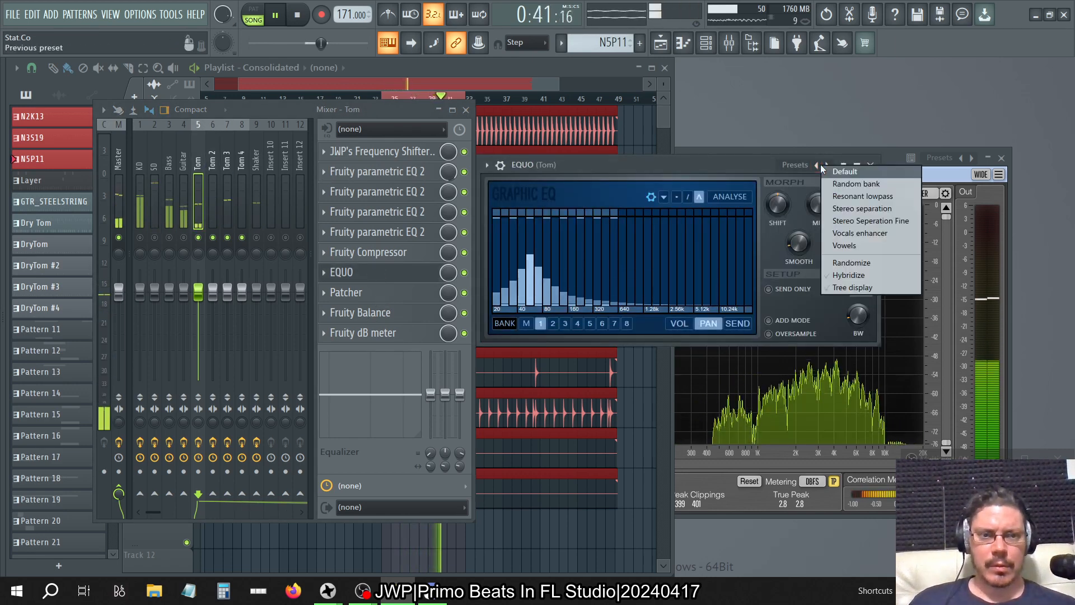
left_click(765, 165)
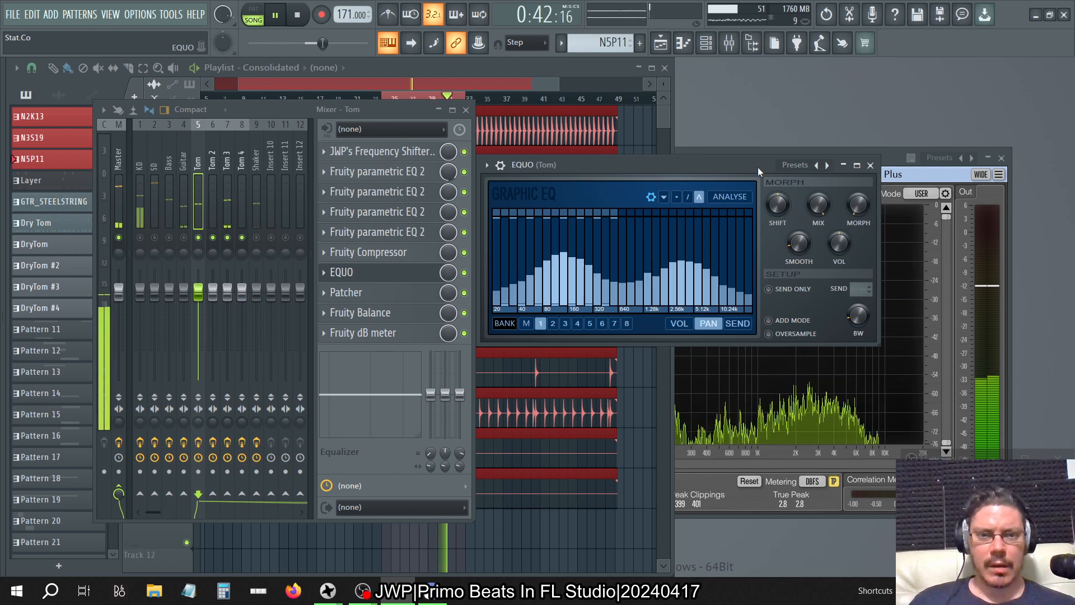
left_click(870, 166)
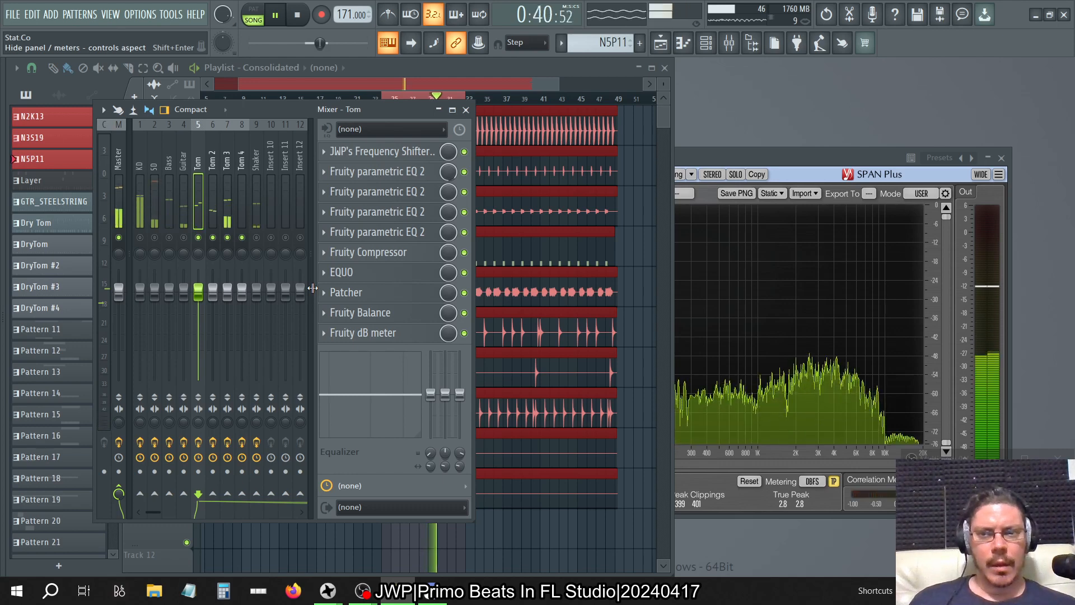
- Stop playback and compare the effect chains of the Tom 2, Tom 3 and Tom 4 mixer tracks
key("space")
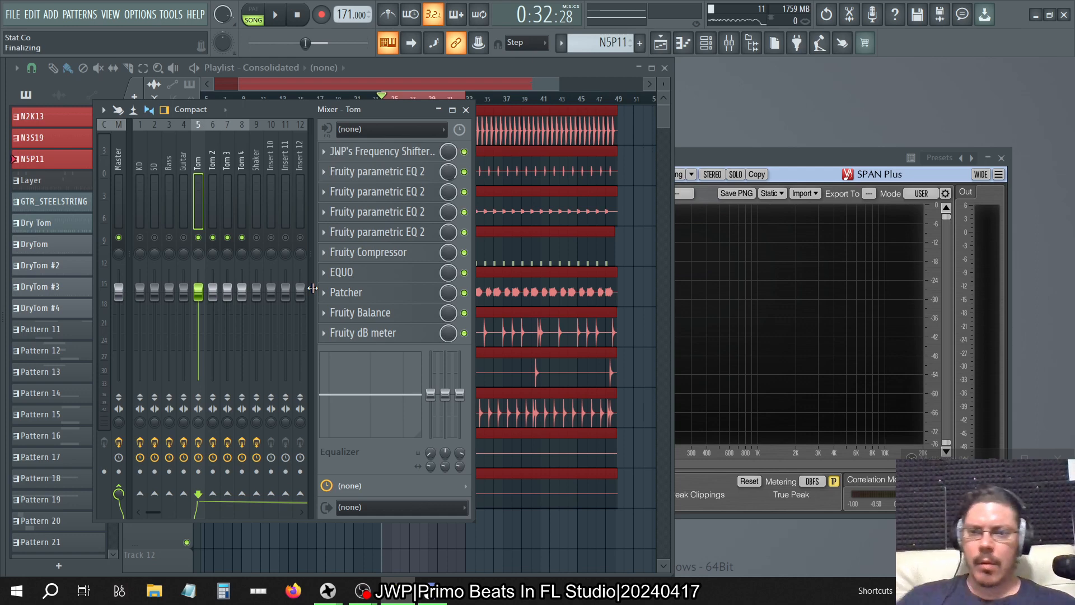
left_click(212, 162)
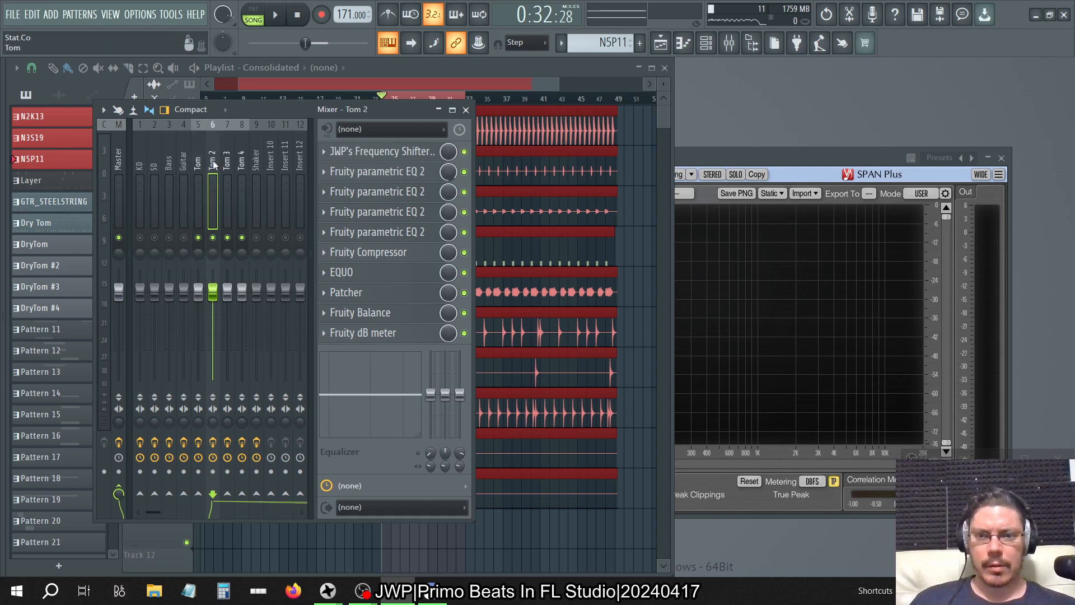
left_click(223, 165)
left_click(239, 165)
left_click(232, 164)
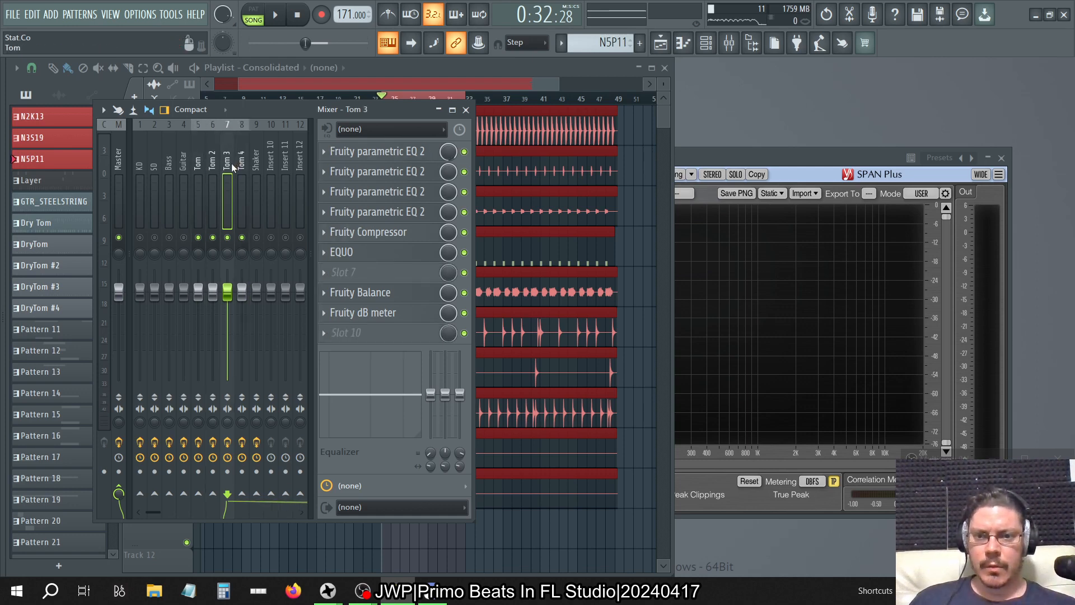
left_click(239, 168)
left_click(233, 169)
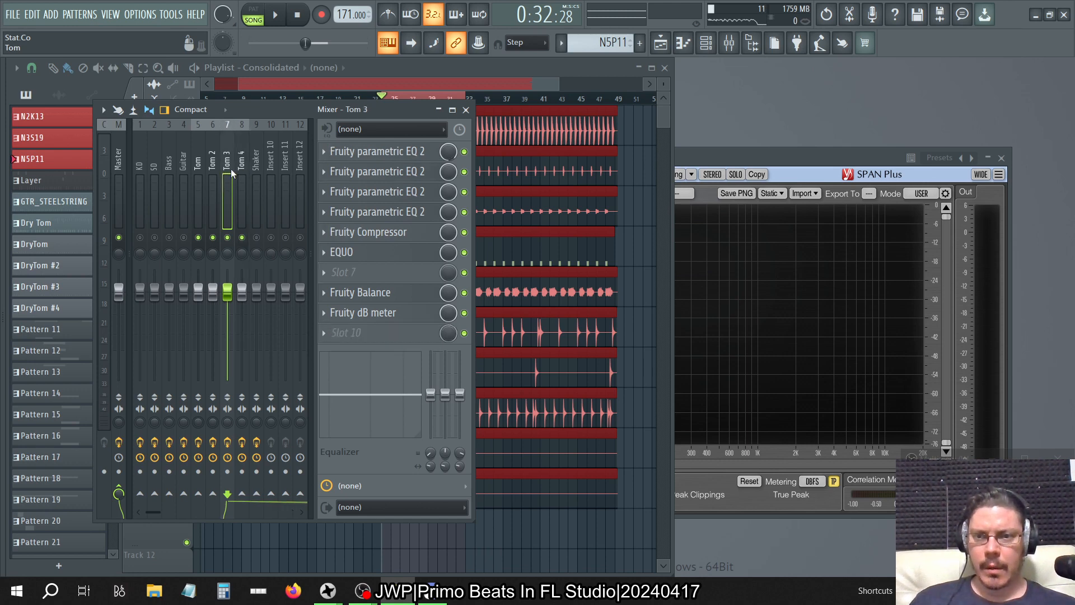
- Load the Stereo separation preset in the Tom 3 EQUO and switch off its bands from 640 Hz upward
left_click(384, 253)
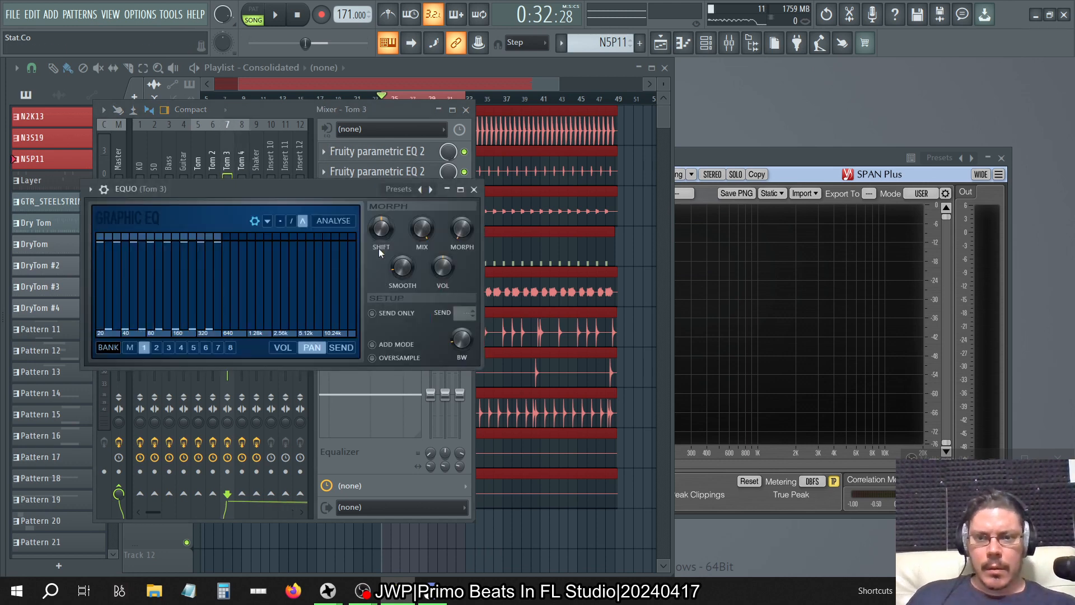
right_click(430, 190)
left_click(468, 248)
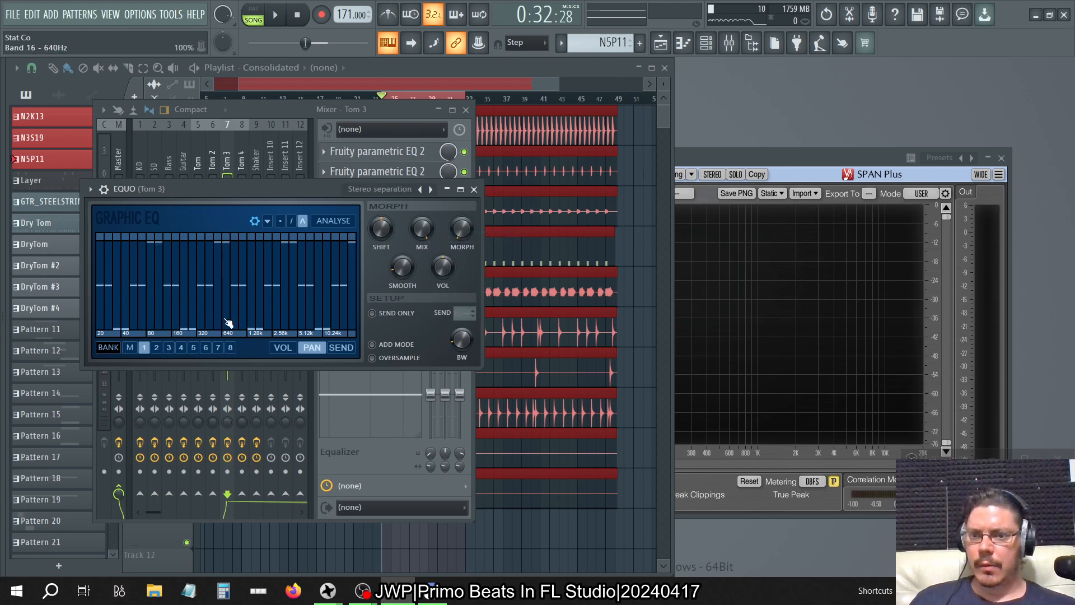
left_click_drag(229, 241, 673, 305)
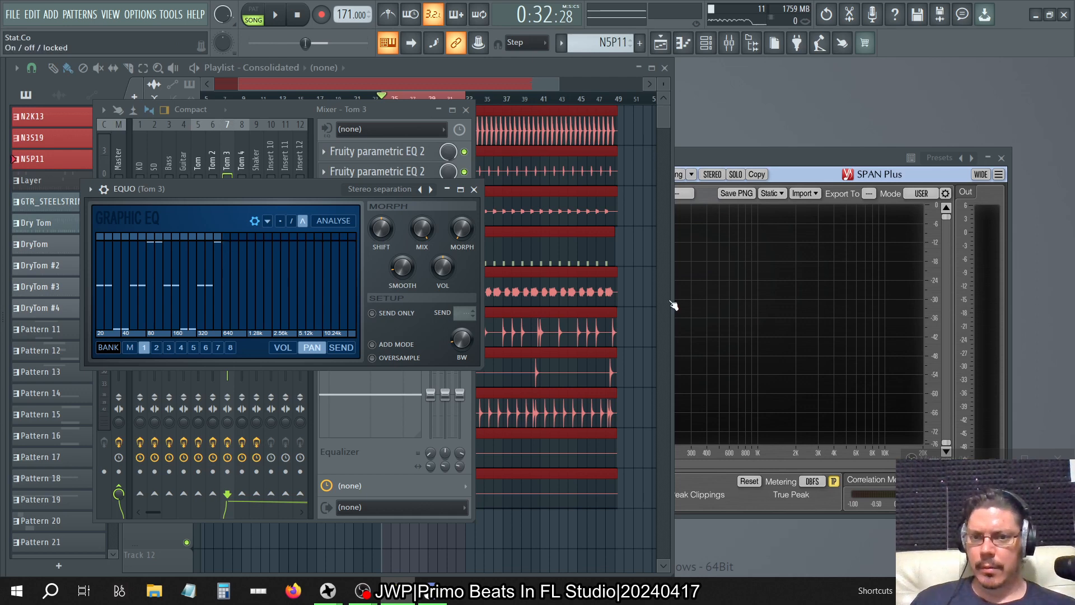
left_click(473, 189)
- Delete the EQUO effect from slot 7 of the Tom 4 mixer track
left_click(254, 154)
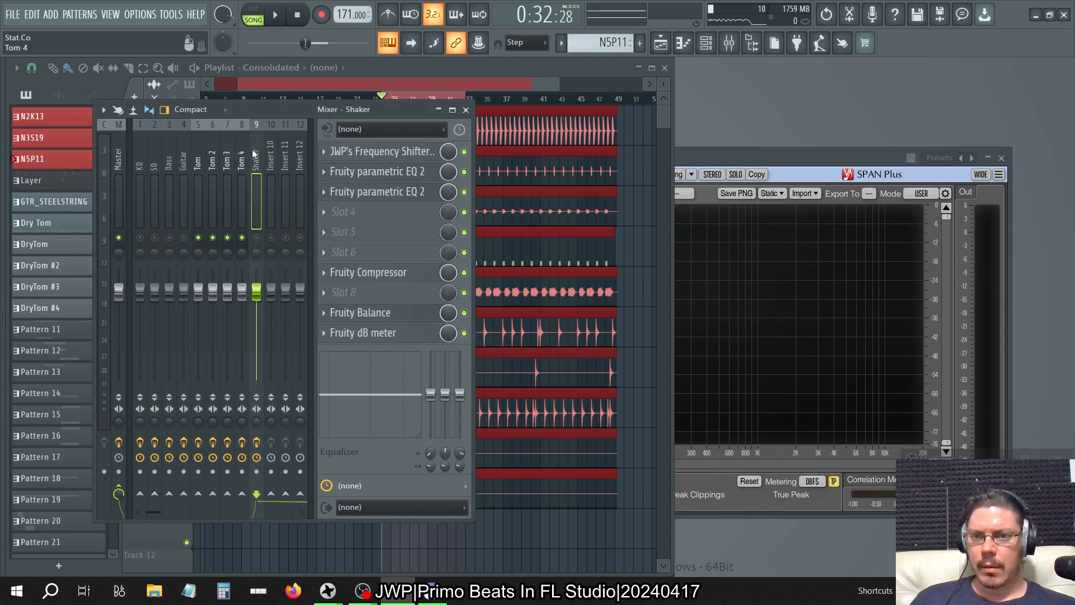
left_click(242, 152)
left_click(324, 272)
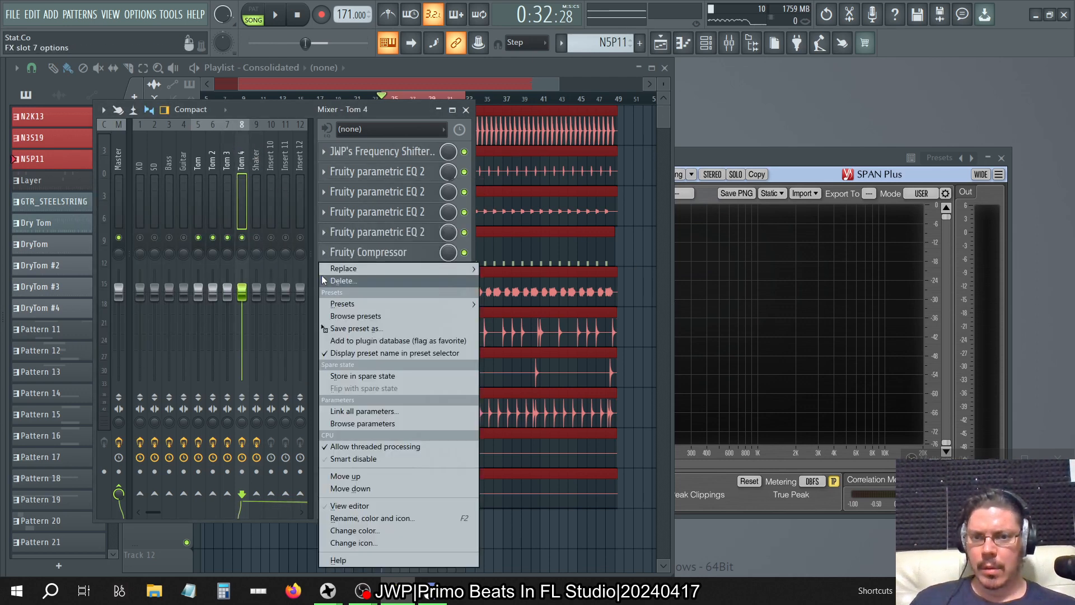
left_click(339, 281)
left_click(586, 341)
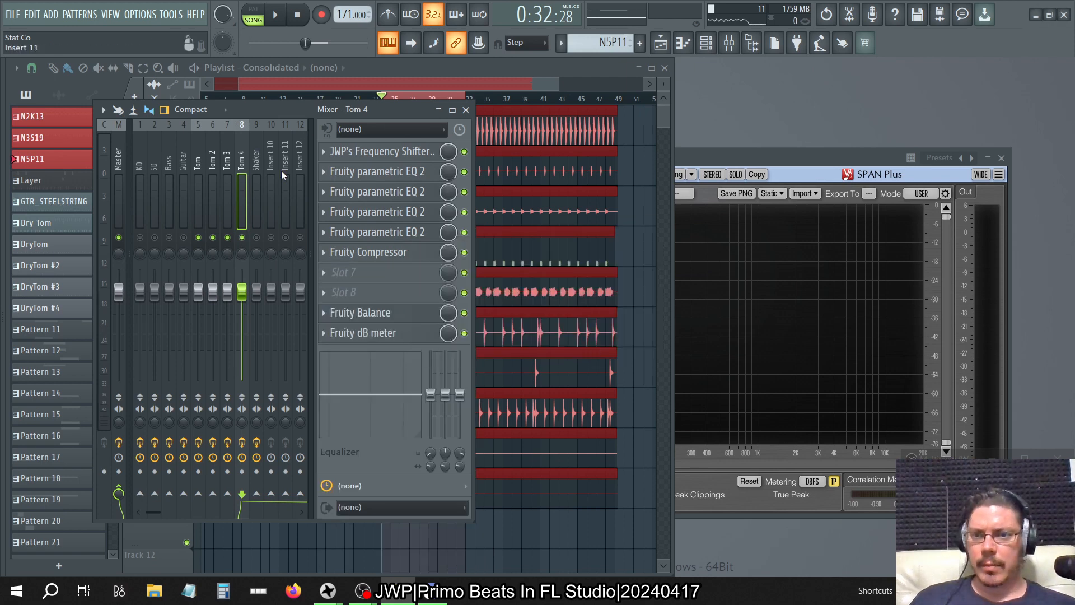
- Compare the EQUO pan curves of the Tom and Tom 3 mixer tracks side by side
key("Left")
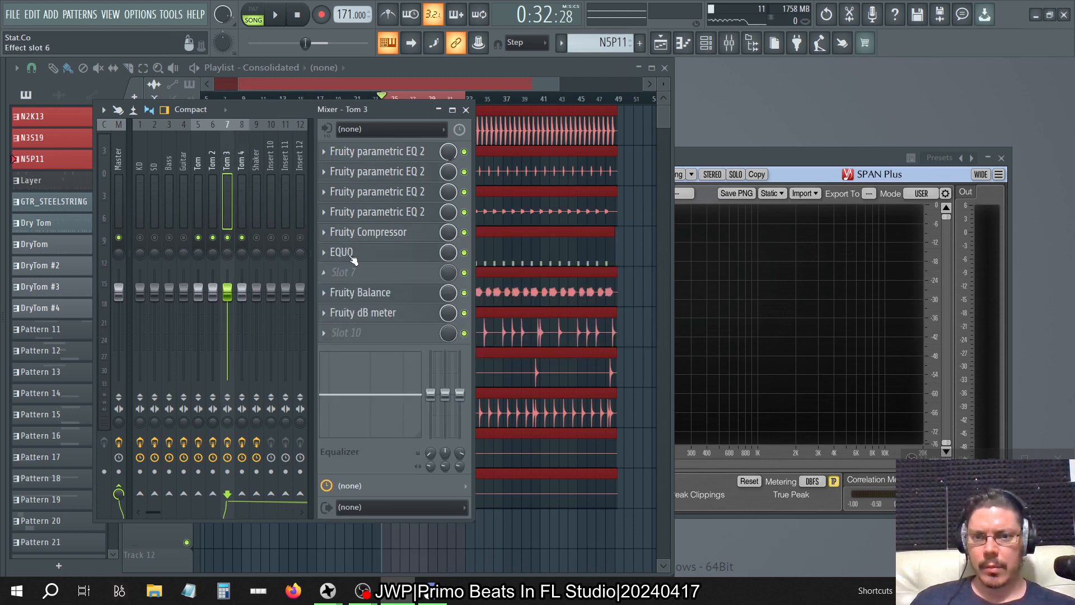
left_click(353, 259)
left_click_drag(367, 183, 807, 146)
left_click_drag(892, 120, 895, 120)
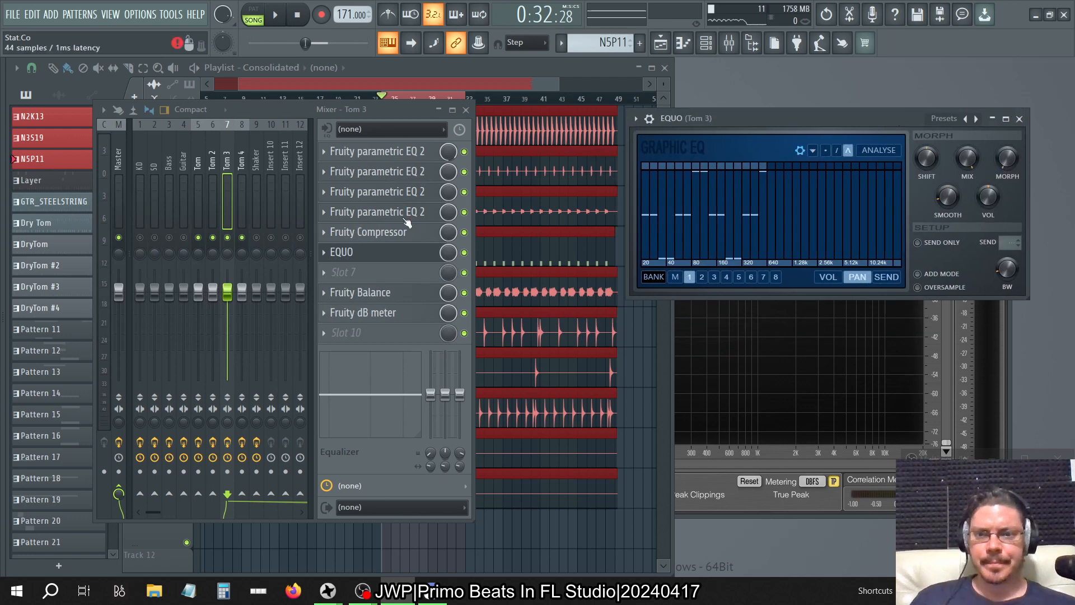
left_click(203, 160)
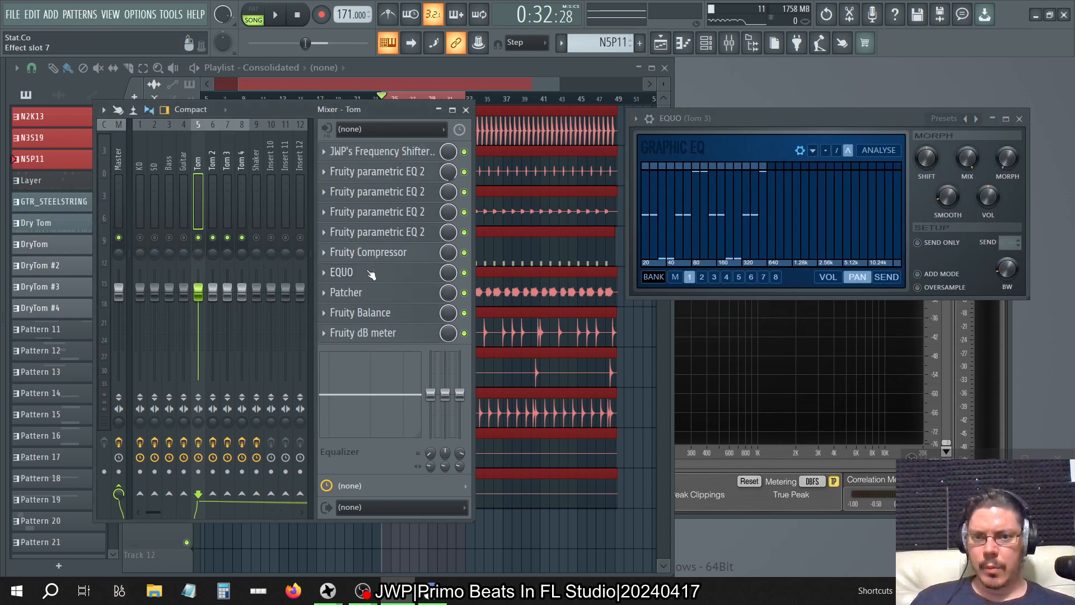
left_click(372, 272)
left_click_drag(655, 194, 391, 124)
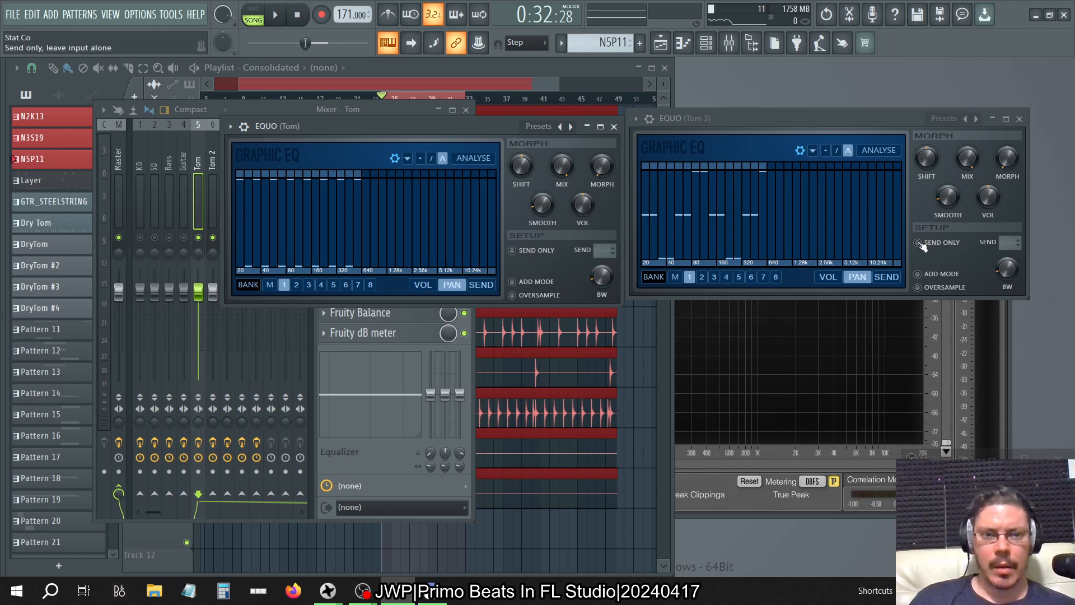
left_click(1019, 118)
left_click(614, 128)
- Copy the Tom 3 EQUO with its settings to the Tom 4 mixer track
left_click(234, 160)
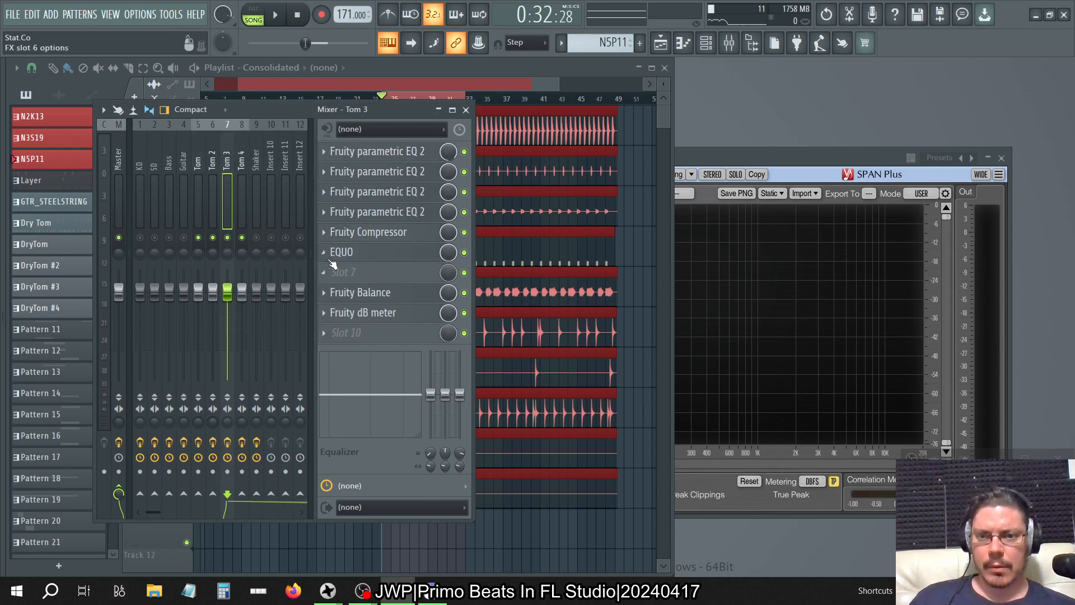
right_click(340, 253)
left_click_drag(347, 328, 405, 232)
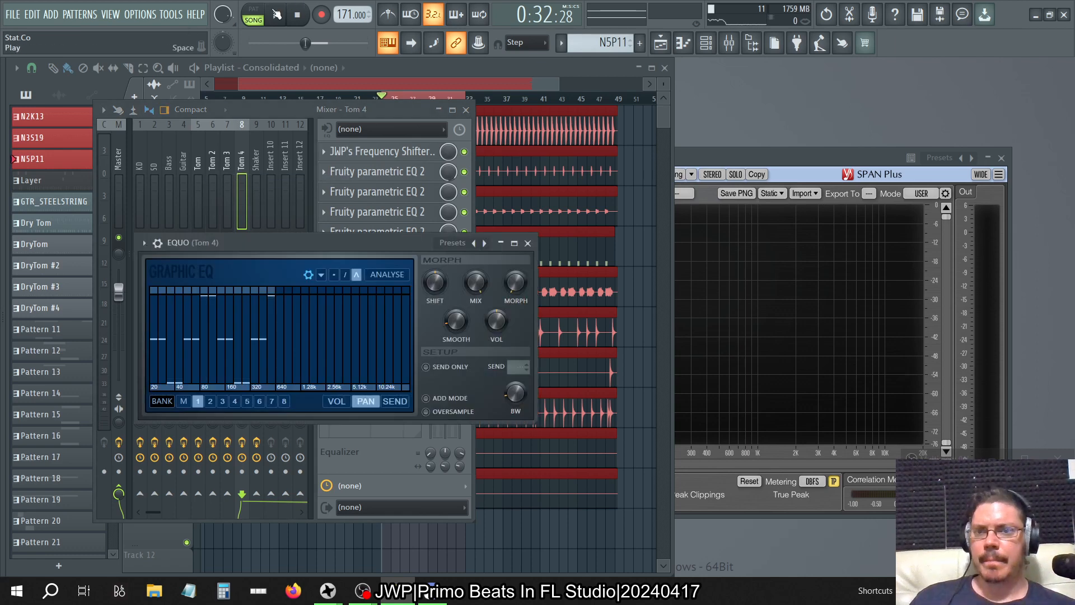
- Listen to the looped section and check the EQUO curves of the Tom 3 and Tom 4 mixer tracks
key("space")
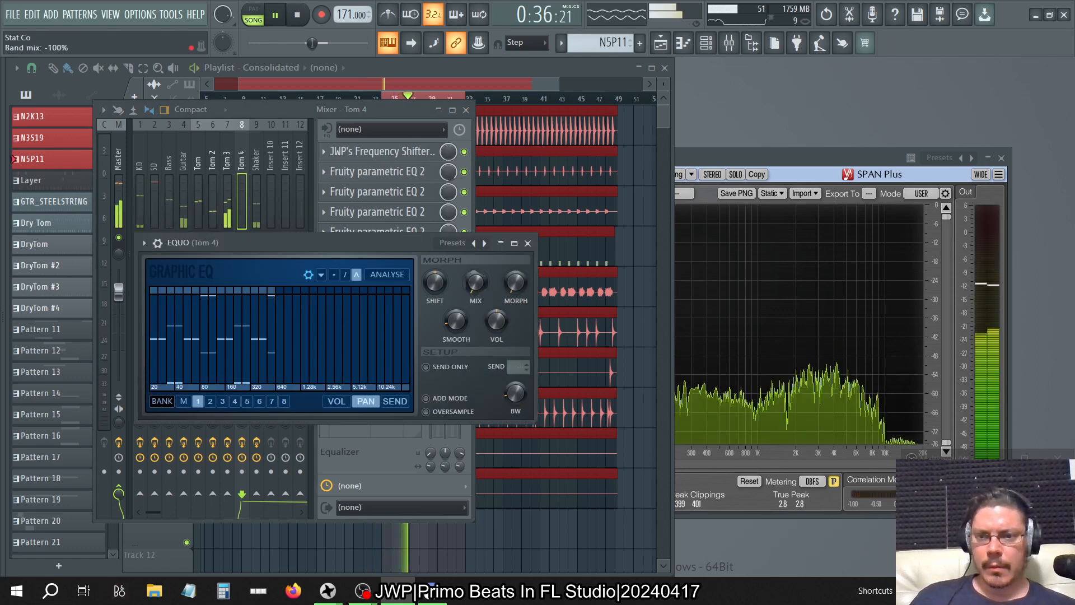
left_click(229, 147)
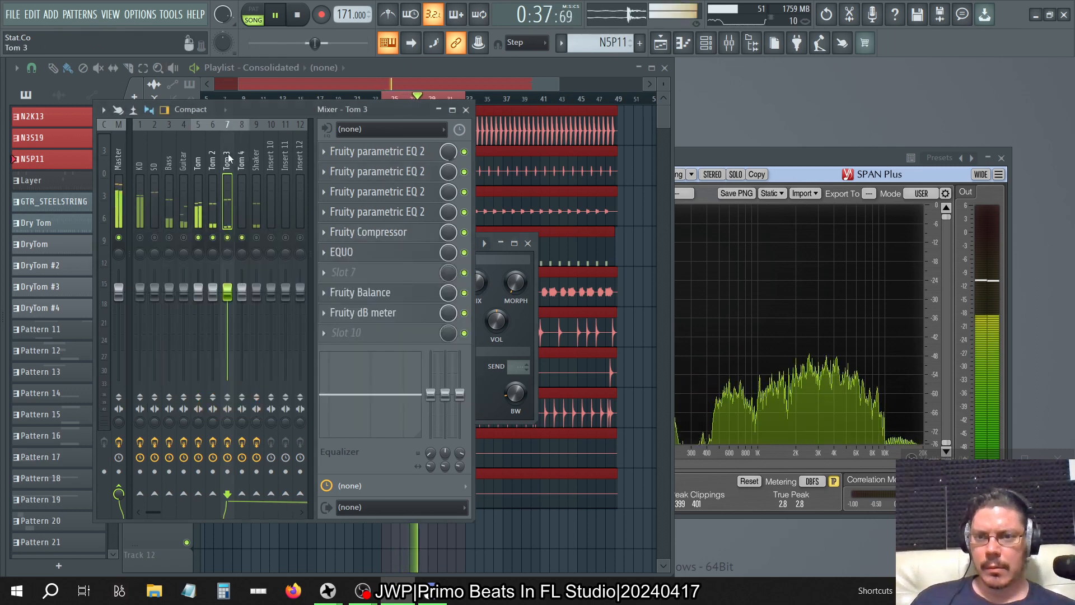
left_click(380, 253)
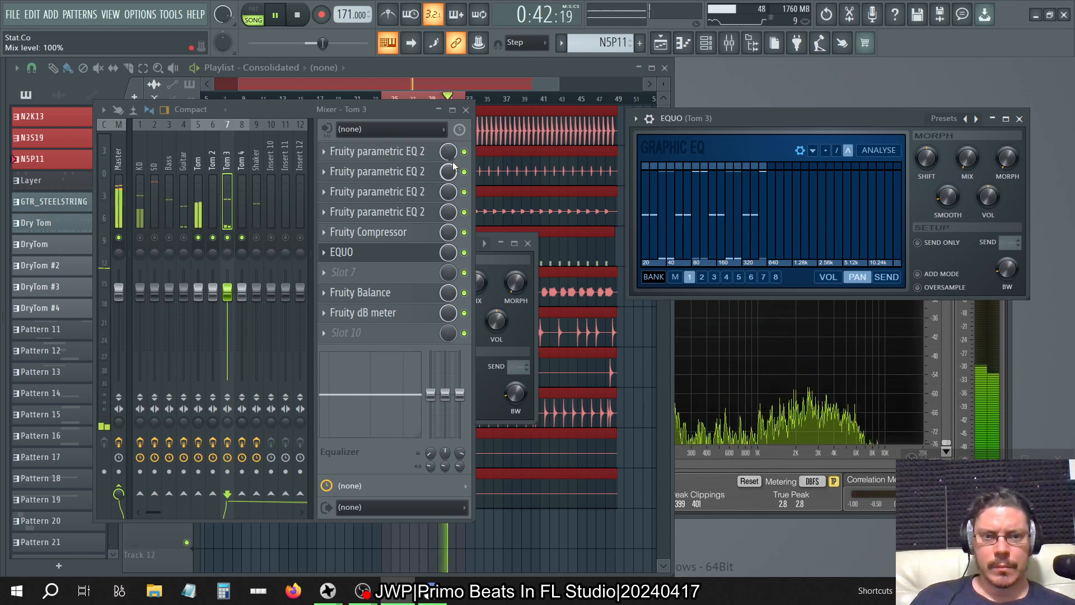
left_click(385, 98)
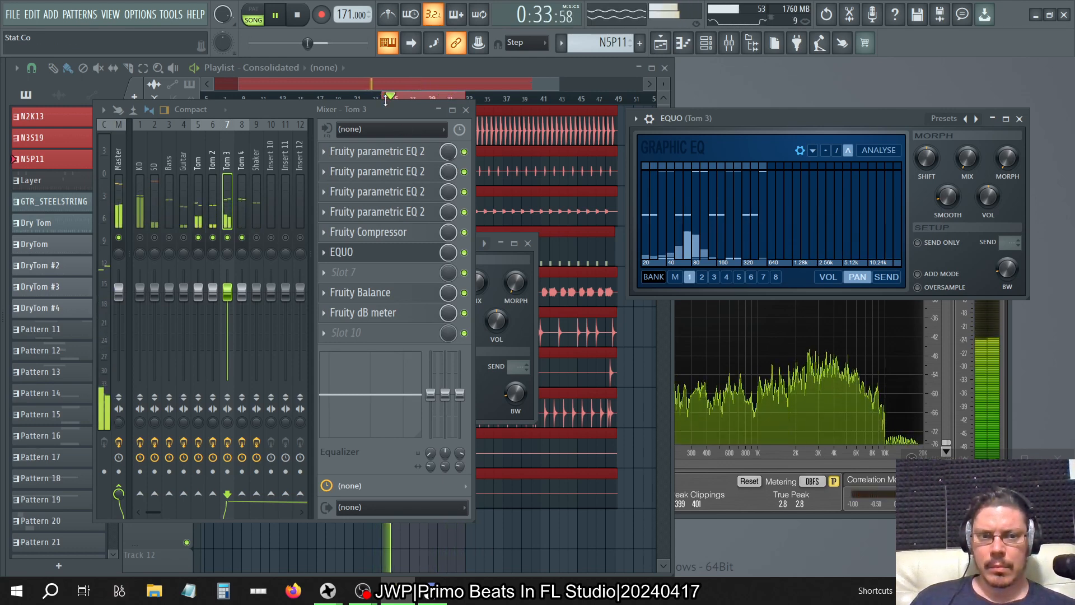
key("space")
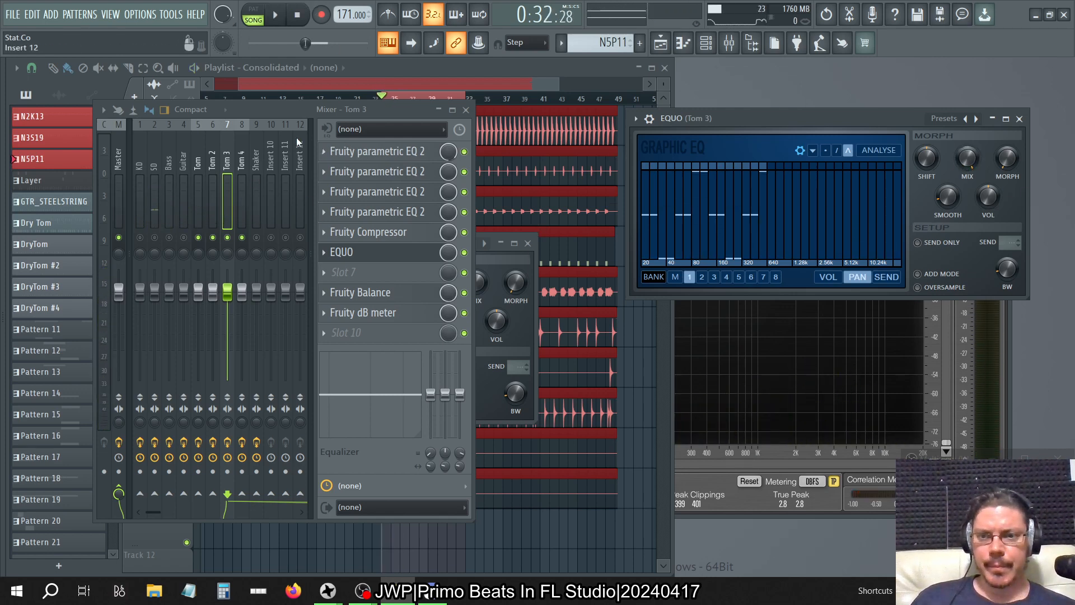
left_click(241, 158)
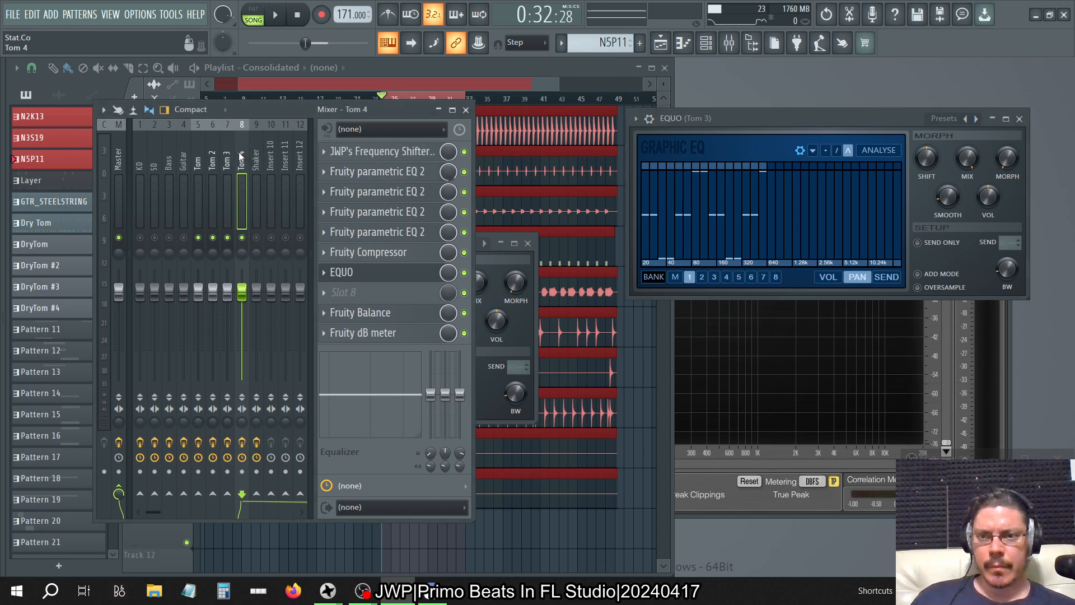
left_click(436, 272)
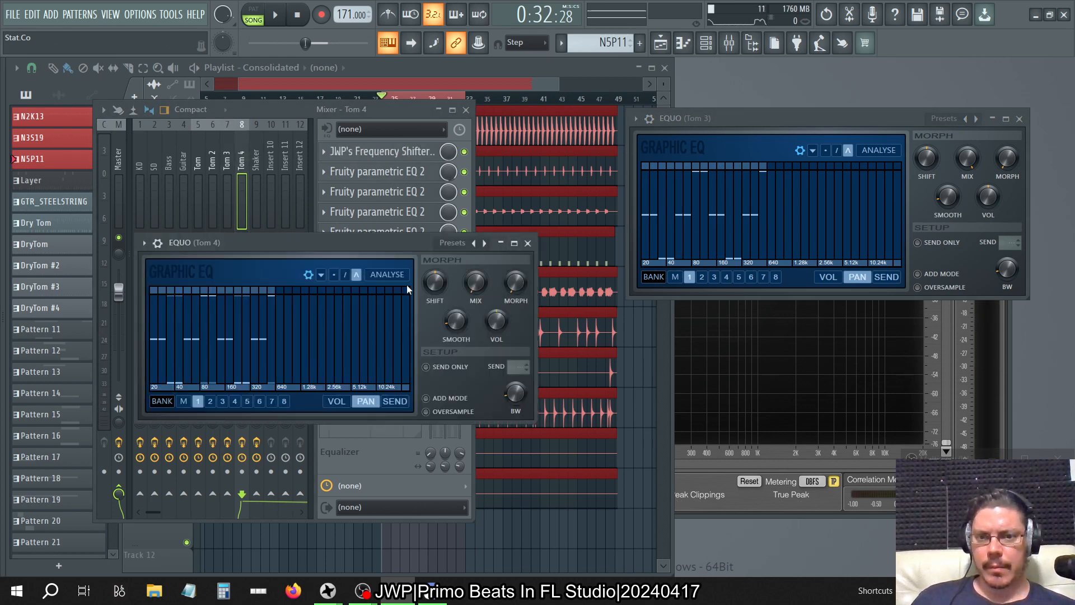
left_click(528, 242)
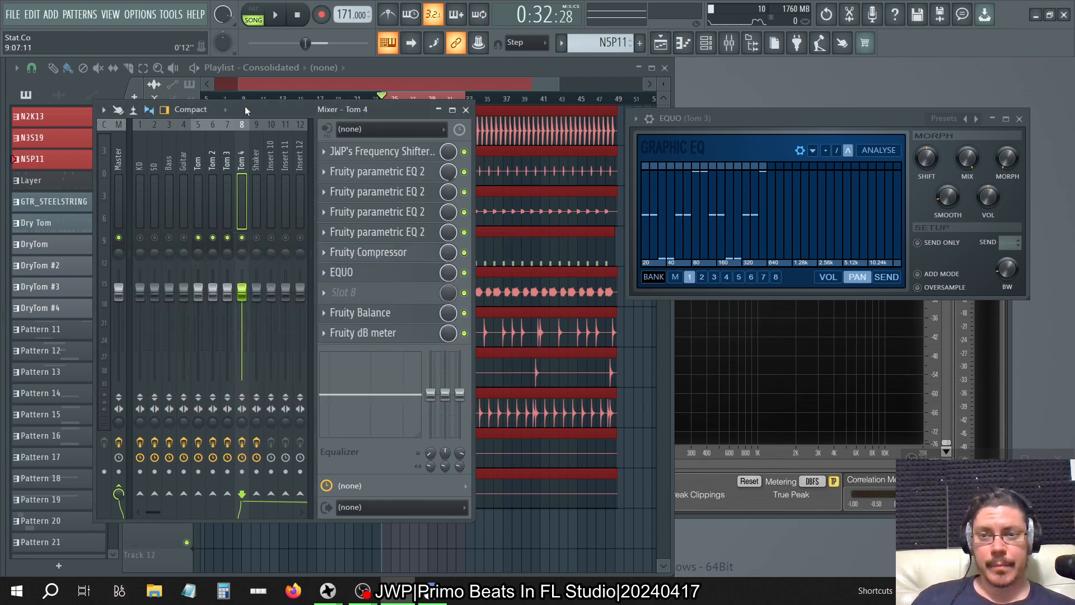
- Raise the centred pan bands of the Tom 3 EQUO and redraw the rest so pairs alternate between the two extremes
left_click(226, 202)
left_click(392, 252)
left_click(392, 251)
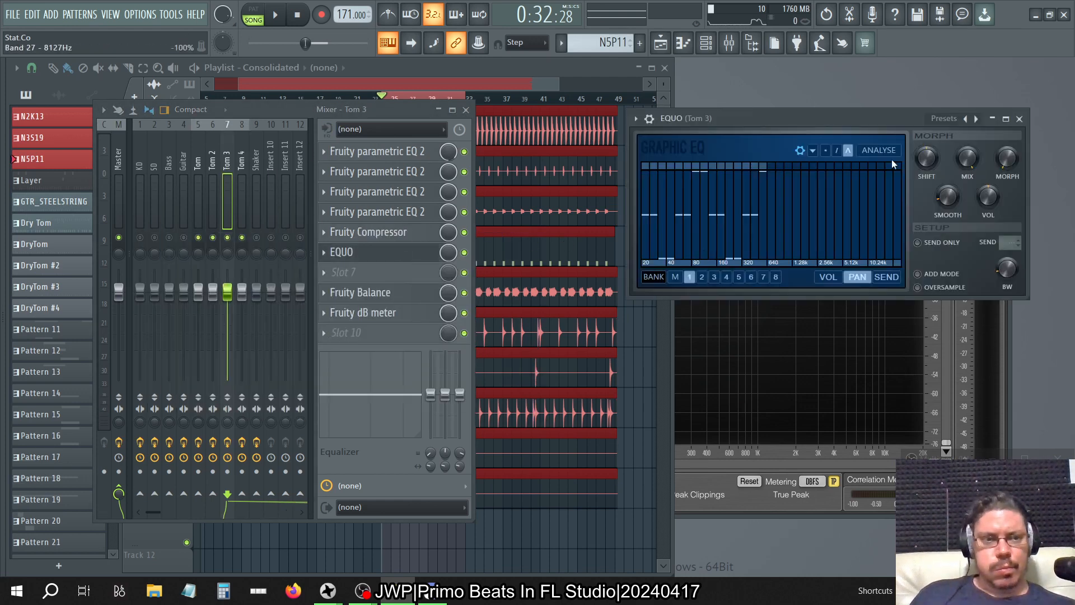
left_click(825, 150)
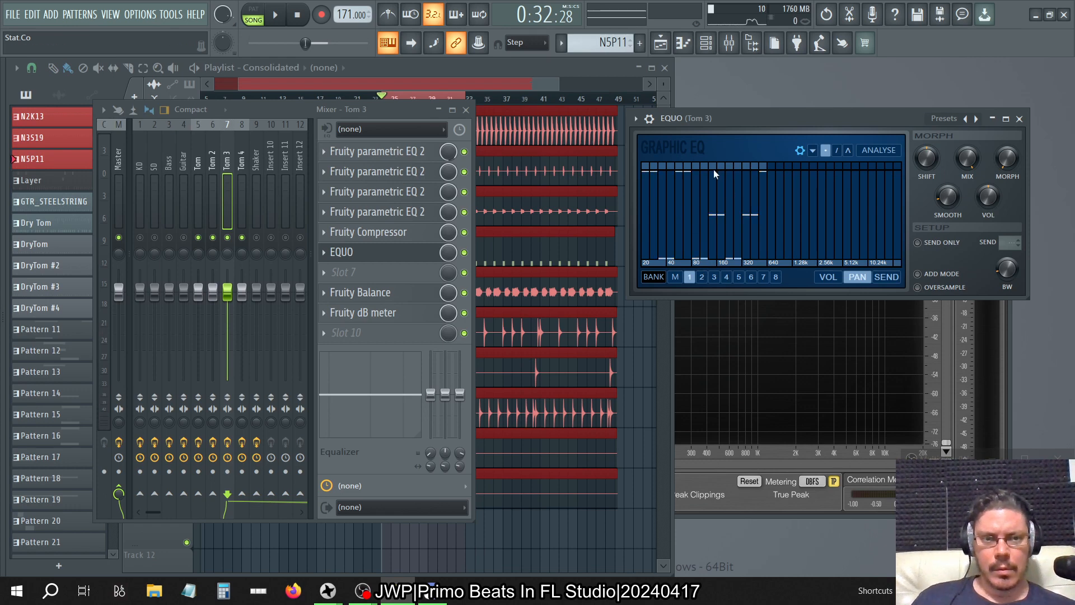
left_click_drag(716, 168, 725, 157)
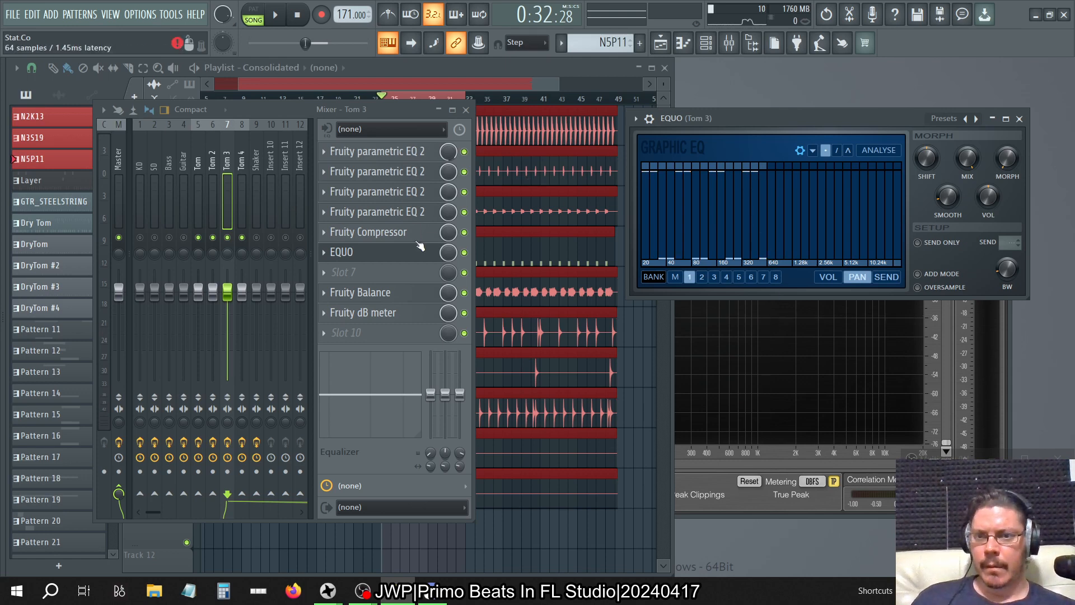
left_click(248, 171)
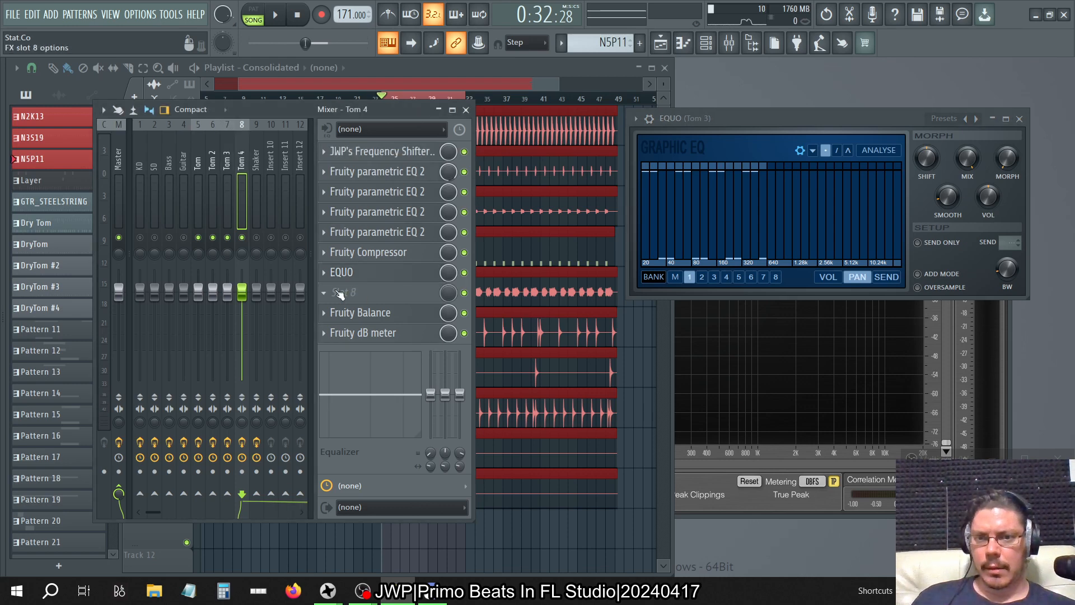
left_click(325, 272)
left_click(341, 327)
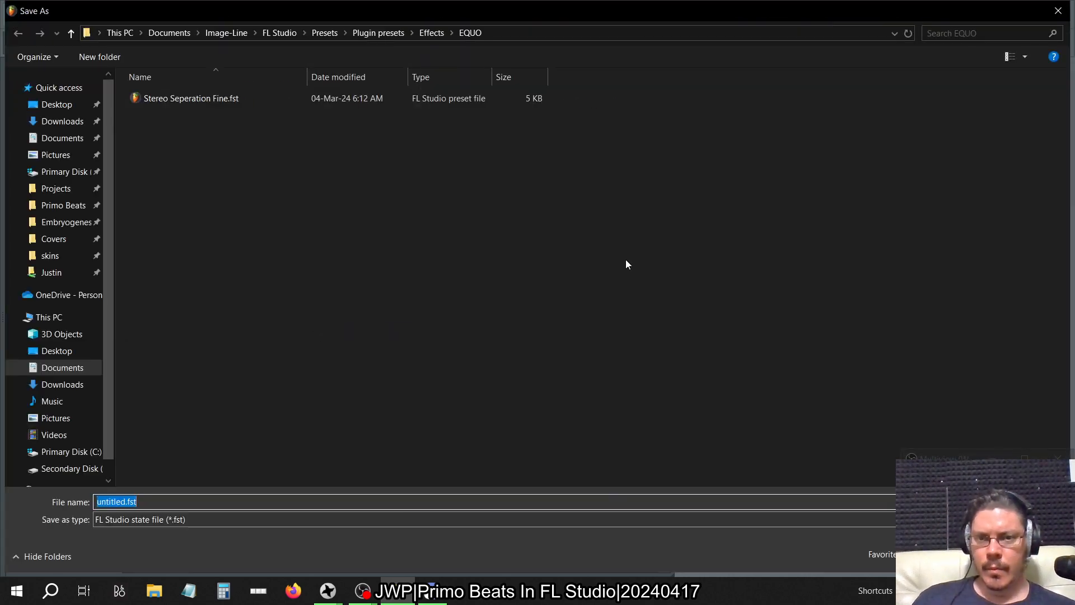
left_click(1058, 10)
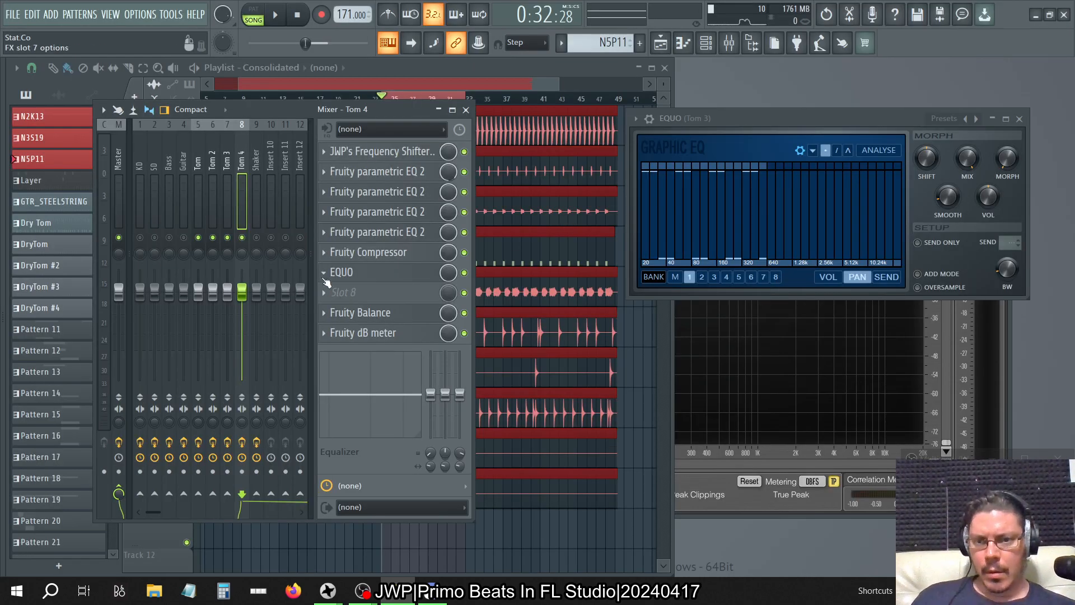
- Replace the EQUO on the Tom 4 mixer track with a copy of the Tom 3 EQUO
left_click(325, 273)
left_click(341, 280)
left_click(580, 348)
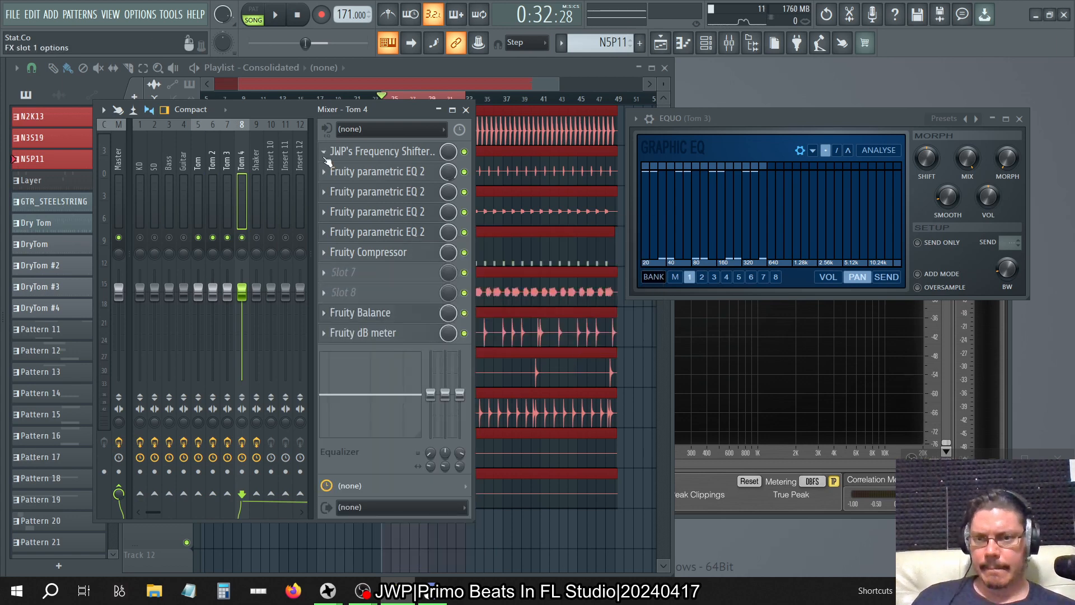
left_click(228, 162)
left_click(326, 260)
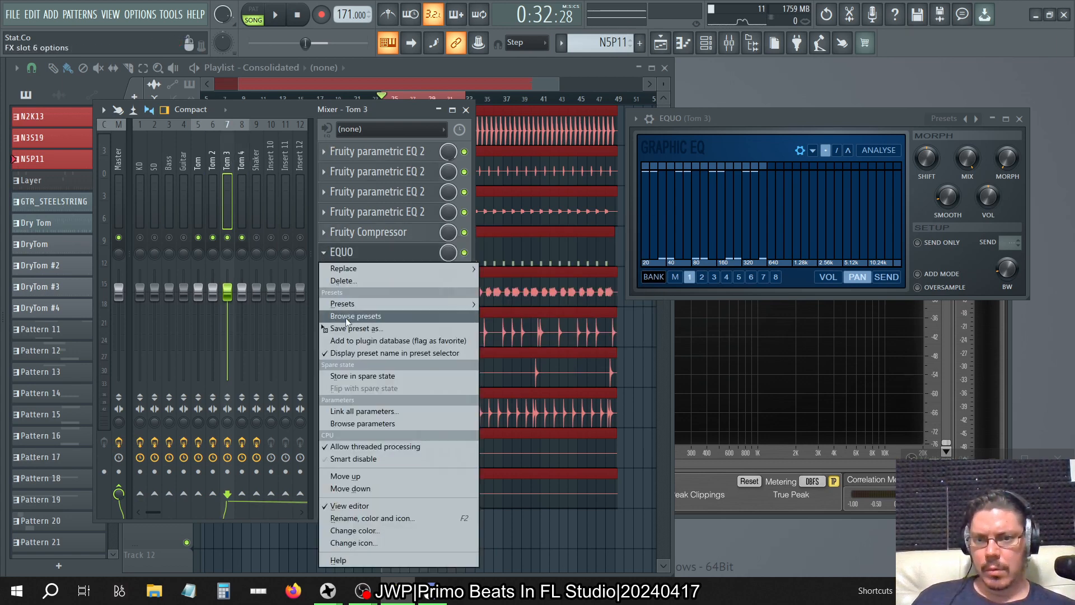
left_click_drag(348, 335, 242, 165)
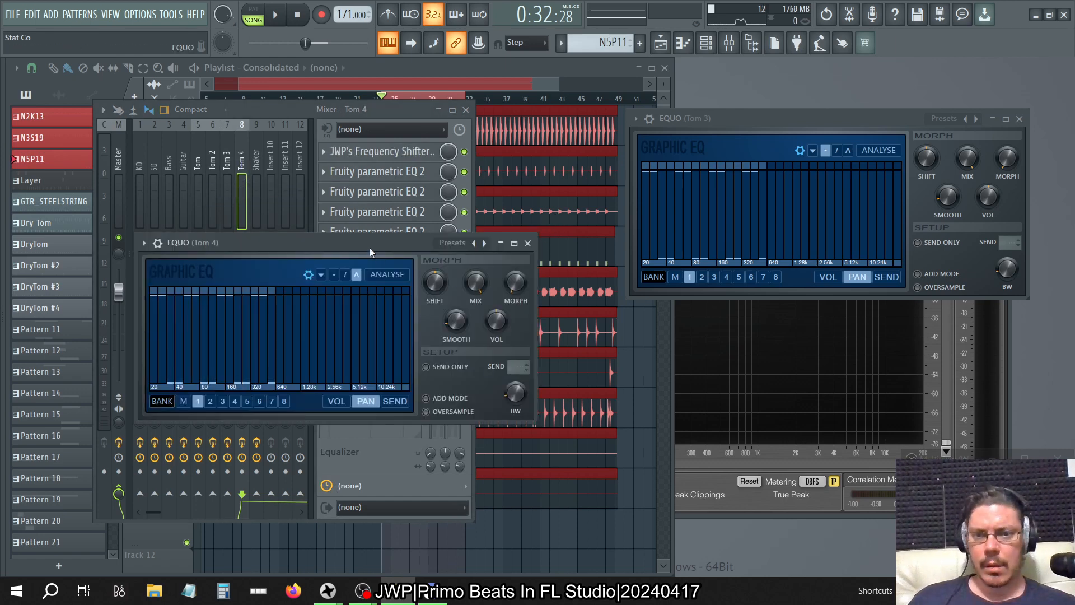
- Arrange the Tom, Tom 3 and Tom 4 EQUO windows side by side and compare their pan curves
left_click_drag(370, 248, 685, 282)
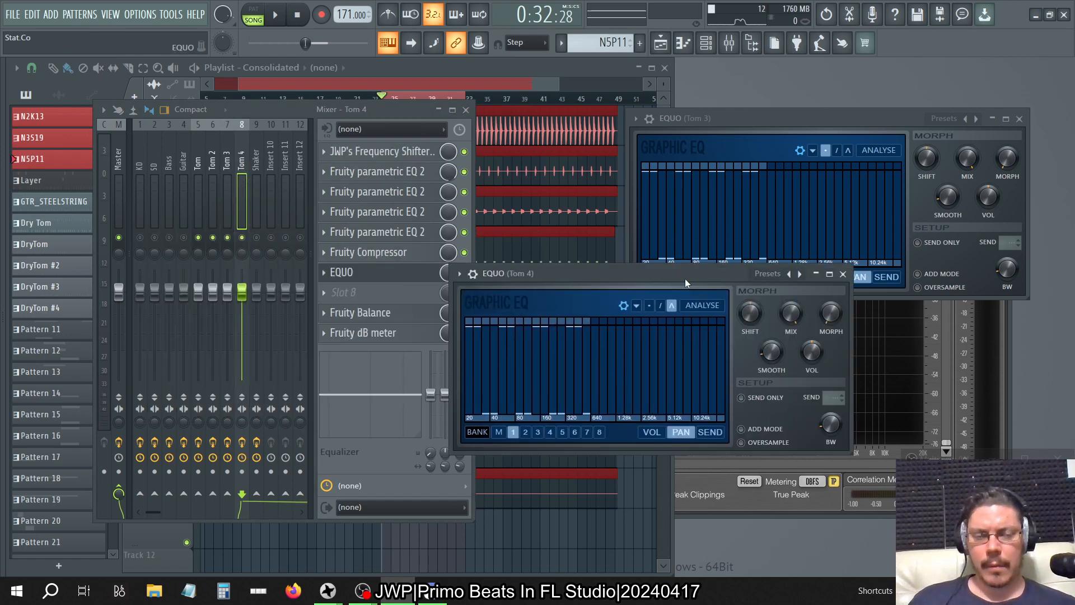
left_click(198, 168)
left_click(380, 272)
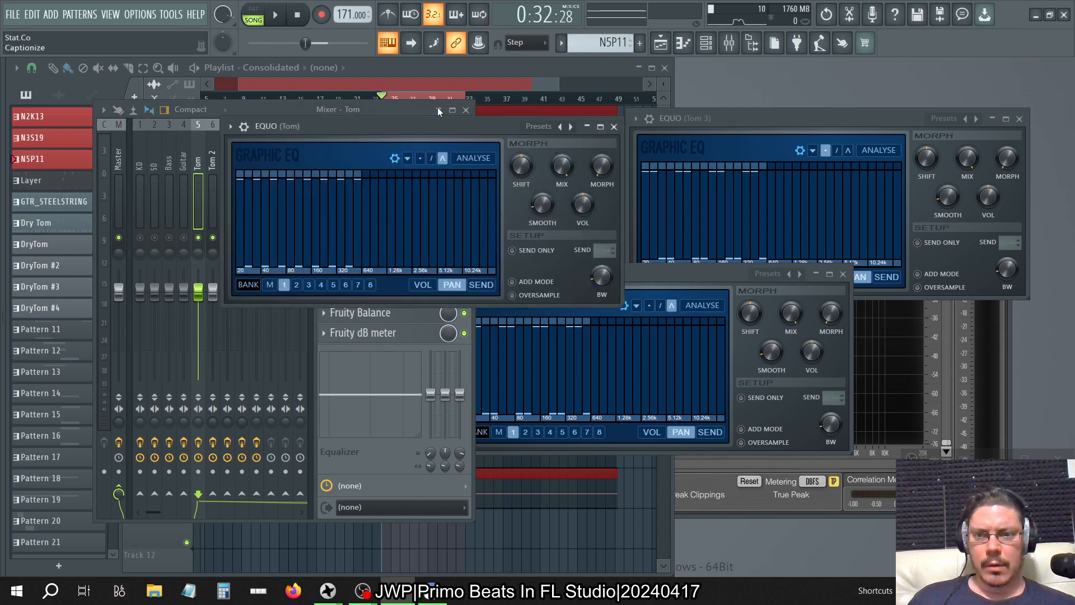
left_click(715, 283)
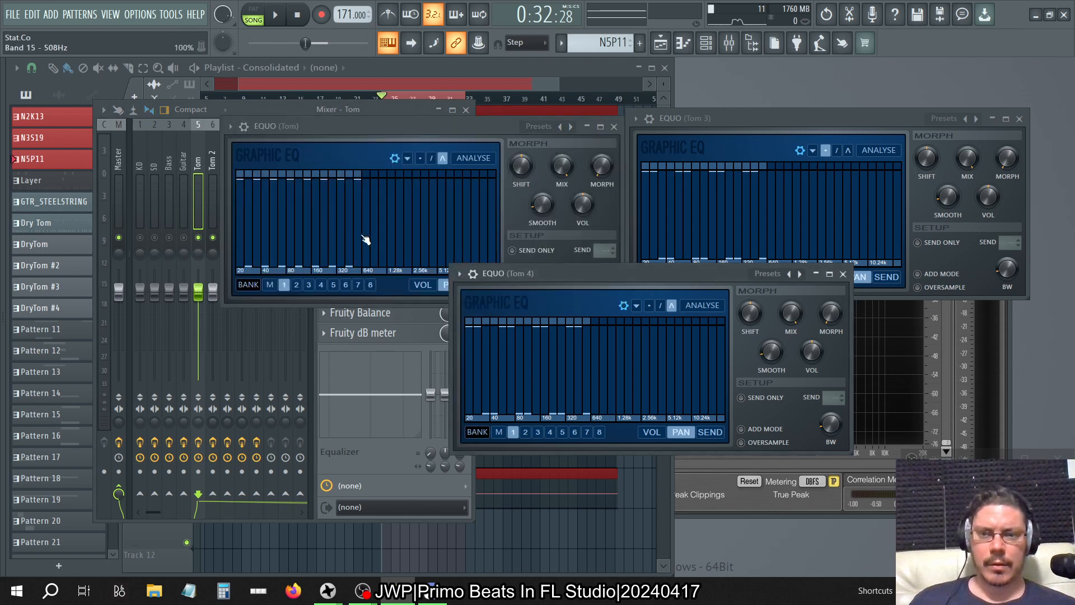
left_click(615, 127)
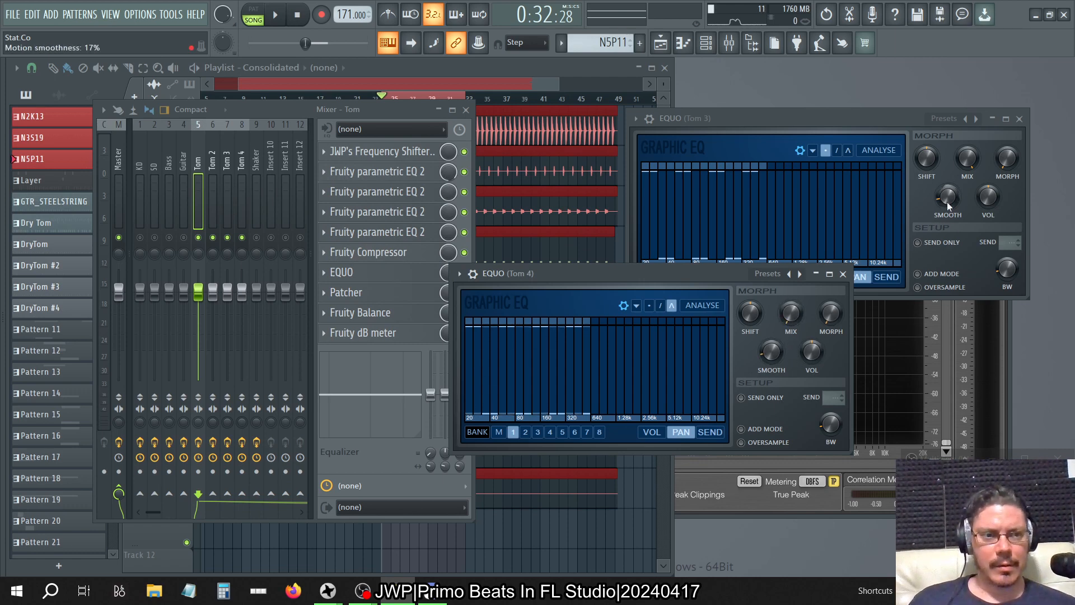
- Turn down the band mix of the Tom 3 EQUO and listen briefly to the looped section
left_click_drag(966, 159, 966, 252)
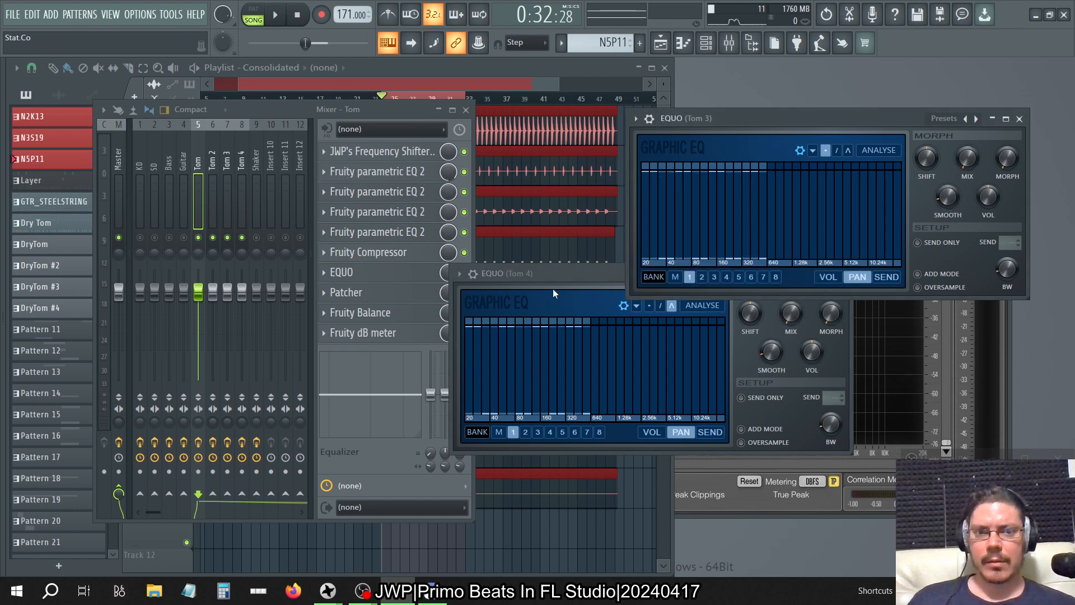
key("space")
key("space")
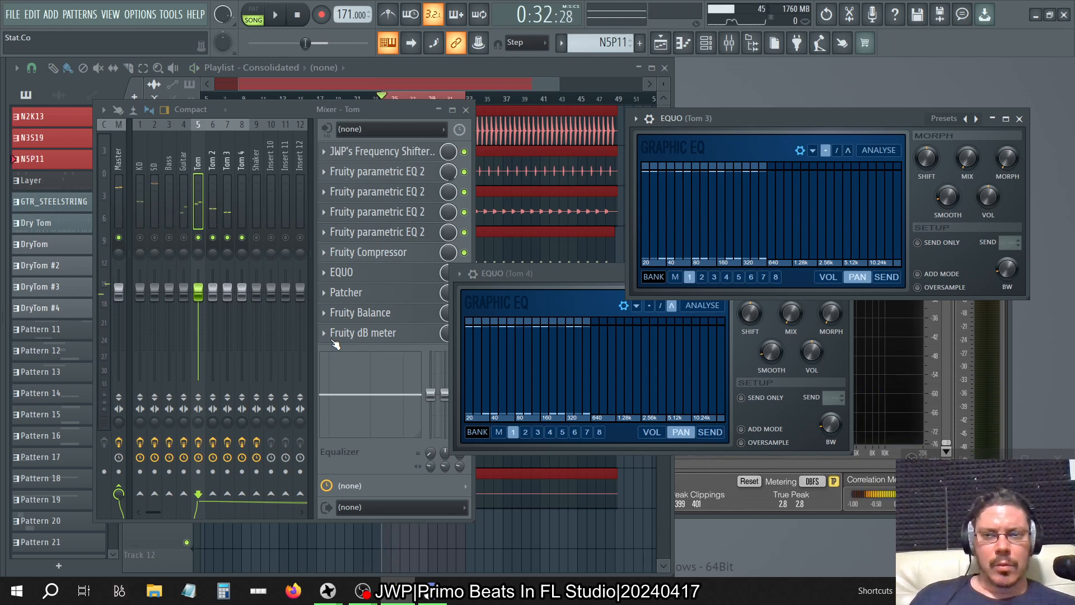
- Bring the mixer to the front and play the looped section with the tom EQUOs active
left_click(129, 162)
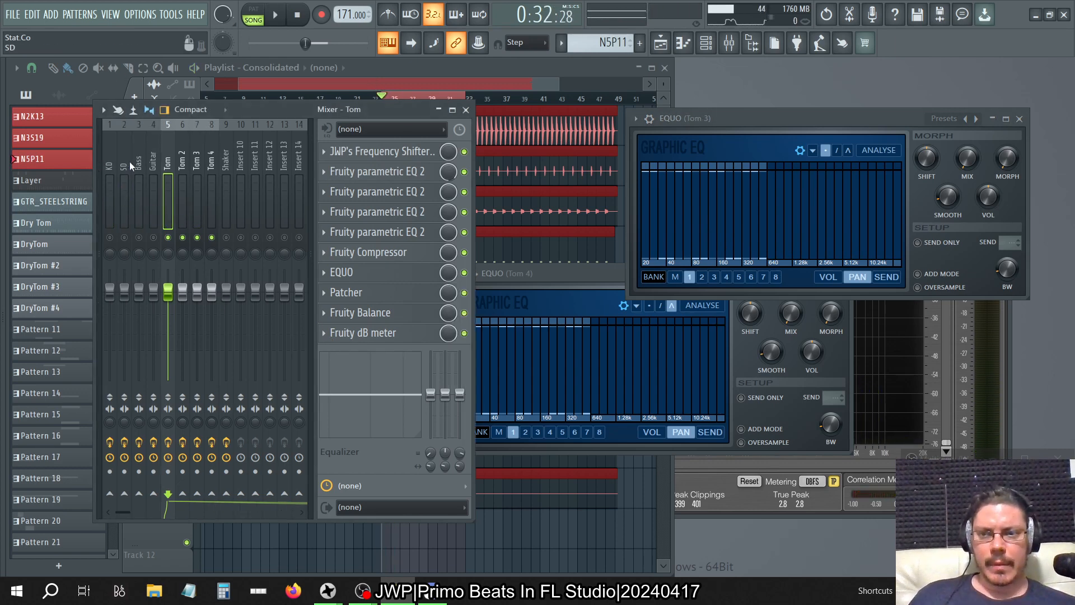
left_click(101, 188)
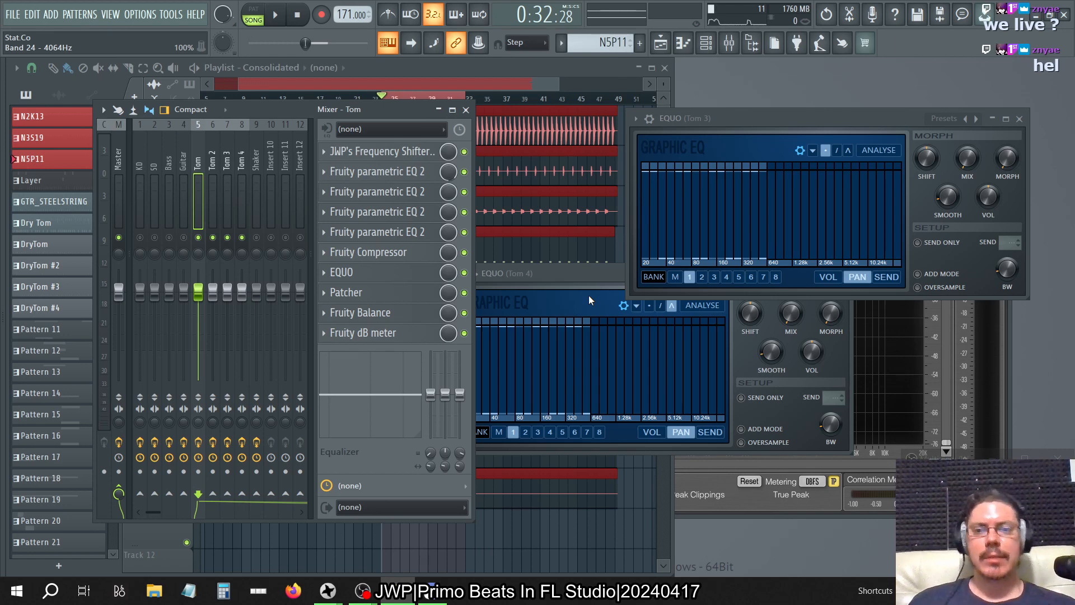
key("space")
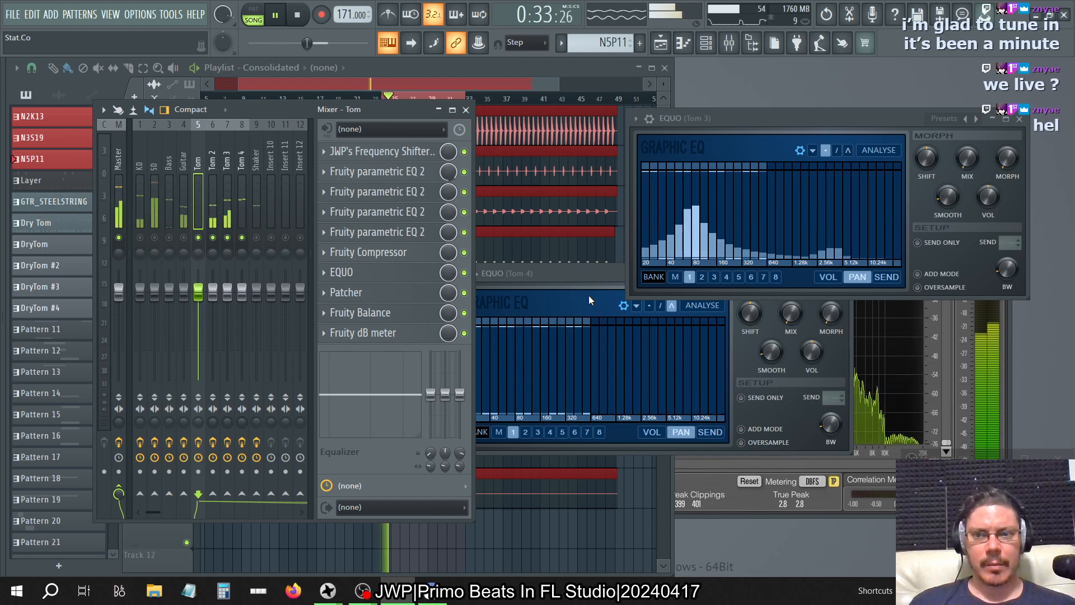
key("space")
left_click(592, 273)
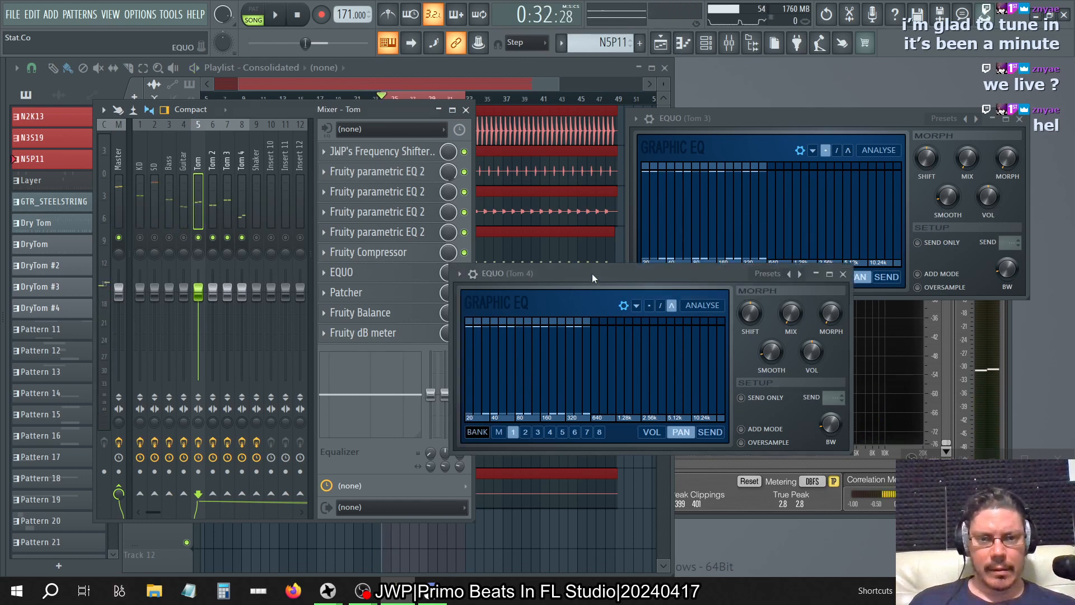
- Bypass the EQUO effect on the Tom, Tom 2, Tom 3 and Tom 4 mixer tracks and listen to the loop
left_click(199, 159)
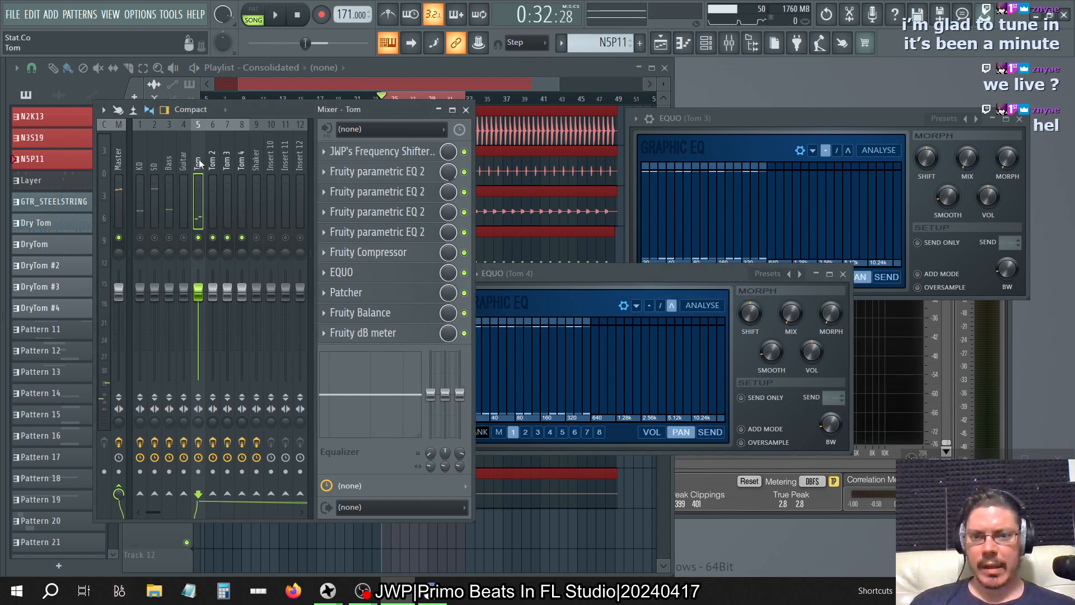
left_click(212, 168)
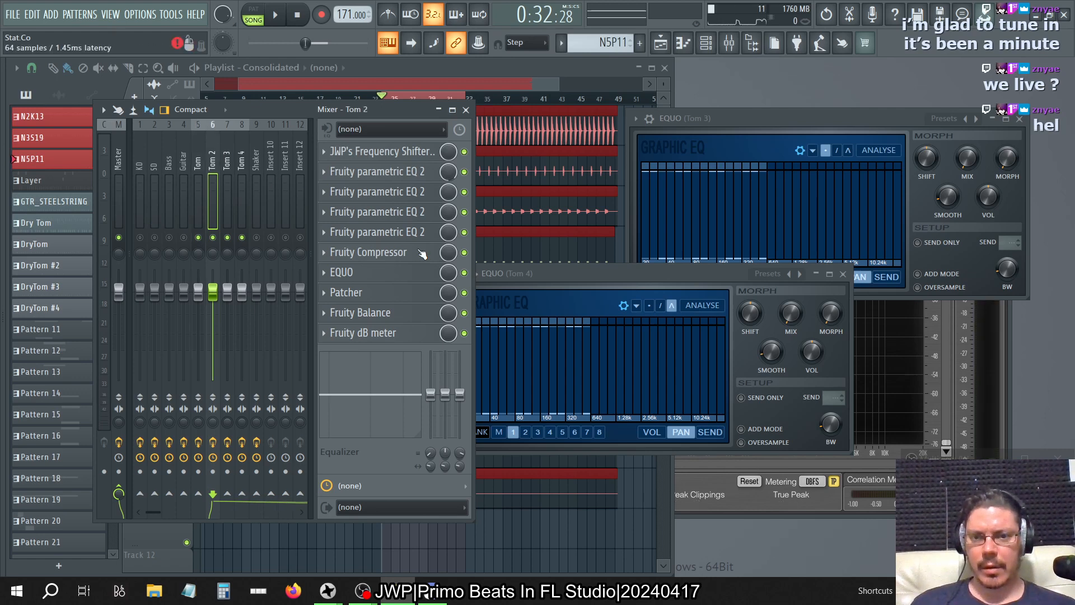
left_click(227, 165)
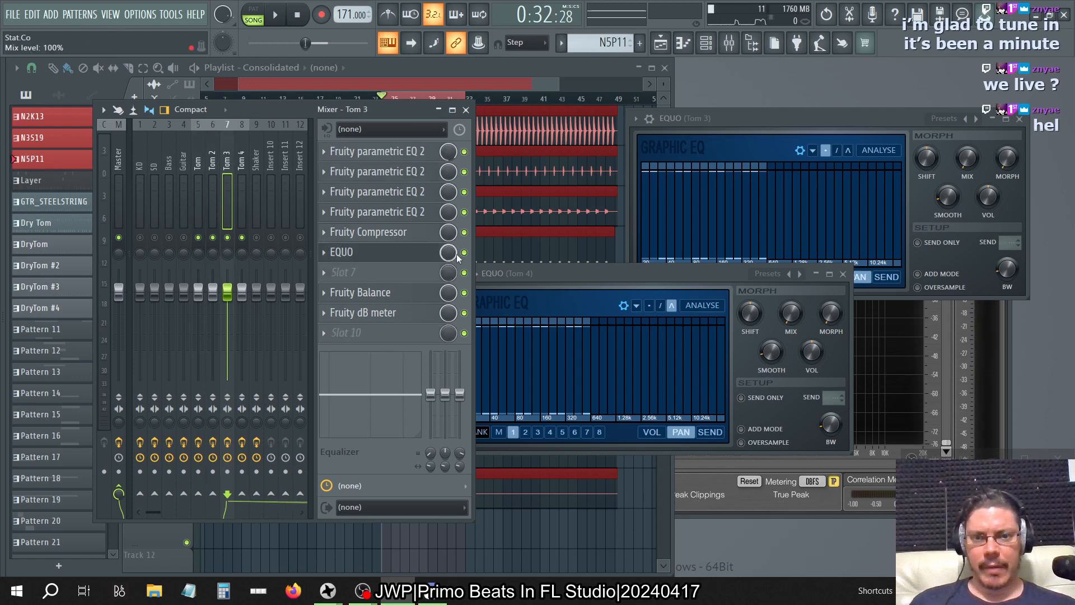
left_click(248, 163)
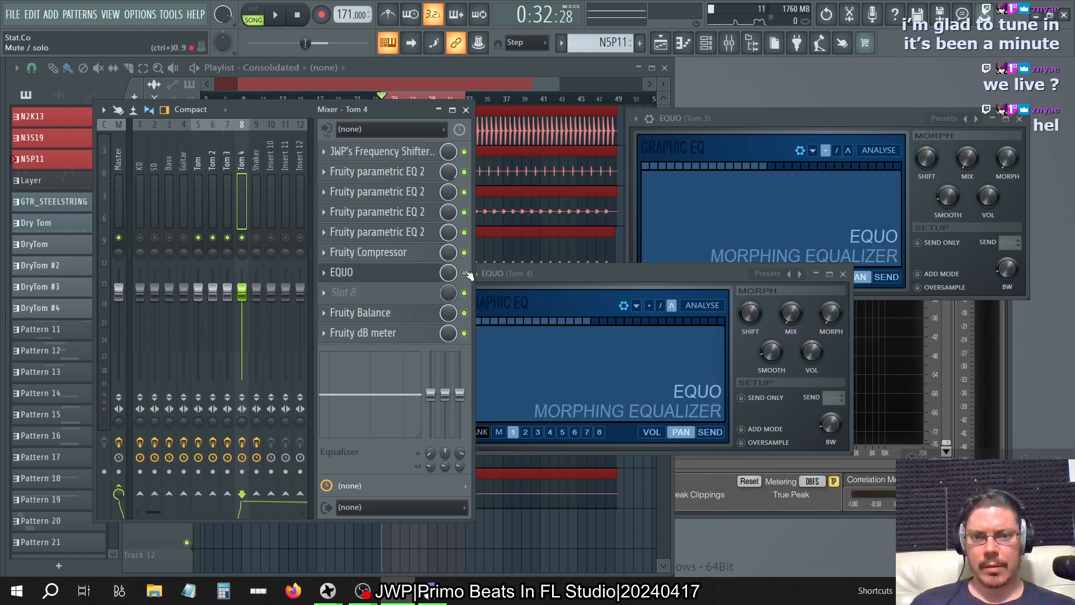
key("space")
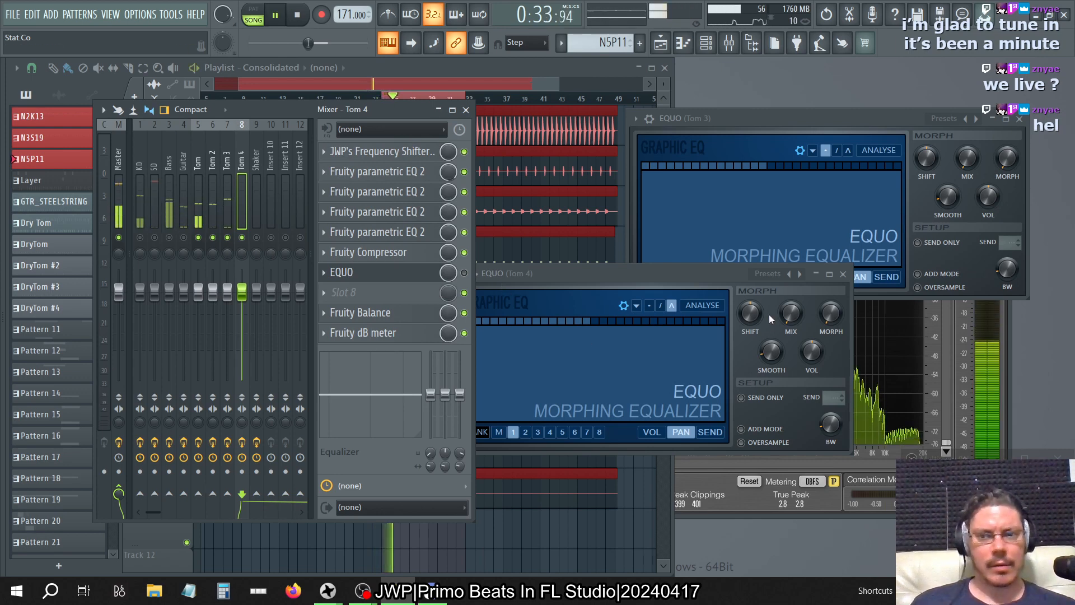
key("space")
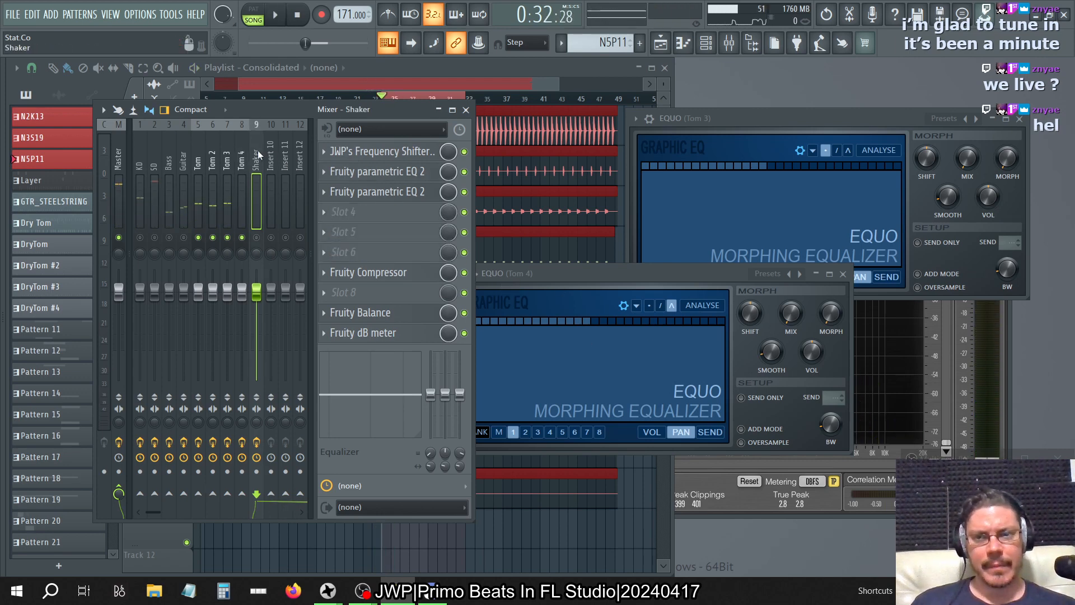
- Bypass the Patcher effect on the Tom and Tom 2 mixer tracks and listen to the loop
left_click(213, 154)
left_click(197, 153)
left_click(189, 154)
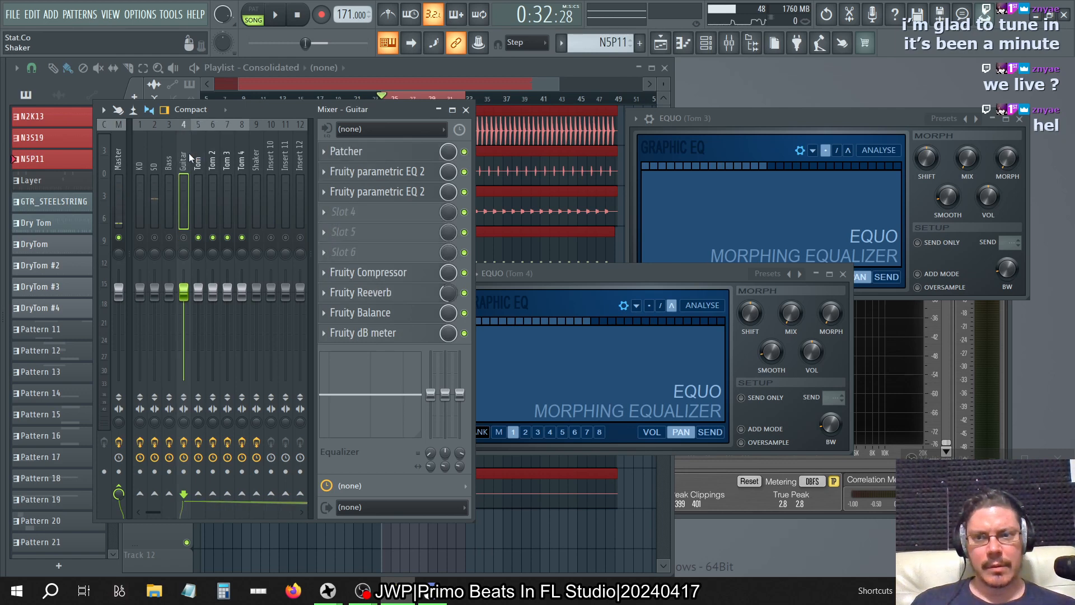
left_click(196, 154)
left_click(464, 292)
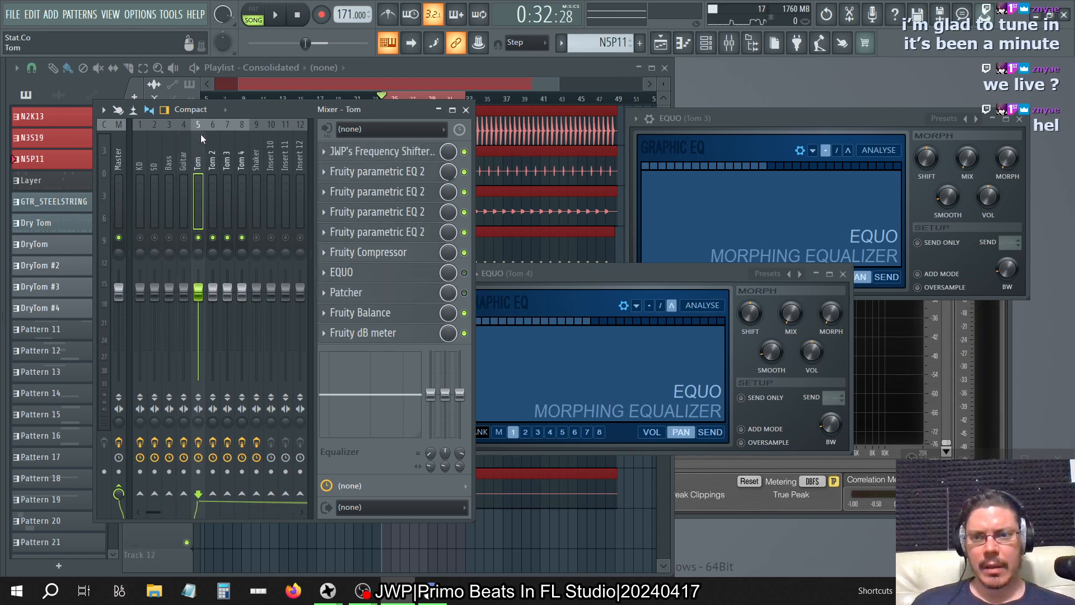
left_click(218, 161)
key("space")
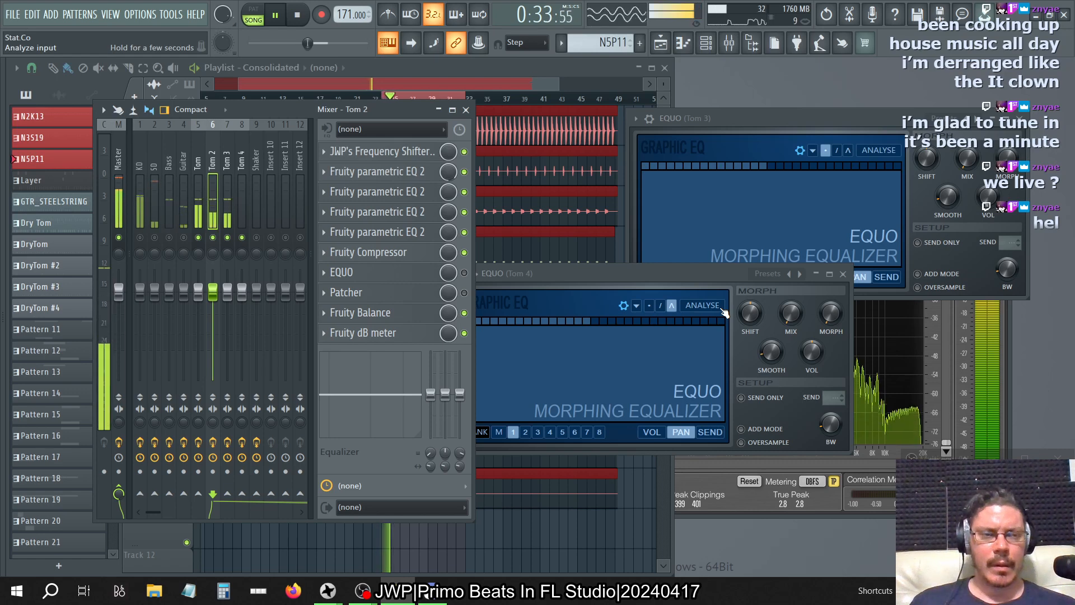
key("space")
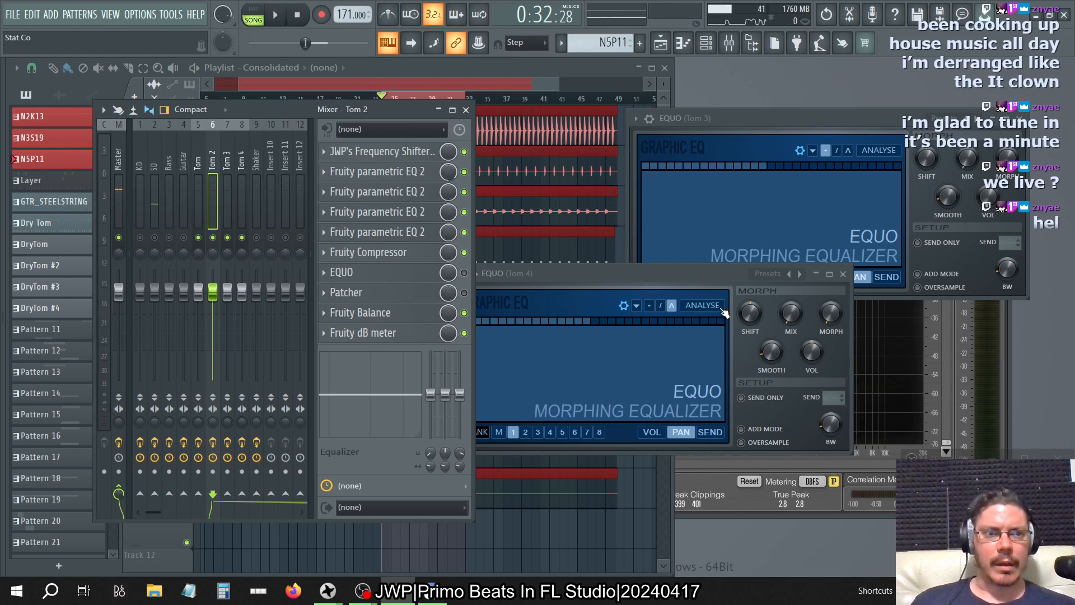
- Move the mixer window clear of the playlist clips and replay the looped section several times
key("space")
key("space")
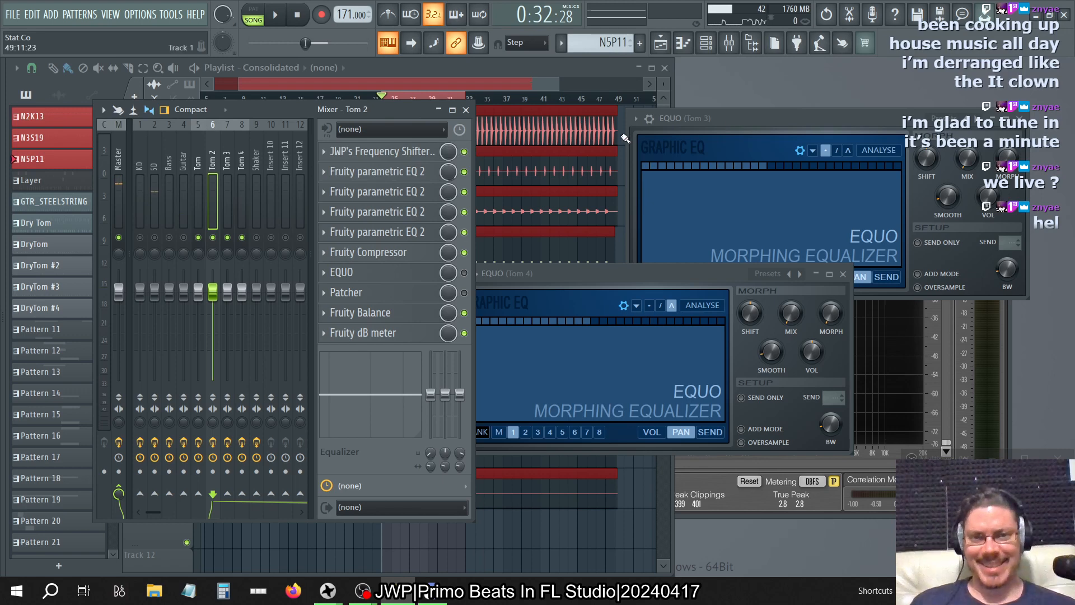
left_click_drag(278, 113, 193, 72)
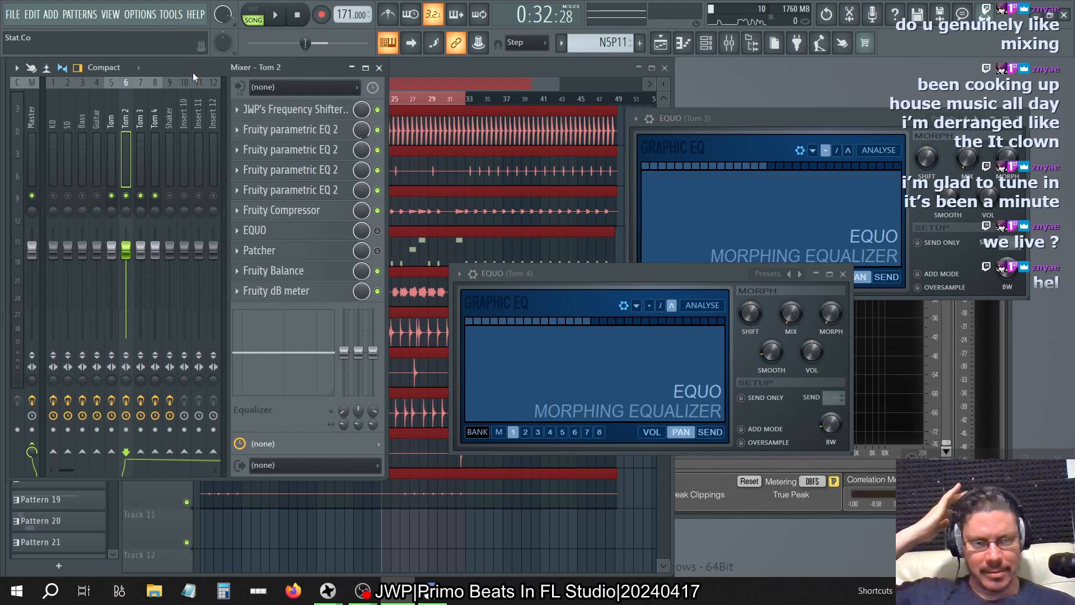
key("space")
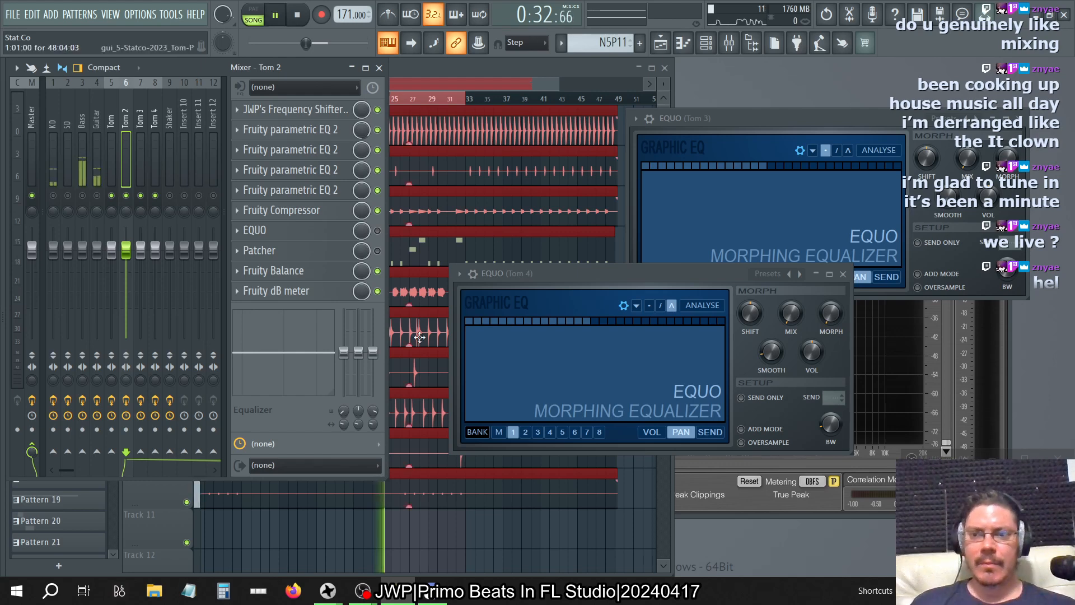
key("space")
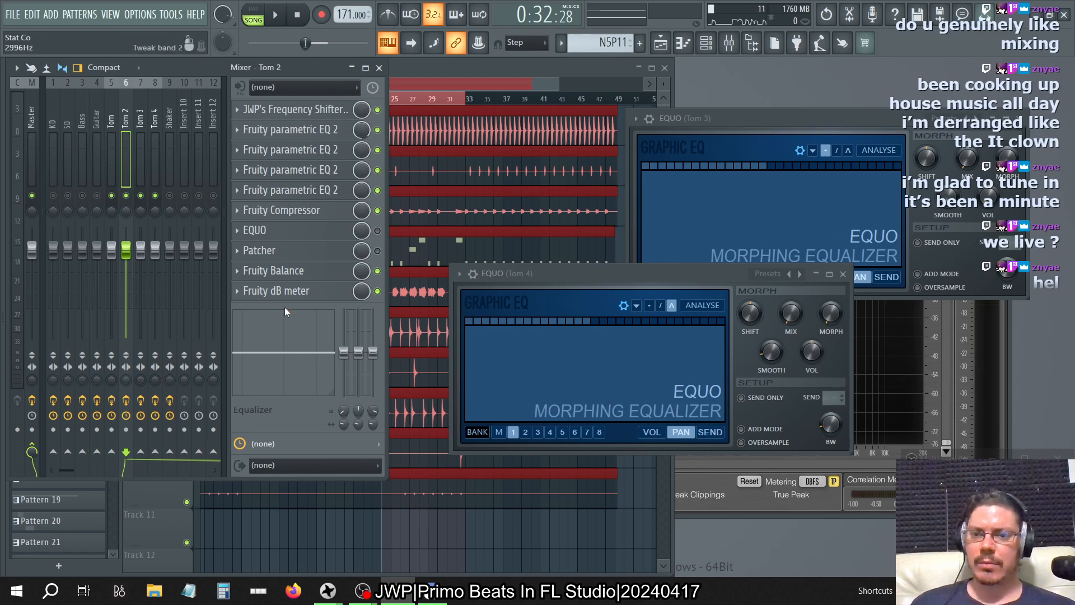
key("space")
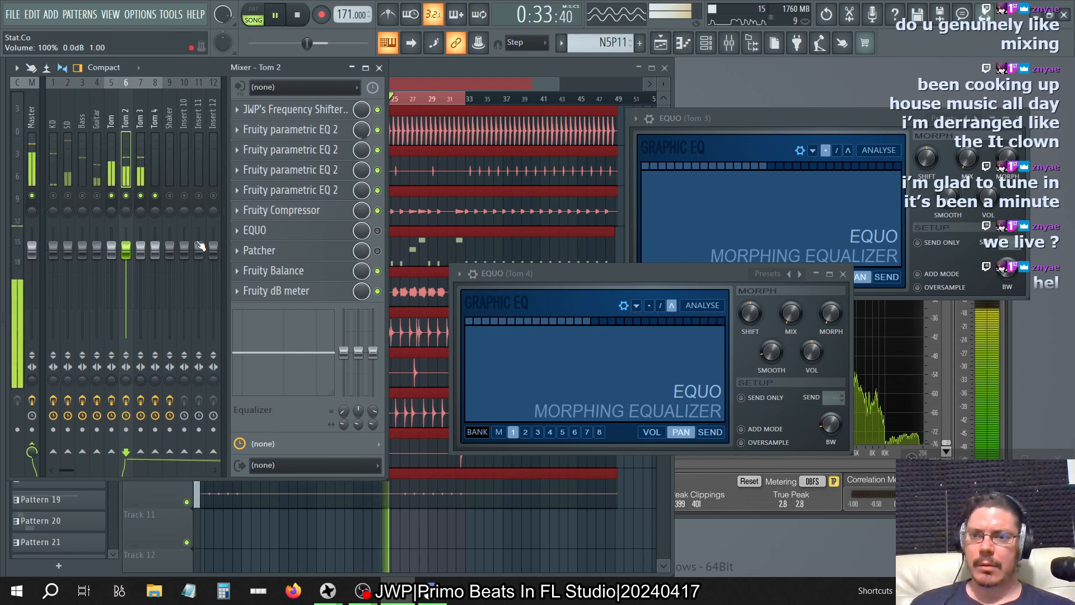
key("space")
- Replace the Fruity dB meter on the Tom 2 mixer track with Fruity Stereo Enhancer
left_click(139, 121)
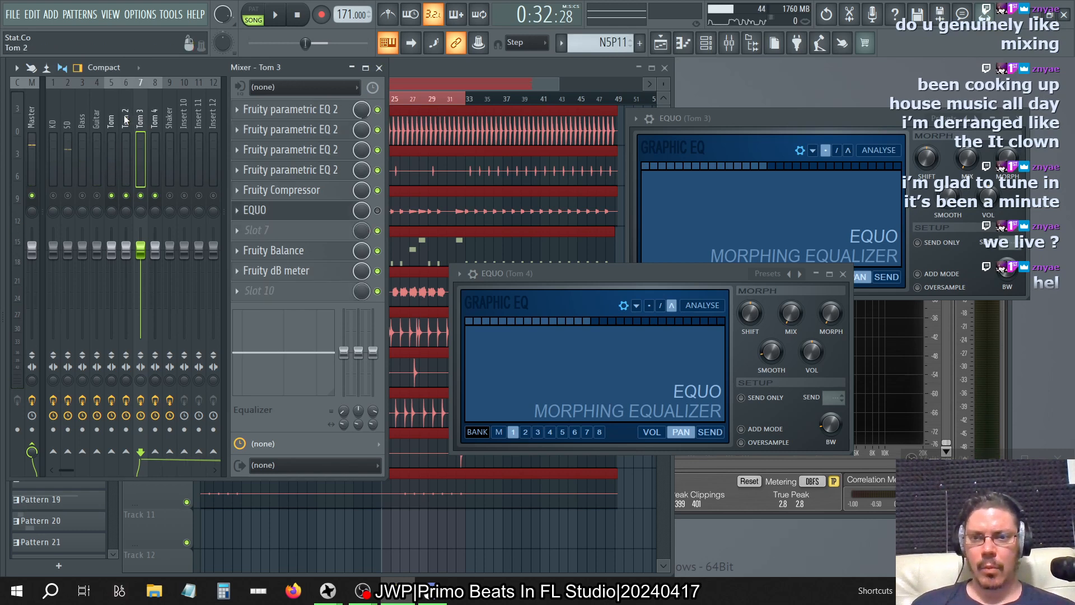
left_click(124, 116)
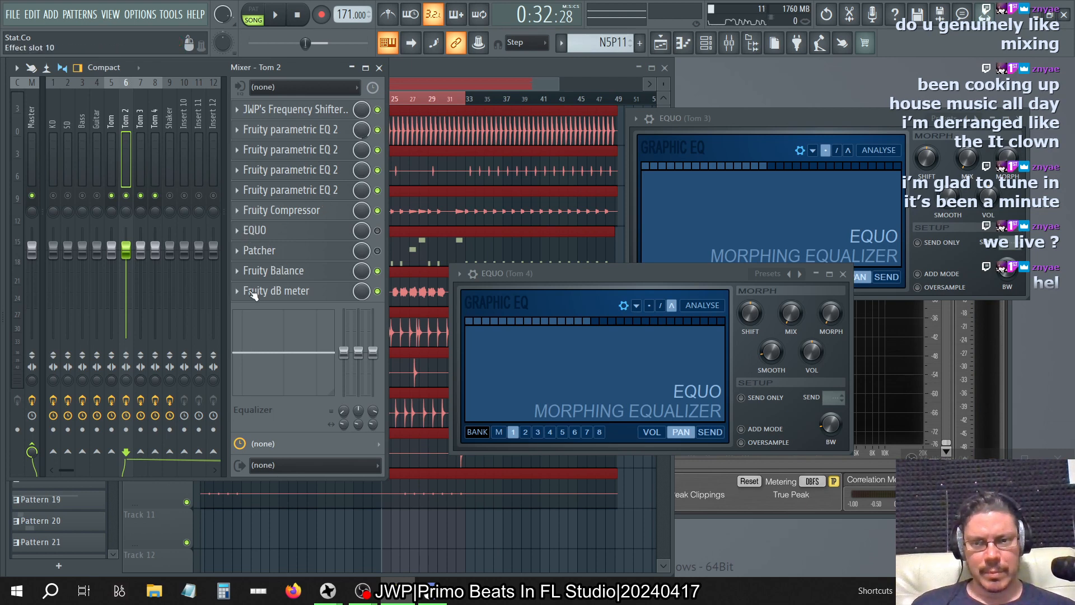
right_click(253, 296)
mouse_move(287, 271)
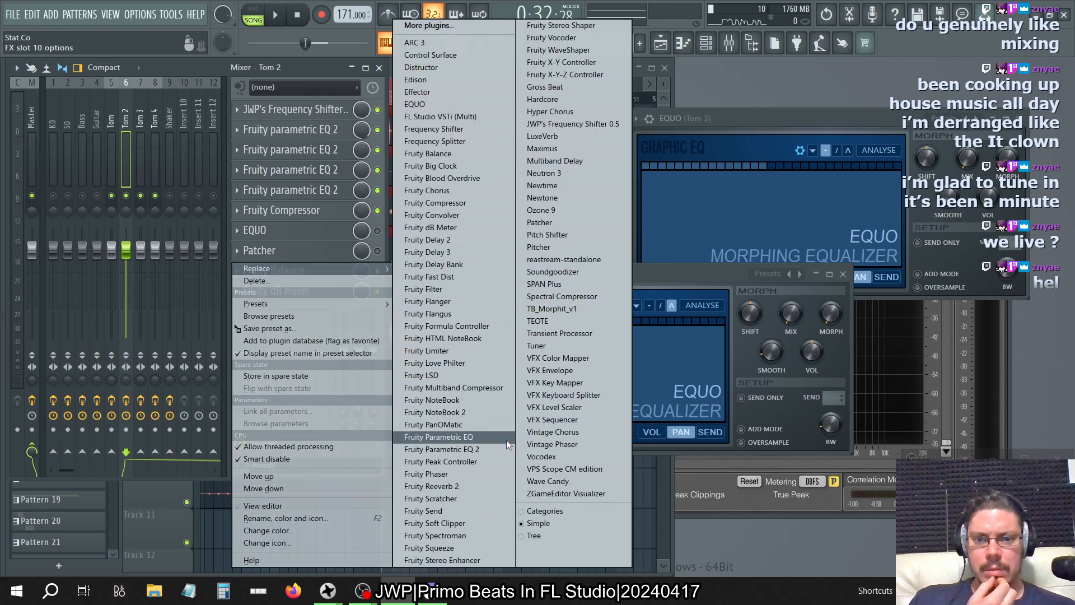
left_click(483, 559)
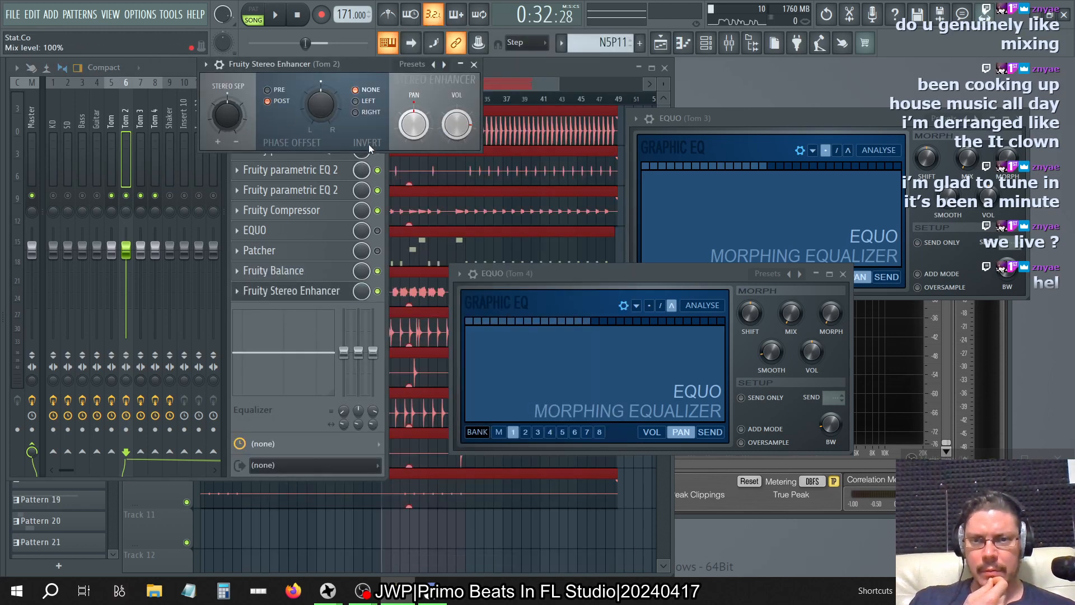
- Try left and right phase inversion in the Tom 2 Stereo Enhancer during playback, restore None and close its window
left_click(363, 101)
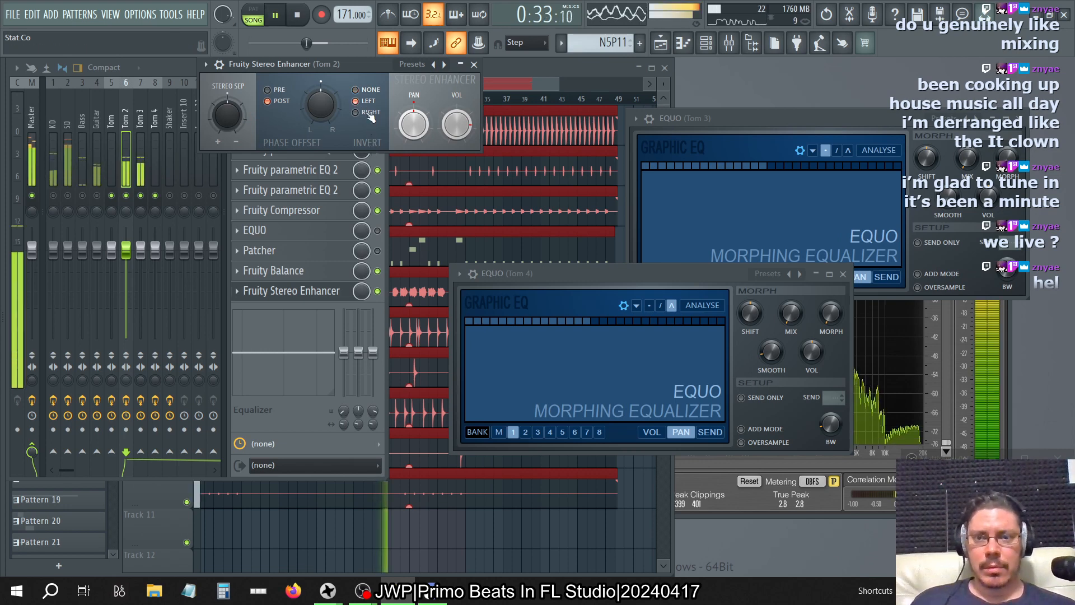
left_click(367, 112)
key("space")
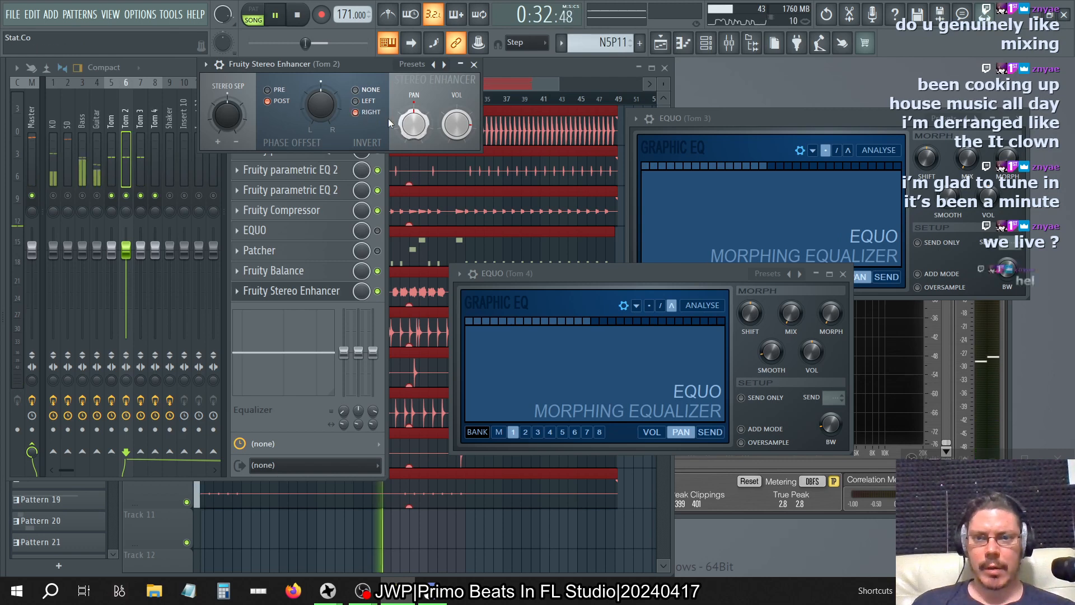
key("space")
left_click(367, 90)
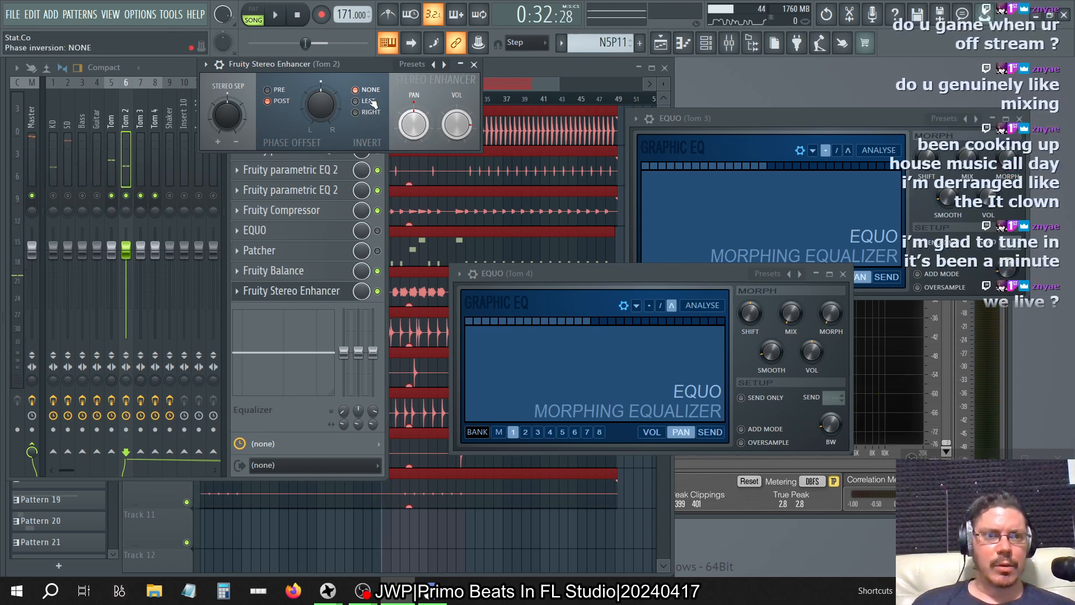
left_click(473, 64)
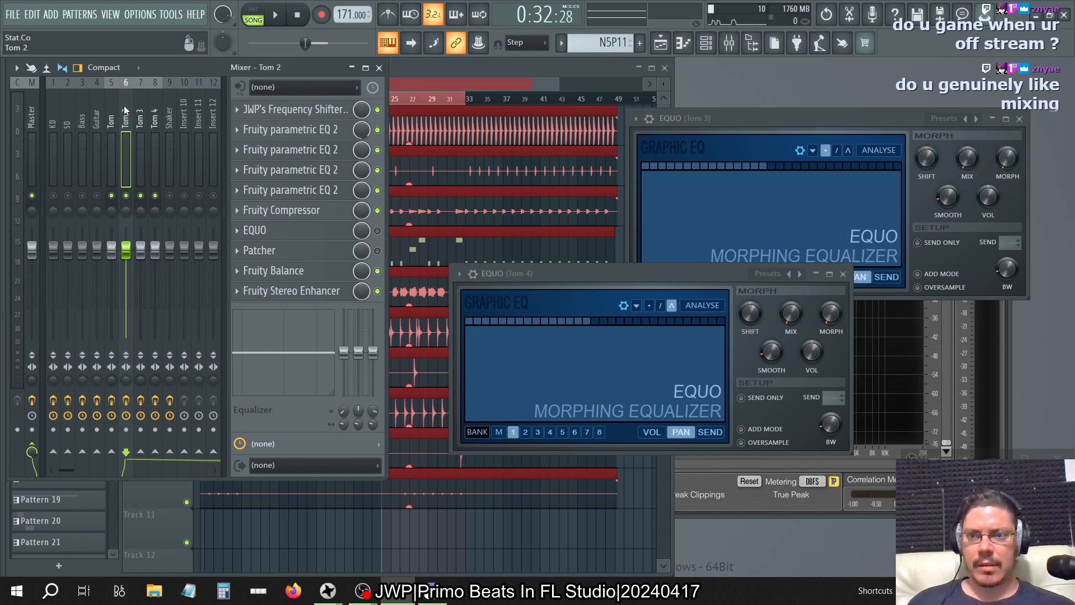
- Compare the effect chains of the Tom, Tom 2 and Tom 3 mixer tracks
left_click(138, 112)
left_click(122, 116)
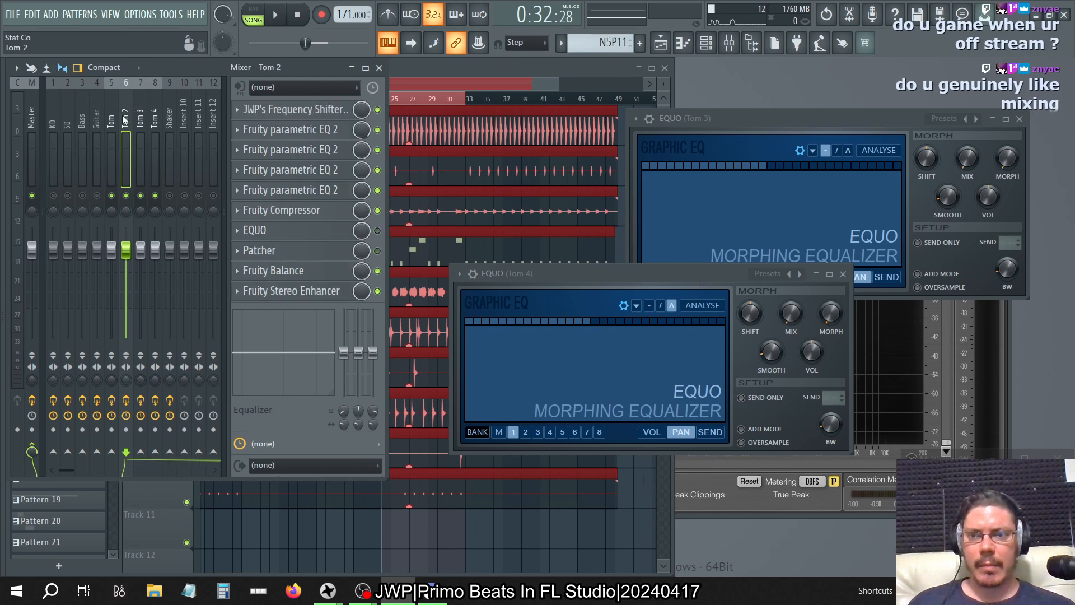
left_click(112, 119)
left_click(123, 120)
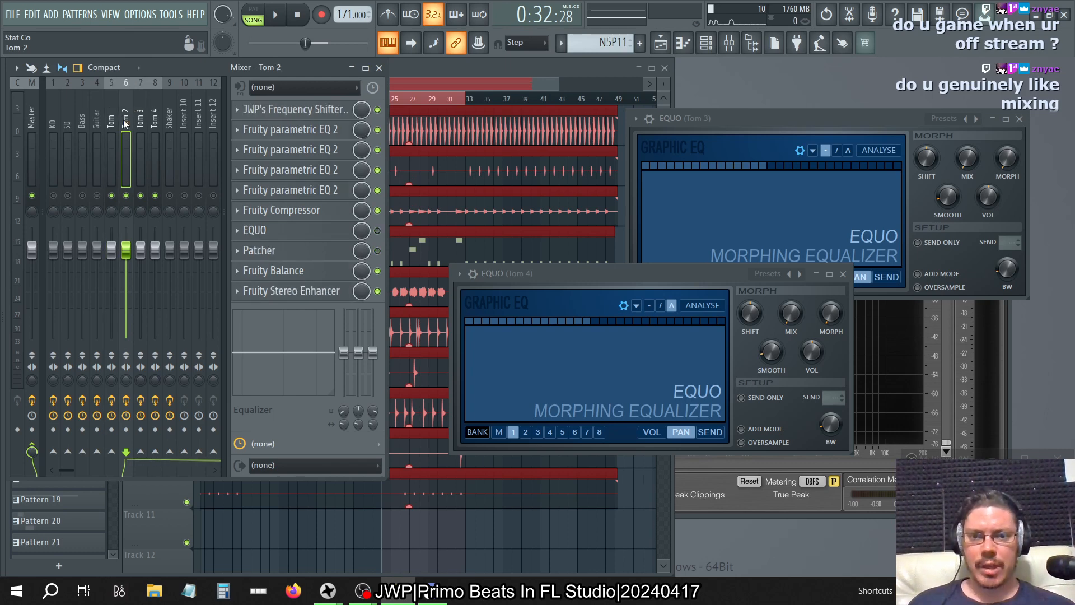
left_click(140, 120)
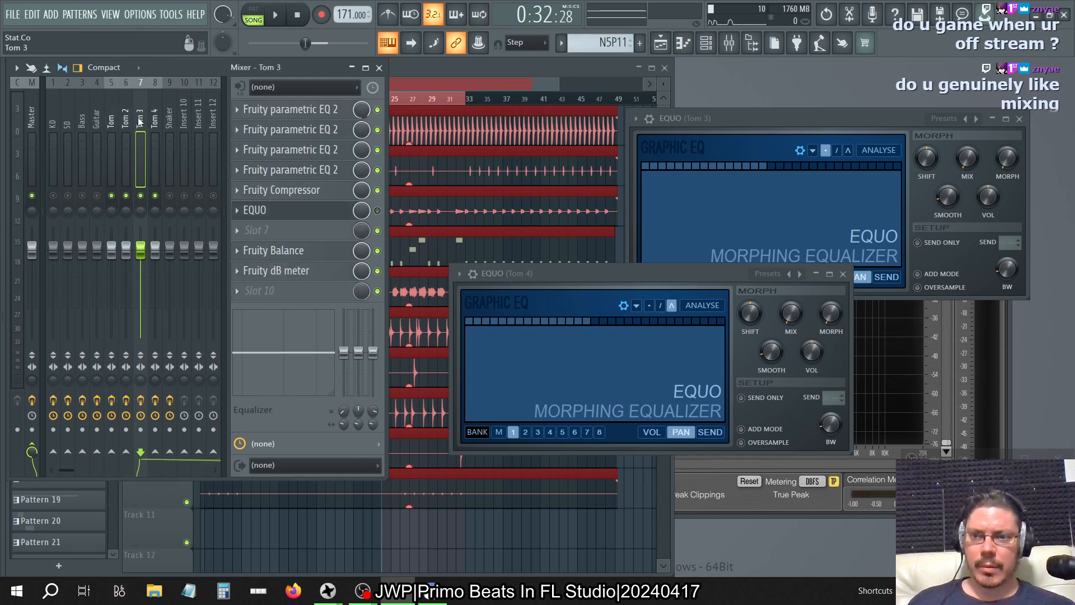
left_click(125, 120)
left_click(140, 122)
left_click(129, 124)
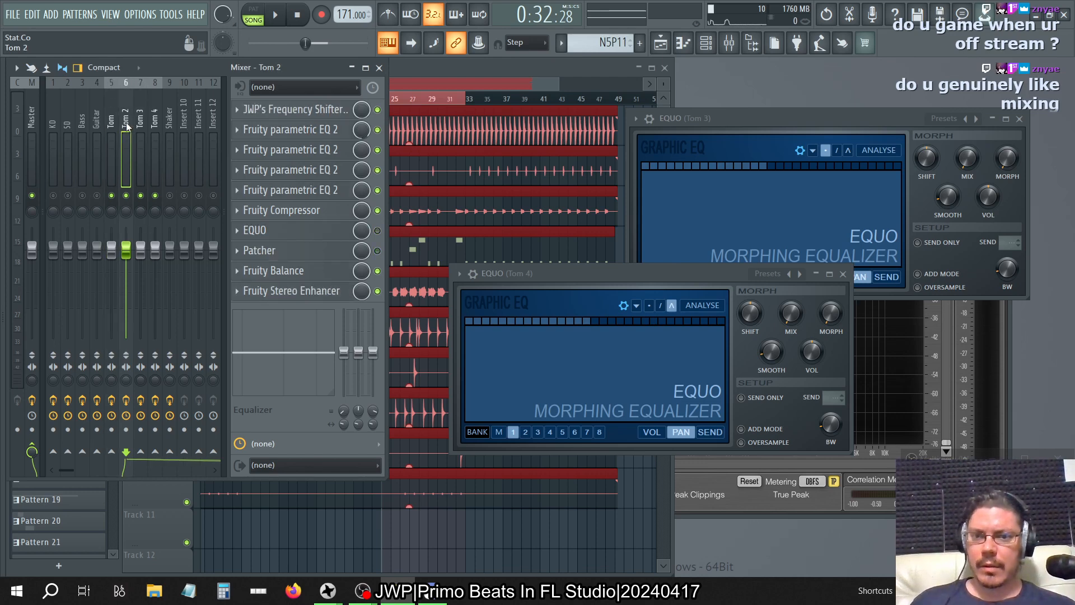
left_click(140, 122)
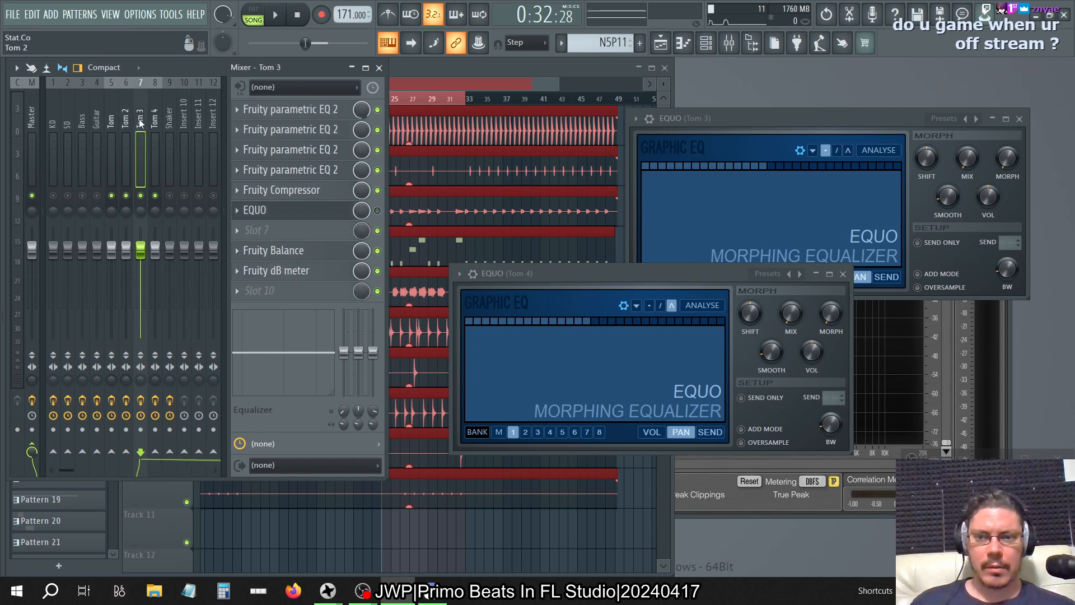
left_click(127, 122)
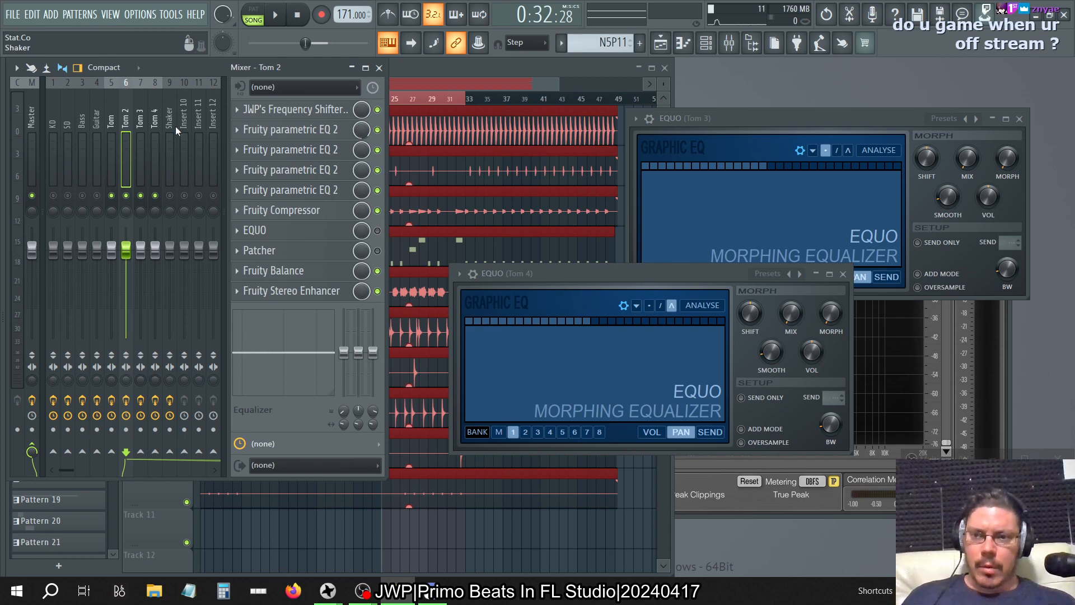
left_click(140, 123)
left_click(126, 122)
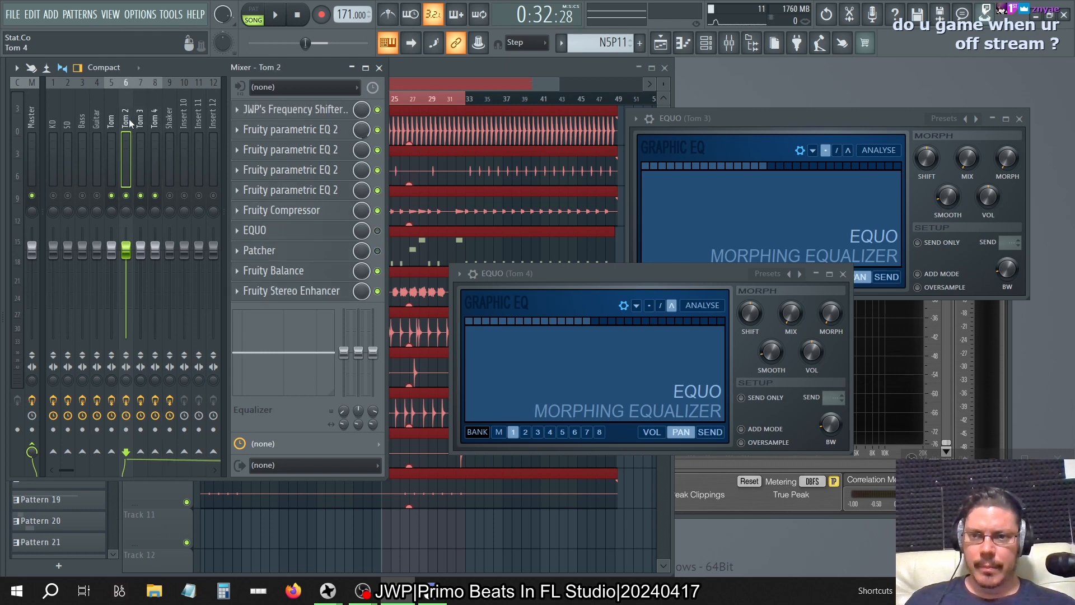
left_click(118, 123)
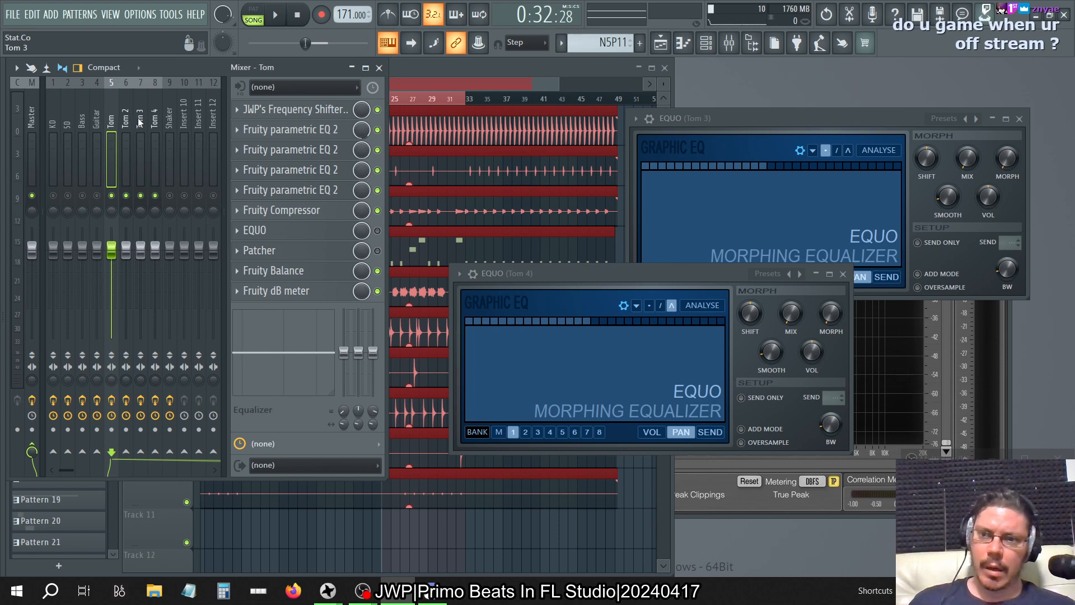
- Compare the effect slots of all four tom mixer tracks, going back and forth between Tom, Tom 2, Tom 3 and Tom 4
left_click(132, 120)
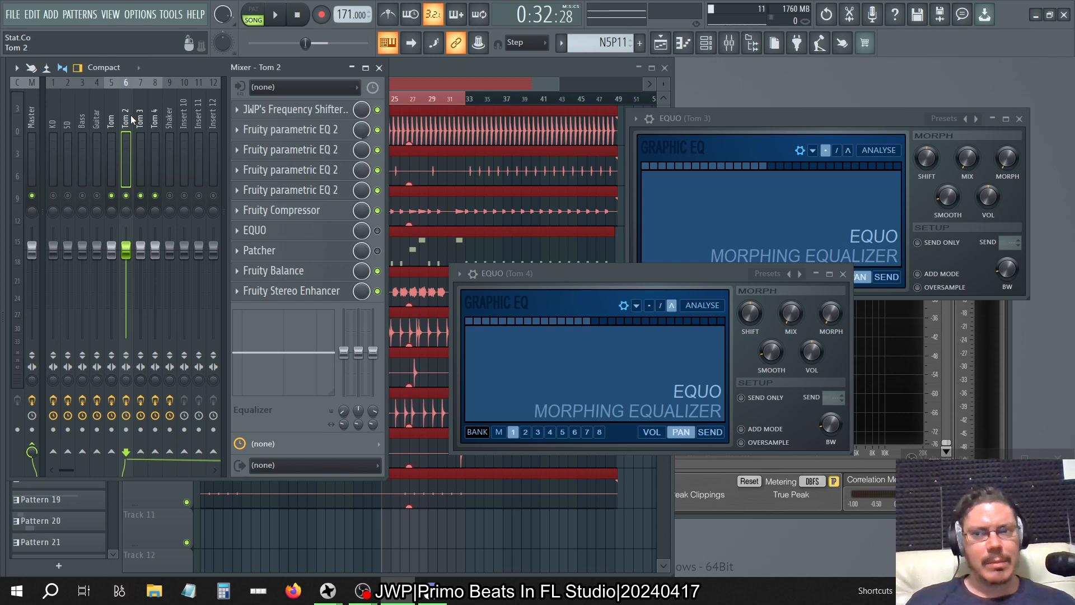
left_click(152, 120)
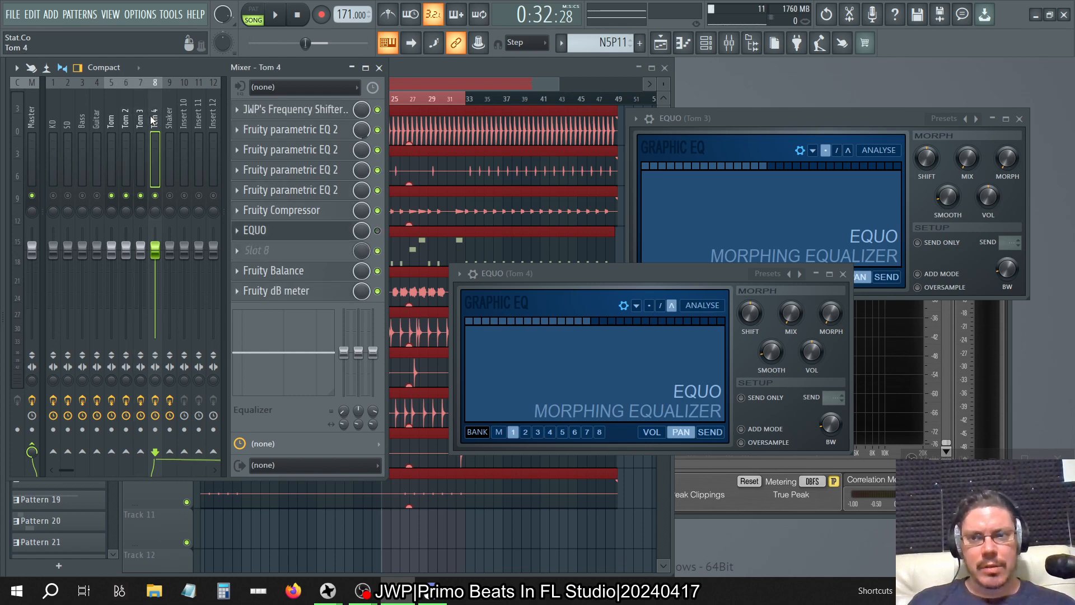
left_click(142, 125)
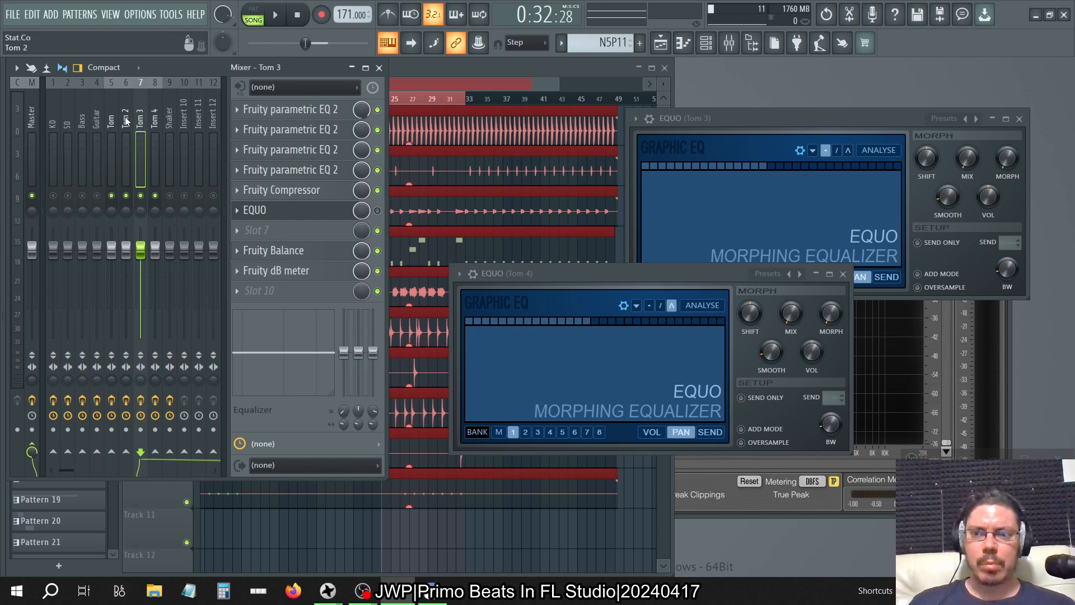
left_click(126, 121)
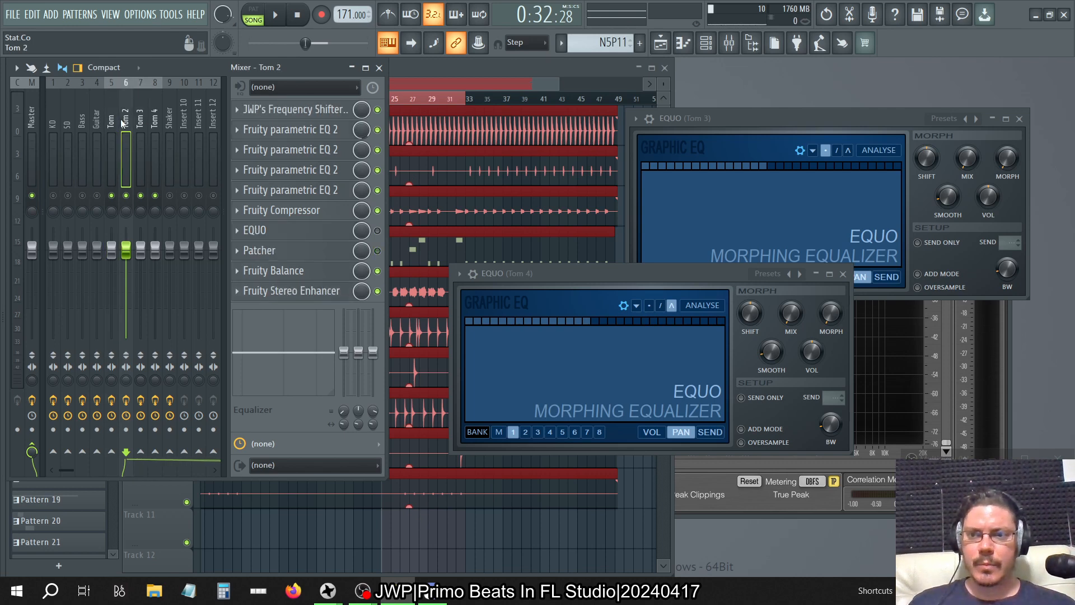
left_click(140, 124)
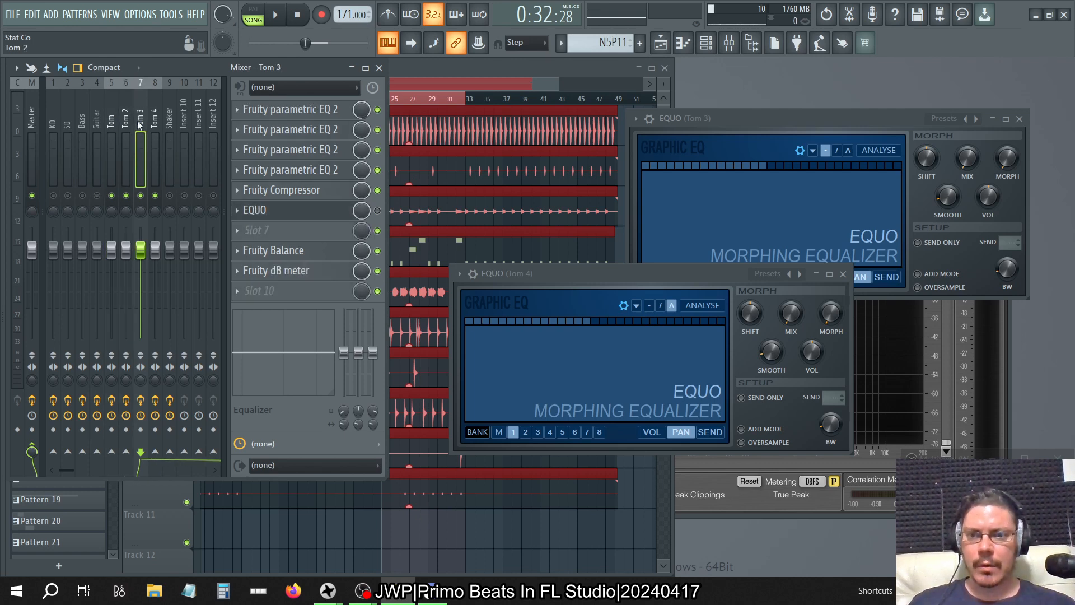
left_click(153, 122)
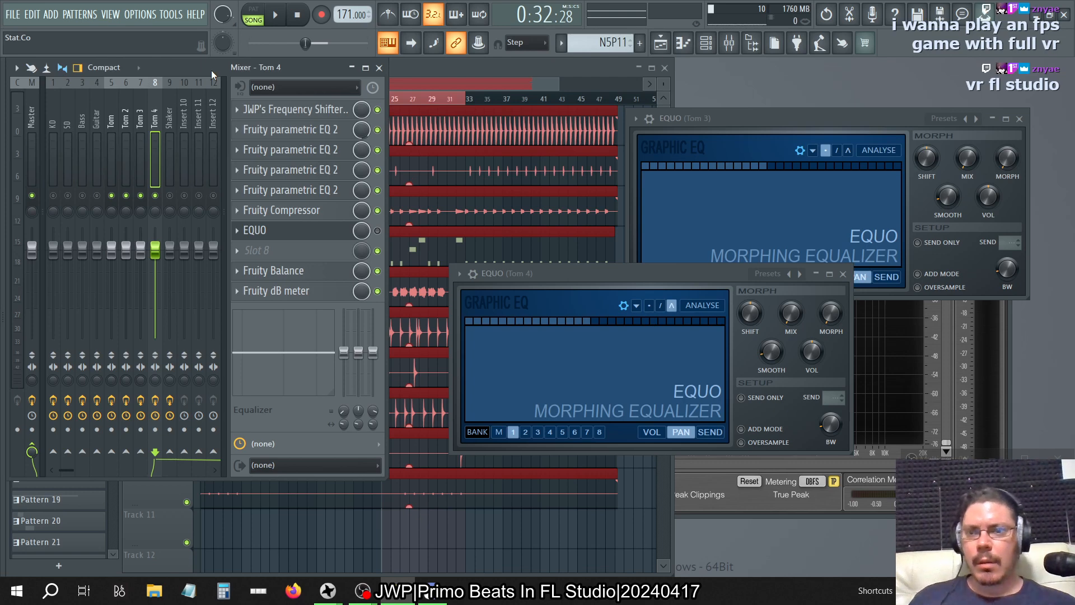
left_click(140, 115)
left_click(125, 115)
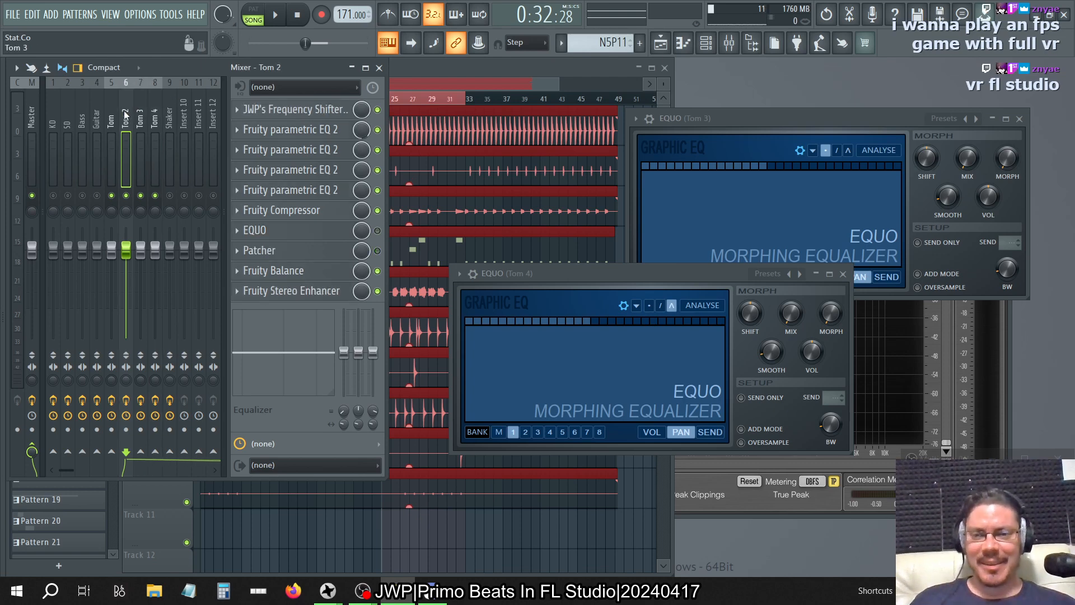
left_click_drag(112, 114, 126, 113)
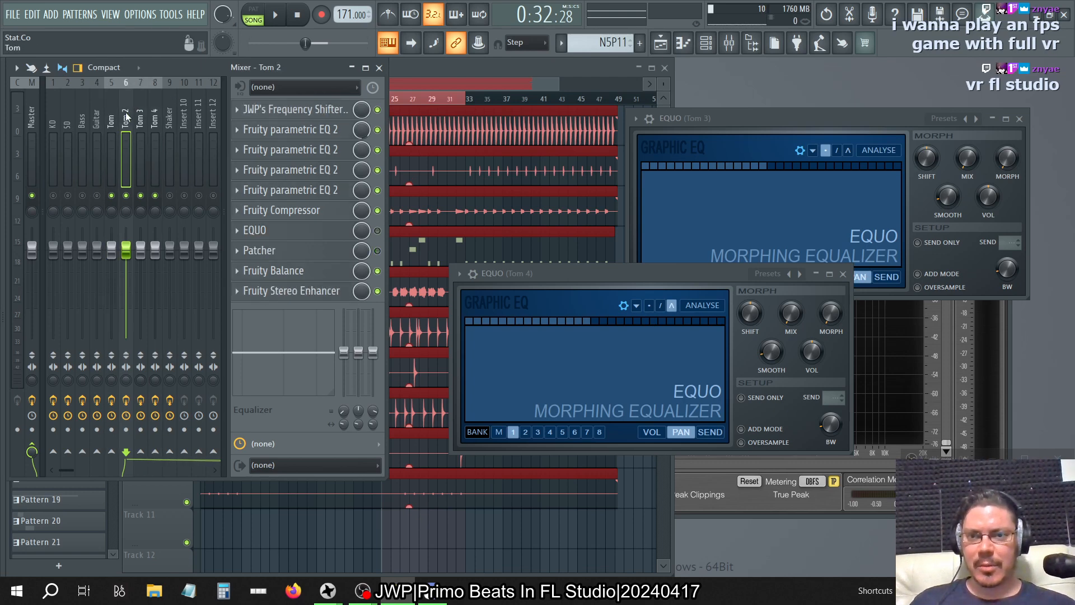
left_click(140, 117)
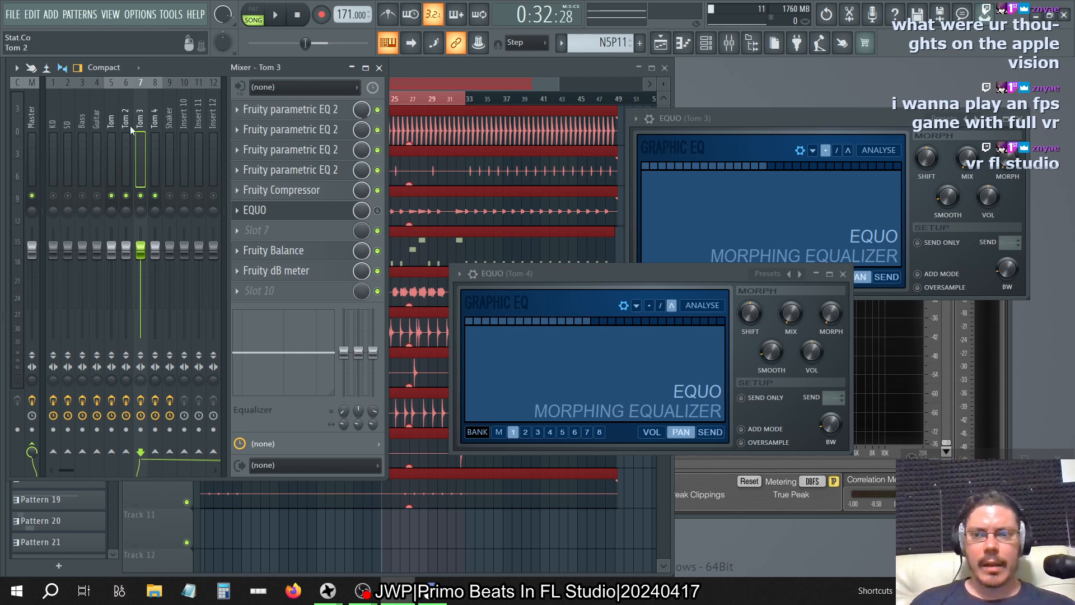
left_click(152, 128)
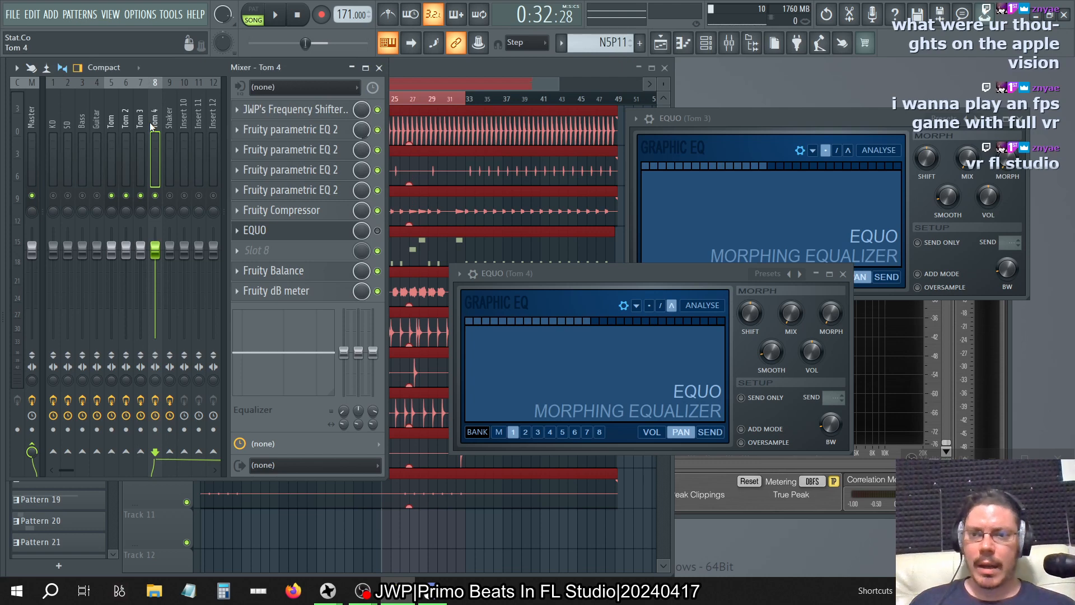
left_click(140, 126)
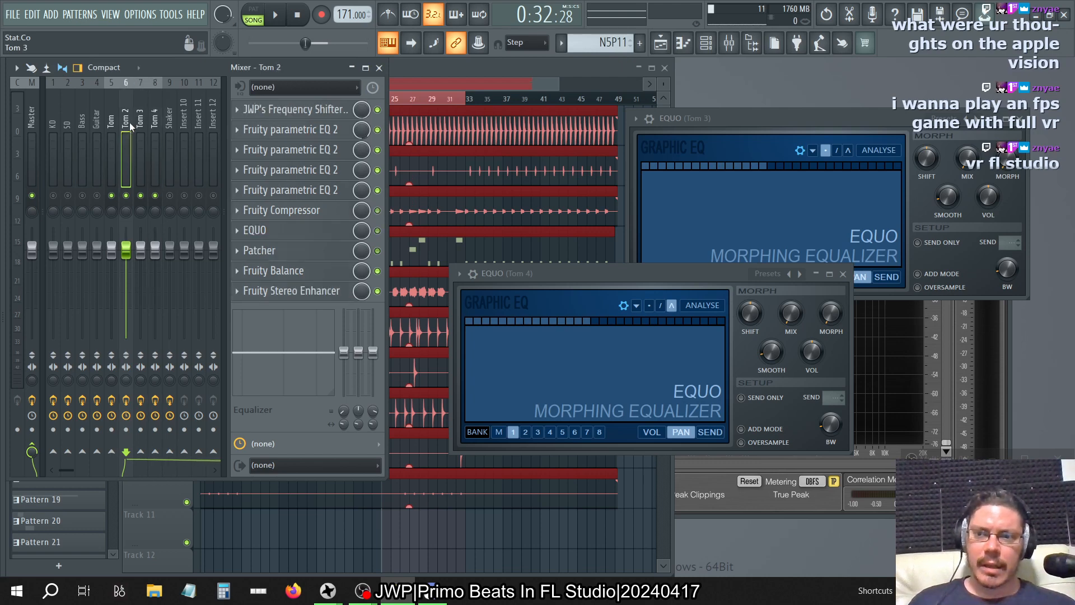
left_click(125, 126)
left_click(112, 125)
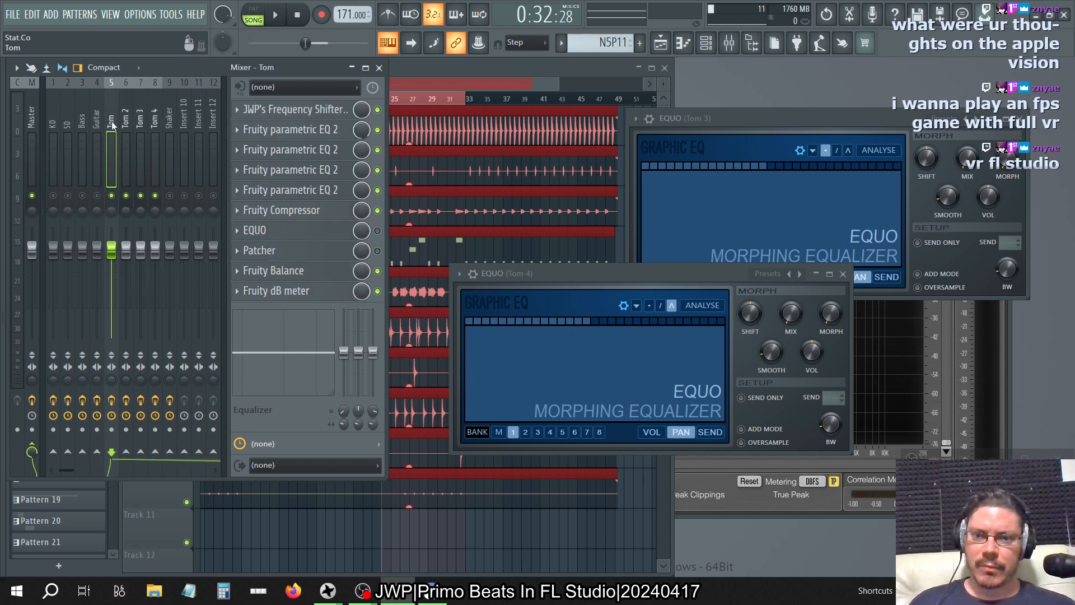
left_click(128, 123)
left_click(141, 121)
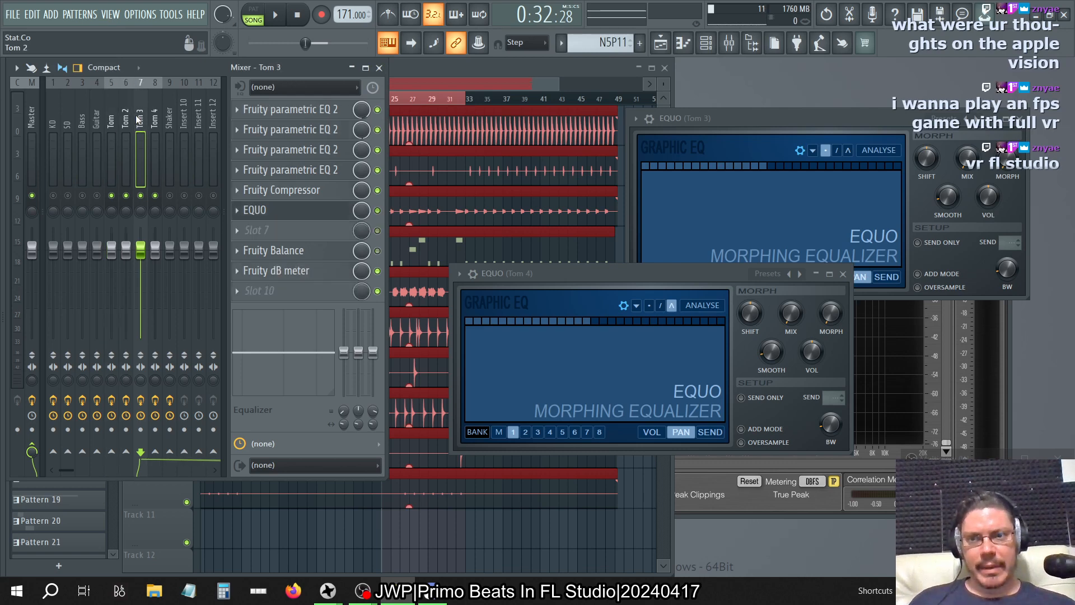
left_click(130, 120)
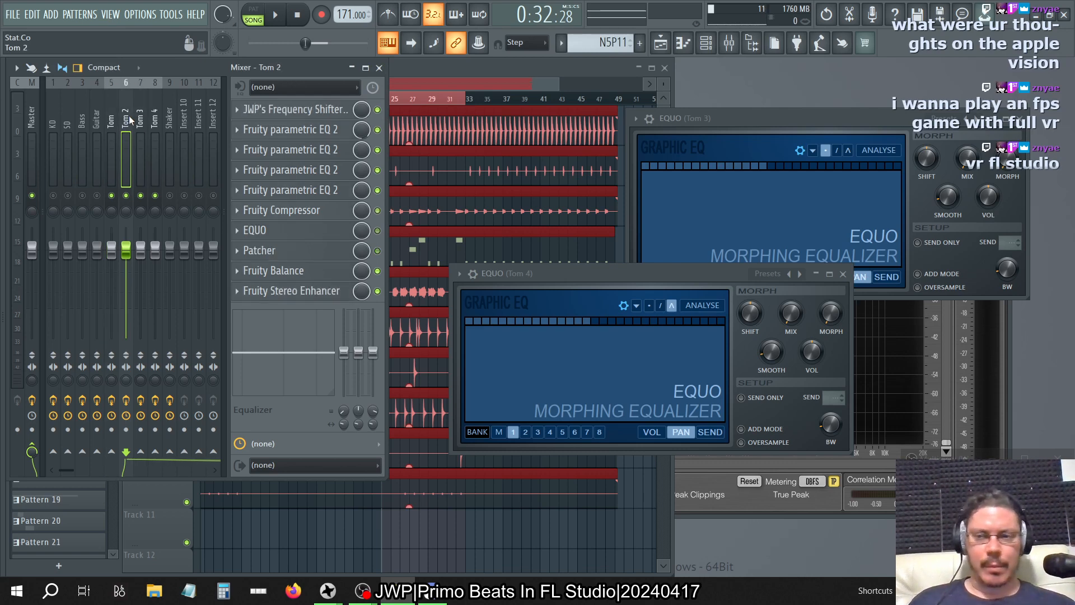
left_click(140, 121)
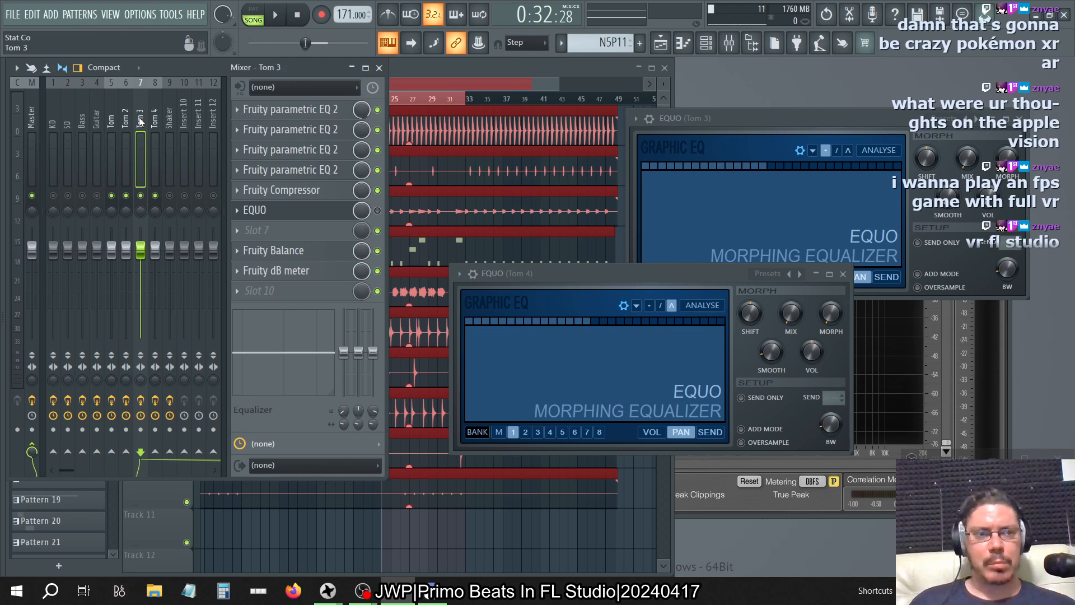
left_click(126, 120)
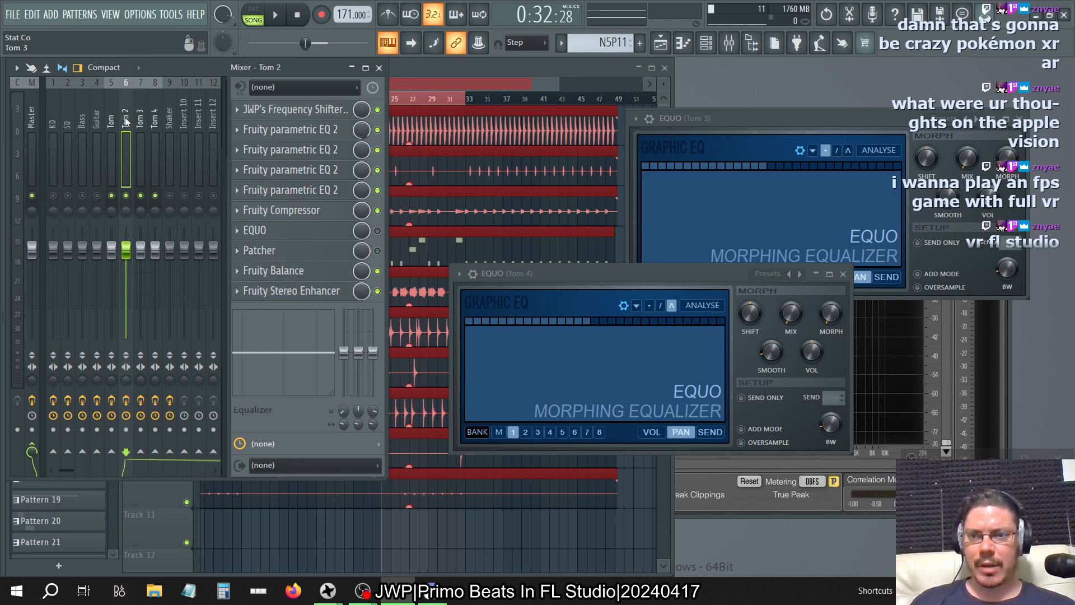
left_click(138, 126)
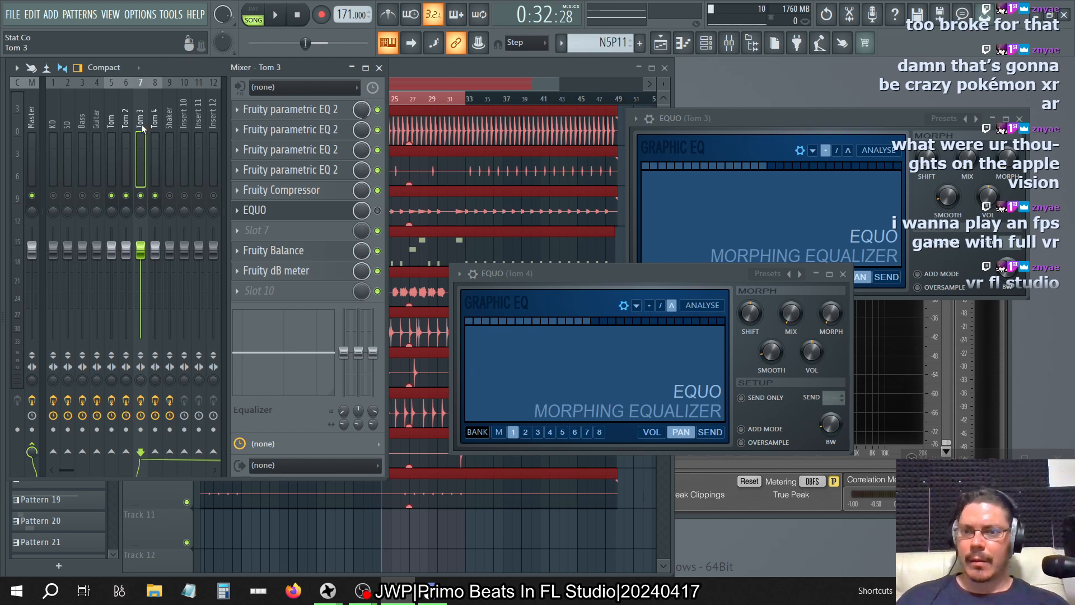
left_click(113, 123)
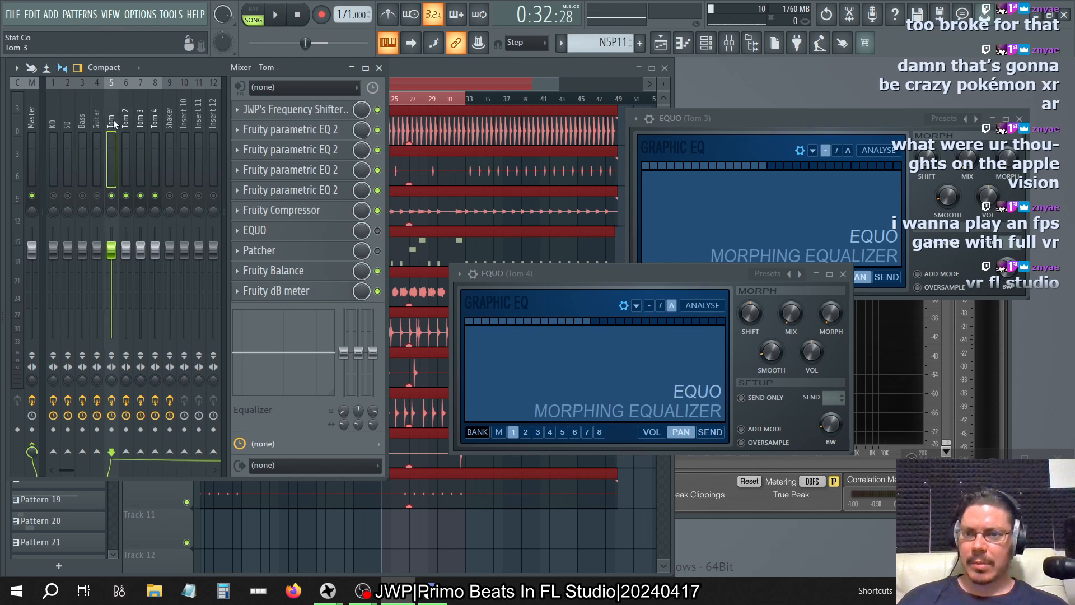
left_click(125, 123)
left_click(140, 124)
left_click(154, 128)
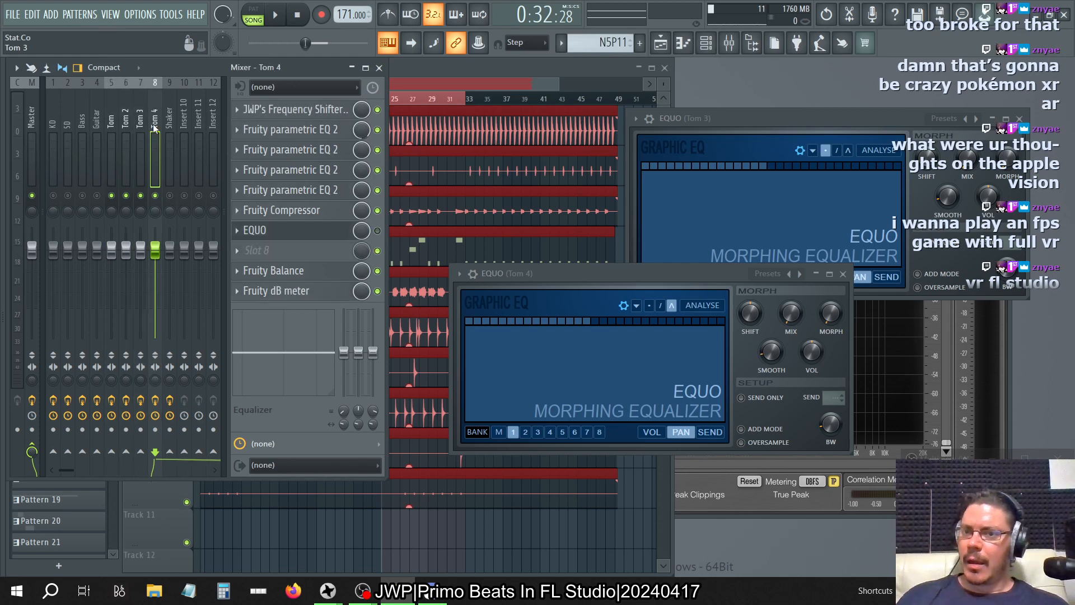
- Replace the Fruity Stereo Enhancer in the last effect slot of the Tom 2 mixer track with Fruity Stereo Shaper
left_click(126, 124)
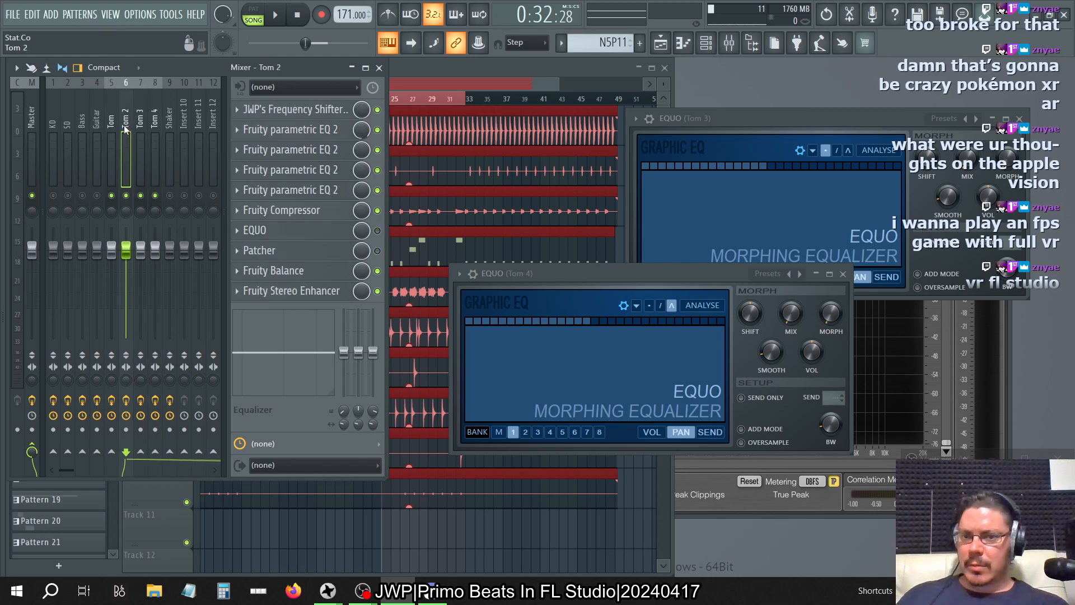
left_click(287, 292)
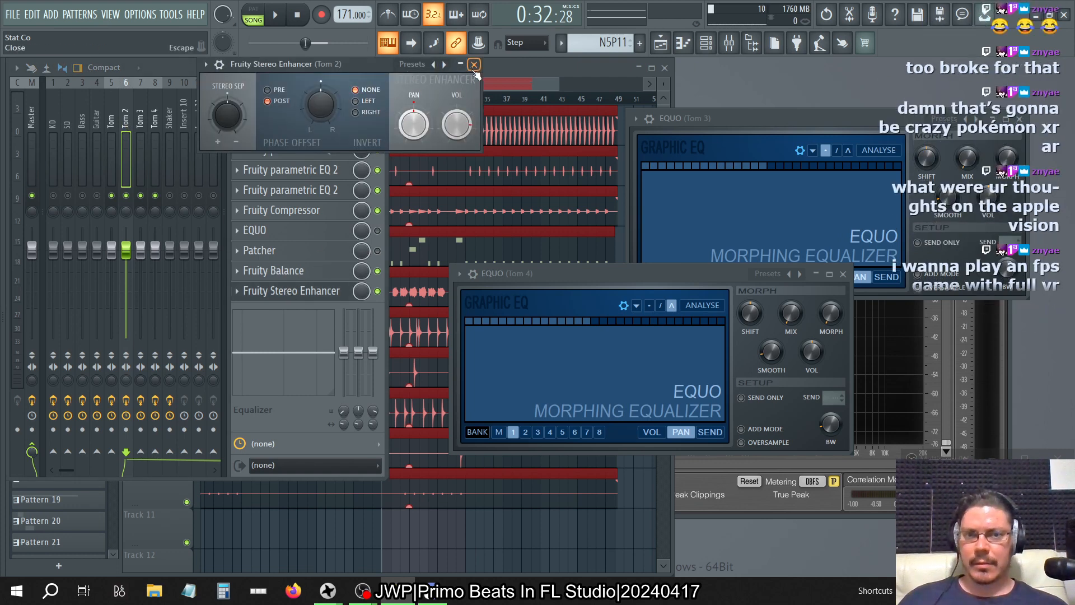
left_click(473, 64)
left_click(236, 290)
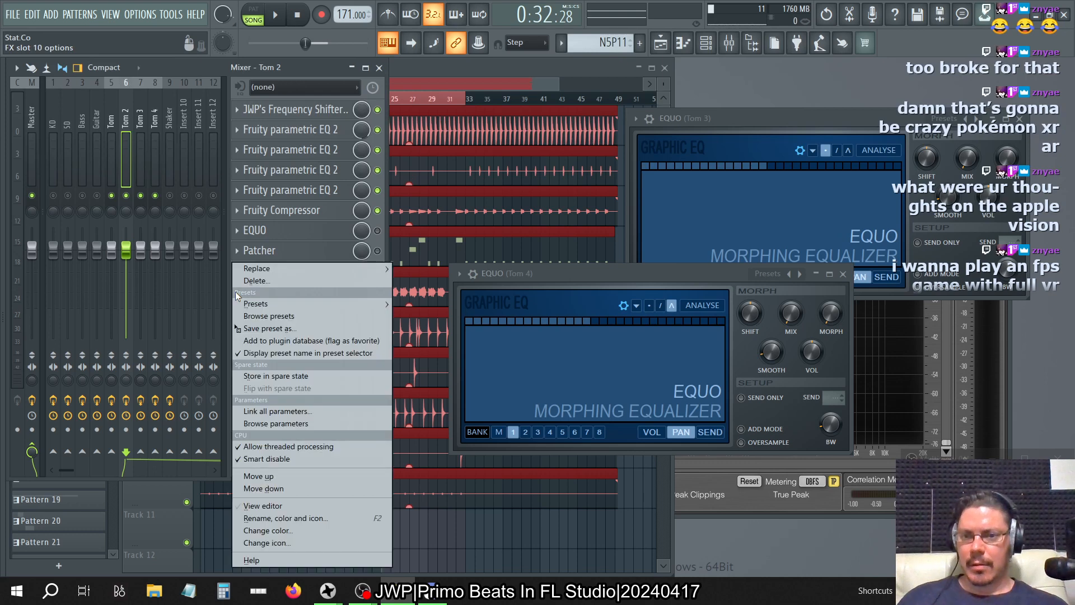
mouse_move(263, 272)
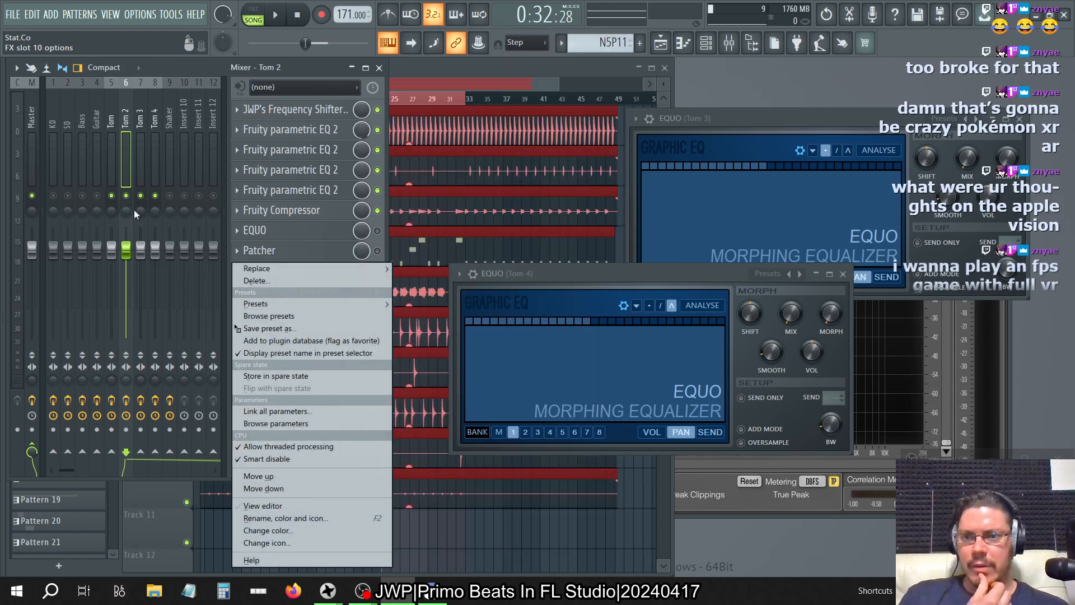
mouse_move(301, 270)
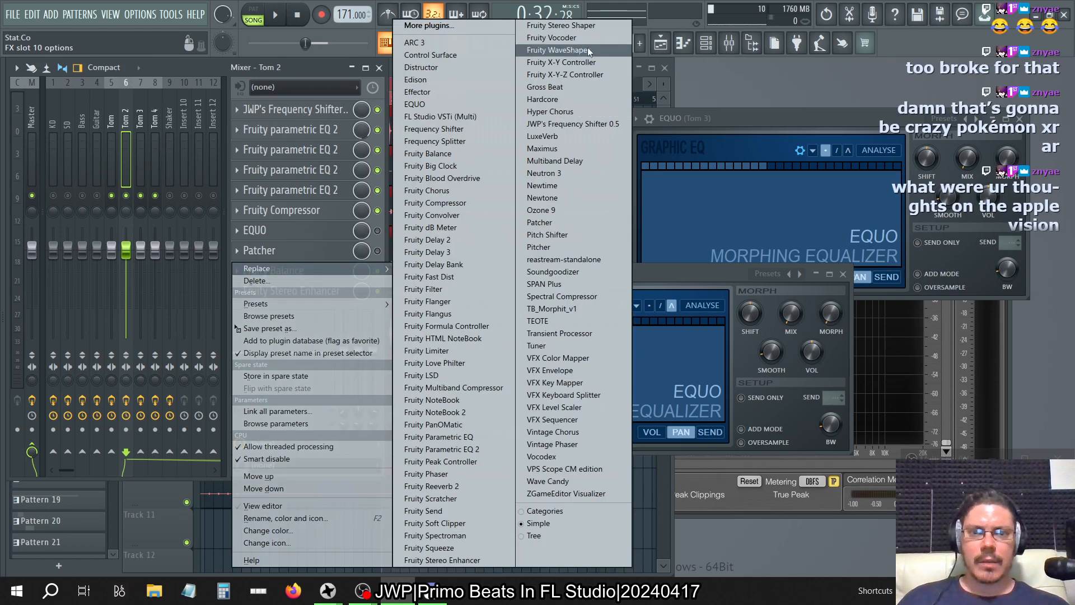
left_click(583, 28)
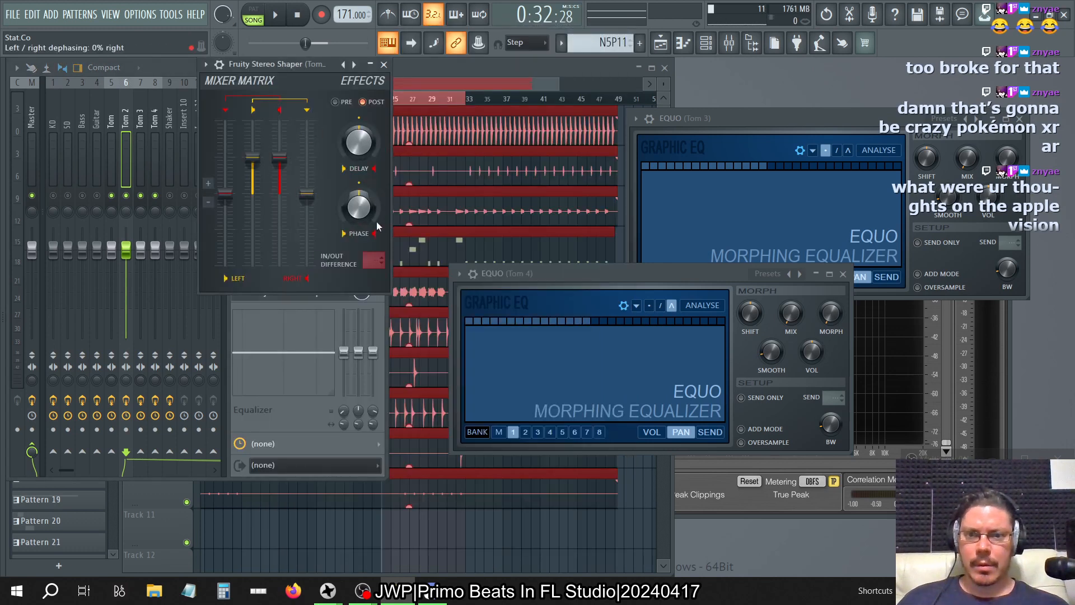
- Load the Invert preset in the Tom 2 Fruity Stereo Shaper and play the looped section with the mixer in view
right_click(351, 70)
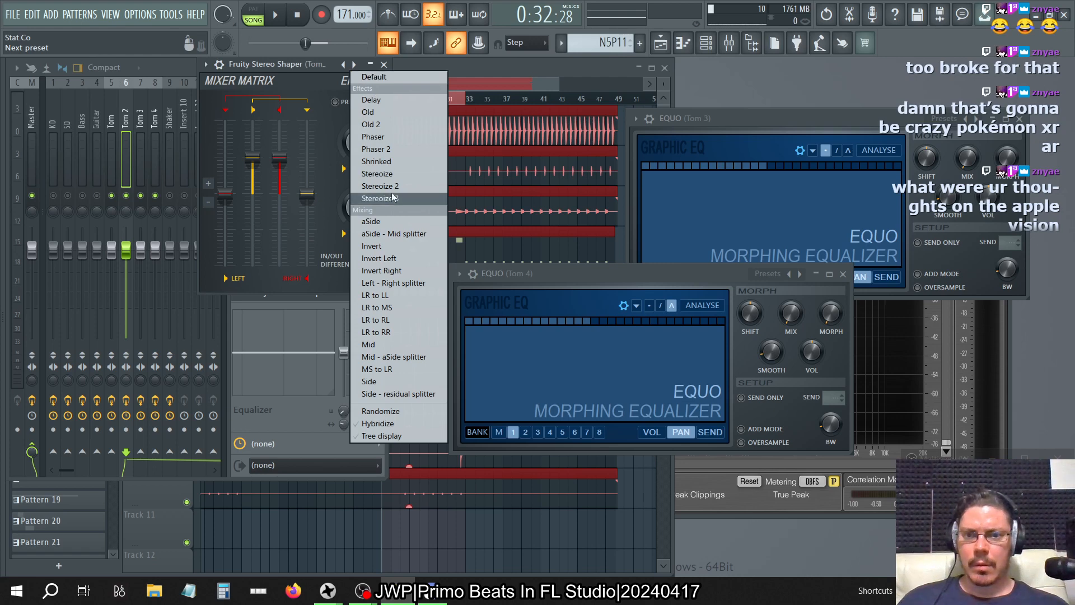
left_click(381, 245)
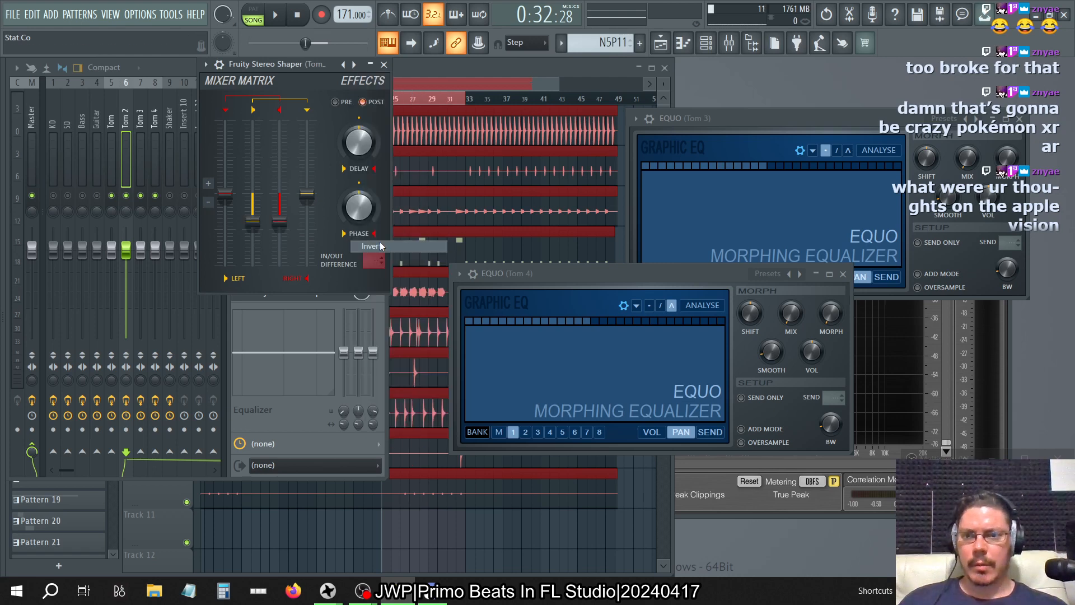
left_click(283, 15)
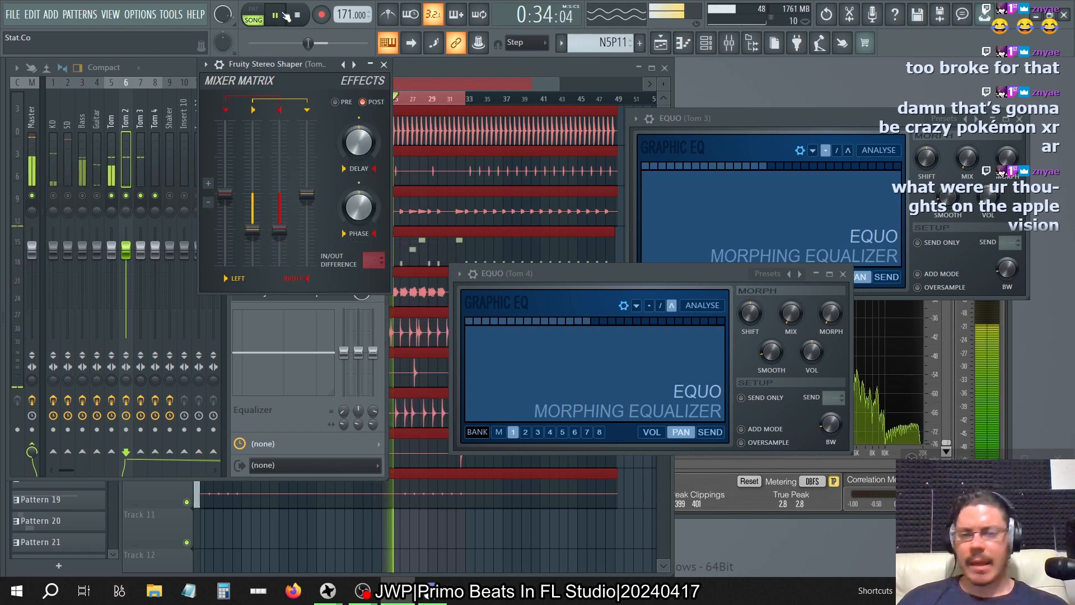
left_click(191, 71)
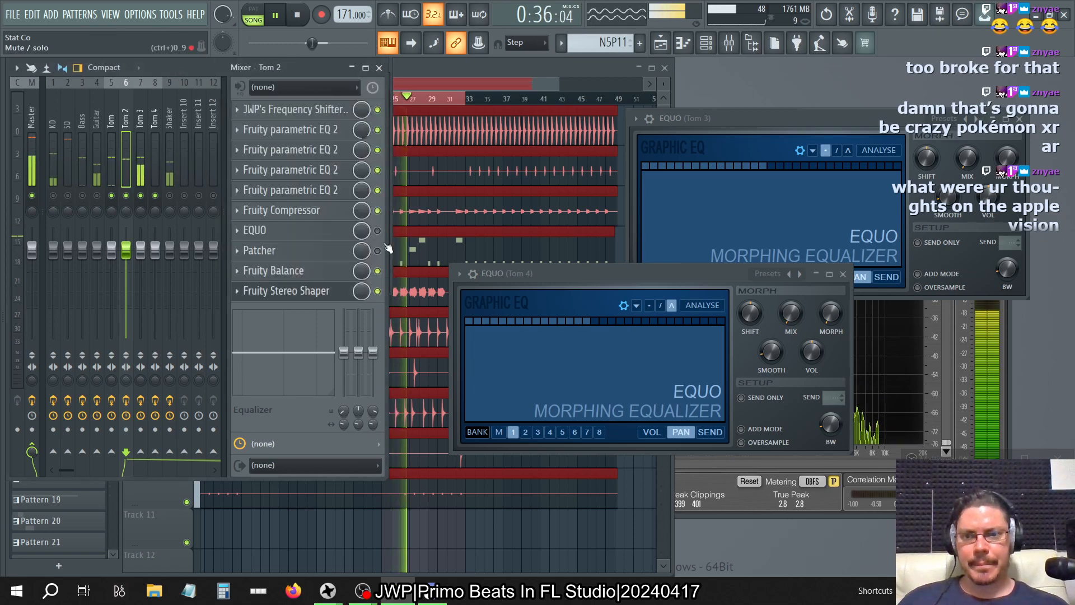
- Shorten the playlist loop to a brief section around bar 25 and bring the mixer back into view
left_click(503, 76)
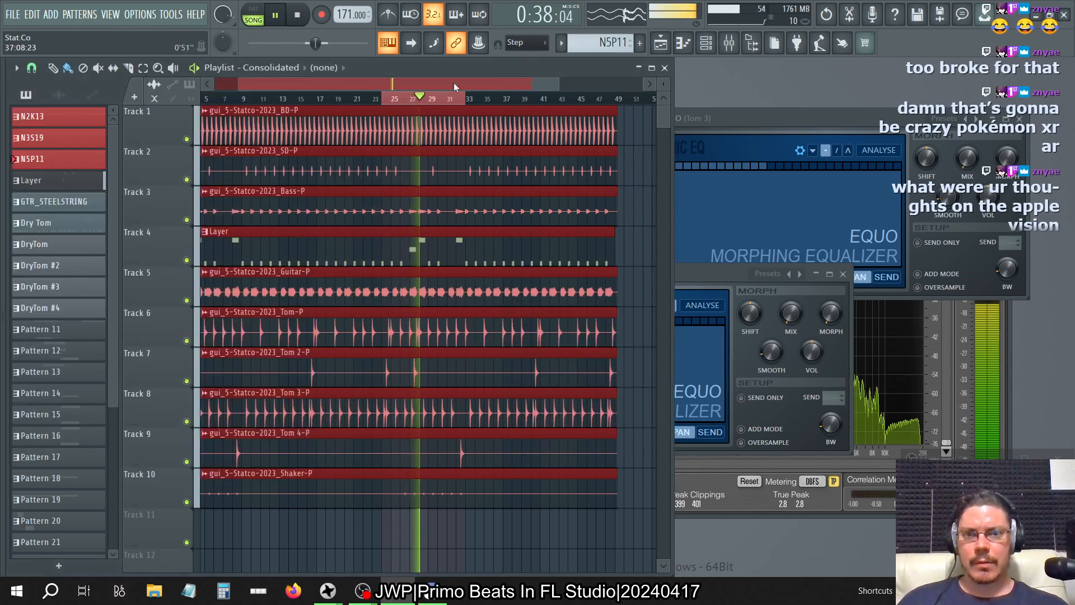
left_click(398, 102)
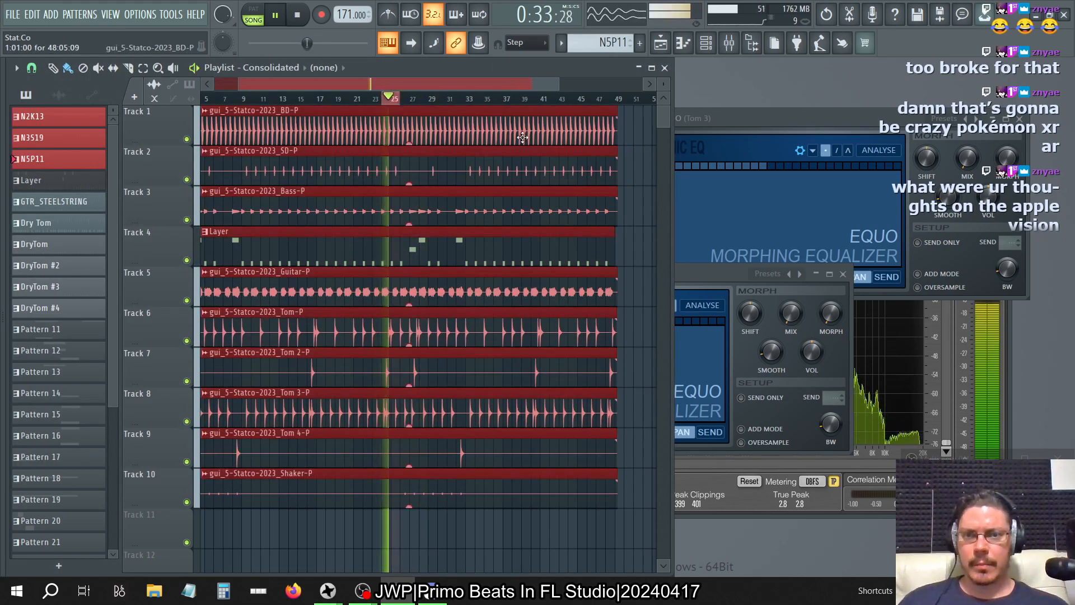
left_click(727, 45)
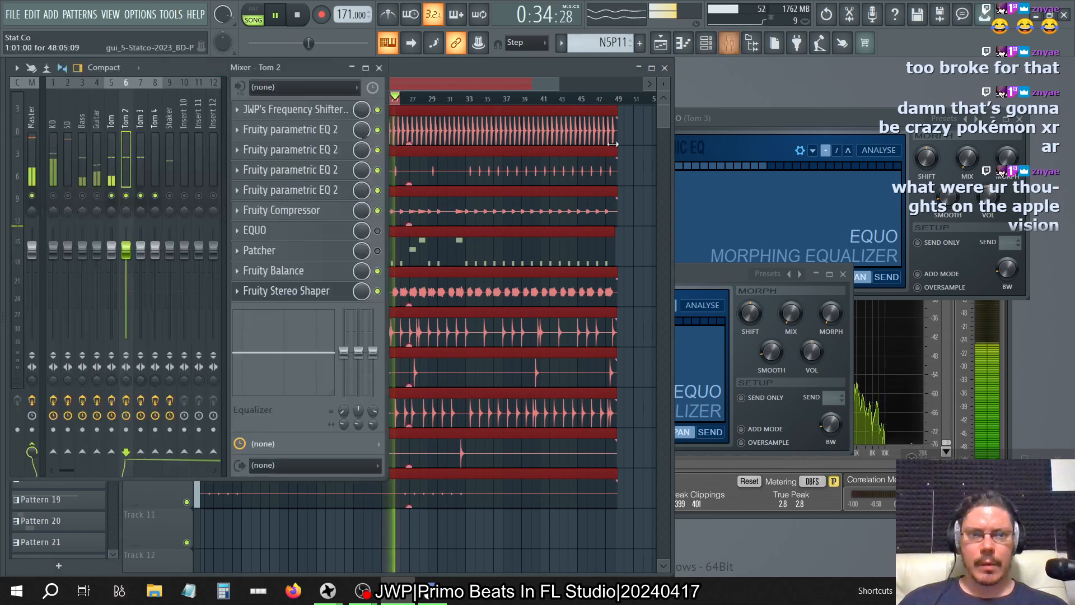
- Compare the short loop with the Tom 2 Fruity Stereo Shaper bypassed and enabled during playback
left_click(378, 291)
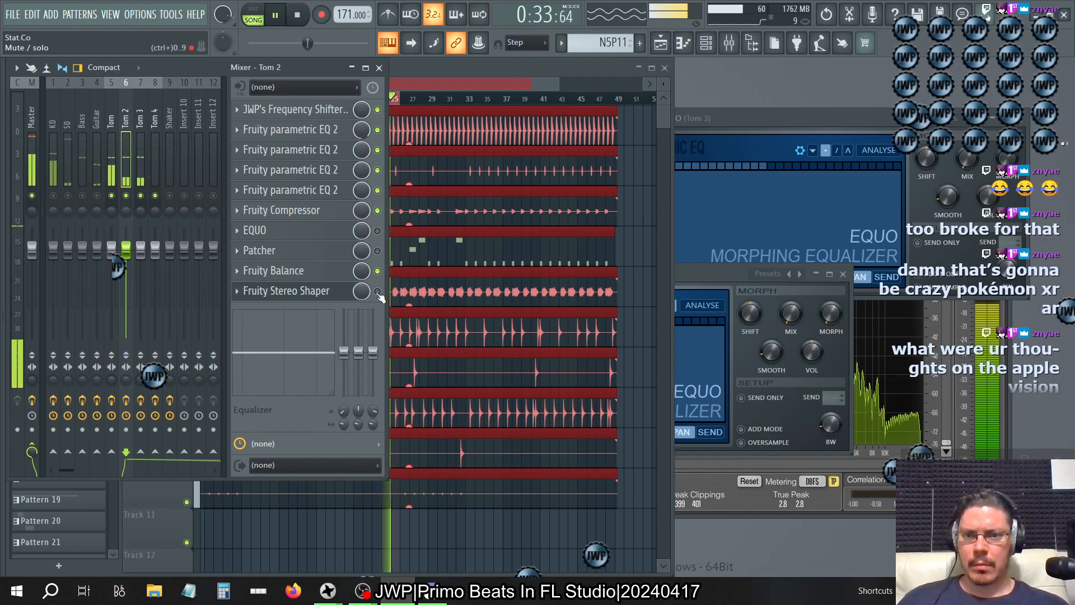
left_click(378, 291)
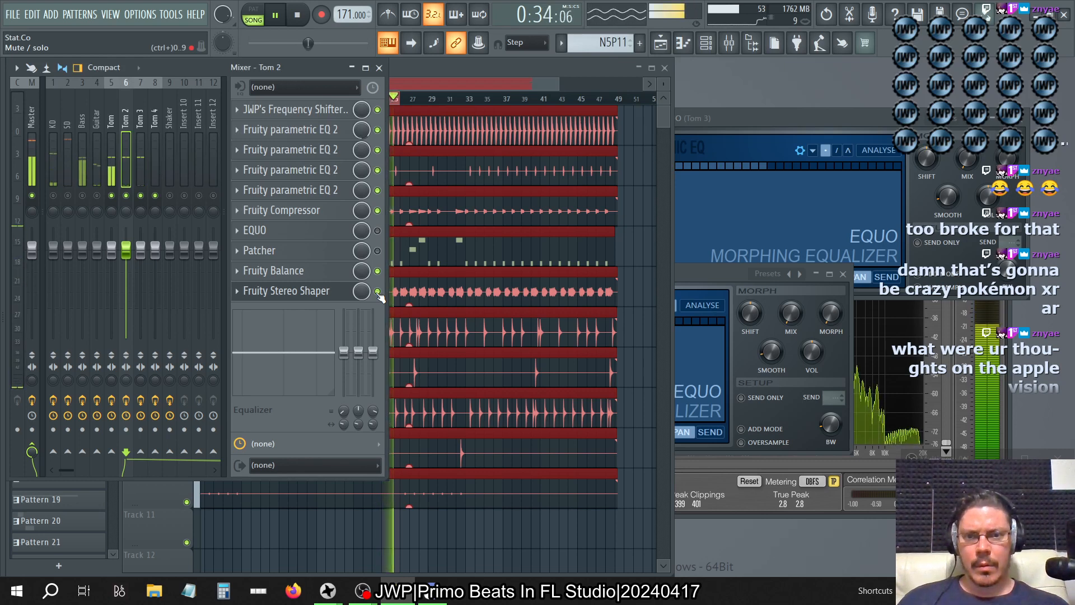
left_click(378, 291)
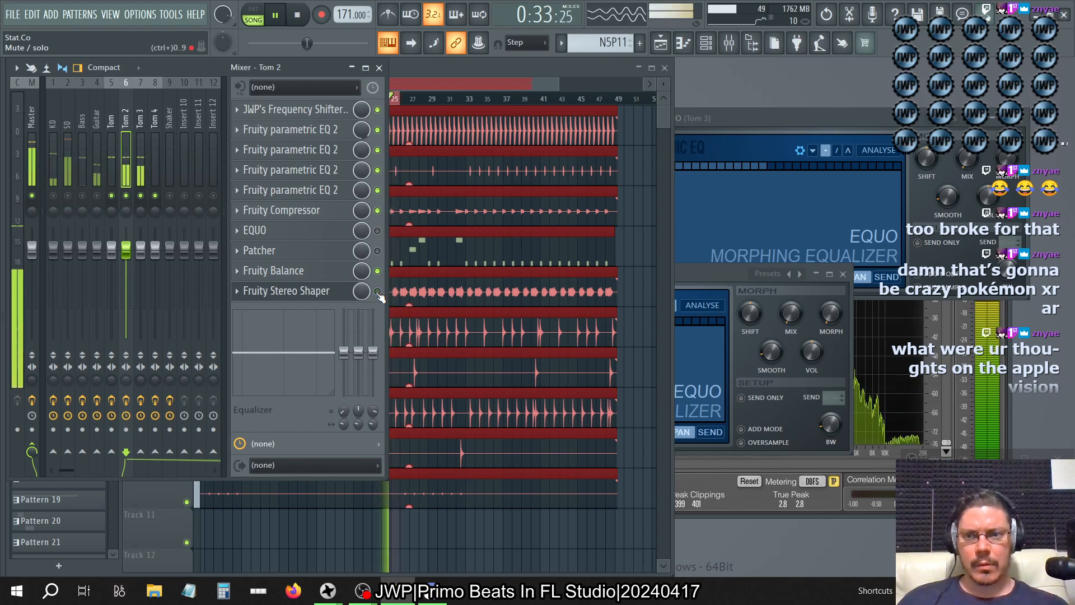
- Enable the Patcher and the Fruity Stereo Shaper on the Tom 2 mixer track and replay the short loop to hear them
left_click(378, 291)
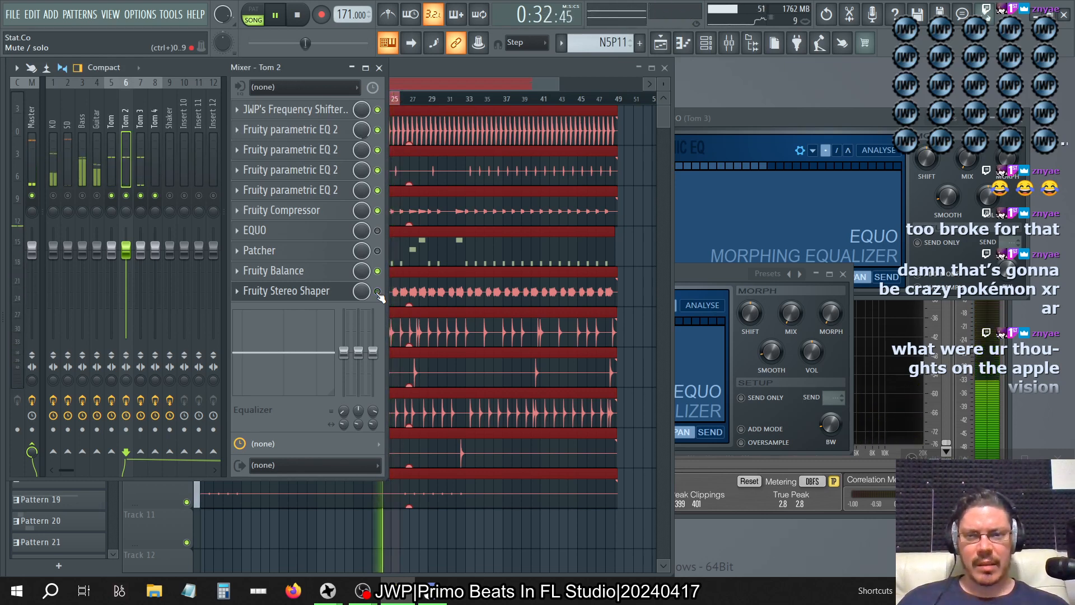
left_click(378, 251)
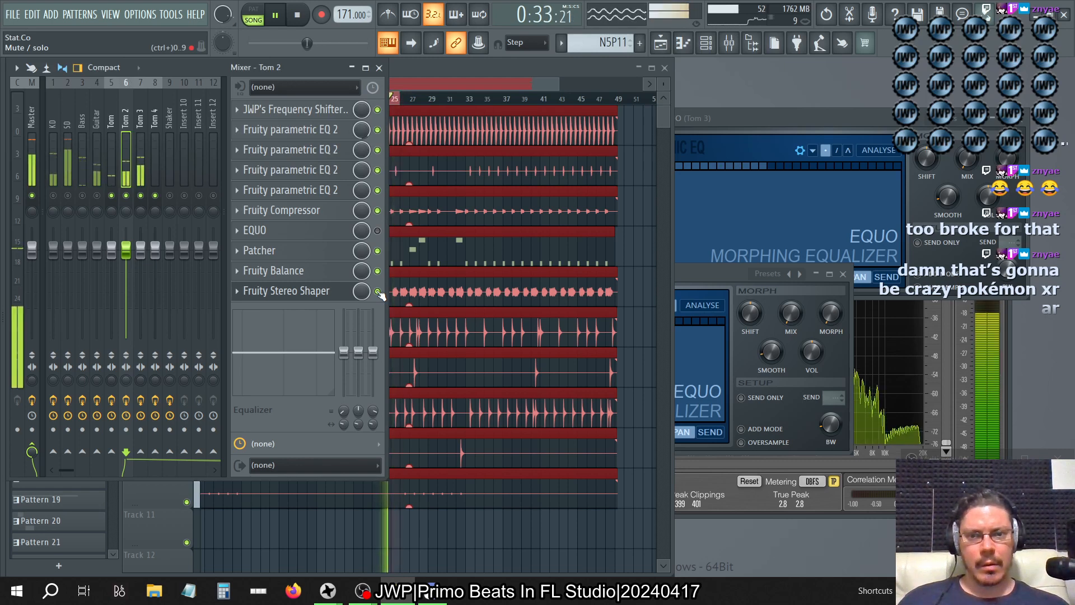
key("space")
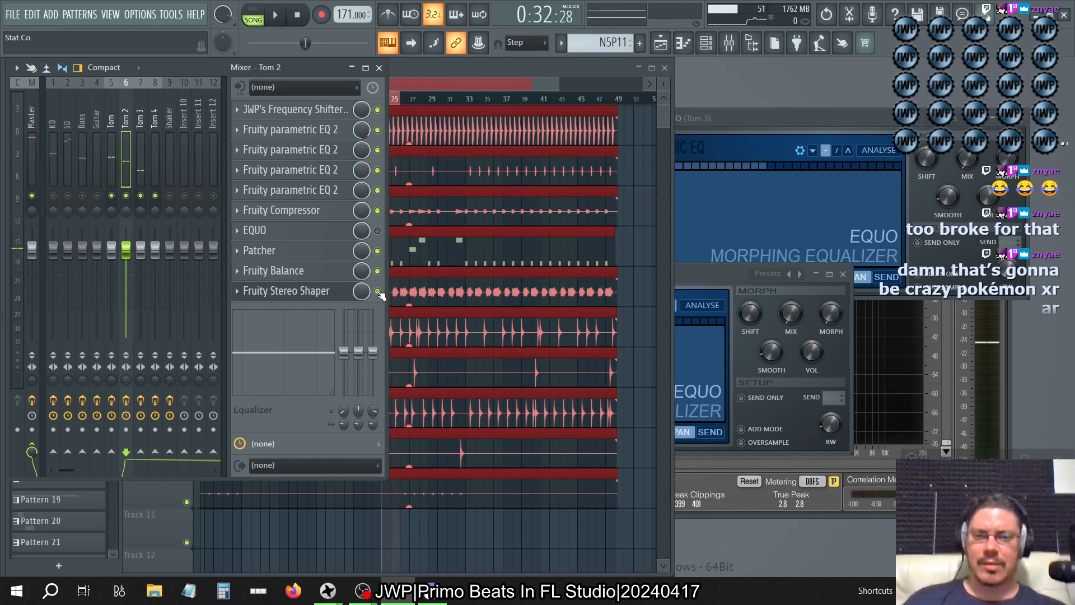
key("space")
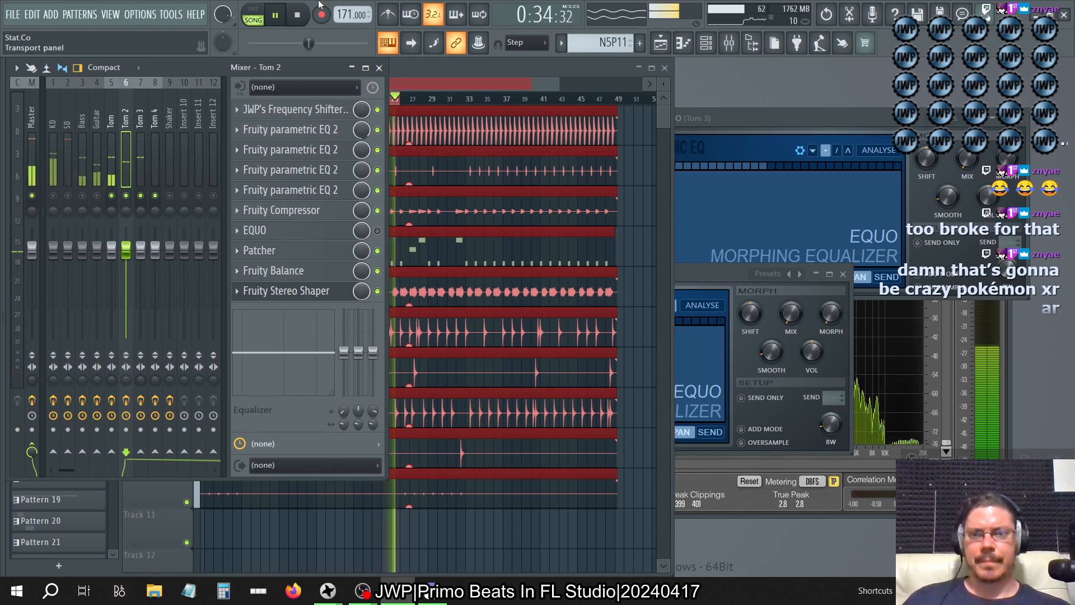
key("space")
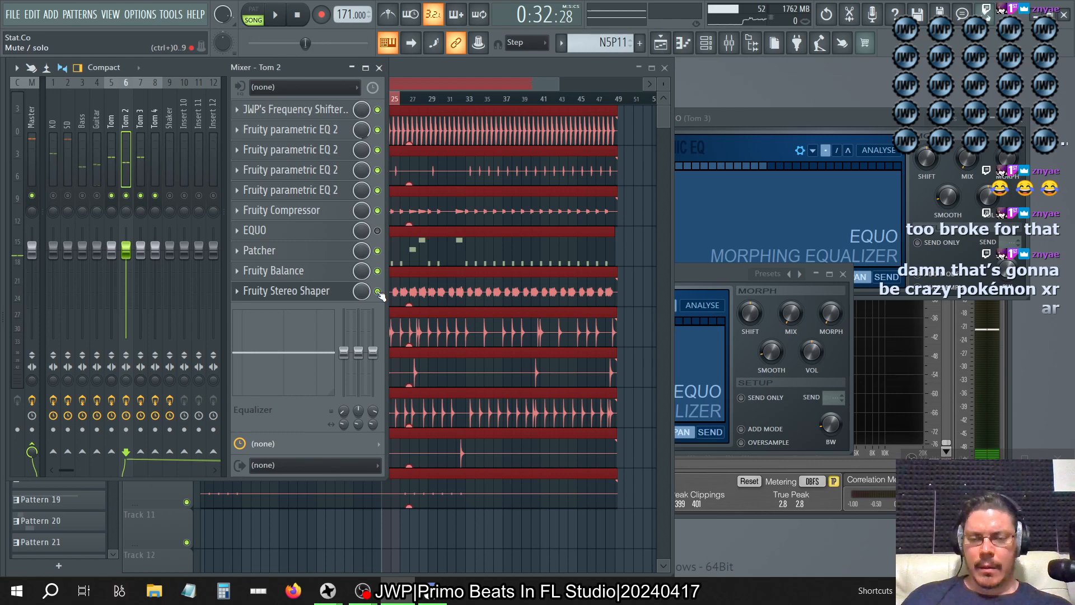
- Delete the Fruity Stereo Shaper from the last effect slot of the Tom 2 mixer track
left_click(237, 290)
left_click(268, 282)
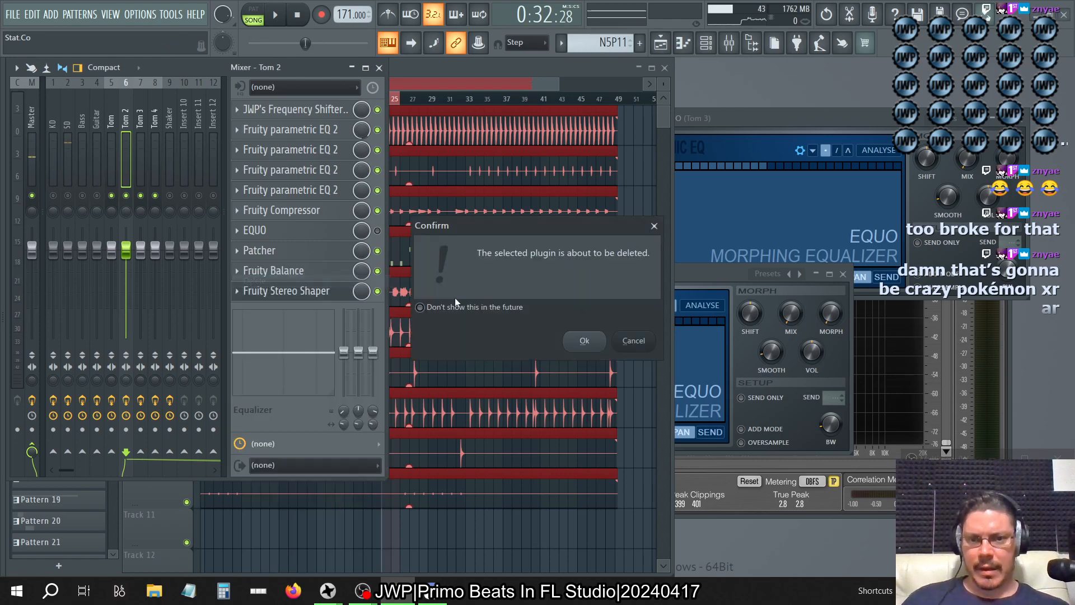
left_click(589, 341)
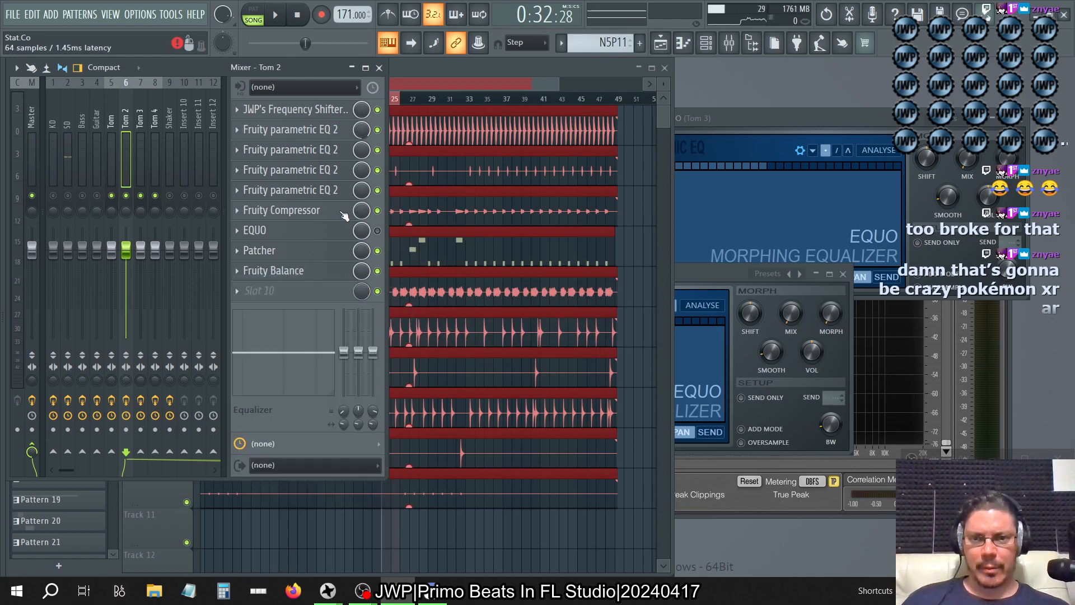
- Enable the EQUO on the Tom 2 mixer track and compare its pan bands with those of the Tom track's EQUO
left_click(378, 231)
left_click(302, 228)
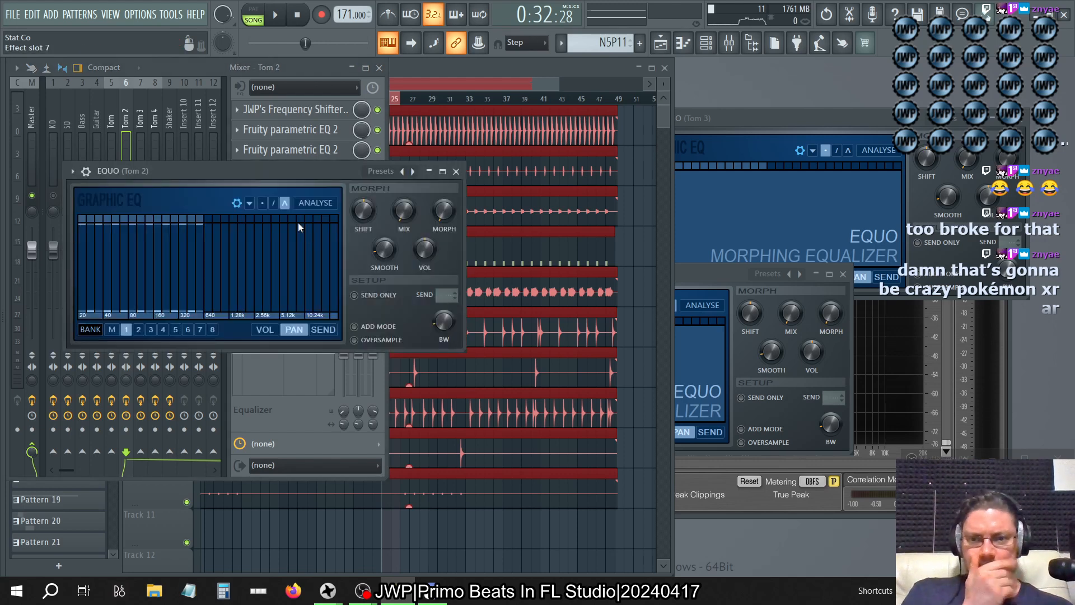
left_click(460, 165)
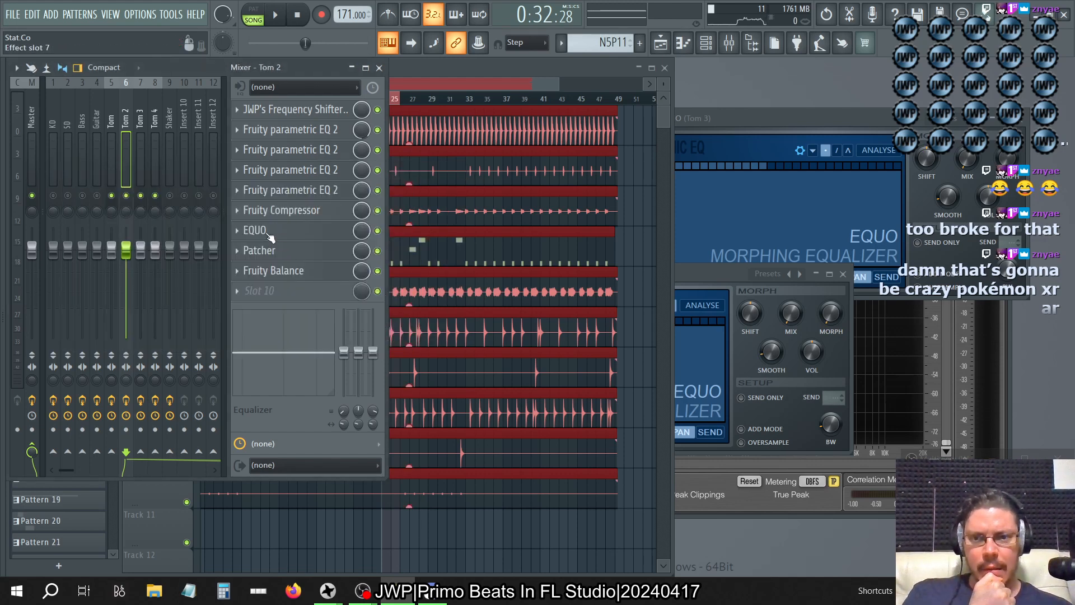
left_click(112, 111)
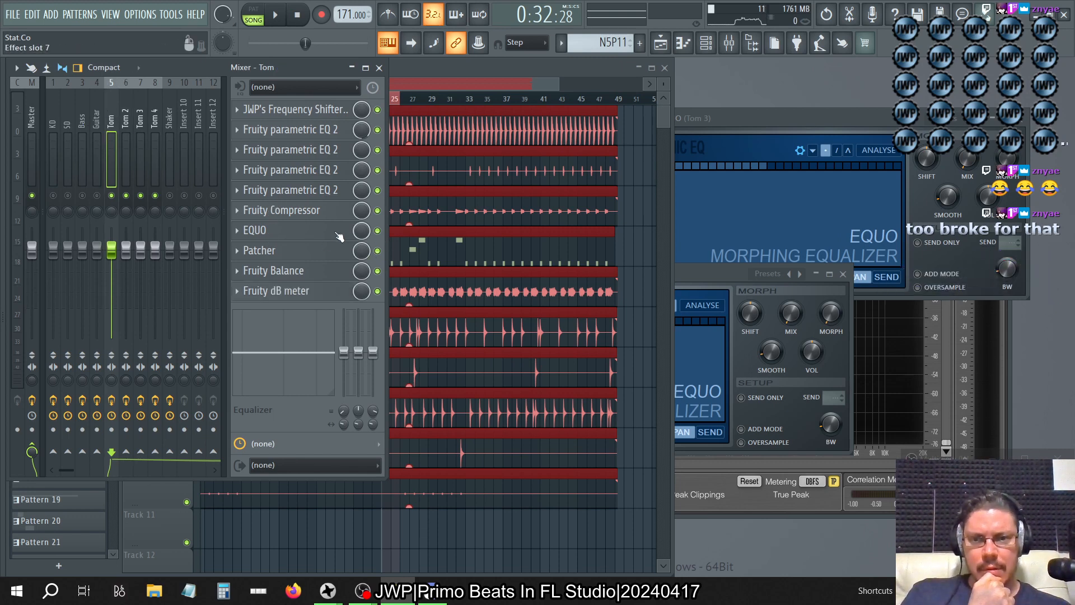
left_click(325, 232)
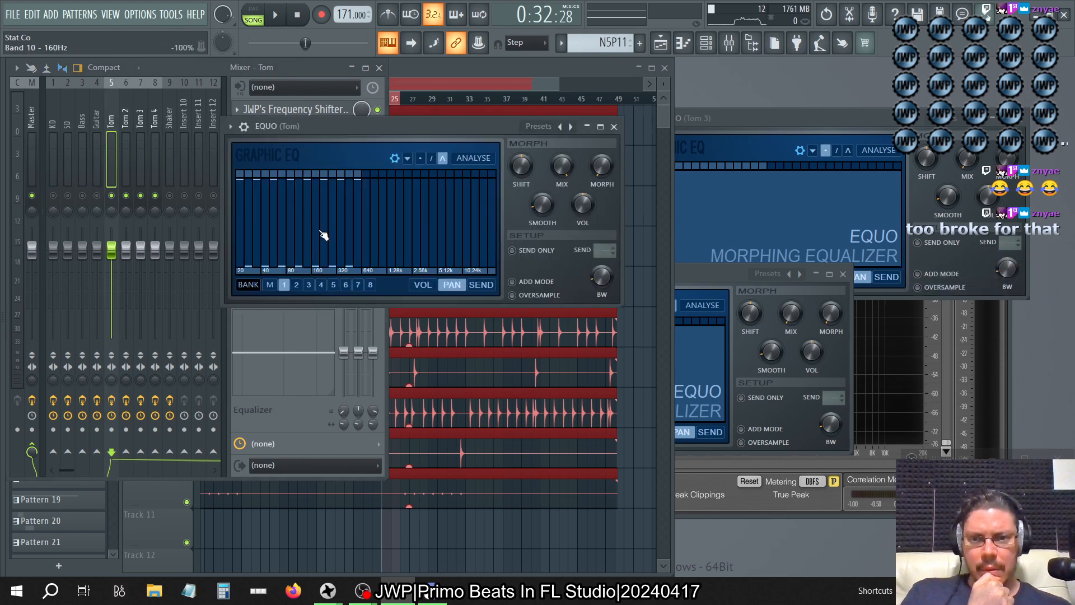
left_click(614, 126)
- Enable the EQUO on the Tom 3 mixer track and examine its pan bands and morph controls
left_click(129, 120)
left_click(140, 120)
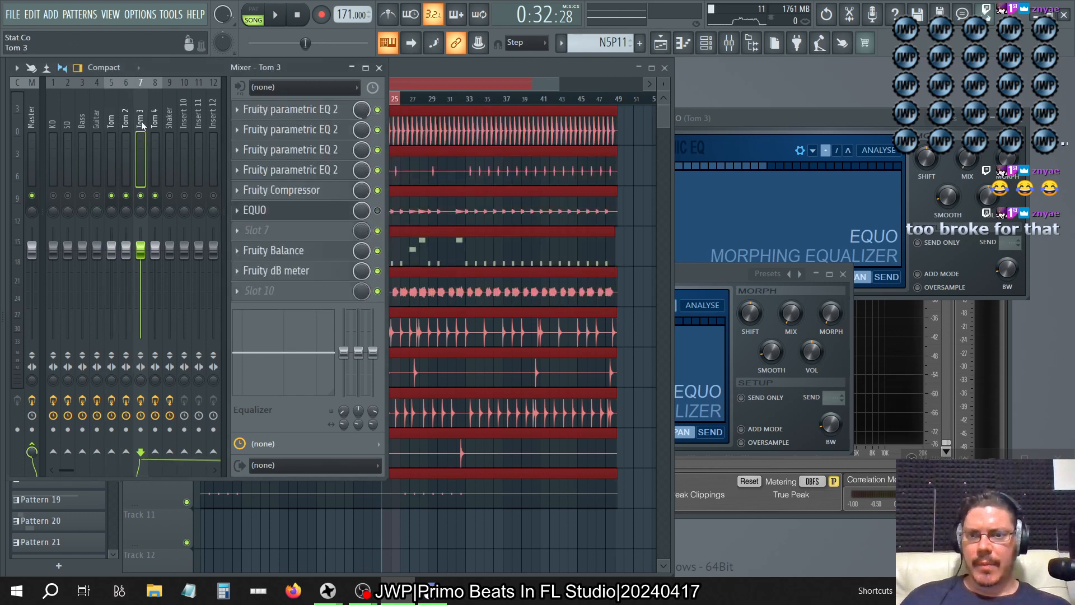
left_click(317, 217)
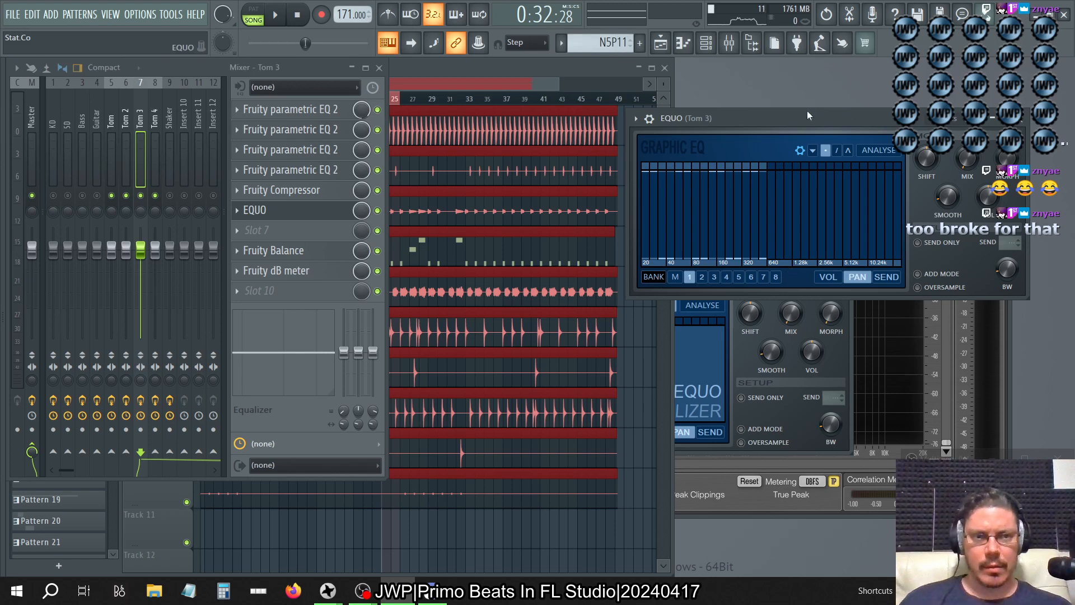
left_click_drag(806, 115, 545, 134)
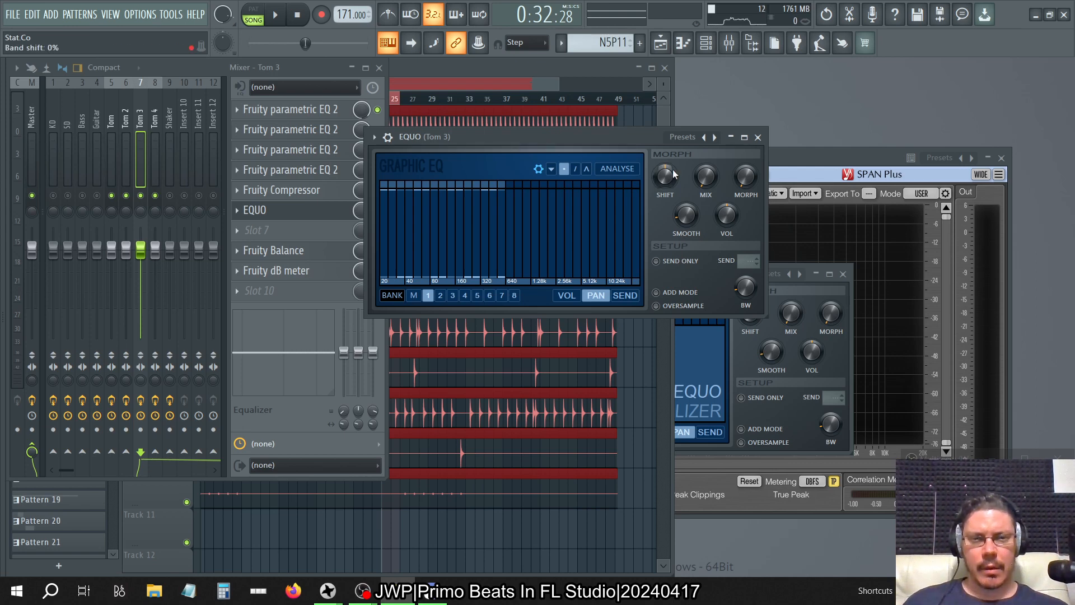
right_click(711, 137)
left_click(641, 134)
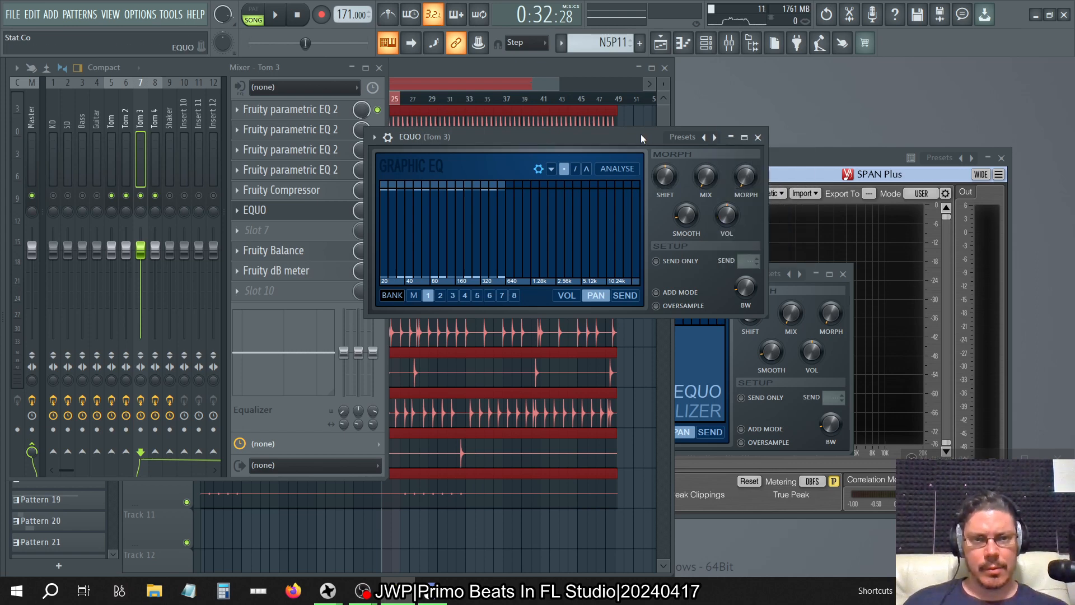
left_click(757, 137)
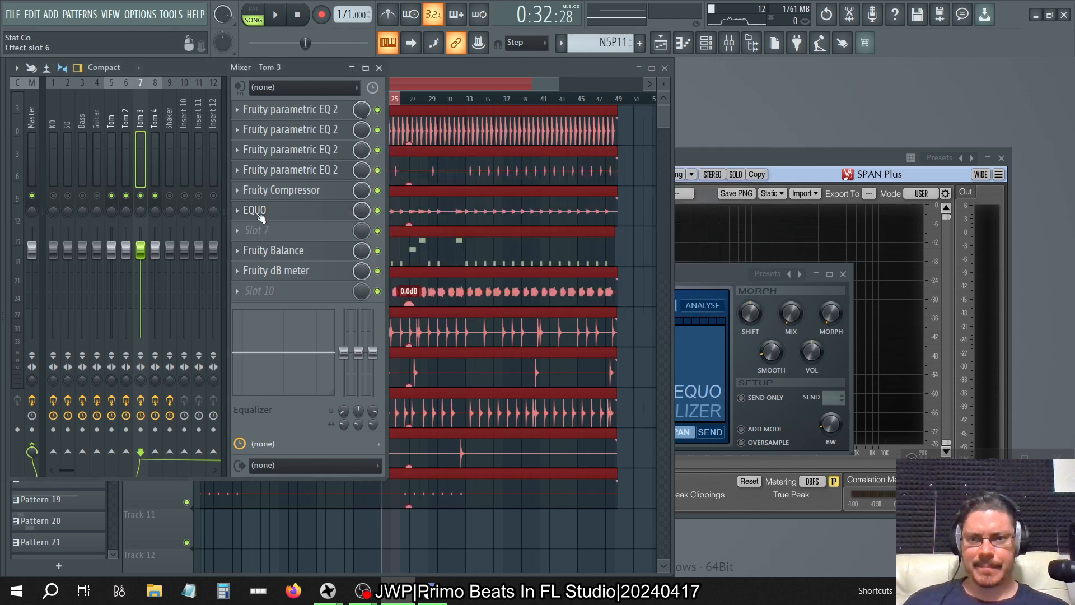
- Delete the EQUO effects from the Tom 3 and Tom 4 mixer tracks
left_click(237, 215)
left_click(242, 237)
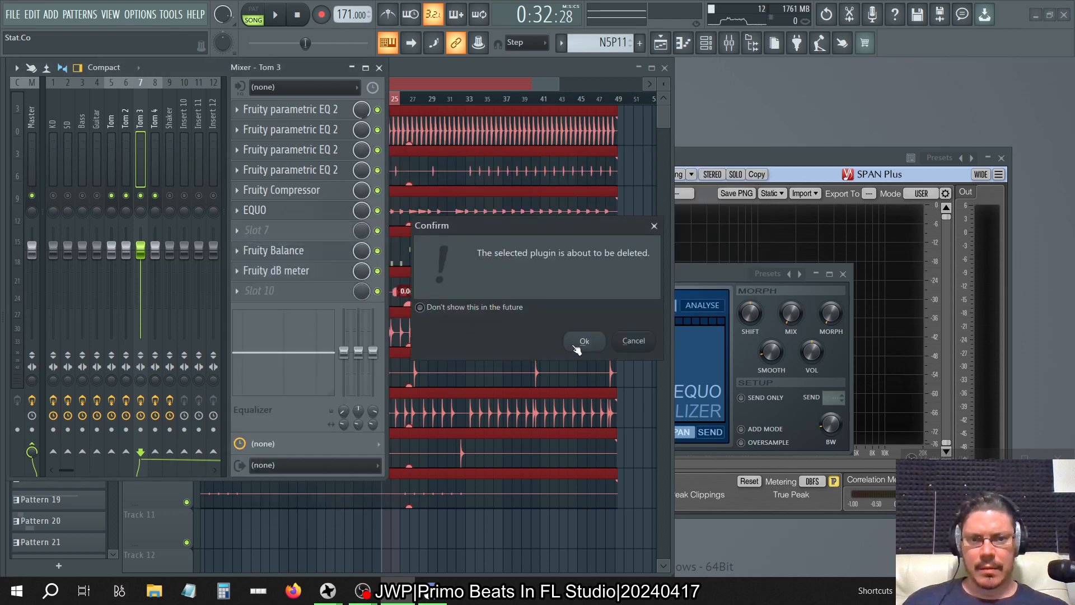
left_click(579, 344)
left_click(153, 135)
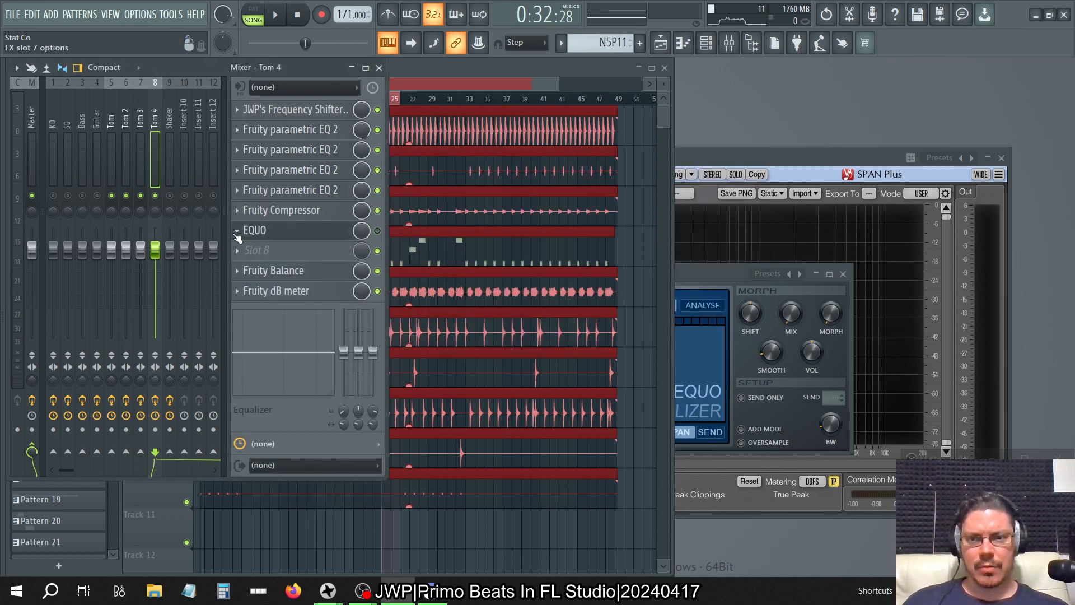
left_click(236, 231)
left_click(253, 257)
left_click(585, 342)
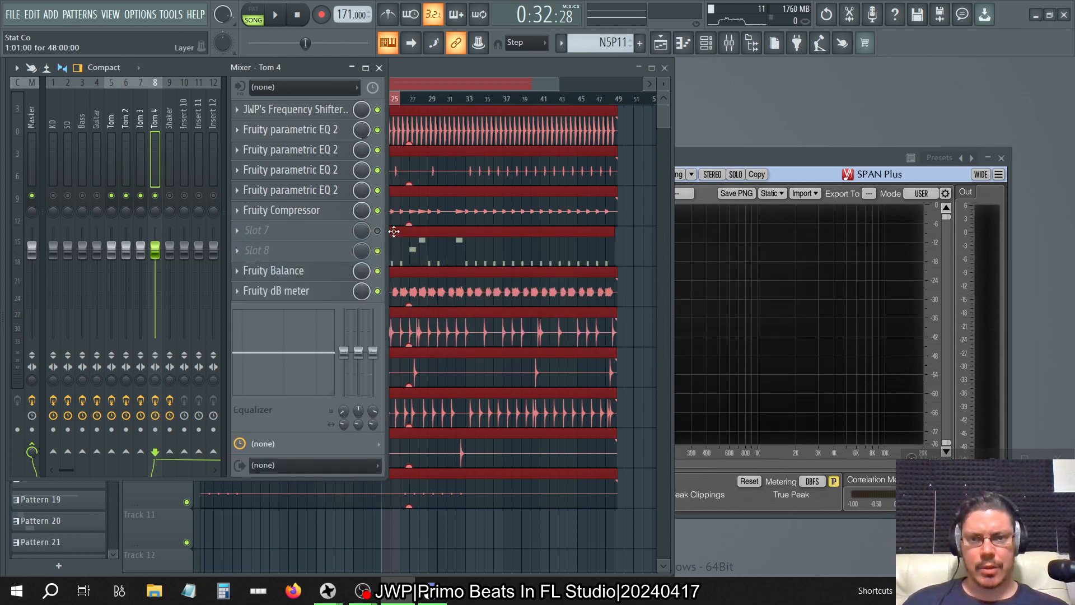
- Copy the Tom 2 EQUO with its settings to the Tom 3 and Tom 4 mixer tracks
left_click(121, 124)
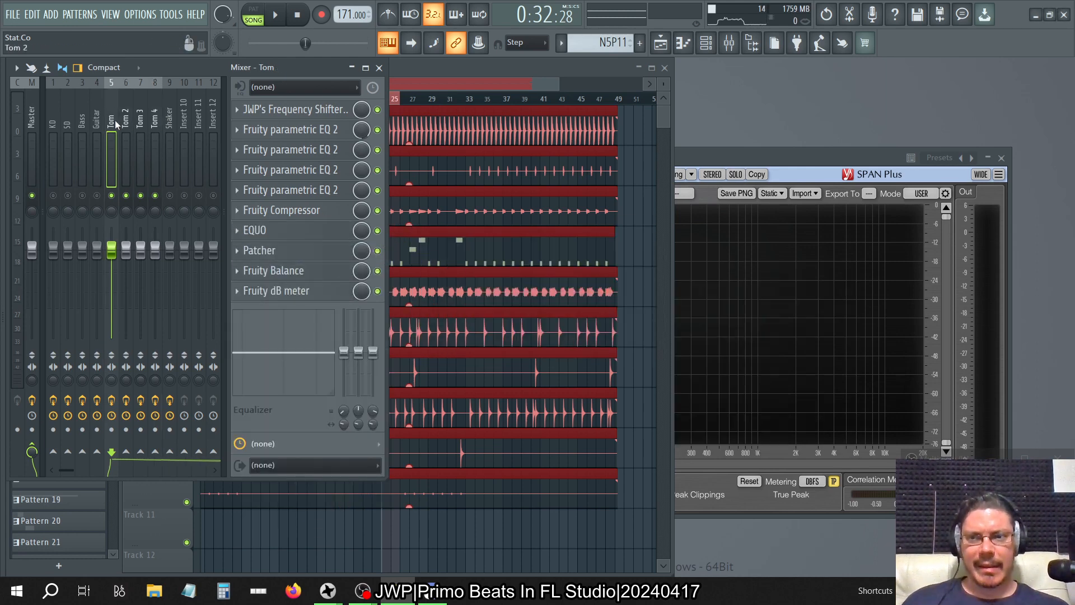
right_click(251, 235)
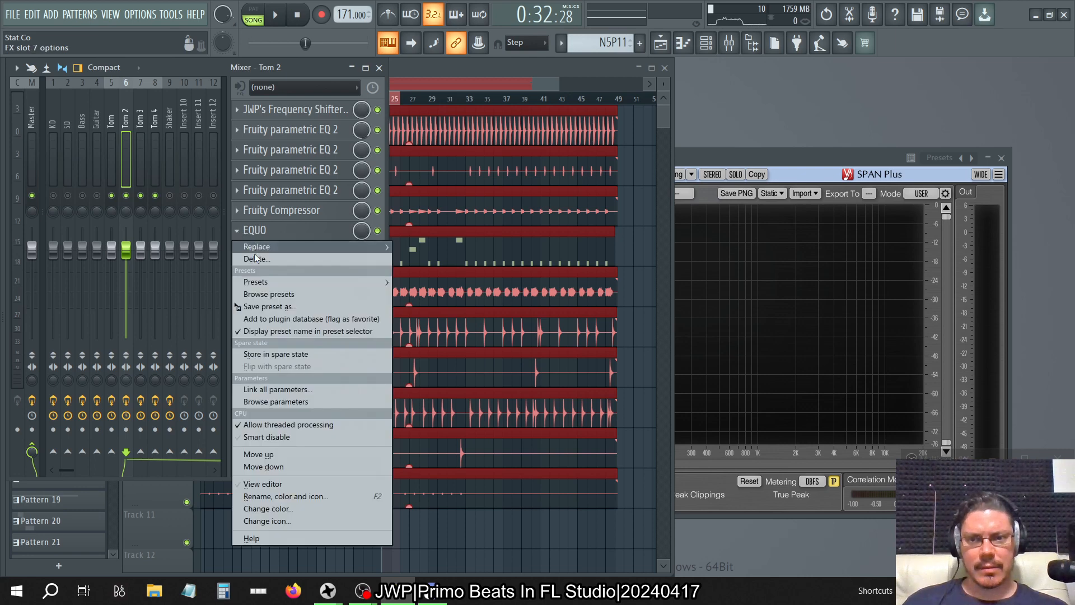
left_click_drag(263, 307, 141, 126)
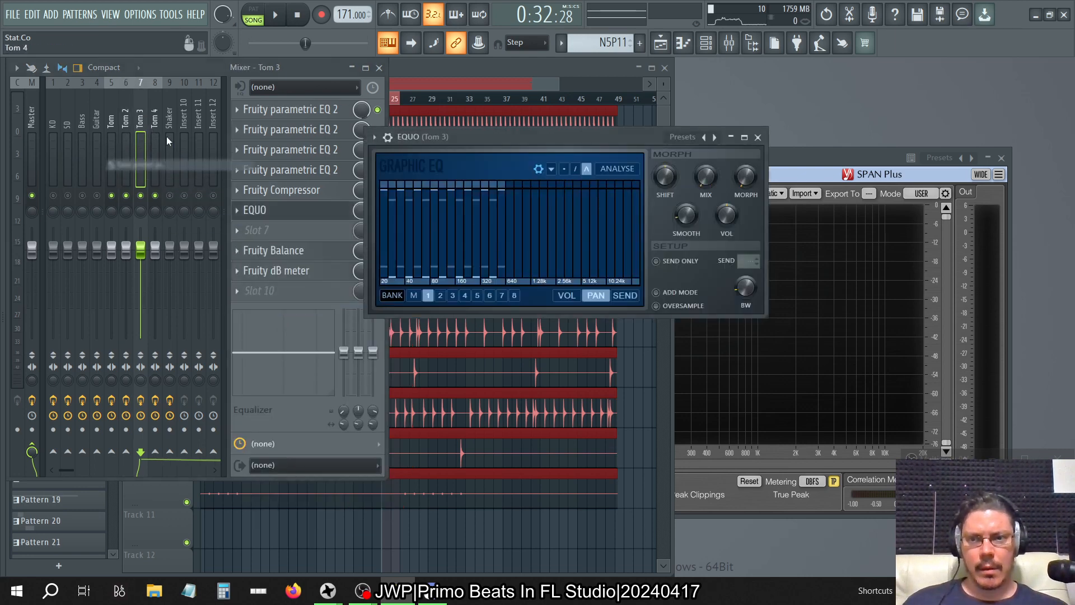
right_click(240, 210)
left_click_drag(261, 290, 154, 141)
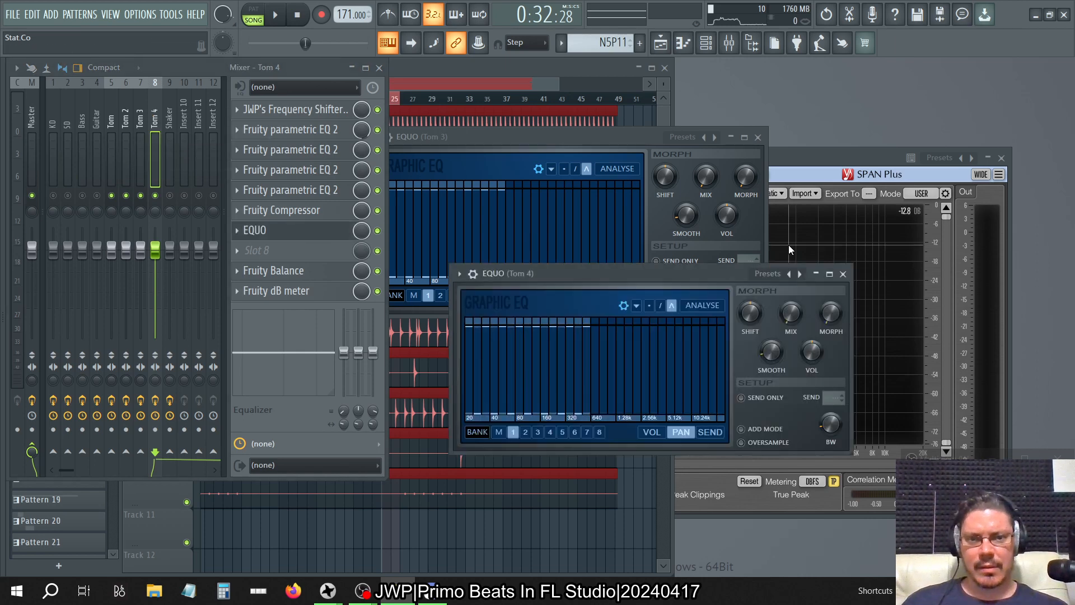
- Extend the playlist loop to about bar 33 during playback, close the playlist, and bring the master SPAN Plus analyzer forward
key("space")
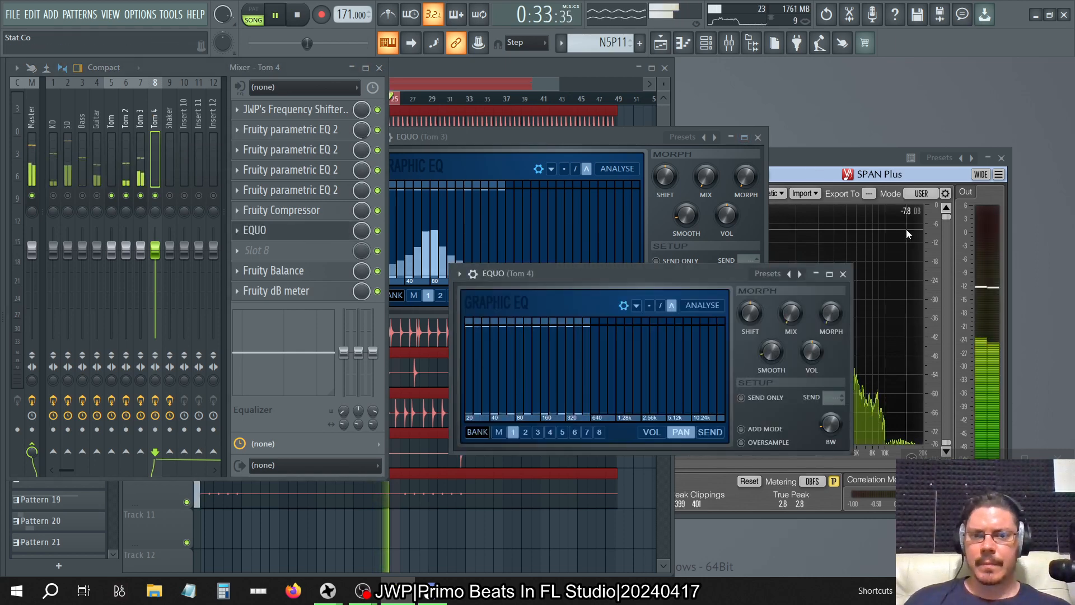
left_click(522, 66)
left_click(383, 100)
left_click_drag(381, 102, 467, 111)
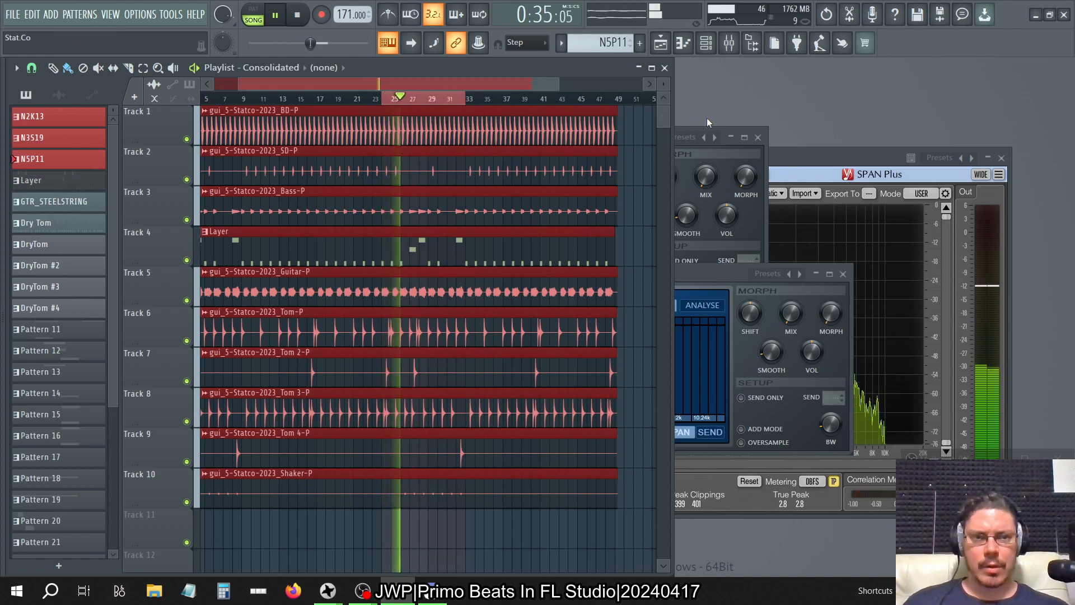
left_click(665, 69)
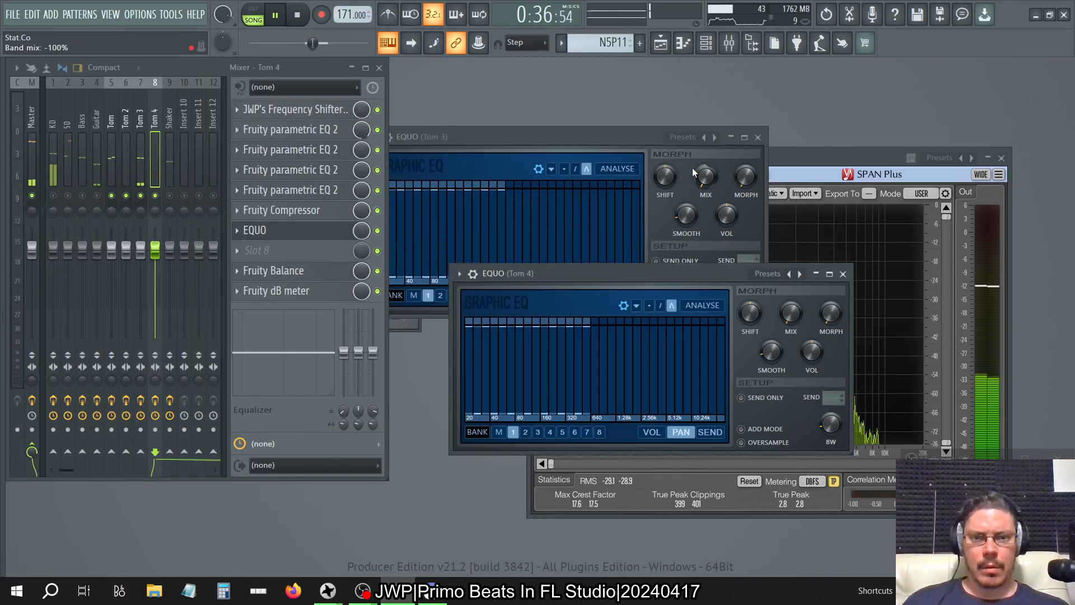
left_click(816, 157)
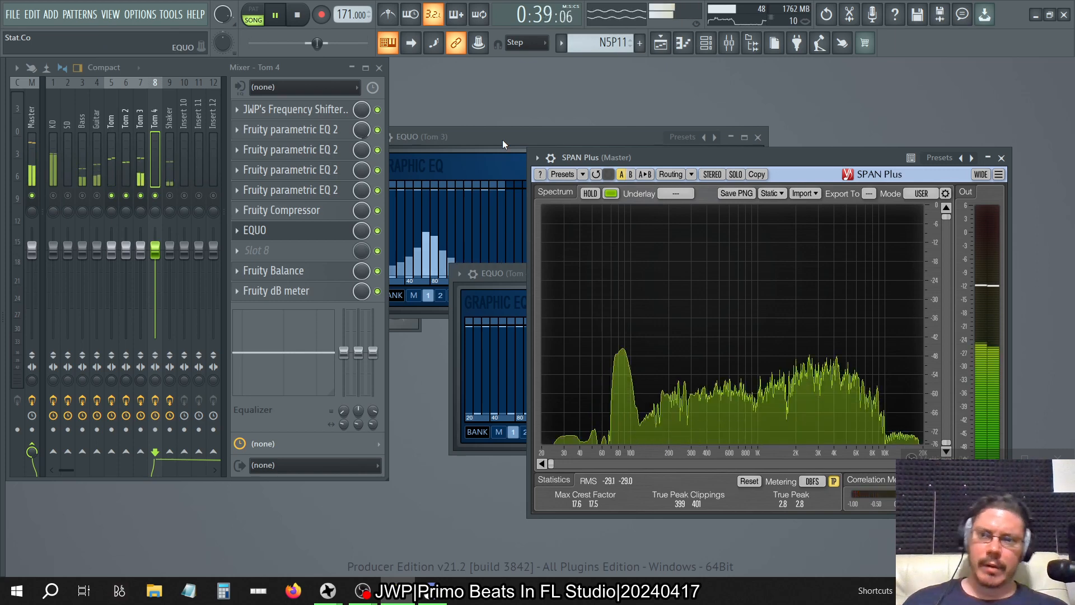
- Bring up the Tom 3 and Tom 4 EQUO windows together and watch their band activity during looped playback
left_click(145, 125)
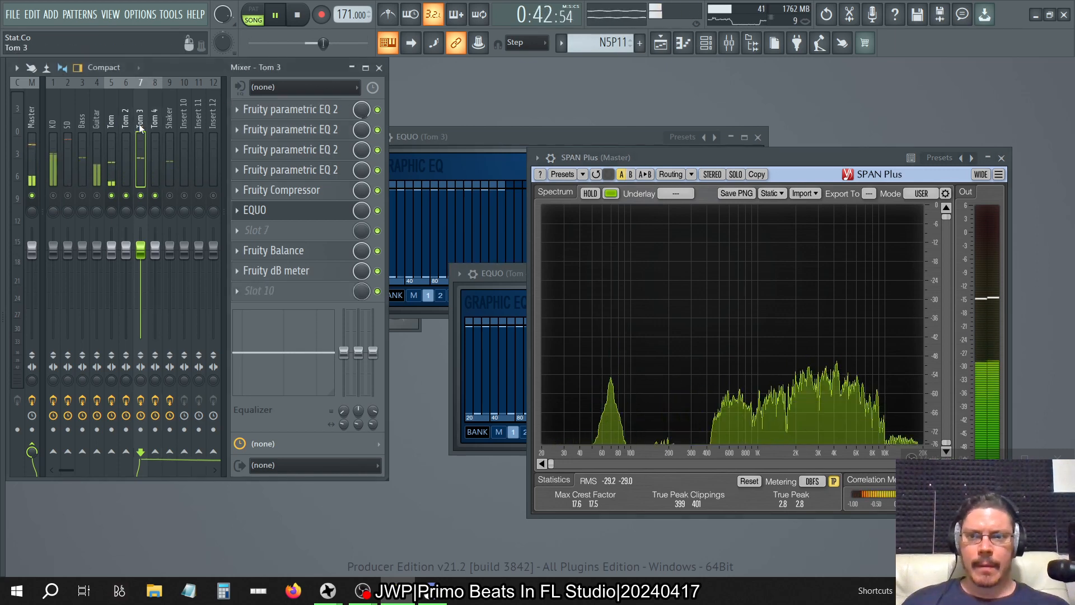
left_click(273, 213)
left_click(275, 215)
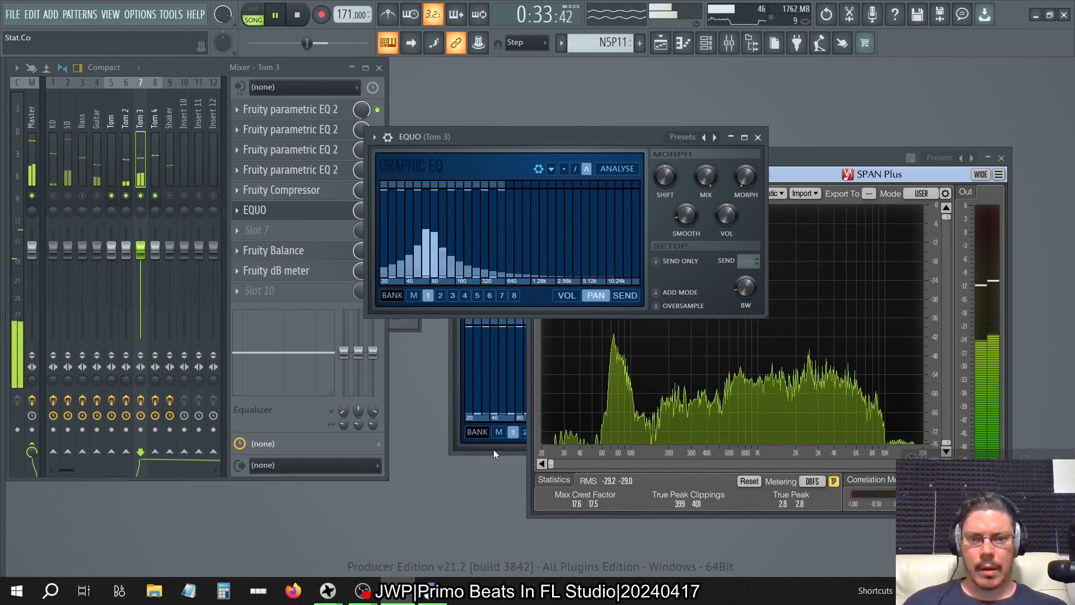
left_click(493, 450)
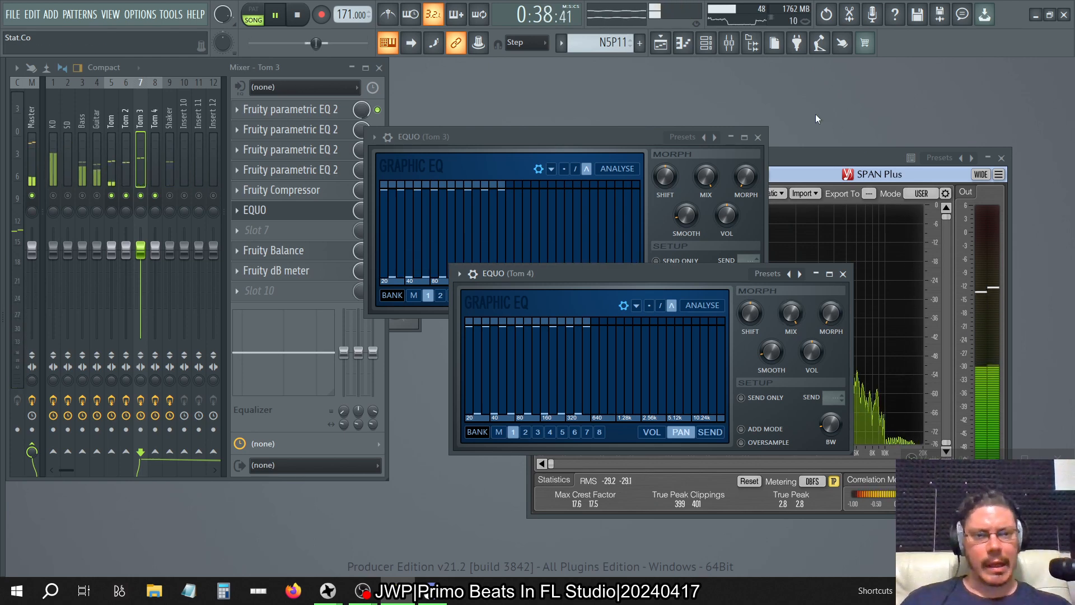
left_click(649, 144)
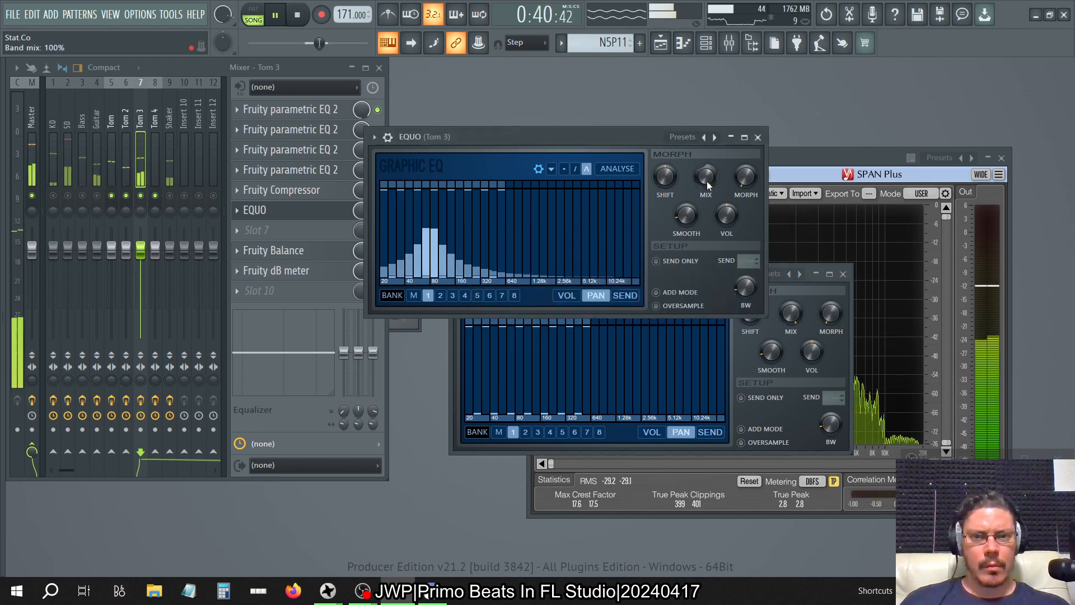
- Compare the Tom 3 EQUO band mix at -100% and 100%, leave it at 100%, close both EQUO windows, and stop playback
left_click_drag(706, 181, 706, 180)
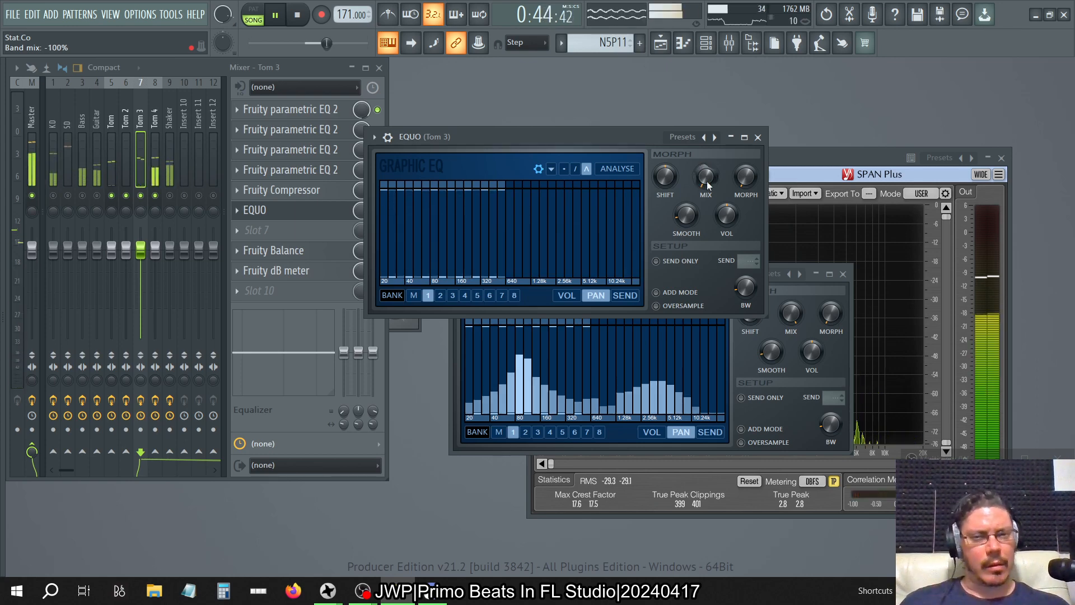
left_click_drag(706, 181, 707, 181)
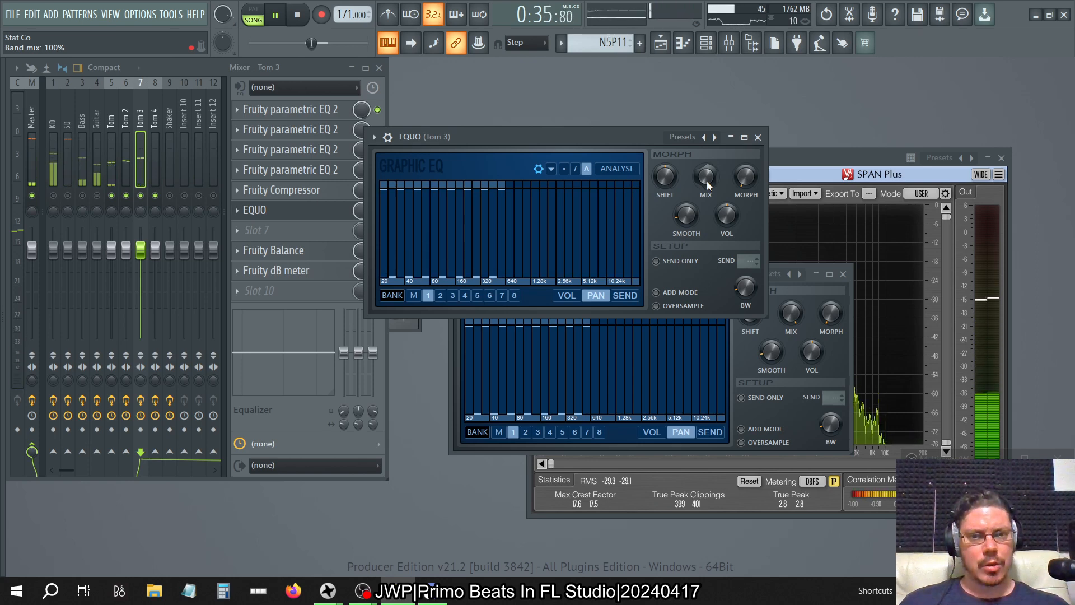
left_click(759, 138)
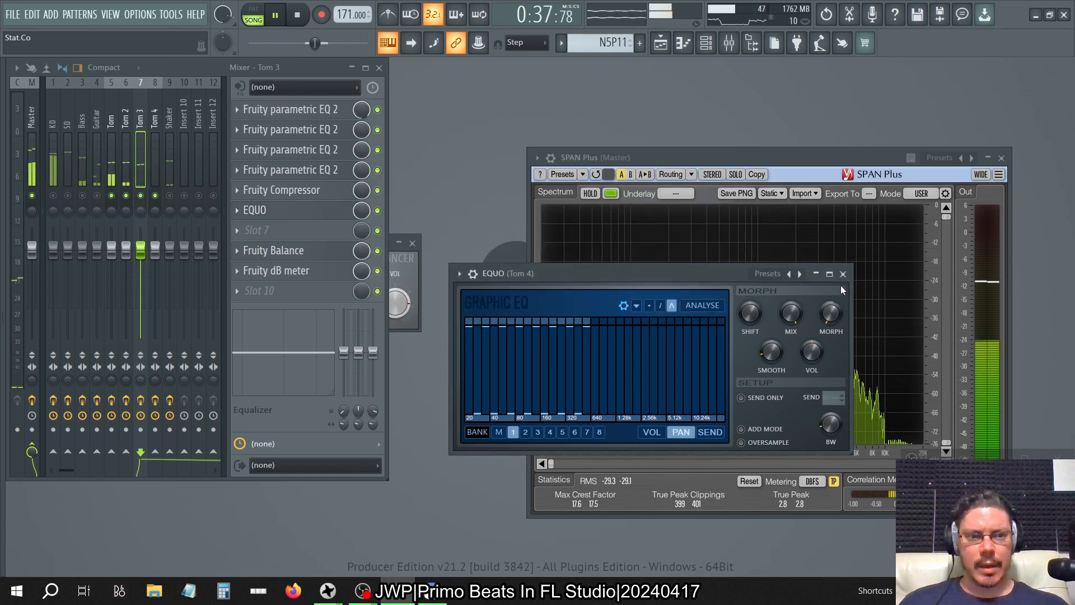
left_click(842, 274)
key("space")
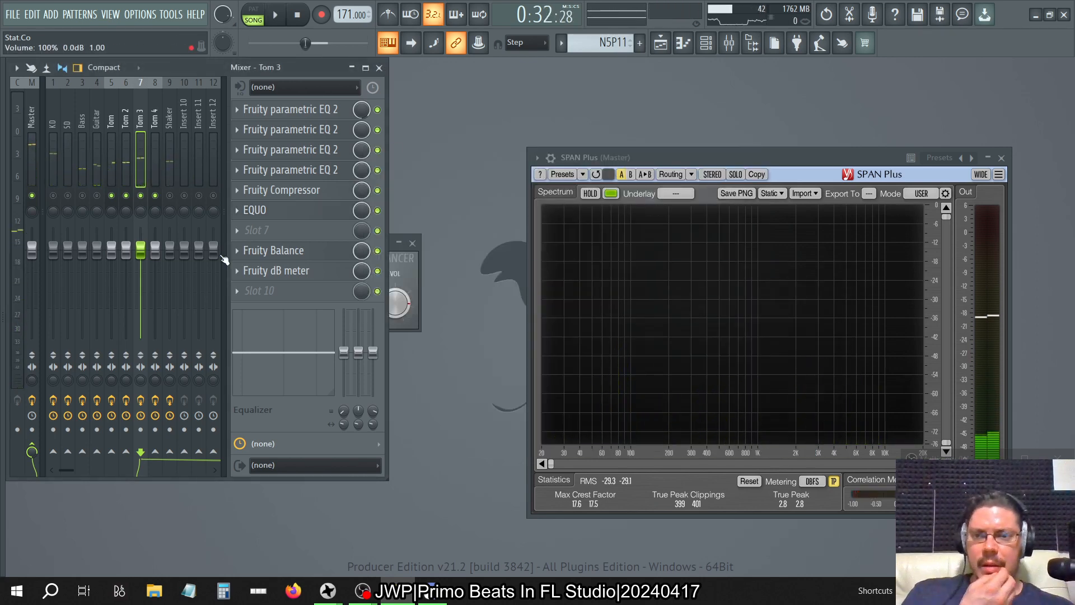
- Close the leftover Fruity Balance window and inspect the effect slots of the mixer tracks from Tom through Shaker
left_click(412, 243)
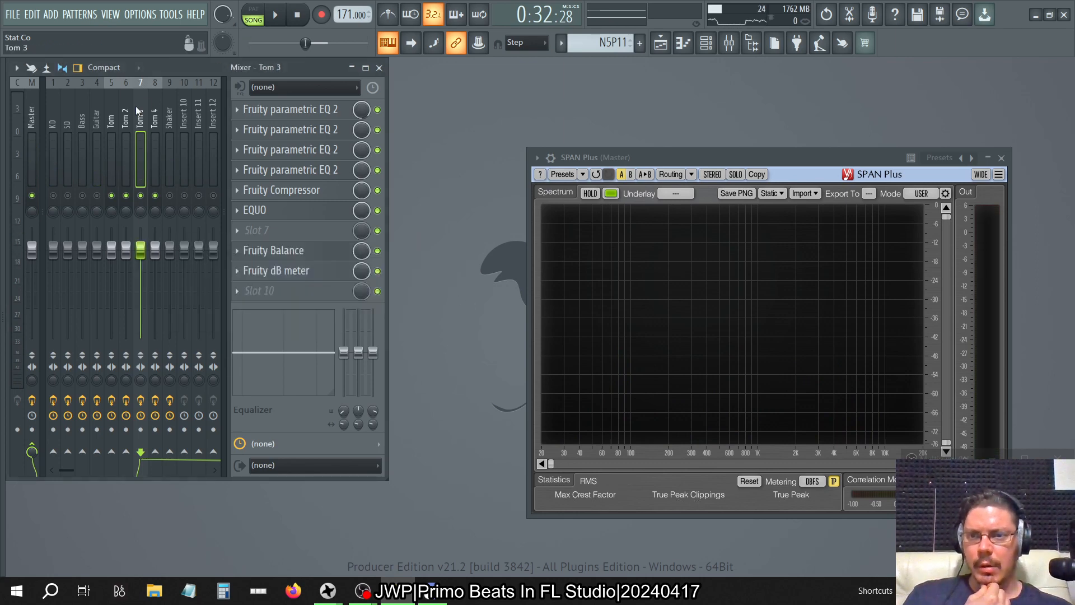
left_click(114, 109)
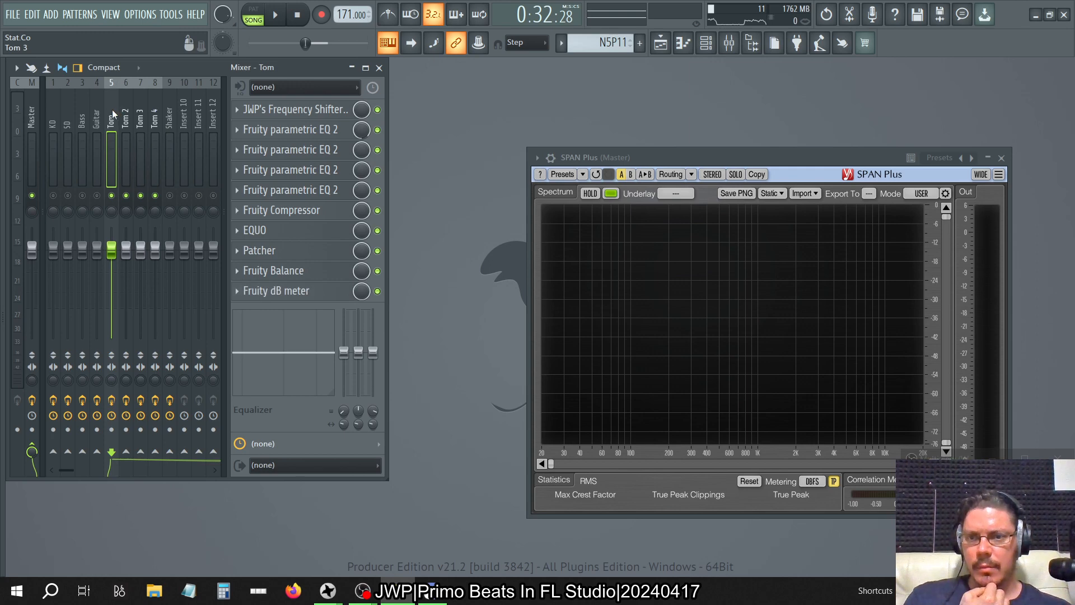
left_click_drag(112, 109, 169, 119)
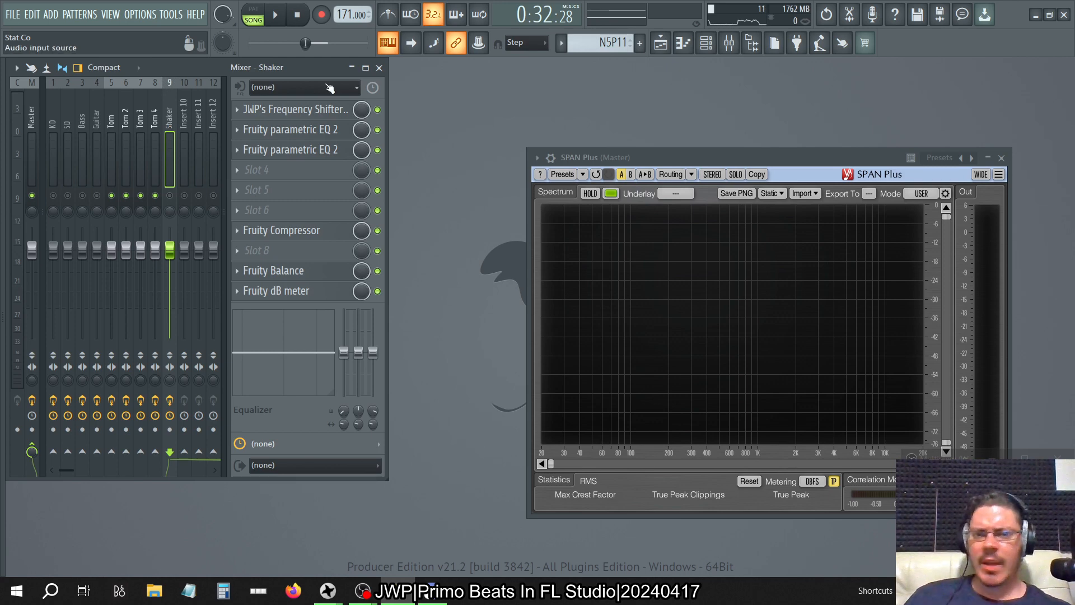
- Play the song briefly, and view the volume and pan band settings in the Tom 4 EQUO
left_click(277, 18)
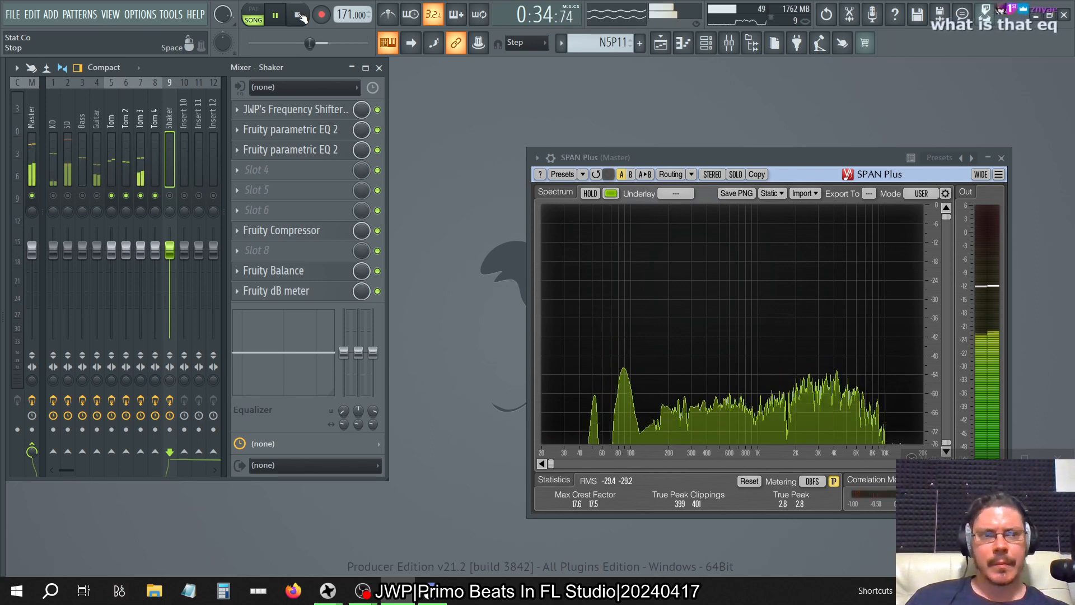
left_click(301, 18)
left_click(158, 115)
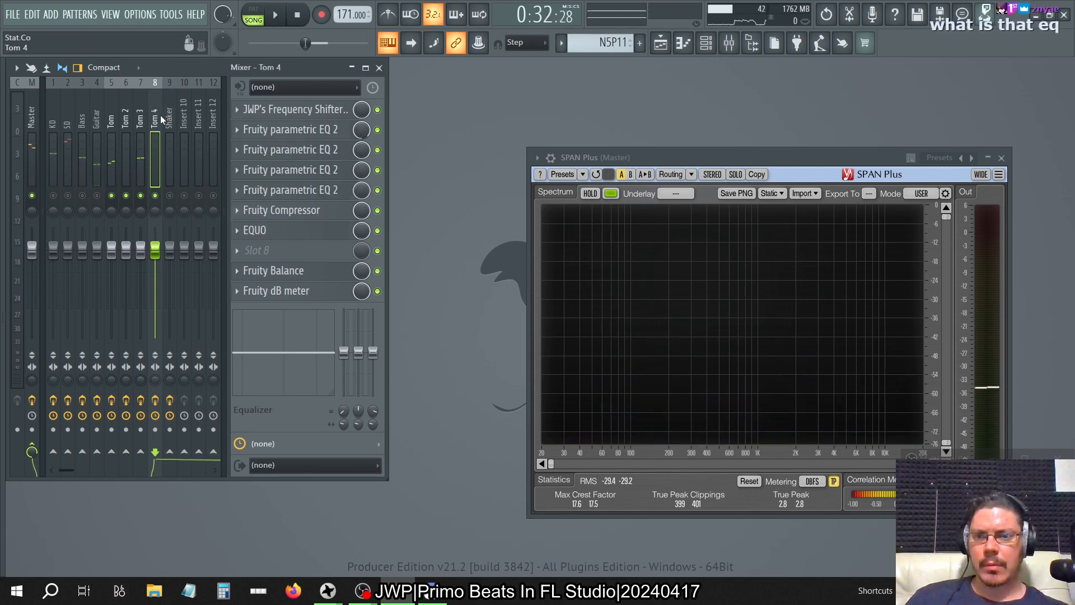
left_click(291, 230)
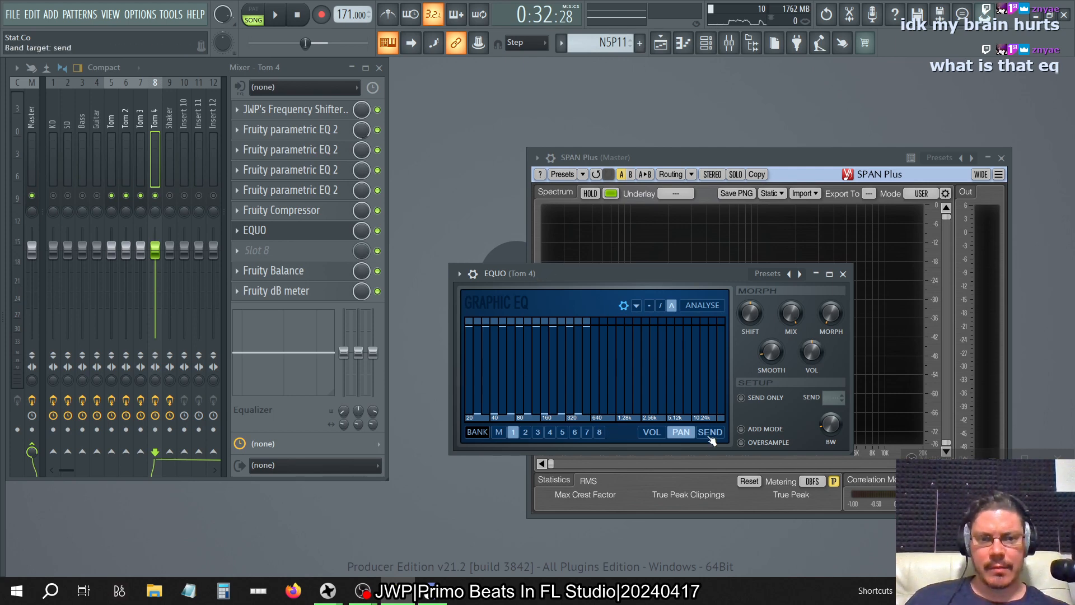
left_click(656, 437)
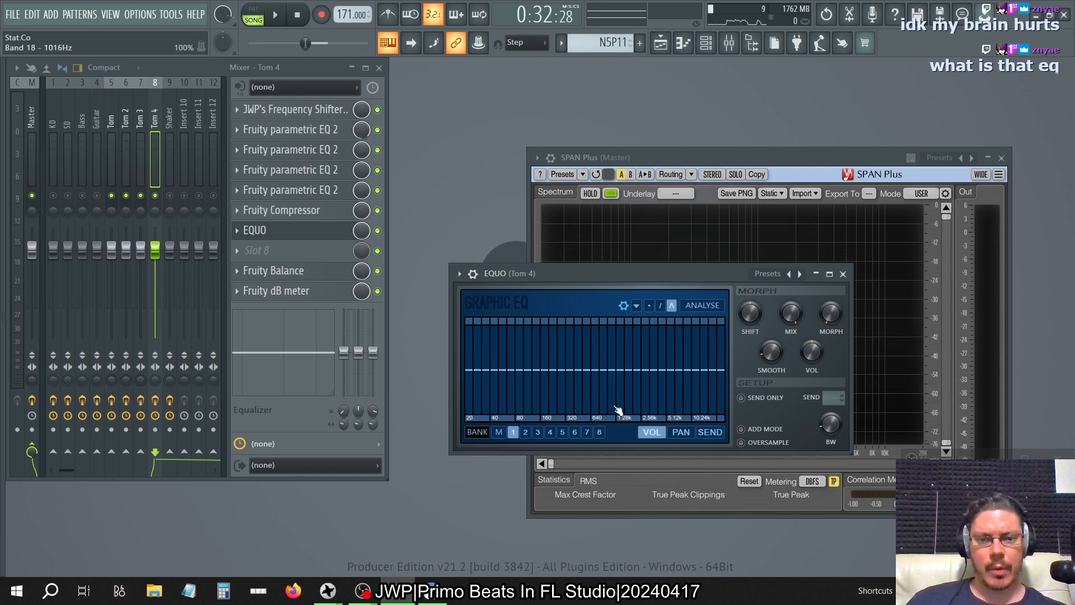
left_click(680, 431)
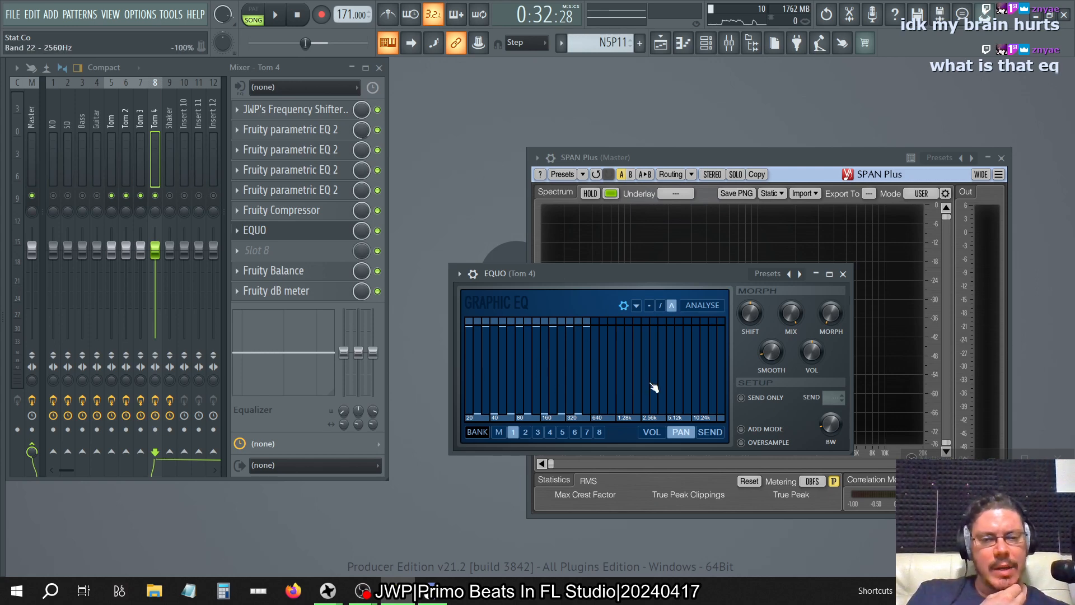
- Load the VST3 effect Sweet Spots - Toms Floor from the installed effects into slot 8 of the Tom 4 track
key("alt+F8")
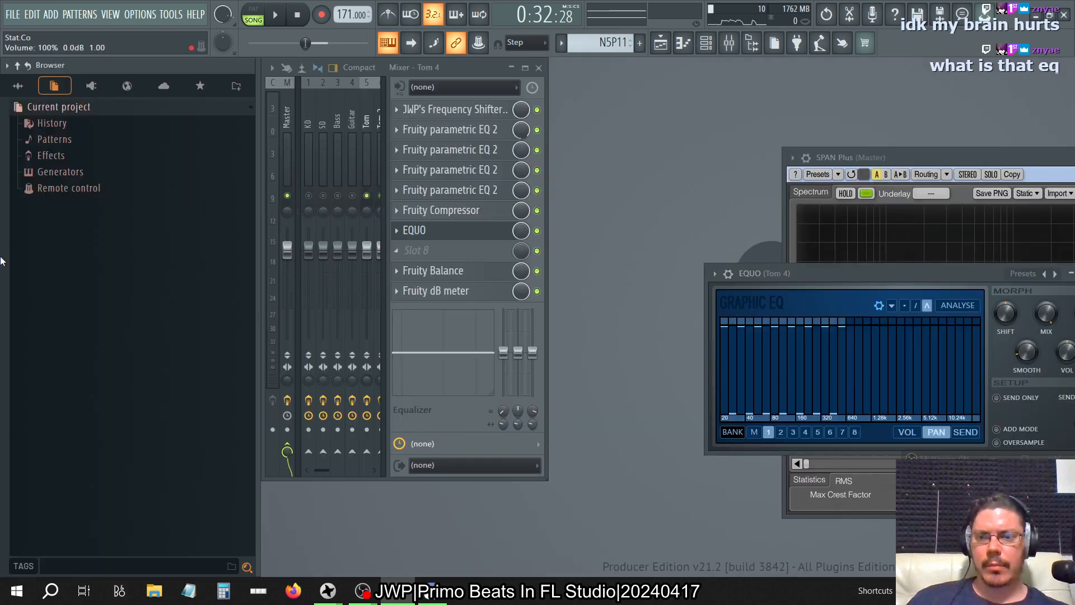
left_click(96, 87)
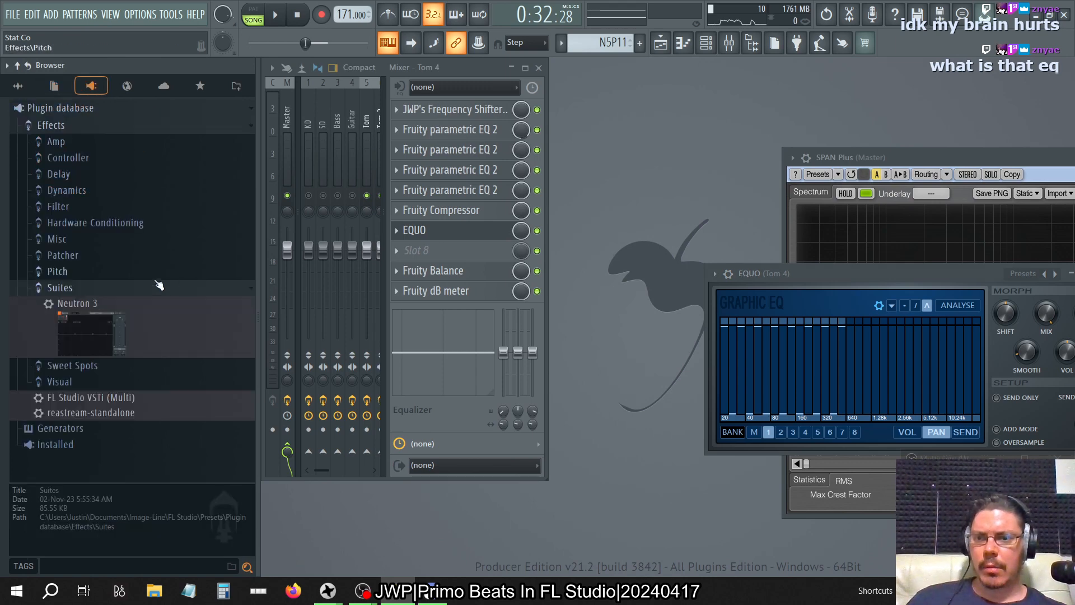
left_click(117, 127)
left_click(109, 158)
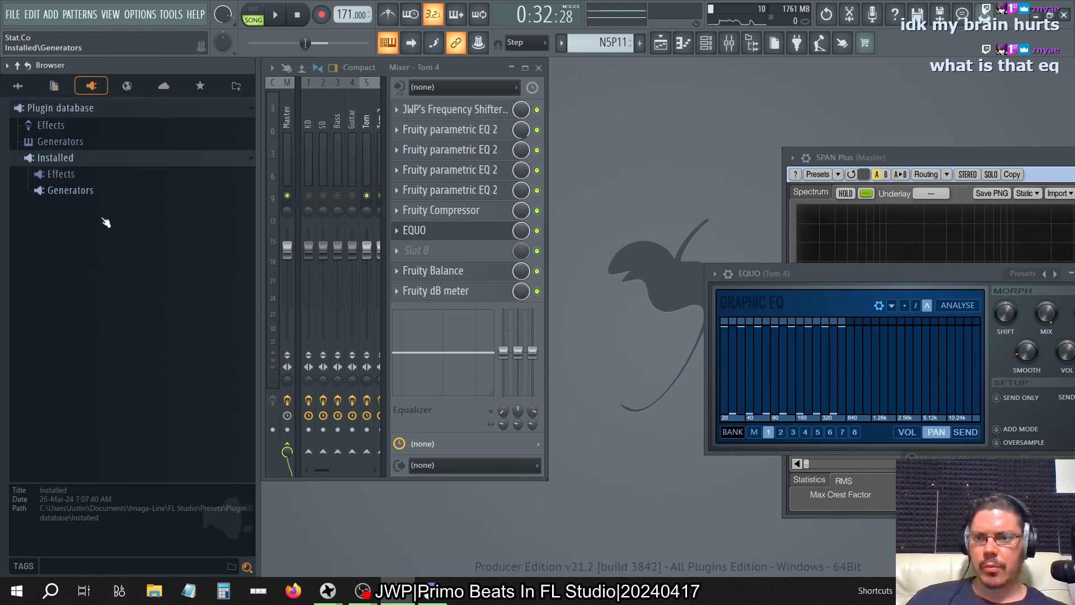
left_click(95, 175)
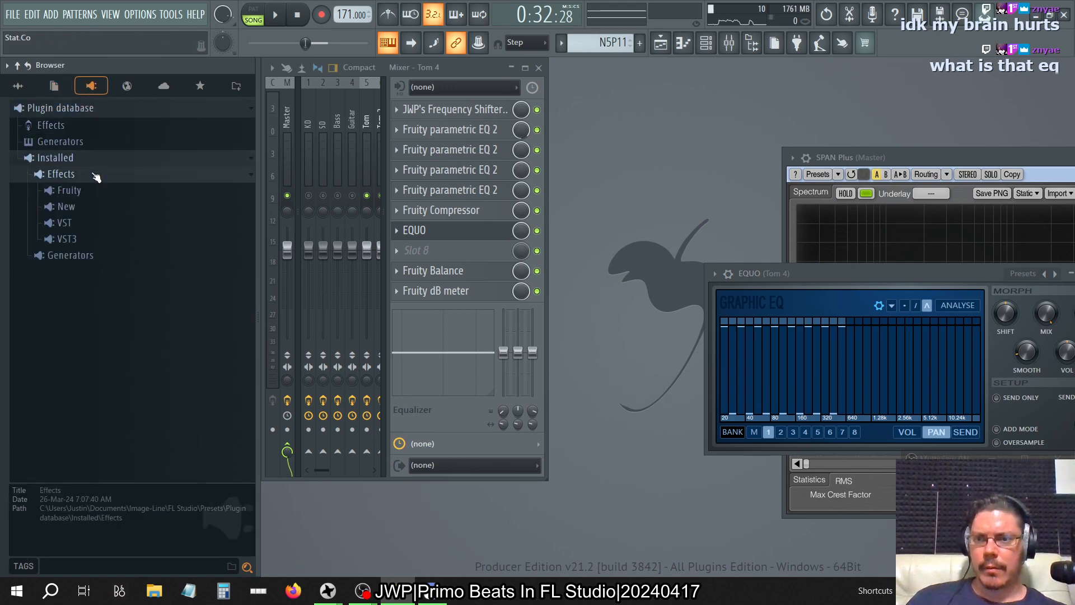
left_click(112, 239)
scroll(146, 269, "down", 15)
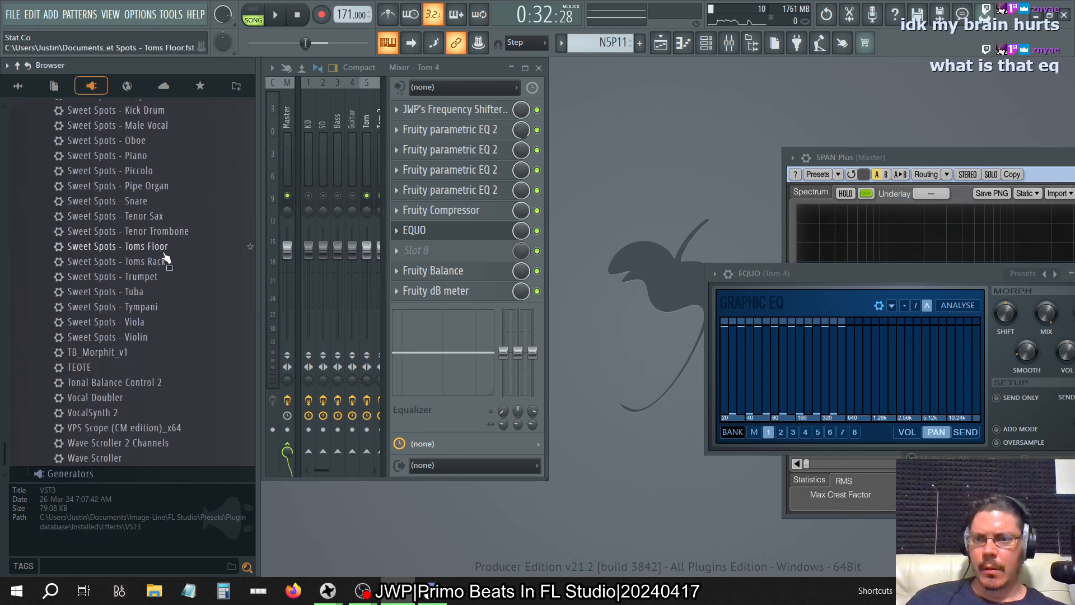
left_click_drag(164, 252, 425, 250)
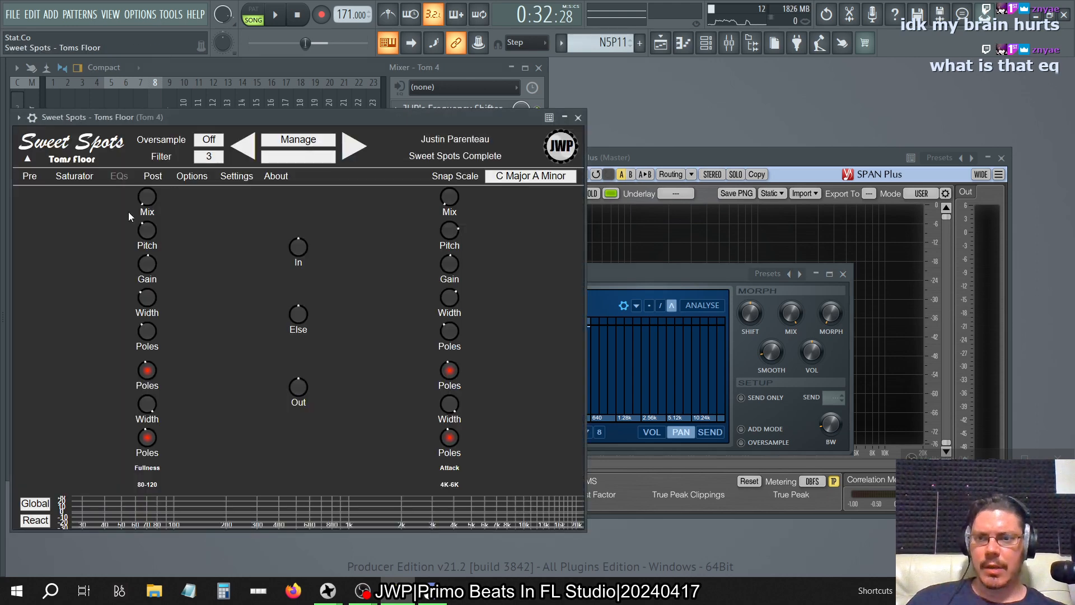
- View the Pre page of Sweet Spots with its Pan Bands switch, and sweep the Tom 4 EQUO band mix for comparison
left_click(31, 175)
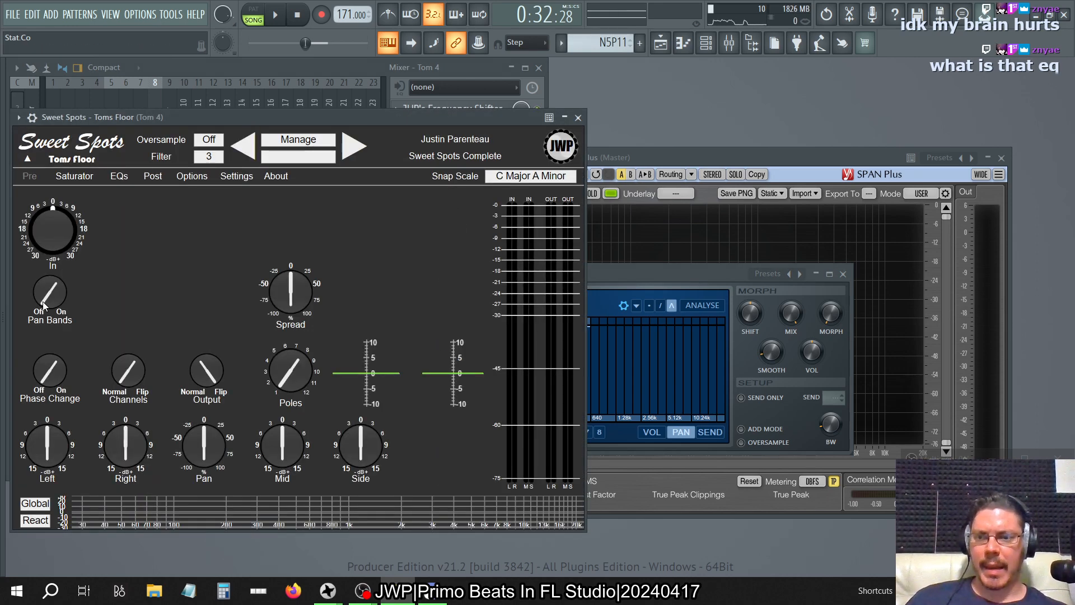
left_click(645, 318)
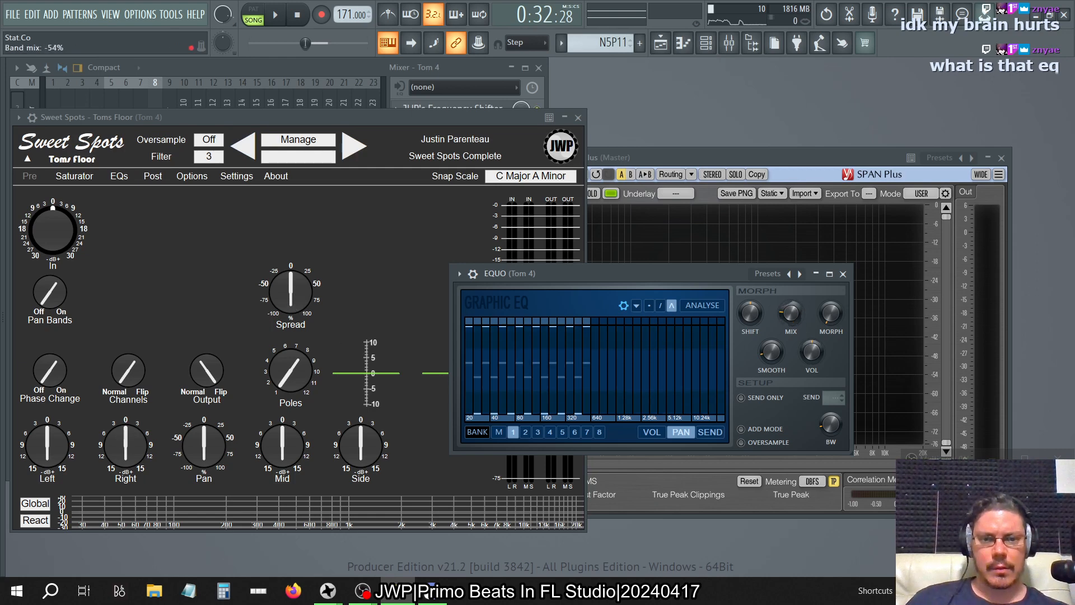
left_click_drag(791, 313, 791, 403)
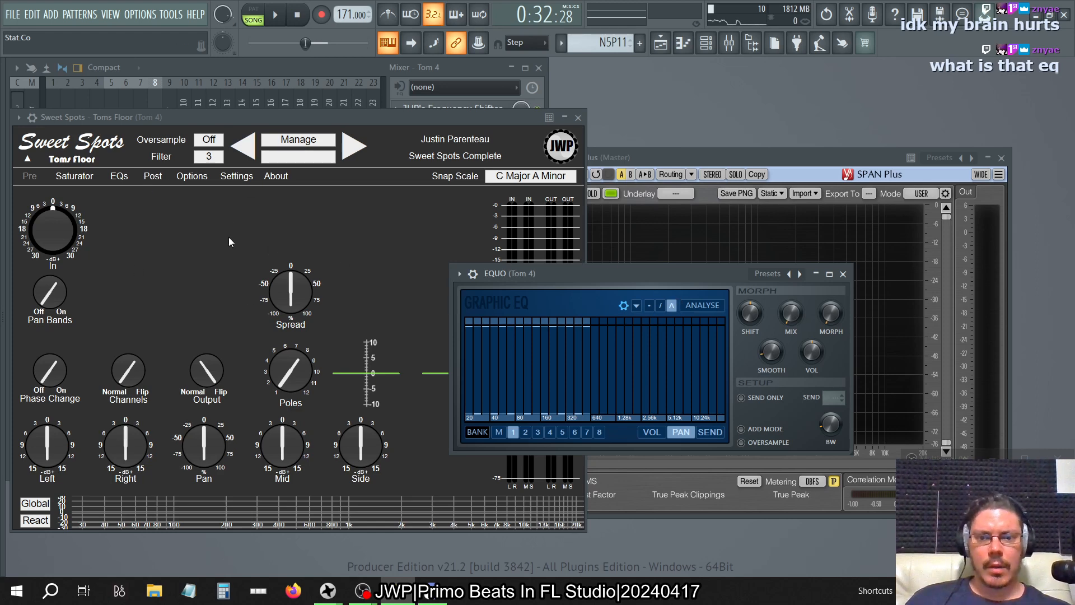
- Look through the Saturator, Options and Post pages of Sweet Spots - Toms Floor
left_click(119, 177)
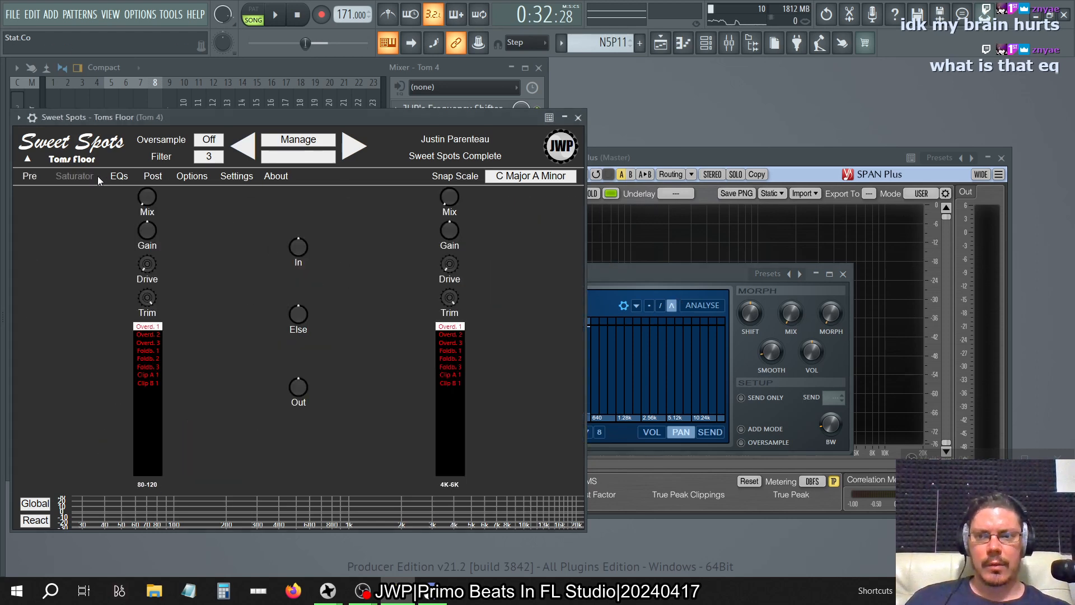
left_click(158, 179)
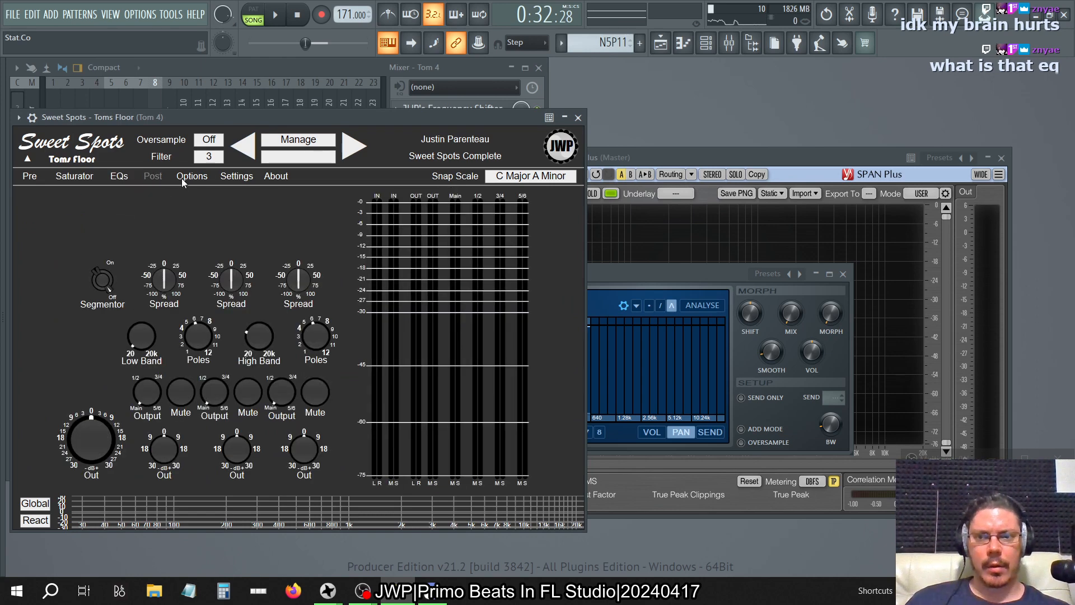
left_click(188, 179)
left_click(147, 178)
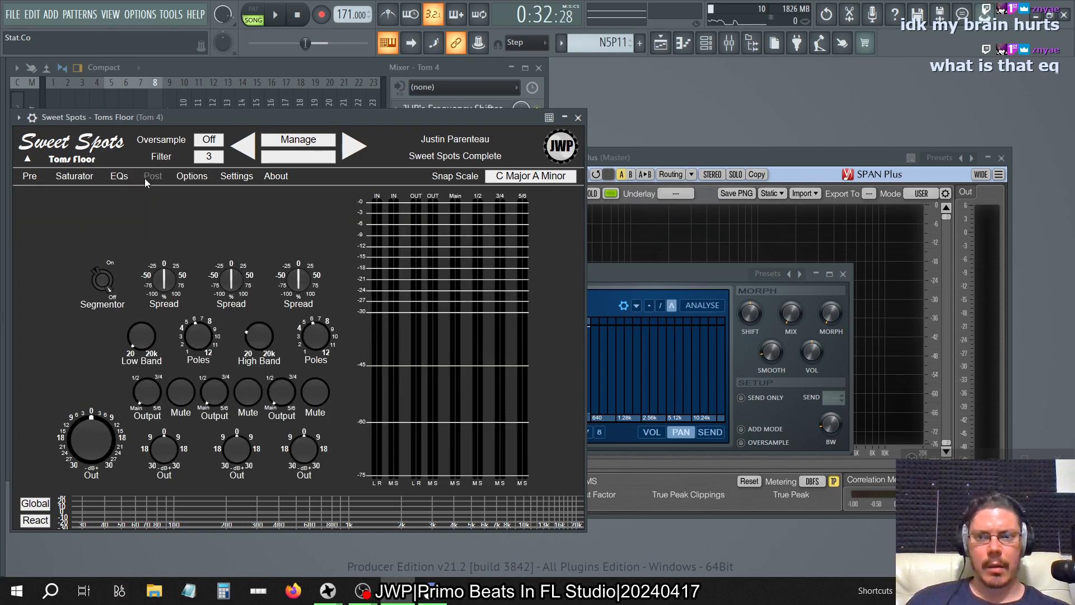
- Close the Sweet Spots and EQUO windows, and delete Sweet Spots - Toms Floor from slot 8 of Tom 4
left_click(578, 118)
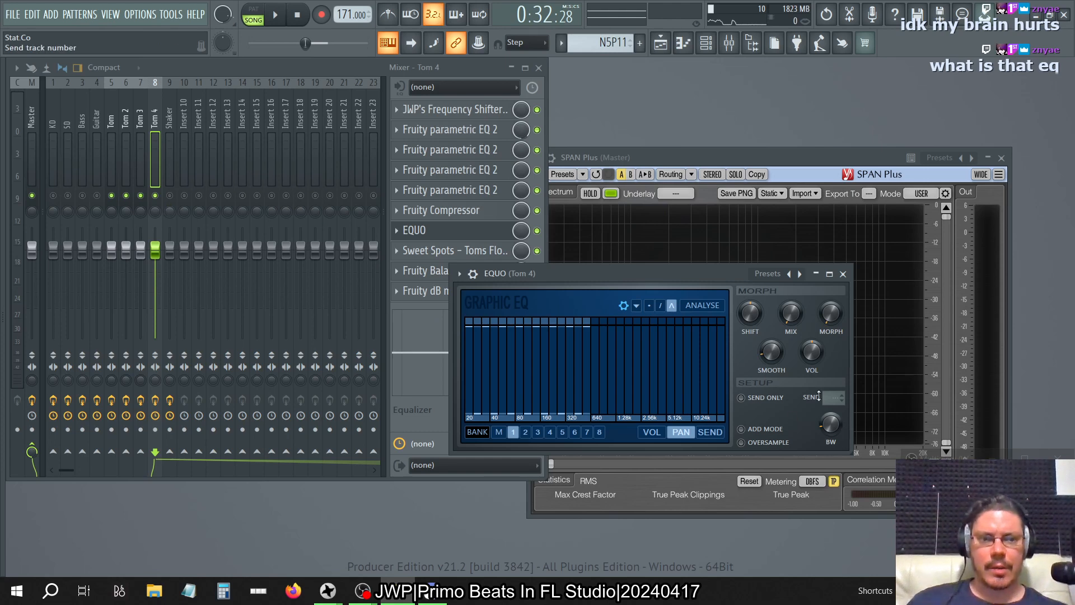
left_click(843, 274)
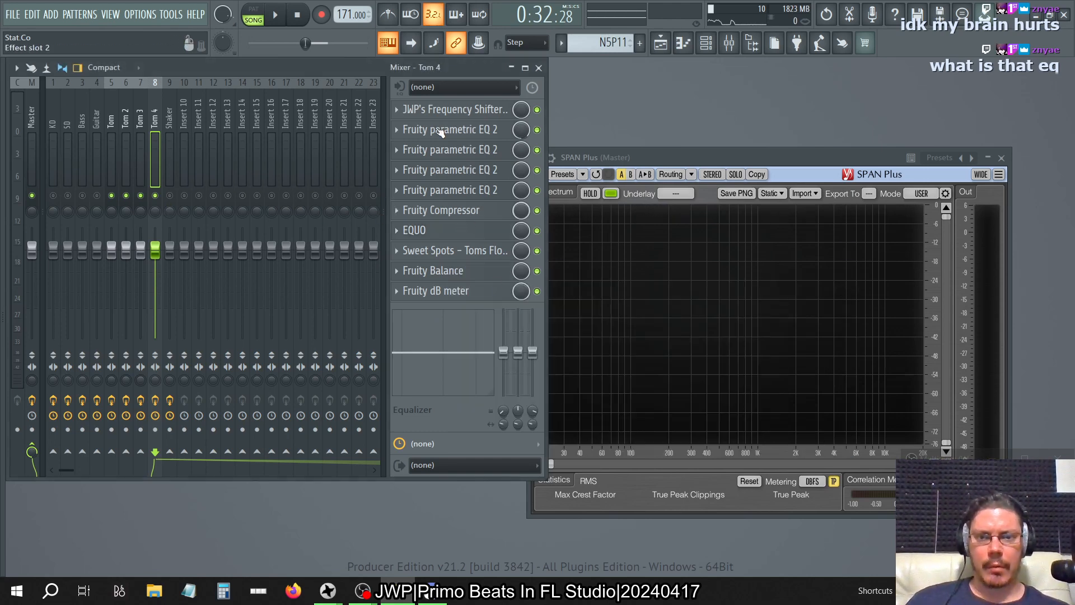
left_click(396, 251)
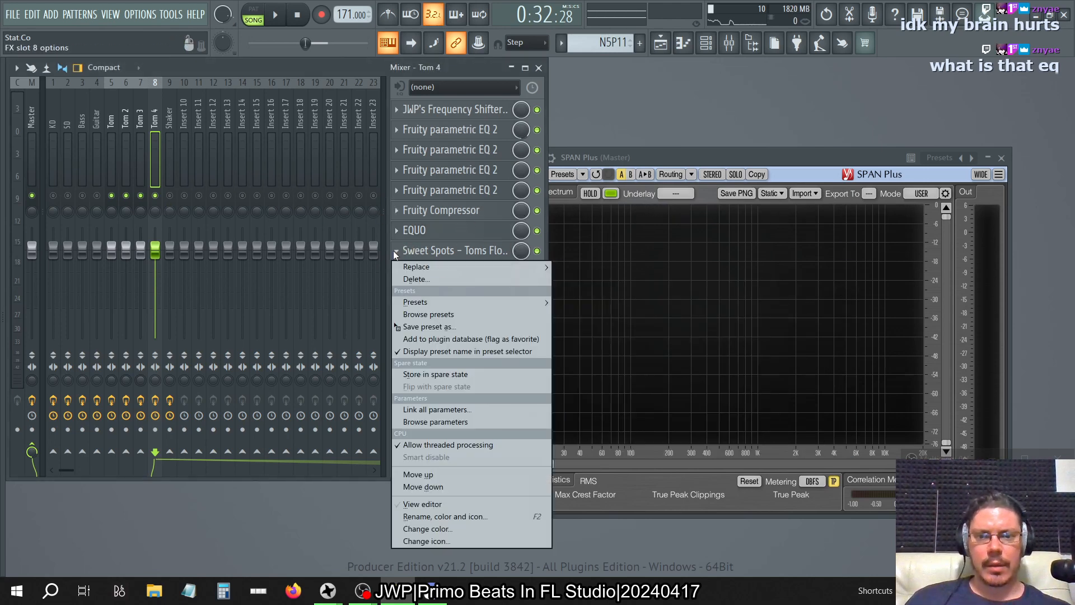
left_click(423, 280)
left_click(583, 341)
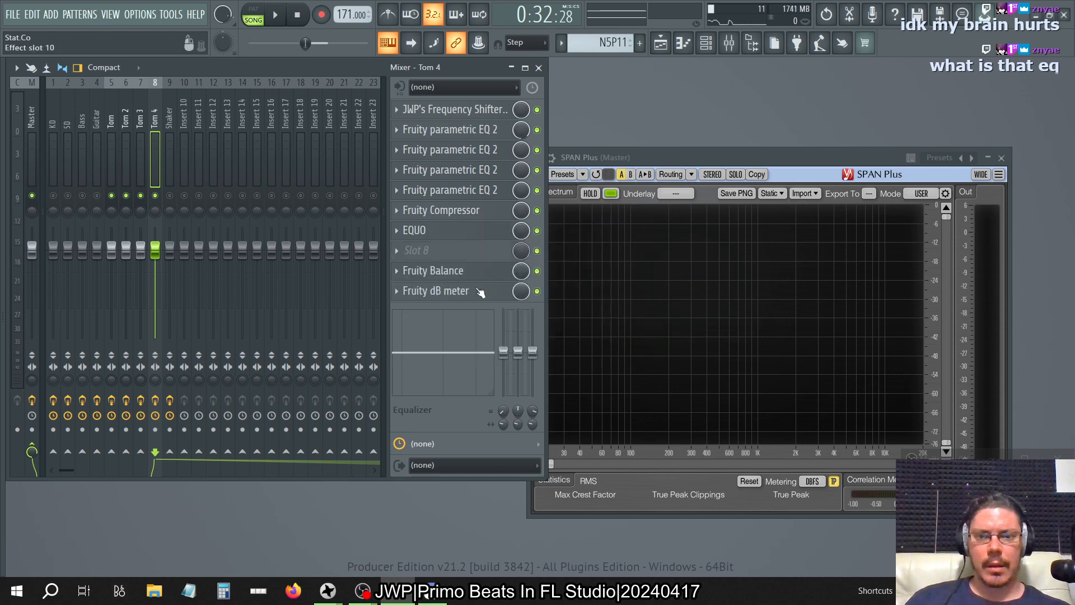
- Check the Tom 4 EQUO's pan bands once more, close it, and examine the effect slots of the tom tracks
left_click(431, 232)
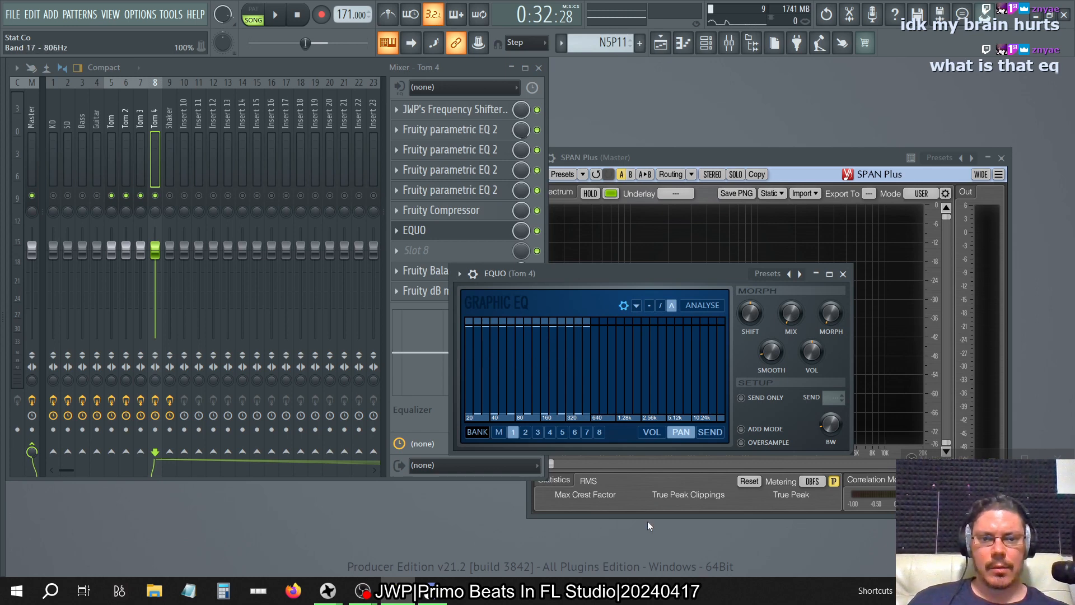
left_click(843, 273)
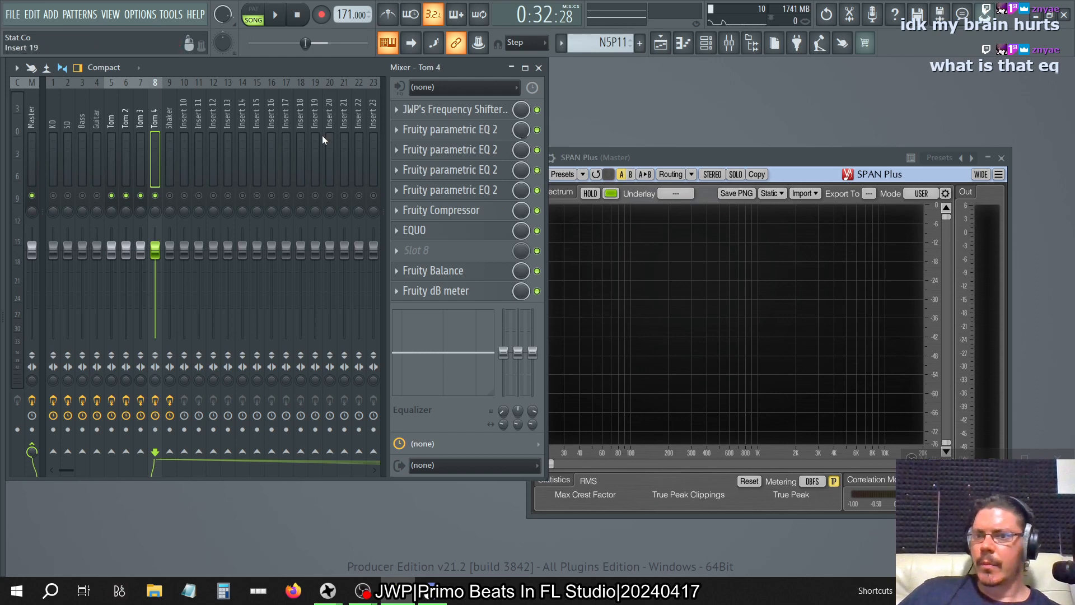
left_click(212, 113)
left_click(130, 110)
left_click(110, 118)
left_click(126, 120)
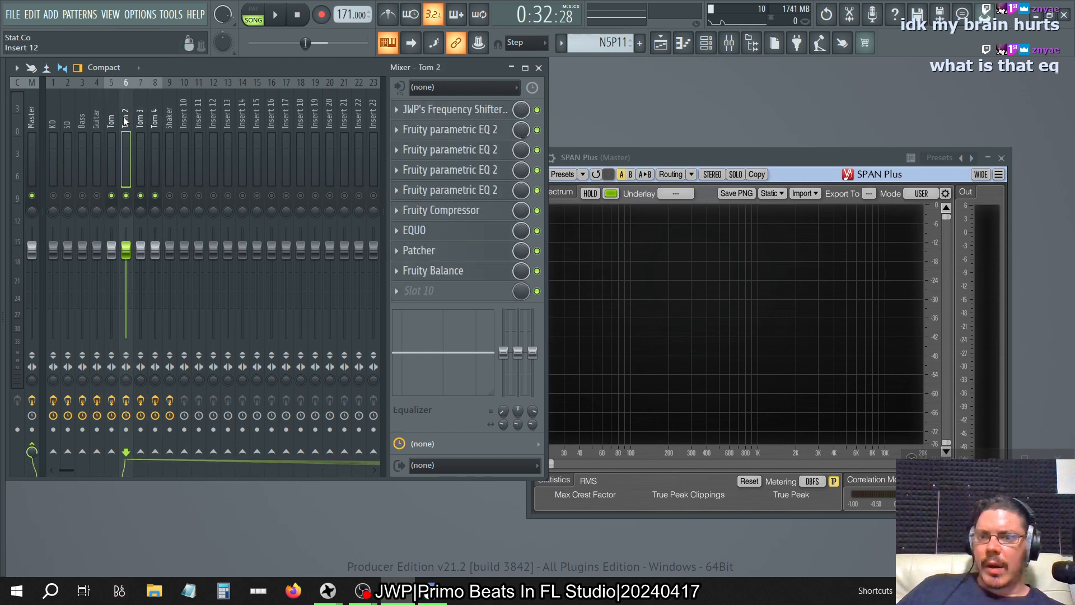
left_click(140, 119)
left_click(152, 120)
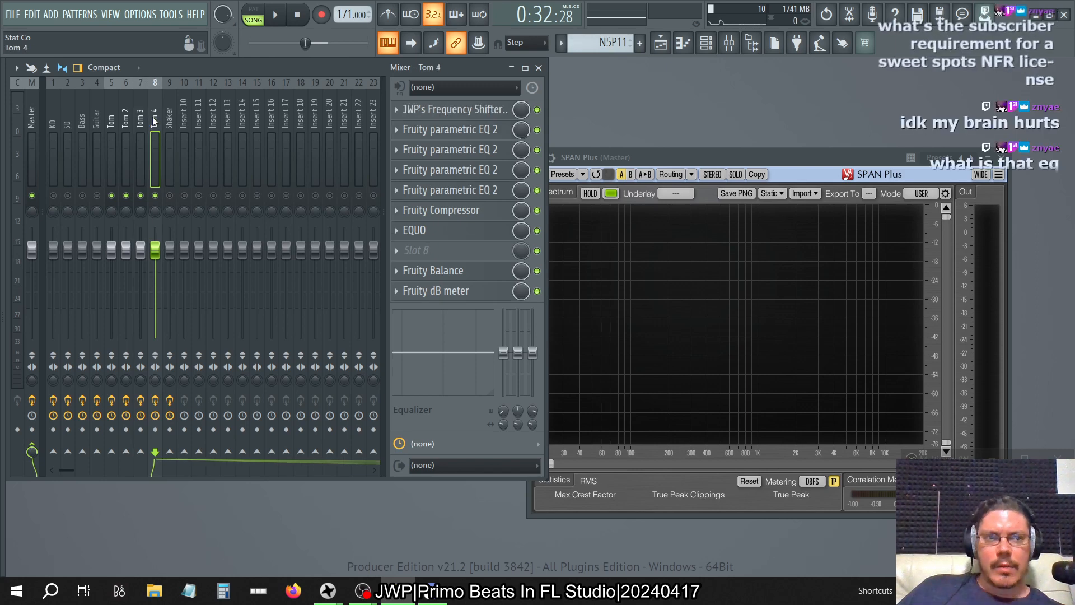
key("Left")
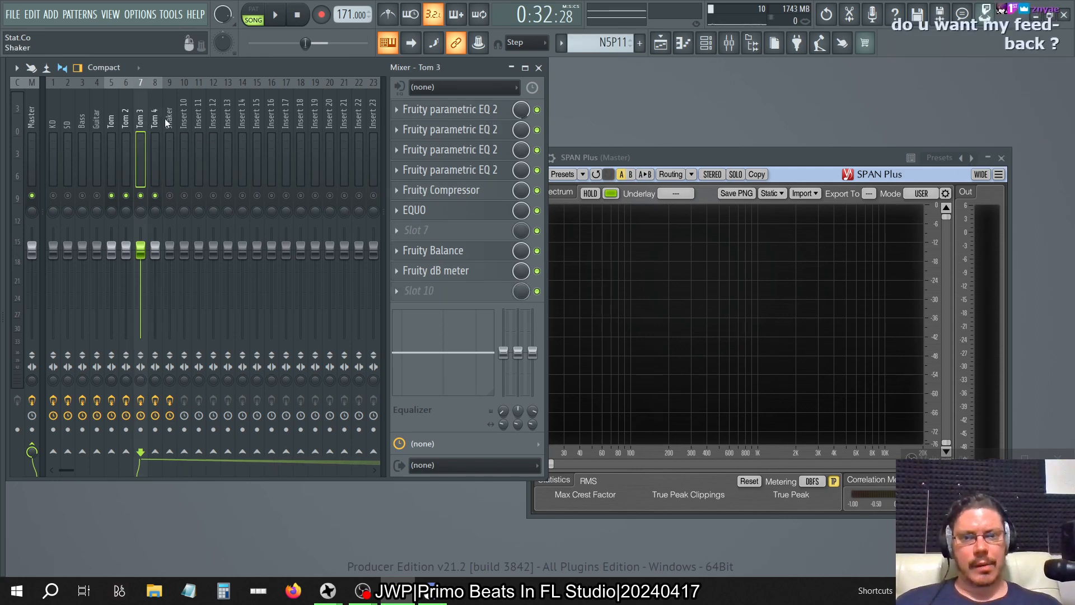
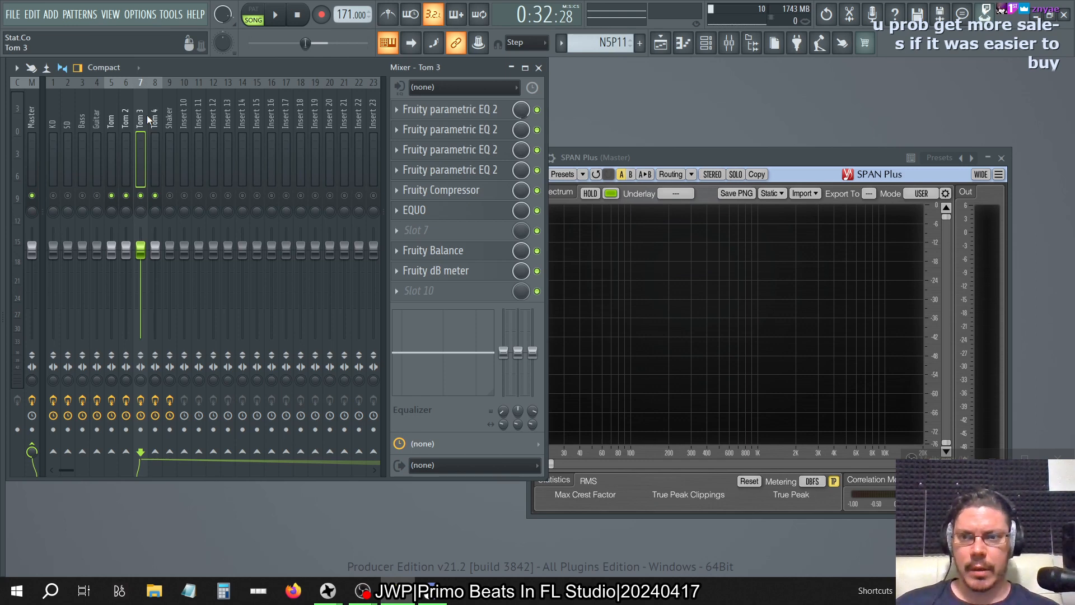
- Switch back and forth among the Tom, Tom 2, Tom 3 and Tom 4 tracks to compare their effect chains
left_click(155, 120)
left_click(140, 120)
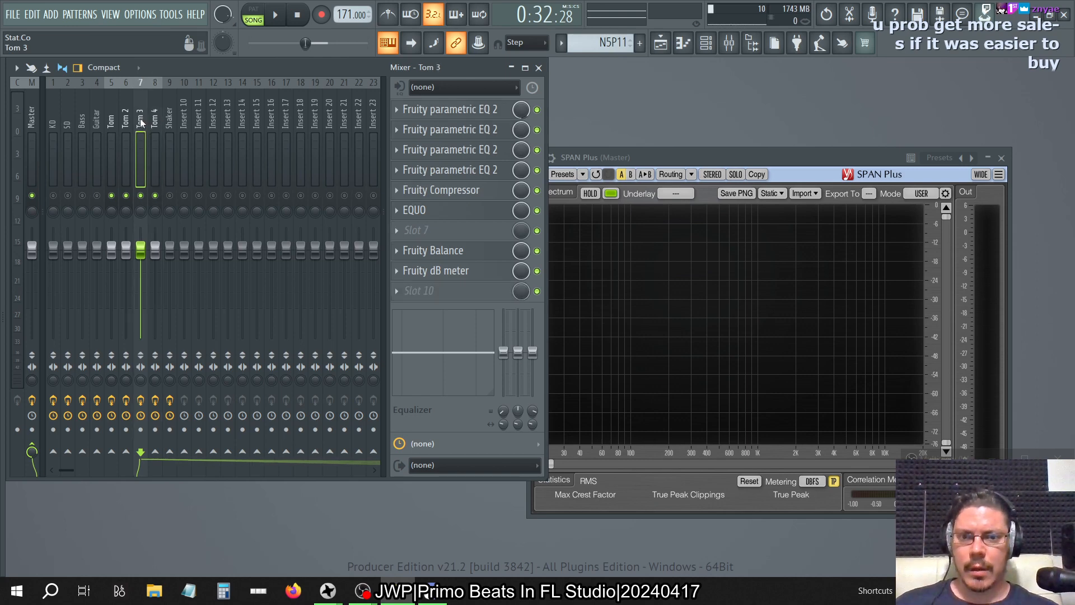
left_click(125, 120)
left_click(113, 121)
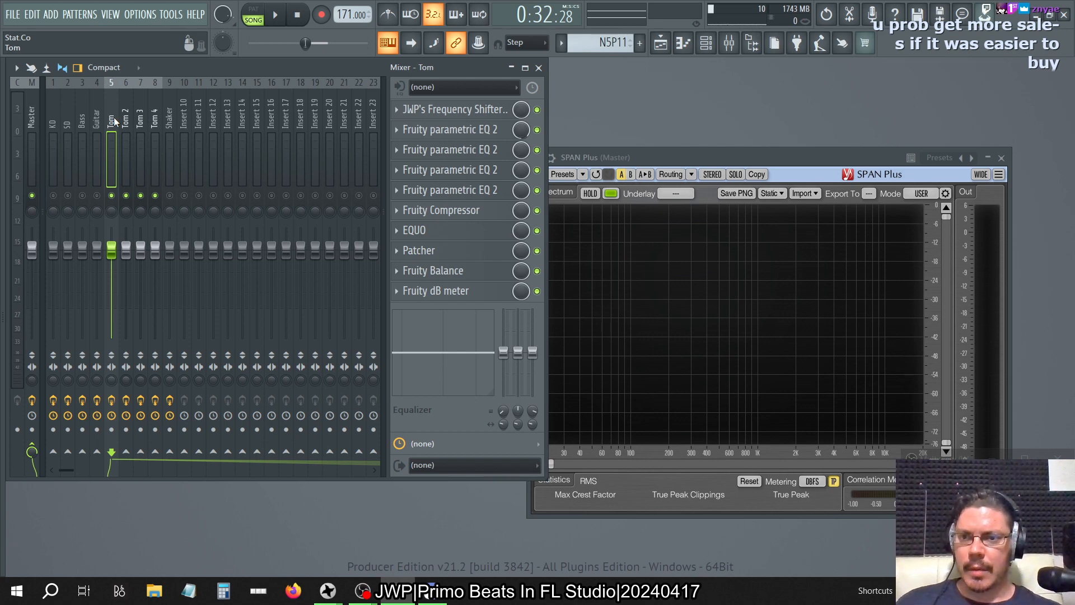
left_click(140, 121)
left_click(154, 121)
left_click(140, 124)
left_click(126, 128)
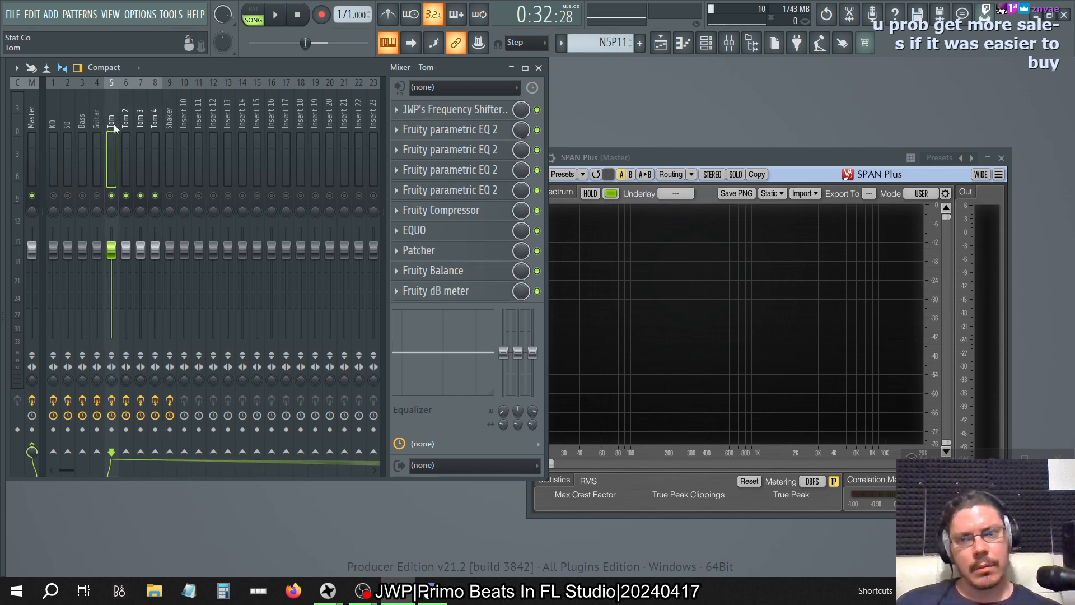
left_click(126, 123)
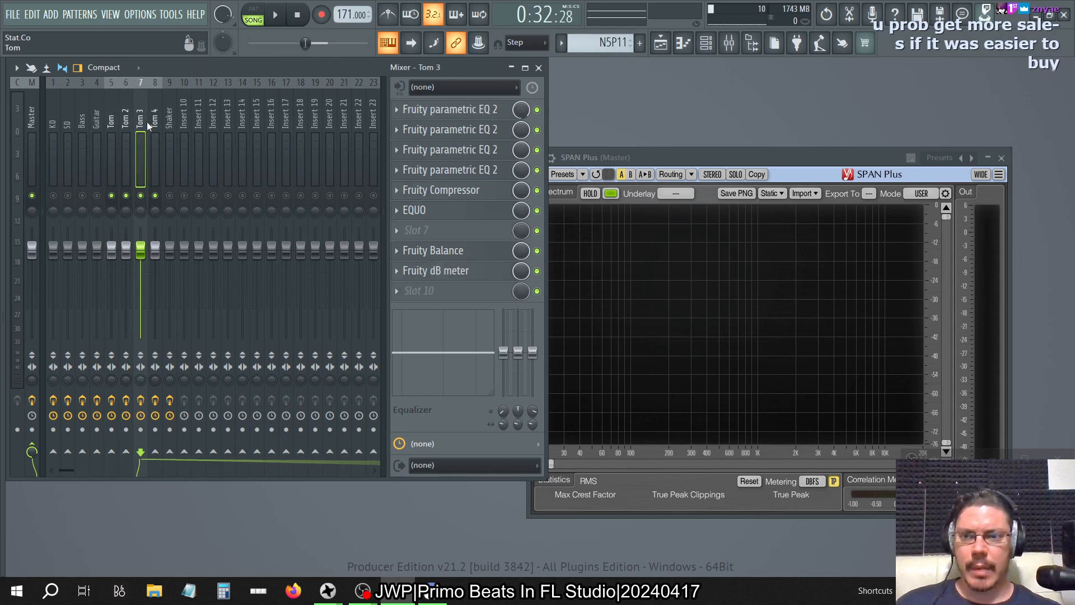
left_click(154, 123)
left_click(126, 128)
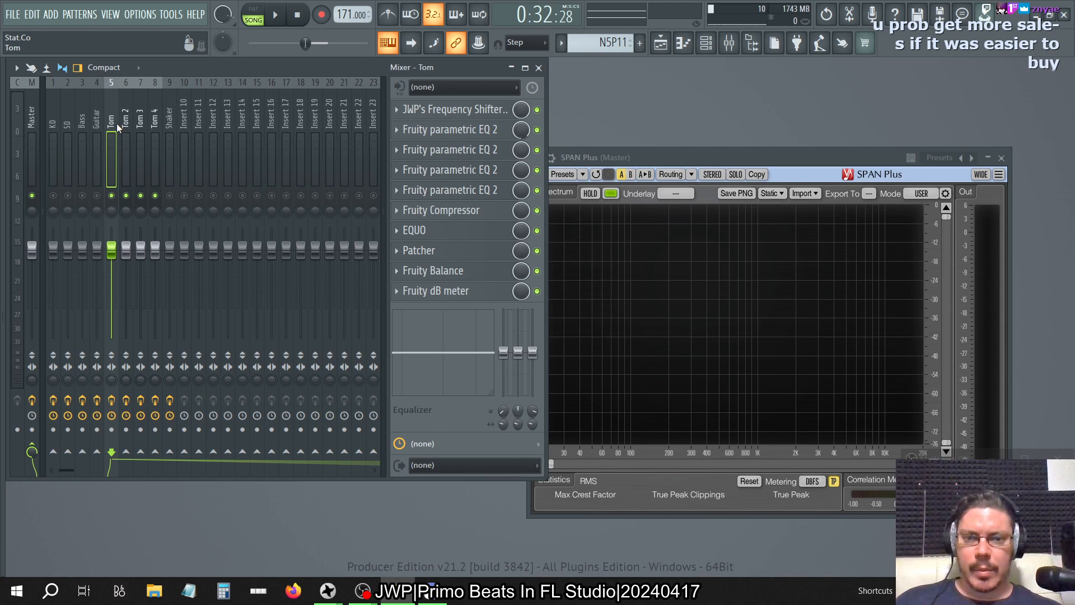
- Play back the song briefly, then switch among Tom, Tom 2, Tom 3 and Tom 4 to compare their effect chains again
key("space")
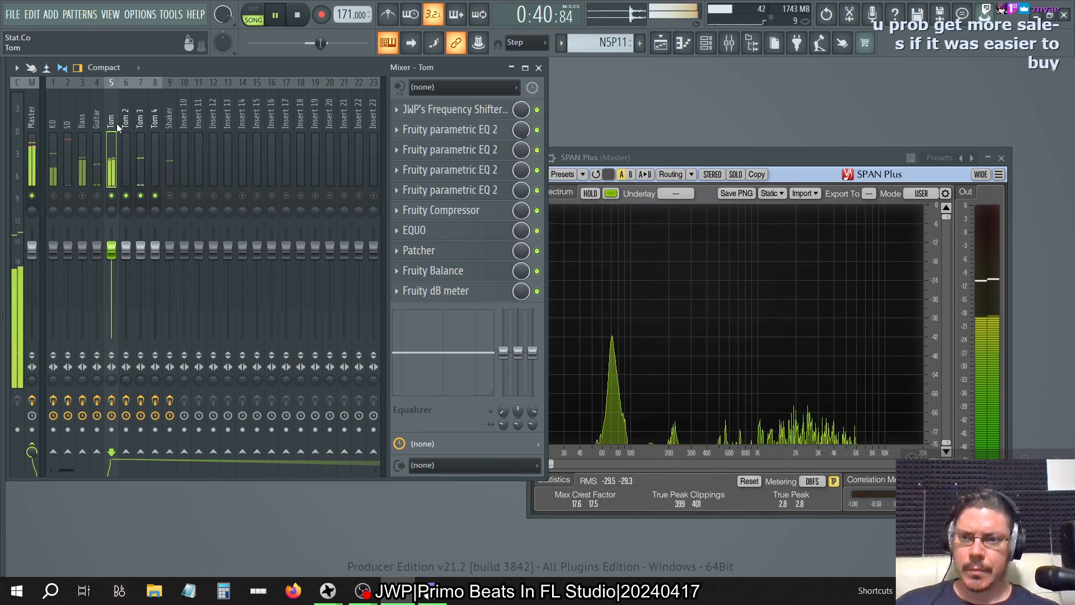
key("space")
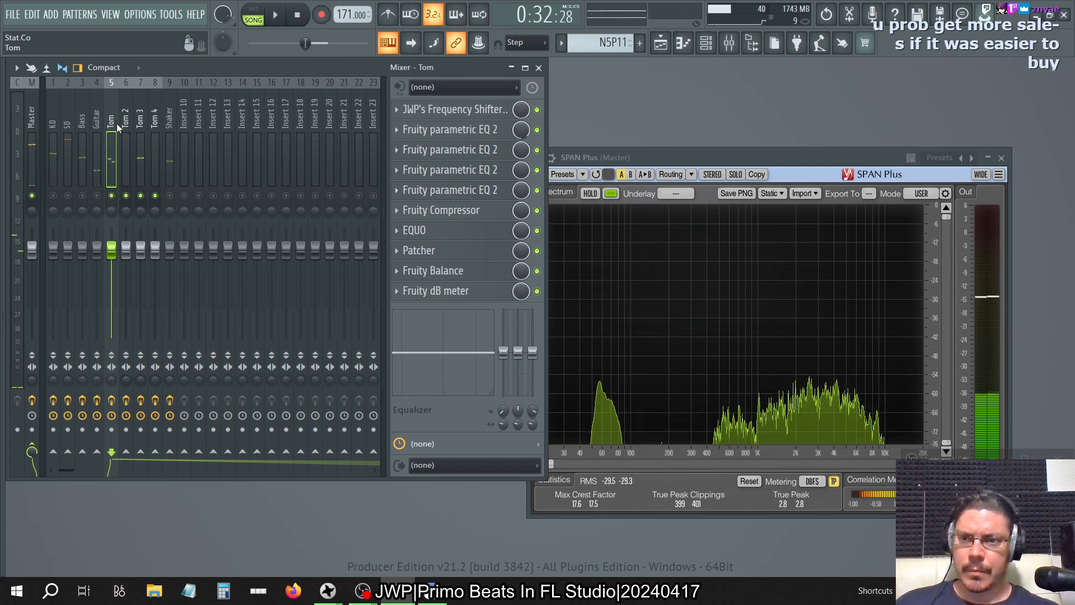
left_click(135, 127)
left_click(122, 120)
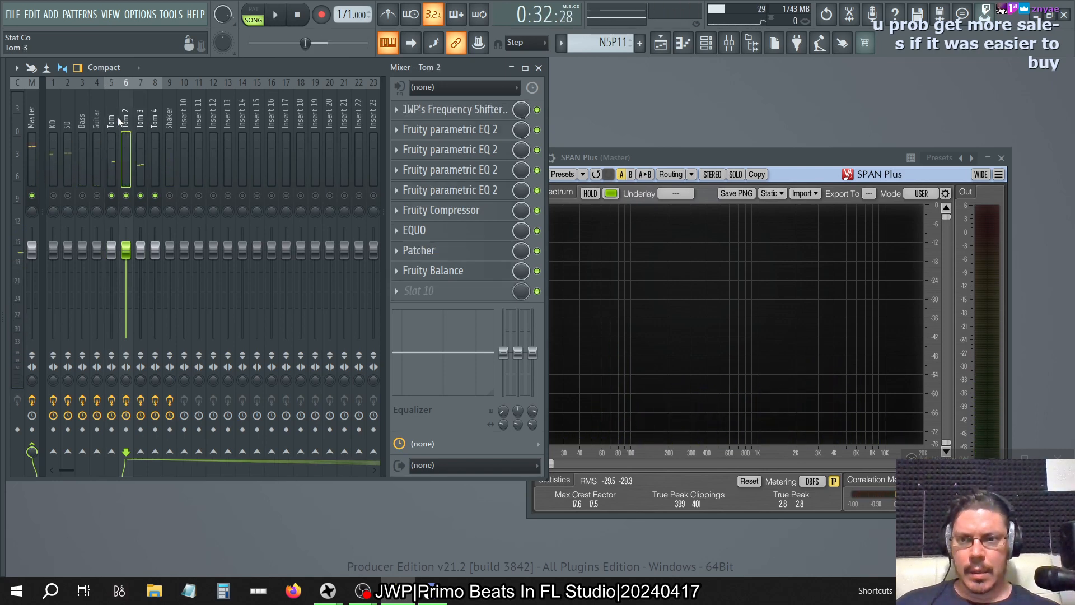
left_click(125, 121)
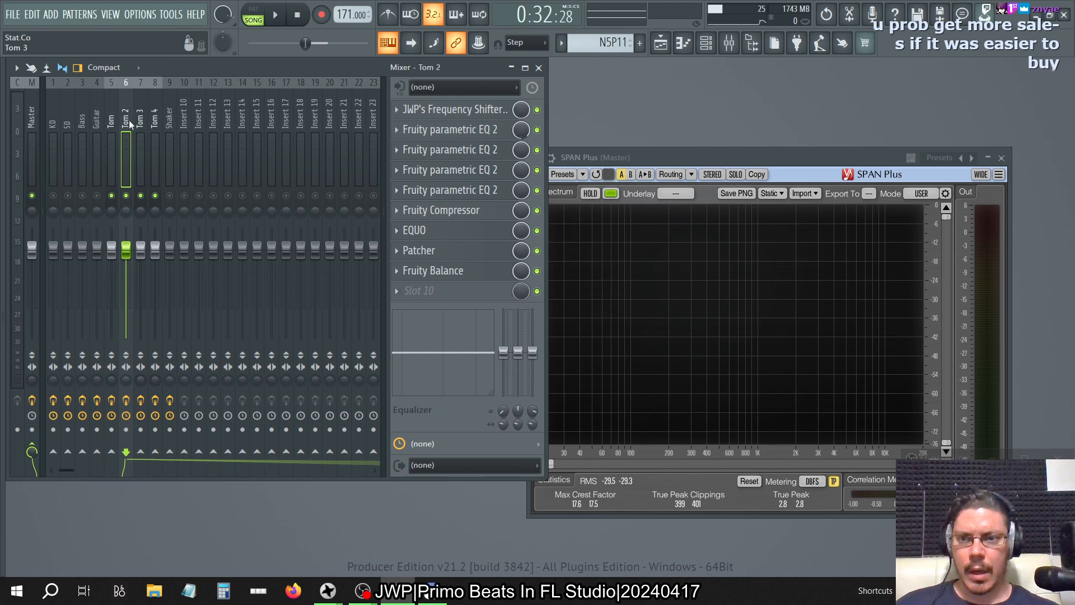
left_click(140, 120)
left_click(156, 121)
left_click(146, 124)
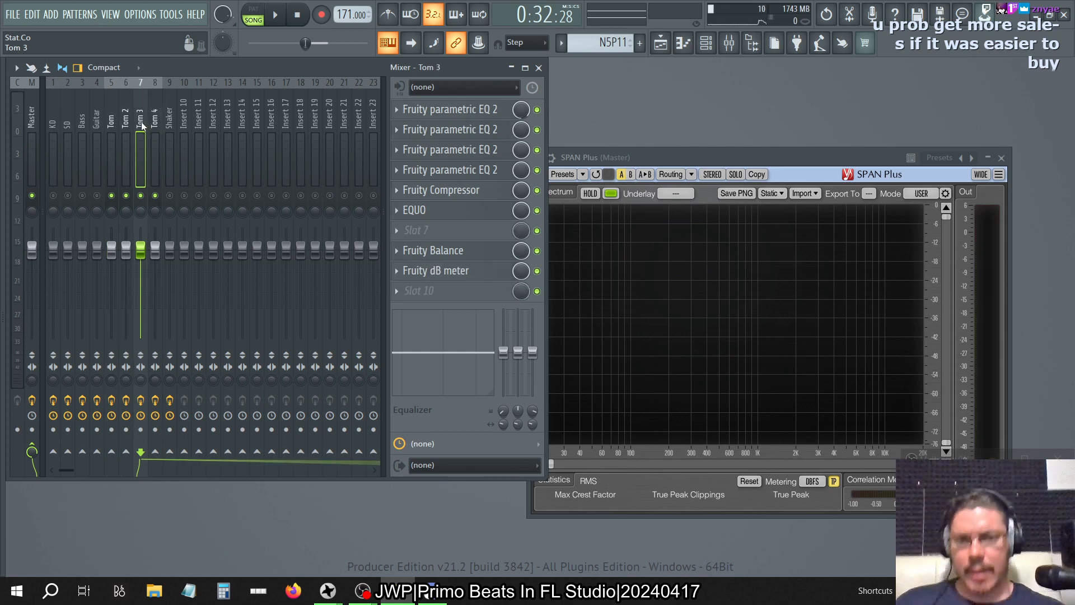
left_click(115, 124)
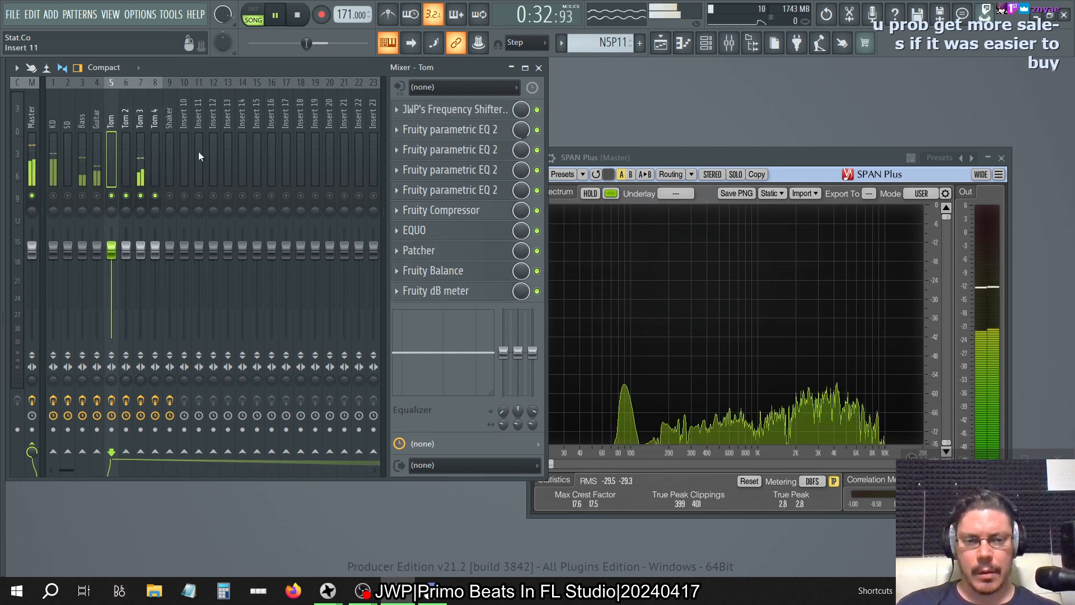
- Check the playing toms in the master's SPAN Plus spectrum and examine the Master, Tom and Tom 2 effect chains
left_click(680, 158)
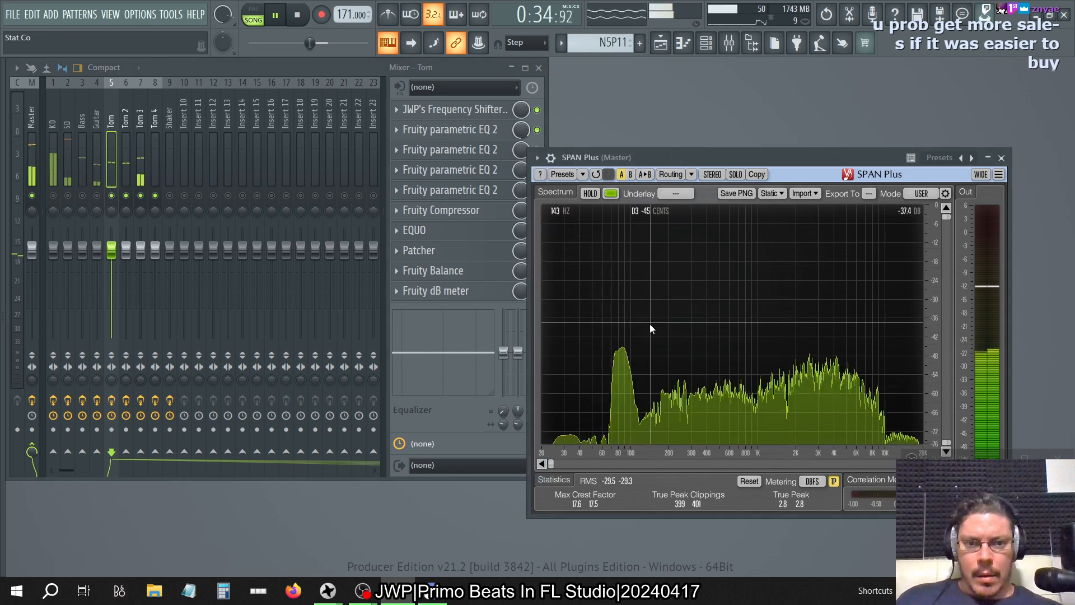
left_click(32, 108)
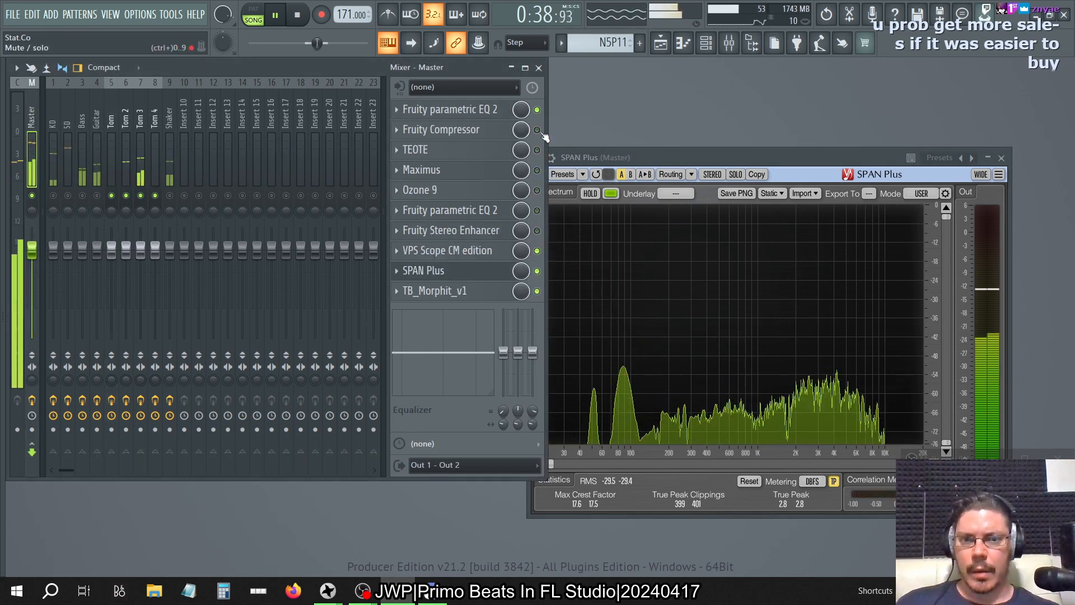
left_click(110, 119)
left_click(123, 120)
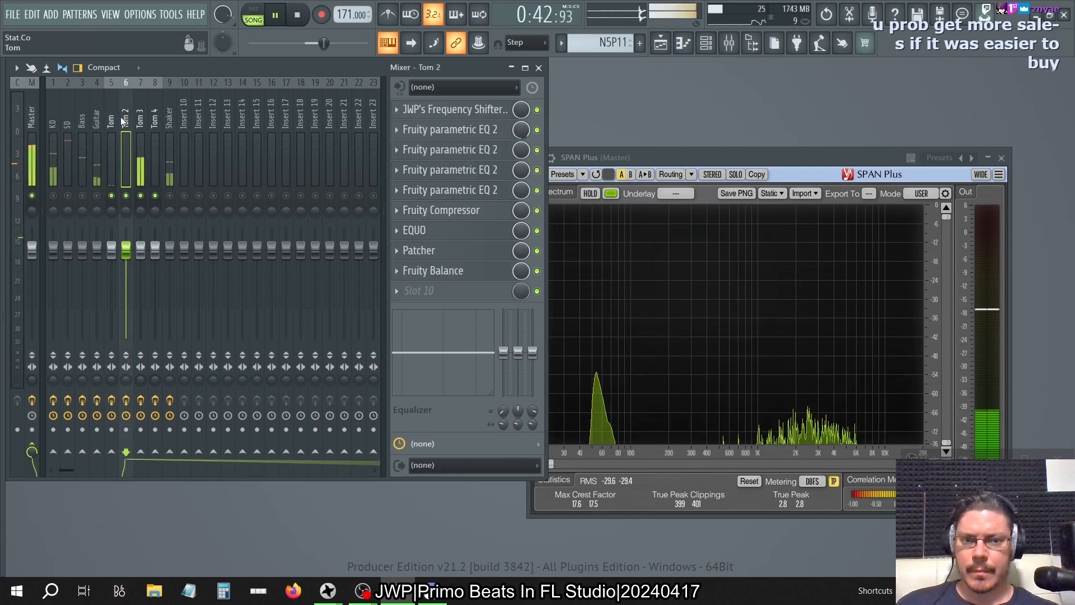
left_click(109, 117)
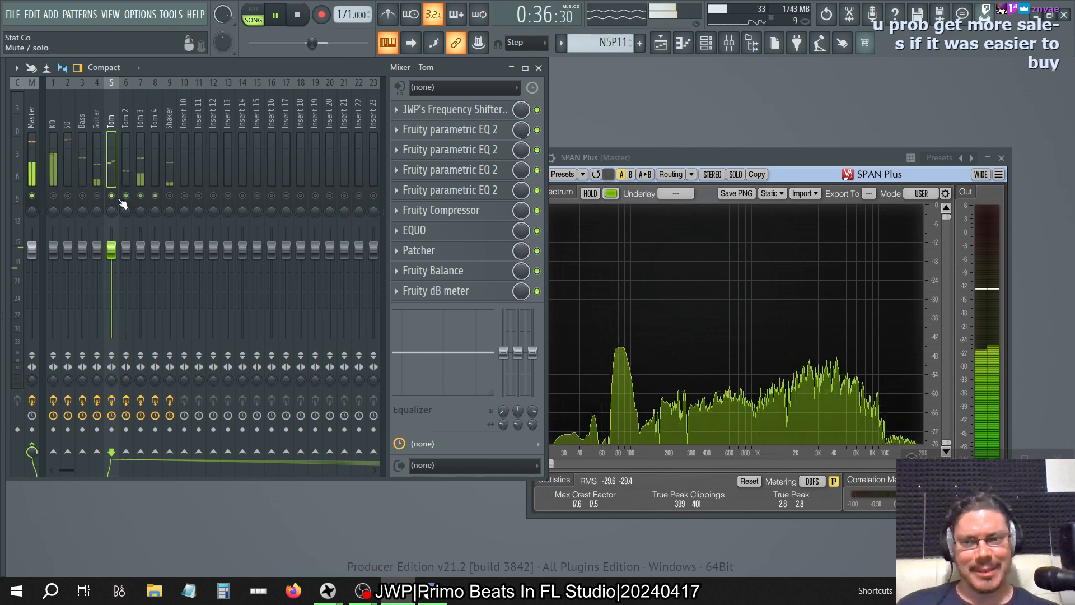
- Mute Tom 2, Tom 3 and Tom 4, and open the Tom track's Patcher with its SIDE equalizer
left_click_drag(126, 196, 158, 196)
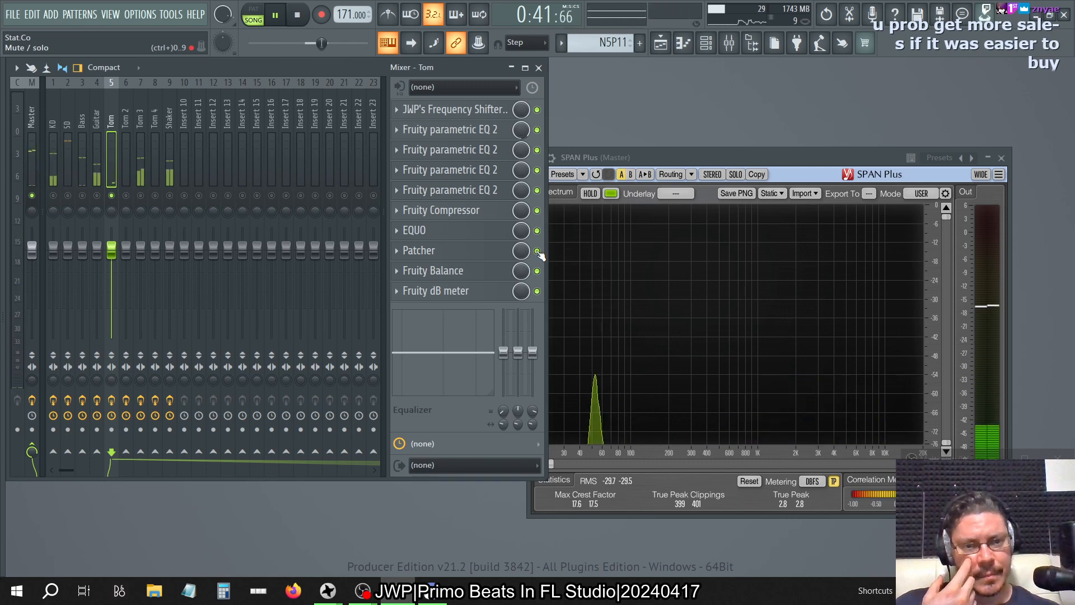
left_click(480, 251)
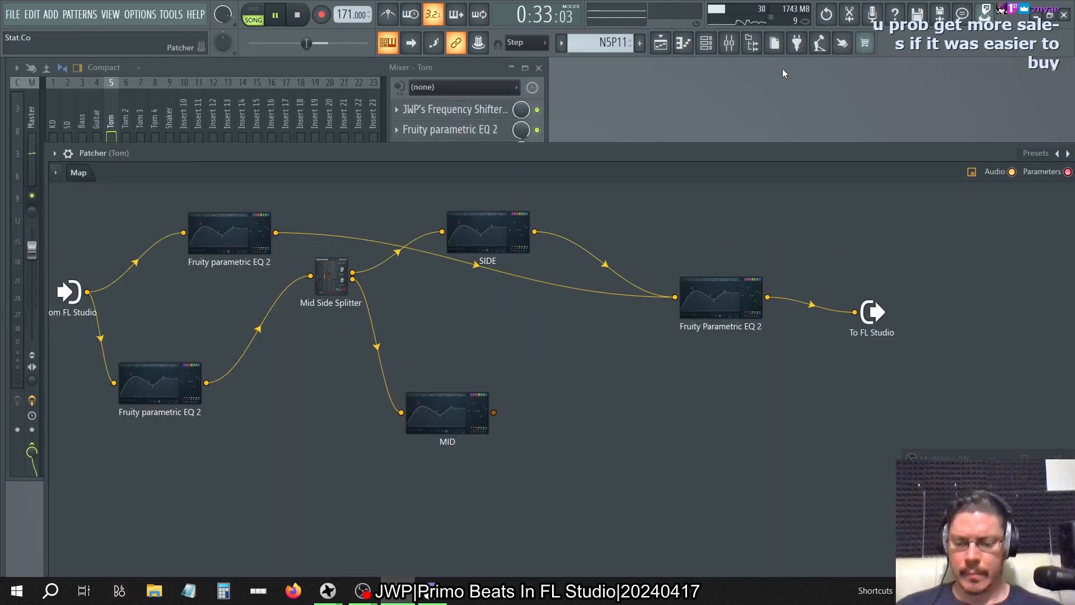
left_click_drag(493, 154, 1013, 119)
left_click(1009, 210)
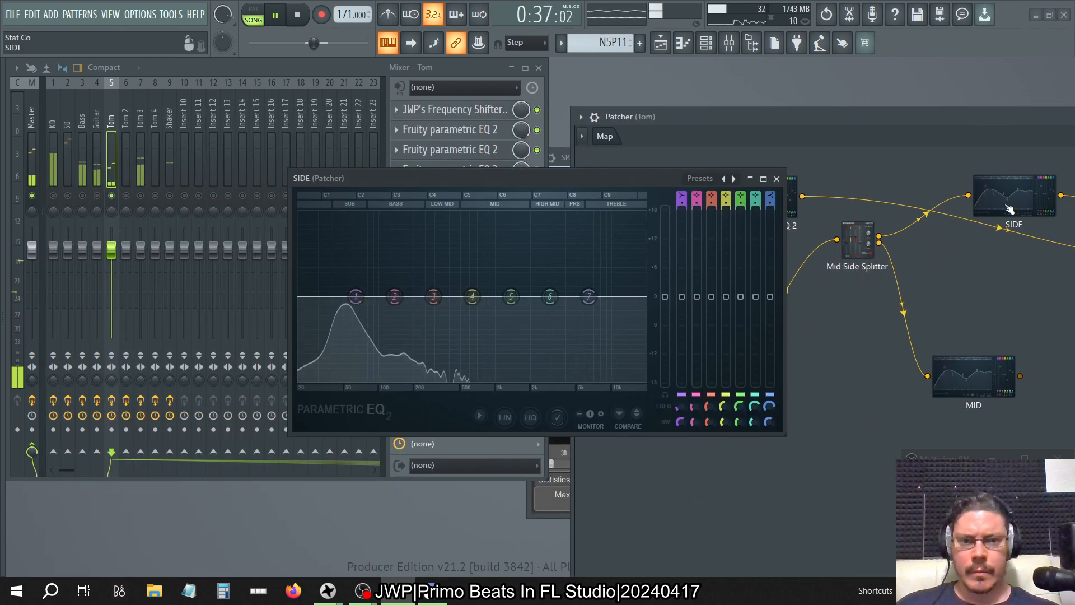
left_click_drag(593, 180, 907, 181)
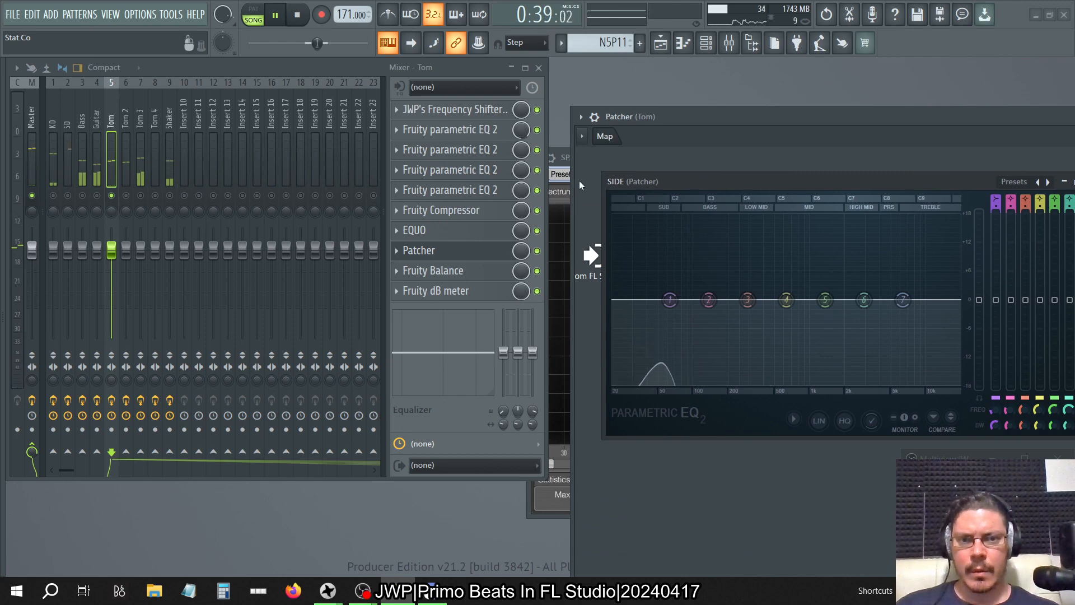
- Arrange SPAN Plus beside the SIDE equalizer and compare the Tom's spectrum with the Patcher bypassed and enabled
left_click(558, 158)
left_click_drag(644, 166, 164, 69)
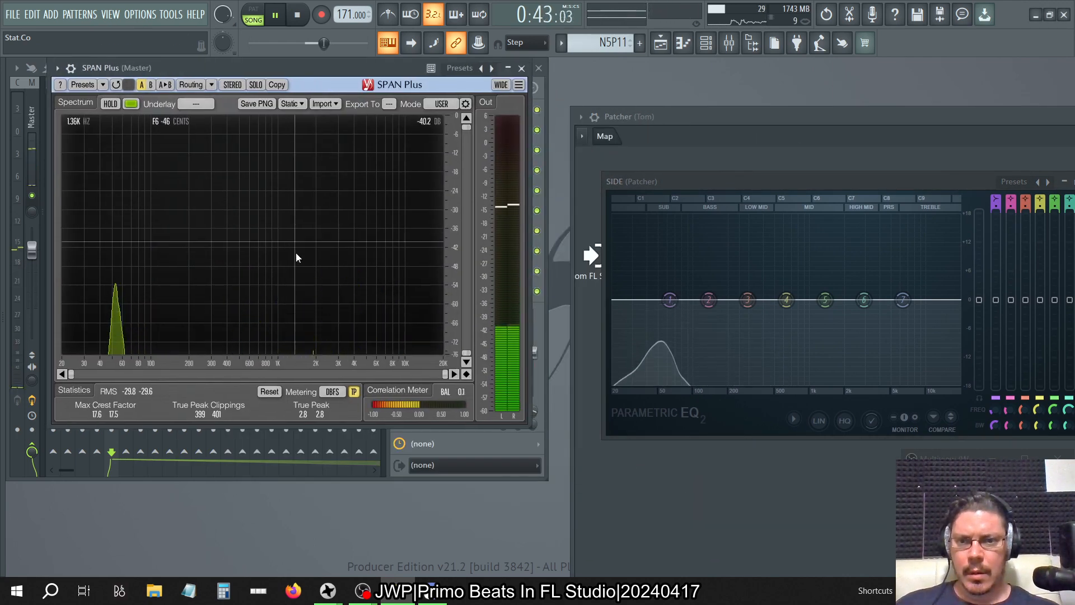
left_click_drag(371, 65, 752, 173)
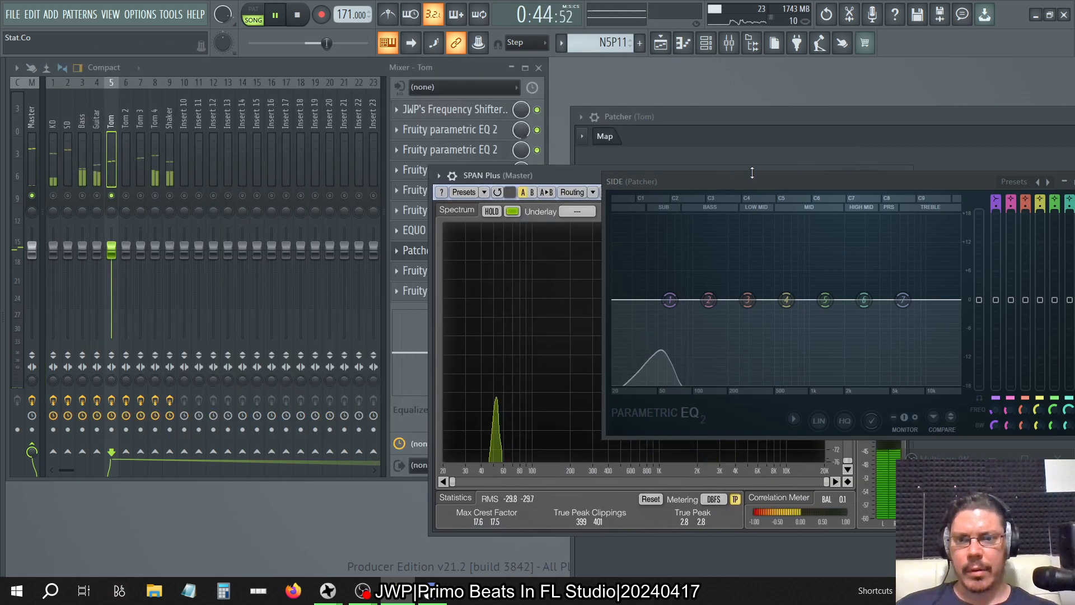
left_click(364, 66)
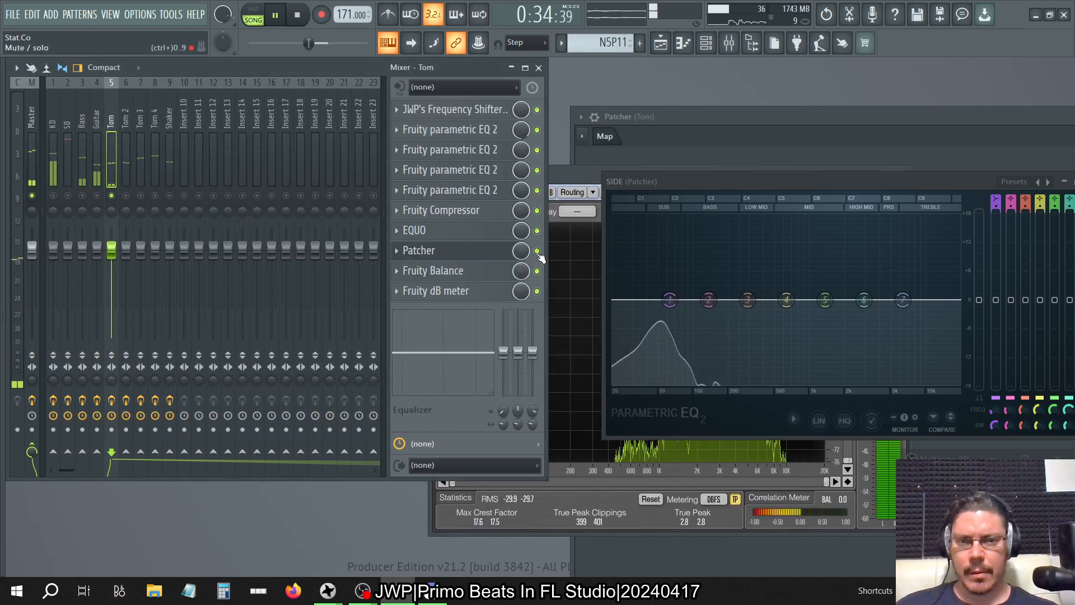
left_click(583, 177)
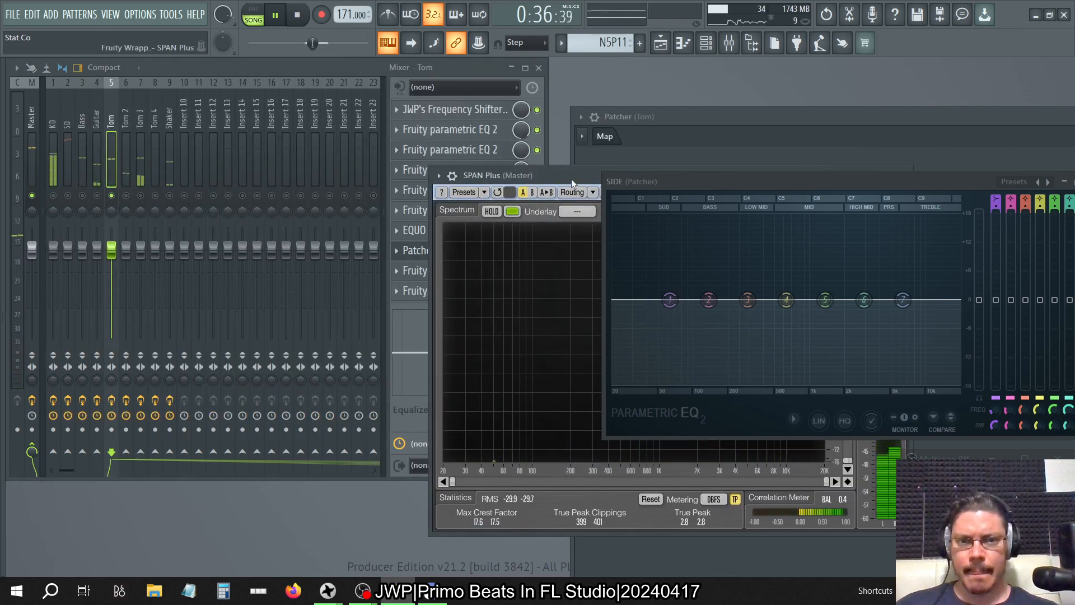
left_click_drag(571, 178, 289, 107)
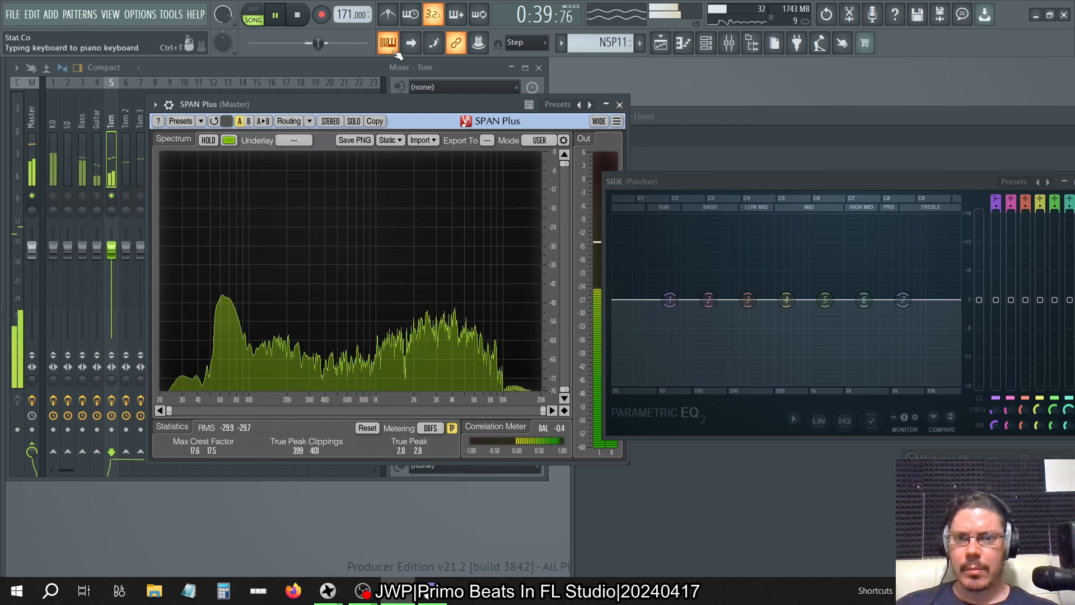
left_click(418, 68)
left_click(536, 251)
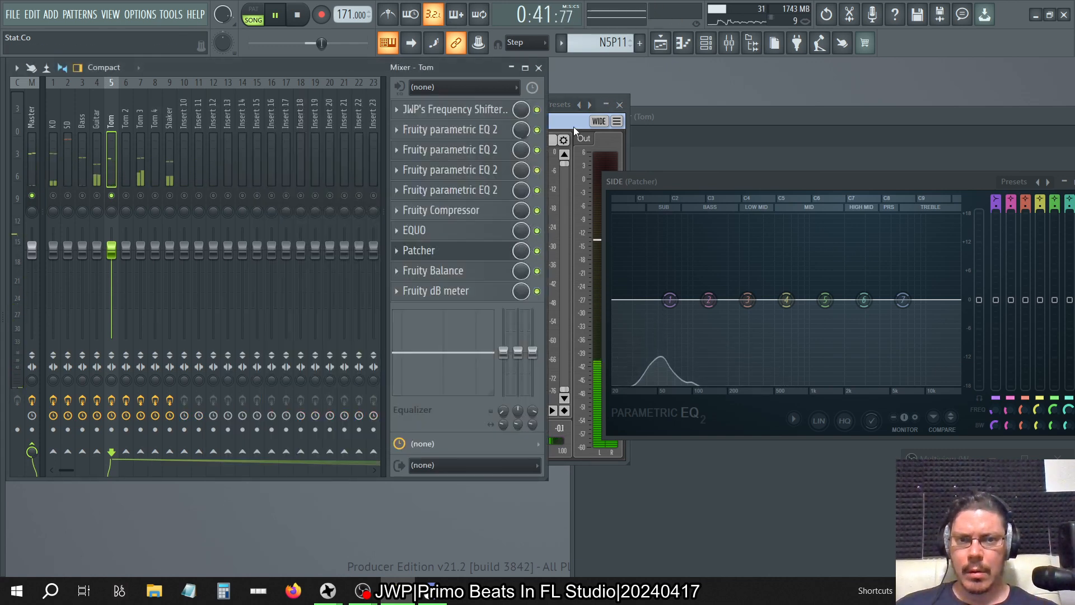
left_click(538, 68)
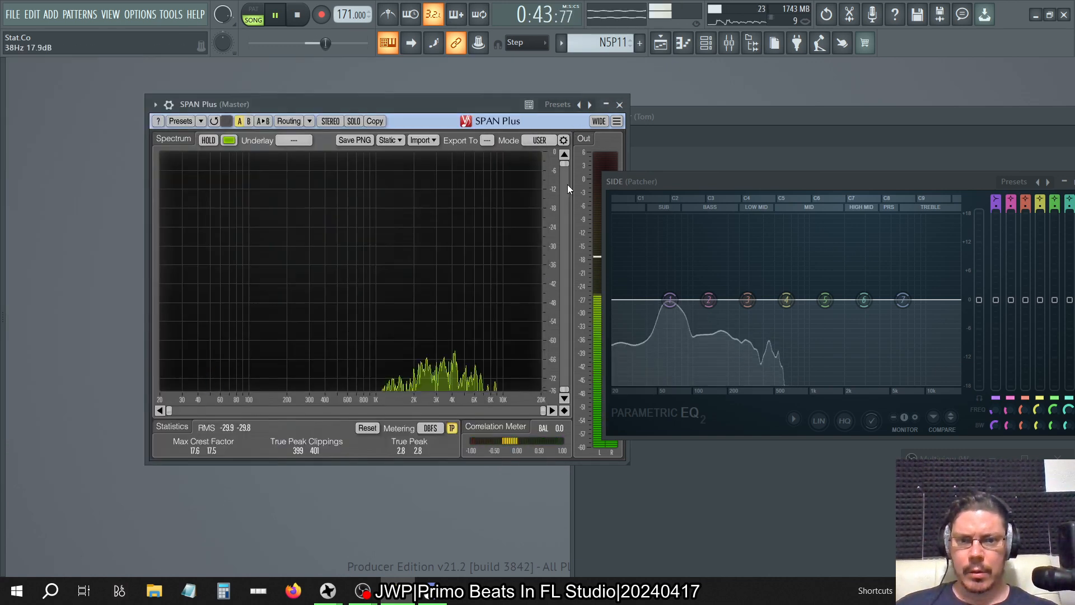
left_click_drag(880, 189, 796, 181)
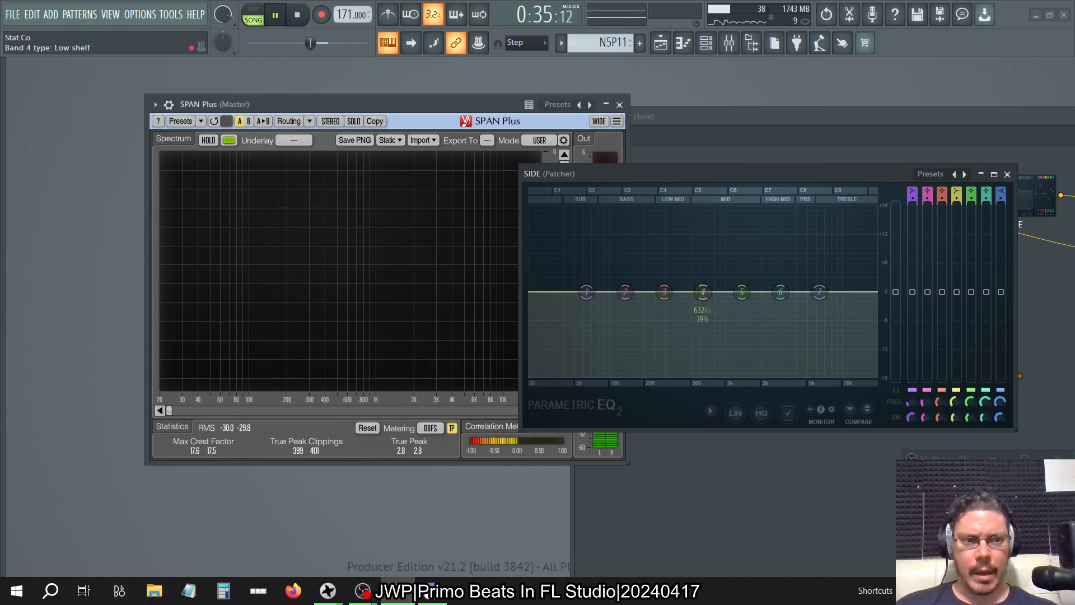
- Set band 4 of the SIDE equalizer to a low shelf and raise its gain to the maximum of the scale
left_click_drag(703, 292, 704, 288)
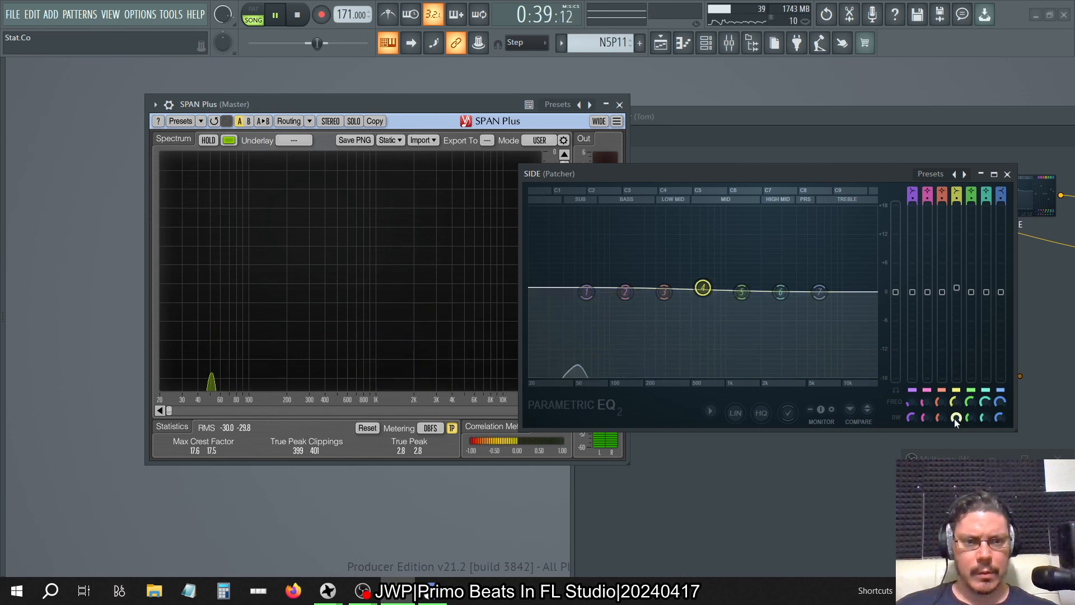
left_click_drag(956, 288, 957, 237)
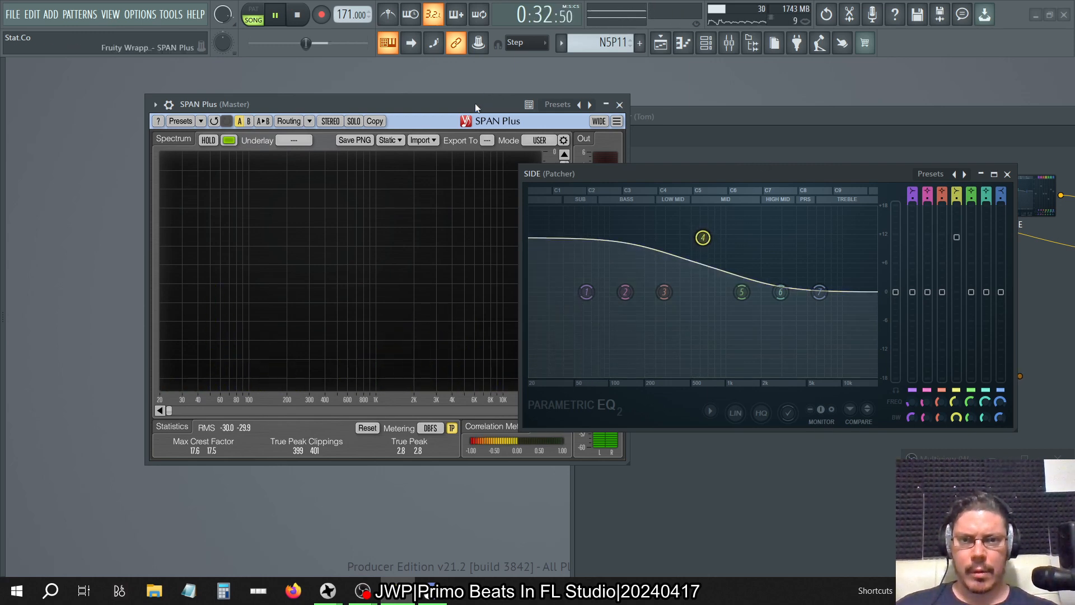
left_click_drag(451, 105, 346, 96)
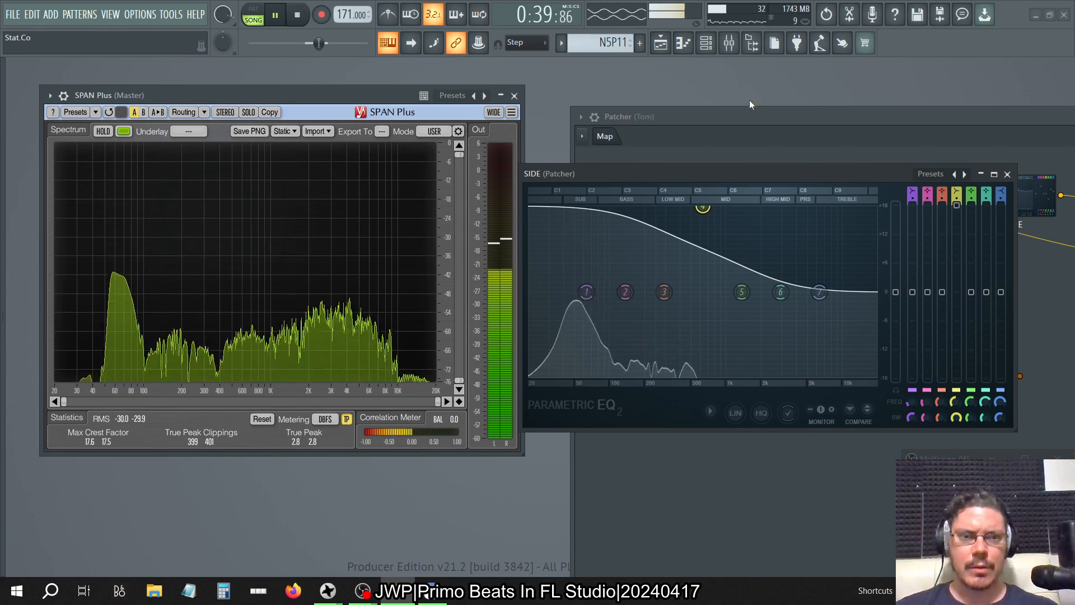
- Open the Tom's EQUO, try its band mix at -100%, turn the mix back up, and close the EQUO
left_click(728, 43)
left_click(419, 232)
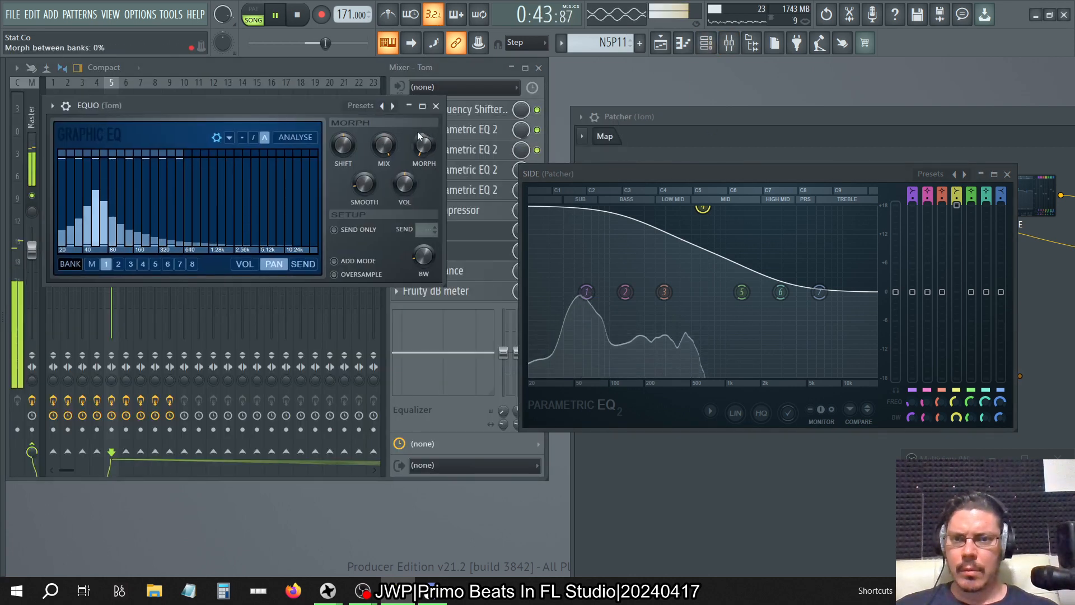
left_click_drag(384, 145, 384, 185)
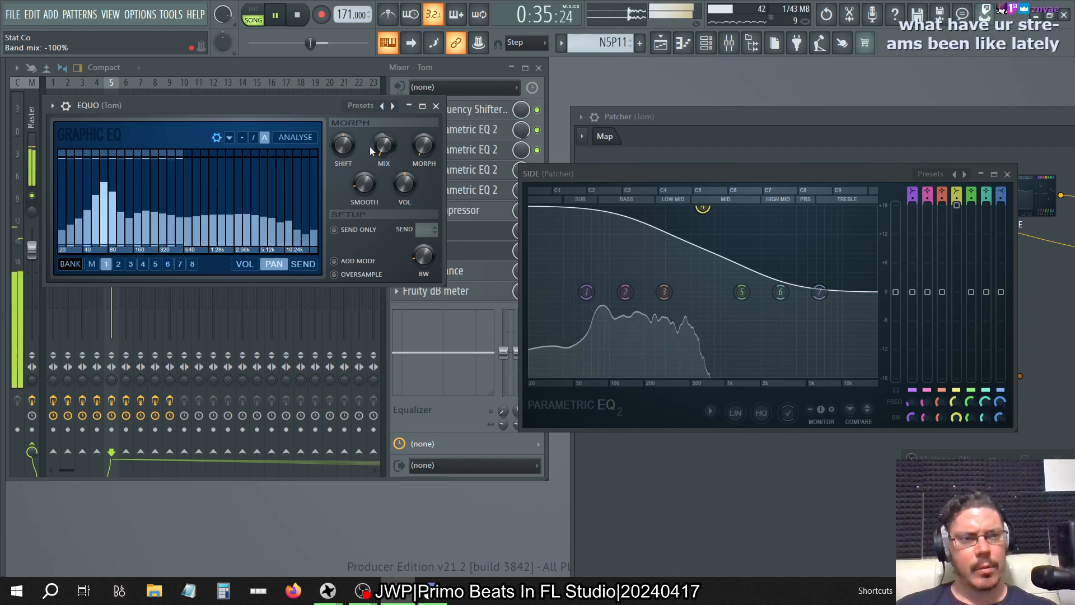
left_click_drag(384, 146, 383, 101)
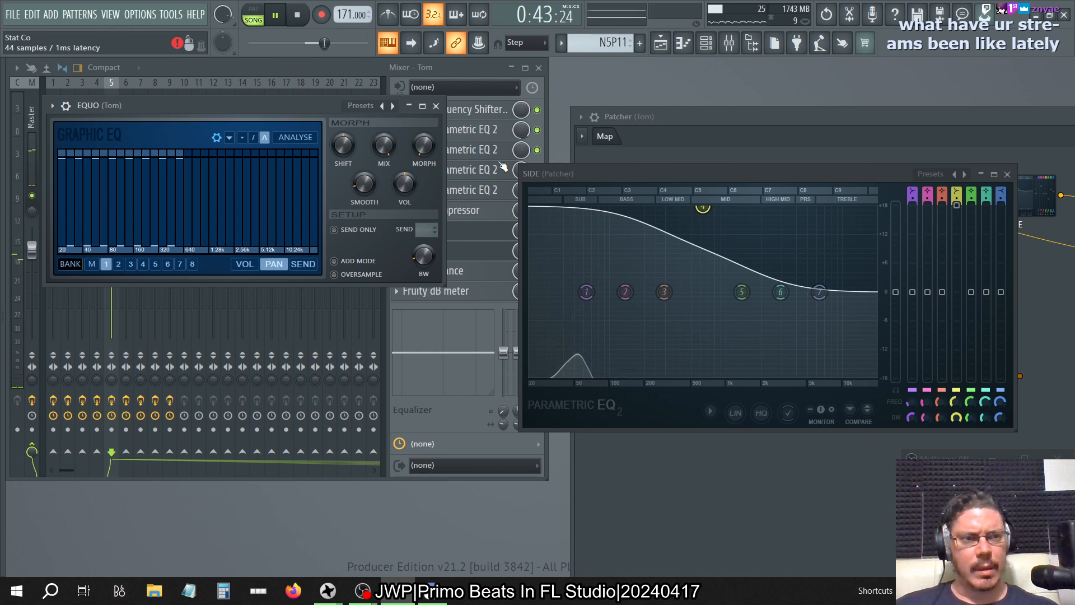
left_click(435, 105)
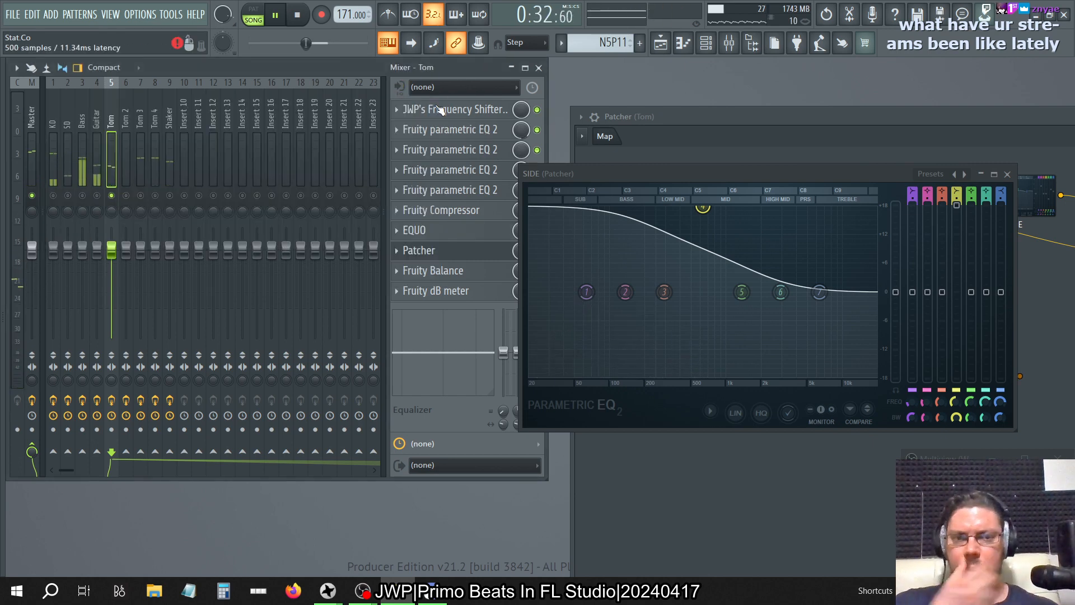
- Close the SIDE equalizer and the Tom's Patcher
left_click_drag(946, 179, 635, 145)
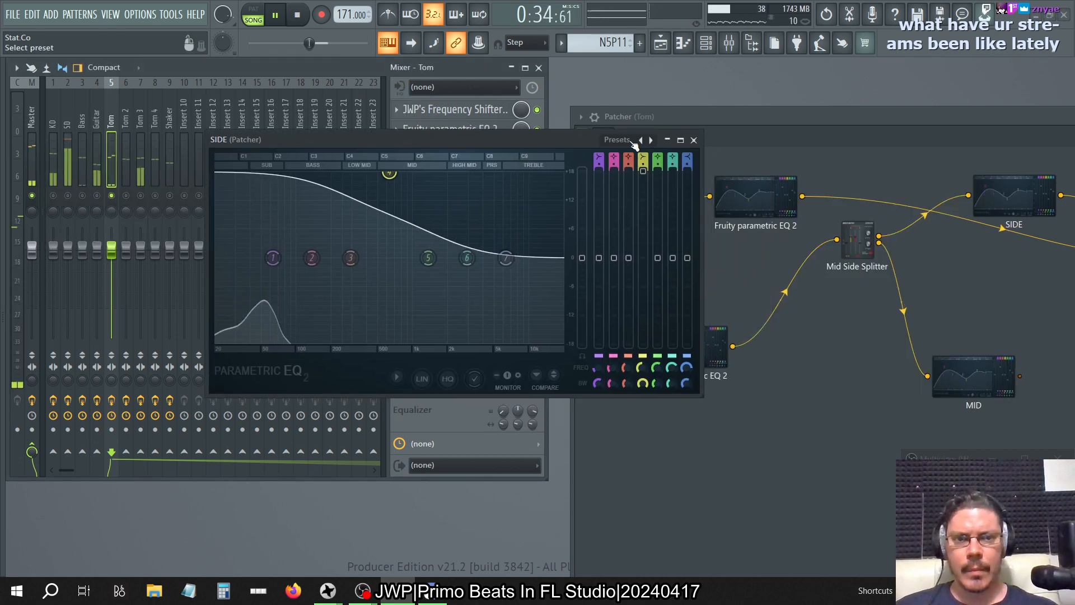
left_click(693, 140)
left_click_drag(795, 113, 227, 136)
left_click_drag(245, 112, 170, 93)
left_click(1013, 93)
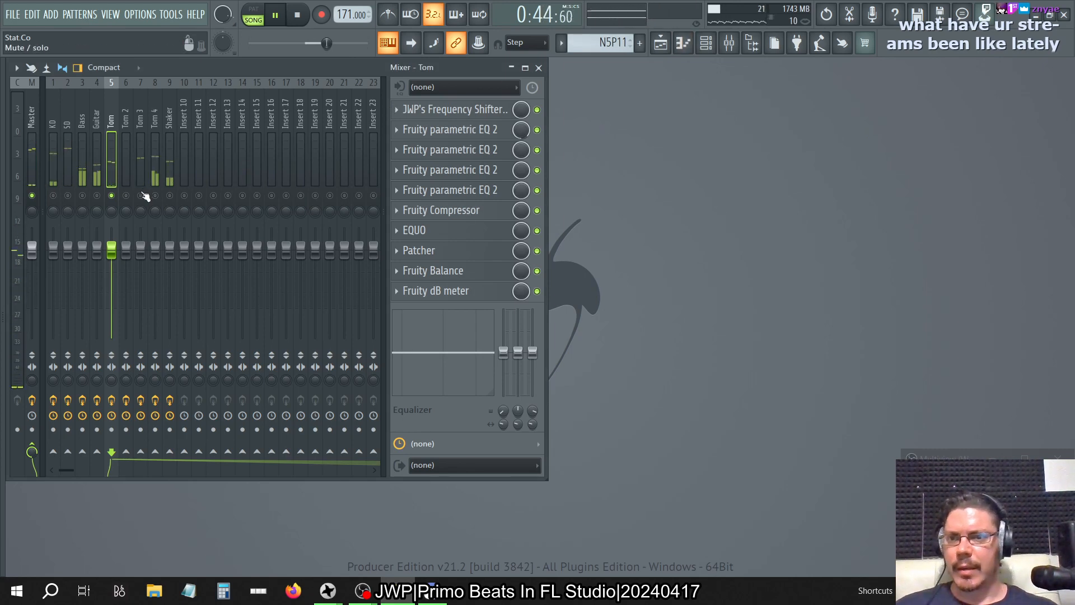
- Compare the Master and Tom effect chains during playback, checking the Fruity parametric EQ 2 in the Master's sixth slot
left_click(42, 107)
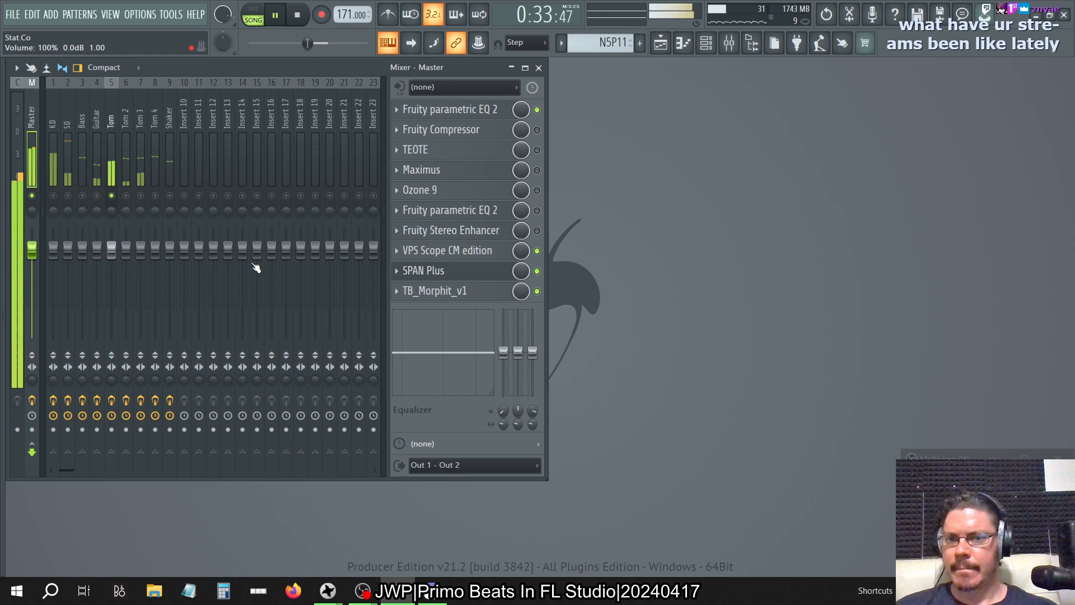
left_click(537, 211)
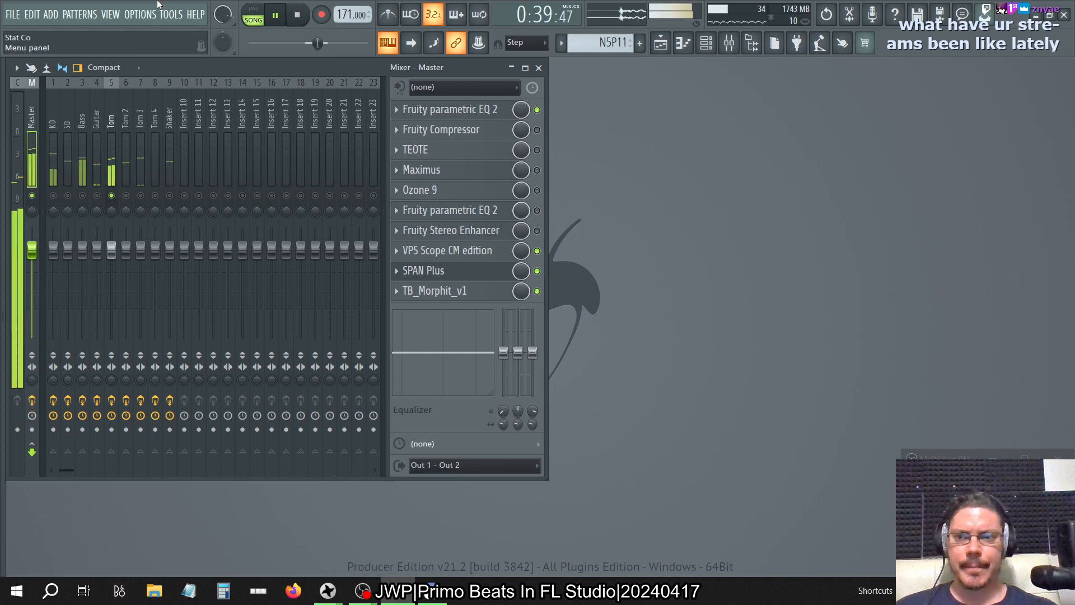
left_click(110, 122)
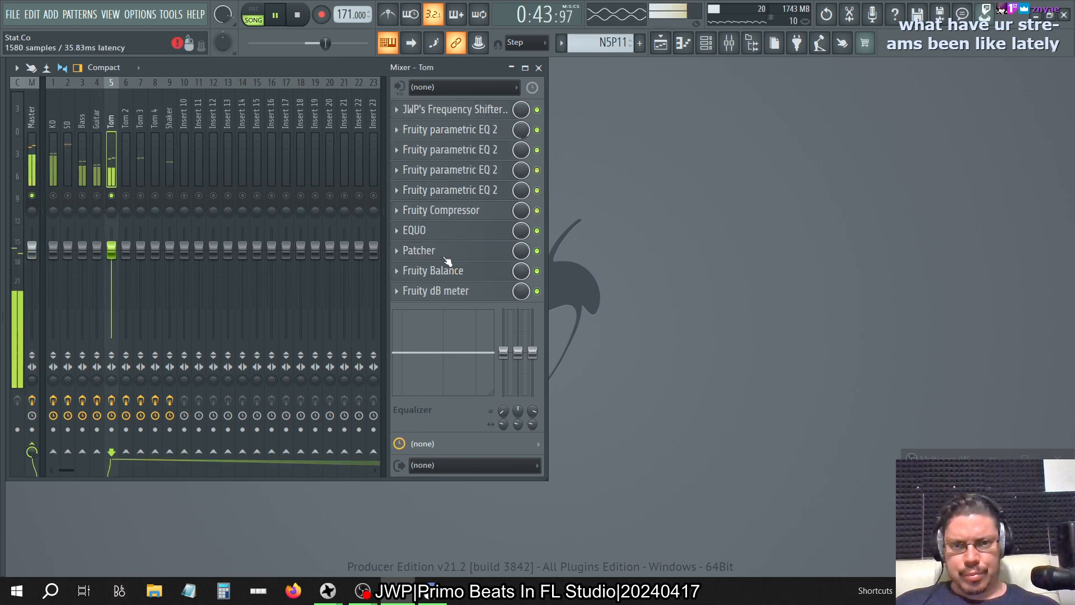
left_click(33, 104)
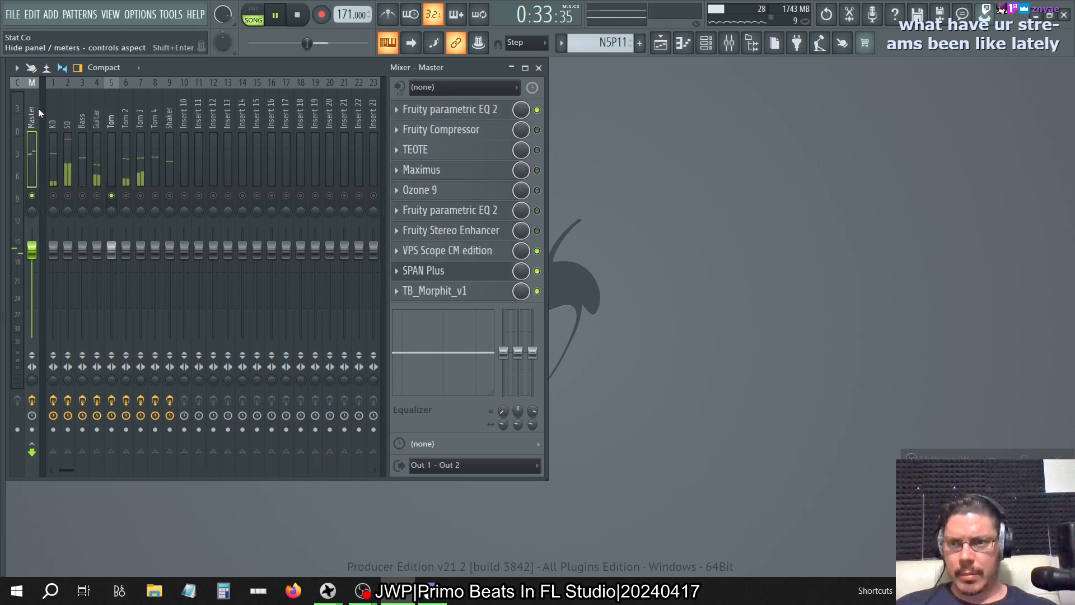
- Open the Master's SPAN Plus analyzer beside the mixer and use it to check the Tom's Patcher during playback
left_click(479, 278)
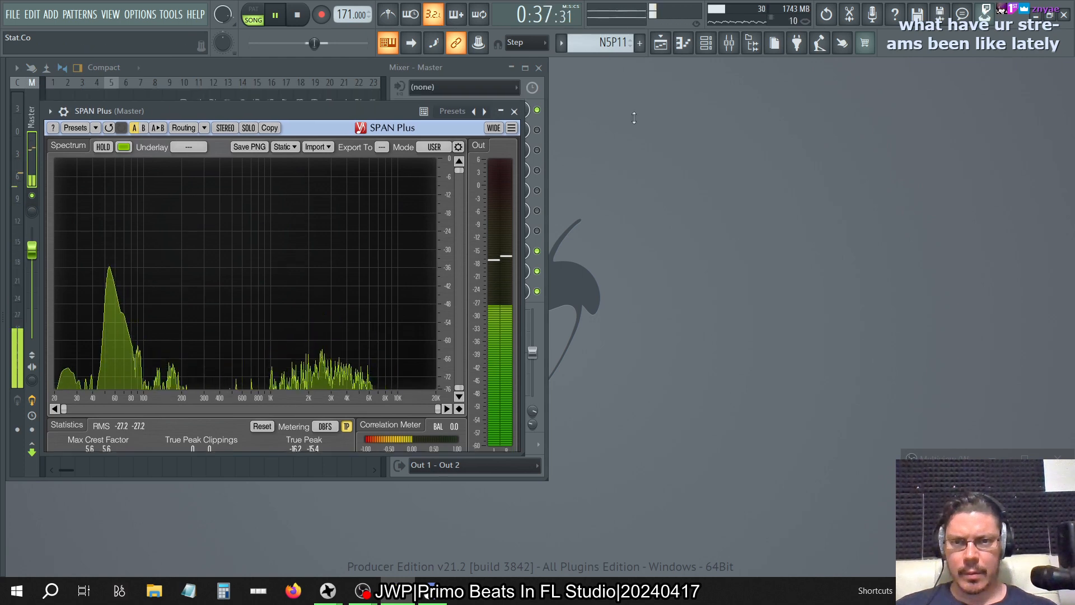
left_click_drag(363, 96, 865, 111)
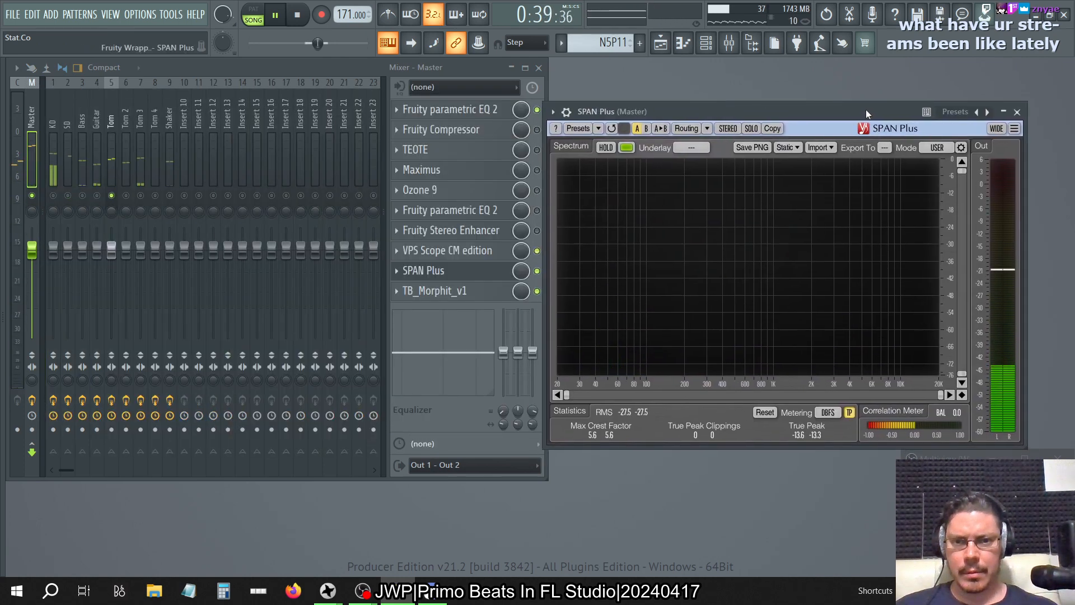
left_click(111, 117)
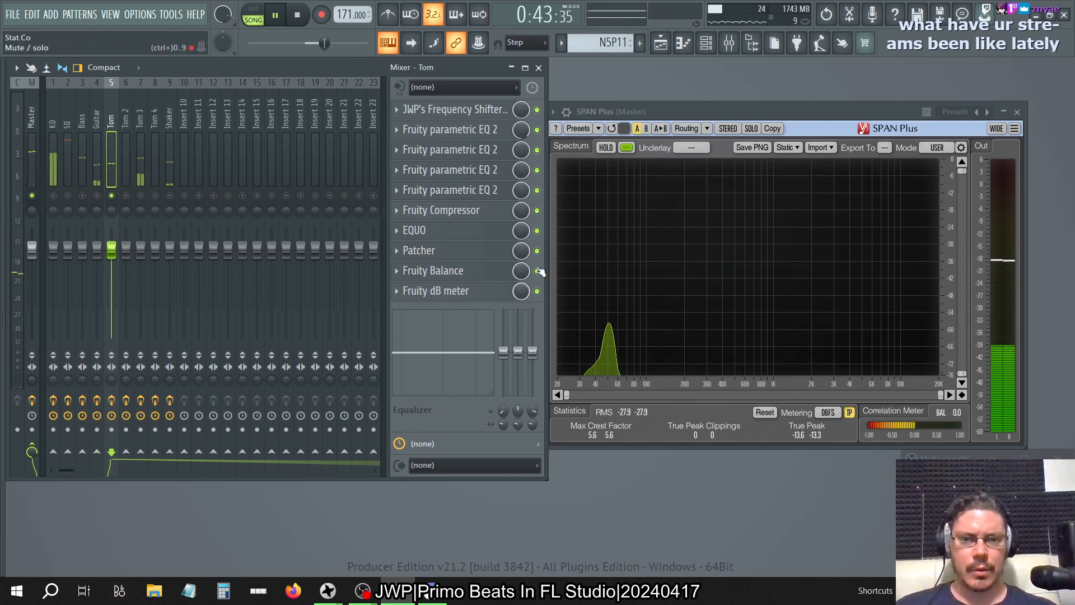
left_click(537, 251)
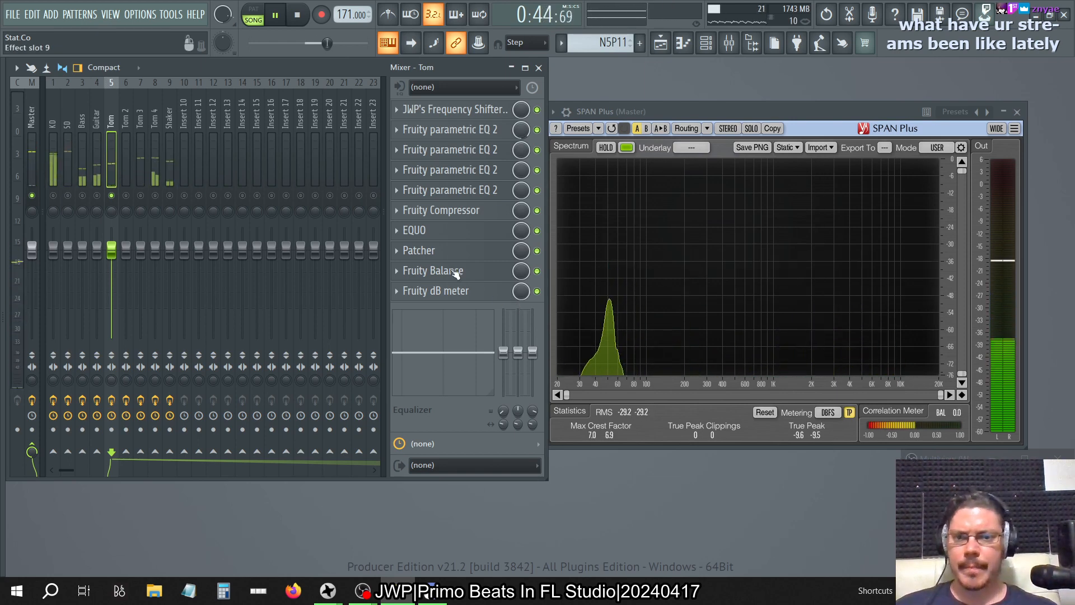
- Lower band 4 of the SIDE equalizer in the Tom's Patcher to about 12 dB, and close the equalizer and Patcher
left_click(443, 250)
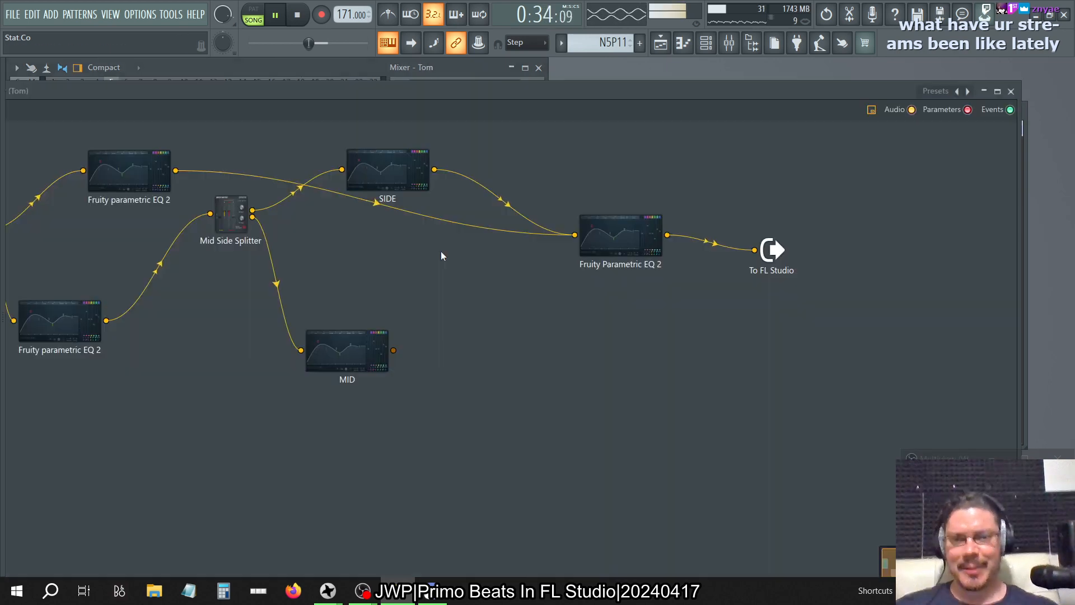
double_click(411, 176)
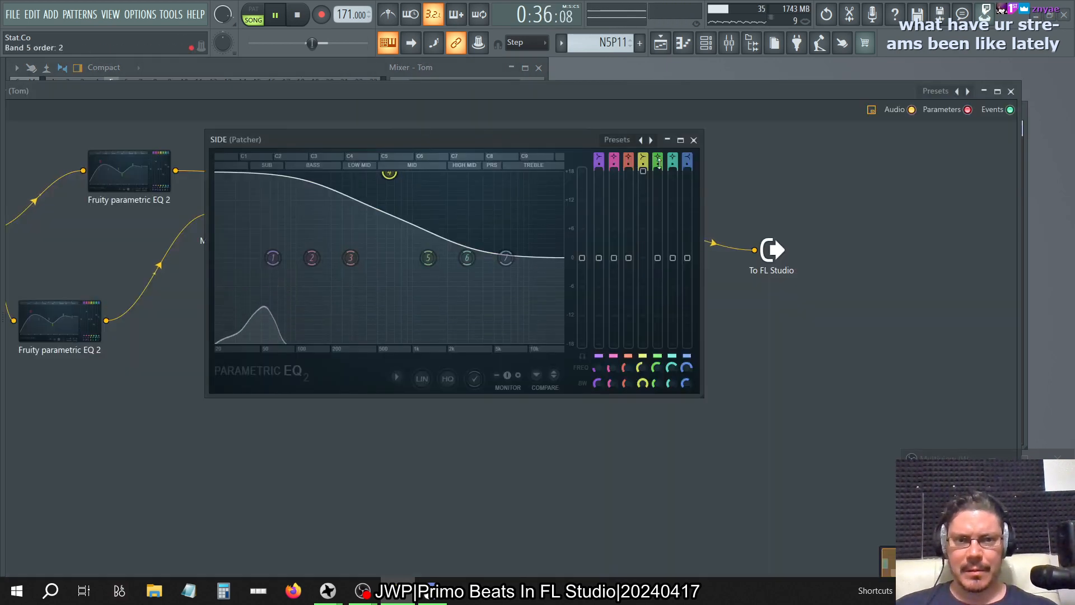
left_click_drag(643, 205, 642, 201)
left_click_drag(657, 258, 657, 258)
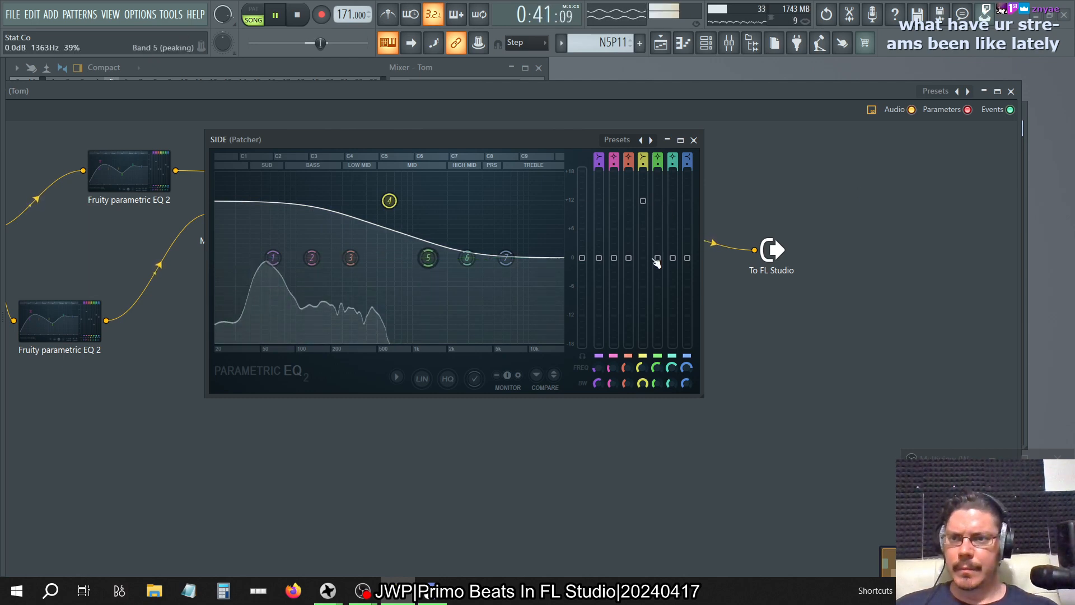
left_click(694, 140)
left_click(1011, 91)
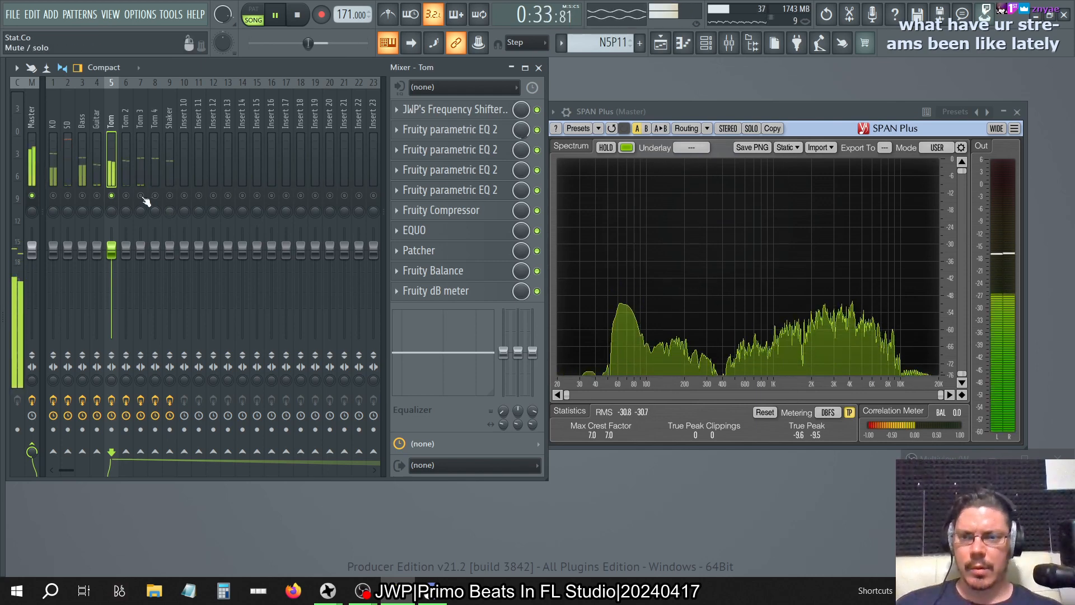
- Audition the Tom against Tom 2 and Tom 3 by switching their tracks in and out during playback
left_click(126, 195)
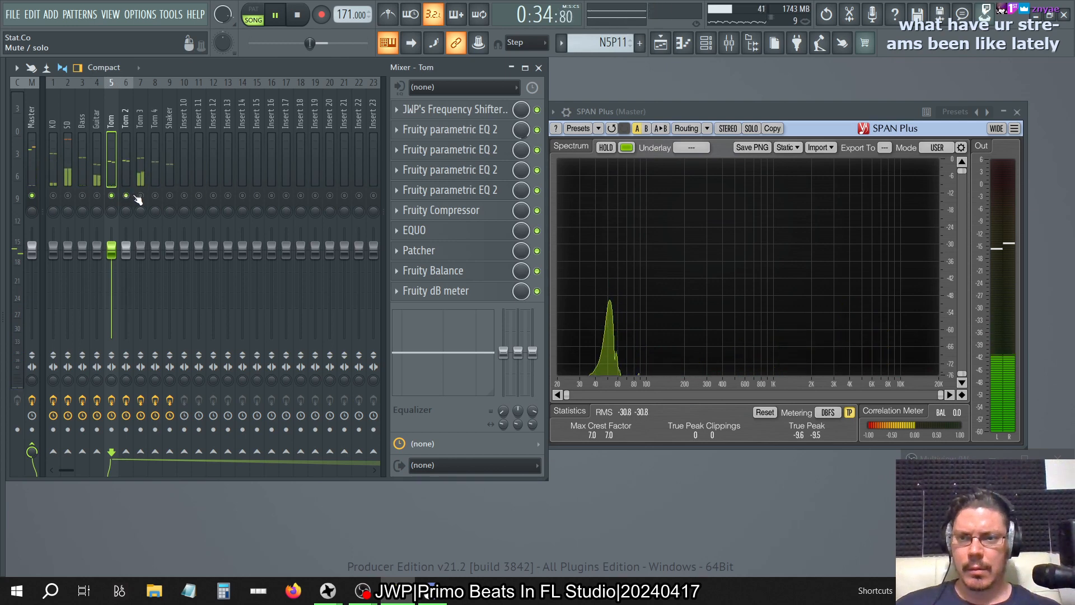
left_click(141, 196)
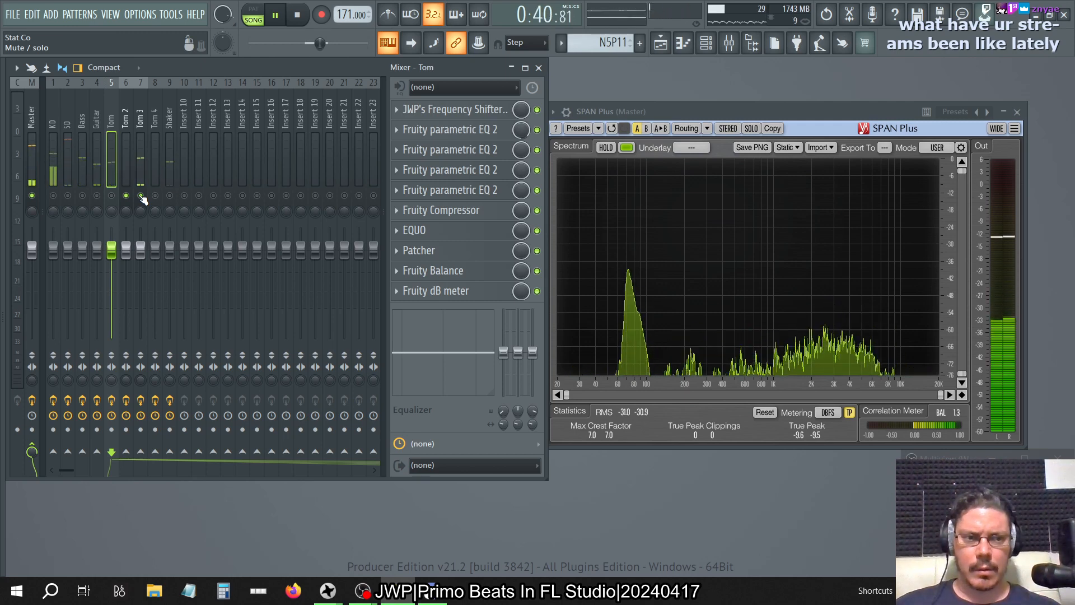
left_click(141, 195)
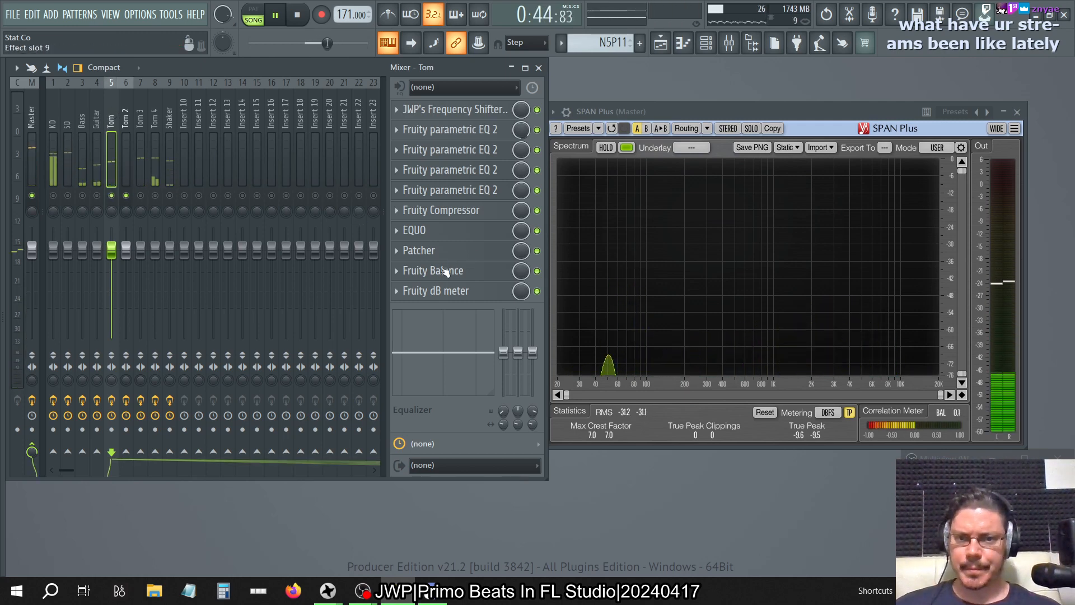
- Raise the volume in the Tom's Fruity Balance to -6.0 dB, close it, and stop playback
left_click(444, 271)
left_click_drag(743, 167, 398, 172)
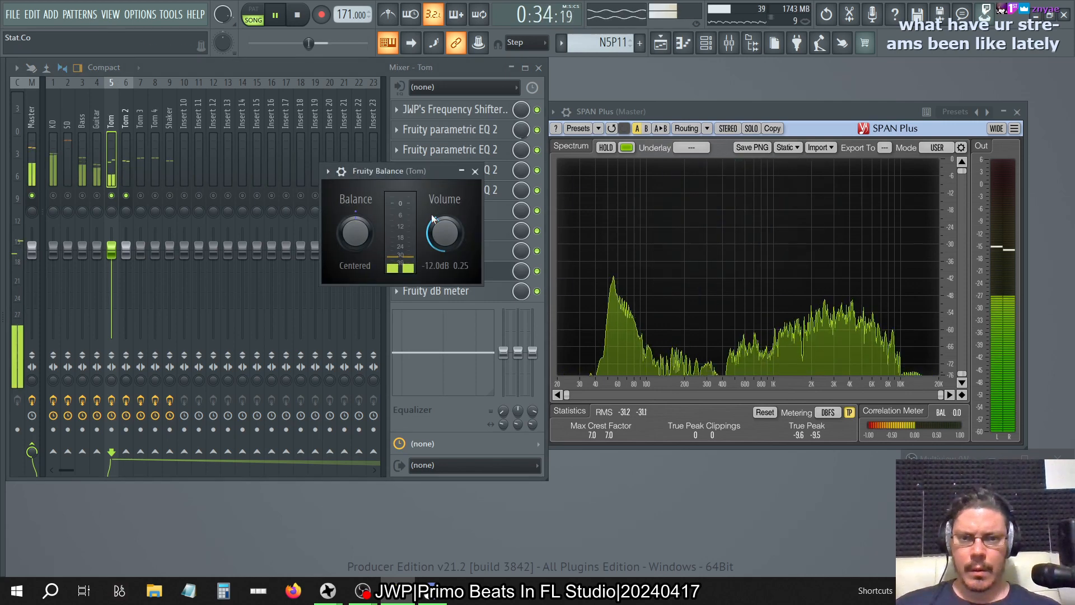
left_click(475, 171)
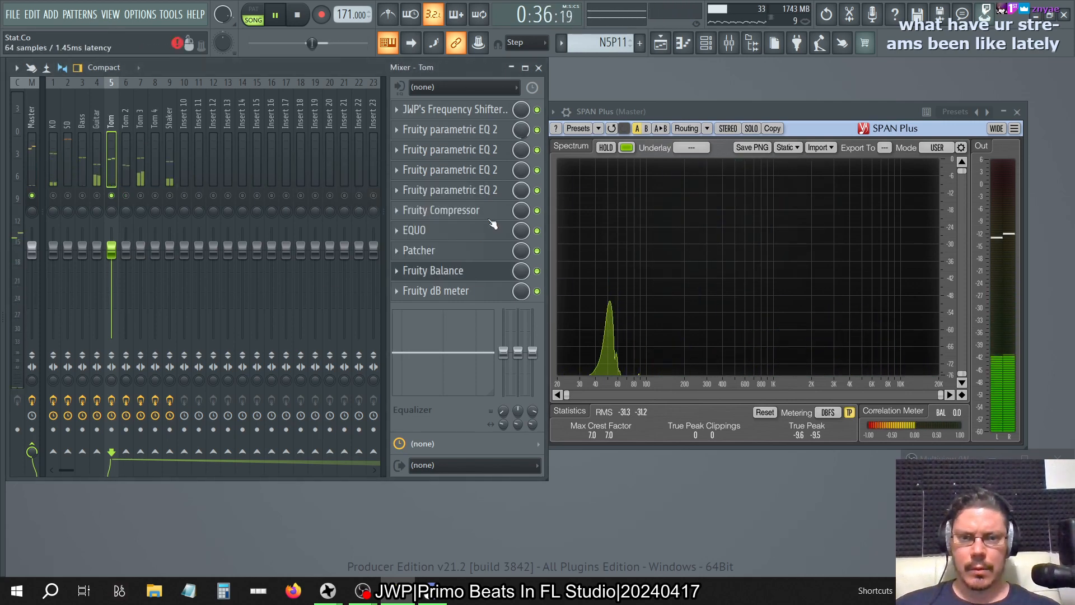
left_click(449, 278)
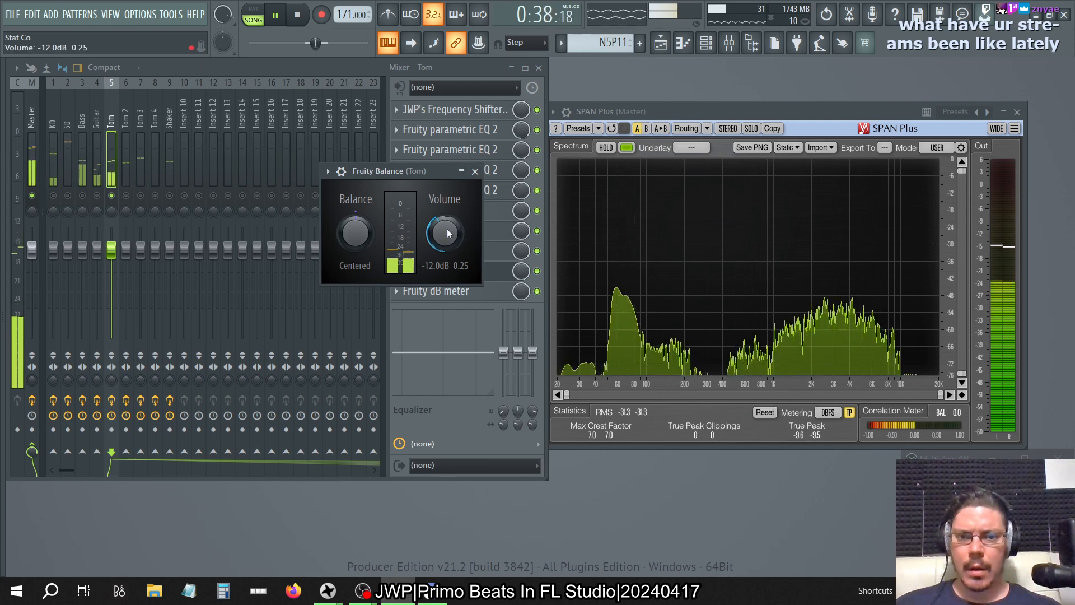
left_click_drag(445, 232, 445, 217)
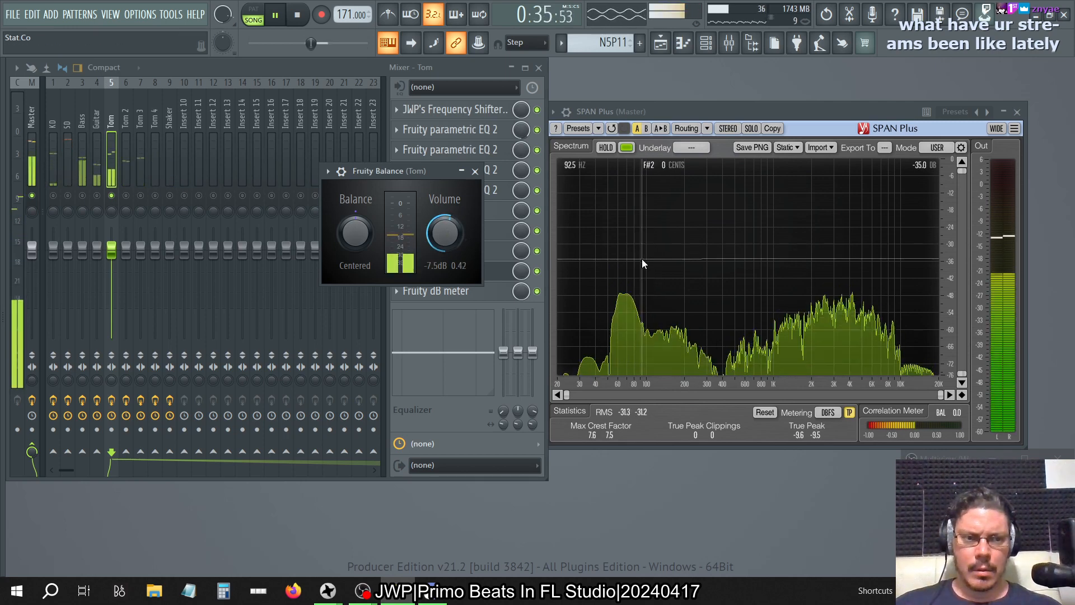
left_click_drag(445, 230, 445, 225)
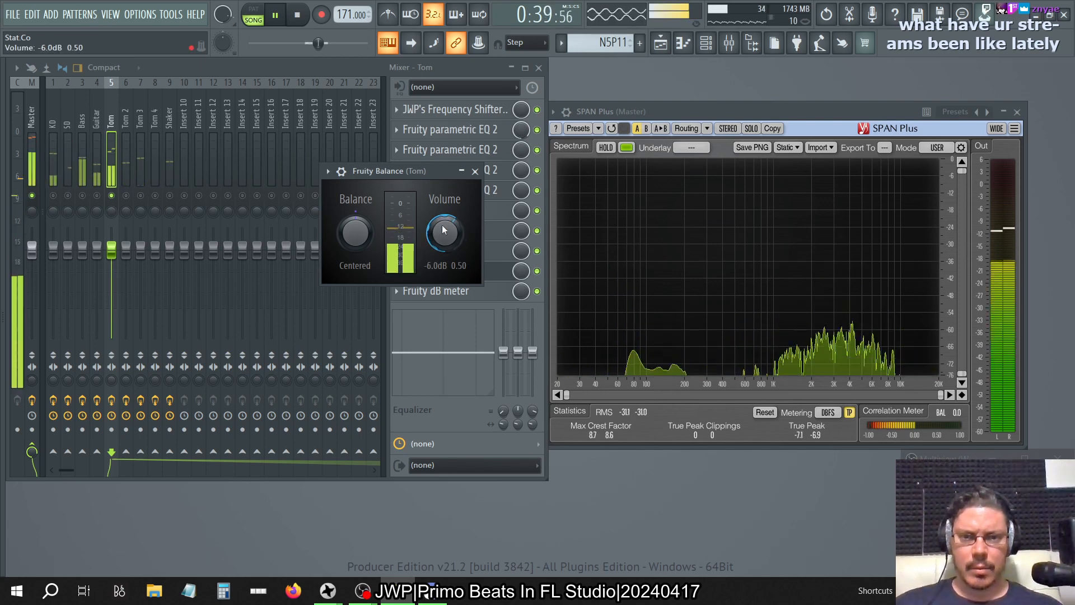
left_click(475, 171)
key("space")
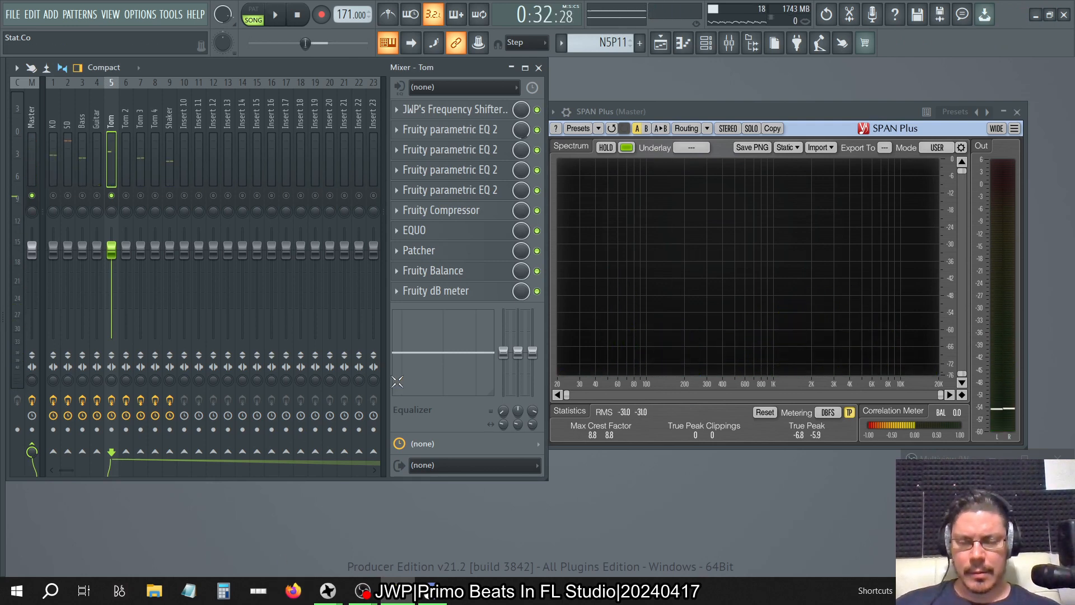
key("alt+Tab")
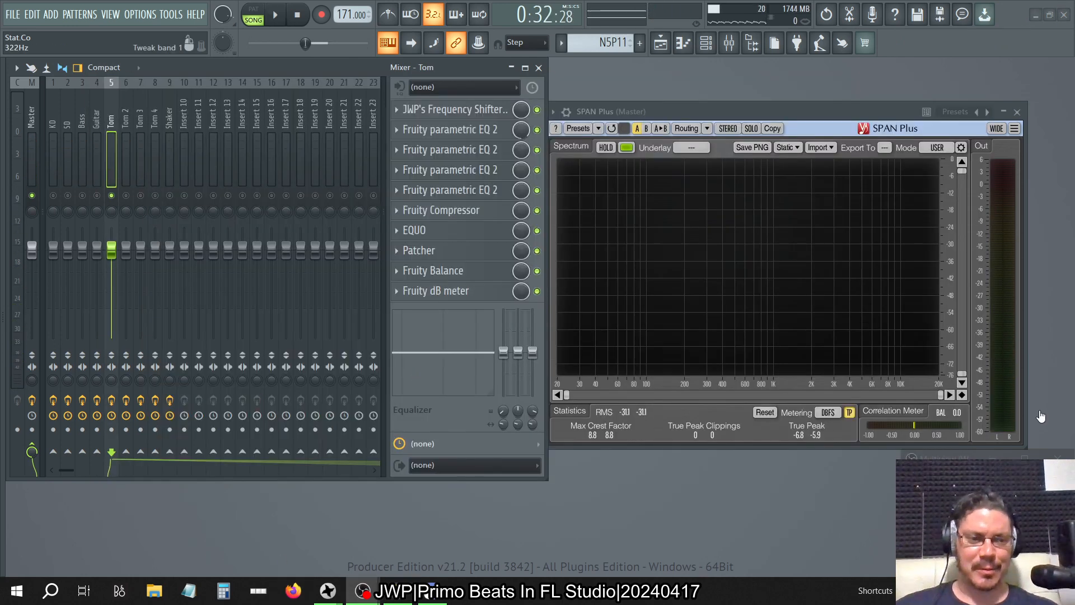
key("alt+Tab")
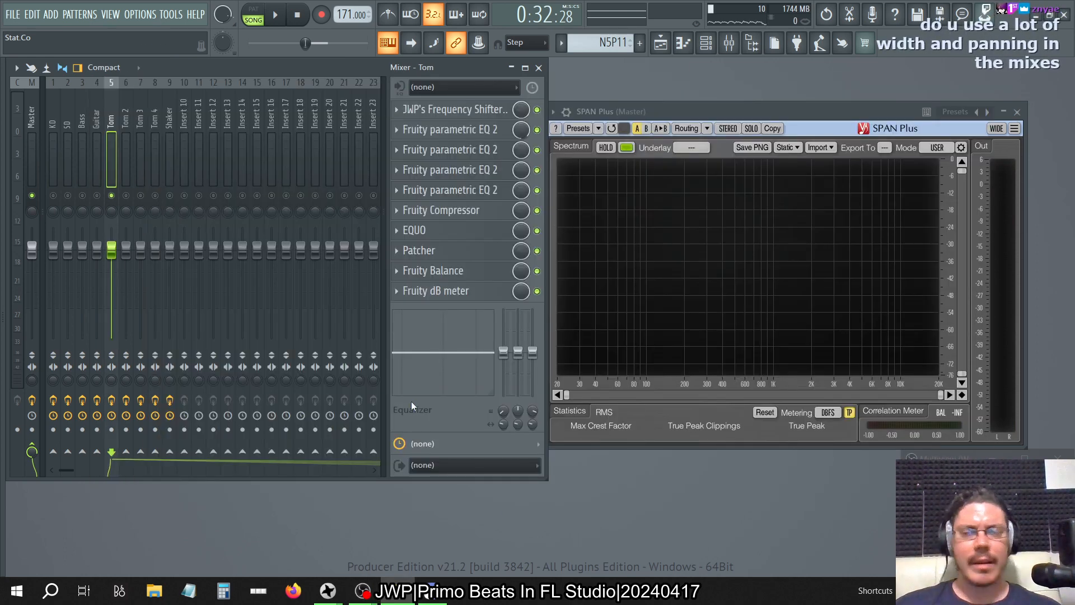
left_click(285, 597)
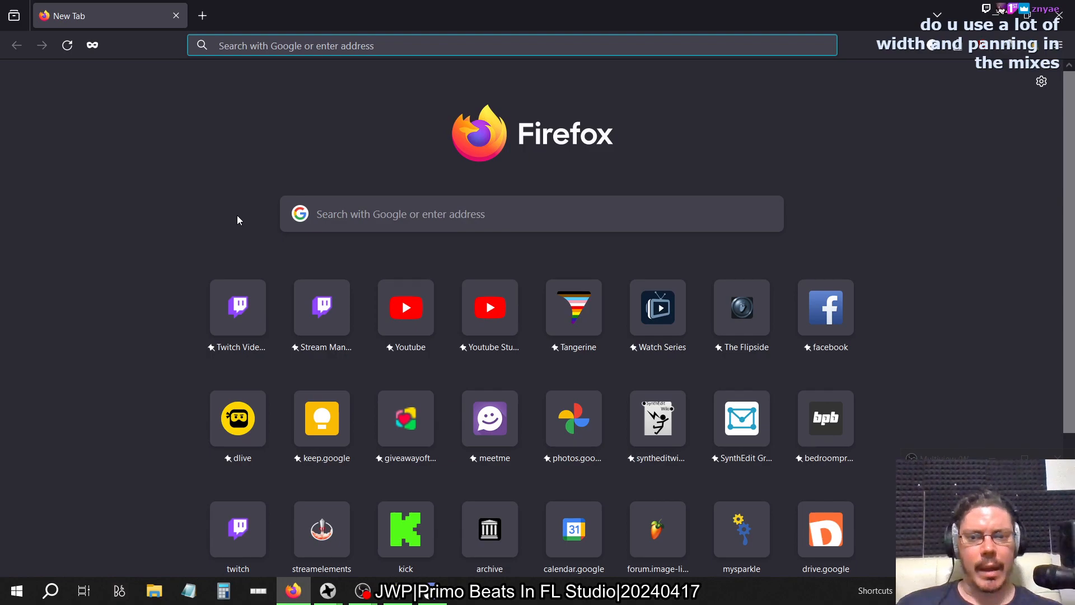
key("alt+Tab")
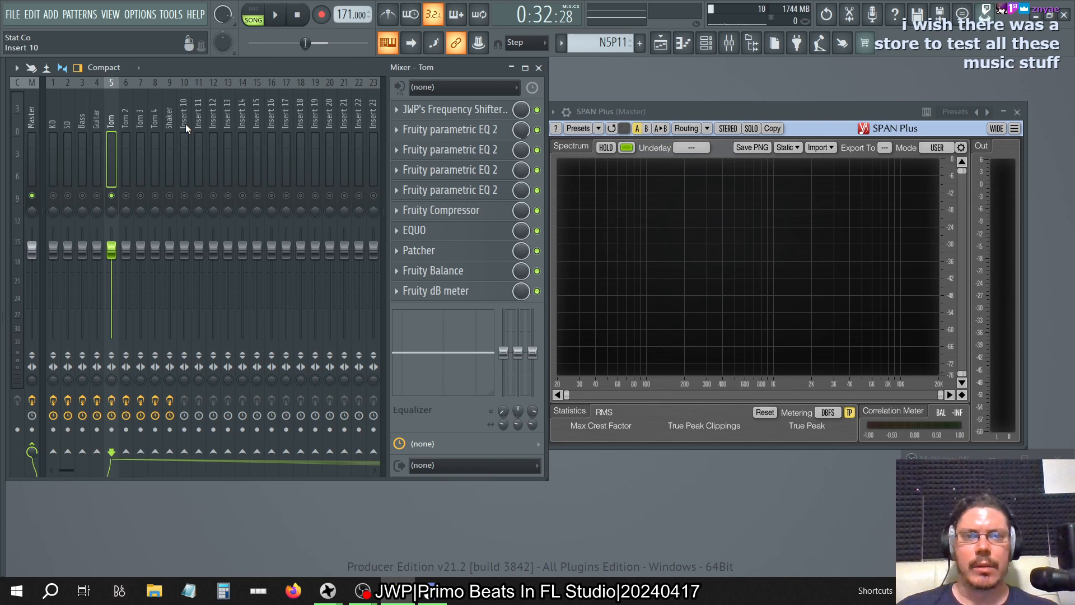
- Compare the effect chains from Tom 4 back to Tom, and check the Tom's Patcher against the spectrum during playback
left_click(149, 125)
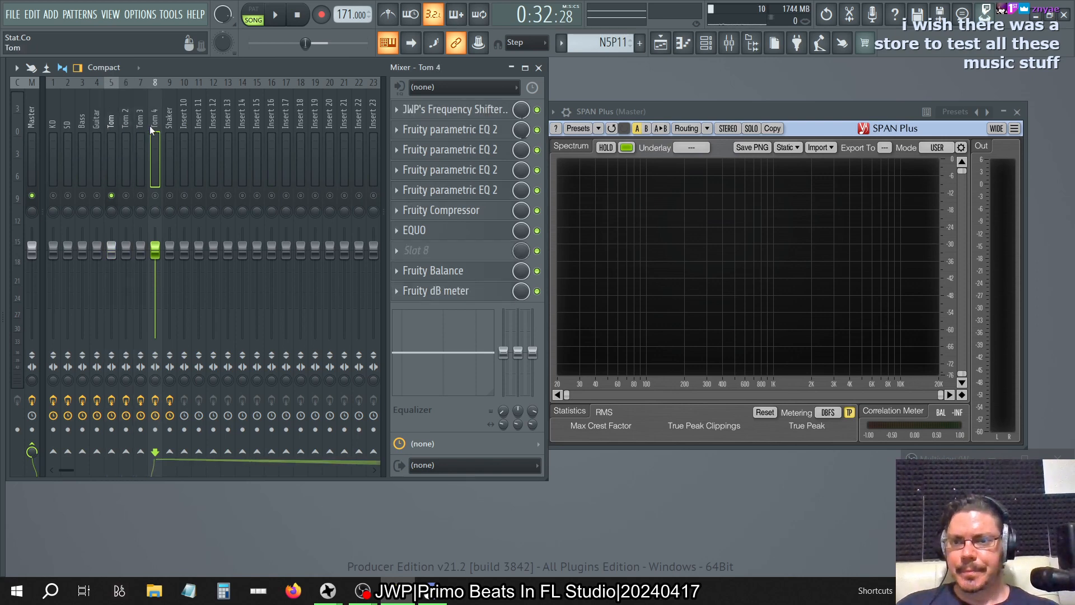
left_click(139, 124)
left_click(127, 124)
left_click(116, 122)
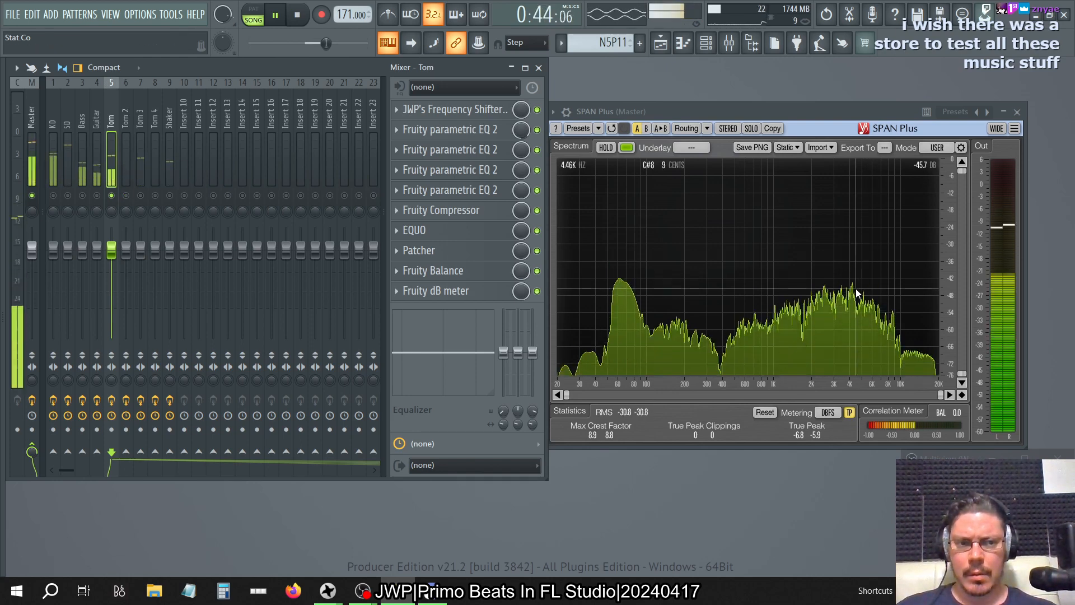
left_click(537, 251)
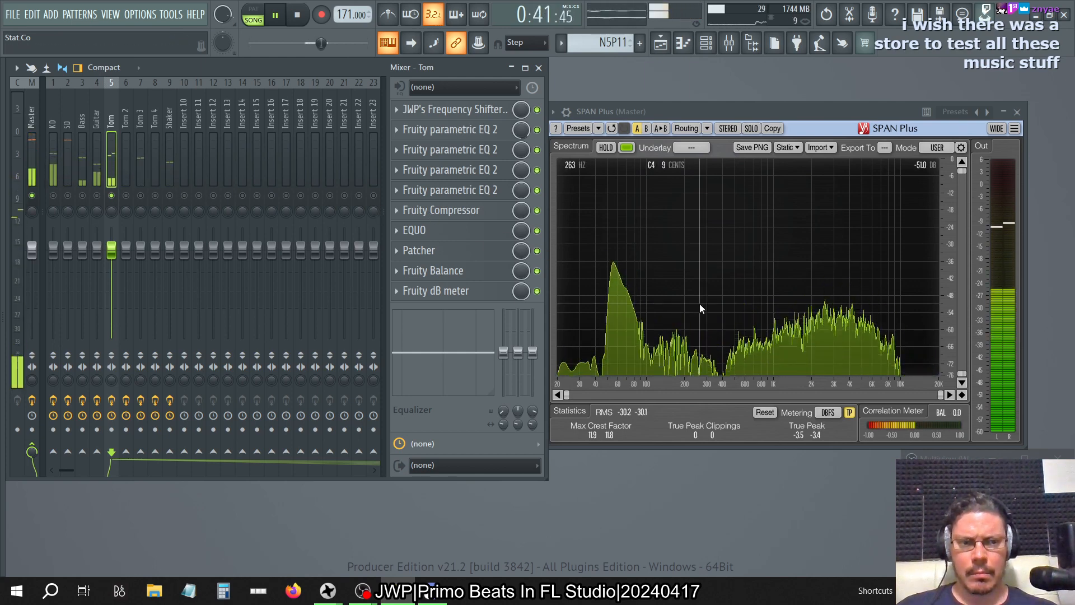
- Solo Tom 2 and loop the short playlist passage around bar 27 that contains its hit, then return to the mixer
left_click(129, 120)
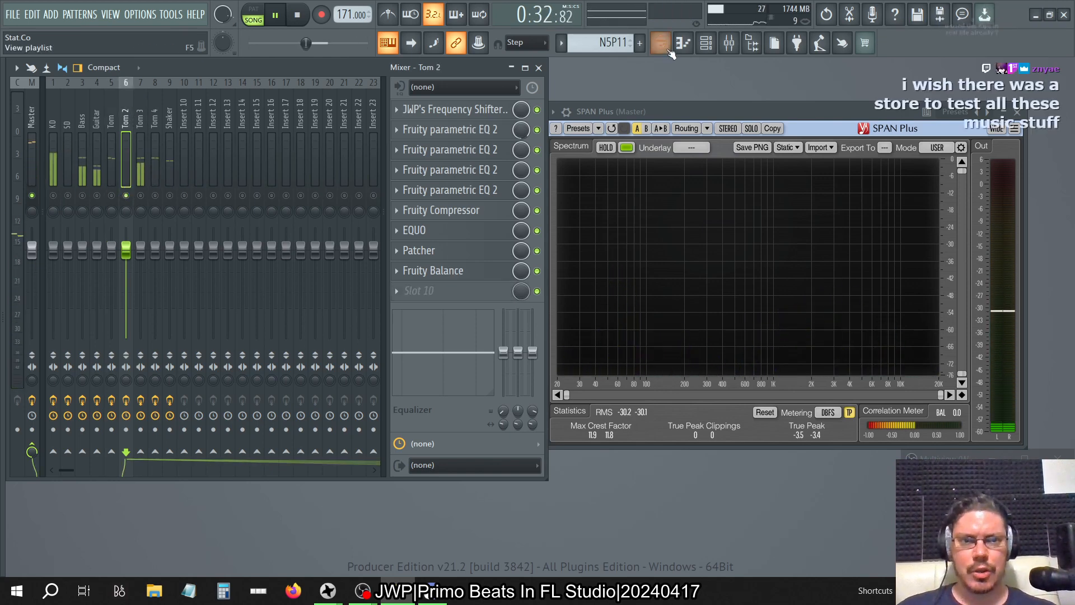
key("F5")
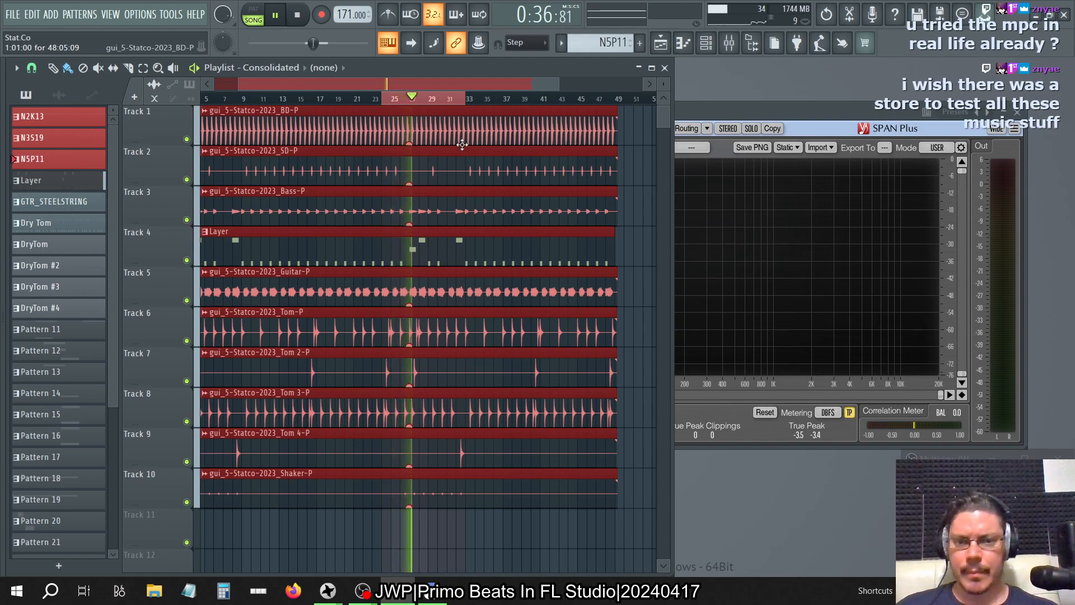
left_click(421, 103)
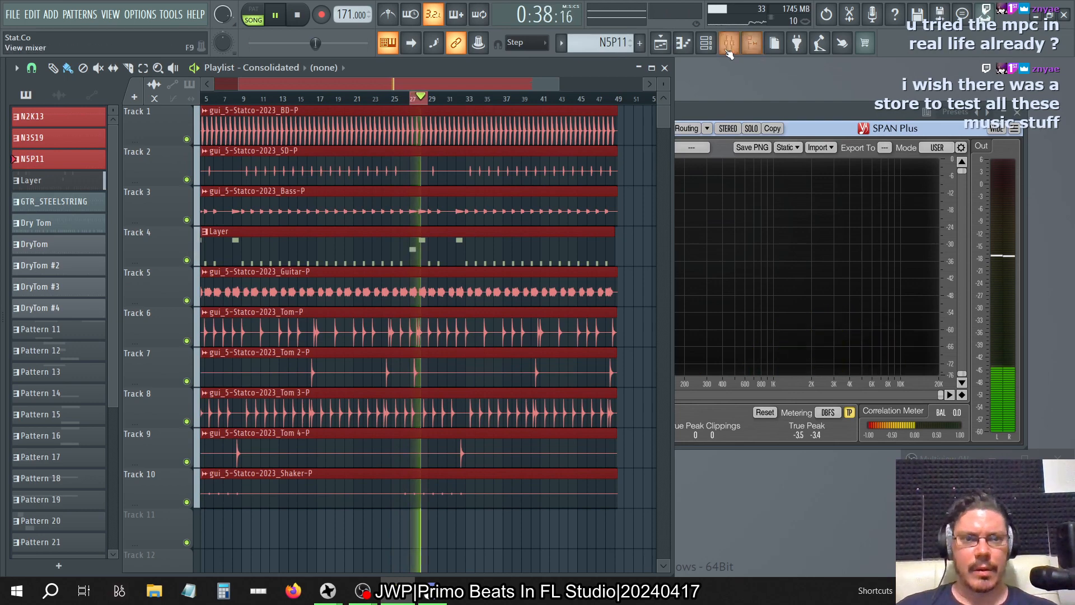
key("F9")
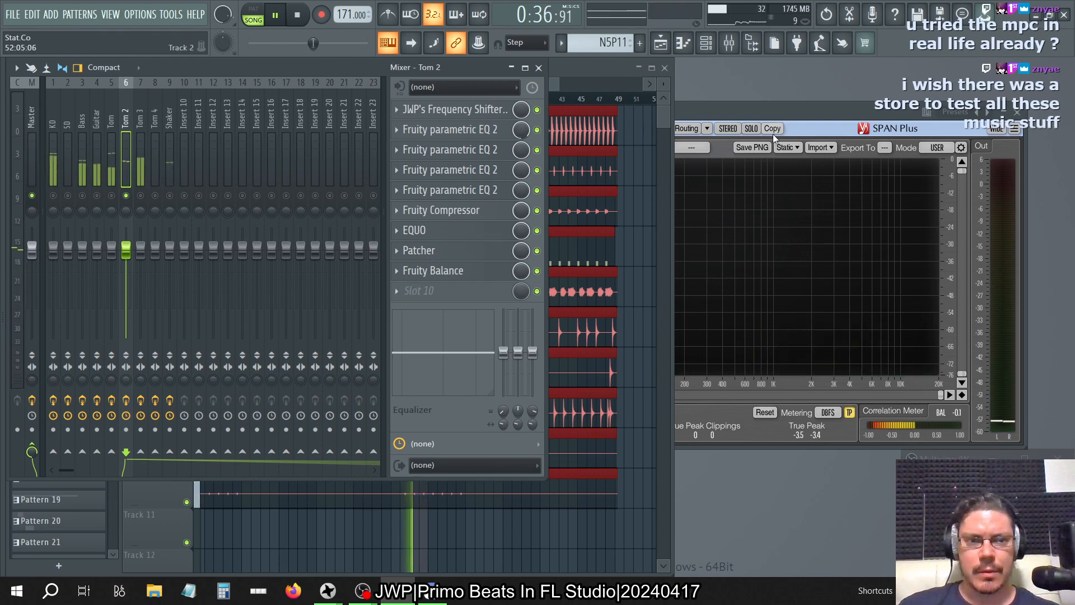
- Check Tom 2 in SPAN Plus, inspect its Patcher's map, and leave the Patcher bypassed with playback stopped
left_click(767, 117)
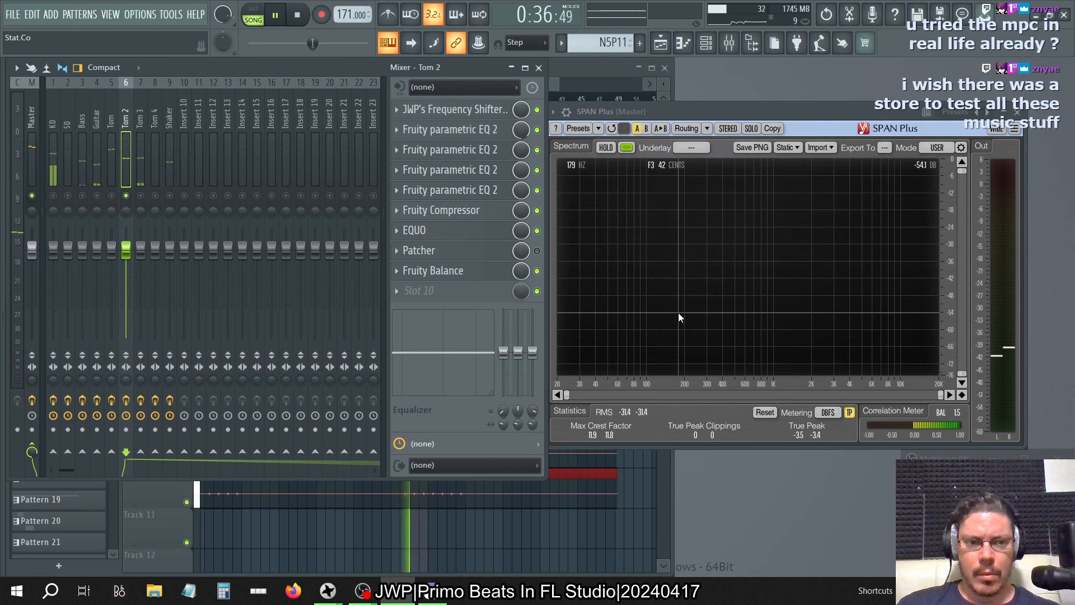
key("space")
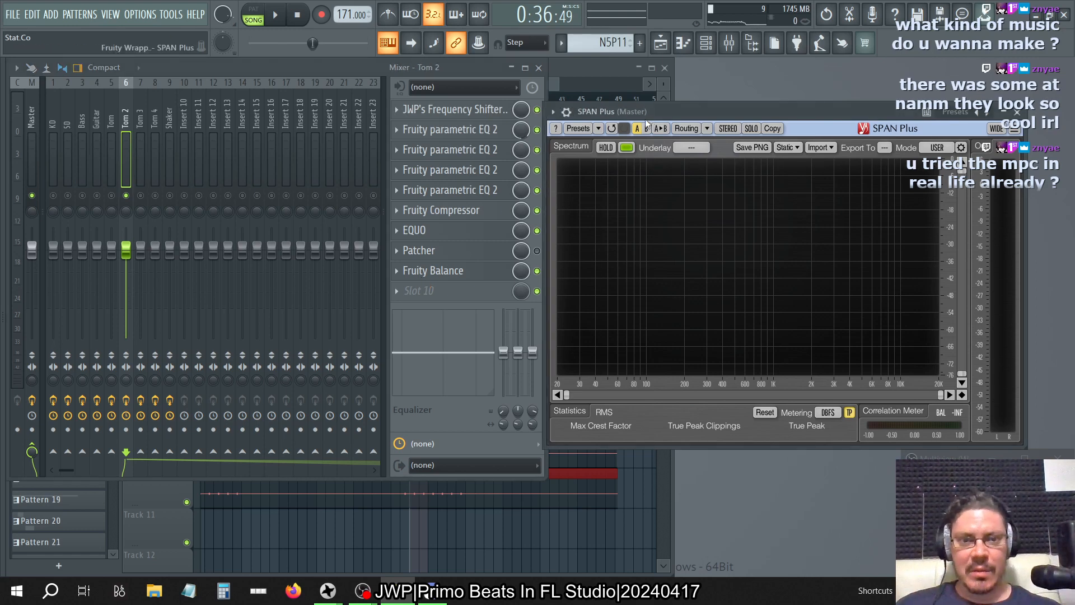
left_click(485, 255)
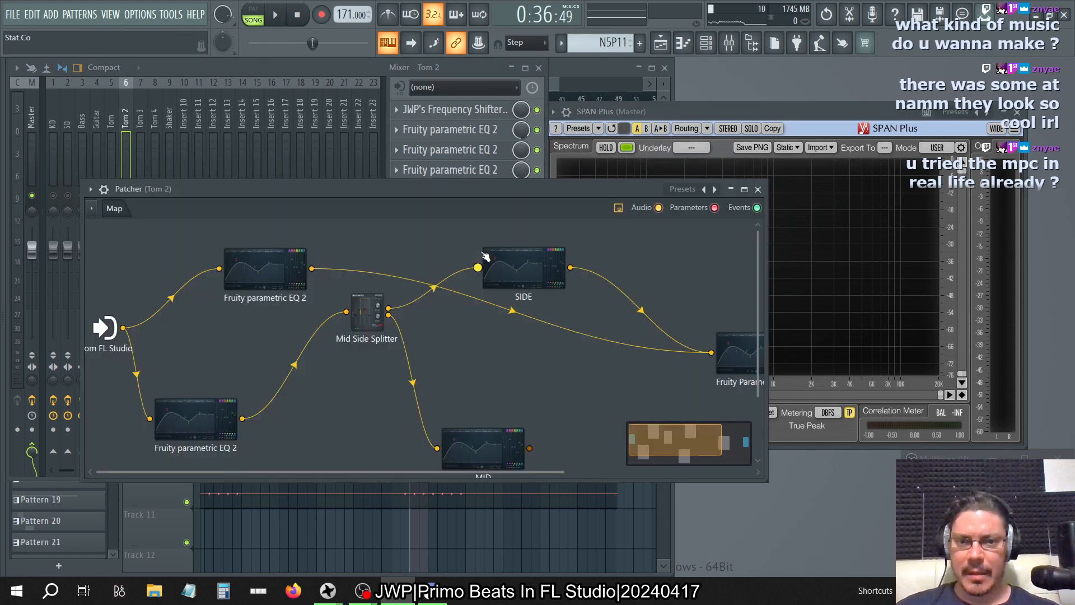
left_click(758, 189)
left_click(537, 251)
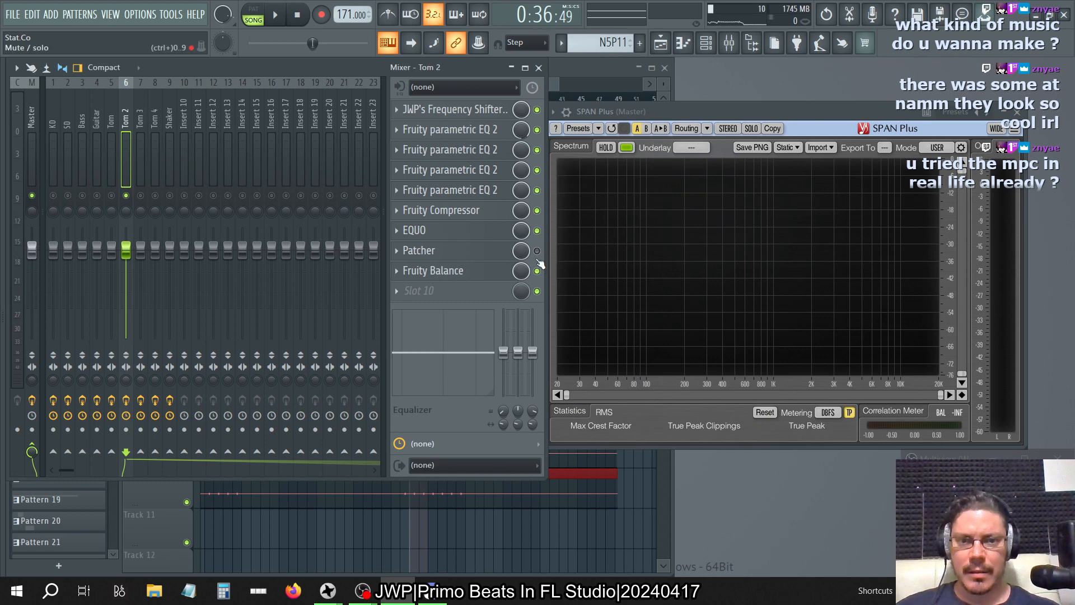
left_click(537, 251)
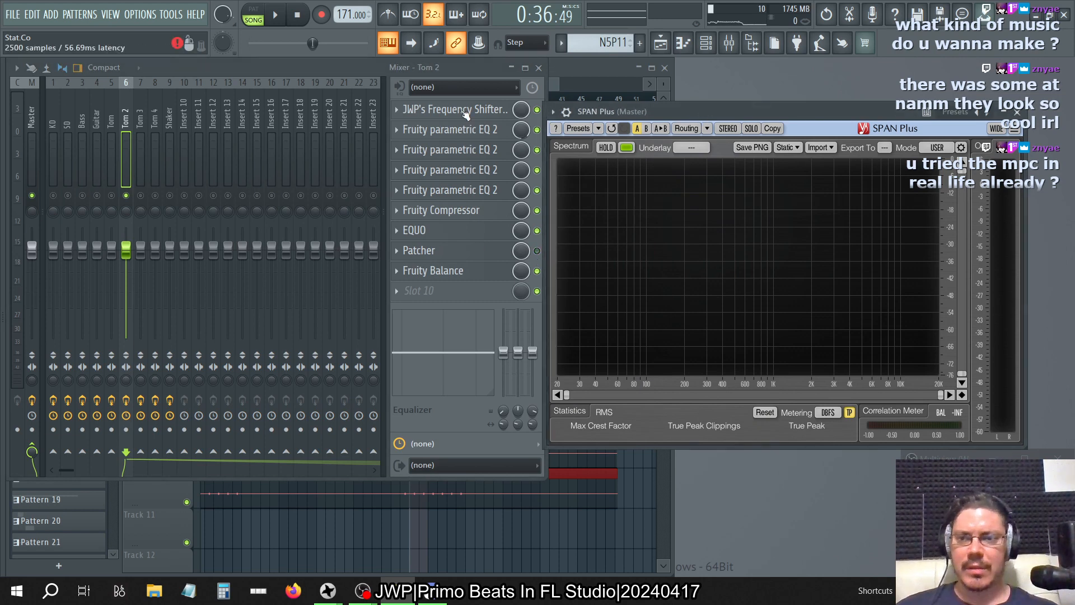
- Move SPAN Plus up level with the mixer and show the Master's effect chain
left_click_drag(684, 114, 688, 74)
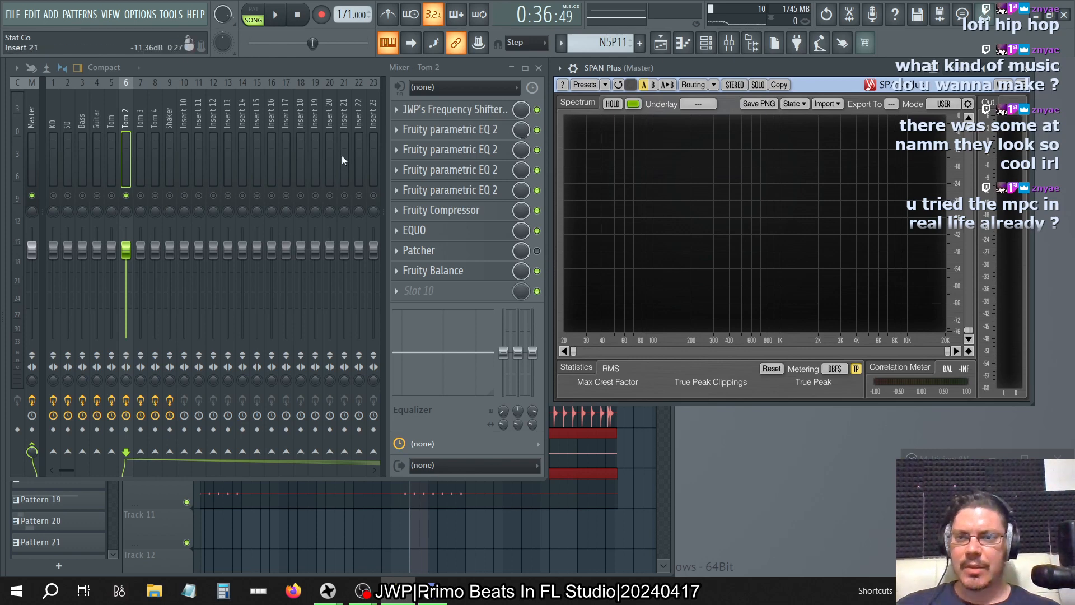
left_click(29, 109)
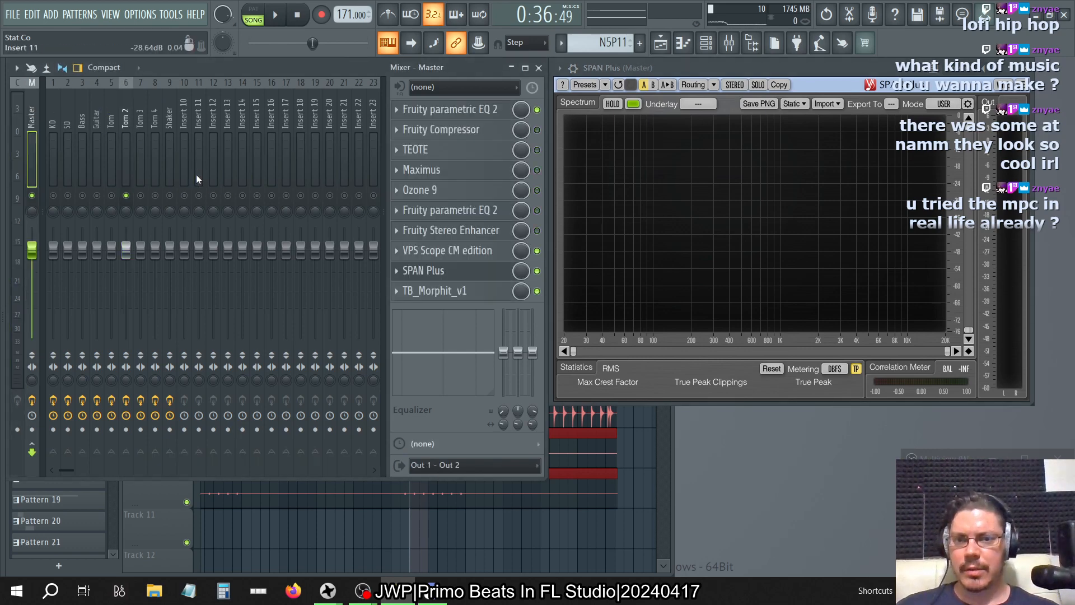
- Play the full mix unsoloed through the Master's second Parametric EQ 2 and set its band 1 filter to order 2
left_click(537, 210)
key("space")
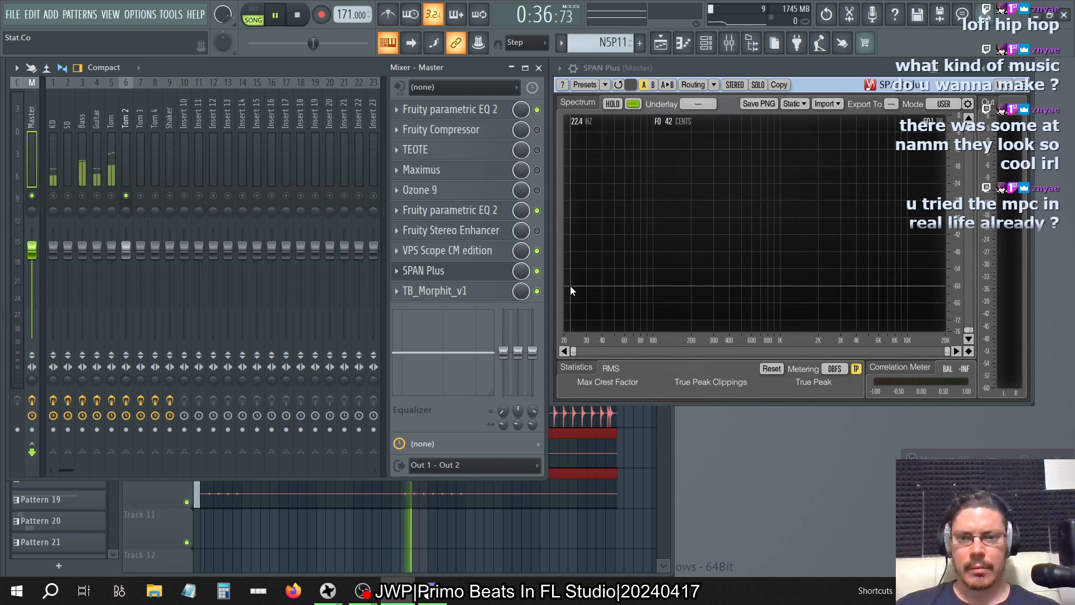
right_click(126, 196)
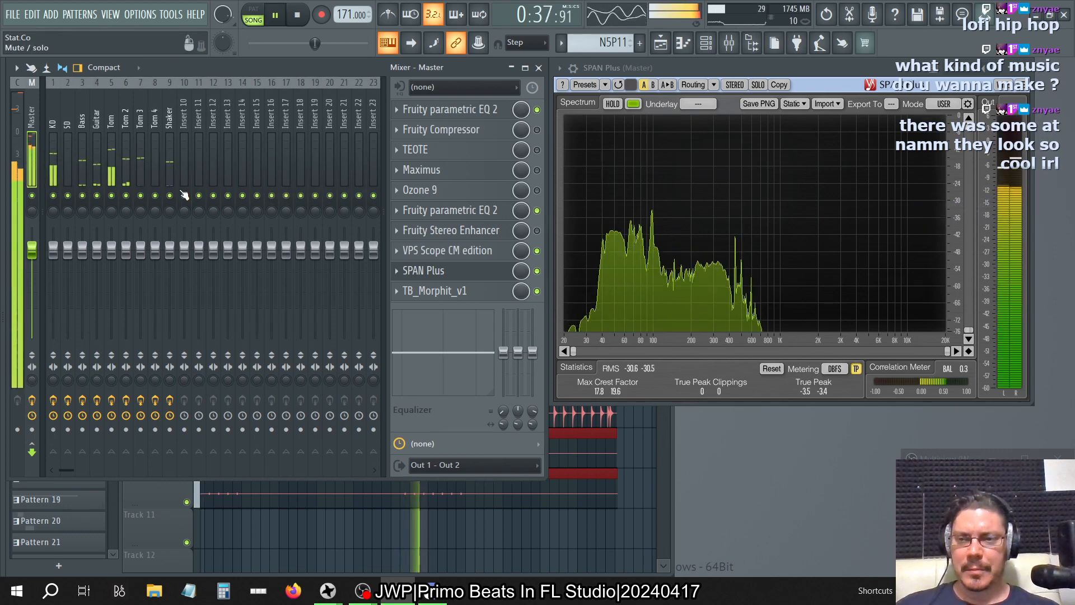
left_click(446, 210)
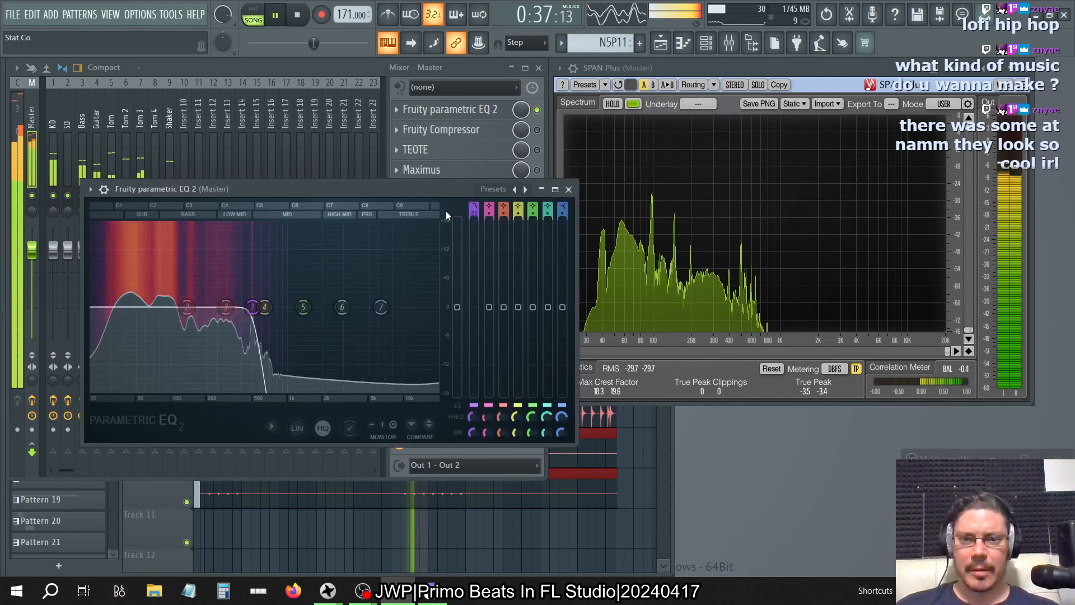
left_click_drag(473, 214, 473, 228)
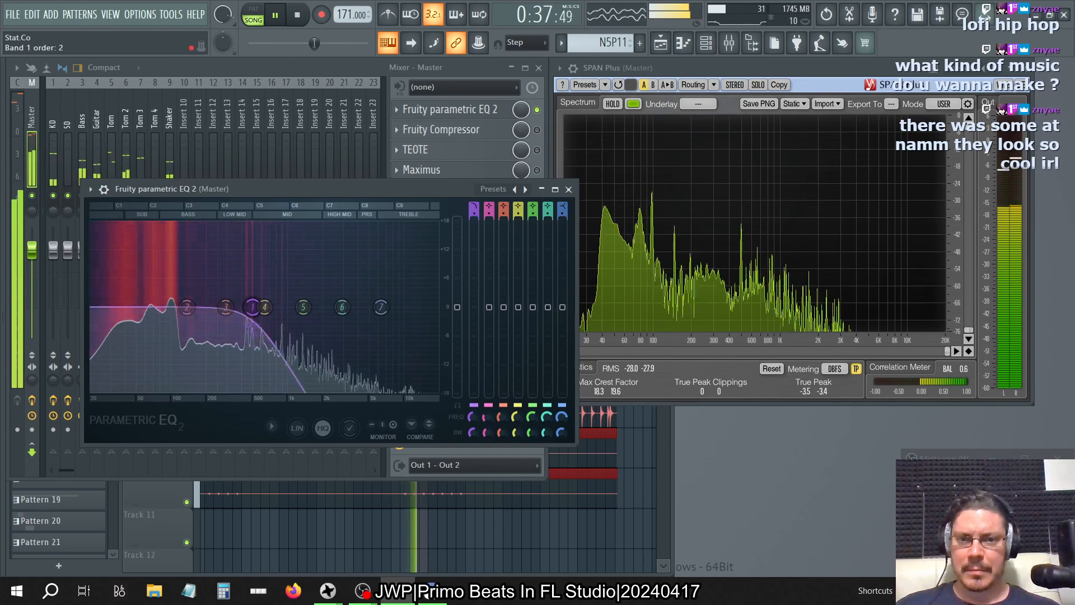
left_click(568, 190)
key("space")
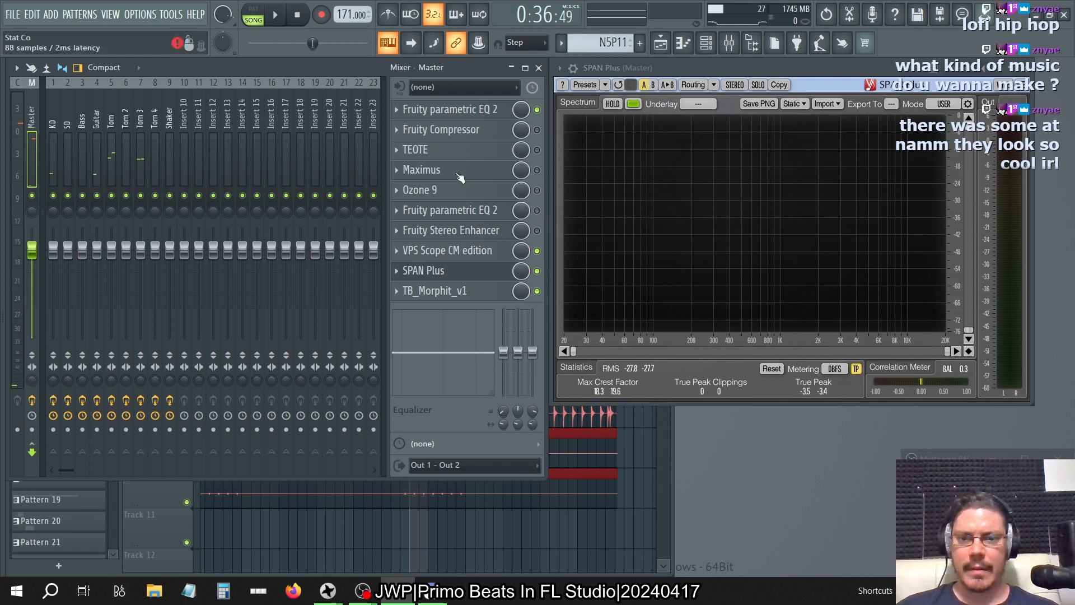
- Compare the effect chains of the four tom tracks, ending on Tom 2
left_click(156, 116)
left_click(140, 119)
left_click(124, 122)
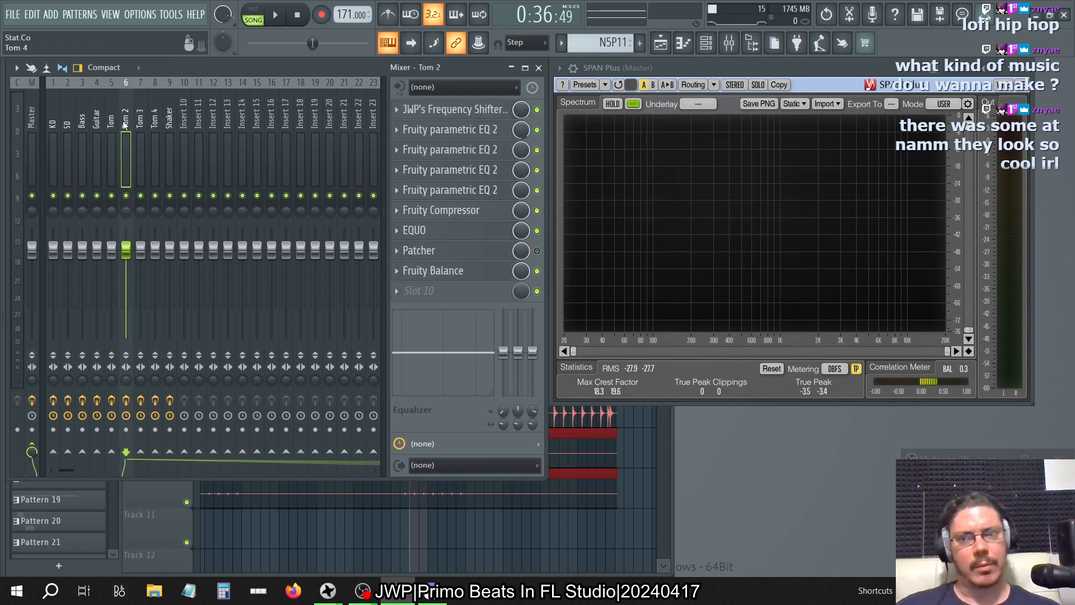
left_click(111, 121)
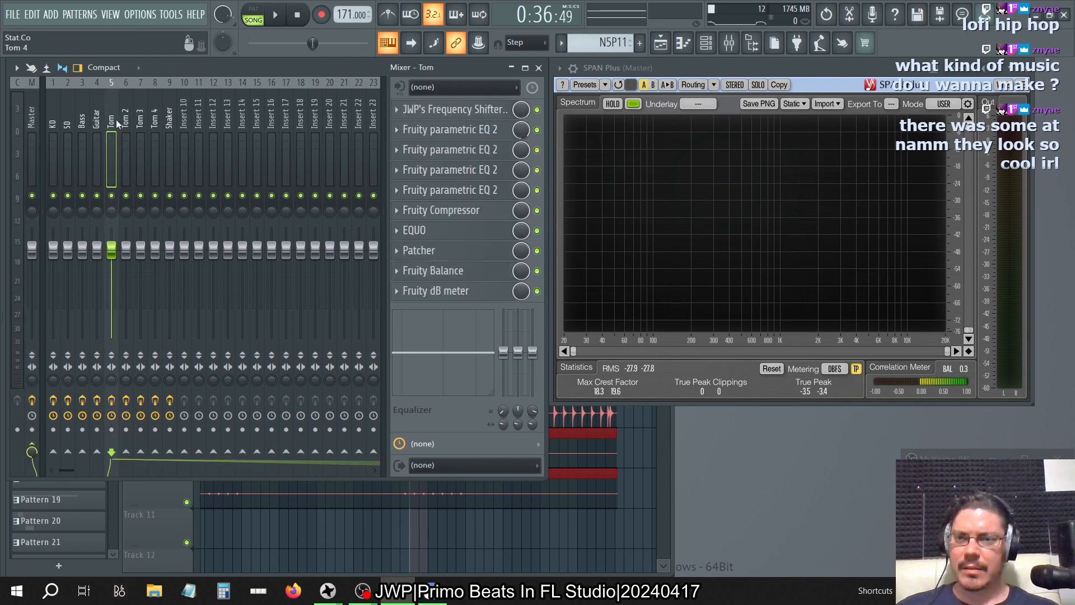
left_click(126, 125)
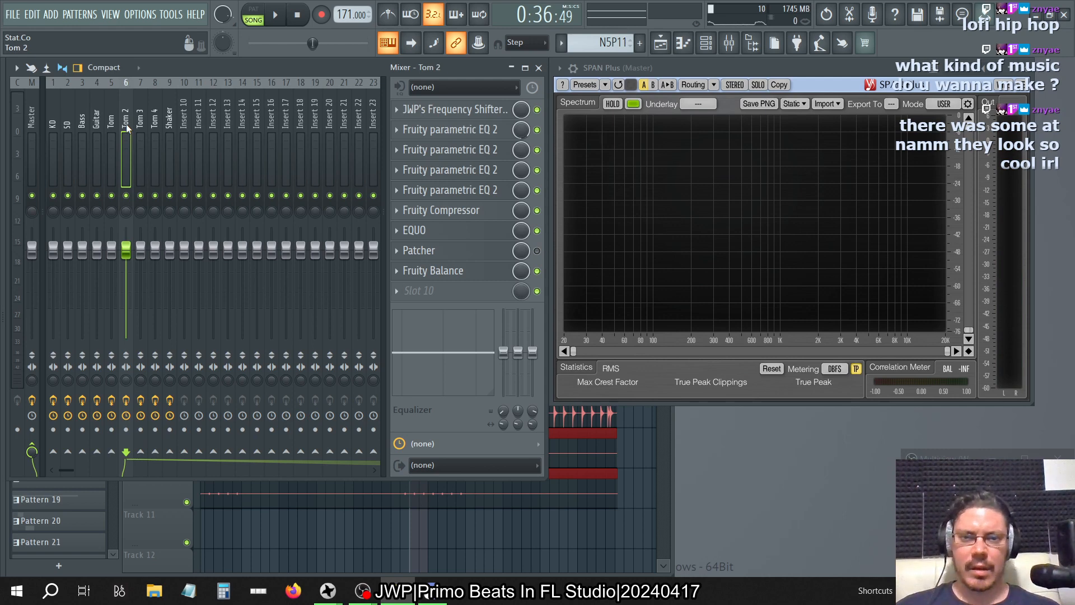
left_click(141, 123)
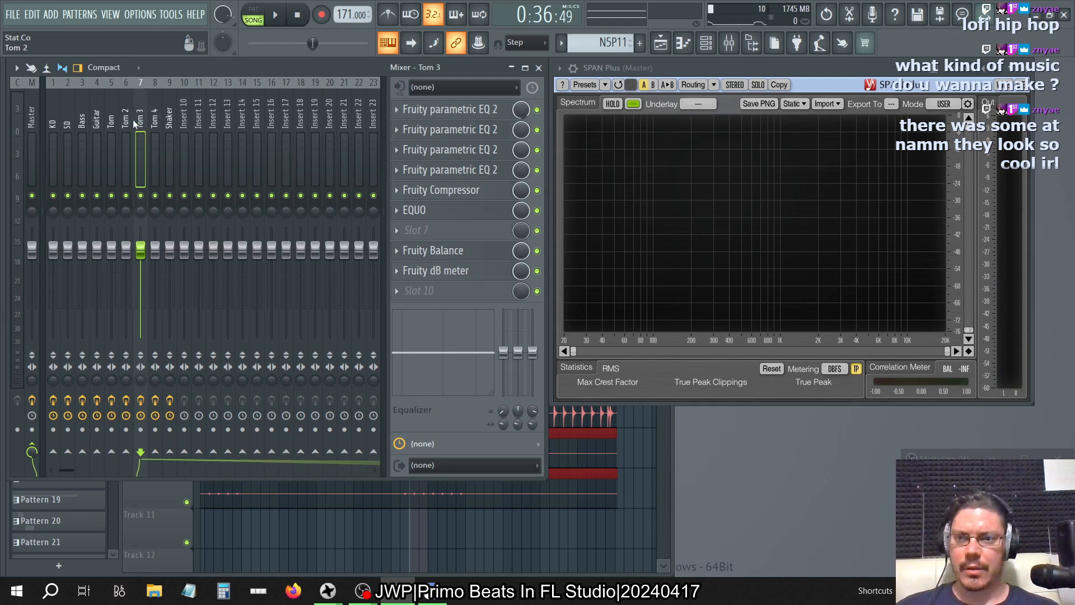
left_click(133, 122)
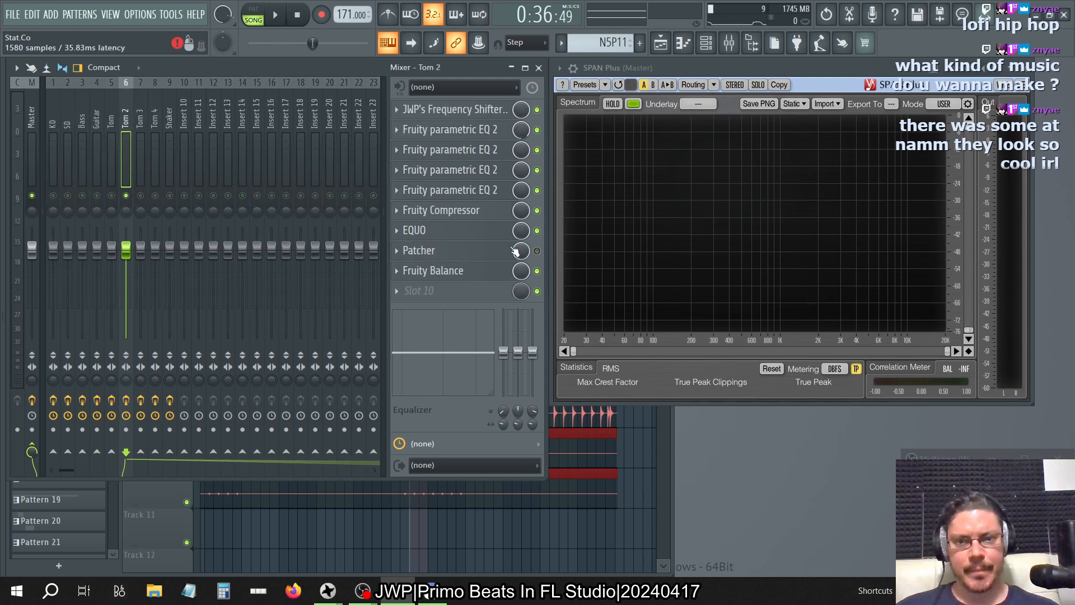
- Inspect Tom 2's Patcher map, listen to the track soloed, and enable its Patcher
left_click(515, 250)
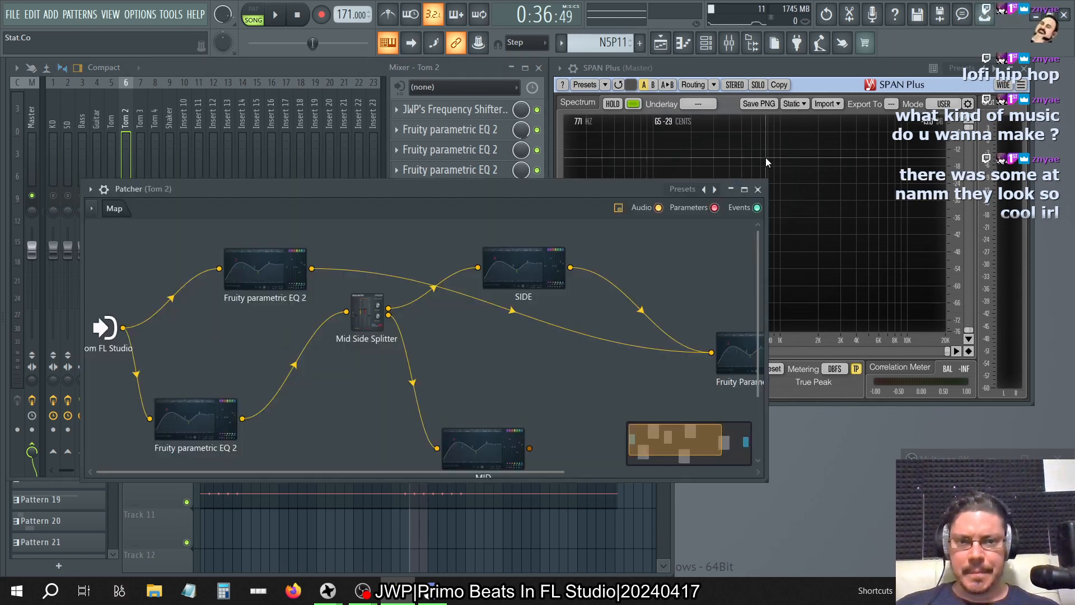
left_click(758, 189)
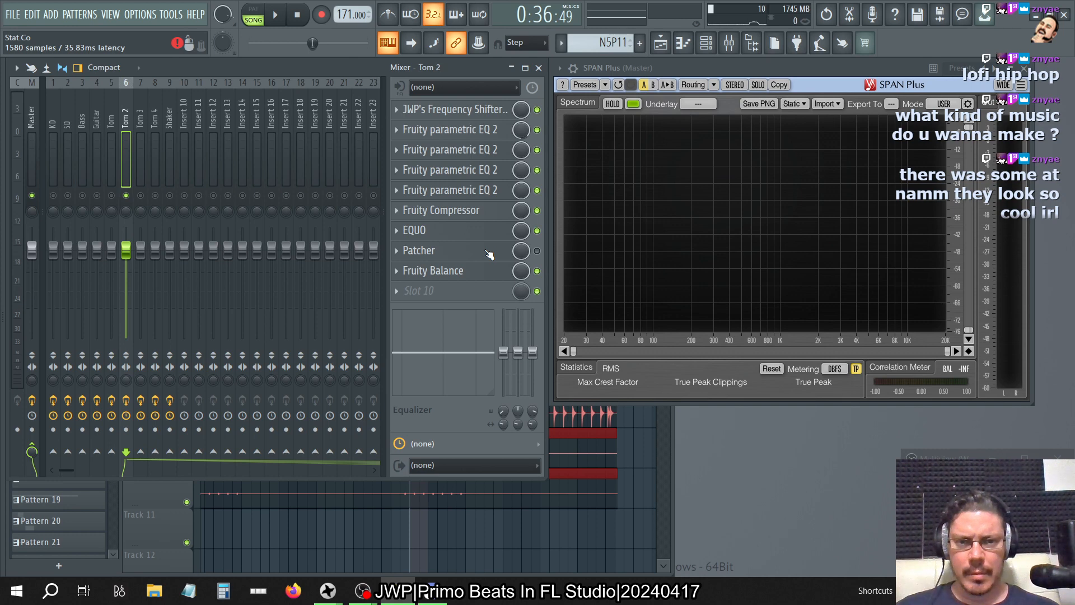
left_click(455, 251)
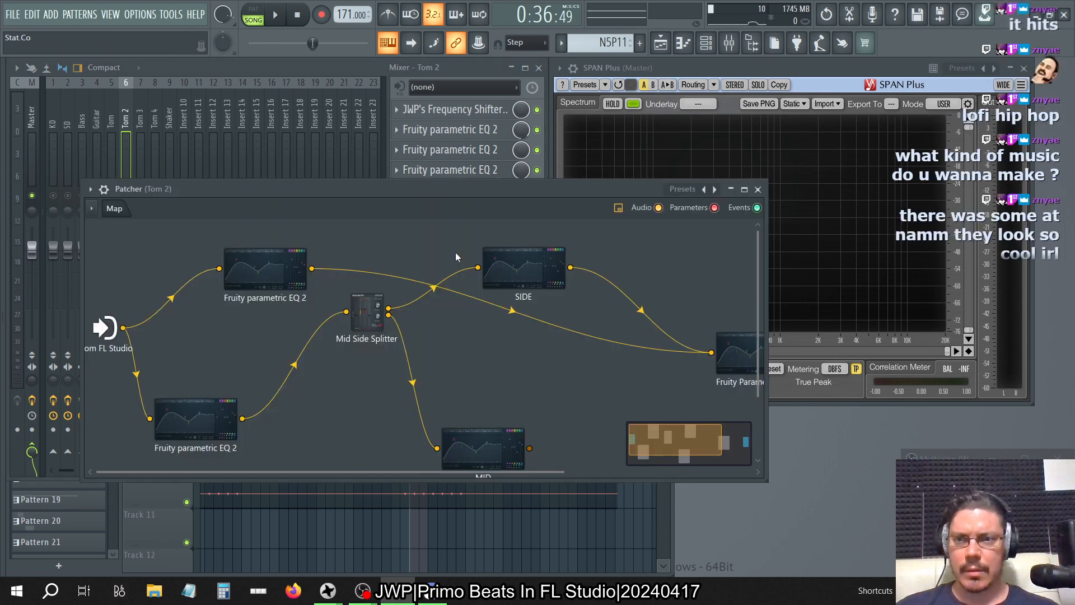
left_click(757, 189)
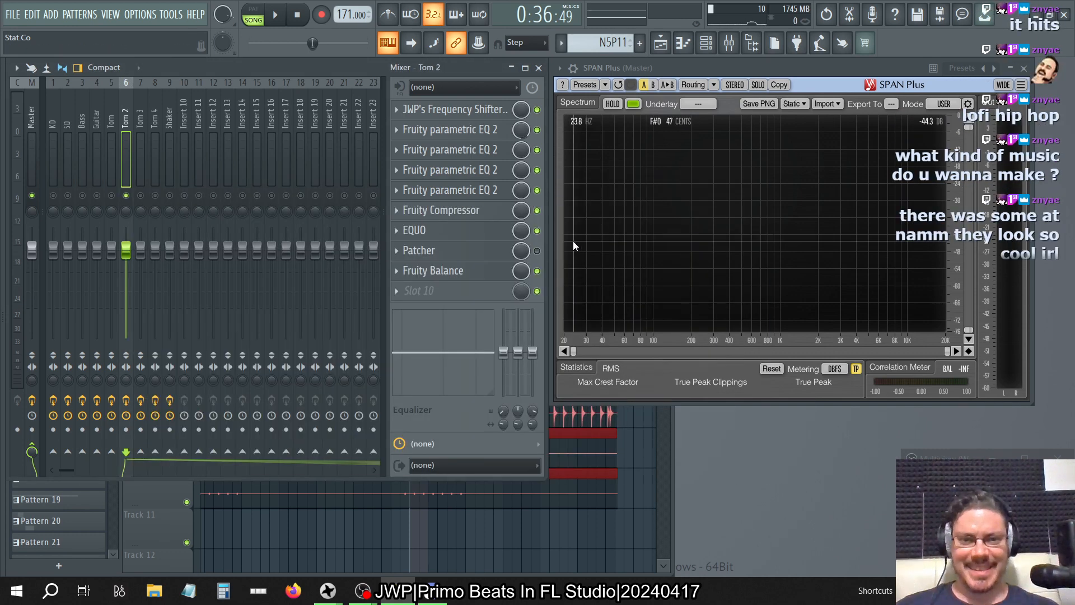
key("space")
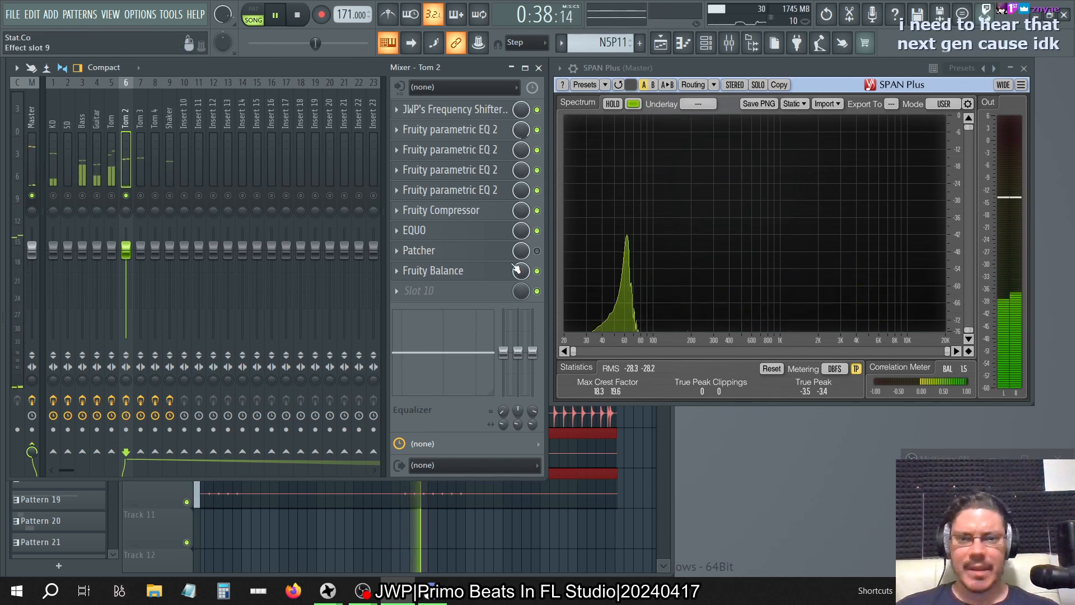
key("space")
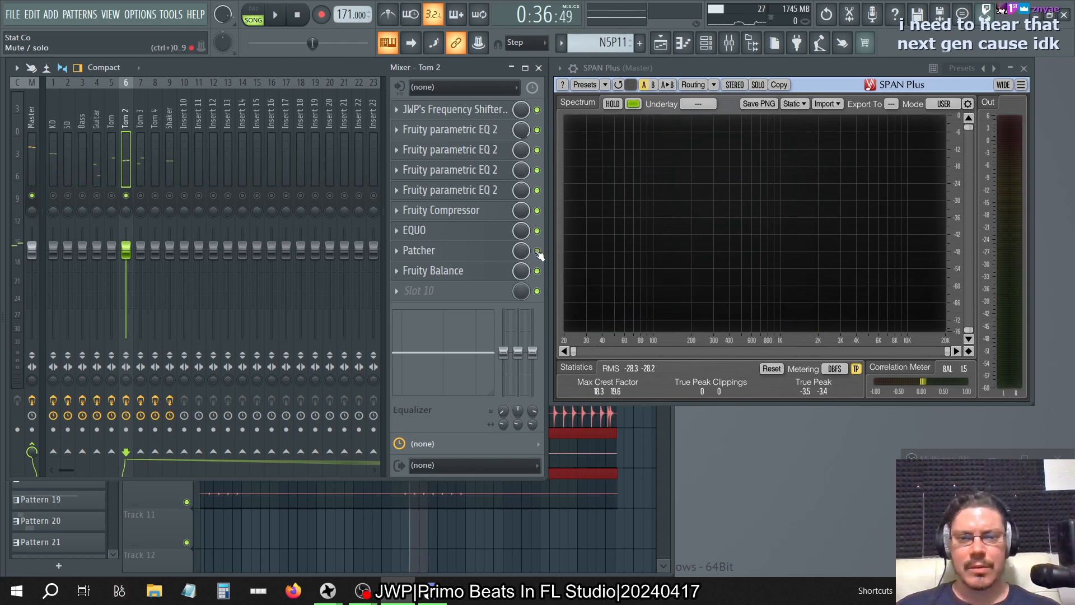
- In the SIDE EQ of Tom 2's Patcher, make band 4 a wider low shelf boosted by about 12 dB
left_click(479, 250)
double_click(535, 265)
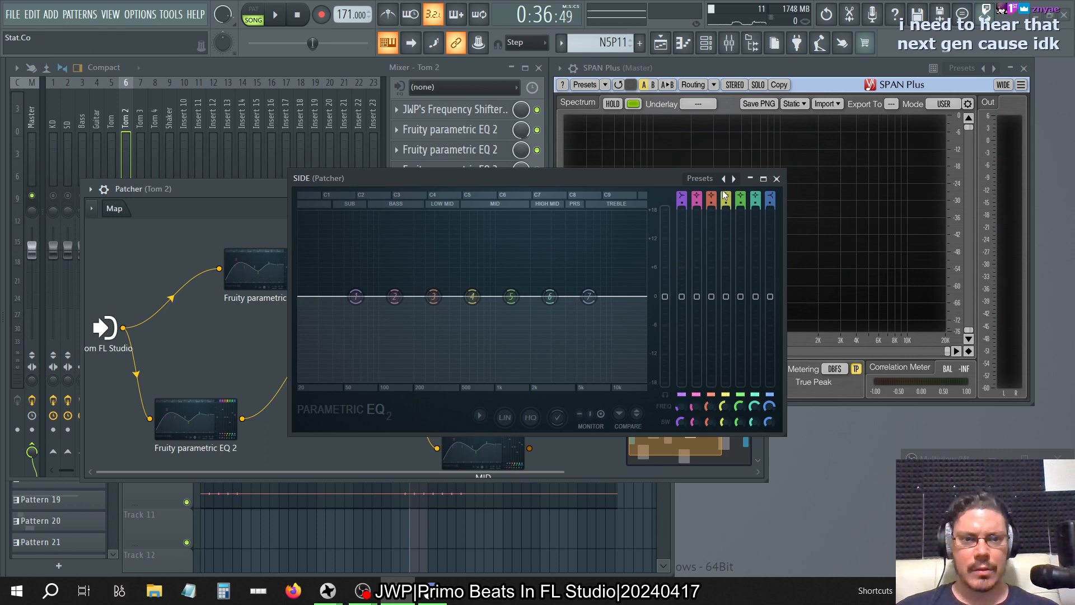
scroll(725, 201, "down", 2)
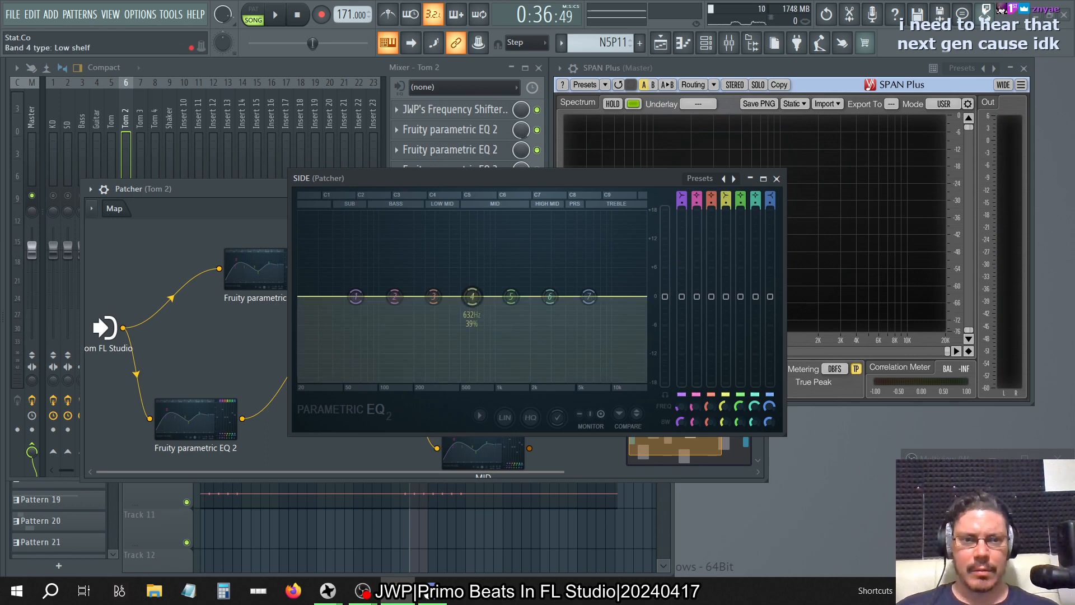
scroll(725, 202, "down", 1)
left_click_drag(725, 422, 724, 376)
left_click_drag(727, 297, 727, 240)
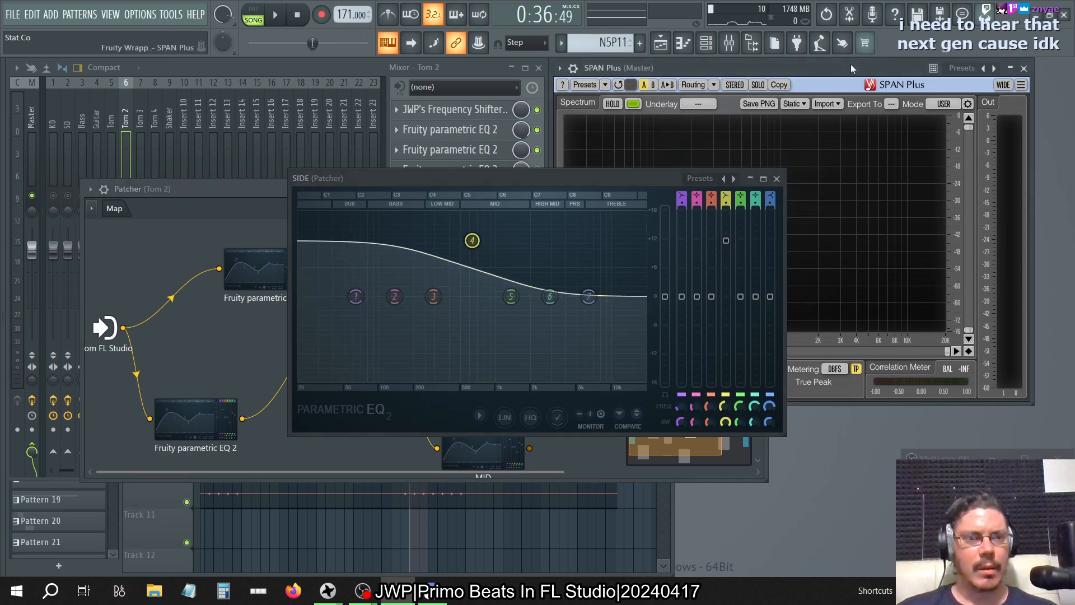
- Raise the SIDE EQ's band 4 low shelf to about 15 dB while monitoring SPAN Plus, and close the EQ and Patcher
left_click_drag(575, 175, 284, 320)
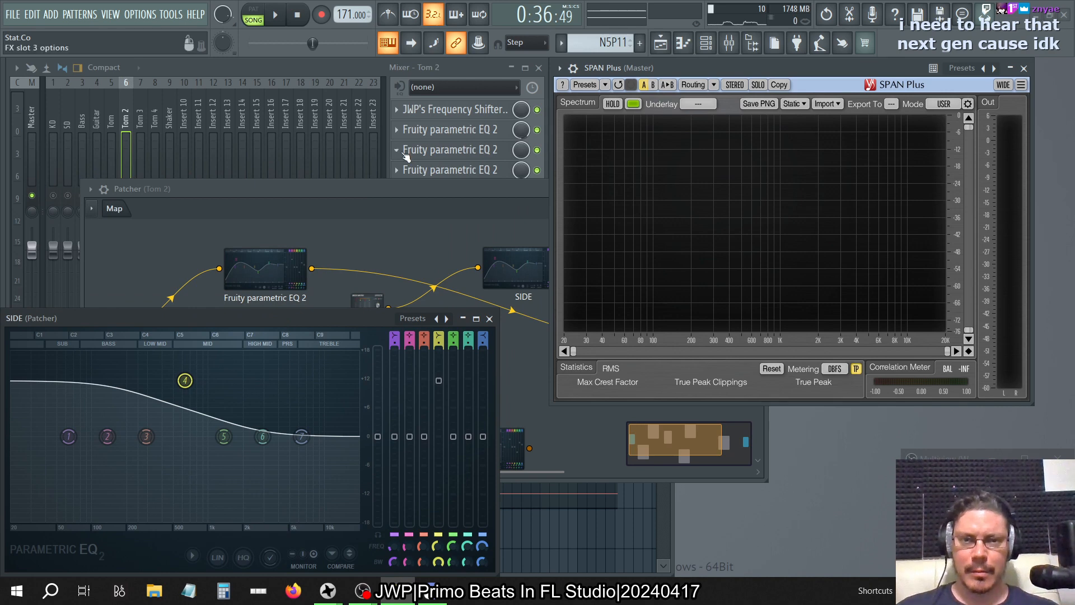
key("space")
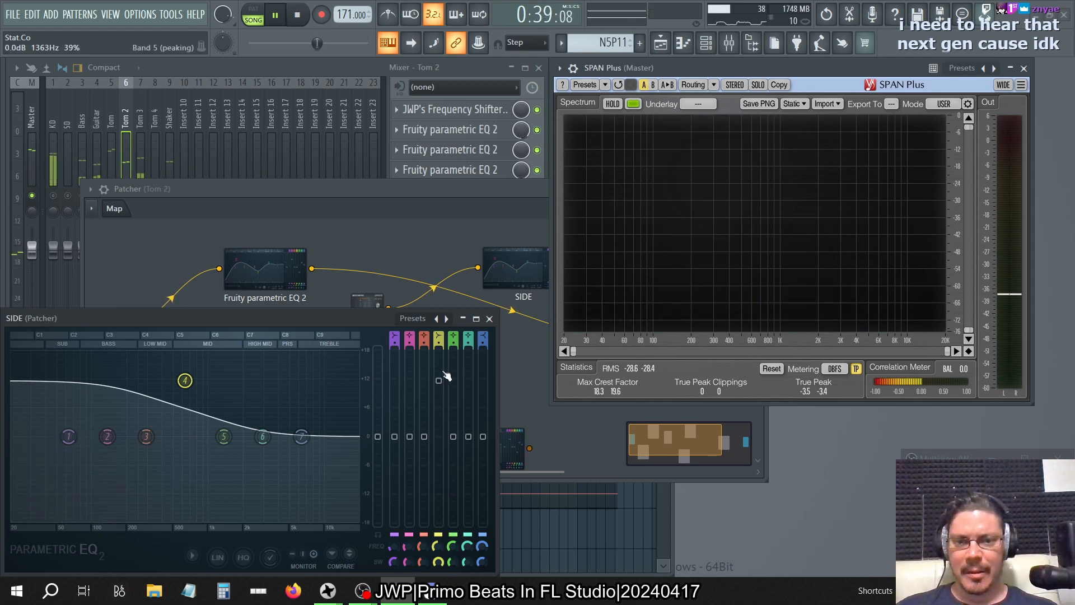
left_click_drag(185, 372, 184, 367)
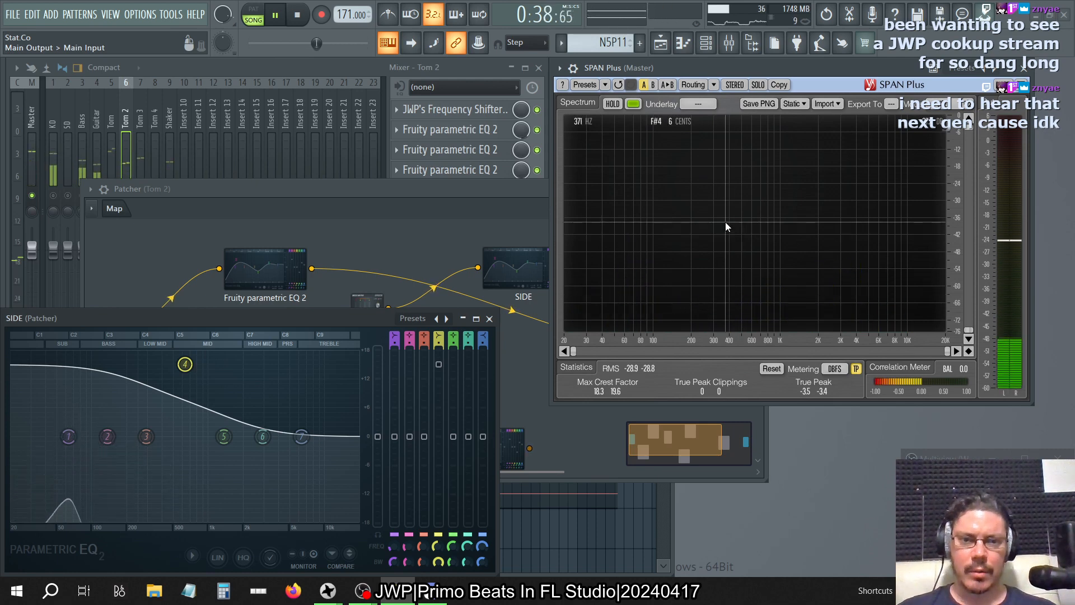
left_click(489, 318)
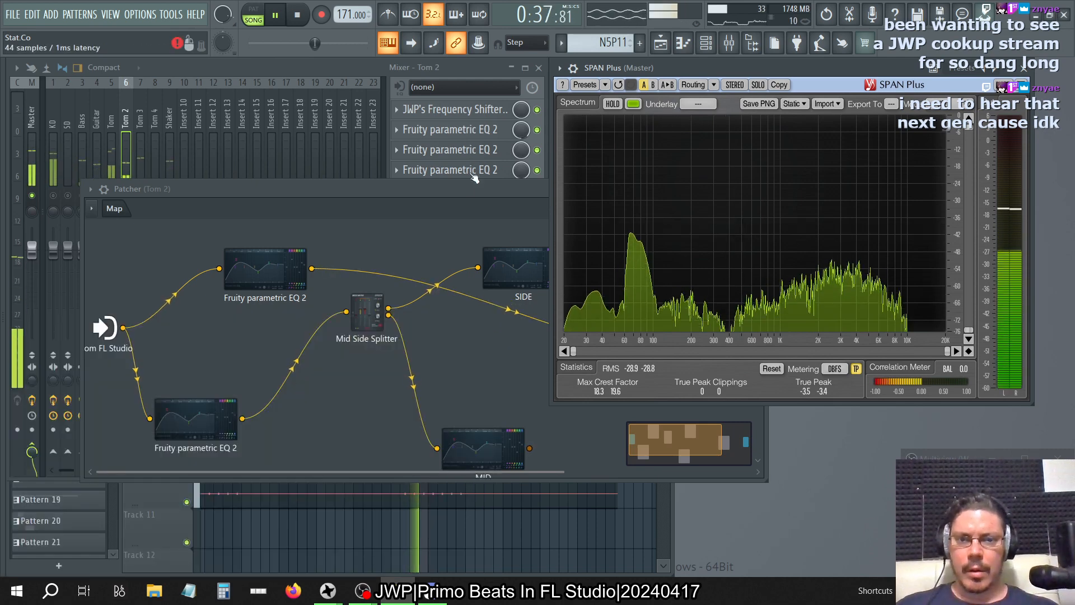
left_click(459, 191)
left_click(758, 189)
key("space")
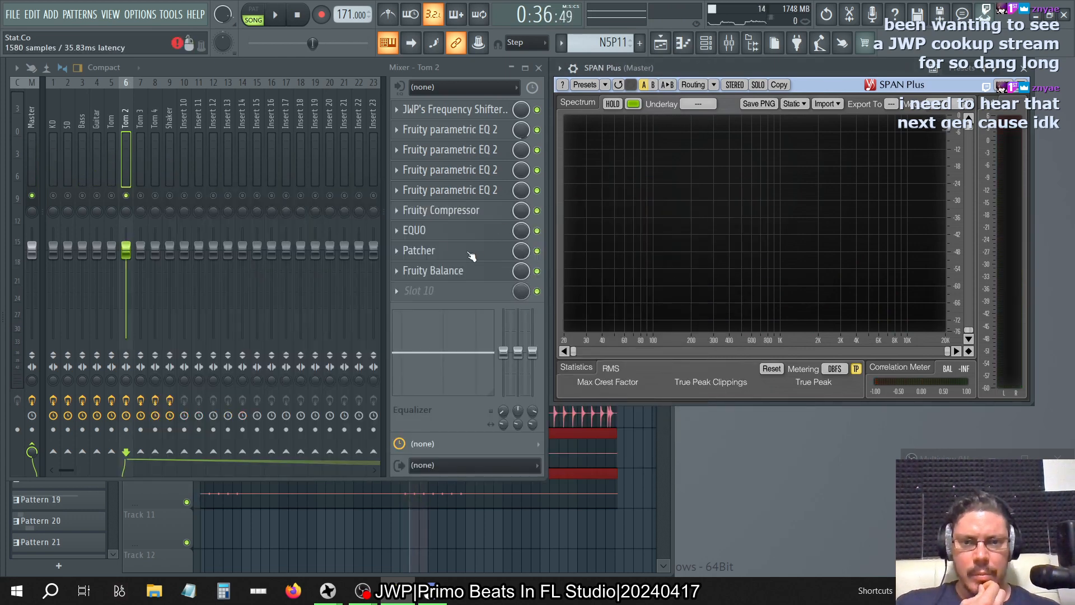
- Set the volume of Tom 2's Fruity Balance to -9.0 dB while the track plays soloed
left_click(463, 270)
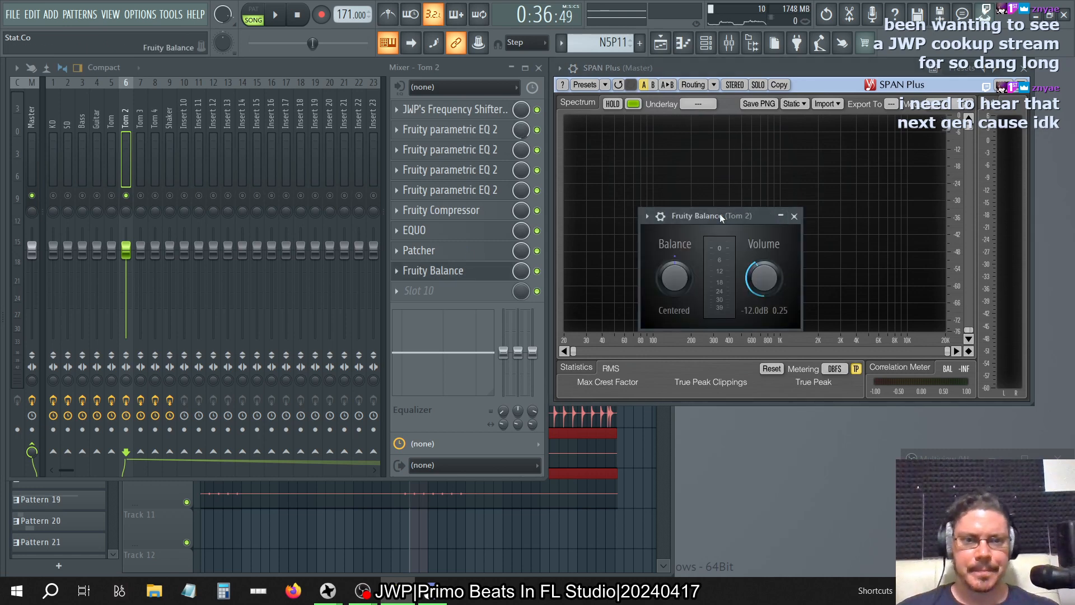
left_click_drag(720, 213, 386, 232)
key("space")
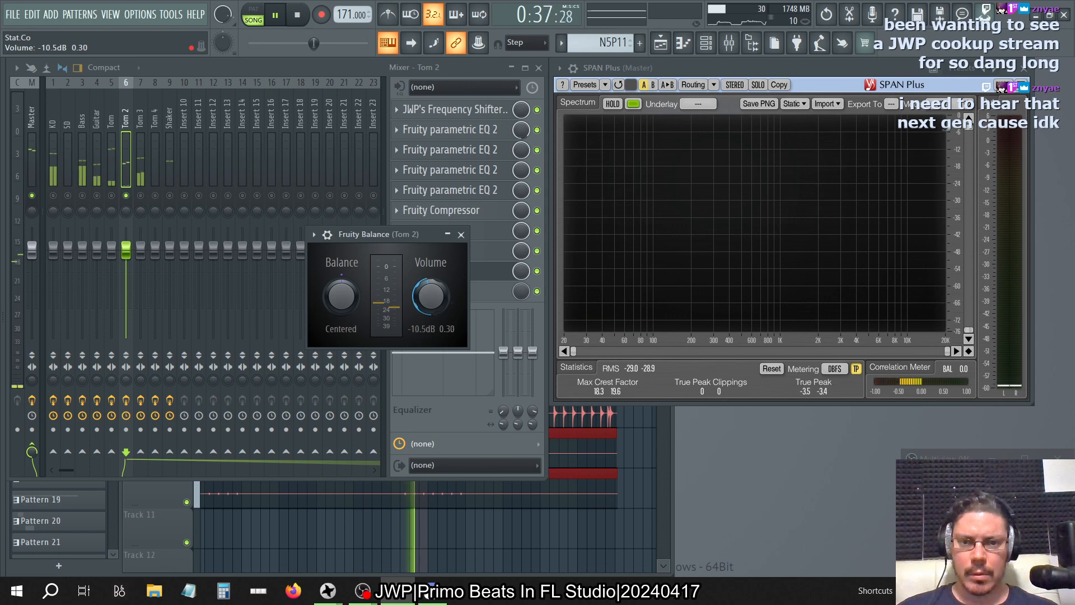
left_click_drag(431, 295, 430, 293)
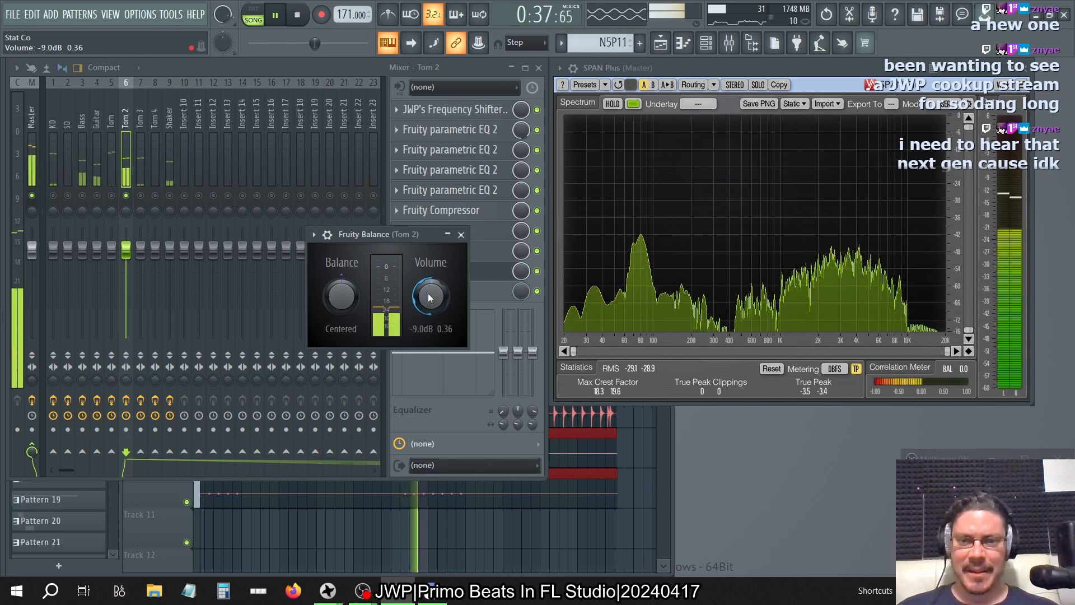
left_click(460, 234)
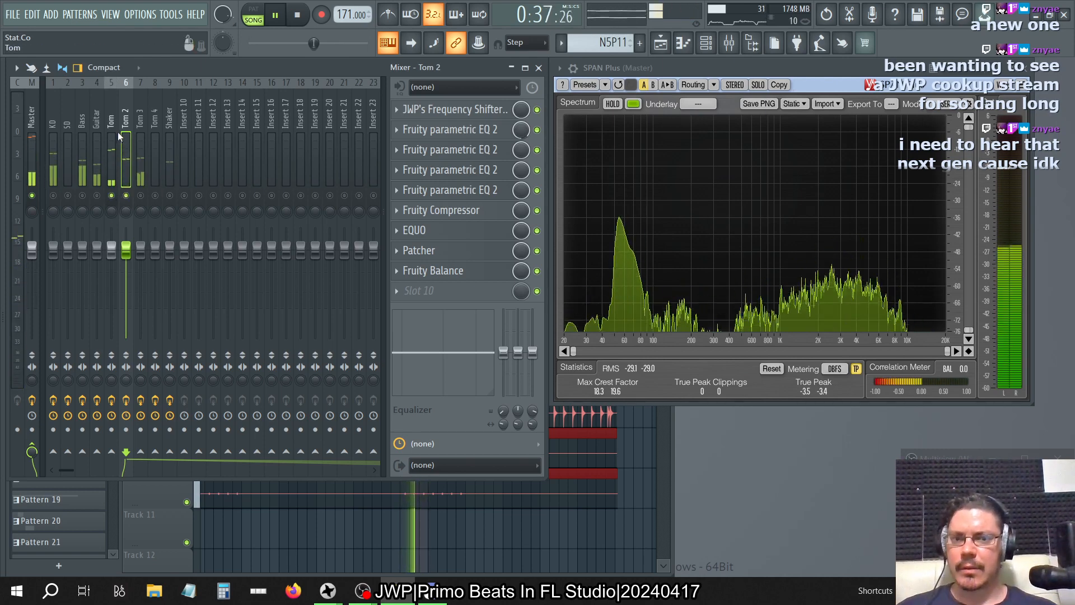
- Compare the levels and spectrum of Tom and Tom 2 by switching their solo states, and check Tom's effect chain
left_click(126, 195)
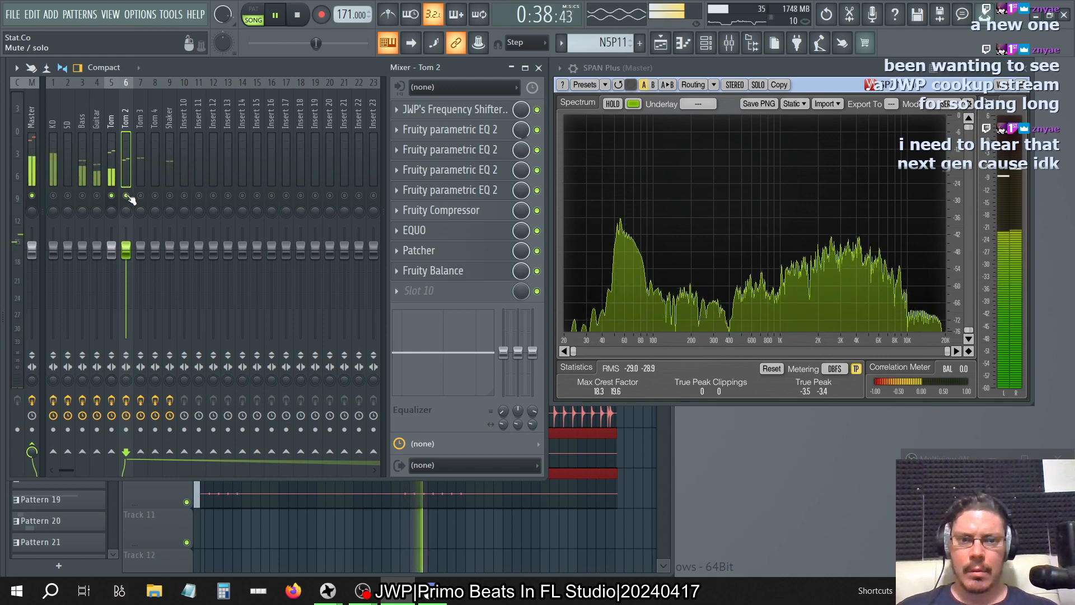
left_click(113, 153)
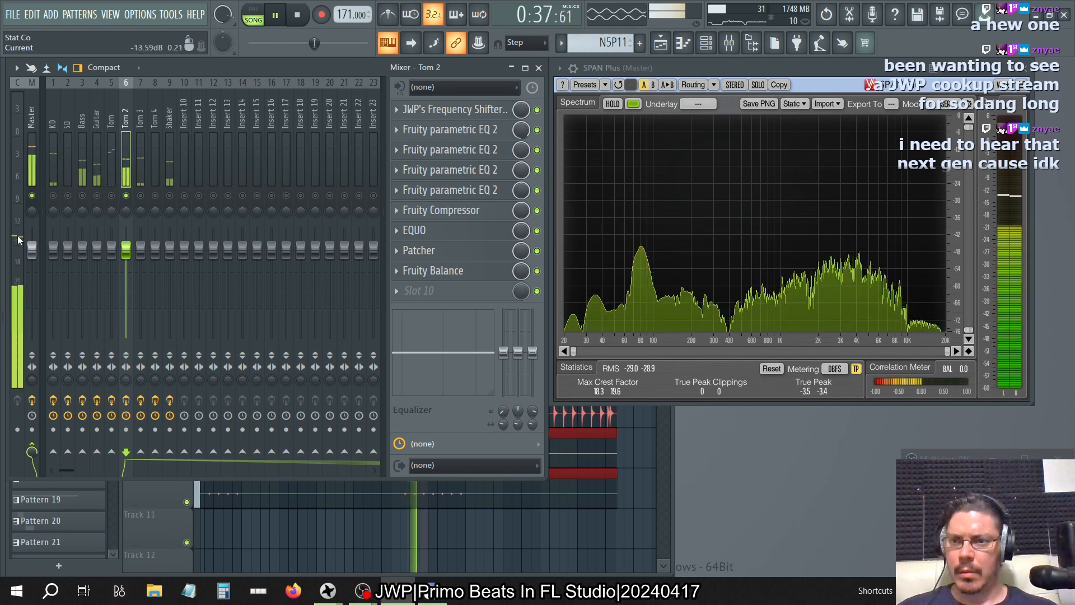
left_click(113, 120)
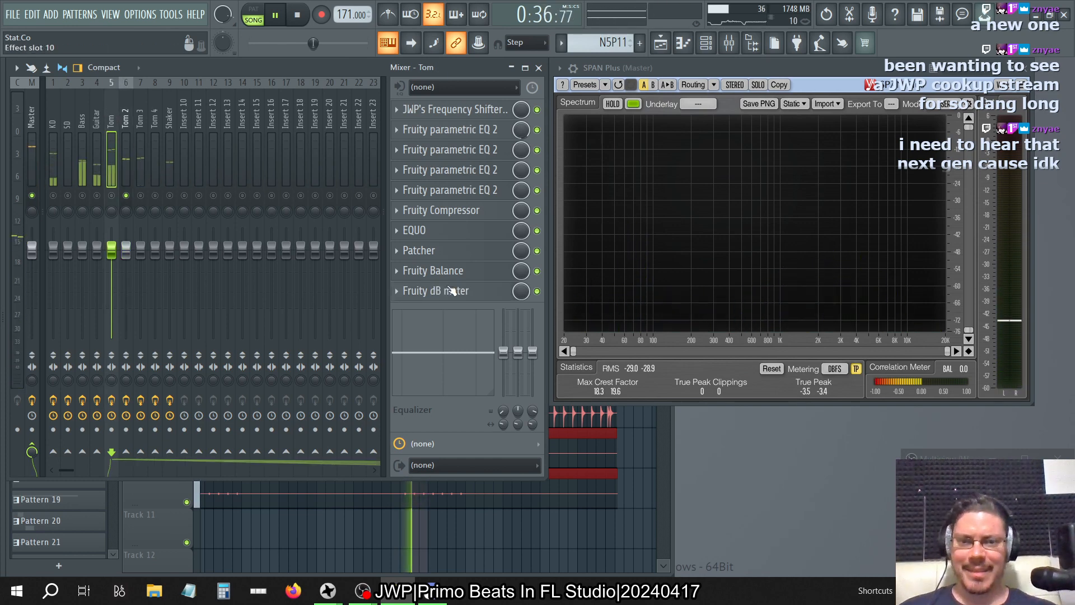
left_click(126, 125)
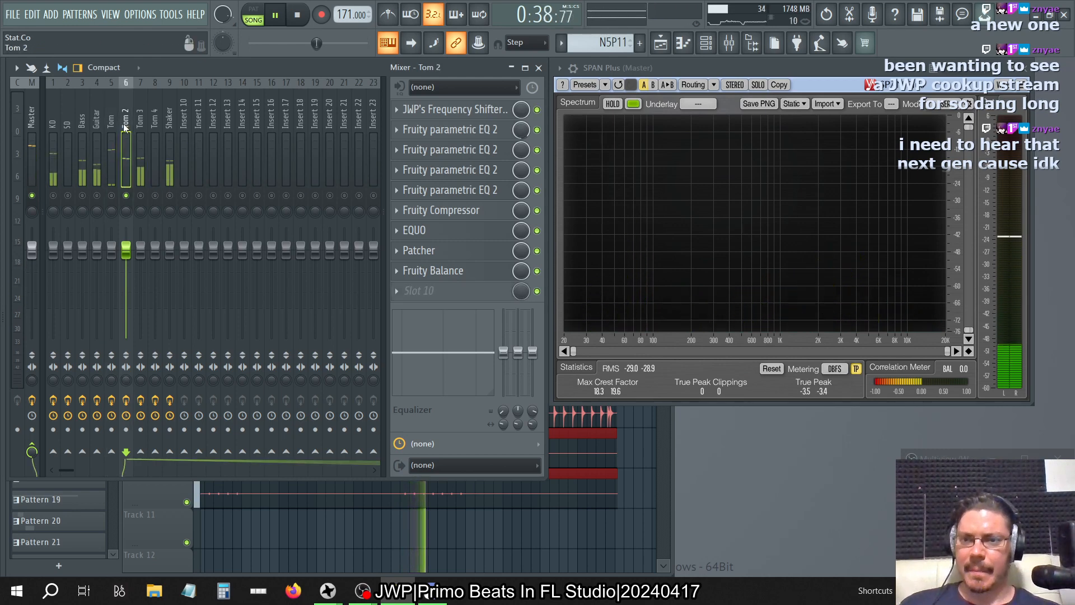
- Compare Tom 2 with Tom 3 soloed and raise Tom 2's Fruity Balance volume to -6.3 dB
left_click(438, 271)
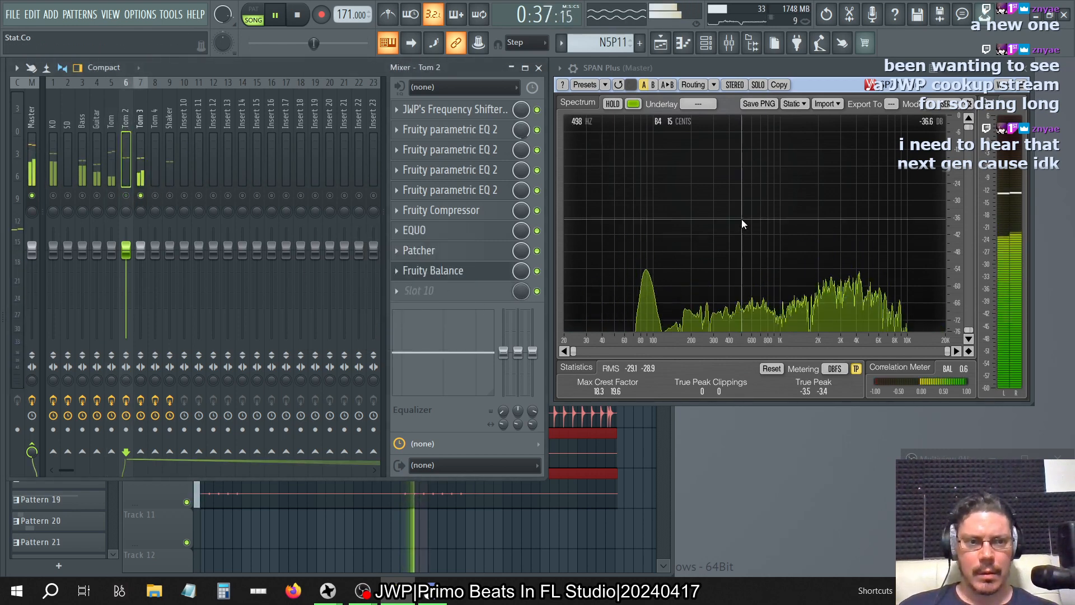
left_click(454, 273)
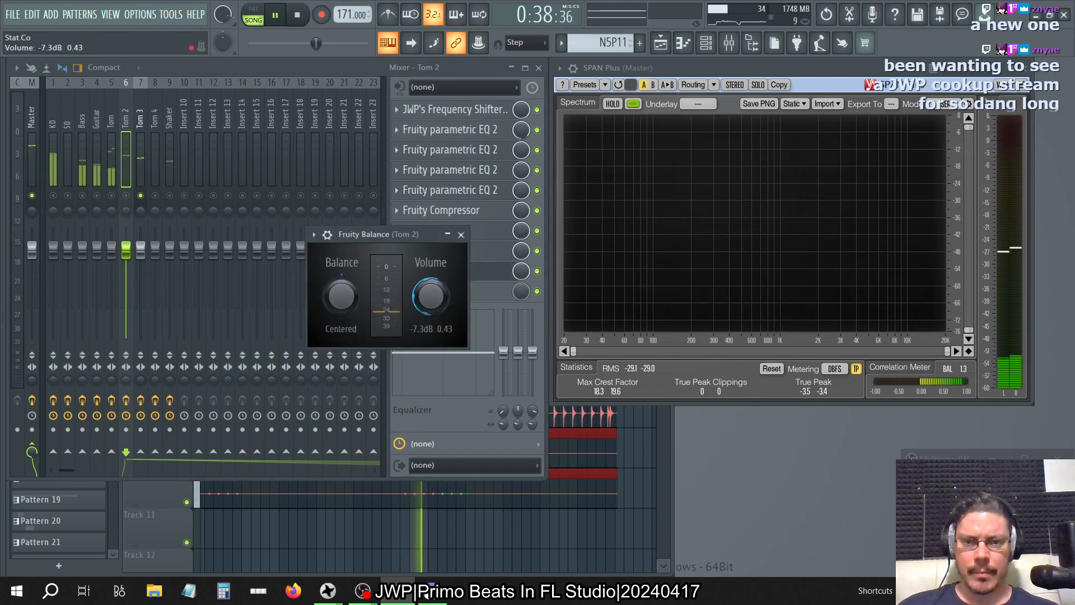
left_click_drag(430, 296, 430, 290)
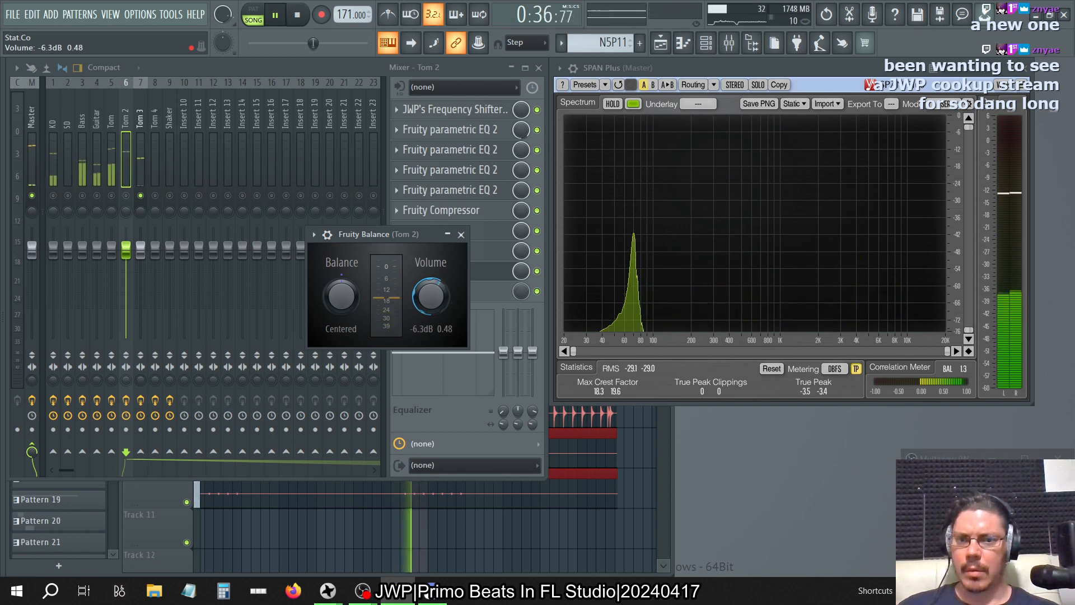
- Lower Tom 2's Fruity Balance volume to -8.8 dB and switch the solo from Tom 3 to Tom 2
left_click_drag(430, 291, 430, 298)
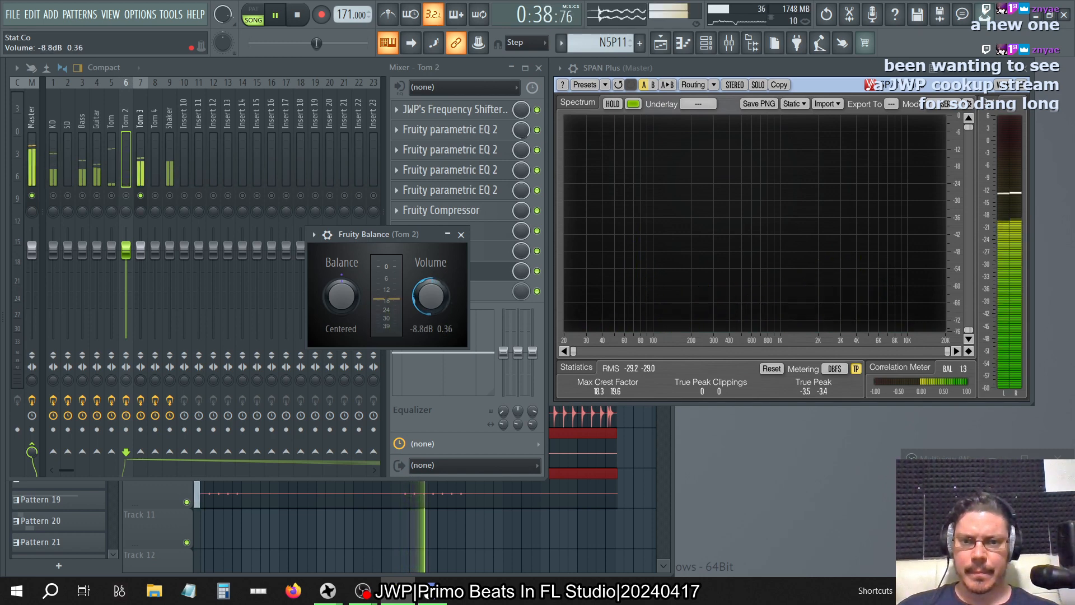
left_click(142, 195)
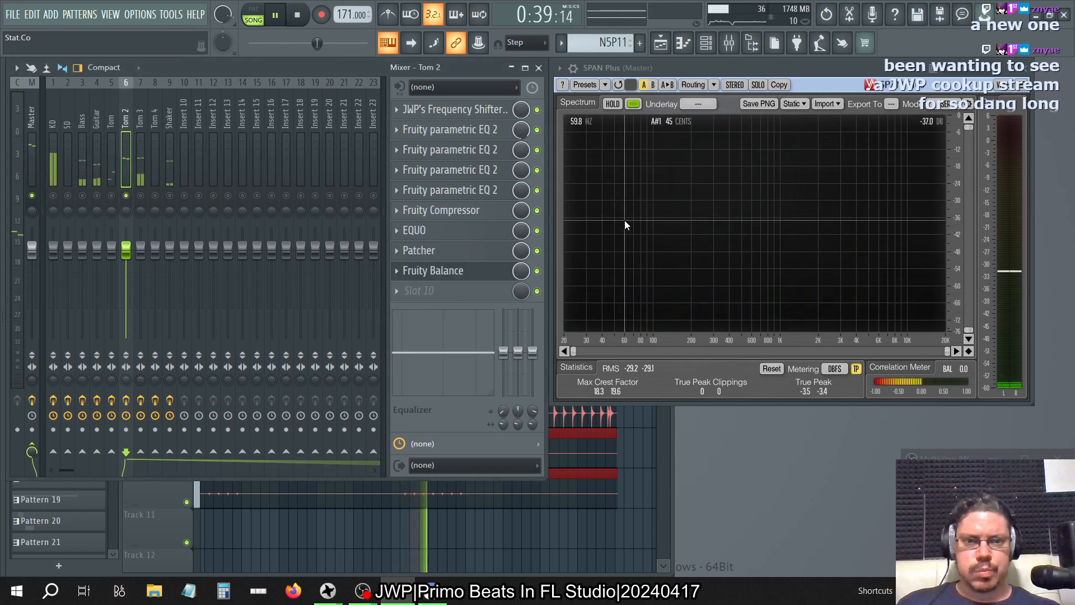
- Raise the volume of Tom 3's Fruity Balance to -7.5 dB, checking its level during soloed playback
left_click(144, 120)
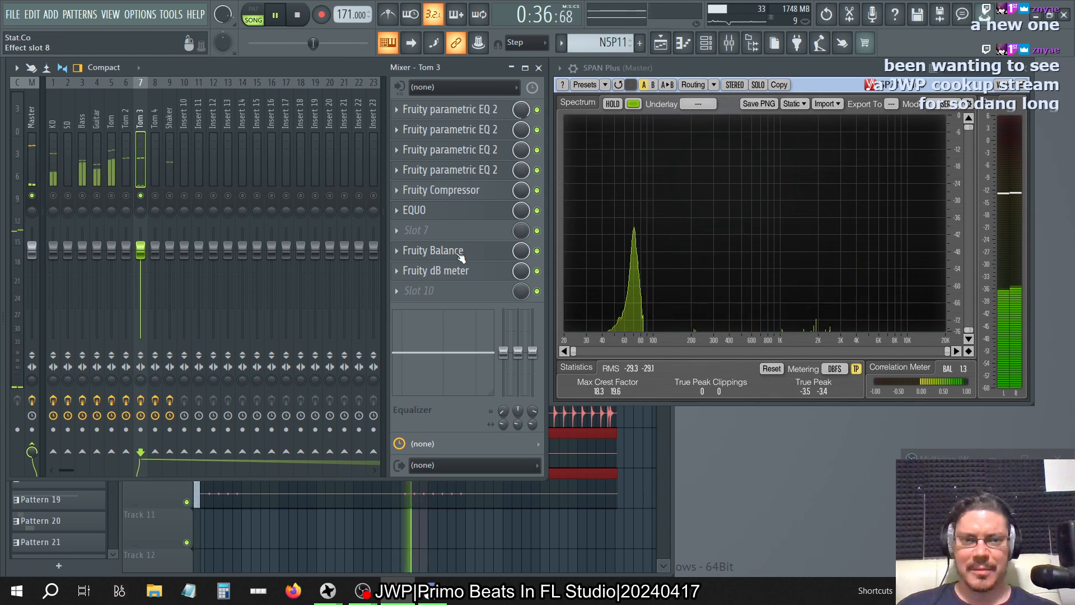
left_click(489, 248)
left_click_drag(861, 321, 387, 287)
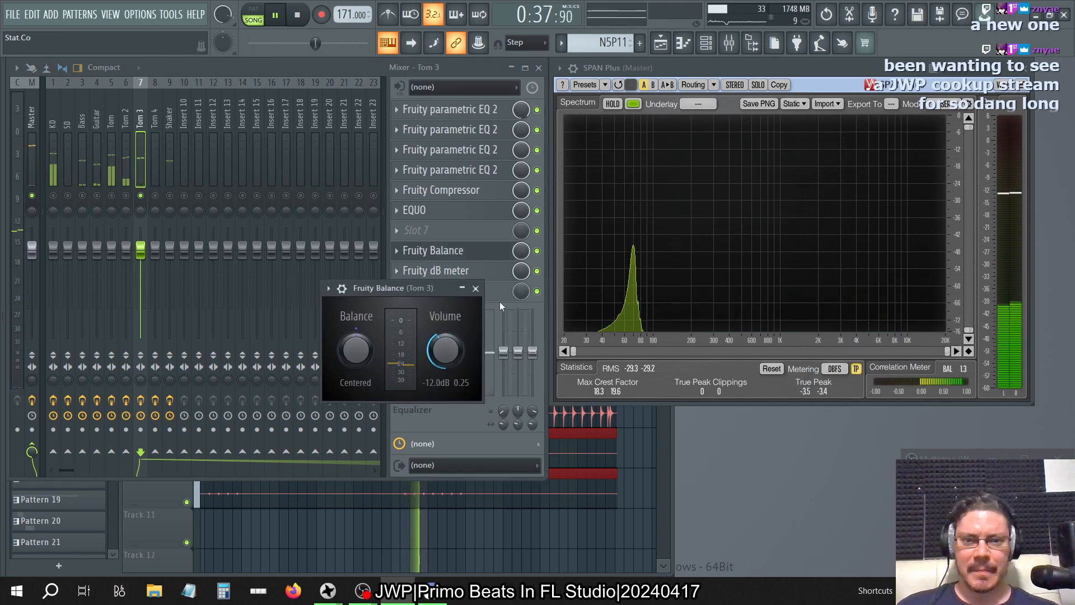
left_click_drag(445, 350, 445, 344)
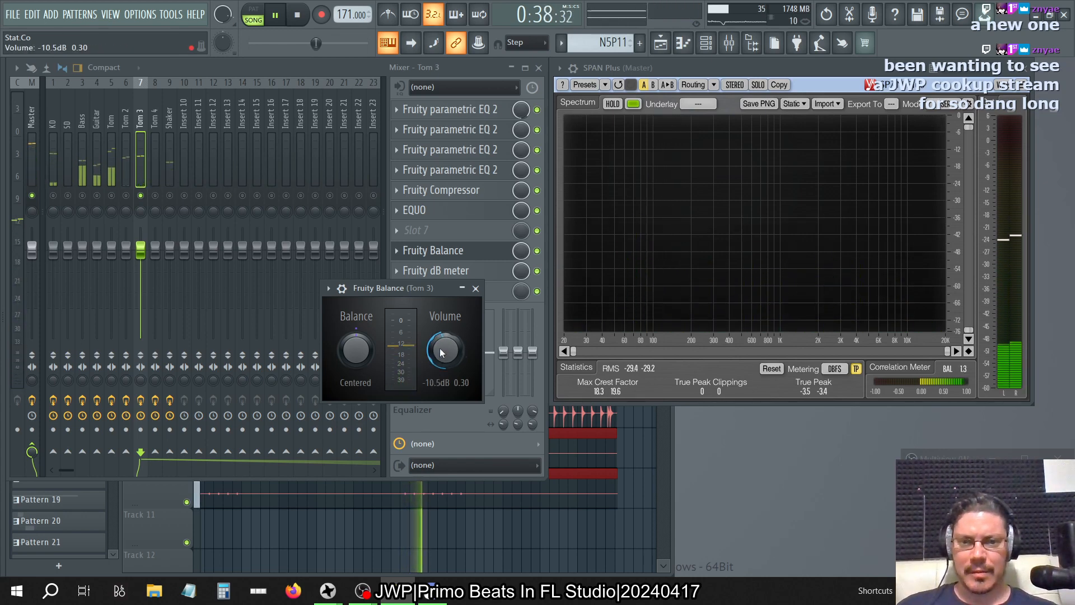
left_click_drag(439, 348, 439, 342)
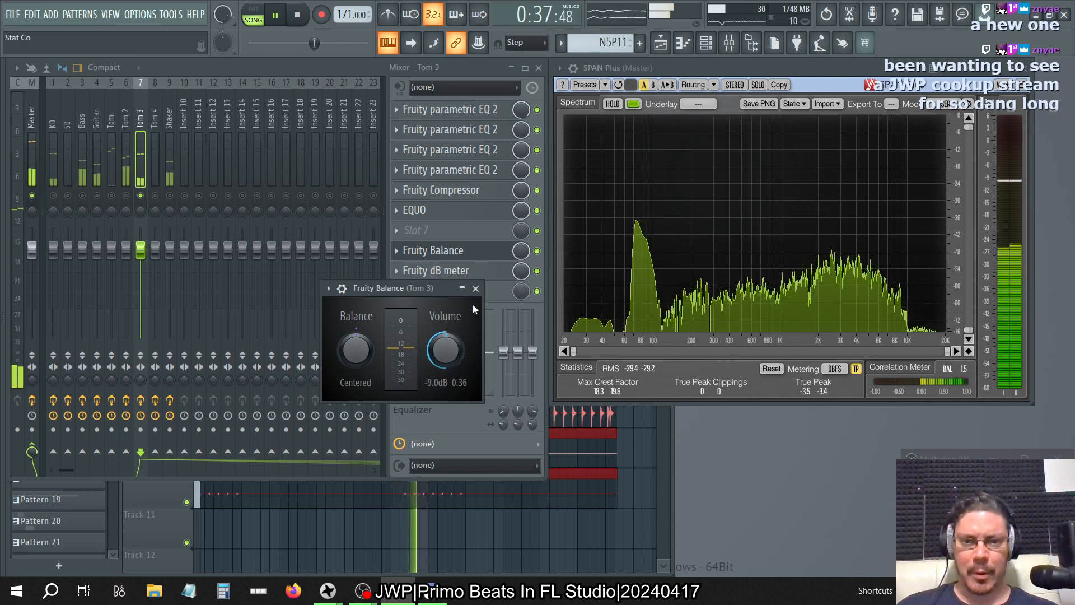
left_click(475, 288)
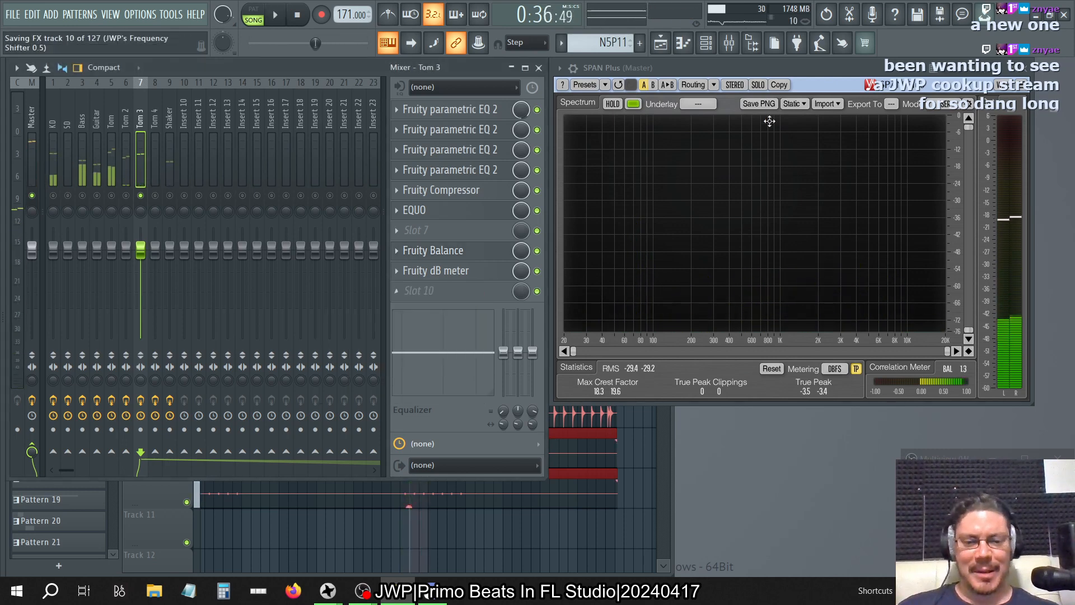
key("space")
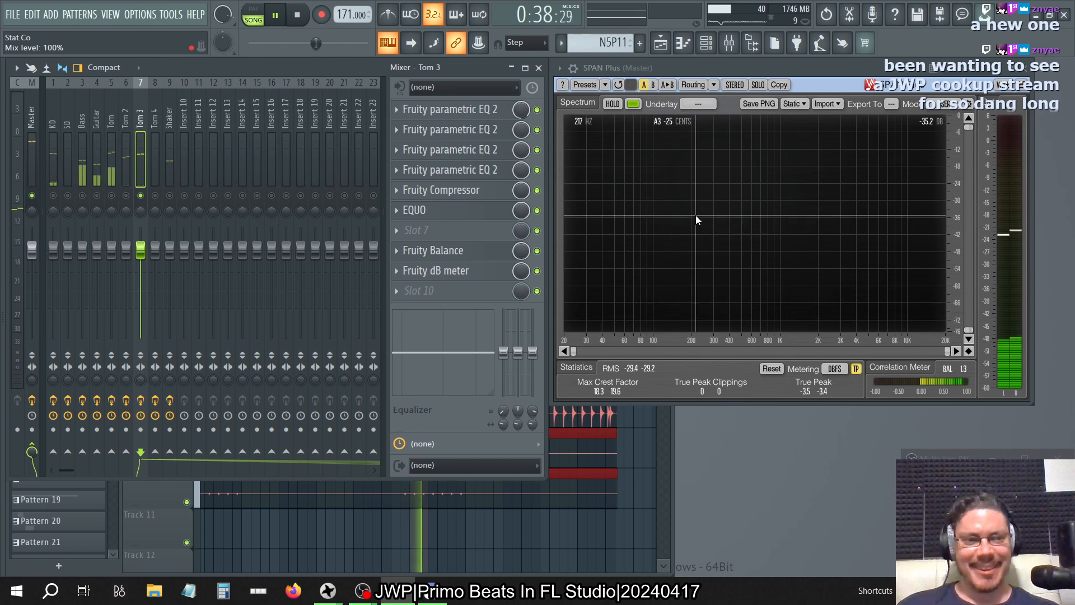
key("space")
left_click(471, 251)
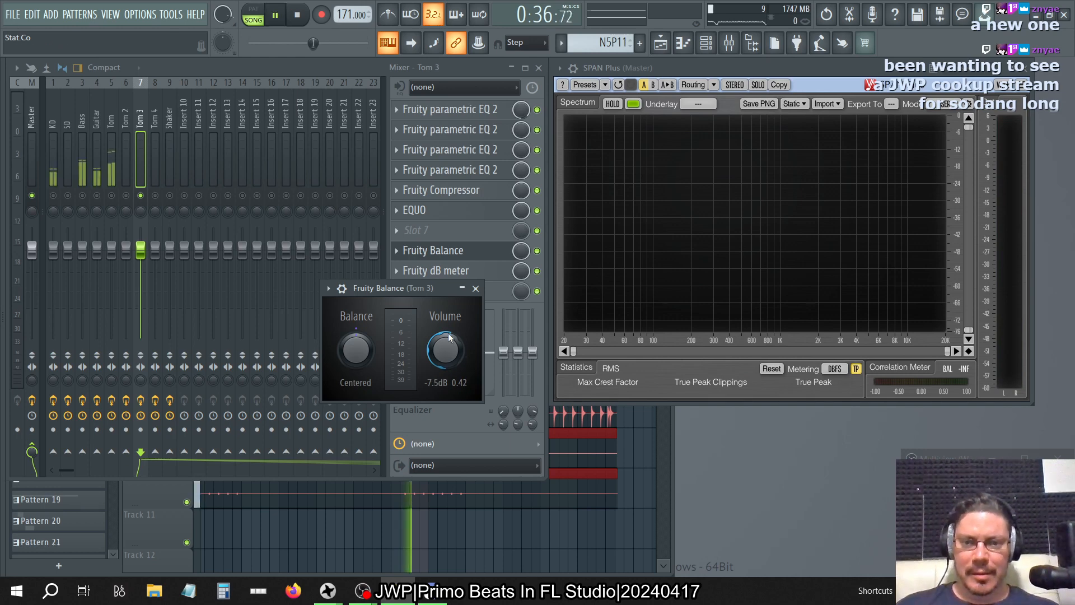
left_click(476, 288)
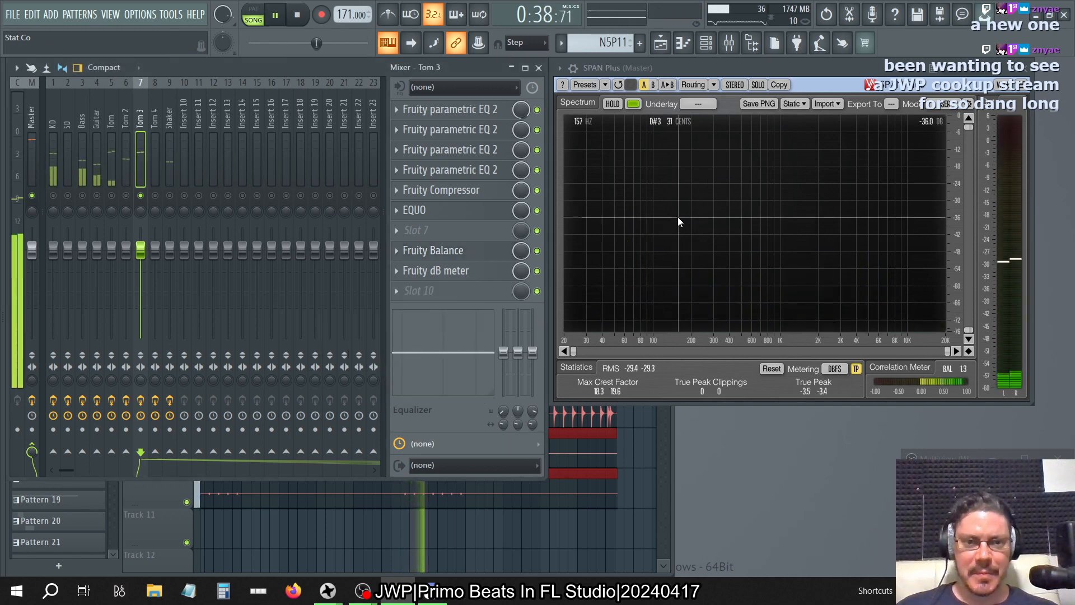
key("space")
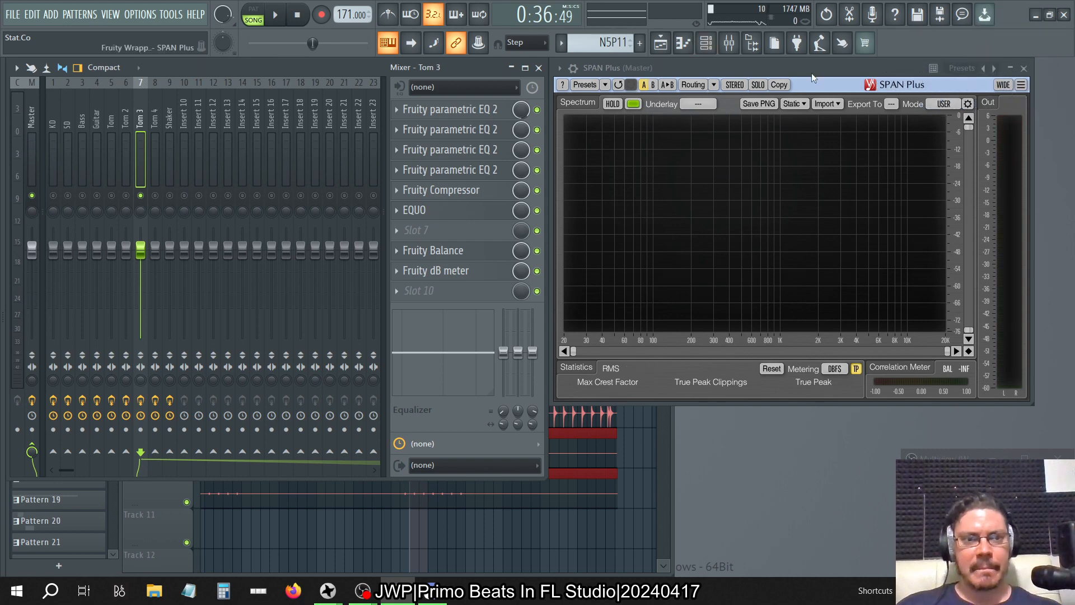
- Move SPAN Plus clear of the mixer and compare the effect chains of the four tom tracks
left_click_drag(811, 73, 849, 74)
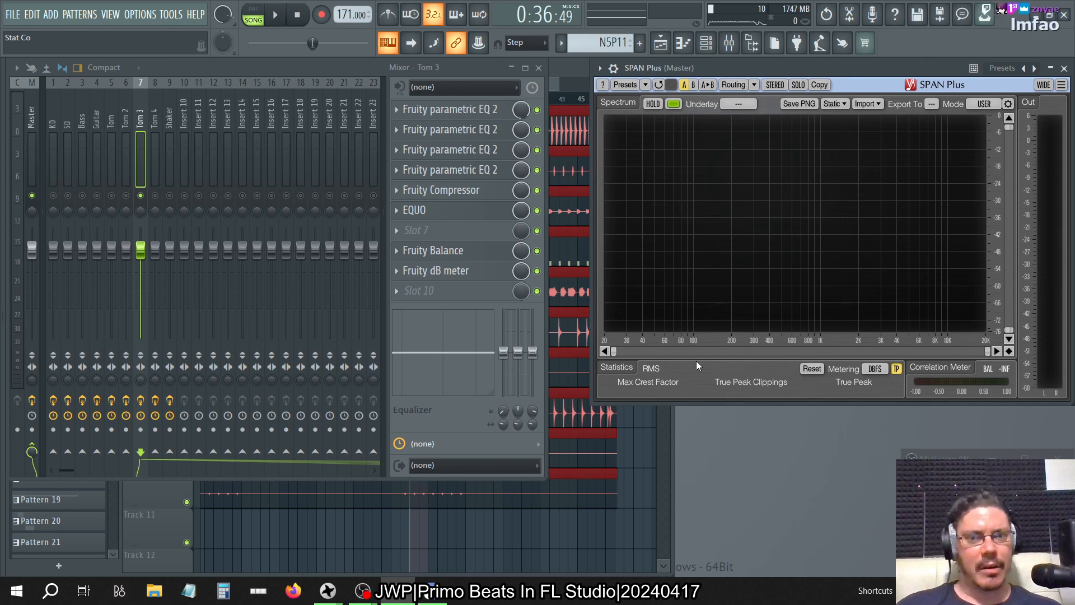
left_click(152, 115)
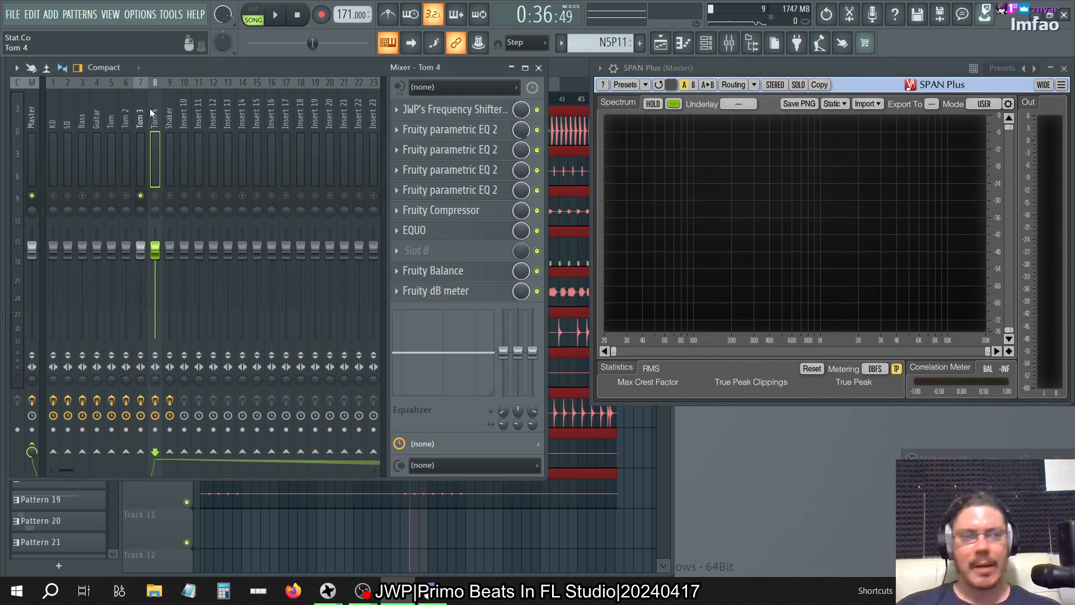
left_click(140, 118)
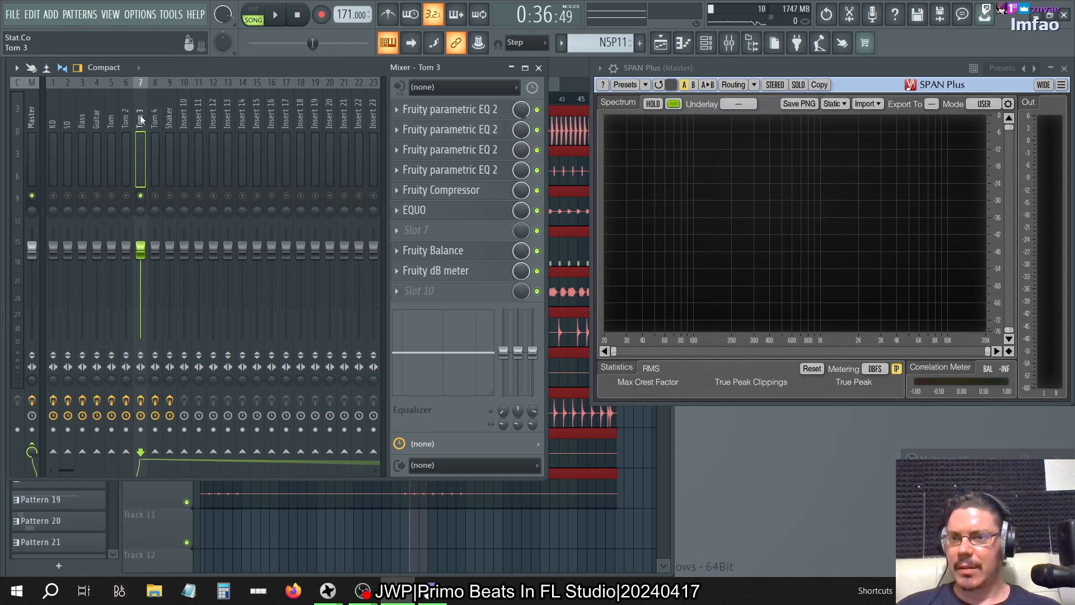
left_click(128, 115)
left_click(113, 112)
left_click(127, 115)
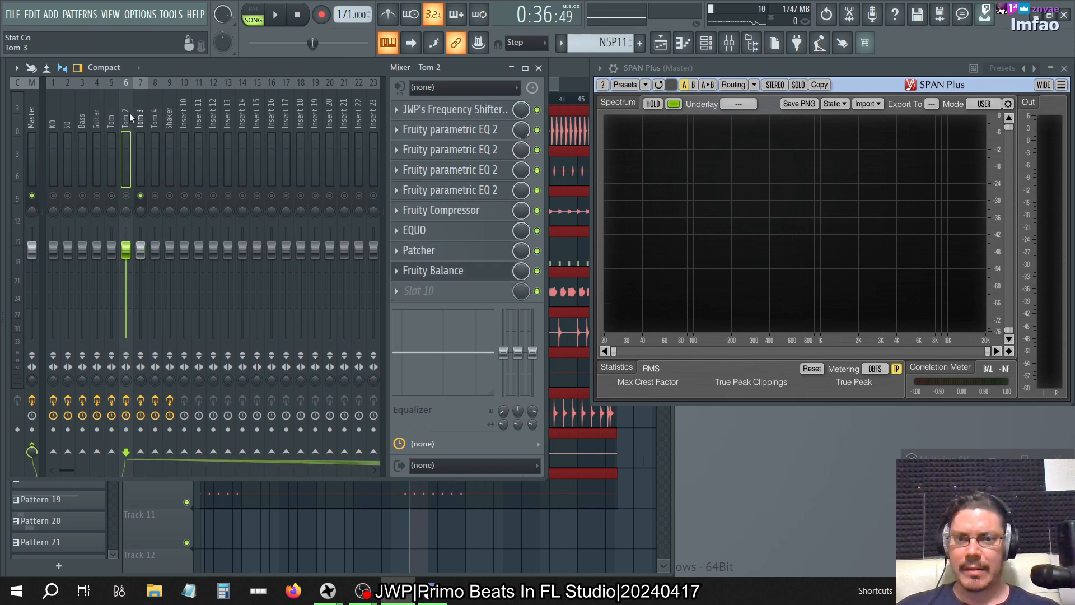
left_click(140, 116)
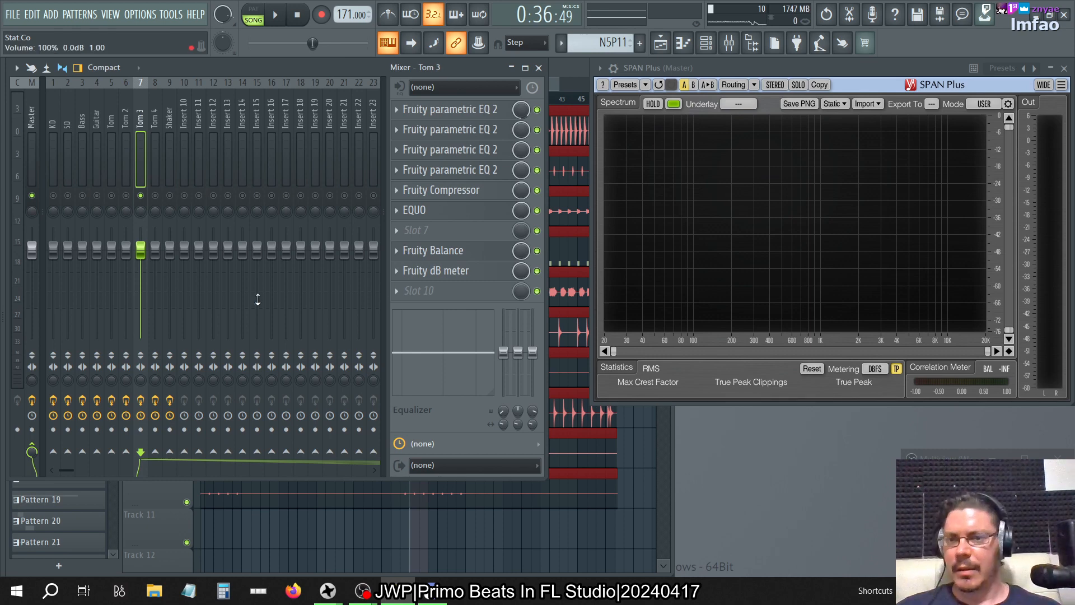
- Solo Tom, Tom 2, Tom 3 and Tom 4 together for a level check, and leave only Tom 3 and Tom 4 soloed
left_click(141, 196)
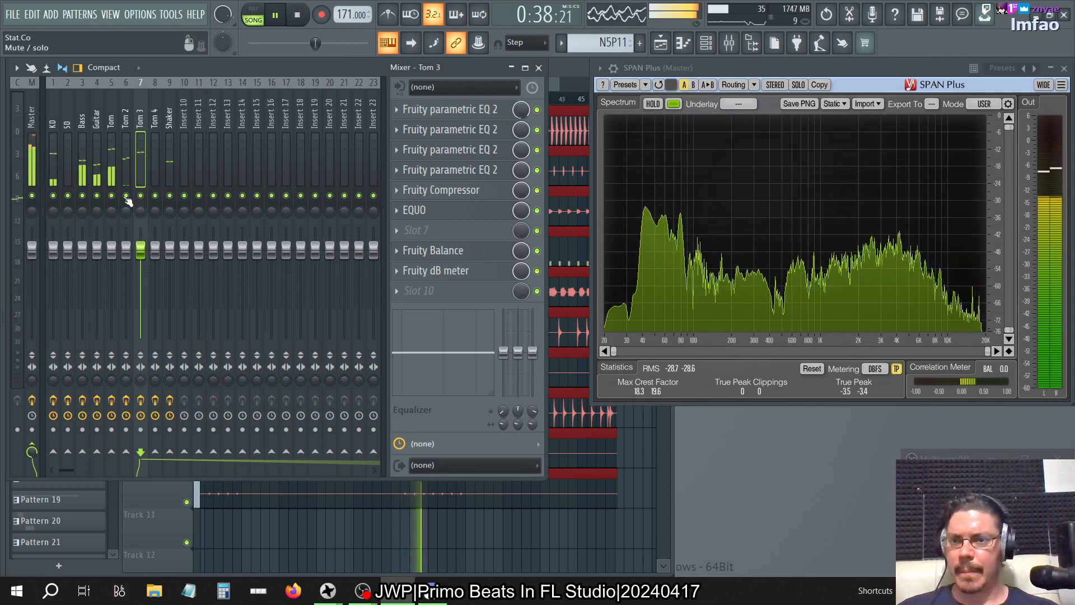
right_click(126, 196)
left_click(112, 196)
left_click(141, 196)
left_click(156, 196)
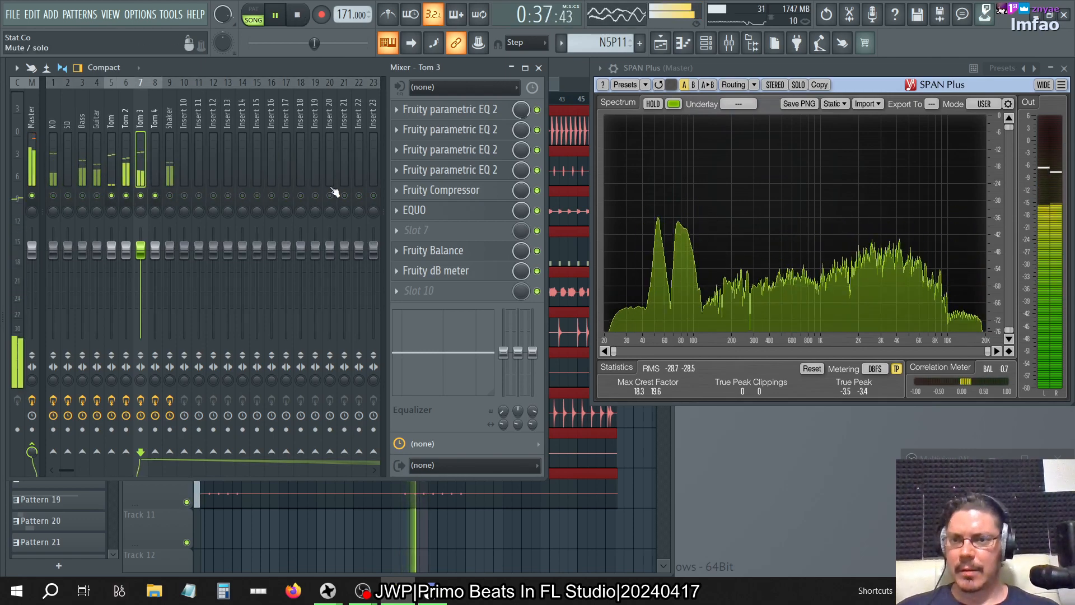
key("space")
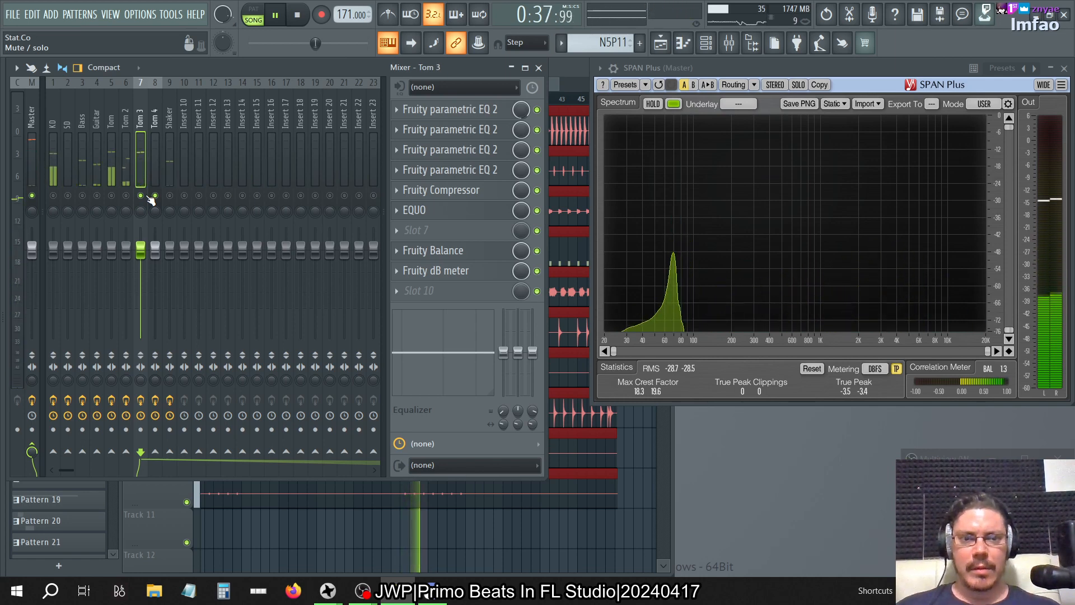
- Extend the playlist's loop selection to span bars 27 to 33 and close the playlist
left_click(662, 43)
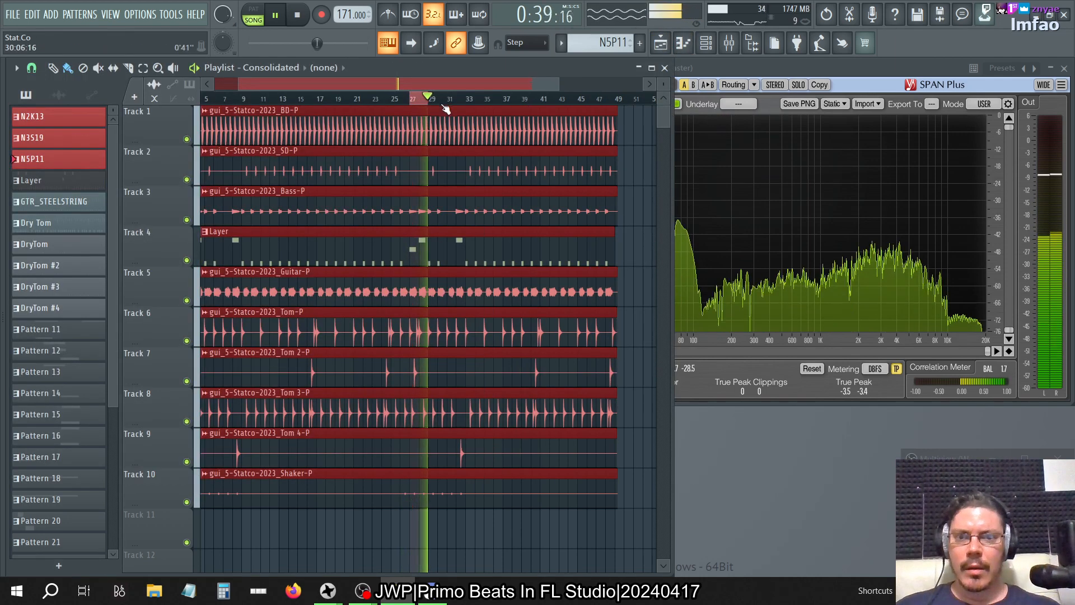
left_click_drag(413, 101, 459, 113)
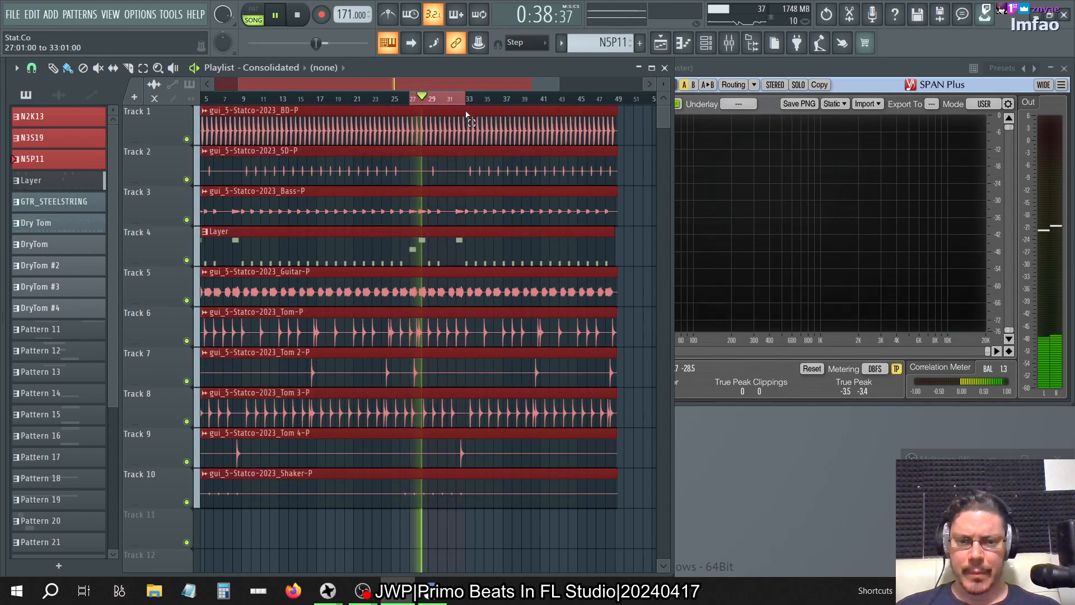
left_click(665, 67)
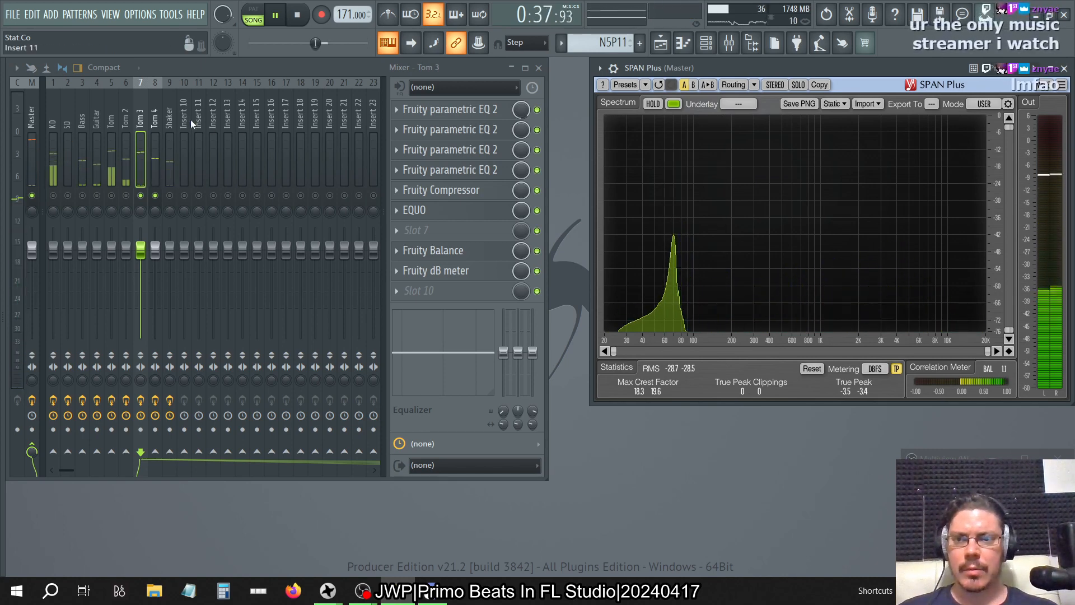
- Raise the volume of Tom 4's Fruity Balance to -9.0 dB while comparing it with Tom 3
left_click(155, 119)
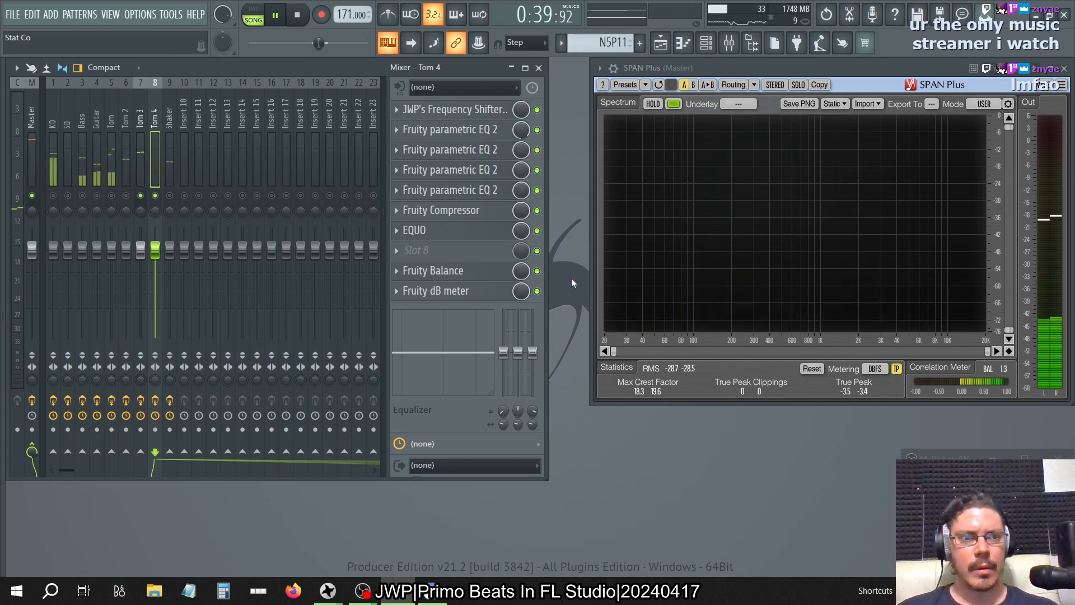
left_click(448, 270)
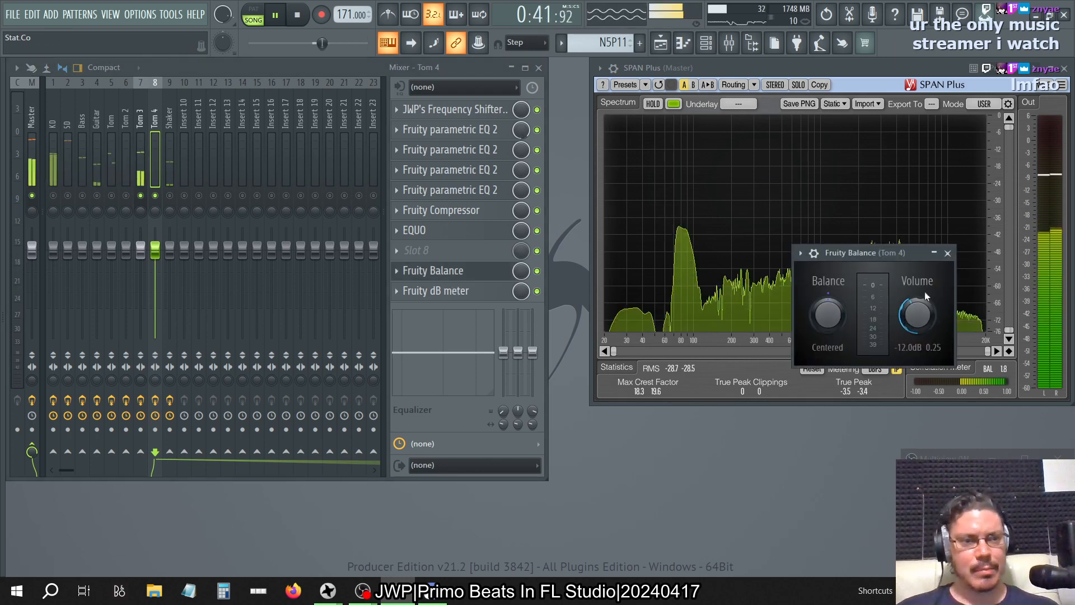
left_click_drag(875, 253, 433, 233)
left_click_drag(473, 296, 473, 288)
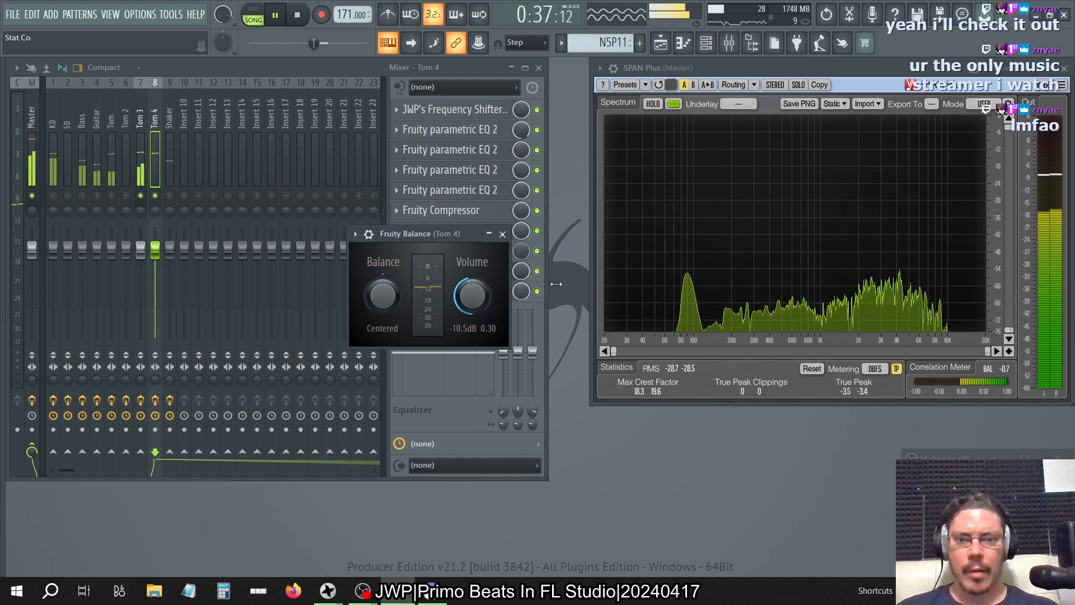
left_click_drag(472, 295, 472, 287)
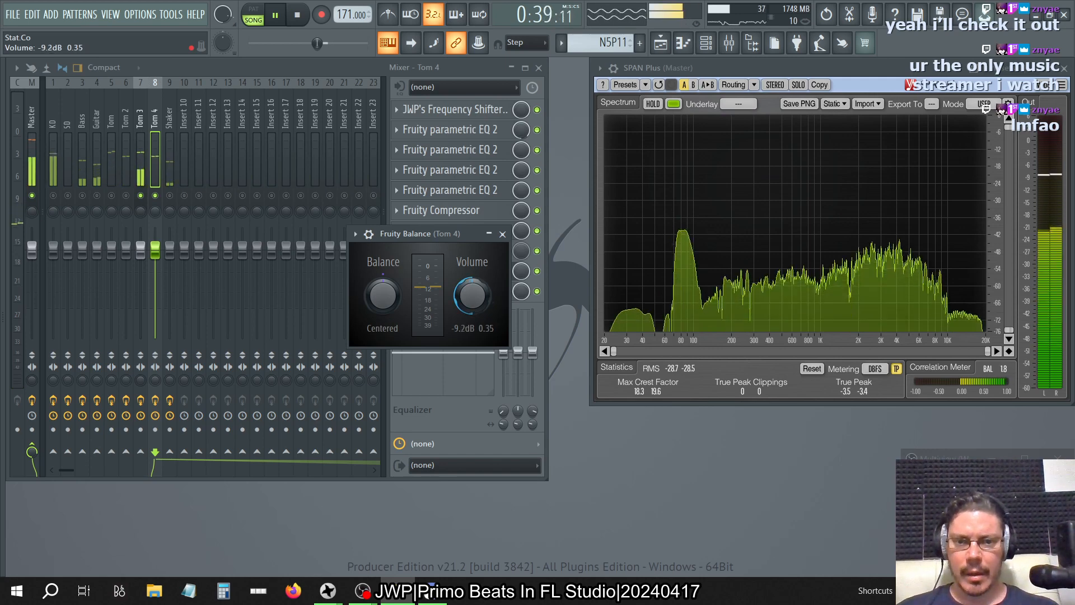
left_click(503, 234)
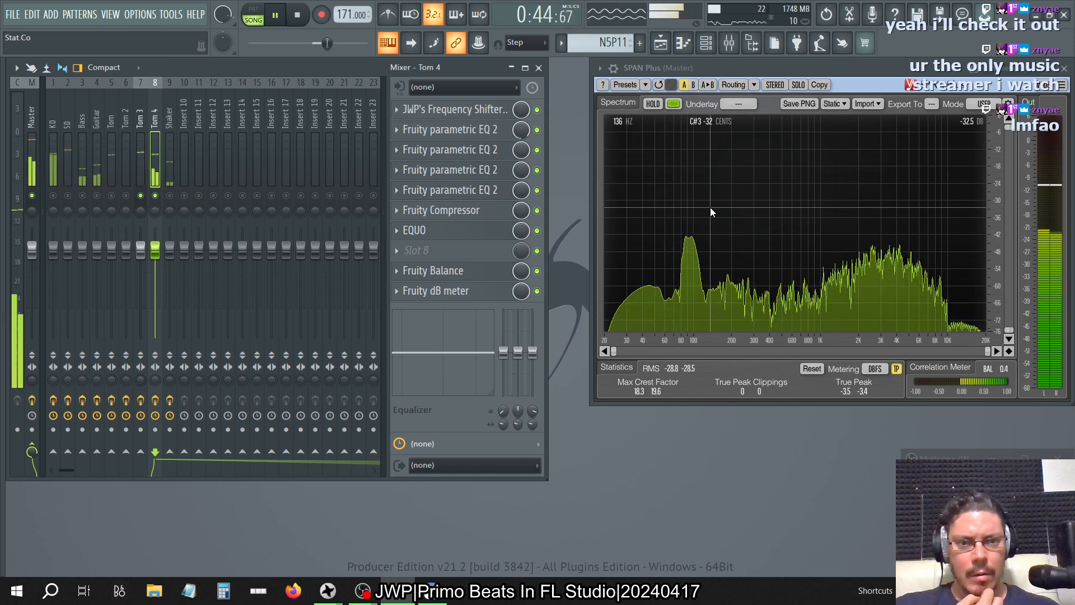
left_click(442, 271)
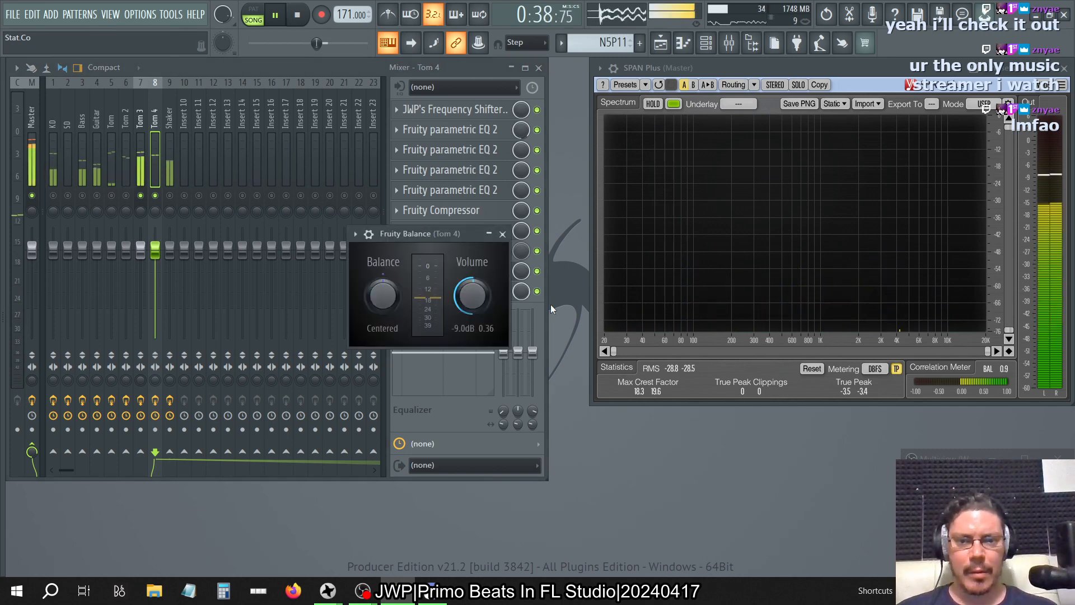
left_click(502, 234)
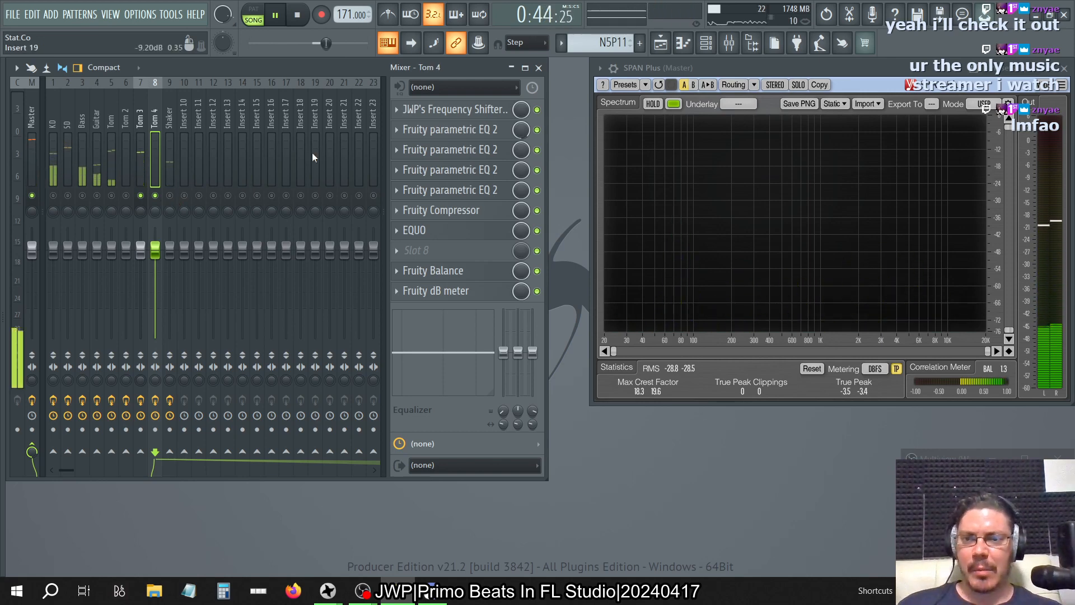
- Stop playback and clear the time selection in the playlist
key("space")
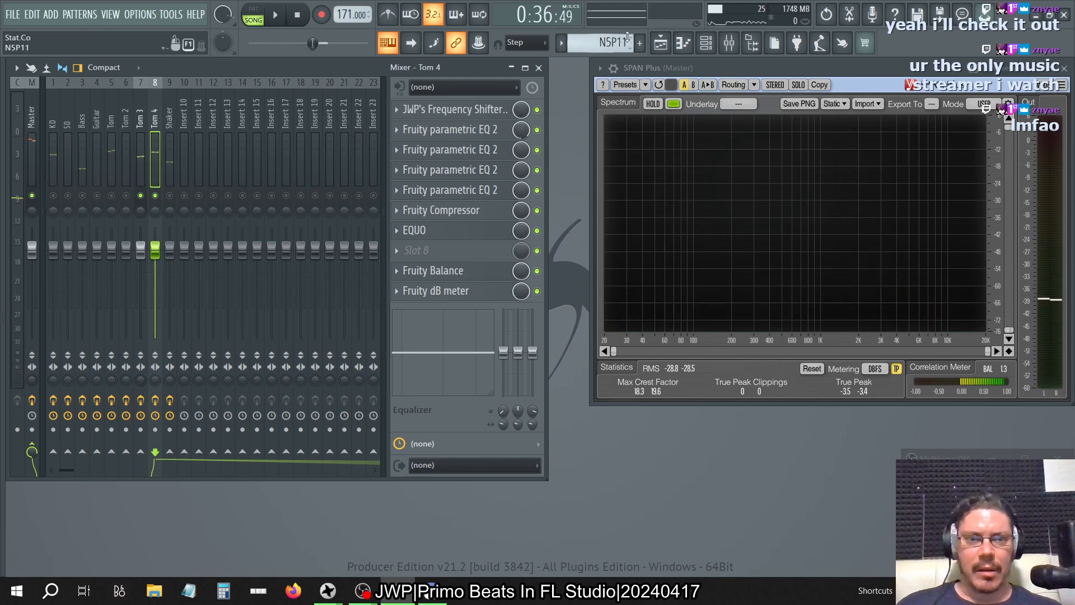
key("F5")
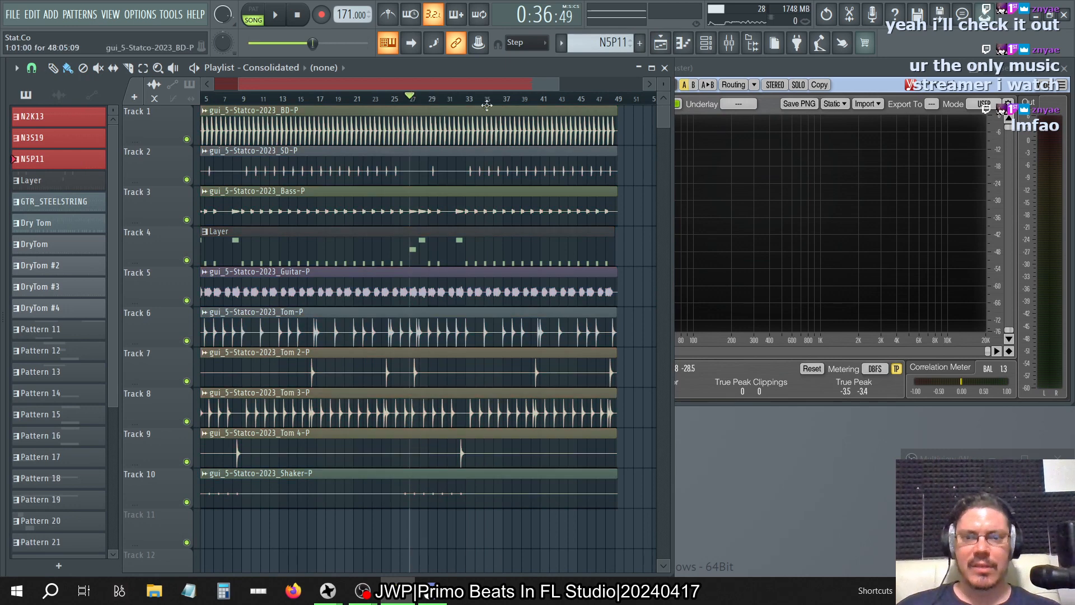
key("F5")
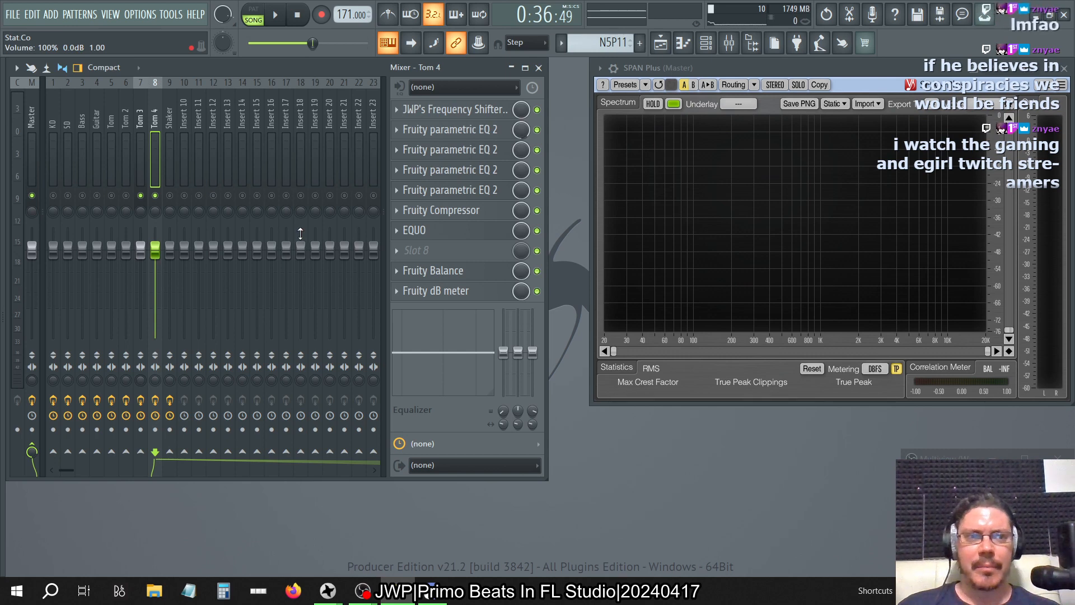
- Solo the Tom, Tom 2, Tom 3 and Tom 4 tracks together and play the song
right_click(156, 196)
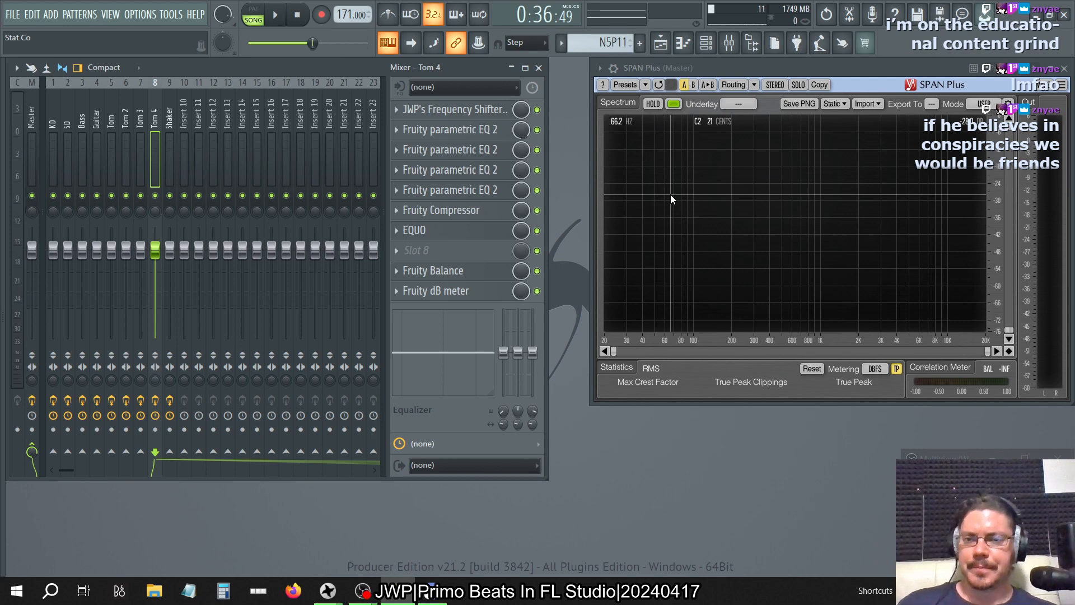
right_click(113, 196)
left_click(128, 196)
left_click(155, 196)
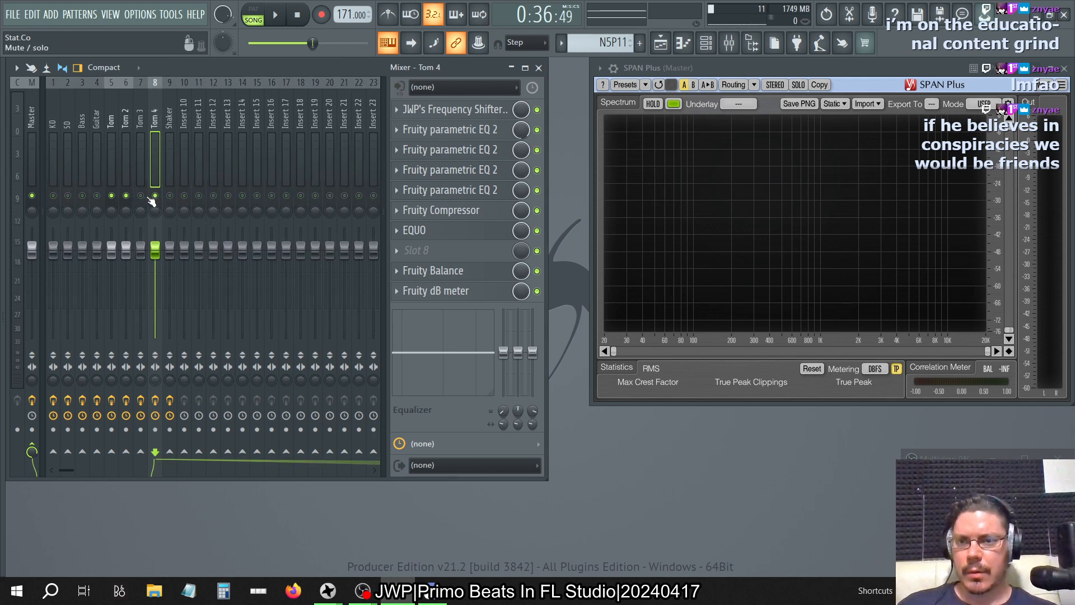
left_click(140, 195)
key("space")
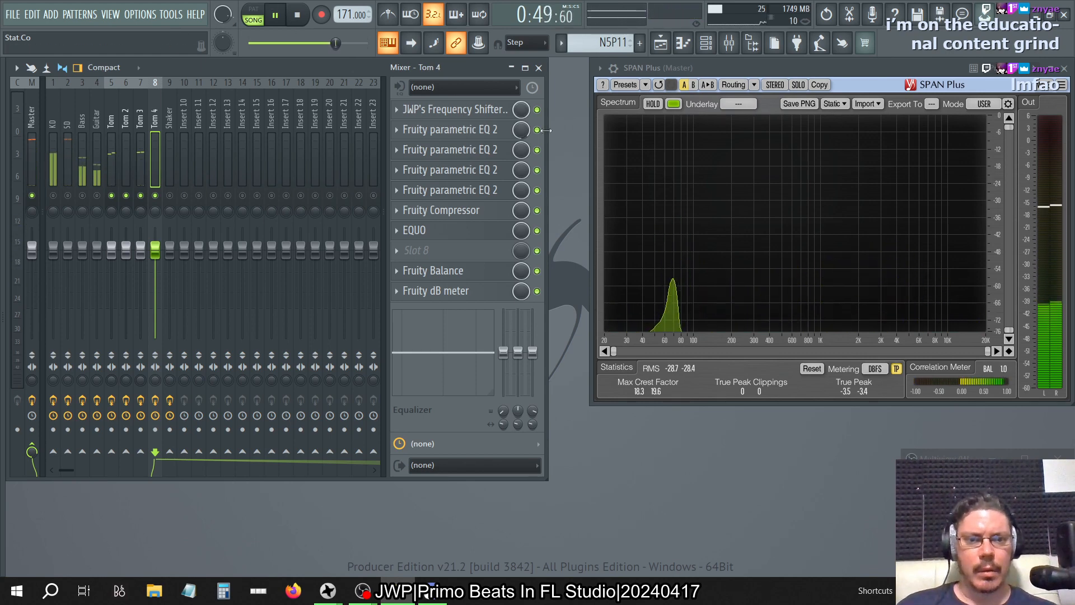
- Restart the song and make a loop selection in the playlist covering bars 23 to 33, keeping SPAN Plus in view
left_click(297, 17)
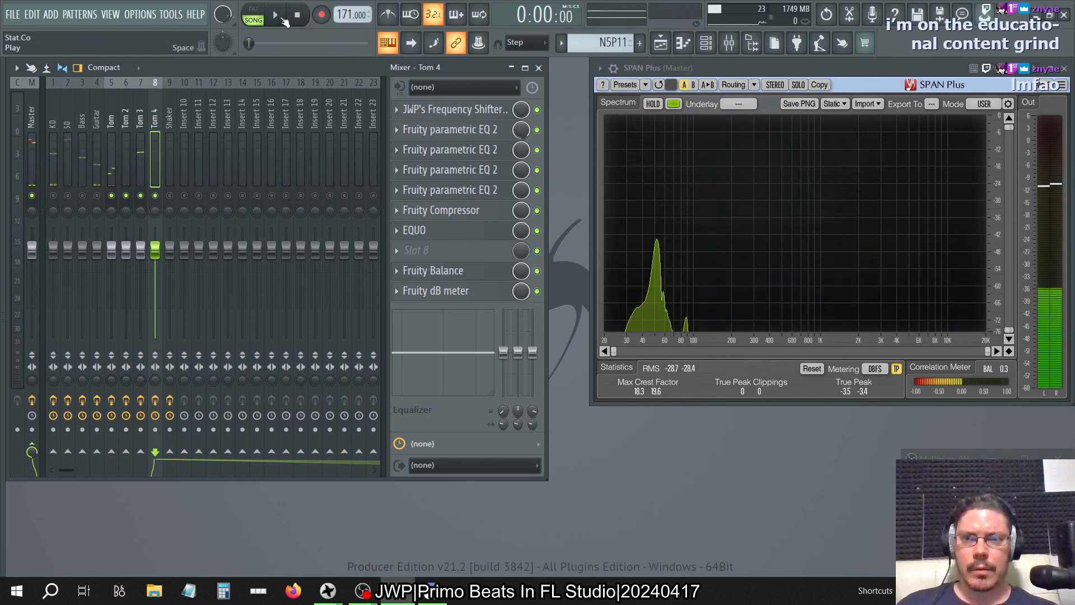
left_click(276, 17)
left_click(663, 46)
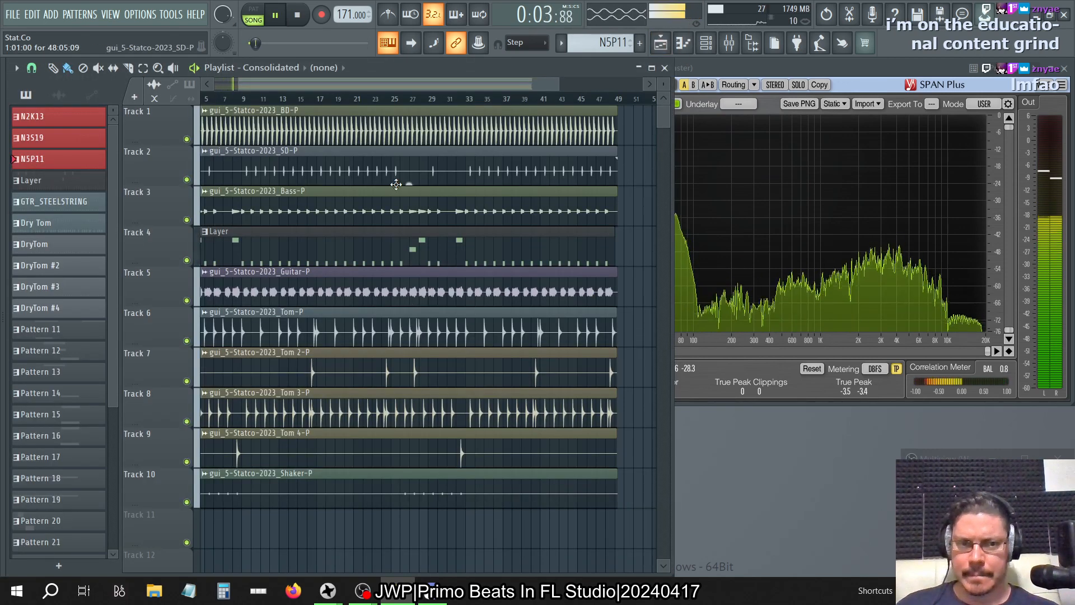
left_click(810, 68)
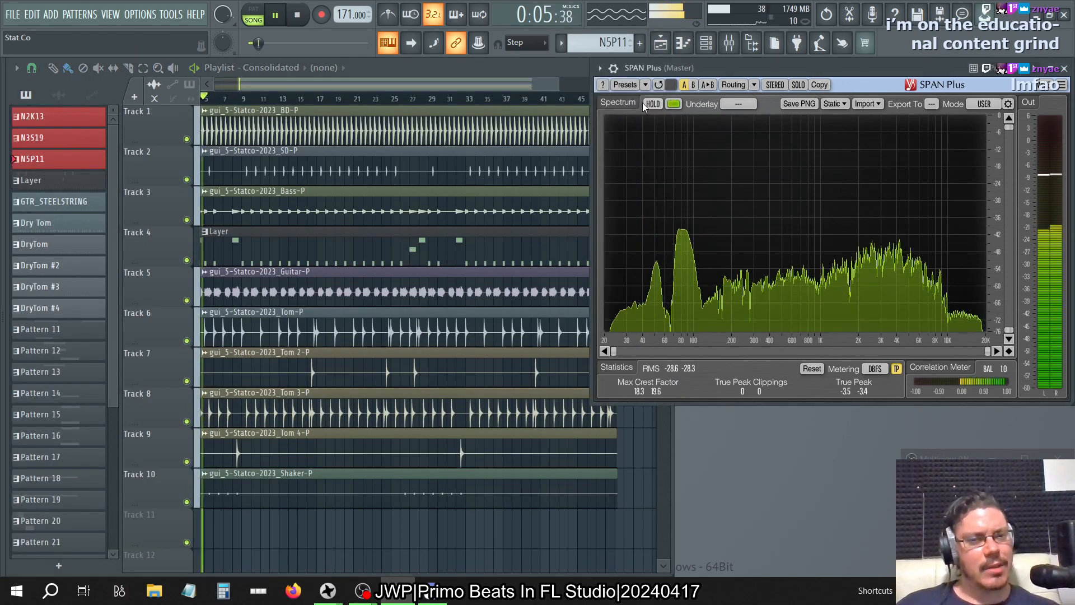
left_click(459, 69)
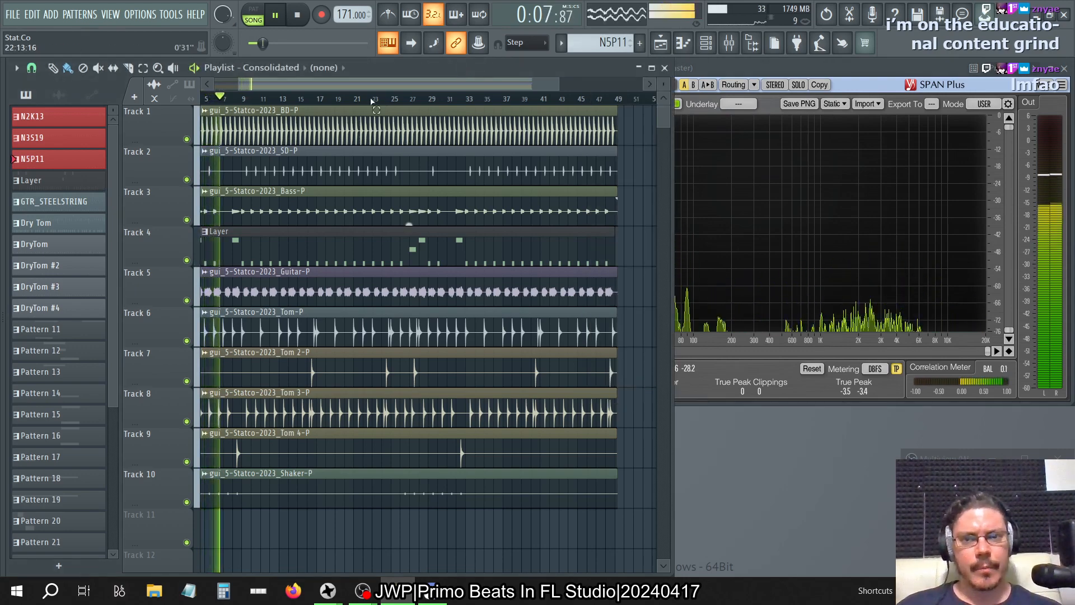
left_click_drag(385, 103, 475, 107)
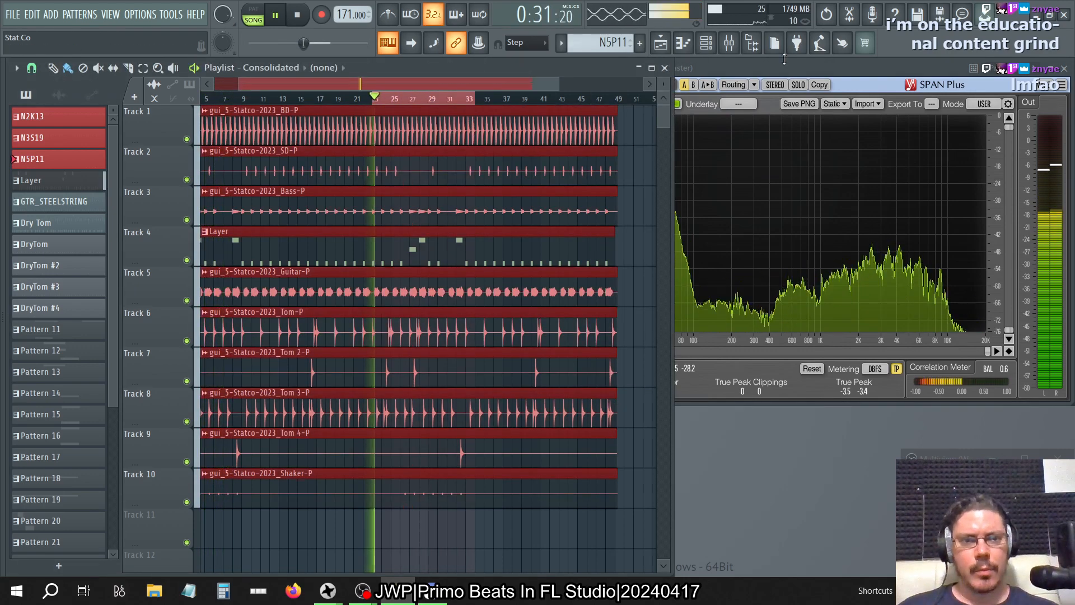
left_click(768, 68)
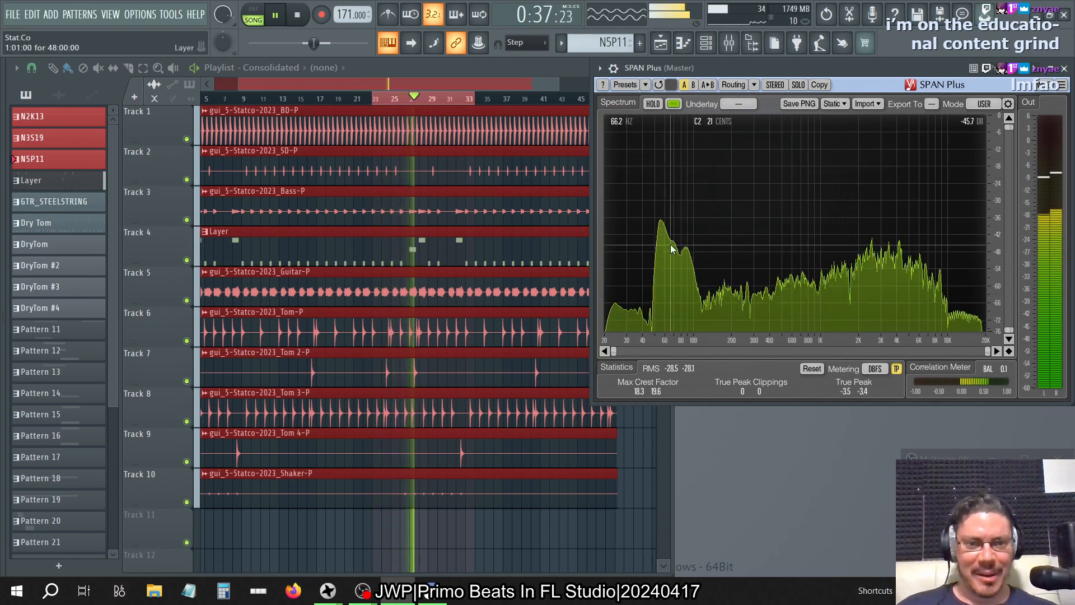
- Replay the looped section from its start several times and examine the soloed toms' low-frequency peaks in SPAN Plus
left_click(298, 15)
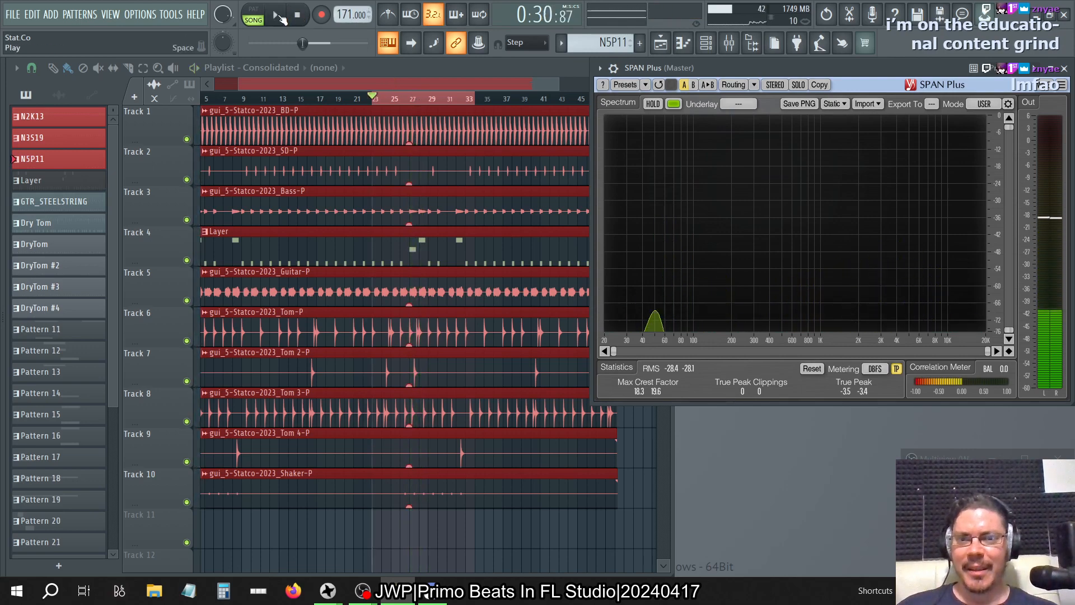
key("space")
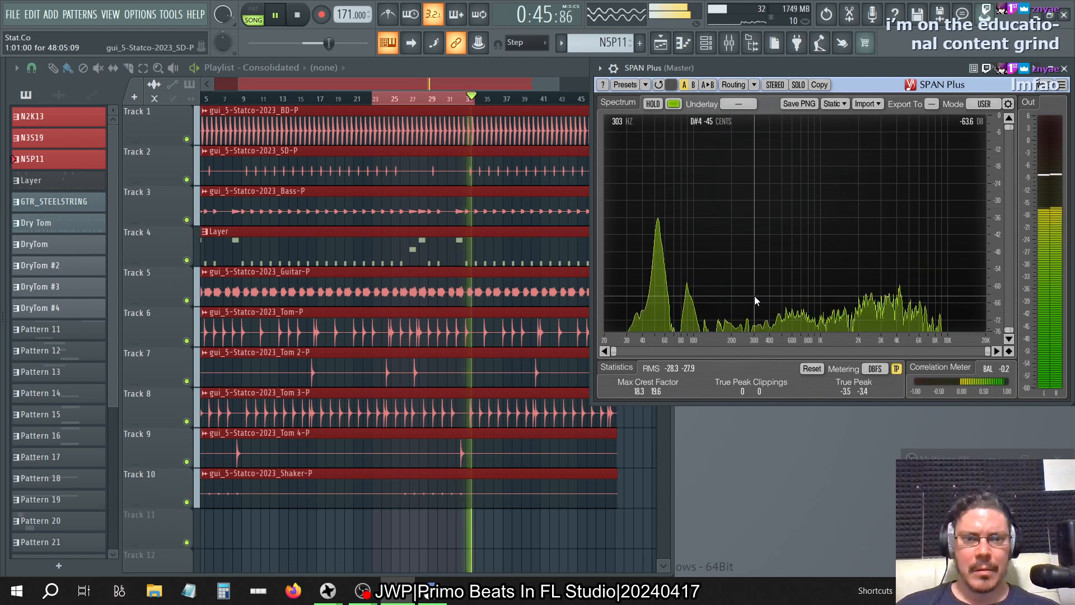
key("space")
key("space")
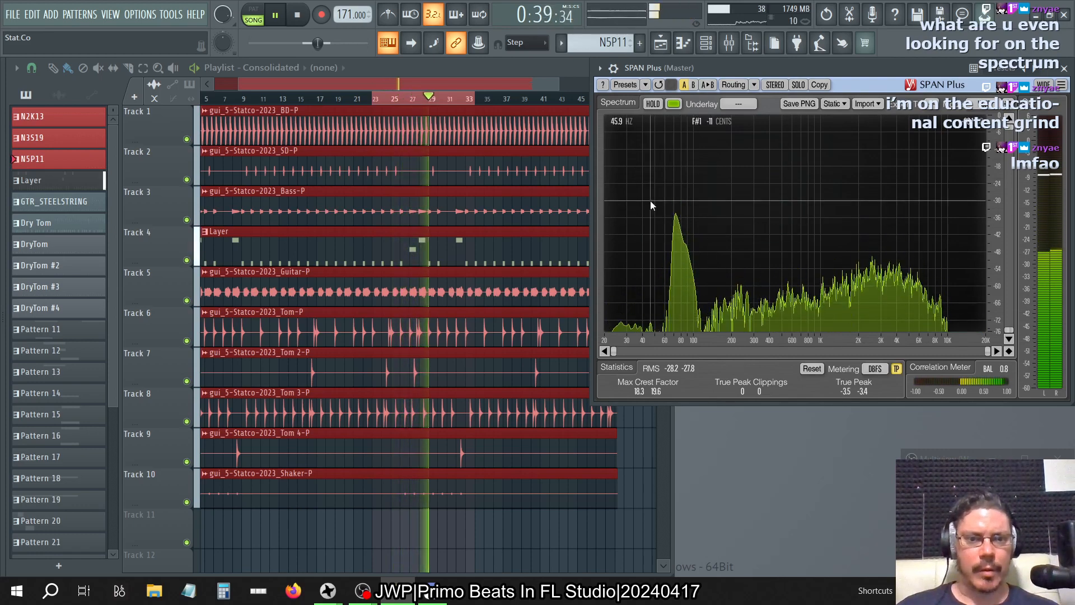
key("space")
key("space")
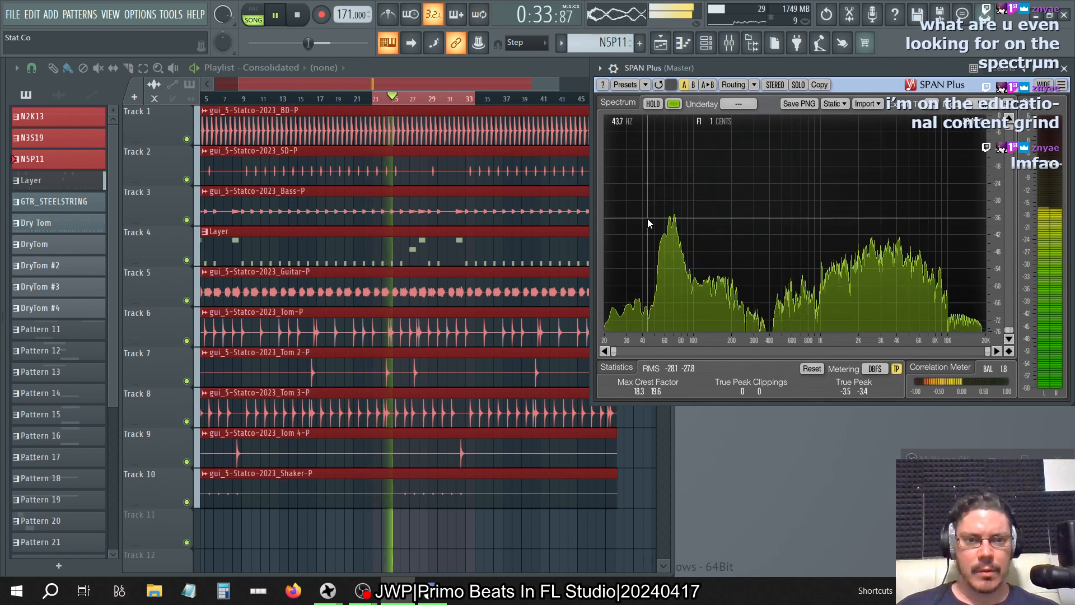
- Raise the volume of the Tom track's Fruity Balance to -4.5 dB during playback
left_click(728, 44)
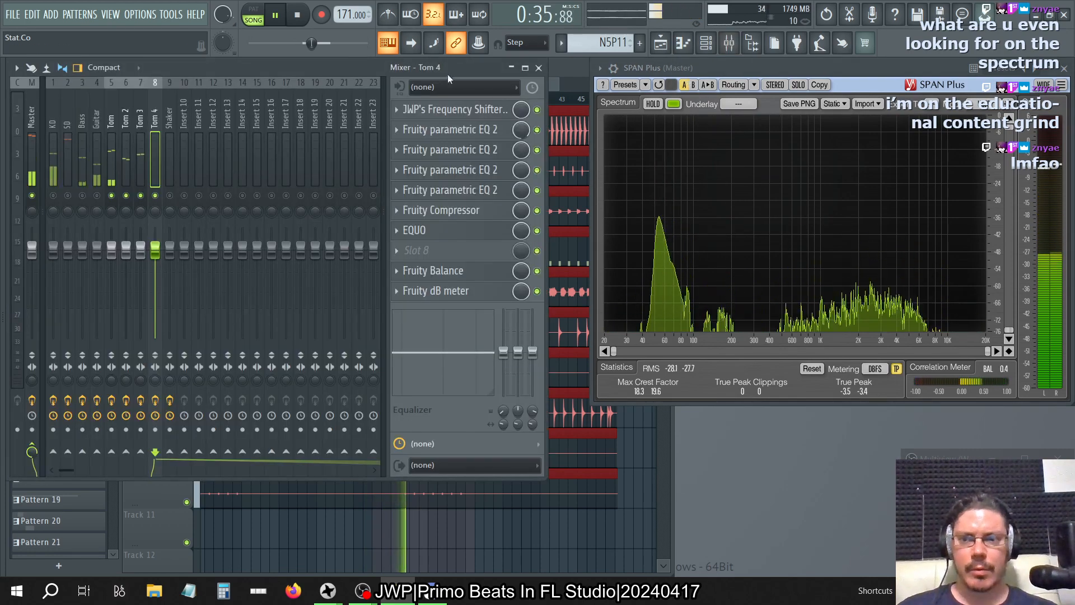
left_click(112, 112)
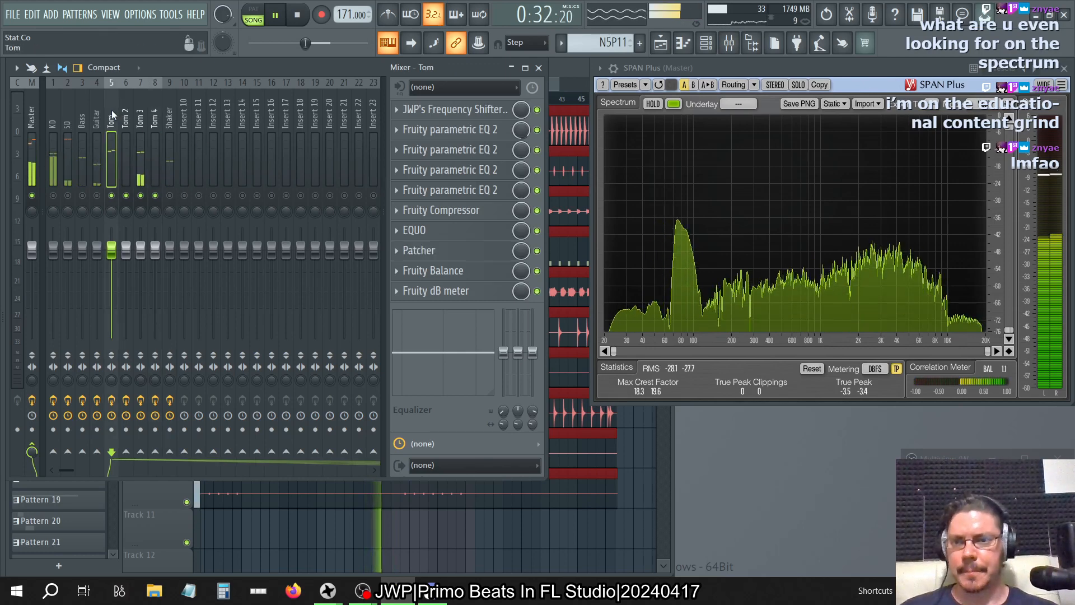
left_click(434, 271)
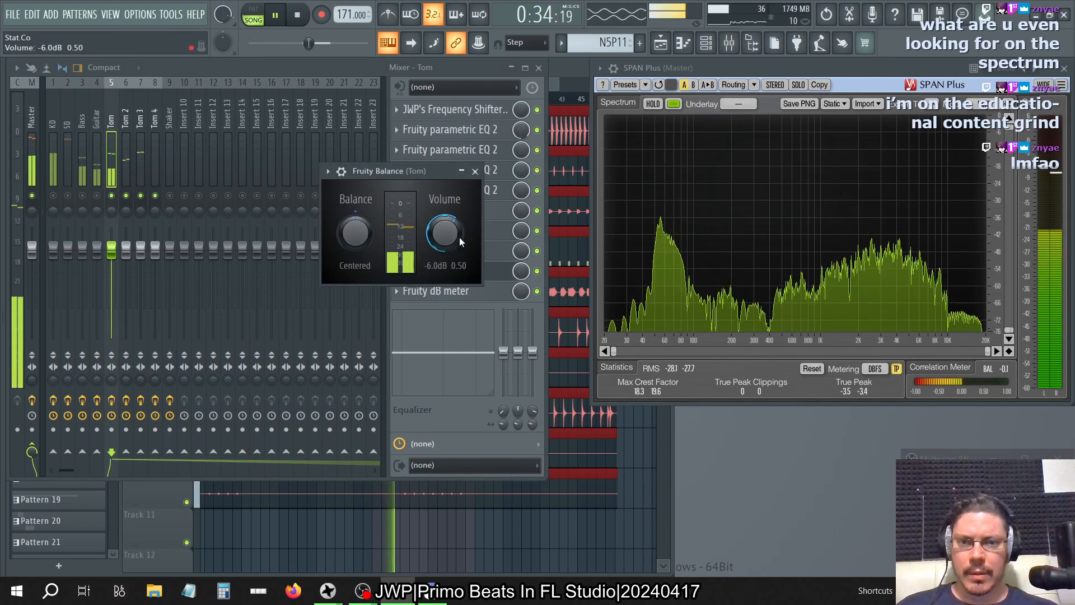
left_click_drag(457, 236, 458, 224)
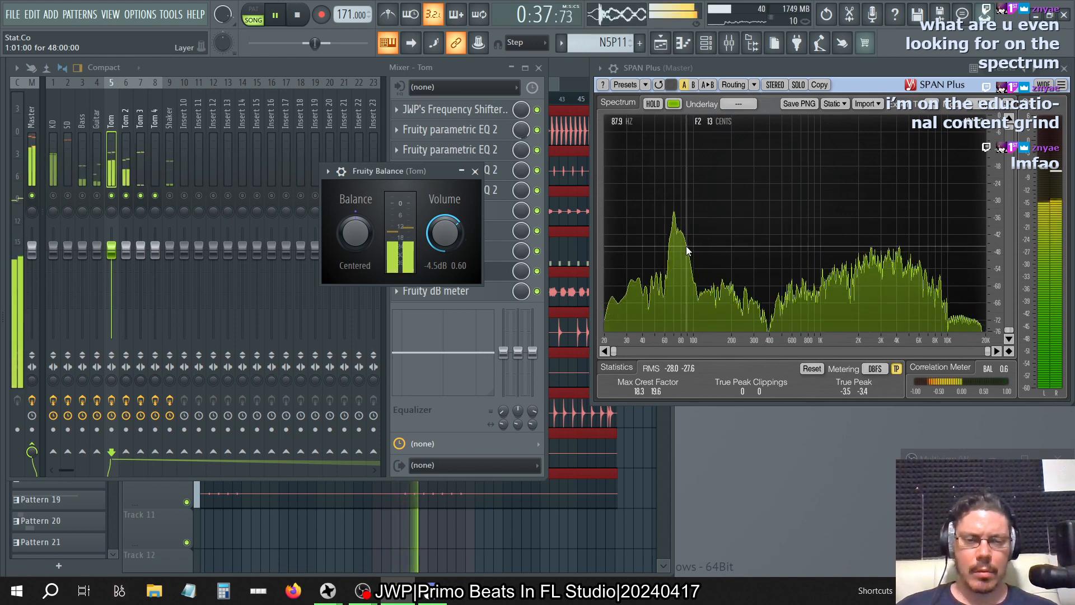
left_click(479, 173)
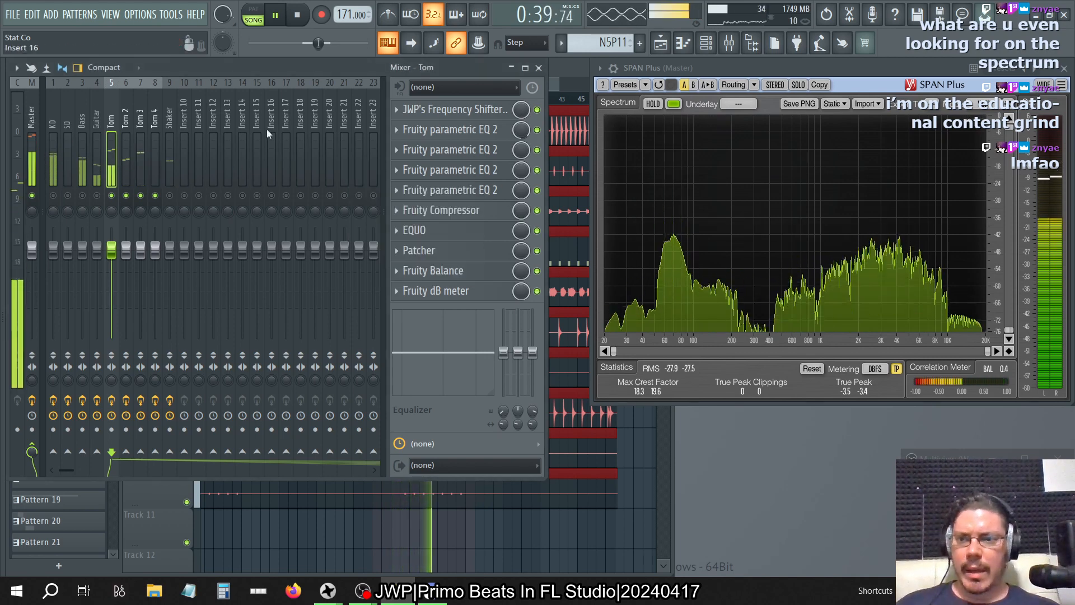
- Add the KD and Bass tracks to the soloed toms, listen to the loop, and stop playback
left_click(53, 196)
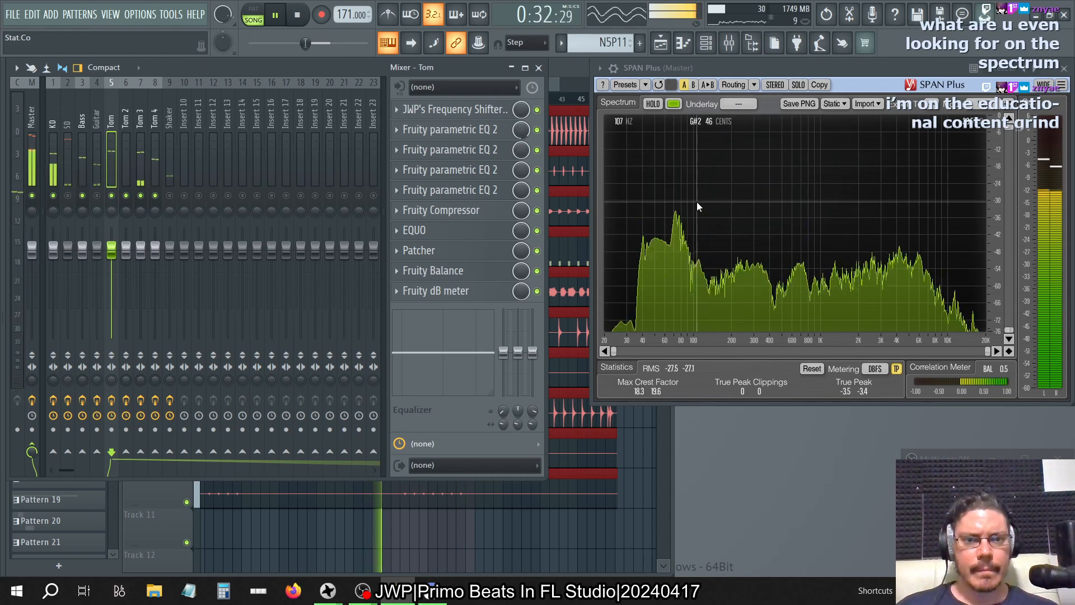
key("space")
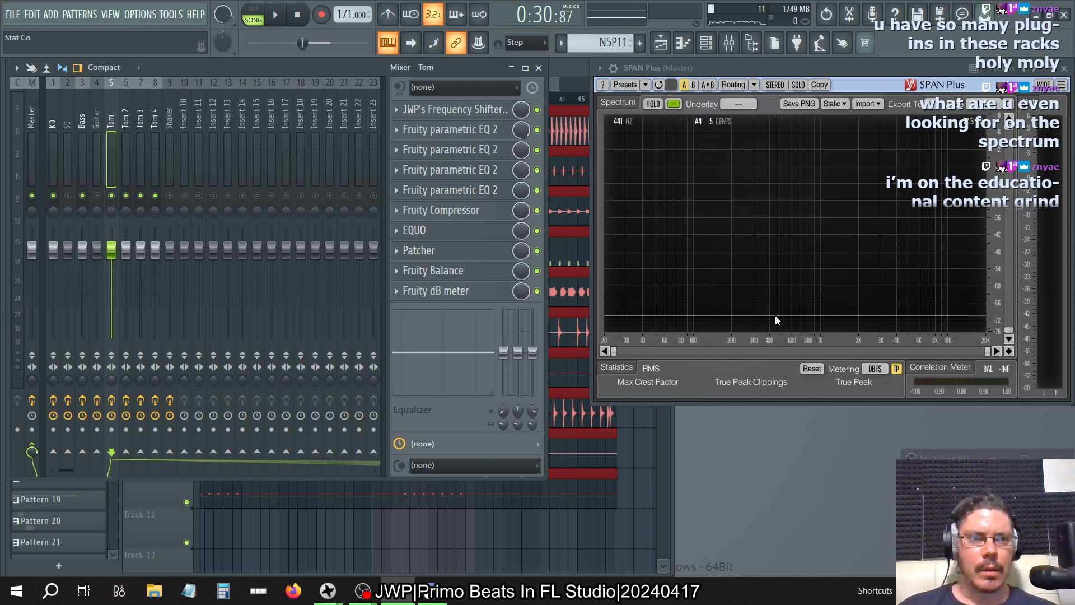
- Examine the Parametric EQ 2, Fruity Compressor and EQUO settings in the Tom track's effect chain
left_click(475, 132)
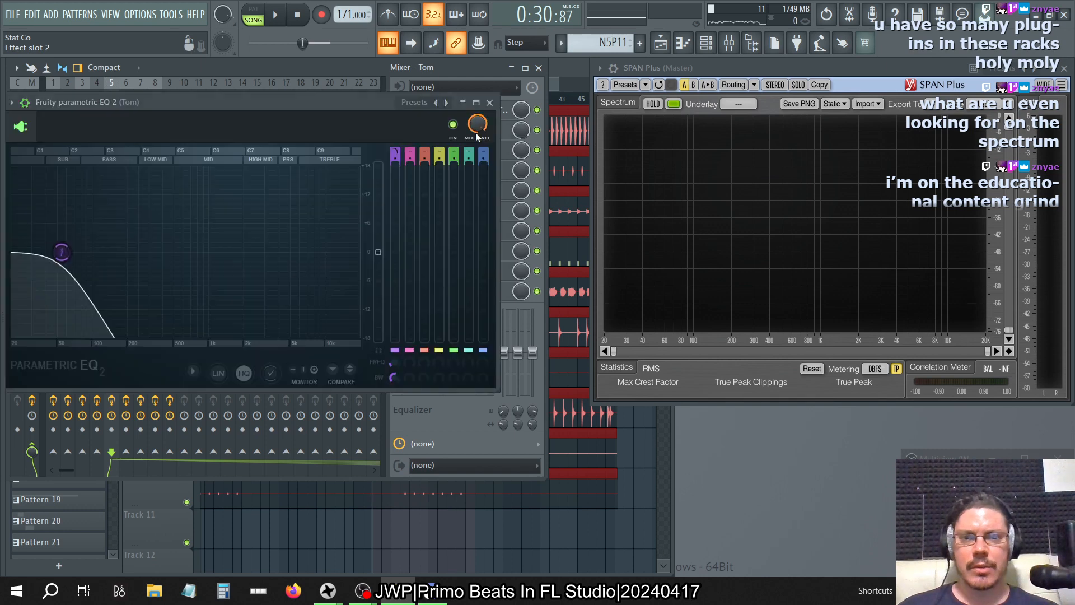
left_click(489, 102)
left_click(486, 151)
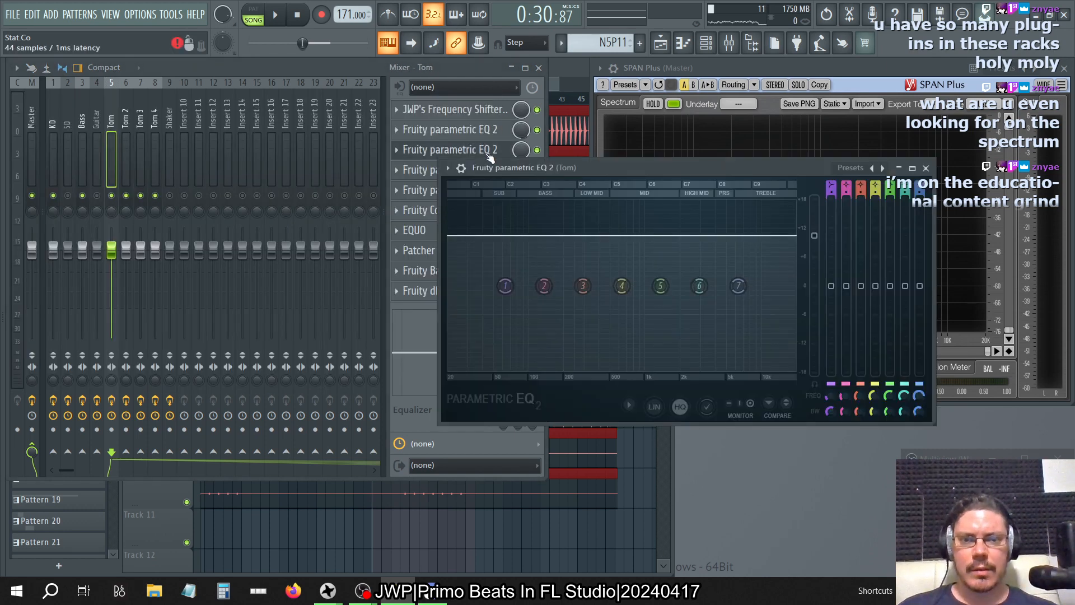
left_click(926, 168)
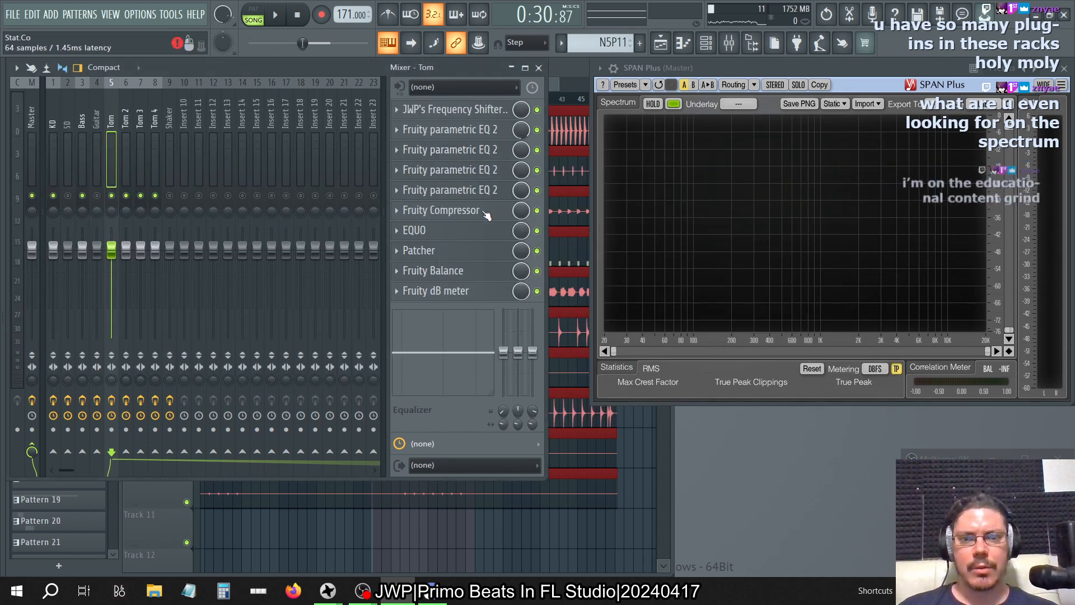
left_click(414, 211)
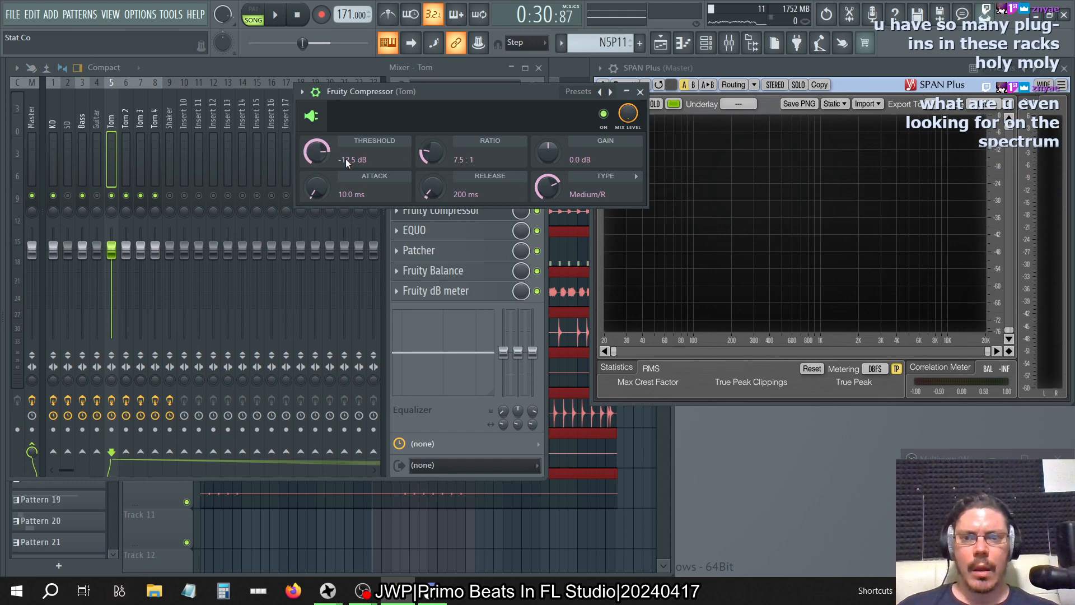
left_click(640, 92)
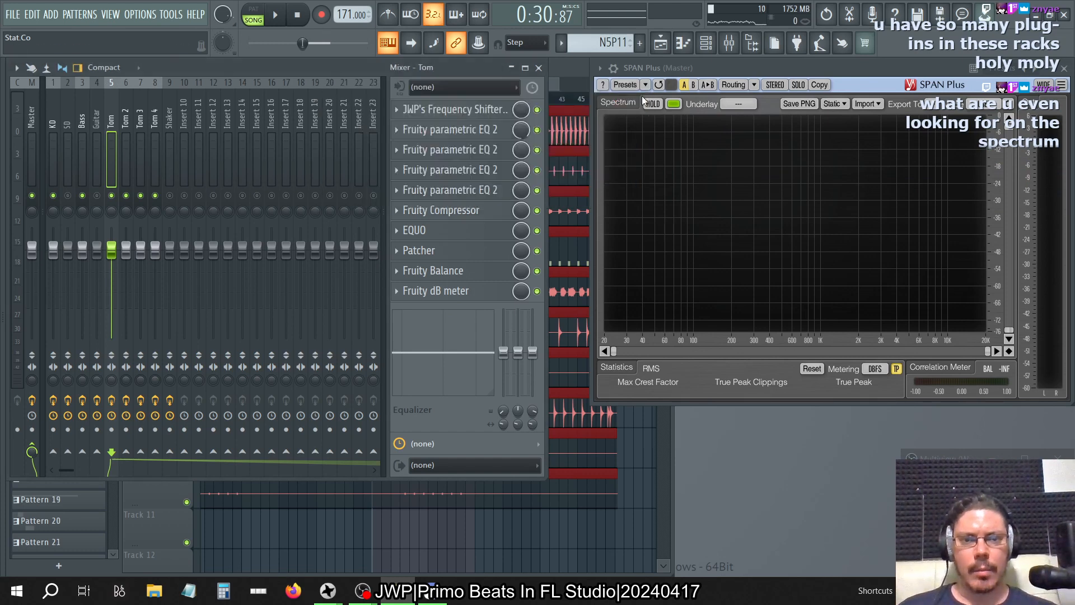
left_click(495, 150)
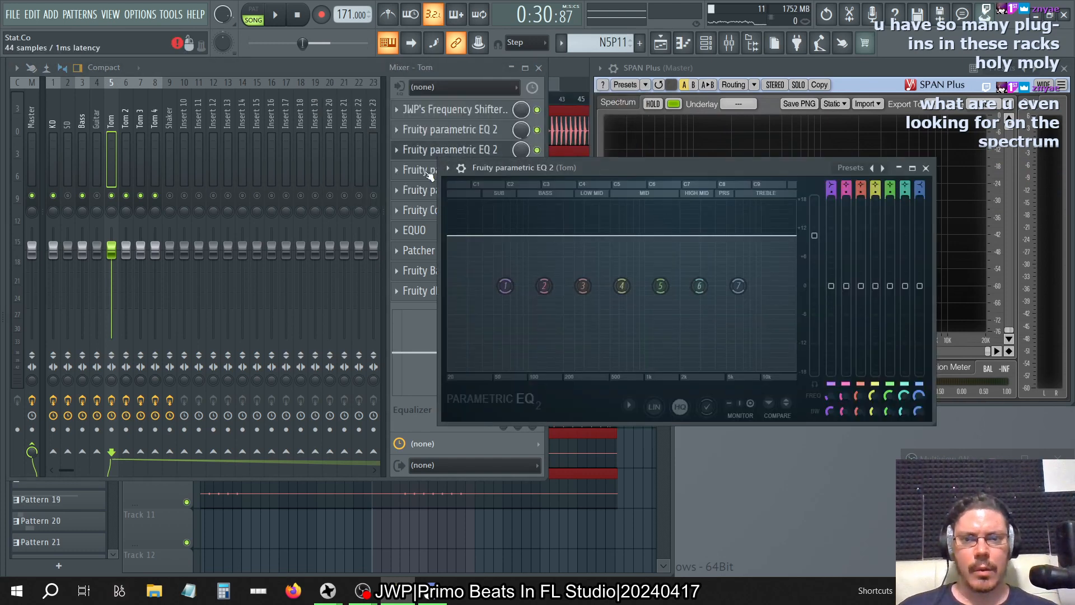
left_click(428, 172)
left_click(688, 253)
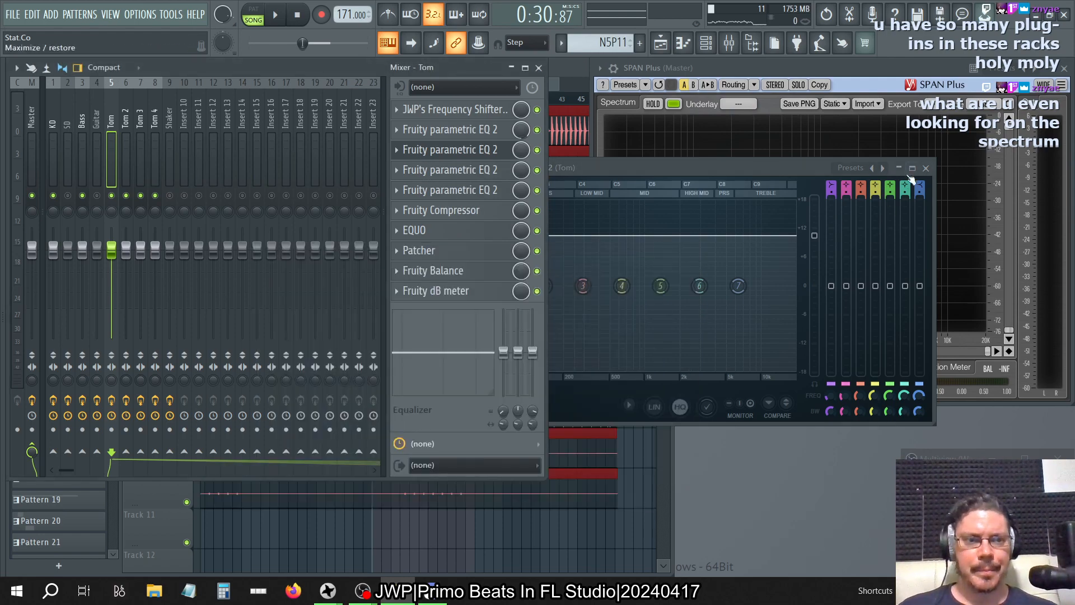
left_click(925, 168)
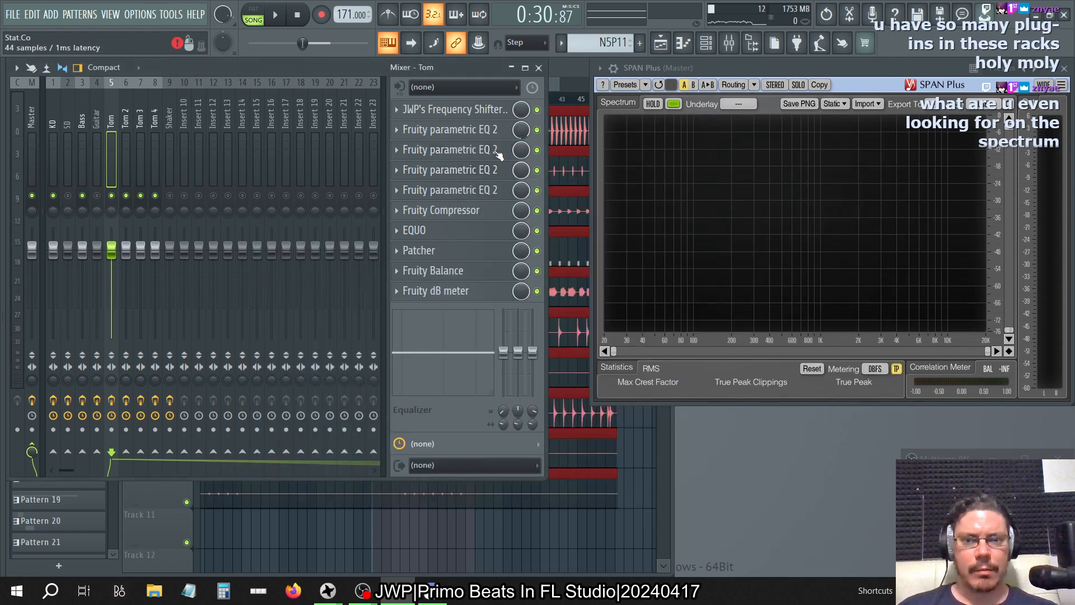
left_click(492, 231)
left_click(436, 105)
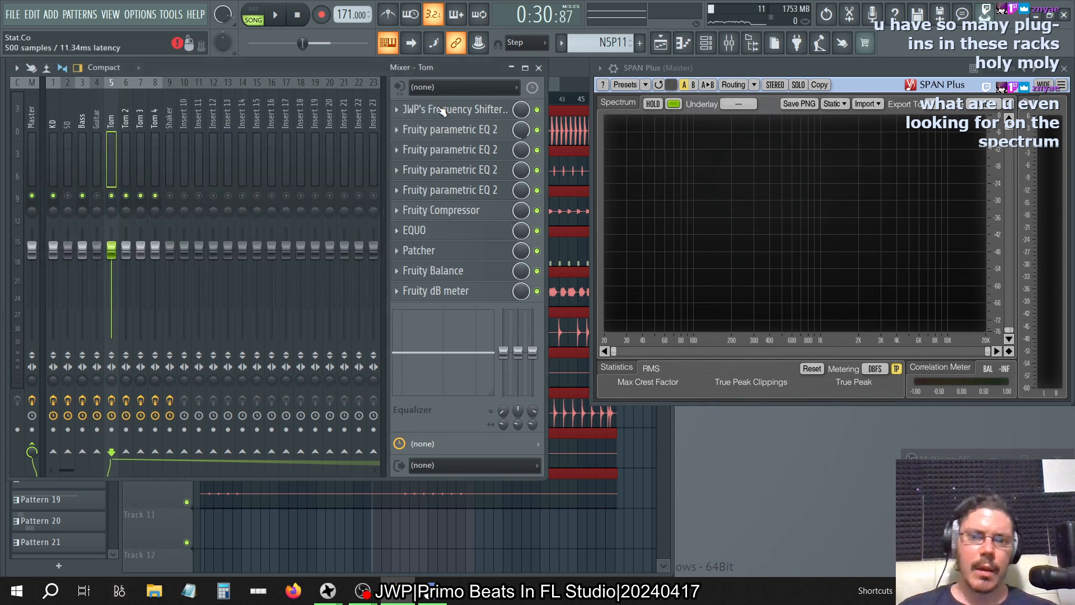
- Examine the Tom track's Patcher routing, its Fruity Balance level and the Parametric EQ 2 in the second effect slot
left_click(440, 256)
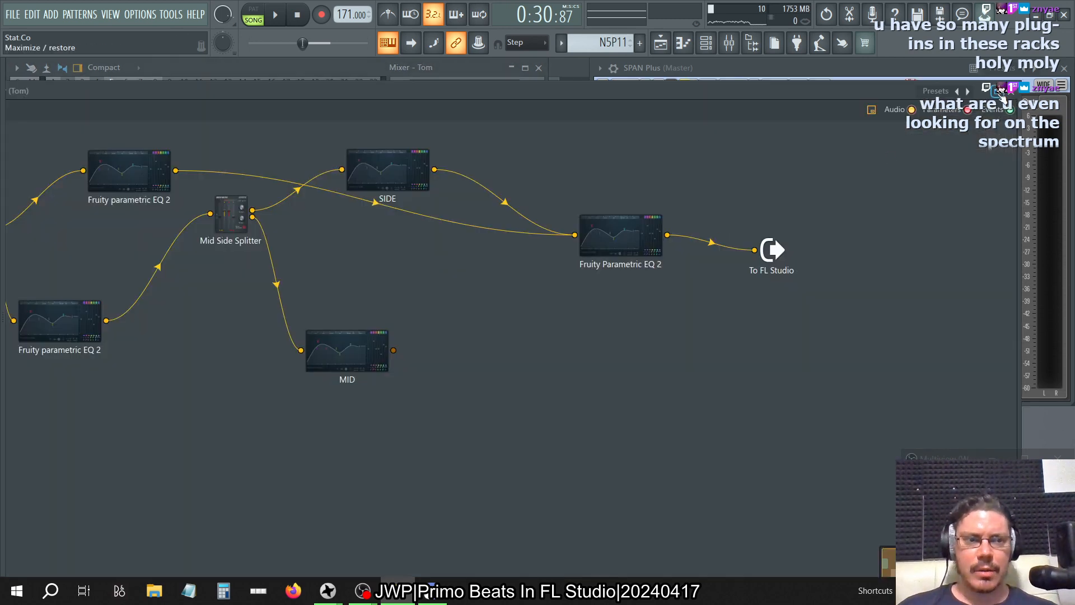
double_click(866, 89)
double_click(842, 68)
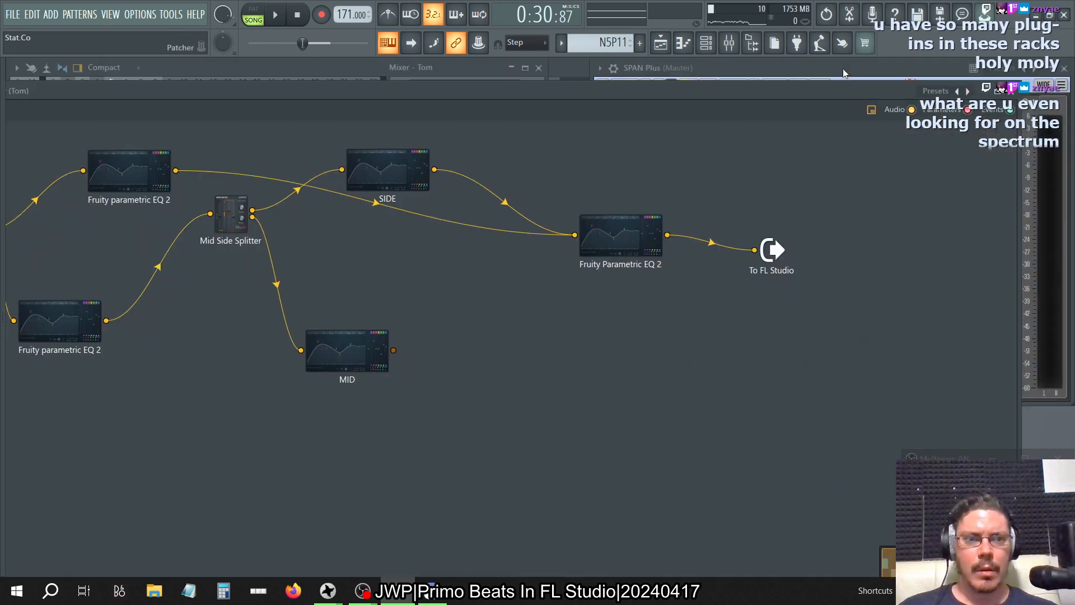
left_click(1022, 97)
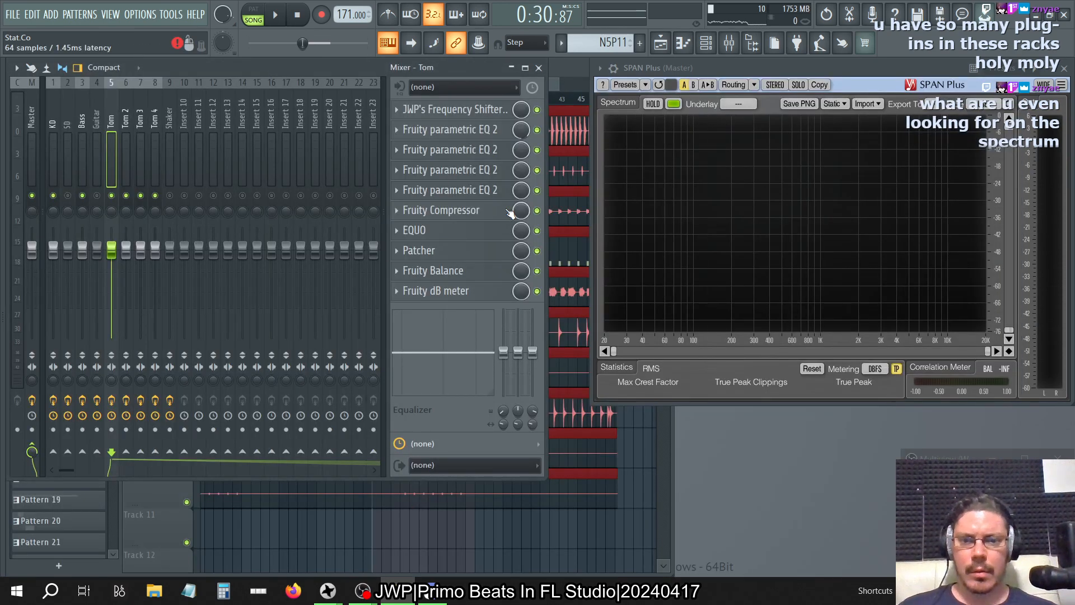
left_click(465, 277)
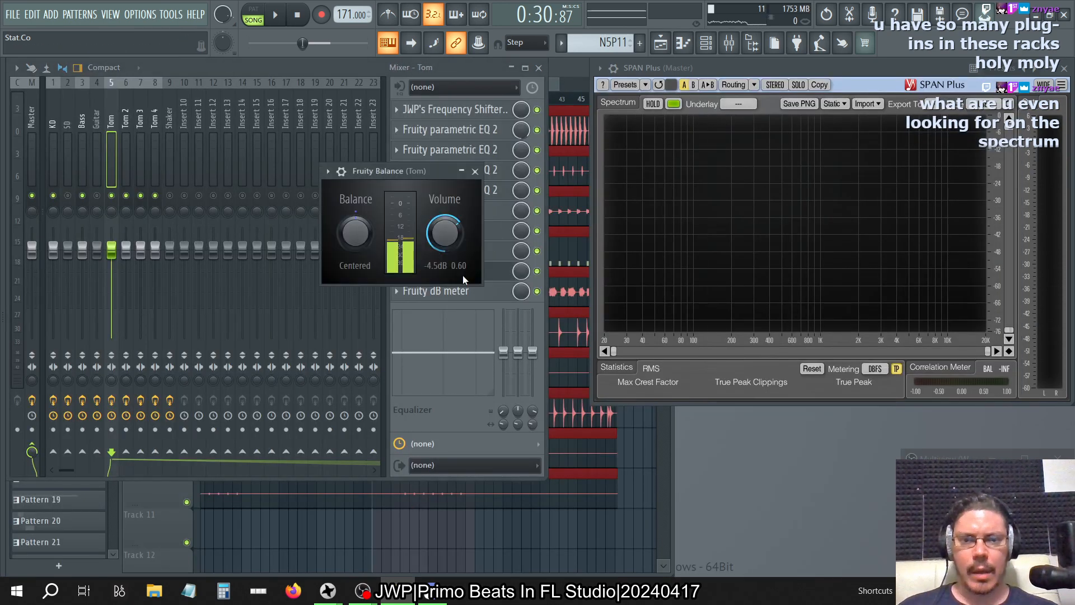
left_click(476, 171)
left_click(472, 131)
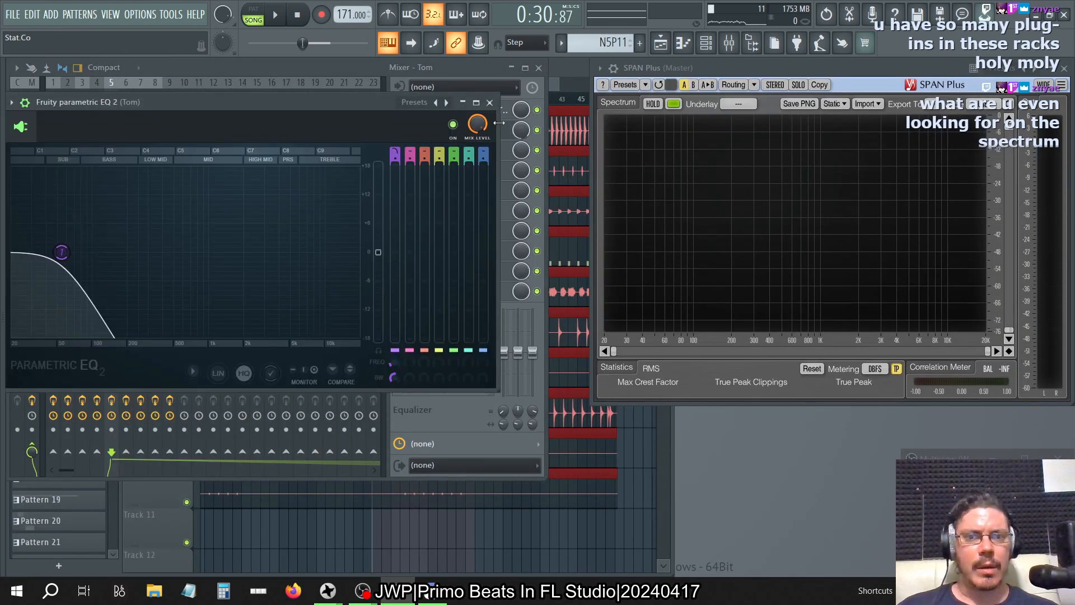
- Close the open equalizer and inspect the Fruity Balance settings on the Tom mixer track
left_click(490, 103)
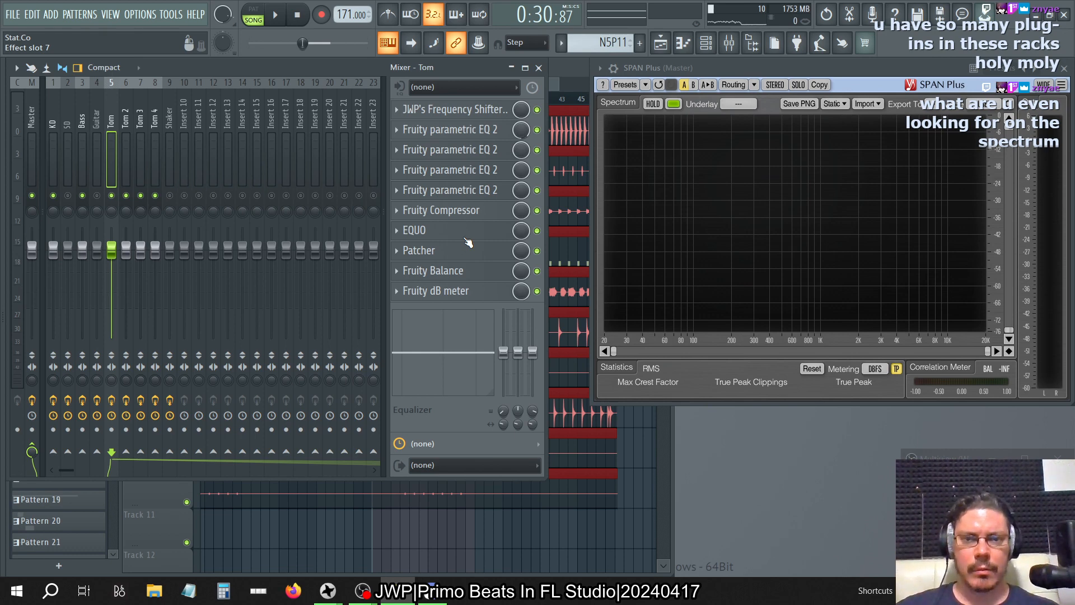
left_click(445, 273)
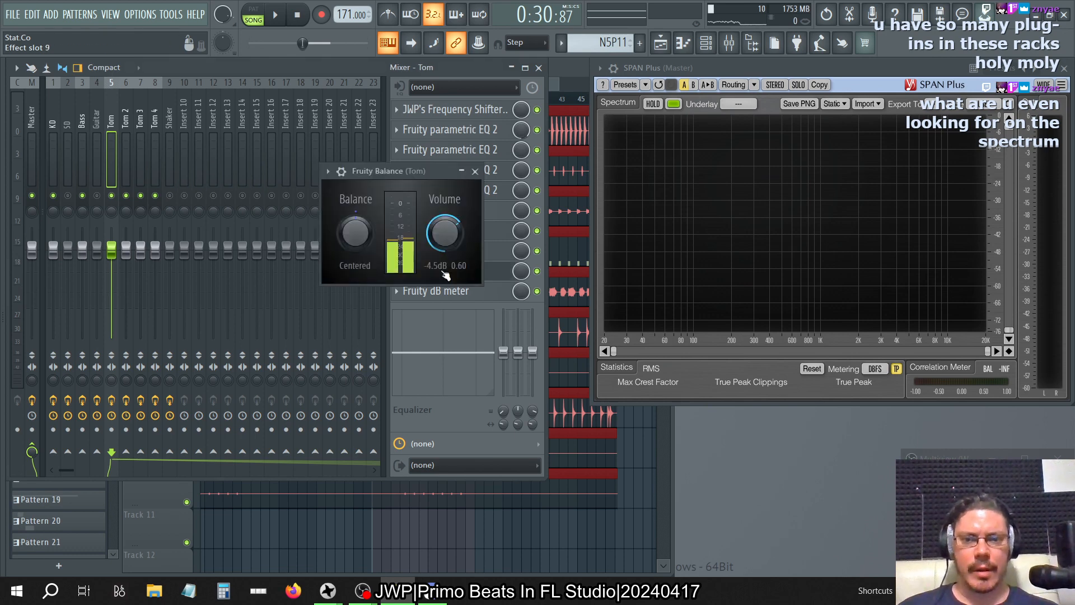
left_click(475, 171)
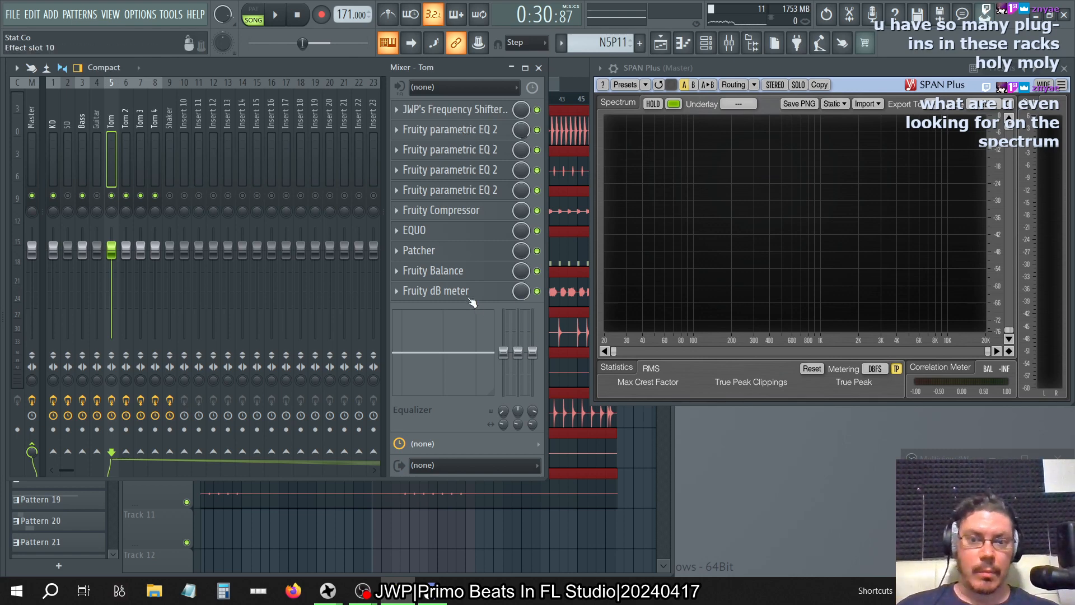
- Enable the lower Fruity parametric EQ 2 on the Master track and unmute all mixer tracks
left_click_drag(158, 119, 49, 116)
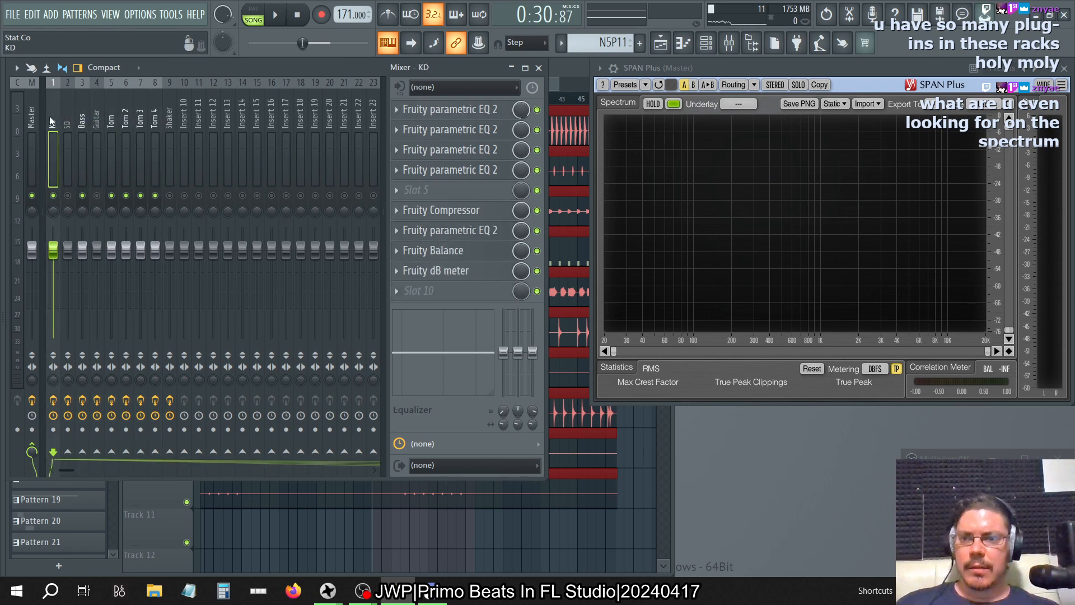
left_click(33, 117)
left_click(537, 211)
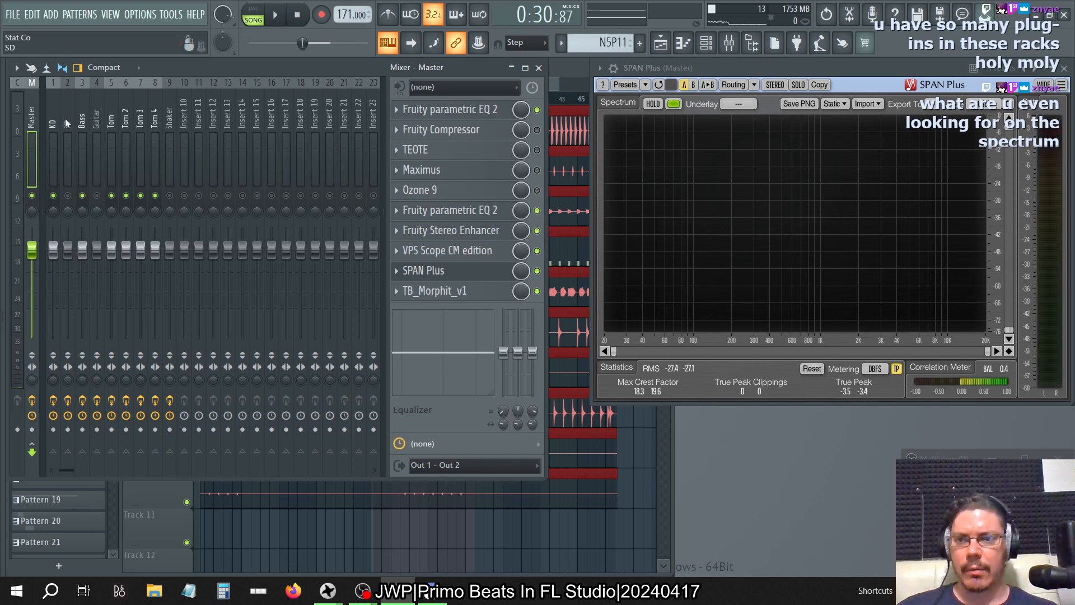
right_click(68, 196)
right_click(67, 196)
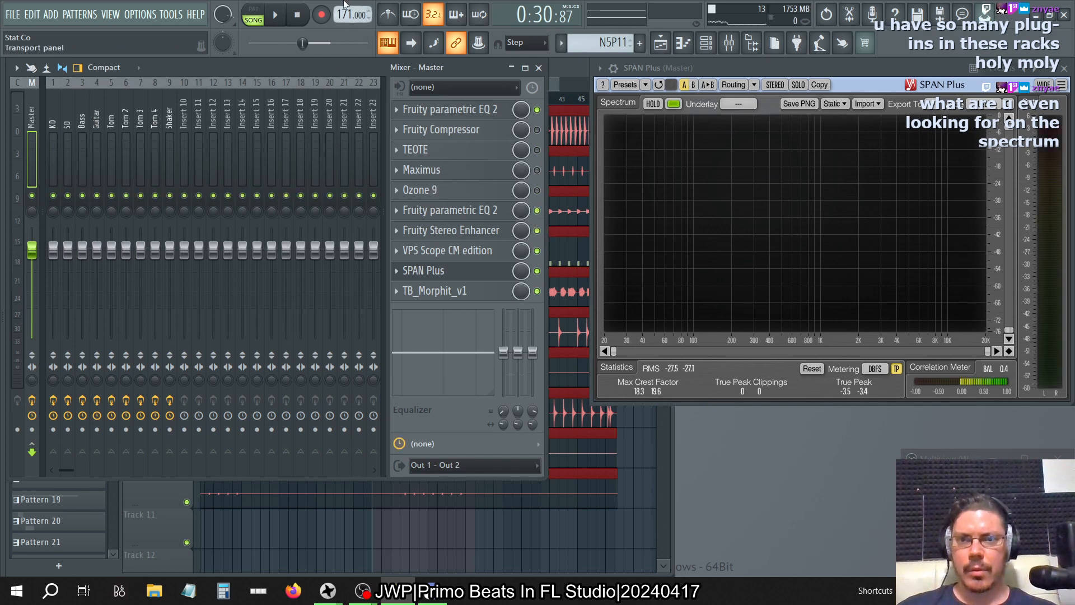
- Reposition the SPAN Plus window and play the song from the start to check the filtered mix's spectrum
key("space")
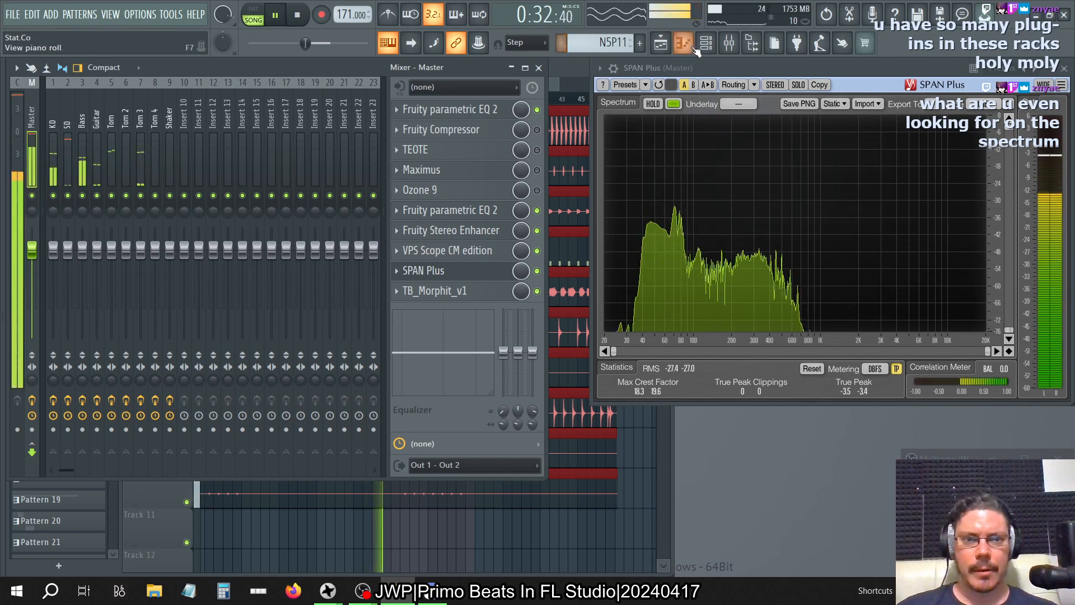
left_click_drag(721, 66, 619, 79)
left_click(298, 15)
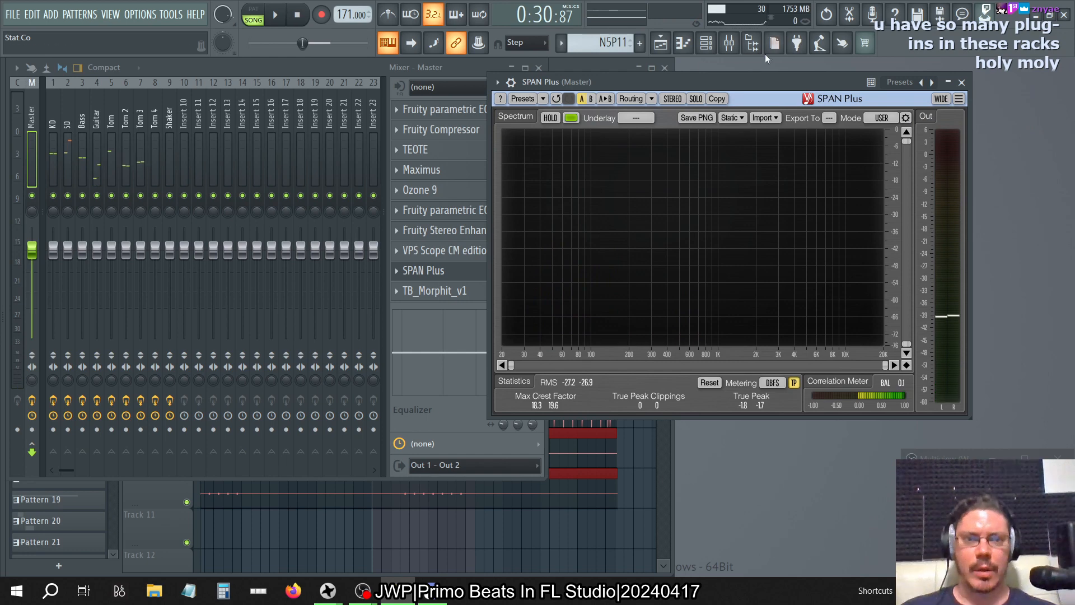
left_click(661, 43)
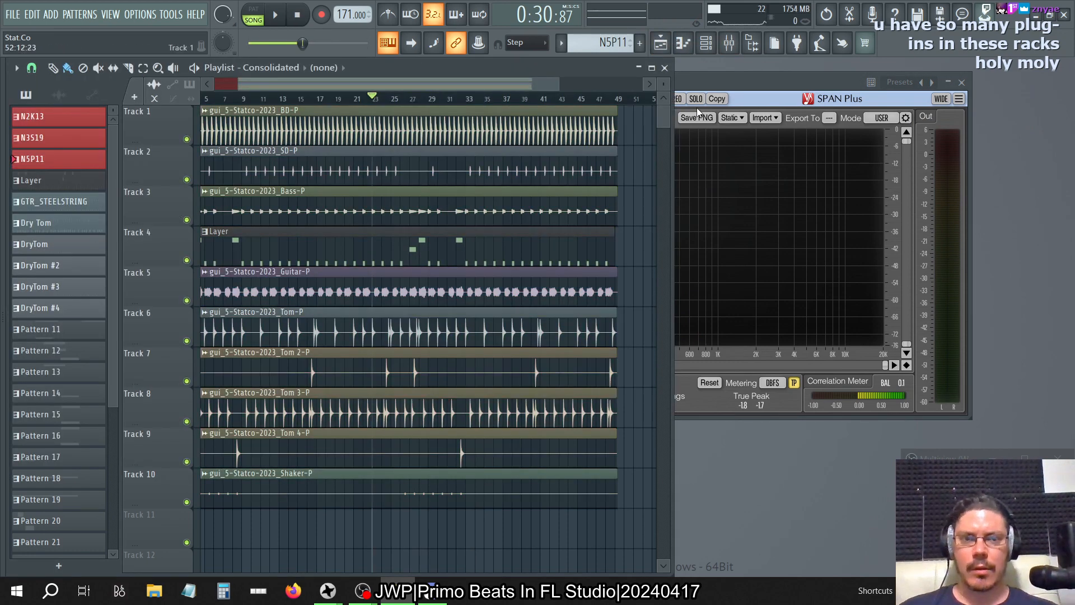
left_click(664, 67)
left_click(299, 16)
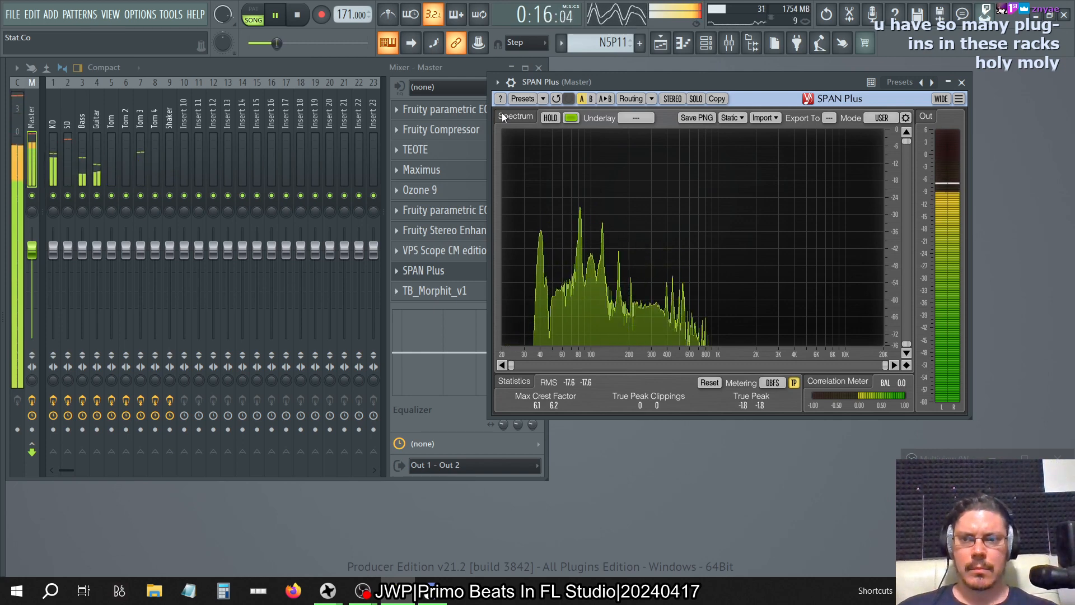
left_click(300, 17)
- Bypass the EQUO and Patcher effects across the Tom, Tom 2, Tom 3 and Tom 4 mixer tracks for comparison
left_click(111, 123)
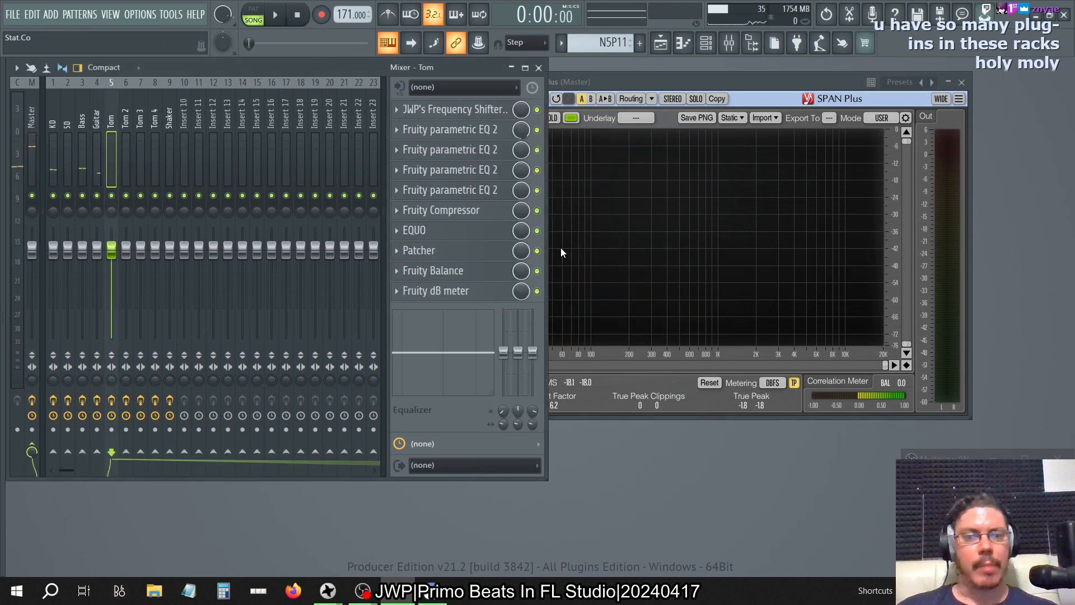
left_click(121, 122)
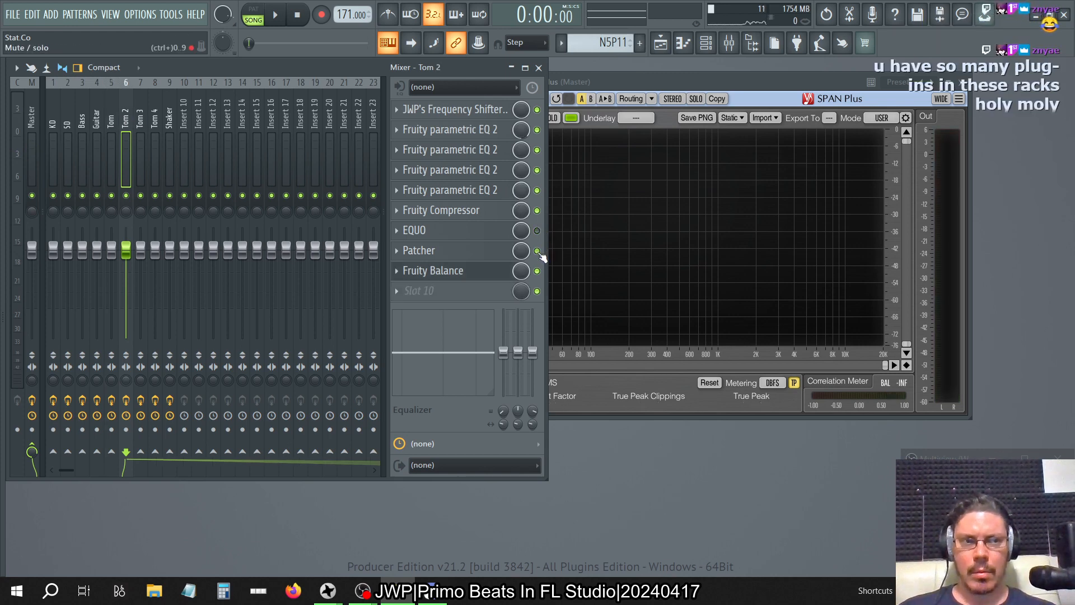
left_click(113, 116)
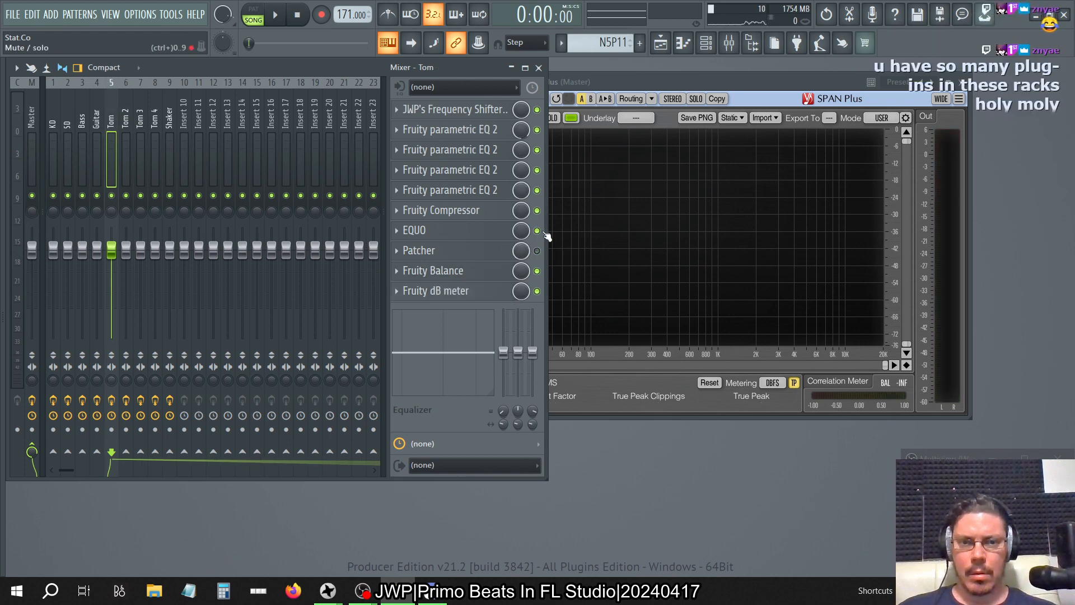
left_click(142, 112)
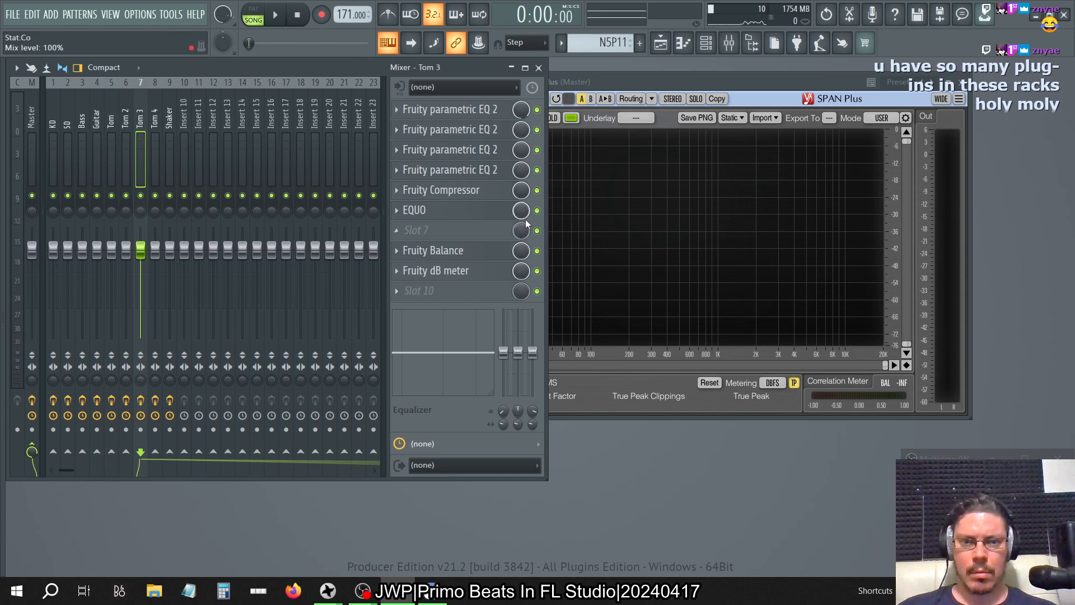
left_click(159, 116)
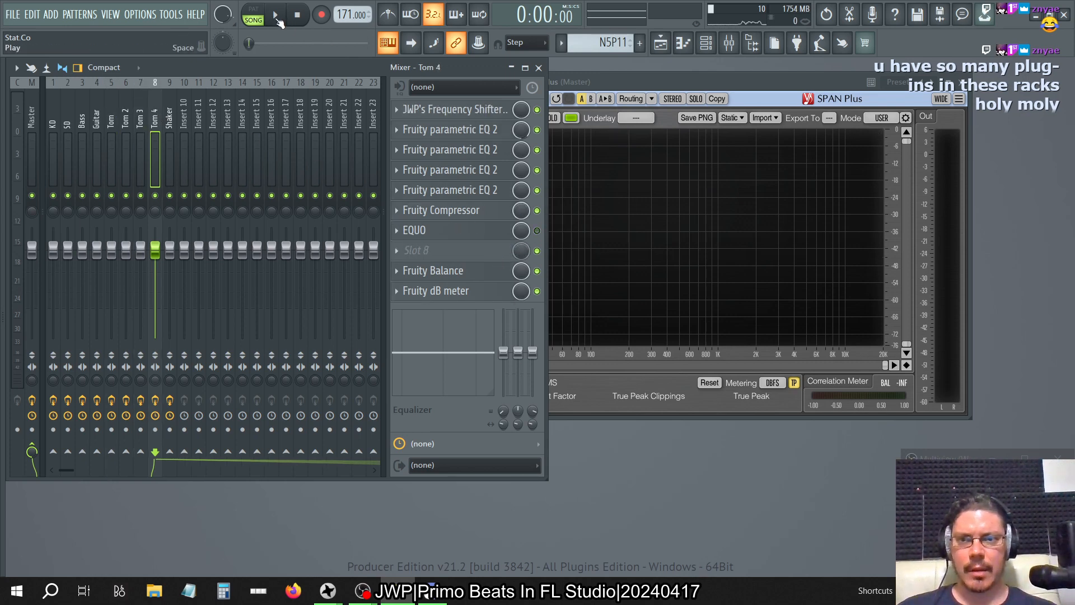
- Play the song with the tom effects bypassed and watch the low end in SPAN Plus
left_click(280, 20)
left_click(637, 80)
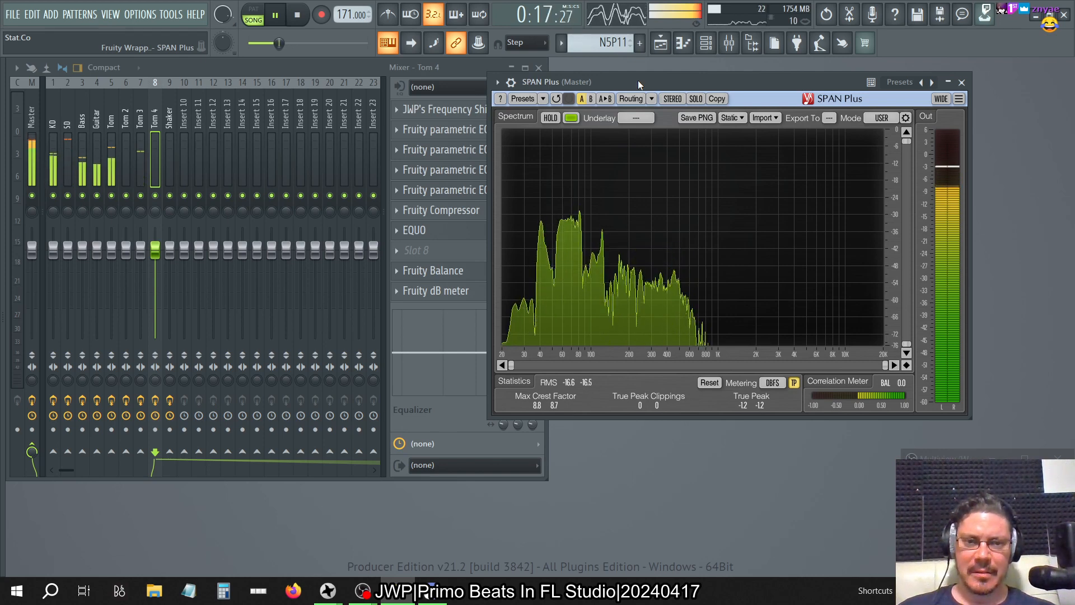
left_click(299, 16)
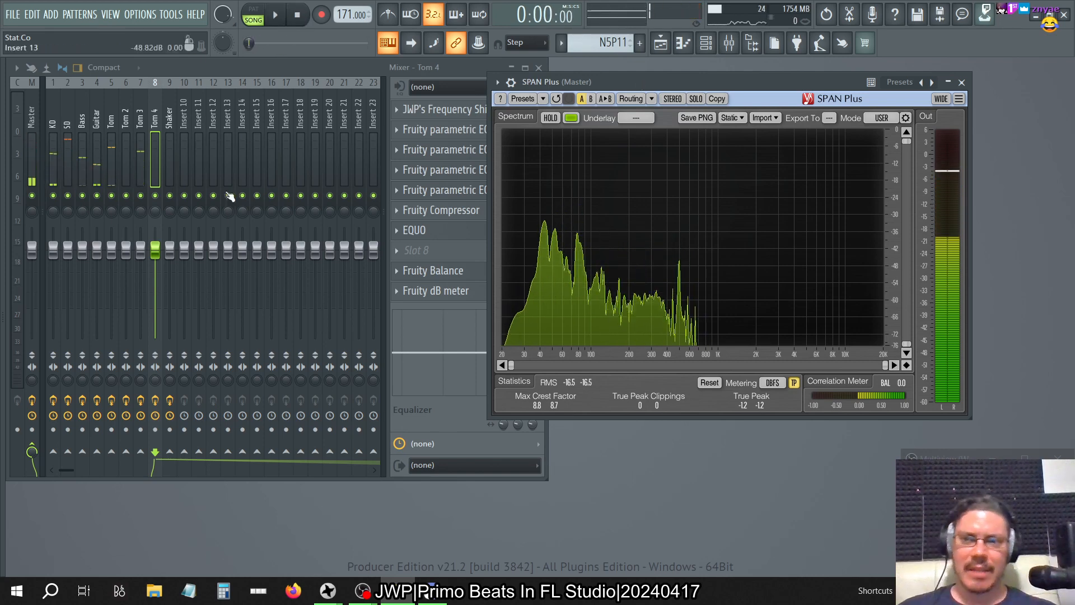
- Re-enable the bypassed EQUO and Patcher effects on the four tom tracks
left_click(275, 71)
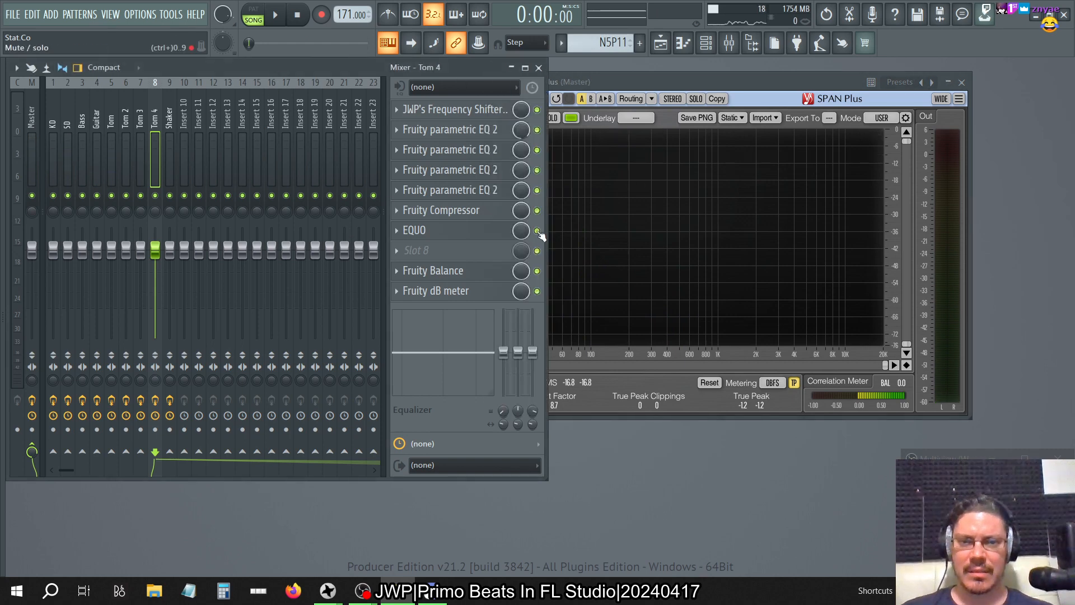
left_click(139, 114)
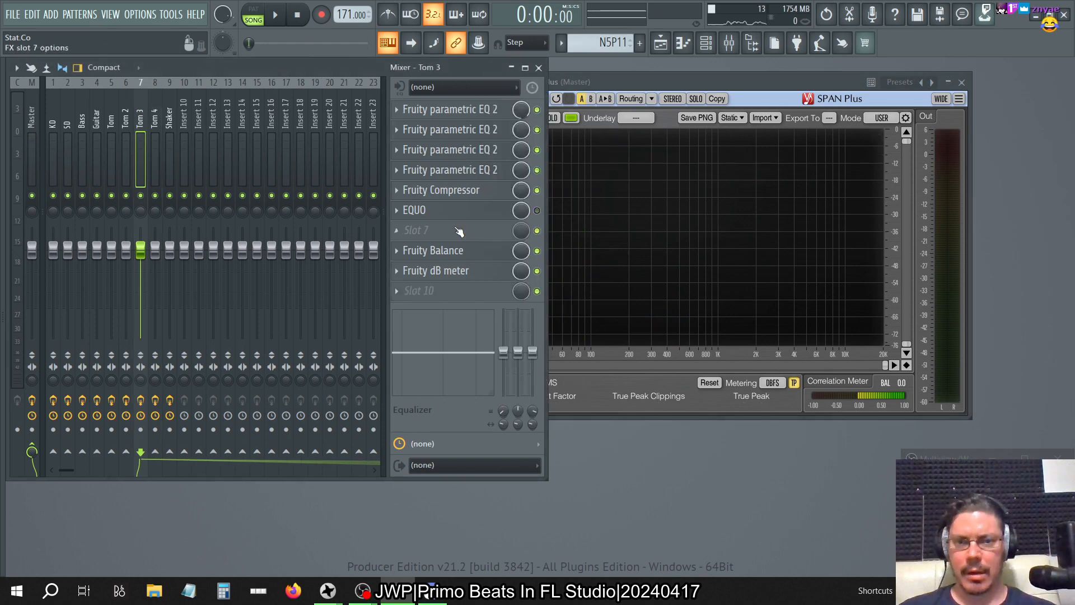
left_click(538, 210)
left_click(131, 122)
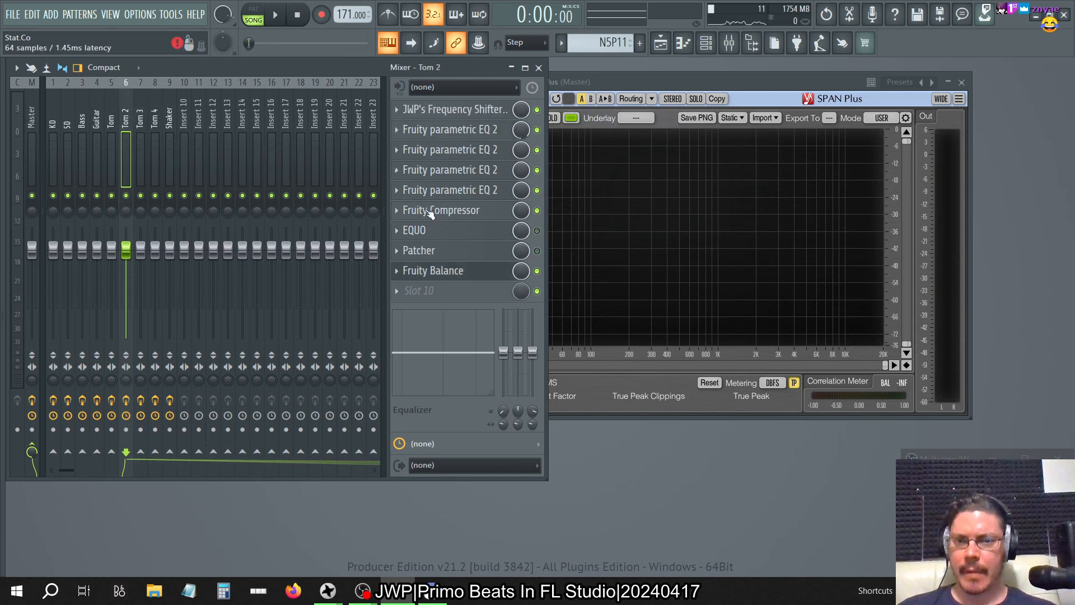
left_click(111, 120)
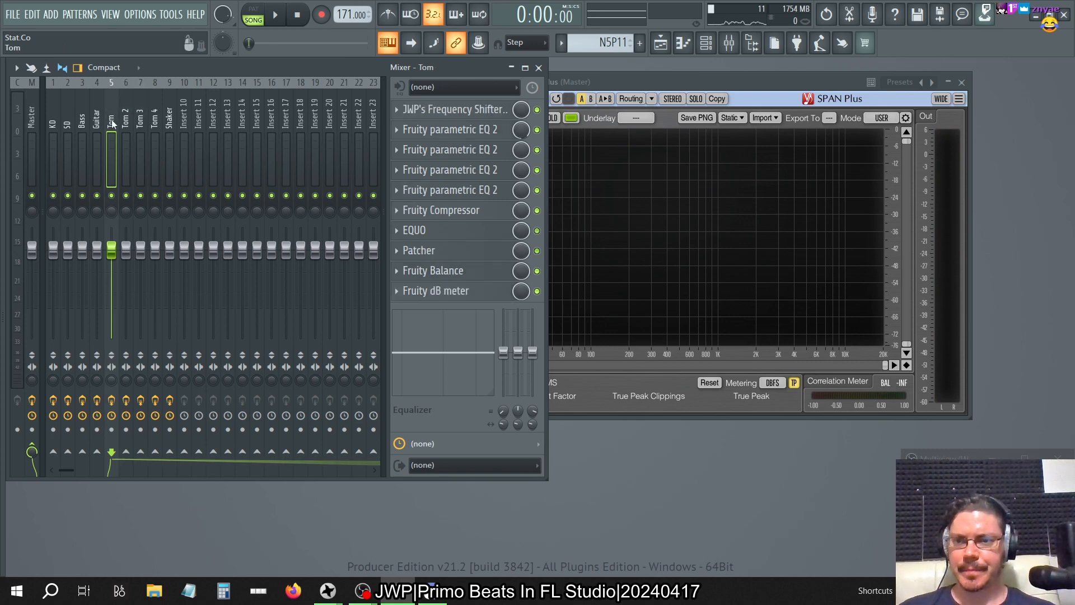
left_click(537, 231)
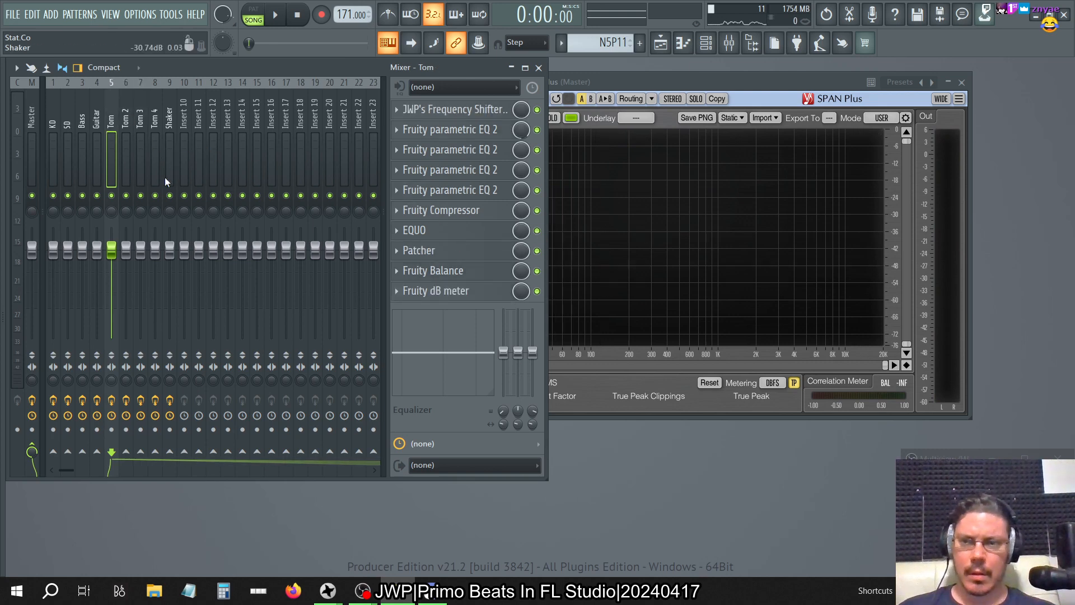
- Play the song with the tom effects active and compare the Master's low-end spectrum in SPAN Plus
left_click(29, 112)
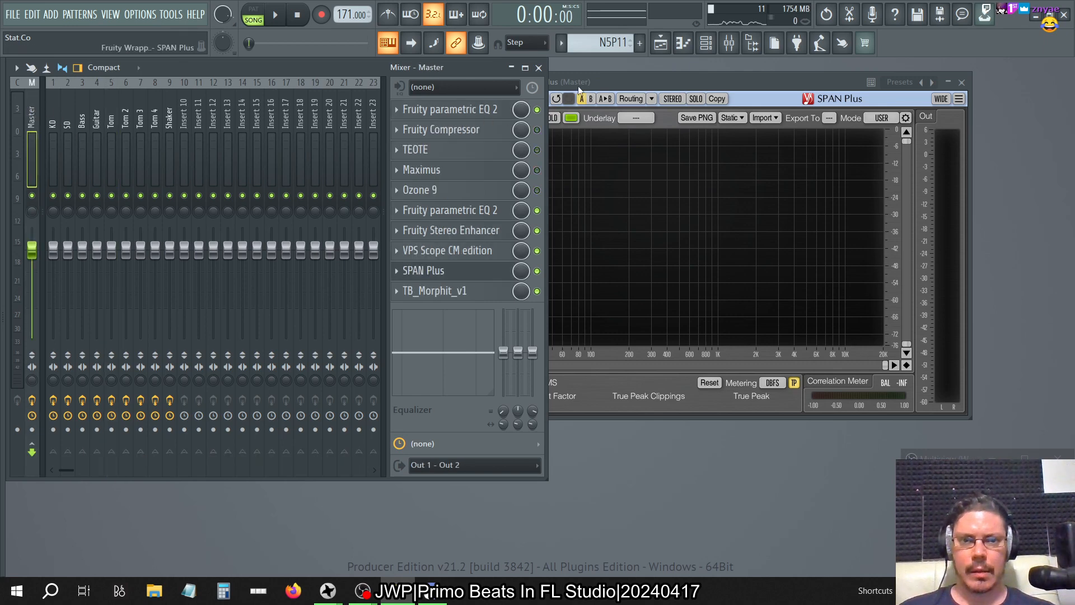
left_click(579, 89)
left_click(279, 17)
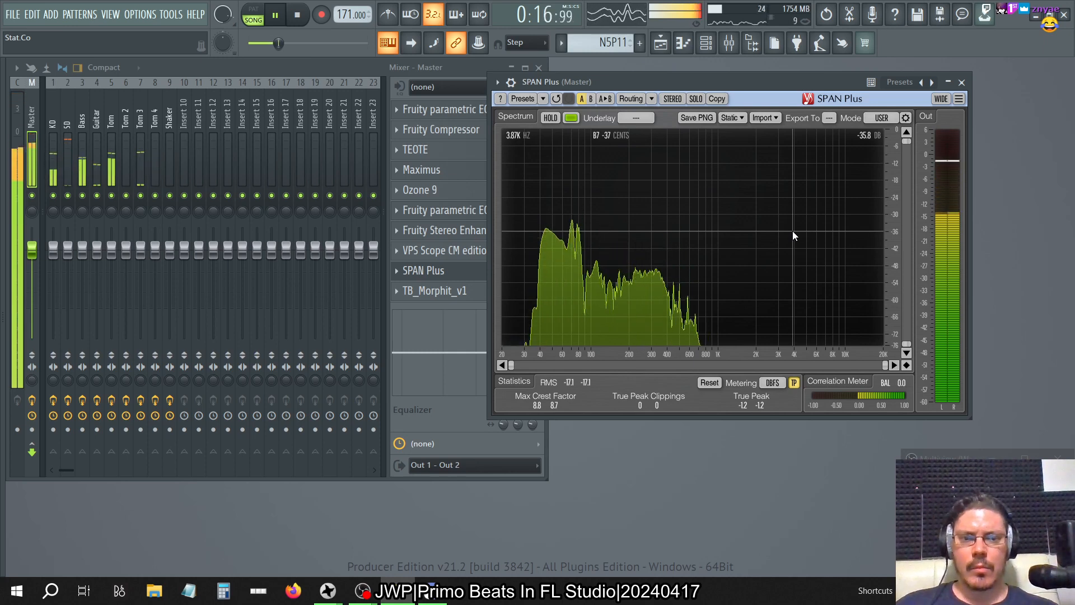
key("space")
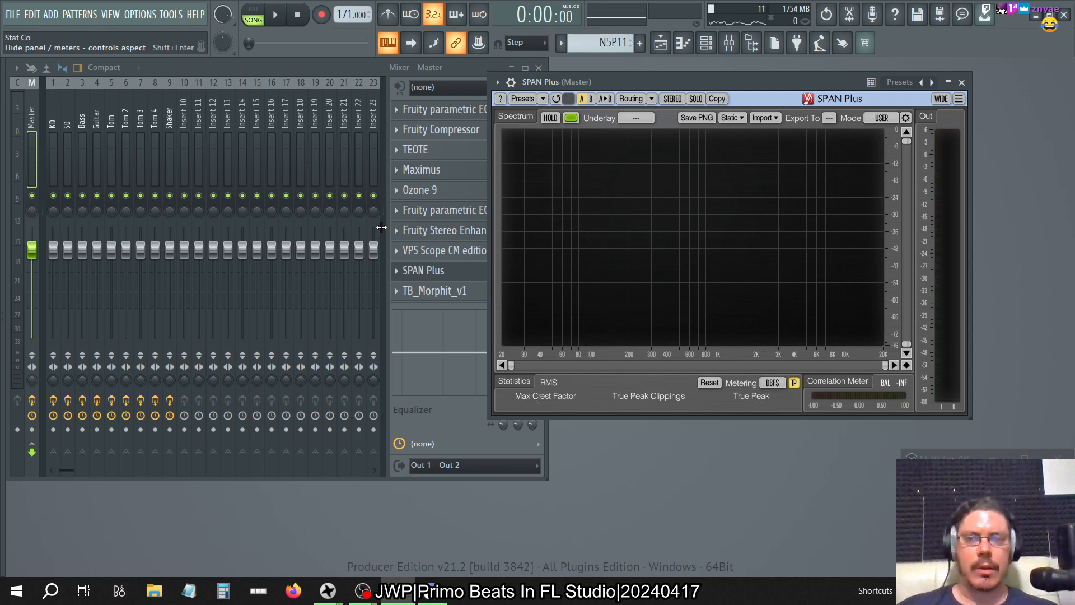
- Disable the lower Fruity parametric EQ 2 and Fruity Stereo Enhancer on the Master track and play the full-range mix
left_click(147, 168)
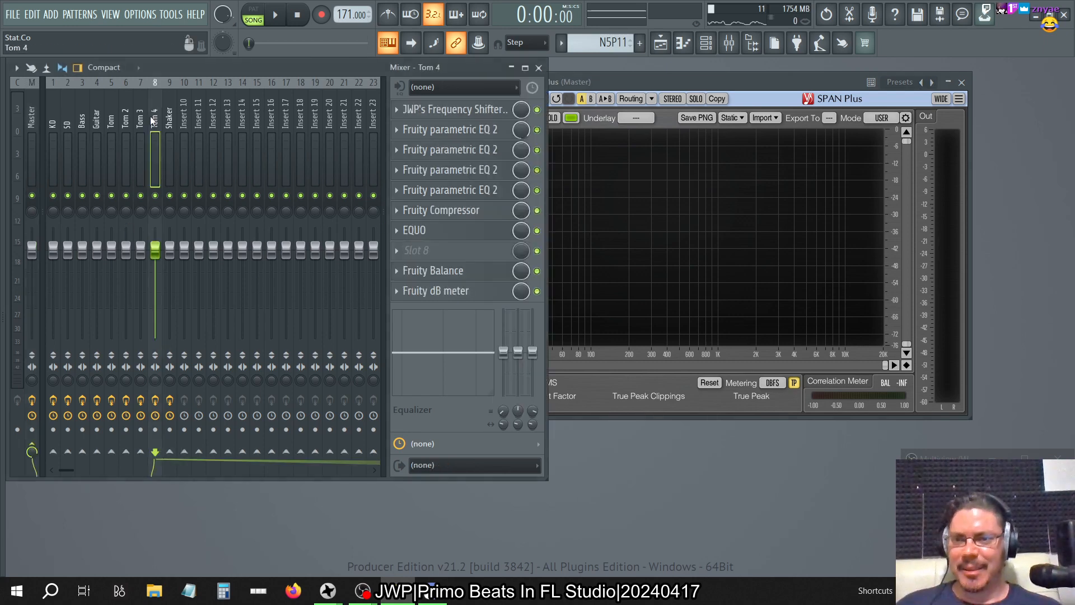
left_click(97, 146)
left_click(65, 119)
left_click(30, 121)
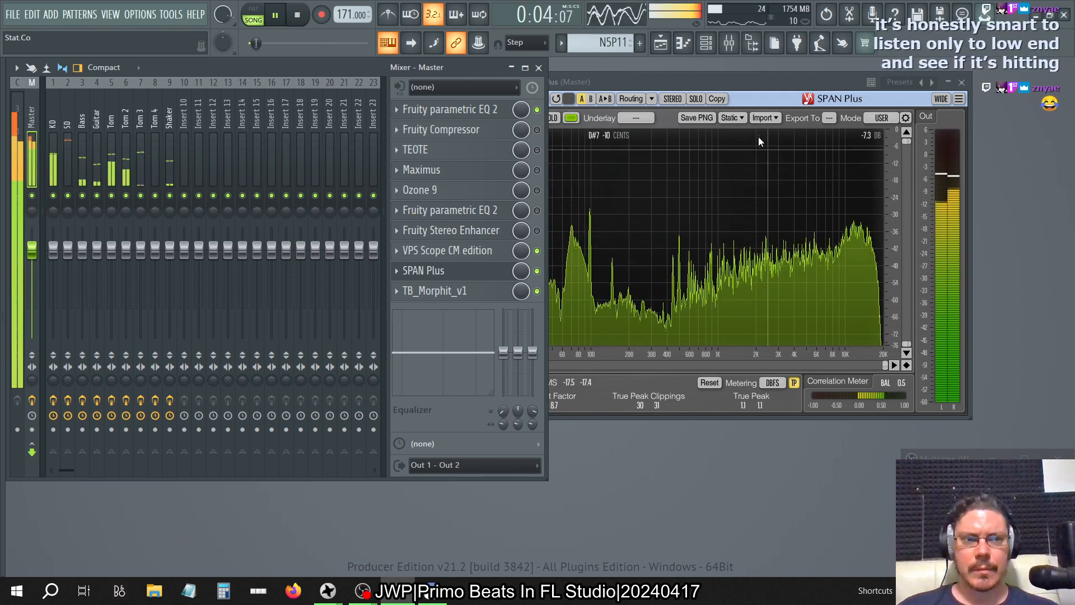
left_click(711, 84)
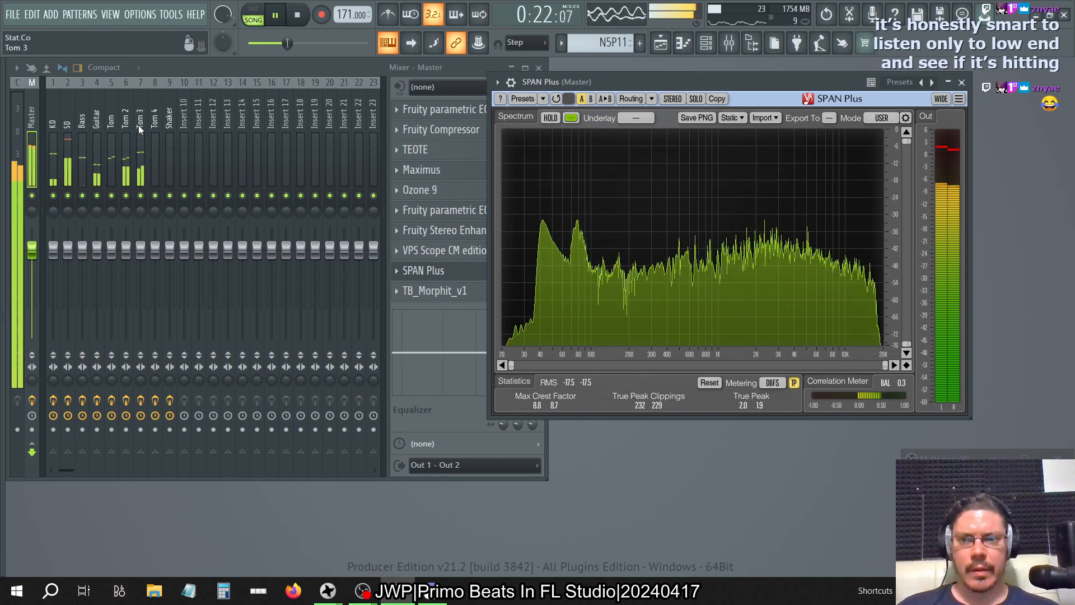
left_click(301, 19)
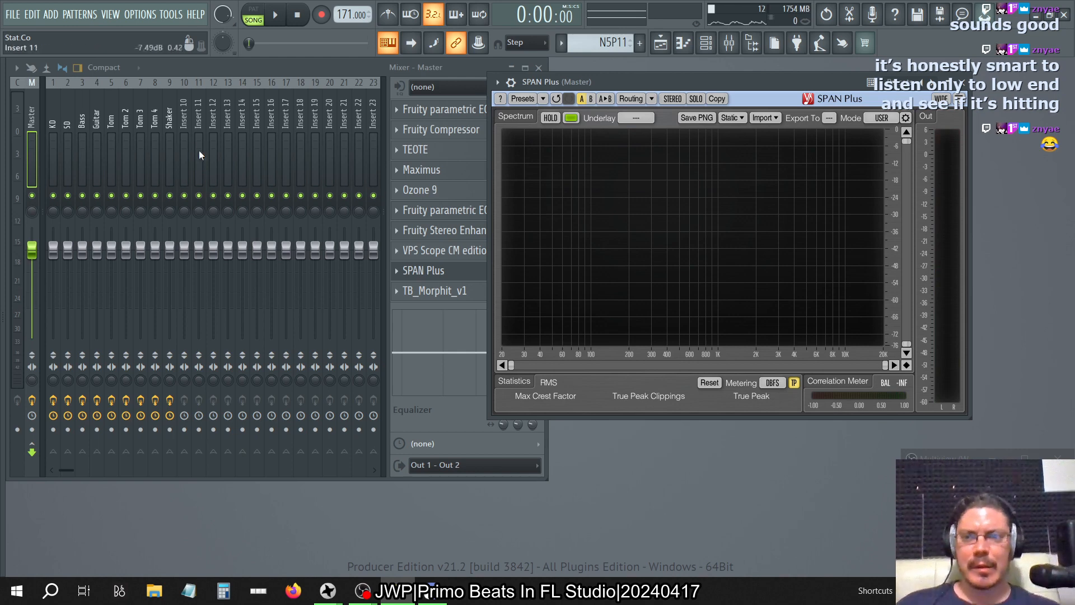
- Solo the four tom tracks in the mixer and play them from the start of the song
left_click(112, 120)
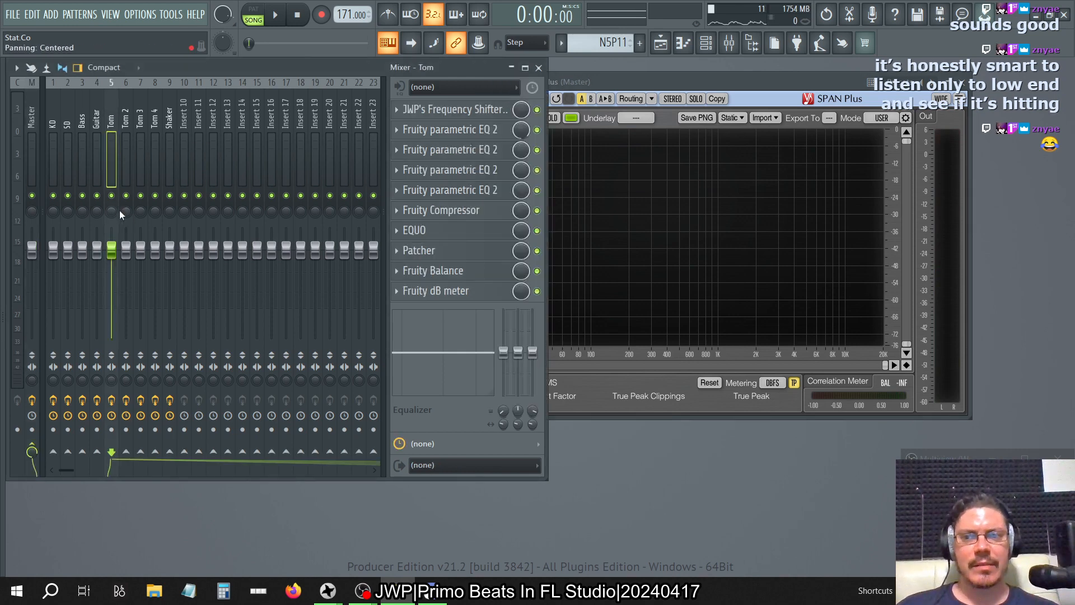
right_click(112, 196)
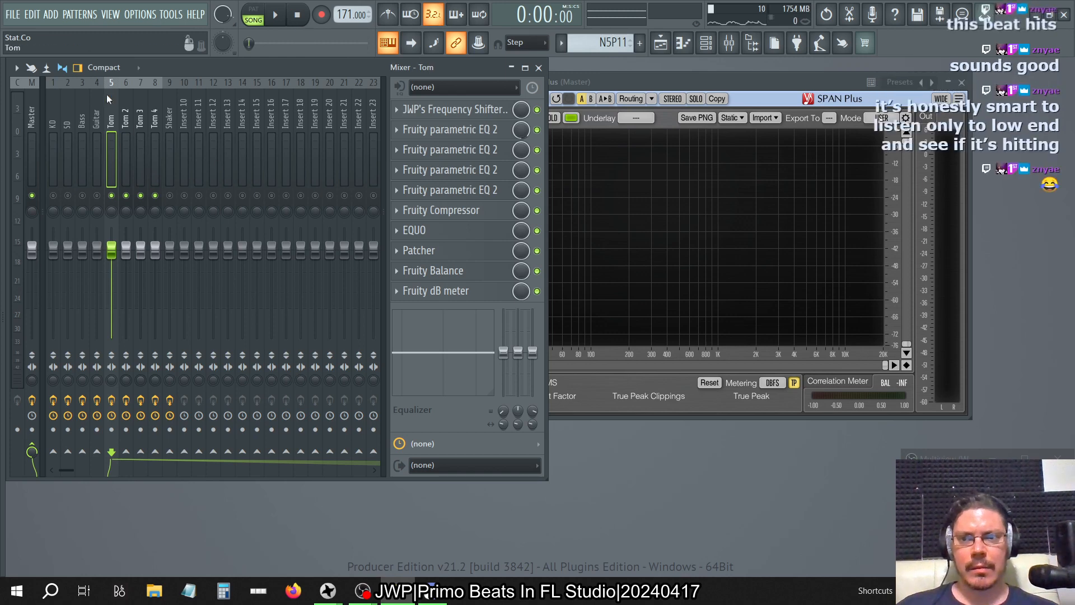
left_click(276, 18)
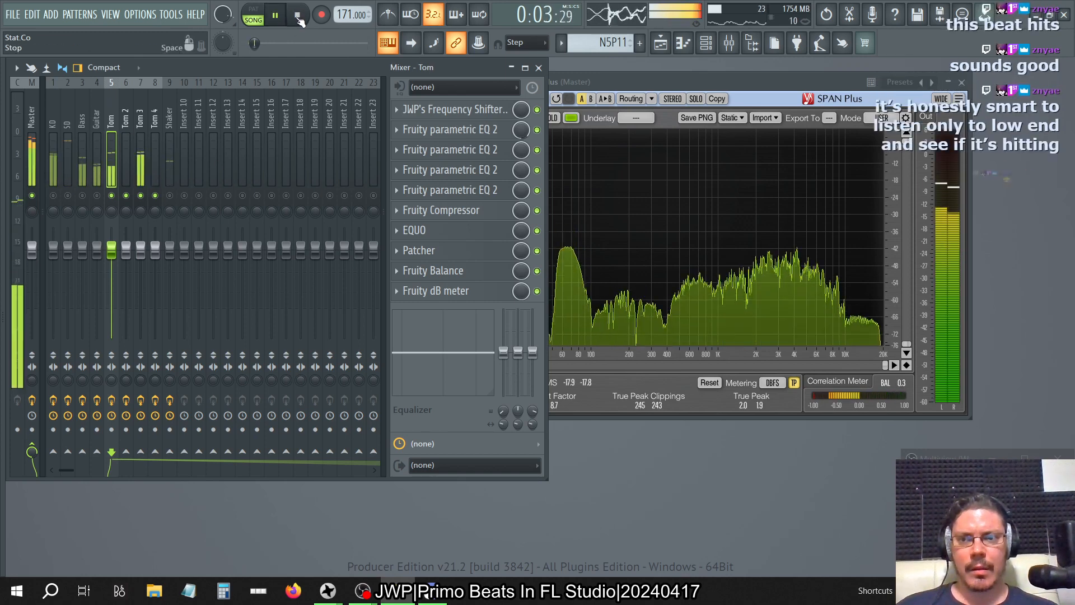
left_click(298, 16)
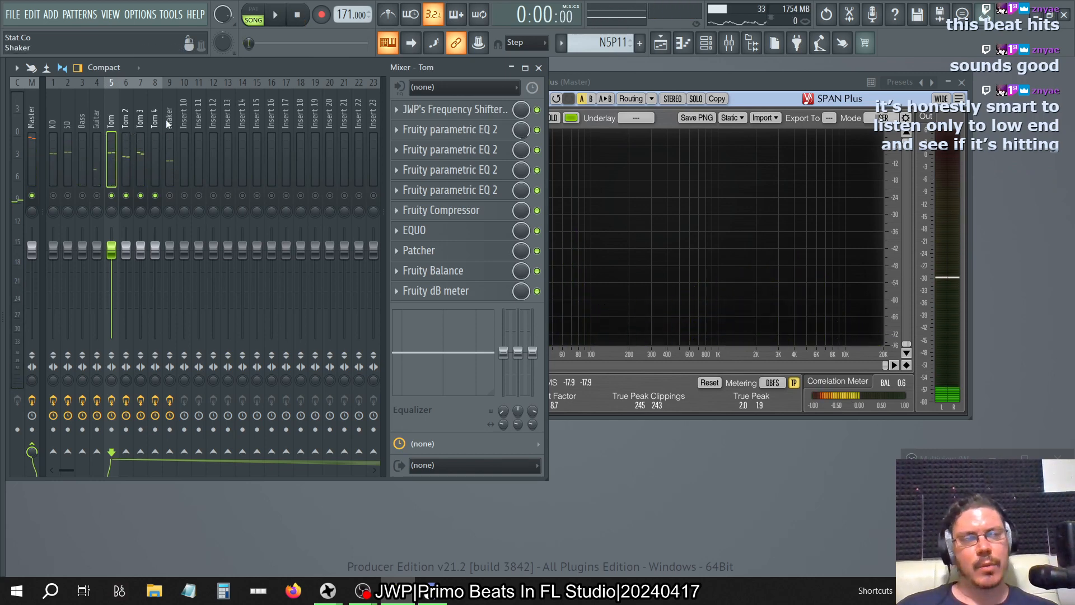
- Examine the mid/side routing inside the Tom track's Patcher effect and close it
left_click(444, 256)
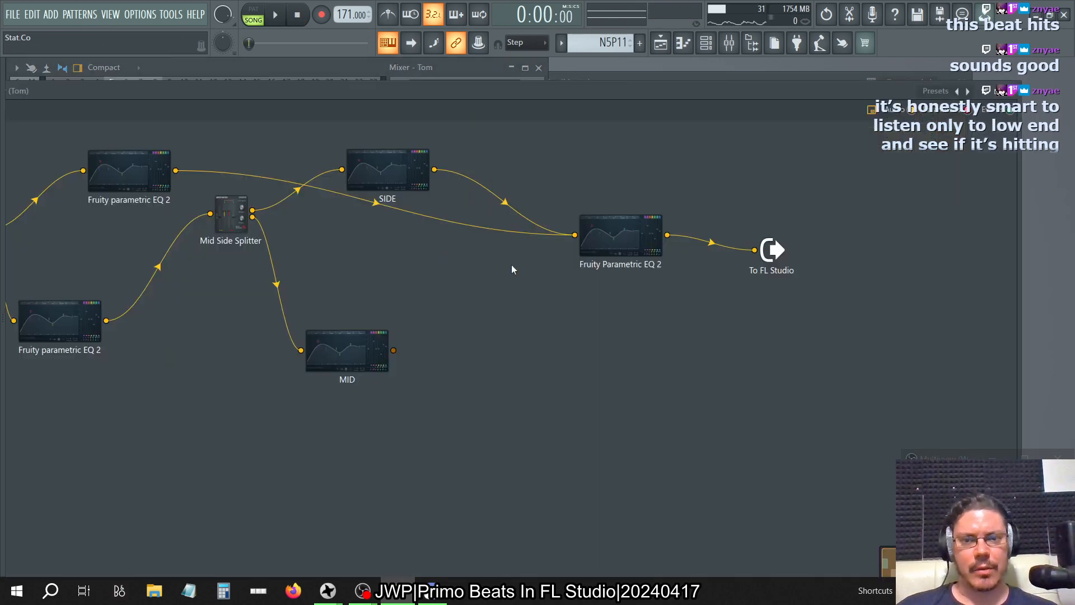
left_click(1019, 97)
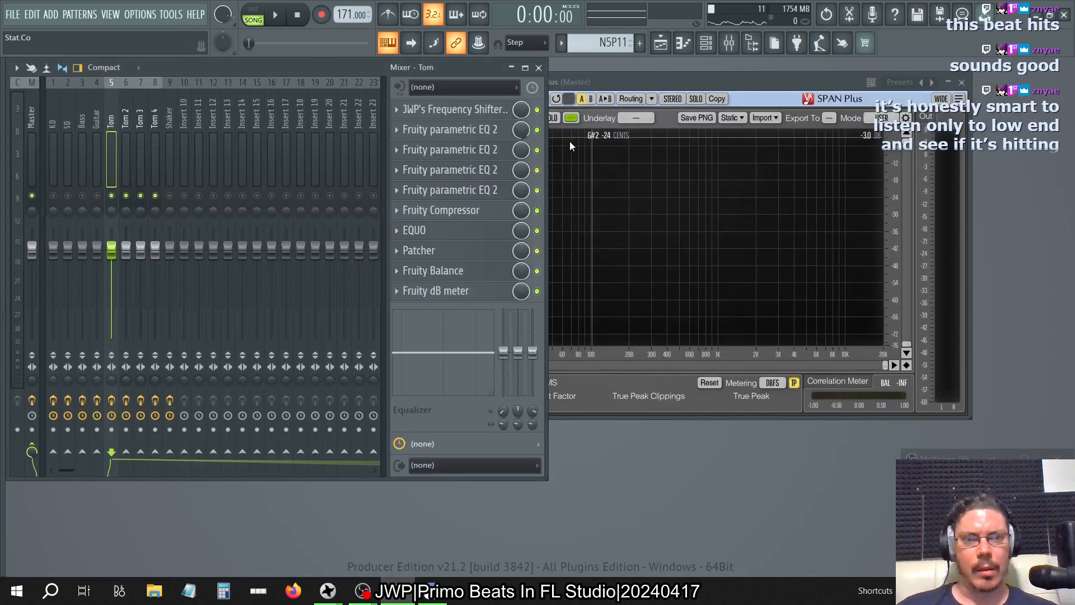
- Unsolo the tom tracks so every mixer track plays, and reopen the Master's SPAN Plus beside the mixer
right_click(111, 196)
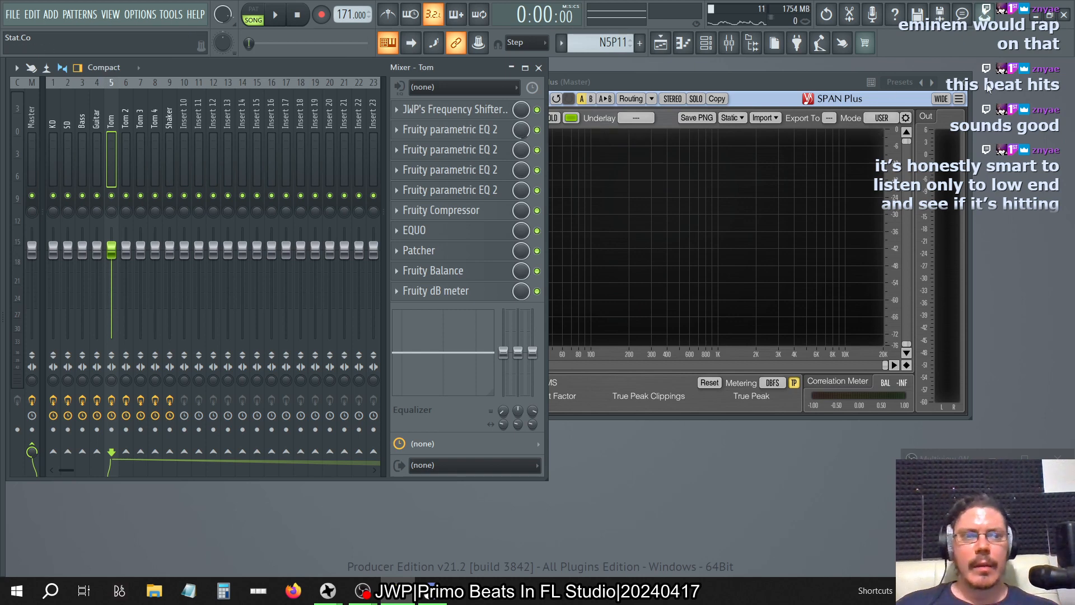
left_click(961, 82)
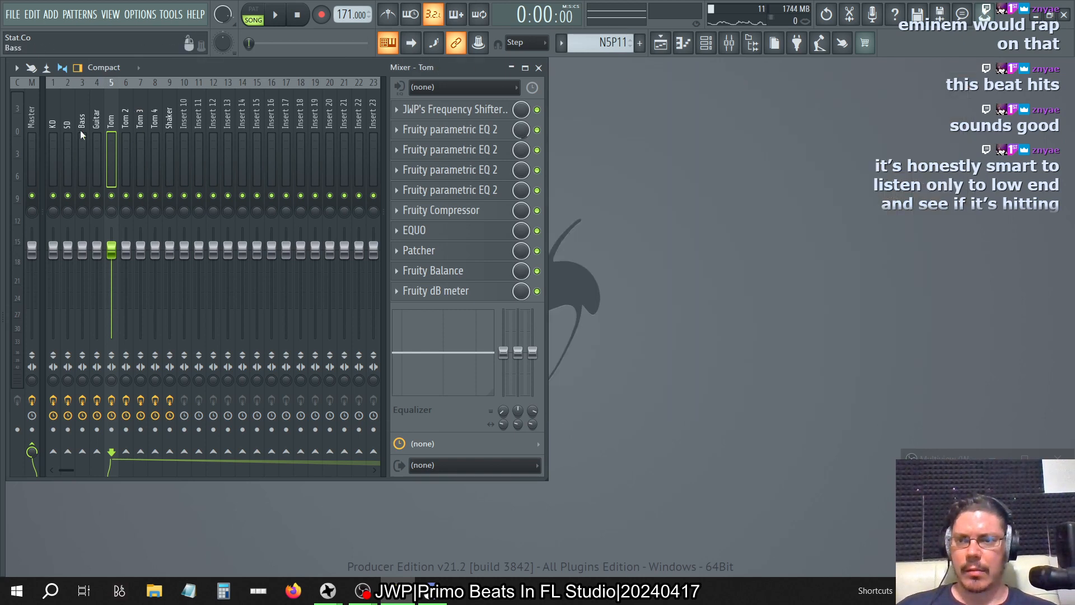
left_click(34, 109)
left_click(454, 272)
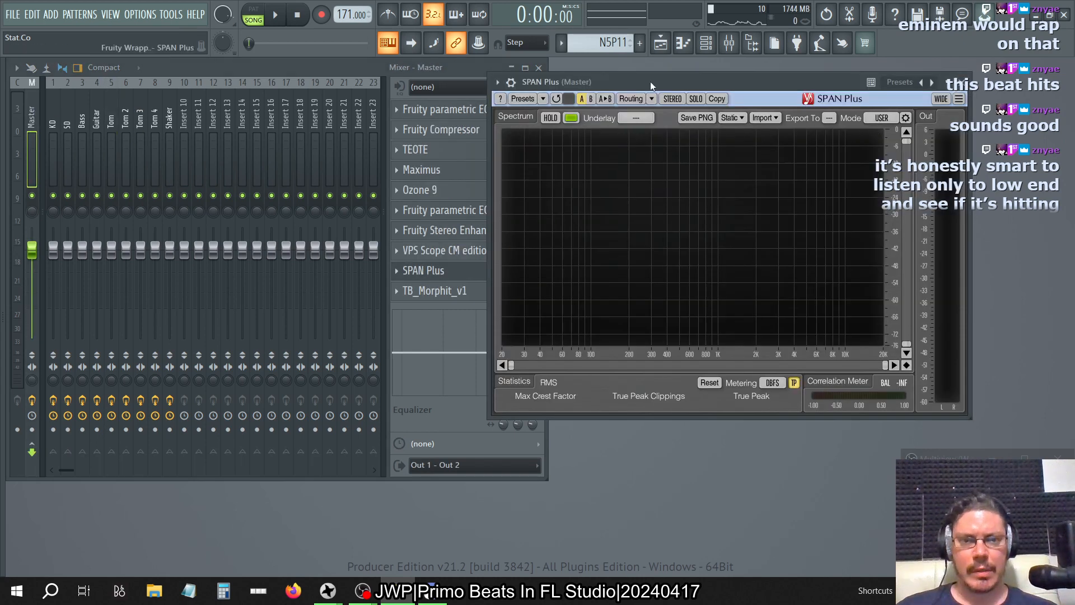
left_click_drag(642, 82, 707, 67)
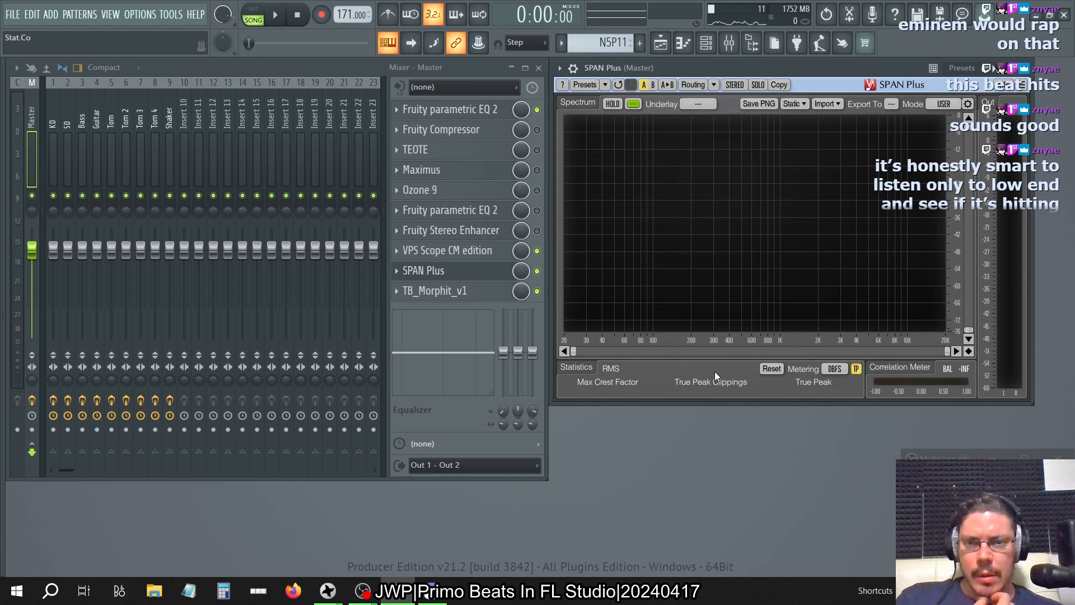
- Play the full mix without and with TEOTE and Maximus enabled on the Master track
key("space")
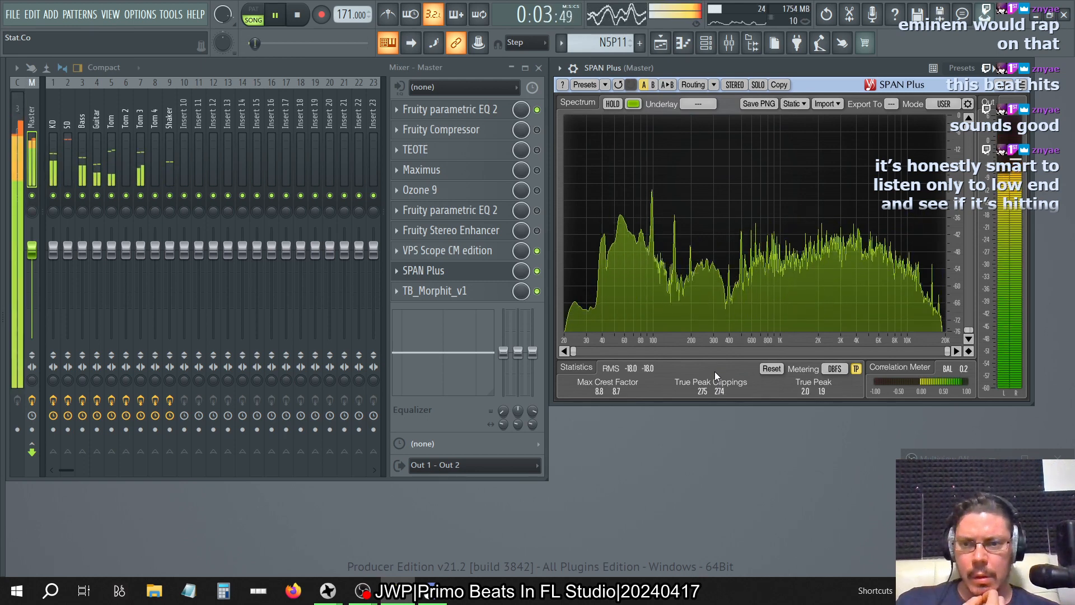
key("space")
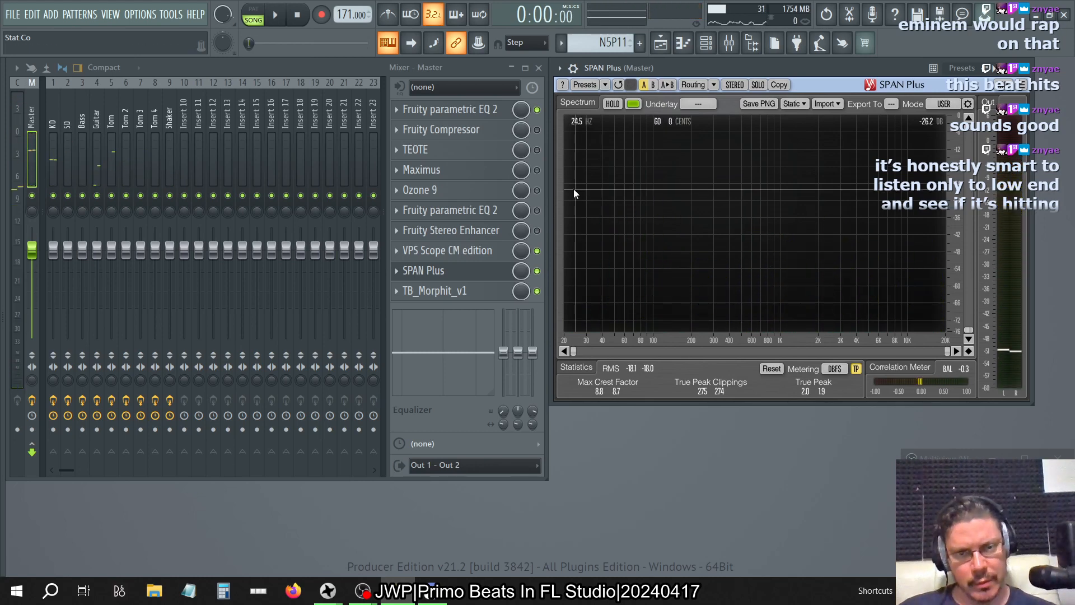
left_click(537, 150)
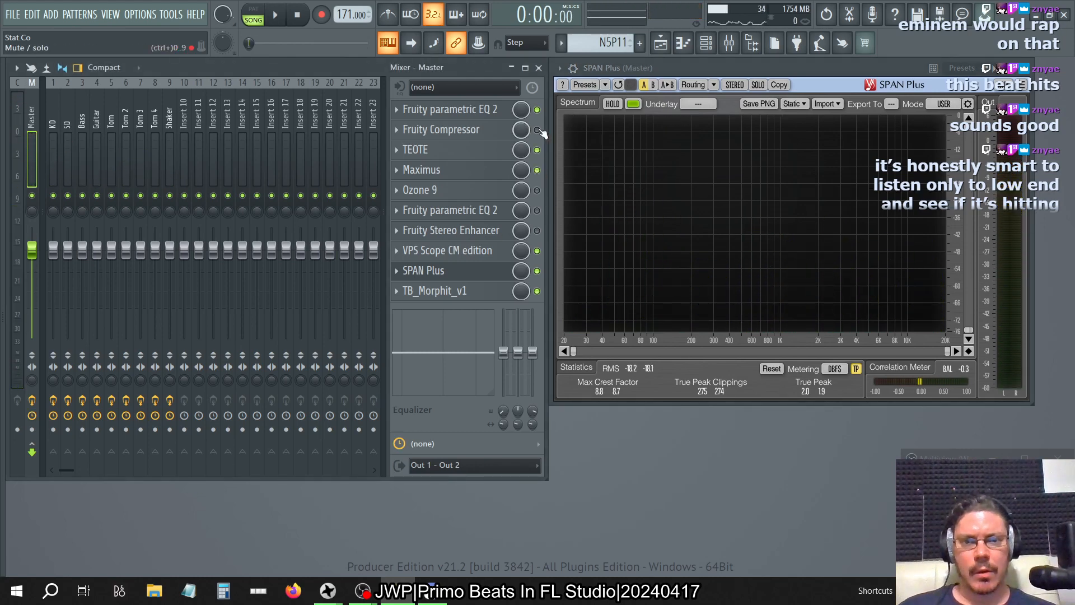
key("space")
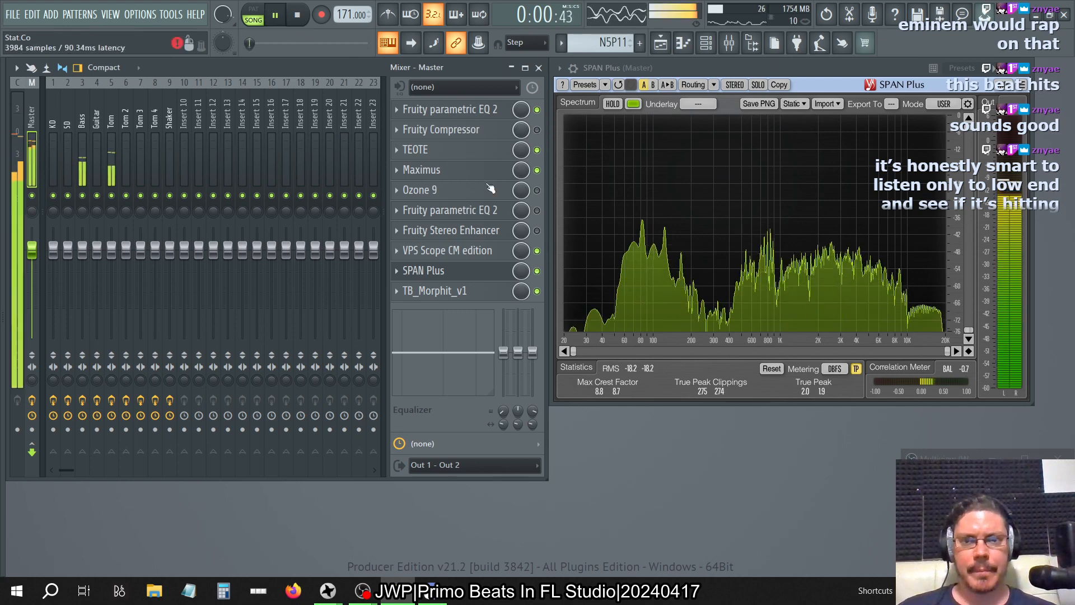
key("space")
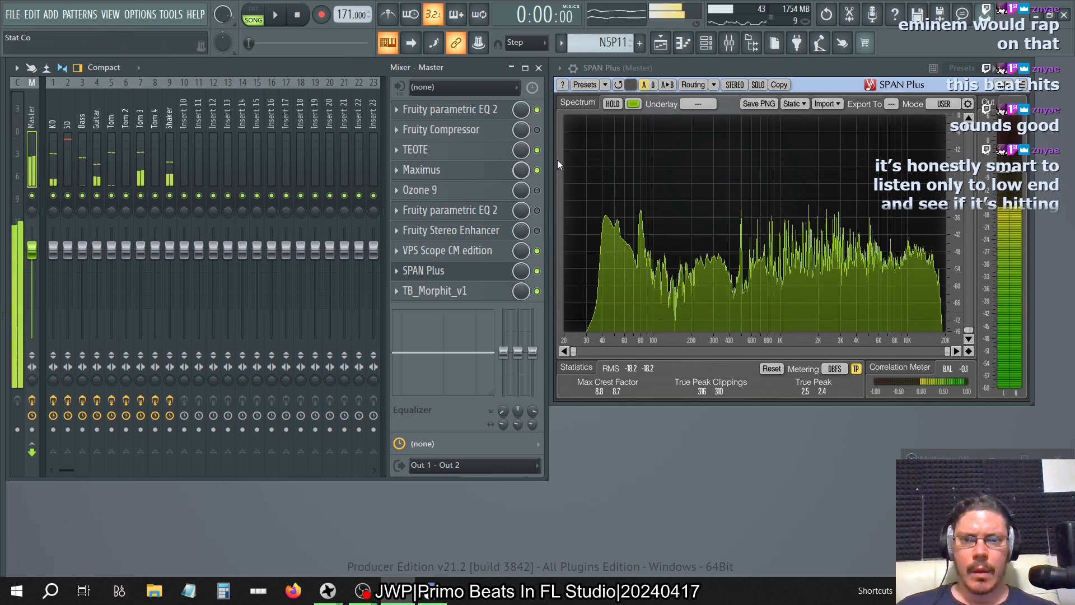
- Load the Rebalance Controlled preset in the Master's TEOTE and close the plugin
left_click(495, 156)
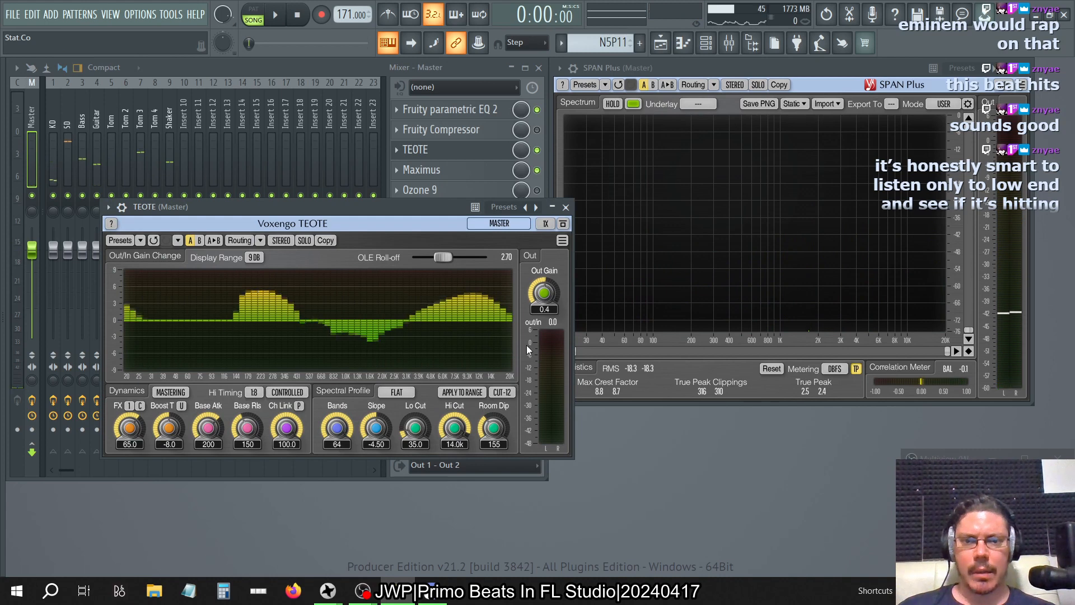
left_click(535, 208)
left_click(593, 241)
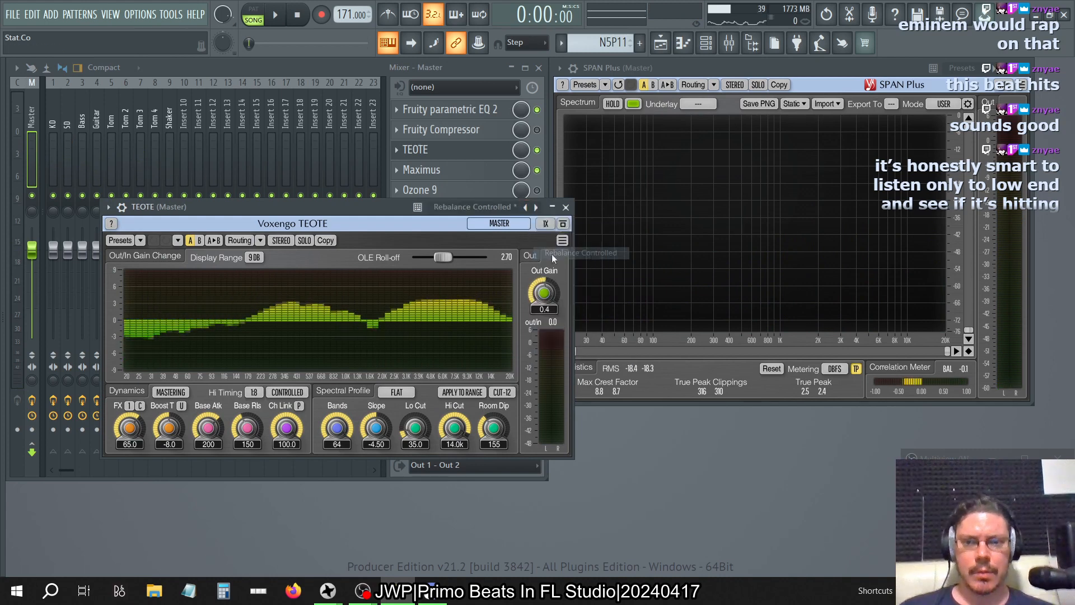
left_click(567, 207)
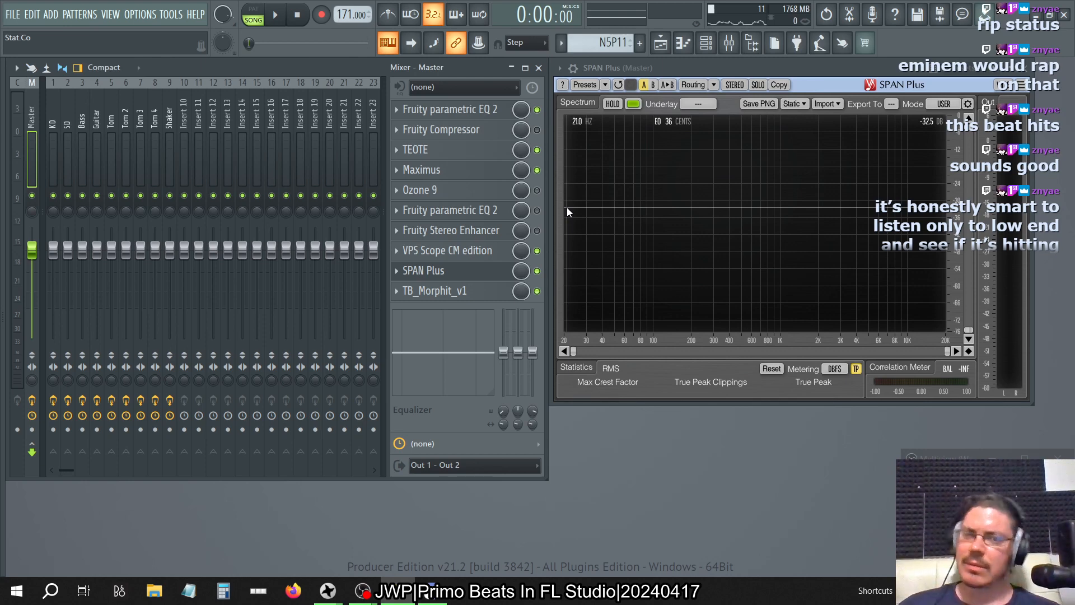
- Play the mix with TEOTE bypassed and check the Maximus settings on the Master
key("space")
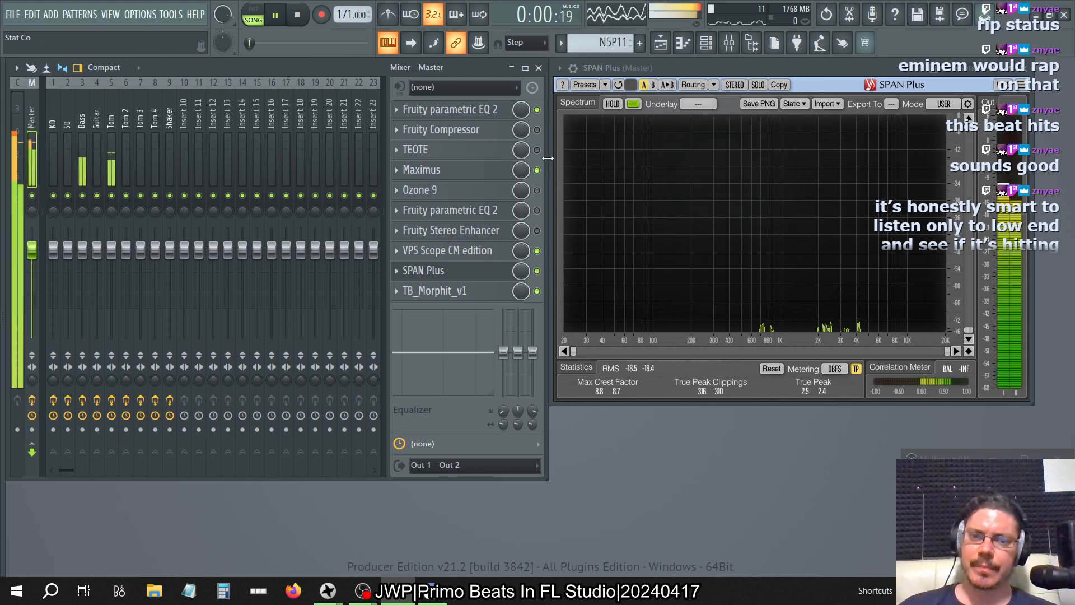
key("space")
left_click(501, 170)
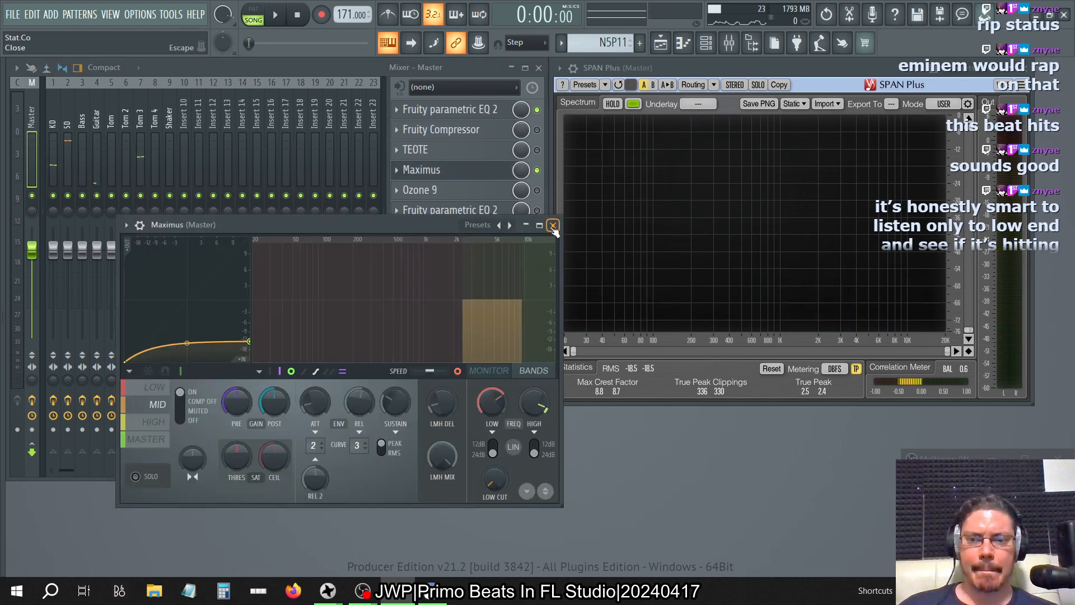
left_click(552, 226)
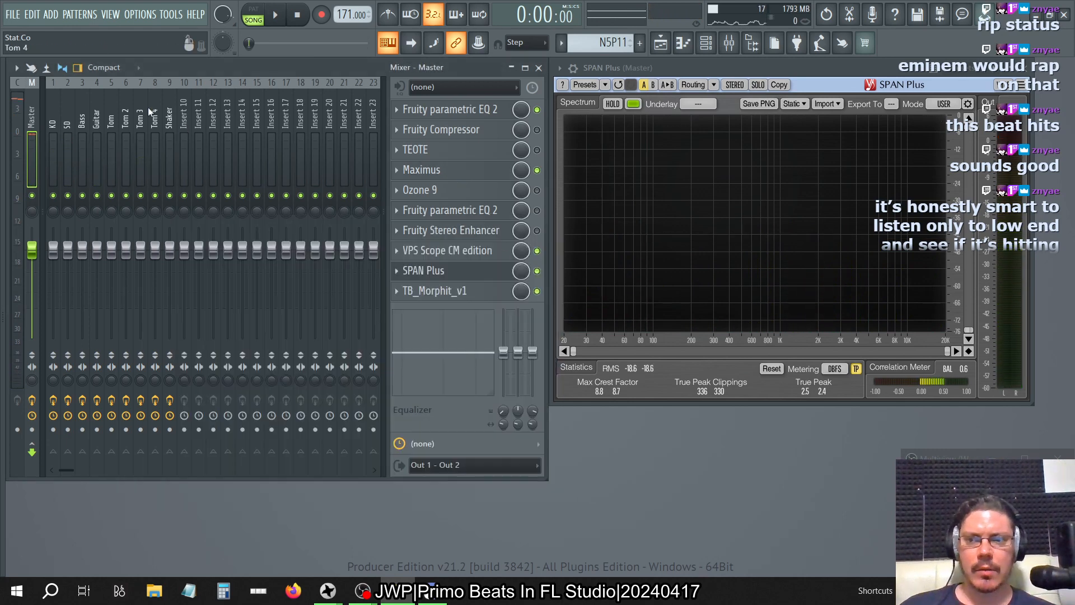
- Bypass and re-enable Maximus on the Master during playback to compare its effect on the mix
left_click(538, 171)
key("space")
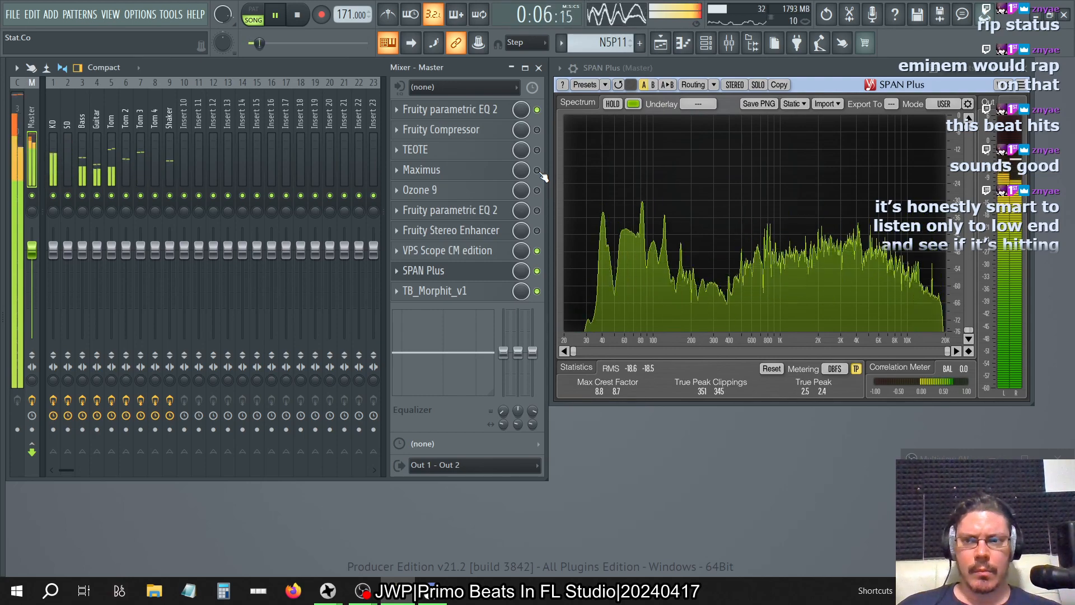
left_click(538, 171)
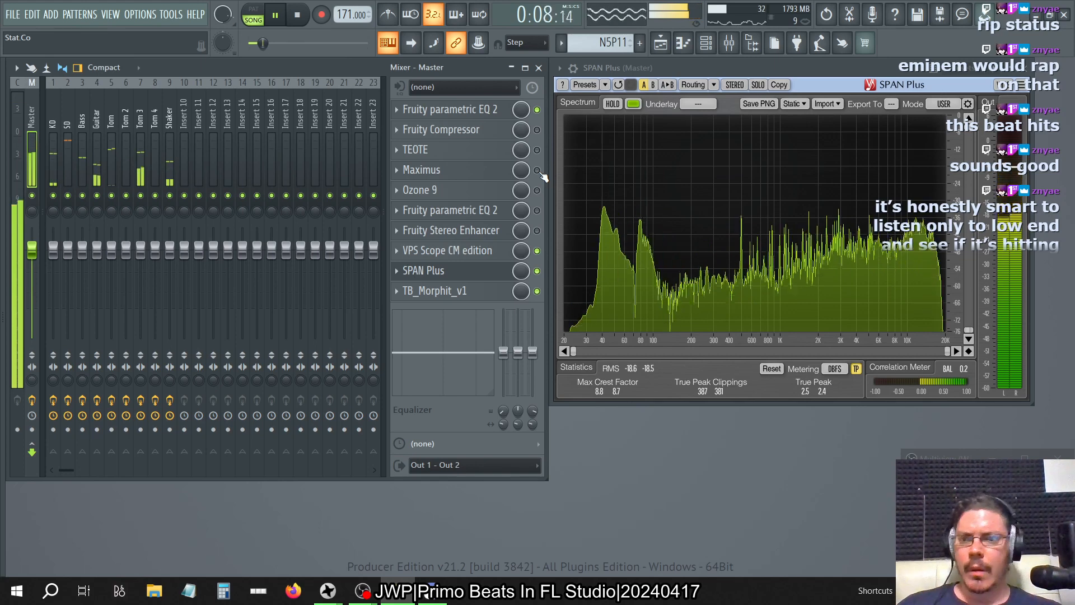
key("space")
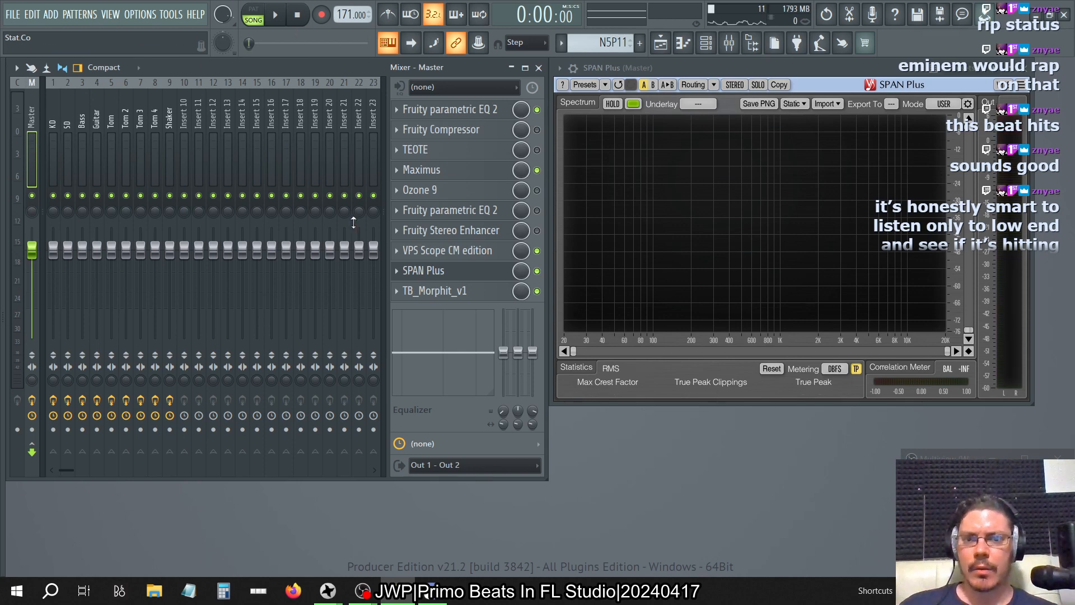
- Play the song from the start with Maximus active and raise the system volume to 100
key("space")
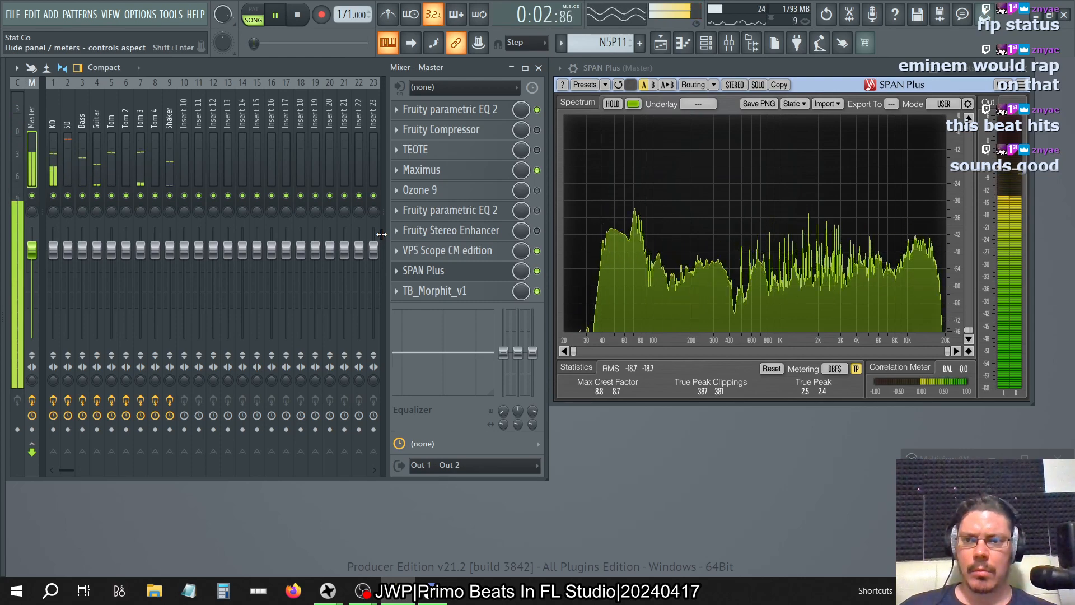
left_click(481, 299)
left_click(552, 167)
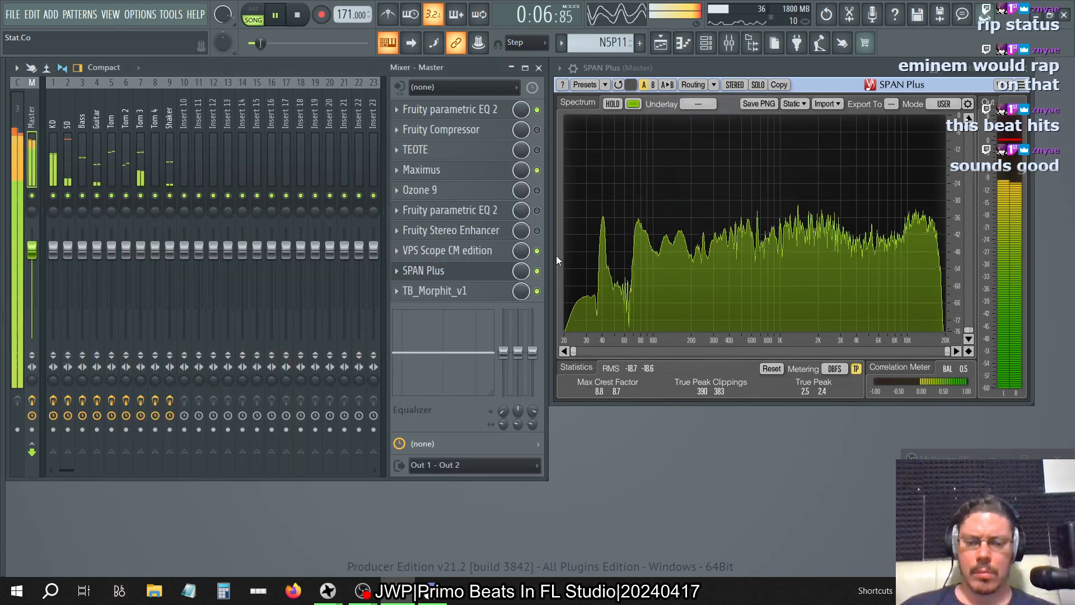
key("XF86AudioRaiseVolume")
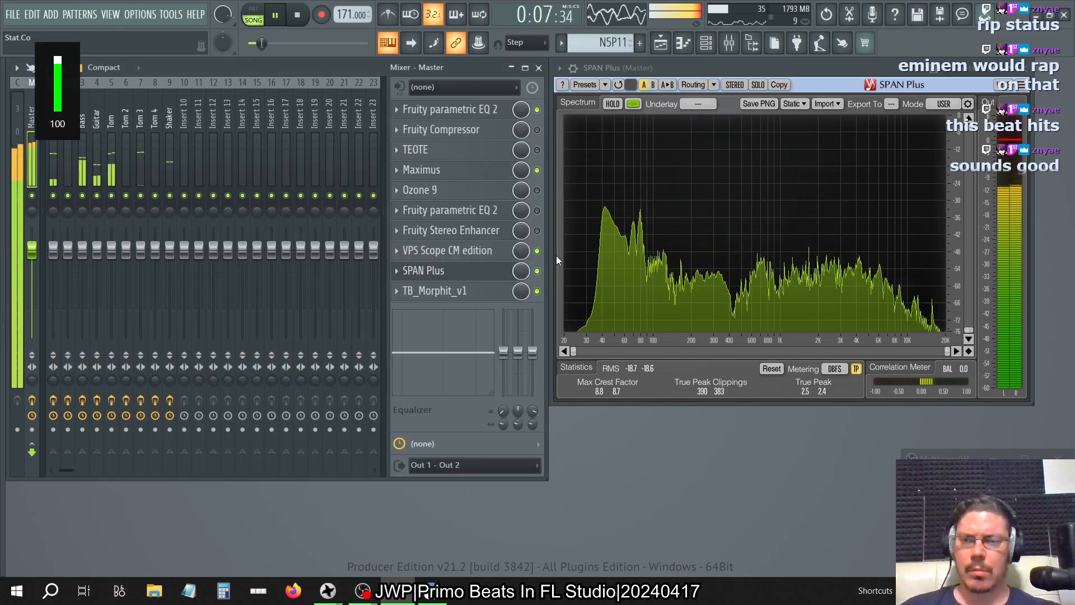
left_click(299, 17)
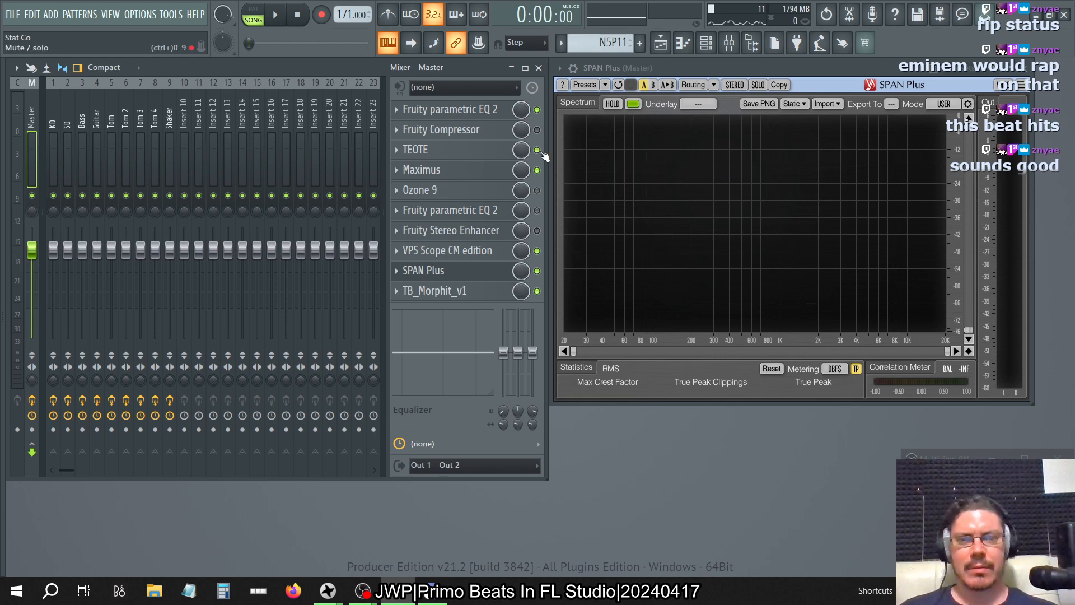
- Play the mix while switching the Master's TEOTE off and on to compare its effect
key("space")
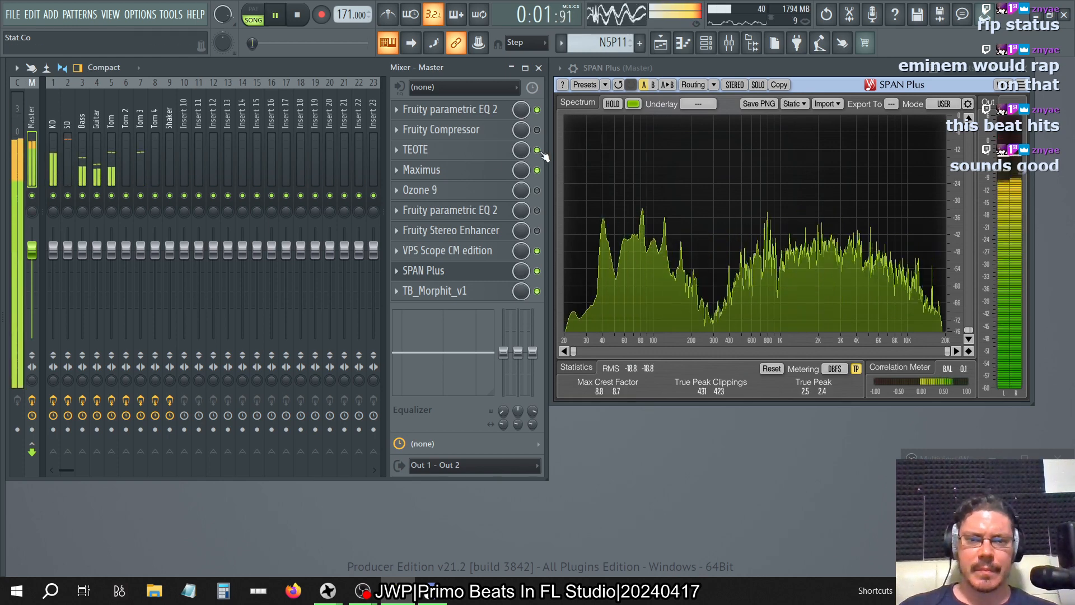
left_click(538, 151)
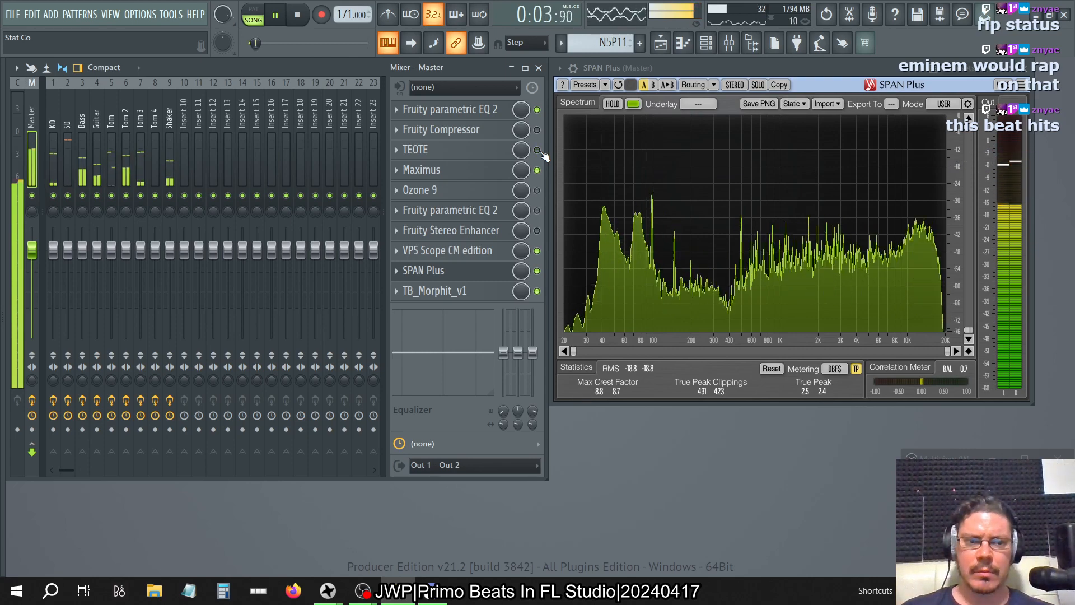
left_click(537, 150)
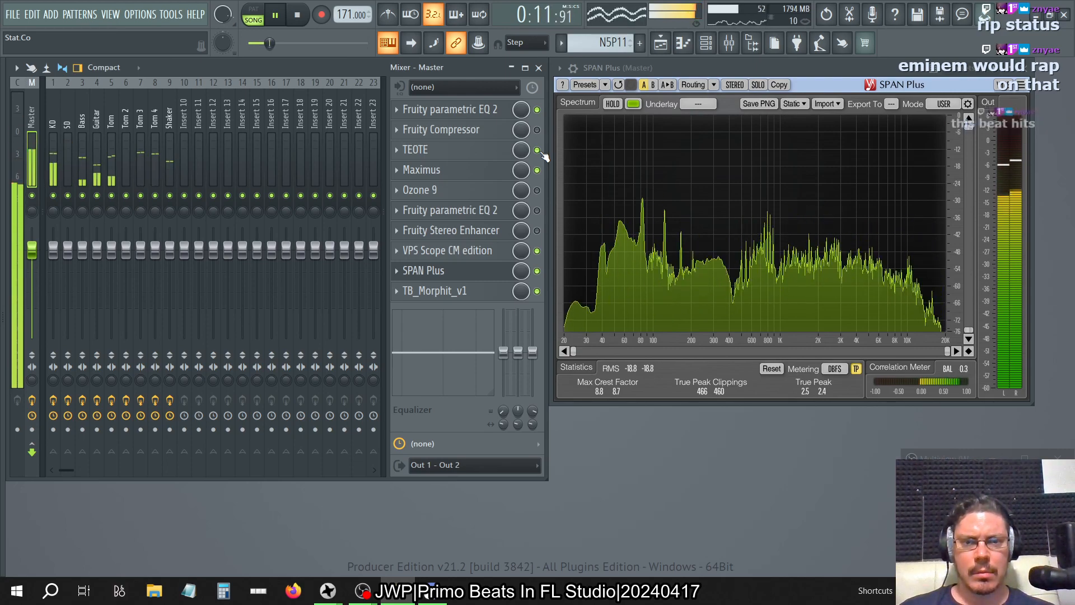
key("space")
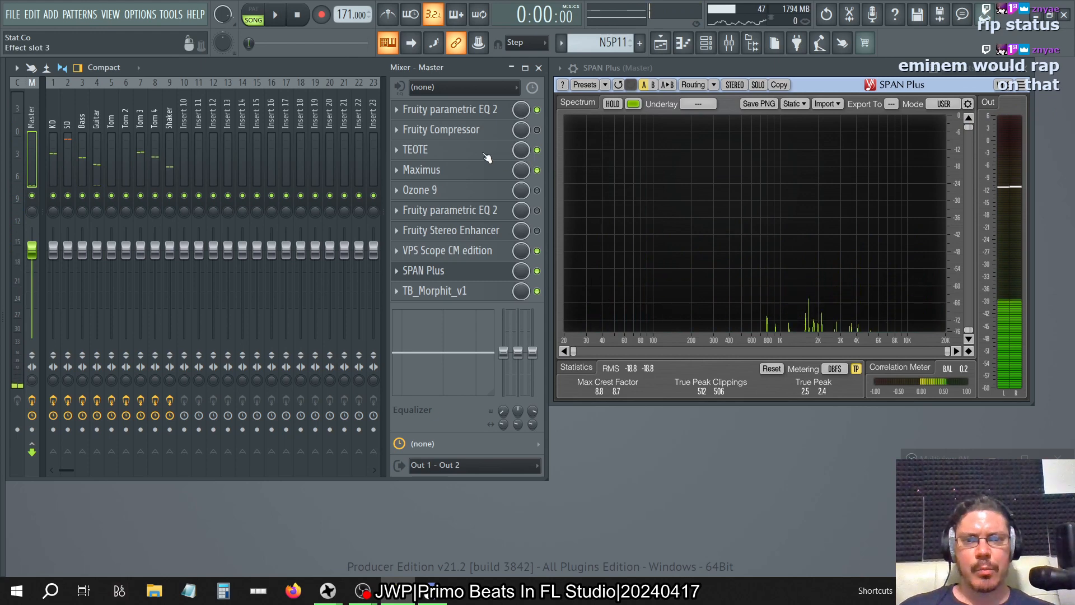
- Examine TEOTE's gain change curve on the Master during playback, close the plugin and replay the song
left_click(498, 150)
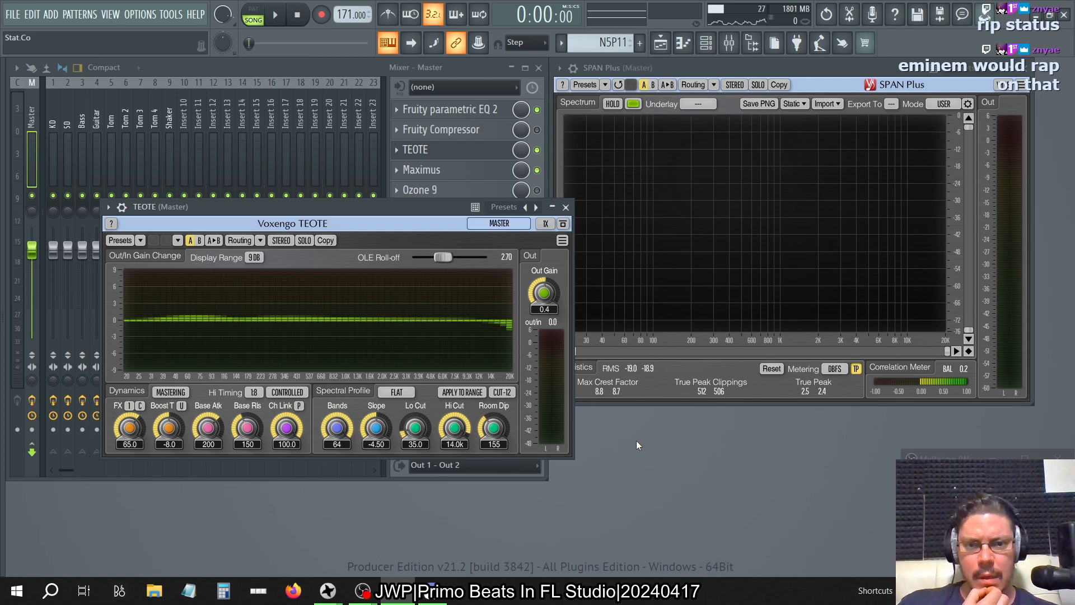
key("space")
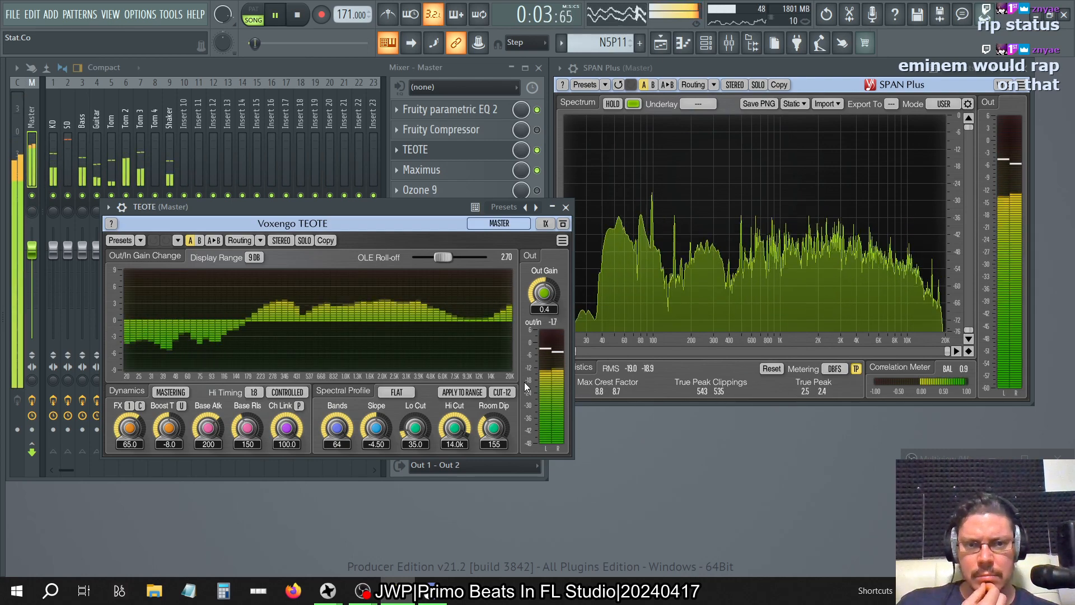
key("space")
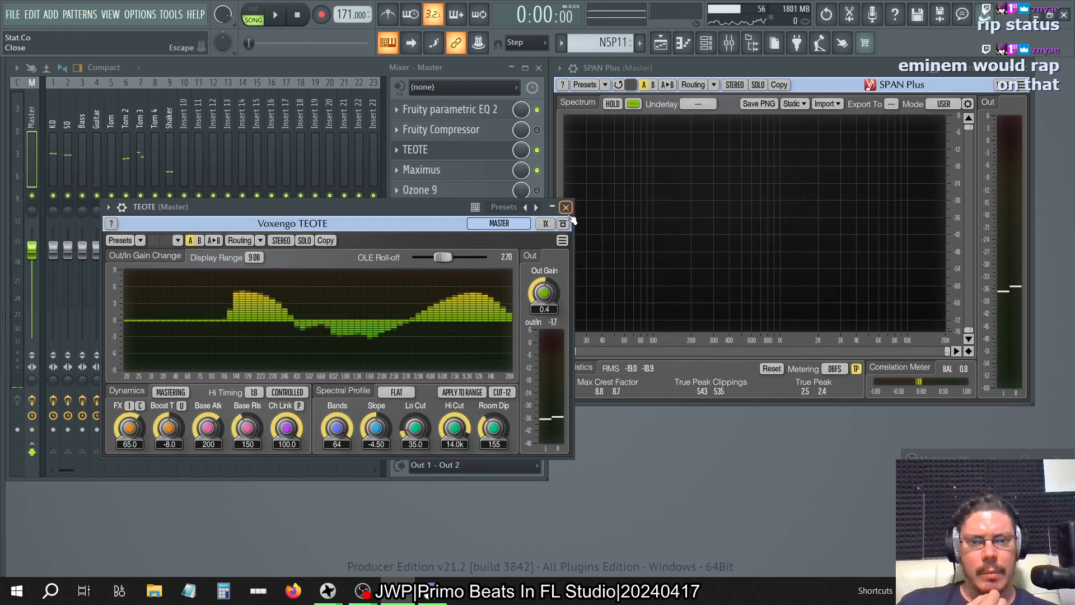
key("space")
left_click(566, 207)
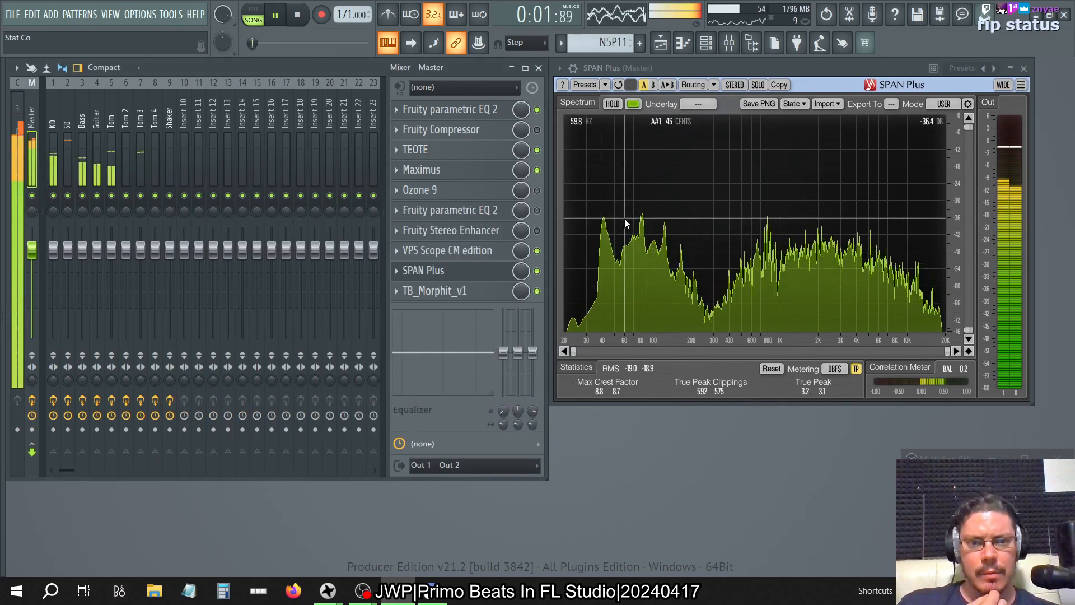
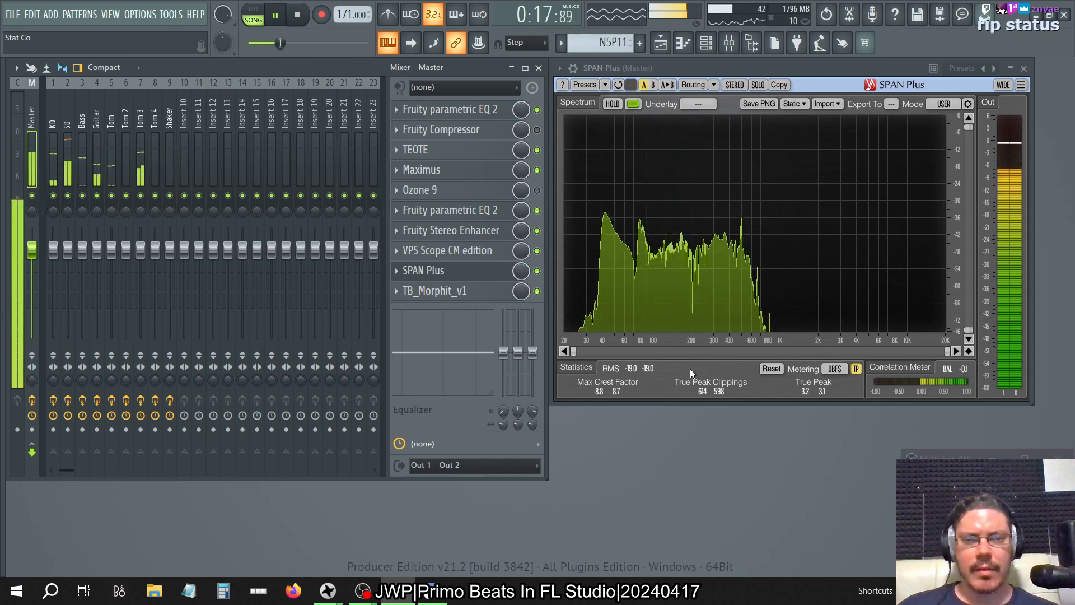
- Disable the Master's lower Fruity parametric EQ 2 and Fruity Stereo Enhancer to hear the full range, and stop playback
left_click(537, 211)
left_click(537, 231)
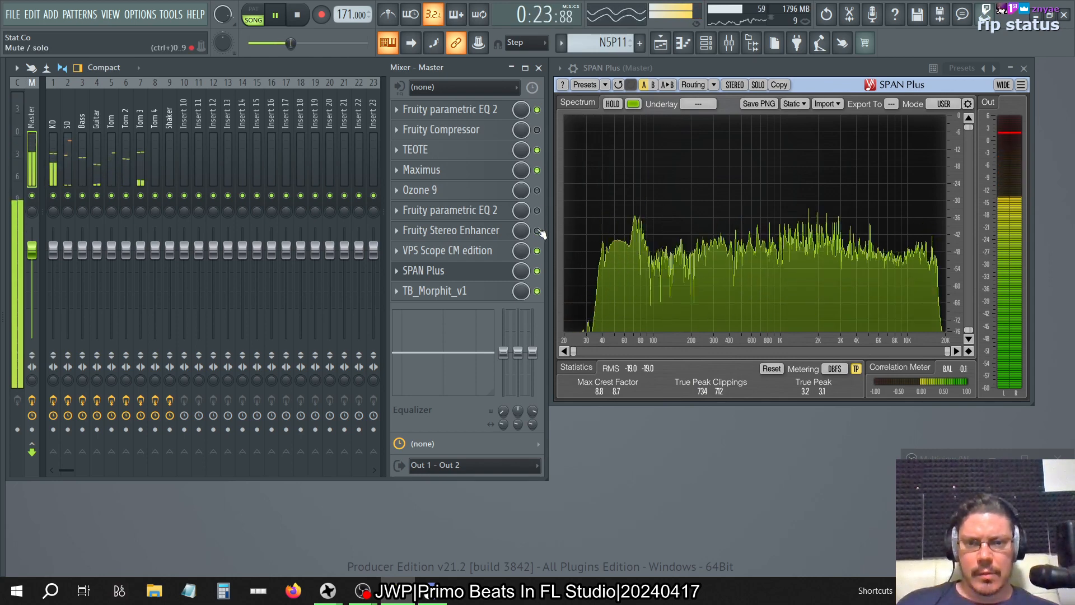
key("space")
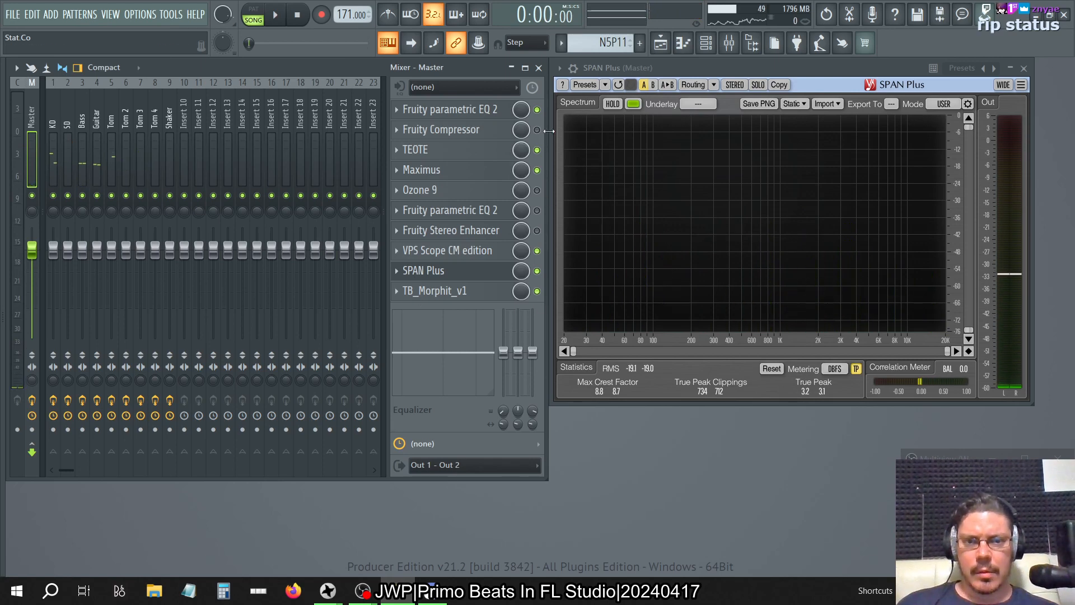
- Disable TEOTE and Maximus on the Master and check the curve of the first Fruity parametric EQ 2
left_click(537, 150)
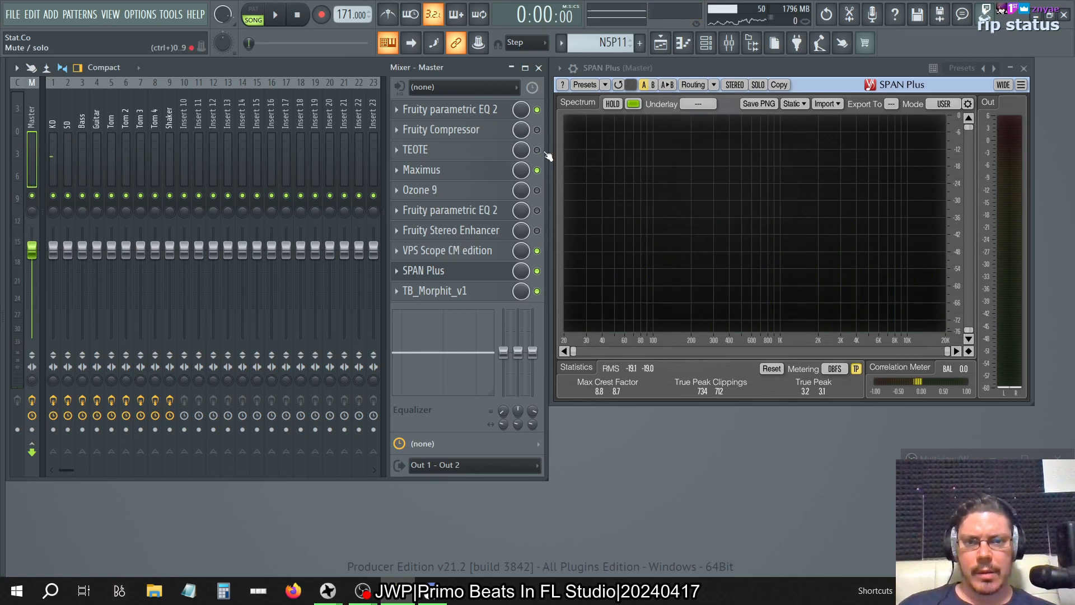
left_click(489, 111)
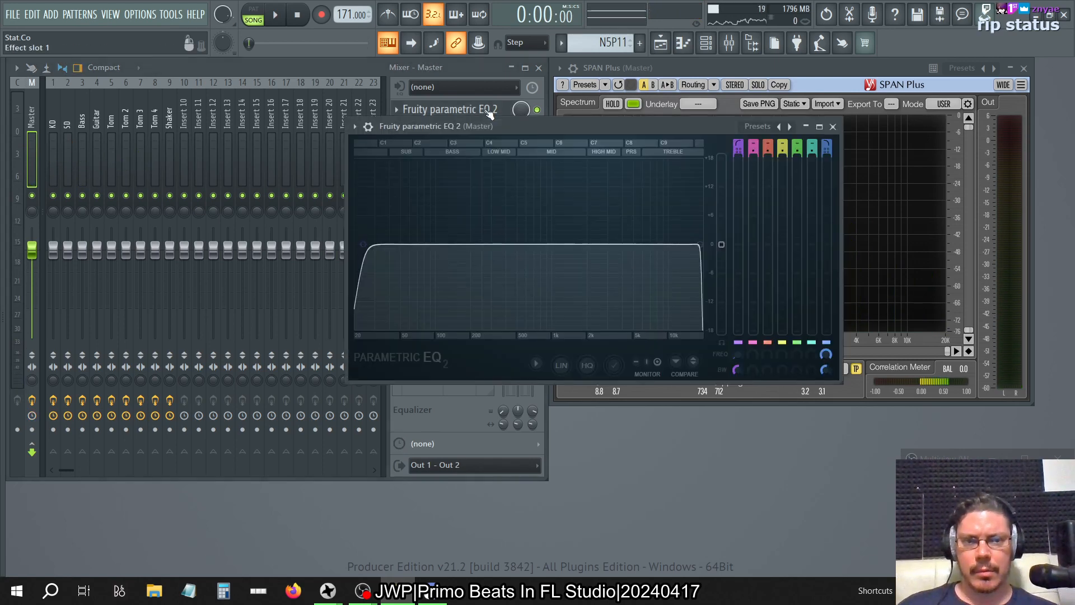
left_click(833, 127)
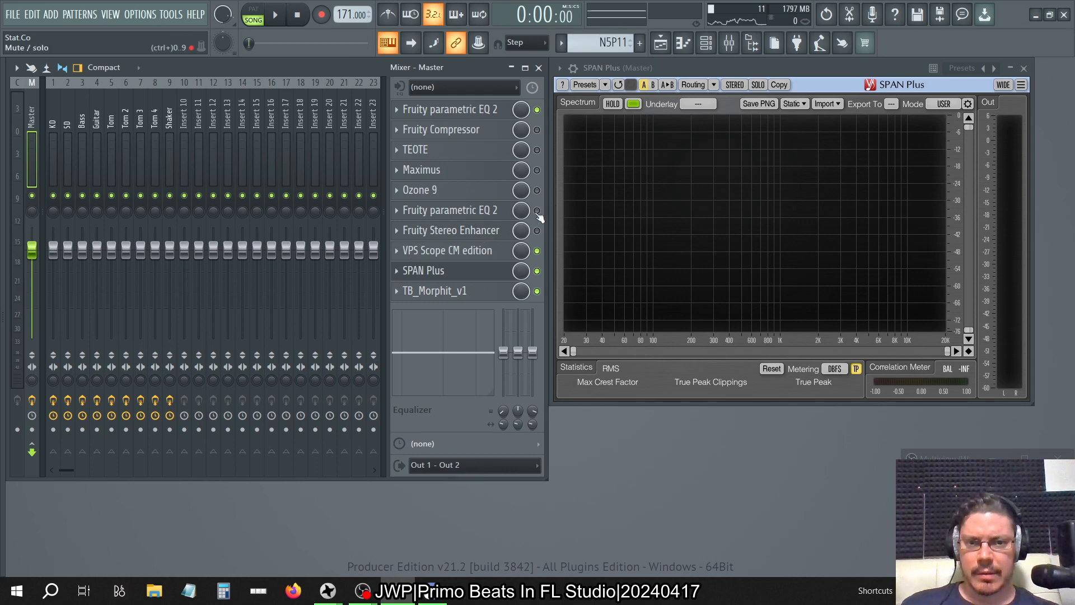
- Replace the Master's lower Fruity parametric EQ 2 and Fruity Stereo Enhancer with fresh Fruity Parametric EQ 2 instances
left_click(395, 212)
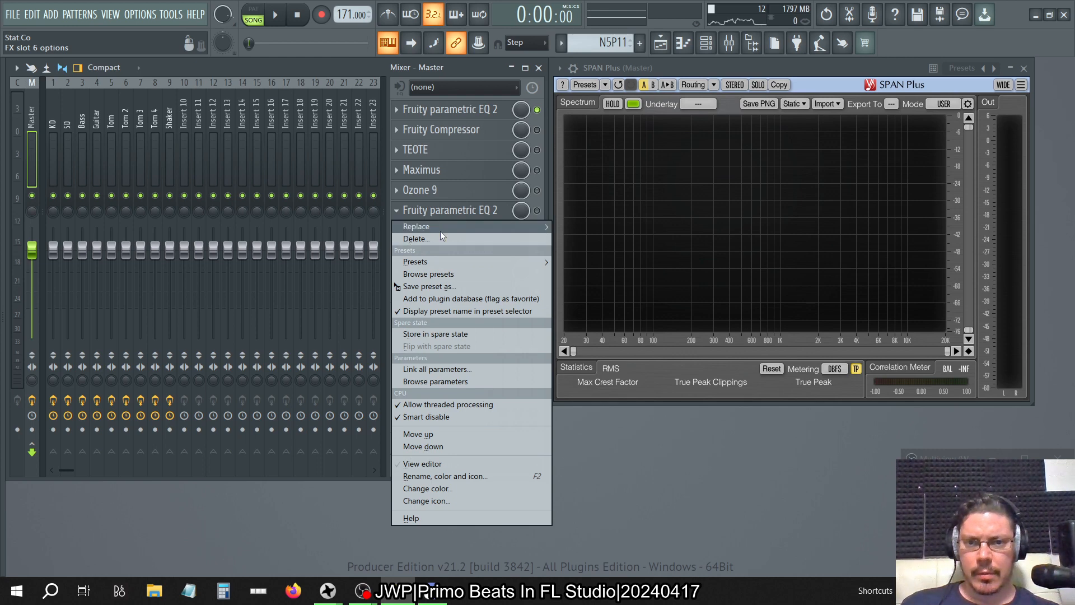
mouse_move(444, 229)
left_click(632, 449)
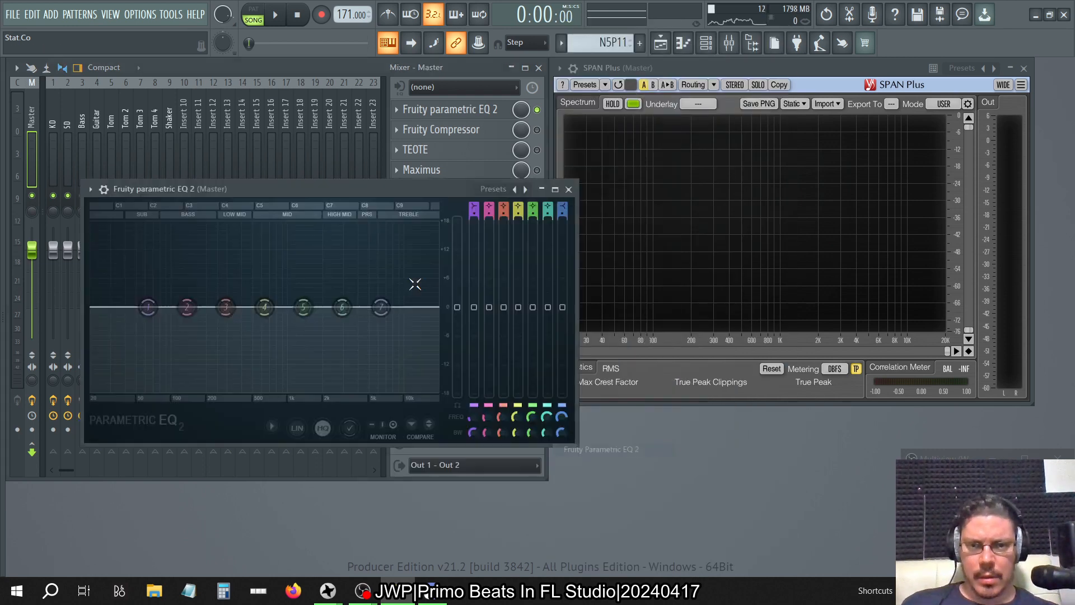
left_click(569, 190)
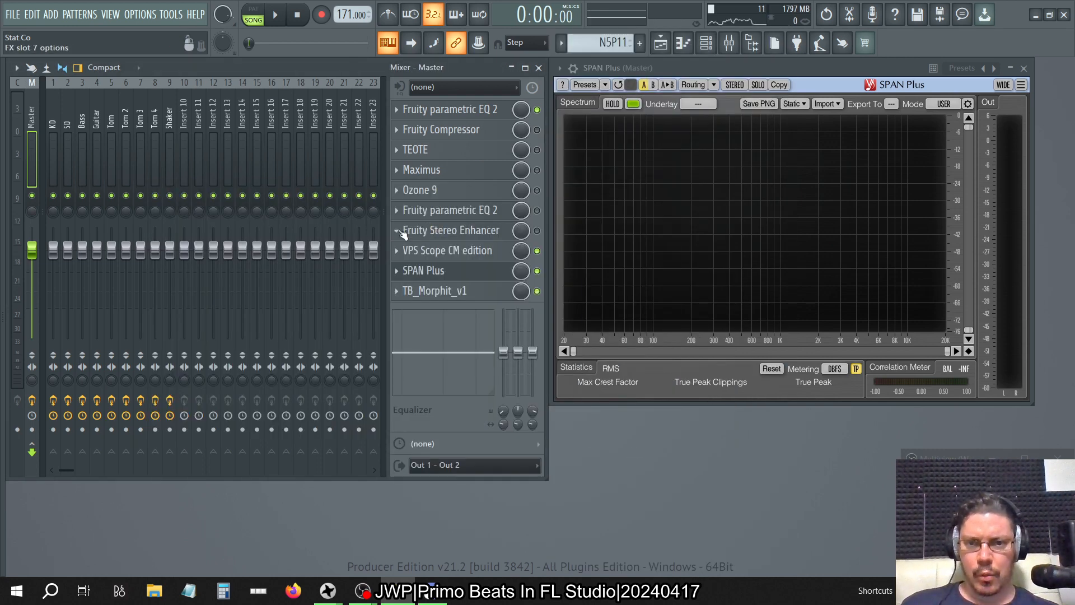
left_click(401, 234)
mouse_move(425, 246)
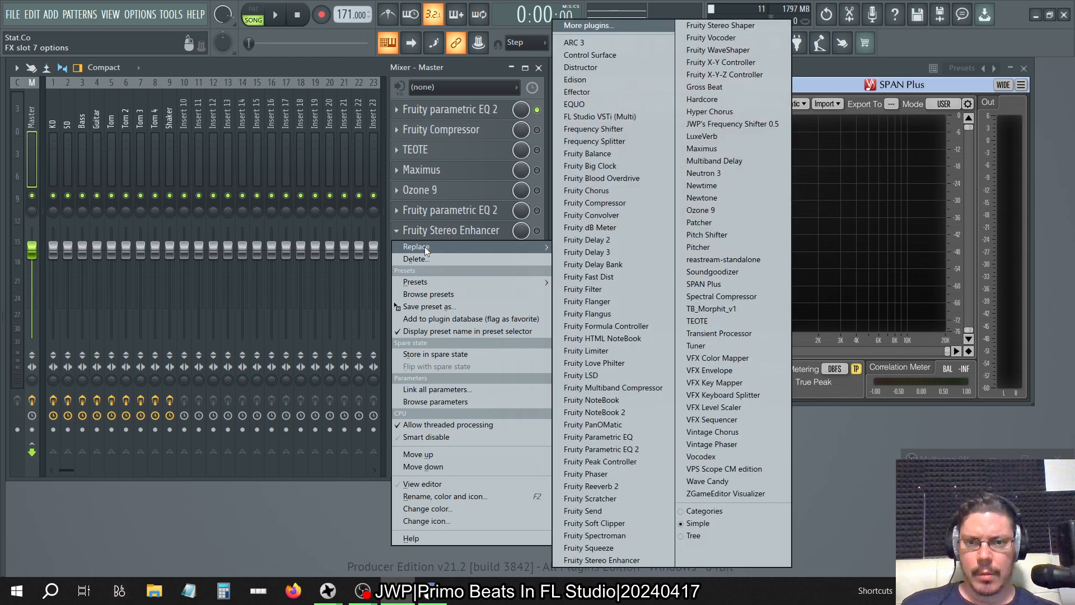
left_click(609, 449)
left_click(619, 242)
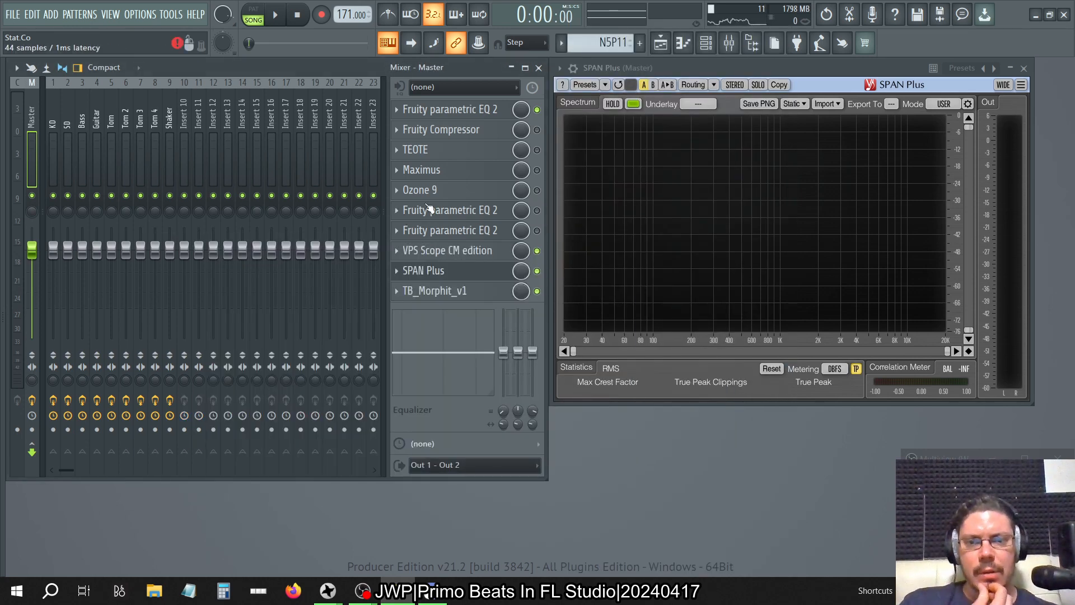
- Delete the plugins in the Master's effect slots 6 and 7
left_click(396, 212)
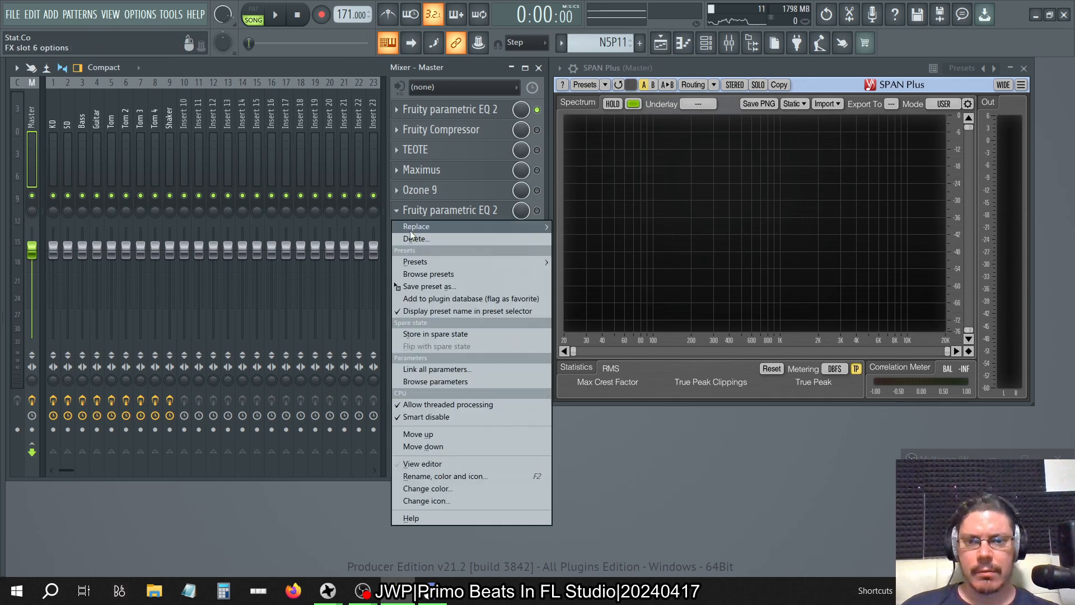
left_click(410, 235)
left_click(584, 340)
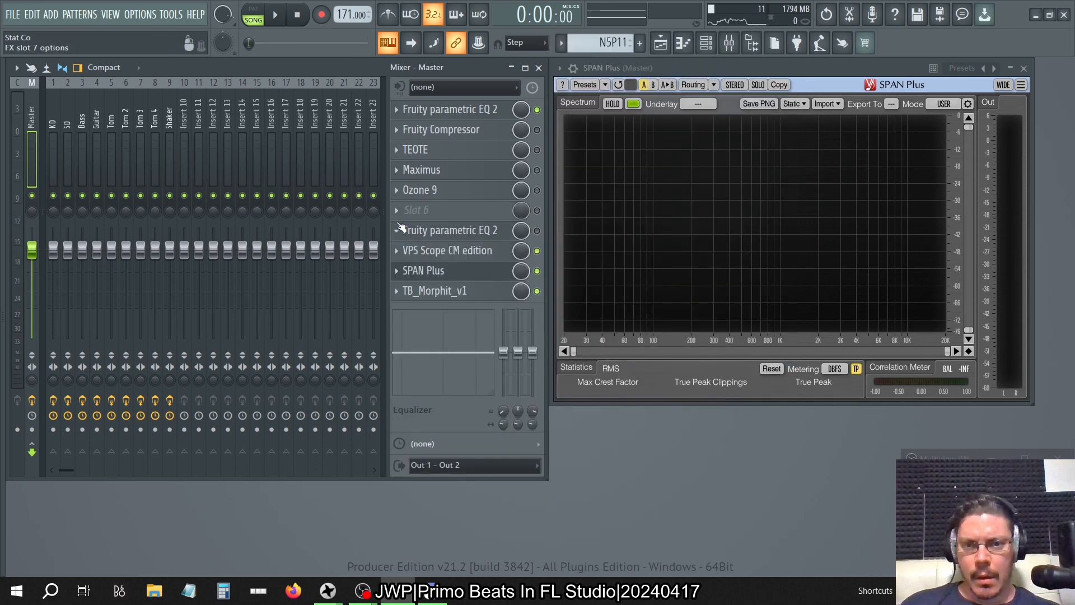
left_click(400, 226)
left_click(434, 256)
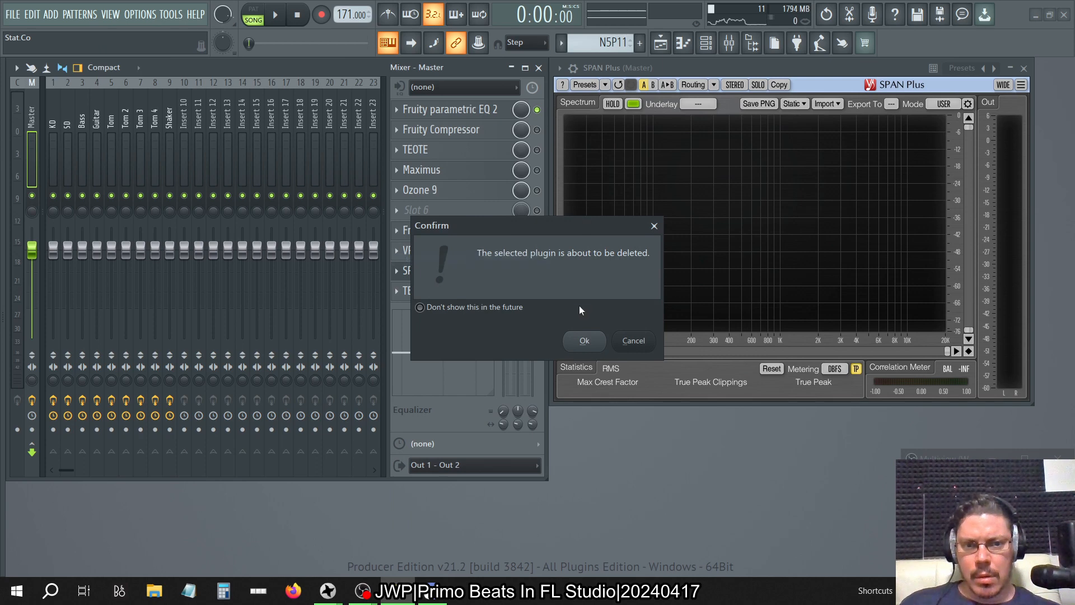
left_click(584, 340)
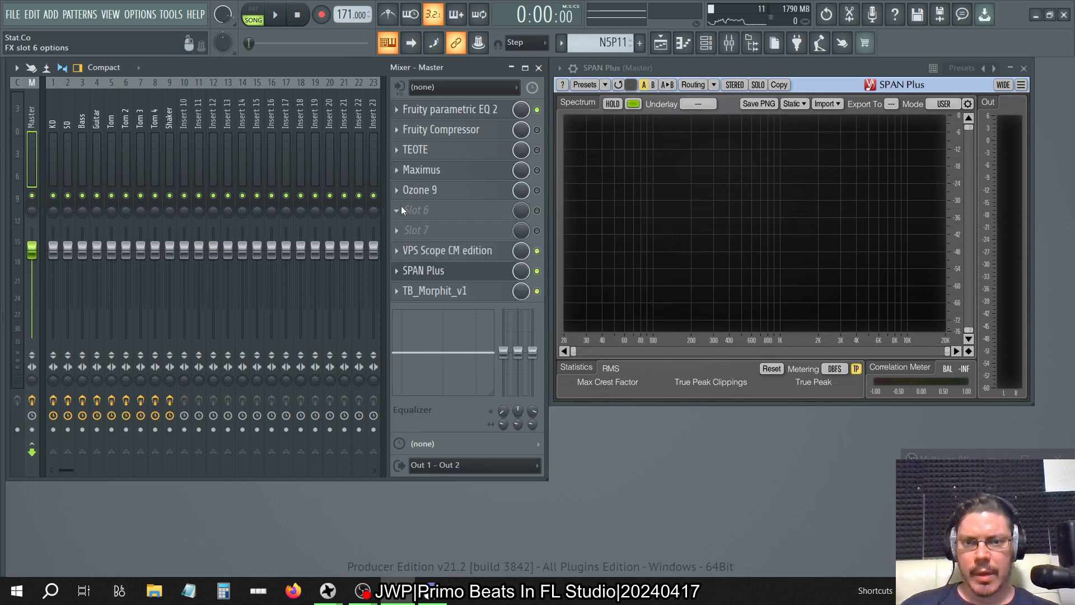
- Load Patcher in the Master's slot 6 and move it up to slot 2, directly below the first EQ
left_click(400, 208)
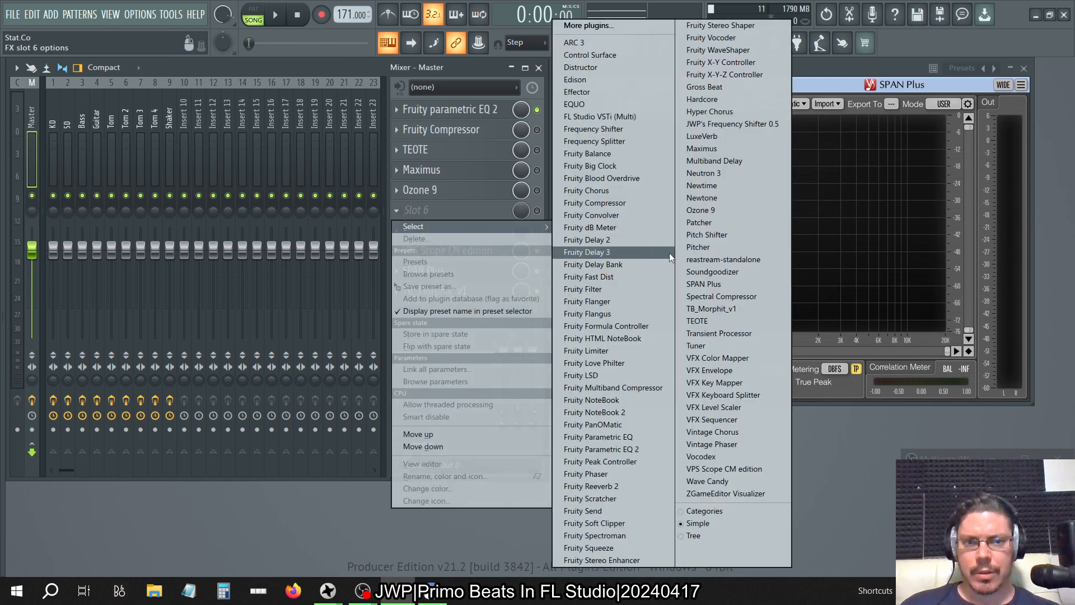
left_click(716, 222)
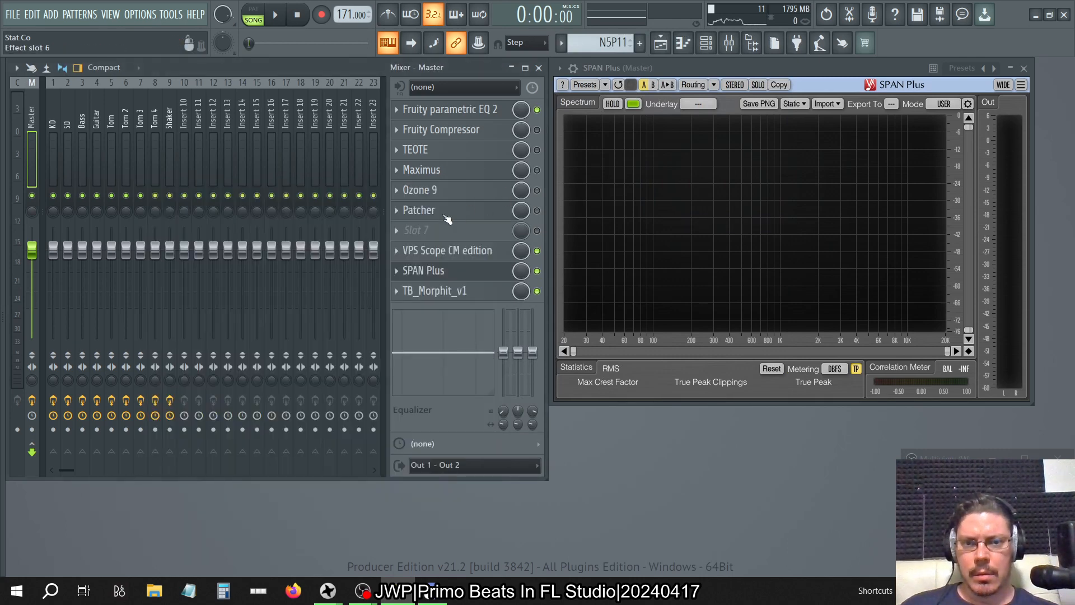
left_click_drag(446, 217, 446, 135)
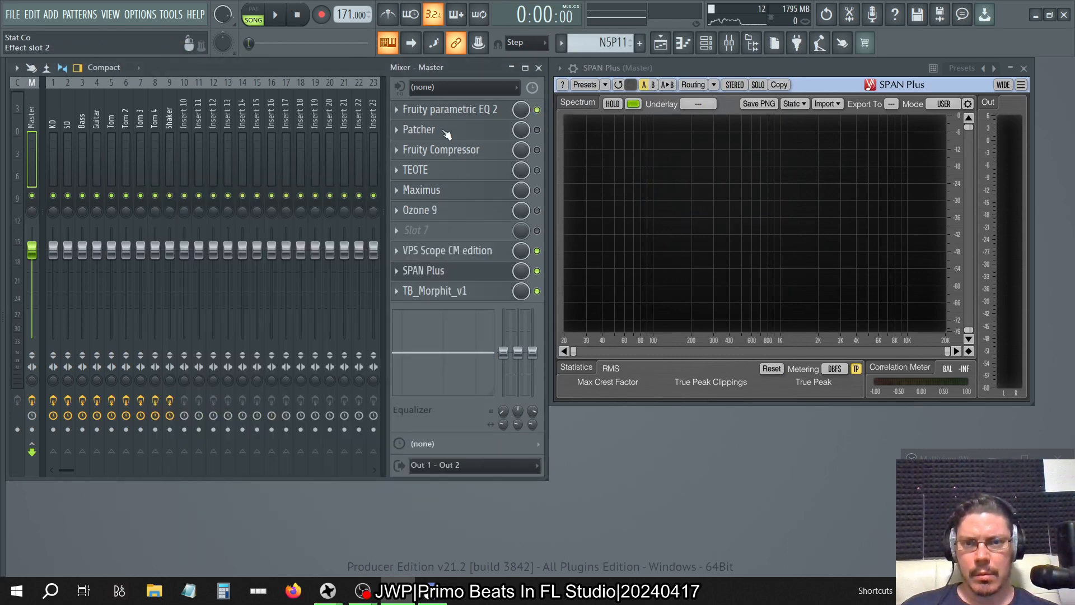
- Delete the Fruity Compressor from the Master's slot 3
left_click(396, 150)
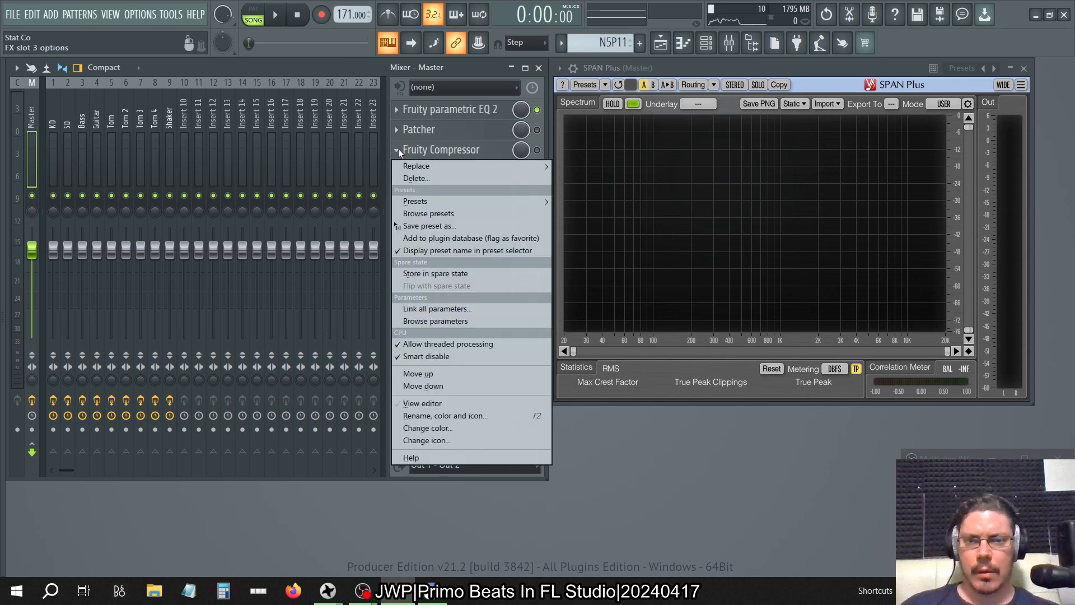
left_click(415, 175)
left_click(583, 341)
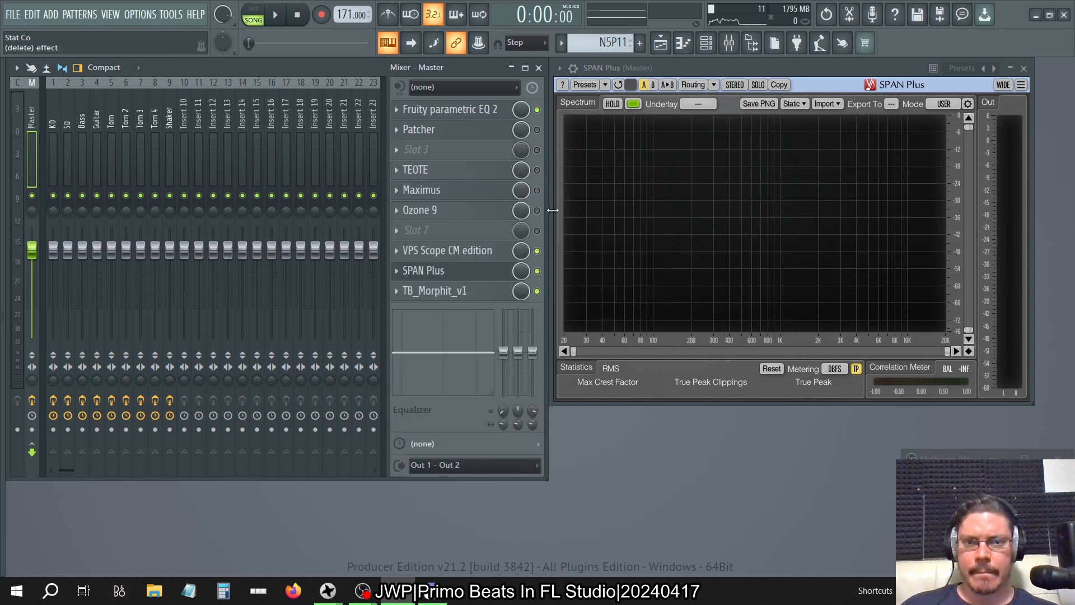
- Open Patcher on the Master, add a Fruity Compressor to its map and place it nearer the output
left_click(481, 139)
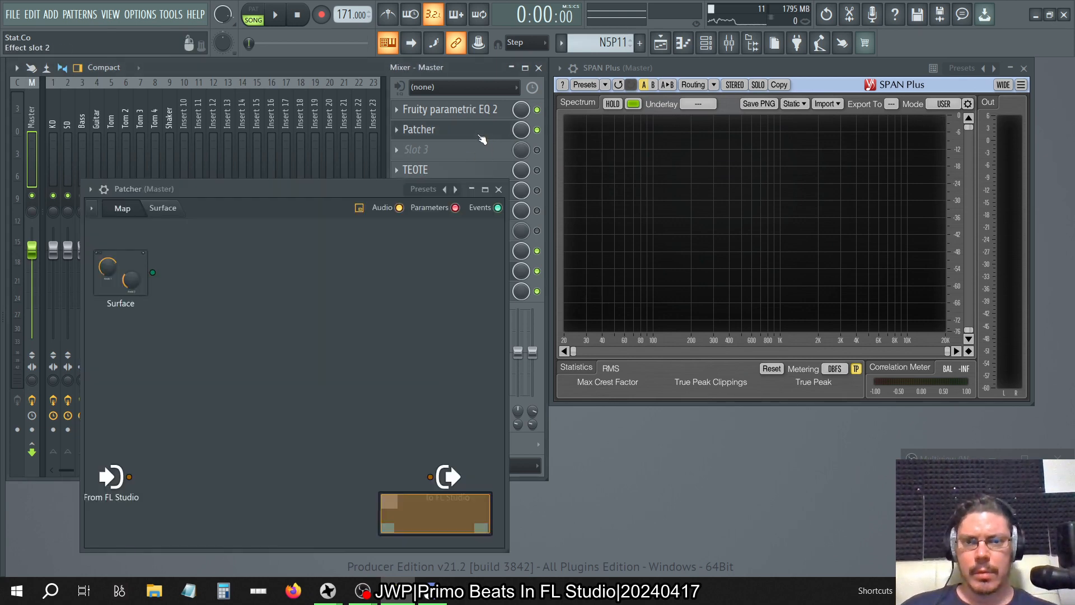
right_click(272, 350)
mouse_move(314, 366)
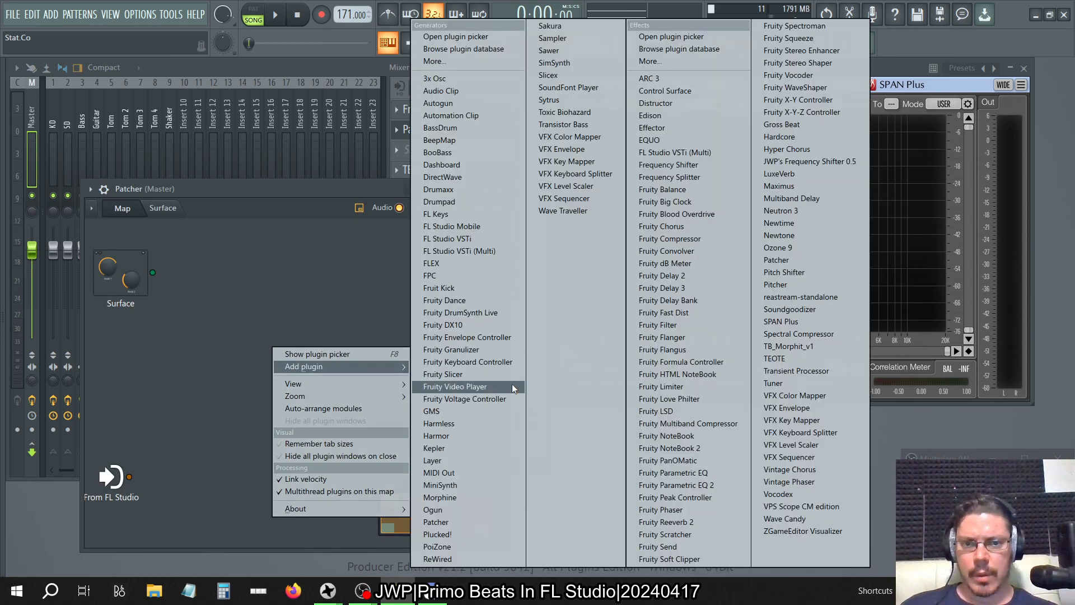
left_click(701, 237)
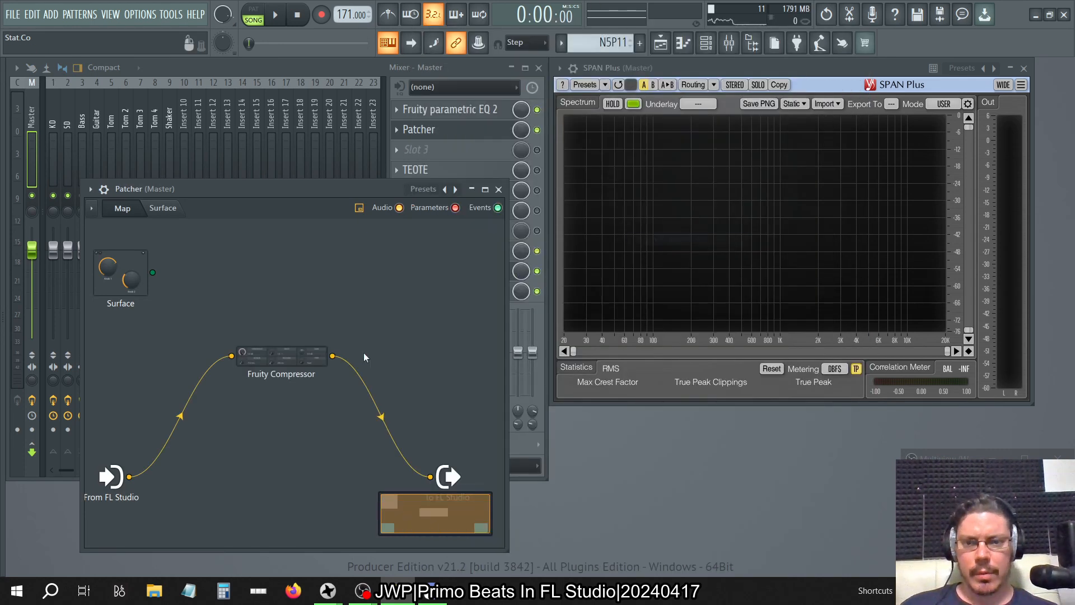
left_click_drag(282, 364, 392, 332)
- Load the internal Complete Mix preset in Patcher's Fruity Compressor, reset its gain to 0 dB and close its window
double_click(390, 330)
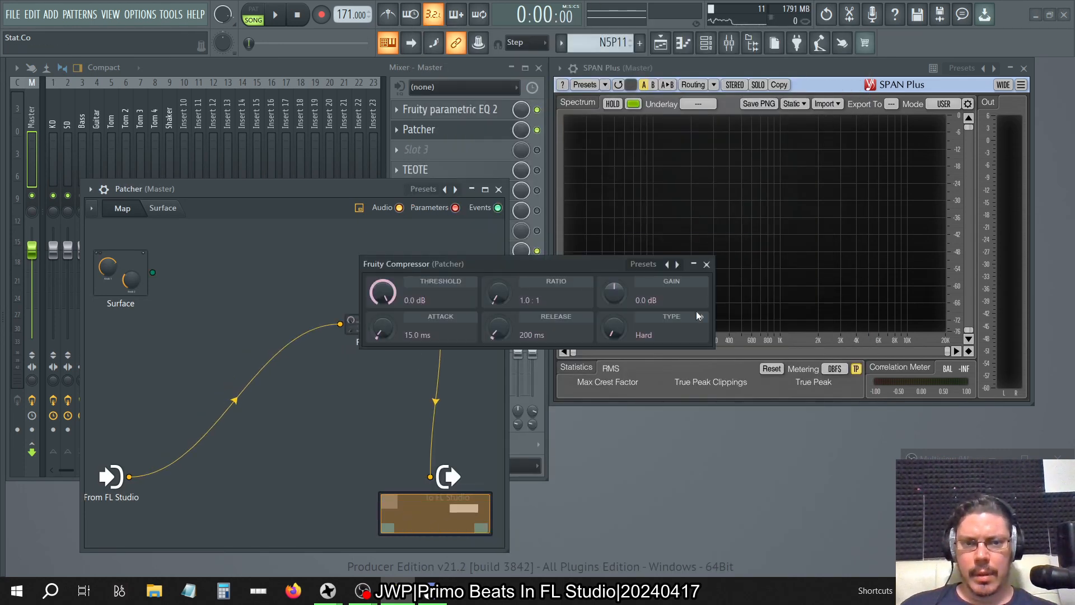
left_click(677, 266)
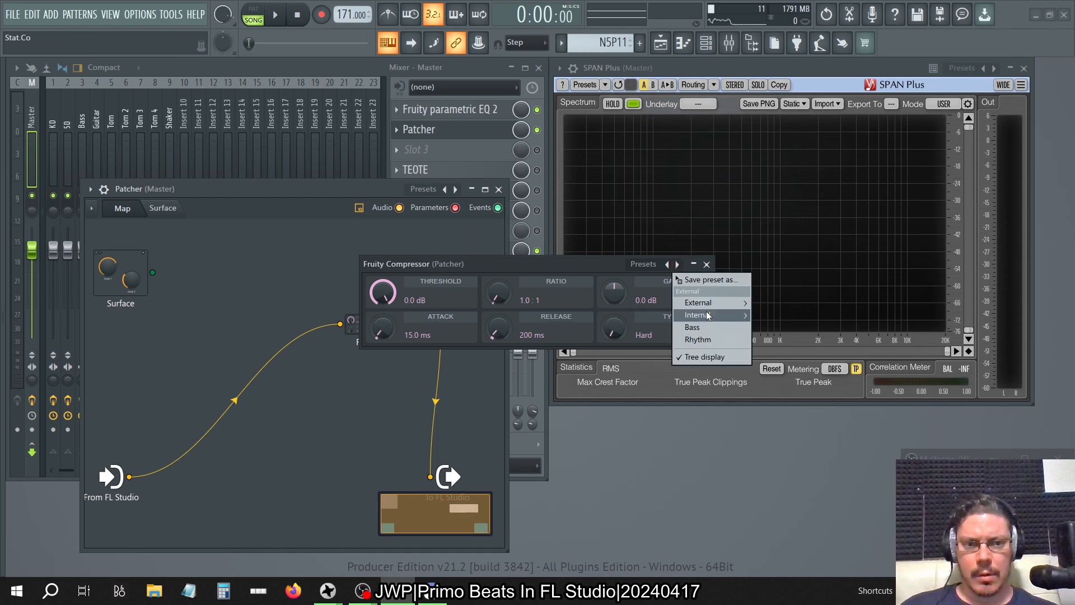
mouse_move(708, 315)
left_click(781, 329)
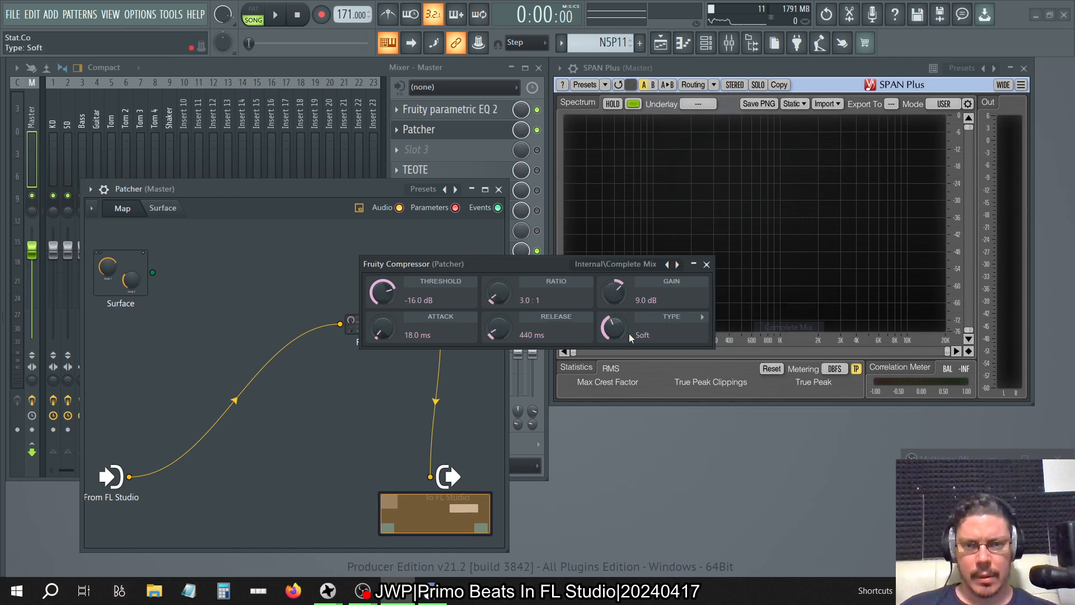
right_click(615, 292)
left_click(636, 302)
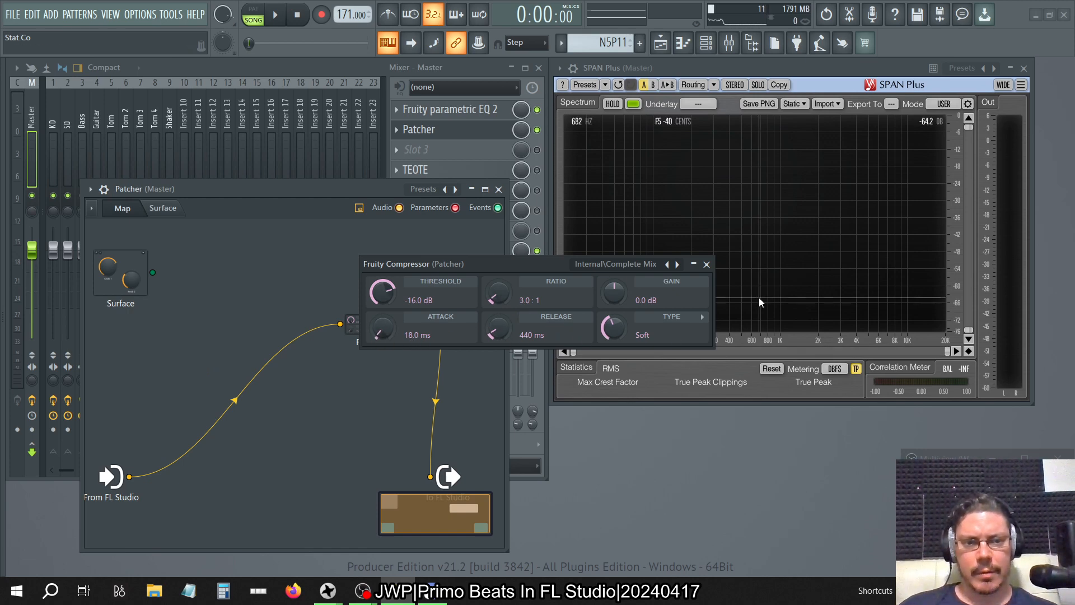
left_click(707, 264)
- Disconnect the compressor's input, reposition it, and add a Fruity Parametric EQ 2 above it between Patcher's input and output
left_click_drag(341, 324, 376, 418)
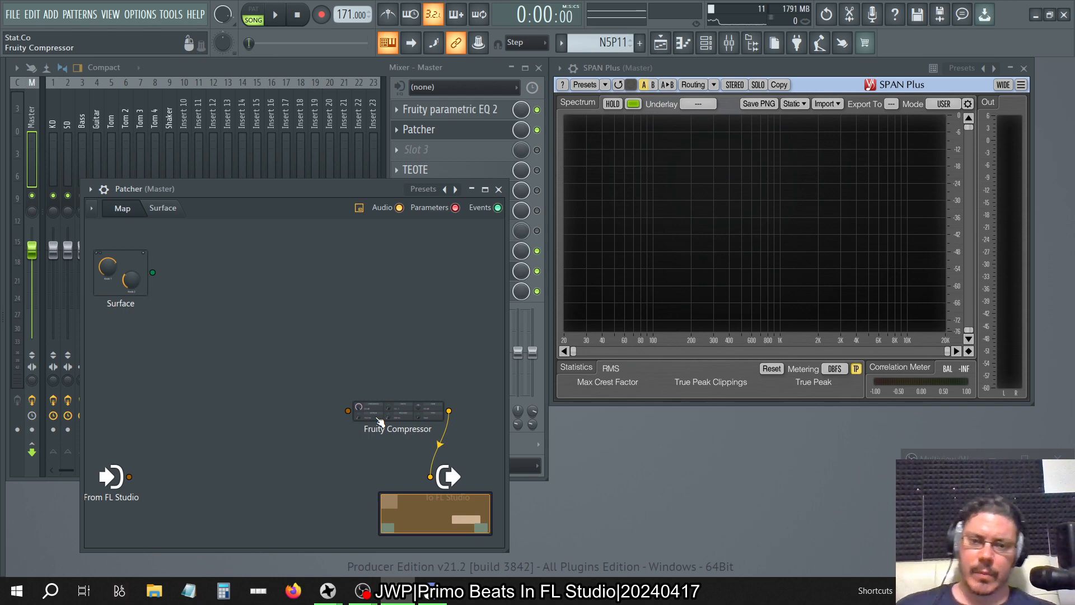
right_click(213, 398)
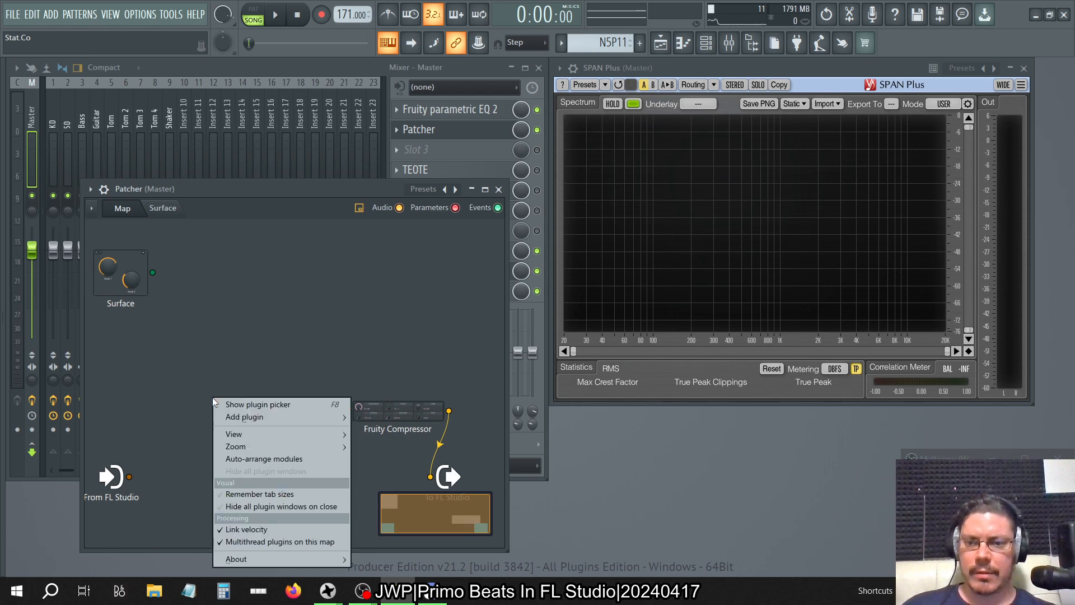
mouse_move(242, 417)
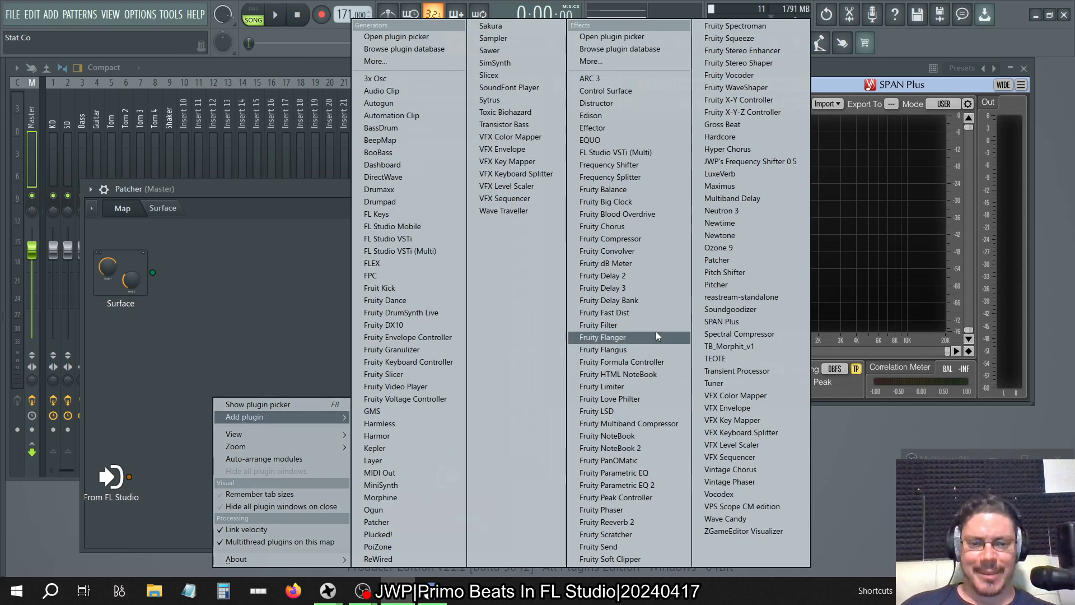
left_click(641, 485)
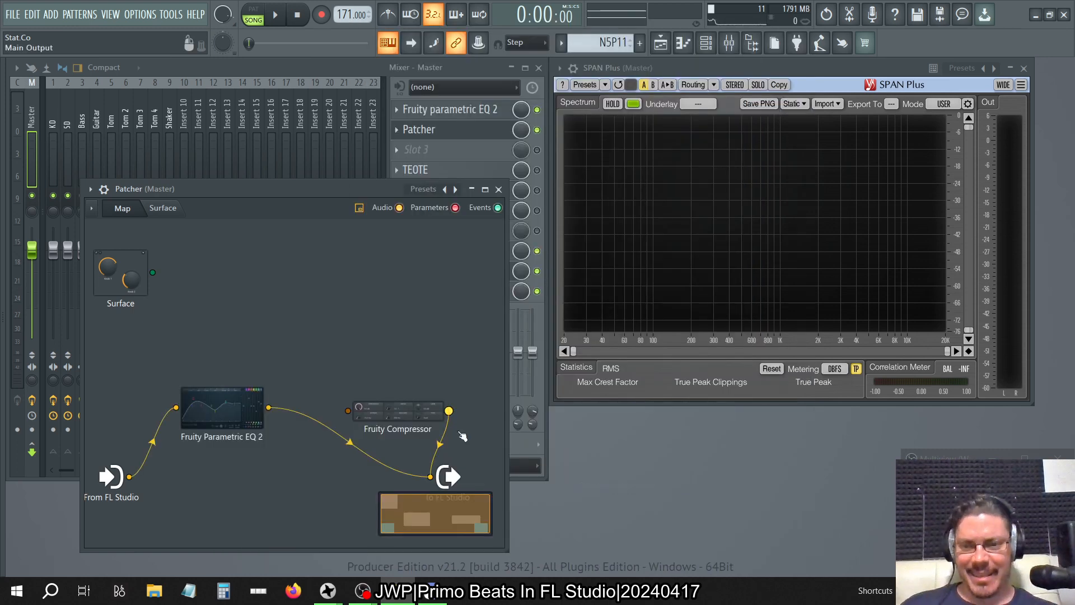
left_click_drag(211, 417, 218, 363)
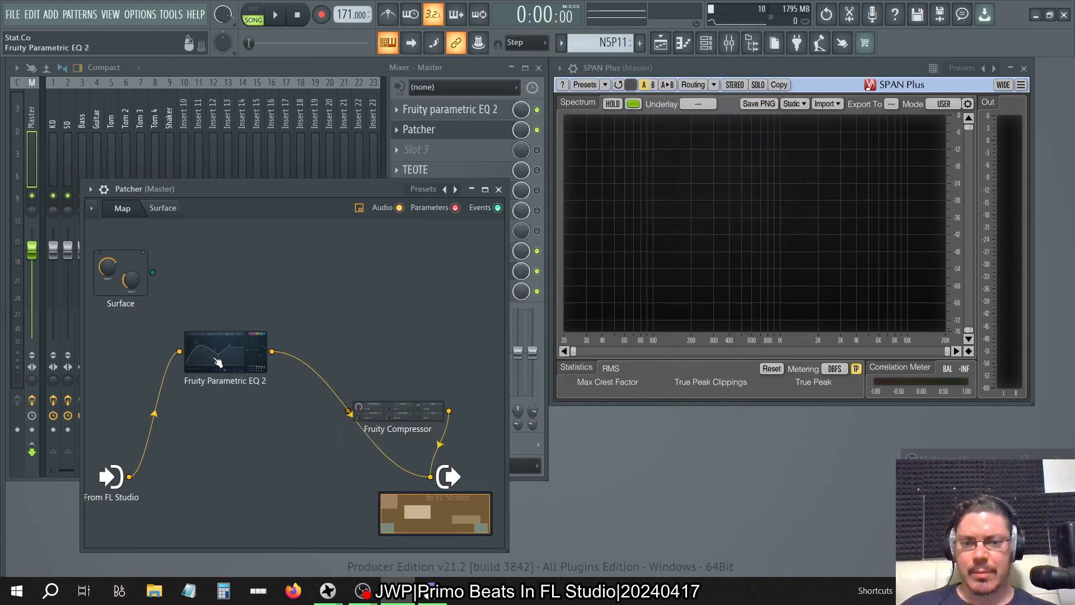
- Check Patcher's Fruity Compressor and disconnect its output, leaving only the EQ routed to FL Studio
double_click(397, 411)
left_click(706, 264)
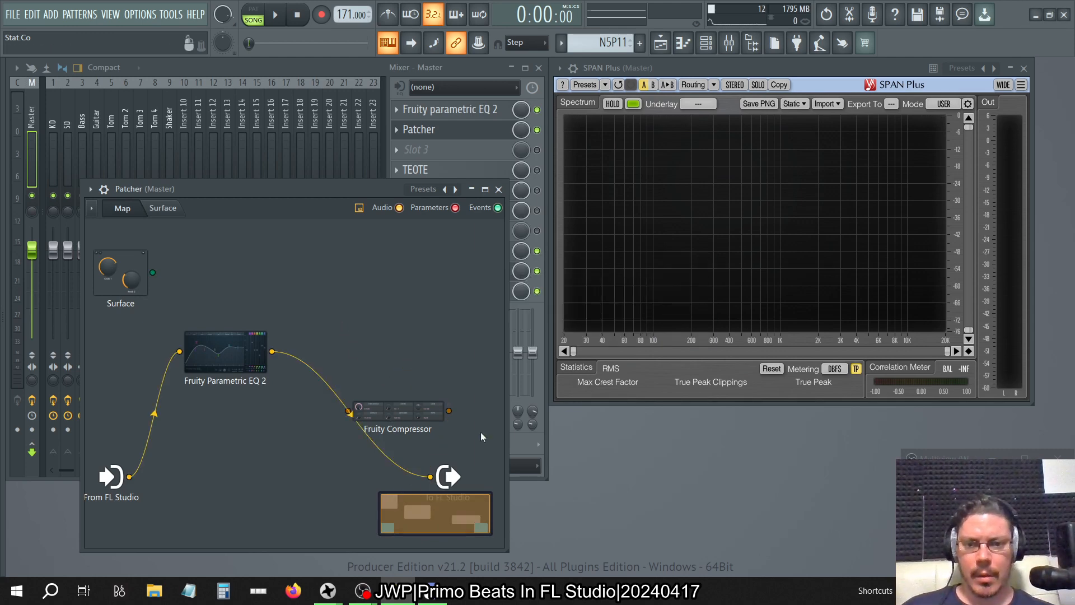
left_click_drag(431, 477, 360, 346)
- Move the Patcher window beside the mixer and disable VPS Scope CM edition, SPAN Plus and TB_Morphit_v1 on the Master
left_click_drag(371, 206, 806, 117)
left_click_drag(703, 262, 845, 386)
left_click(471, 71)
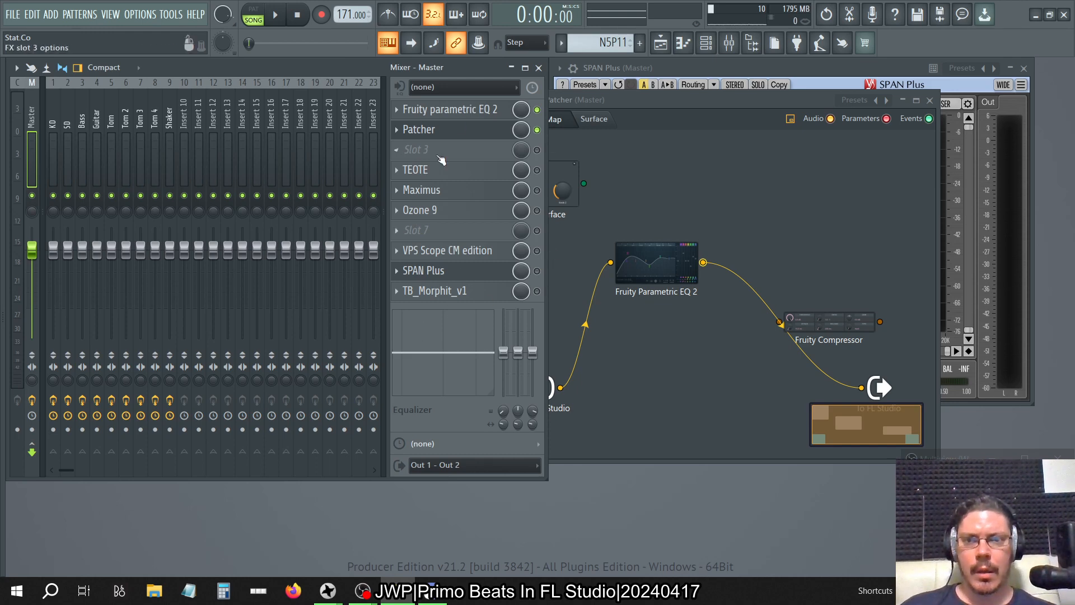
- Play the song, lower the main level of Patcher's Fruity Parametric EQ 2 to near its minimum, and stop playback
left_click(275, 17)
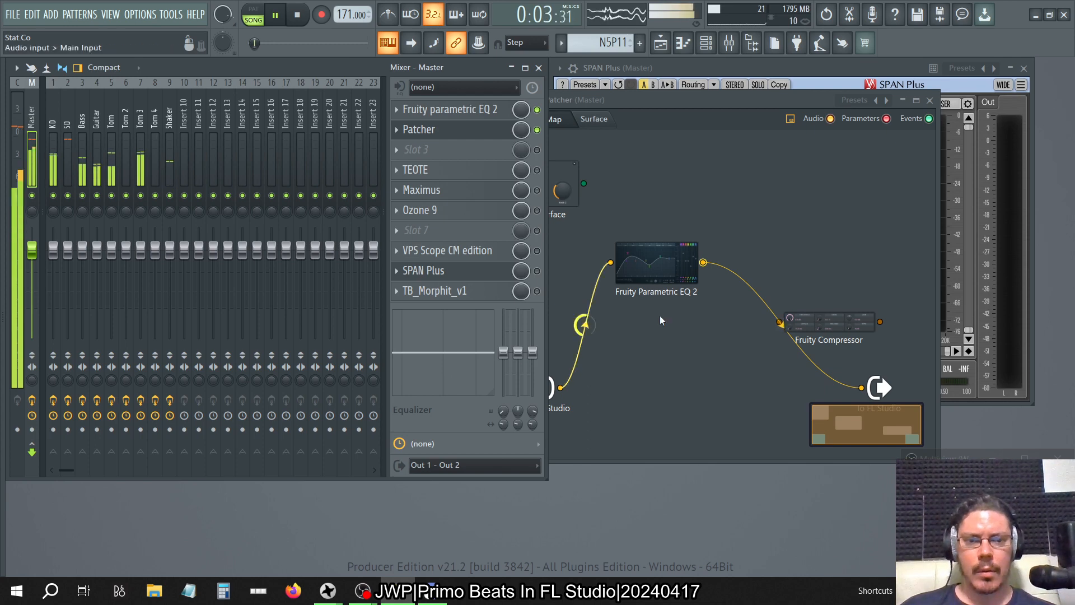
double_click(682, 276)
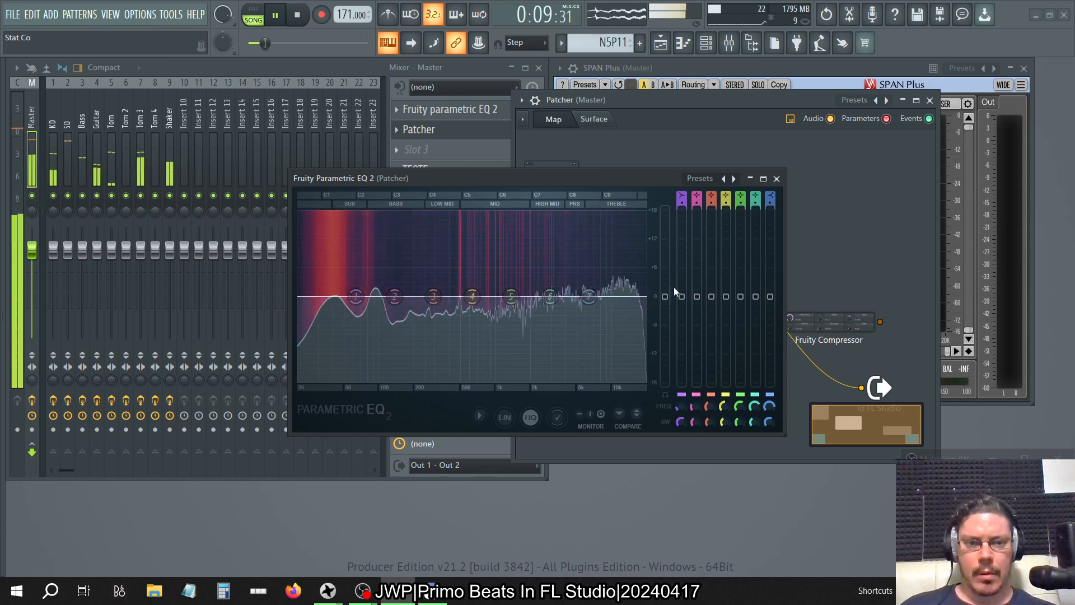
left_click_drag(665, 296, 665, 373)
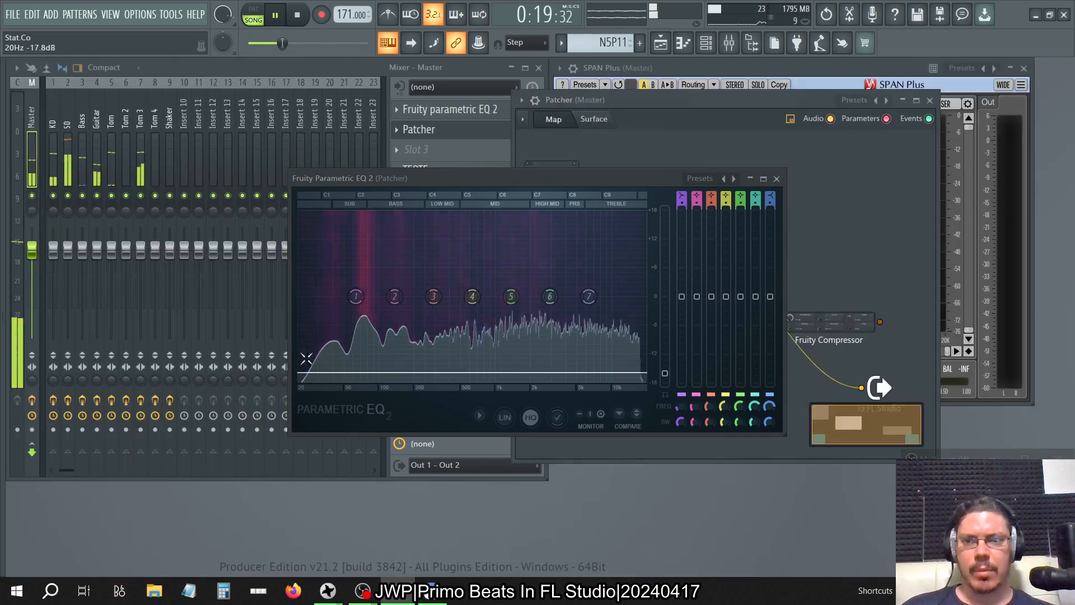
key("space")
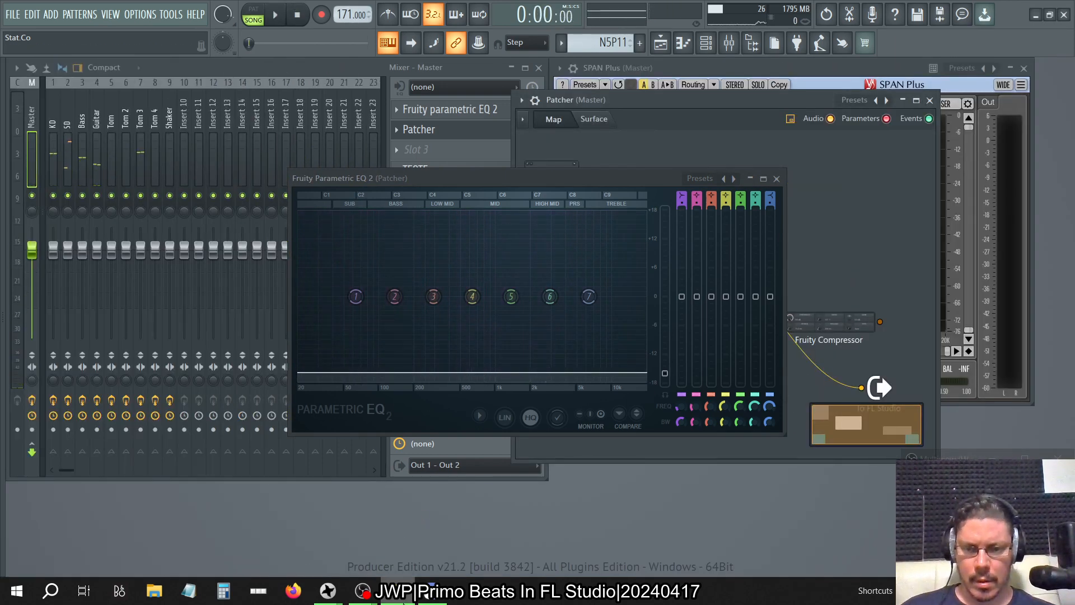
- Launch a second FL Studio instance, open the recent project Sinith_33-2023.zip in it, and start a third instance
right_click(402, 601)
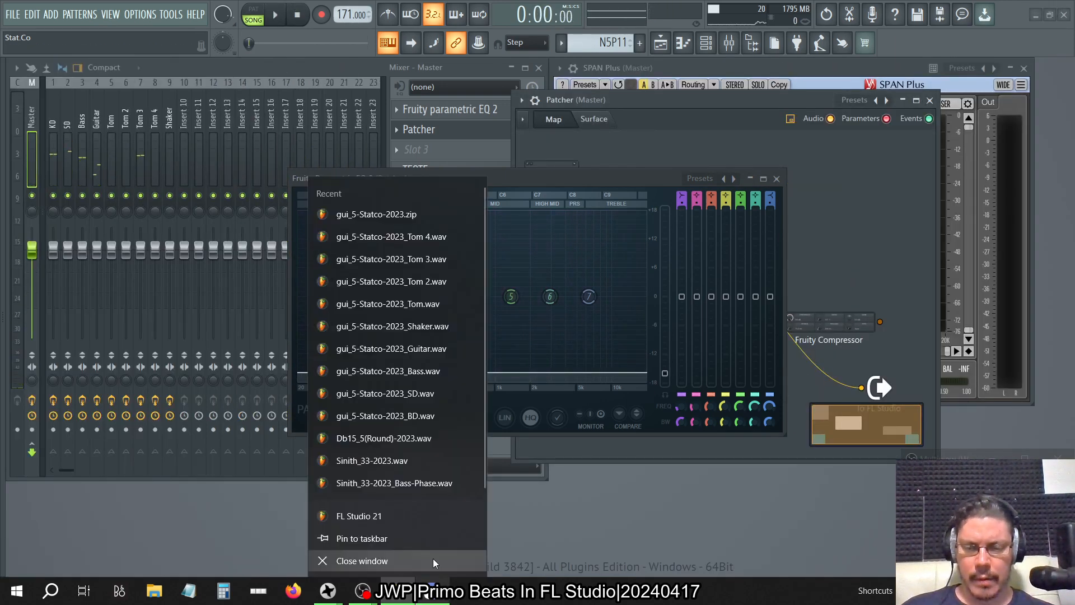
left_click(392, 514)
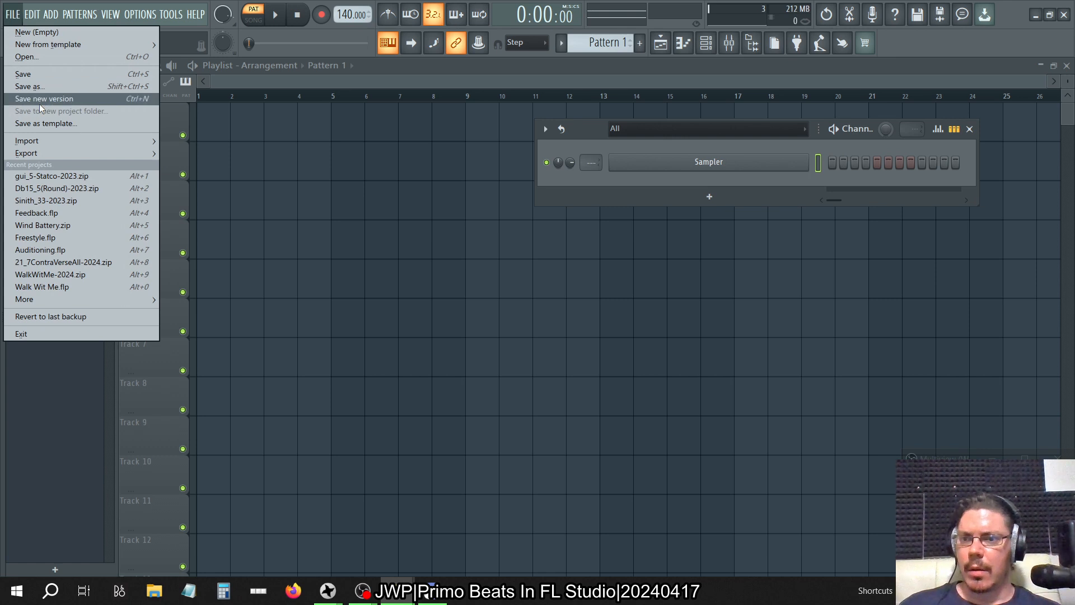
left_click(40, 199)
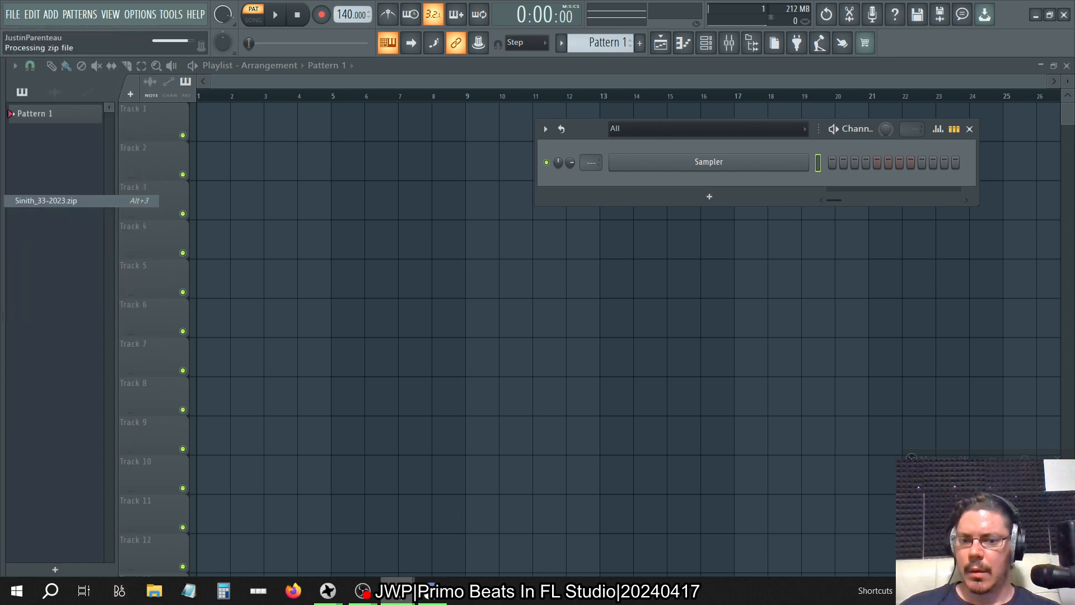
right_click(364, 591)
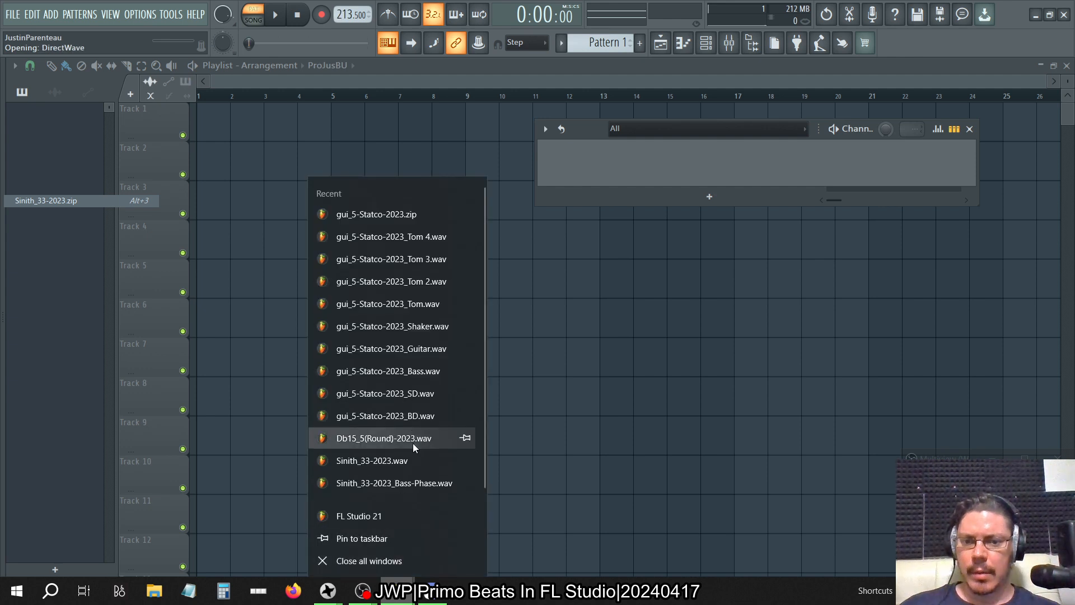
left_click(364, 521)
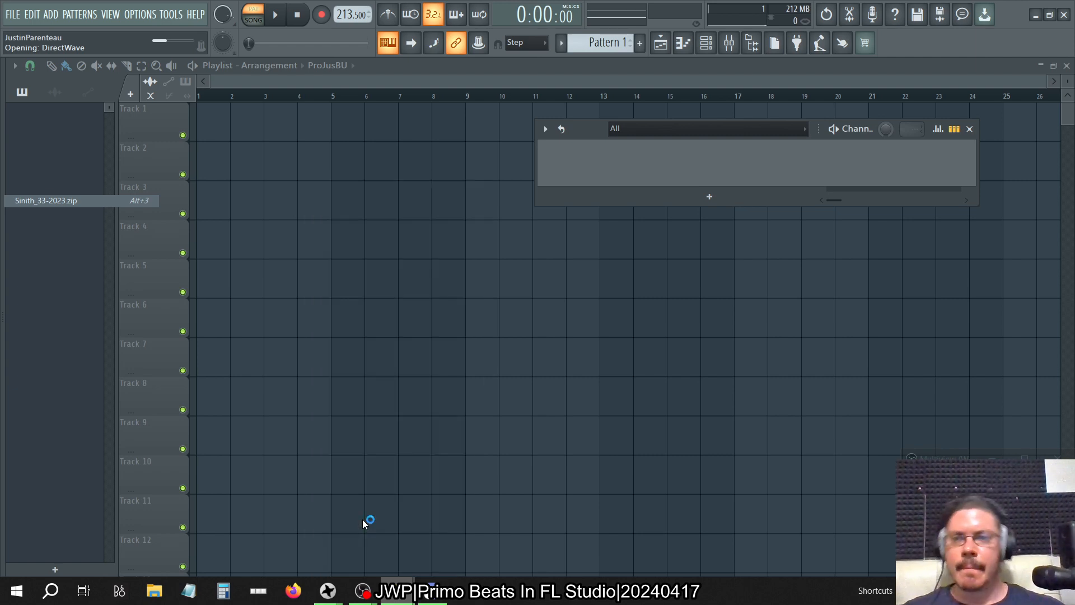
key("alt+Tab")
key("alt+Tab")
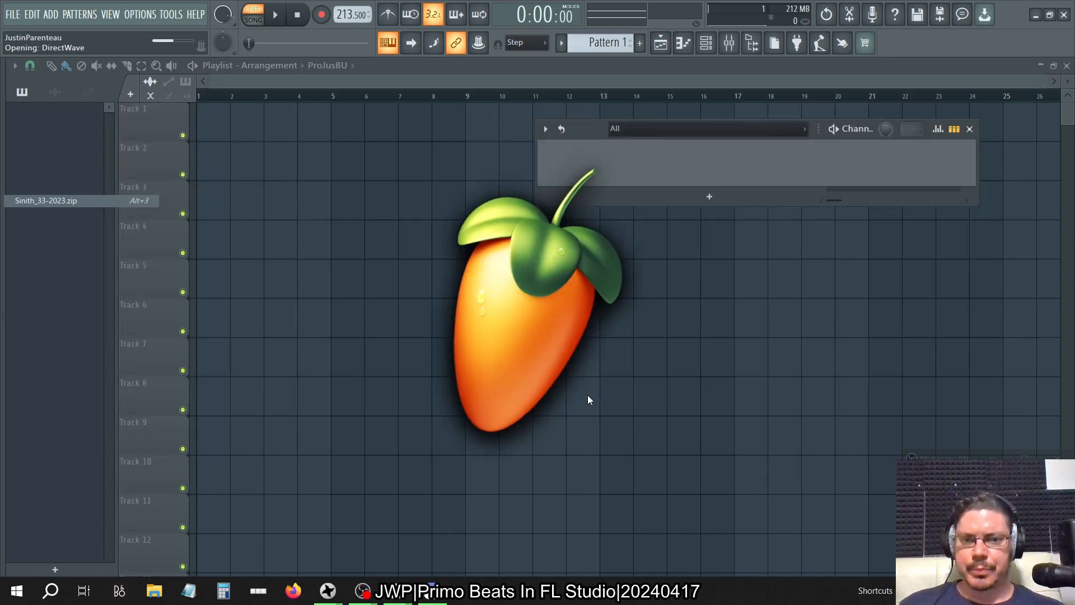
key("alt+Tab")
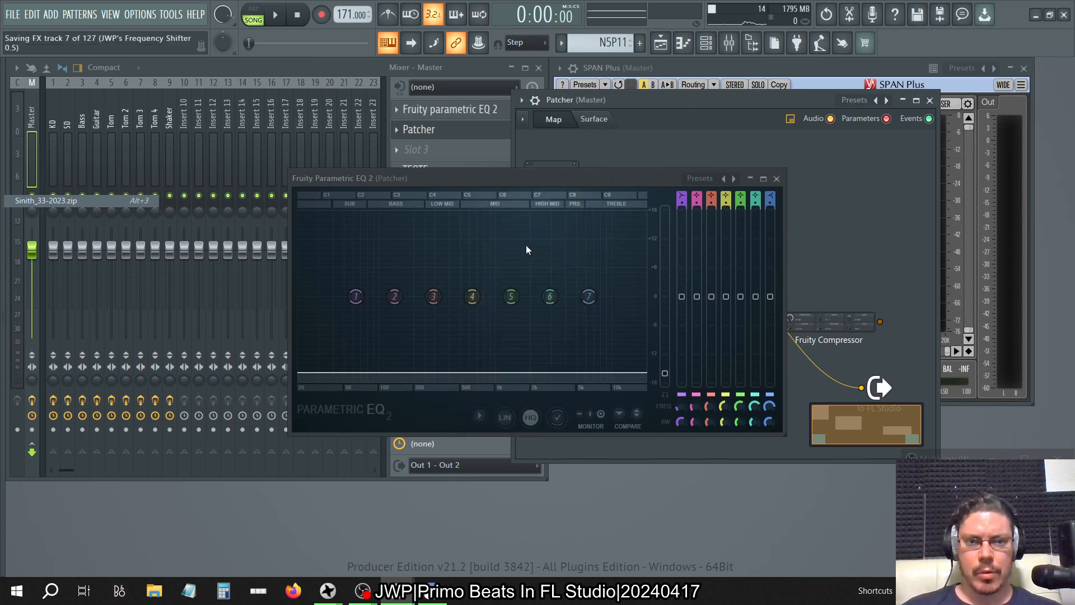
key("alt+Tab")
key("alt+Tab")
key("alt+Tab")
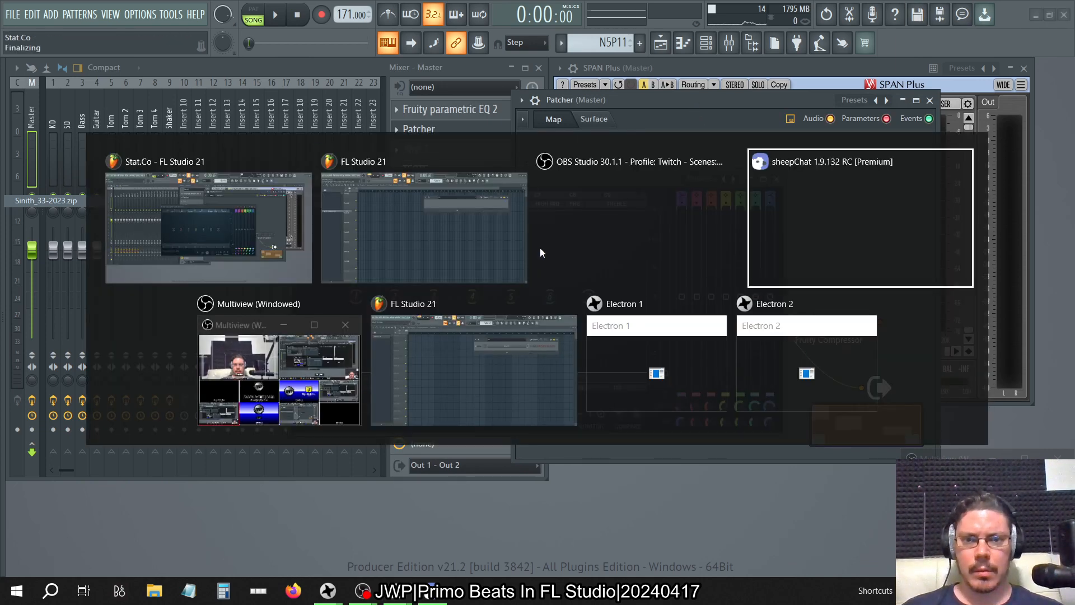
key("alt+shift+Tab")
key("alt+Tab")
key("alt+Tab")
key("alt+Tab")
key("alt+Tab")
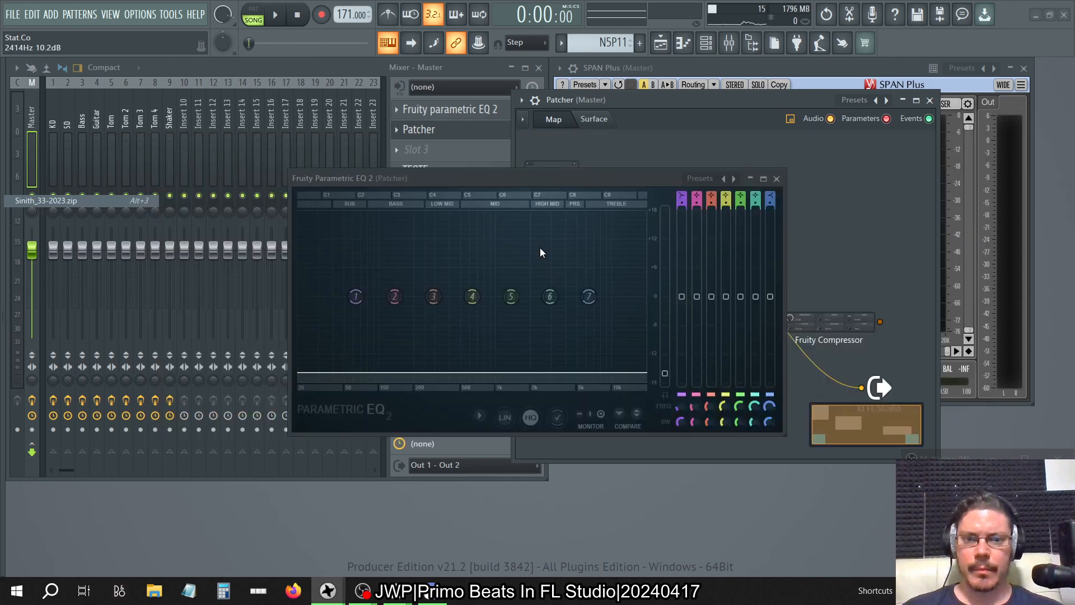
- Switch to the empty FL Studio instance and make the overlay window covering it unclickable until in focus
key("alt+Tab")
key("alt+Tab")
key("alt+Tab")
key("alt+Tab")
key("alt+Tab")
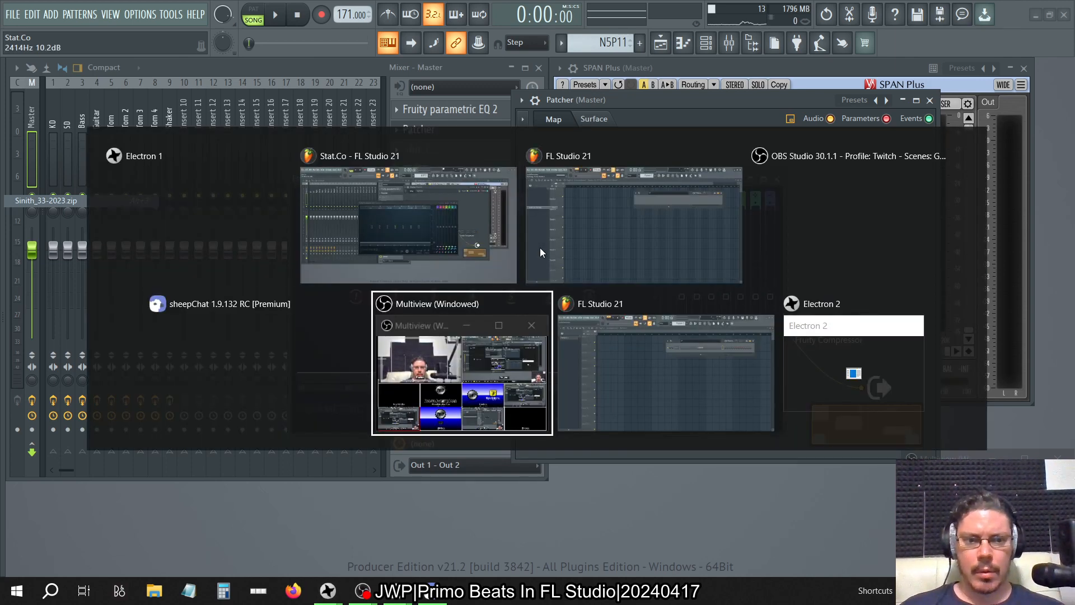
left_click(539, 247)
right_click(398, 280)
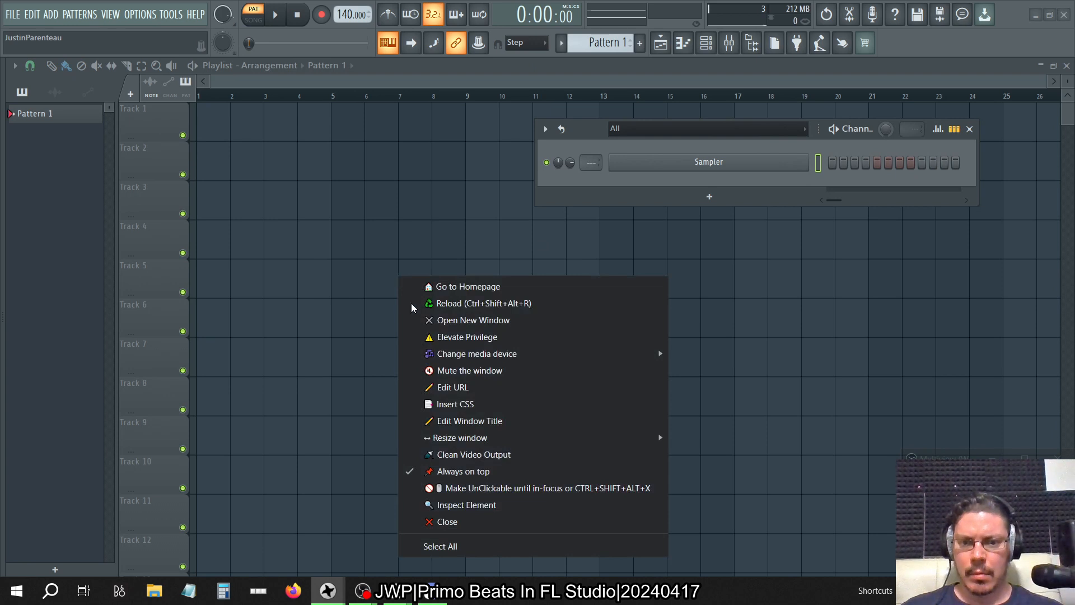
left_click(487, 491)
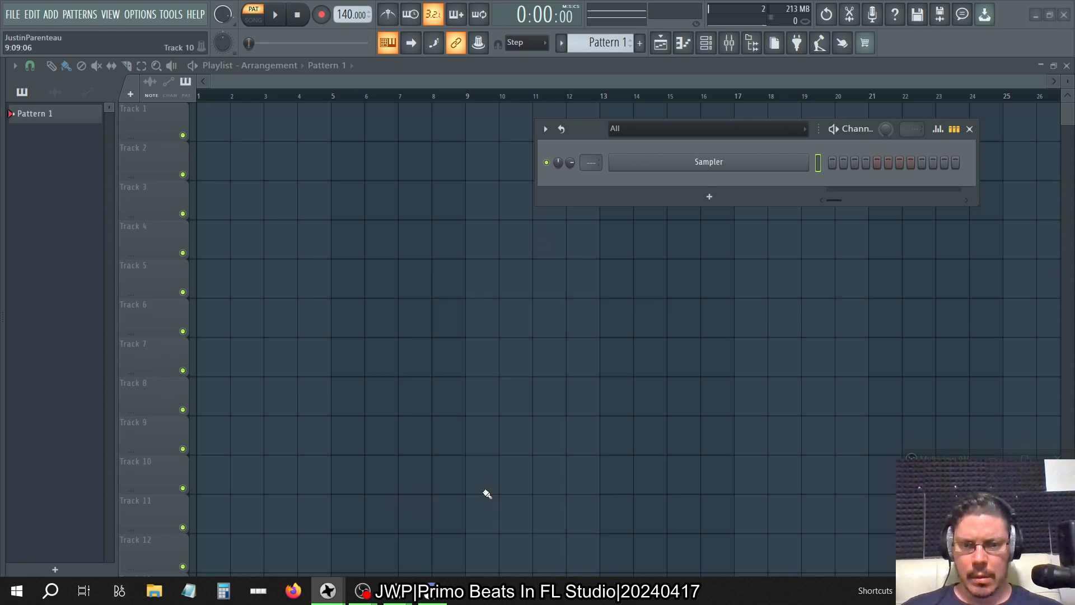
- Open the recent project Db15_5(Round)-2023.zip in the empty FL Studio instance
left_click(16, 14)
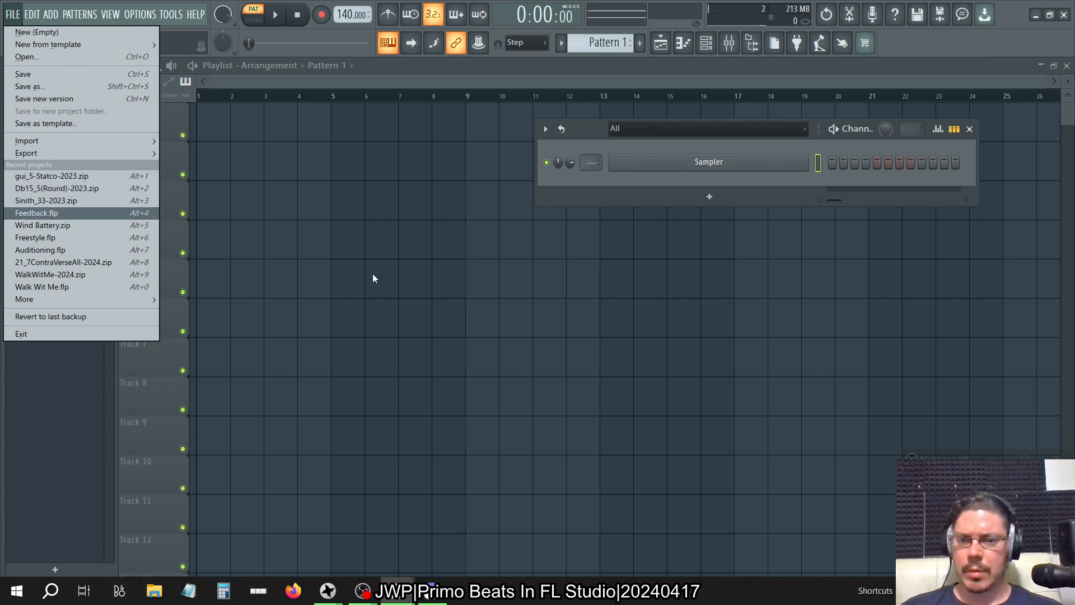
key("alt+Tab")
key("alt+shift+Tab")
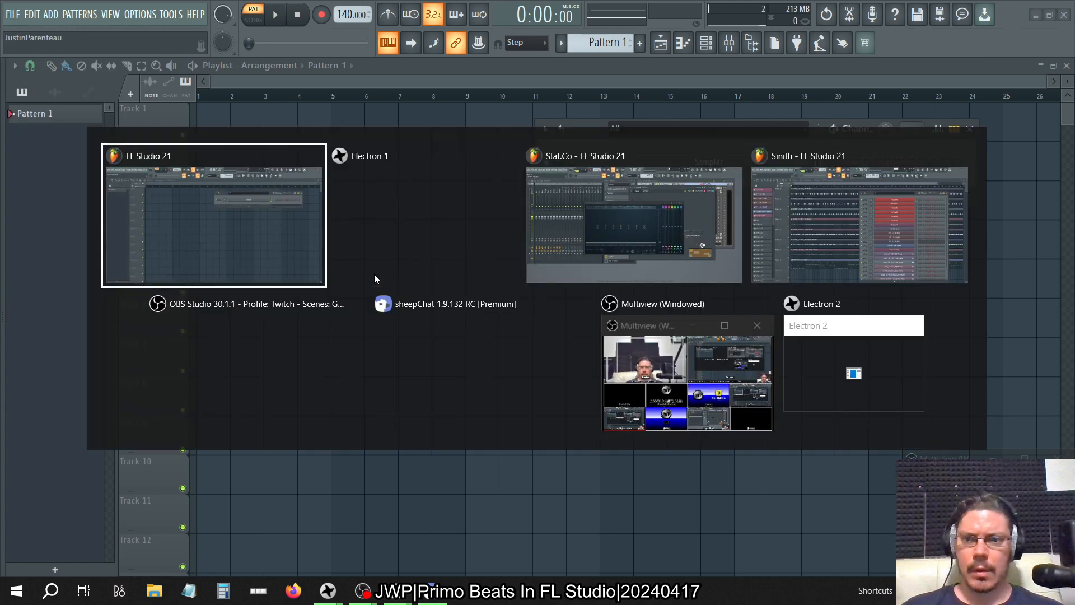
left_click(17, 14)
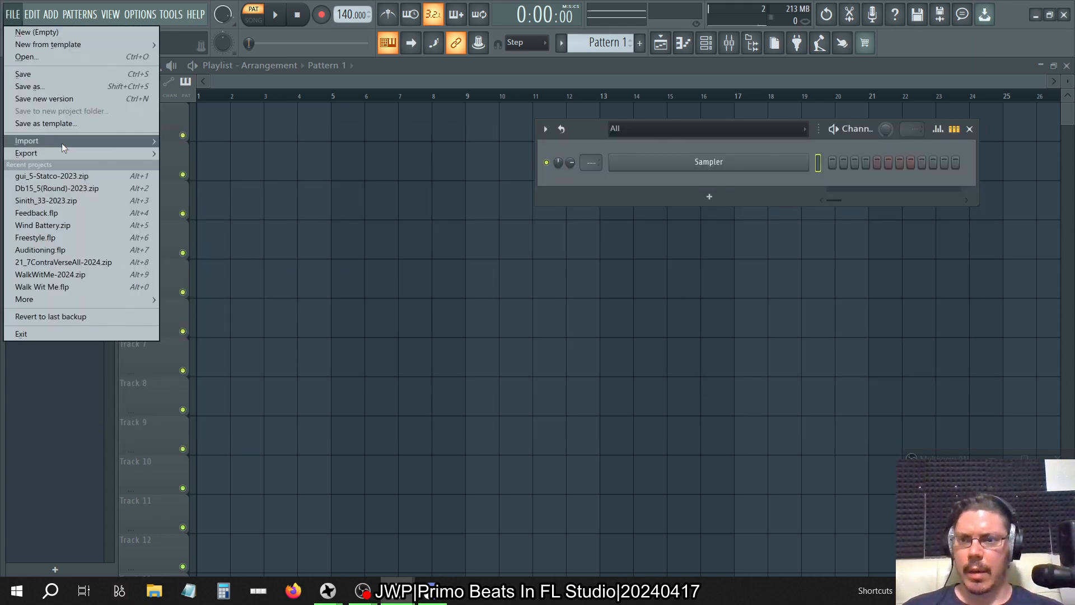
left_click(73, 187)
- Switch to the Sinith project and briefly play the song, stopping it near the start
key("alt+Tab")
key("Tab")
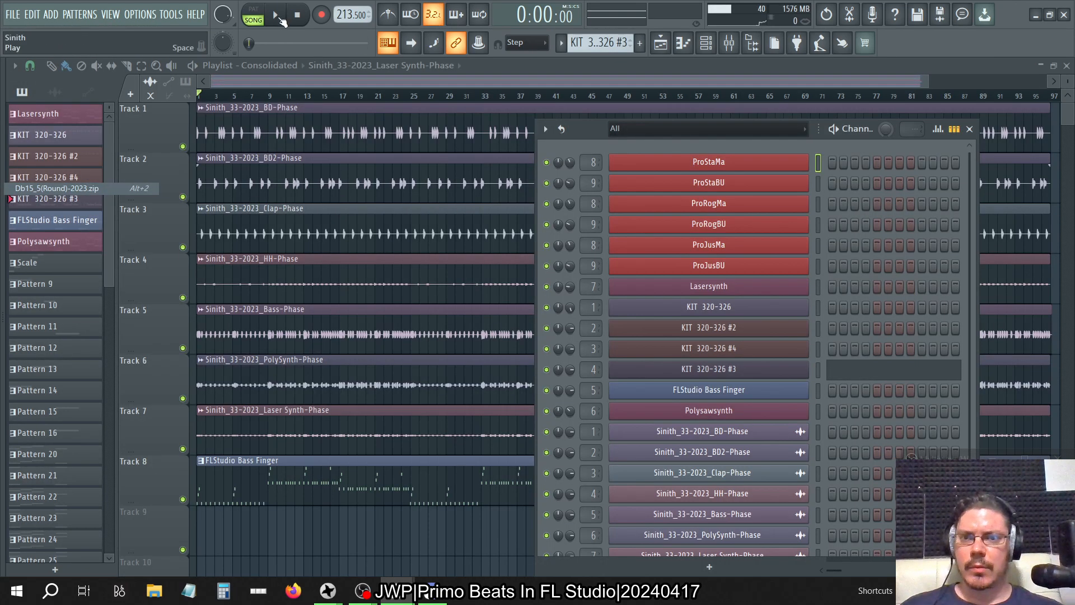
left_click(280, 20)
left_click(301, 19)
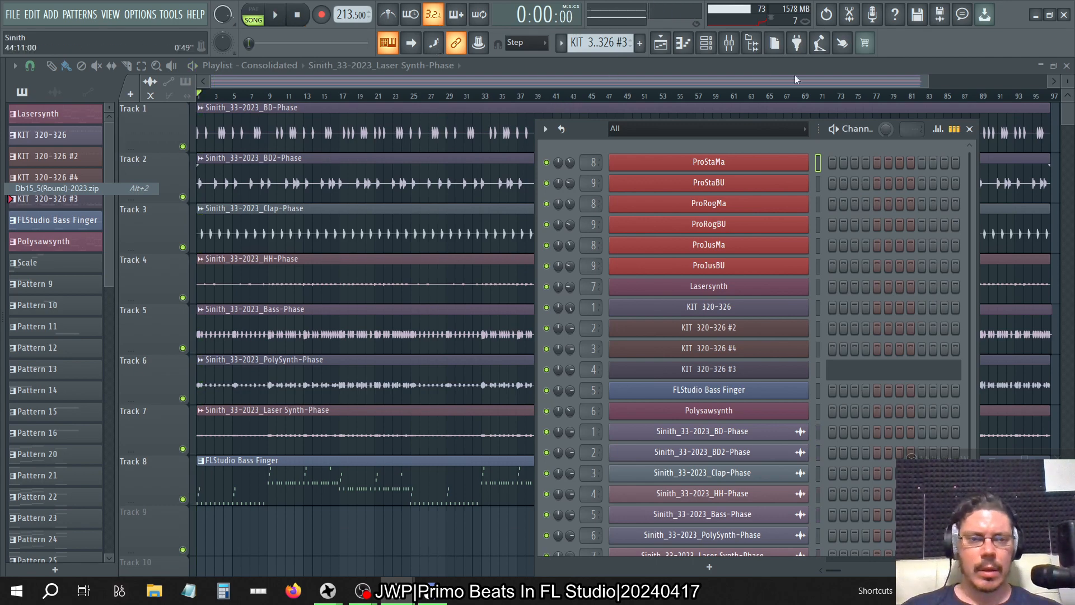
left_click(274, 14)
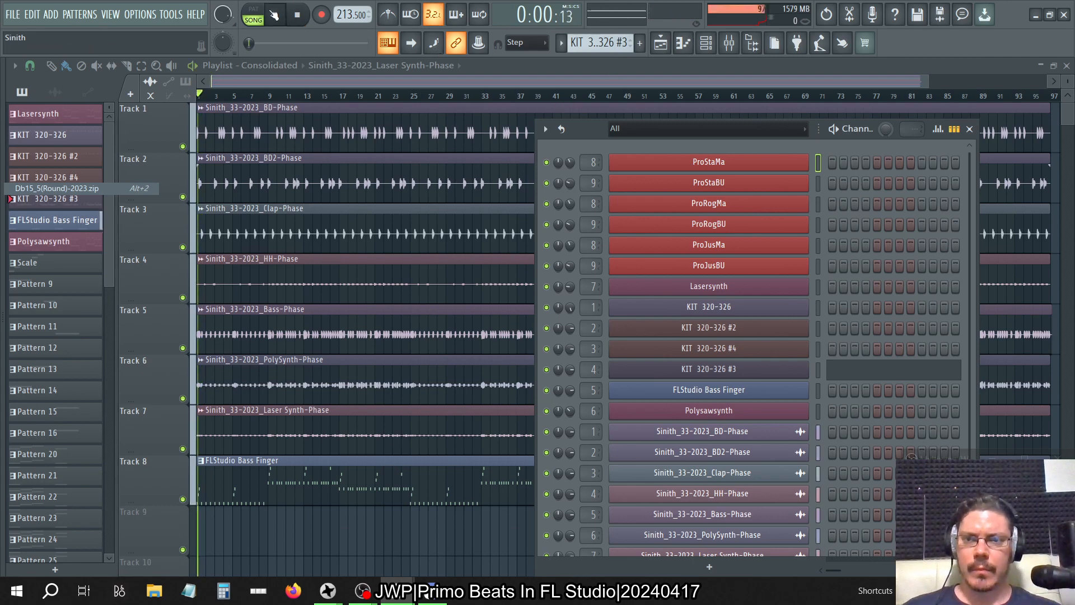
left_click(301, 19)
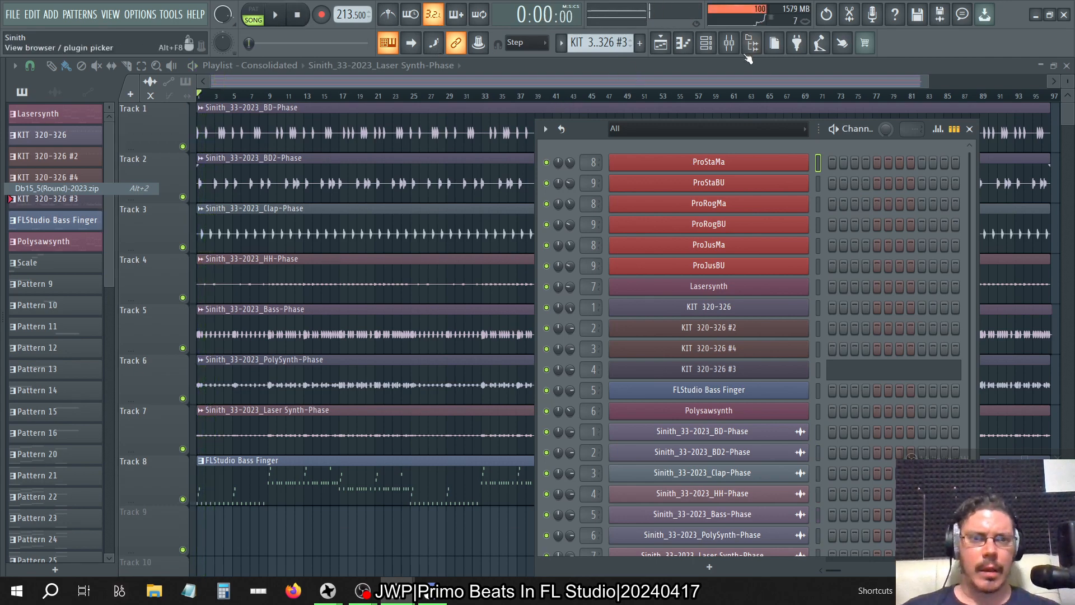
- Show the mixer, disable Ozone 9 on the Master, and play a short stretch of the song
left_click(730, 44)
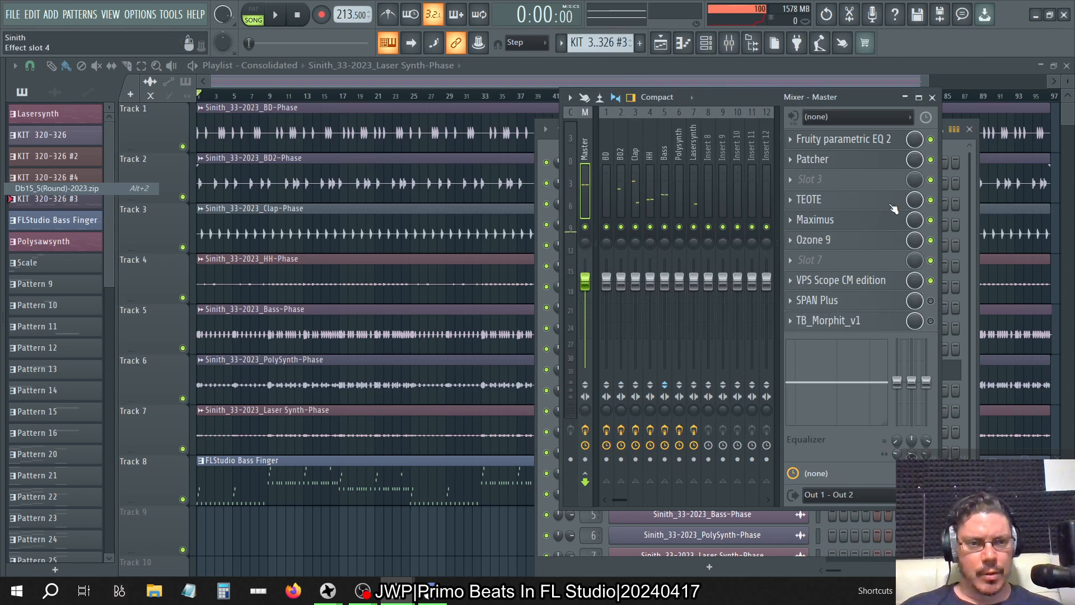
left_click(930, 240)
key("space")
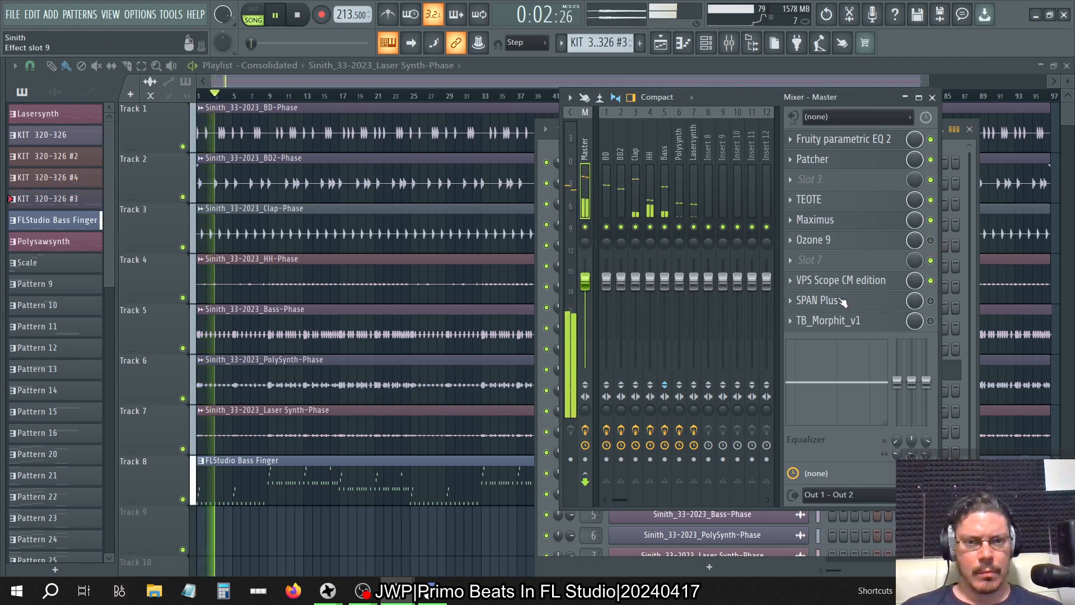
key("space")
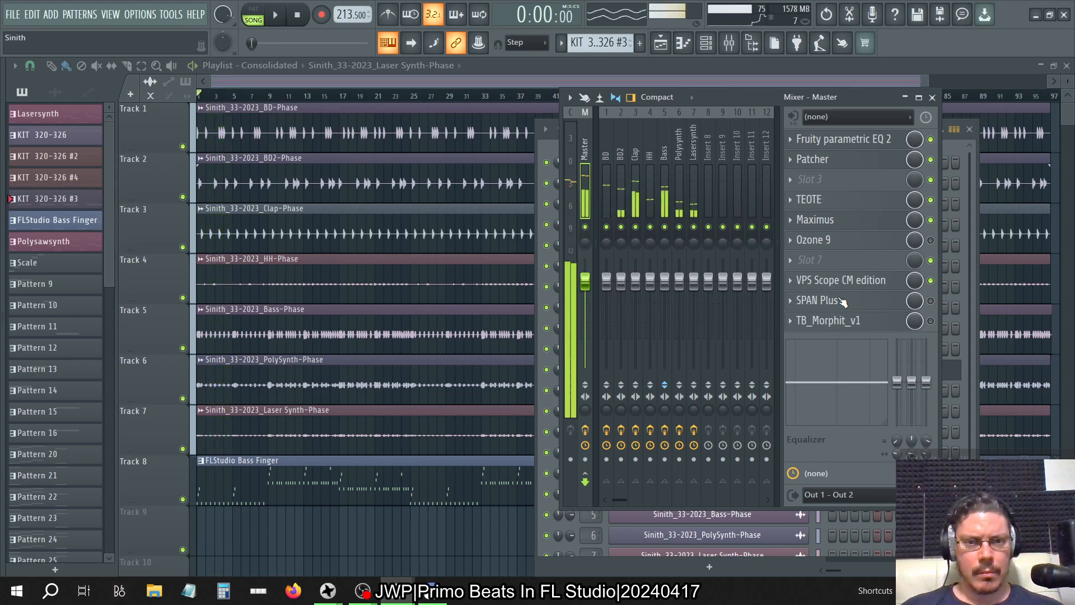
- Reroute the first Fruity Parametric EQ 2 in the Master's Patcher directly to FL Studio's output, and test the song's playback
left_click(865, 163)
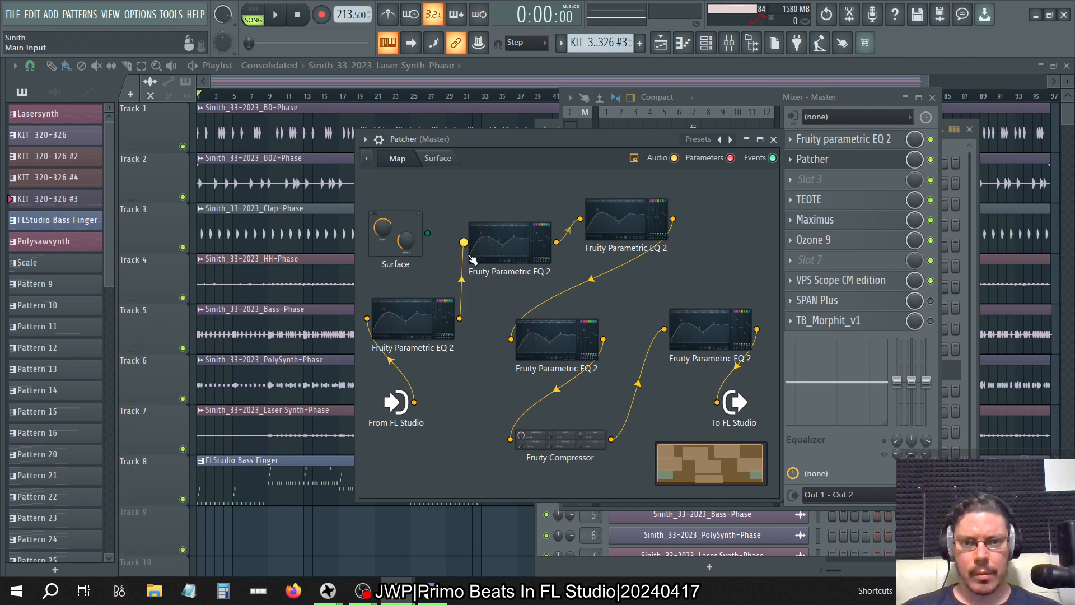
left_click_drag(468, 253, 454, 300)
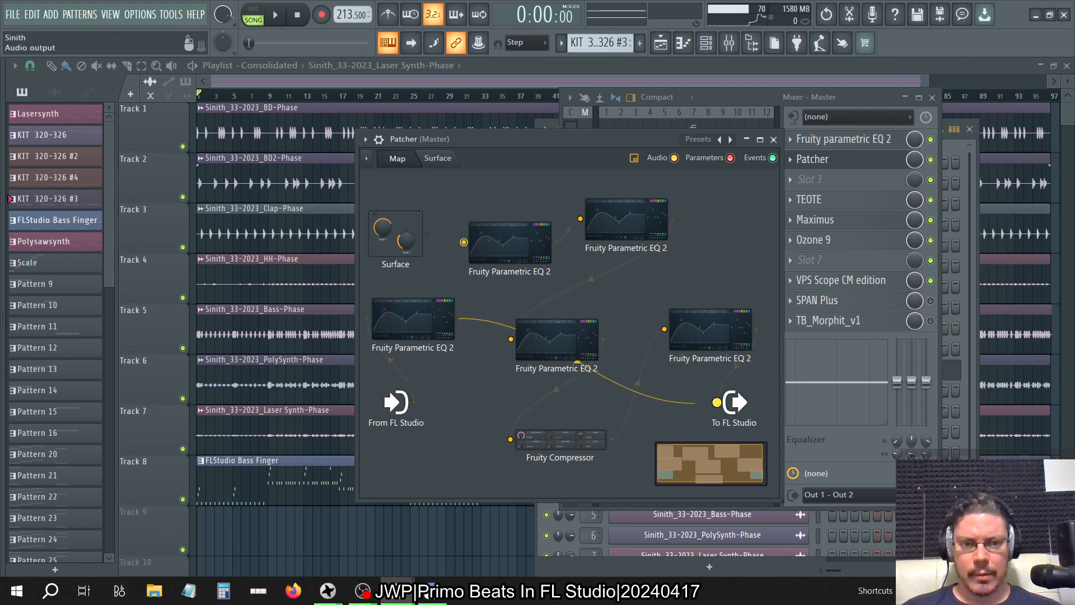
left_click_drag(701, 402, 703, 403)
left_click(851, 98)
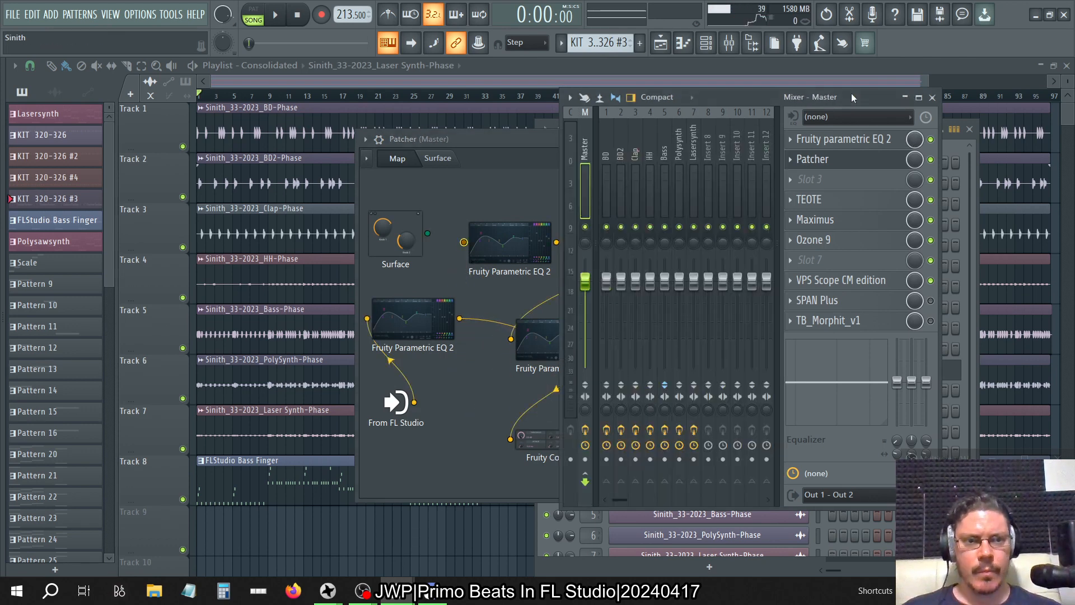
left_click(274, 14)
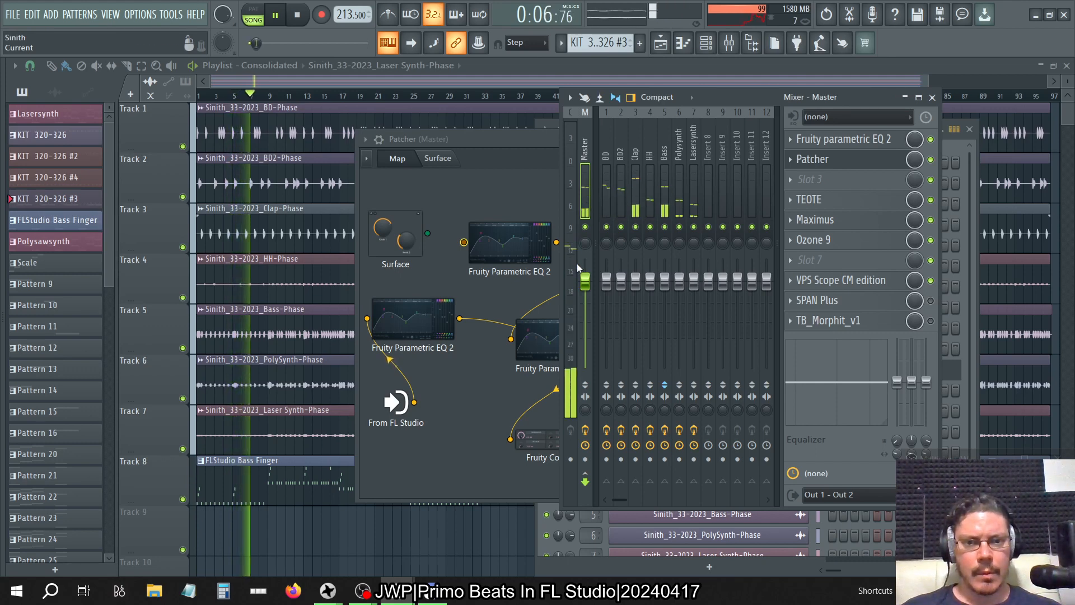
key("space")
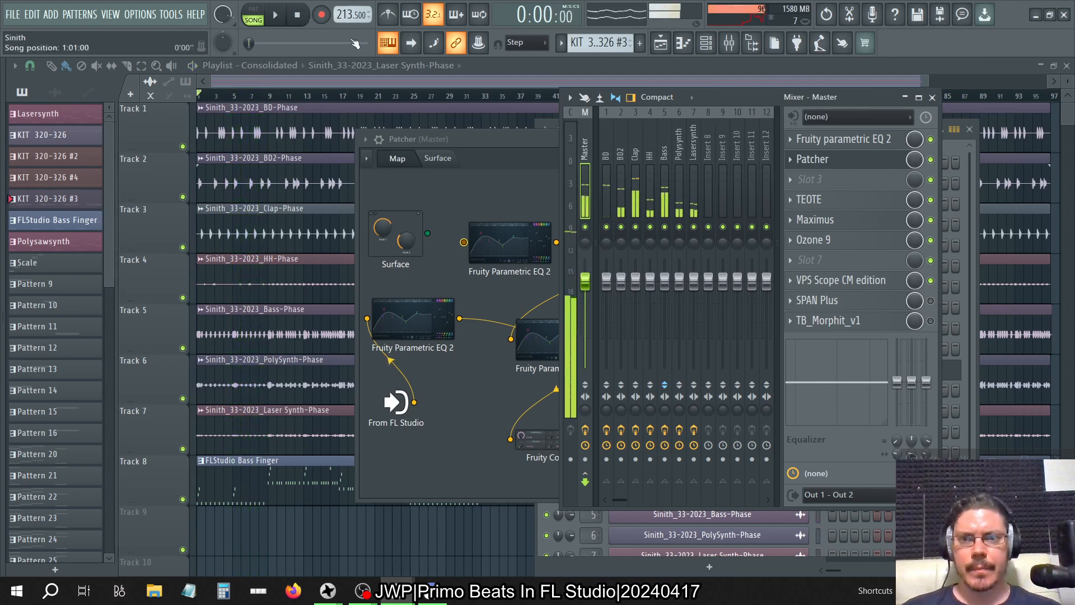
- In the Round project, reroute the first Fruity Parametric EQ 2 in the Master's Patcher directly to FL Studio's output and test playback
key("alt+Tab")
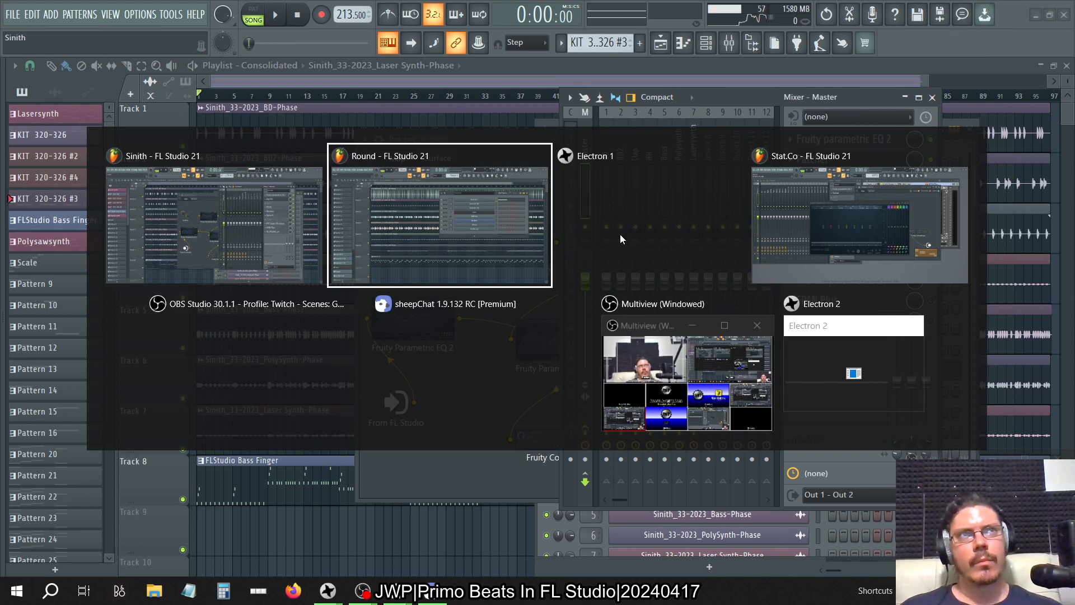
key("alt+Tab")
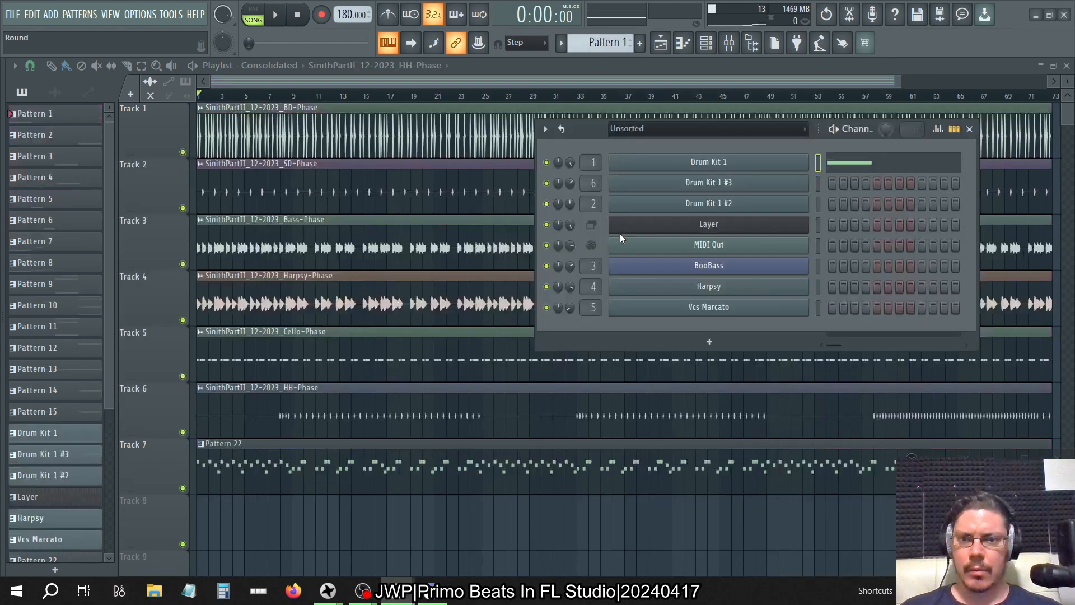
left_click(729, 44)
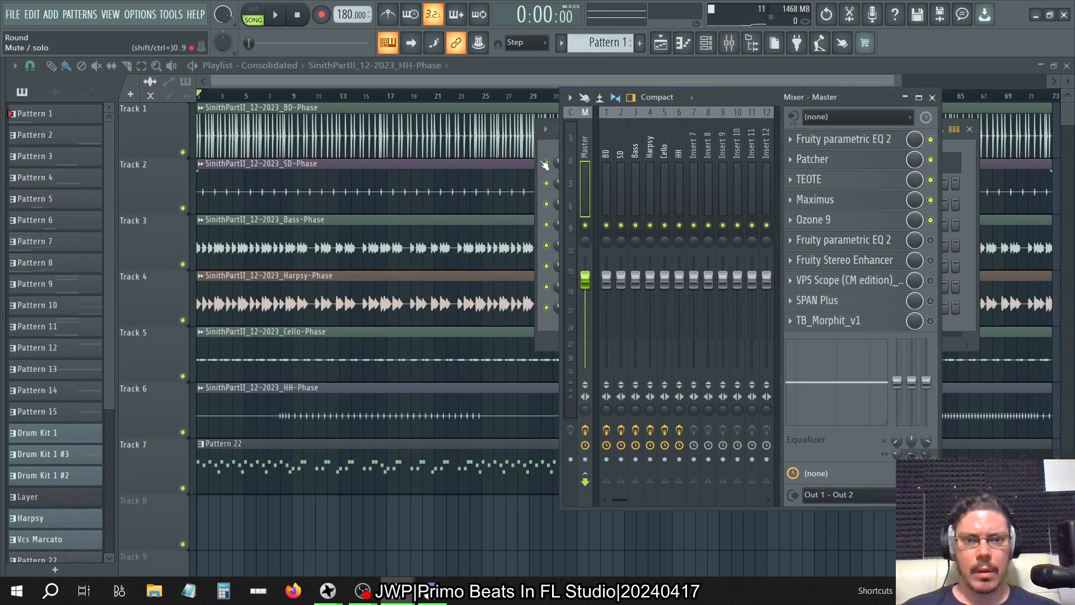
left_click(828, 166)
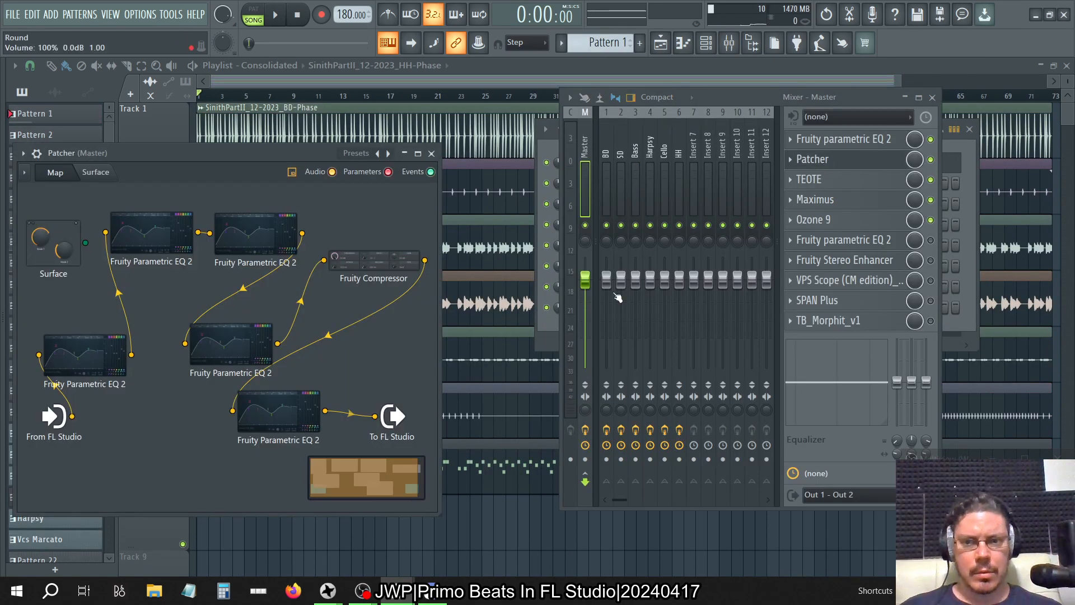
left_click_drag(106, 233, 215, 431)
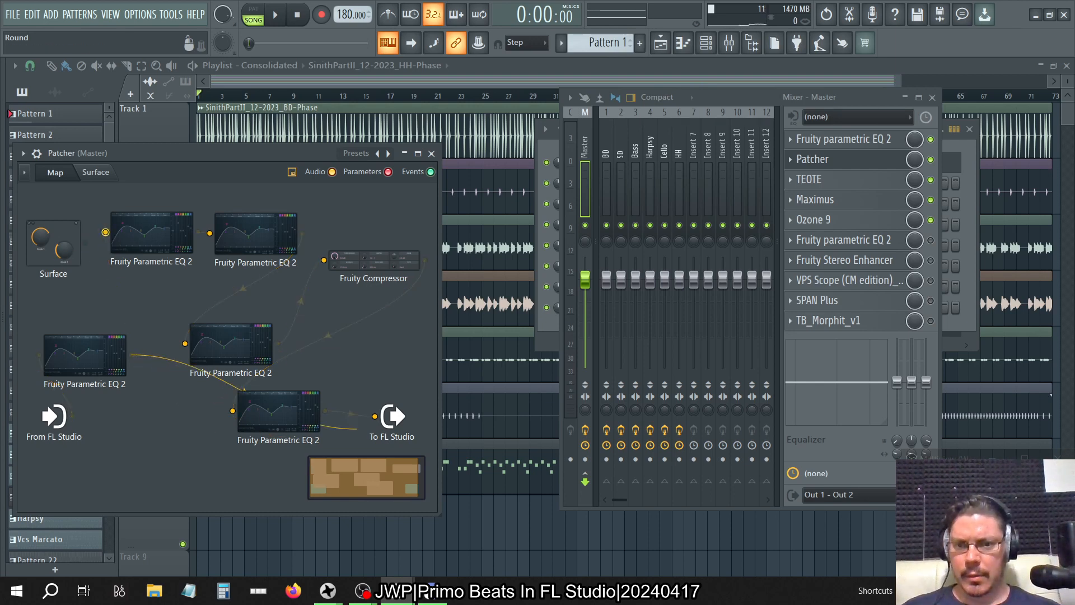
left_click_drag(250, 386, 232, 411)
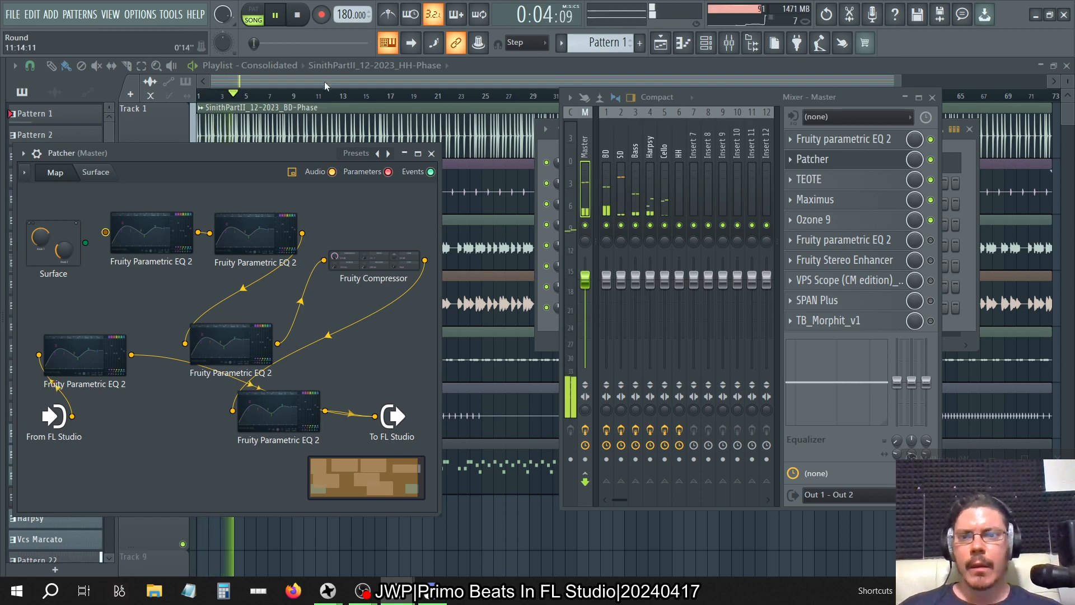
key("space")
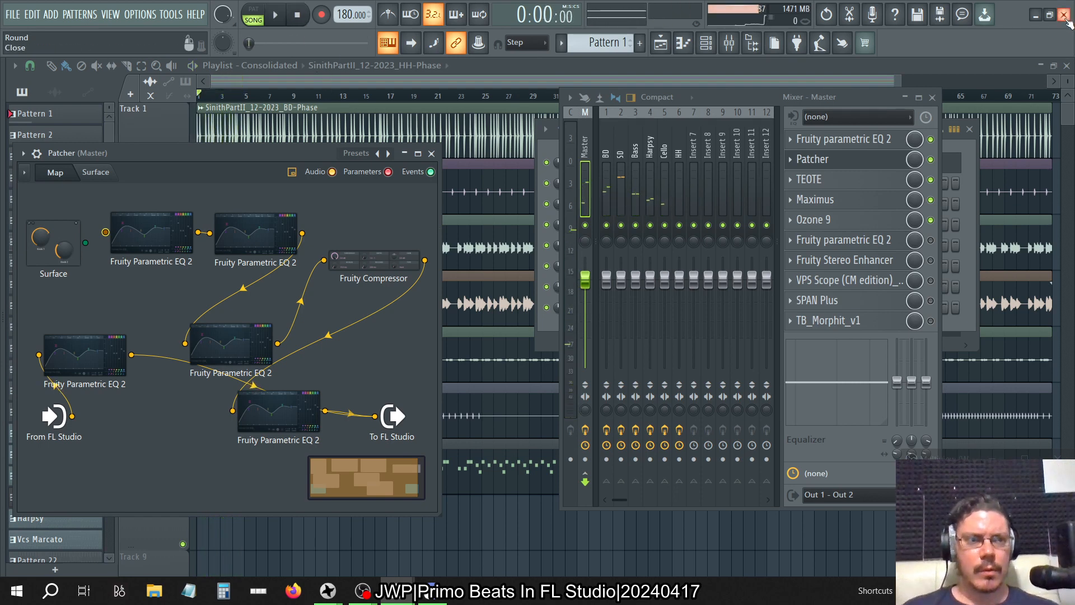
- Close the Round project's FL Studio instance and return to the Sinith project
left_click(1066, 20)
key("alt+Tab")
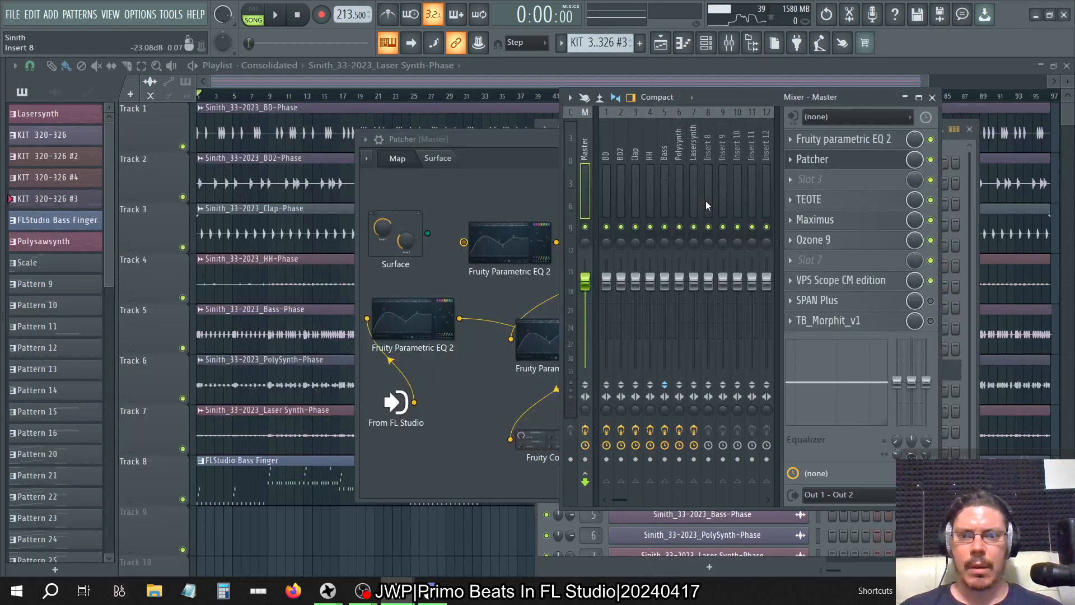
- Close the Sinith project without saving its changes and switch to the Stat.Co project
left_click(1065, 16)
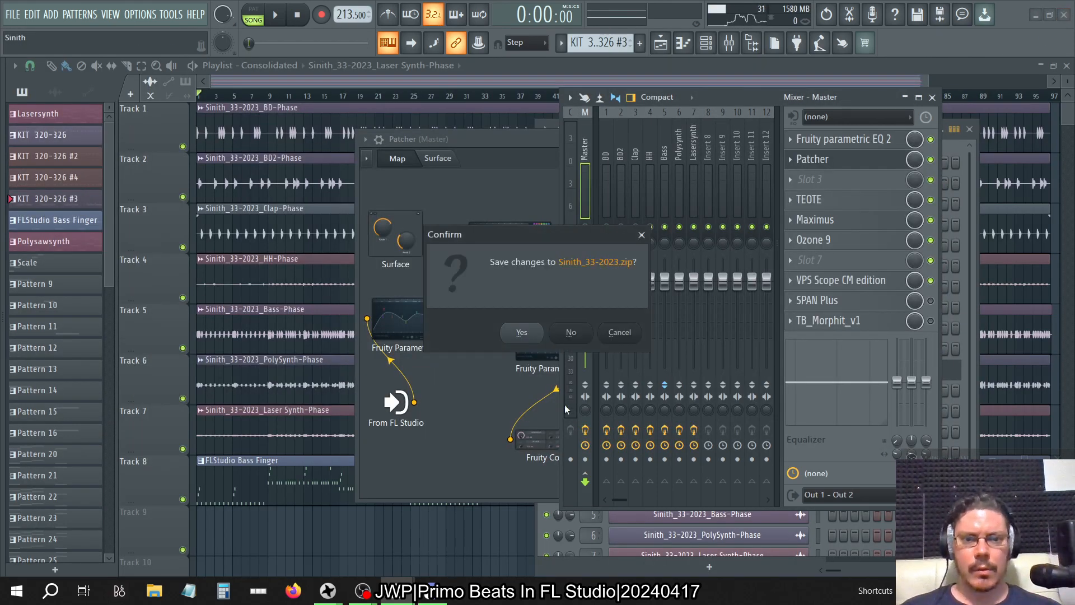
left_click(570, 333)
key("alt+Tab")
key("alt+Tab")
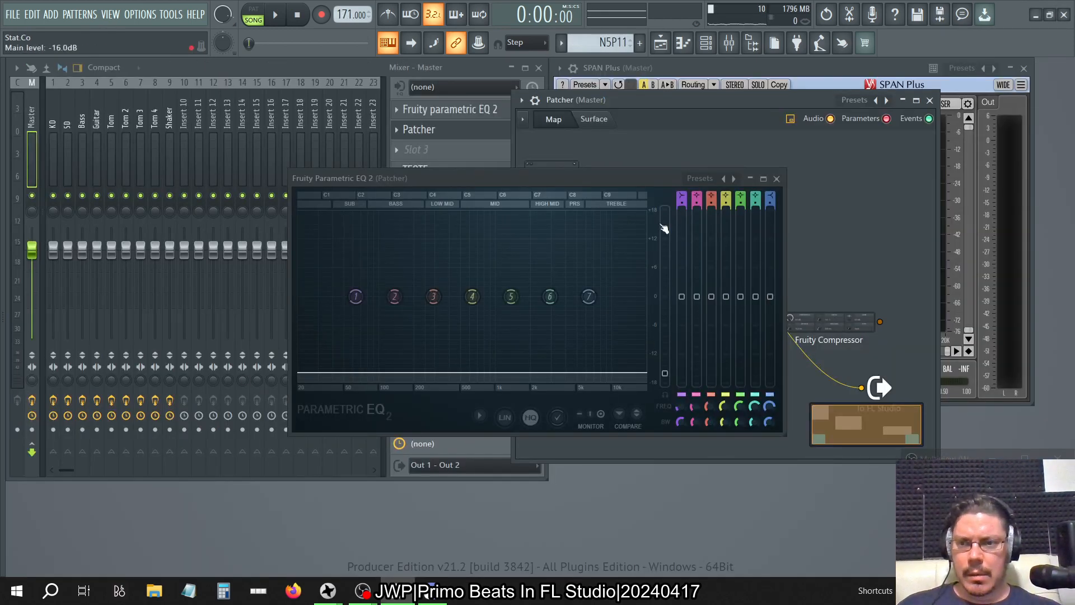
- Play the song, raise the Patcher EQ's main level to slightly below 0 dB, and space the EQ and compressor modules farther apart
key("space")
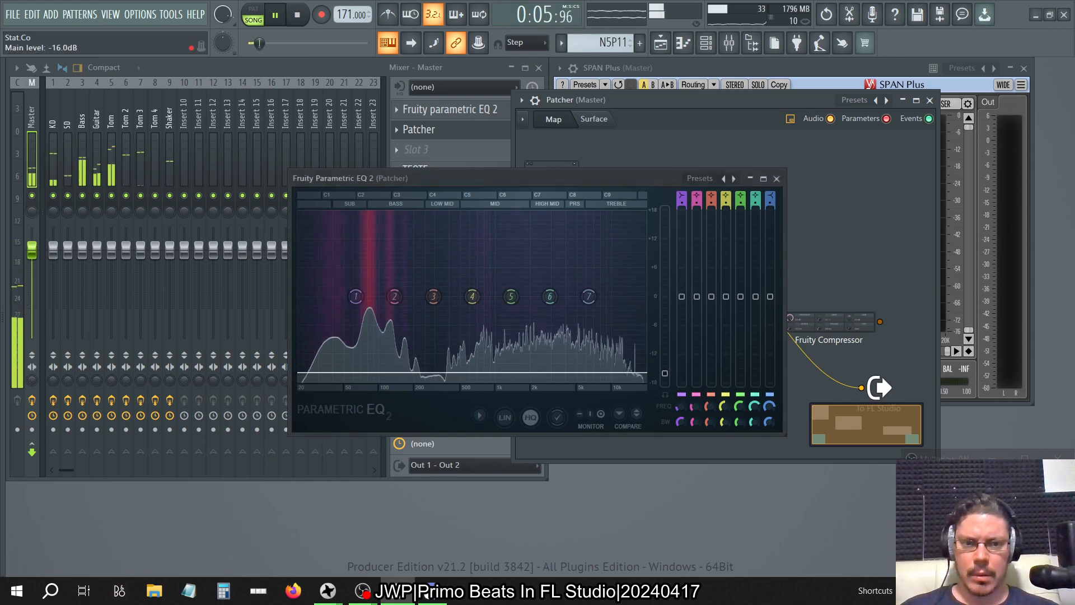
left_click_drag(664, 373, 665, 316)
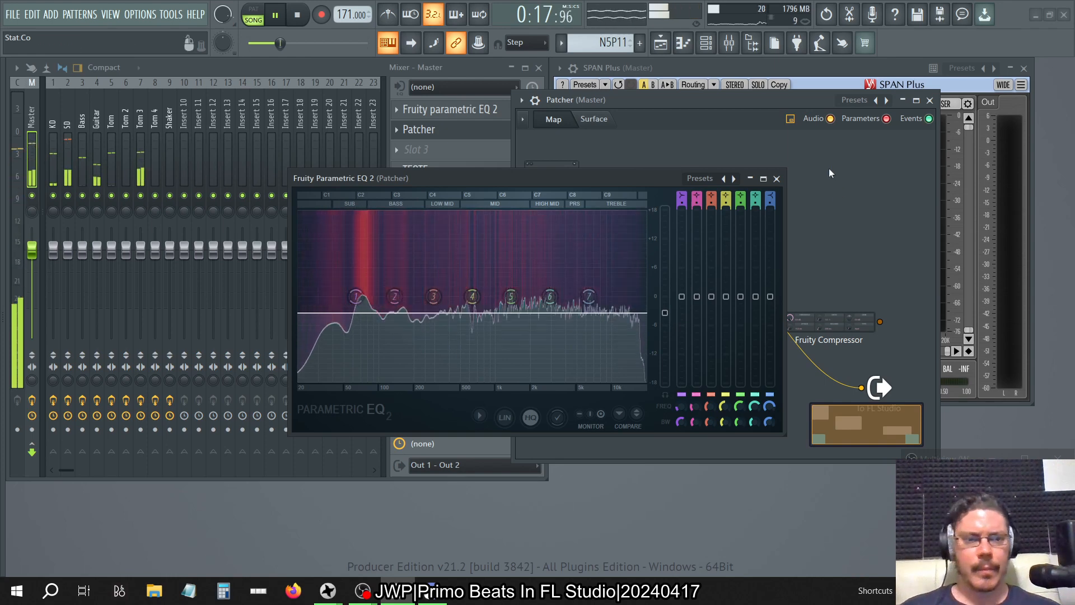
left_click(776, 179)
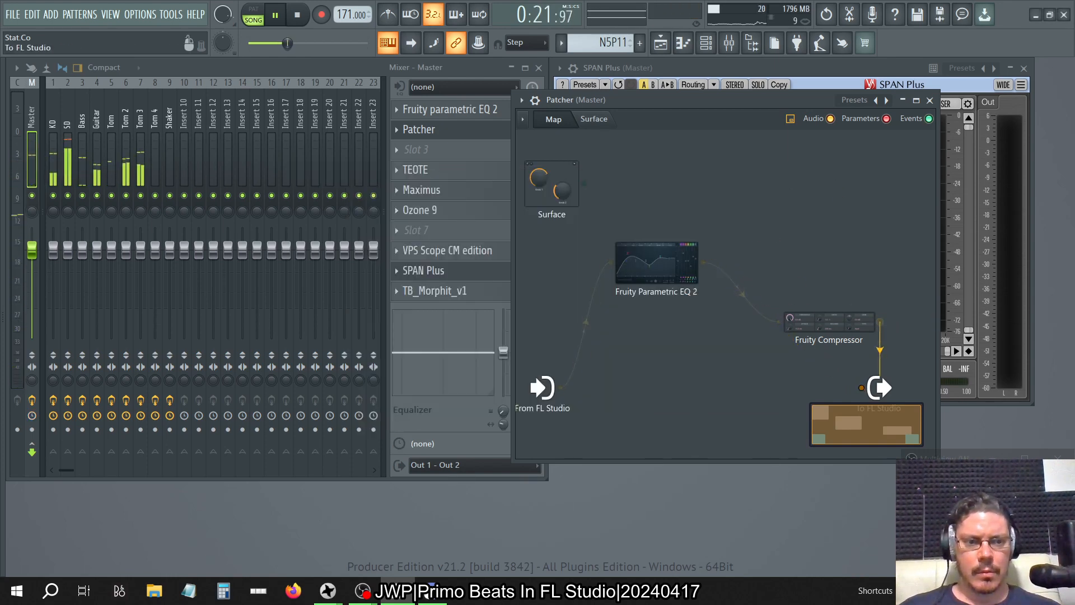
left_click_drag(829, 322, 839, 287)
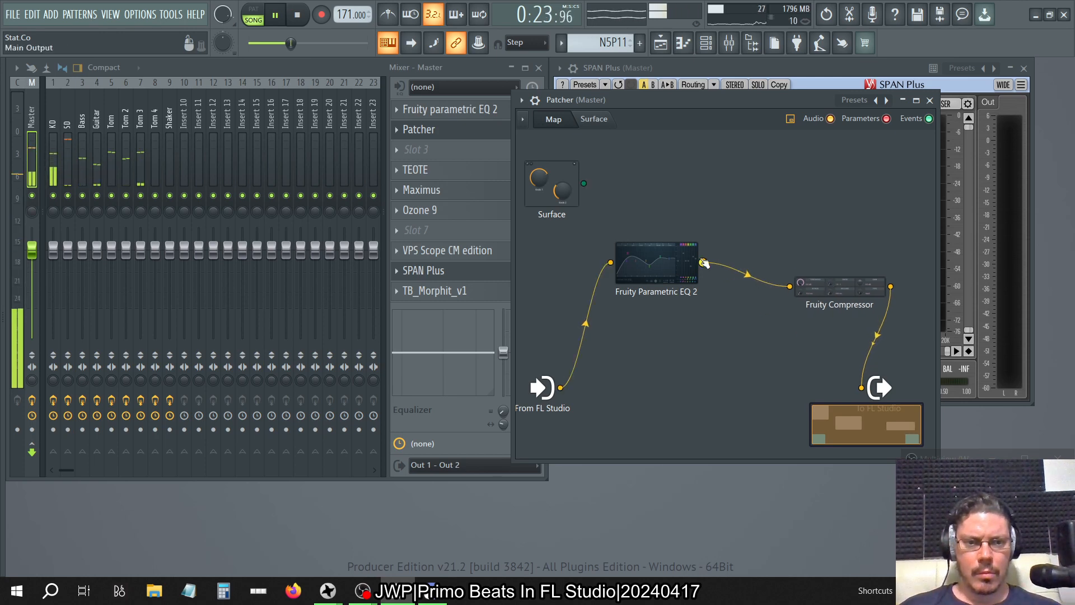
left_click_drag(655, 263, 627, 278)
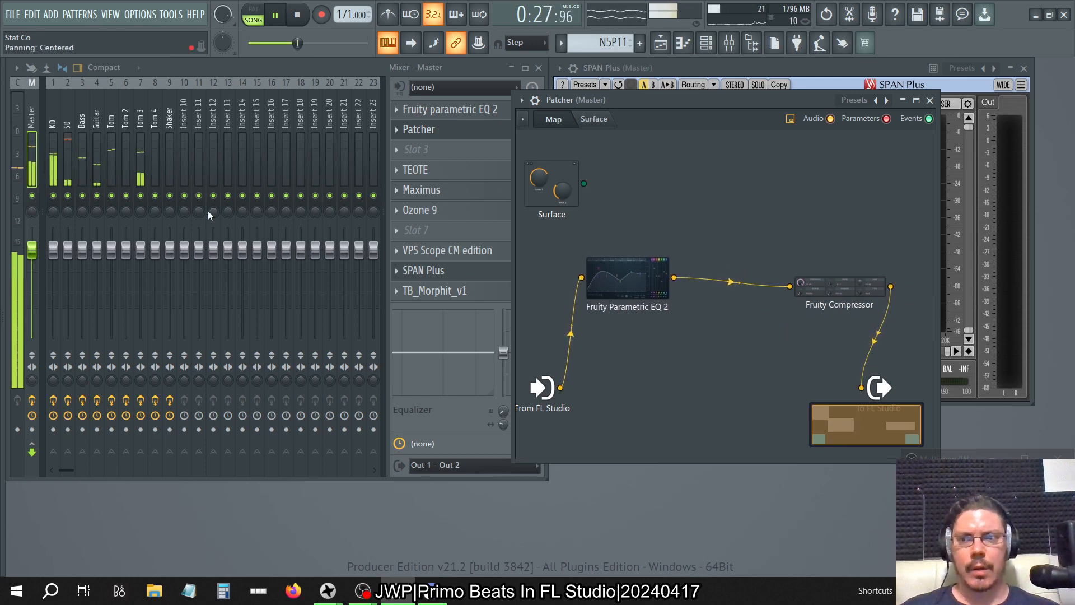
- Open and enable VPS Scope CM edition on the Master, and place the Patcher window beside it
left_click(430, 246)
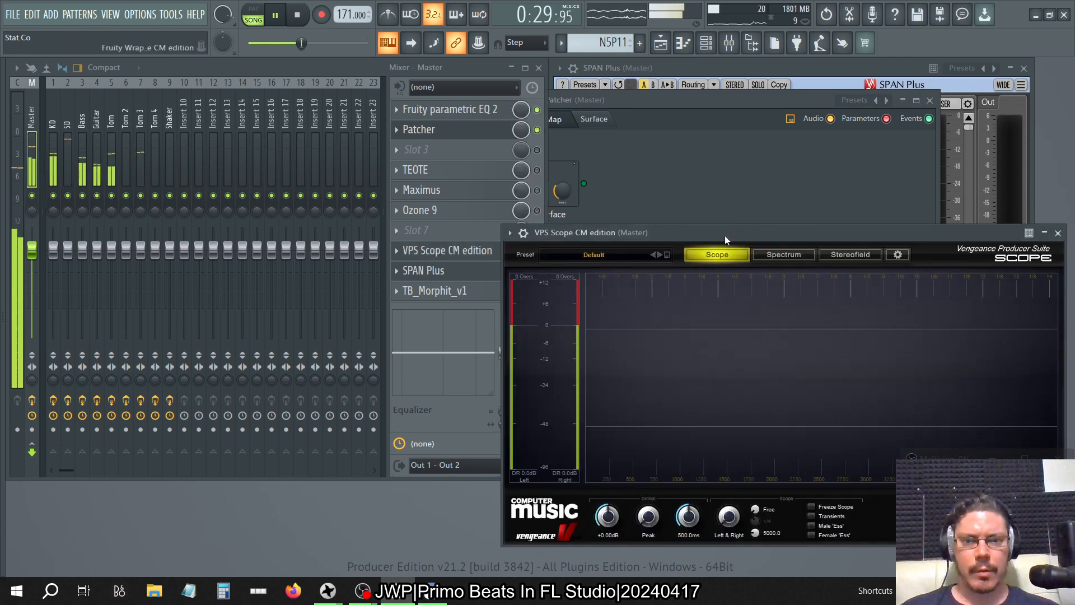
left_click(507, 110)
left_click(536, 250)
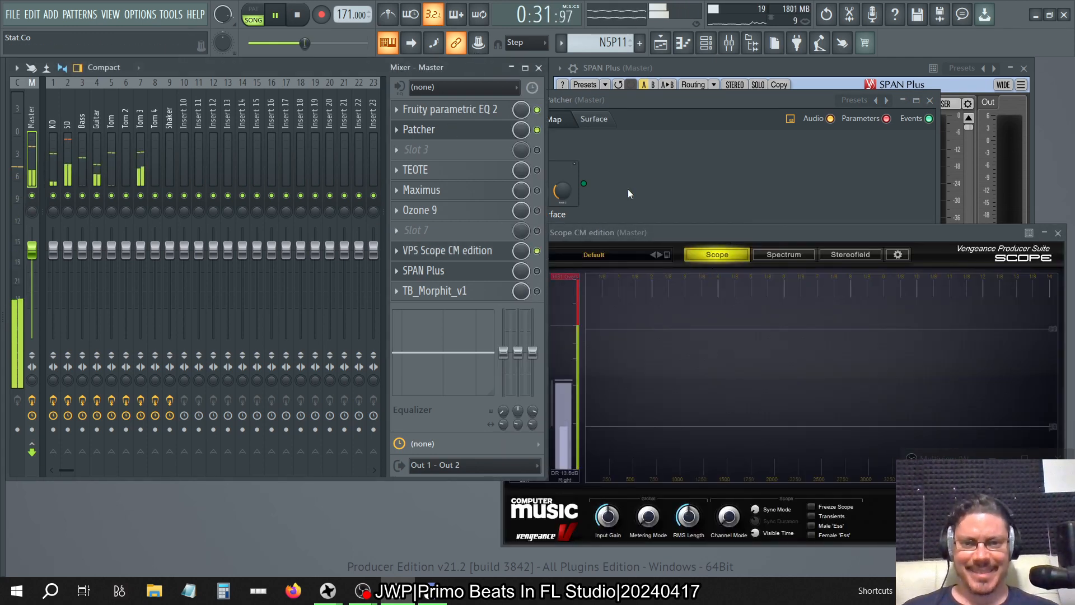
left_click_drag(680, 98, 262, 101)
- Disconnect the EQ from the compressor, add a second Fruity Parametric EQ 2, and feed the first EQ into it
left_click_drag(377, 287, 331, 237)
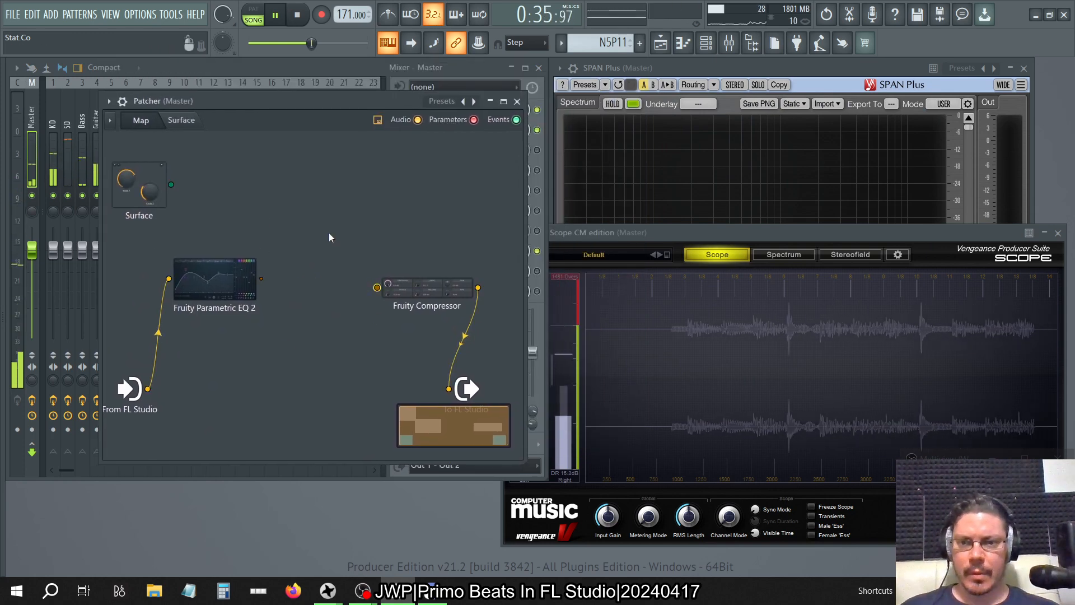
right_click(330, 235)
mouse_move(361, 253)
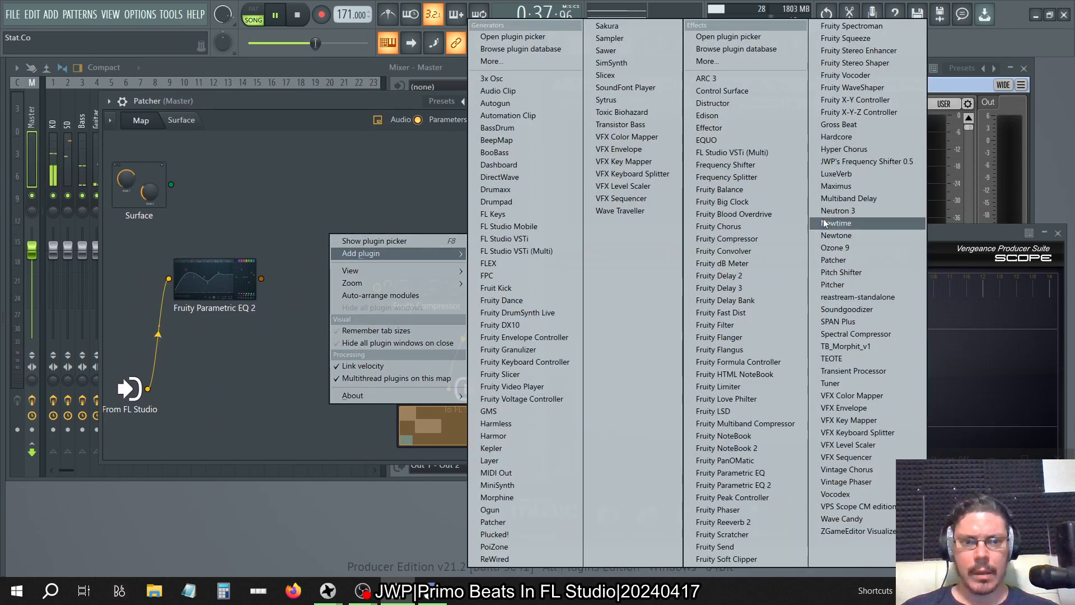
left_click(765, 485)
left_click_drag(292, 243, 252, 294)
left_click(259, 300)
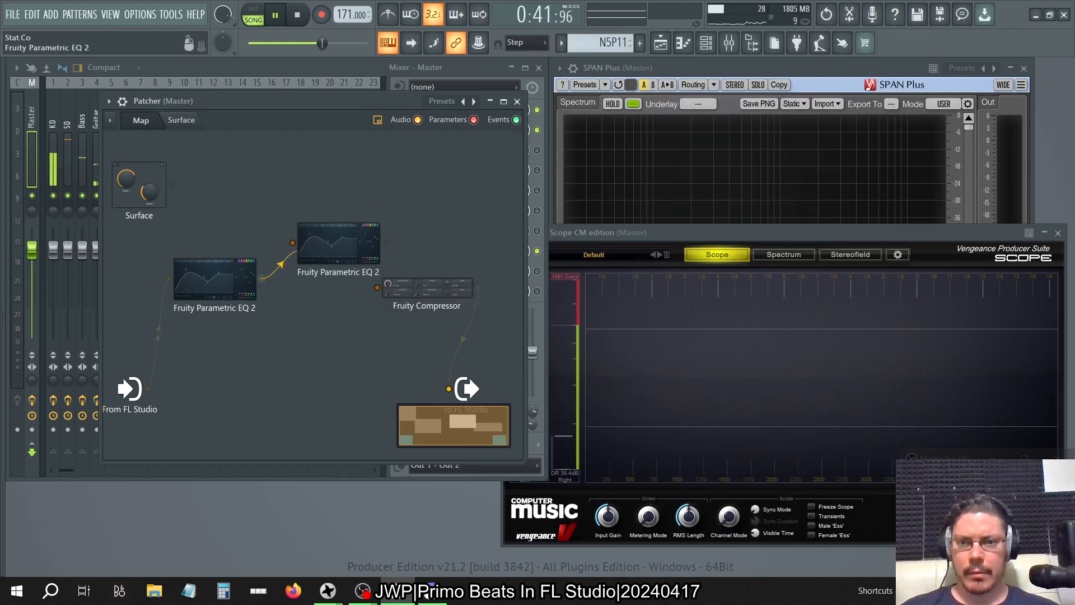
left_click_drag(339, 245, 296, 204)
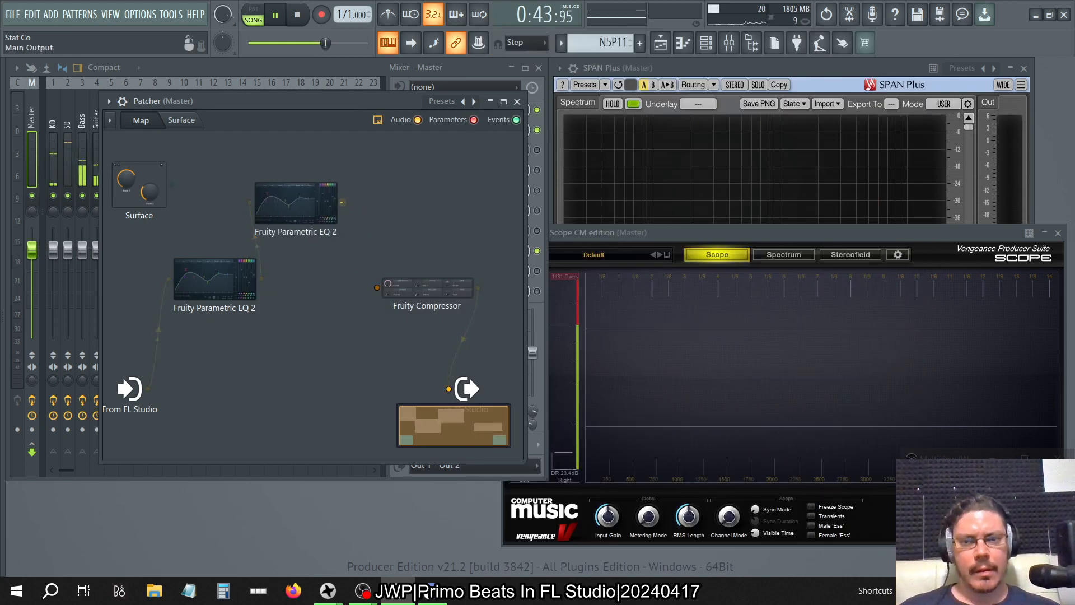
- Set the second EQ's main level to 18.0 dB and route its output into Fruity Compressor
double_click(296, 205)
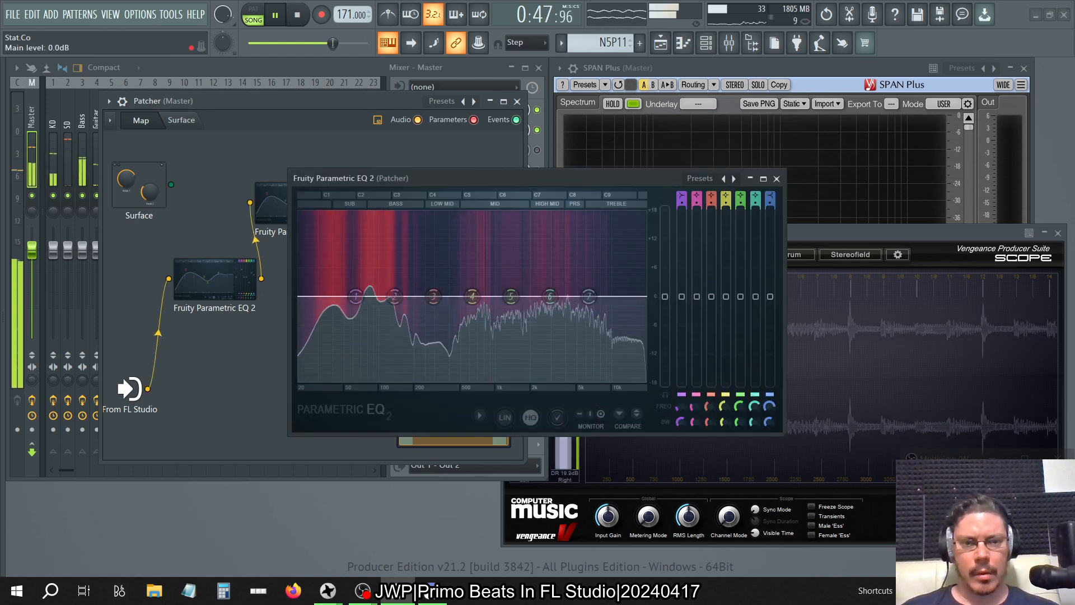
left_click_drag(664, 297, 664, 211)
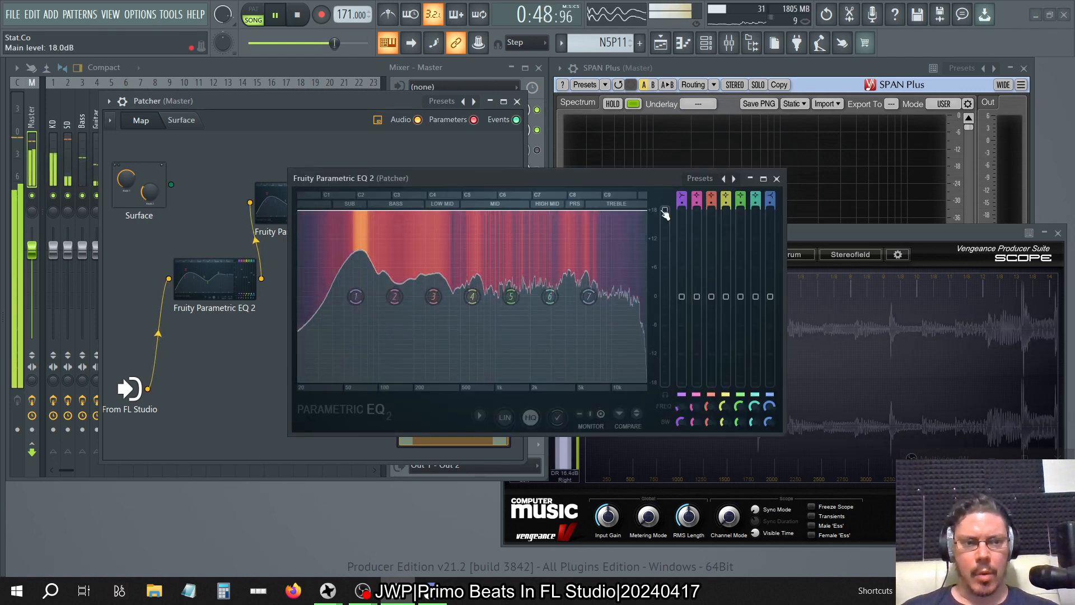
left_click(776, 179)
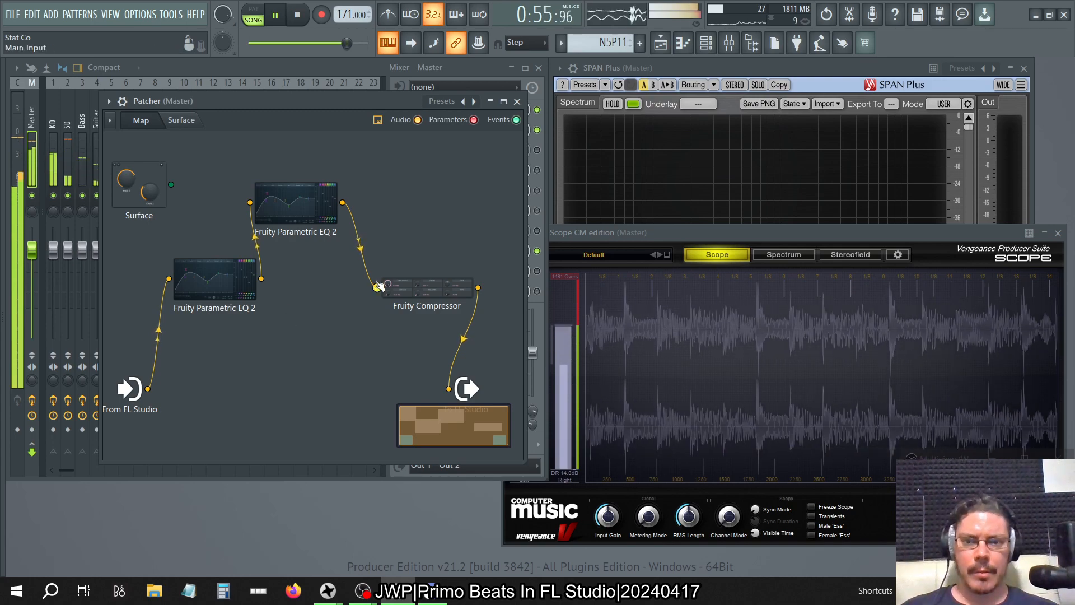
- Insert a third Fruity Parametric EQ 2 between the second EQ and Fruity Compressor
right_click(342, 202)
right_click(410, 197)
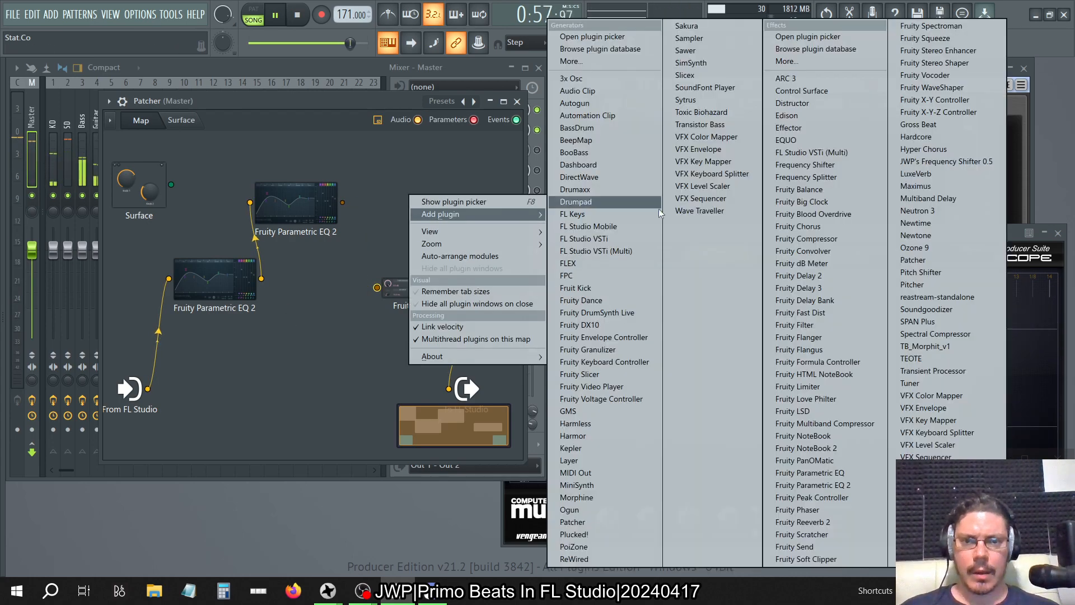
mouse_move(442, 214)
left_click(825, 487)
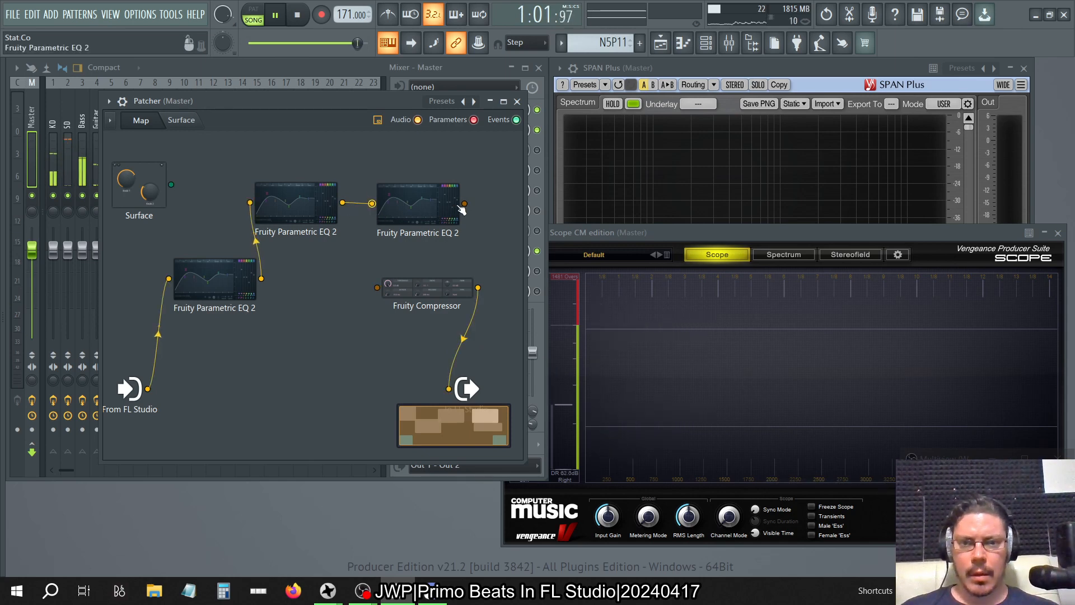
left_click_drag(383, 282, 378, 287)
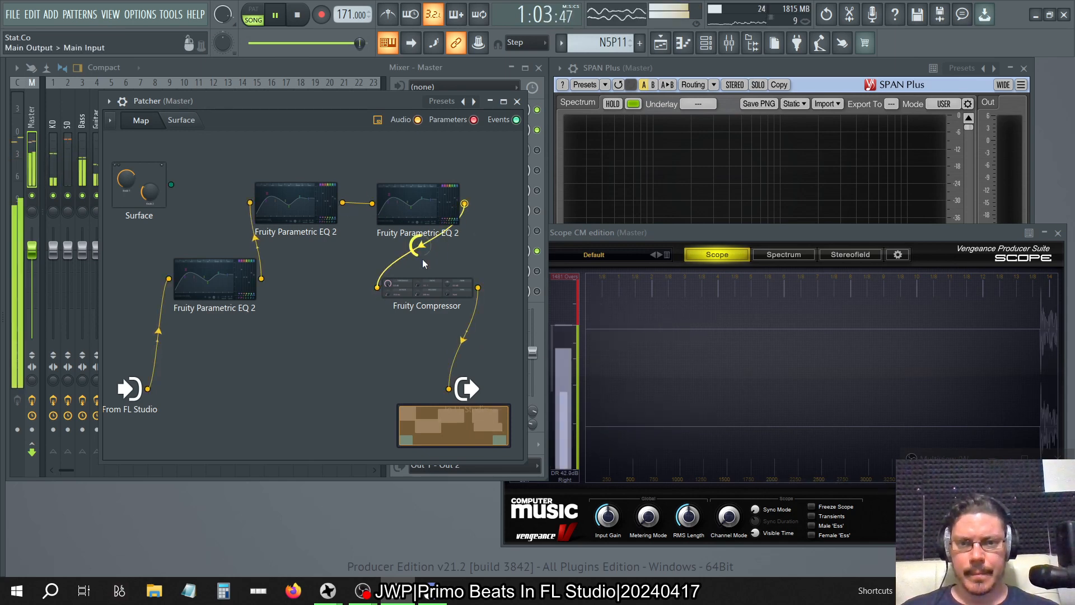
- Set the third EQ's main level to 18.0 dB, listen to the result, and stop playback
double_click(427, 216)
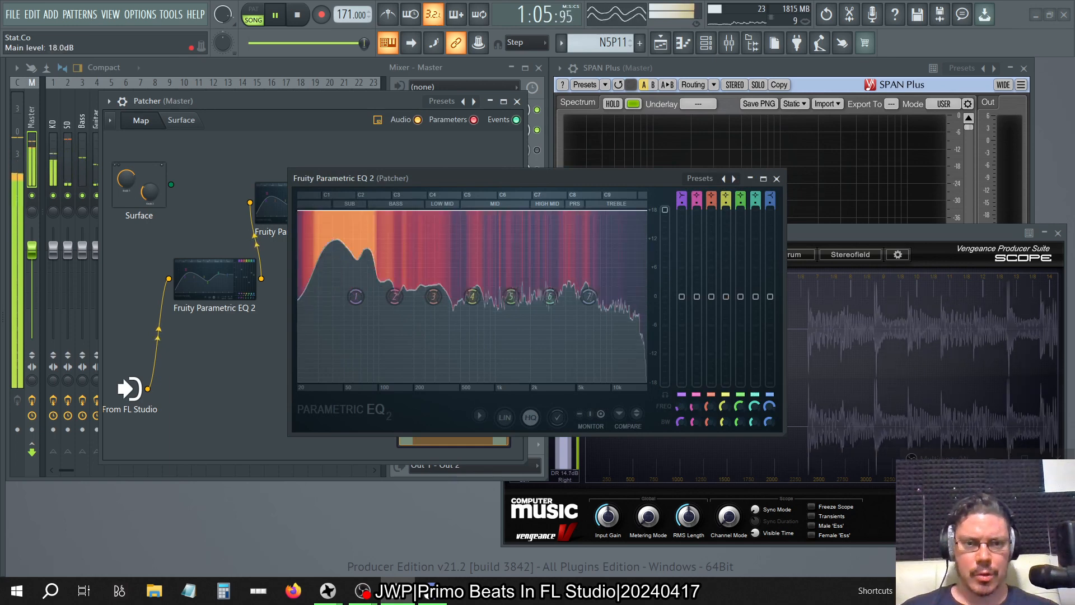
left_click(776, 179)
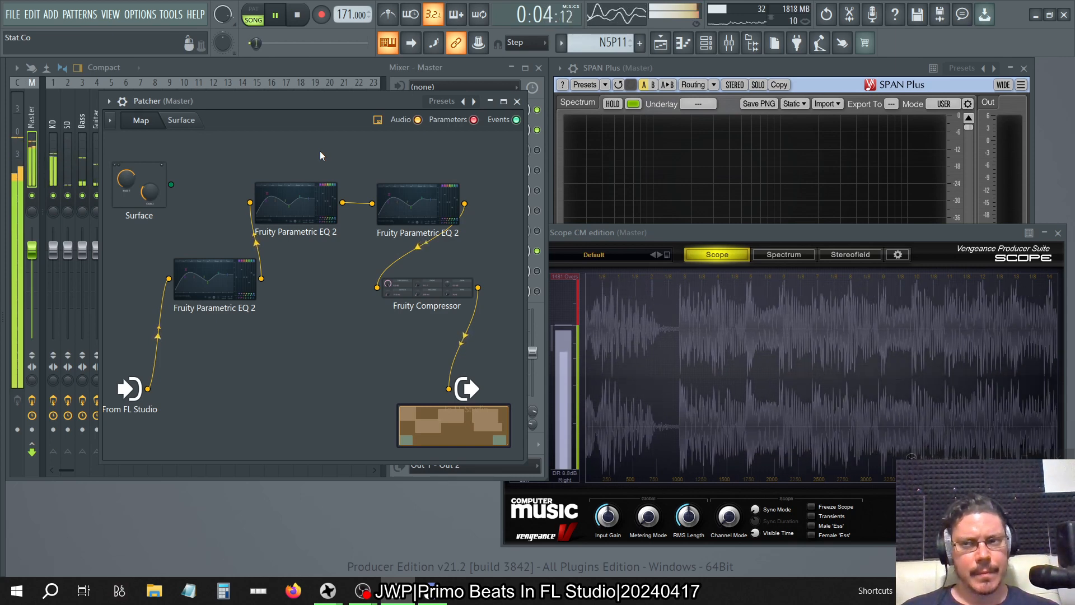
key("space")
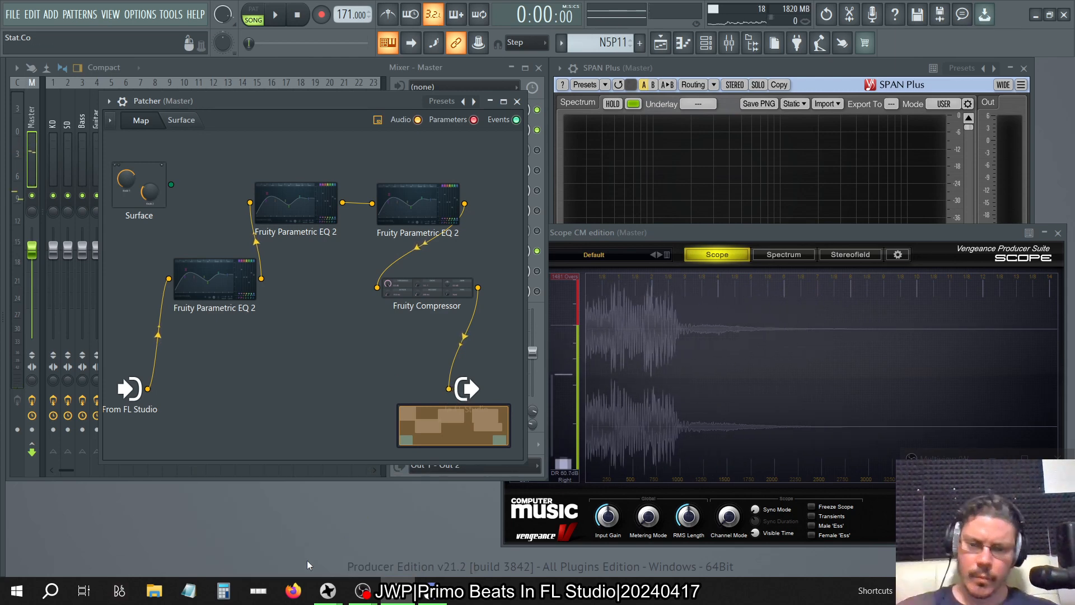
- Launch another FL Studio instance and load the recent project Sinith_33-2023.zip
right_click(395, 599)
left_click(376, 515)
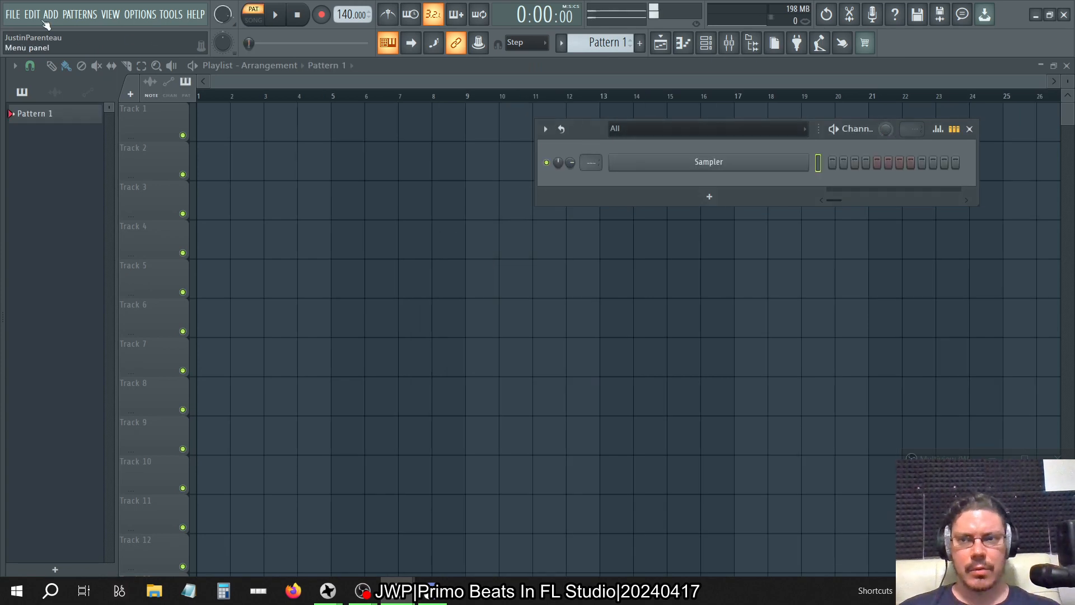
left_click(13, 17)
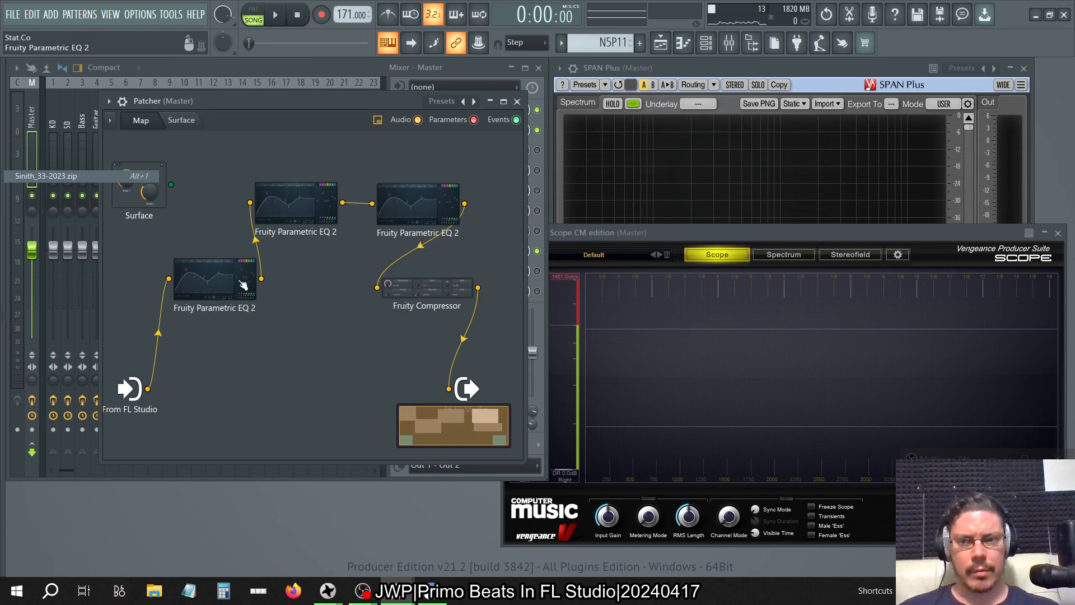
left_click_drag(241, 281, 240, 284)
left_click_drag(319, 202, 337, 246)
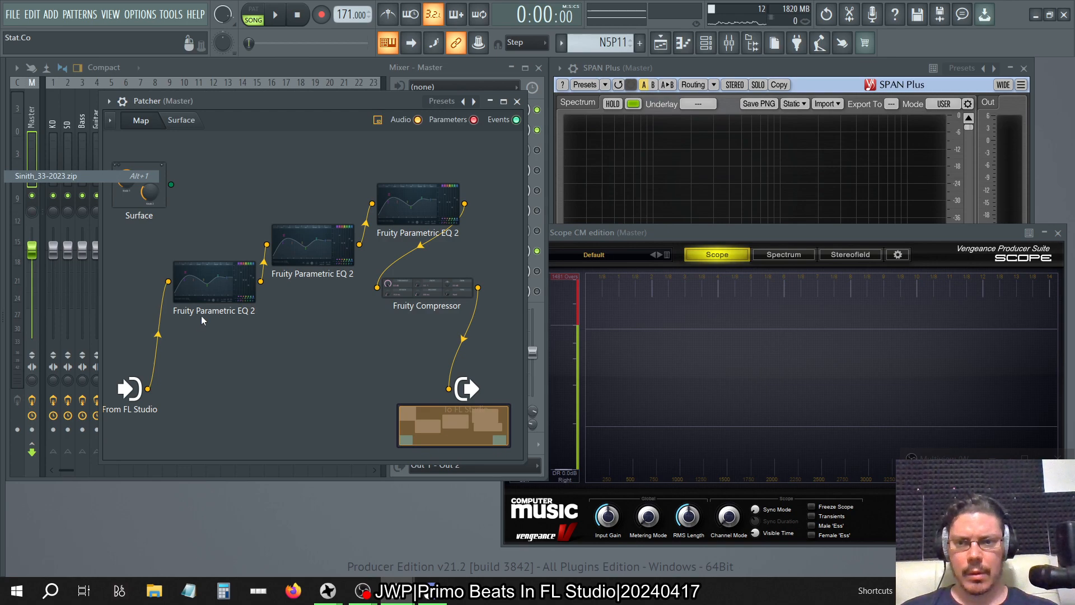
left_click_drag(215, 291, 276, 265)
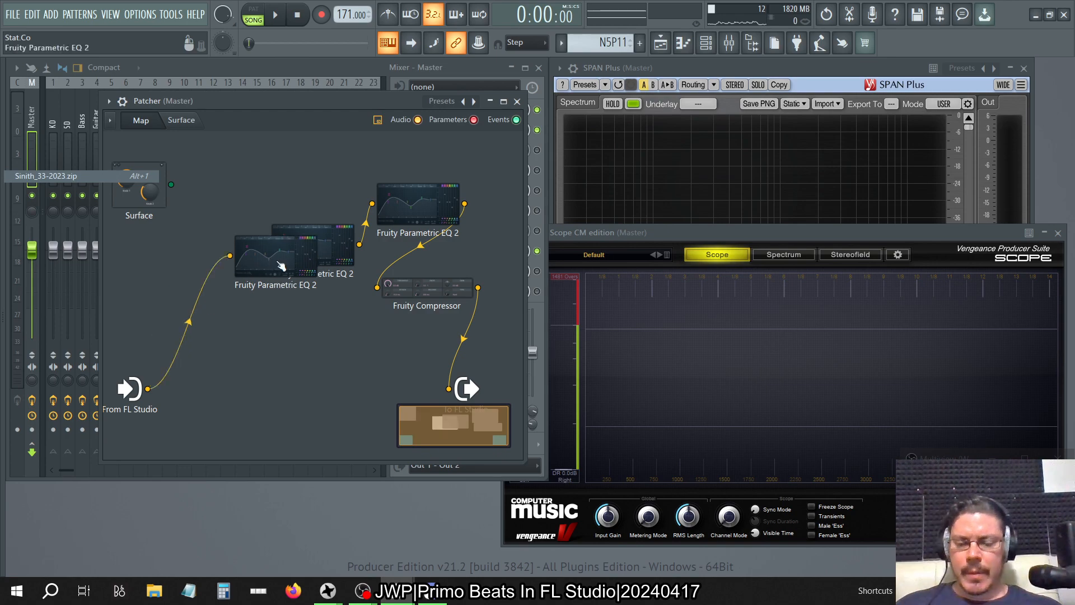
key("alt+Tab")
left_click(276, 265)
key("alt+Tab")
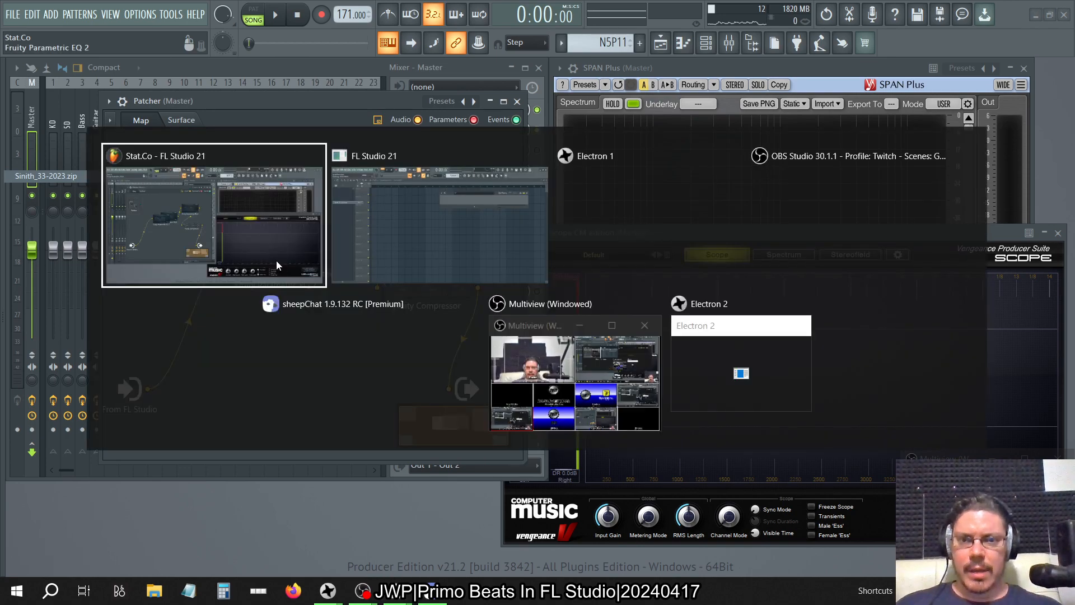
left_click(280, 265)
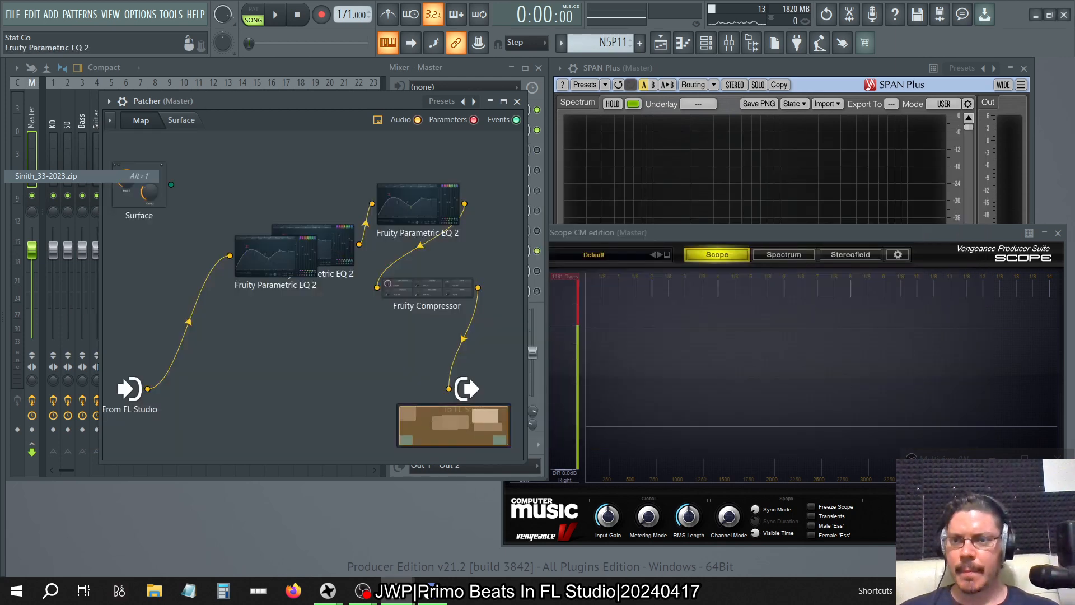
- Spread the three Fruity Parametric EQ 2 modules apart in the Stat.Co project's Patcher map
left_click_drag(287, 263, 230, 305)
left_click_drag(320, 253, 281, 202)
left_click_drag(232, 291, 215, 288)
left_click_drag(442, 199, 441, 171)
- Insert a fourth Fruity Parametric EQ 2 between the third EQ and Fruity Compressor, and test the song's playback
left_click_drag(377, 293, 422, 263)
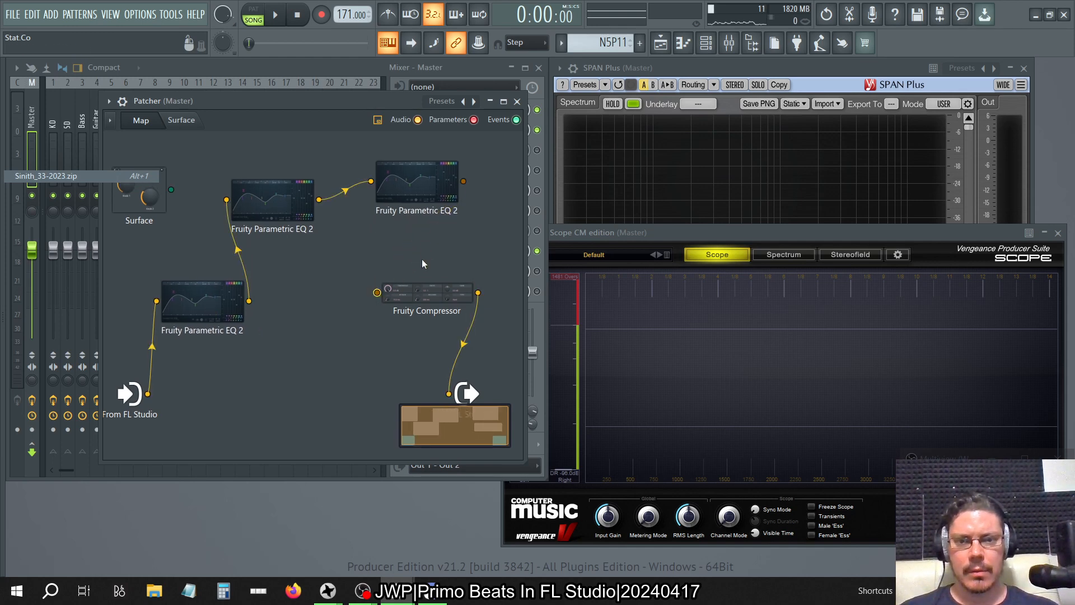
right_click(313, 321)
mouse_move(361, 337)
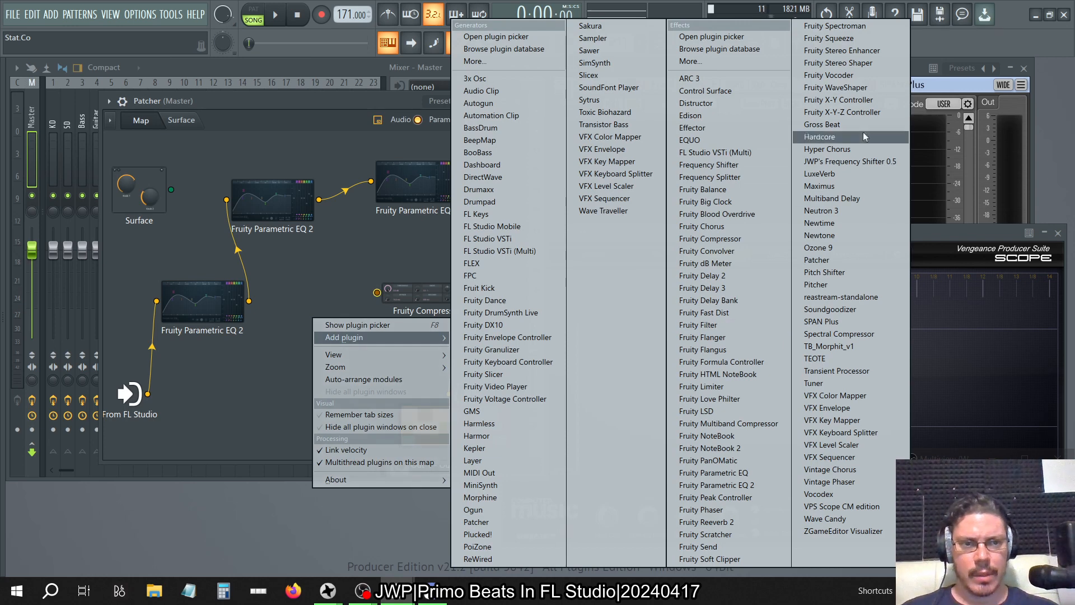
left_click(744, 485)
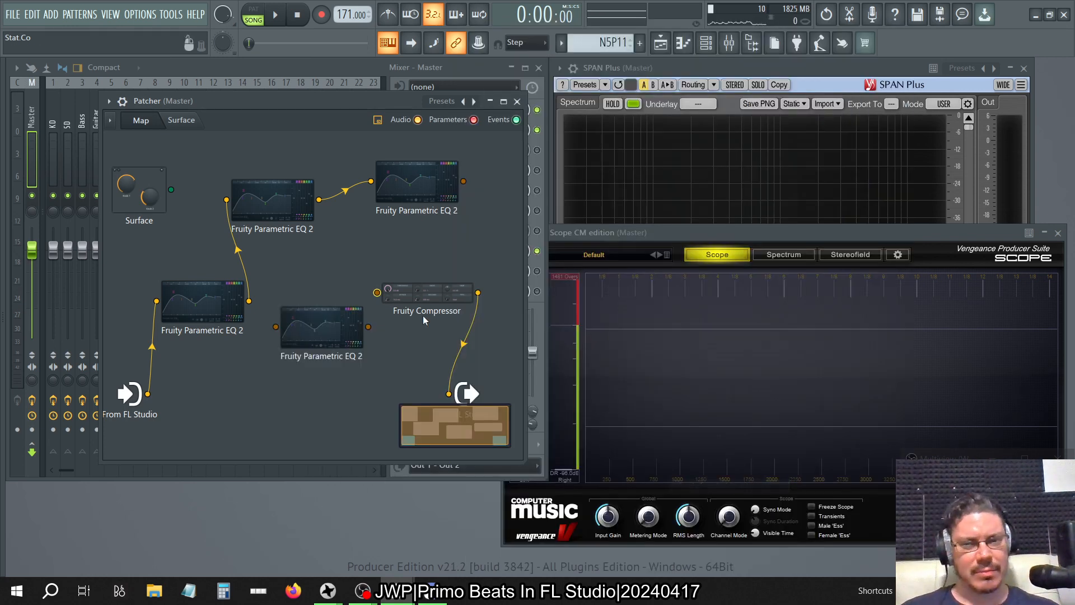
left_click_drag(276, 327, 463, 181)
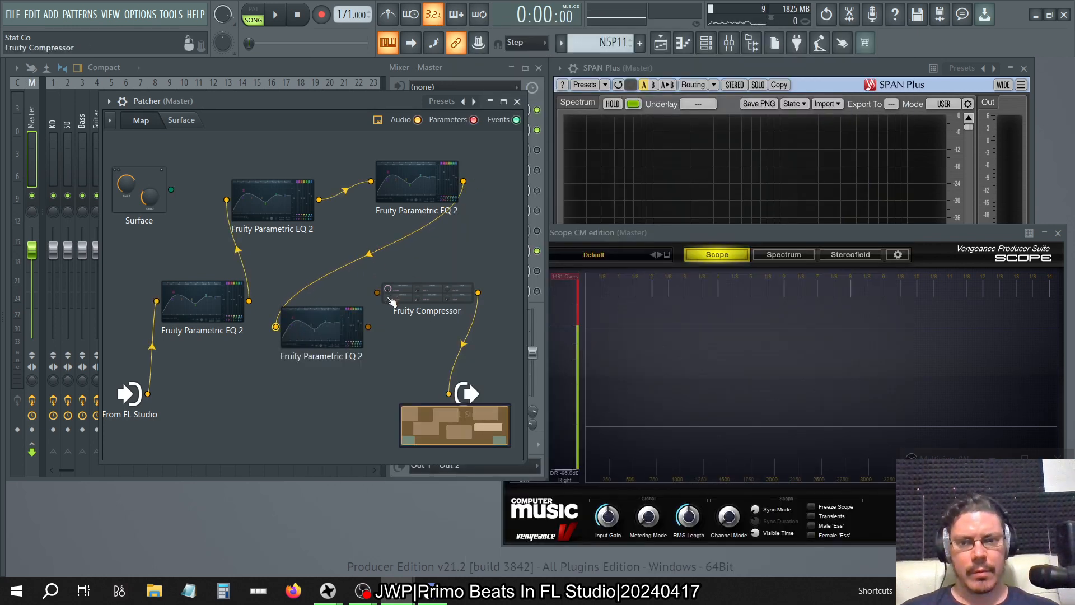
left_click_drag(376, 292, 368, 326)
key("space")
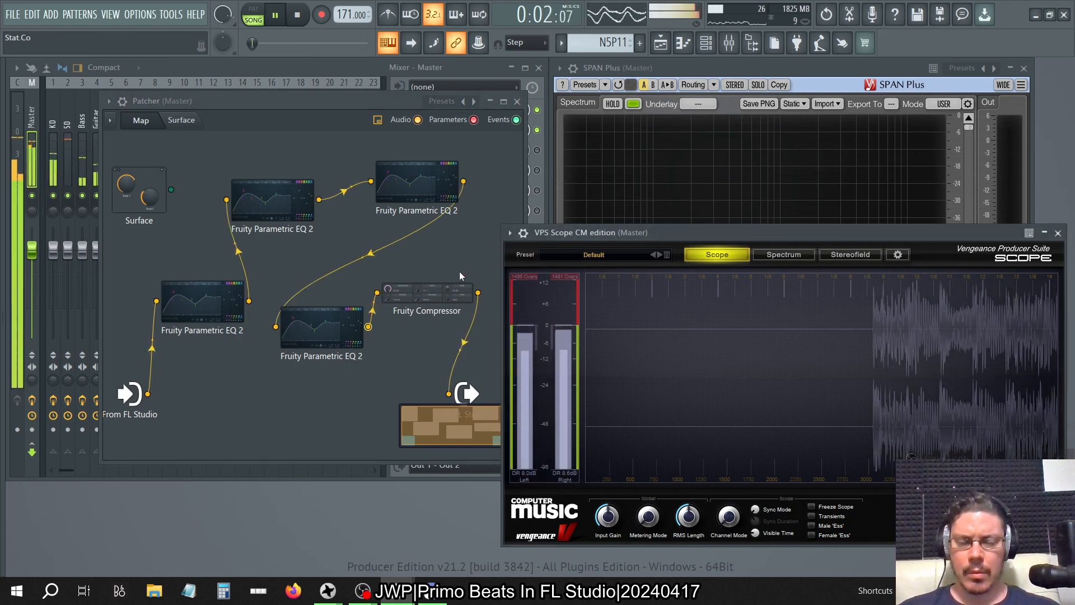
key("space")
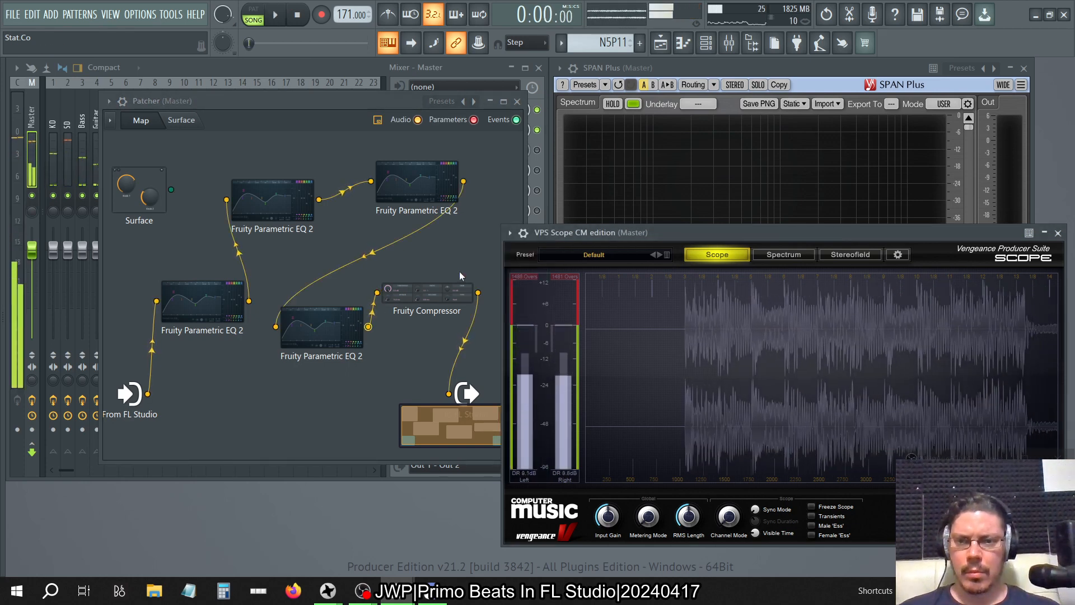
- Reroute the first EQ's output directly to Fruity Compressor, bypassing the other three EQs, and play the song
left_click_drag(226, 199, 377, 292)
key("space")
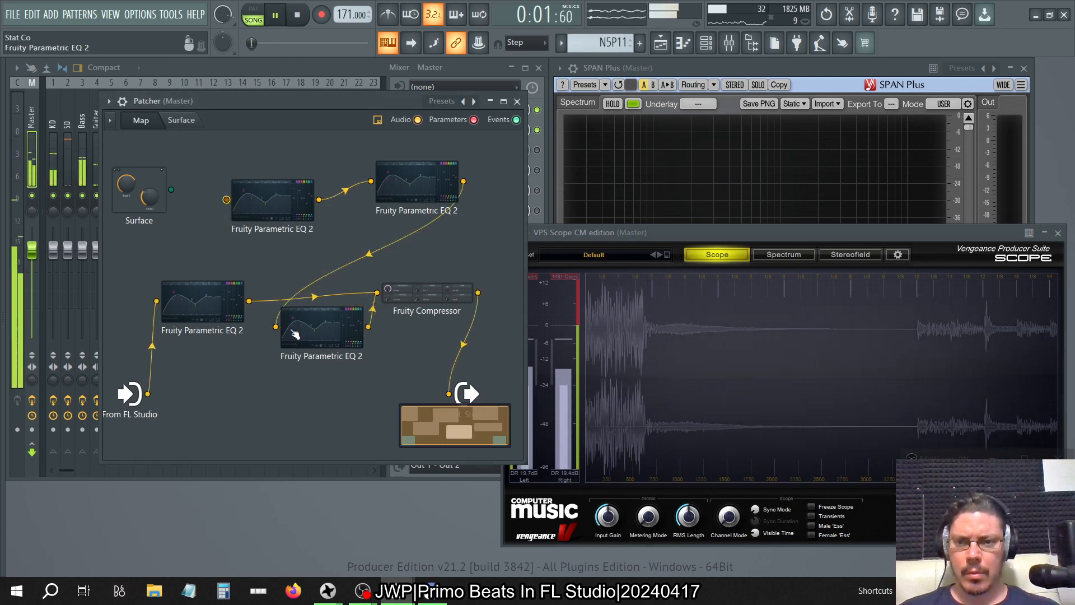
- Stop playback and reconnect the first EQ's output to the second EQ, restoring the four-EQ series chain into Fruity Compressor
key("space")
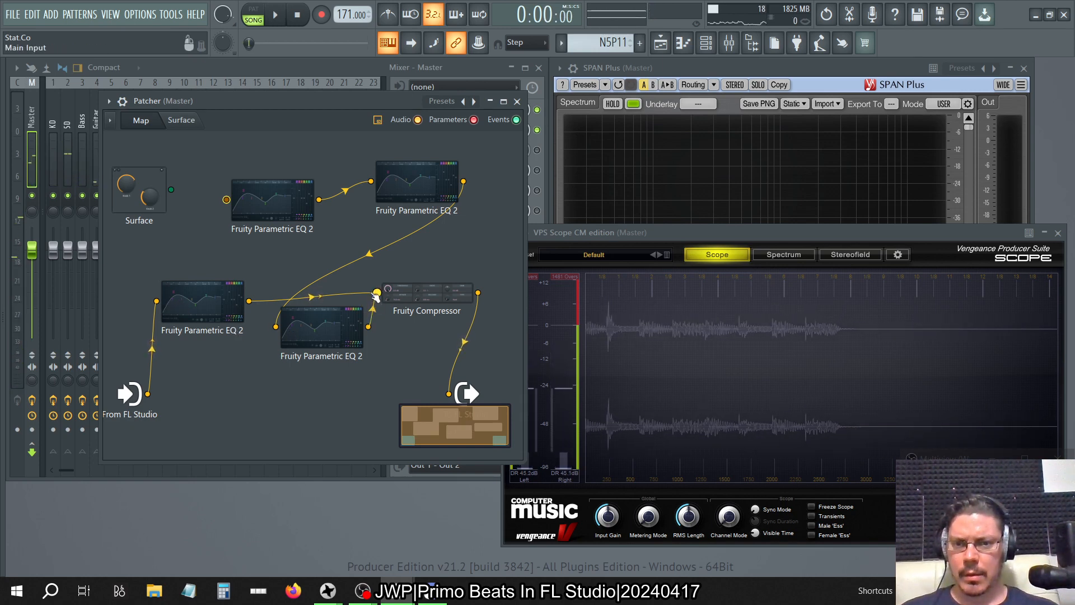
left_click_drag(376, 293, 226, 199)
left_click_drag(369, 326, 376, 293)
- Audition the song with Patcher's input wired straight to its output, and return the input connection to the first EQ
left_click_drag(146, 393, 448, 393)
key("space")
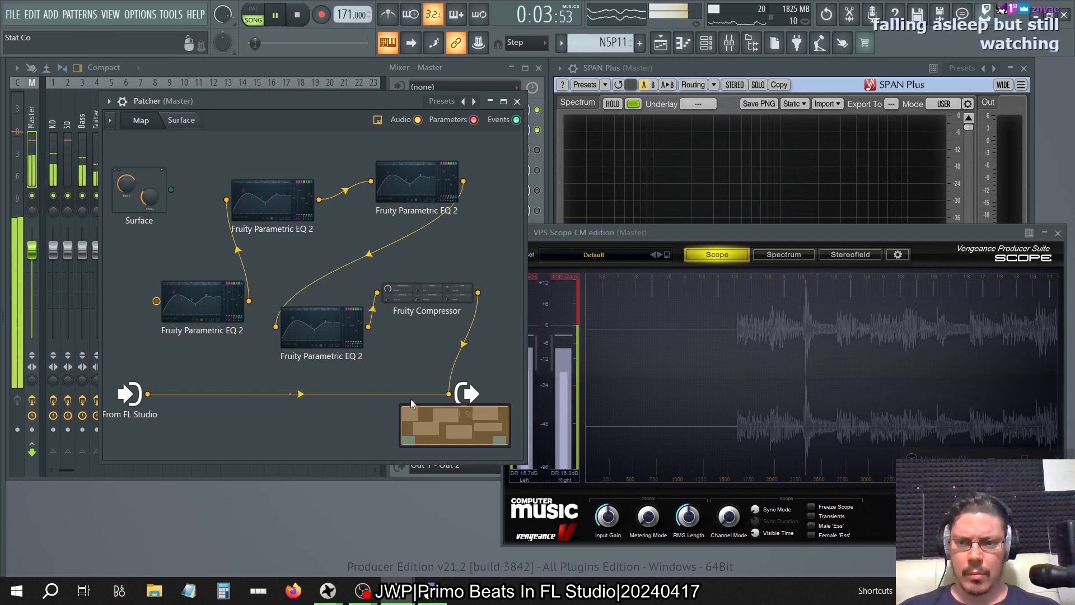
key("space")
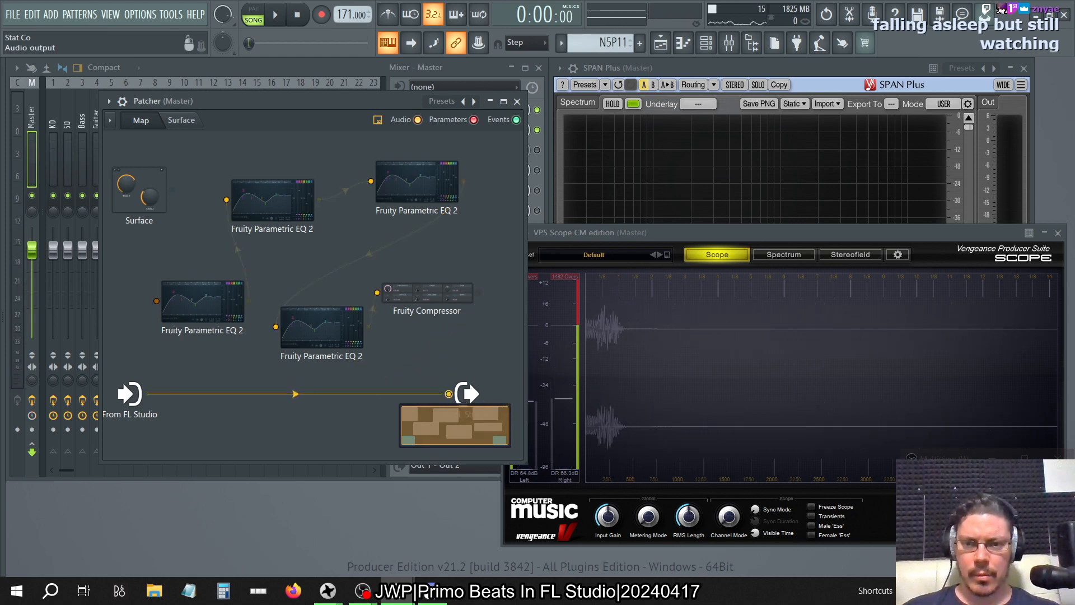
left_click_drag(449, 394, 156, 301)
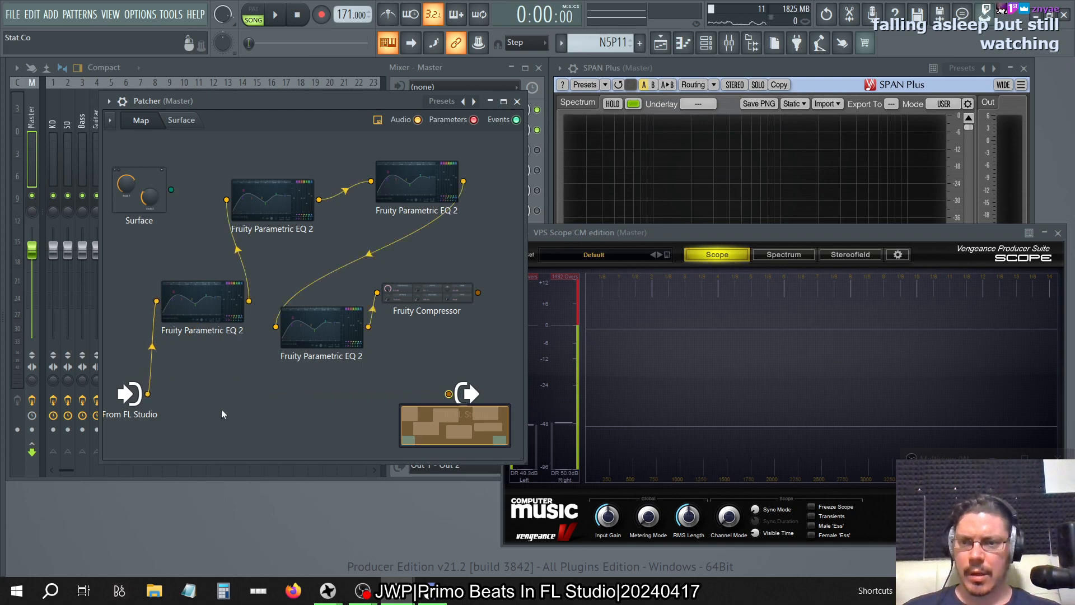
- Switch to the Sinith project and open the Patcher loaded on its Master track
key("alt+Tab")
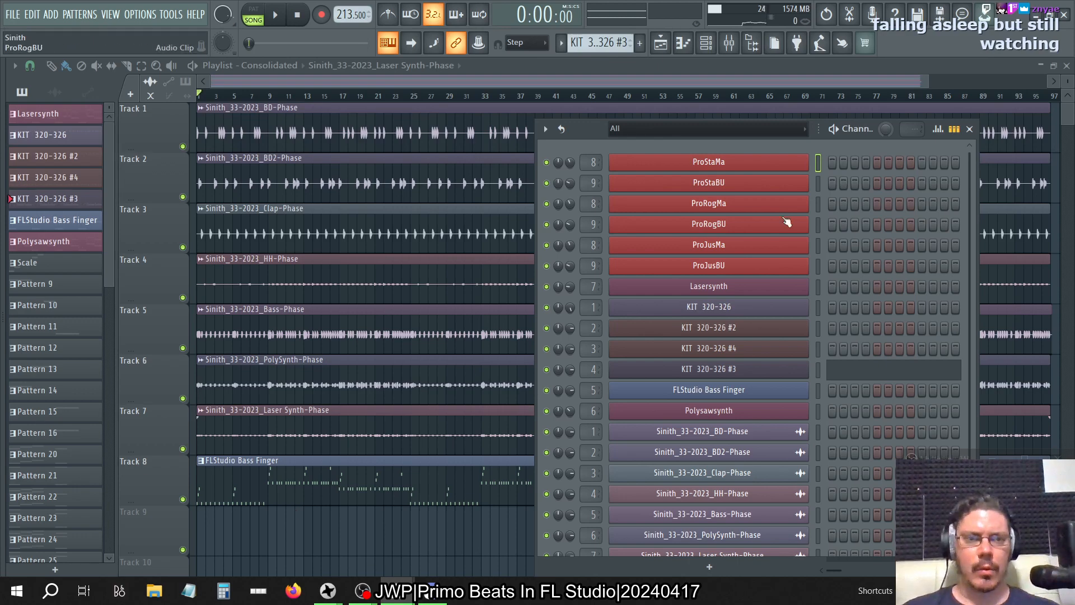
left_click(729, 43)
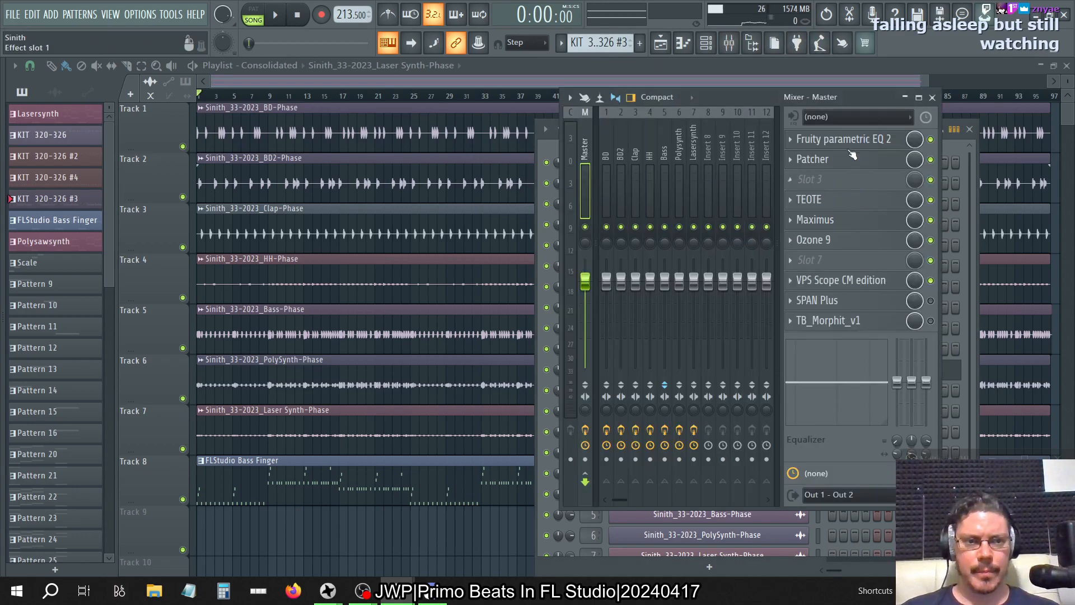
left_click(827, 161)
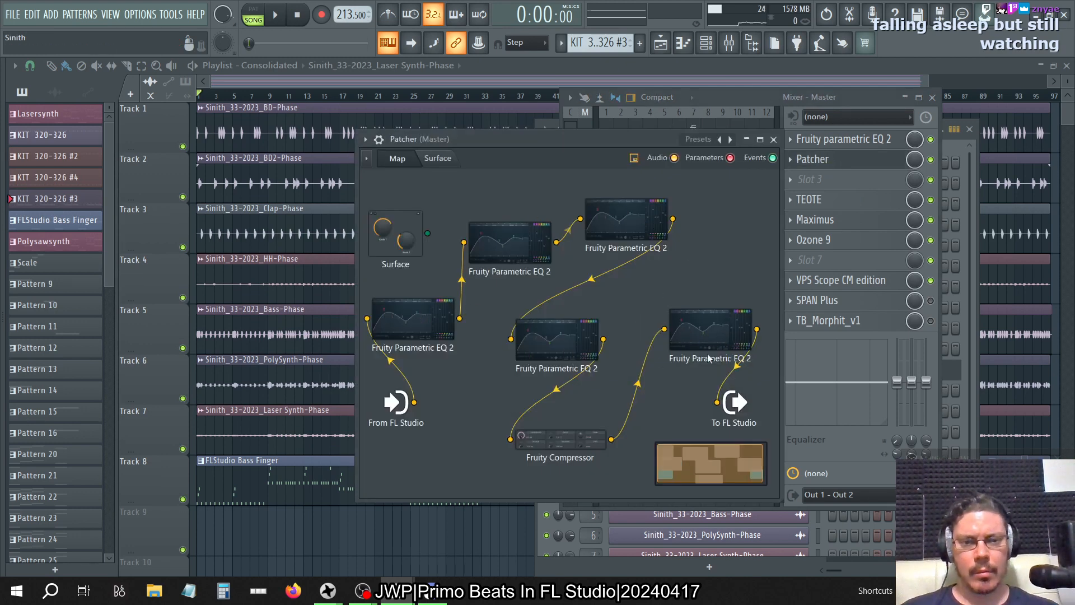
- Examine the main level settings of the Fruity Parametric EQ 2 modules before and after Fruity Compressor in the Sinith Patcher
left_click(707, 335)
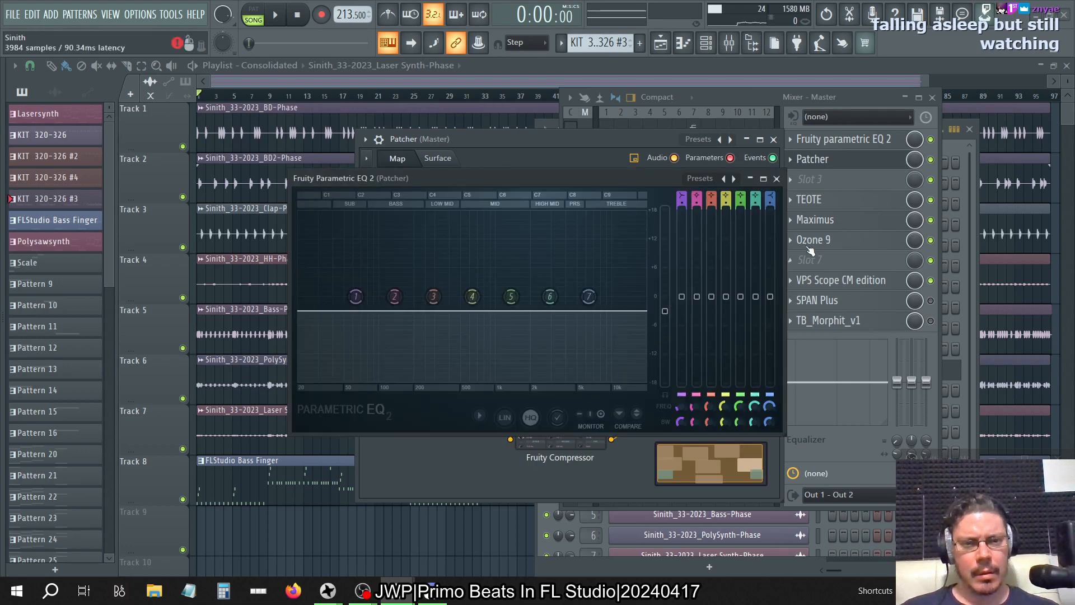
left_click(776, 178)
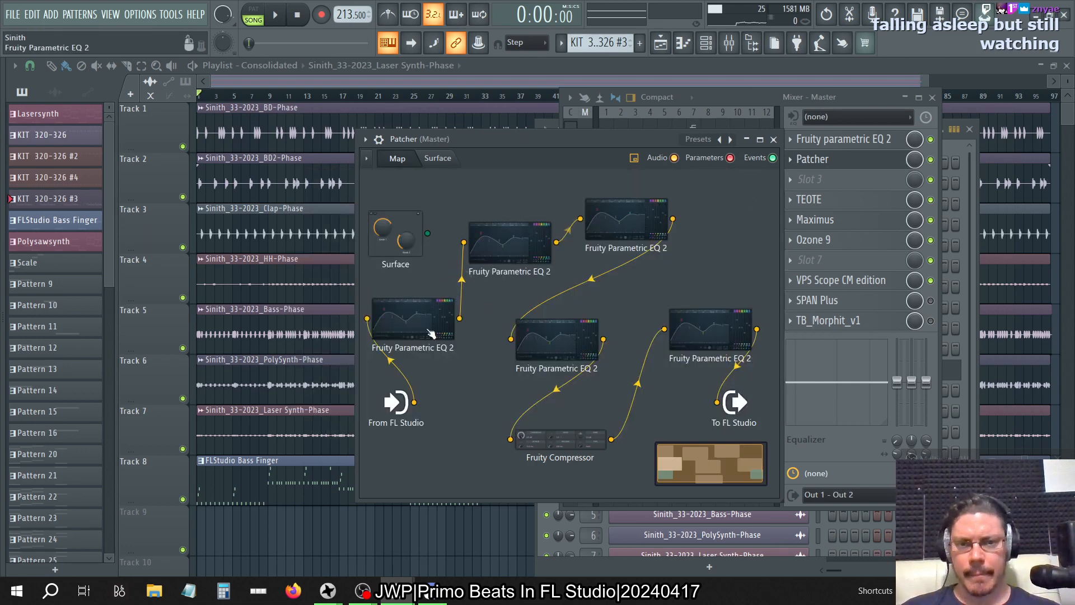
left_click(442, 312)
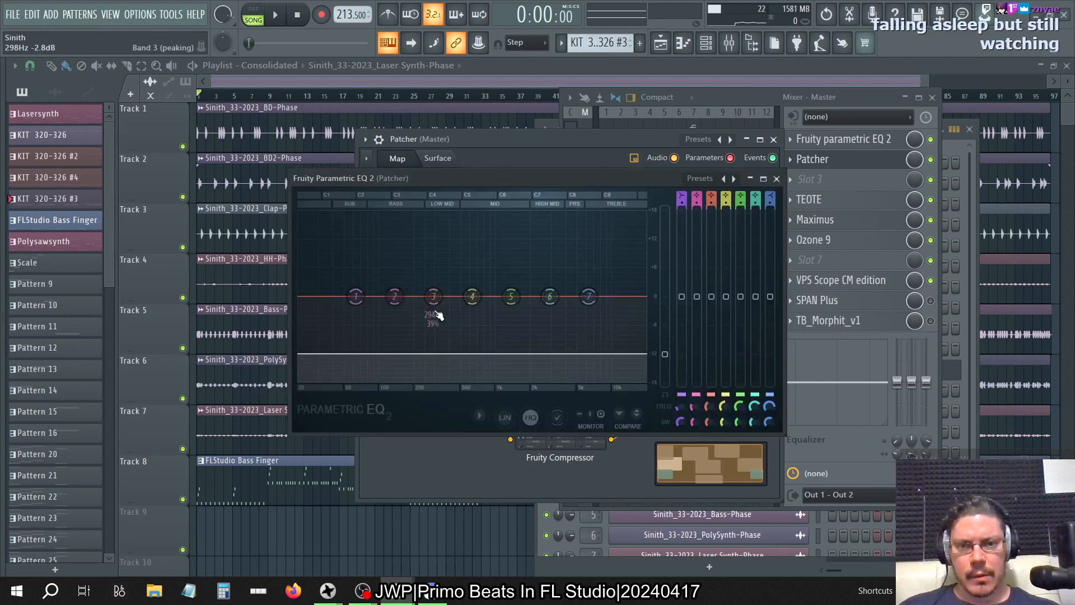
left_click(777, 178)
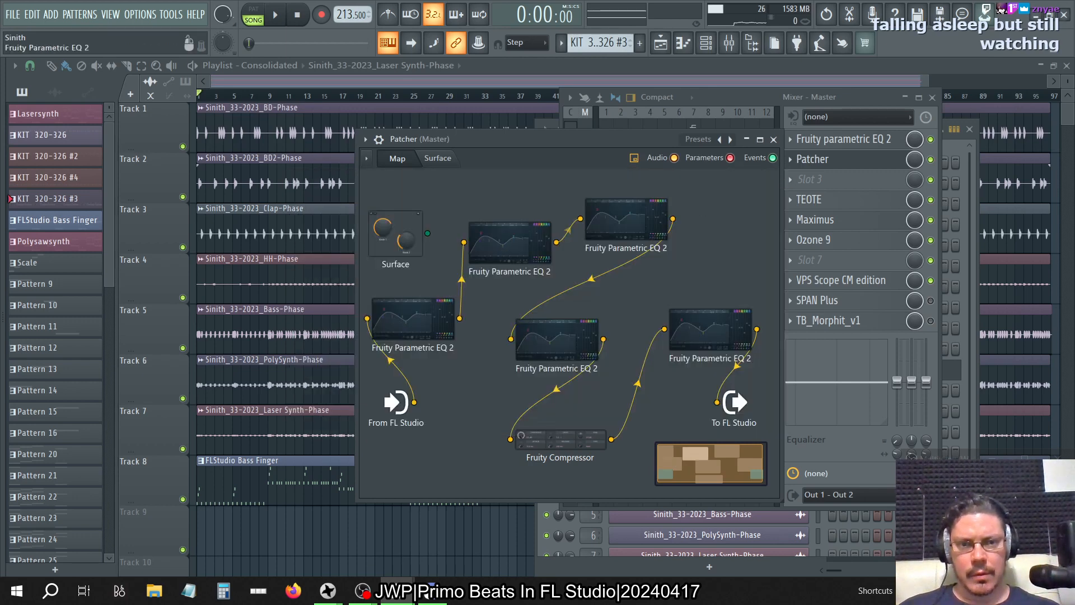
left_click(505, 240)
left_click(776, 178)
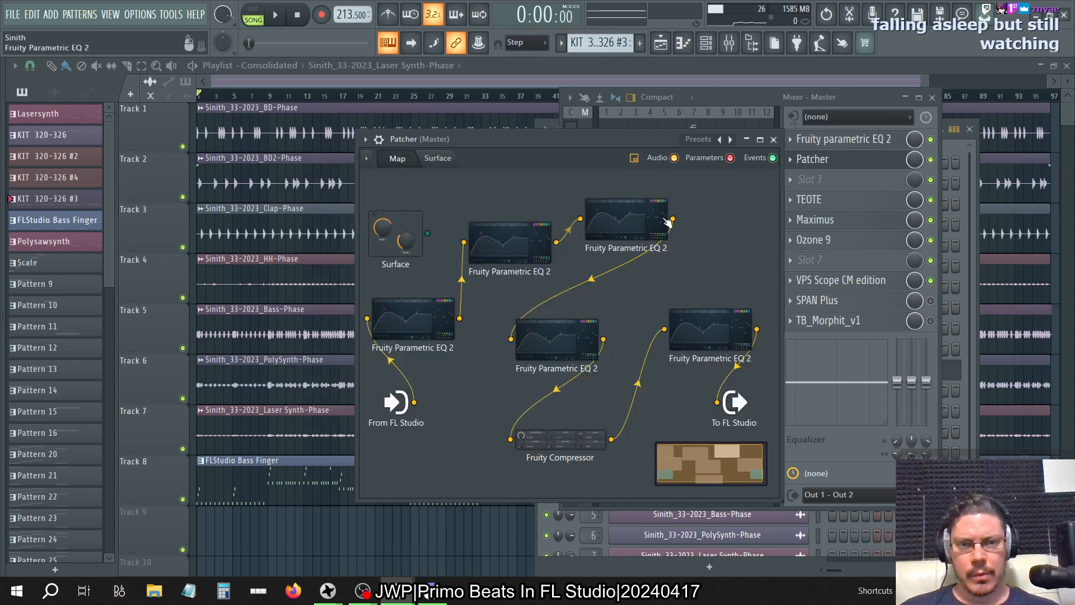
left_click(598, 233)
left_click(776, 178)
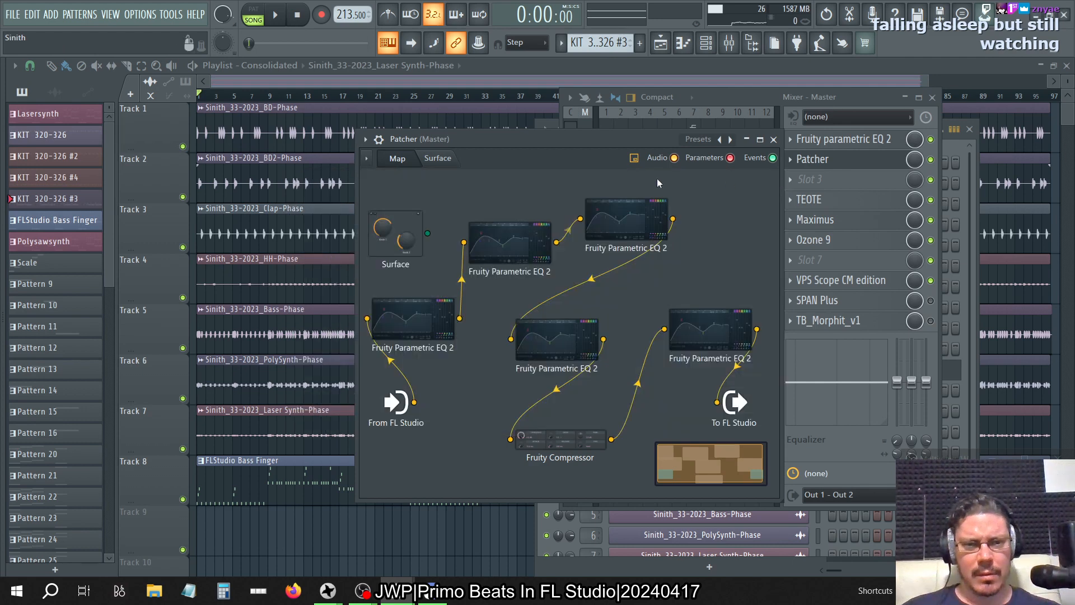
left_click(582, 335)
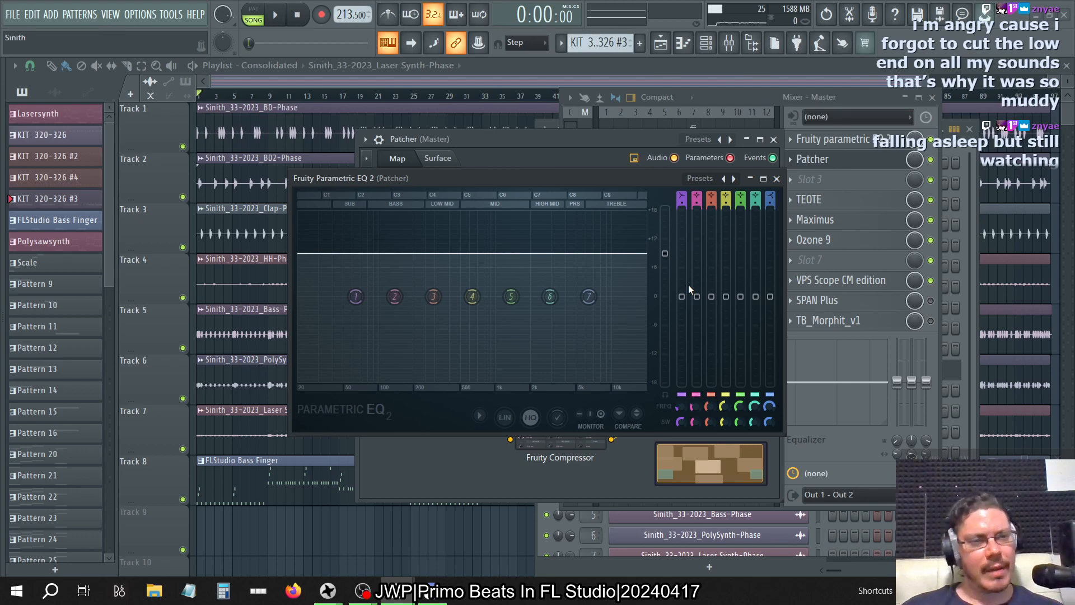
left_click(776, 178)
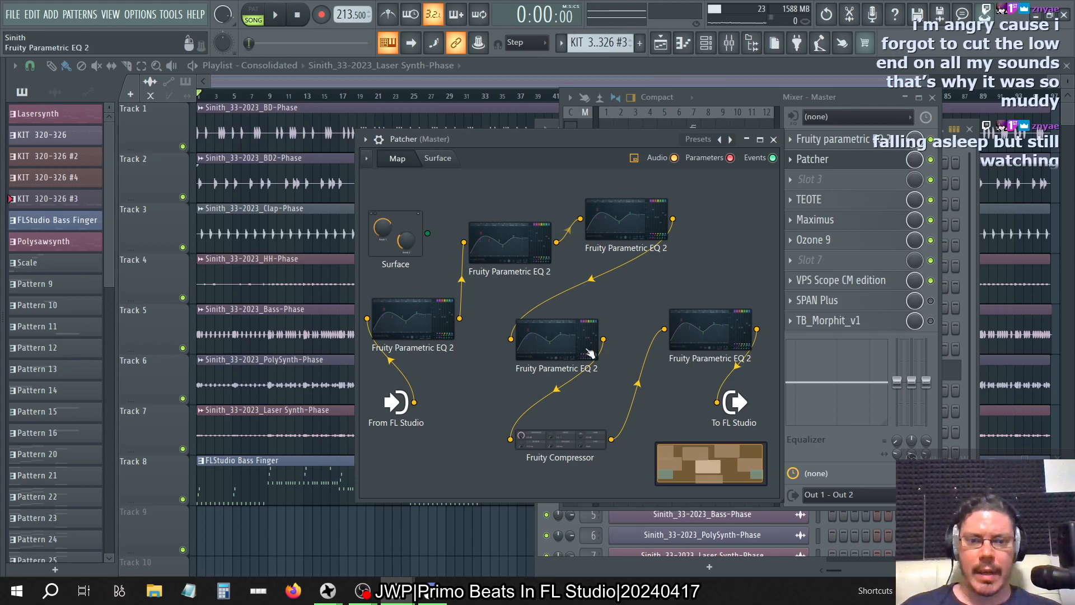
left_click(554, 342)
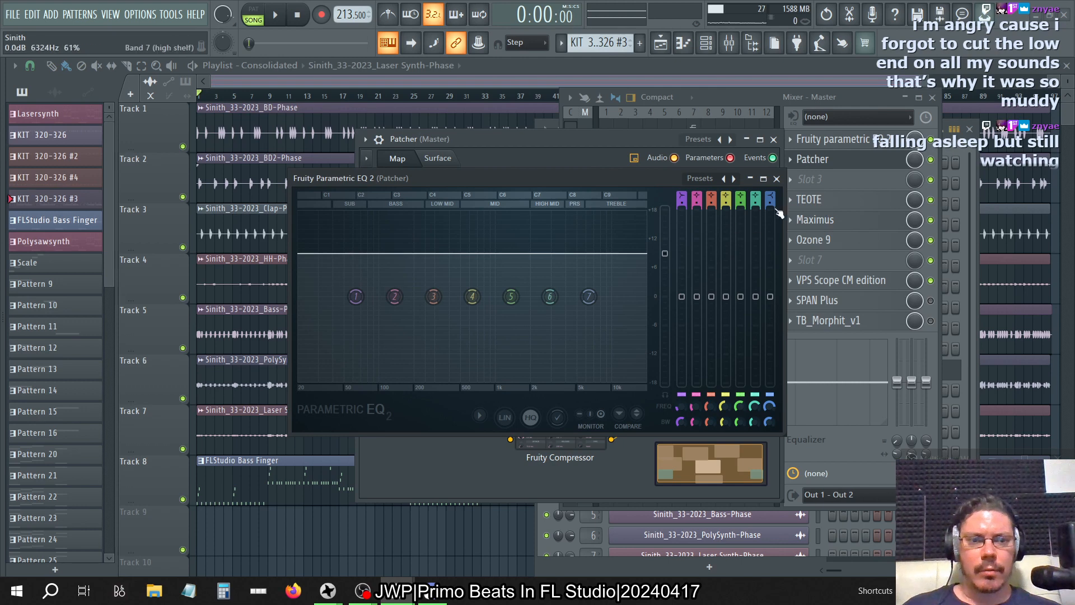
left_click(776, 179)
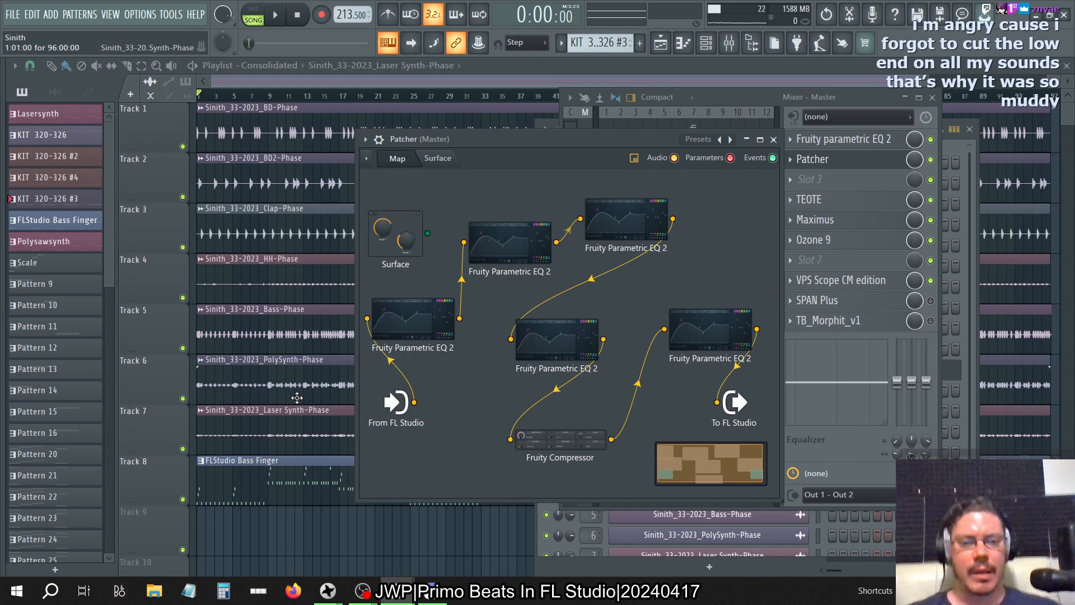
- Launch another FL Studio 21 instance with a blank default project
mouse_move(393, 597)
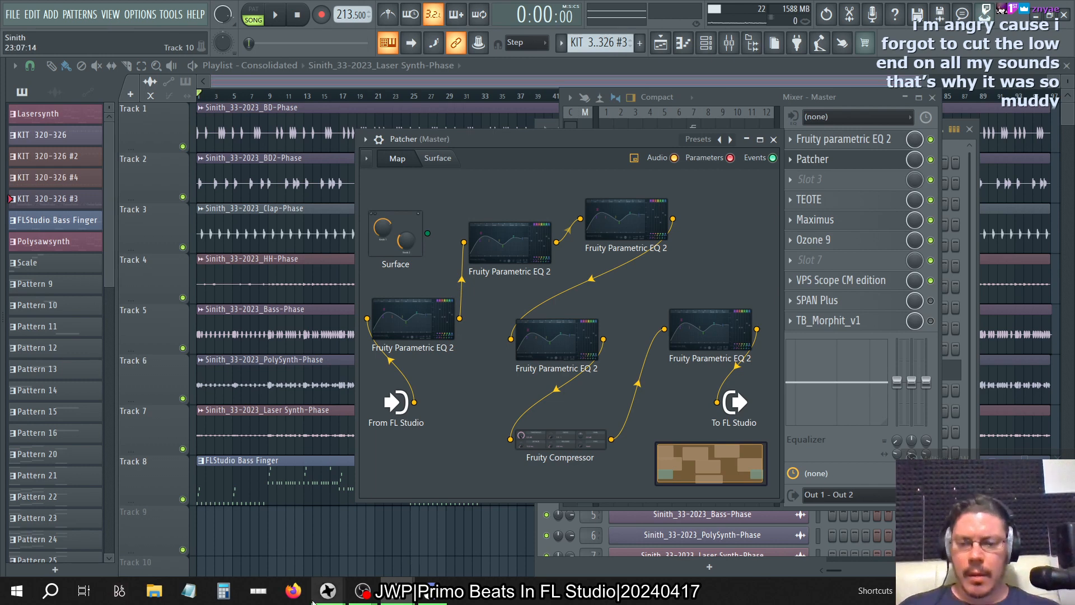
mouse_move(394, 598)
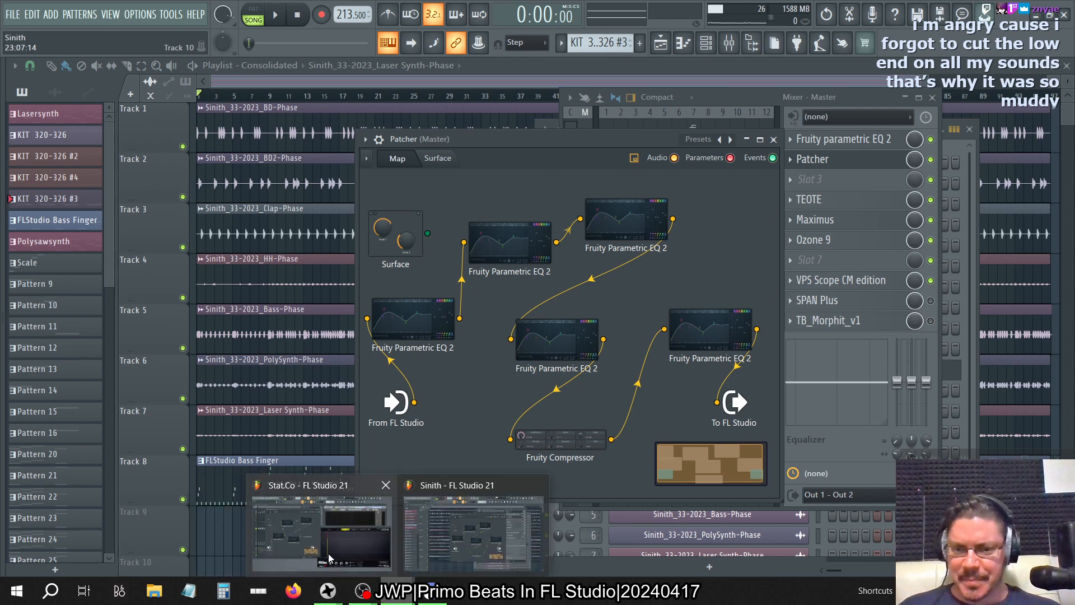
right_click(396, 600)
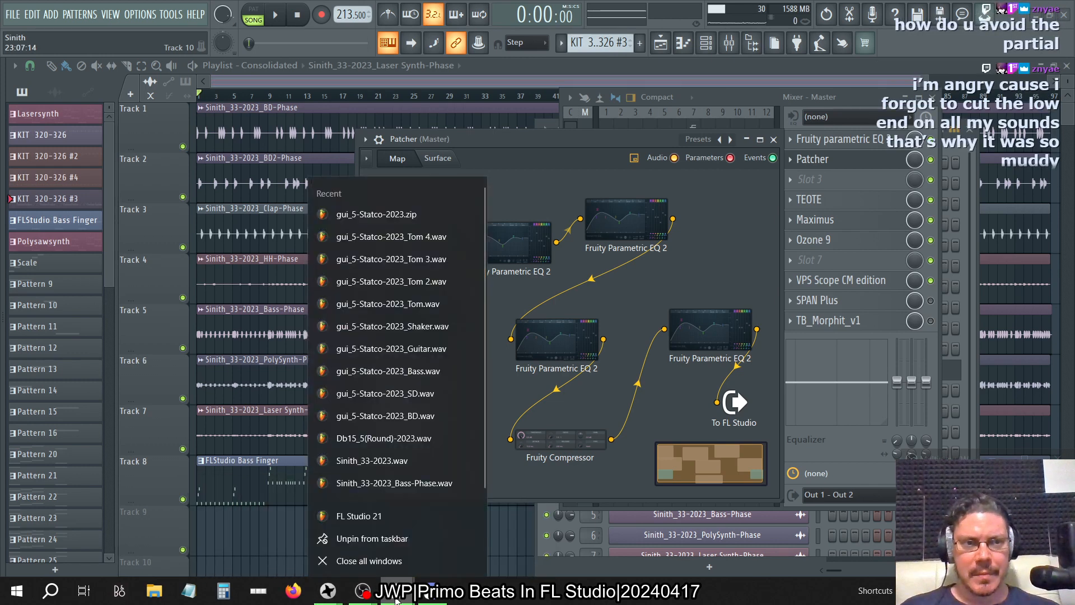
left_click(372, 516)
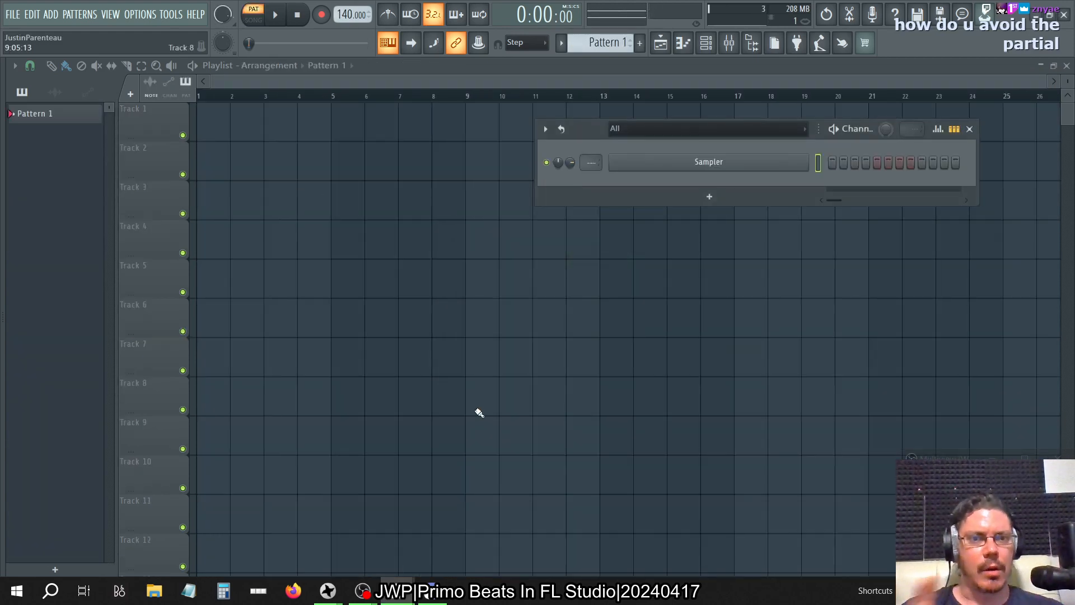
- Replace the default Sampler channel with Ogun and place its plugin window clear of the channel rack
right_click(683, 165)
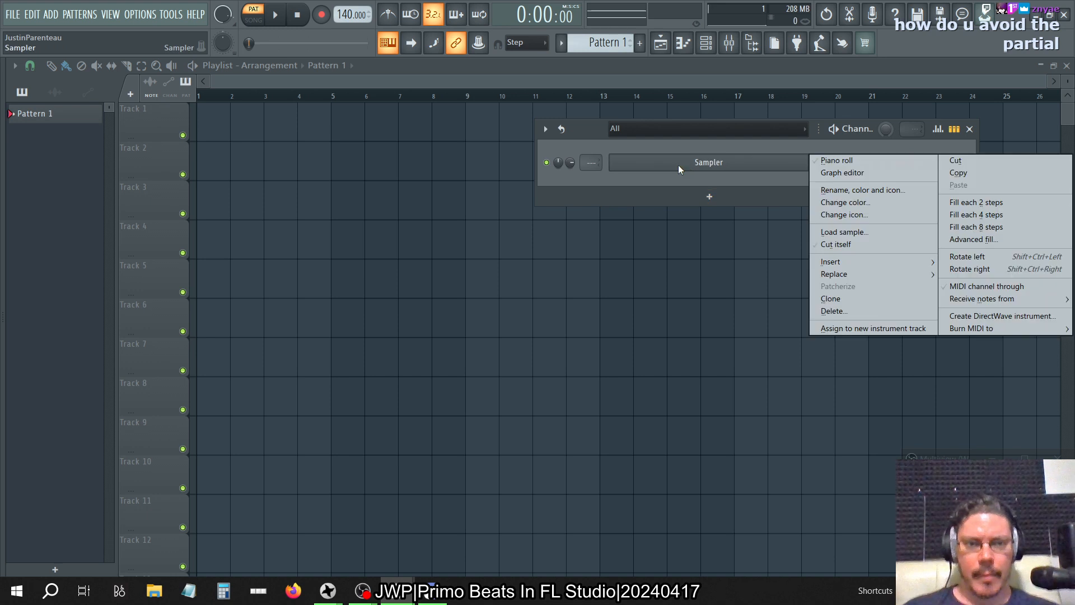
mouse_move(860, 277)
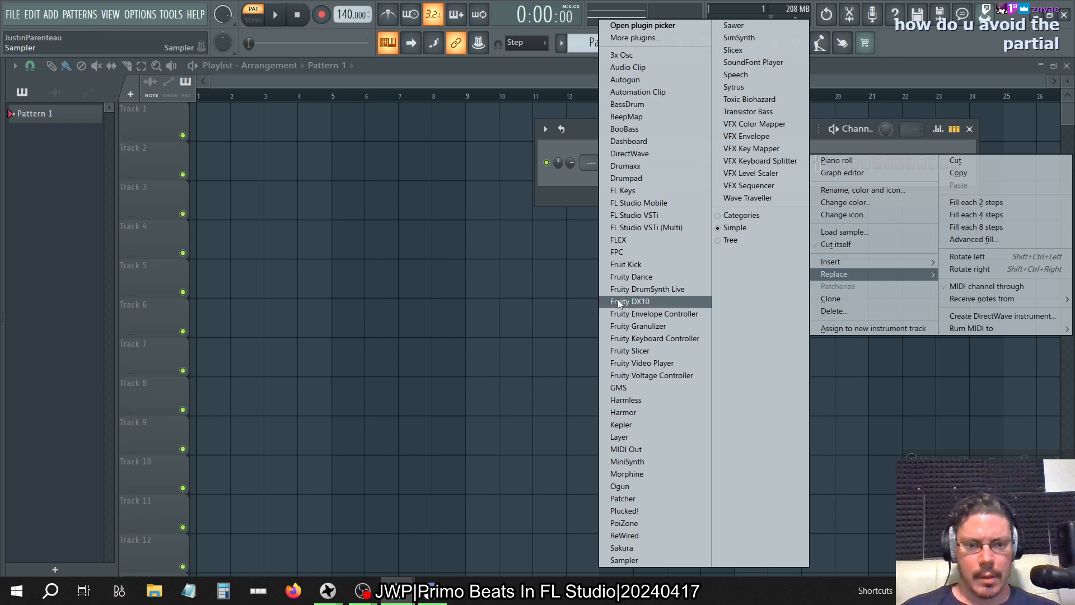
left_click(632, 486)
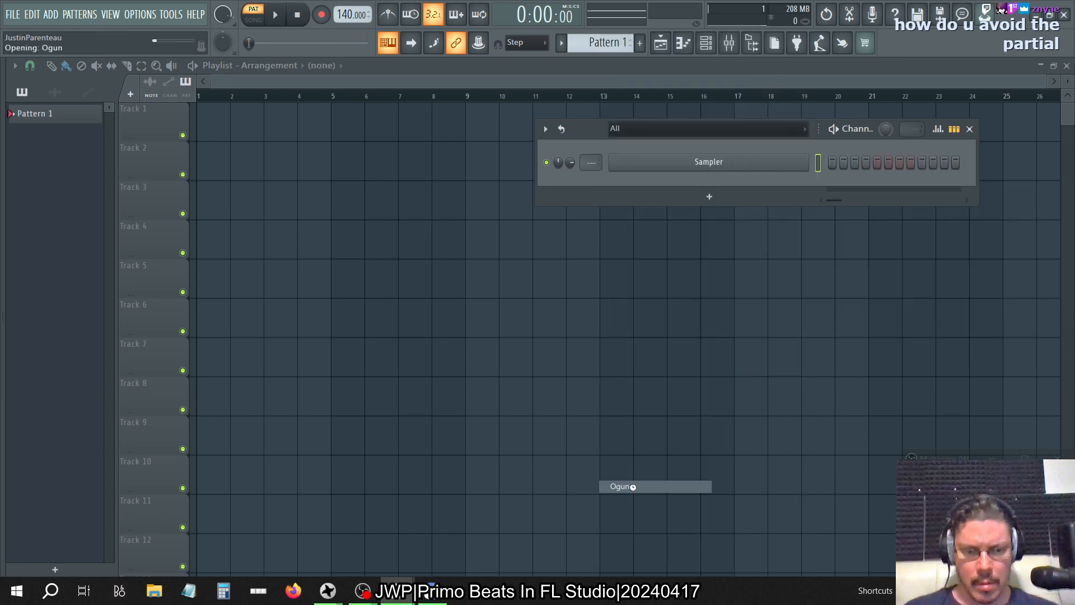
left_click_drag(399, 261, 518, 119)
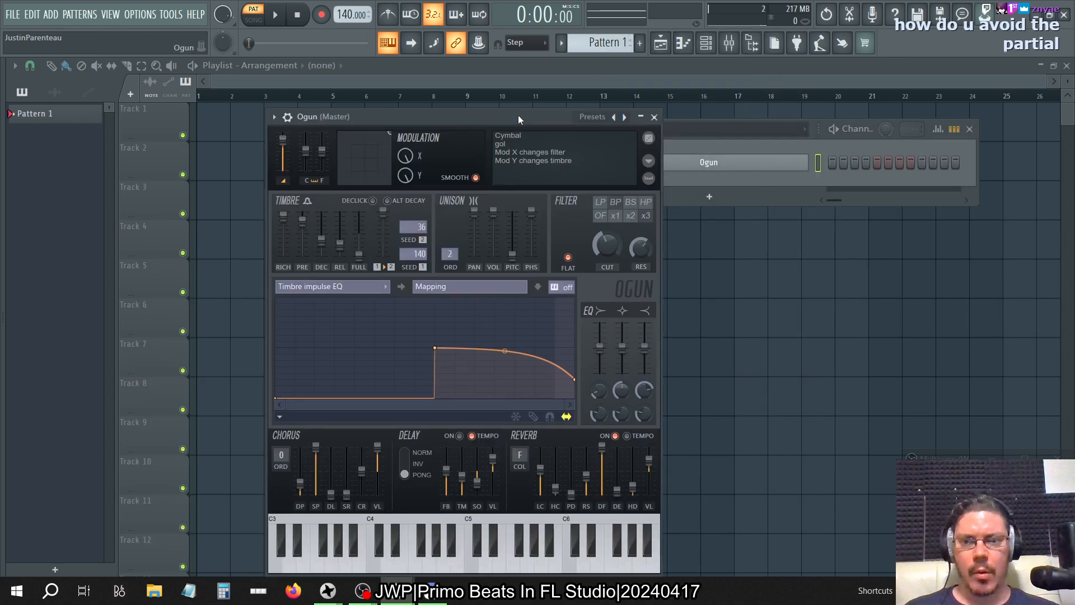
- Load SPAN Plus in the first effect slot of mixer Insert 1 and arrange the Ogun window beside it
left_click(729, 43)
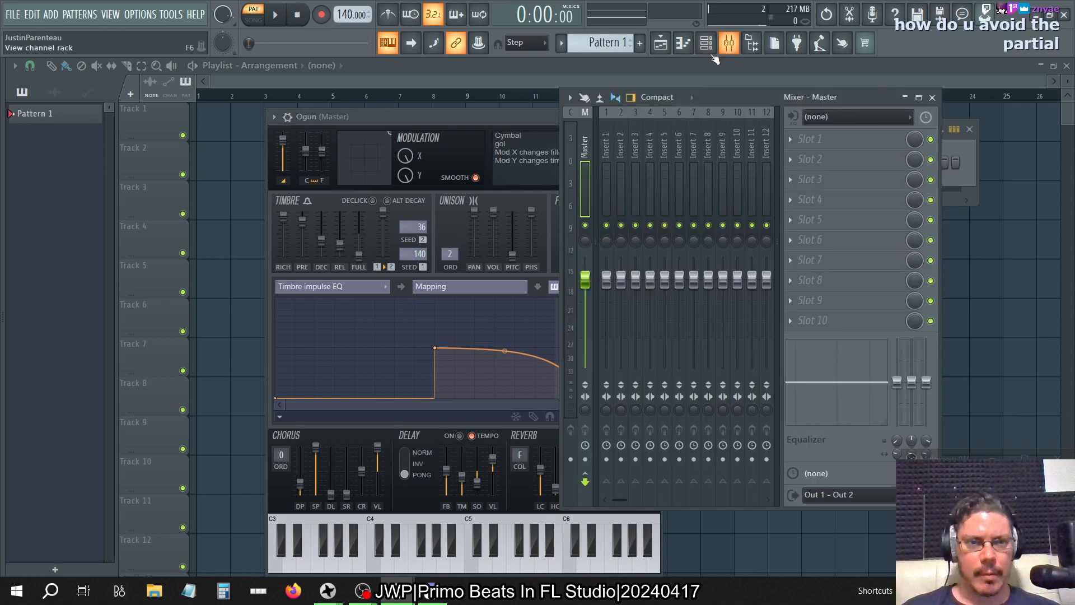
left_click(606, 143)
left_click(790, 139)
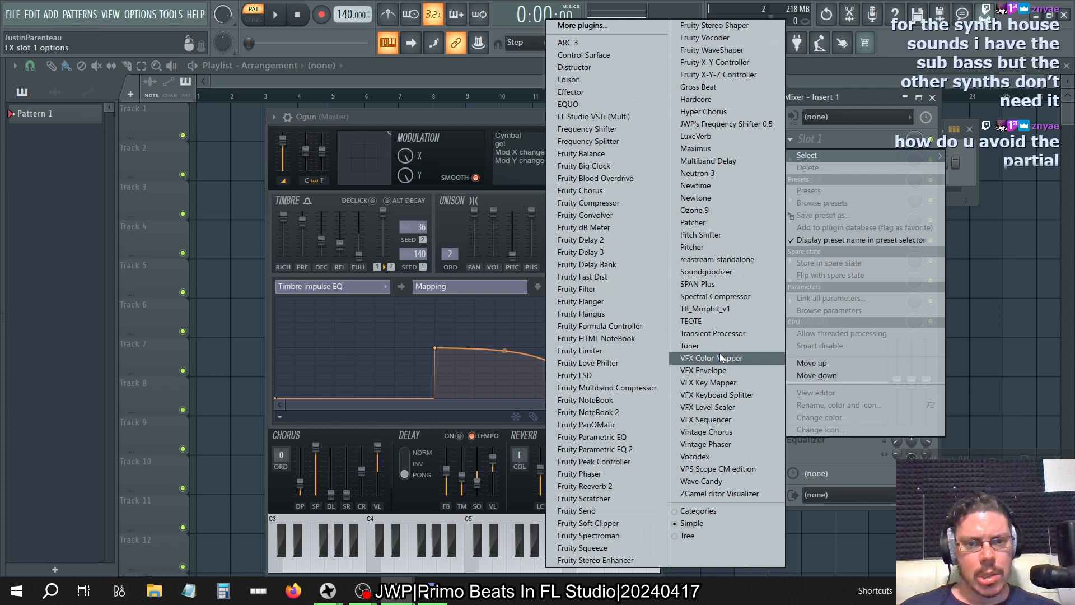
left_click(706, 284)
left_click_drag(410, 116, 706, 107)
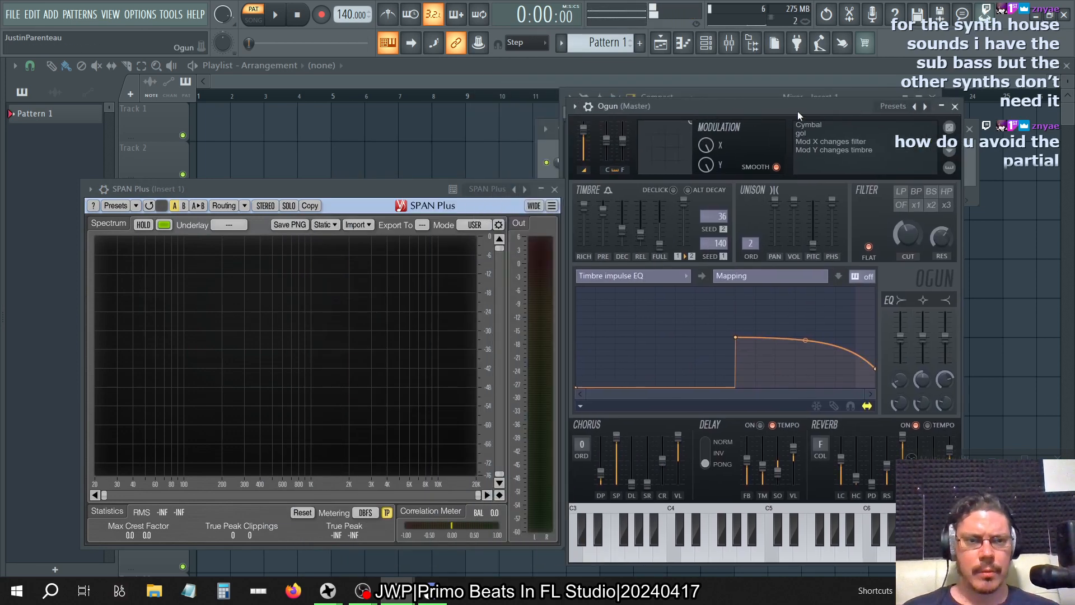
left_click_drag(797, 111, 559, 121)
- Route the Ogun channel to mixer Insert 1 and play notes to examine its spectrum in SPAN Plus
left_click(743, 90)
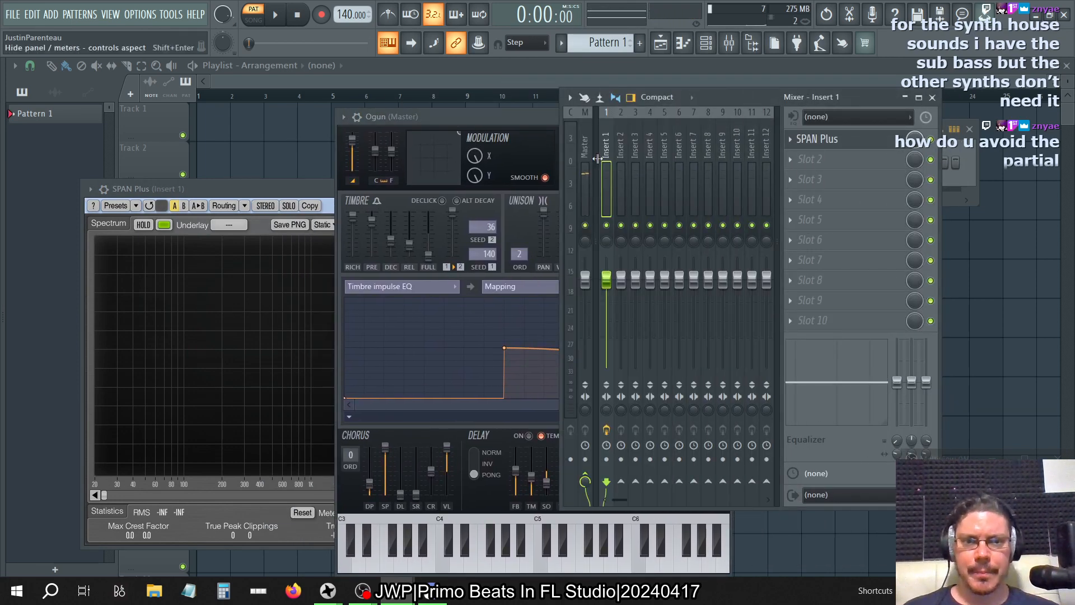
key("F6")
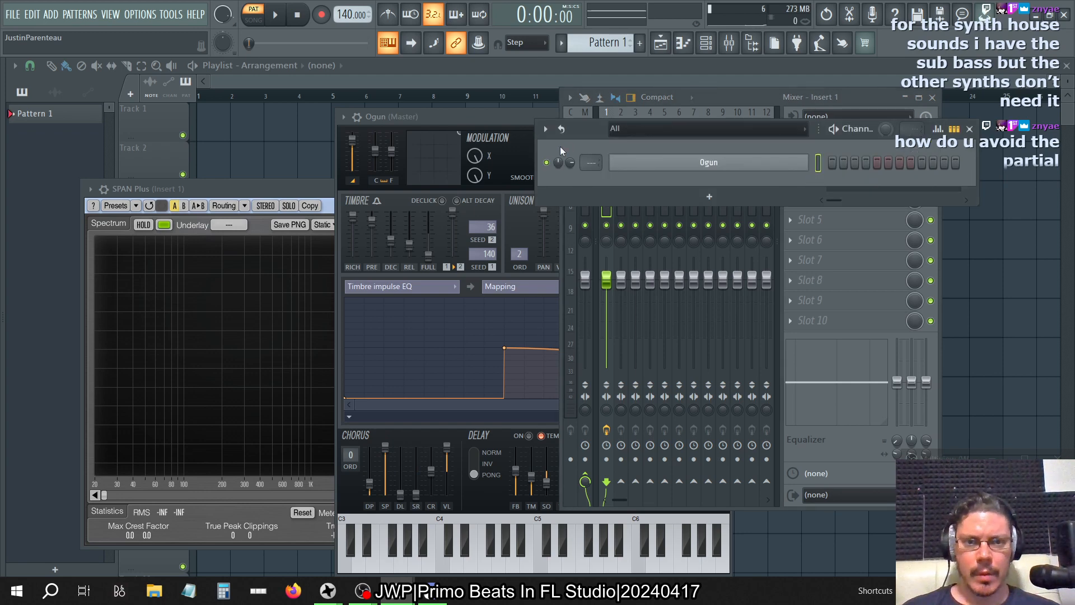
left_click(493, 116)
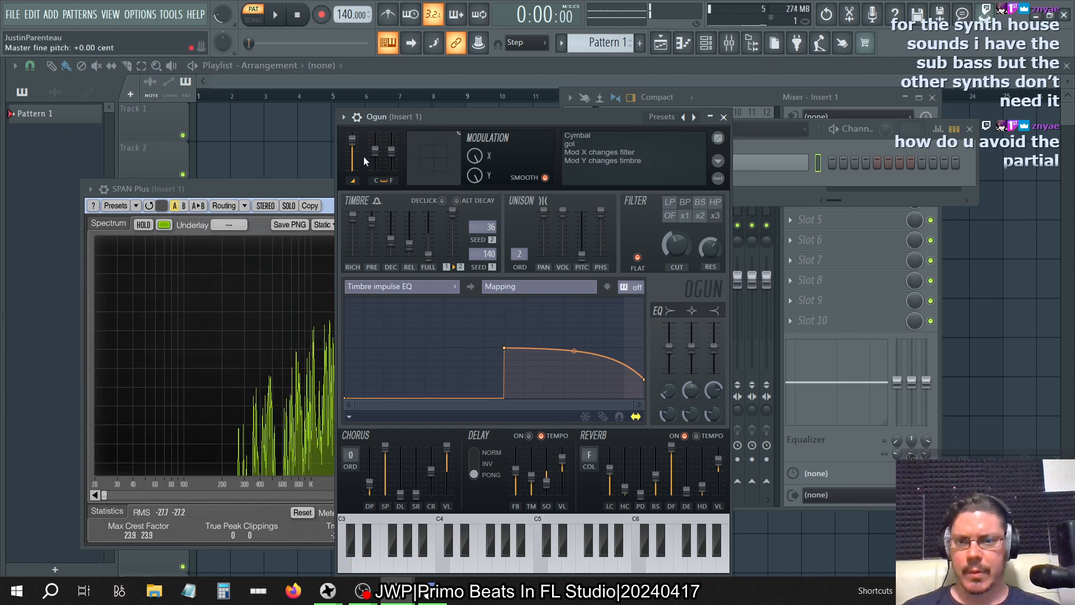
left_click_drag(301, 187, 244, 158)
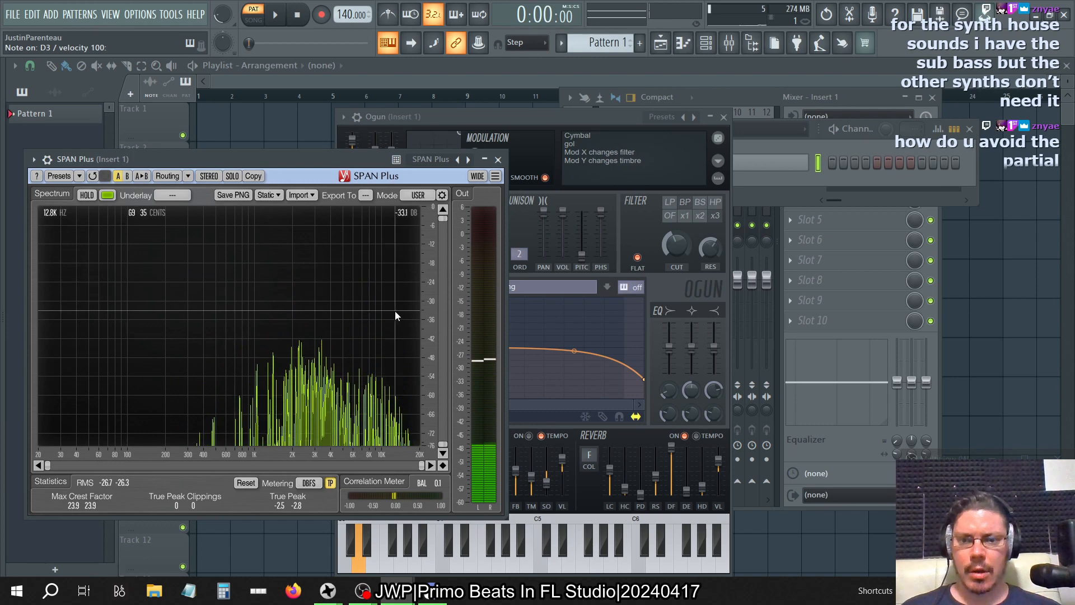
- Add a 3x Osc channel and place its plugin window beside SPAN Plus
left_click(780, 146)
left_click(708, 196)
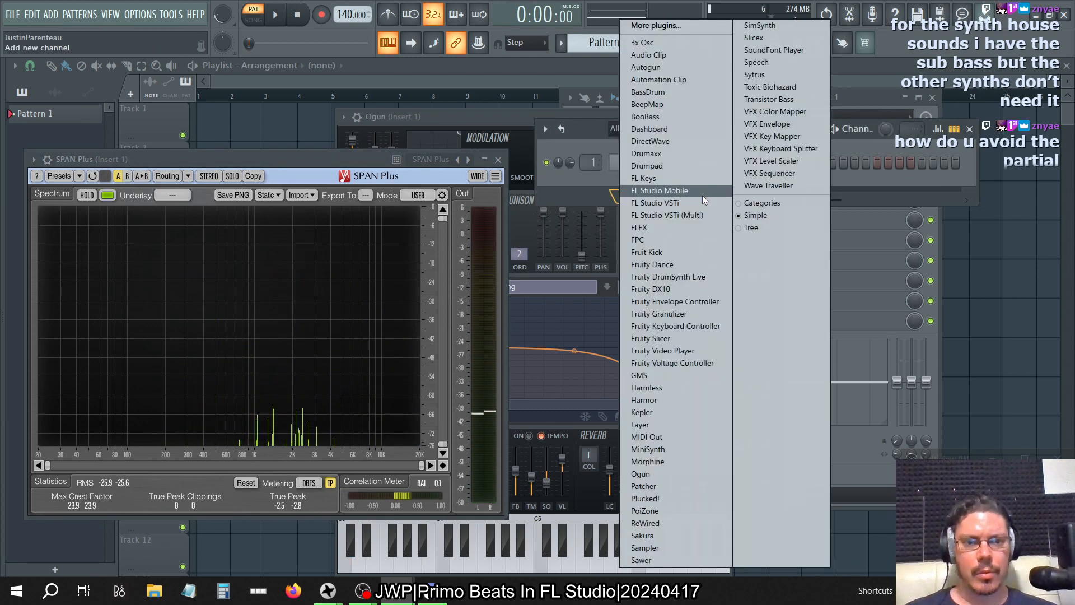
left_click(688, 45)
left_click_drag(304, 149, 796, 173)
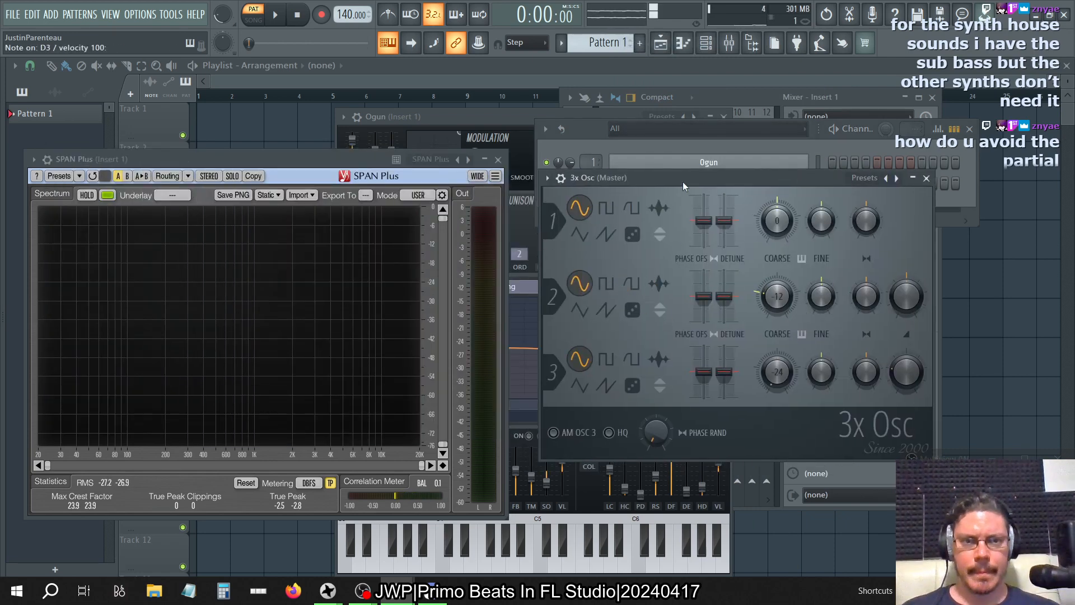
- Route the 3x Osc channel to mixer Insert 1 and bring its plugin window back in front
left_click(594, 168)
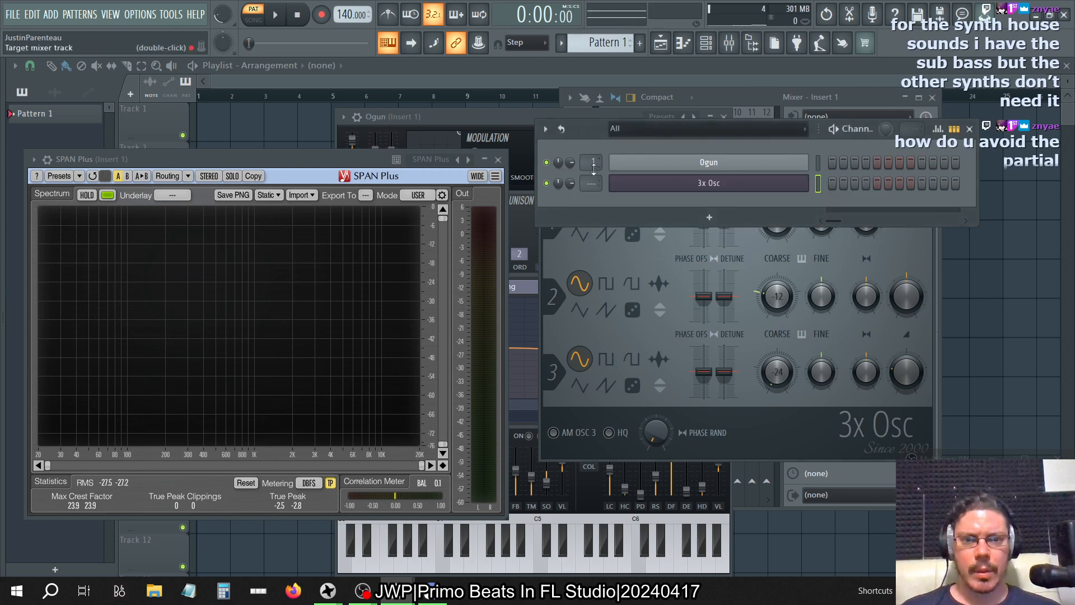
left_click_drag(591, 183, 591, 177)
left_click(756, 443)
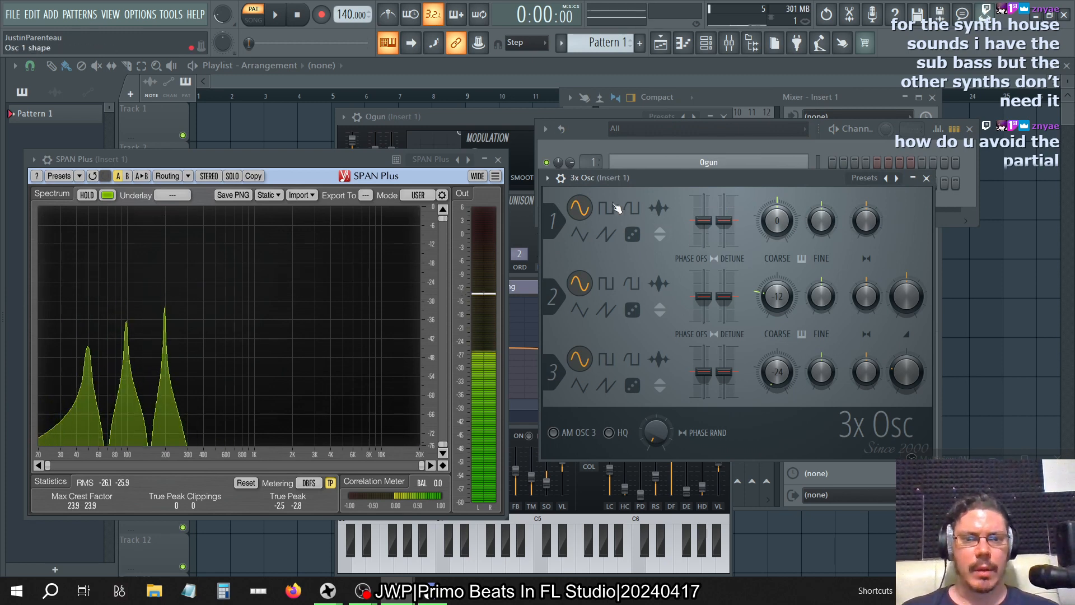
- Turn the levels of 3x Osc oscillators 2 and 3 fully down, then audition oscillator 1 as triangle and set it to sawtooth
left_click_drag(904, 301, 904, 358)
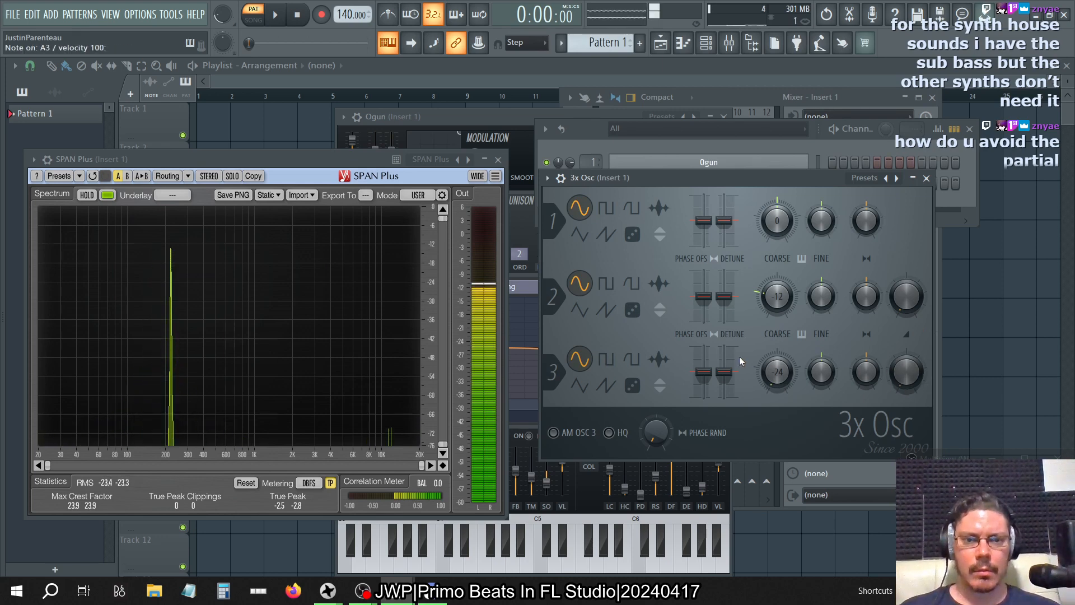
left_click(579, 234)
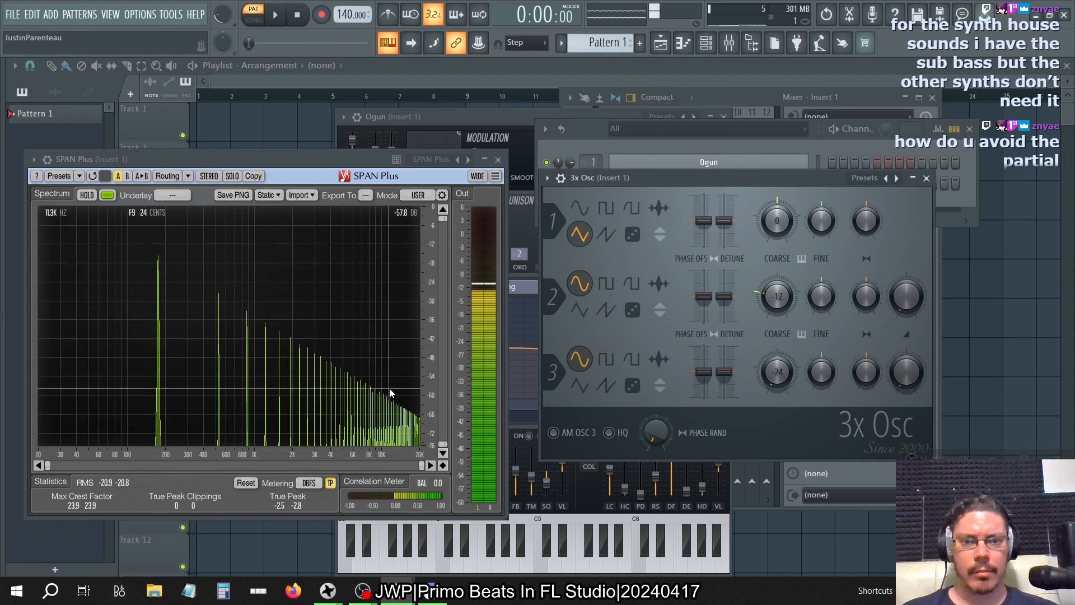
left_click(605, 234)
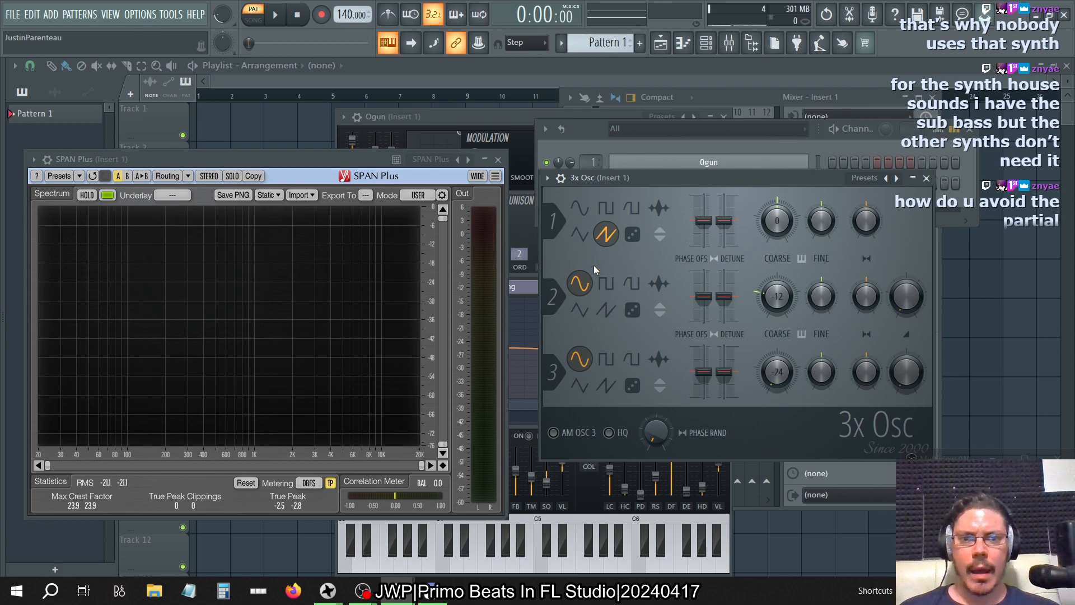
- Load the Chainsaw Symphony preset in Ogun and step forward through the presets to Orchestration
left_click(504, 119)
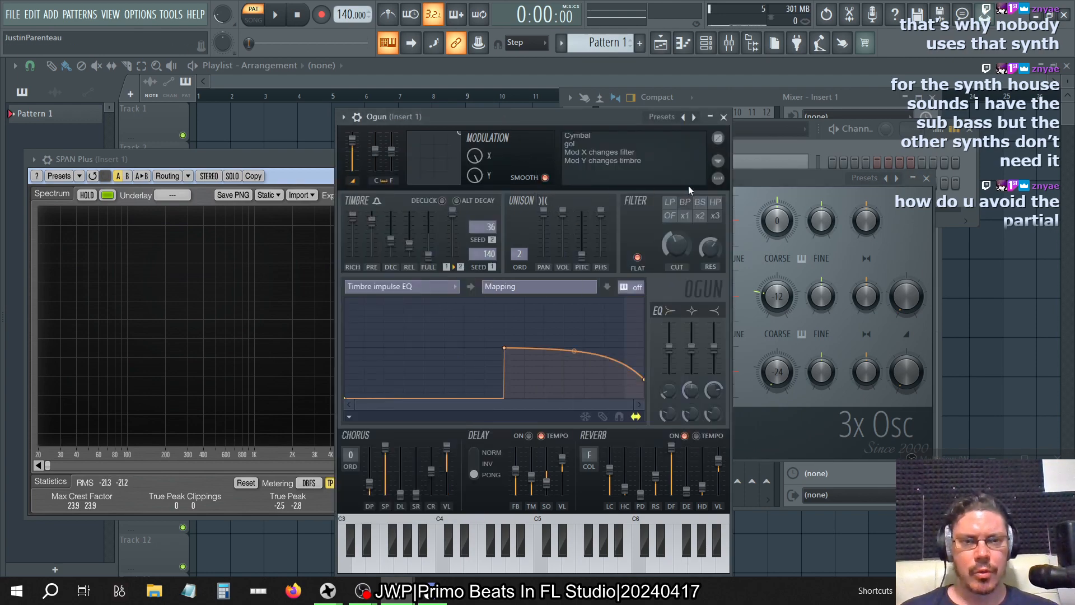
right_click(687, 118)
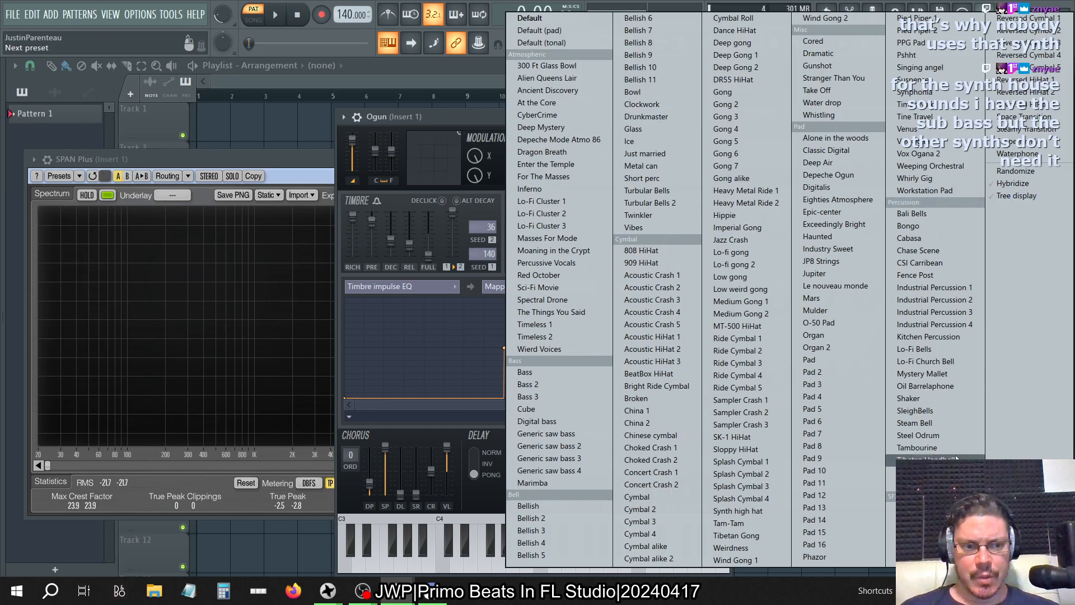
left_click(929, 507)
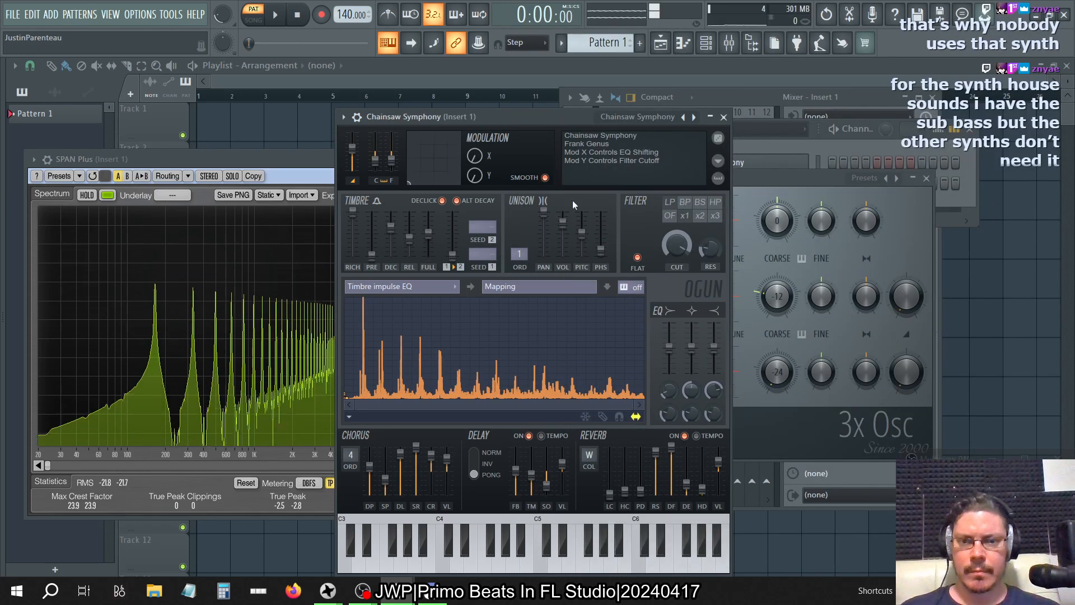
left_click(693, 117)
left_click(694, 117)
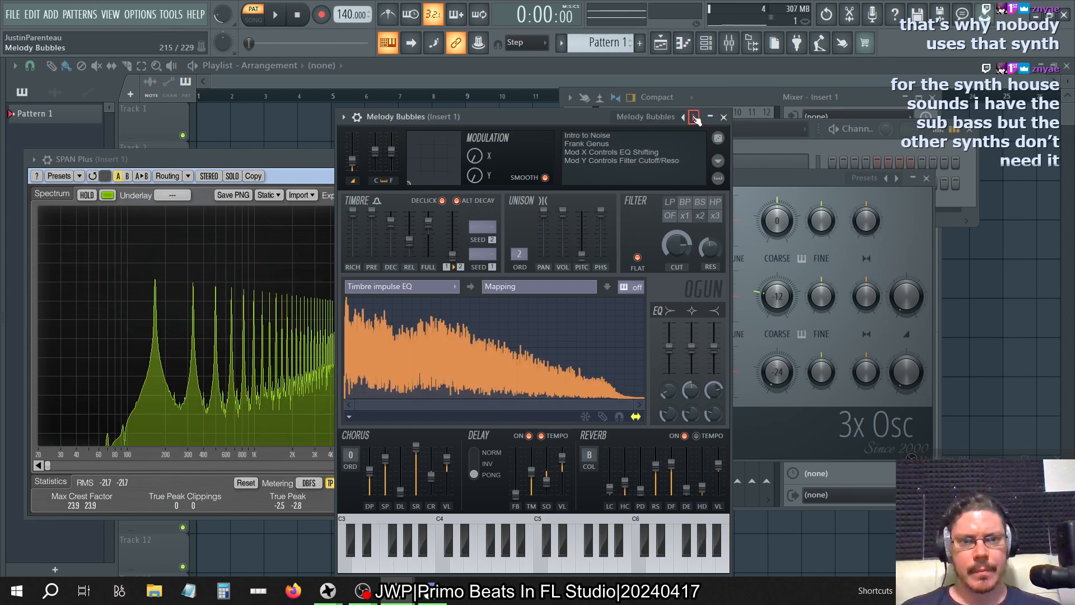
left_click(694, 117)
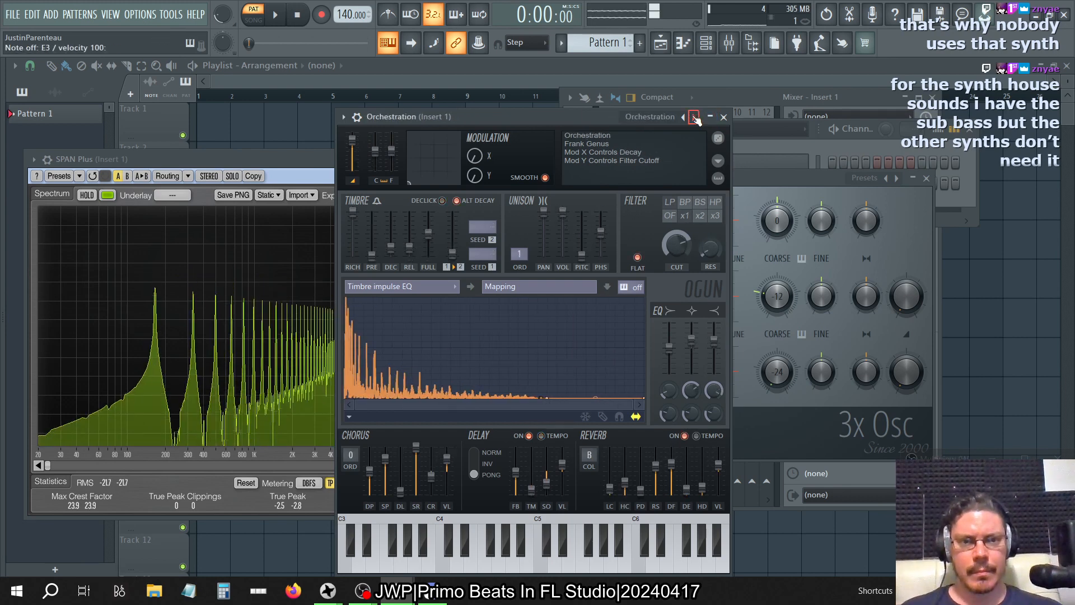
- Select the Ogun channel for live notes, audition its sound, and load the Gong 4 preset
left_click(818, 146)
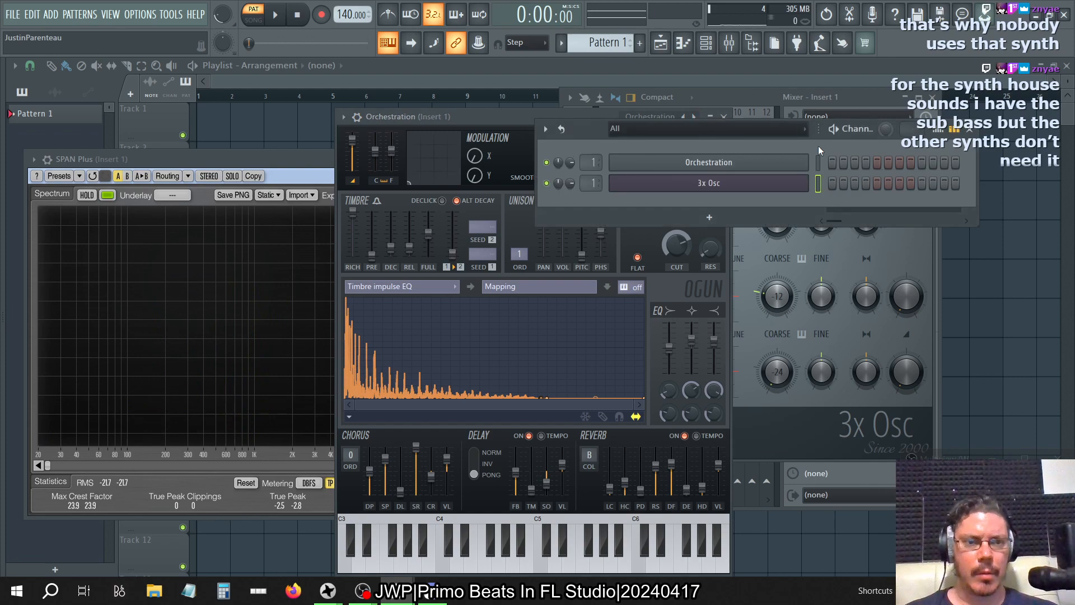
left_click(488, 114)
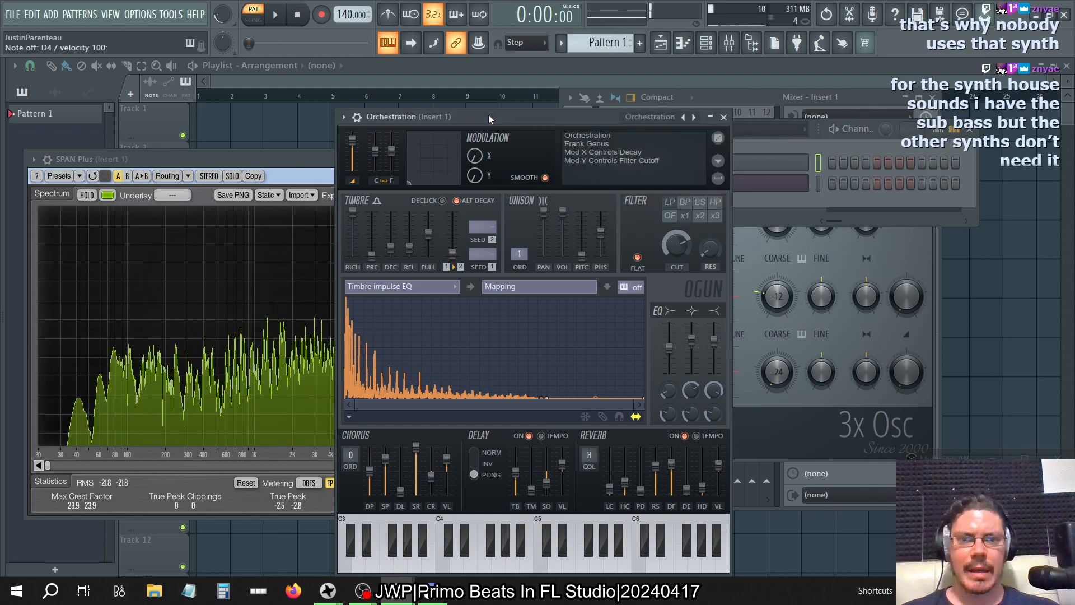
left_click(690, 117)
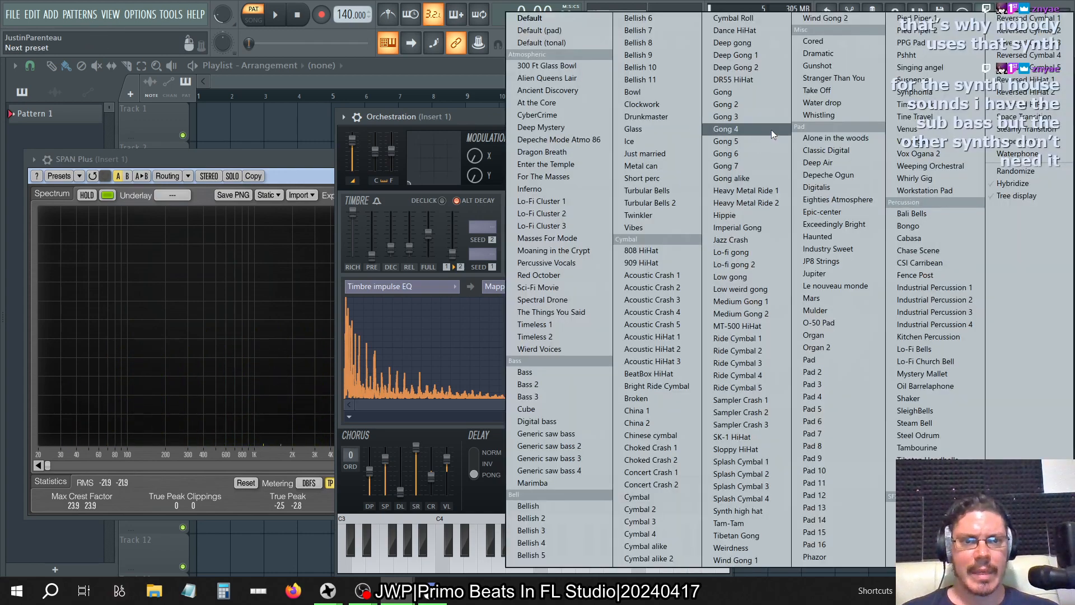
left_click(722, 129)
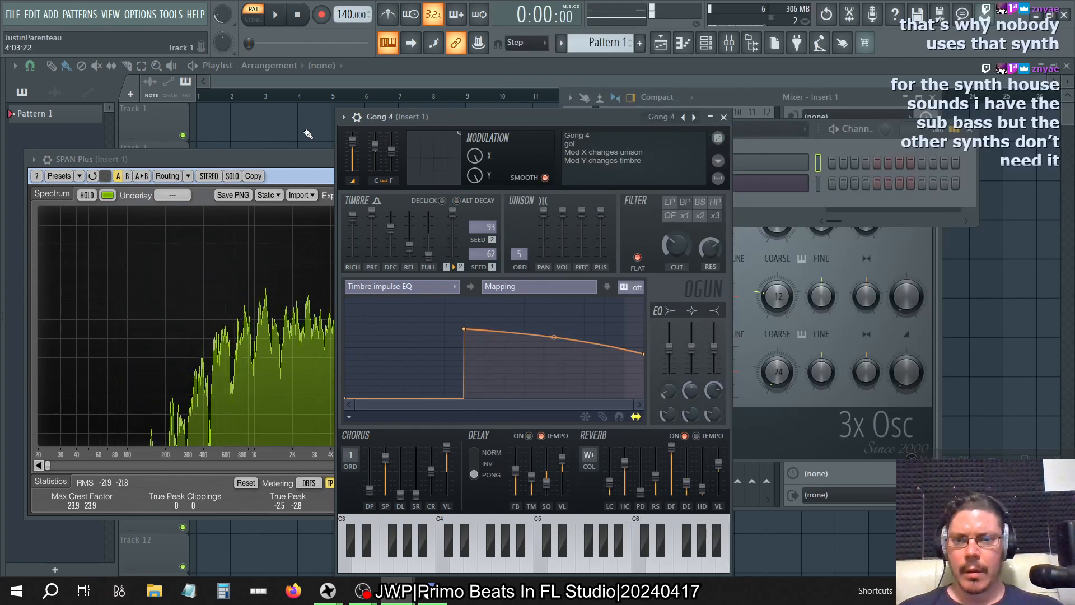
- Play notes on Gong 4 and 3x Osc in turn to compare their fundamentals and partials in SPAN Plus
left_click(283, 161)
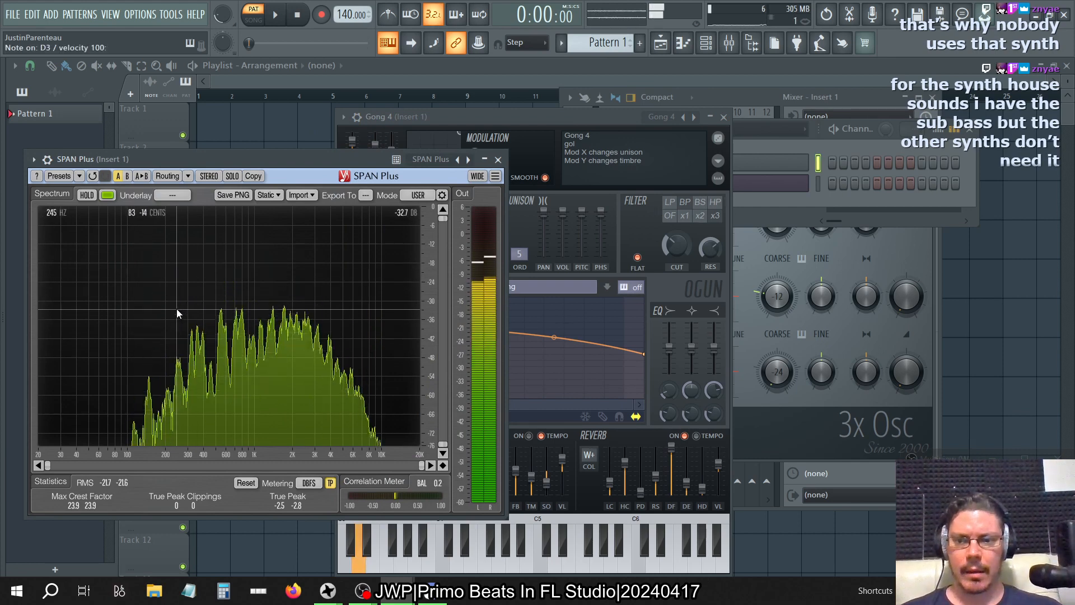
left_click(819, 184)
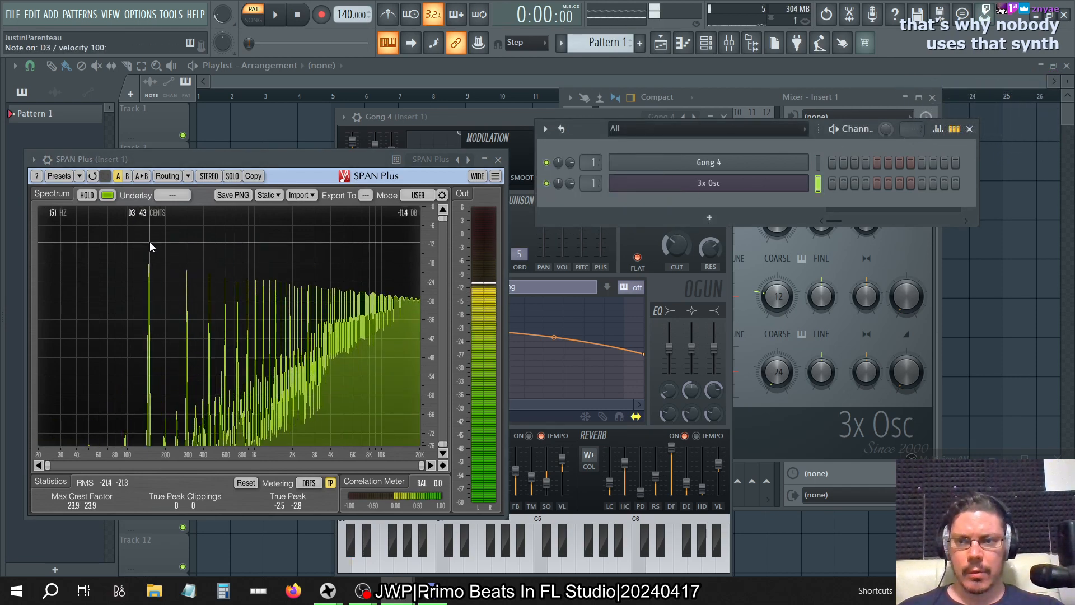
left_click(819, 163)
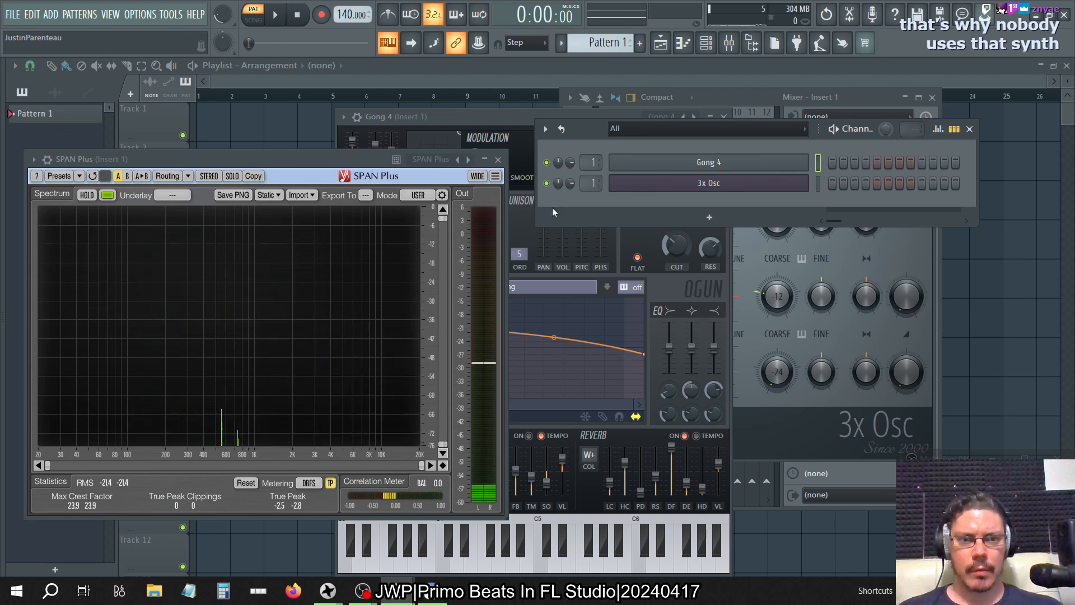
key("x")
key("x")
key("x")
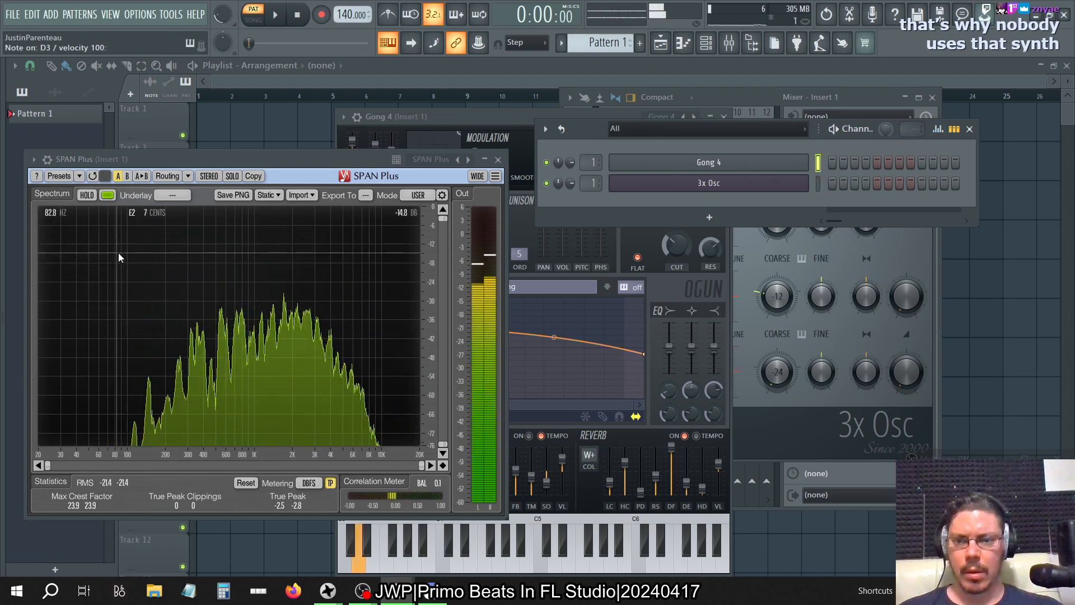
key("x")
key("x")
key("x")
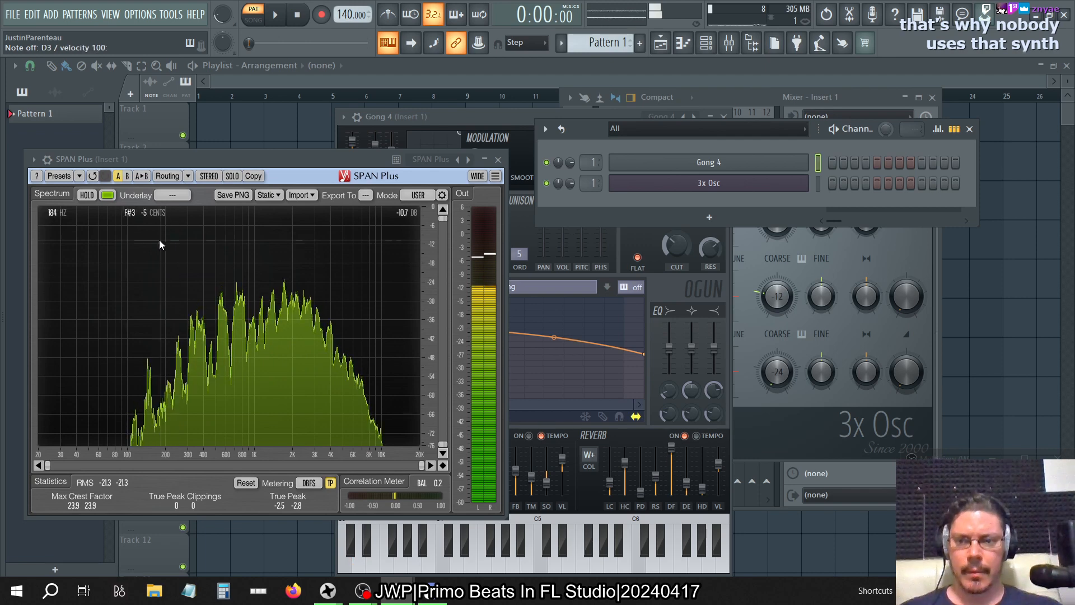
key("x")
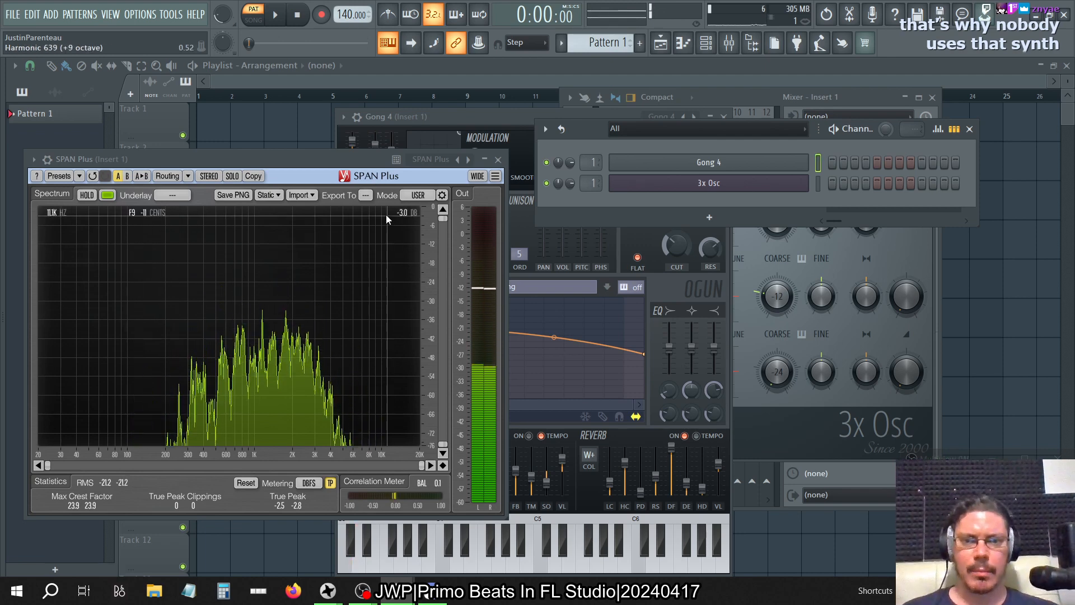
- Close SPAN Plus and open the recent project gui_5-Statco-2023.zip without saving the untitled project
left_click(498, 159)
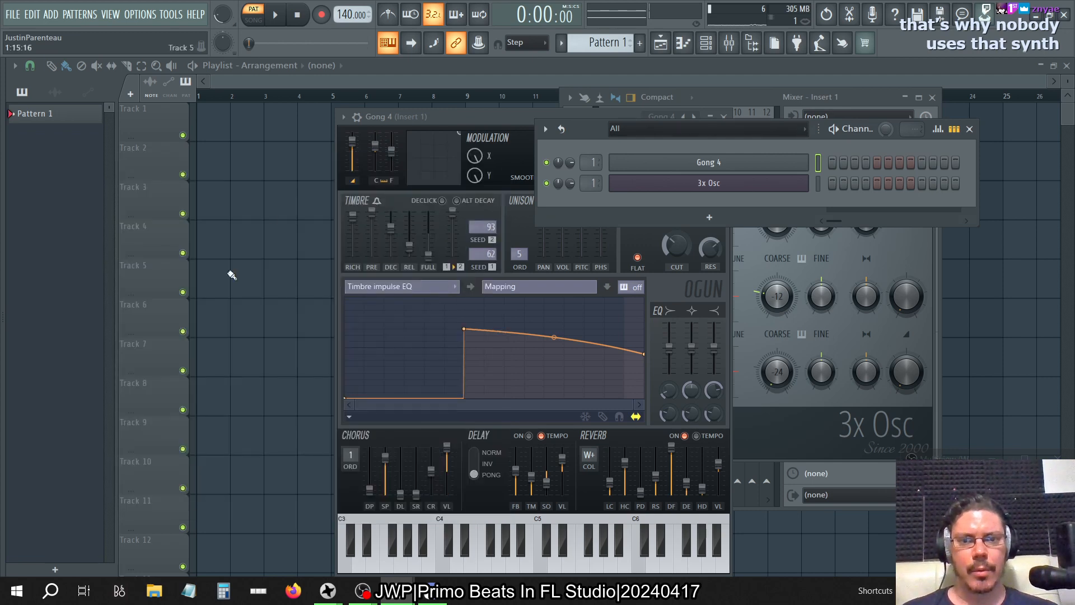
left_click(12, 15)
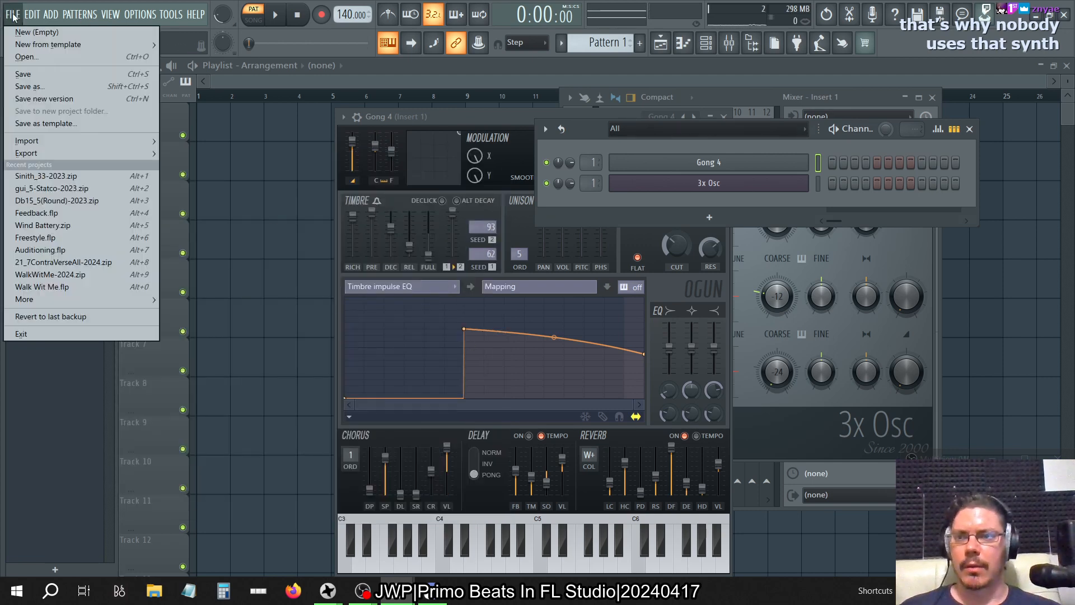
left_click(72, 189)
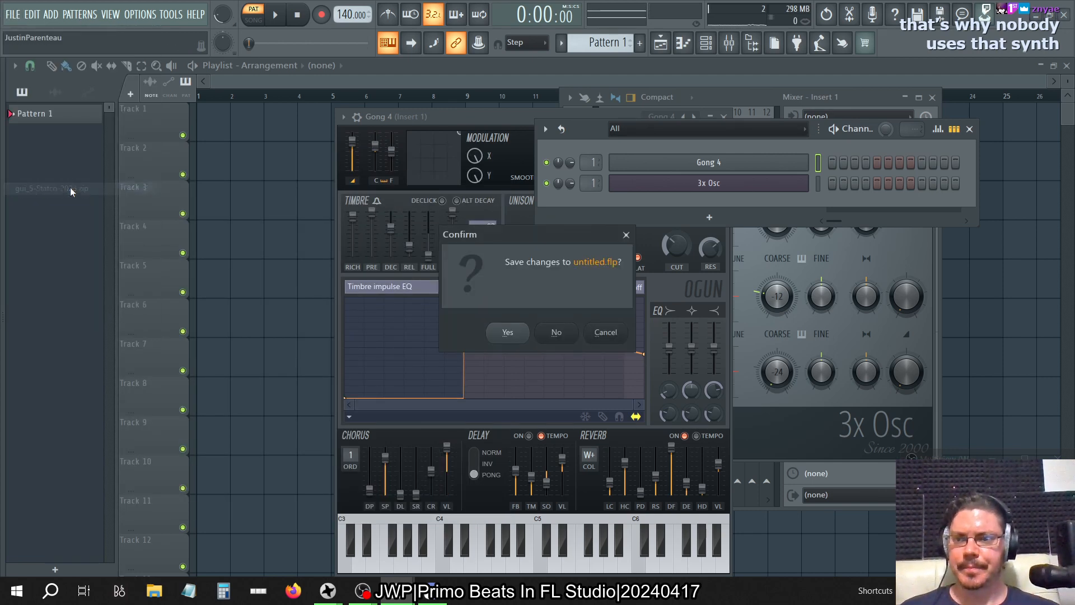
left_click(554, 334)
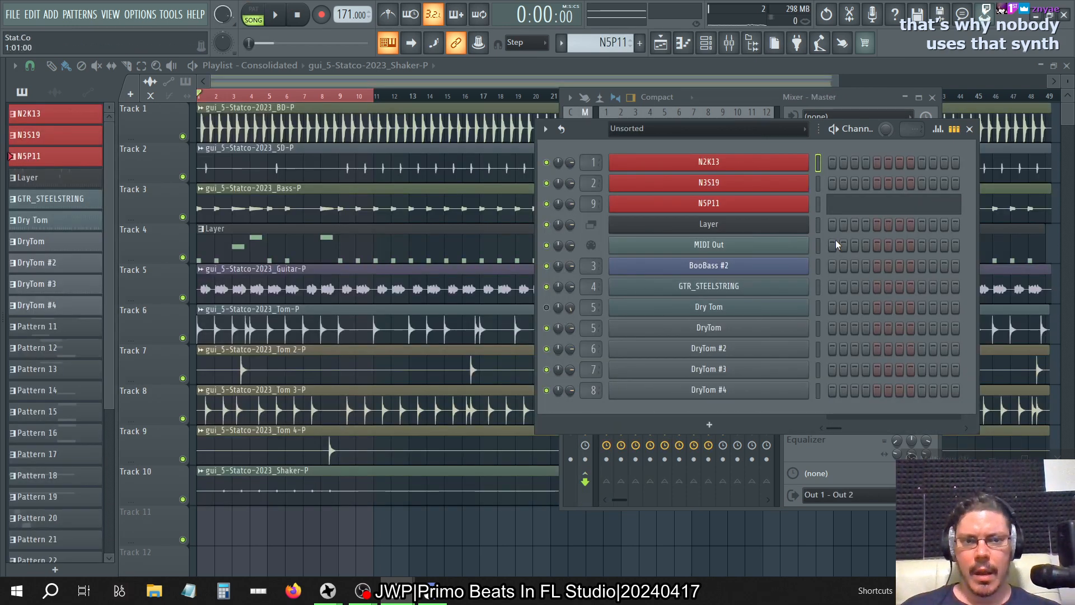
- Bring the mixer forward to view the master effects, then open the recent project Db15_5(Round)-2023.zip
left_click(716, 91)
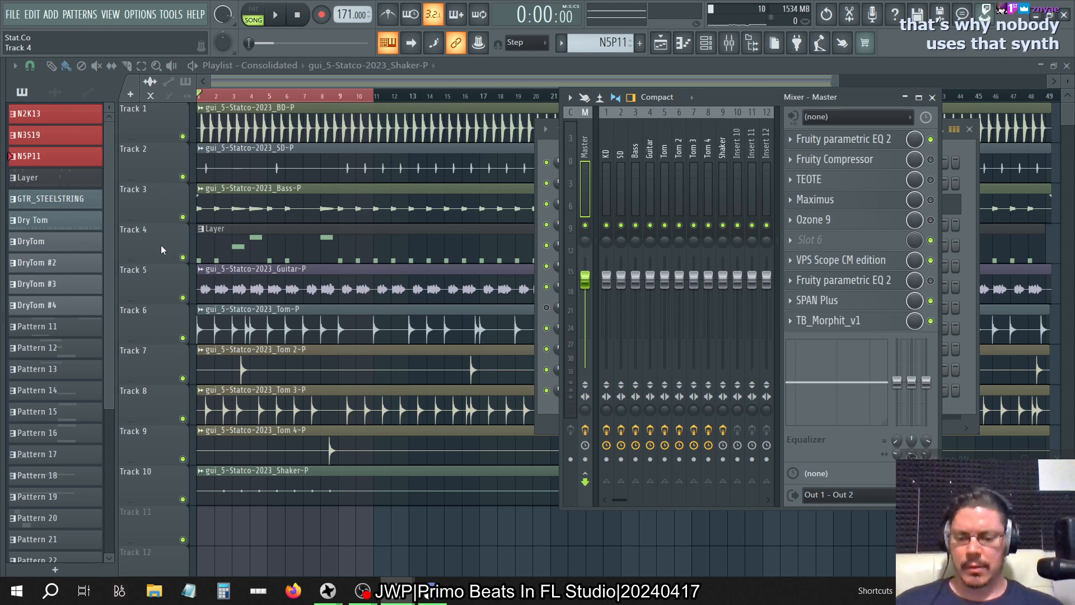
left_click(12, 15)
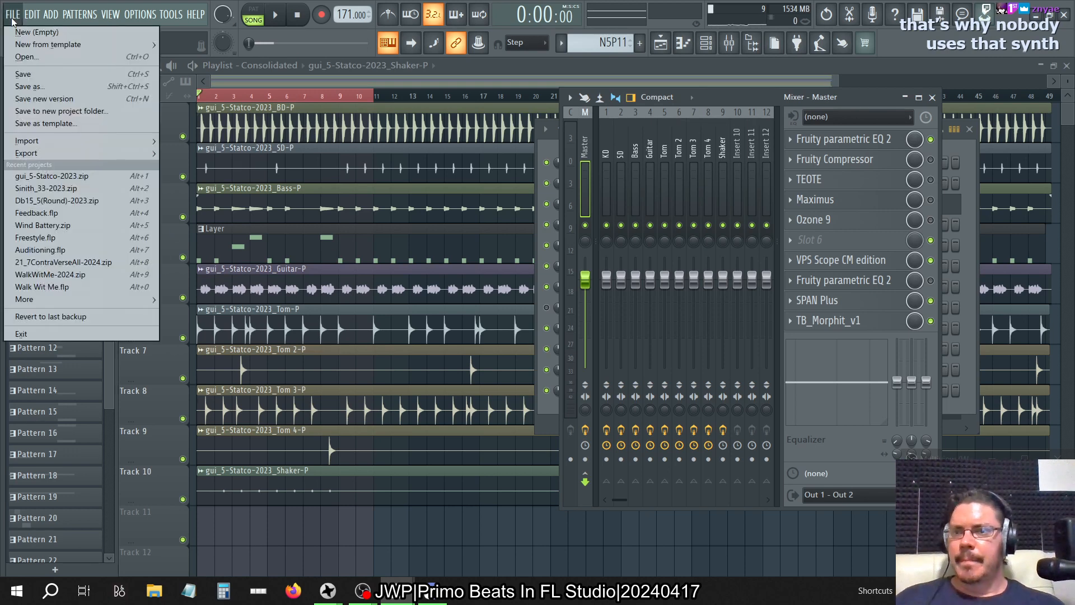
left_click(38, 199)
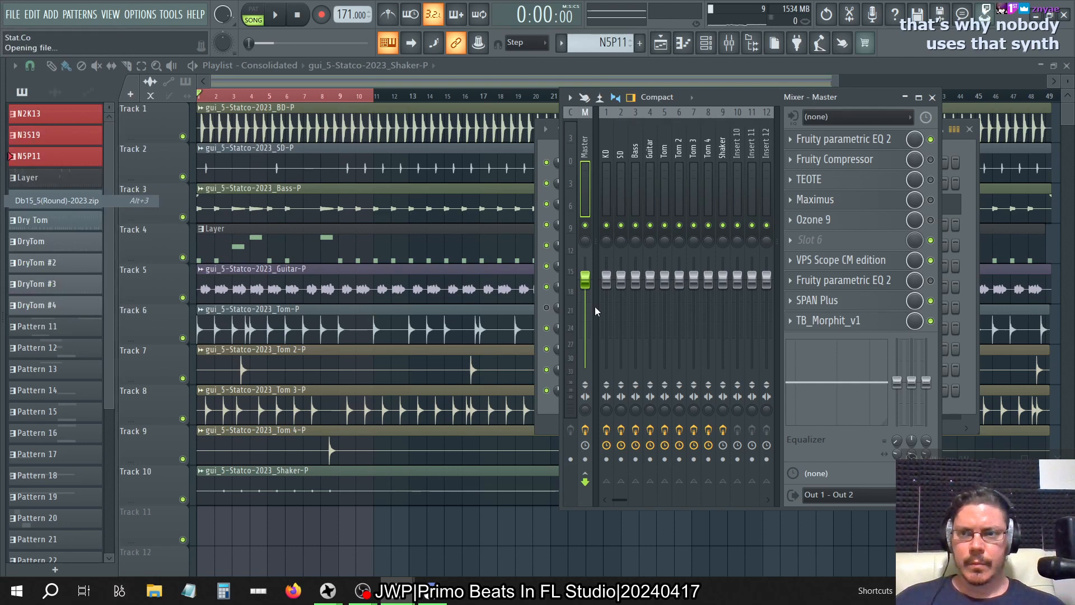
- Switch to the Sinith project and inspect the main levels of the stacked Parametric EQ 2 modules in its master Patcher
key("alt+Tab")
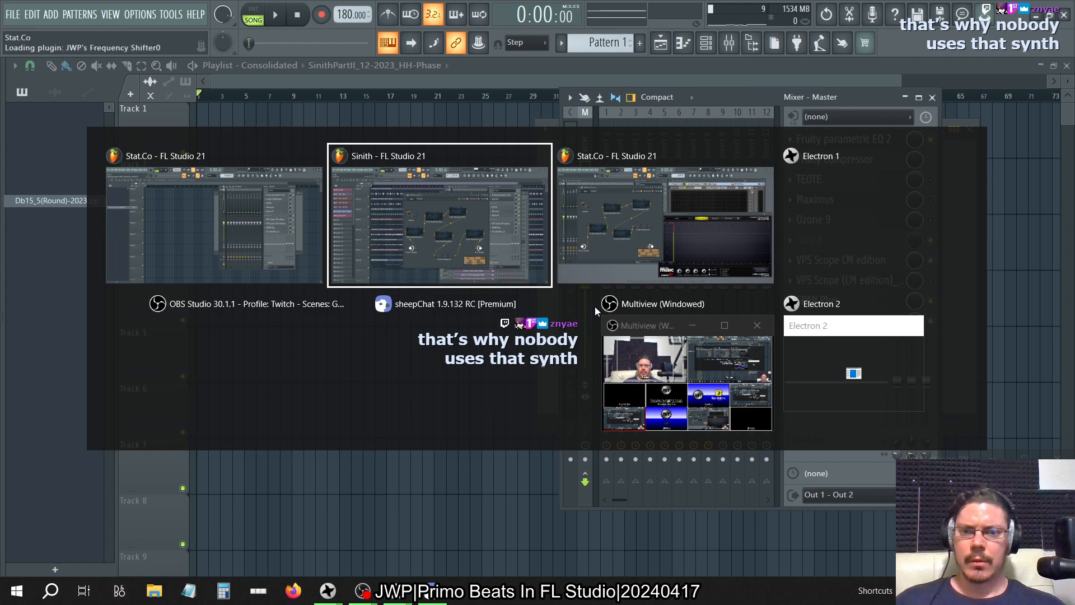
key("alt+Tab")
key("Tab")
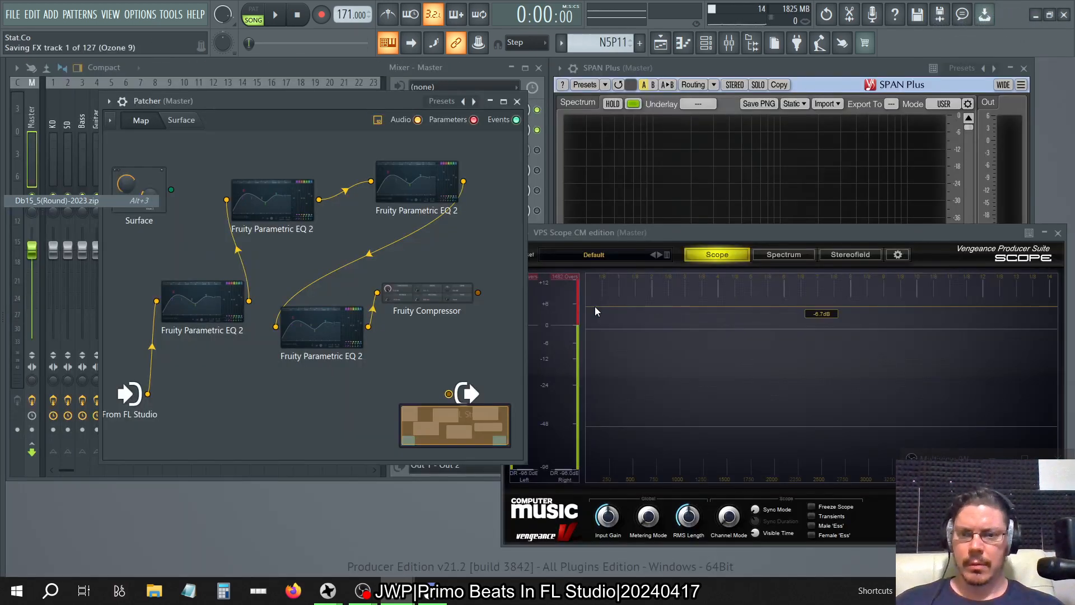
key("alt+Tab")
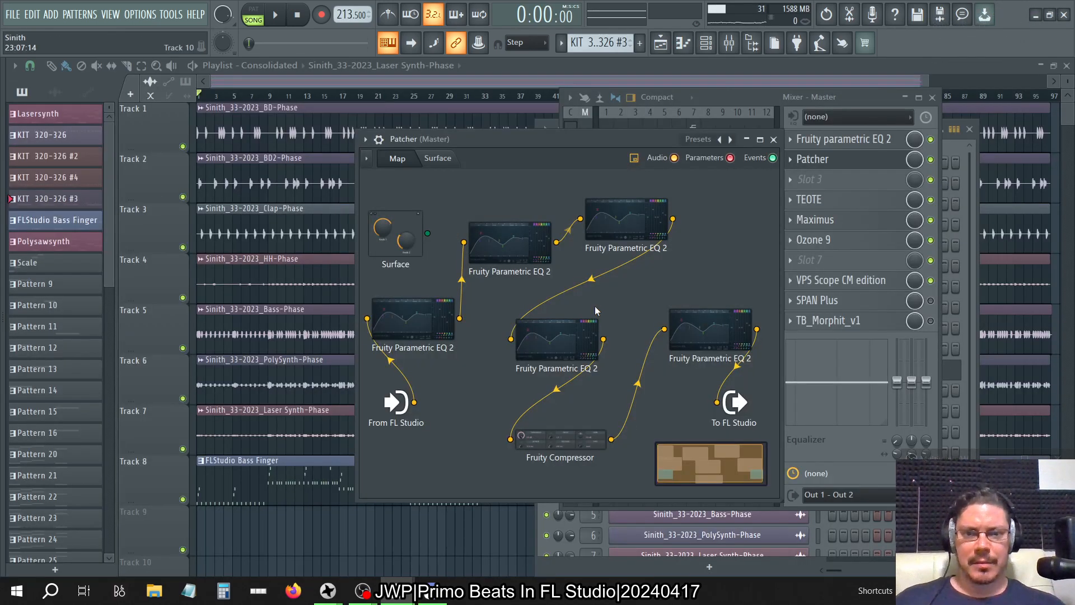
double_click(636, 231)
left_click(777, 178)
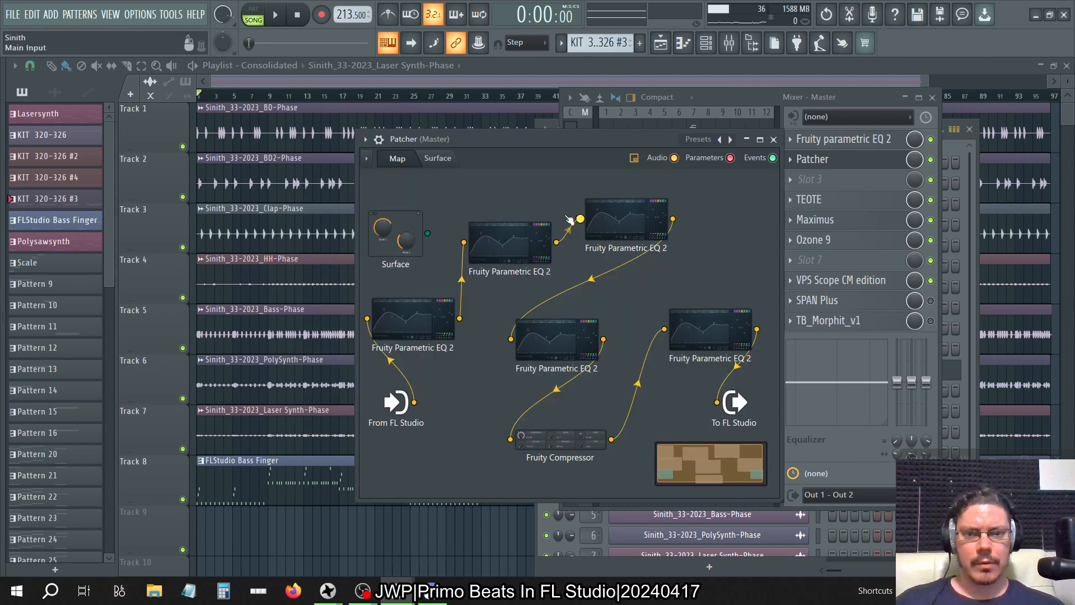
double_click(509, 243)
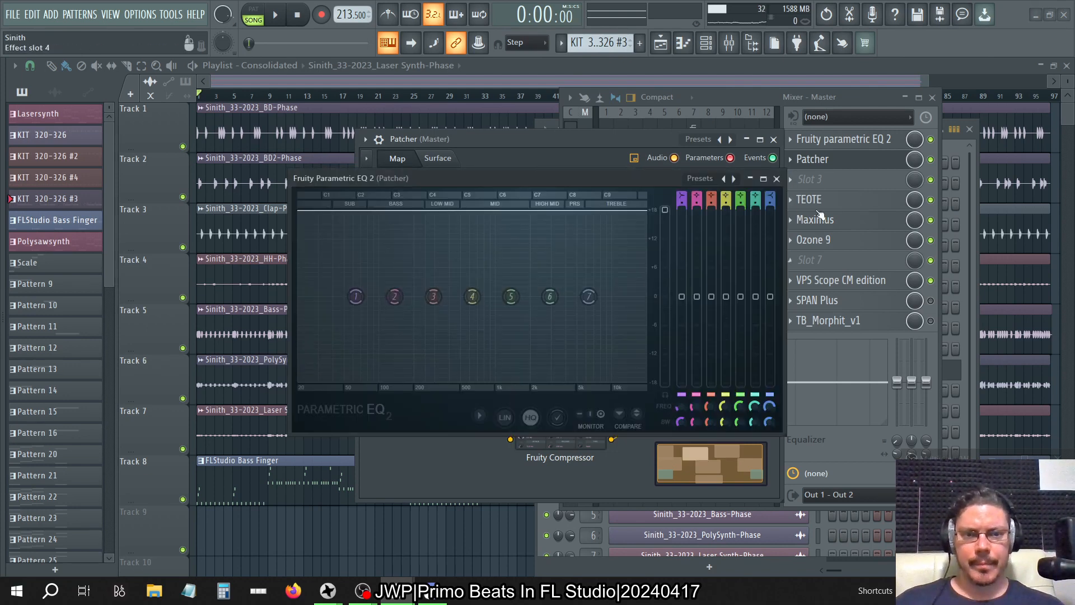
left_click(777, 179)
double_click(536, 351)
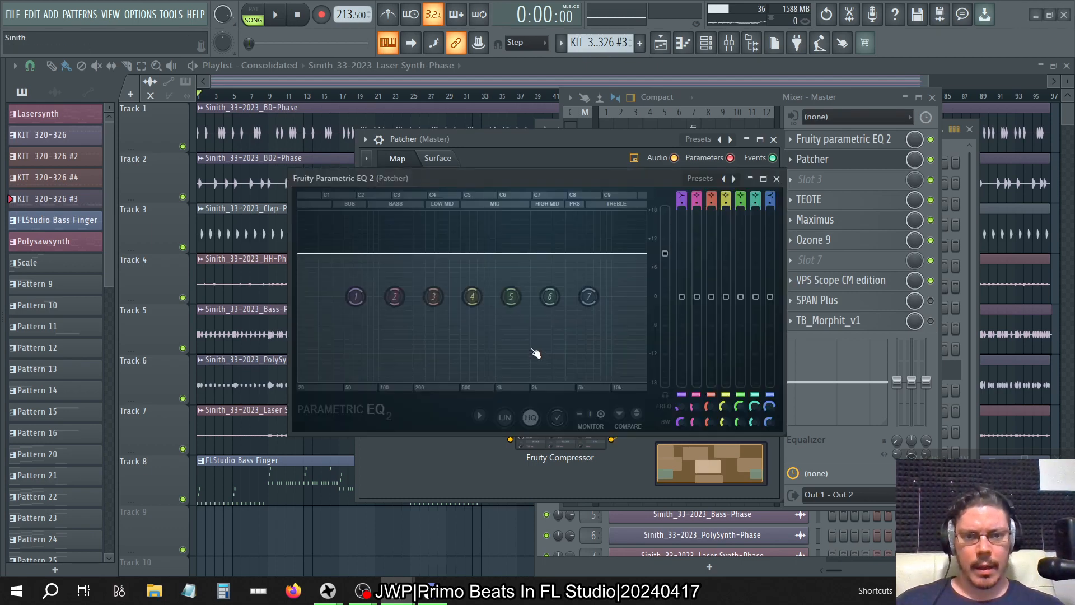
left_click(777, 178)
- Switch to the Round project, open the master Patcher, and inspect the main level of its first Parametric EQ 2
key("alt+Tab")
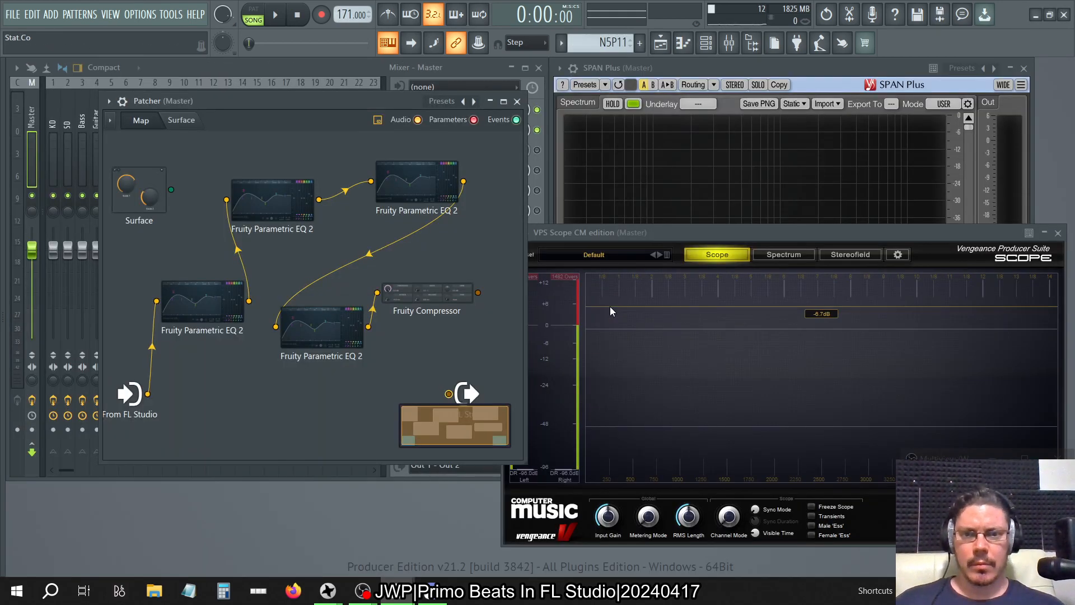
key("alt+Tab")
key("alt+Tab")
left_click(857, 162)
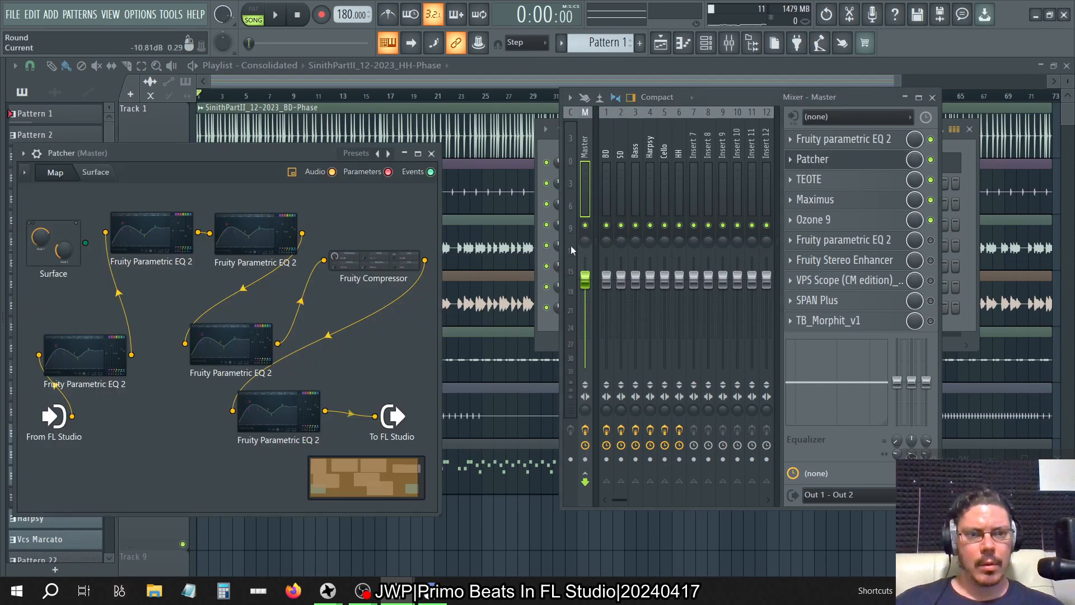
left_click(105, 353)
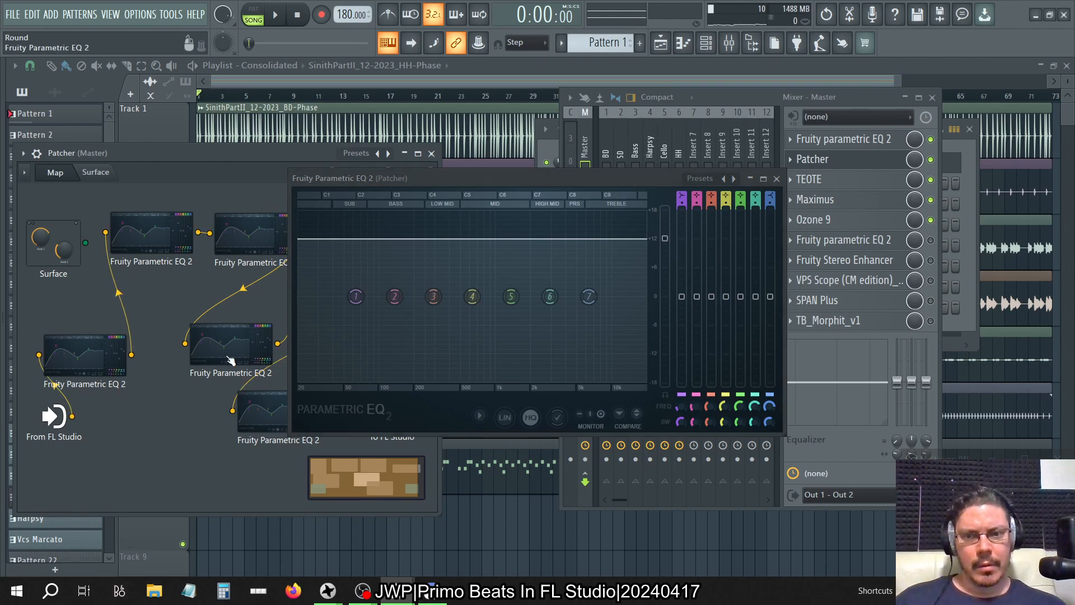
left_click(776, 178)
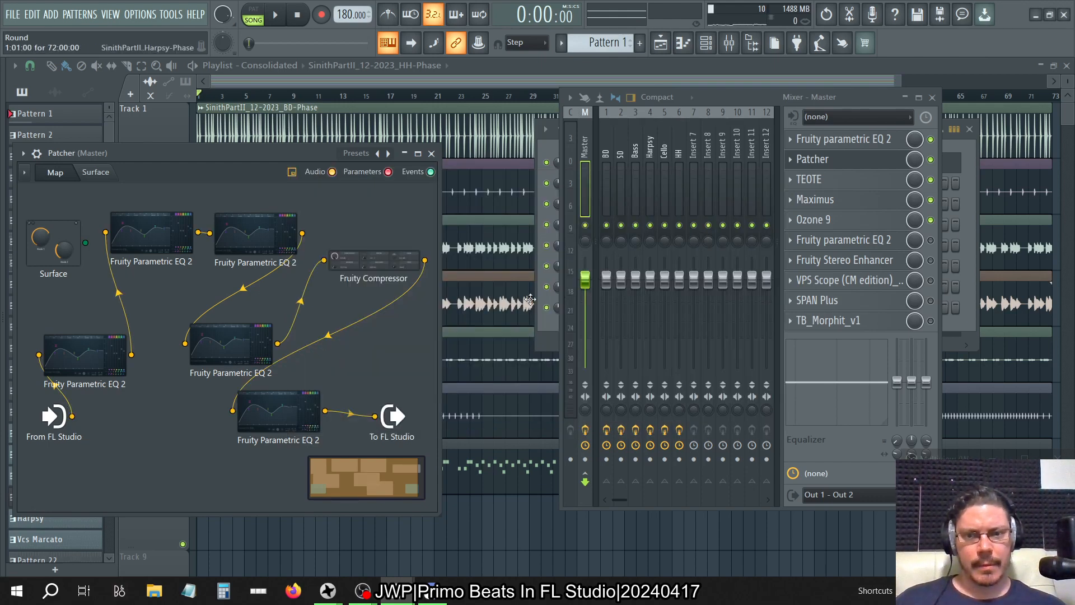
- Return to the Stat.Co project with Patcher open and check the second, third and fourth EQs during song playback
key("alt+Tab")
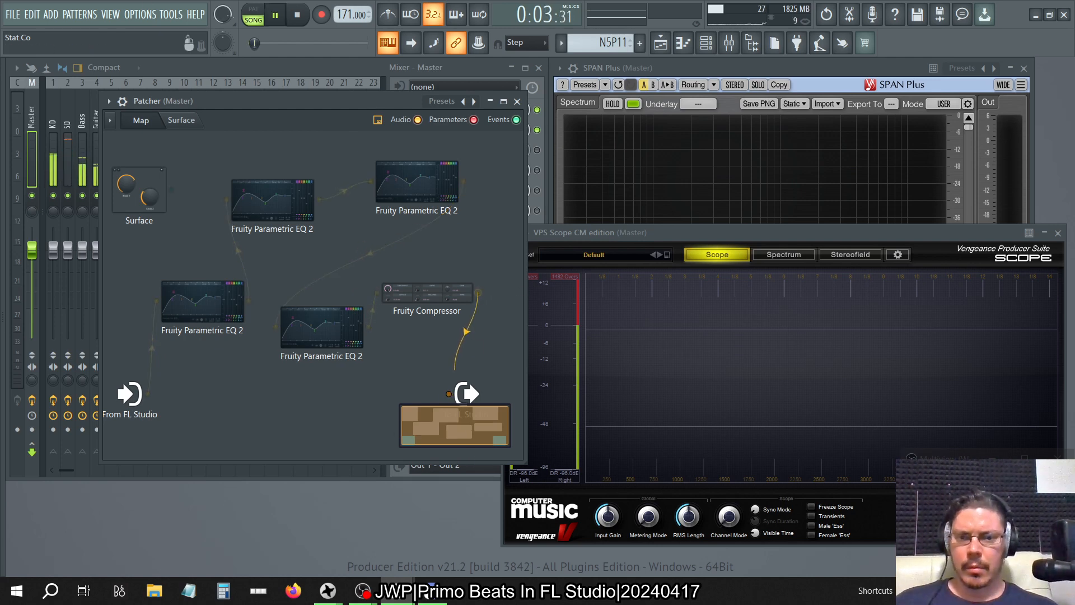
left_click(276, 209)
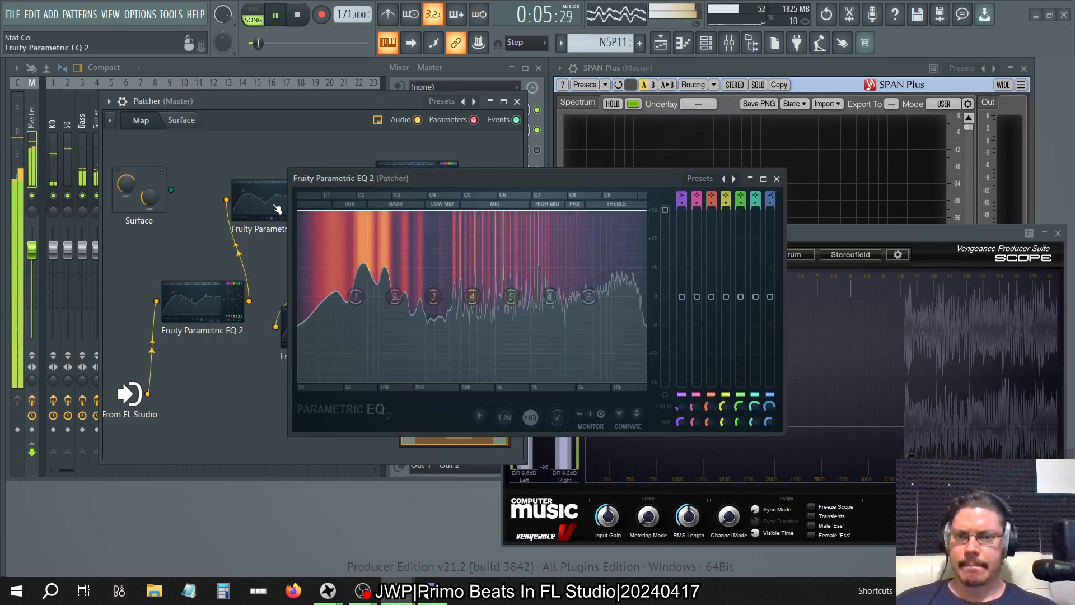
left_click(776, 179)
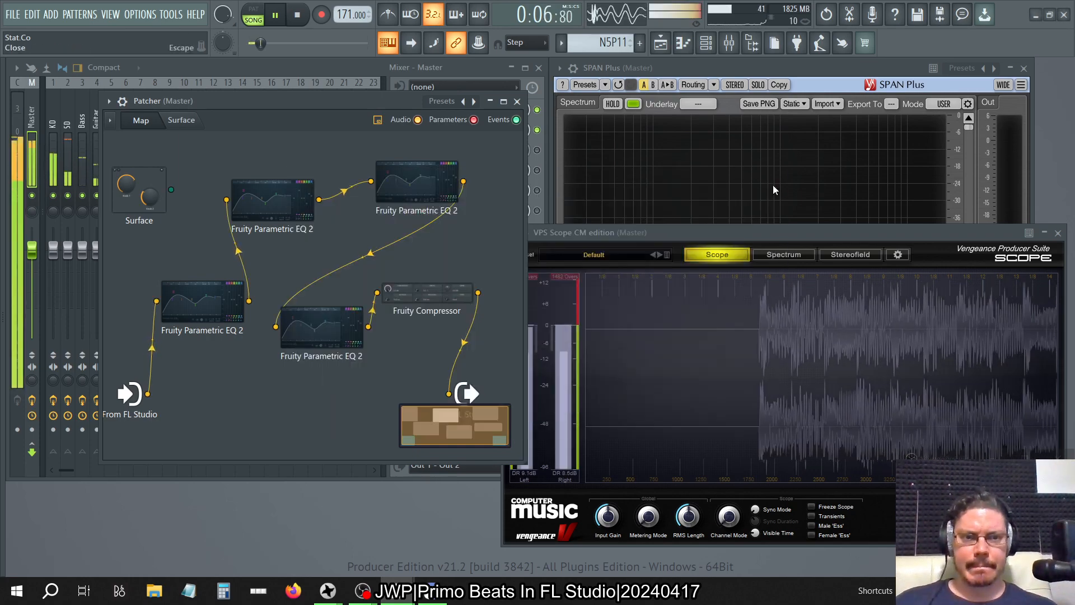
left_click(416, 193)
left_click(775, 180)
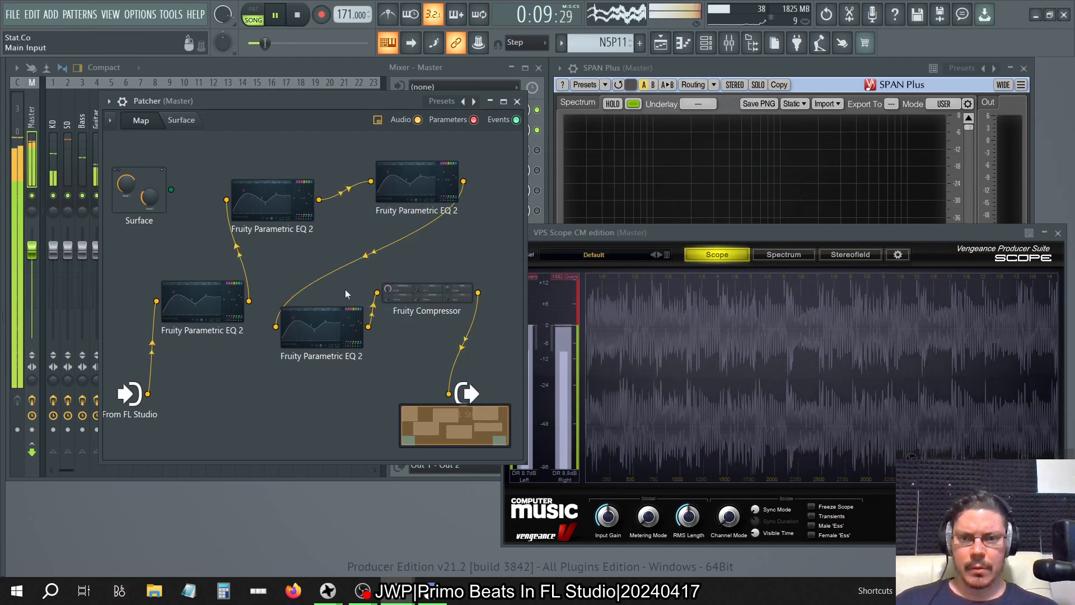
left_click(322, 328)
left_click(789, 181)
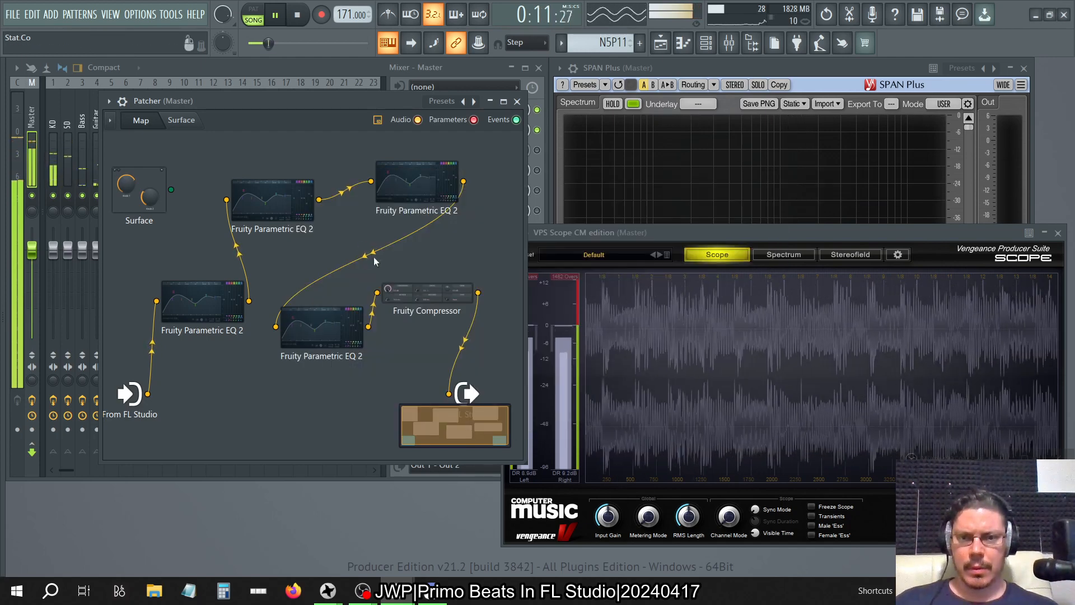
key("space")
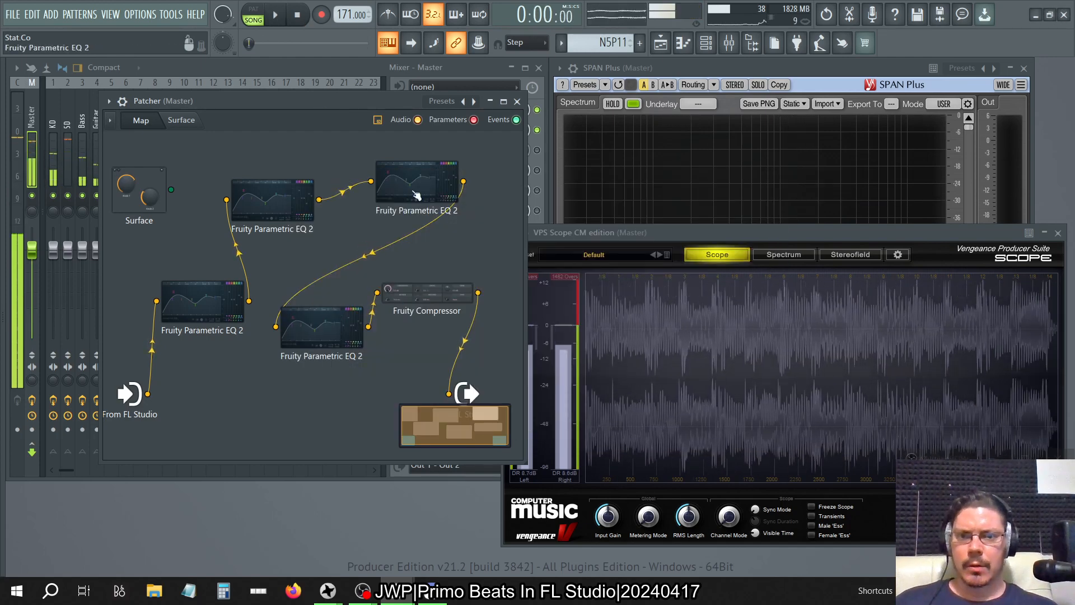
- Delete the fourth Parametric EQ 2 before the compressor and lower the third EQ's main level to 0 dB
right_click(334, 328)
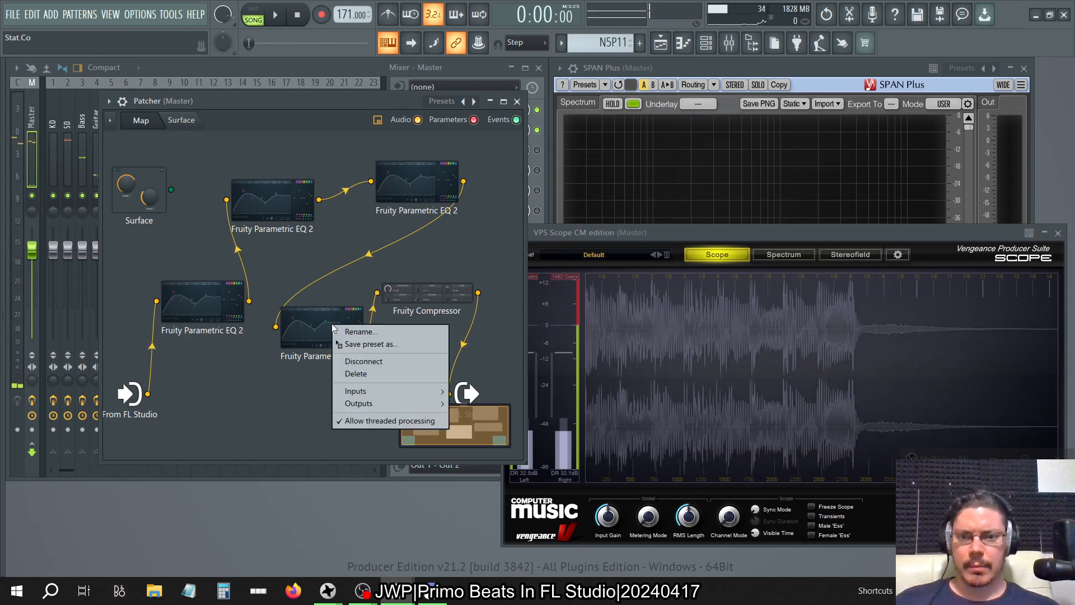
left_click(424, 374)
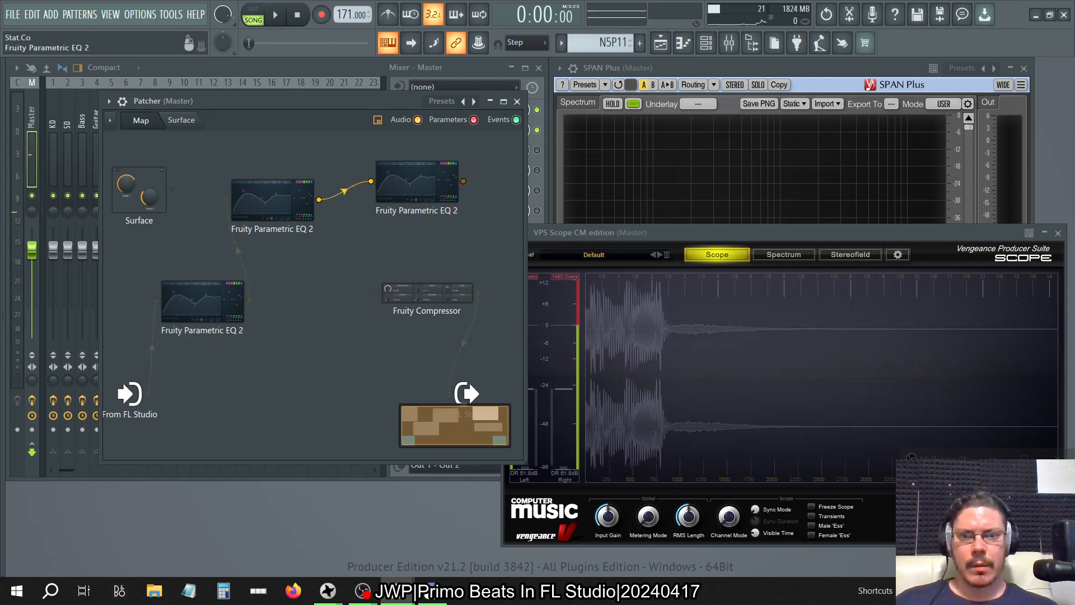
double_click(436, 194)
left_click_drag(664, 209, 664, 284)
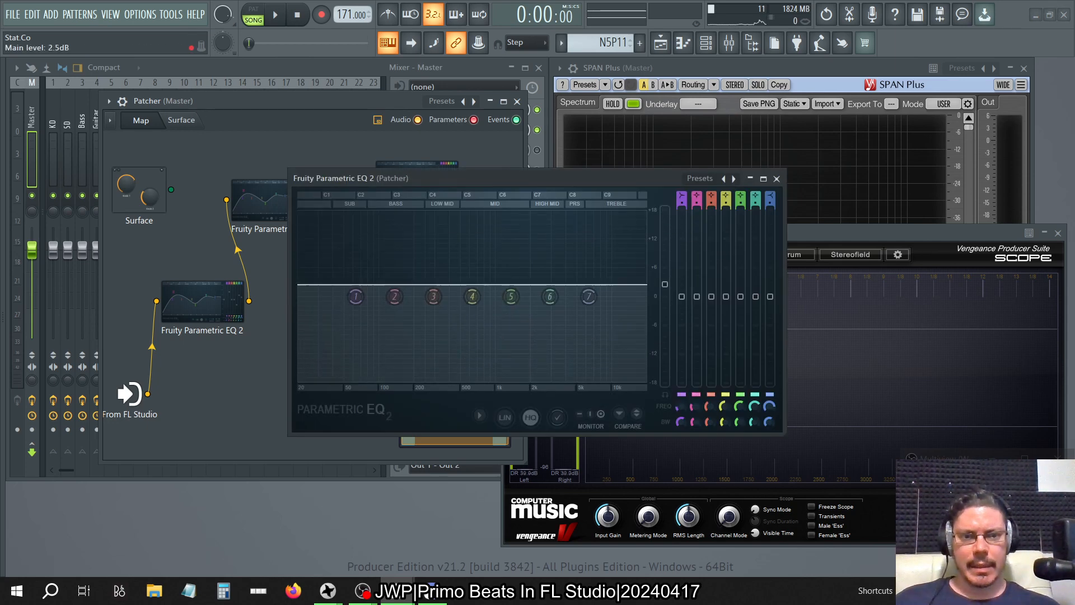
- Audition the song with the third EQ's main level raised to 9 dB and up to 18 dB, keeping the scope uncovered
key("space")
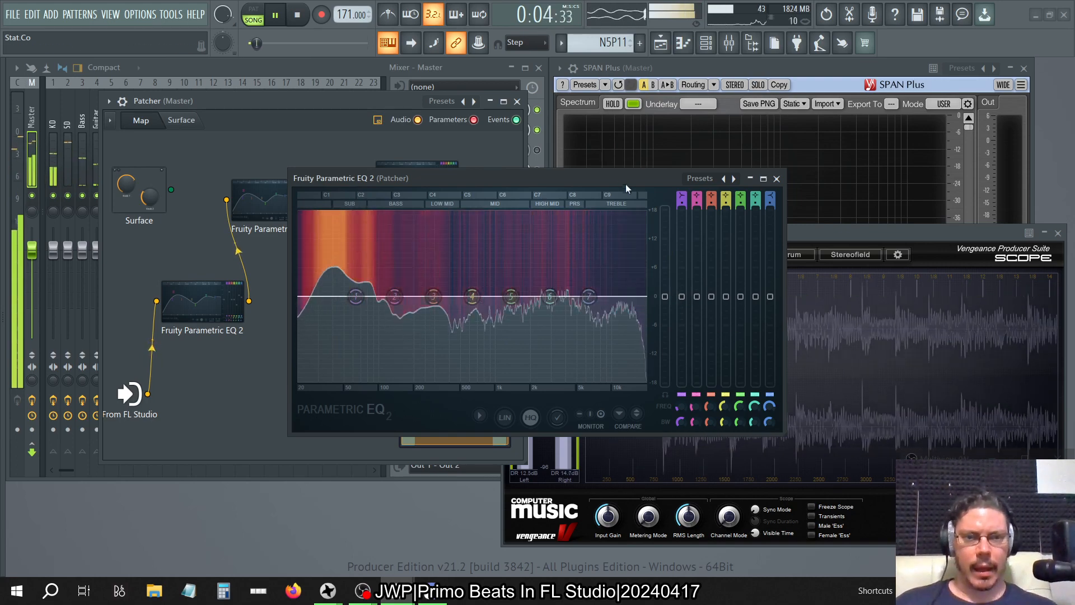
left_click_drag(625, 182, 438, 190)
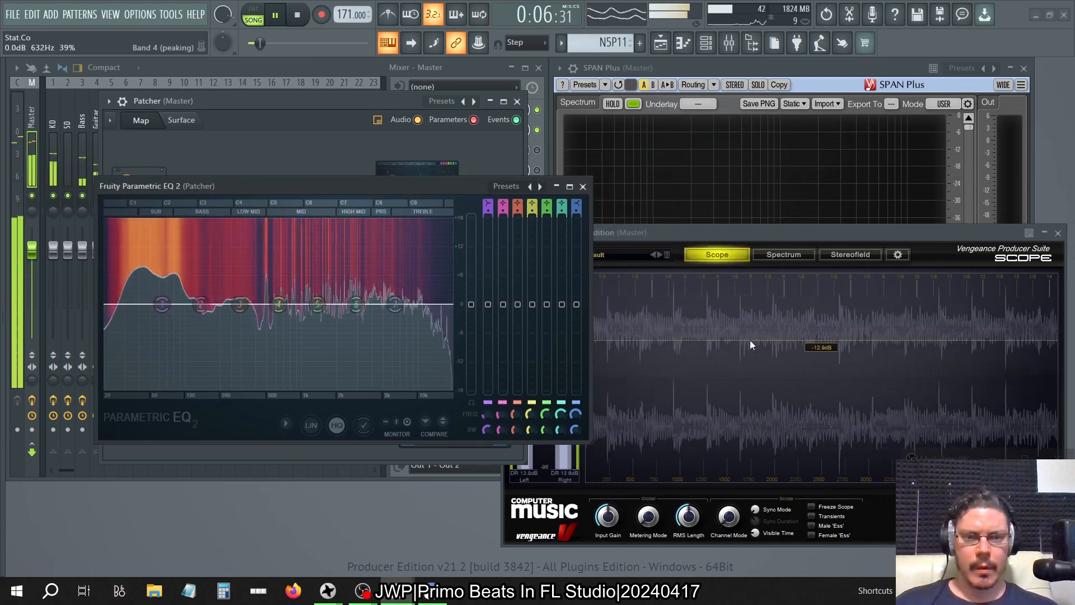
left_click_drag(471, 304, 471, 260)
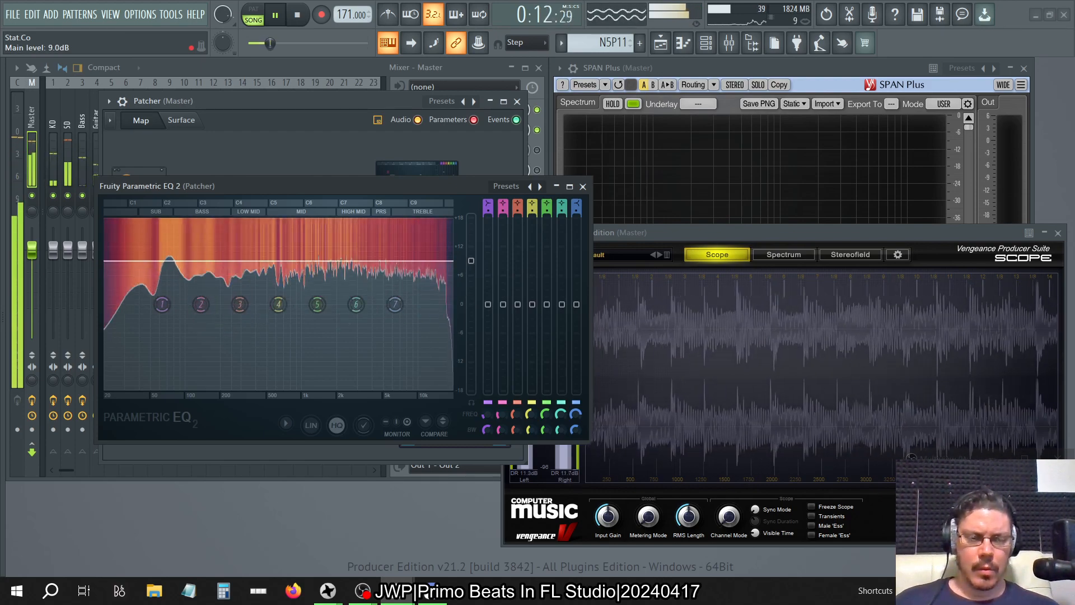
left_click_drag(471, 261, 471, 217)
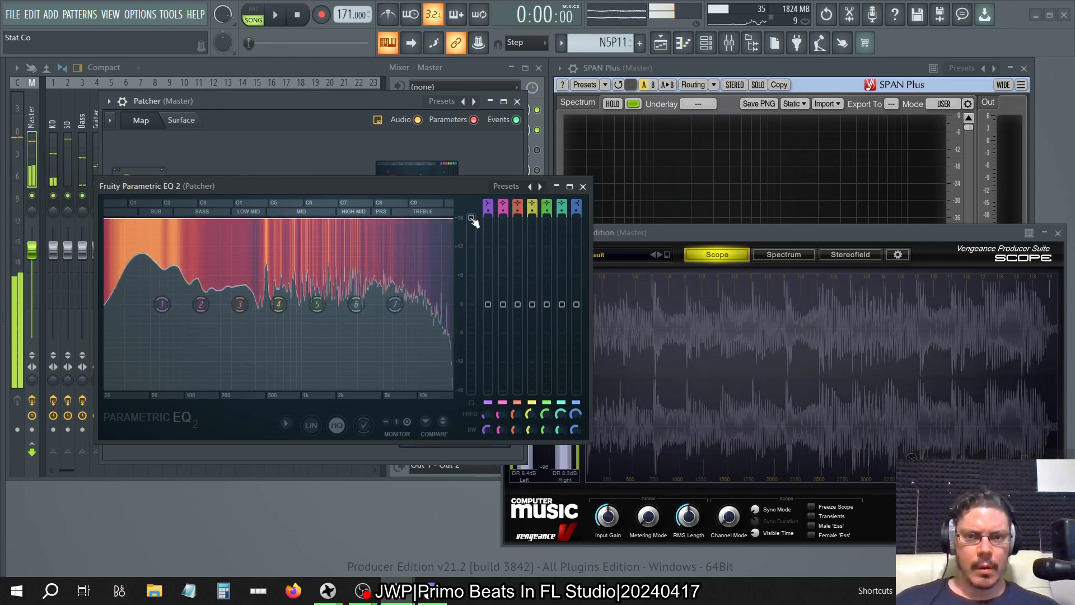
key("space")
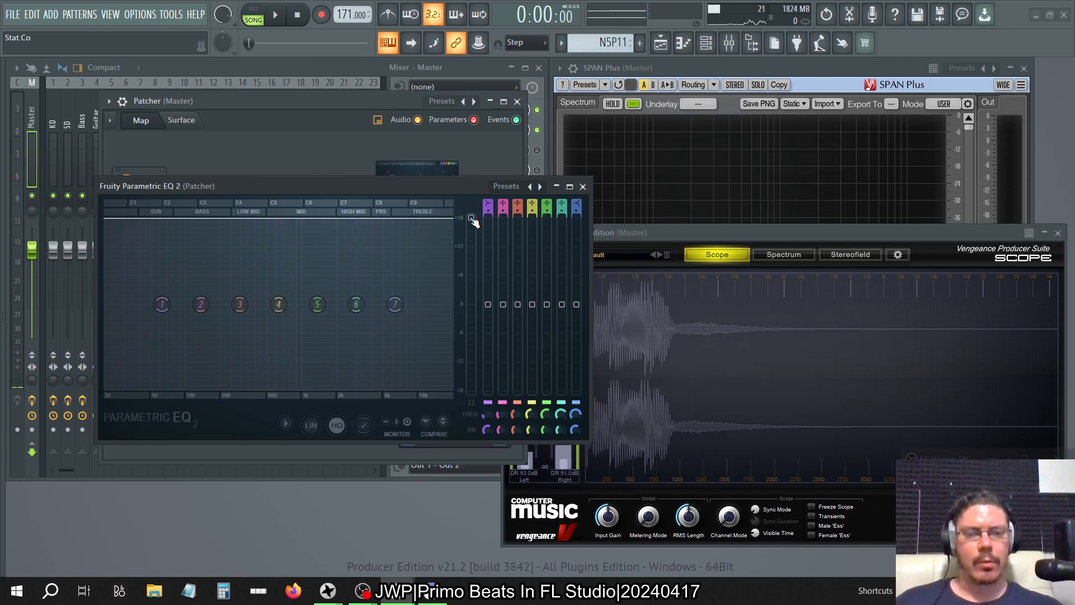
key("space")
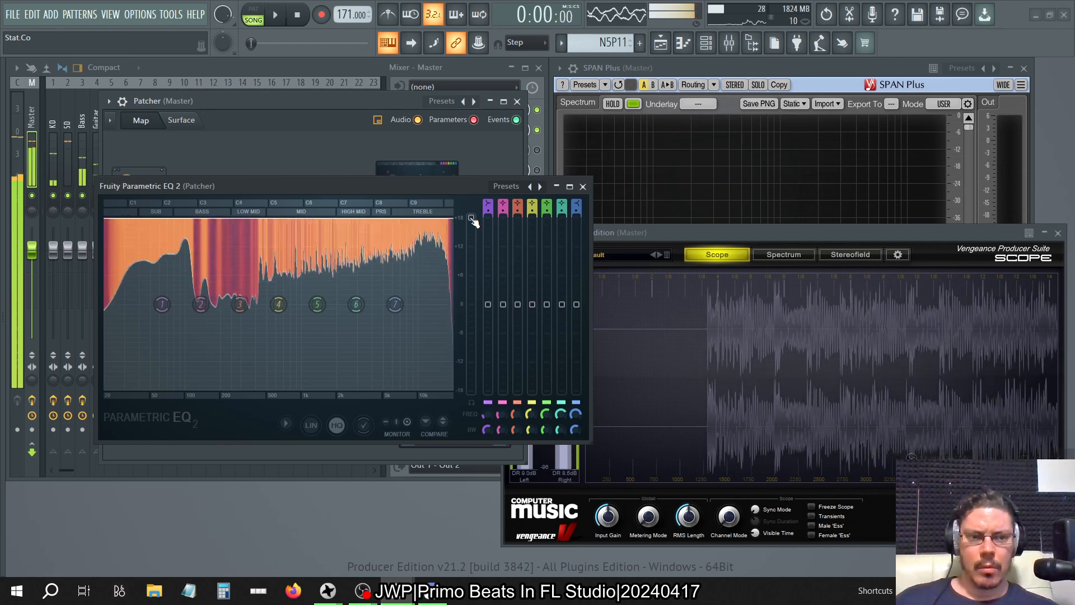
key("space")
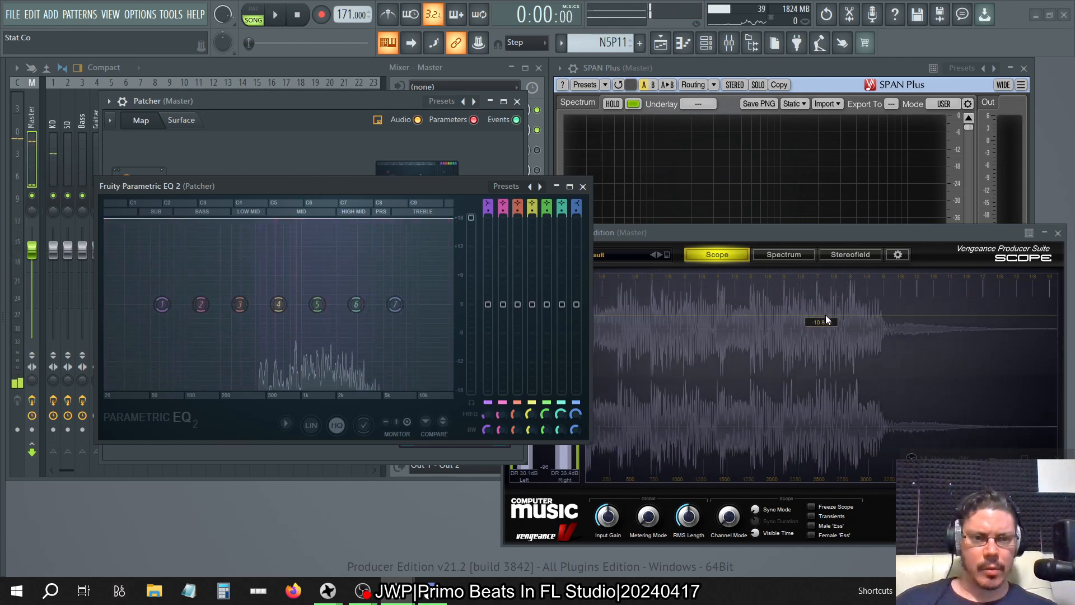
- Audition the third EQ's main level at about 9 dB and 15 dB, and leave it just below 18 dB
left_click_drag(473, 222, 473, 240)
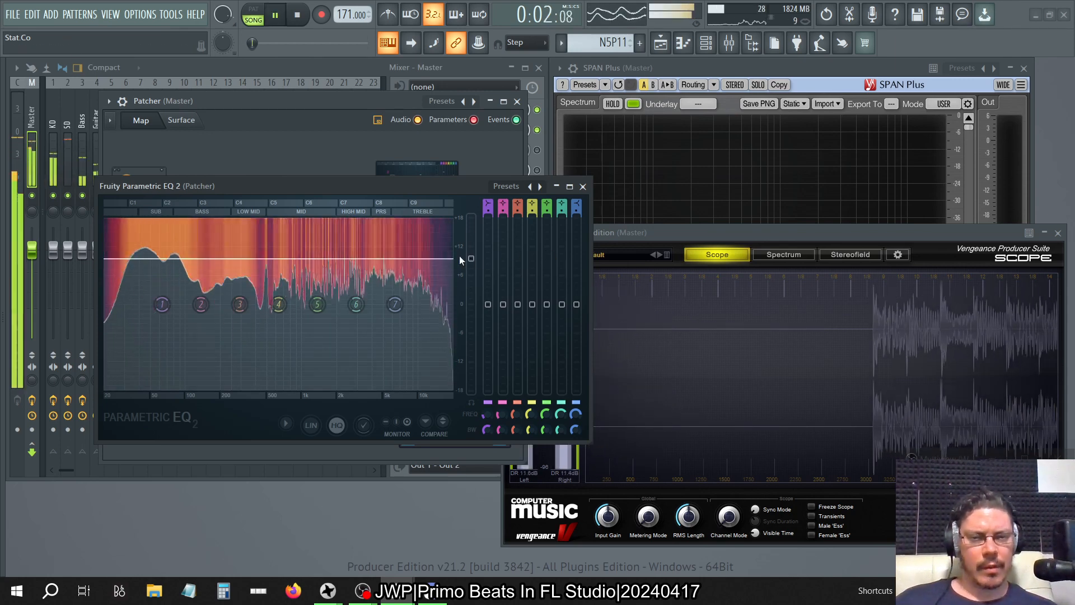
key("space")
left_click_drag(471, 258, 471, 233)
key("space")
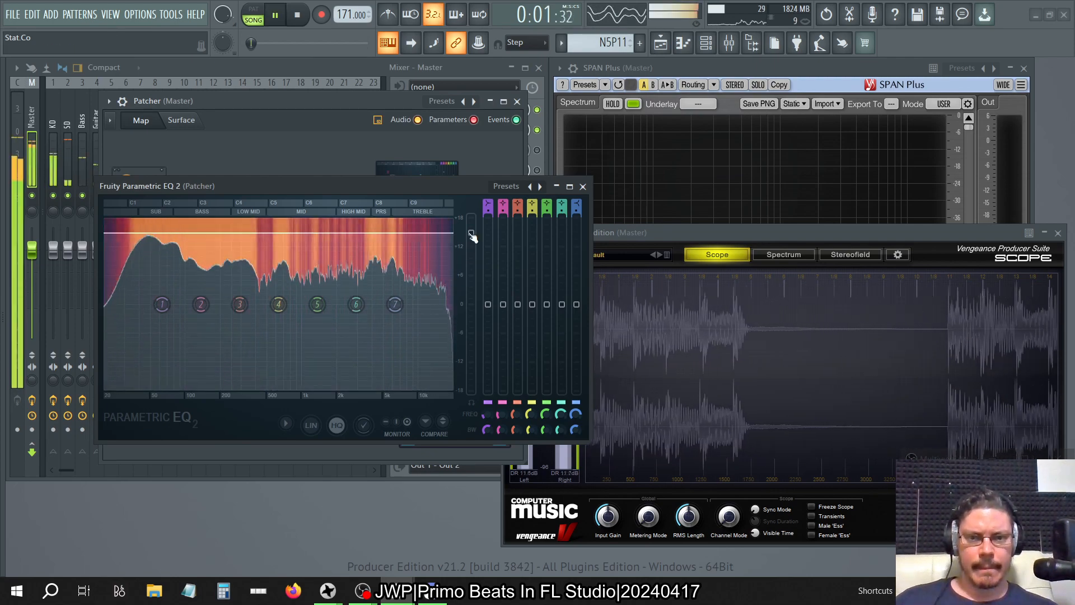
key("space")
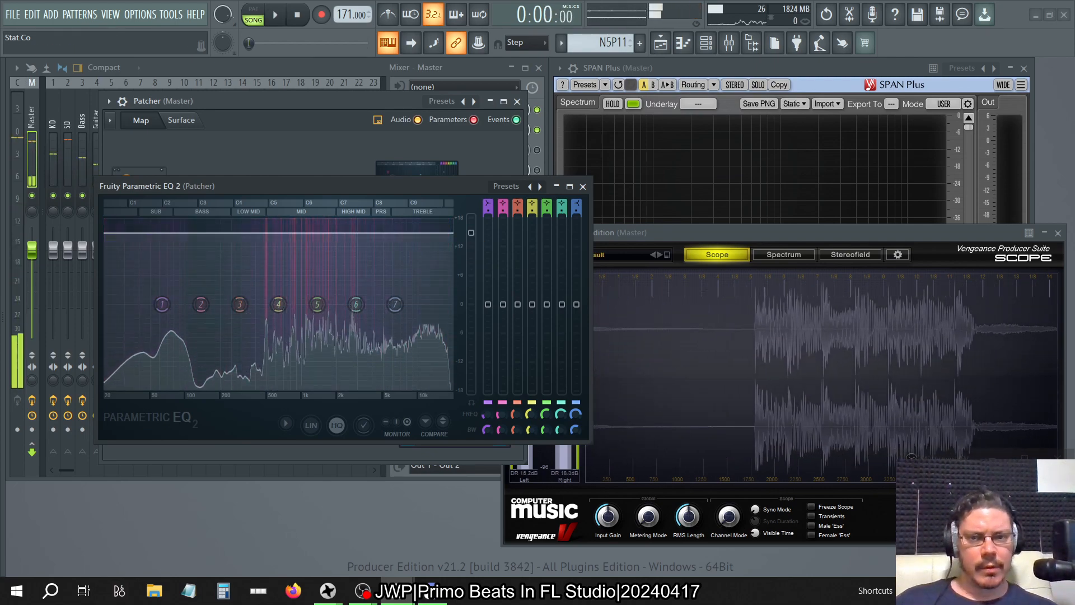
left_click_drag(470, 232, 471, 219)
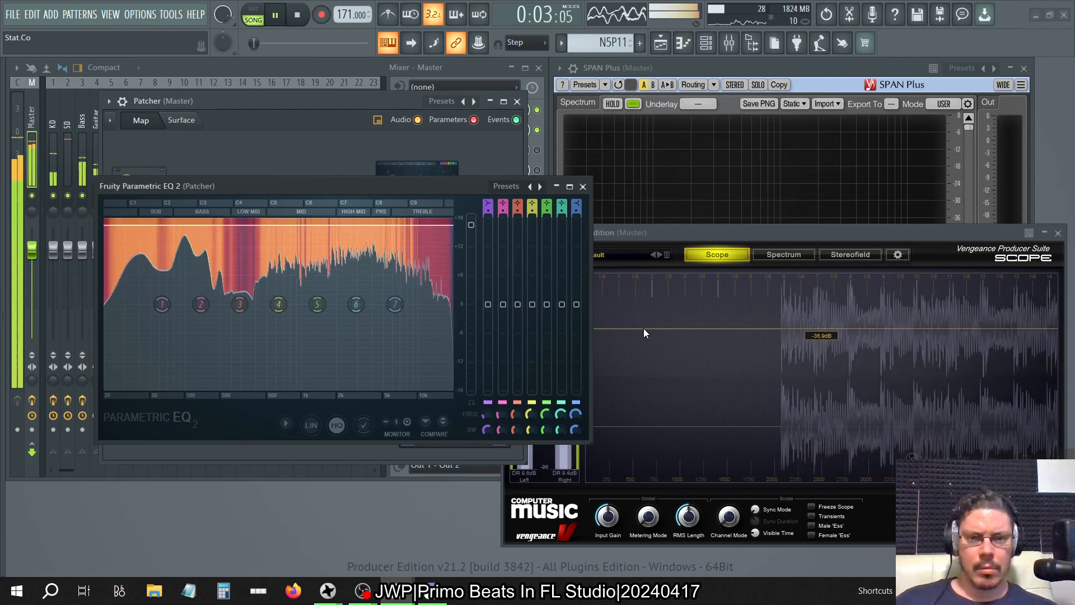
key("space")
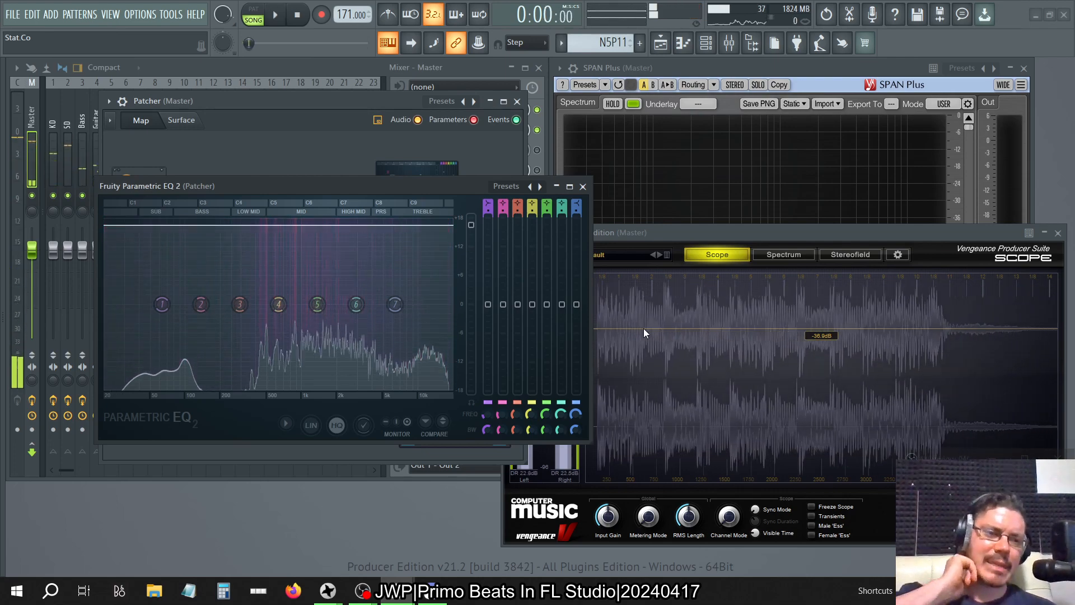
- Bring the mixer forward and move it and the EQ window apart to expose the master effects and part of the Patcher map
key("XF86AudioRaiseVolume")
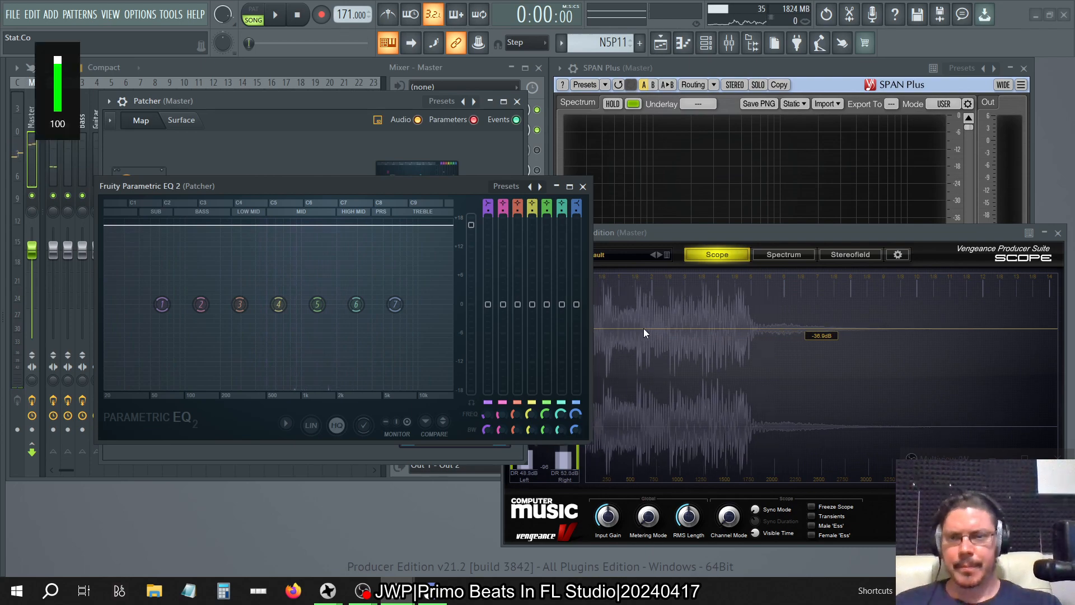
left_click(361, 75)
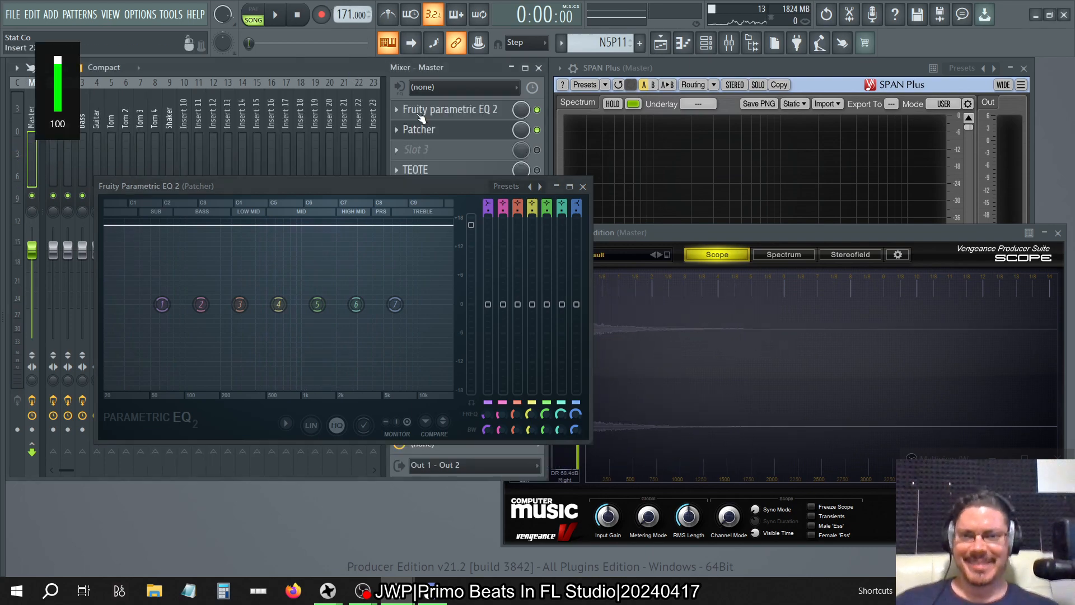
left_click_drag(421, 186, 819, 230)
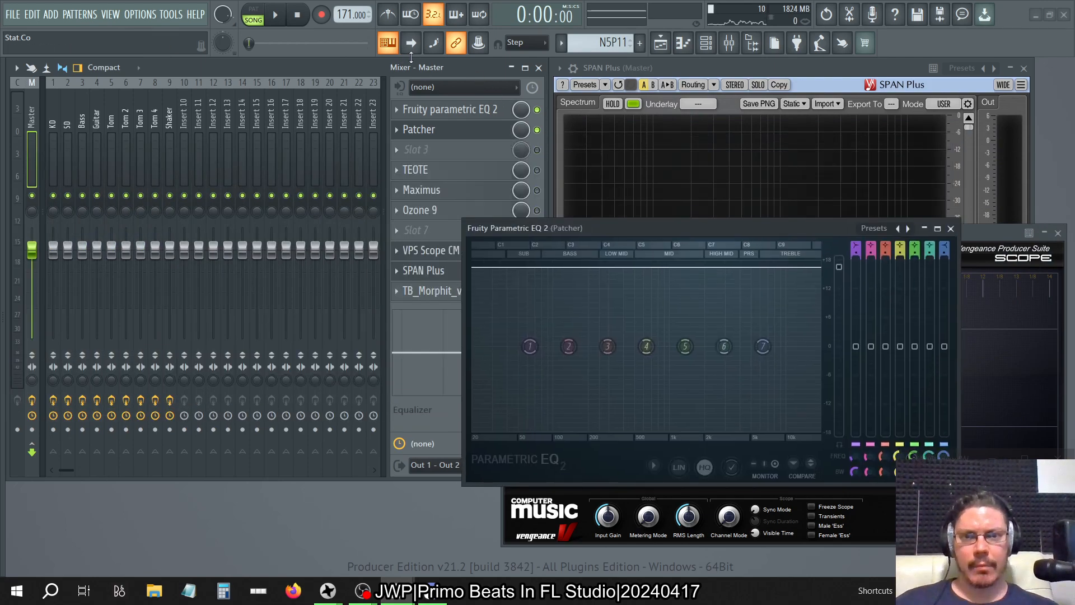
left_click_drag(473, 68, 280, 86)
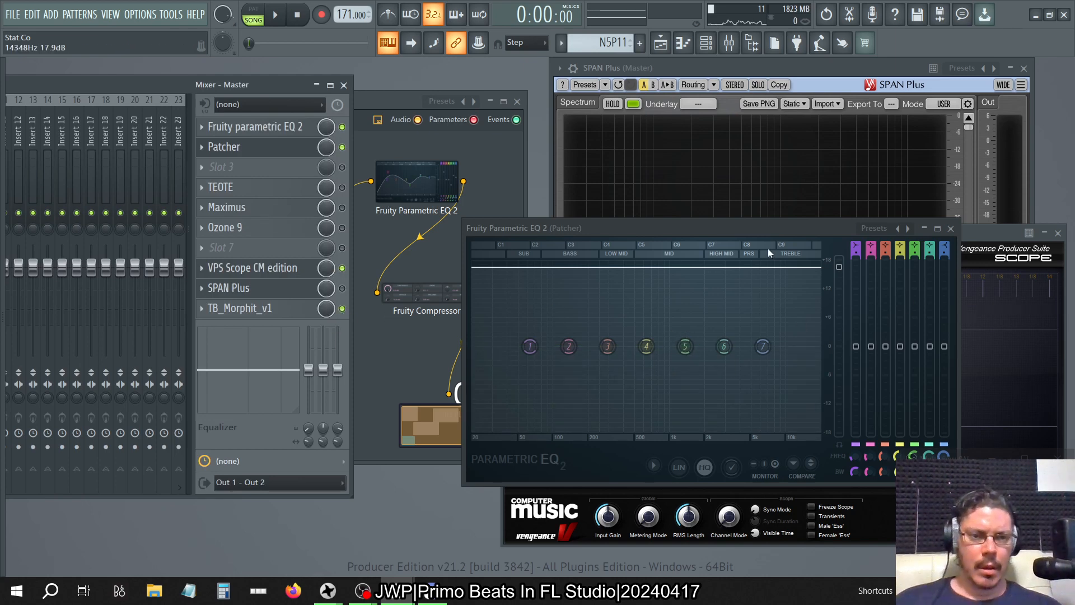
- Move the third EQ's window clear of the scope and audition the song with its main level at 16.5 dB
left_click_drag(760, 227, 404, 151)
key("space")
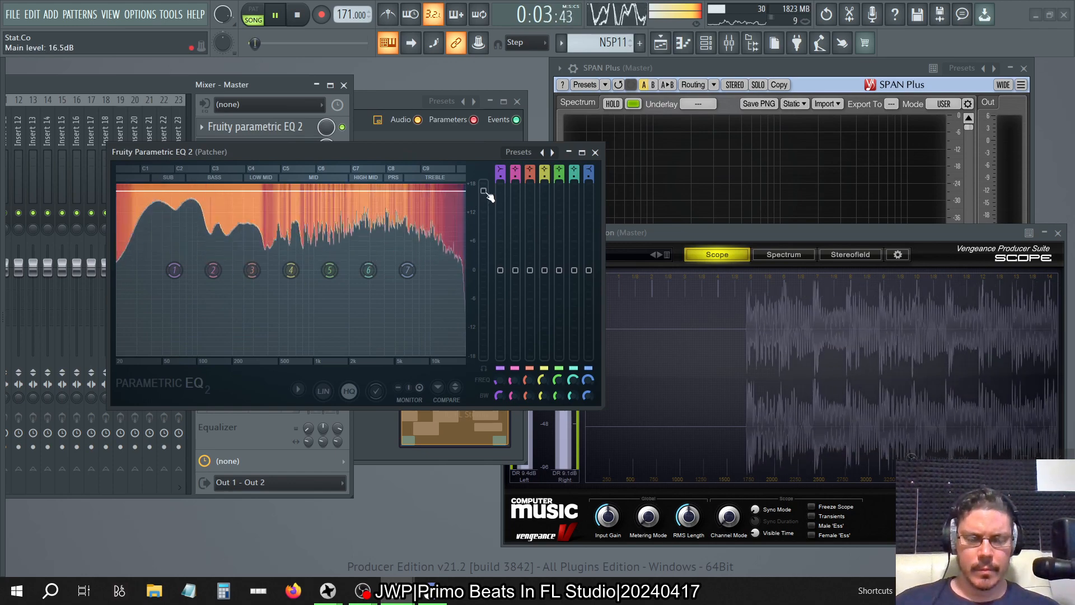
key("space")
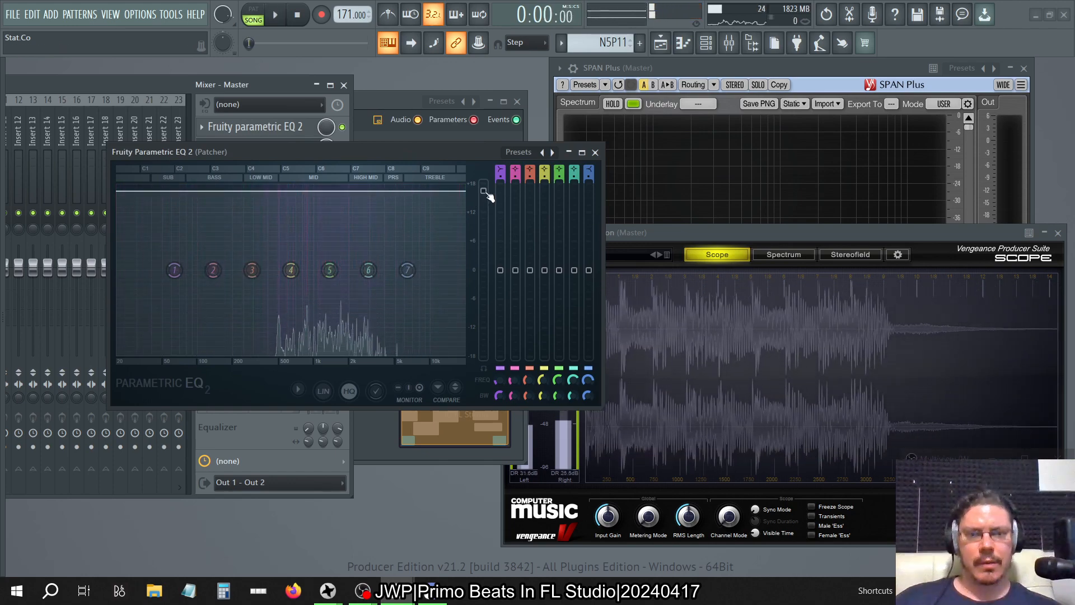
- Reset the third EQ's main level to 0 dB and audition the song for comparison
right_click(489, 196)
left_click(495, 198)
key("space")
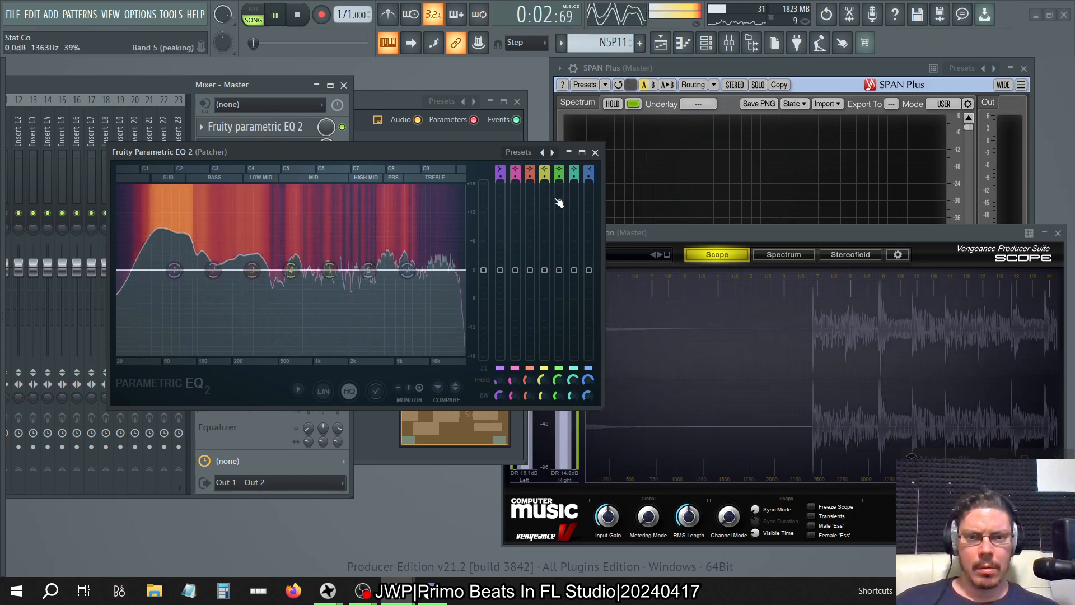
key("space")
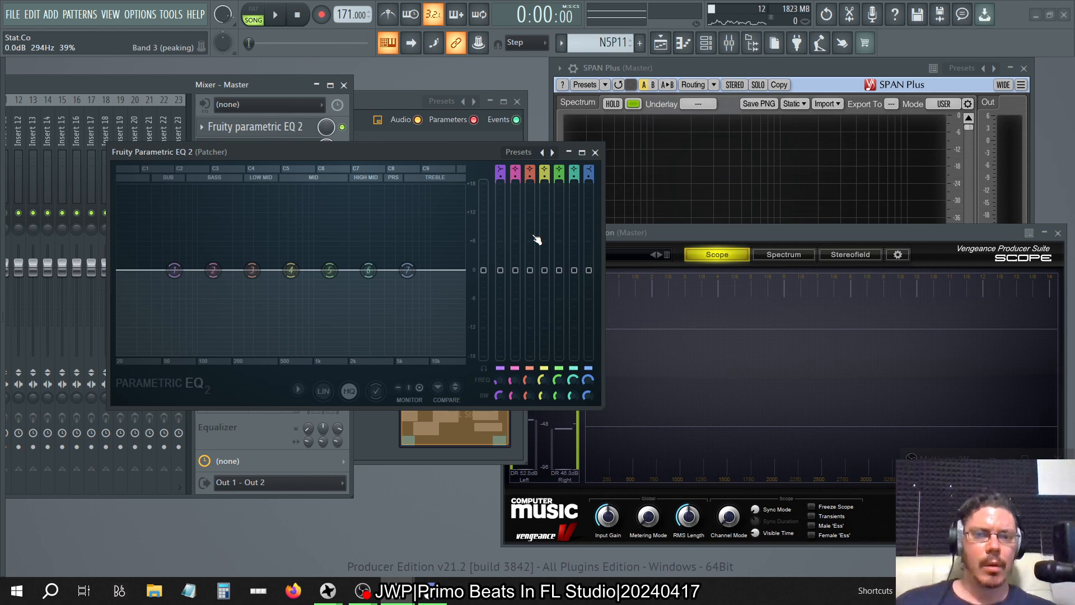
- Audition the third EQ's main level at about 8.5 dB, 16 dB and 13.5 dB while watching the scope
left_click_drag(483, 270, 483, 237)
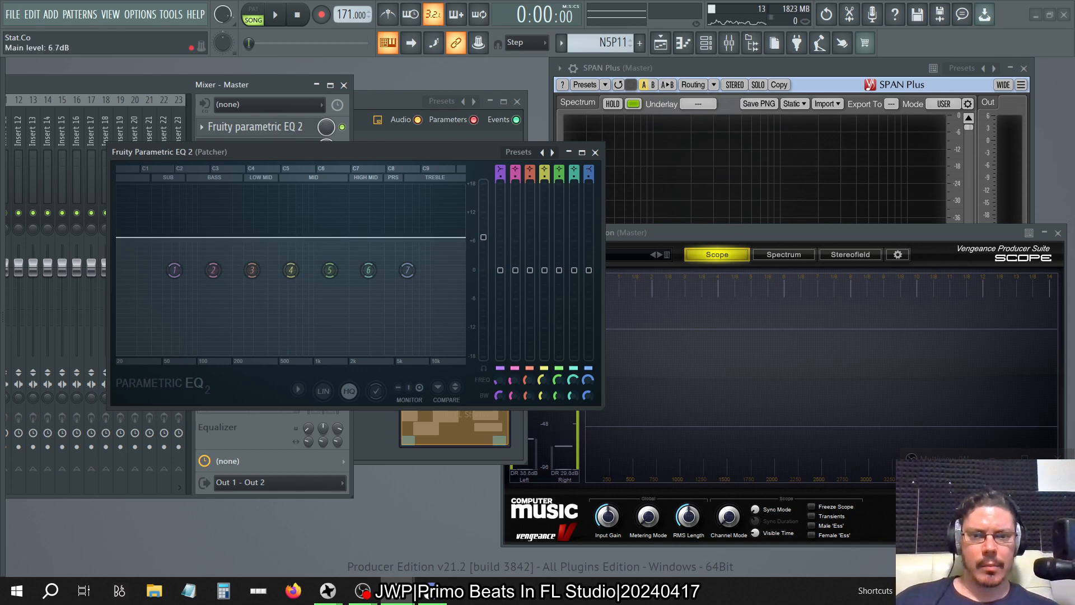
key("space")
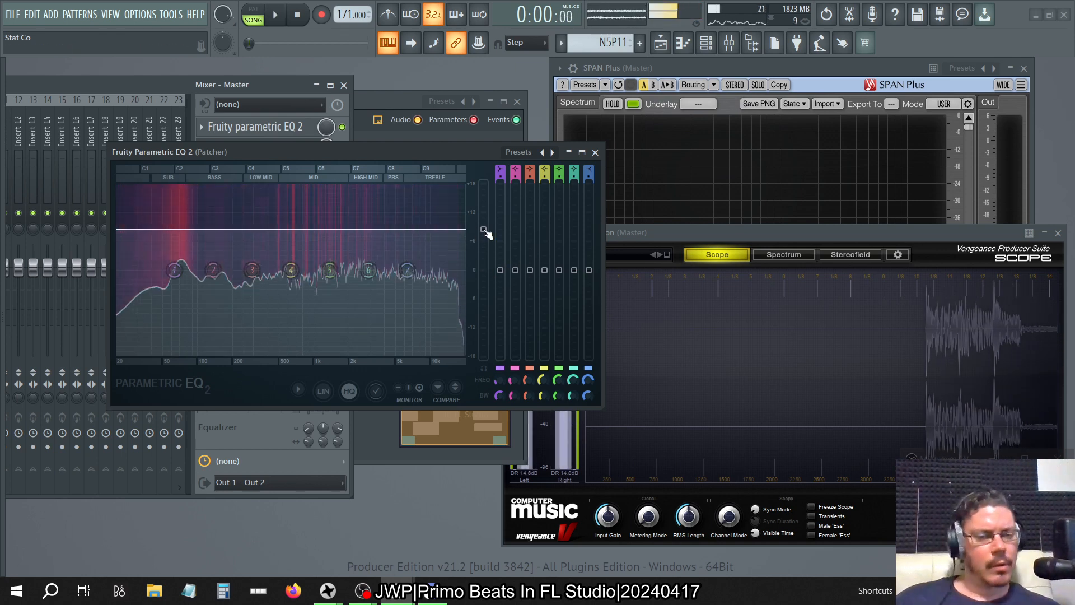
left_click_drag(483, 229, 483, 192)
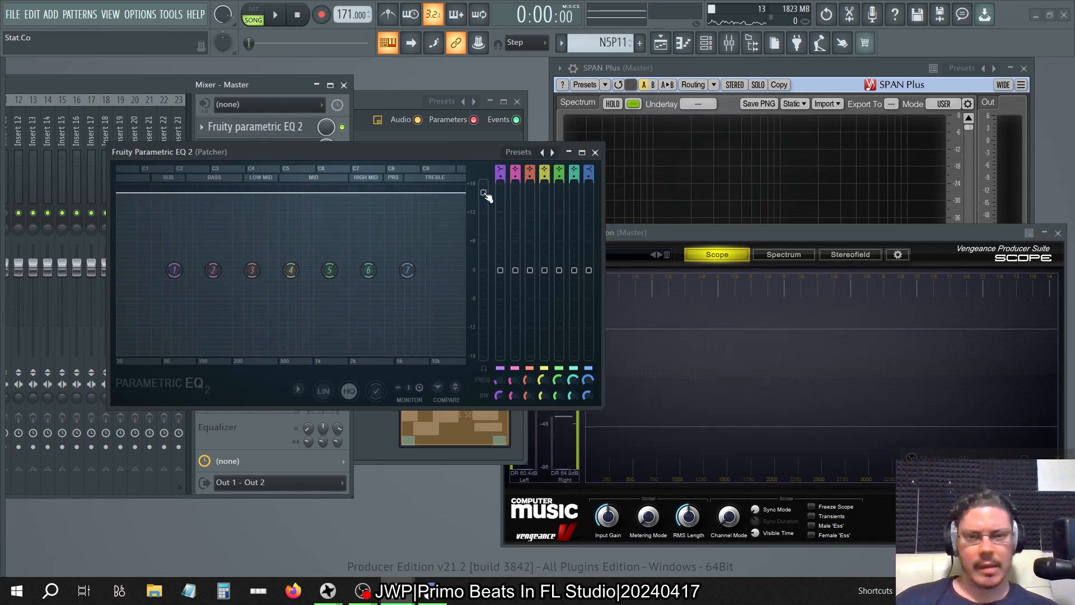
key("space")
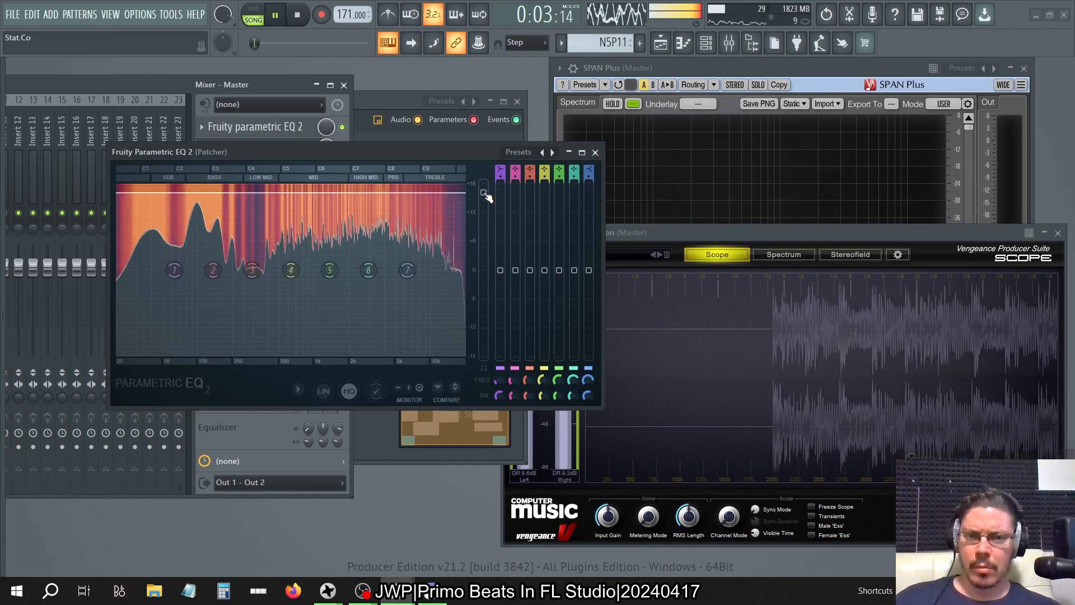
key("space")
left_click_drag(483, 192, 483, 205)
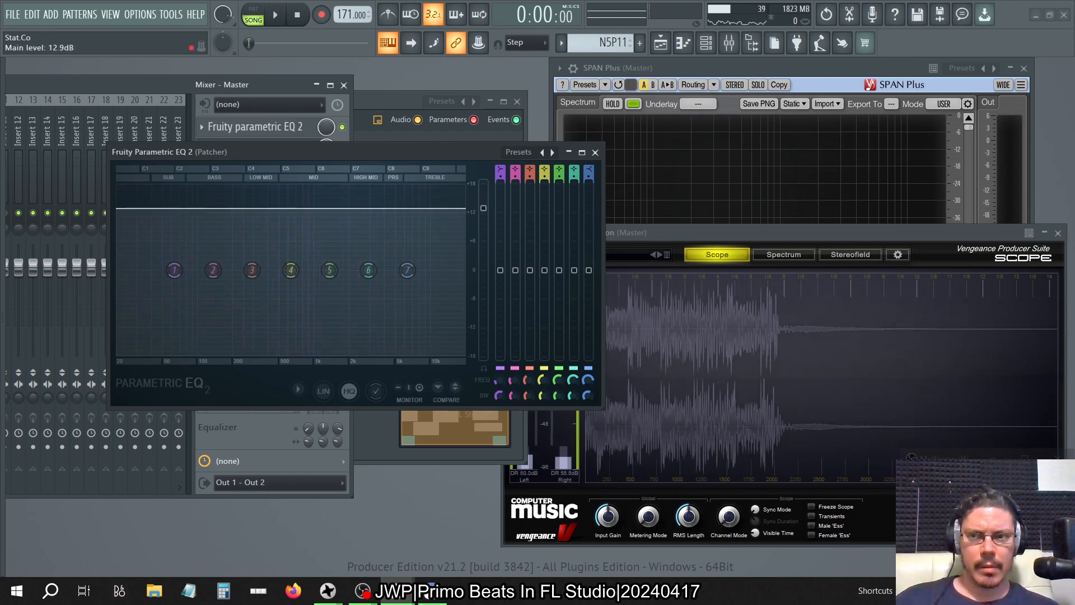
key("space")
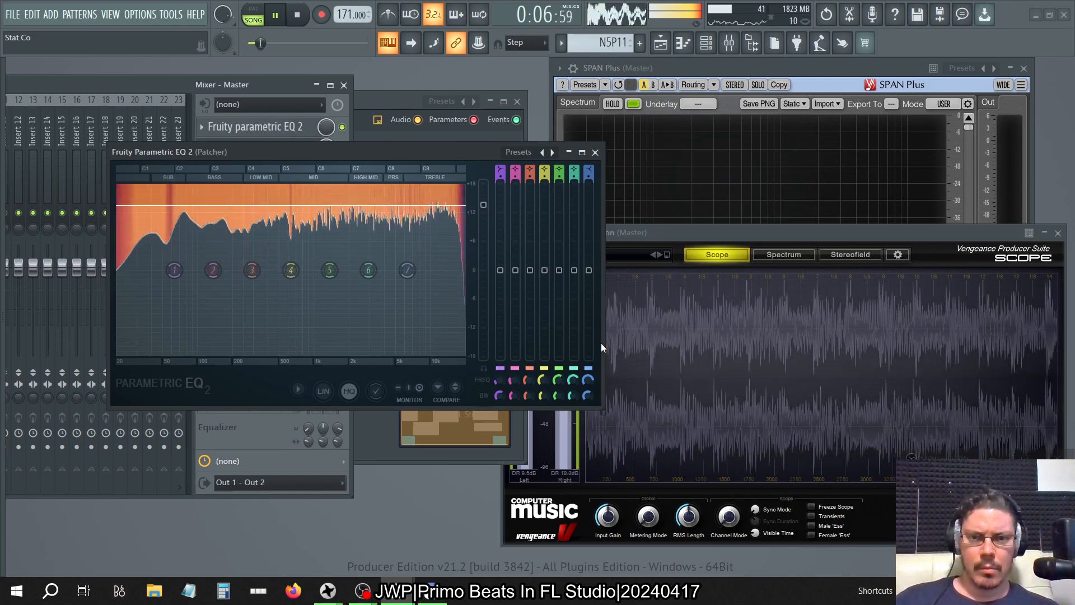
key("space")
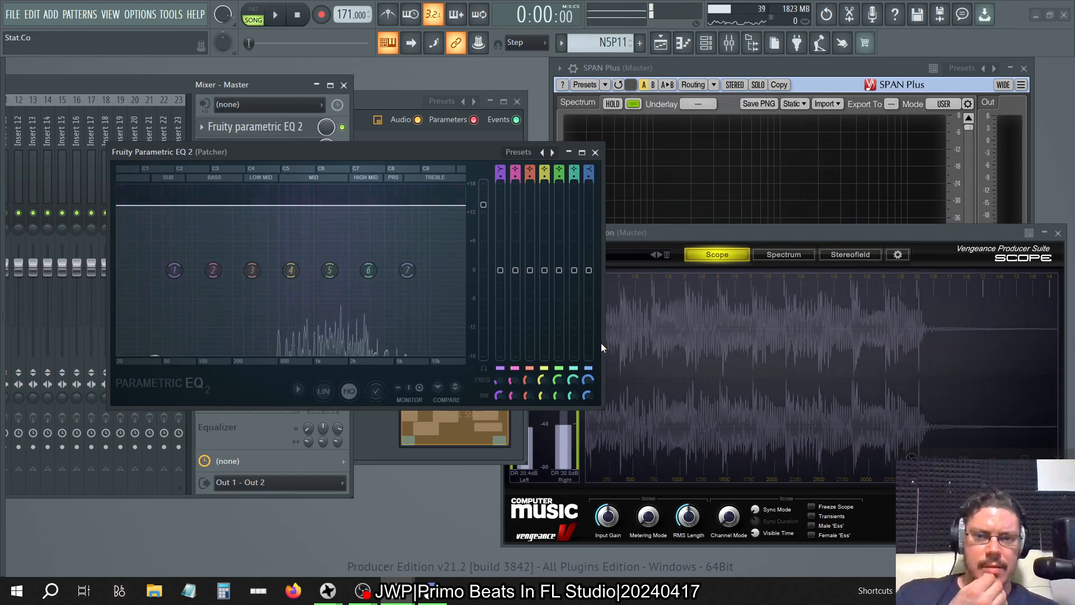
- Return the third EQ's main level to its default and audition the song again
right_click(495, 210)
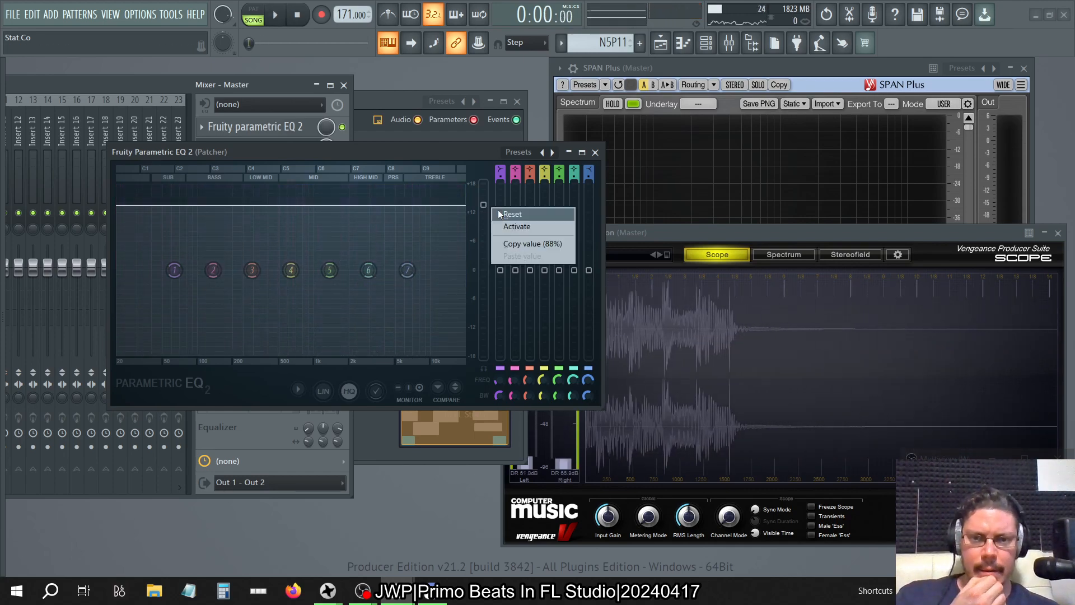
left_click(498, 209)
key("space")
key("space")
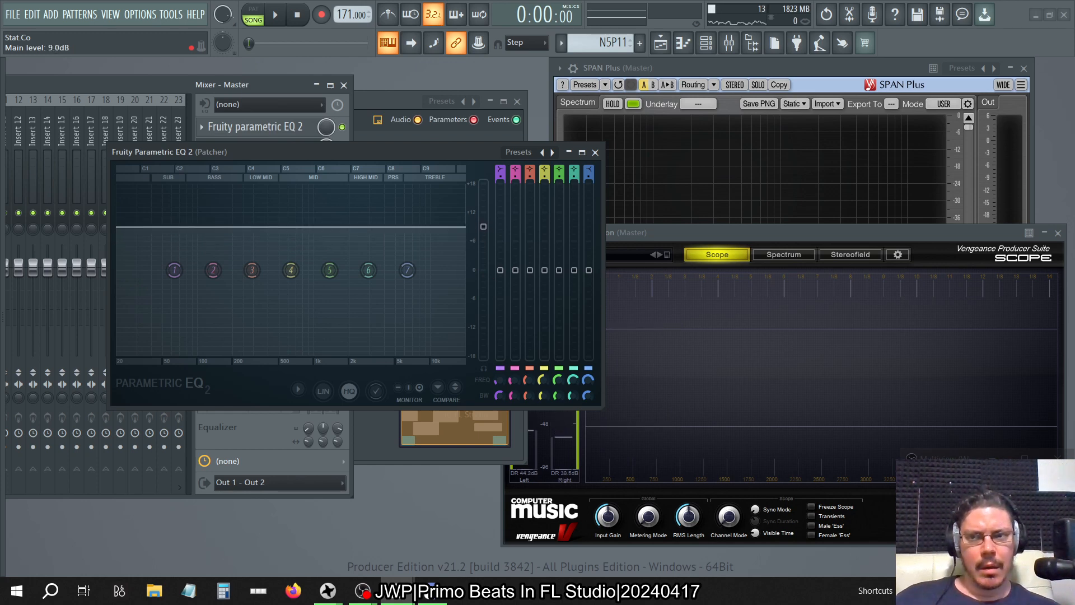
- Audition the third EQ's main level at 9 dB and about 10.5 dB, and close the EQ at the higher setting
key("space")
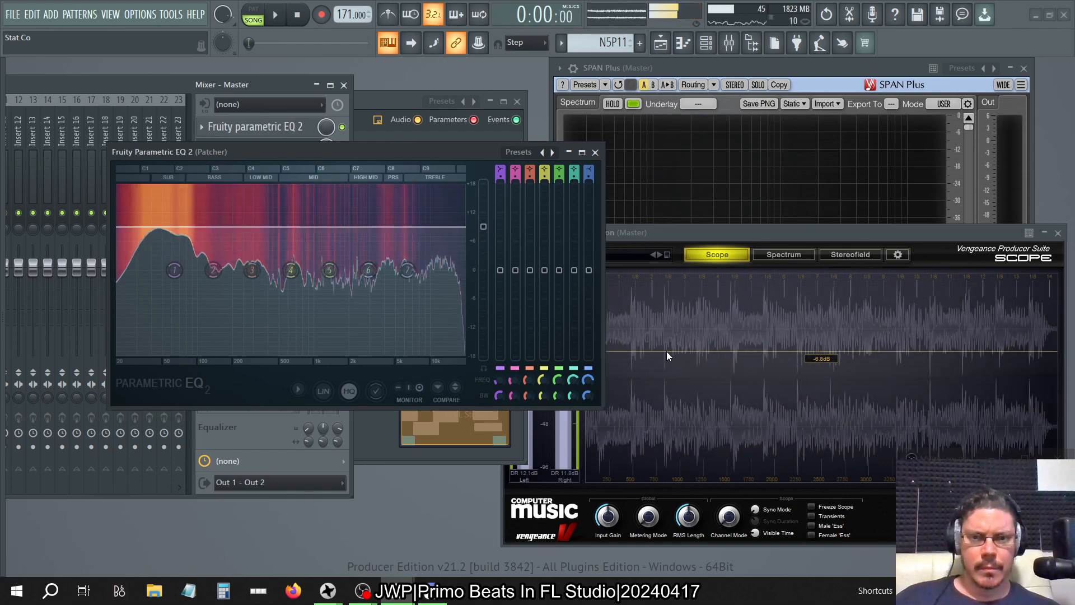
key("space")
left_click_drag(464, 228, 465, 221)
key("space")
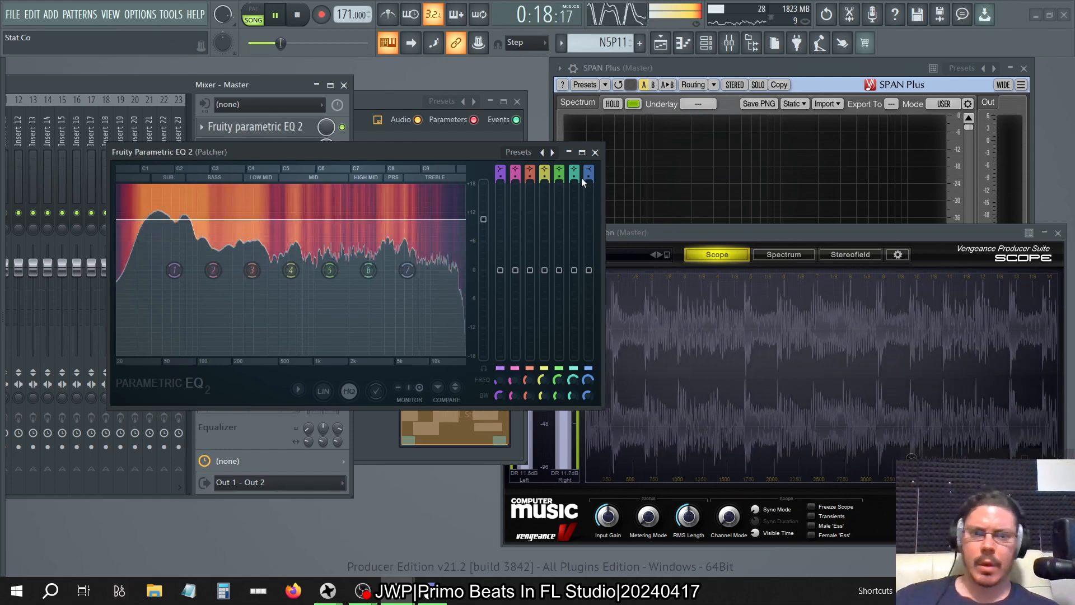
left_click(597, 153)
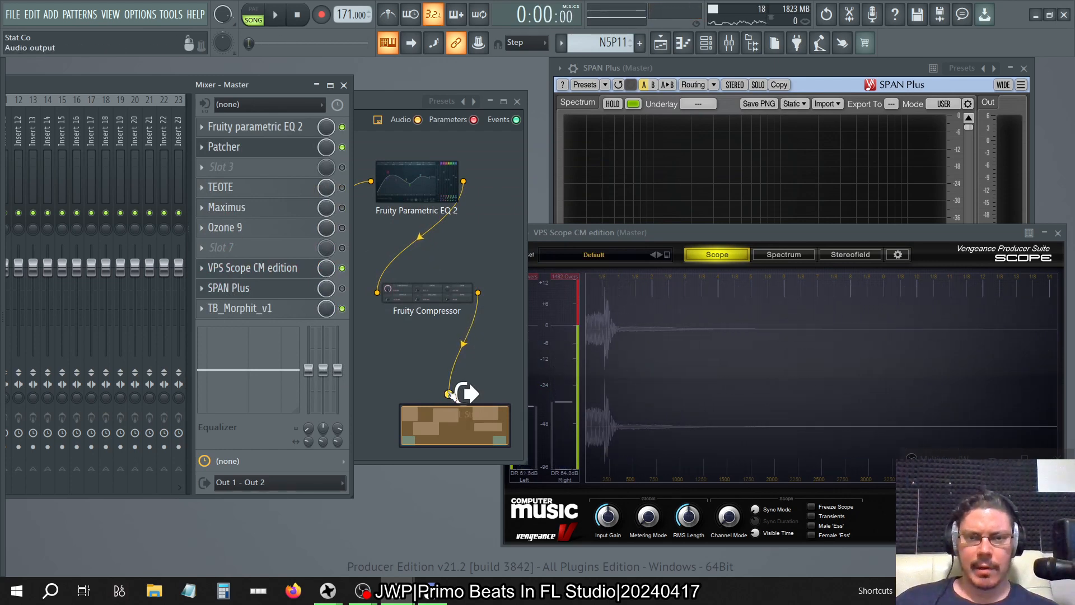
- Arrange the mixer and the Patcher map side by side to show the master meter and the complete effect chain
left_click_drag(168, 85, 643, 120)
left_click_drag(377, 98, 237, 67)
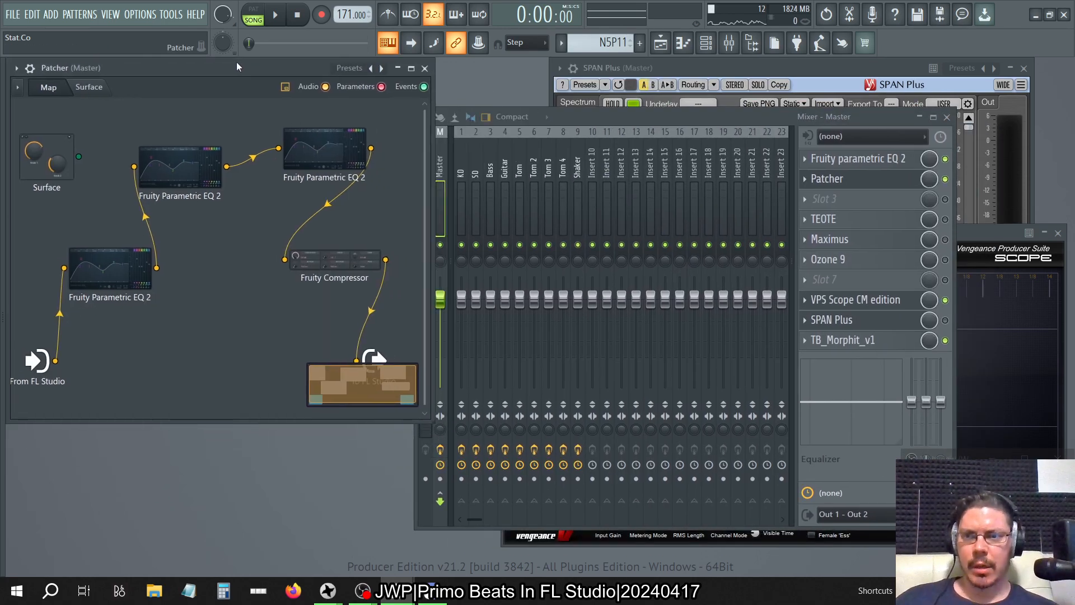
left_click(602, 120)
- Play the song from the start in short passes and check the peaks on the master meter
left_click(274, 16)
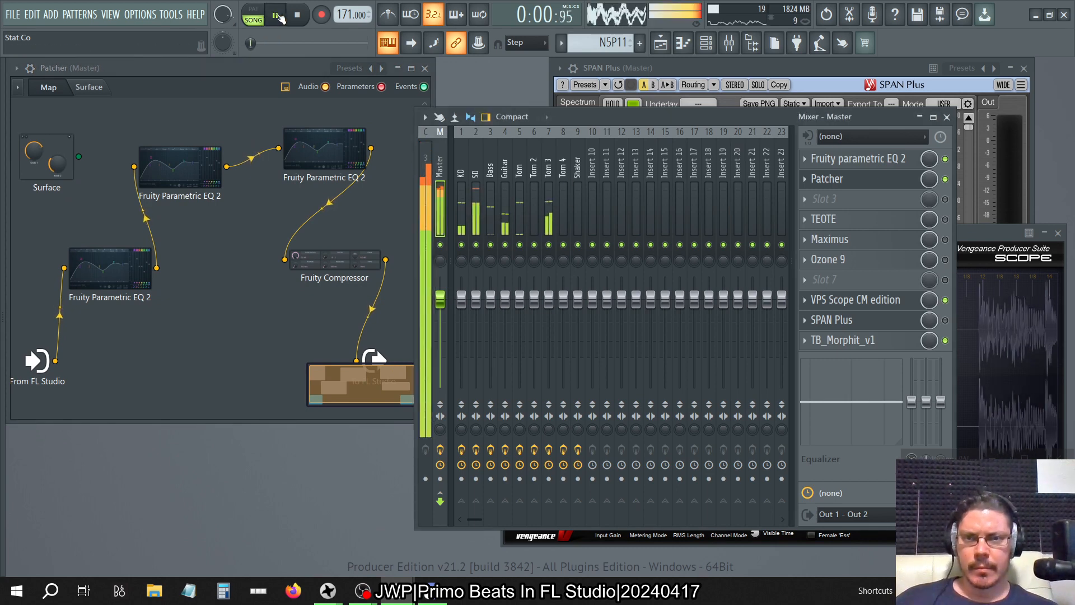
left_click(297, 15)
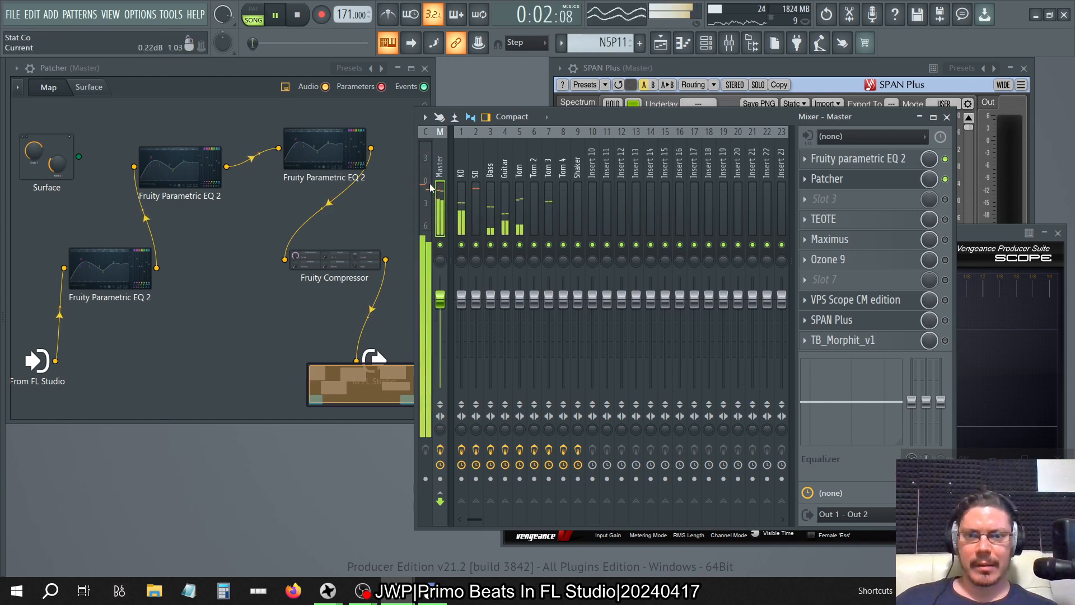
key("space")
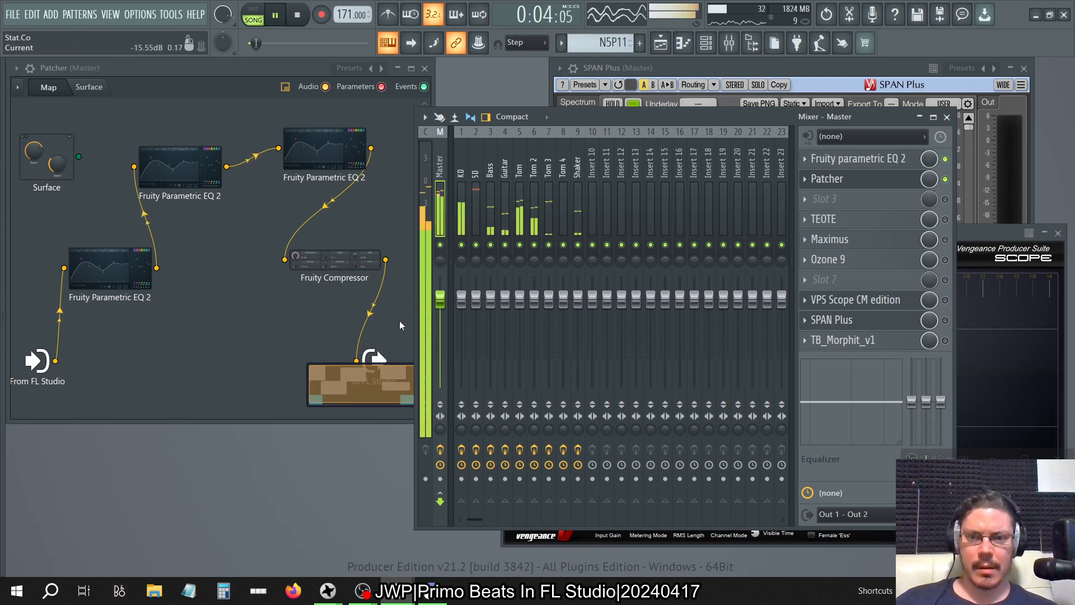
key("space")
- Unplug the compressor from the Patcher output and wire a new Fruity Parametric EQ 2 between them
left_click(356, 360)
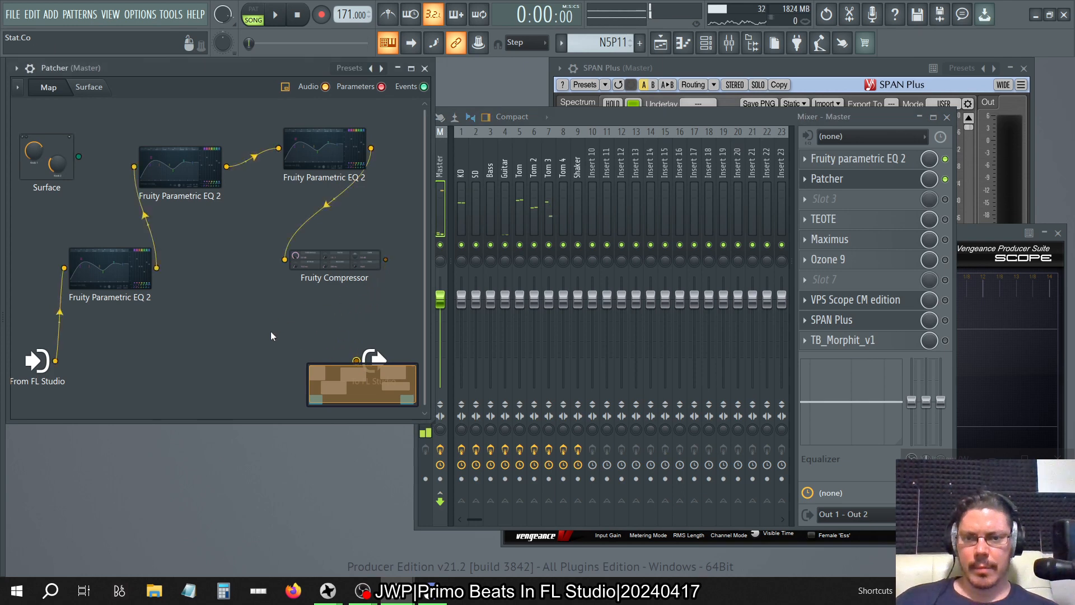
right_click(259, 359)
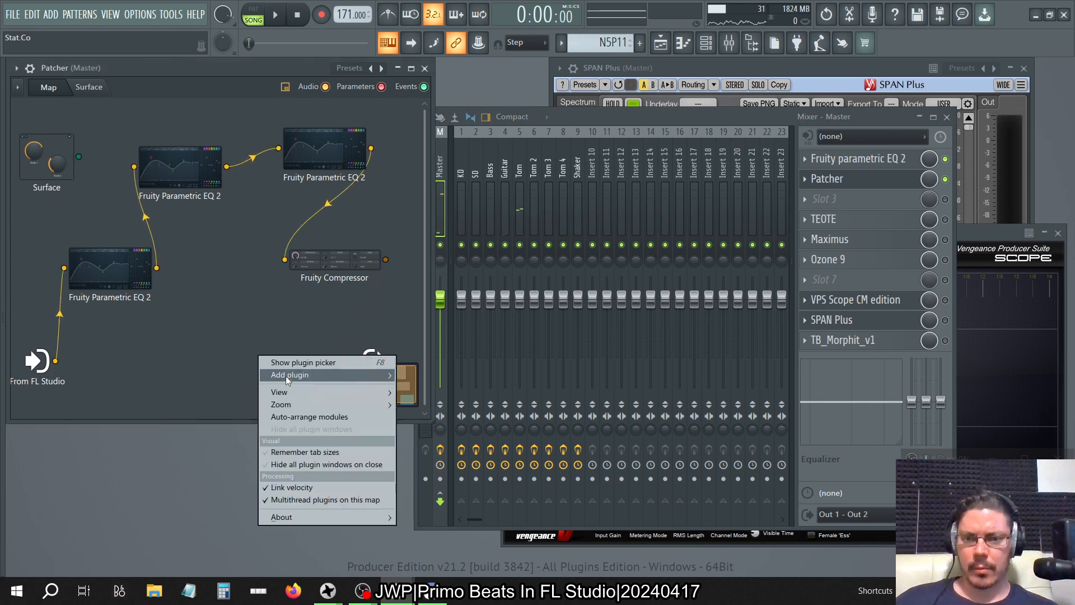
mouse_move(296, 374)
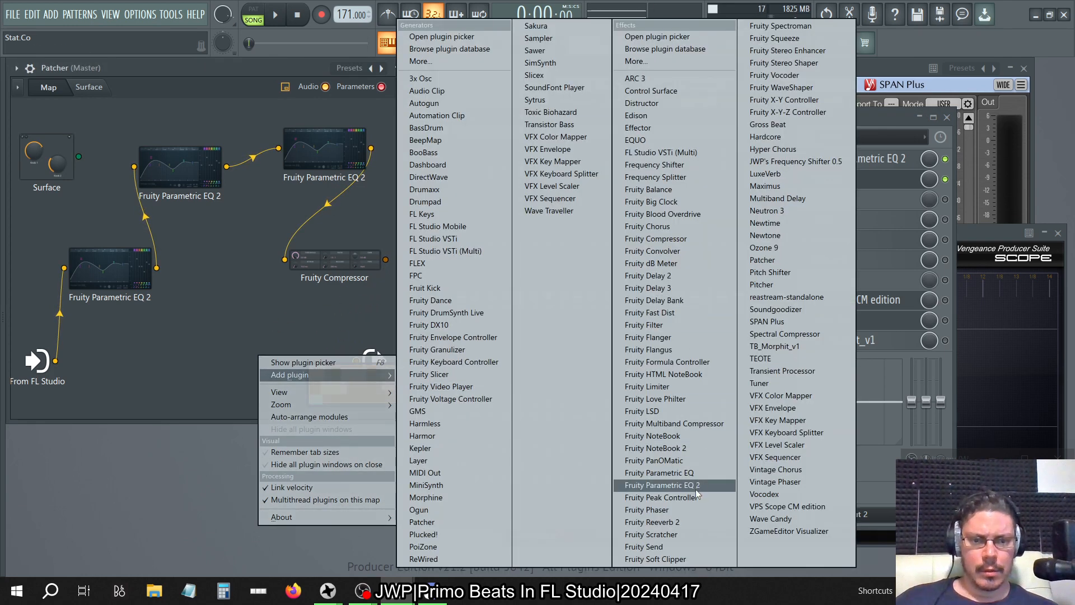
left_click(662, 485)
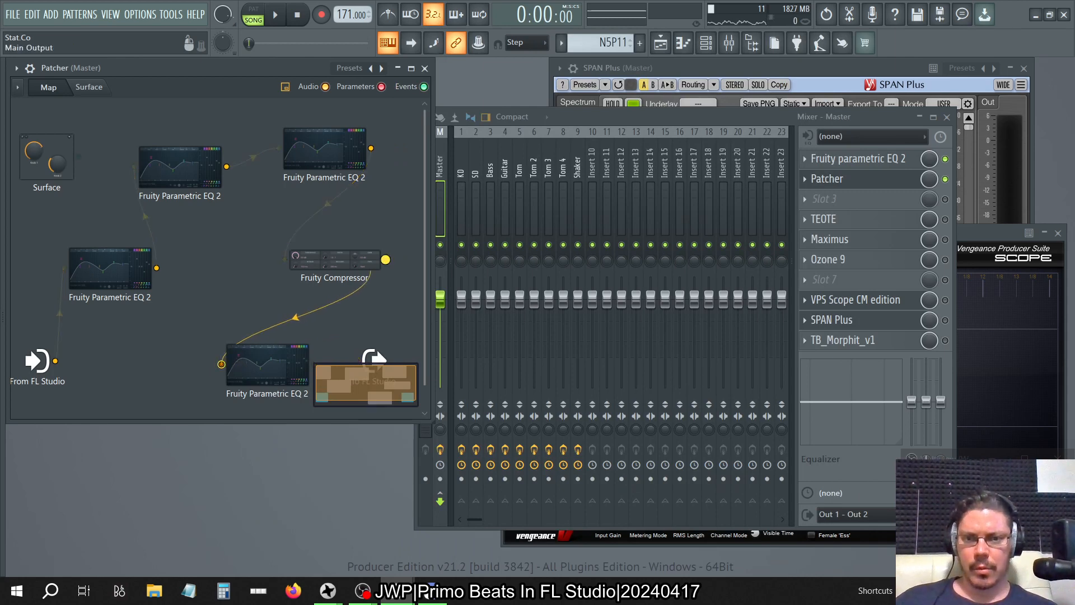
left_click_drag(370, 271, 375, 269)
left_click(368, 325)
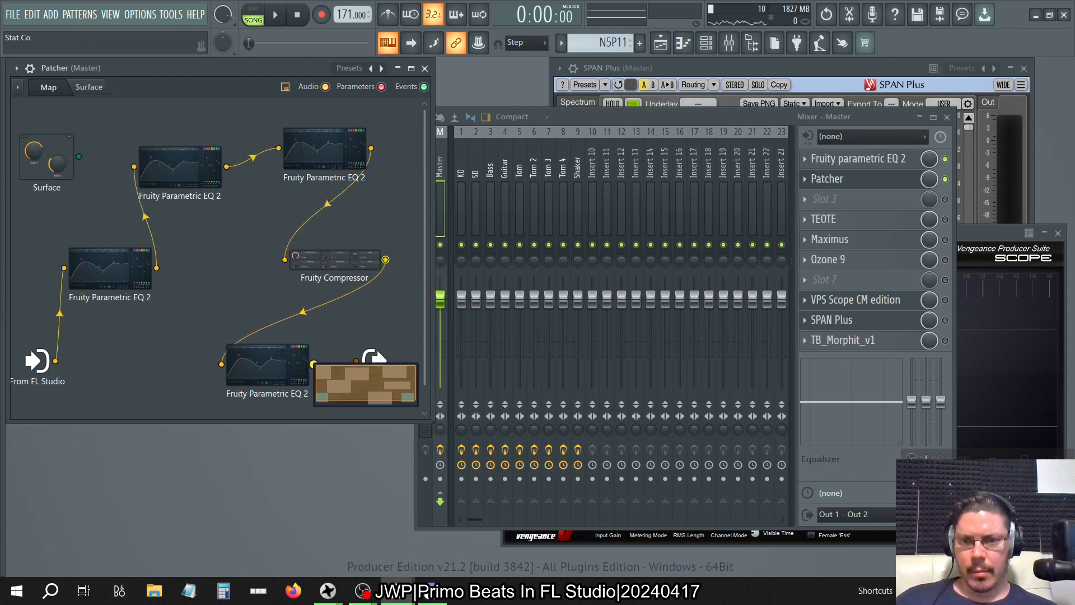
scroll(387, 388, "down", 1)
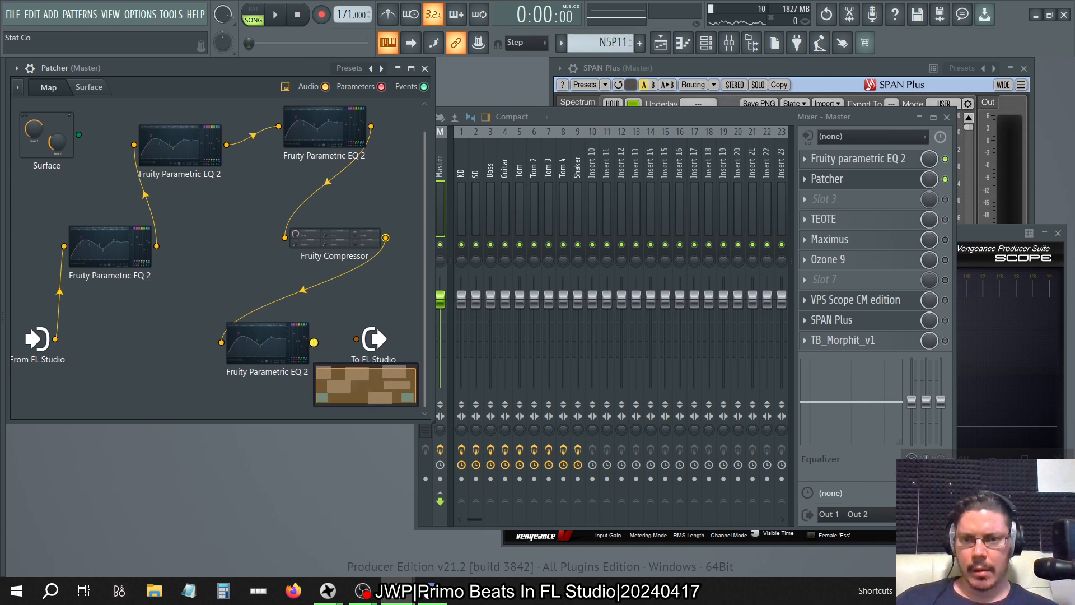
left_click_drag(313, 343, 311, 345)
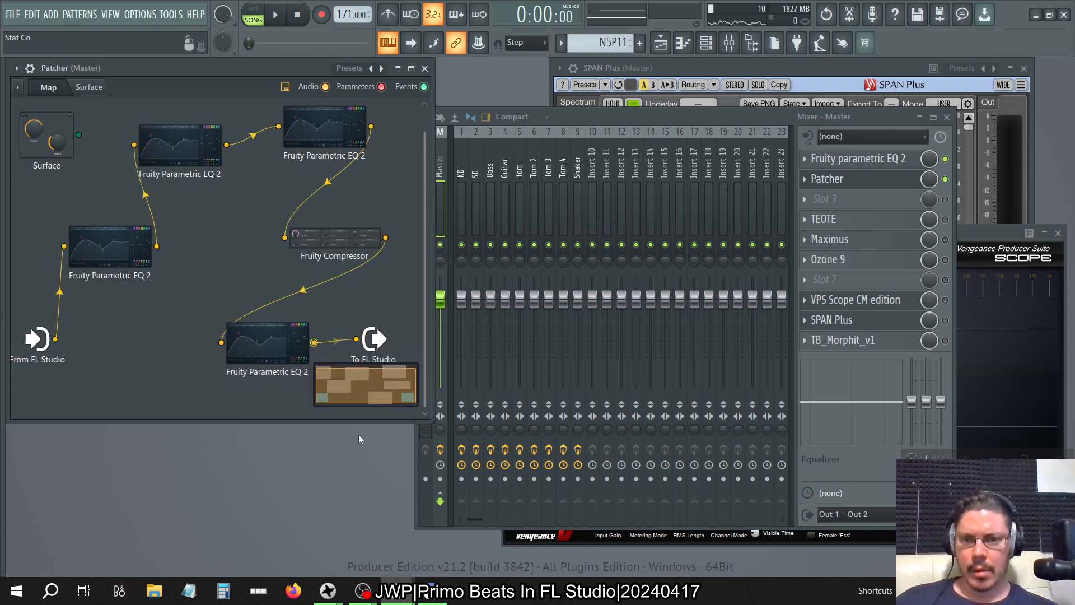
- Set the new post-compressor EQ's main level to -3 dB, and close the EQ and Patcher windows
double_click(268, 354)
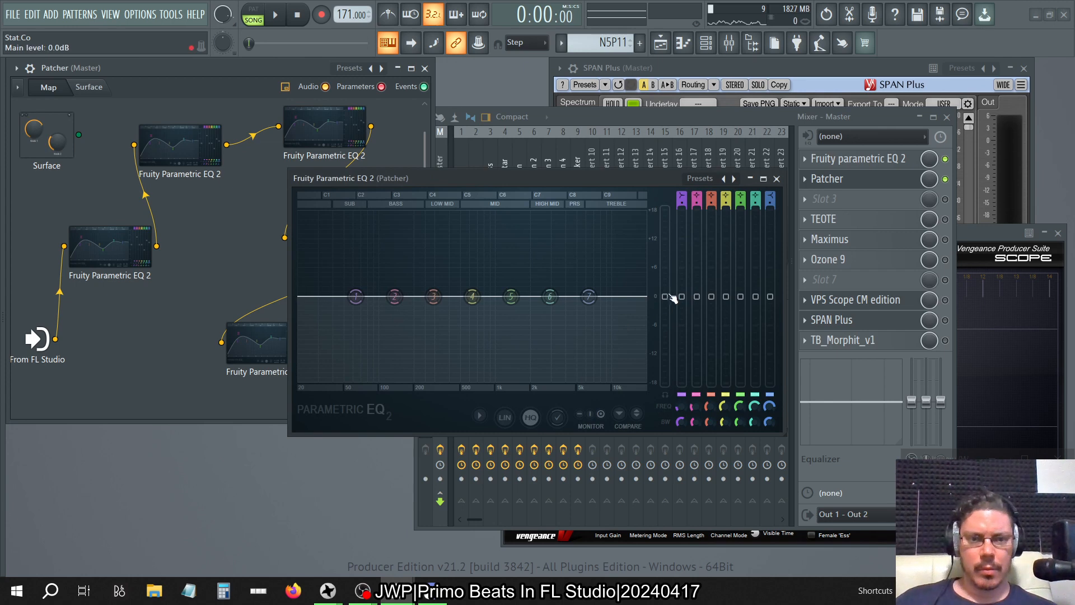
left_click_drag(672, 295, 672, 304)
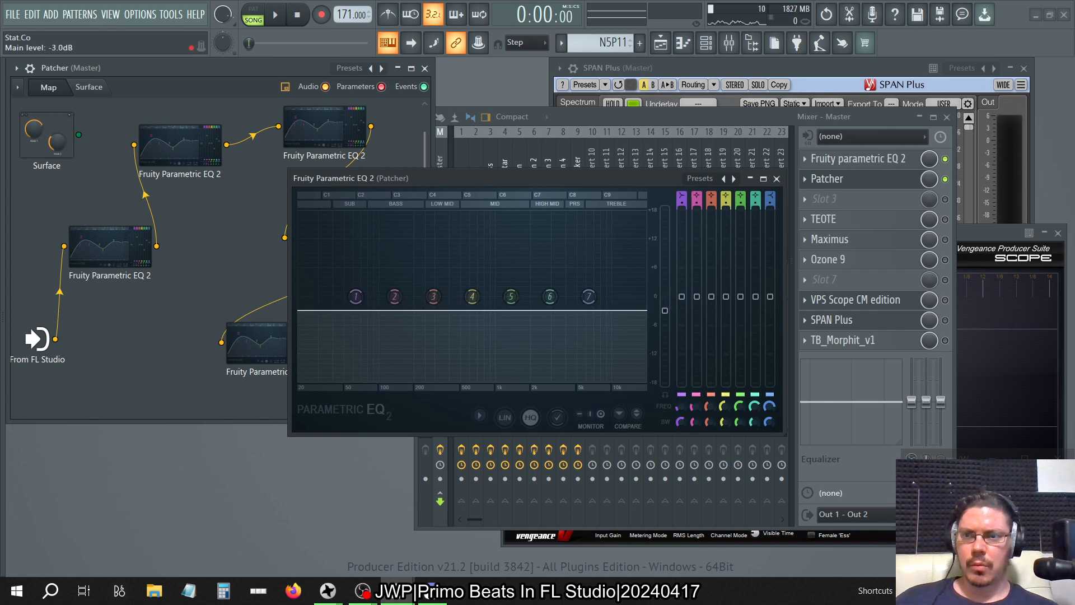
left_click(776, 179)
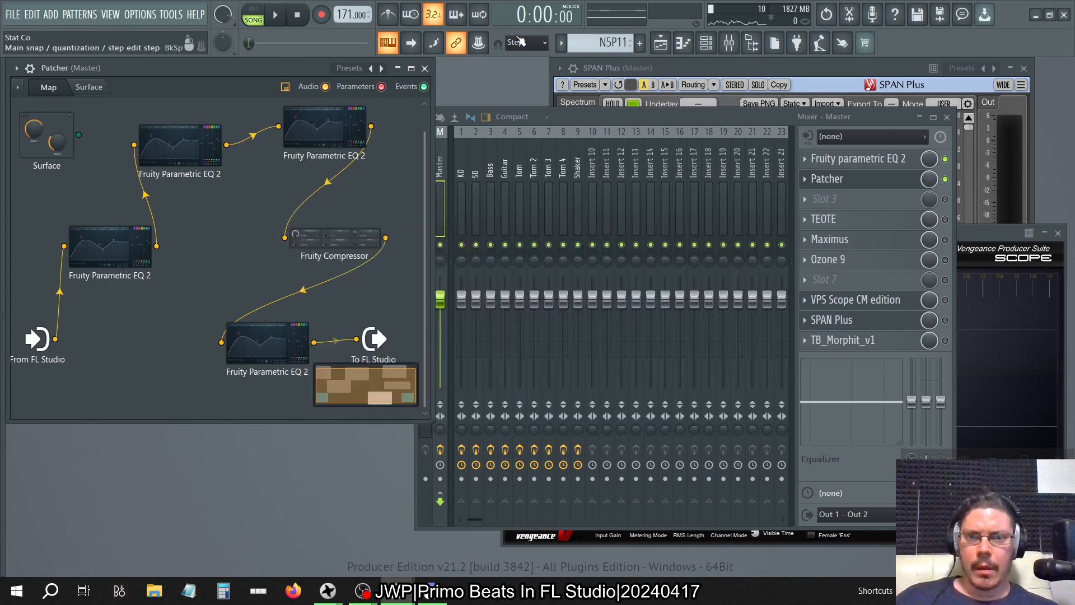
left_click(425, 69)
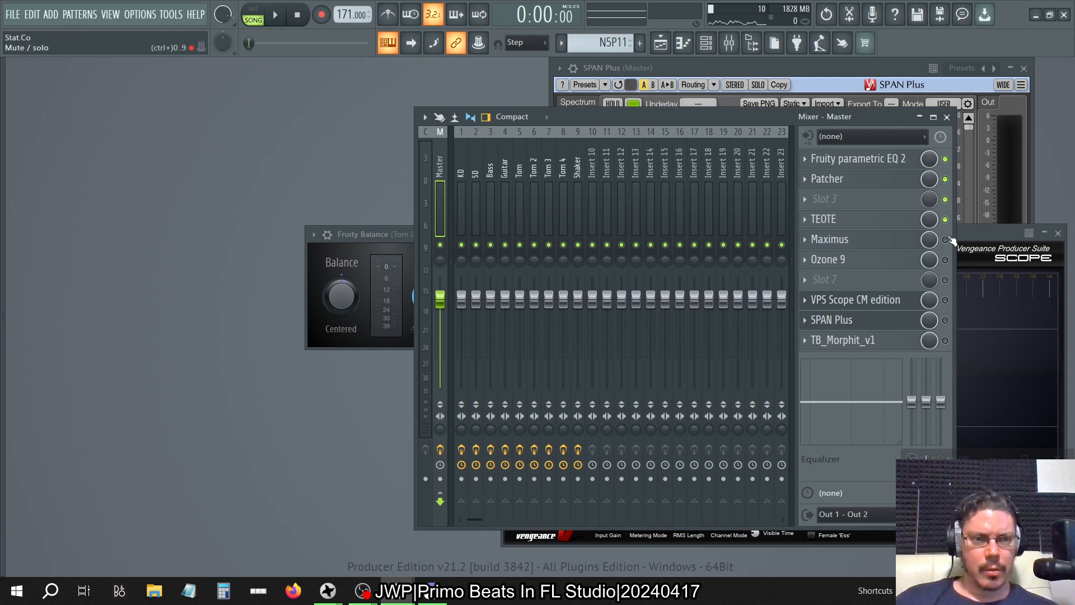
- Audition the song with TEOTE, Maximus and Ozone 9 enabled on the master, briefly switching TB_Morphit_v1 on and leaving it off
key("space")
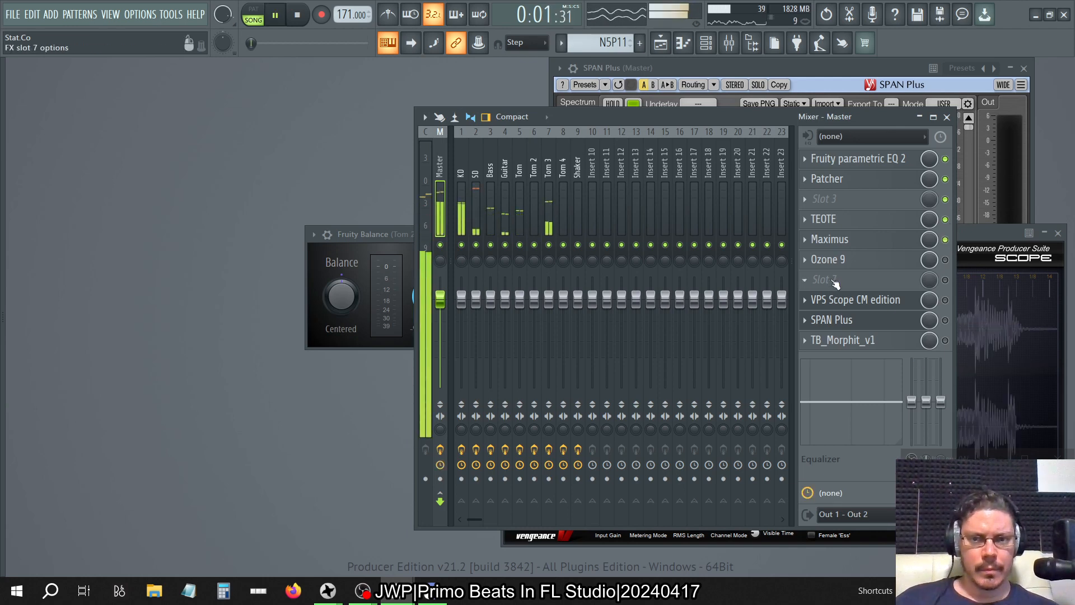
left_click(945, 340)
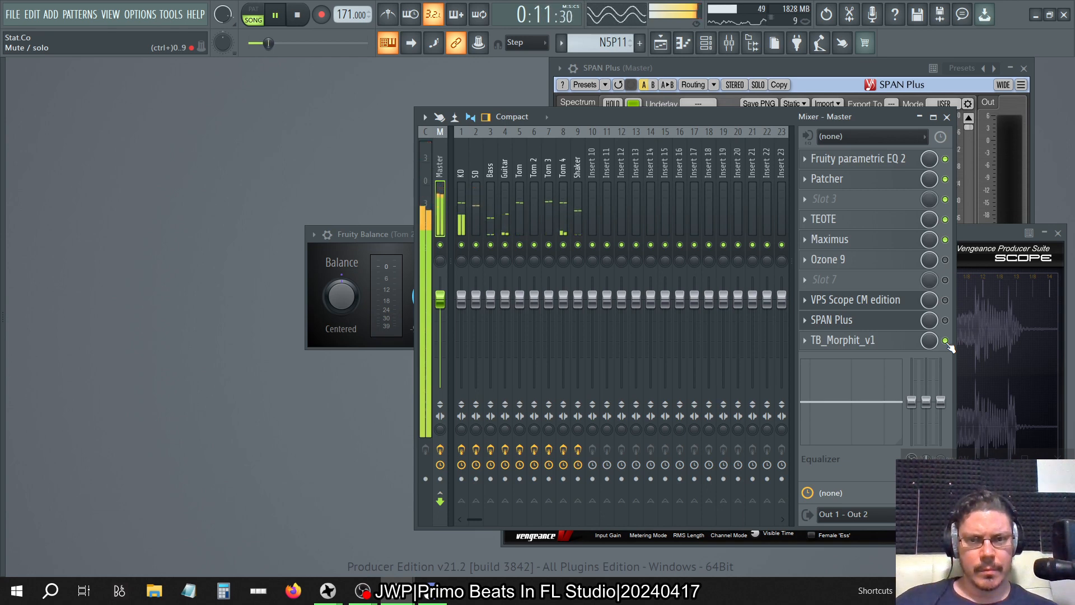
left_click(945, 341)
key("space")
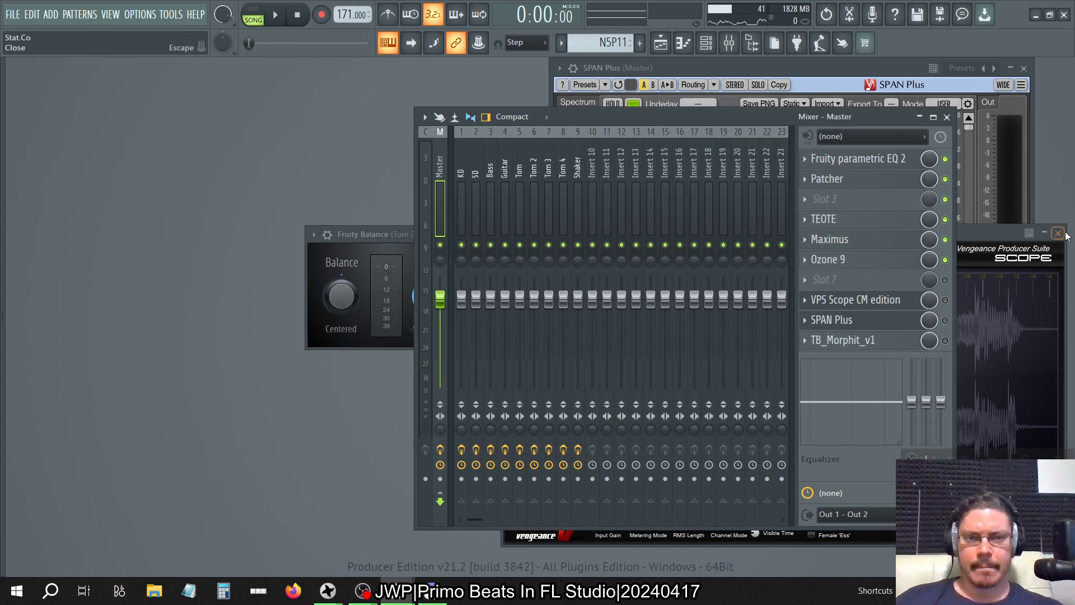
- Close all plugin windows, reopen the mixer and open Ozone 9 from the master track
key("F12")
left_click(729, 45)
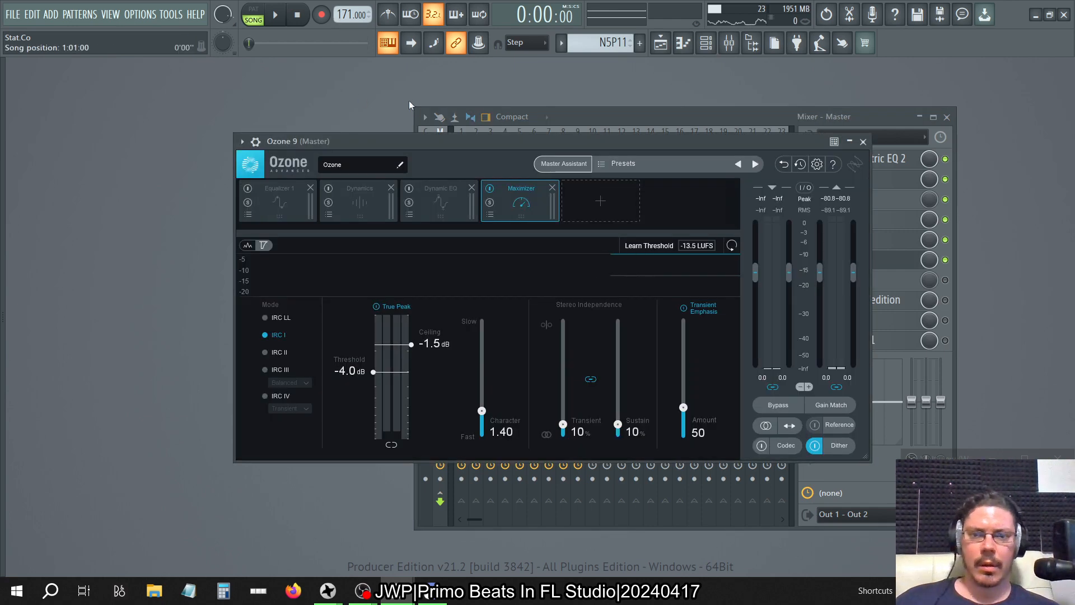
- Activate Learn Threshold at -13.5 LUFS in the Ozone 9 Maximizer, start song playback and close the Ozone window
left_click_drag(407, 141, 291, 189)
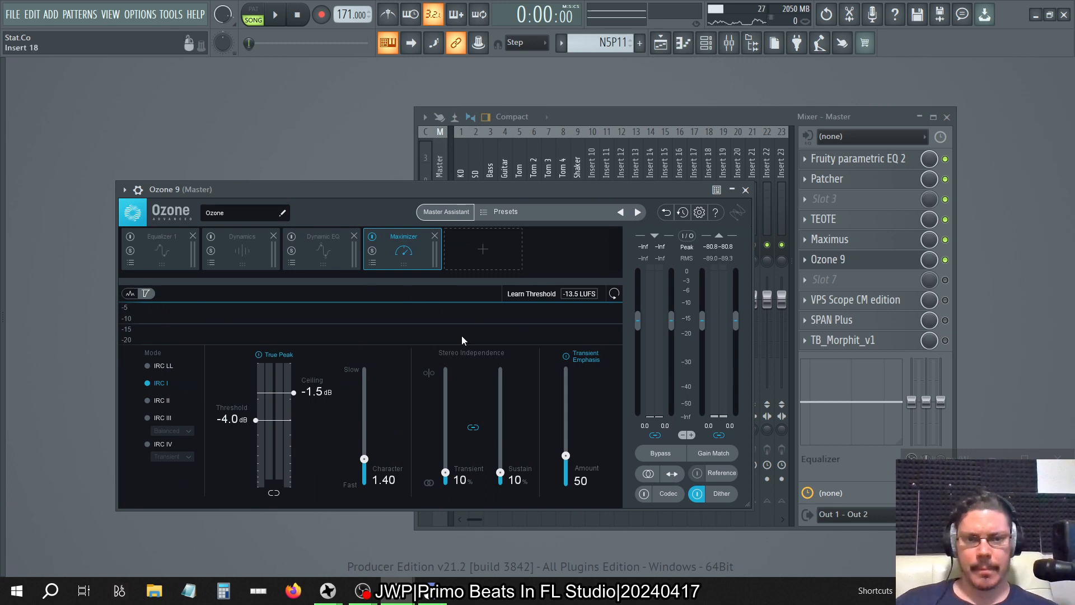
left_click(520, 295)
key("space")
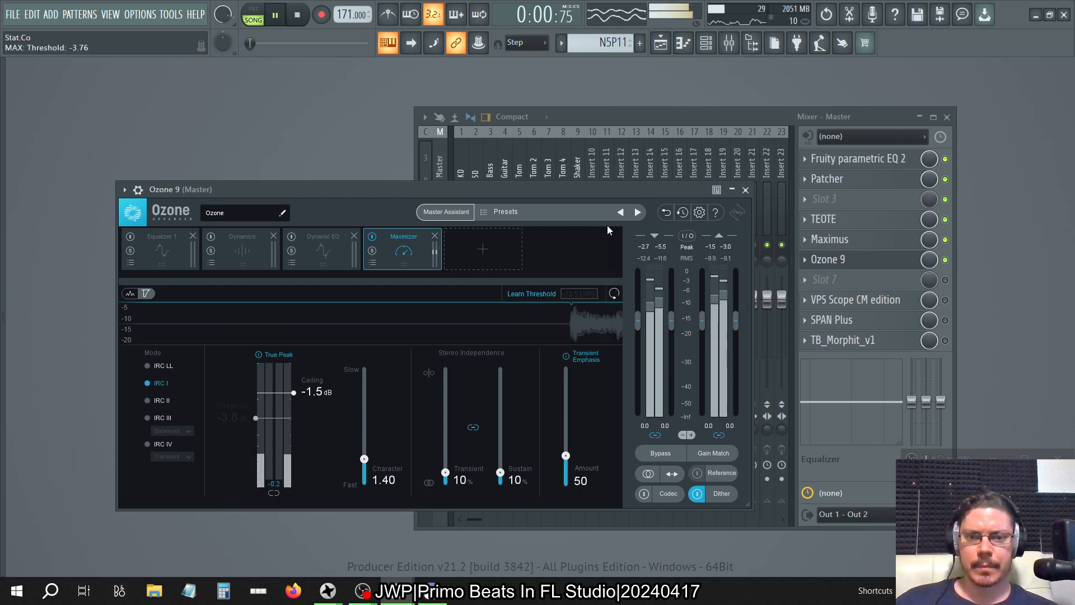
left_click(746, 190)
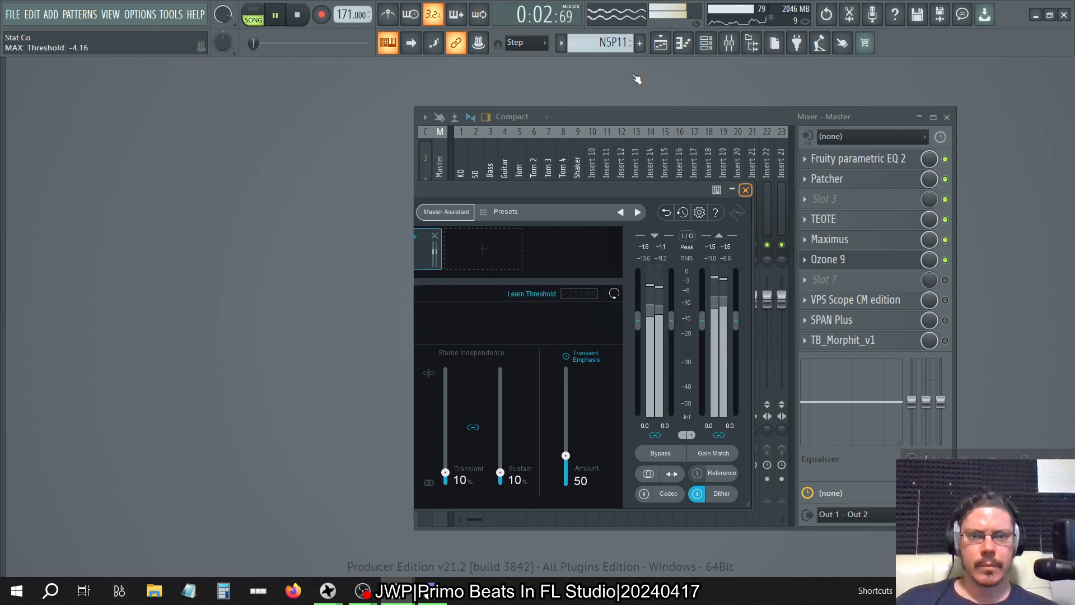
- Enable TB_Morphit_v1 and play the song to its end with the playlist shown, stopping playback and turning off Learn Threshold
left_click(664, 45)
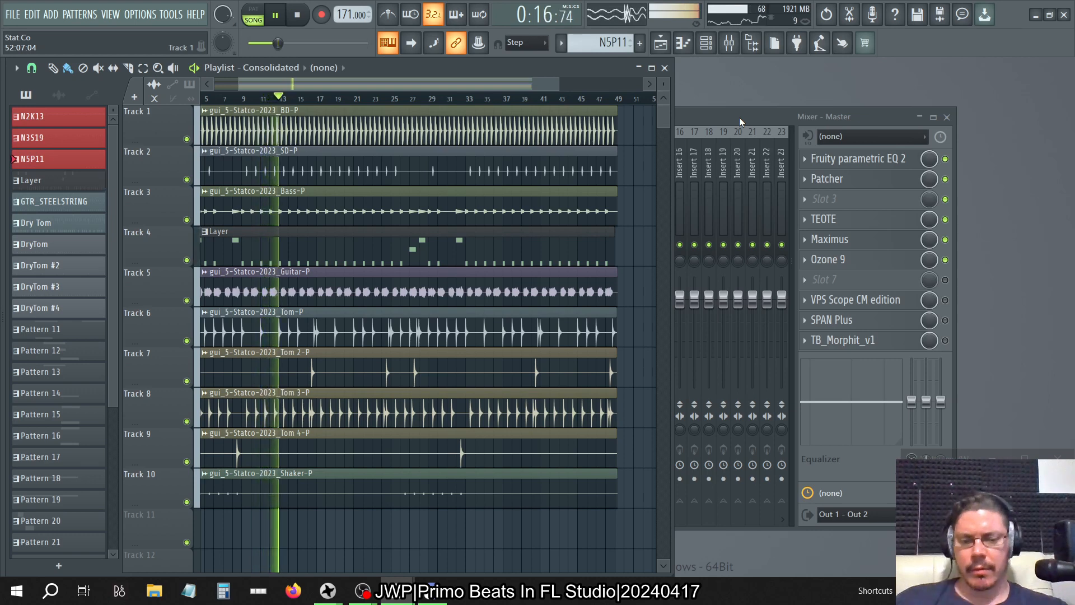
left_click(945, 340)
left_click(566, 67)
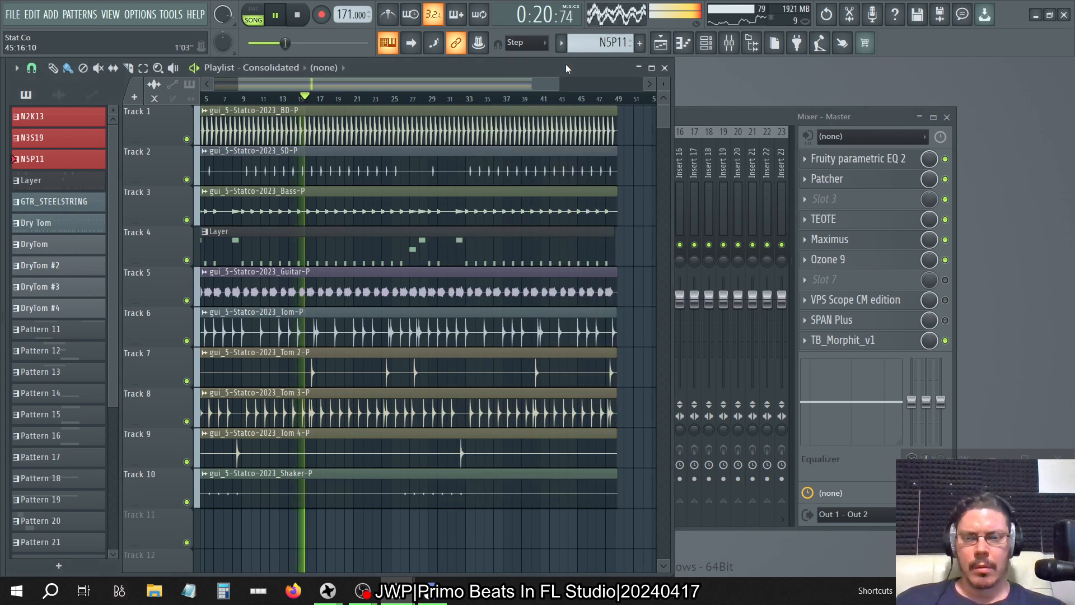
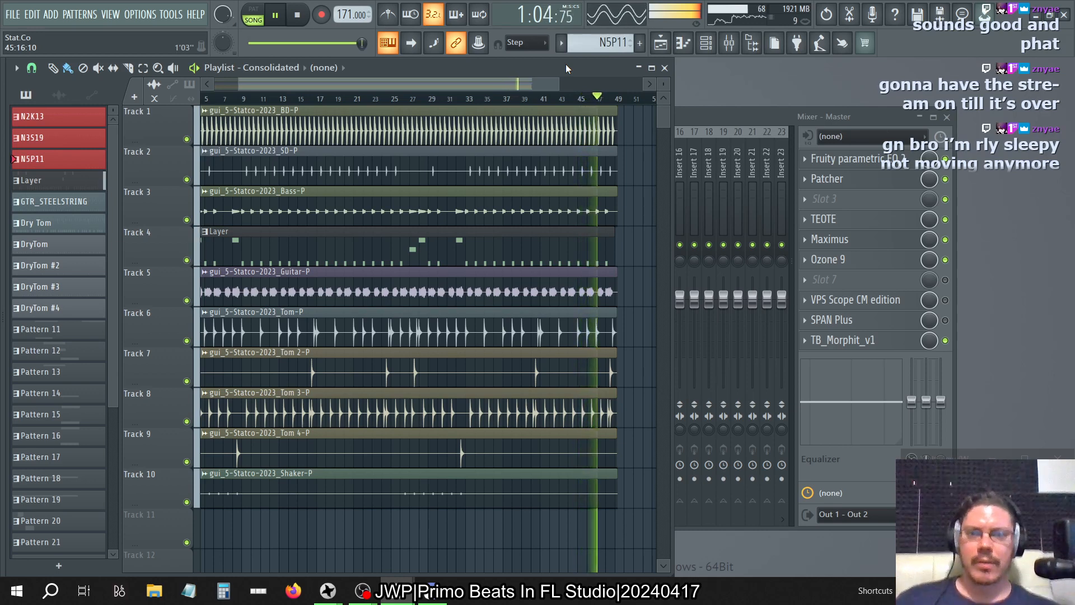
left_click(299, 17)
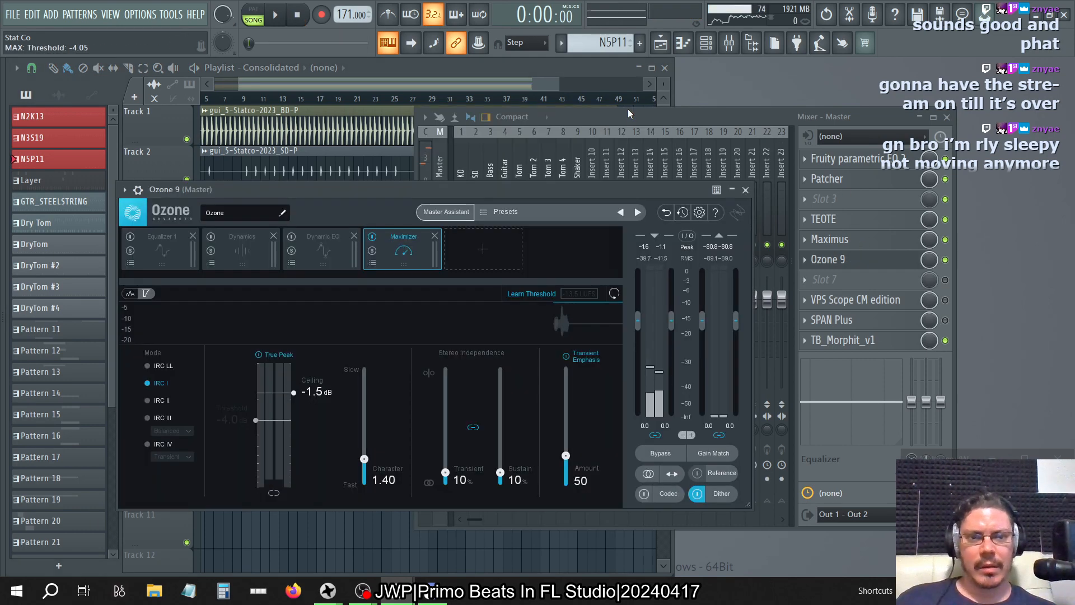
left_click(529, 293)
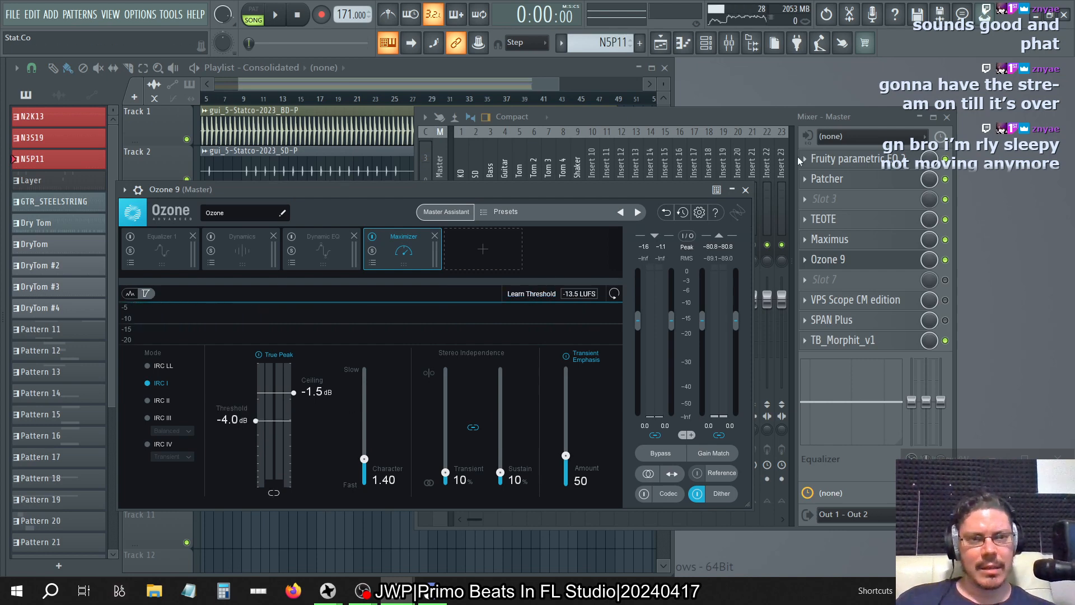
- Close the Ozone 9, mixer and playlist windows and save the project
left_click(745, 190)
left_click(947, 117)
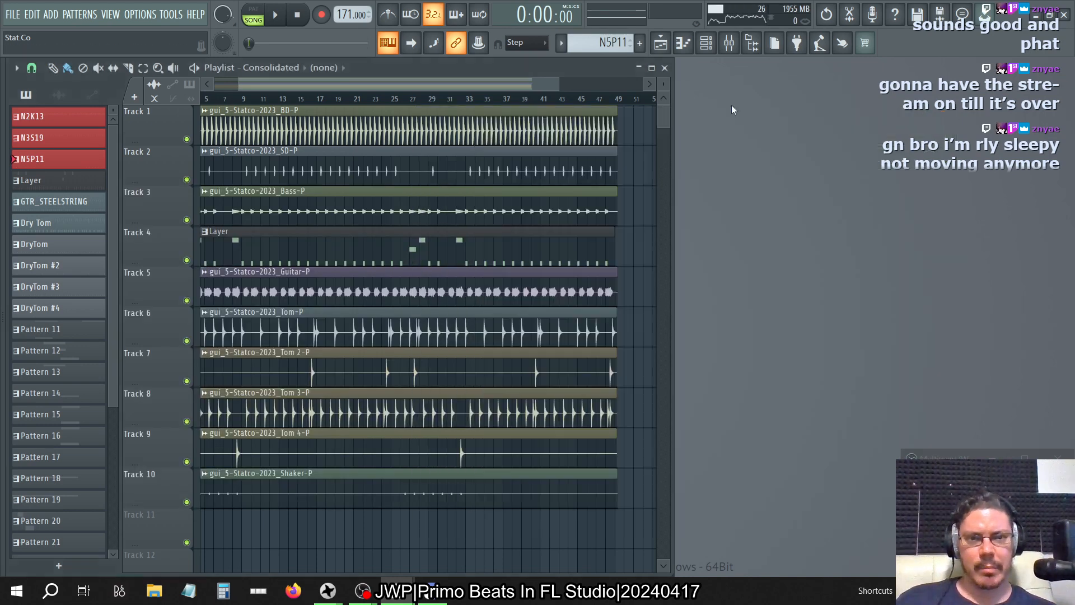
left_click(664, 67)
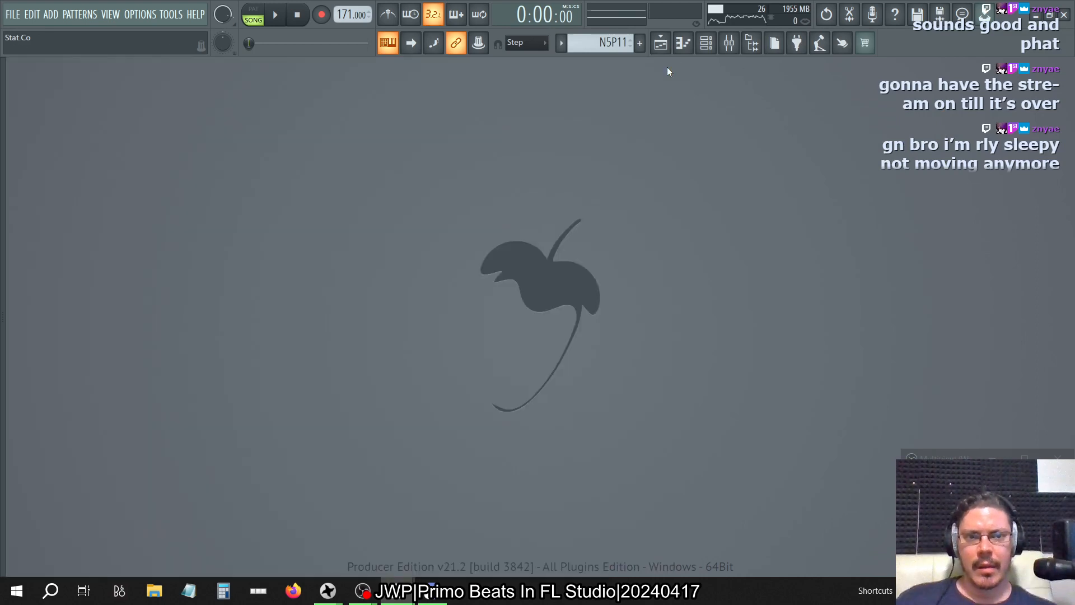
left_click(12, 14)
left_click(28, 77)
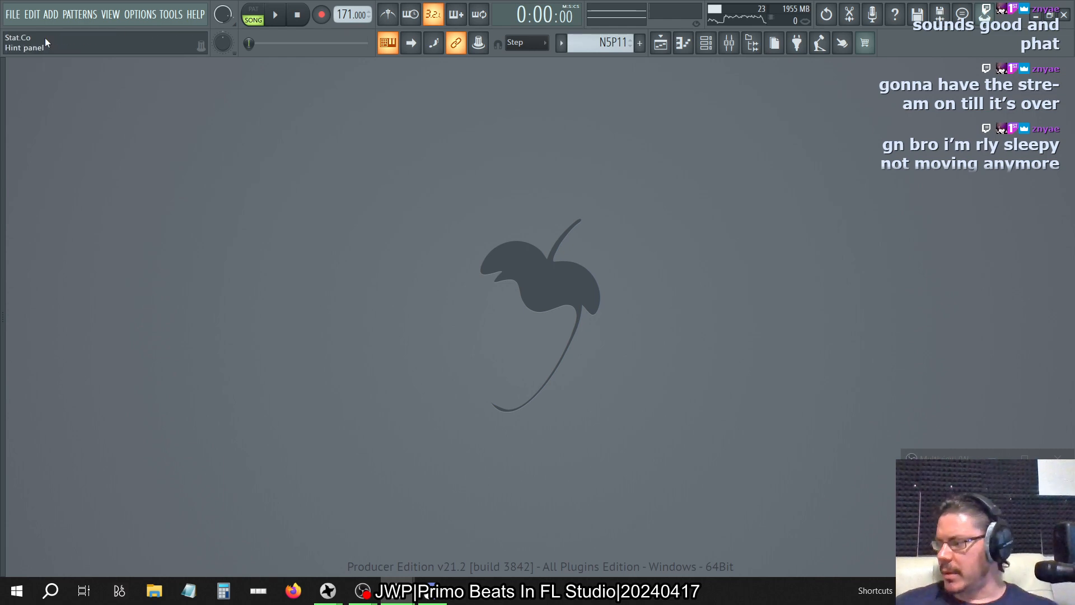
left_click(13, 14)
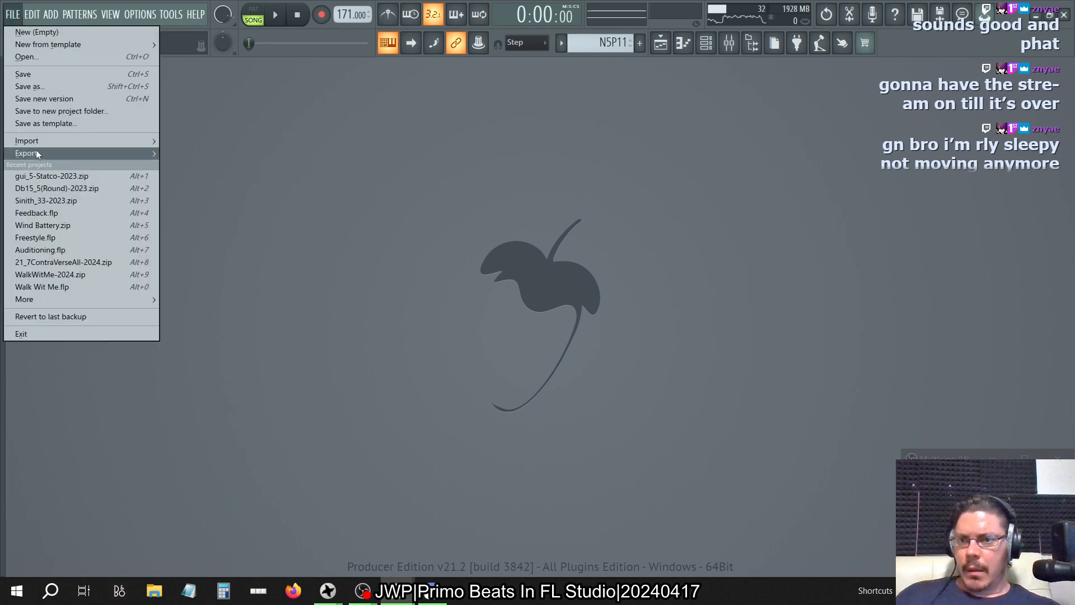
mouse_move(36, 151)
left_click(222, 164)
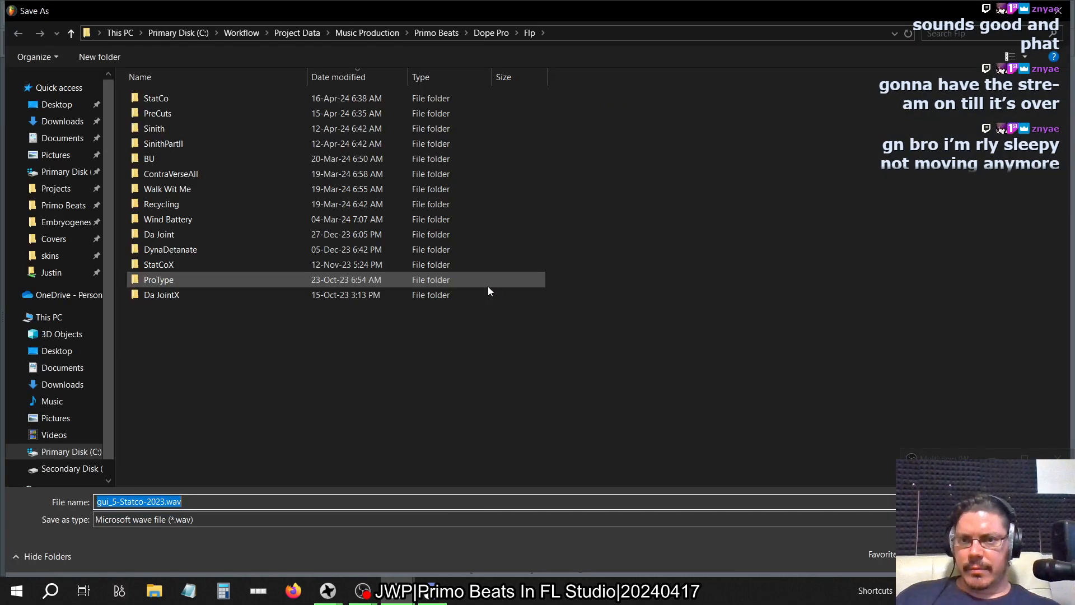
double_click(168, 112)
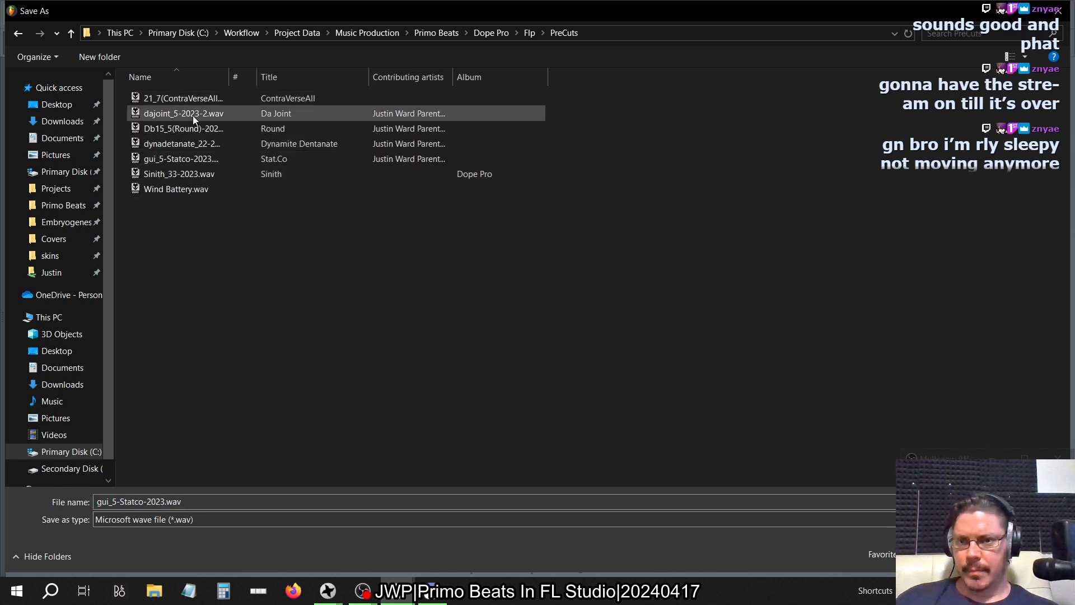
left_click(185, 159)
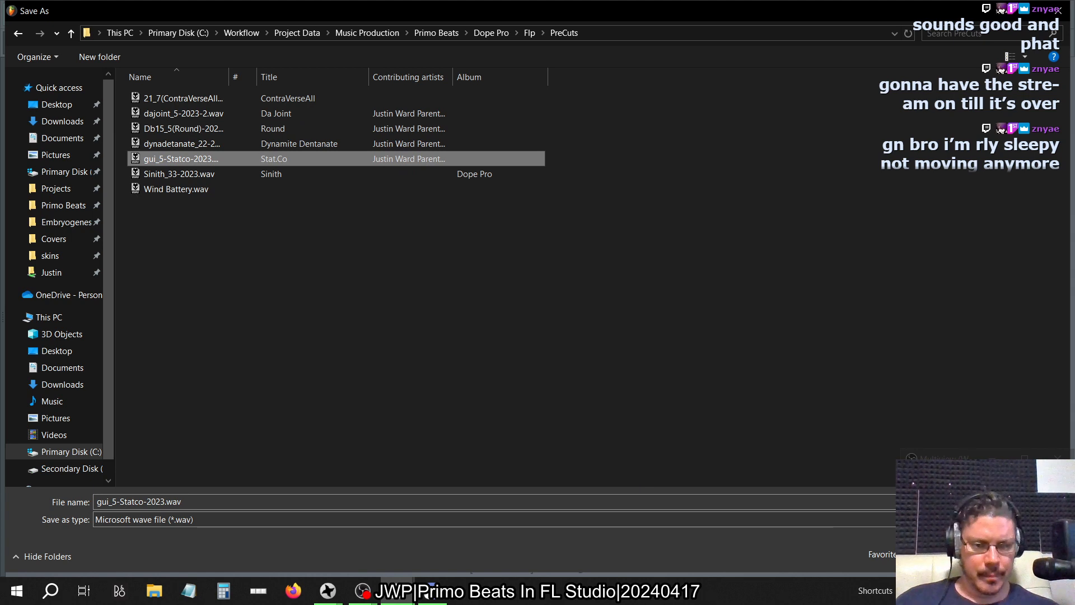
key("Return")
key("Left")
key("Return")
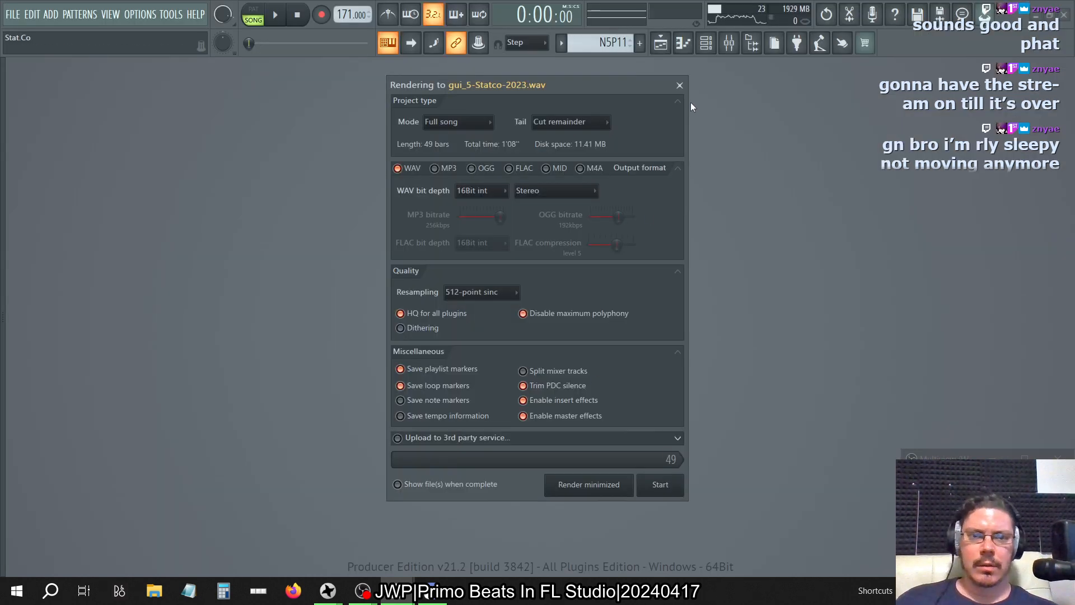
key("Escape")
- Reopen Ozone 9 from the master track and check its dither settings
left_click(729, 43)
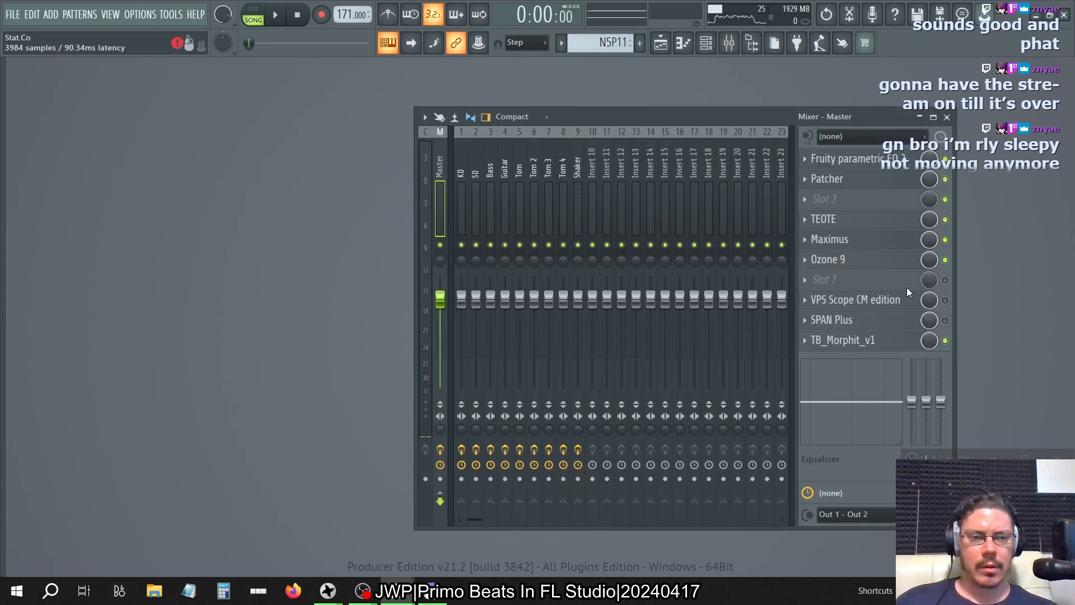
left_click(828, 260)
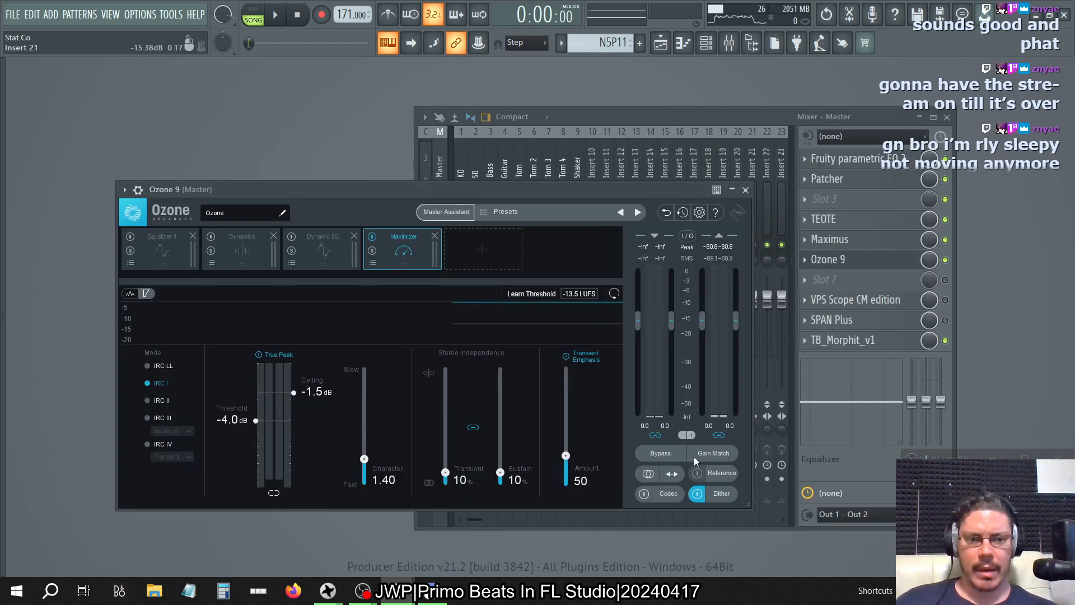
left_click(727, 497)
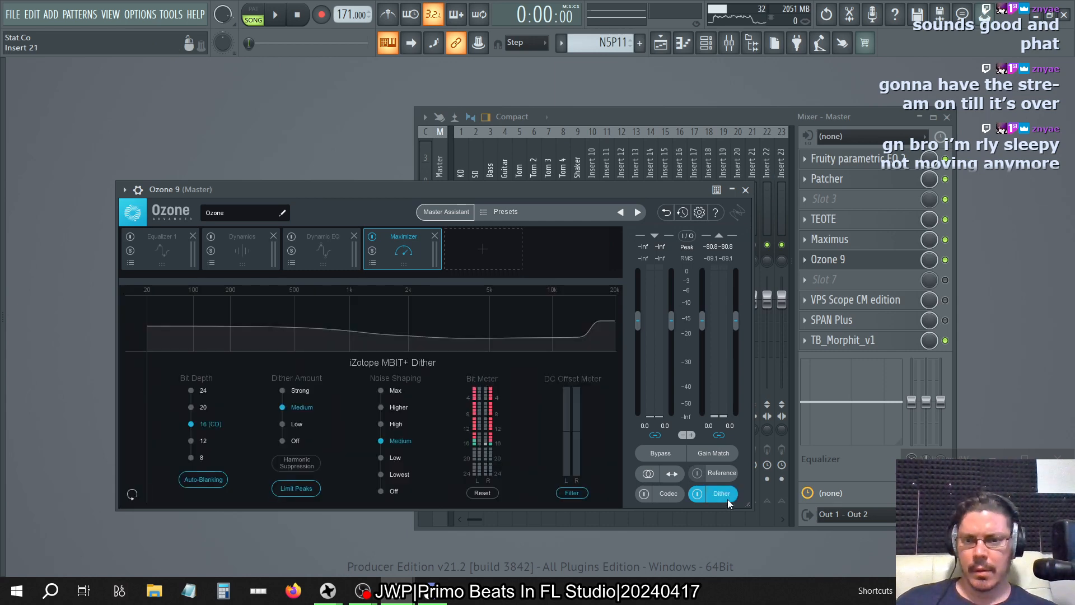
left_click(728, 499)
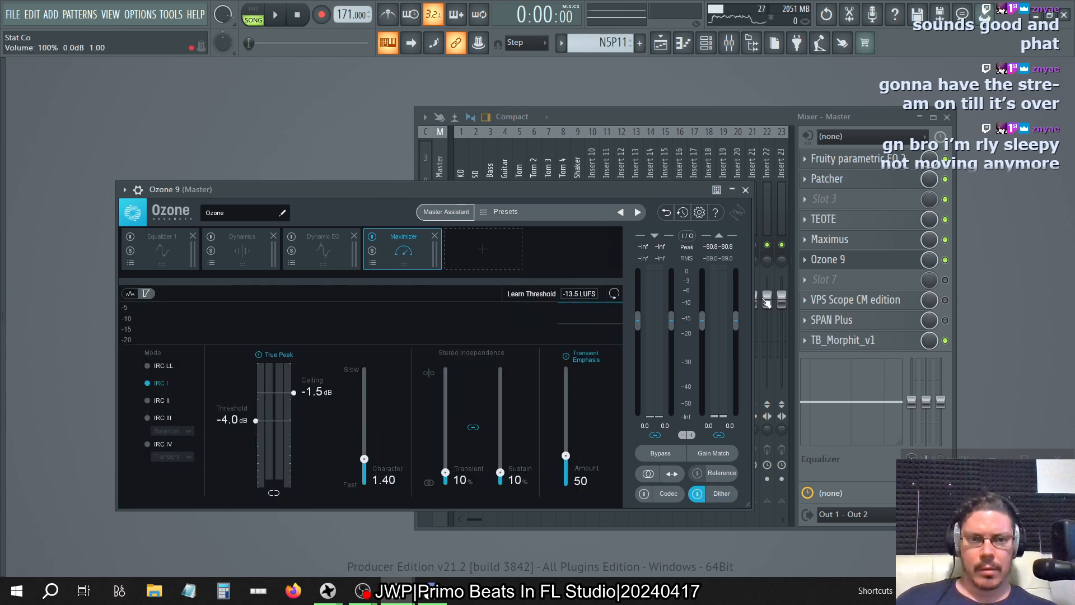
- Close Ozone 9 with TB_Morphit_v1 switched off on the master, and save the project
left_click(745, 190)
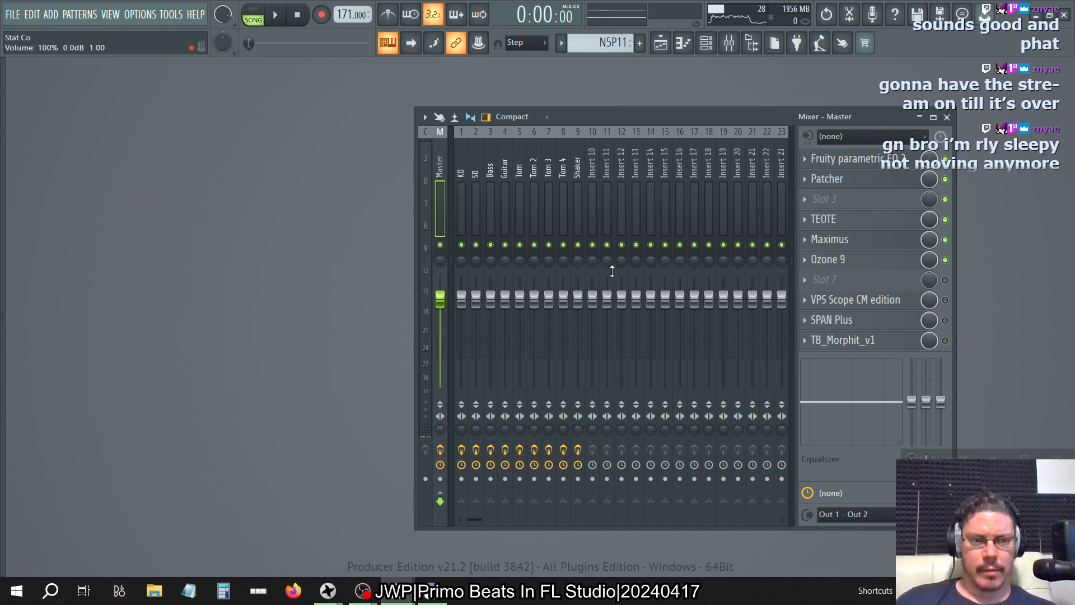
left_click(20, 11)
left_click(95, 74)
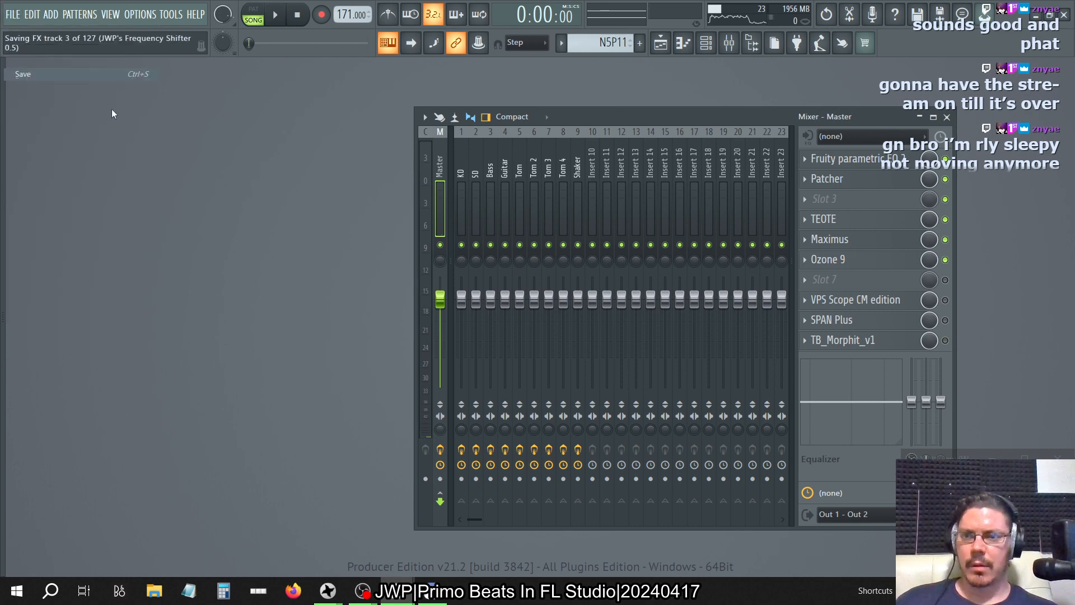
- Render the full song as a 16-bit stereo WAV, overwriting gui_5-Statco-2023.wav in the PreCuts folder
left_click(14, 17)
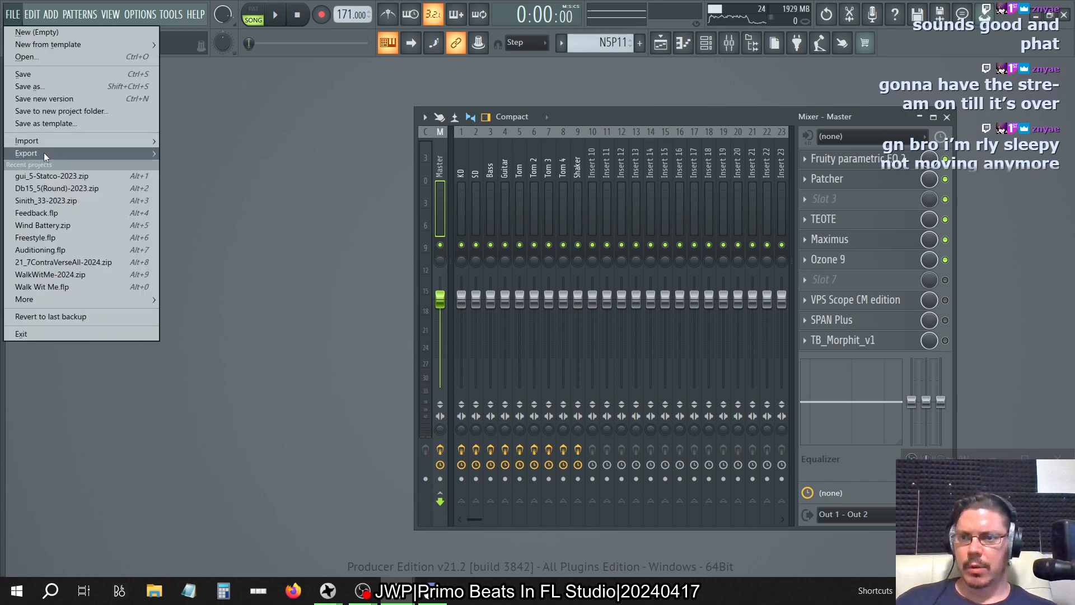
mouse_move(44, 157)
left_click(195, 165)
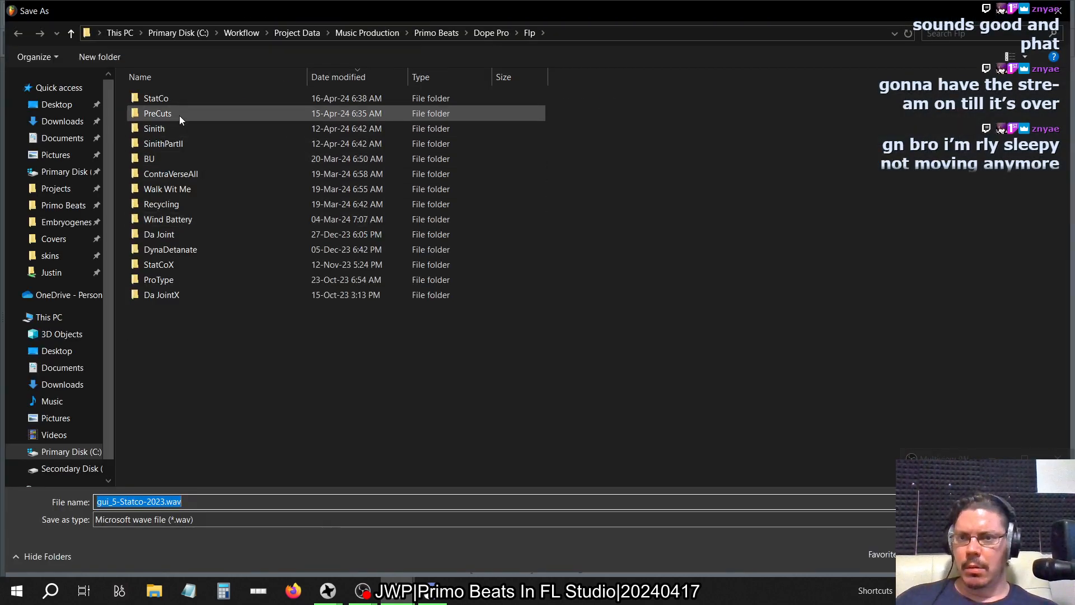
double_click(179, 115)
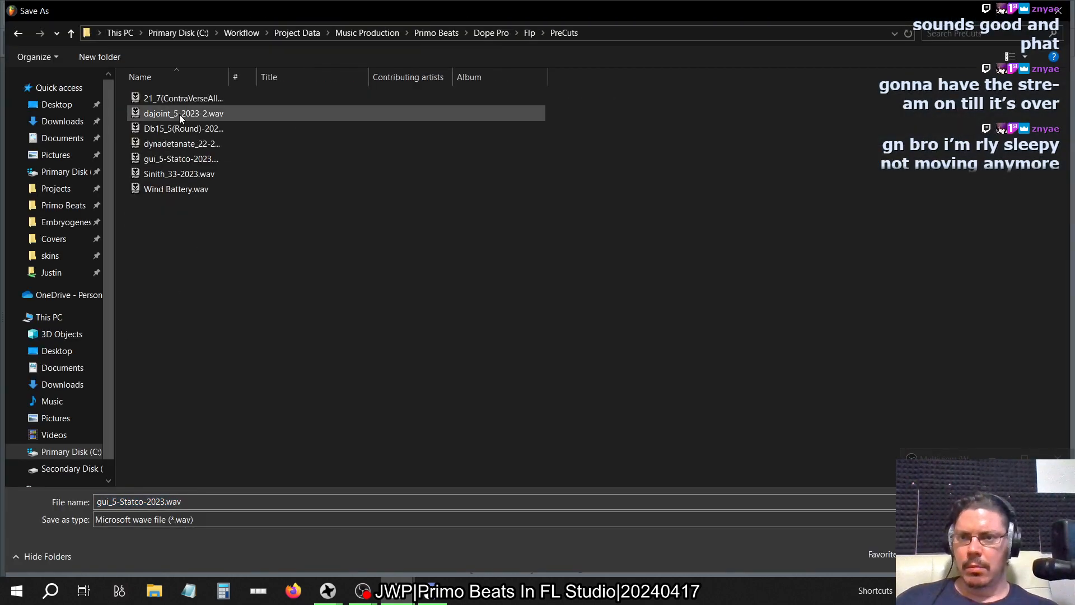
left_click(217, 160)
key("Return")
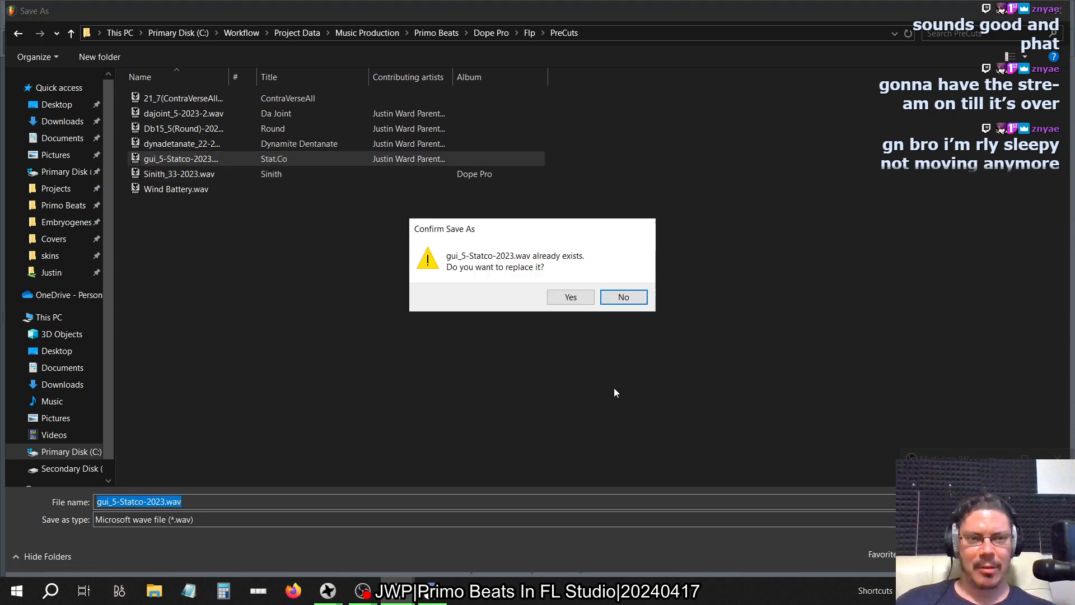
left_click(570, 297)
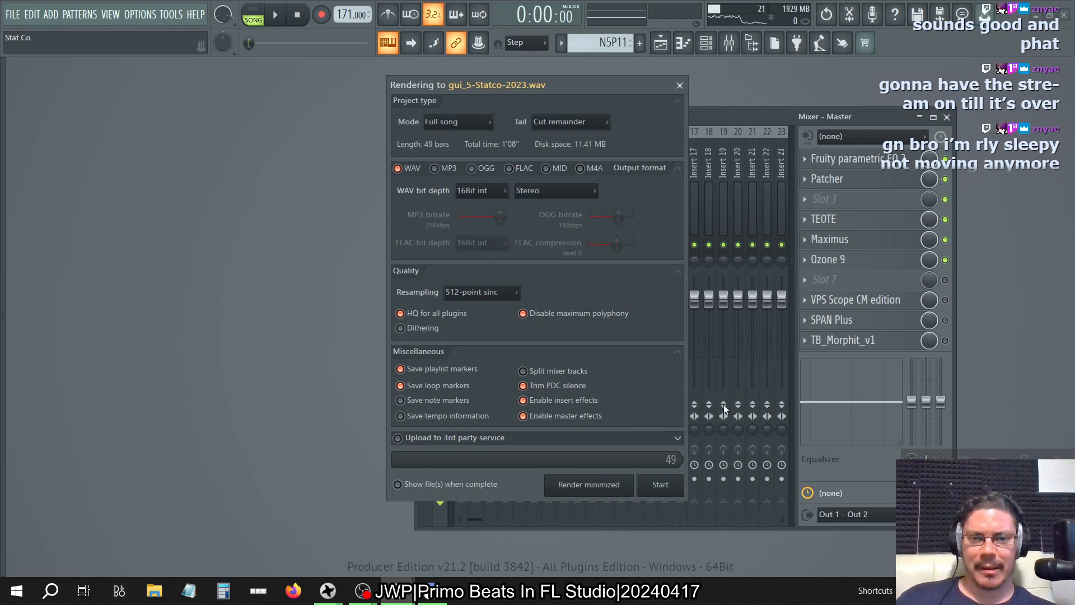
left_click(660, 484)
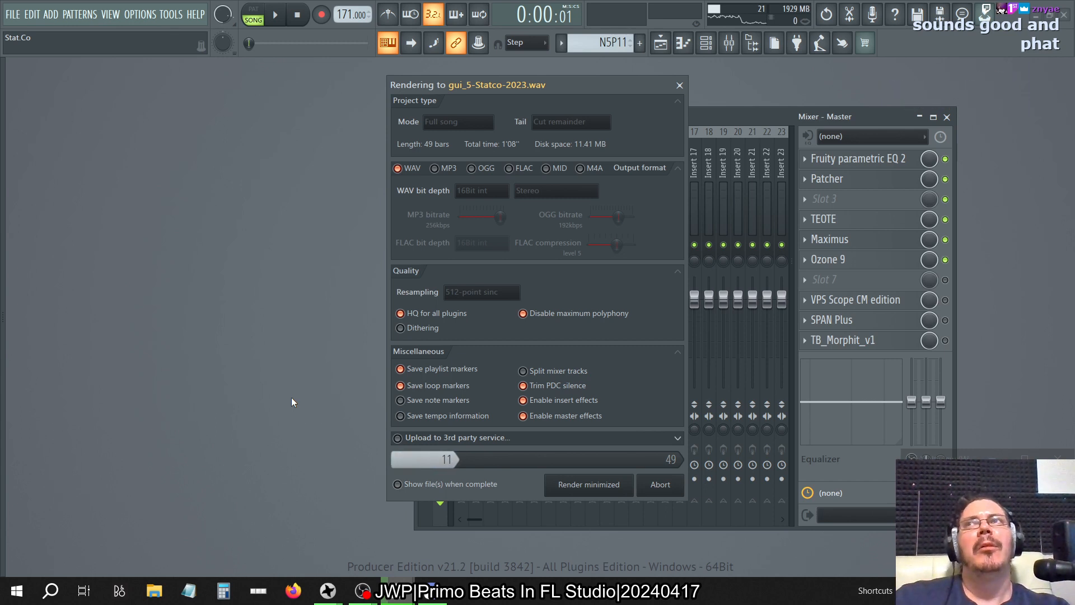
- Launch iZotope RX 9 Audio Editor and return to the render in progress
left_click(40, 598)
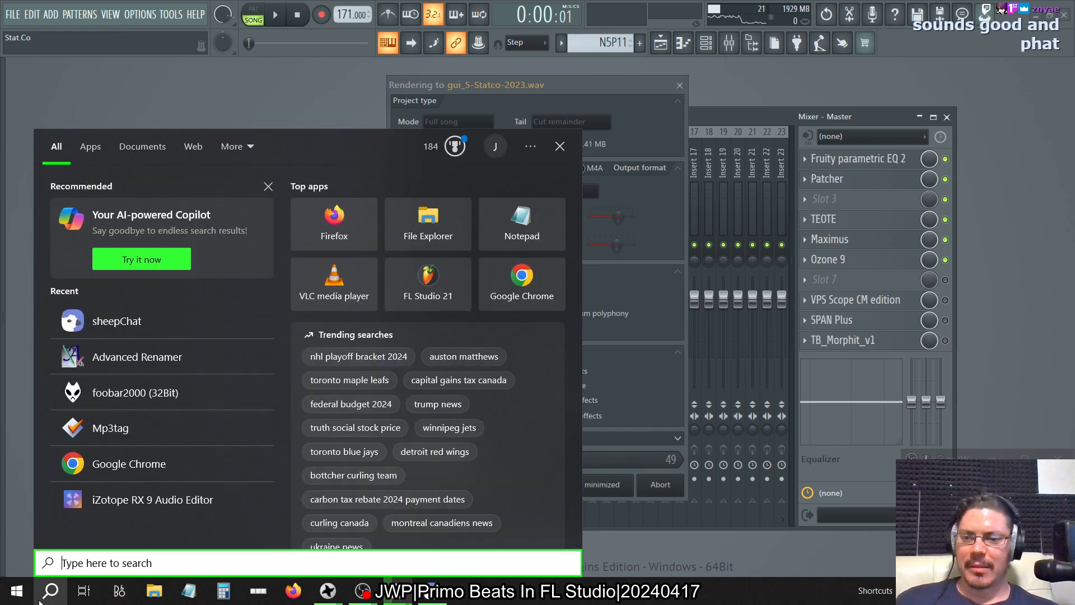
type("iz")
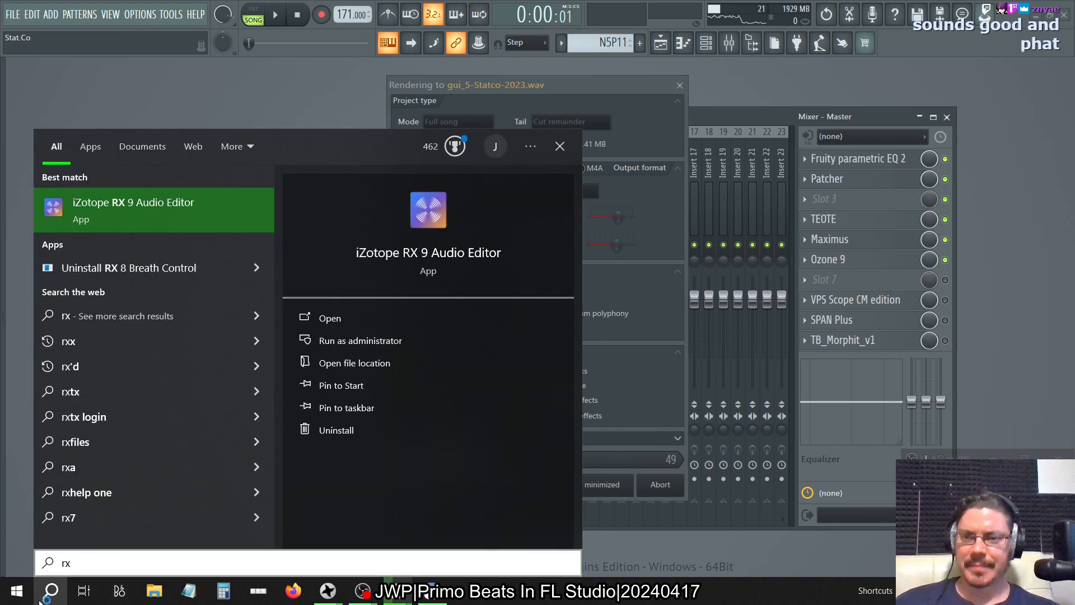
key("Return")
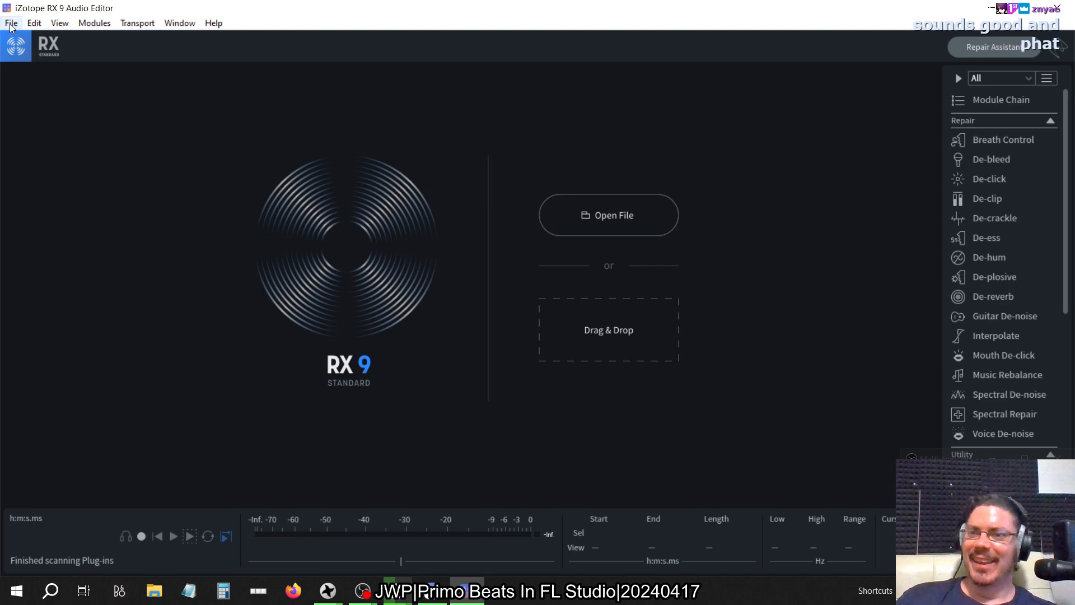
key("alt+Tab")
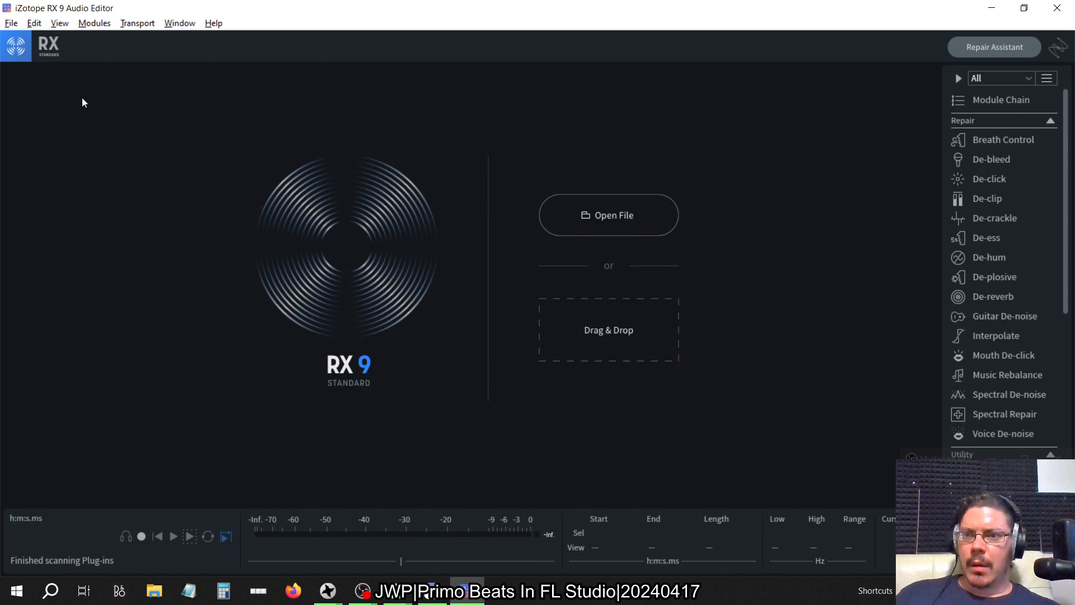
- Open gui_5-Statco-2023.wav from the PreCuts folder for editing in RX 9
left_click(12, 23)
left_click(24, 70)
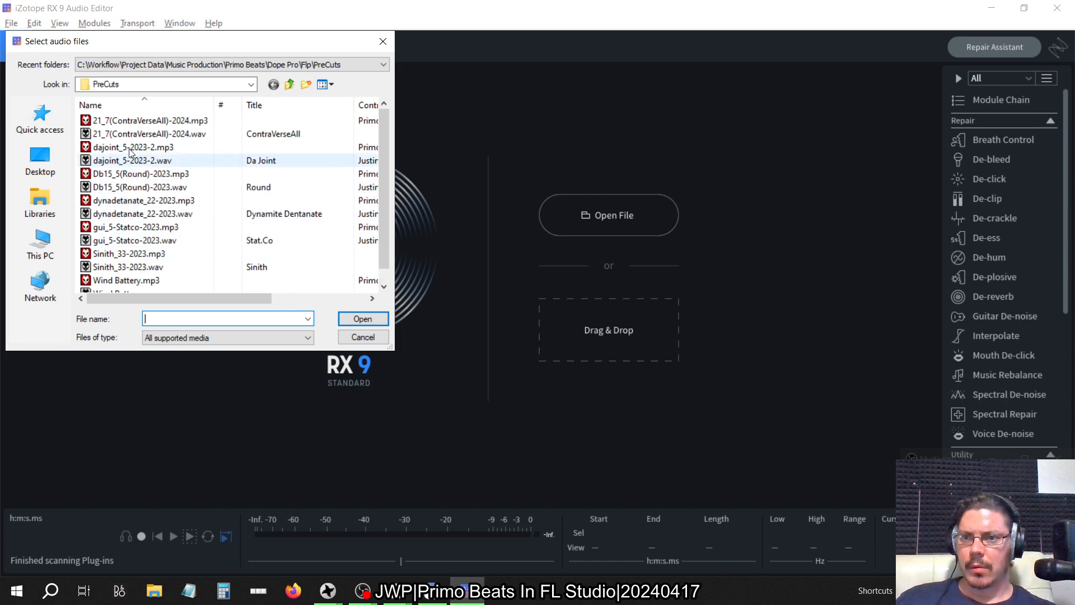
scroll(129, 151, "down", 1)
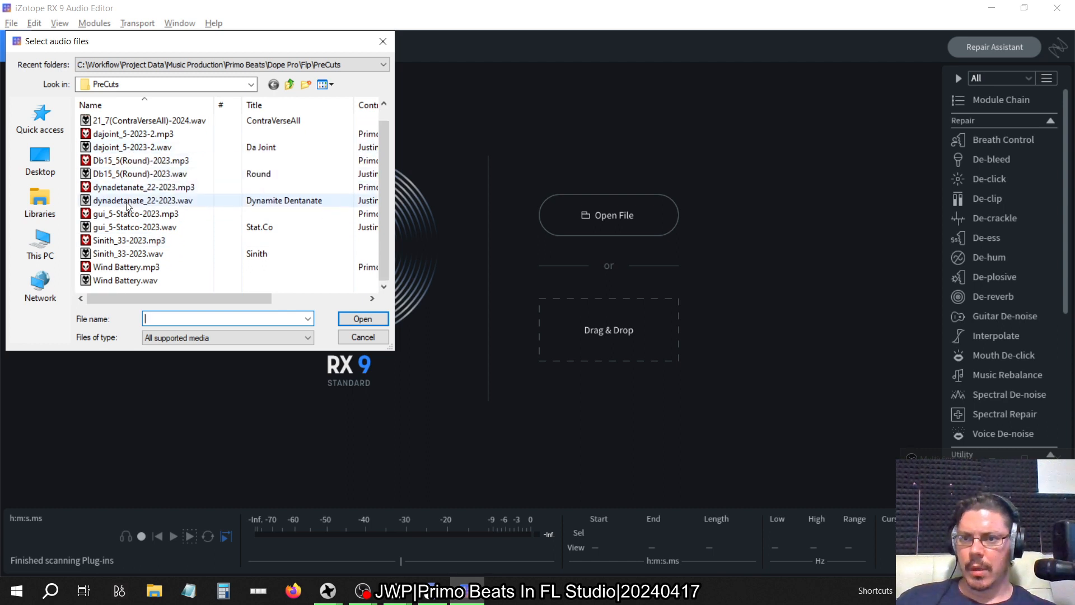
left_click(125, 227)
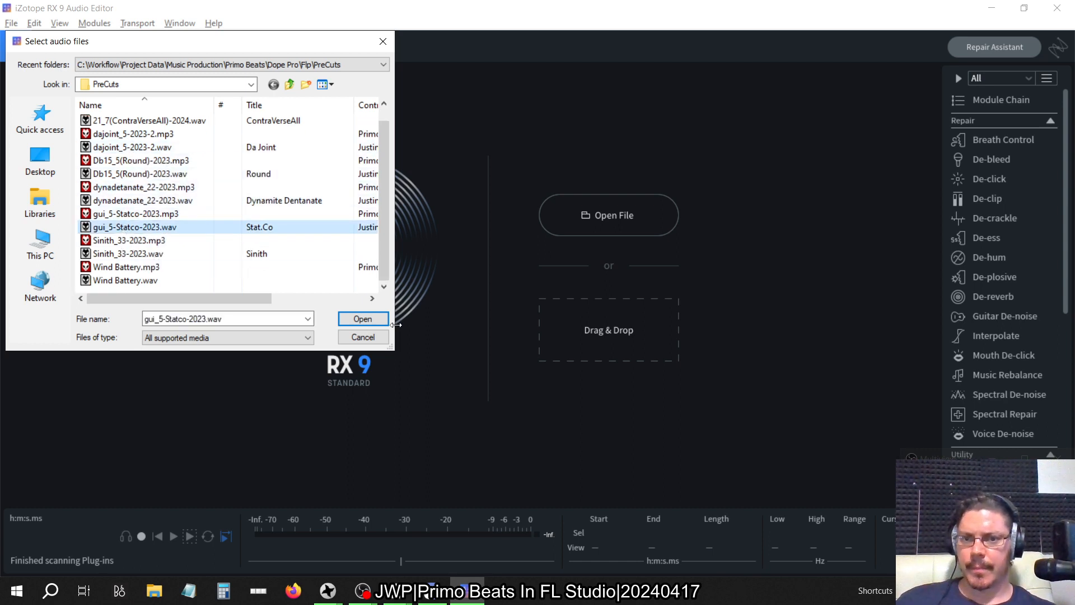
left_click(364, 318)
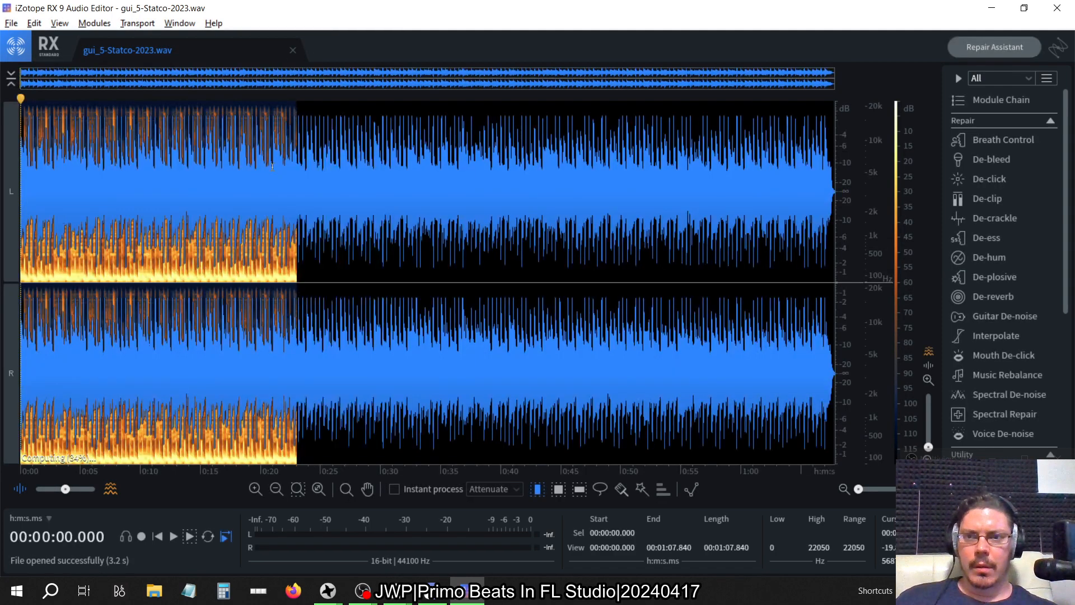
left_click(179, 23)
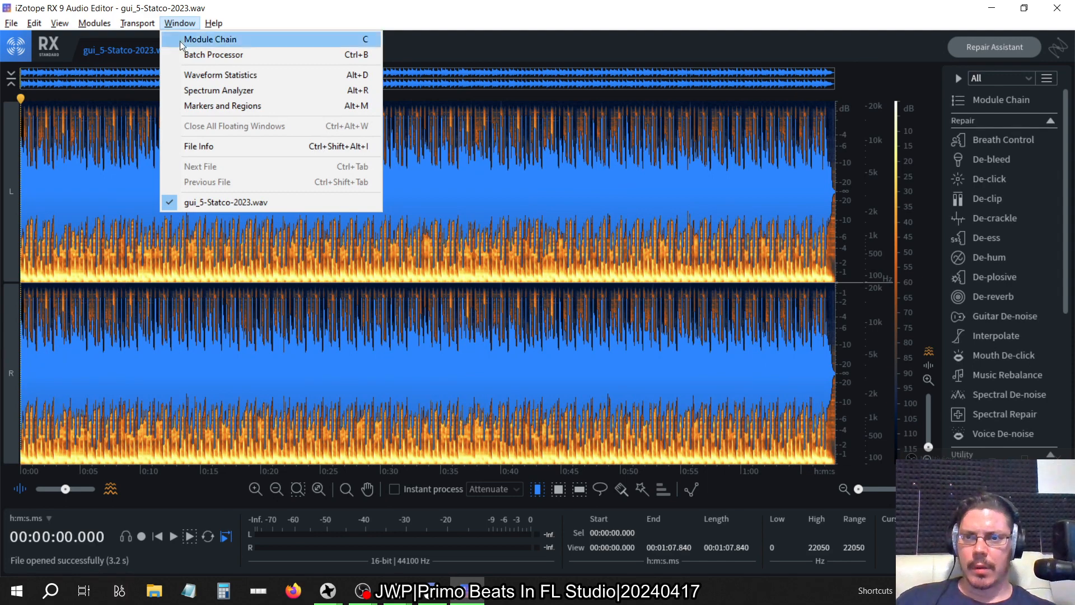
left_click(183, 58)
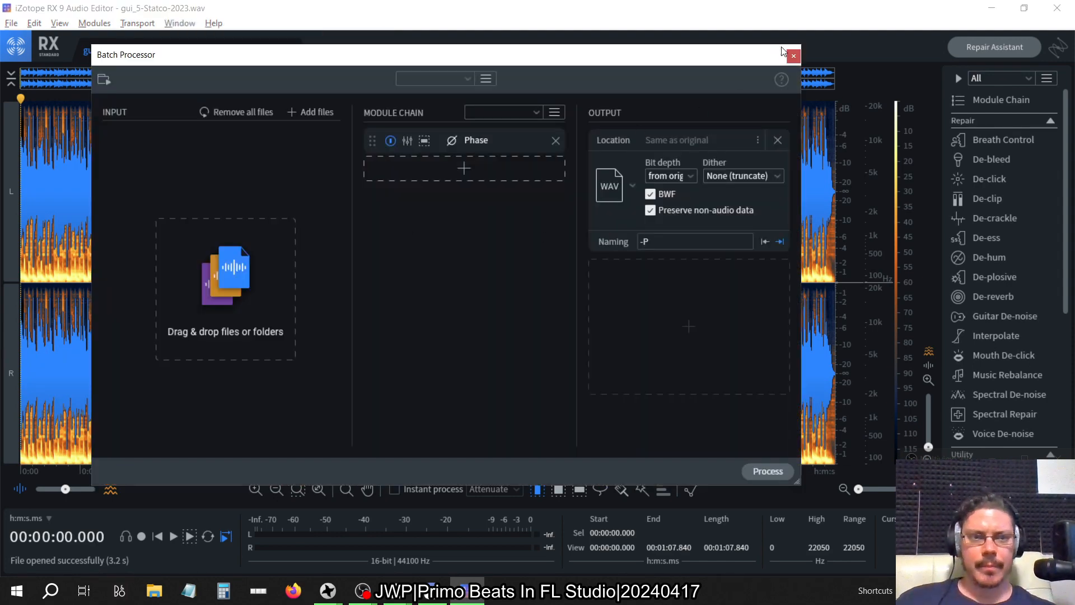
left_click(793, 55)
- Check the Ozone 9 plug-in settings in the Module Chain and render the whole chain on the file
left_click(169, 25)
left_click(170, 37)
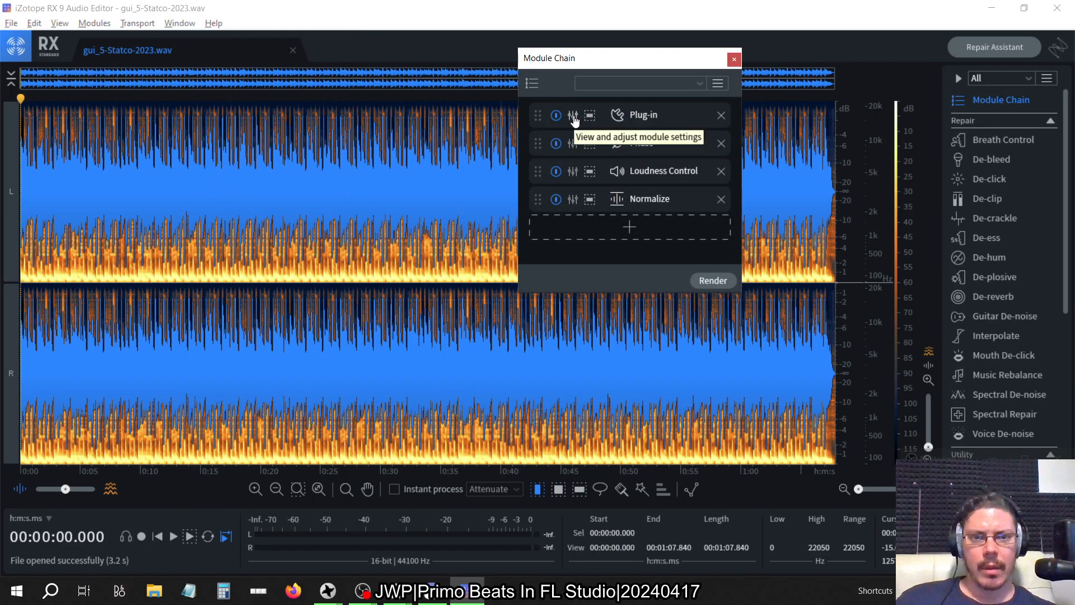
left_click(573, 116)
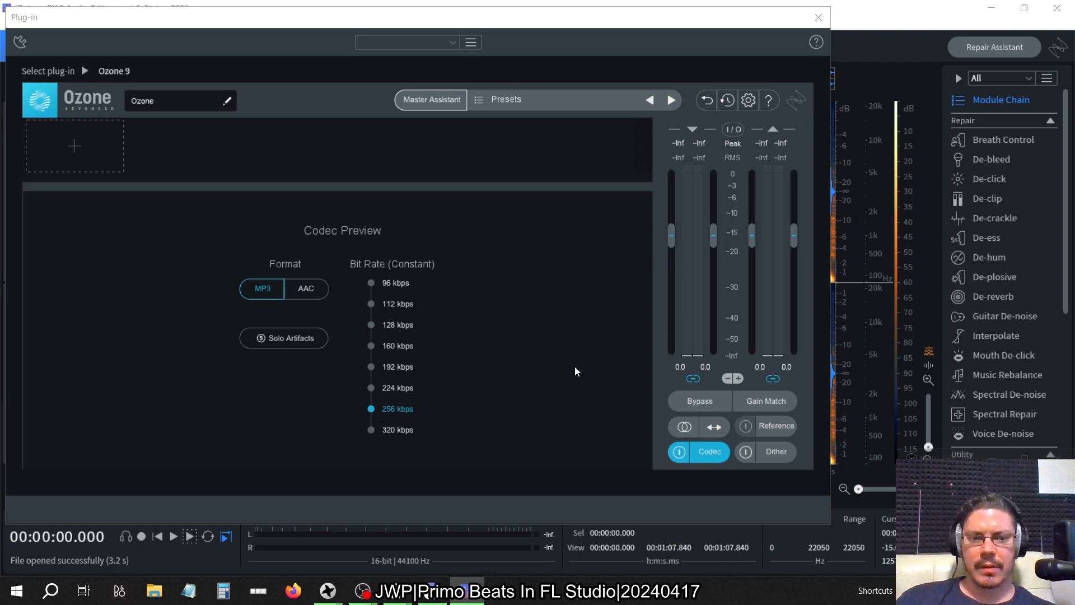
left_click(819, 17)
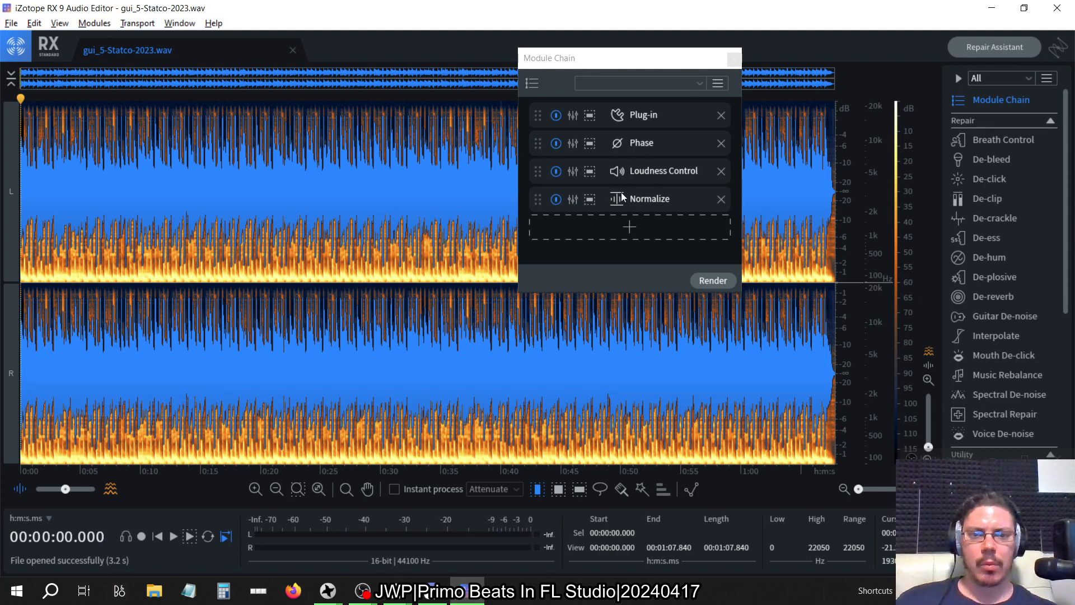
left_click(579, 175)
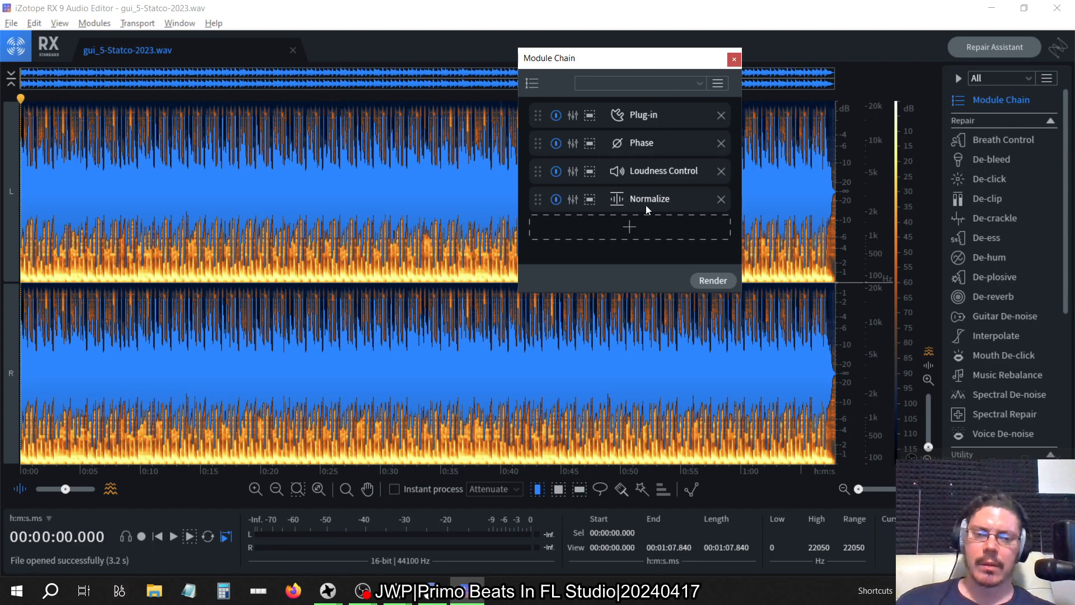
left_click(711, 280)
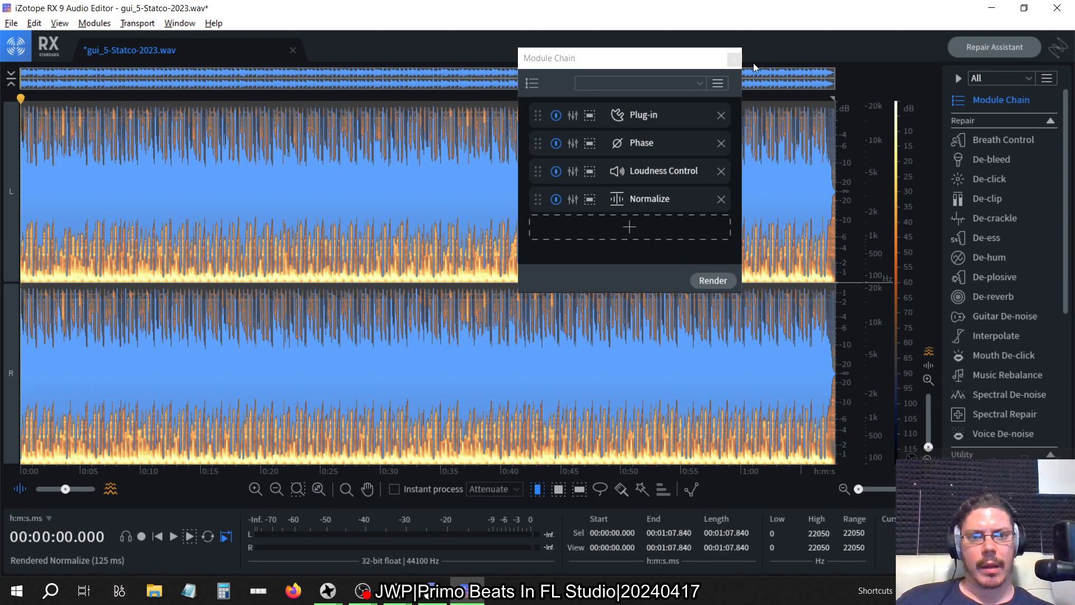
left_click(733, 59)
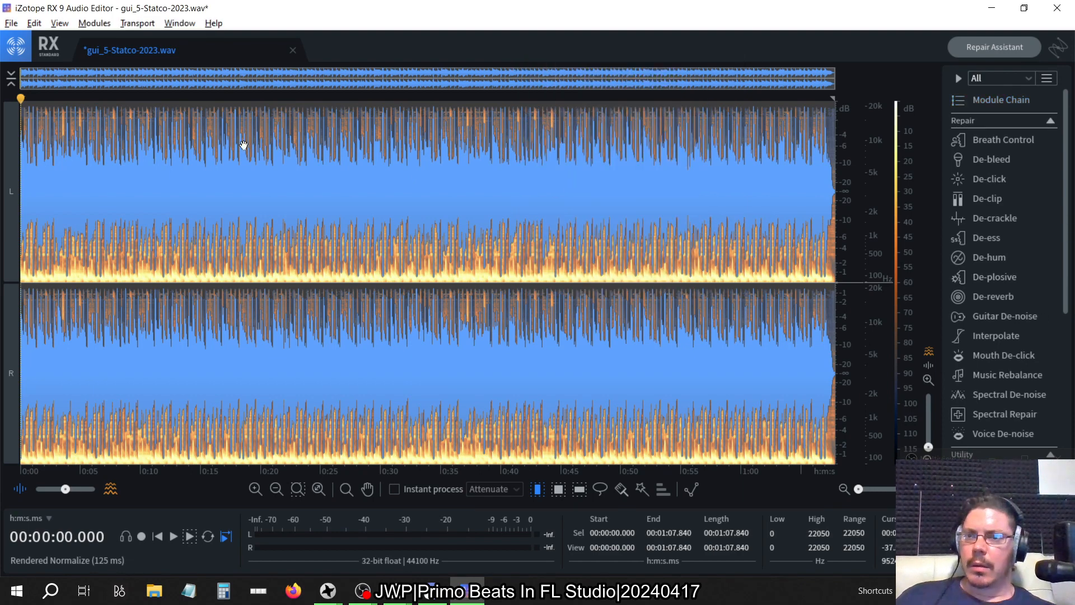
- Export the processed audio as a 256 kbps constant bit rate MP3, overwriting gui_5-Statco-2023.mp3 in the PreCuts folder
left_click(11, 23)
left_click(38, 170)
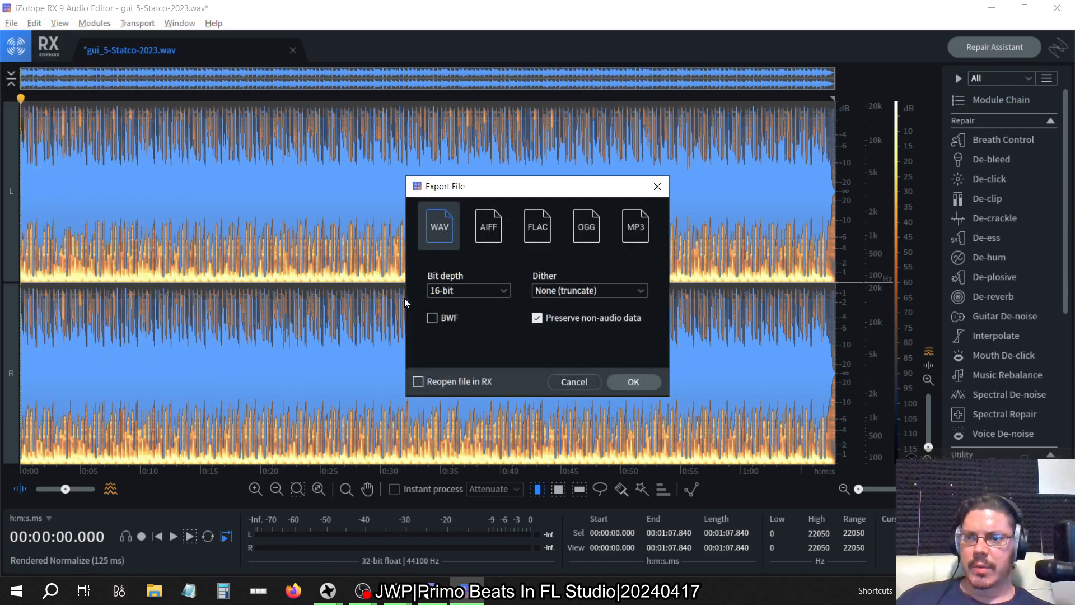
left_click(636, 229)
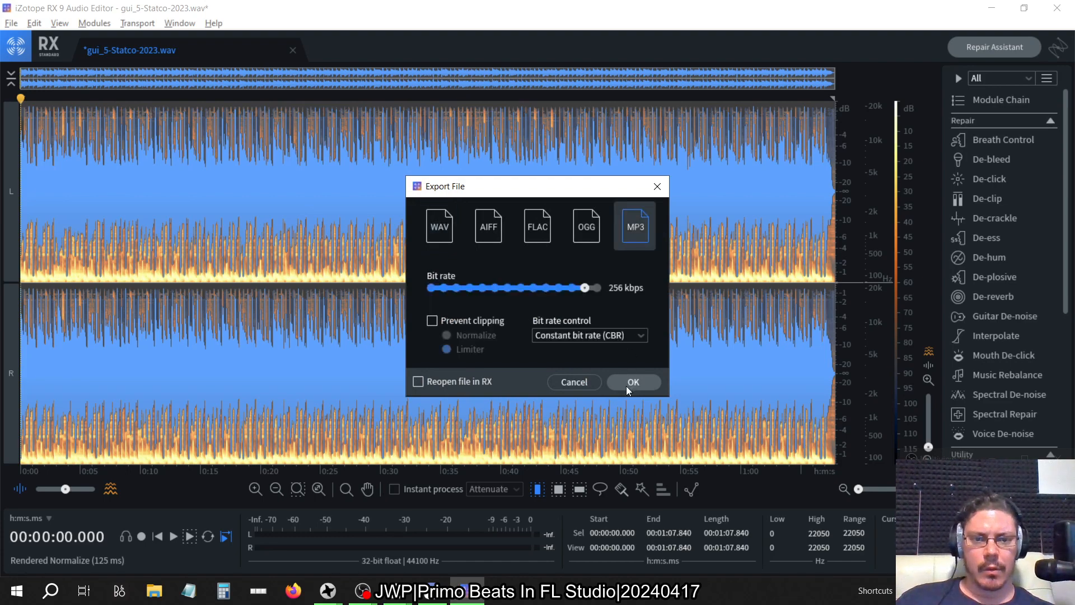
left_click(626, 383)
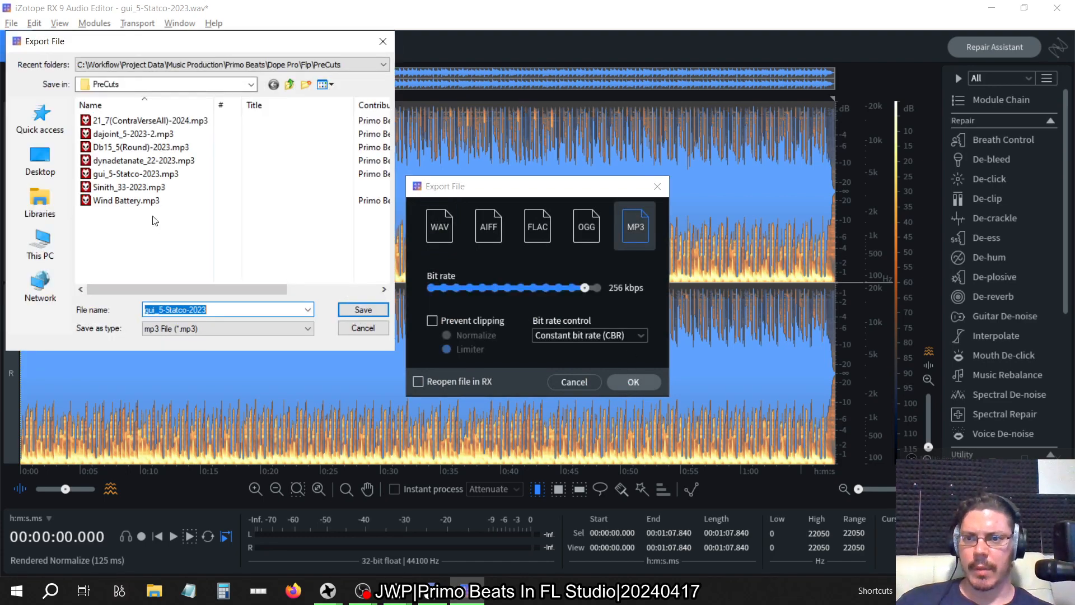
left_click(135, 173)
left_click(363, 310)
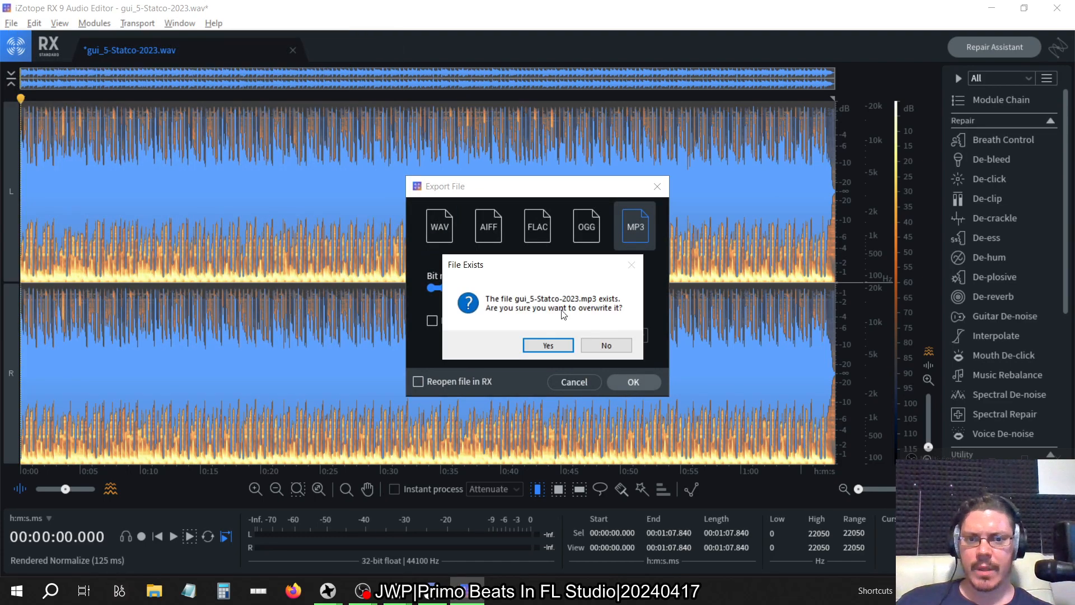
left_click(548, 344)
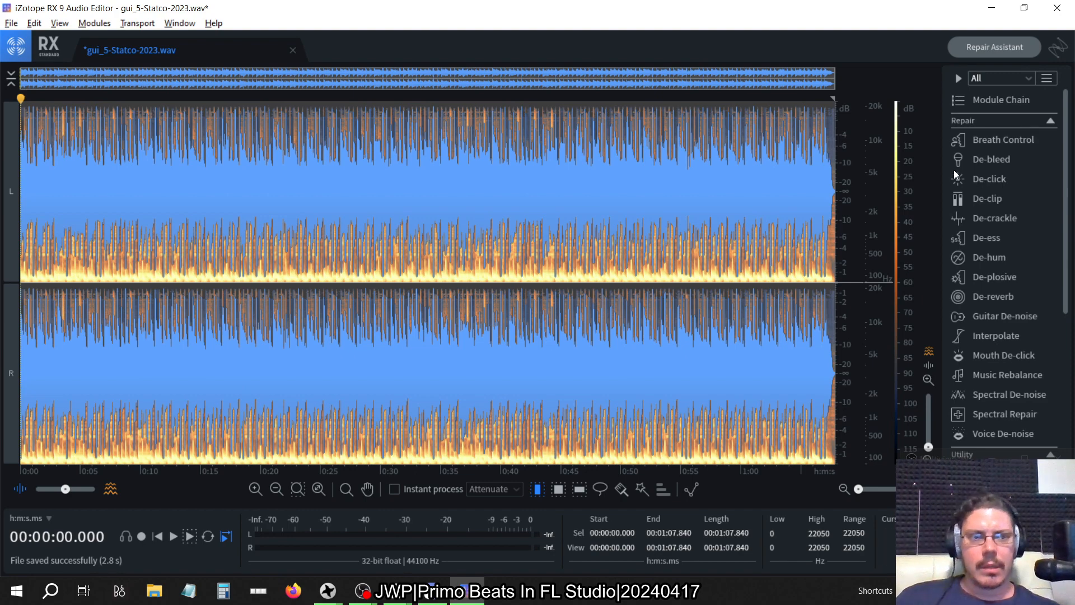
- Launch foobar2000 and a File Explorer window, and return to RX 9
left_click(51, 593)
type("foo")
key("Return")
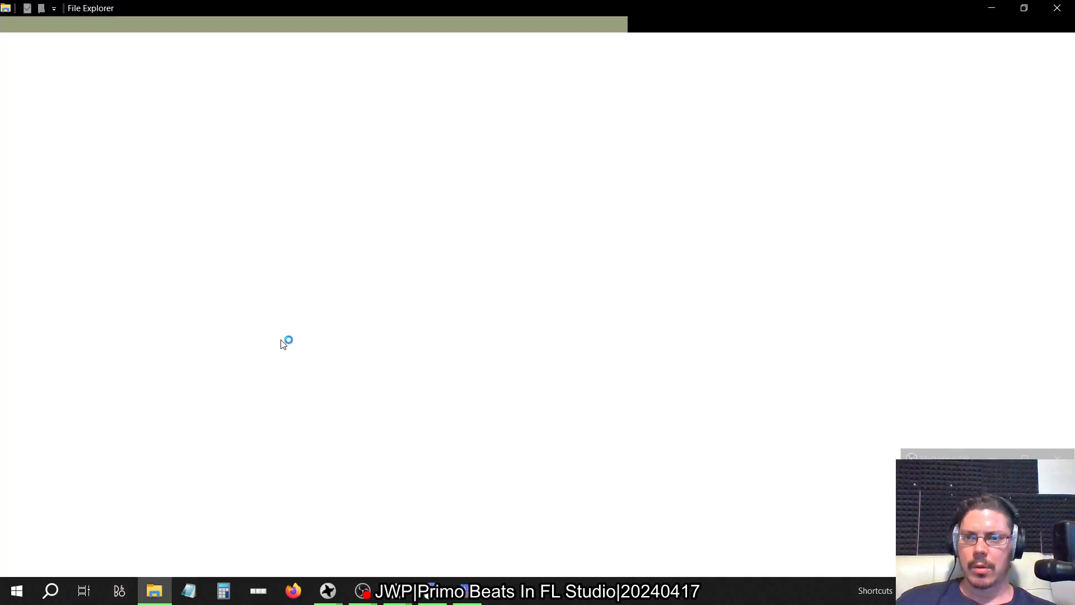
key("alt+Tab")
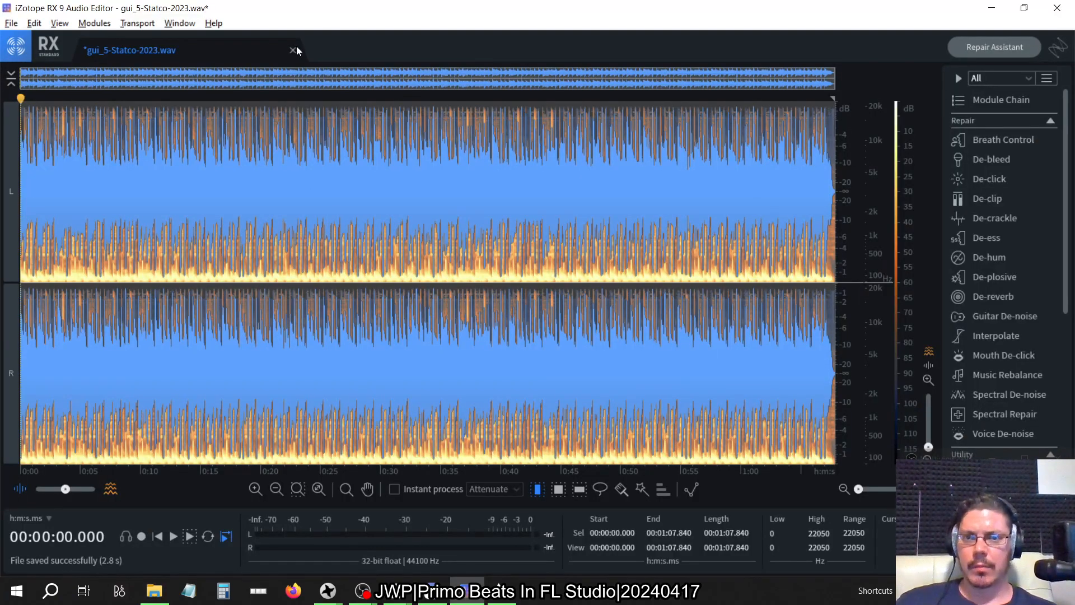
- Close gui_5-Statco-2023.wav without saving its changes and leave RX 9 for File Explorer
left_click(293, 51)
left_click(580, 343)
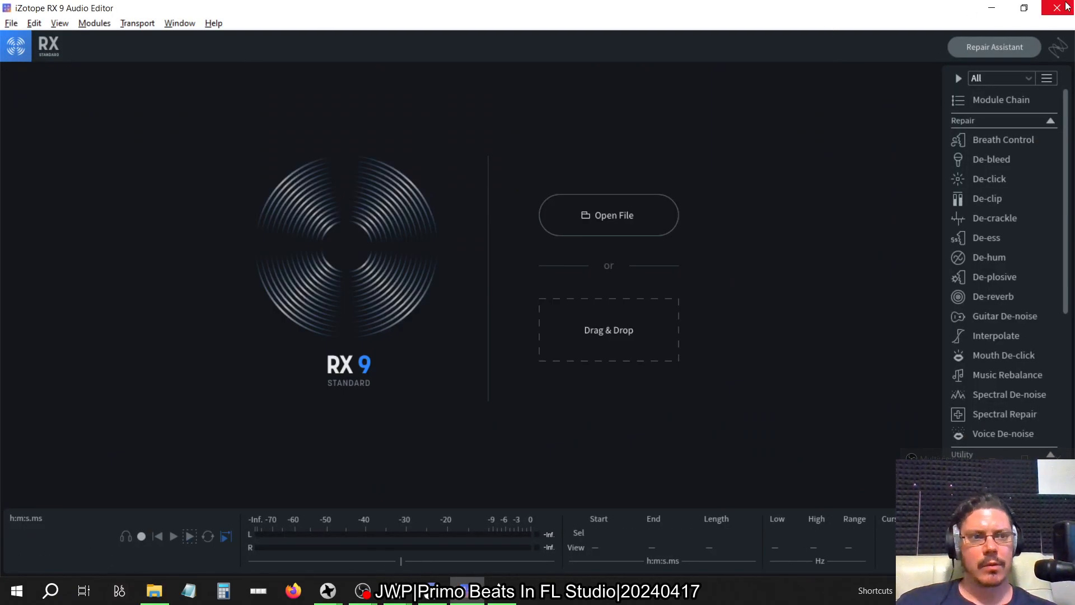
key("alt+Tab")
key("alt+Tab")
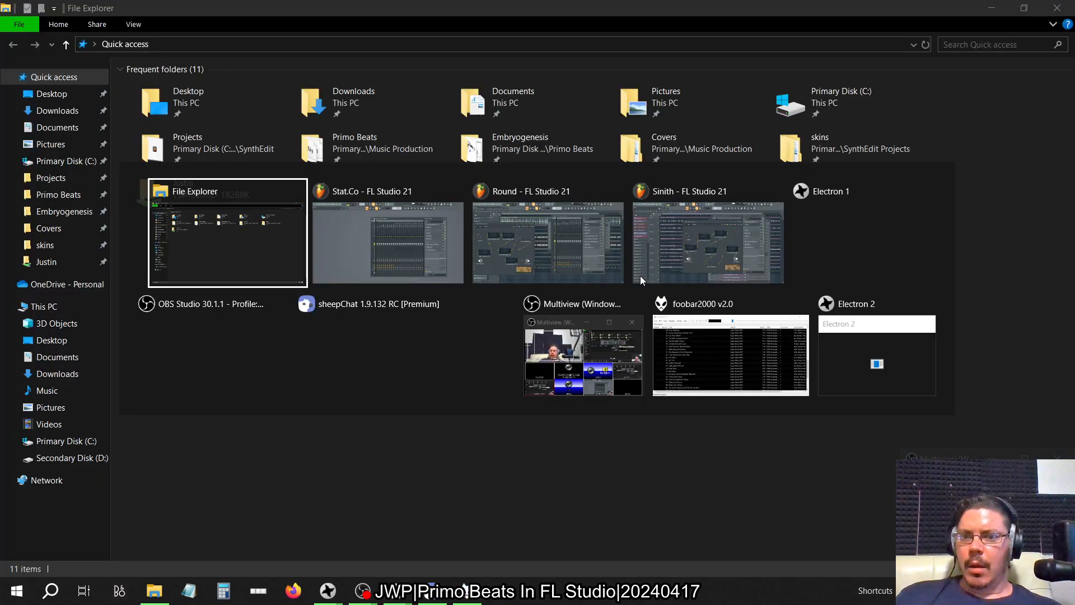
- Browse to the PreCuts folder under Primo Beats, Dope Pro, Flp and select gui_5-Statco-2023.mp3
left_click(382, 132)
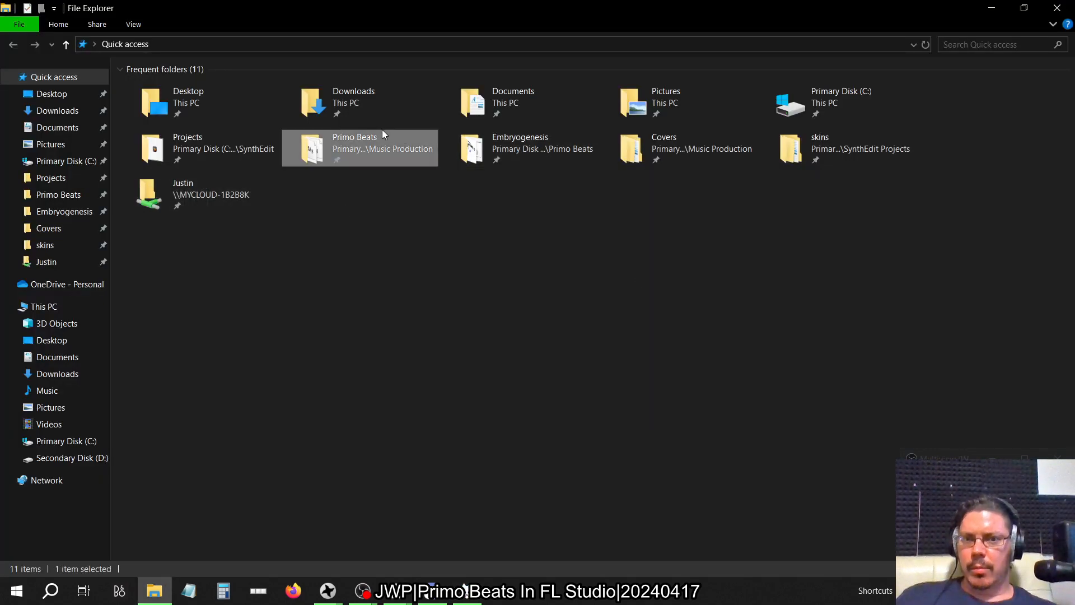
double_click(383, 134)
left_click(170, 132)
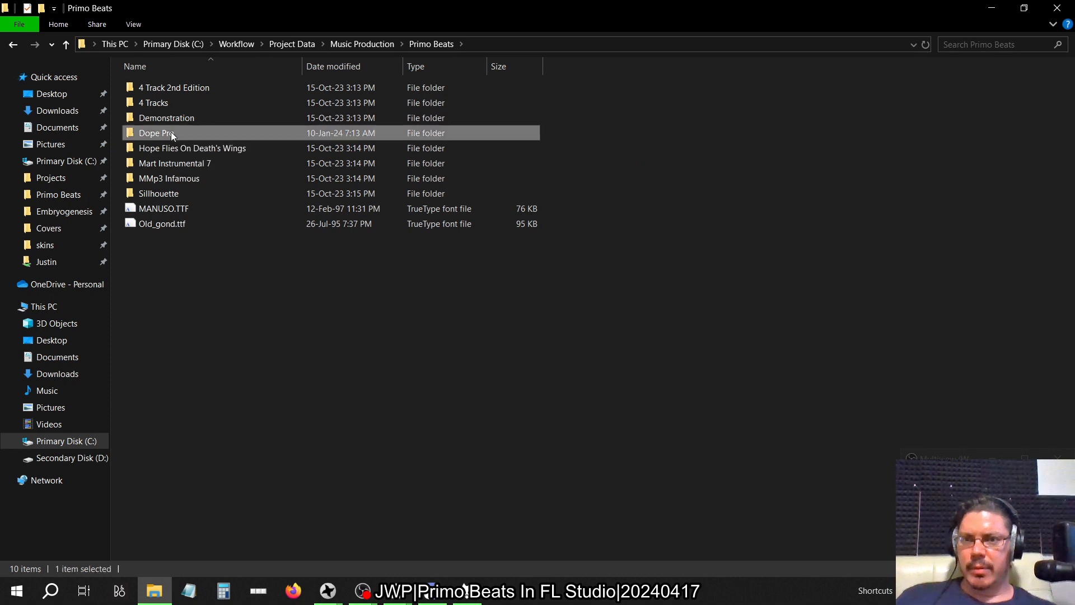
double_click(171, 133)
double_click(160, 104)
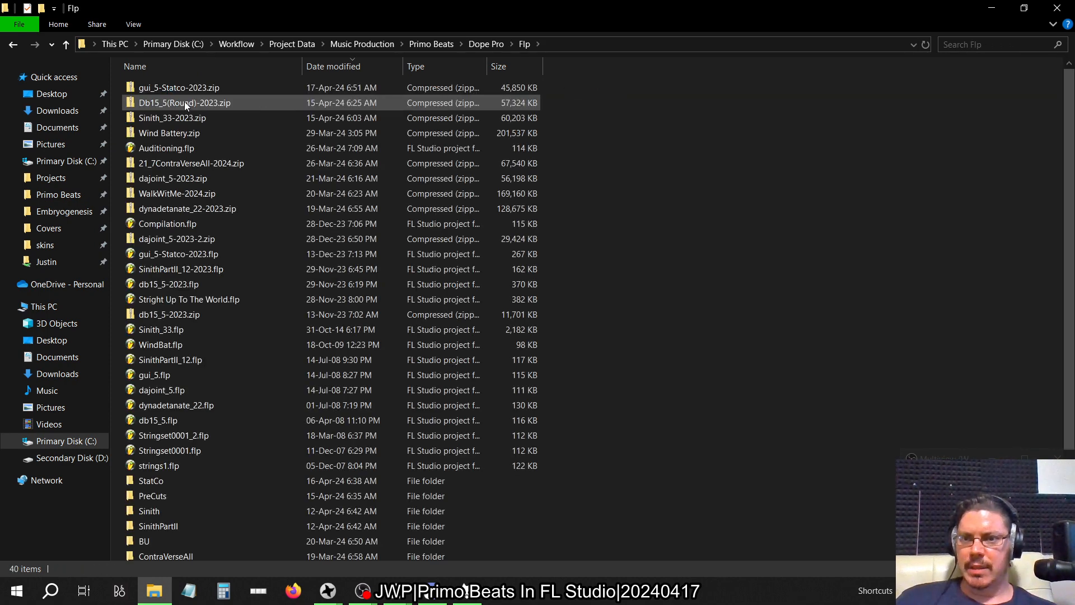
scroll(224, 298, "down", 3)
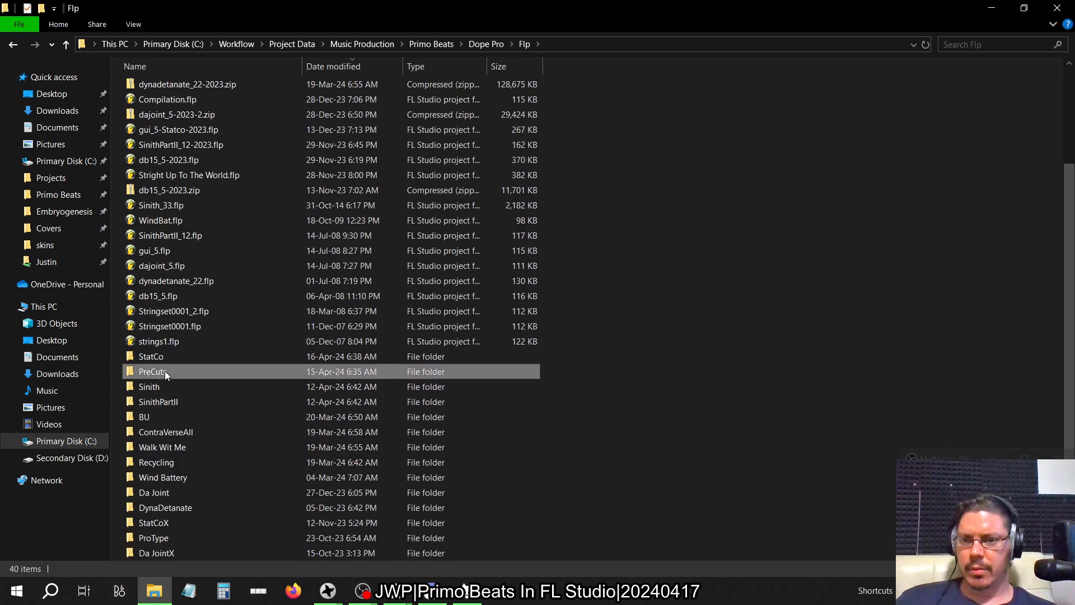
double_click(164, 371)
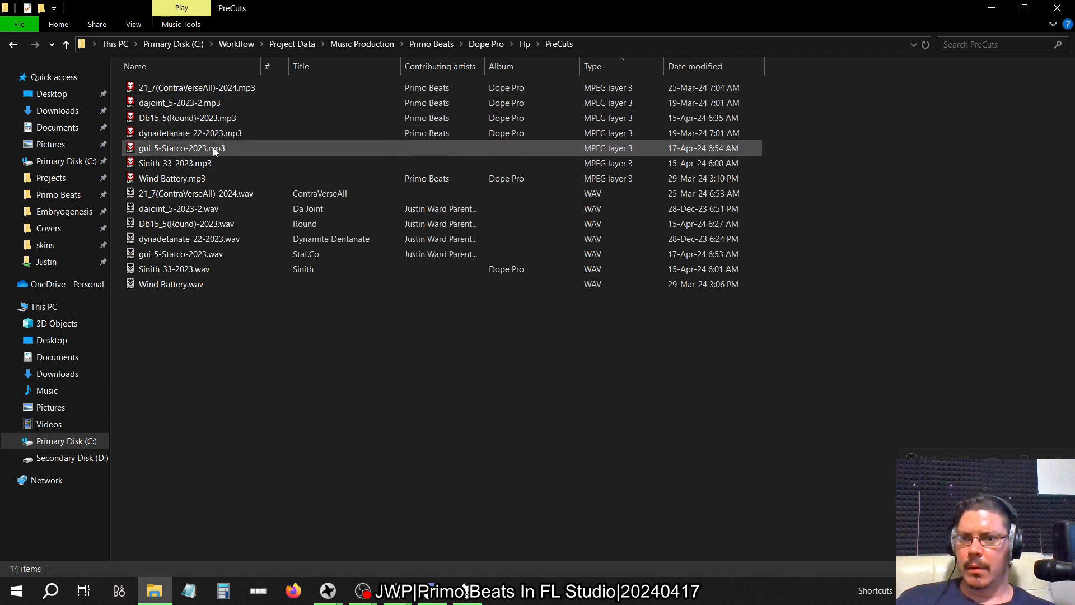
left_click(200, 150)
- Switch to foobar2000, add a new playlist and put gui_5-Statco-2023.mp3 from the PreCuts folder into it
key("alt+Tab")
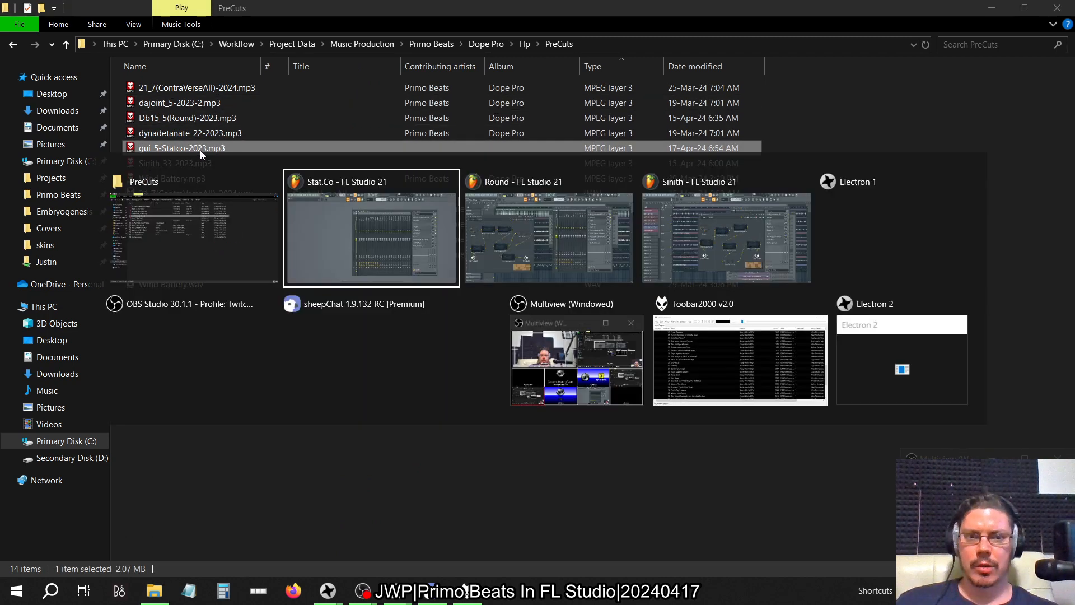
key("alt+Tab")
key("alt+Tab")
key("alt+Tab")
key("alt+Tab")
key("alt+Tab")
key("alt+Tab")
key("alt+Tab")
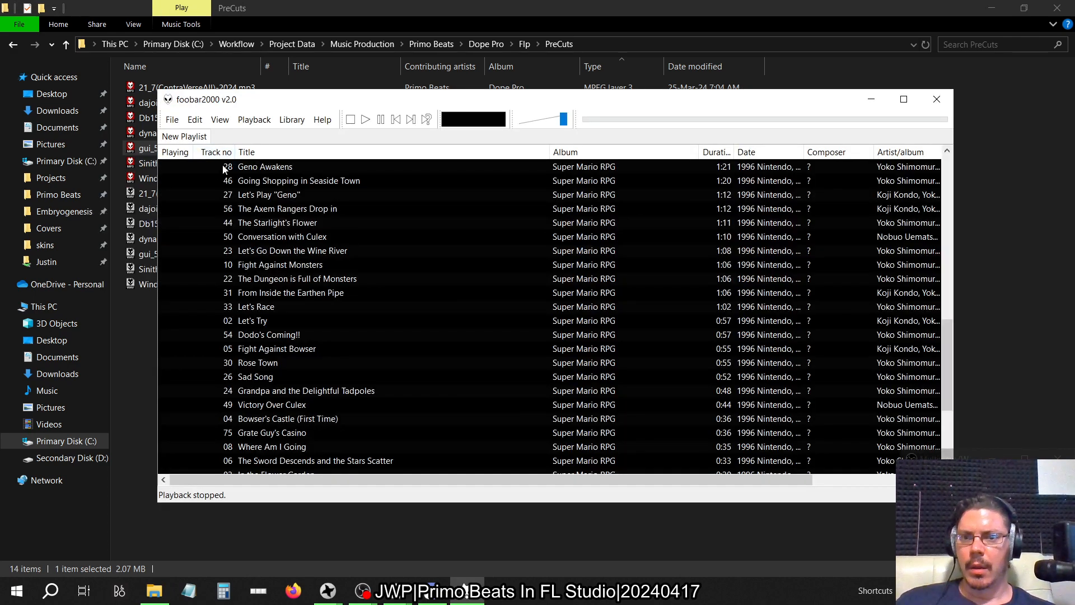
right_click(233, 135)
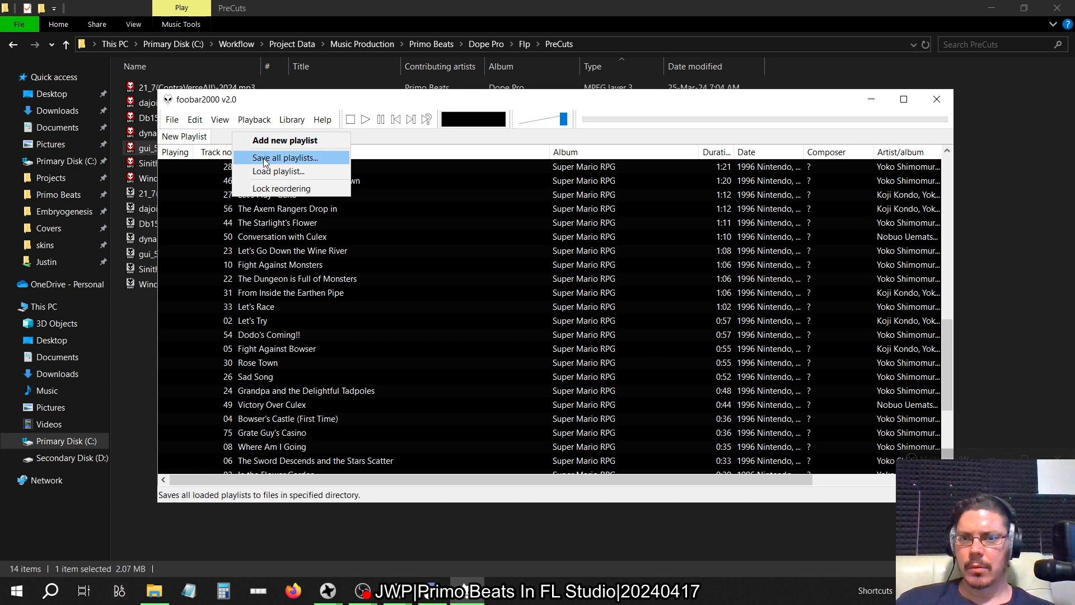
left_click(267, 141)
left_click_drag(276, 102, 573, 119)
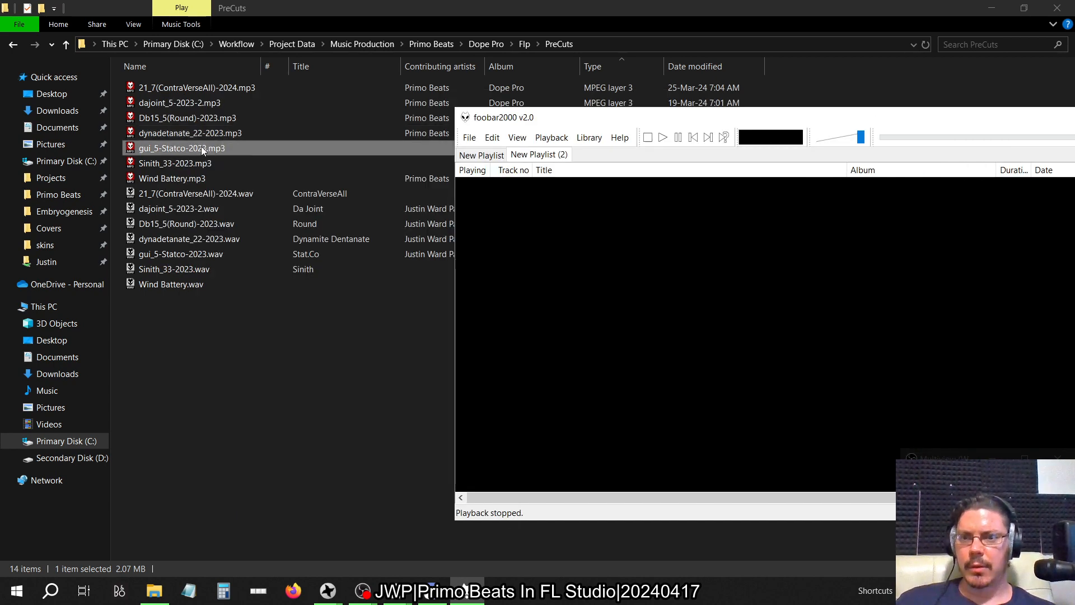
left_click_drag(180, 150, 610, 244)
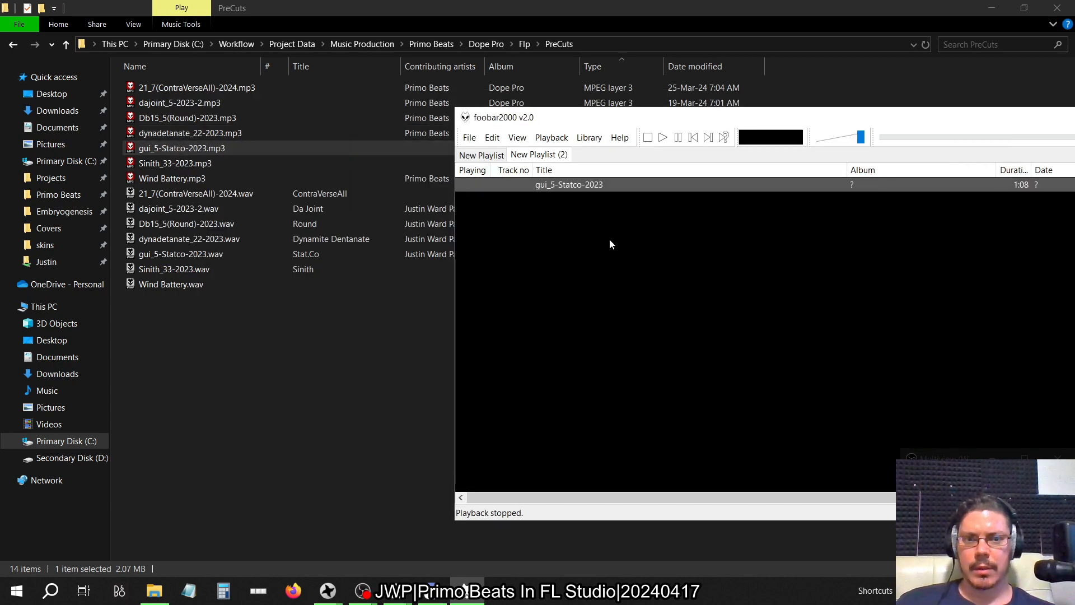
- Check the gui_5-Statco-2023 track's metadata properties and scan its per-file ReplayGain track gain
right_click(566, 188)
left_click(591, 386)
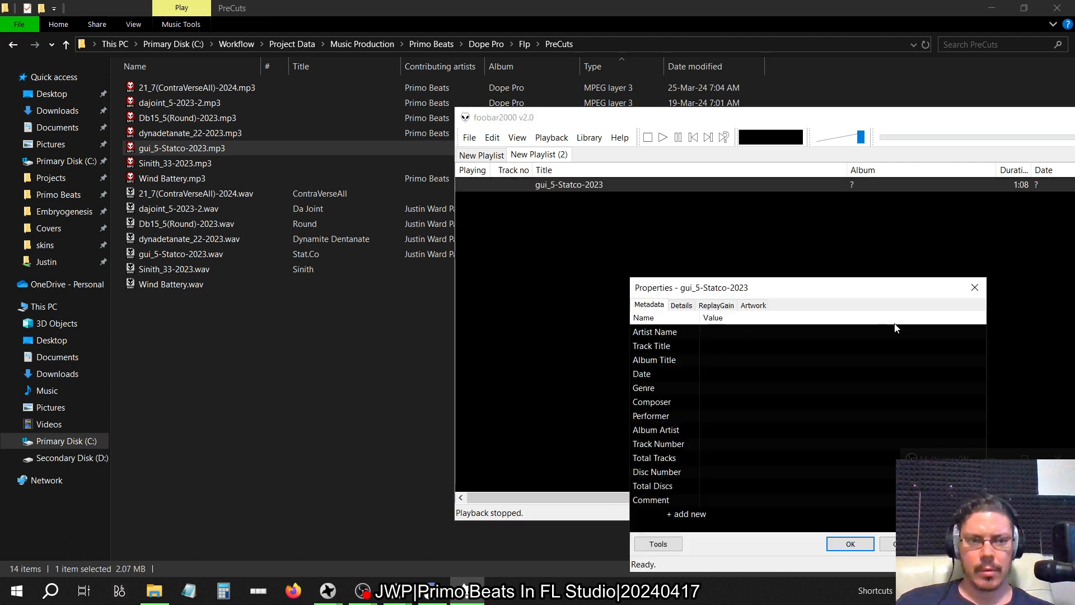
left_click(974, 287)
right_click(590, 185)
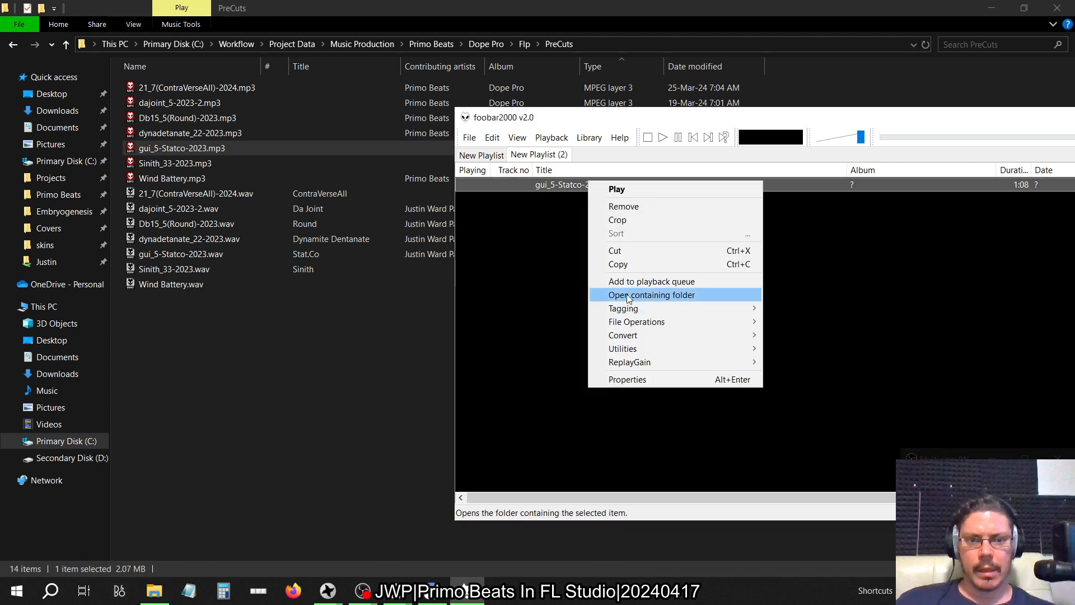
mouse_move(624, 363)
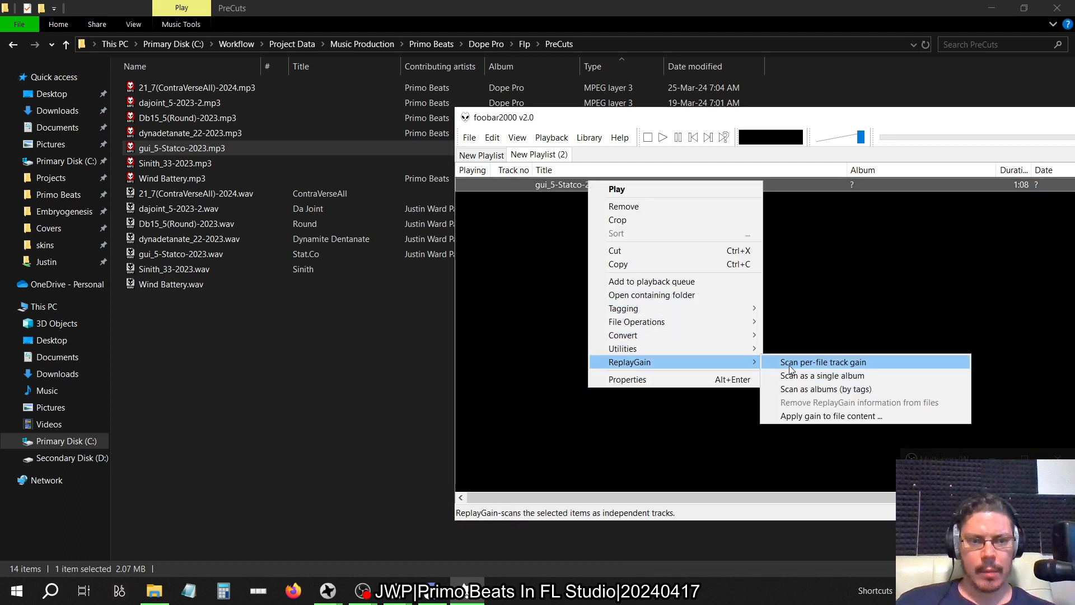
left_click(789, 364)
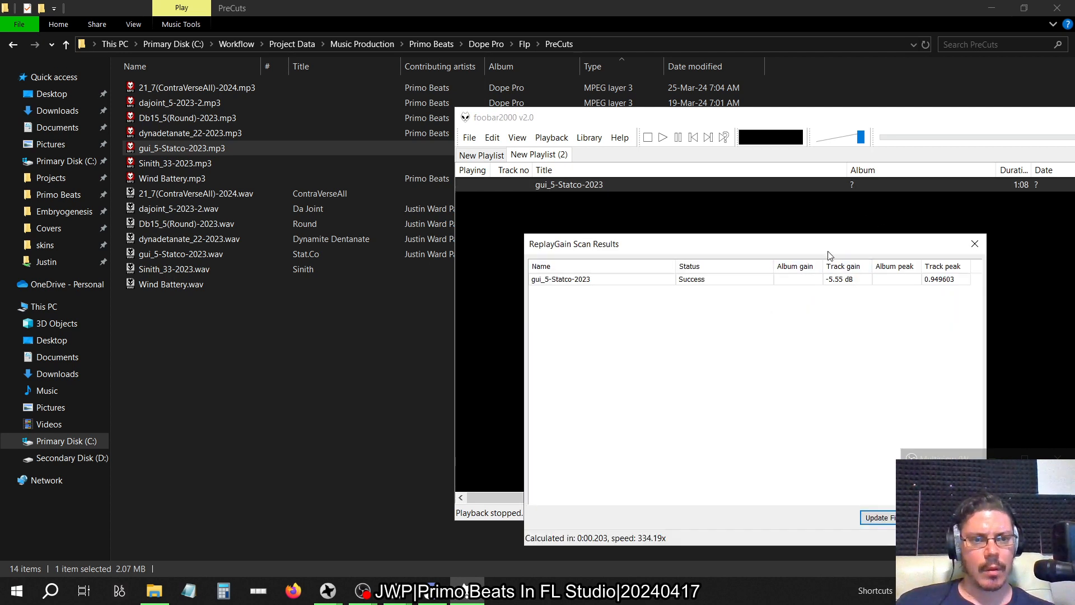
- Write the scanned ReplayGain values into the file tags of gui_5-Statco-2023 and reposition the player window
left_click_drag(830, 247, 494, 167)
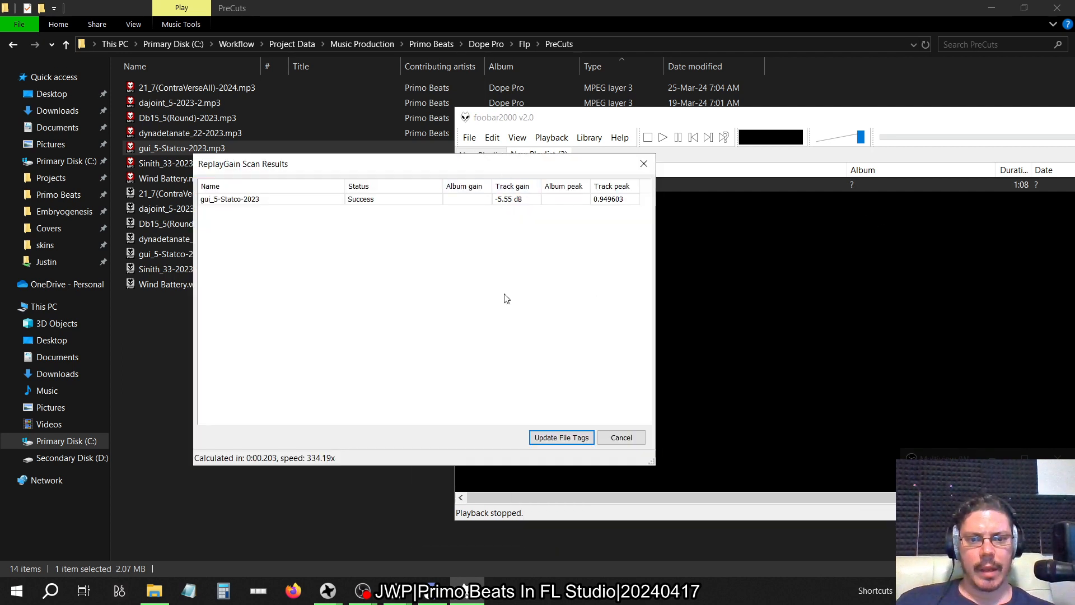
left_click(553, 437)
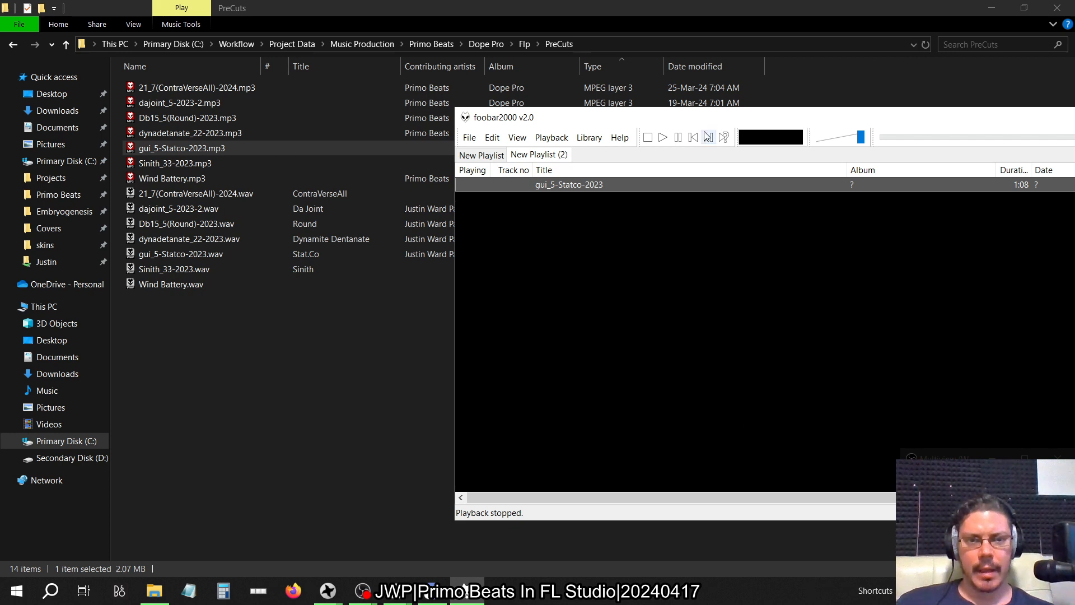
left_click_drag(745, 124, 444, 108)
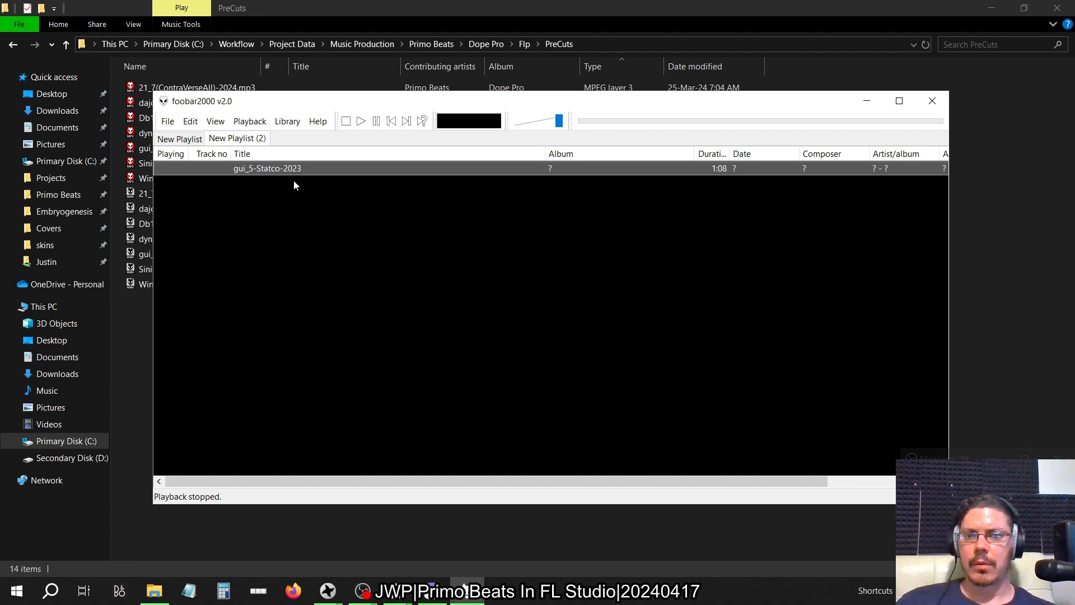
- In the gui_5-Statco-2023 track's metadata properties, set both the artist name and the album artist to Primo Beats
right_click(281, 170)
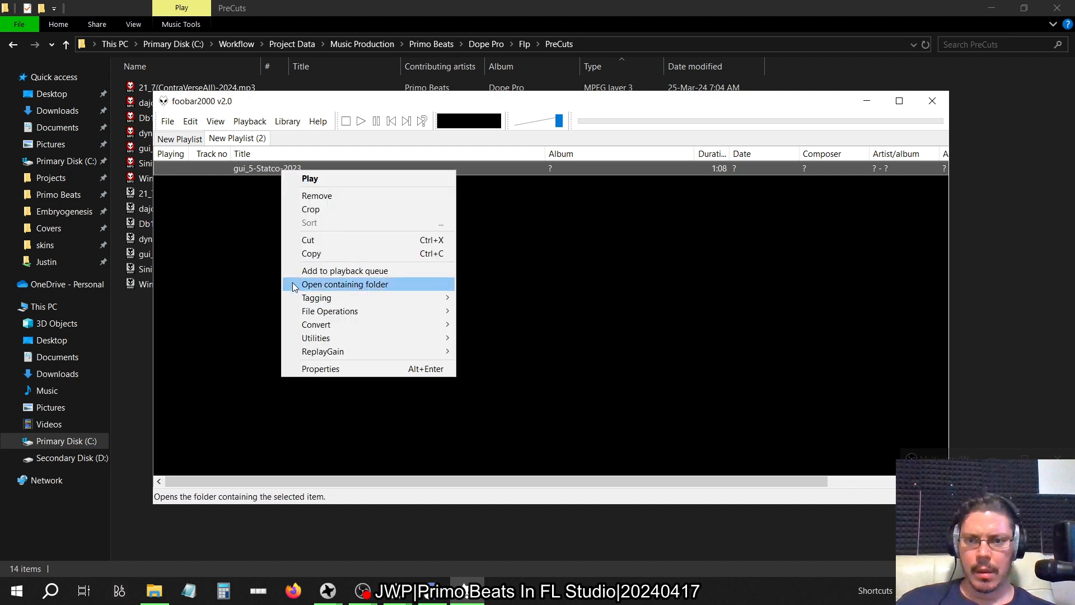
left_click(297, 370)
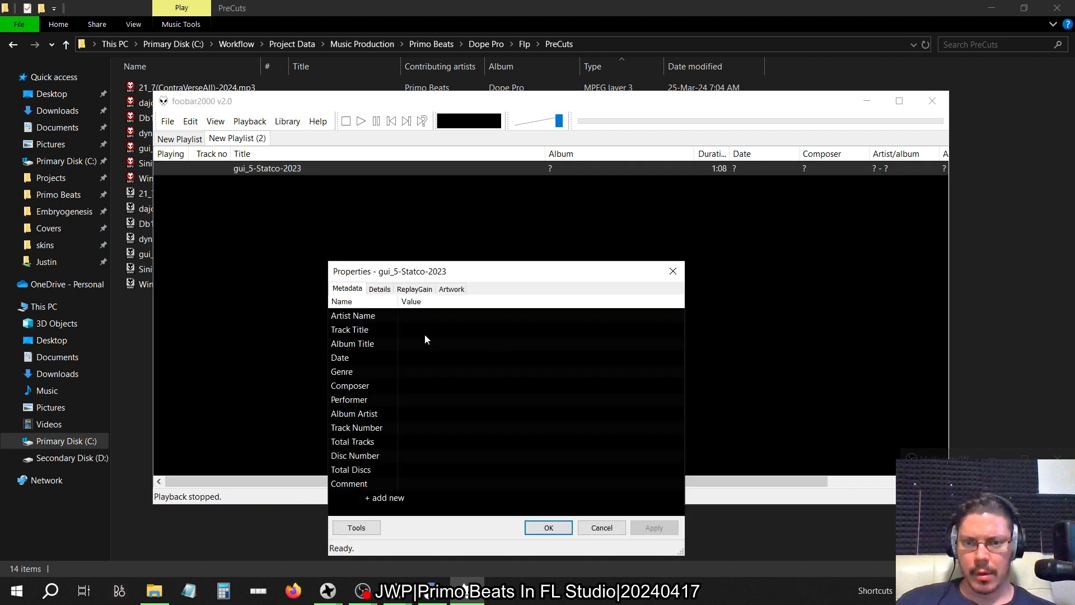
type("Primo Beats")
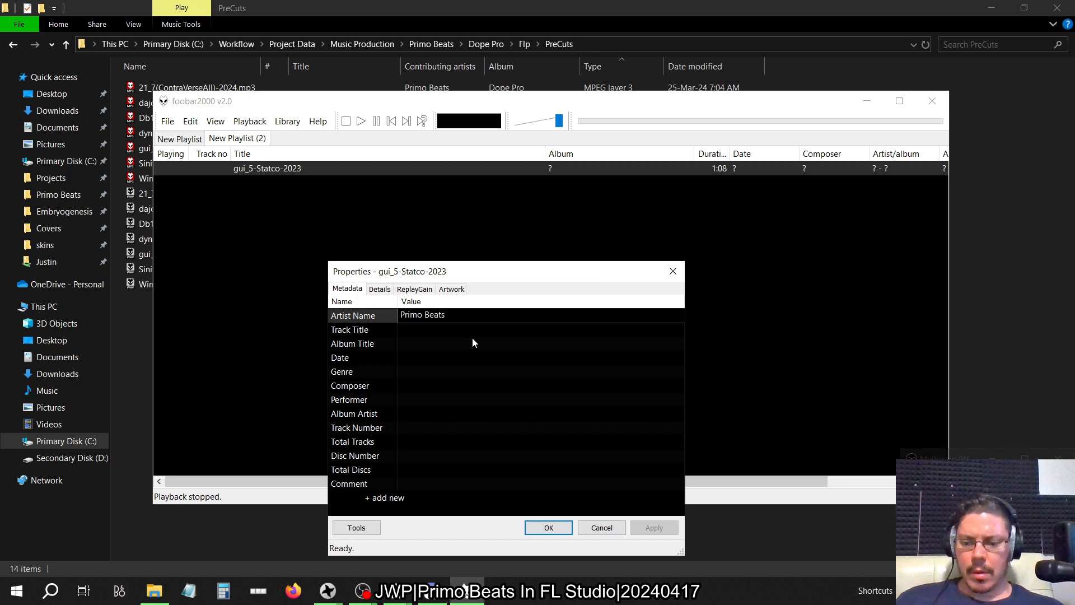
key("ctrl+a")
key("ctrl+c")
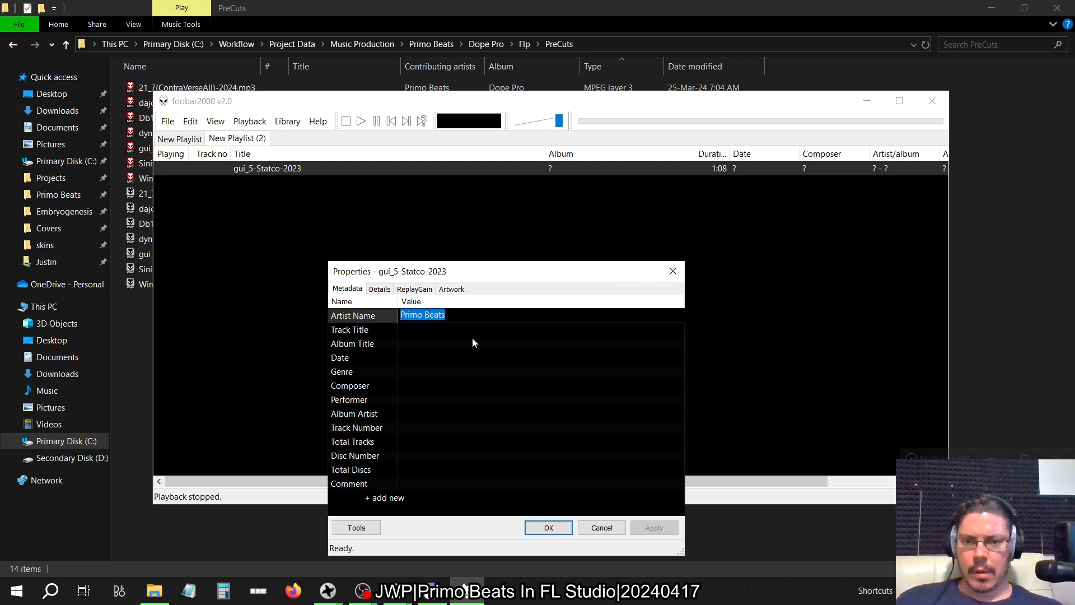
left_click(421, 418)
key("ctrl+v")
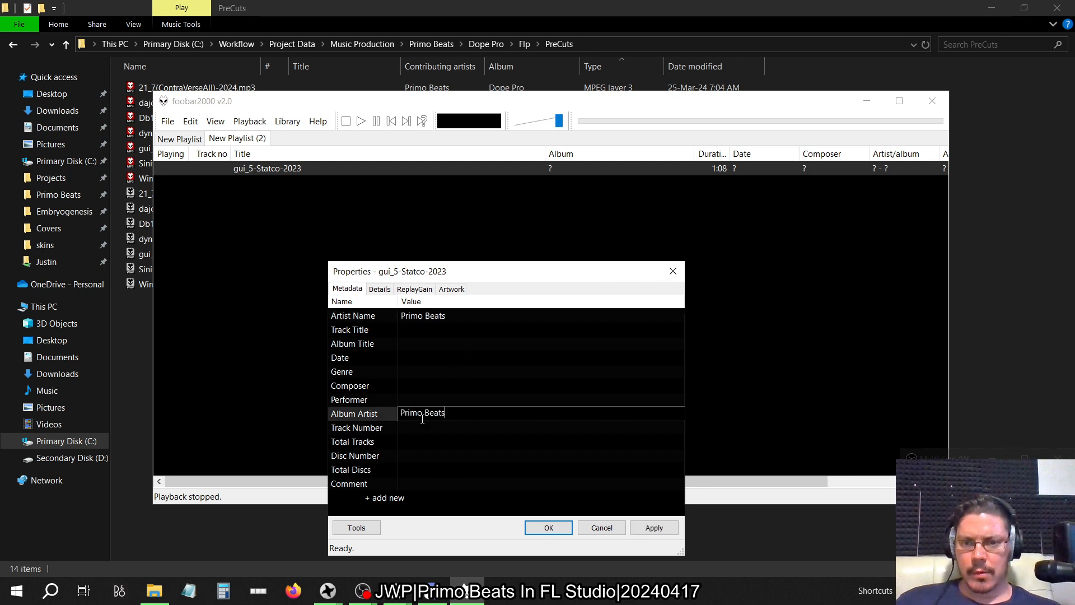
key("Return")
- Set the album title to Dope Pro, apply the tags, and close the track properties and foobar2000
left_click(425, 346)
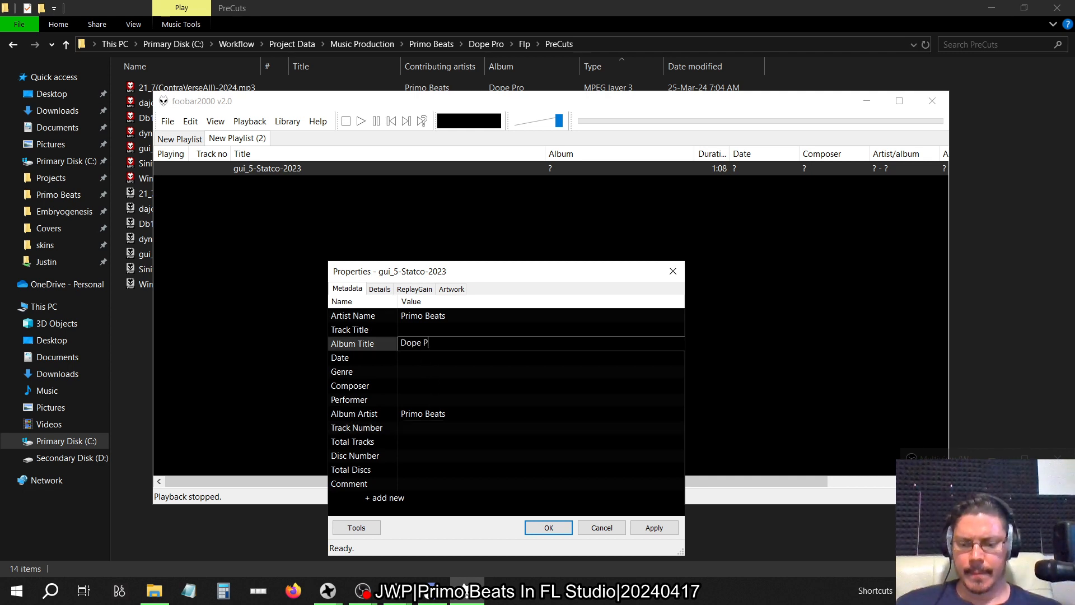
type("Dope Pro")
left_click(653, 528)
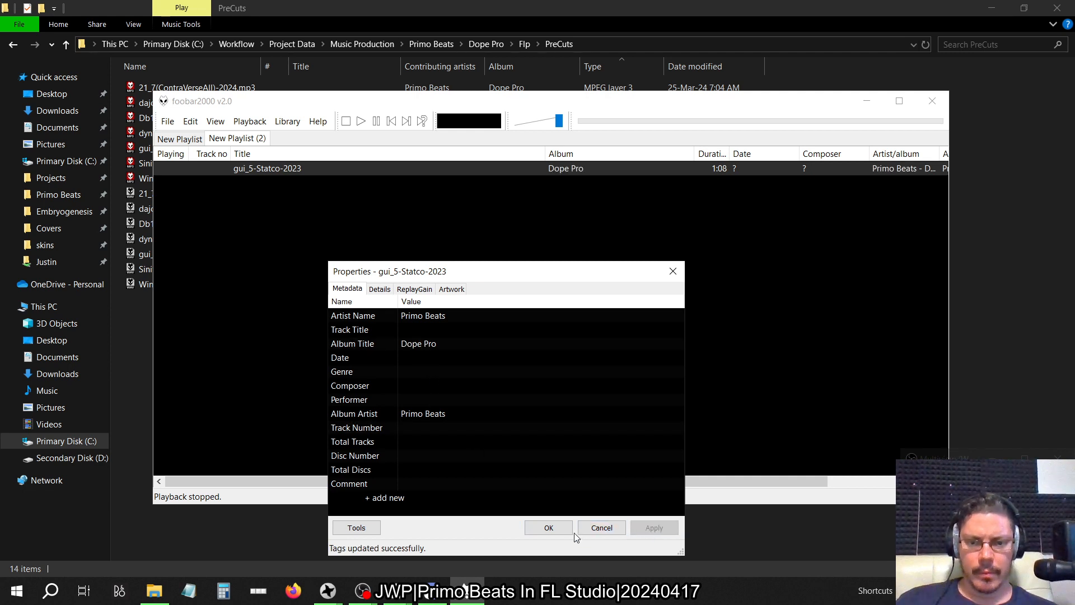
left_click(549, 527)
left_click(932, 101)
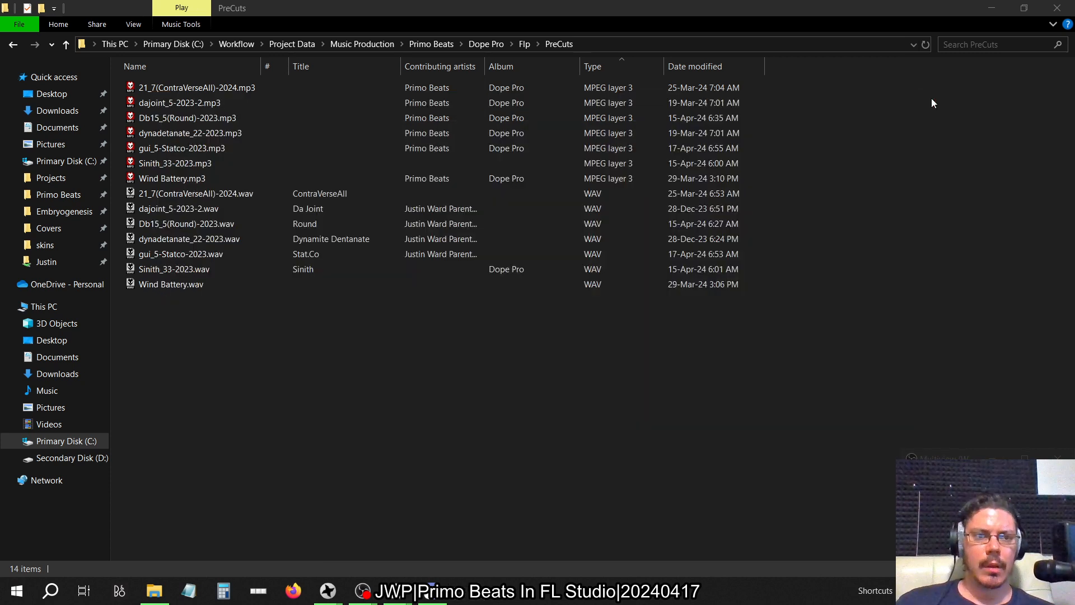